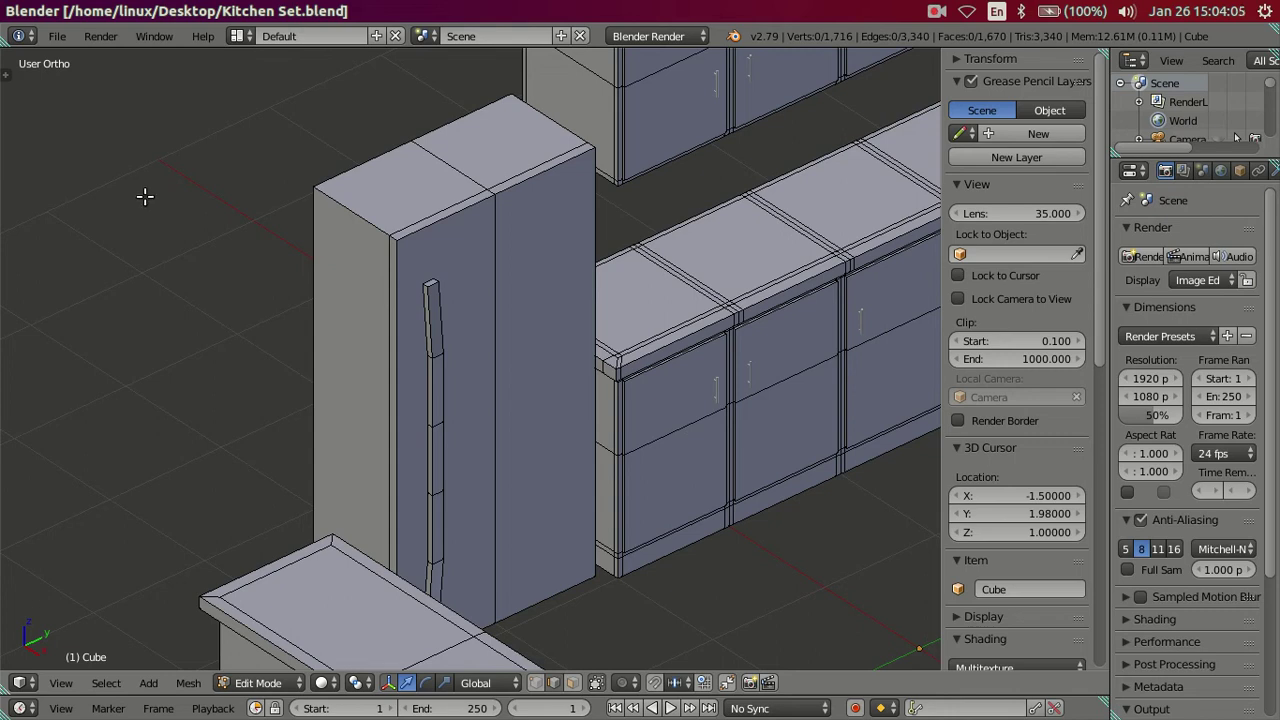
# Toggle the Blender window to fullscreen and zoom the viewport on the kitchen.
pyautogui.click(160, 40)
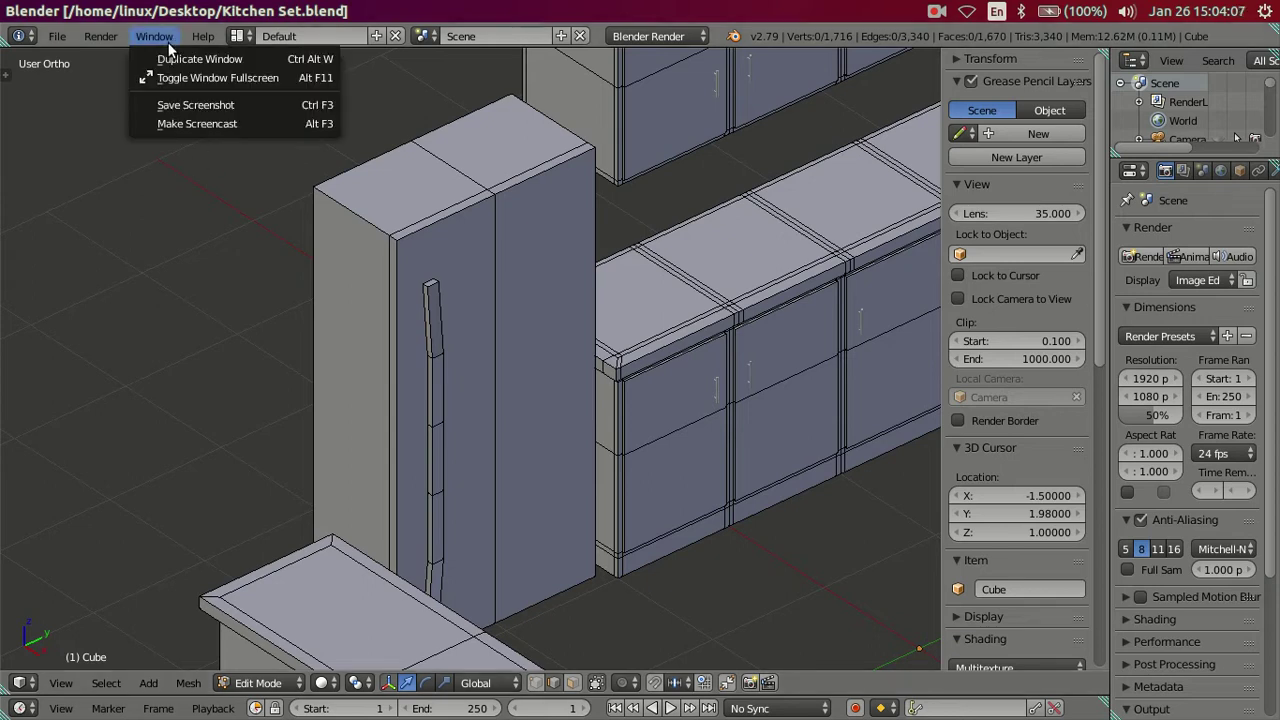
pyautogui.click(182, 77)
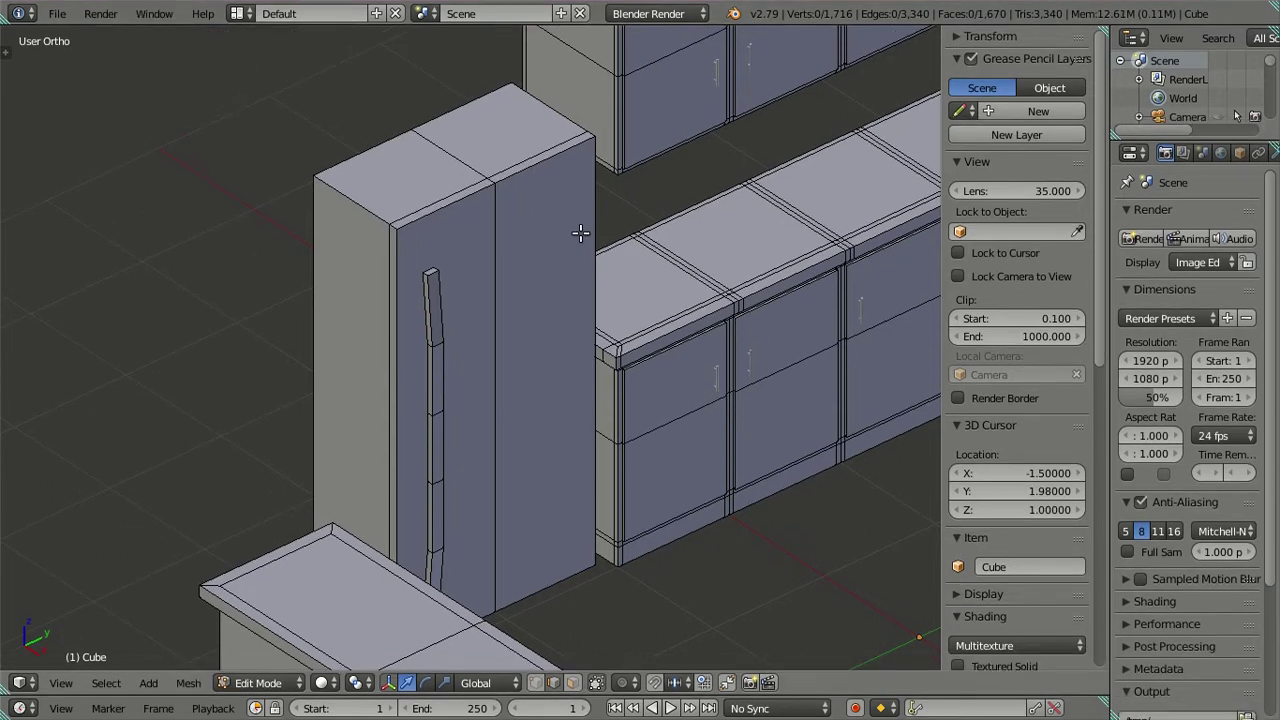
pyautogui.scroll(-4, 580, 231)
pyautogui.scroll(2, 591, 229)
pyautogui.scroll(1, 551, 340)
# Orbit the view down onto the counters and around the fridge.
pyautogui.moveTo(551, 340)
pyautogui.mouseDown(button='middle')
pyautogui.moveTo(557, 306)
pyautogui.moveTo(500, 309)
pyautogui.moveTo(443, 223)
pyautogui.moveTo(457, 229)
pyautogui.mouseUp(button='middle')
pyautogui.scroll(4, 508, 309)
pyautogui.moveTo(508, 309)
pyautogui.mouseDown(button='middle')
pyautogui.moveTo(580, 274)
pyautogui.moveTo(557, 246)
pyautogui.moveTo(509, 251)
pyautogui.moveTo(525, 304)
pyautogui.mouseUp(button='middle')
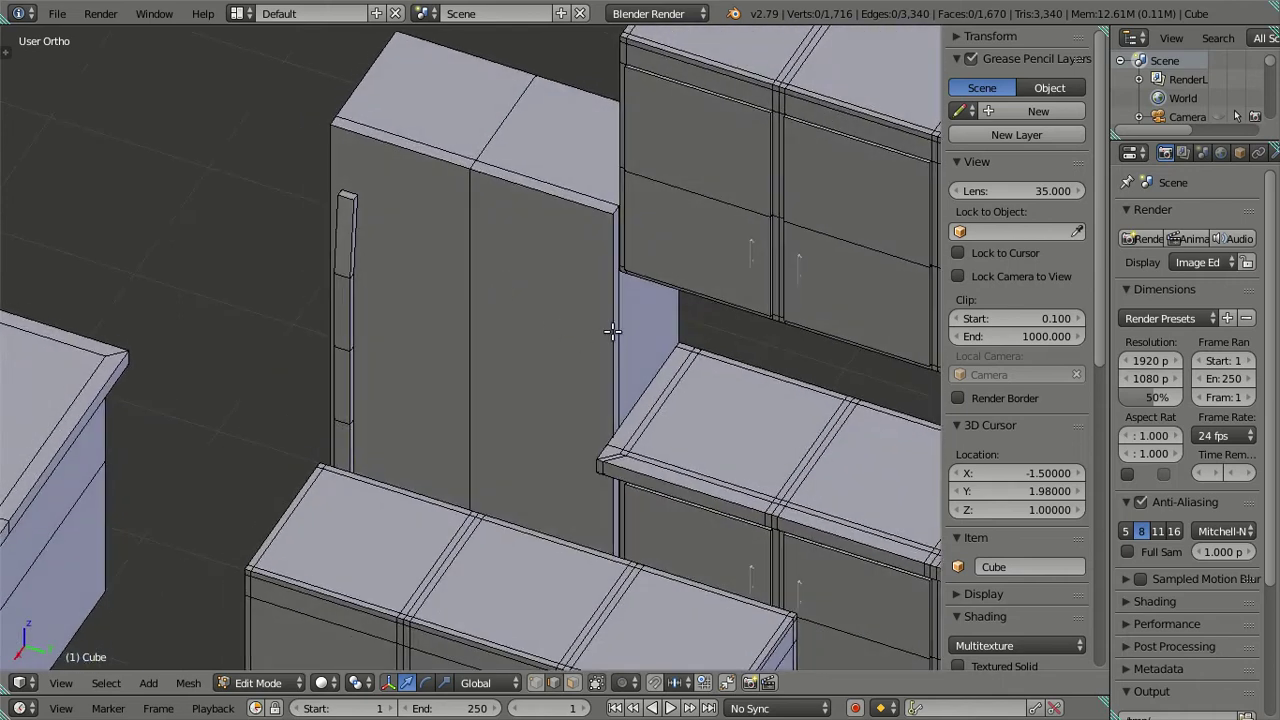
pyautogui.moveTo(609, 325); pyautogui.dragTo(597, 306, button='middle')
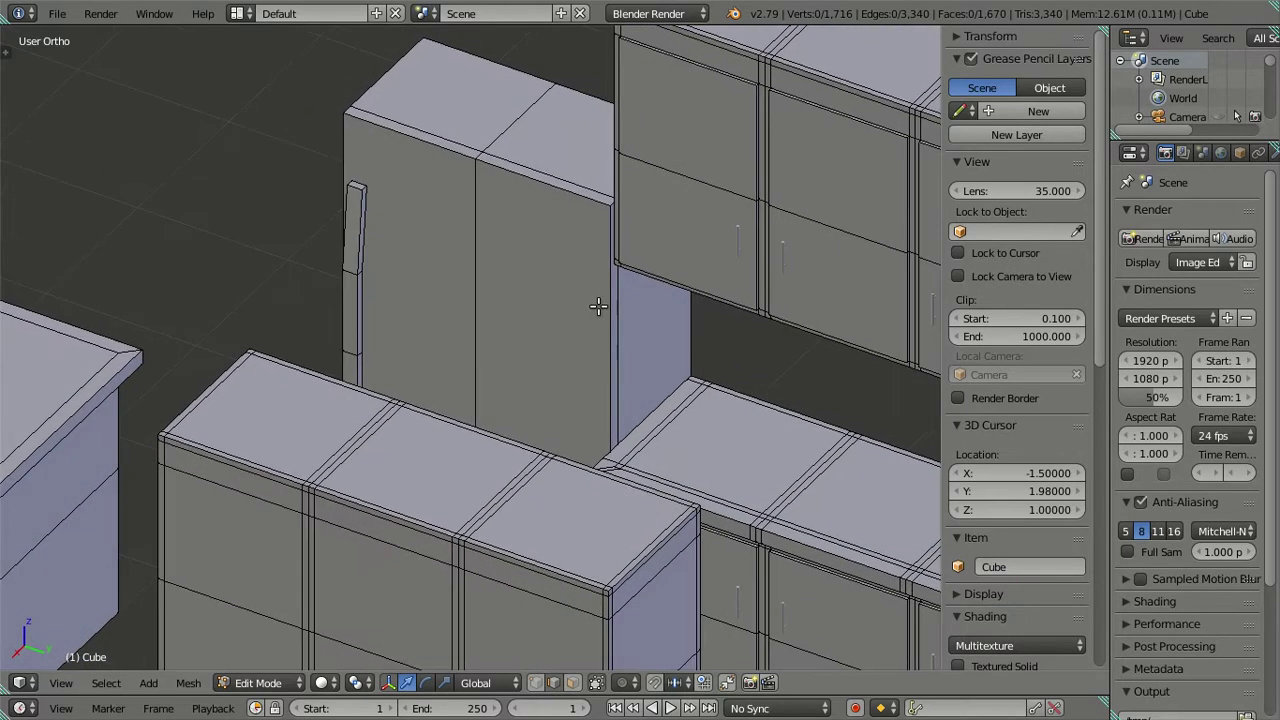
# Select three vertical edges on the fridge, using wireframe to reach hidden ones.
pyautogui.rightClick(603, 320)
pyautogui.hotkey('ctrl', 'l')
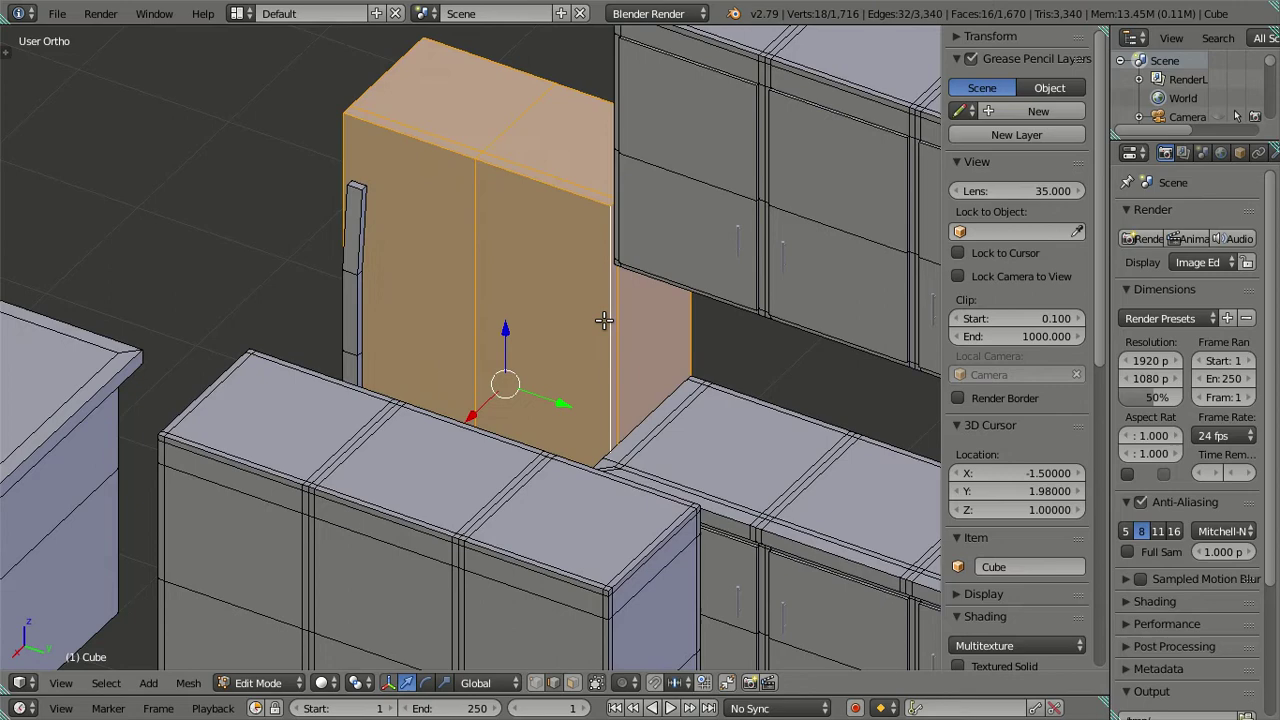
pyautogui.press('a')
pyautogui.rightClick(604, 320)
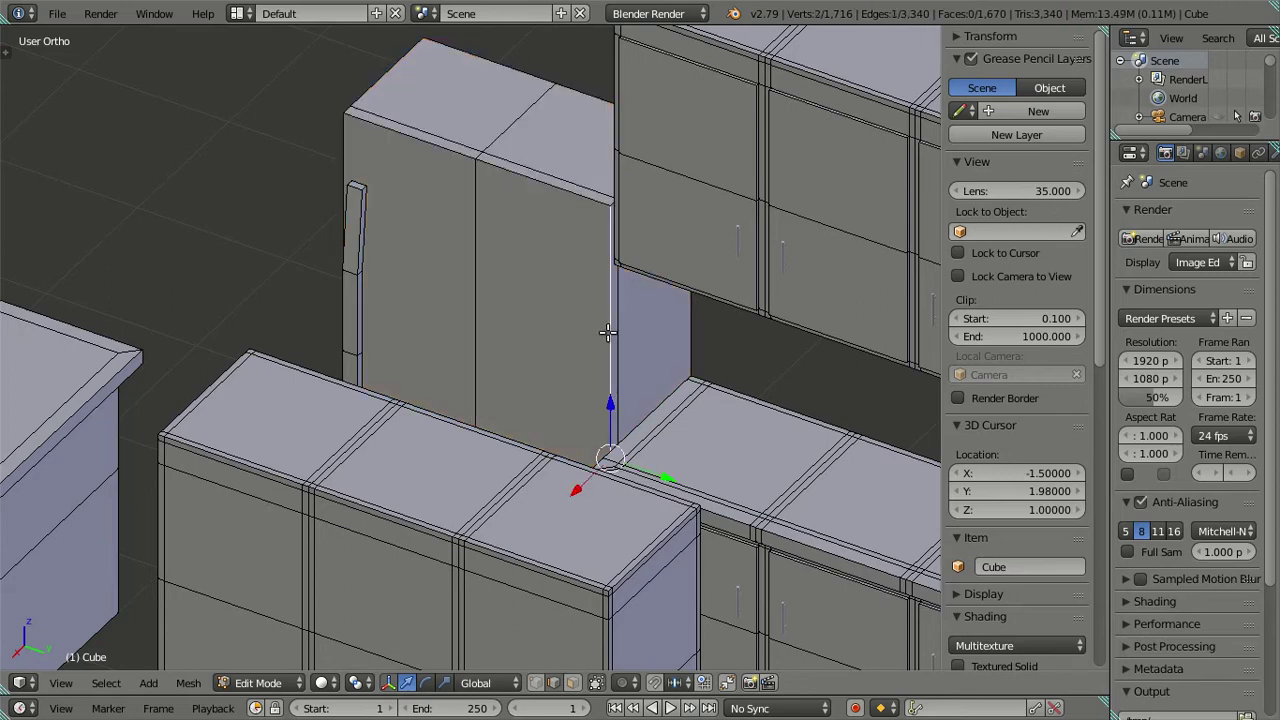
pyautogui.keyDown('shift'); pyautogui.rightClick(617, 330); pyautogui.keyUp('shift')
pyautogui.keyDown('shift'); pyautogui.rightClick(688, 328); pyautogui.keyUp('shift')
pyautogui.scroll(-3, 680, 322)
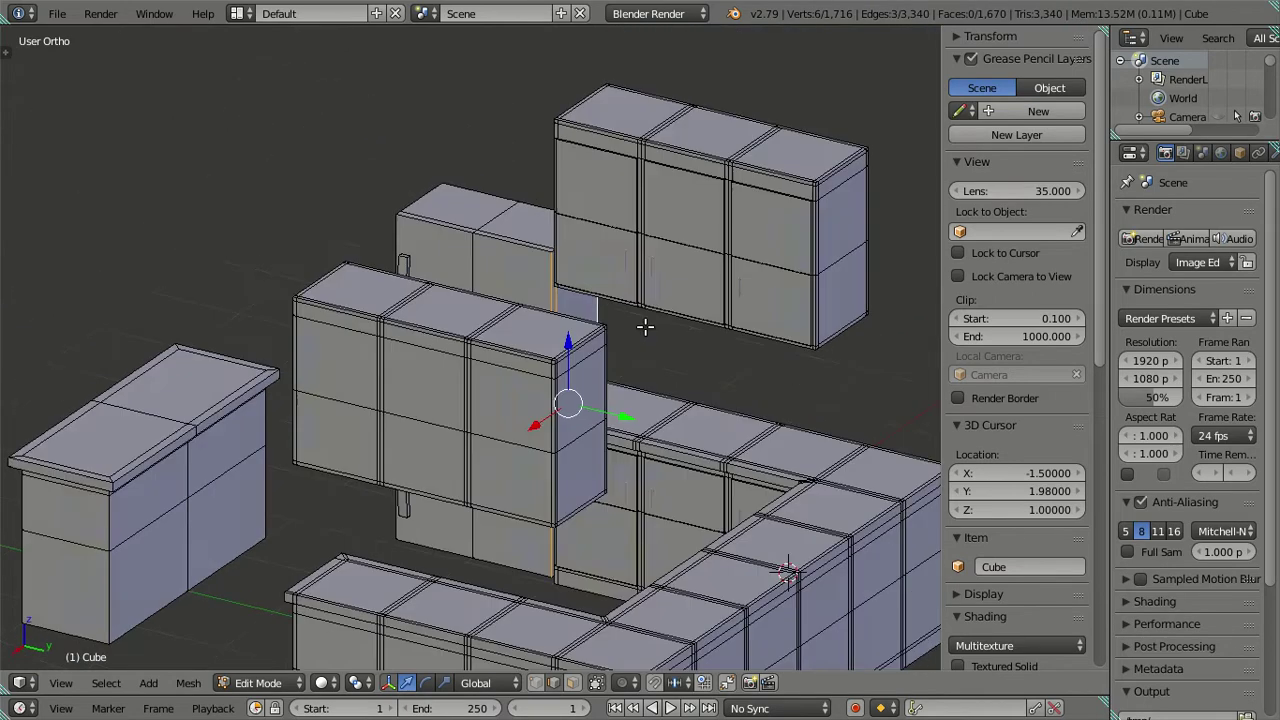
pyautogui.press('z')
pyautogui.scroll(2, 651, 322)
# Frame the selected edges in right side view with the transform panel showing.
pyautogui.press('Tab')
pyautogui.press('Tab')
pyautogui.press('KP_3')
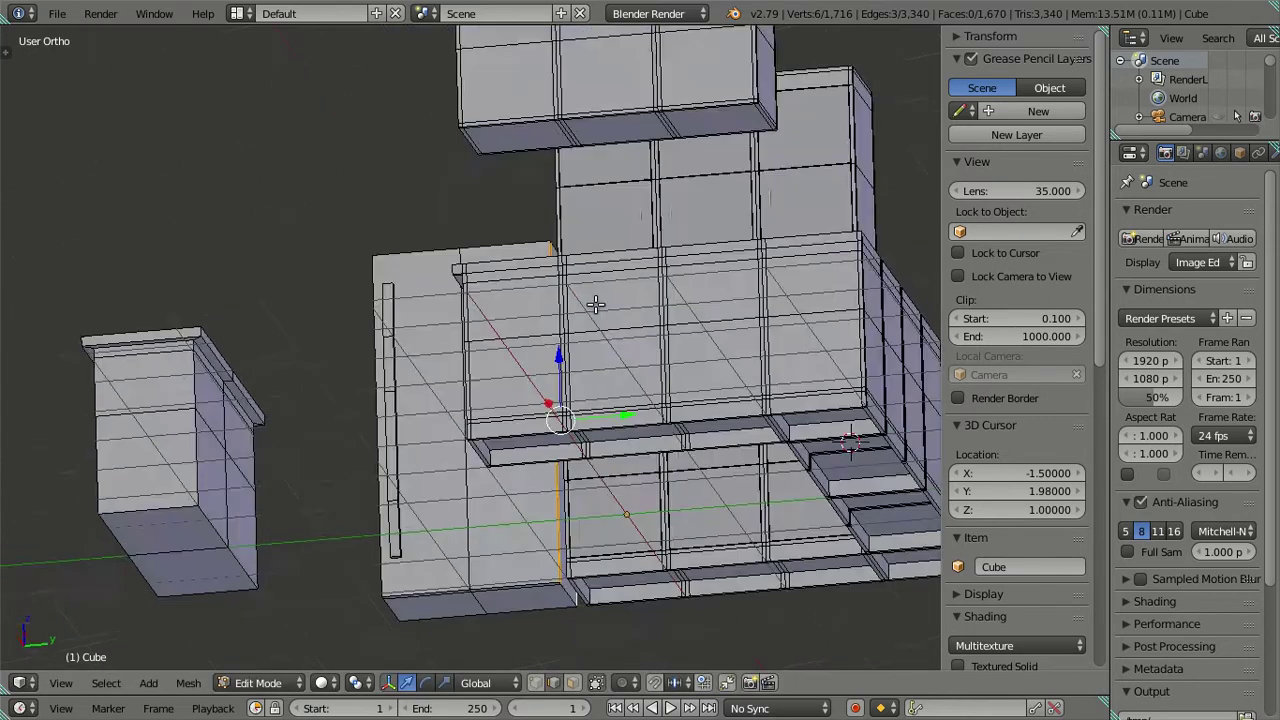
pyautogui.scroll(3, 590, 350)
pyautogui.keyDown('shift'); pyautogui.moveTo(572, 320); pyautogui.dragTo(720, 423, button='middle'); pyautogui.keyUp('shift')
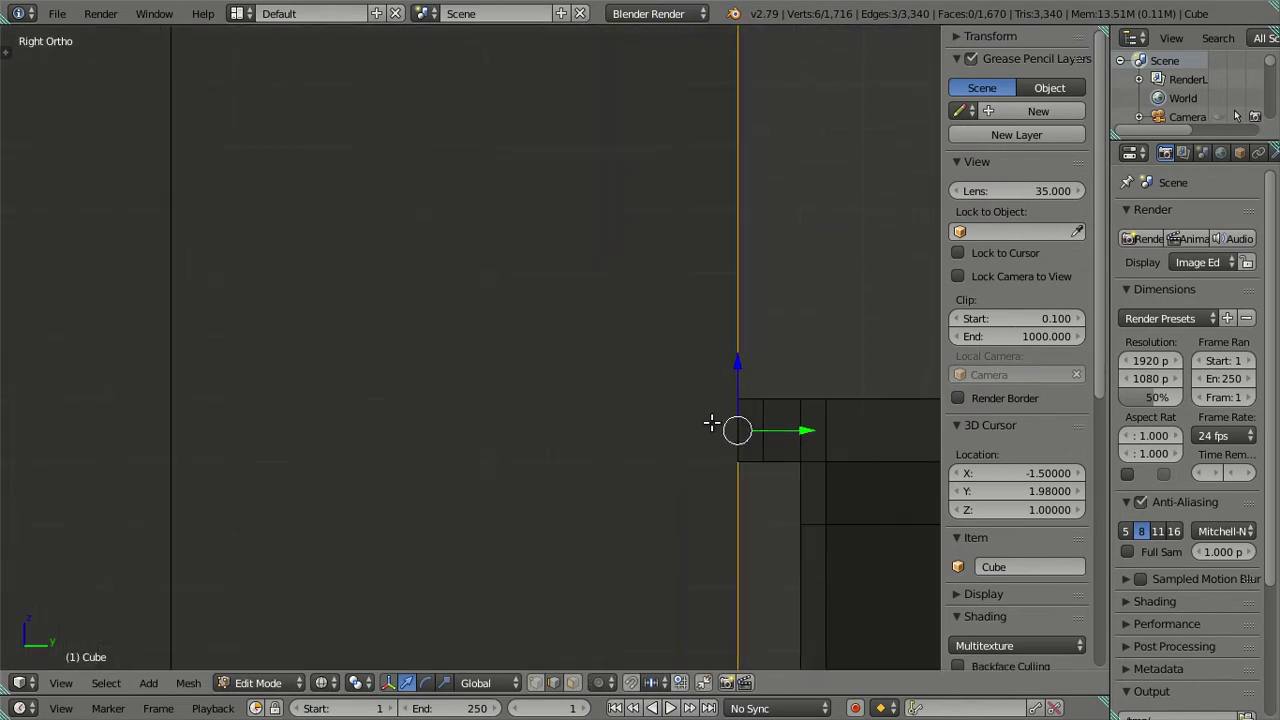
pyautogui.scroll(3, 420, 346)
pyautogui.click(958, 37)
pyautogui.scroll(3, 625, 321)
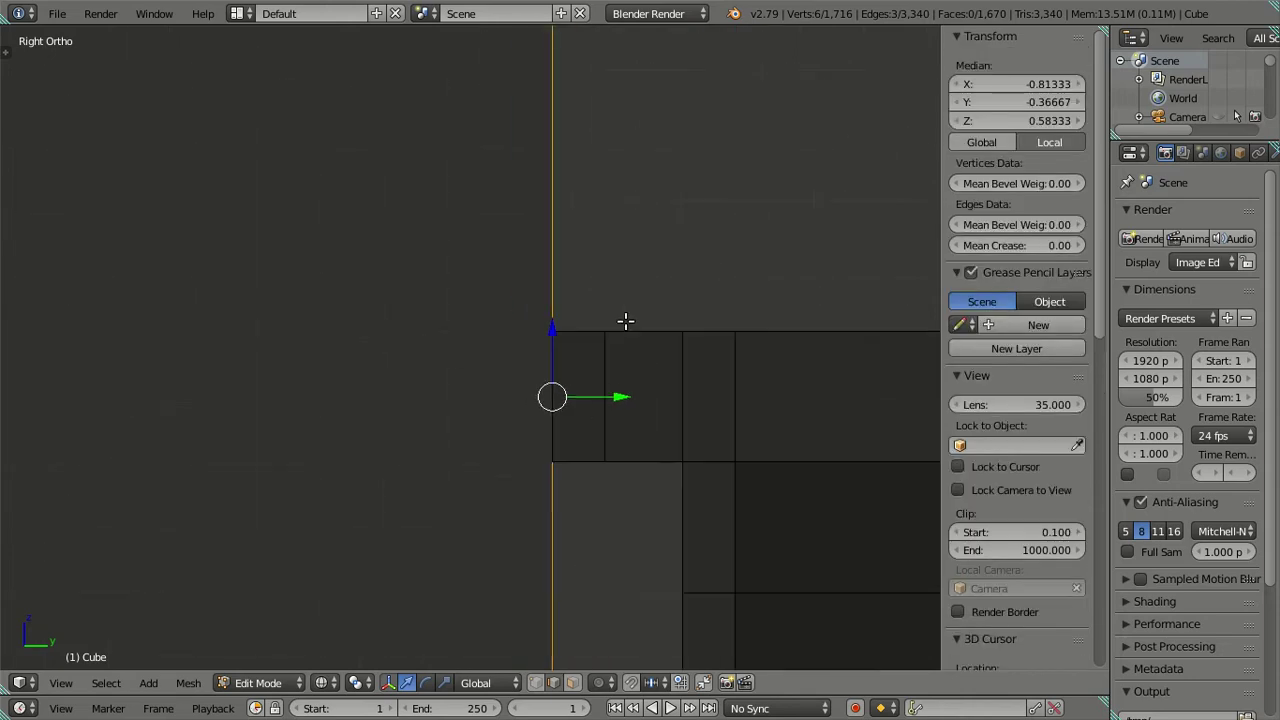
pyautogui.scroll(-3, 624, 408)
pyautogui.scroll(-2, 626, 406)
pyautogui.scroll(2, 626, 406)
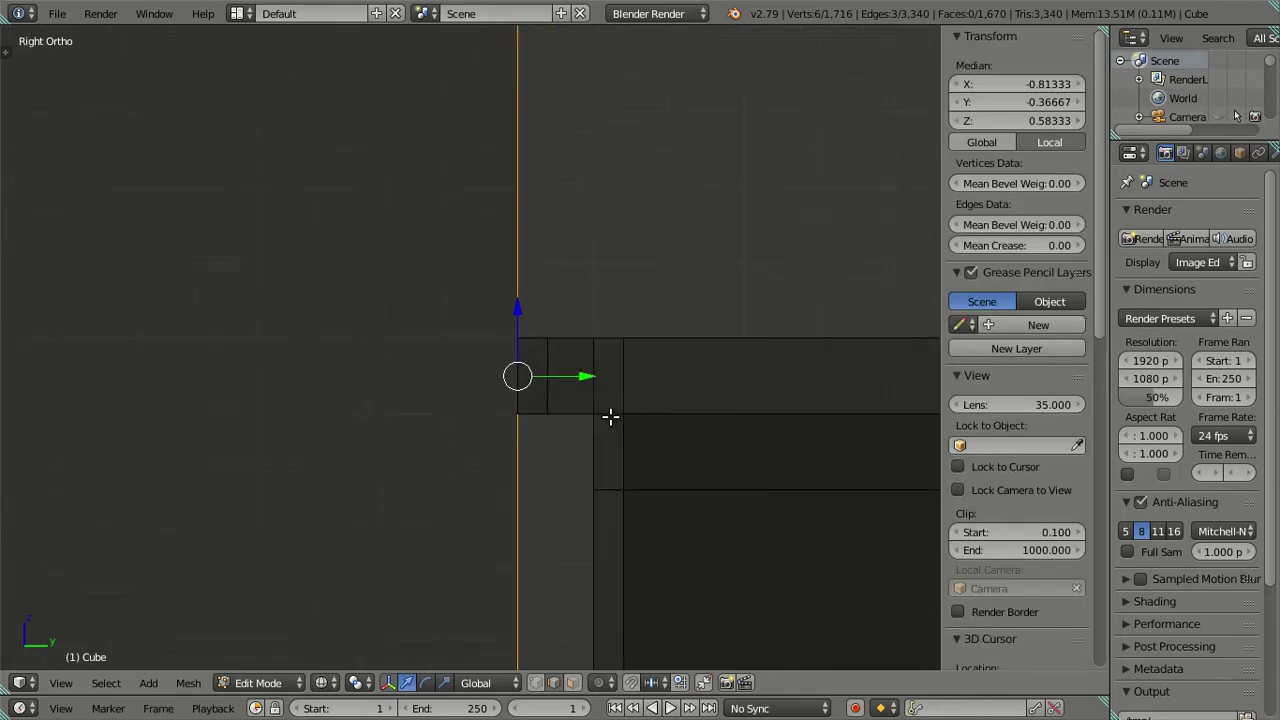
pyautogui.scroll(1, 611, 417)
# Slide the selected edges along Y and set their Median Y to -0.4.
pyautogui.moveTo(594, 381); pyautogui.dragTo(500, 357)
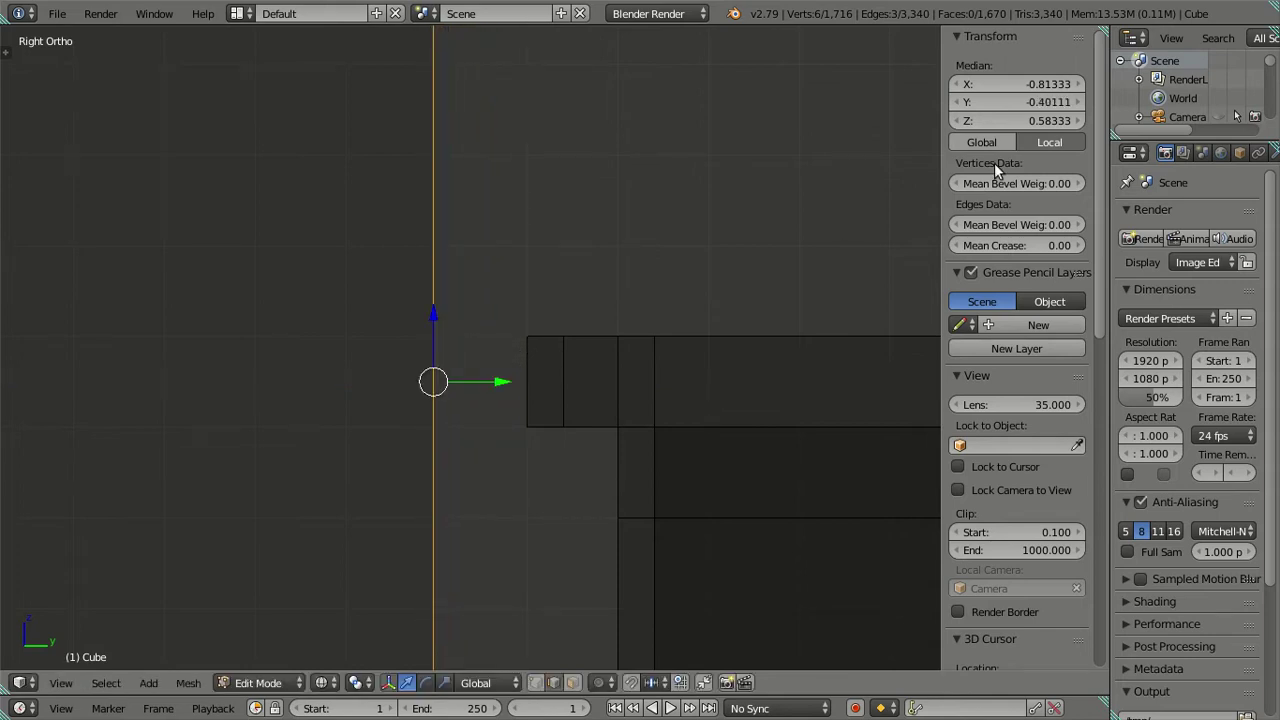
pyautogui.click(1018, 102)
pyautogui.hotkey('ctrl', 'a')
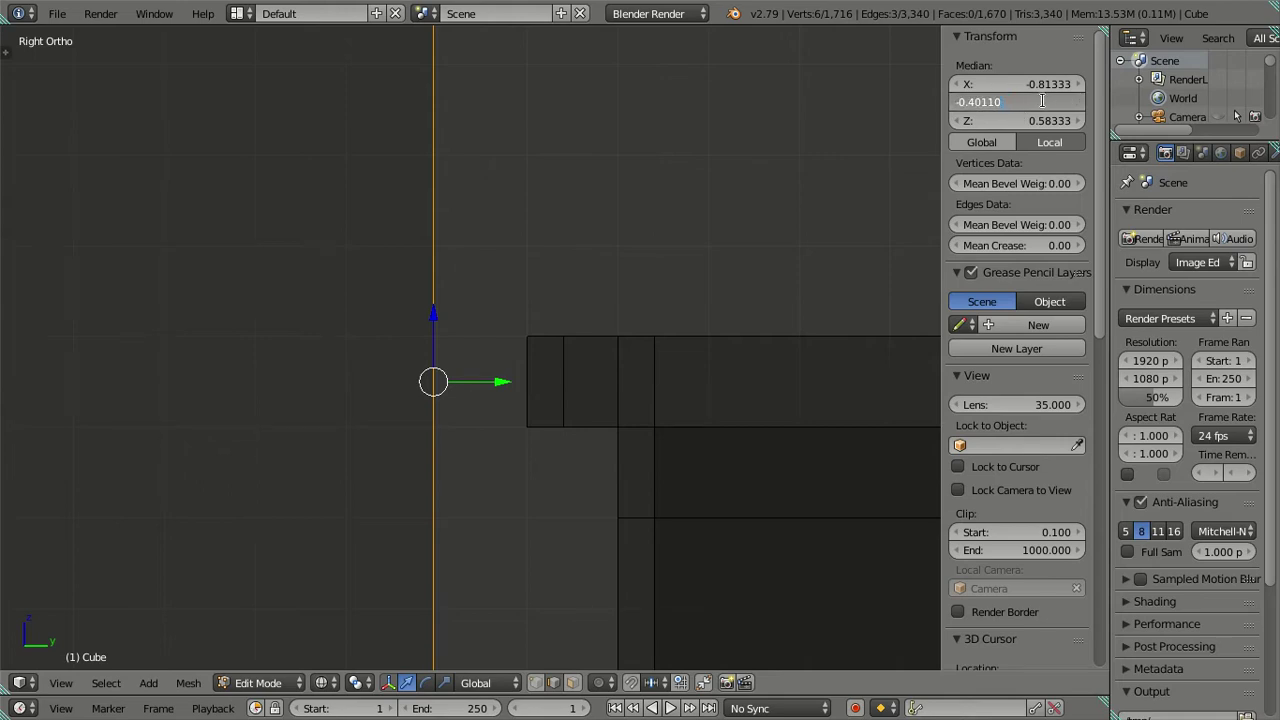
pyautogui.write('-0.40000')
pyautogui.press('Return')
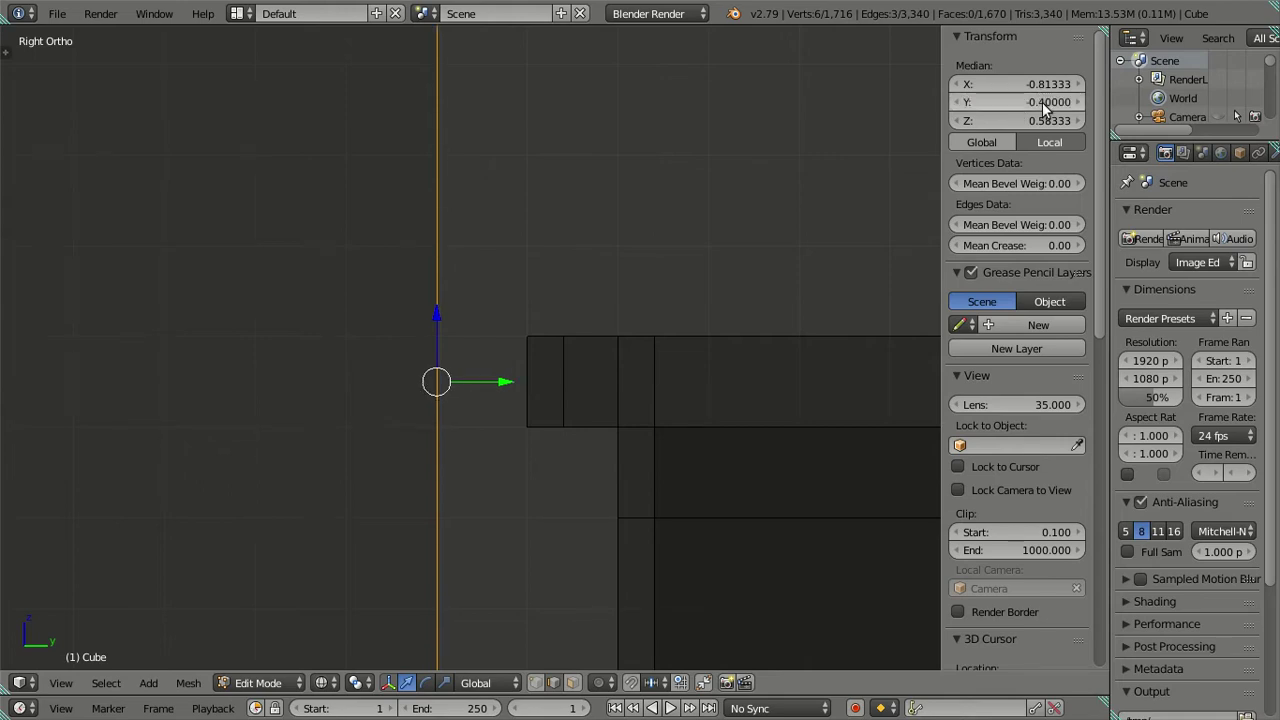
# Snap the 3D cursor to the centre of the edge loop across the fridge front.
pyautogui.press('a')
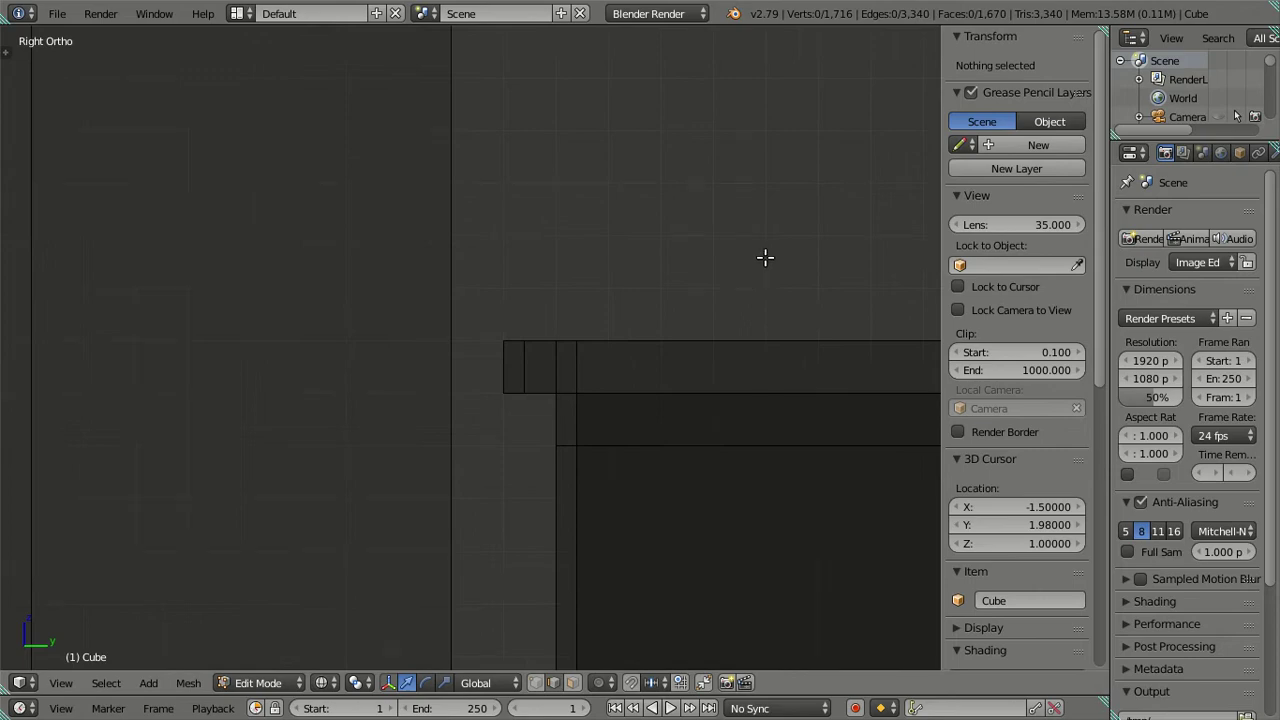
pyautogui.press('n')
pyautogui.moveTo(577, 280)
pyautogui.mouseDown(button='middle')
pyautogui.moveTo(589, 381)
pyautogui.moveTo(410, 276)
pyautogui.moveTo(468, 346)
pyautogui.moveTo(434, 249)
pyautogui.moveTo(471, 300)
pyautogui.moveTo(500, 272)
pyautogui.mouseUp(button='middle')
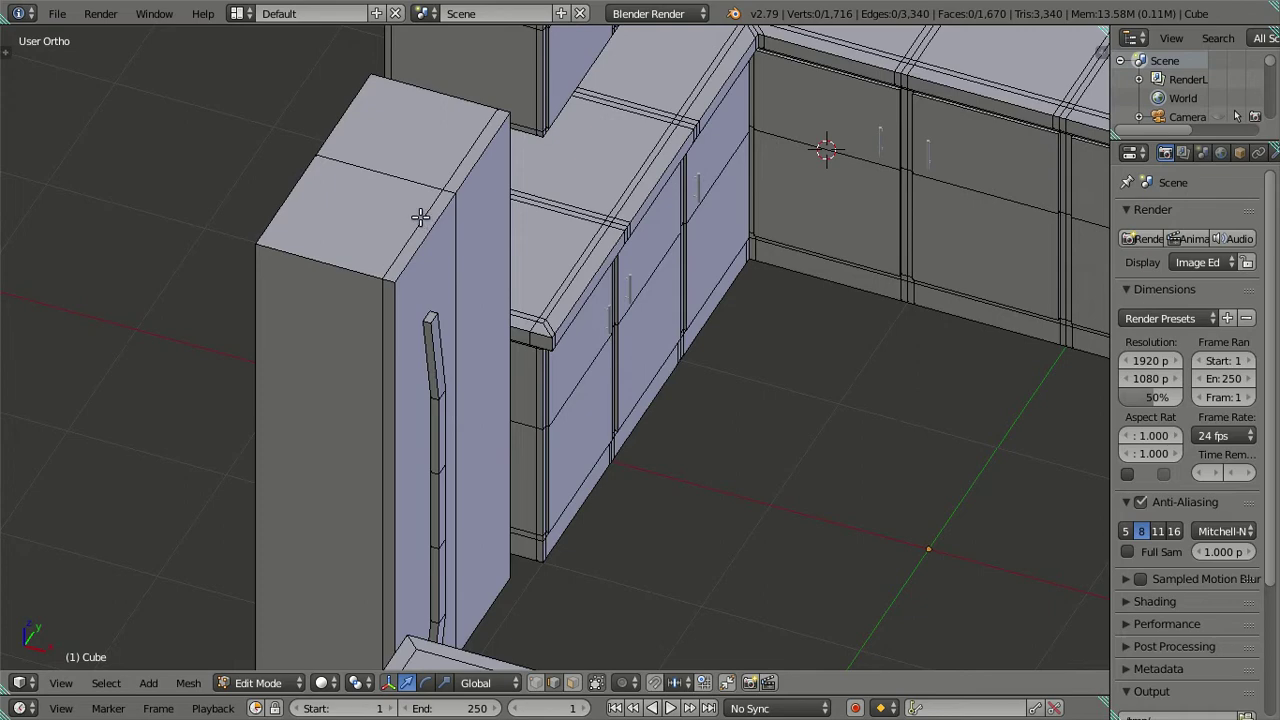
pyautogui.keyDown('alt'); pyautogui.rightClick(407, 174); pyautogui.keyUp('alt')
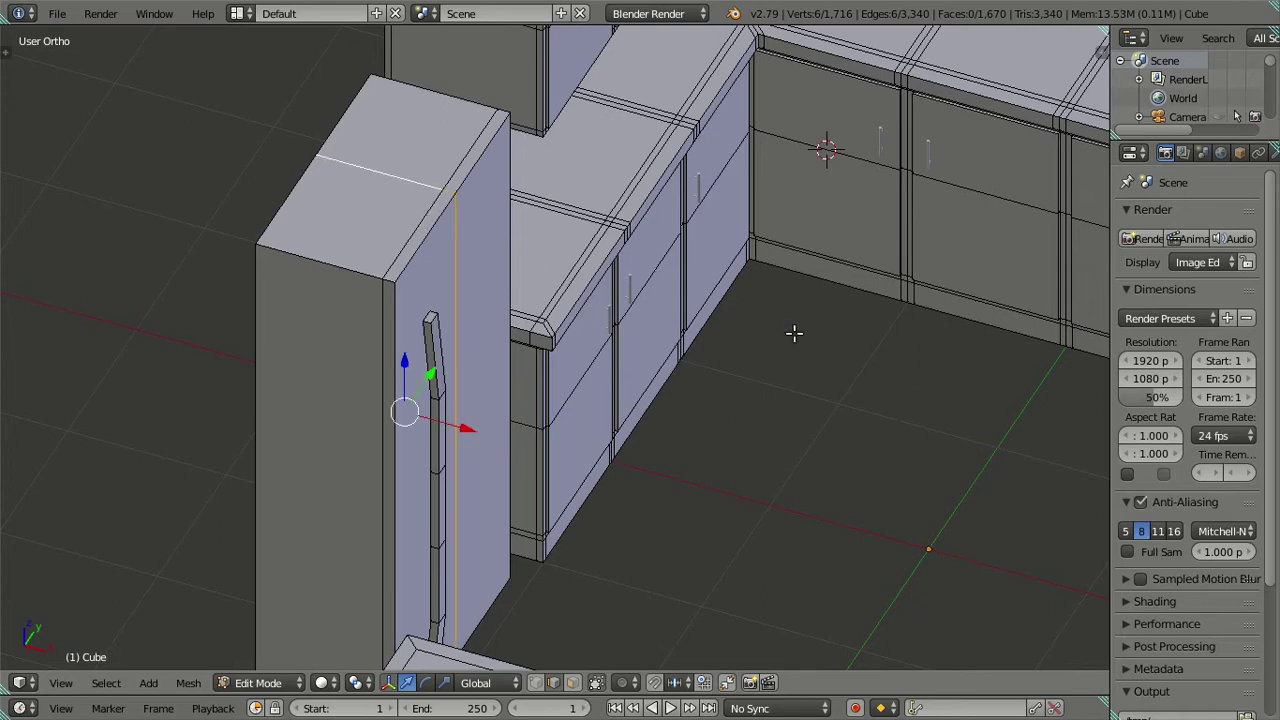
pyautogui.moveTo(824, 361); pyautogui.dragTo(717, 380, button='middle')
pyautogui.scroll(2, 717, 380)
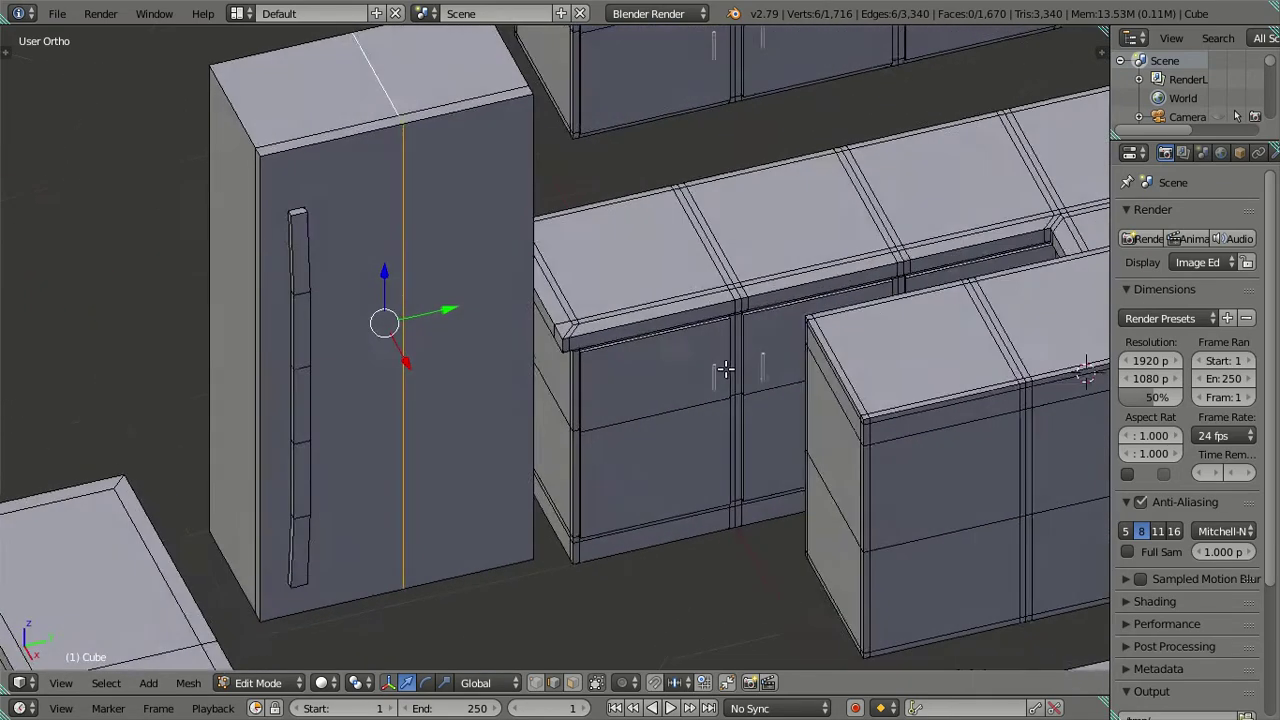
pyautogui.hotkey('shift', 's')
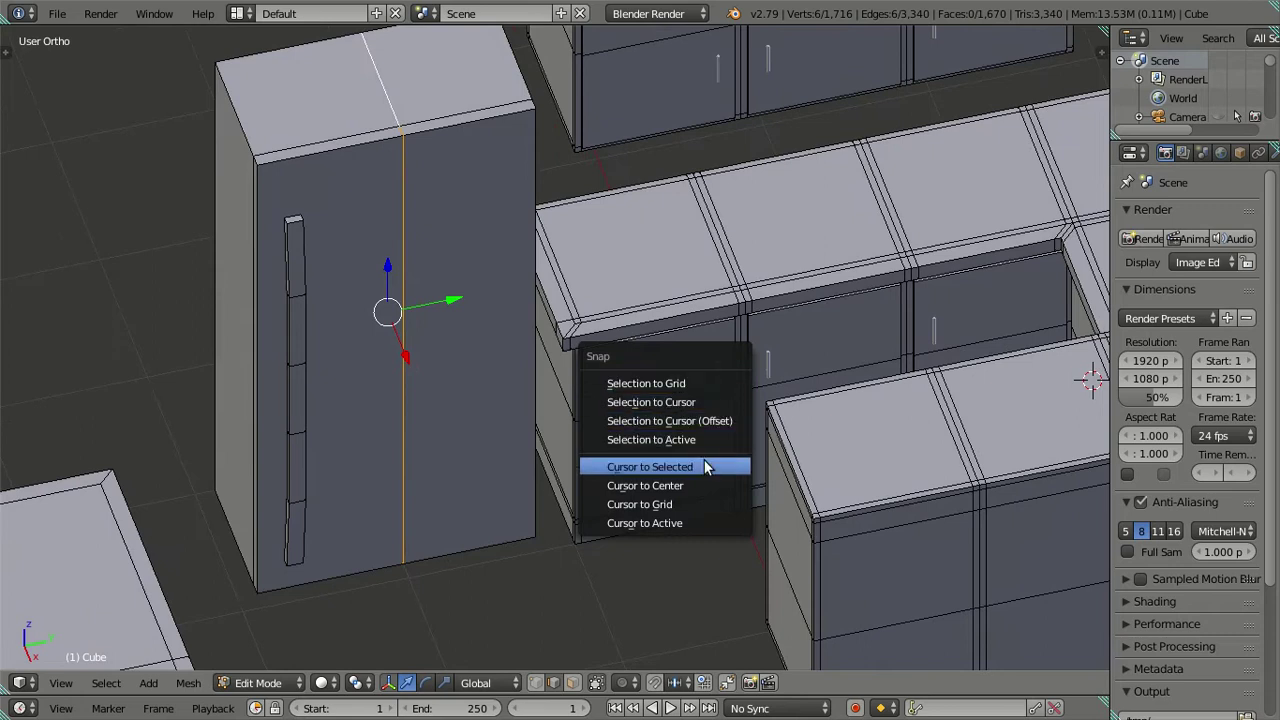
pyautogui.click(704, 463)
# Dissolve the vertical dividing edge loop on the fridge front.
pyautogui.press('a')
pyautogui.keyDown('alt'); pyautogui.rightClick(400, 260); pyautogui.keyUp('alt')
pyautogui.press('x')
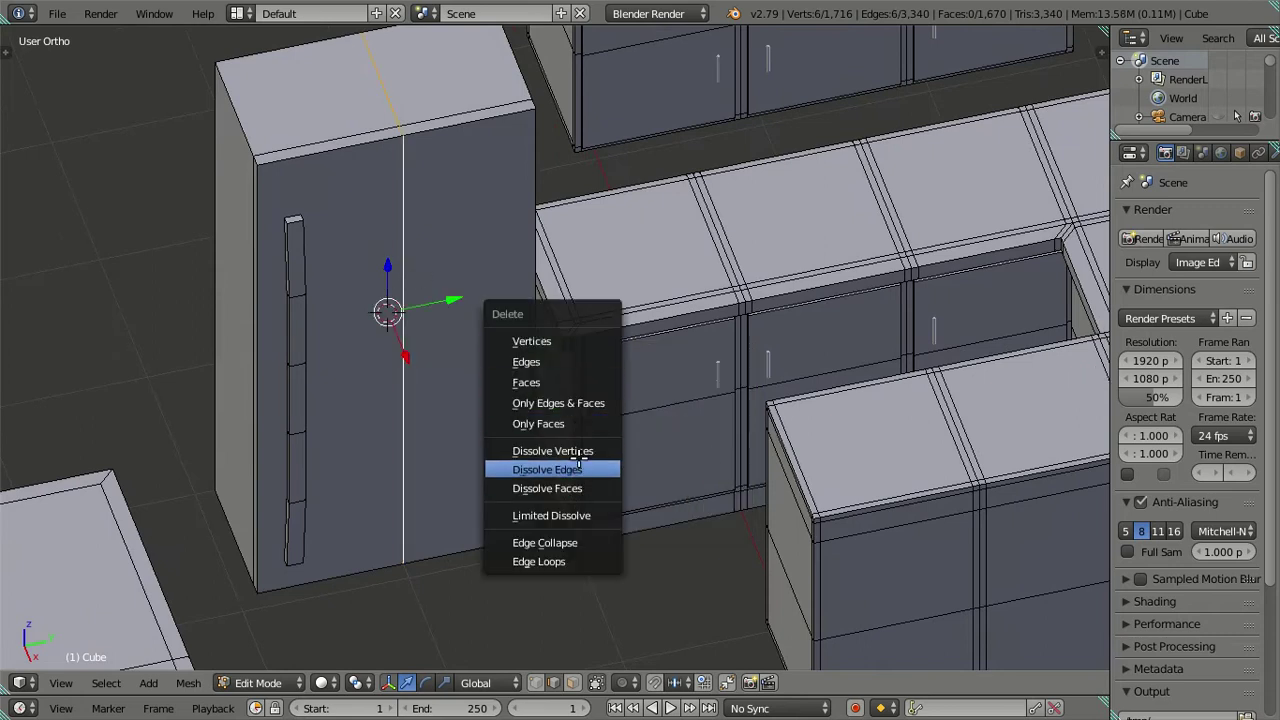
pyautogui.click(578, 469)
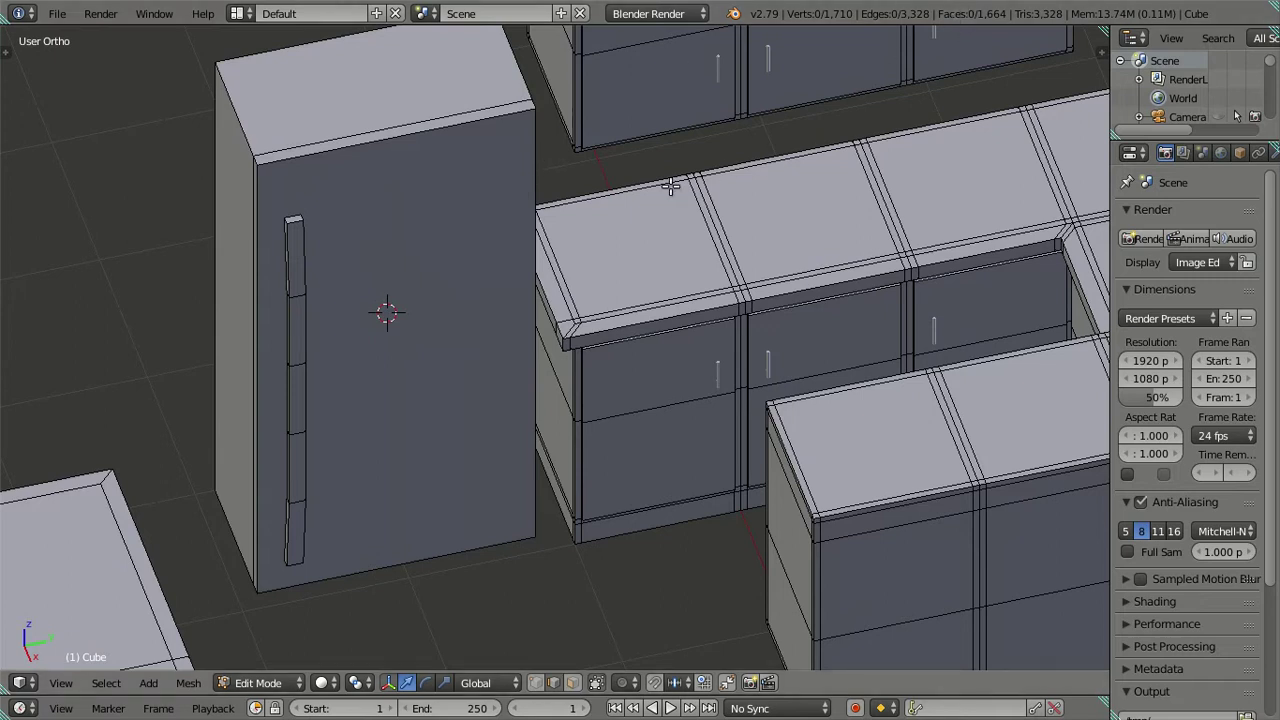
pyautogui.moveTo(408, 215)
pyautogui.mouseDown(button='middle')
pyautogui.moveTo(380, 243)
pyautogui.moveTo(429, 249)
pyautogui.mouseUp(button='middle')
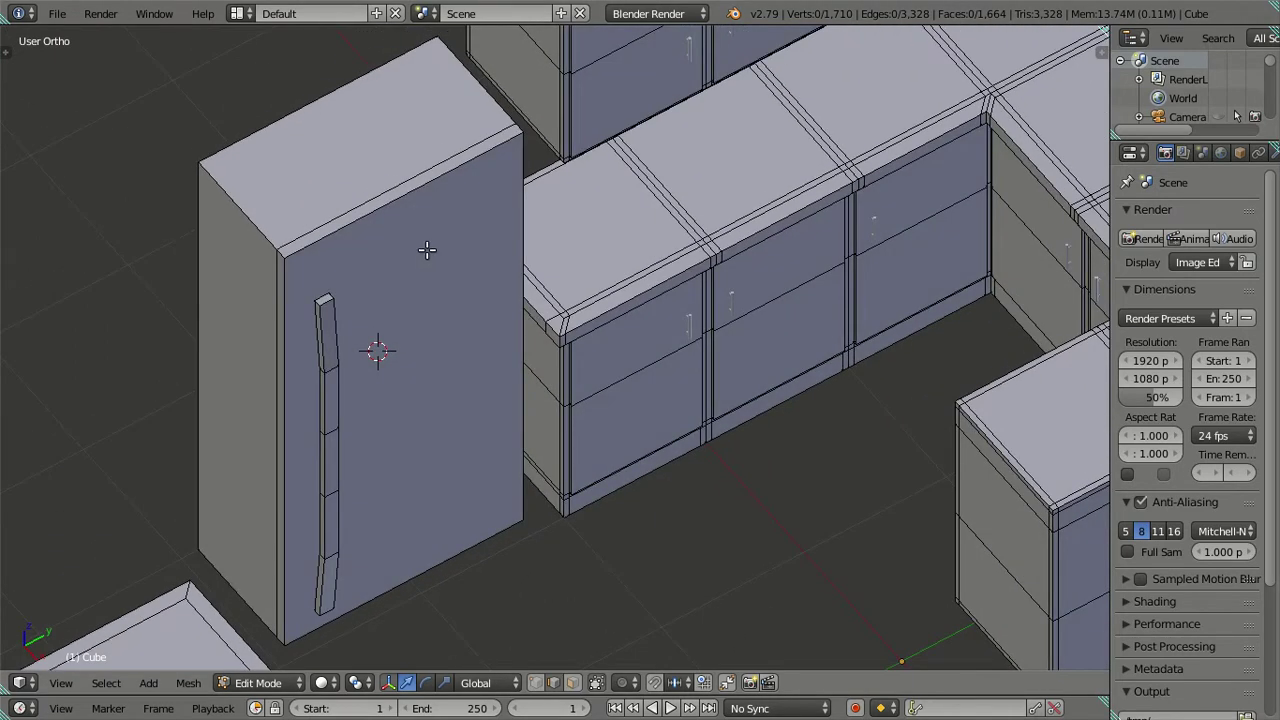
# Select the fridge front loop and trial duplicating and moving it, cancelling both.
pyautogui.keyDown('alt'); pyautogui.rightClick(380, 193); pyautogui.keyUp('alt')
pyautogui.moveTo(449, 301); pyautogui.dragTo(497, 323, button='middle')
pyautogui.hotkey('shift', 'd')
pyautogui.rightClick(523, 332)
pyautogui.moveTo(446, 432); pyautogui.dragTo(380, 380)
pyautogui.rightClick(408, 372)
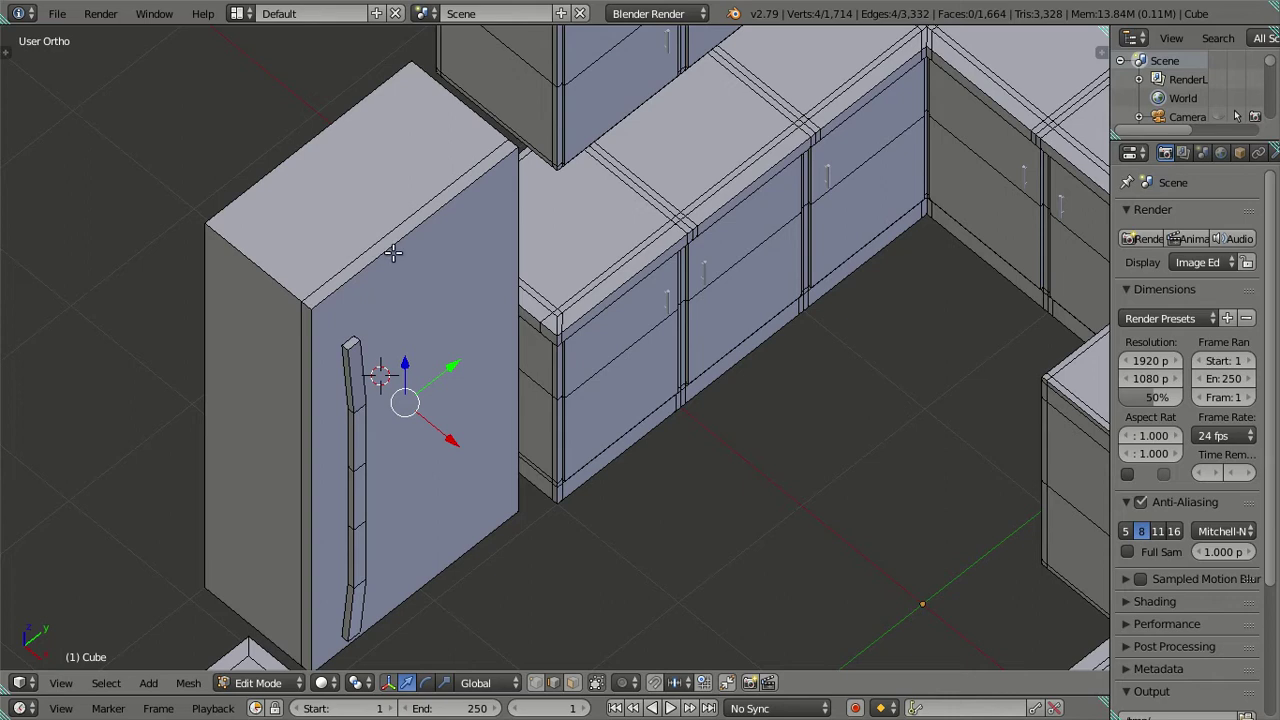
pyautogui.moveTo(421, 290); pyautogui.dragTo(426, 329, button='middle')
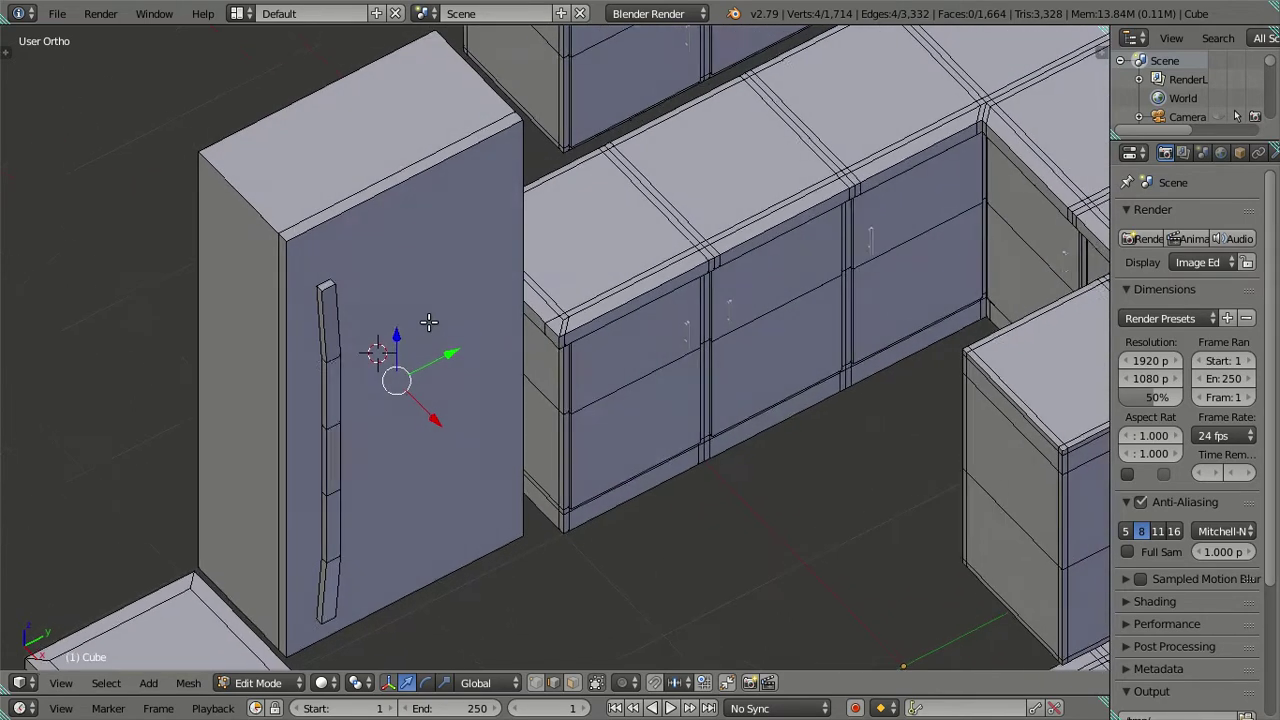
# Select the edge loop around the fridge's front opening.
pyautogui.rightClick(338, 229)
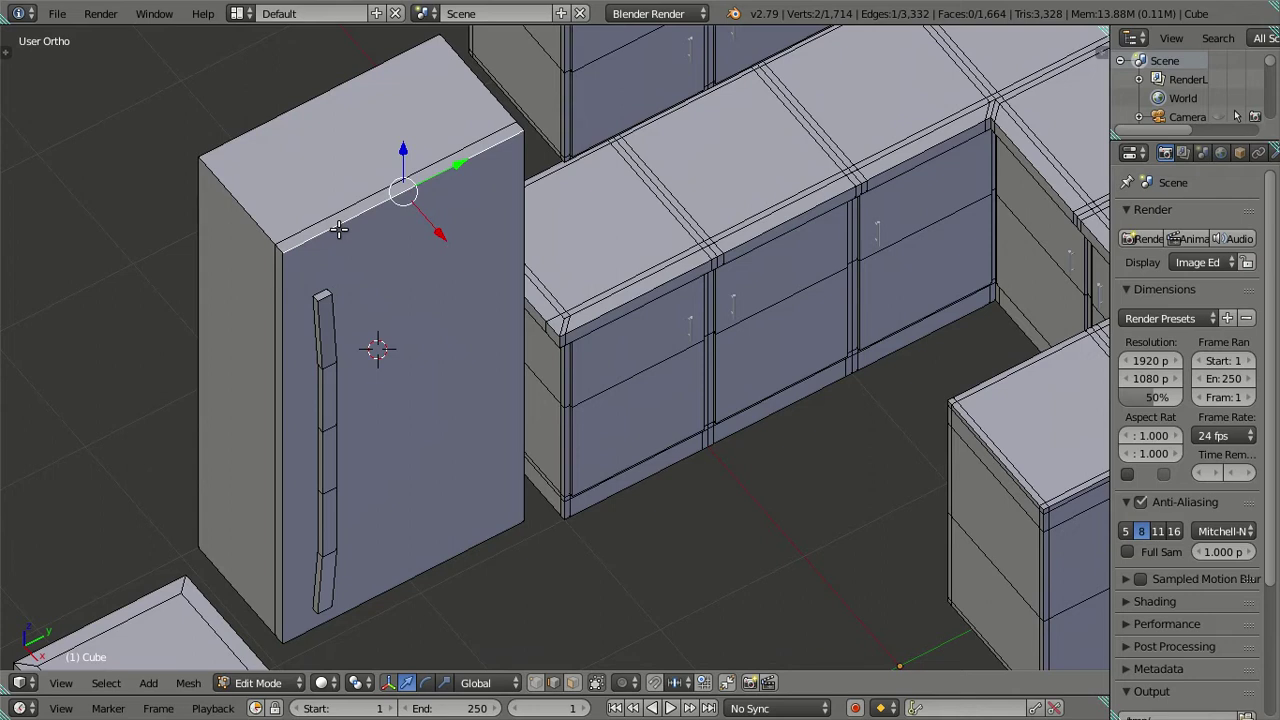
pyautogui.keyDown('alt'); pyautogui.rightClick(338, 229); pyautogui.keyUp('alt')
pyautogui.moveTo(366, 246); pyautogui.dragTo(351, 247, button='middle')
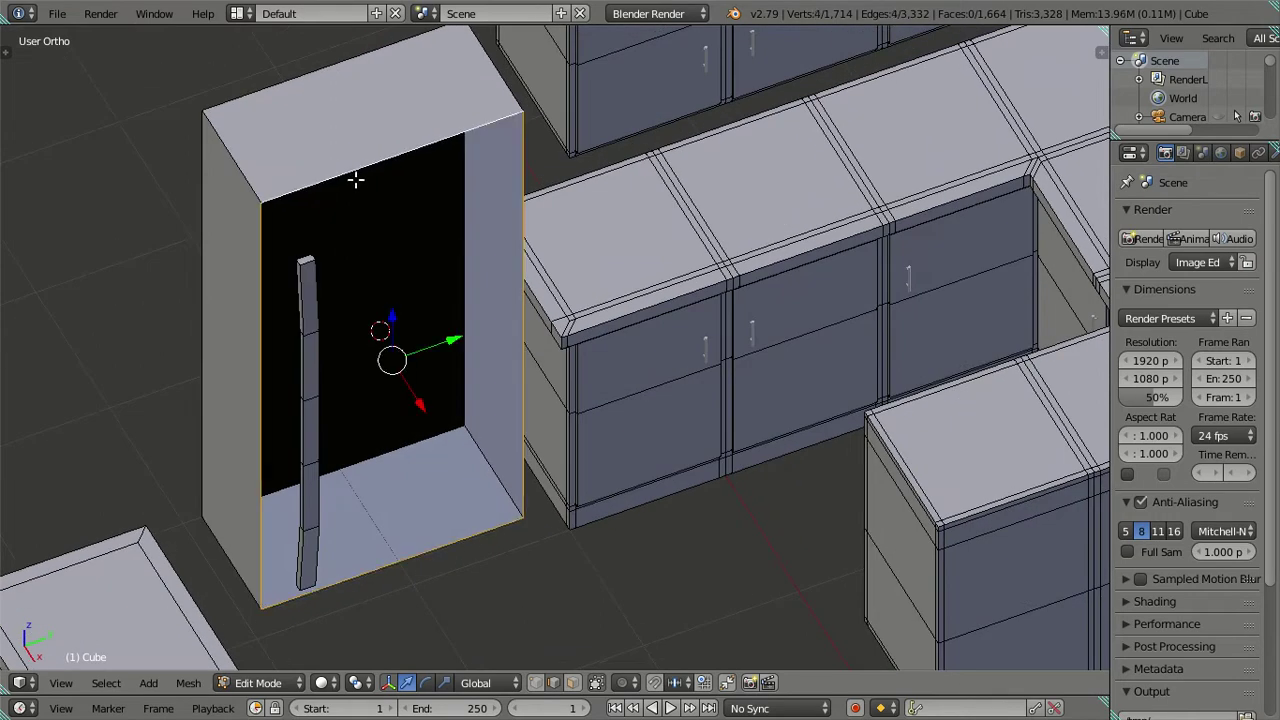
pyautogui.moveTo(355, 178); pyautogui.dragTo(545, 375, button='middle')
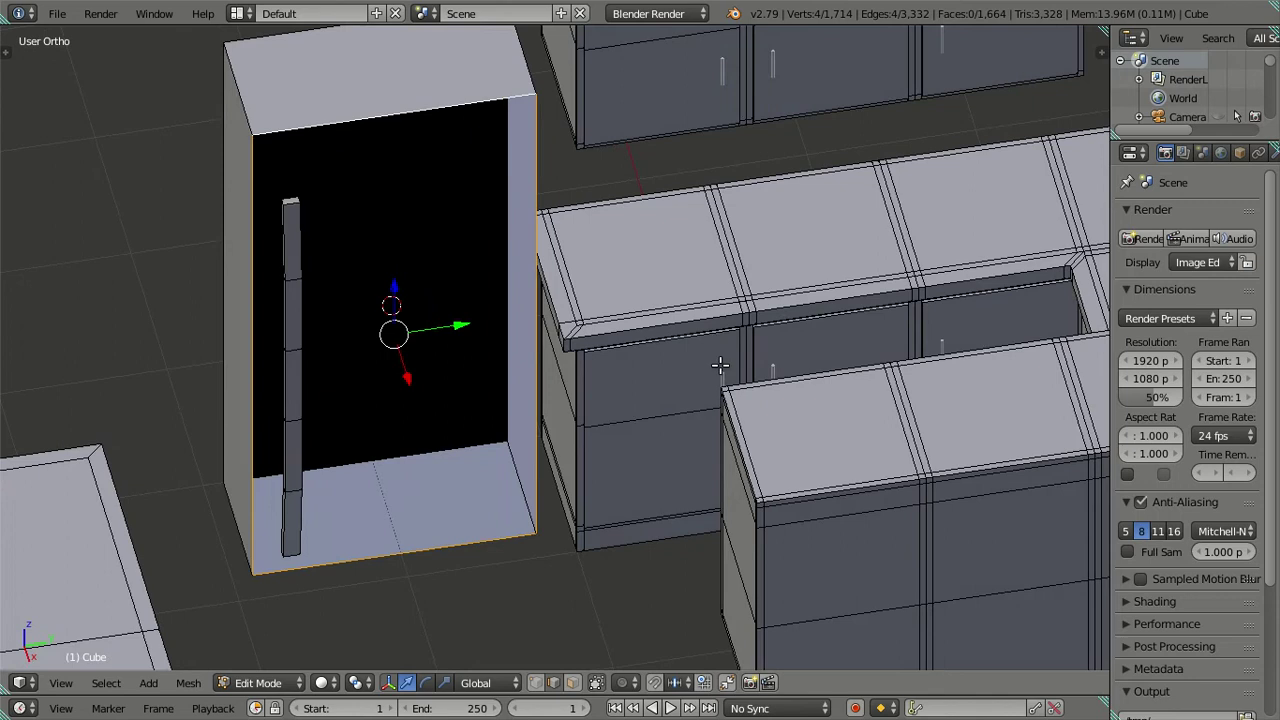
# Extrude the front loop and scale it inward into a frame, then delete the extrusion.
pyautogui.press('e')
pyautogui.press('s')
pyautogui.press('Escape')
pyautogui.press('s')
pyautogui.click(651, 343)
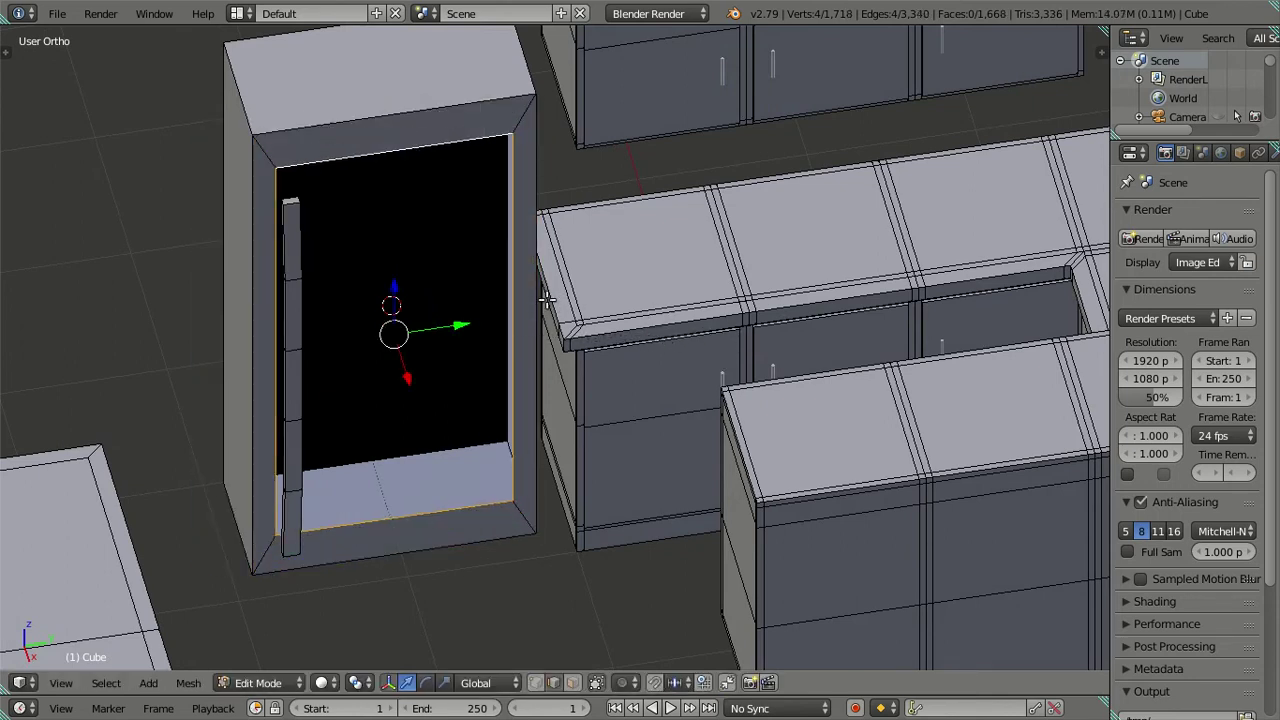
pyautogui.moveTo(536, 296); pyautogui.dragTo(549, 368, button='middle')
pyautogui.press('x')
pyautogui.click(552, 368)
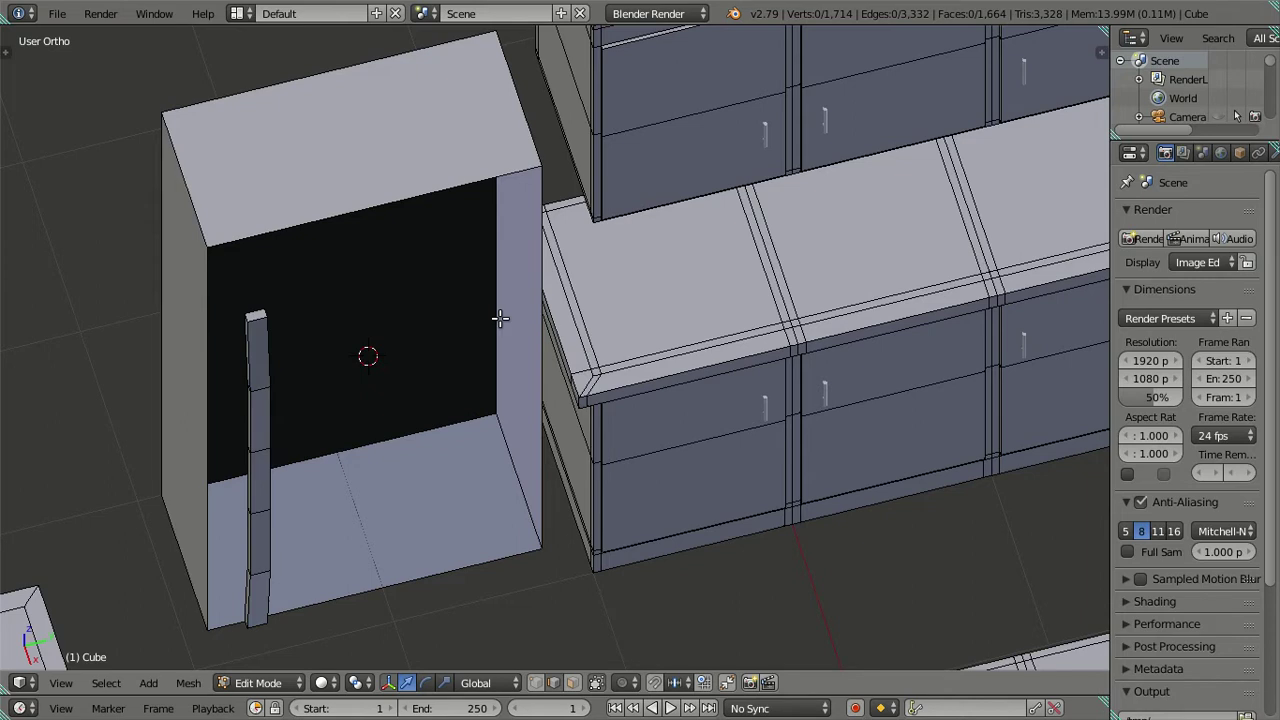
# Fill the fridge's front opening with a new face.
pyautogui.rightClick(411, 203)
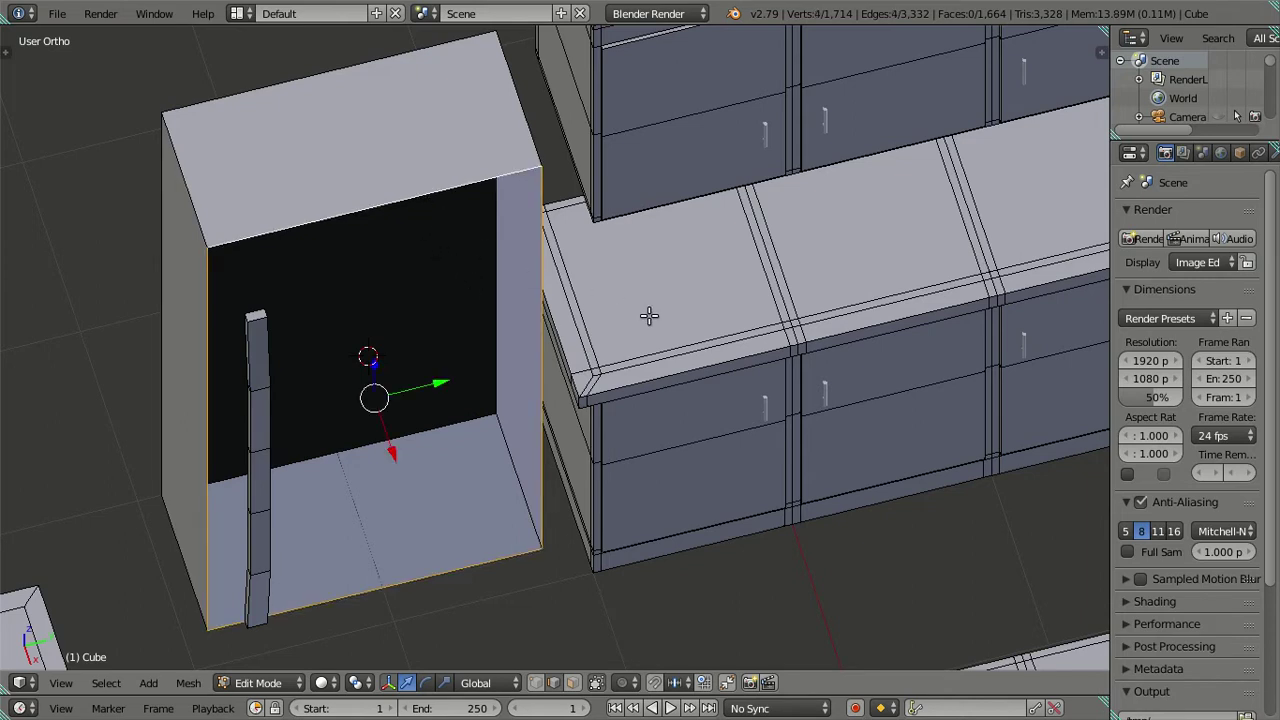
pyautogui.press('f')
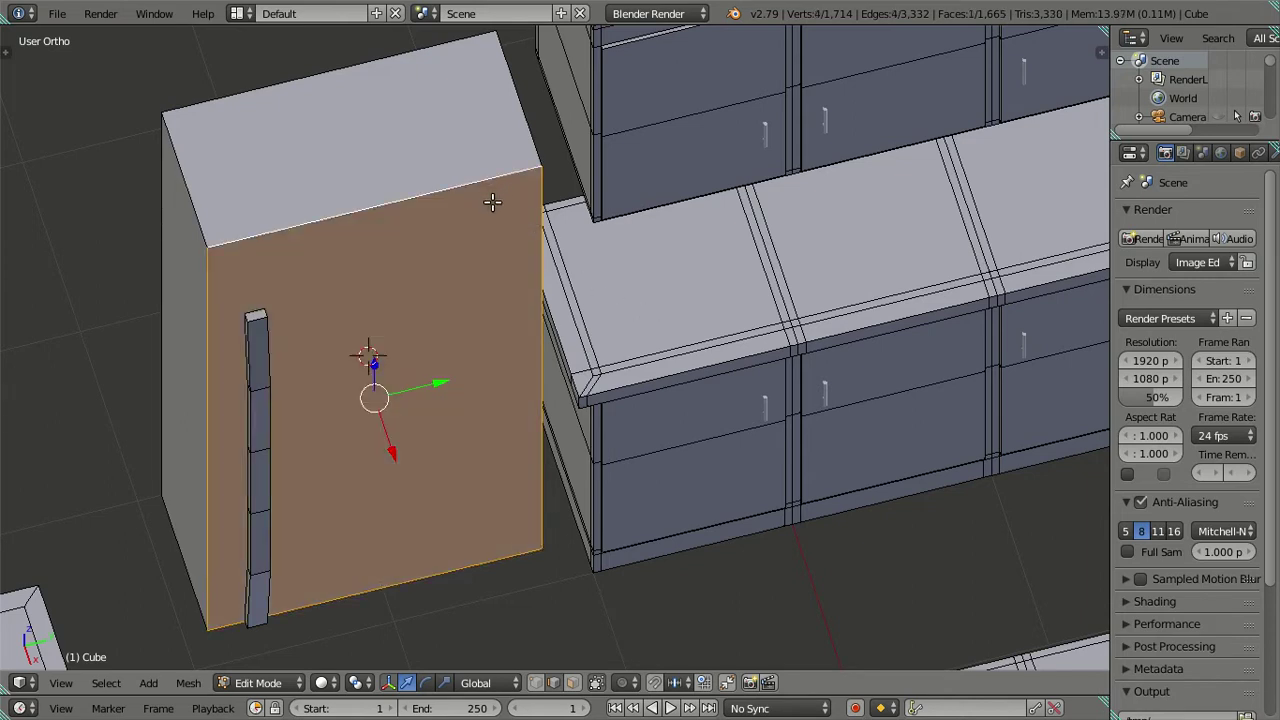
pyautogui.press('a')
# Cut a vertical loop near the right edge and move it -0.05 along Y.
pyautogui.hotkey('ctrl', 'r')
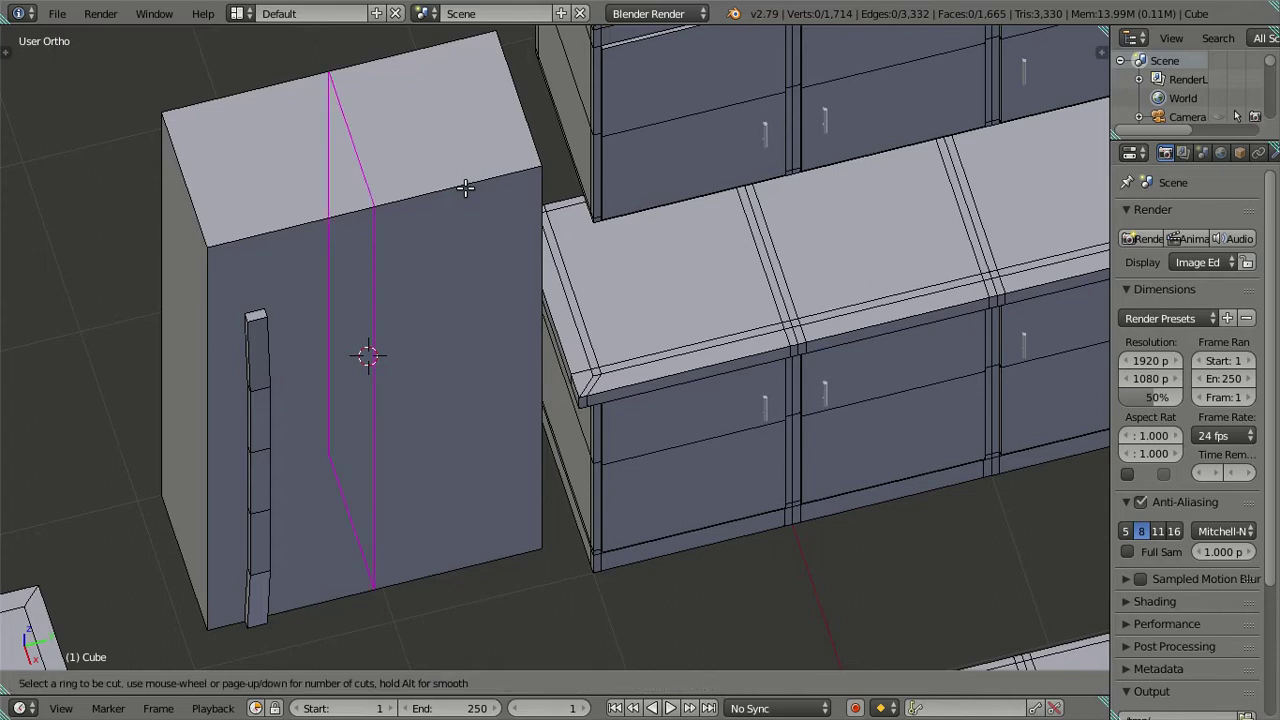
pyautogui.click(465, 187)
pyautogui.click(850, 188)
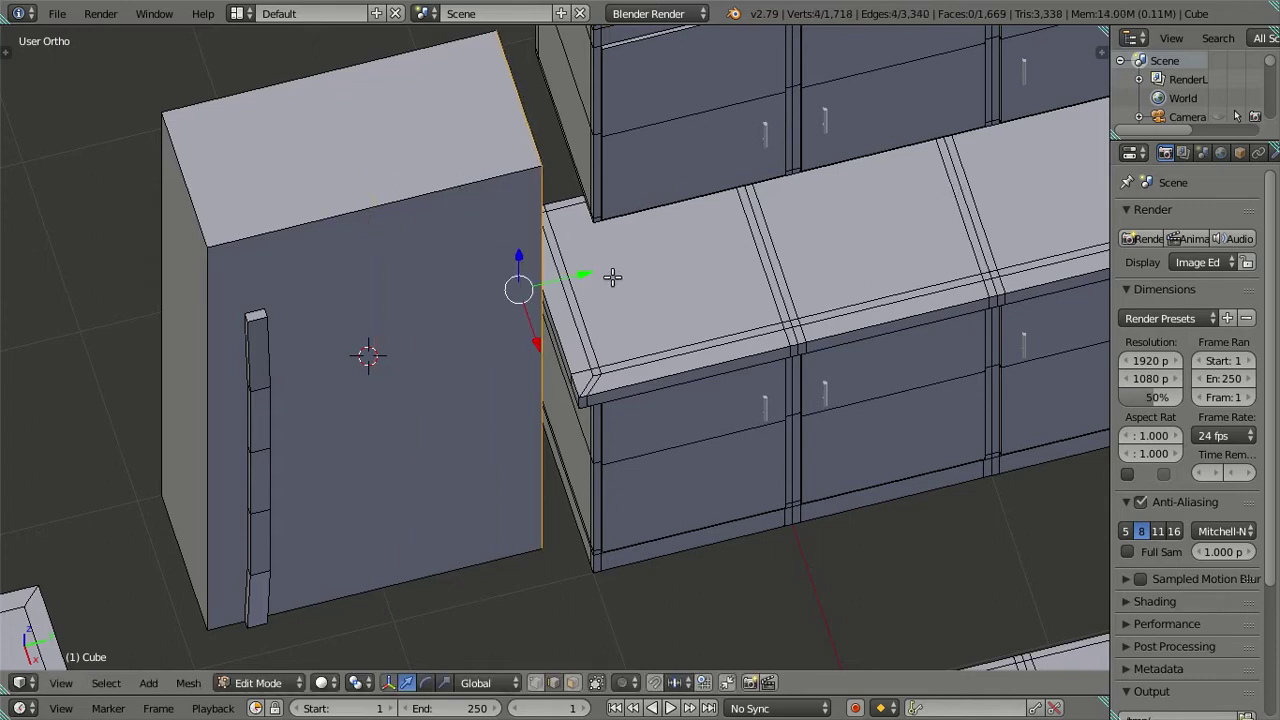
pyautogui.press('g')
pyautogui.press('y')
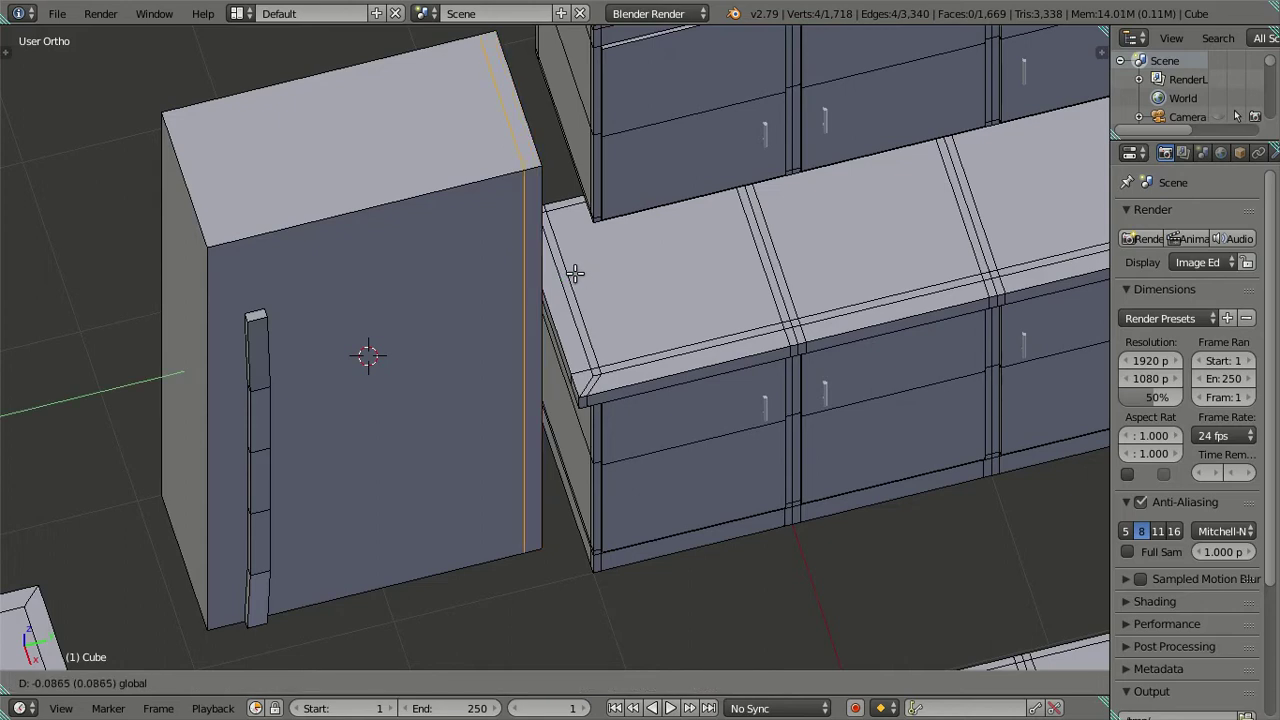
pyautogui.write('-')
pyautogui.write('0.05')
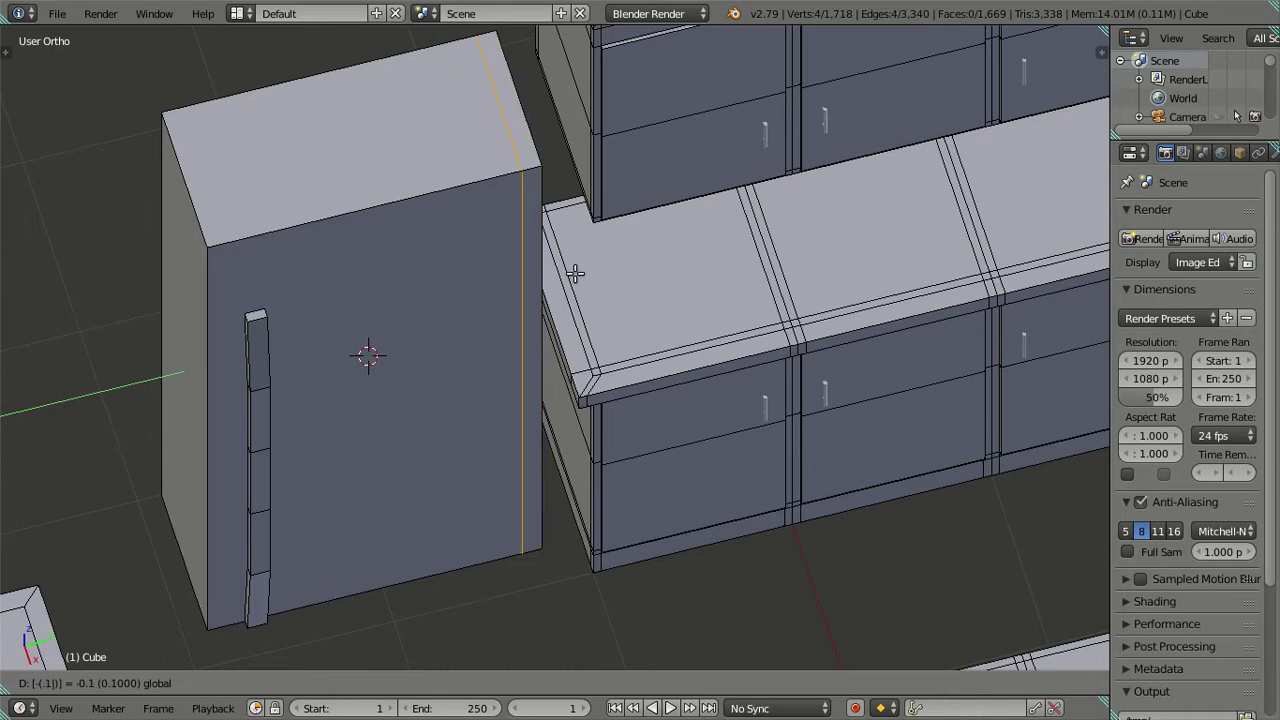
pyautogui.press('Return')
# Add a second vertical loop cut slid to the fridge's left side.
pyautogui.hotkey('ctrl', 'r')
pyautogui.click(263, 244)
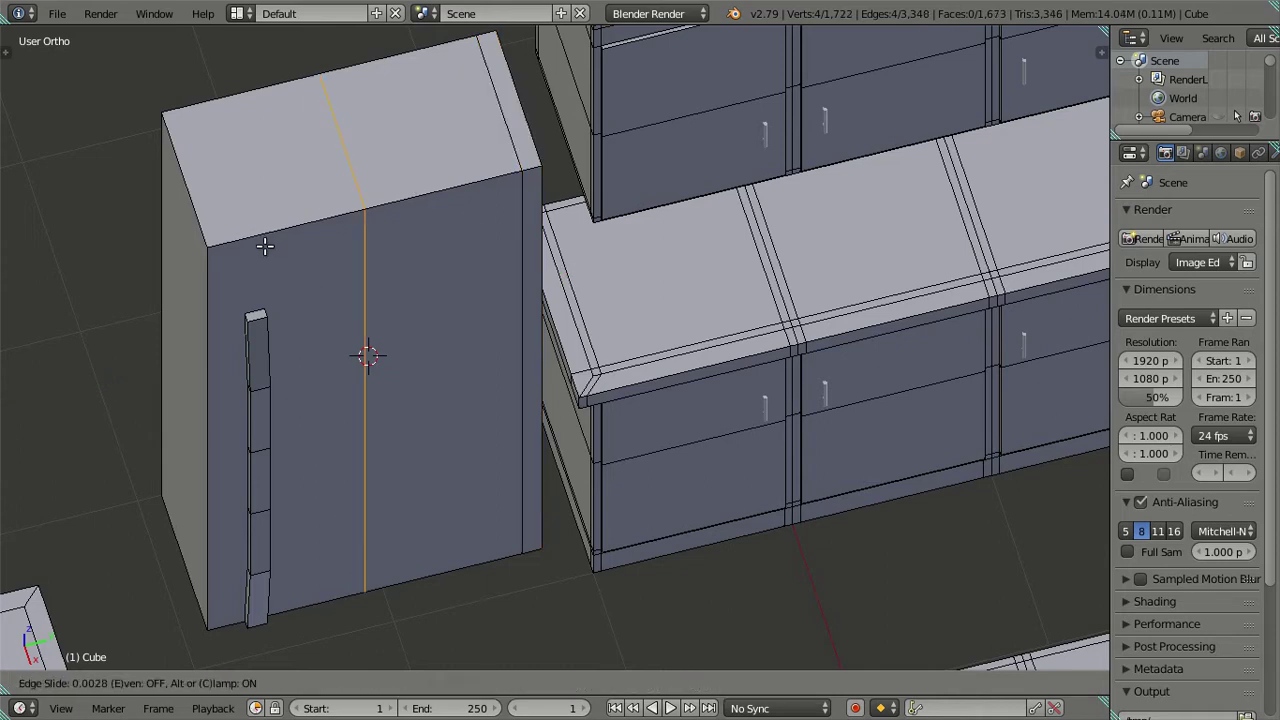
pyautogui.click(65, 340)
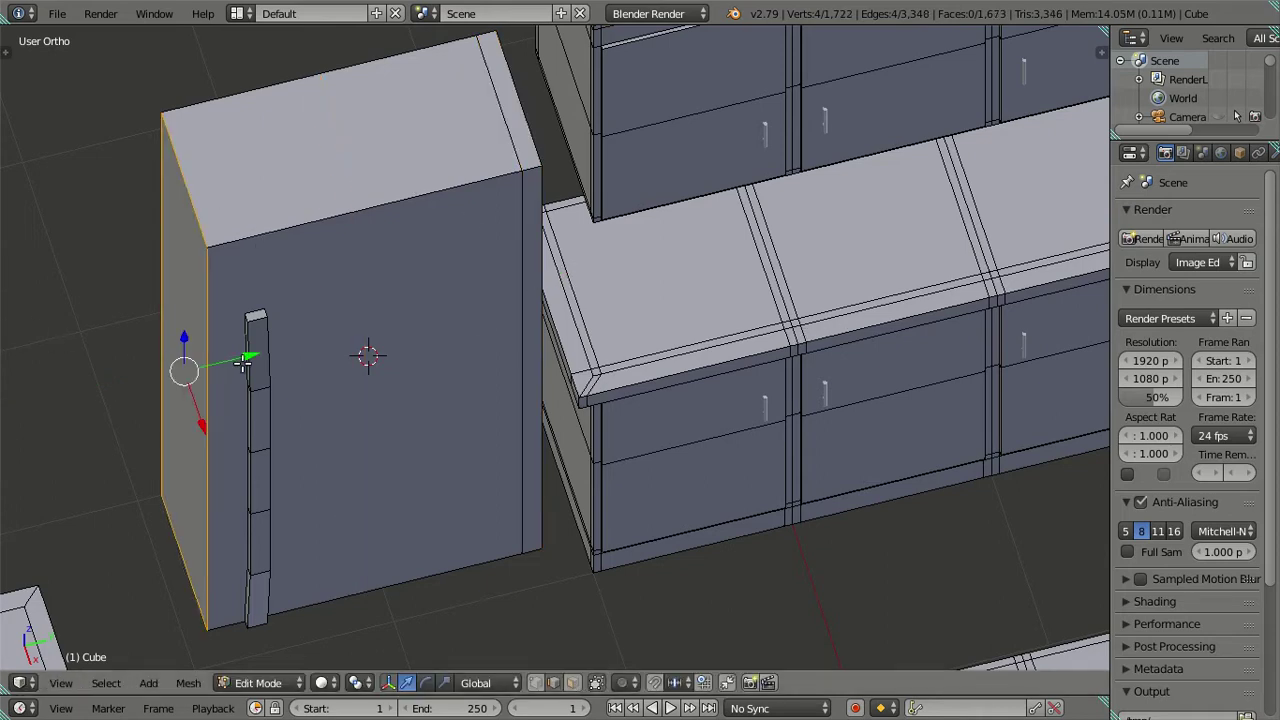
# Move the left vertical loop 0.1 inward along Y.
pyautogui.write('gy.1')
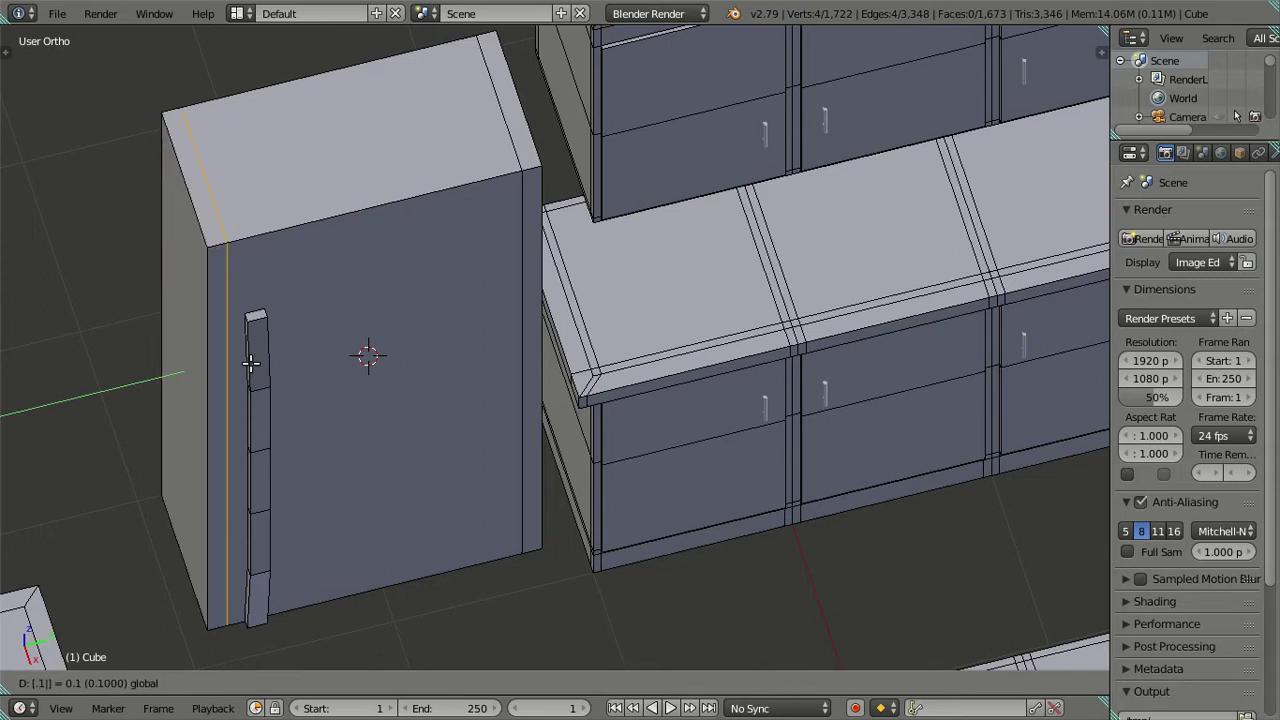
pyautogui.press('Return')
pyautogui.moveTo(410, 355); pyautogui.dragTo(491, 422, button='middle')
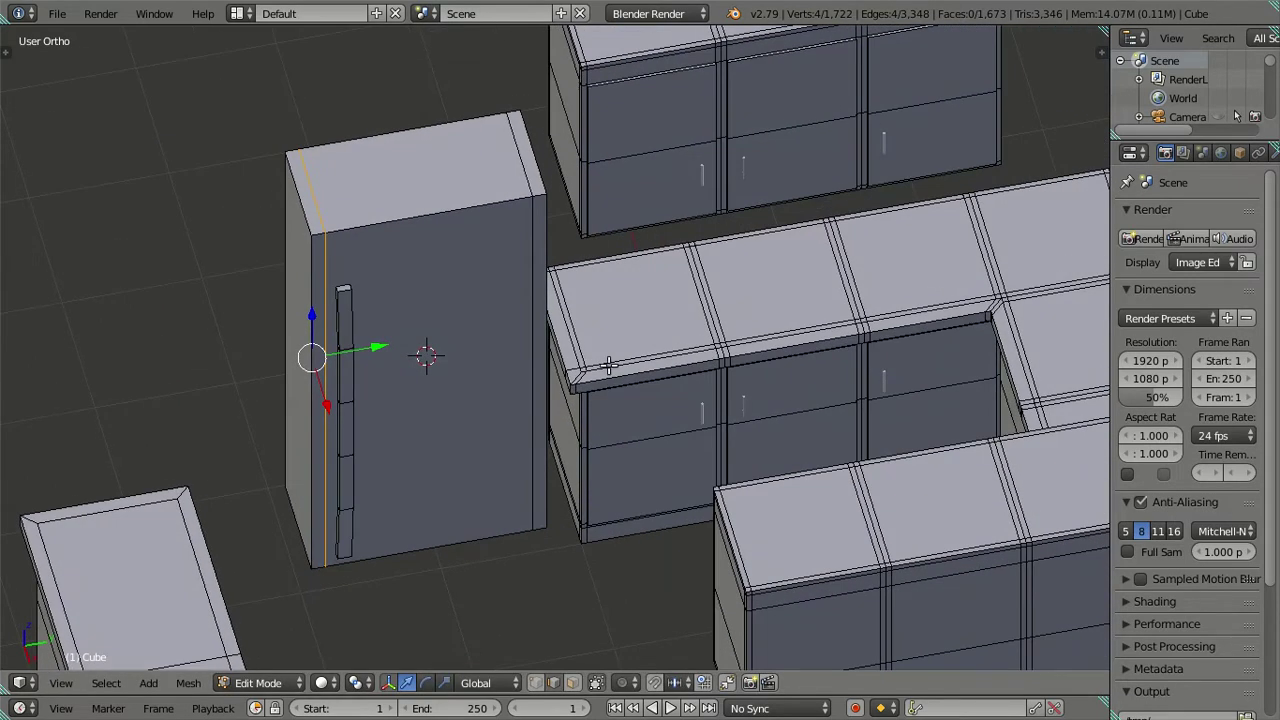
# Add a horizontal loop slid to the fridge bottom and raise it along Z.
pyautogui.hotkey('ctrl', 'r')
pyautogui.click(530, 400)
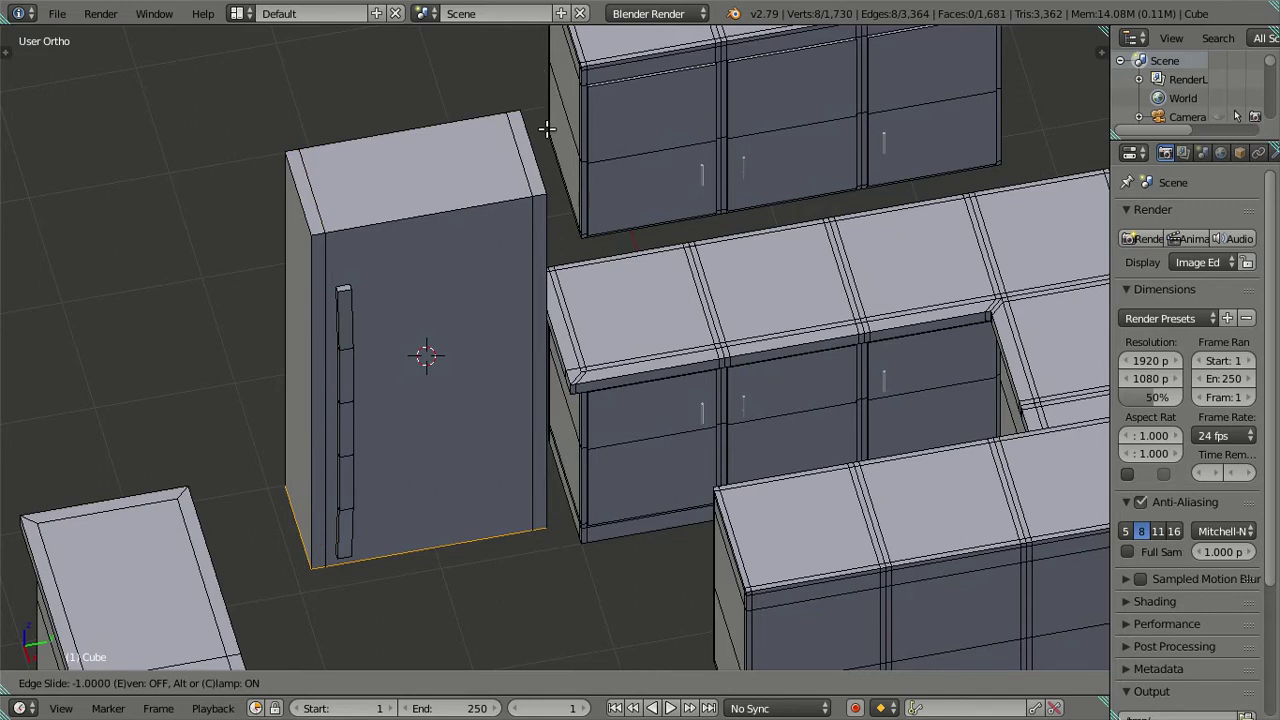
pyautogui.click(466, 352)
pyautogui.press('g')
pyautogui.press('z')
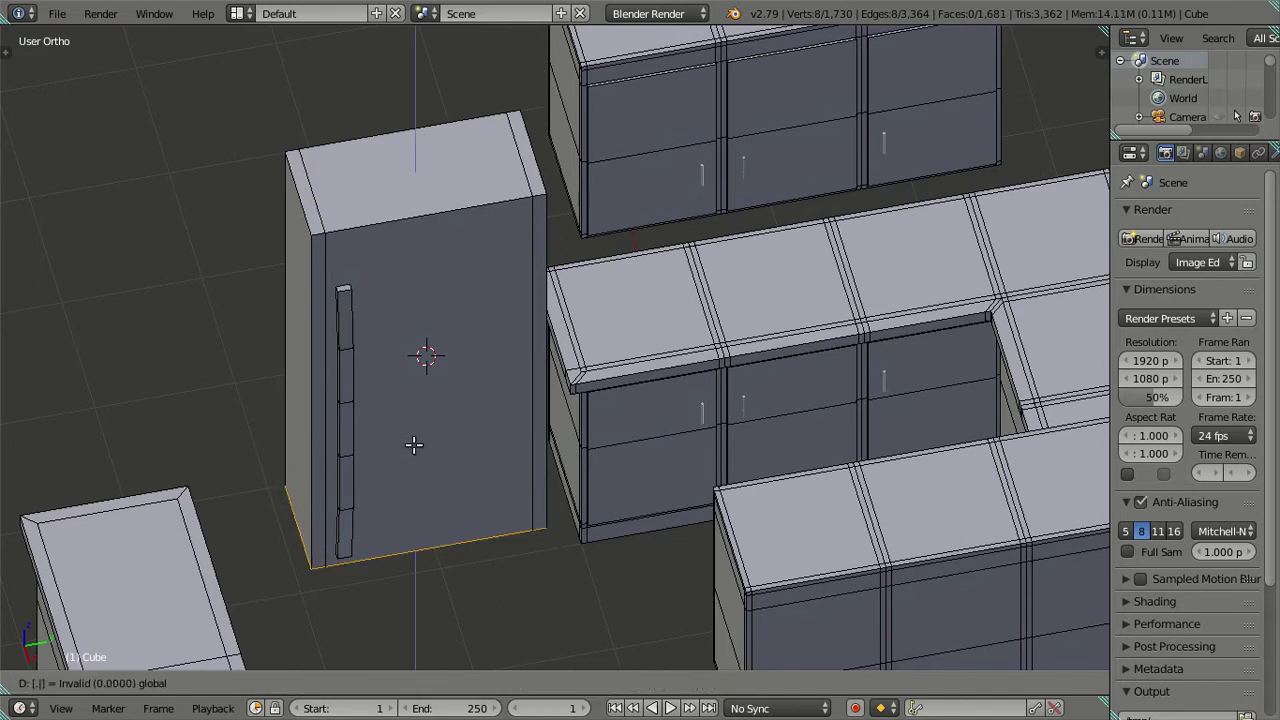
pyautogui.click(414, 445)
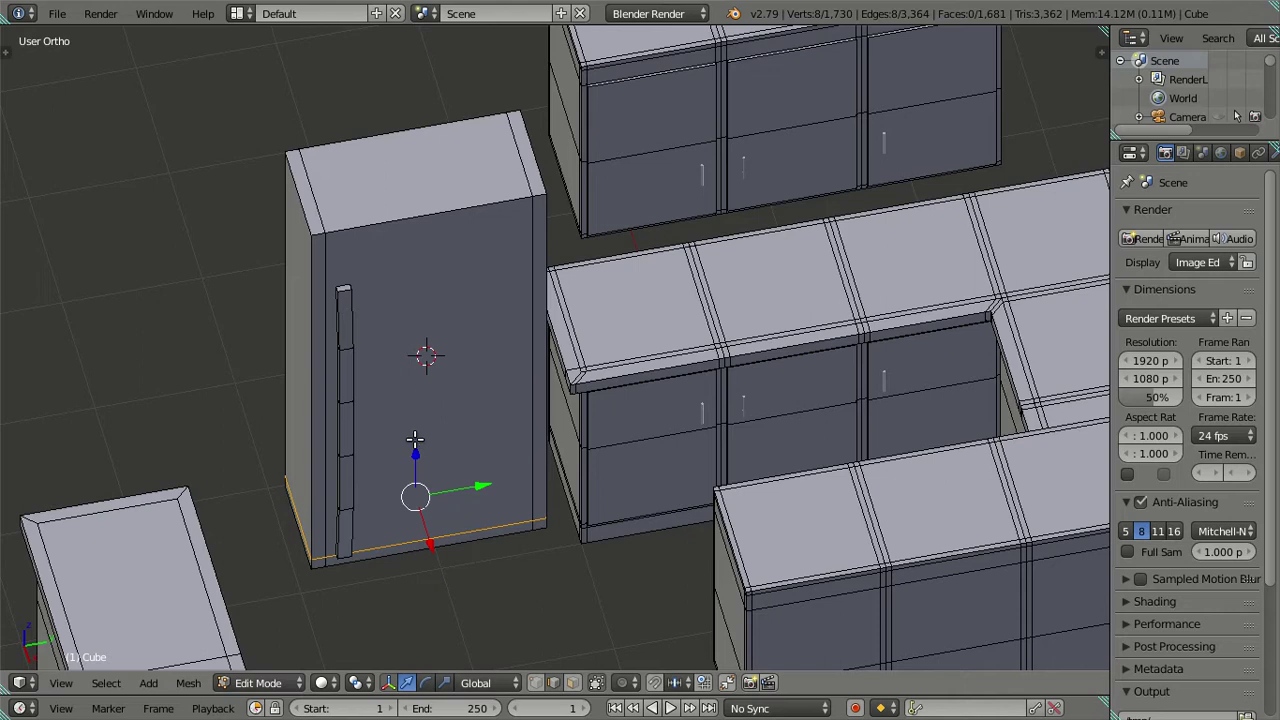
# Add a horizontal loop at the fridge top and move it down -0.1.
pyautogui.hotkey('ctrl', 'r')
pyautogui.click(535, 226)
pyautogui.click(483, 586)
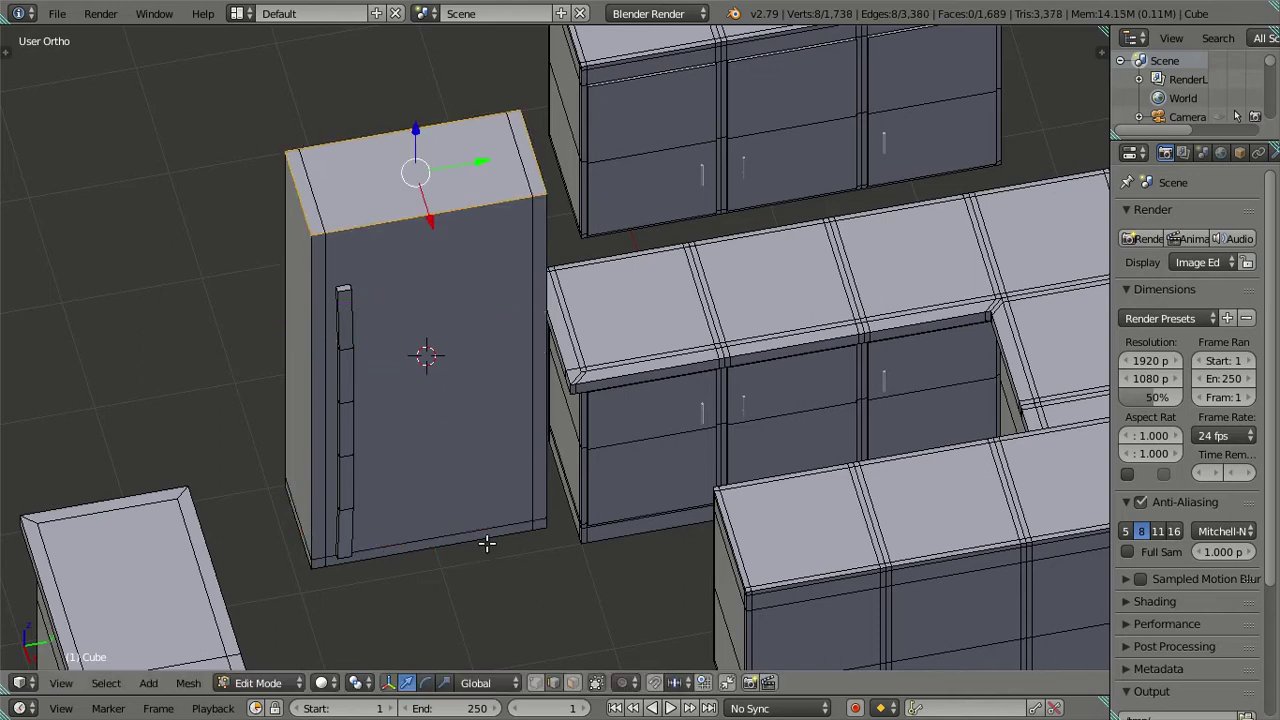
pyautogui.moveTo(414, 130); pyautogui.dragTo(422, 158)
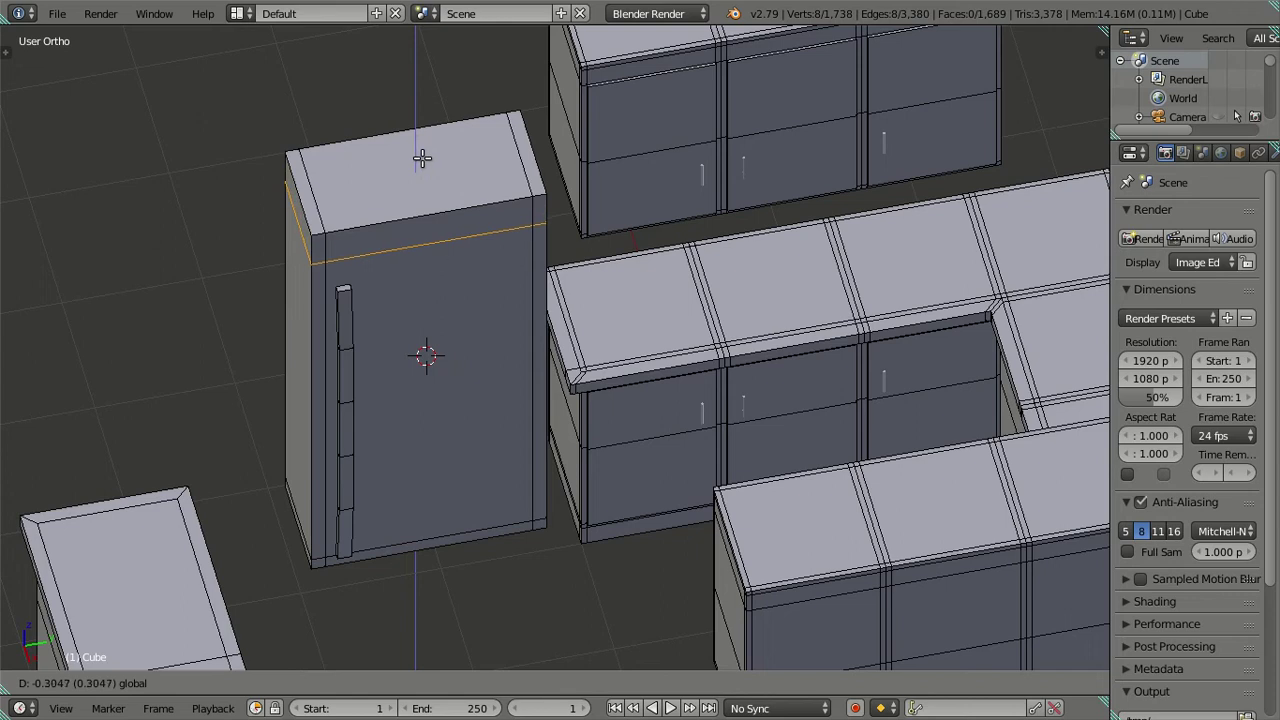
pyautogui.write('-.1')
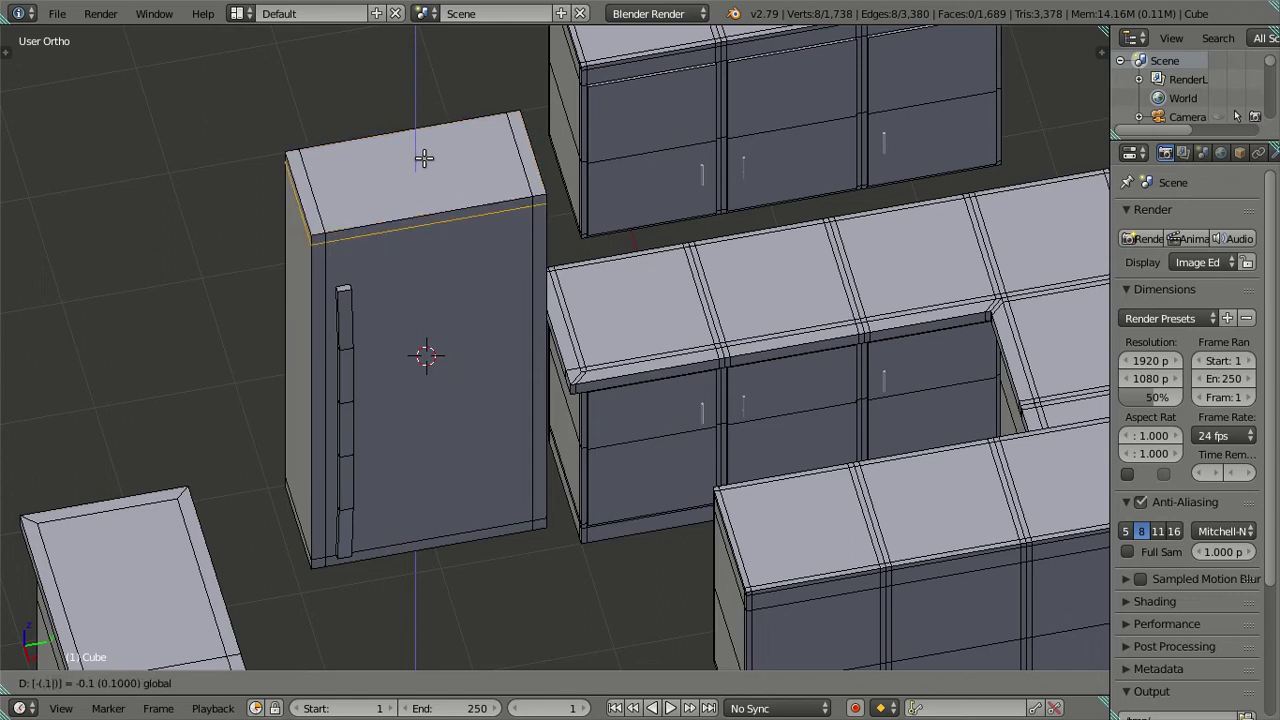
pyautogui.press('Return')
# Select the fridge door face and an edge on the fridge top.
pyautogui.moveTo(602, 404)
pyautogui.mouseDown(button='middle')
pyautogui.moveTo(551, 288)
pyautogui.moveTo(321, 350)
pyautogui.moveTo(423, 389)
pyautogui.moveTo(385, 382)
pyautogui.mouseUp(button='middle')
pyautogui.press('a')
pyautogui.rightClick(460, 300)
pyautogui.rightClick(330, 182)
pyautogui.moveTo(330, 182)
pyautogui.mouseDown(button='middle')
pyautogui.moveTo(410, 262)
pyautogui.moveTo(434, 337)
pyautogui.moveTo(454, 331)
pyautogui.moveTo(471, 357)
pyautogui.moveTo(449, 351)
pyautogui.moveTo(448, 326)
pyautogui.moveTo(608, 294)
pyautogui.moveTo(628, 372)
pyautogui.moveTo(589, 342)
pyautogui.mouseUp(button='middle')
pyautogui.scroll(3, 410, 262)
pyautogui.scroll(2, 447, 334)
pyautogui.scroll(-2, 448, 326)
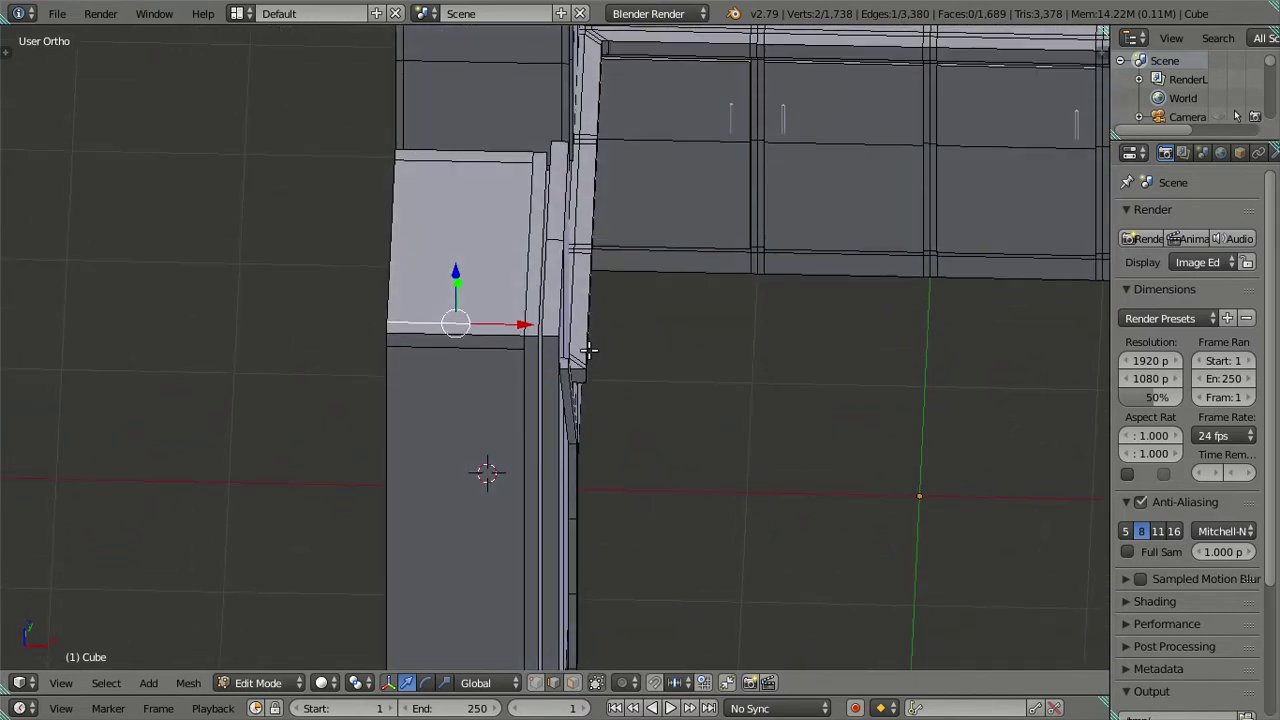
pyautogui.scroll(2, 589, 349)
pyautogui.press('l')
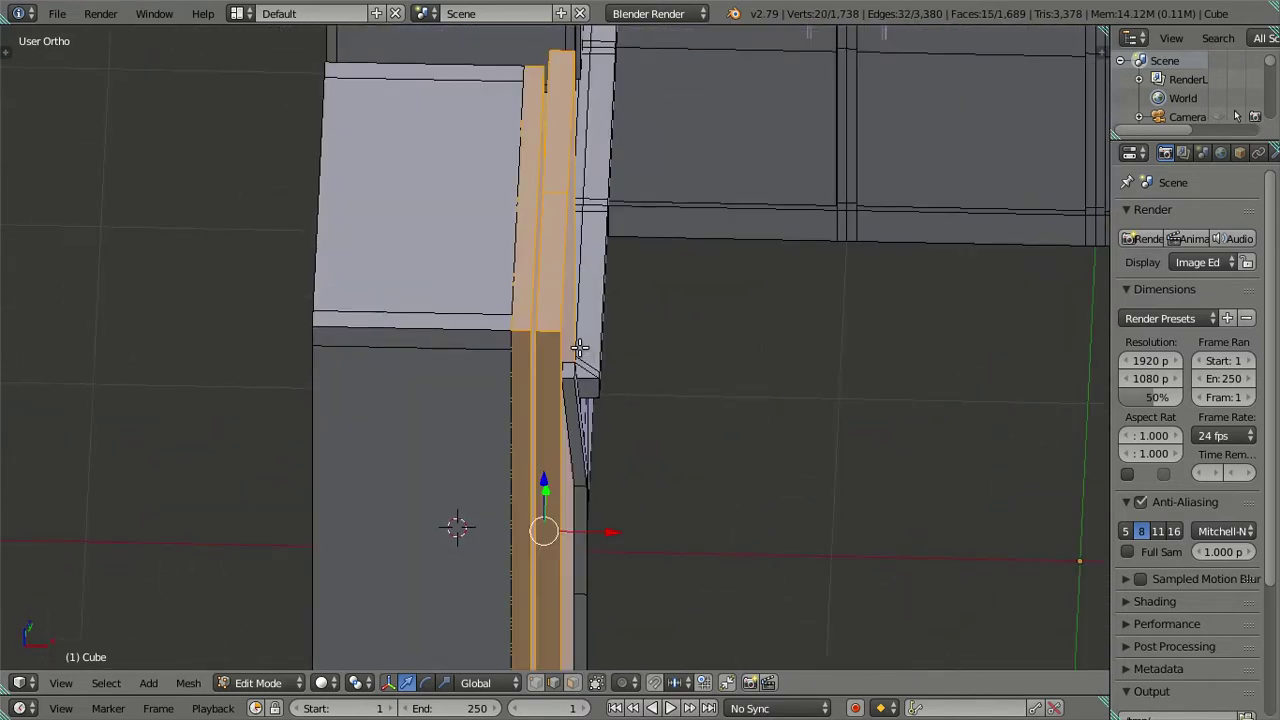
pyautogui.hotkey('ctrl', 'z')
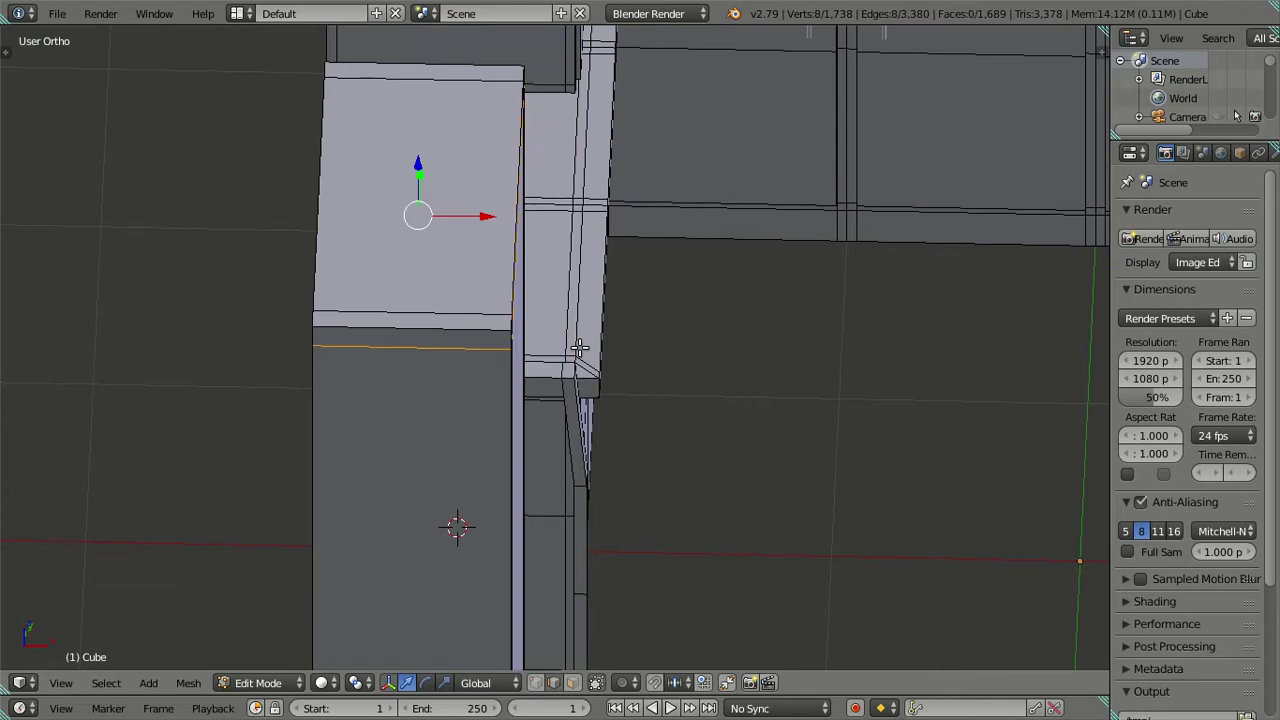
# Delete the vertical board piece and thin strip beside the fridge.
pyautogui.moveTo(580, 344)
pyautogui.mouseDown(button='middle')
pyautogui.moveTo(552, 268)
pyautogui.moveTo(565, 240)
pyautogui.moveTo(568, 285)
pyautogui.moveTo(575, 275)
pyautogui.mouseUp(button='middle')
pyautogui.press('a')
pyautogui.press('l')
pyautogui.press('a')
pyautogui.press('l')
pyautogui.press('x')
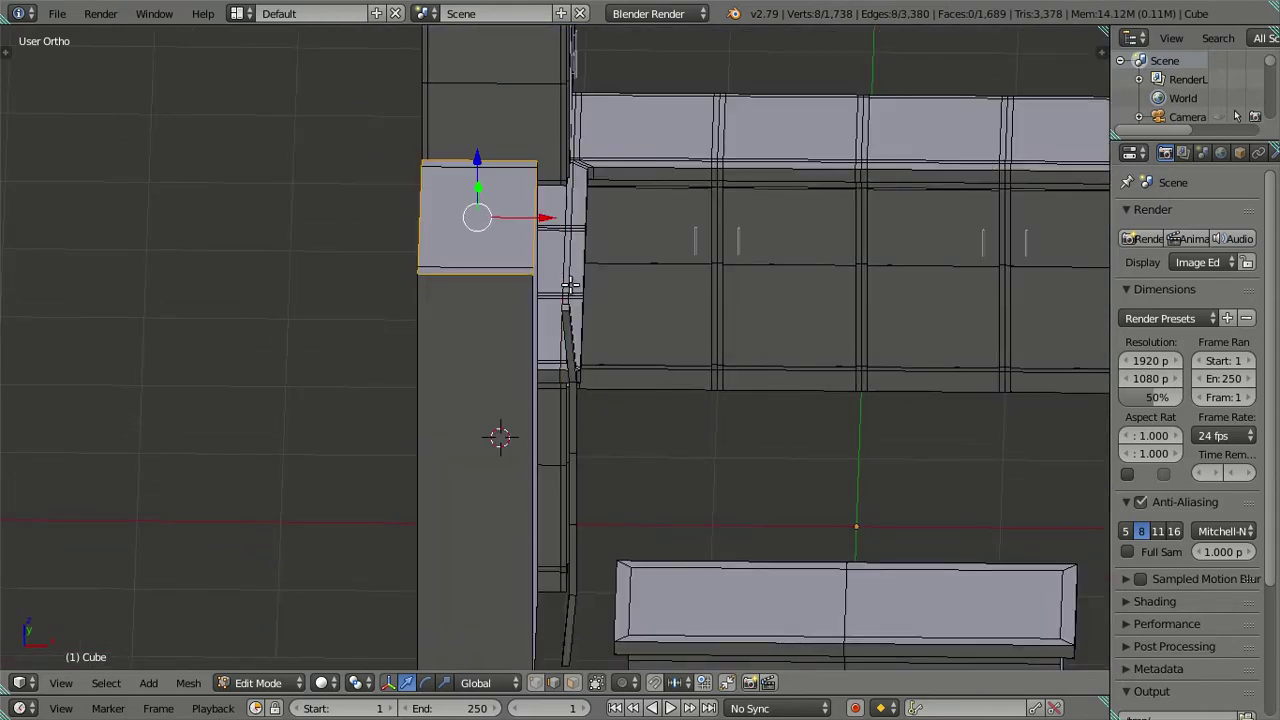
pyautogui.press('l')
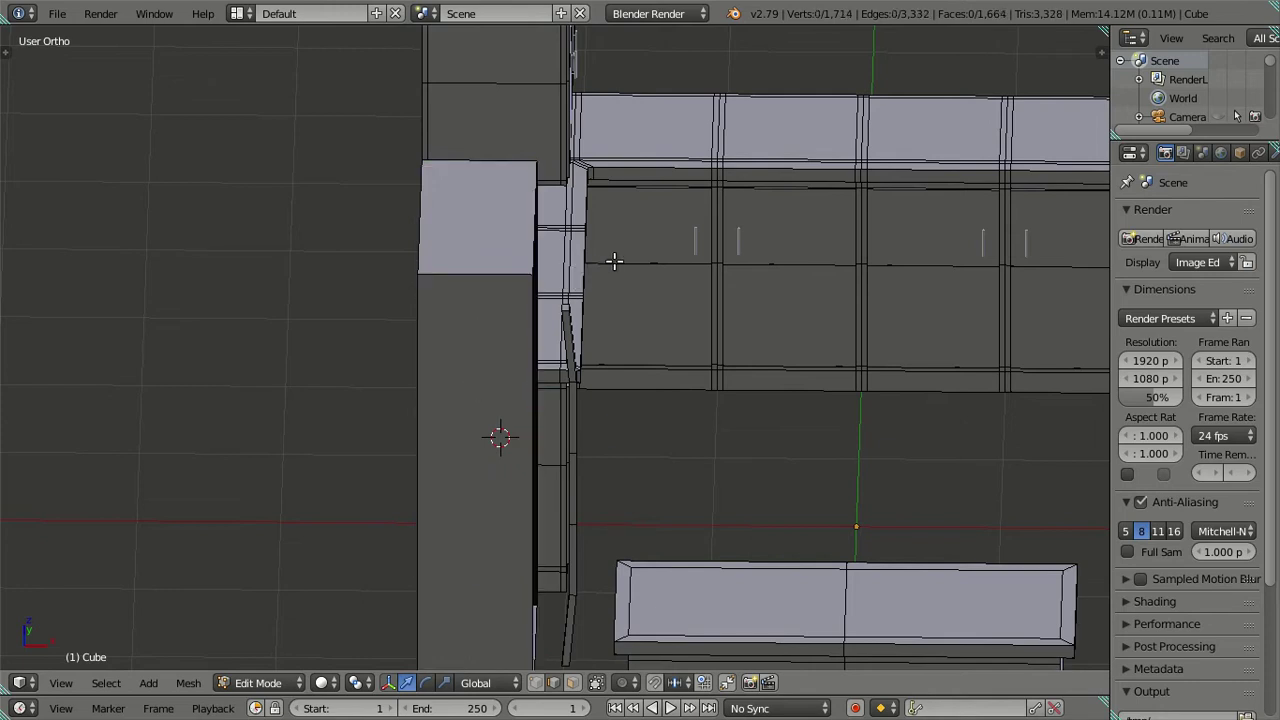
pyautogui.press('x')
pyautogui.moveTo(612, 260); pyautogui.dragTo(572, 277, button='middle')
pyautogui.rightClick(572, 277)
pyautogui.moveTo(572, 277); pyautogui.dragTo(460, 284, button='middle')
# Undo the last change and orbit to a low frontal view of the fridge side.
pyautogui.hotkey('ctrl', 'z')
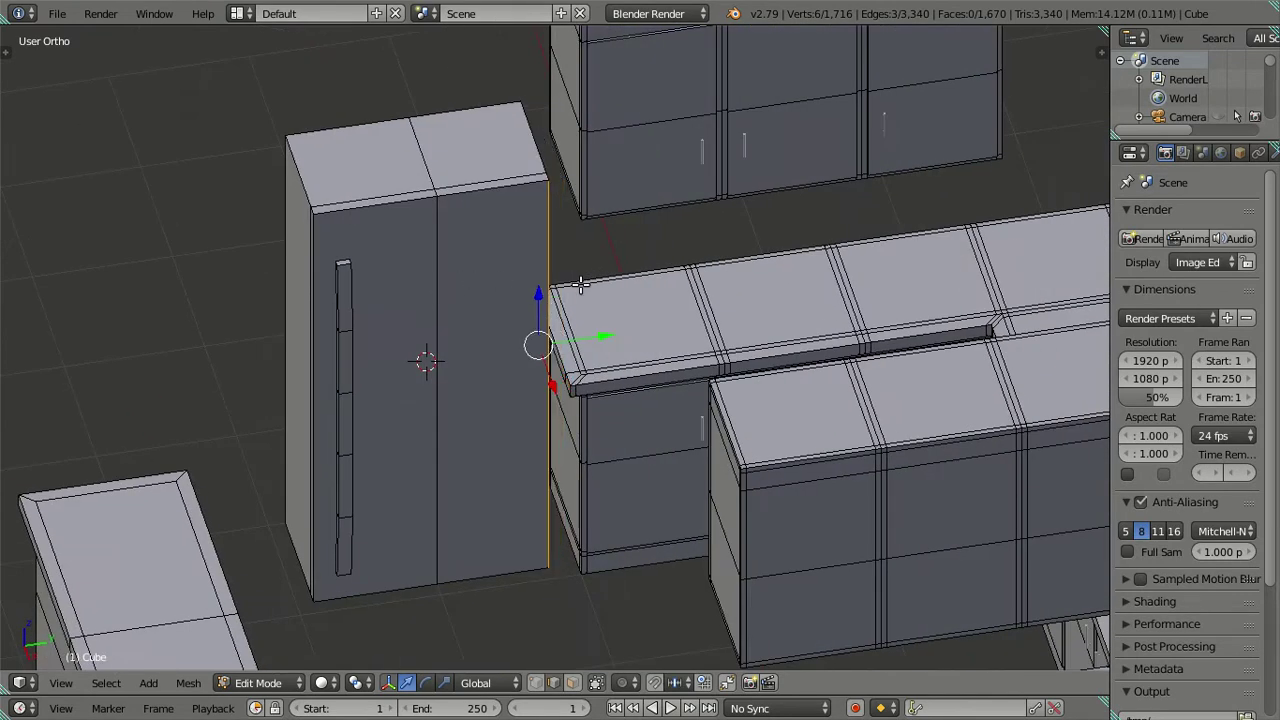
pyautogui.hotkey('ctrl', 'l')
pyautogui.moveTo(594, 303)
pyautogui.mouseDown(button='middle')
pyautogui.moveTo(594, 323)
pyautogui.moveTo(566, 341)
pyautogui.moveTo(538, 321)
pyautogui.mouseUp(button='middle')
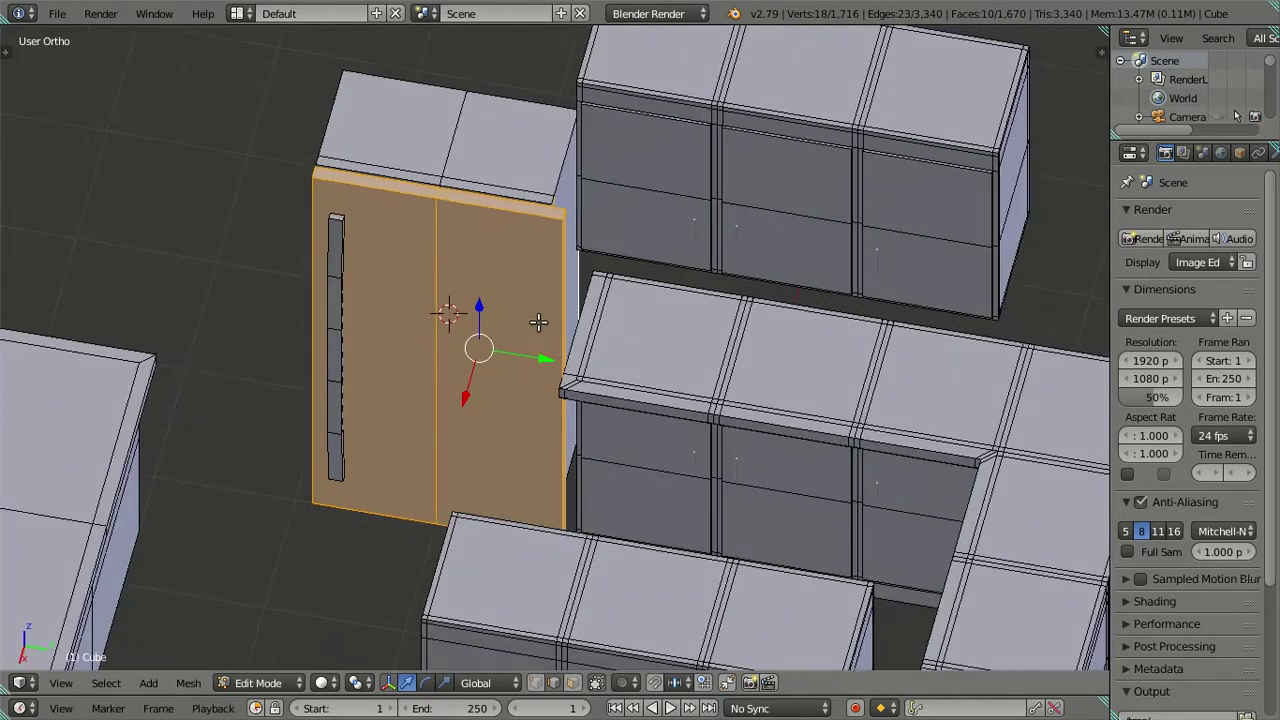
pyautogui.press('a')
pyautogui.moveTo(561, 277)
pyautogui.mouseDown(button='middle')
pyautogui.moveTo(594, 371)
pyautogui.moveTo(530, 269)
pyautogui.moveTo(600, 262)
pyautogui.mouseUp(button='middle')
pyautogui.scroll(3, 714, 251)
pyautogui.moveTo(714, 251)
pyautogui.mouseDown(button='middle')
pyautogui.moveTo(737, 214)
pyautogui.moveTo(696, 249)
pyautogui.moveTo(560, 277)
pyautogui.mouseUp(button='middle')
pyautogui.scroll(-4, 696, 249)
# Select and clear the fridge door faces while moving closer to the fridge.
pyautogui.press('l')
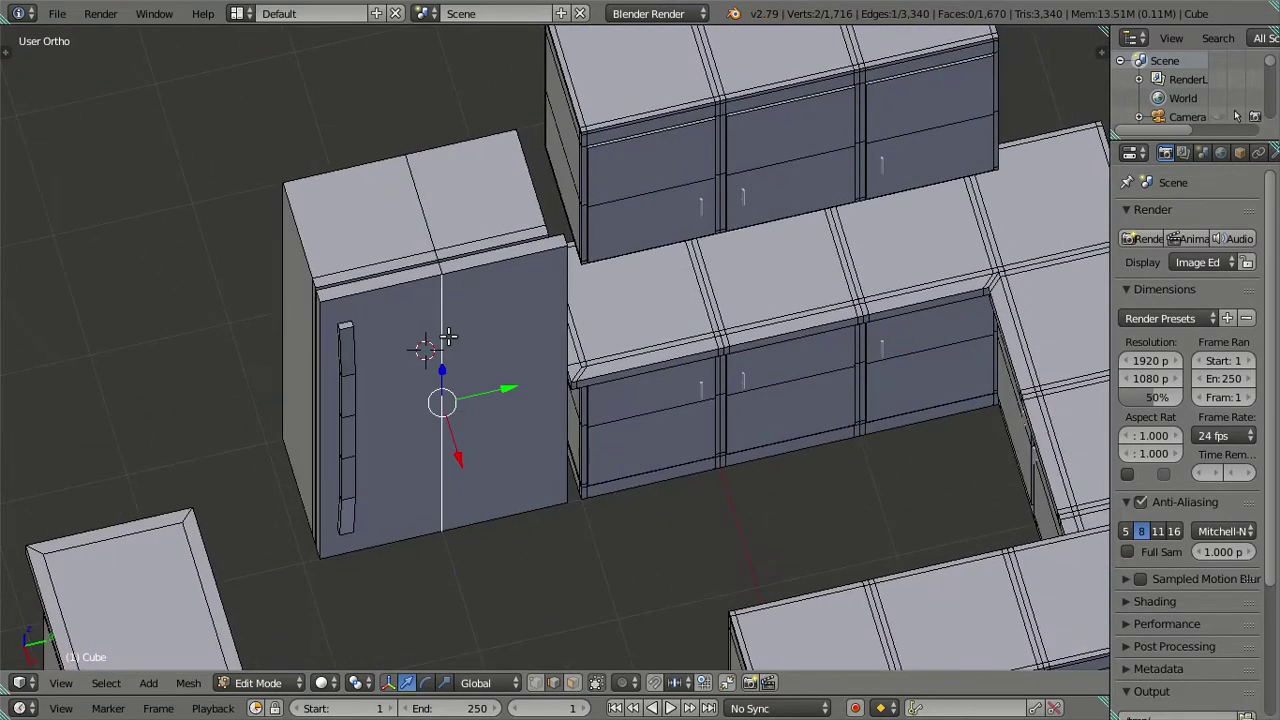
pyautogui.press('a')
pyautogui.moveTo(420, 343)
pyautogui.mouseDown(button='middle')
pyautogui.moveTo(569, 311)
pyautogui.moveTo(480, 351)
pyautogui.moveTo(433, 320)
pyautogui.mouseUp(button='middle')
pyautogui.press('l')
pyautogui.scroll(1, 433, 320)
pyautogui.press('a')
# Select the fridge's right vertical edge and set its Median Y to -0.40111 in the sidebar.
pyautogui.rightClick(608, 285)
pyautogui.moveTo(608, 285); pyautogui.dragTo(611, 267, button='middle')
pyautogui.press('n')
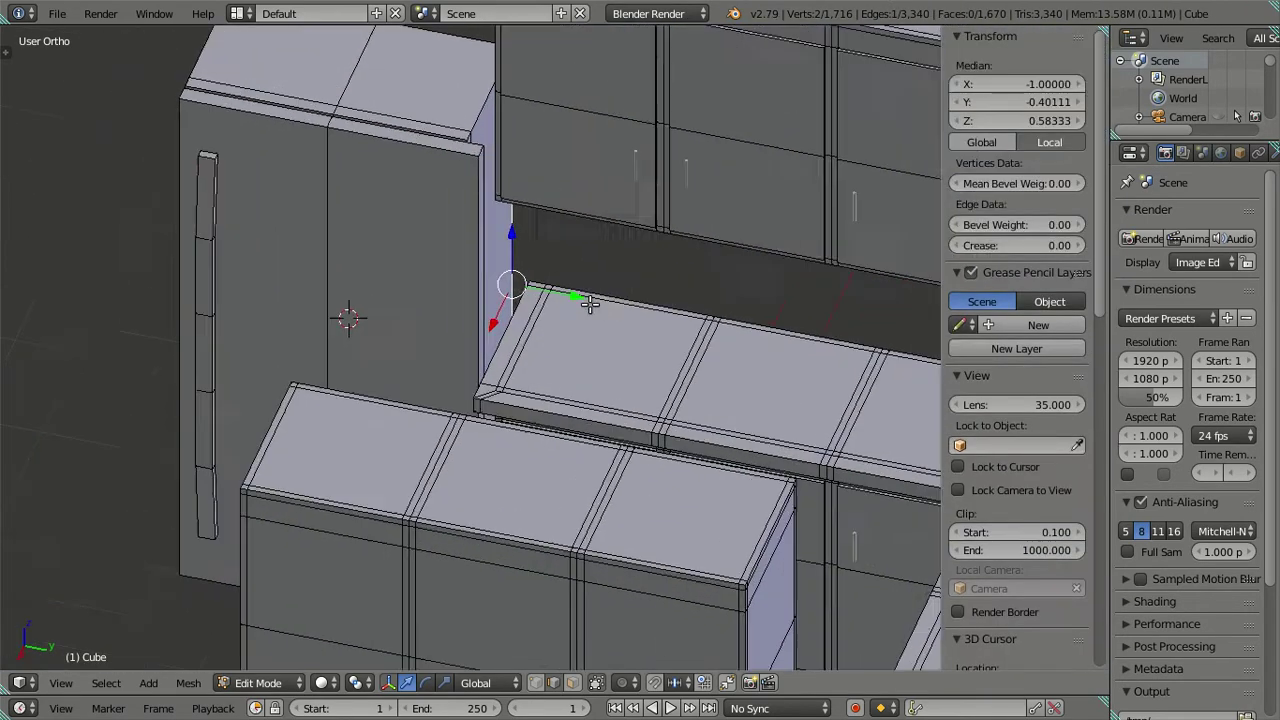
pyautogui.scroll(2, 541, 386)
pyautogui.scroll(-2, 541, 386)
pyautogui.moveTo(517, 429); pyautogui.dragTo(520, 426, button='middle')
pyautogui.scroll(2, 520, 426)
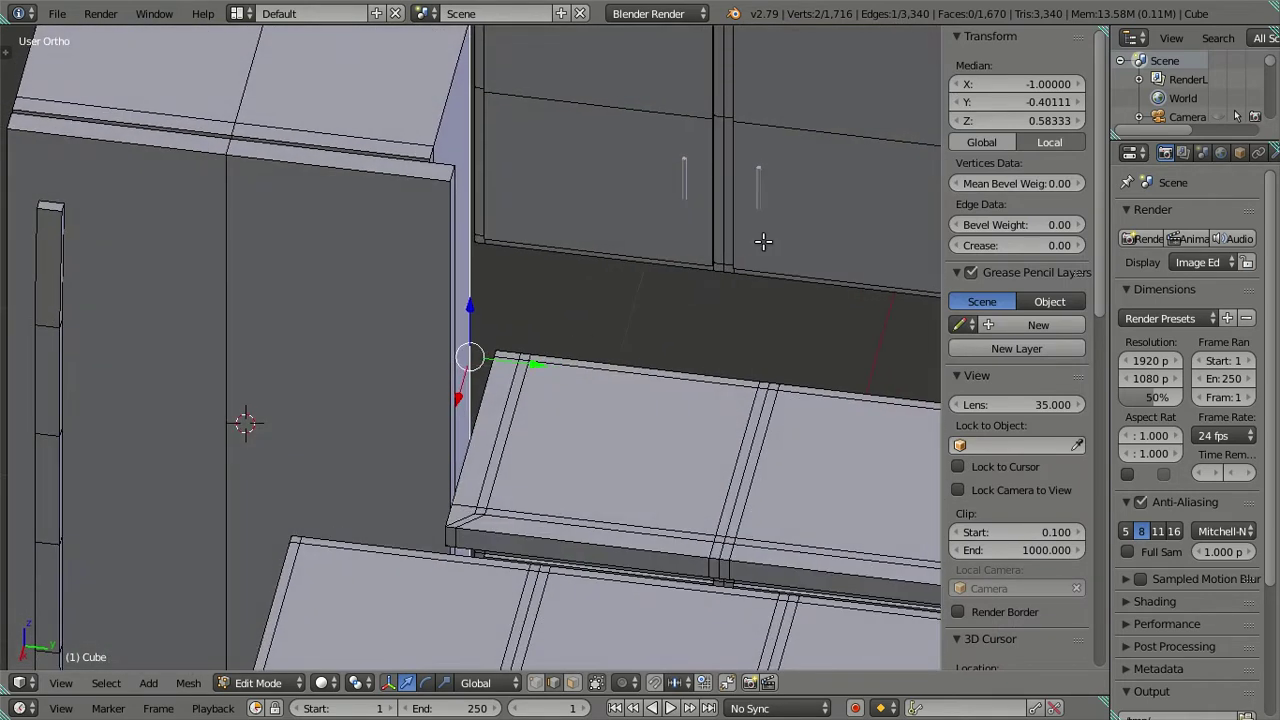
pyautogui.click(967, 103)
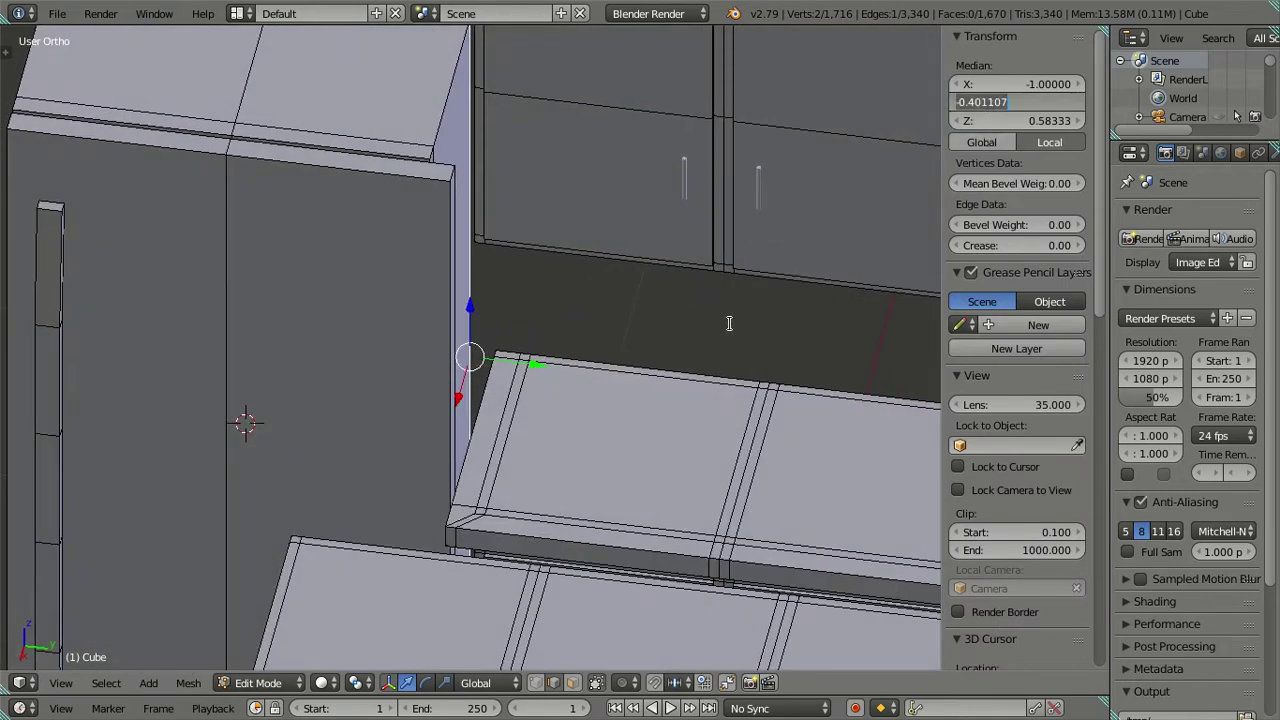
pyautogui.press('Return')
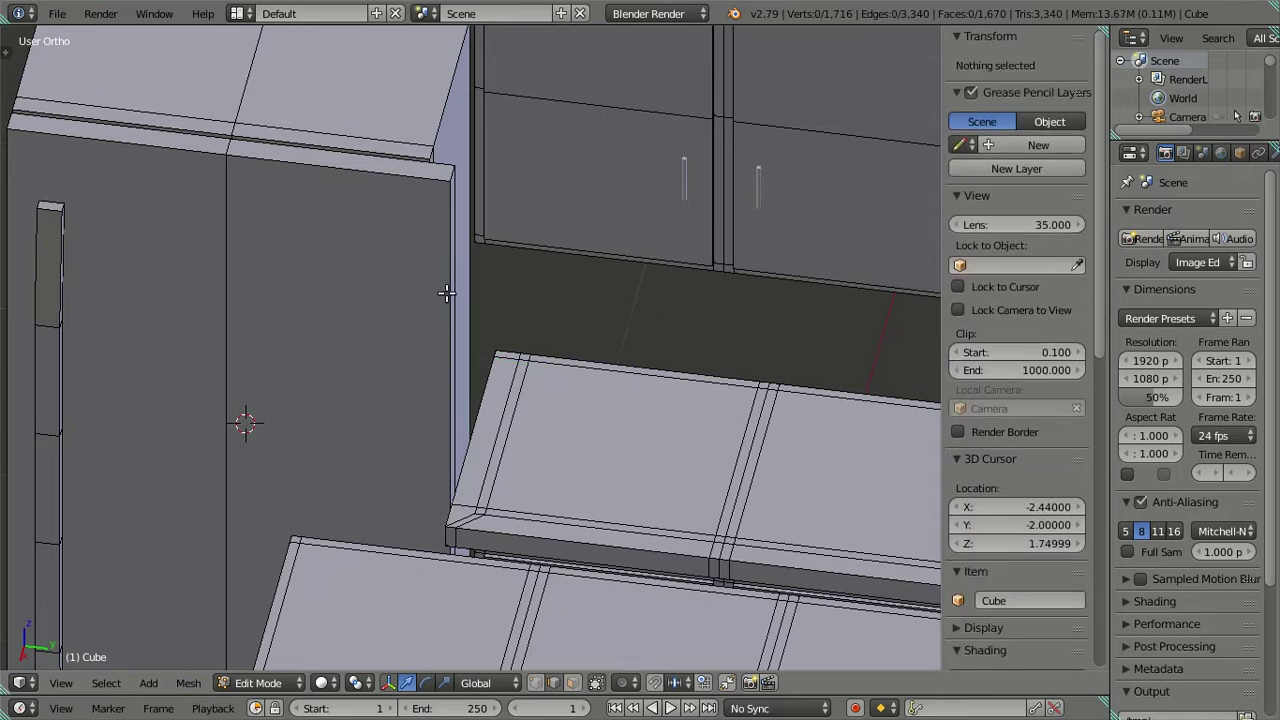
# Check the vertical edge beside the counter, then view the cabinets from the front.
pyautogui.rightClick(446, 287)
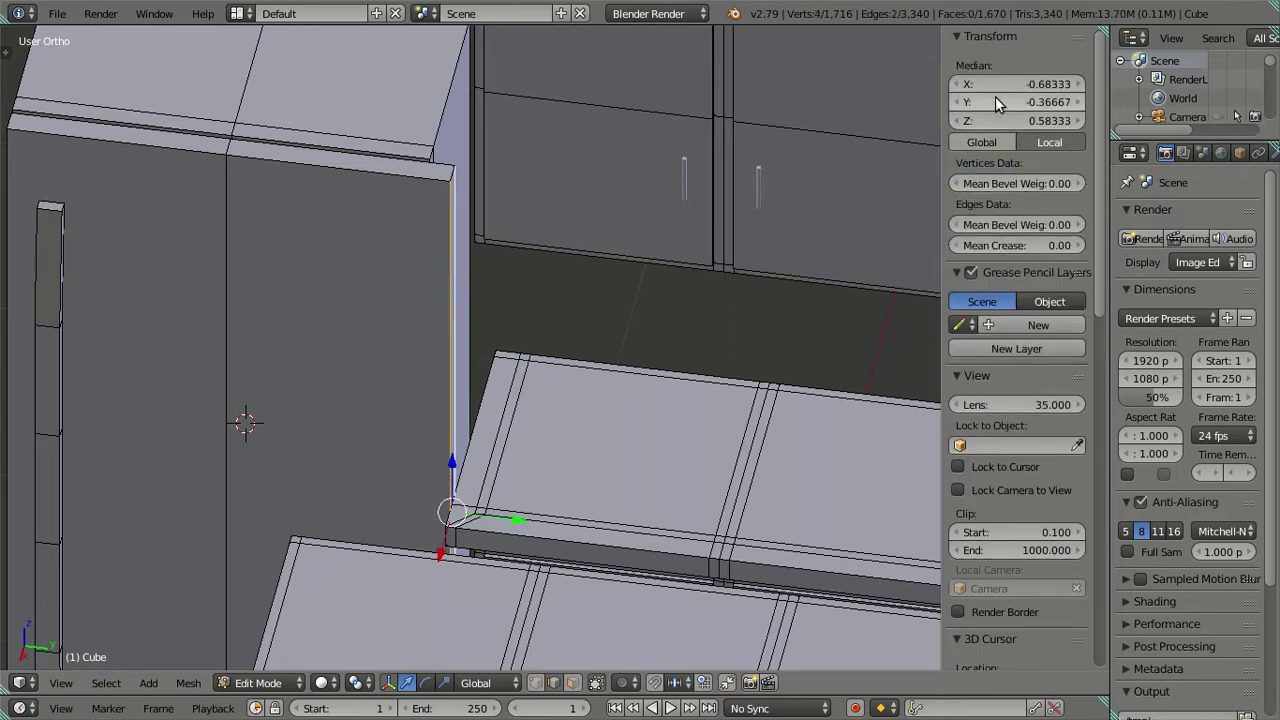
pyautogui.press('a')
pyautogui.moveTo(514, 314)
pyautogui.mouseDown(button='middle')
pyautogui.moveTo(520, 408)
pyautogui.moveTo(443, 380)
pyautogui.moveTo(571, 436)
pyautogui.moveTo(651, 357)
pyautogui.moveTo(694, 266)
pyautogui.moveTo(723, 263)
pyautogui.mouseUp(button='middle')
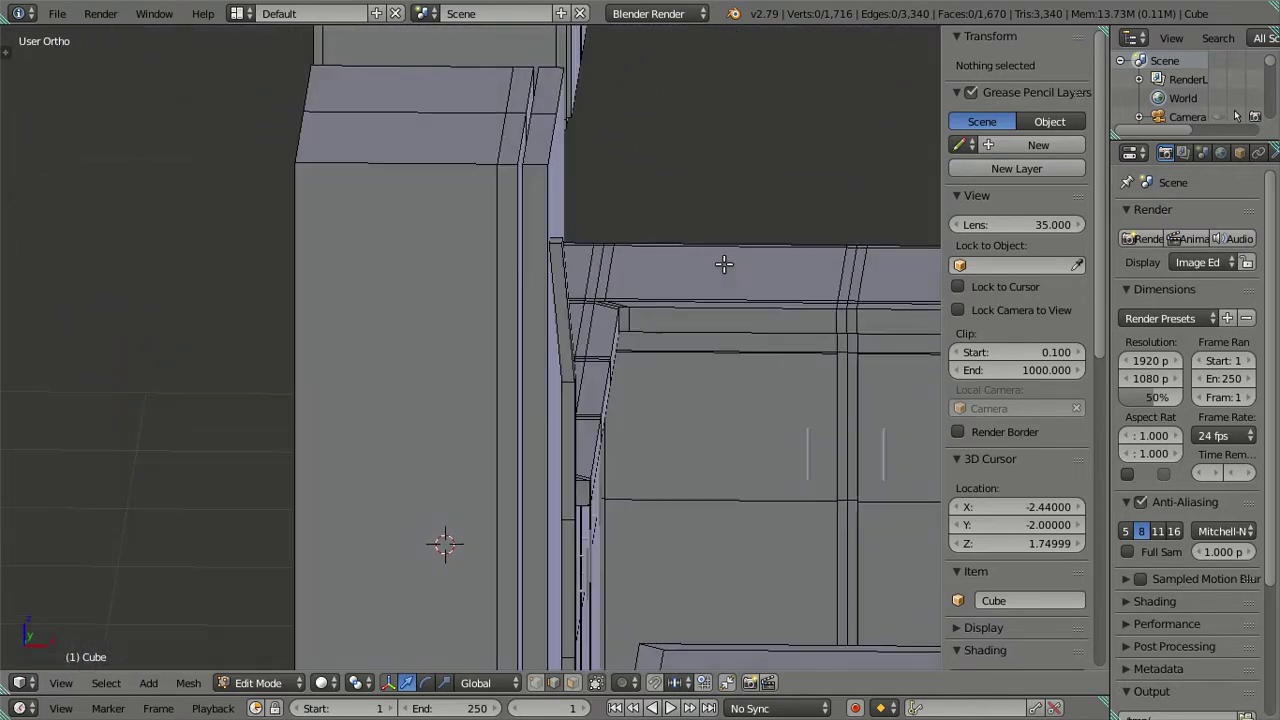
pyautogui.scroll(3, 849, 240)
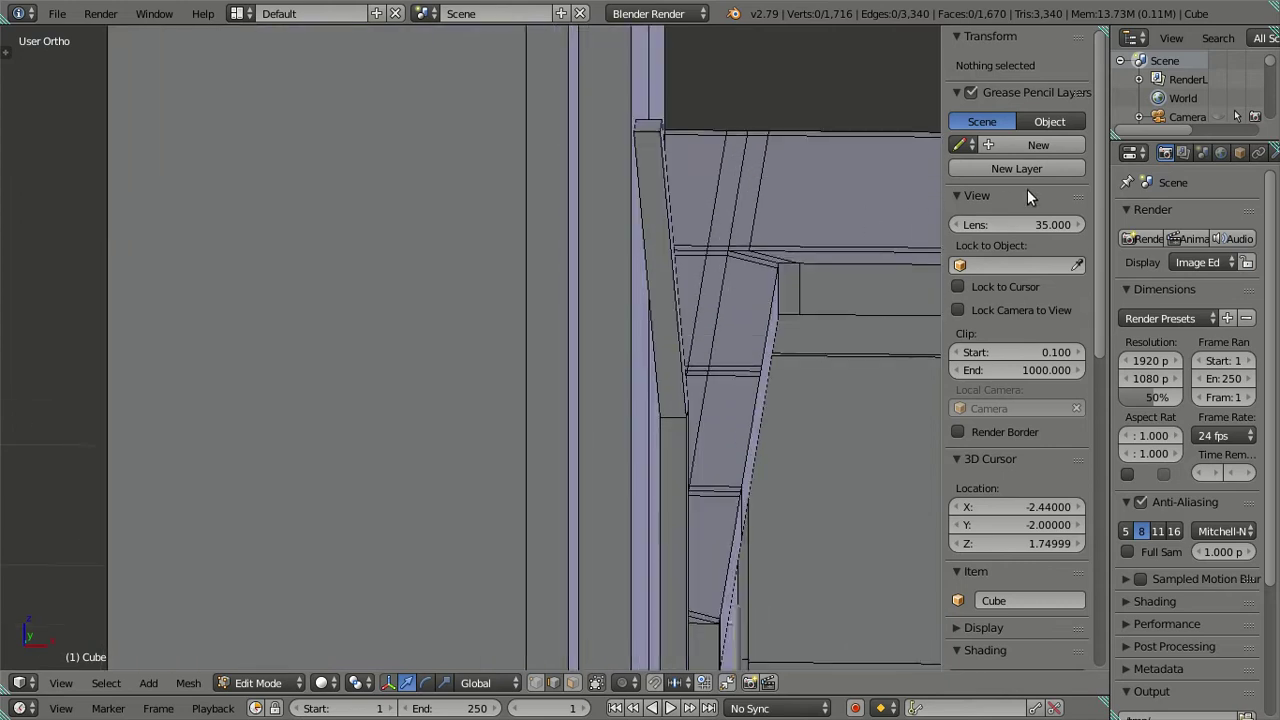
pyautogui.scroll(-2, 1027, 189)
pyautogui.moveTo(880, 220)
pyautogui.mouseDown(button='middle')
pyautogui.moveTo(766, 246)
pyautogui.moveTo(621, 317)
pyautogui.mouseUp(button='middle')
pyautogui.scroll(2, 621, 317)
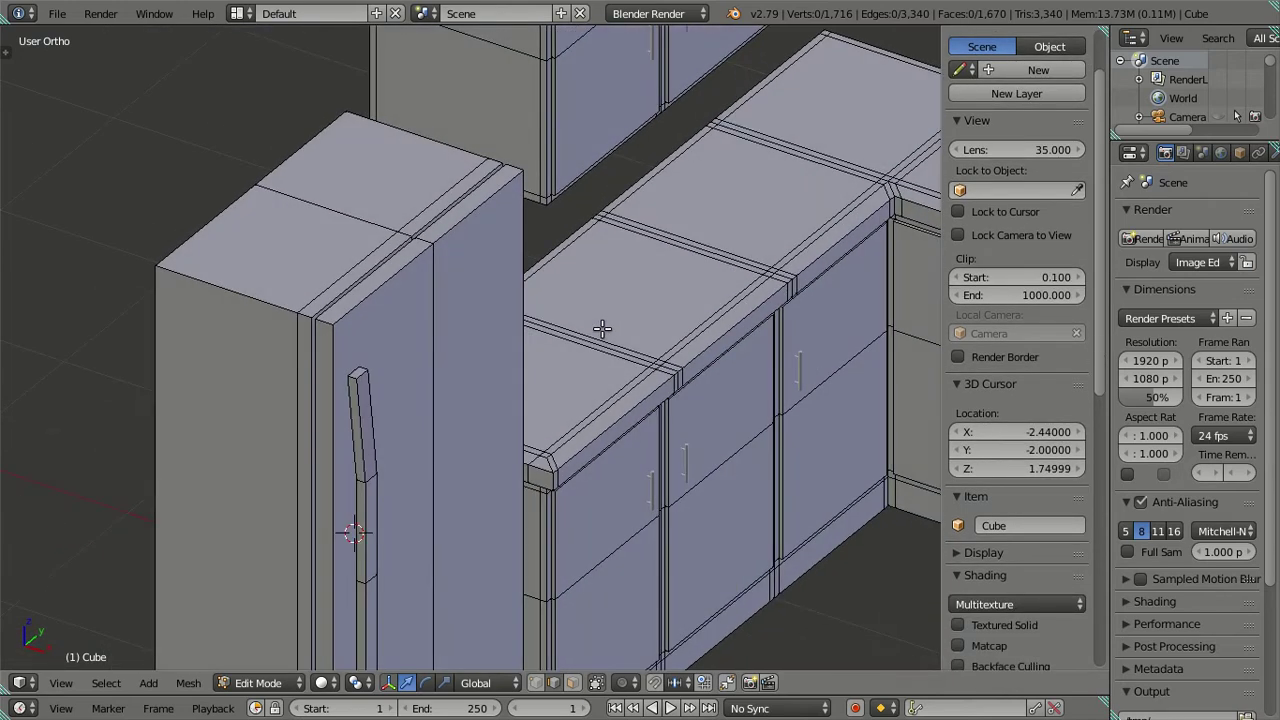
pyautogui.scroll(2, 600, 329)
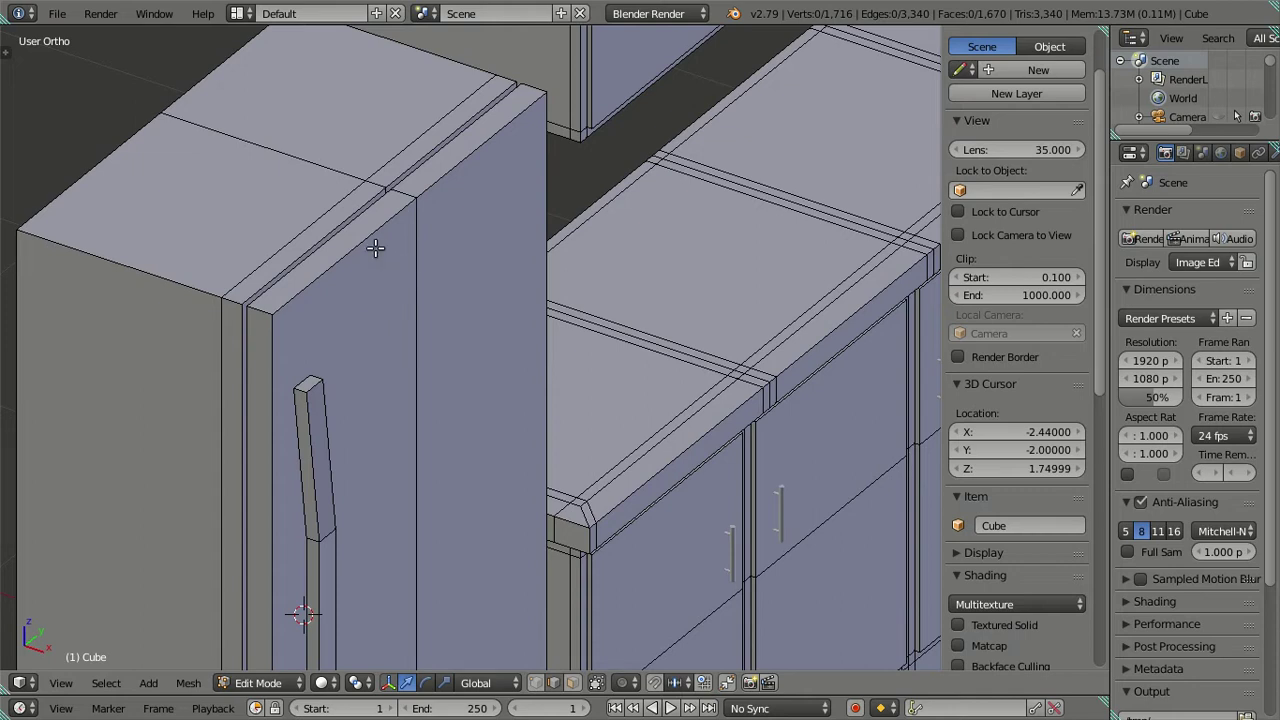
# Hide the fridge body to isolate the door panel and angle the view.
pyautogui.rightClick(322, 228)
pyautogui.hotkey('ctrl', 'l')
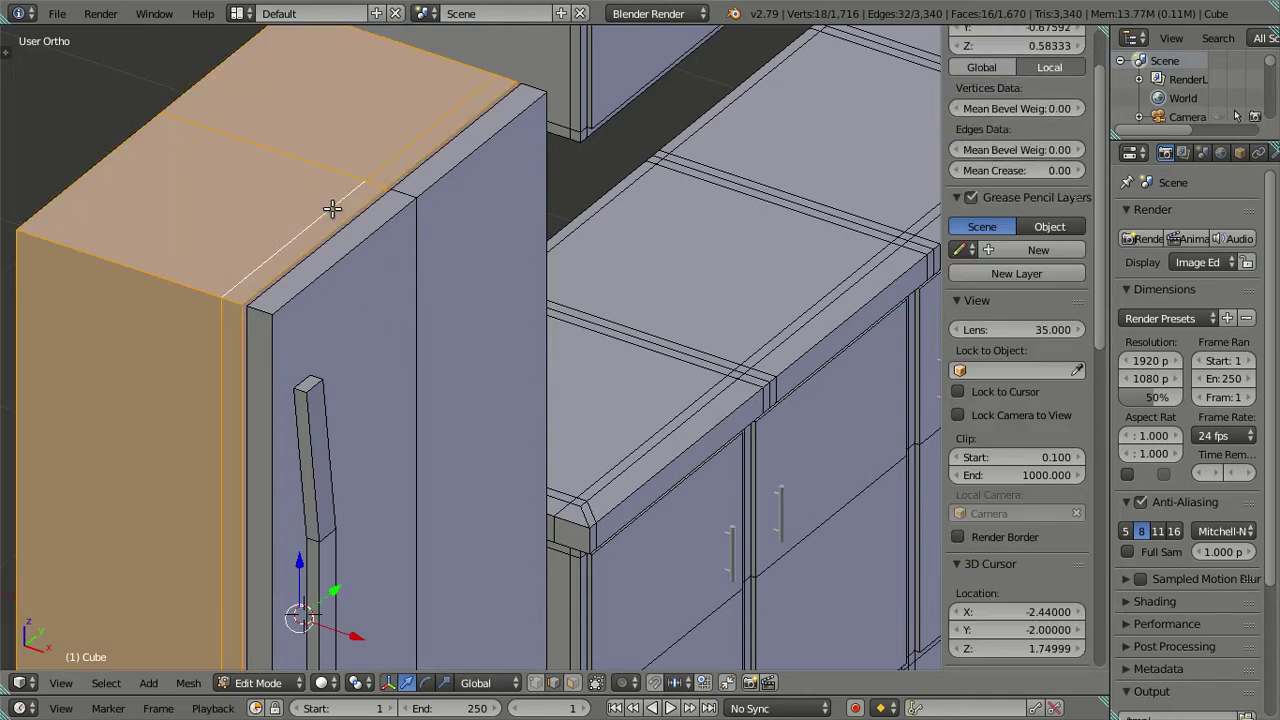
pyautogui.press('h')
pyautogui.moveTo(358, 258)
pyautogui.mouseDown(button='middle')
pyautogui.moveTo(413, 237)
pyautogui.moveTo(494, 240)
pyautogui.moveTo(492, 207)
pyautogui.mouseUp(button='middle')
pyautogui.moveTo(502, 152); pyautogui.dragTo(512, 186, button='middle')
# Add a vertical support loop just inside the door's right edge.
pyautogui.hotkey('ctrl', 'r')
pyautogui.click(572, 166)
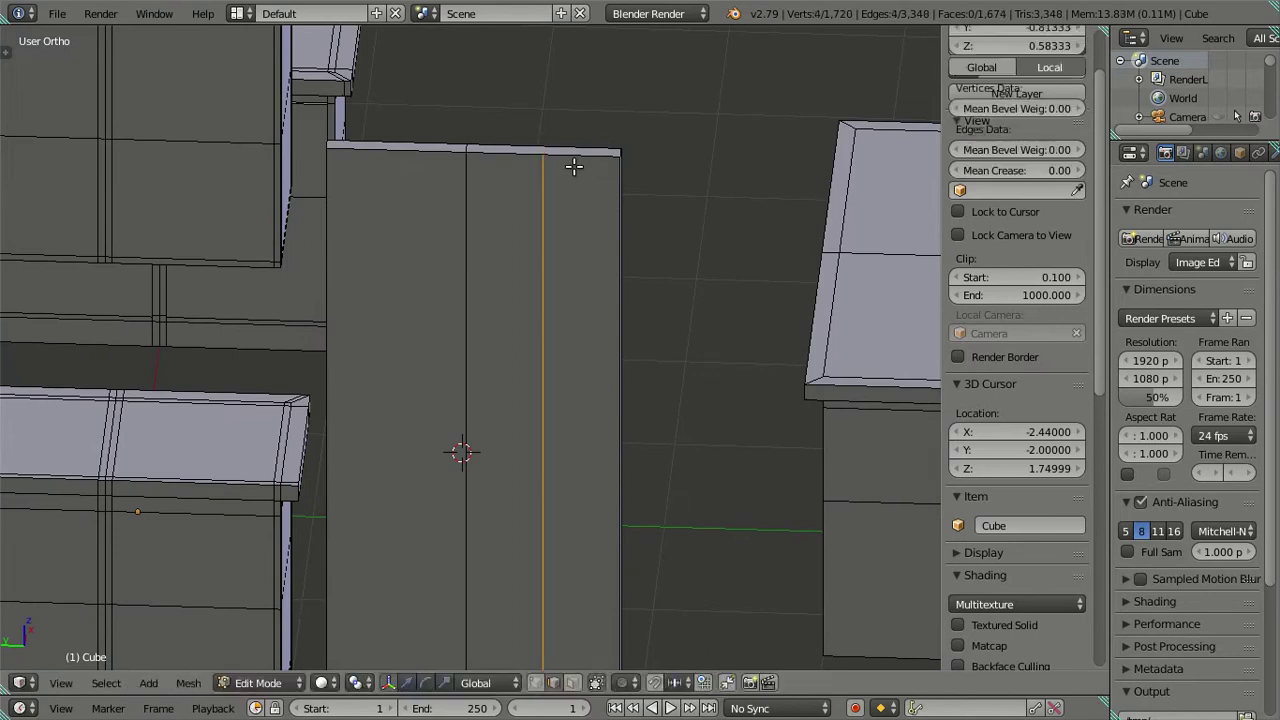
pyautogui.click(794, 254)
pyautogui.moveTo(556, 425); pyautogui.dragTo(541, 413)
pyautogui.press('BackSpace')
pyautogui.press('BackSpace')
pyautogui.click(541, 413)
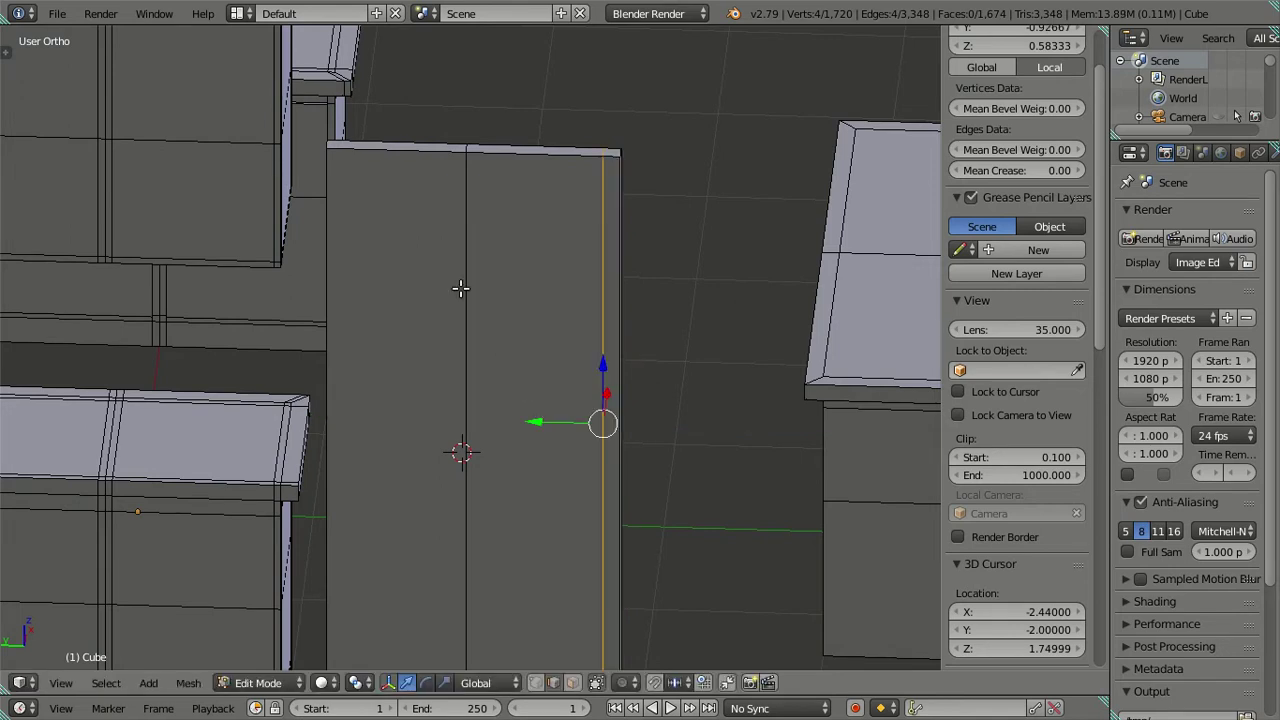
# Add a vertical support loop just inside the door's left edge.
pyautogui.hotkey('ctrl', 'r')
pyautogui.click(390, 155)
pyautogui.click(138, 194)
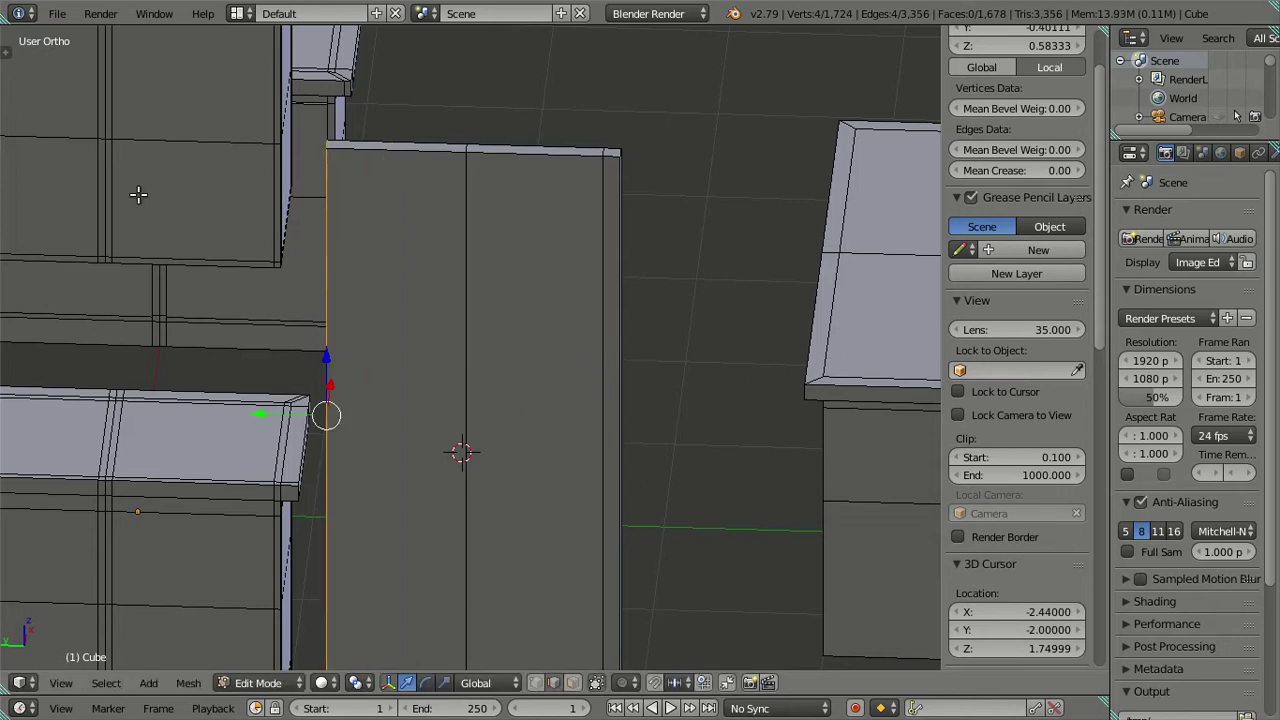
pyautogui.moveTo(268, 410); pyautogui.dragTo(292, 412)
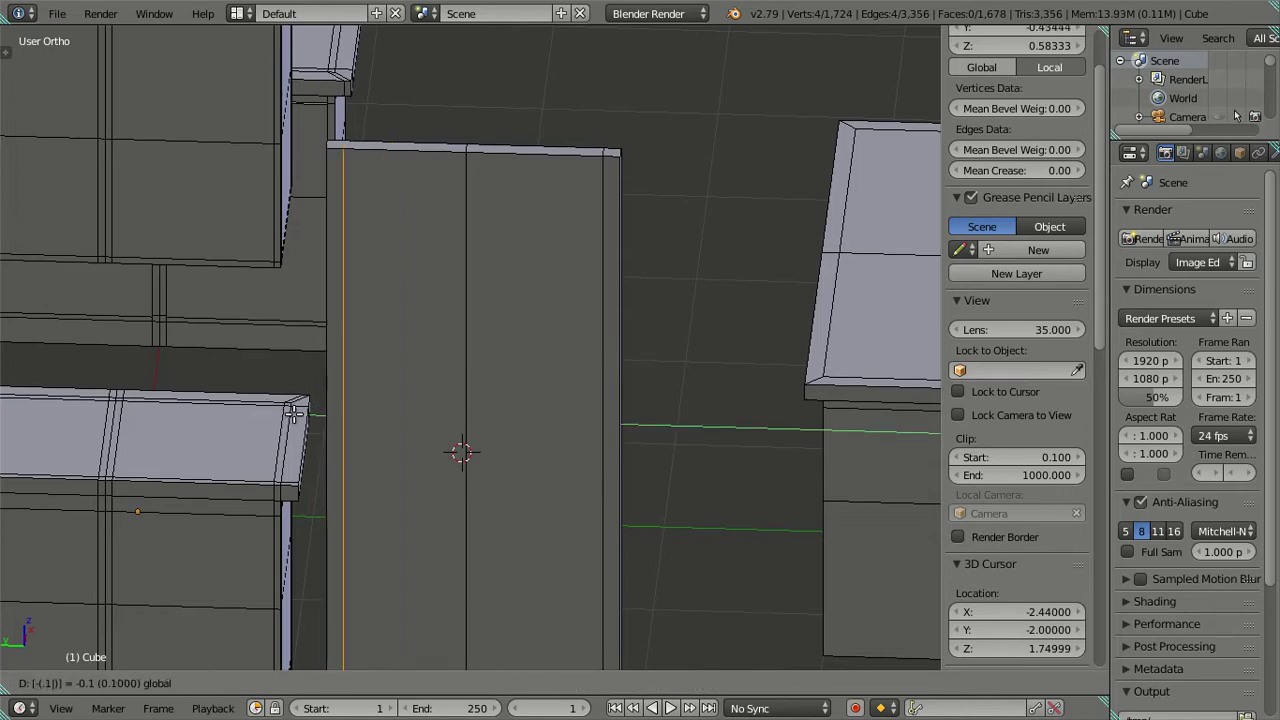
pyautogui.click(293, 413)
# Add a horizontal support loop just below the door's top edge.
pyautogui.hotkey('ctrl', 'r')
pyautogui.click(606, 307)
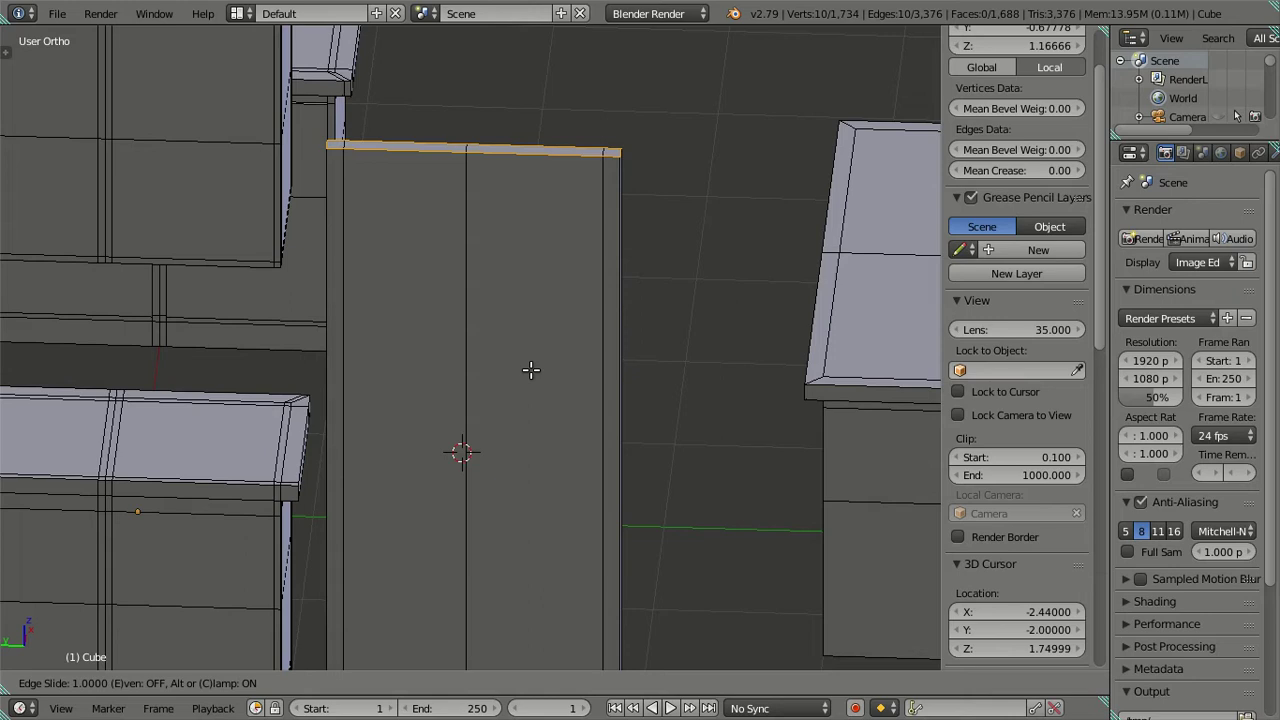
pyautogui.click(531, 370)
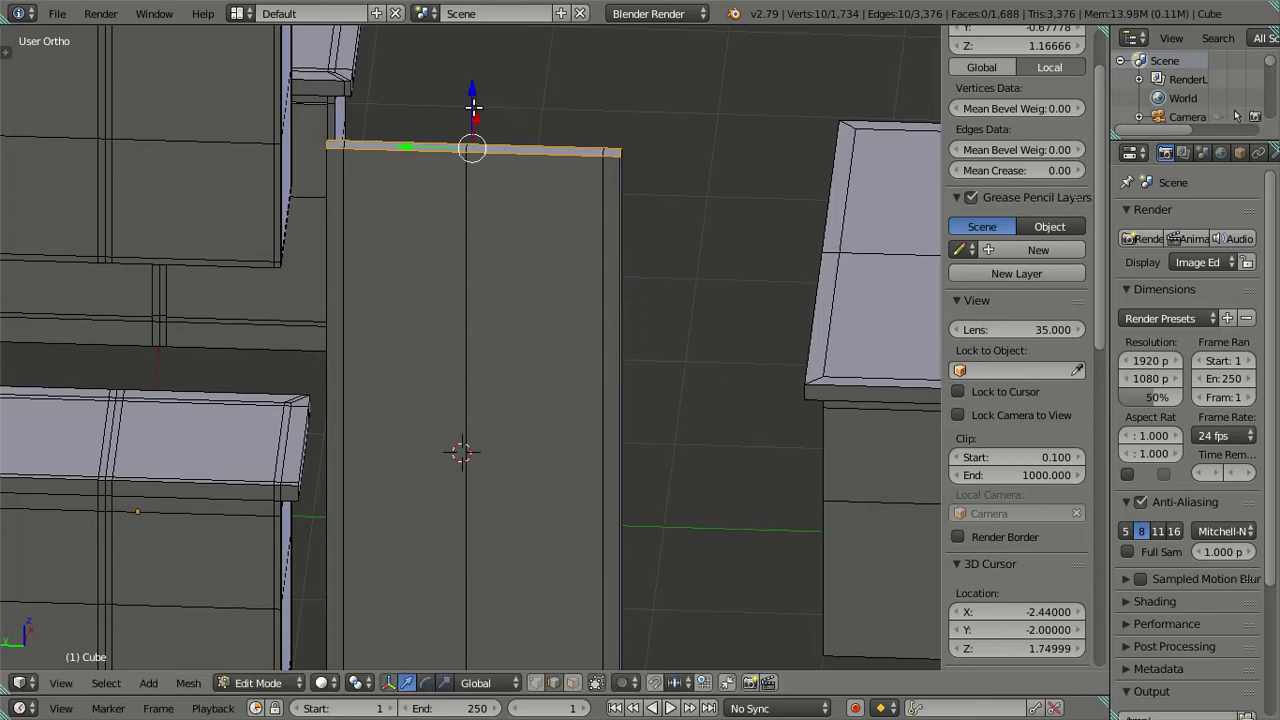
pyautogui.moveTo(471, 90); pyautogui.dragTo(477, 106)
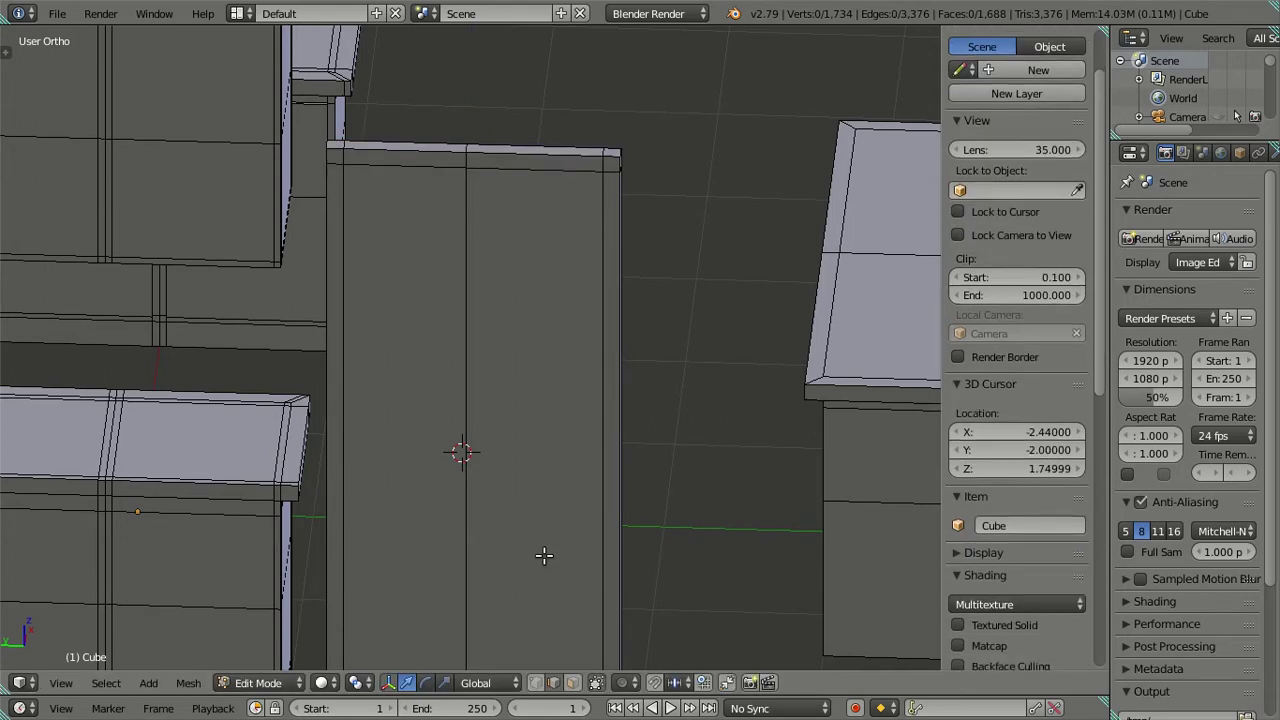
pyautogui.keyDown('shift'); pyautogui.scroll(-5, 548, 270); pyautogui.keyUp('shift')
# Add a loop near the door's bottom and shift it 0.1 along Z.
pyautogui.hotkey('ctrl', 'r')
pyautogui.click(603, 331)
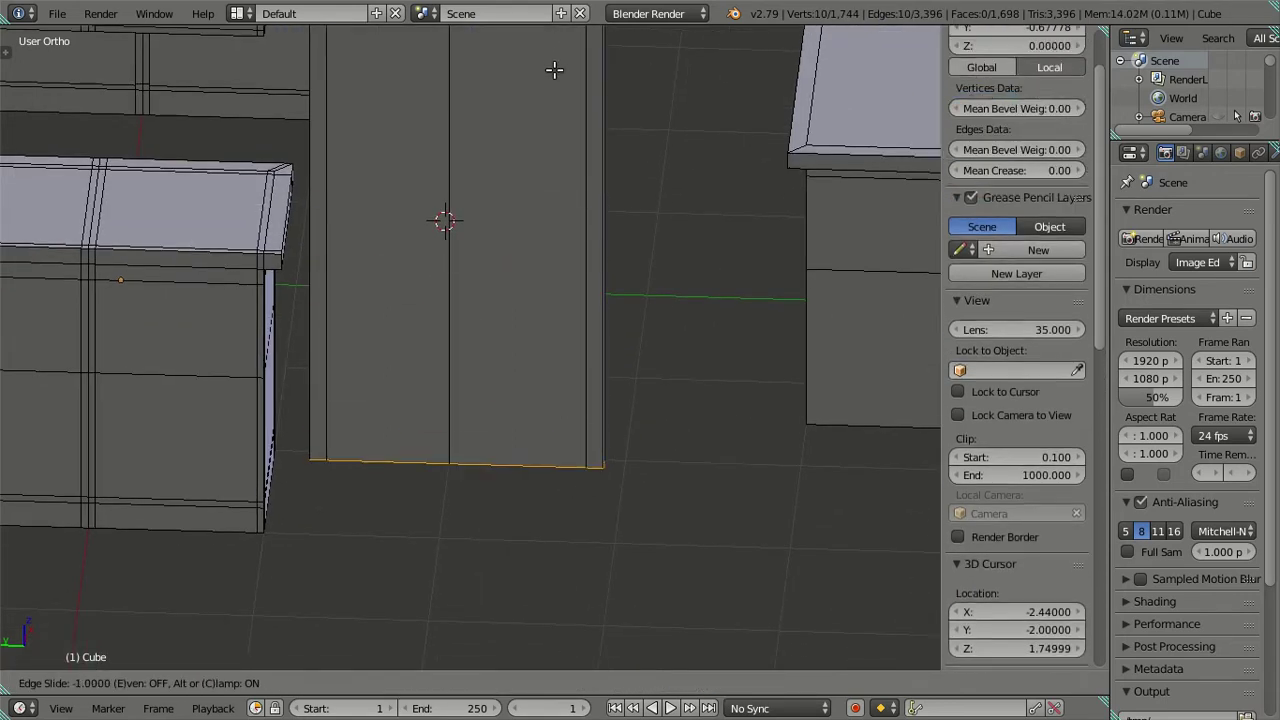
pyautogui.click(488, 355)
pyautogui.press('g')
pyautogui.press('z')
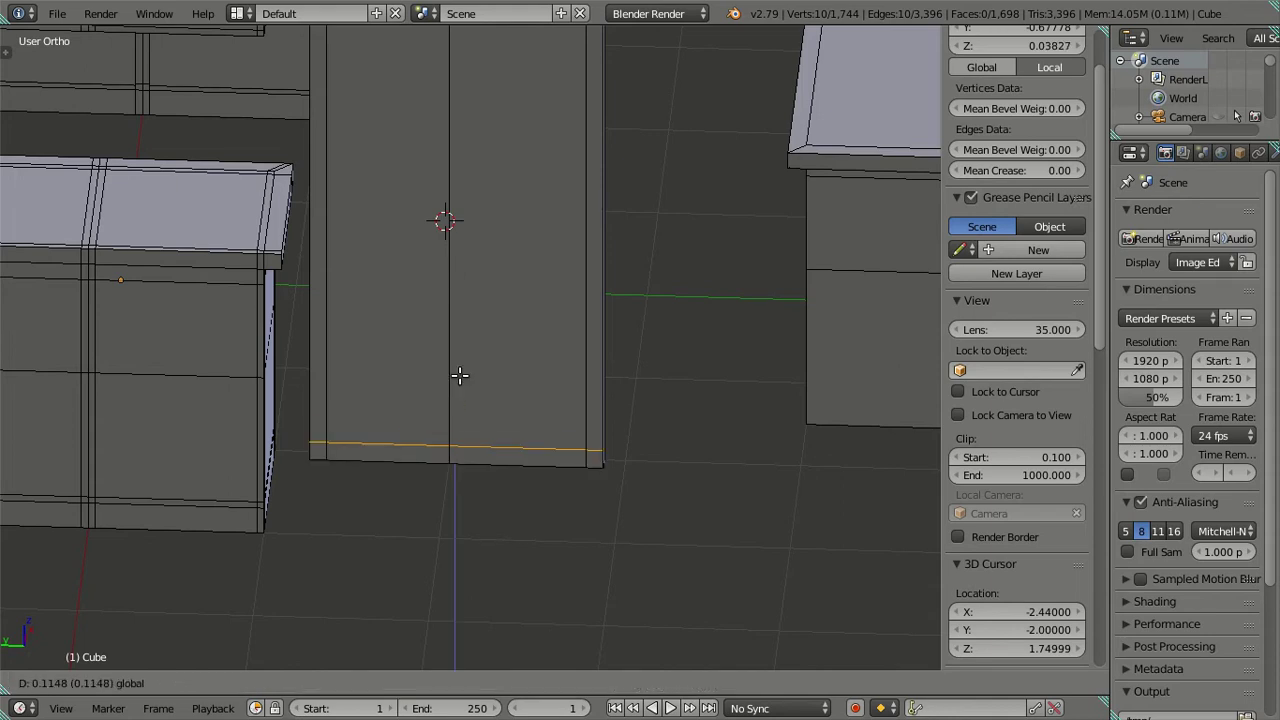
pyautogui.press('-')
pyautogui.write('0.1')
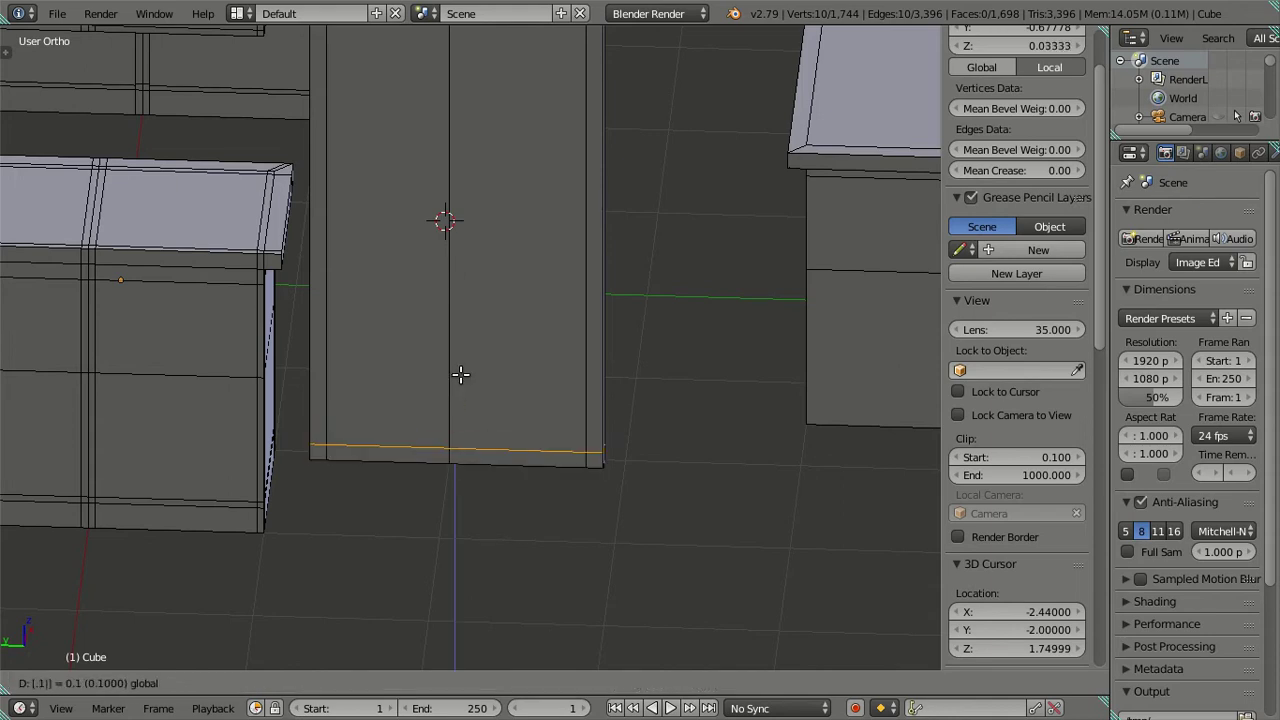
pyautogui.press('Return')
pyautogui.scroll(-2, 645, 277)
pyautogui.press('a')
pyautogui.moveTo(642, 206)
pyautogui.mouseDown(button='middle')
pyautogui.moveTo(563, 257)
pyautogui.moveTo(583, 349)
pyautogui.moveTo(514, 346)
pyautogui.moveTo(414, 306)
pyautogui.moveTo(238, 315)
pyautogui.moveTo(329, 274)
pyautogui.mouseUp(button='middle')
# Trial six evenly spaced loop cuts across the handle, then dissolve them.
pyautogui.scroll(4, 325, 250)
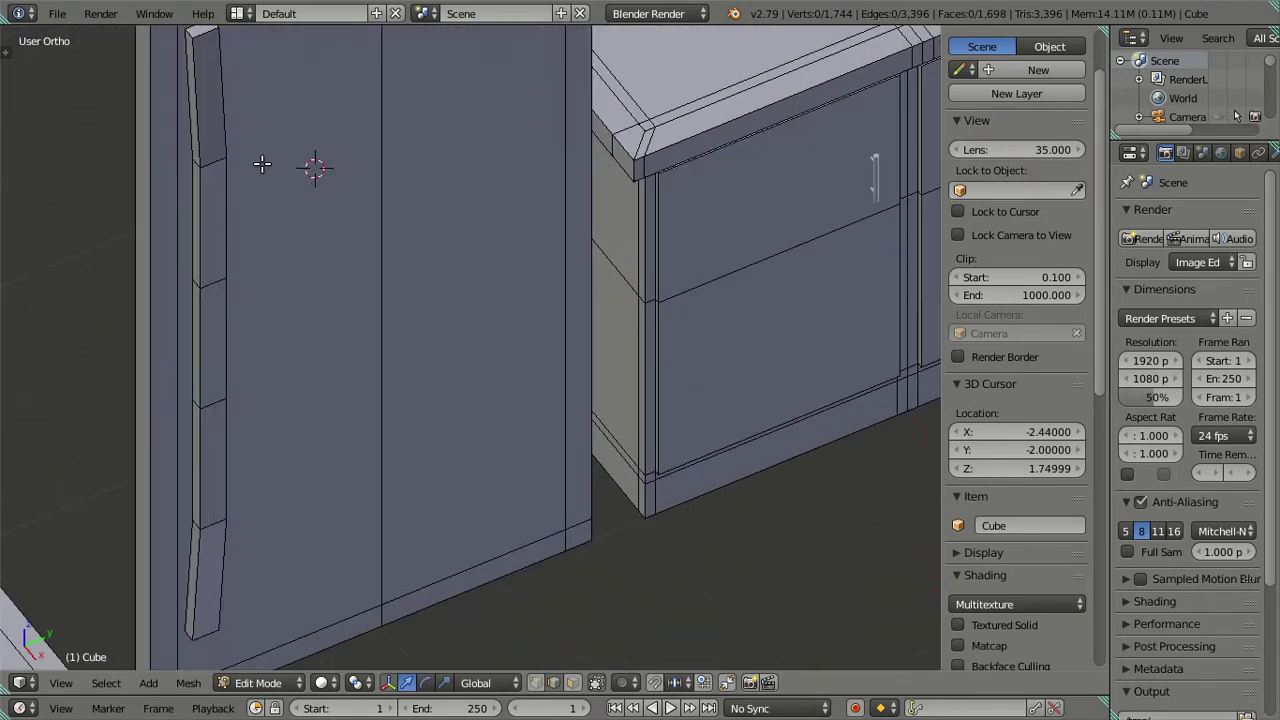
pyautogui.keyDown('shift'); pyautogui.moveTo(266, 163); pyautogui.dragTo(509, 406, button='middle'); pyautogui.keyUp('shift')
pyautogui.scroll(2, 435, 268)
pyautogui.hotkey('ctrl', 'r')
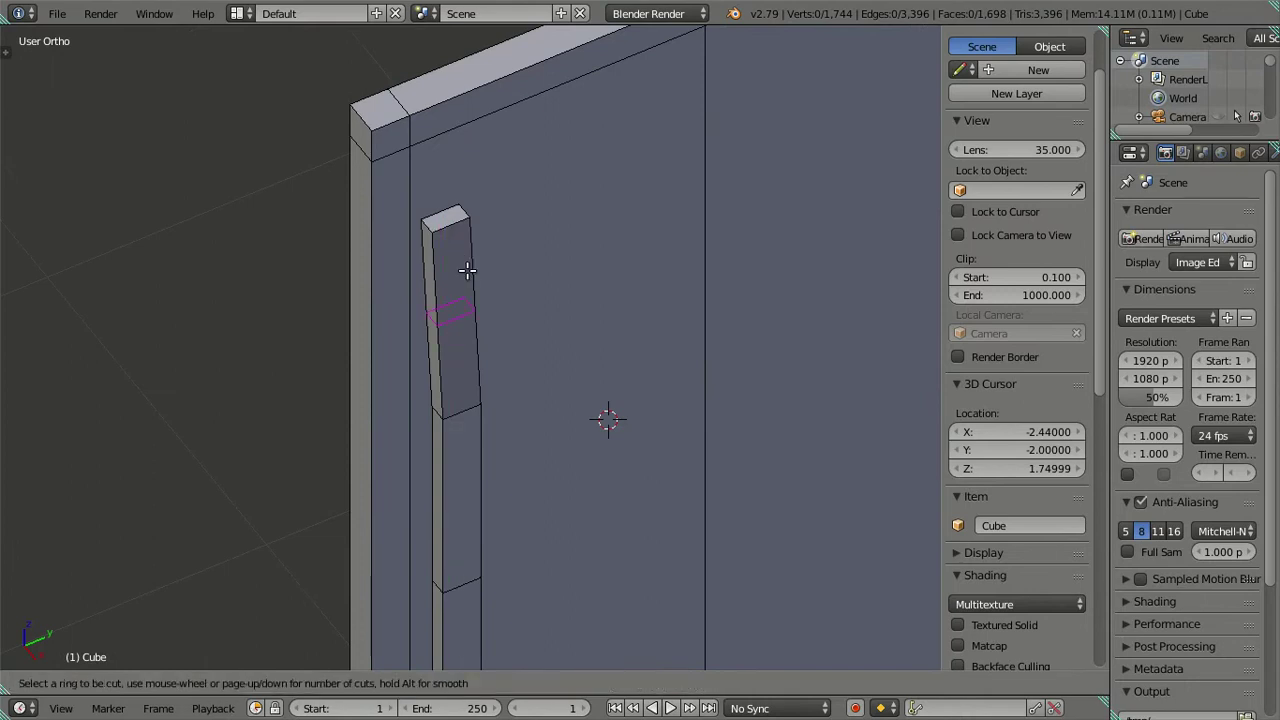
pyautogui.press('6')
pyautogui.click(467, 270)
pyautogui.rightClick(467, 270)
pyautogui.press('x')
pyautogui.click(496, 266)
# From a top-down view, repeat the six-cut handle trial twice, dissolving the loops each time.
pyautogui.scroll(2, 496, 258)
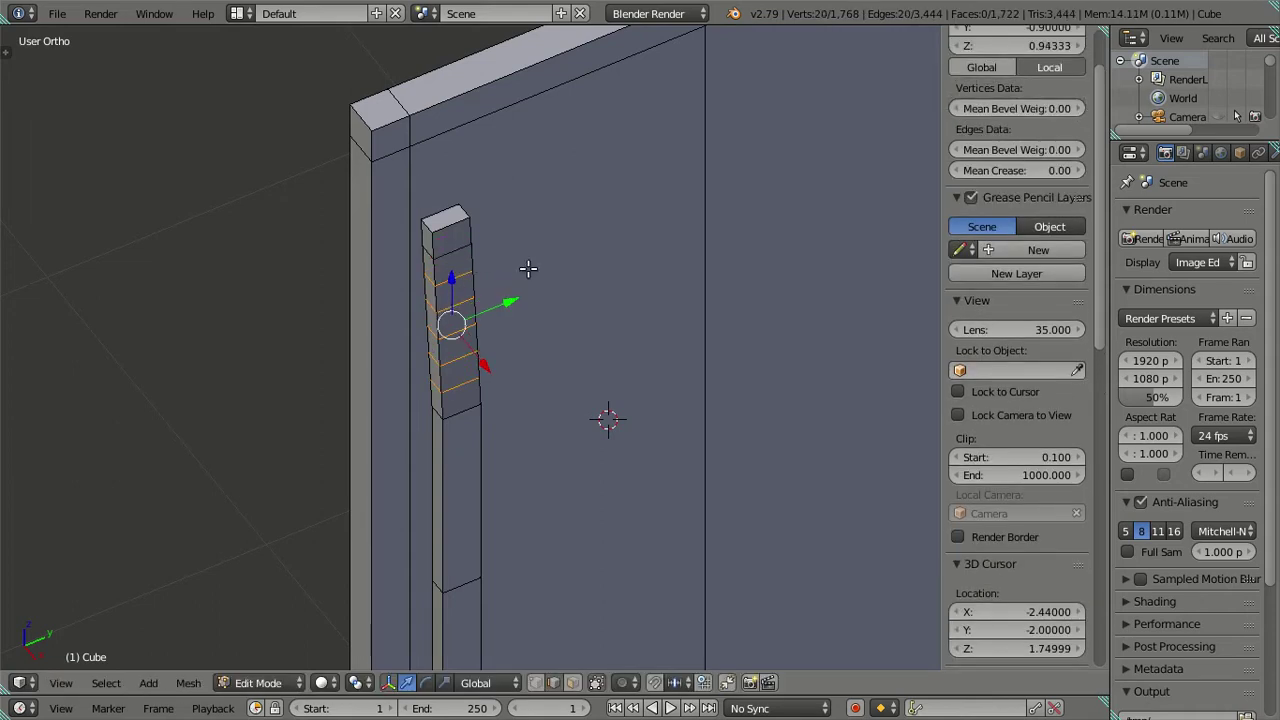
pyautogui.moveTo(496, 258); pyautogui.dragTo(583, 523, button='middle')
pyautogui.scroll(3, 583, 523)
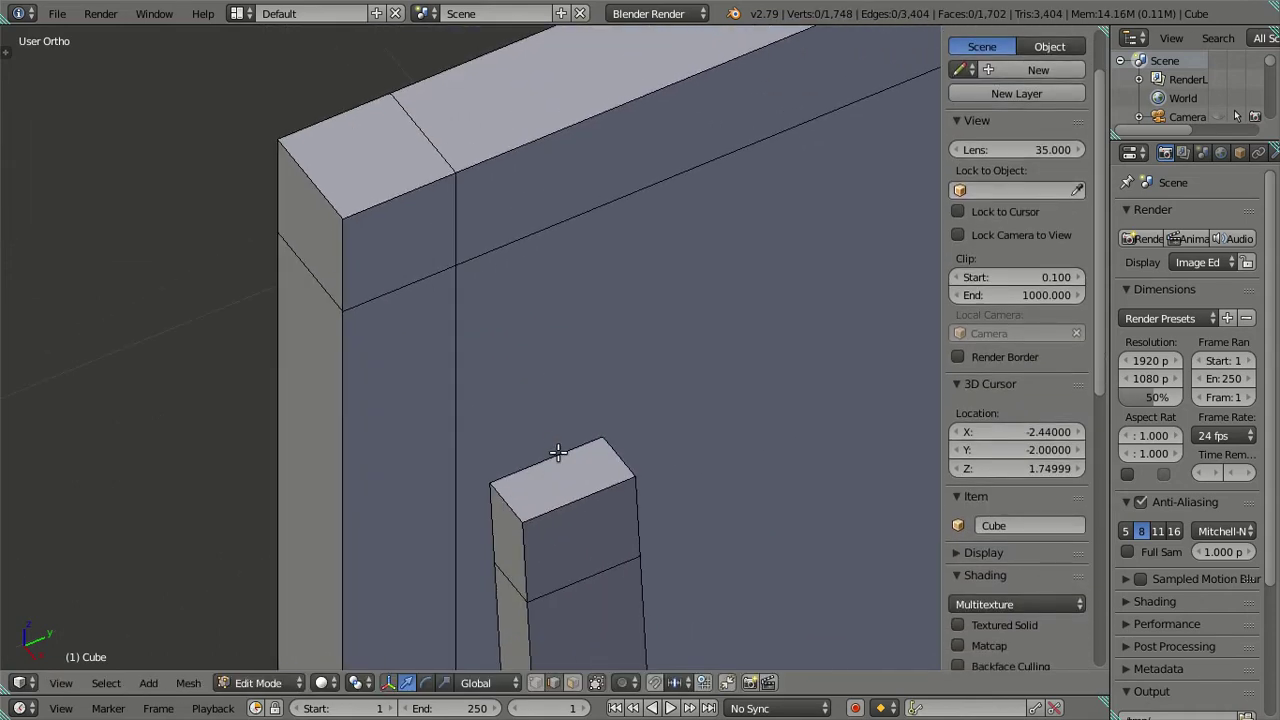
pyautogui.moveTo(560, 449); pyautogui.dragTo(543, 397, button='middle')
pyautogui.scroll(2, 543, 397)
pyautogui.hotkey('ctrl', 'r')
pyautogui.press('6')
pyautogui.click(579, 344)
pyautogui.rightClick(579, 344)
pyautogui.press('x')
pyautogui.click(595, 349)
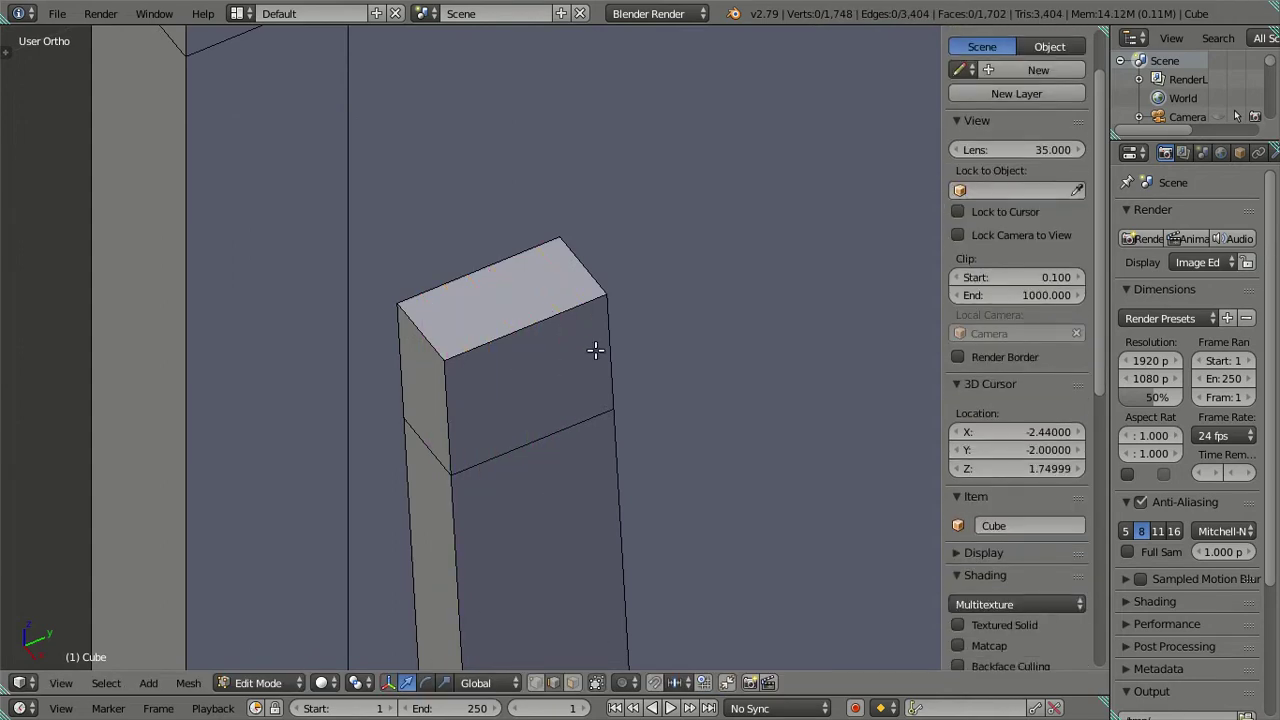
pyautogui.hotkey('ctrl', 'r')
pyautogui.click(602, 350)
pyautogui.rightClick(600, 347)
pyautogui.press('x')
pyautogui.click(600, 331)
# Pan back to the handle, add another six-cut trial and dissolve it.
pyautogui.keyDown('alt'); pyautogui.rightClick(535, 486); pyautogui.keyUp('alt')
pyautogui.scroll(-3, 728, 457)
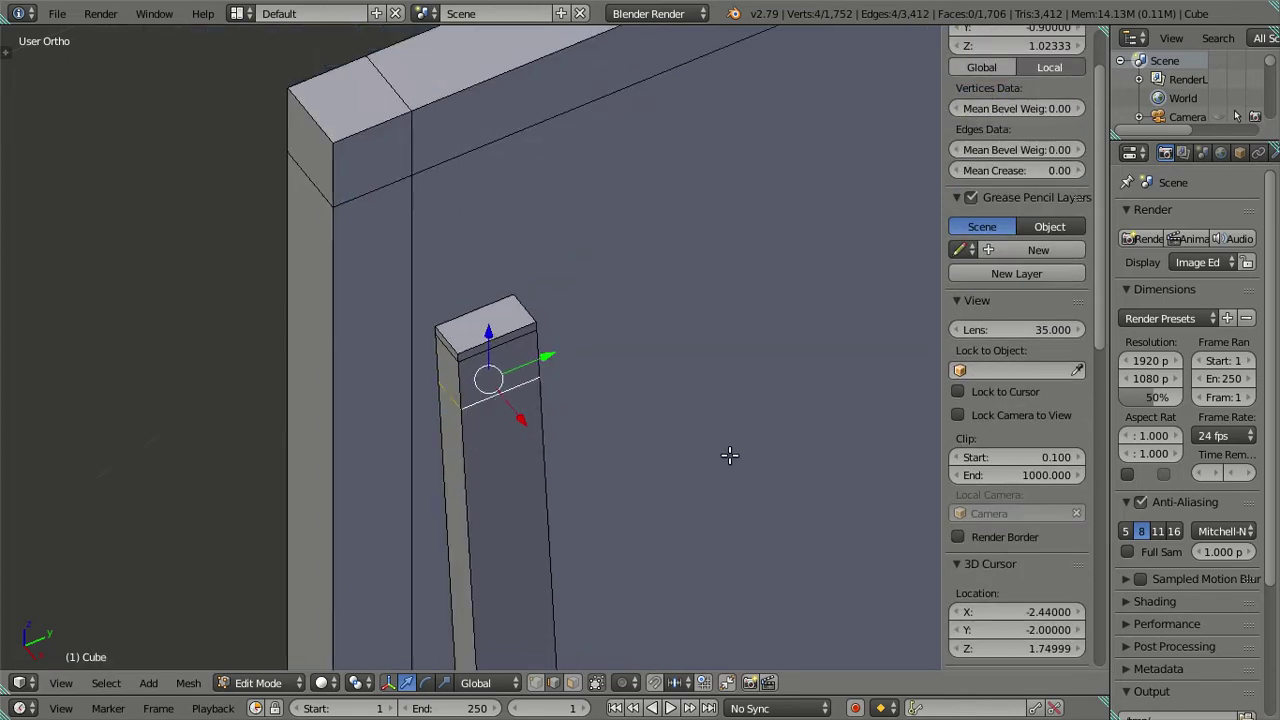
pyautogui.press('a')
pyautogui.scroll(-3, 718, 445)
pyautogui.scroll(-3, 549, 434)
pyautogui.keyDown('shift'); pyautogui.moveTo(549, 434); pyautogui.dragTo(580, 286, button='middle'); pyautogui.keyUp('shift')
pyautogui.scroll(4, 520, 408)
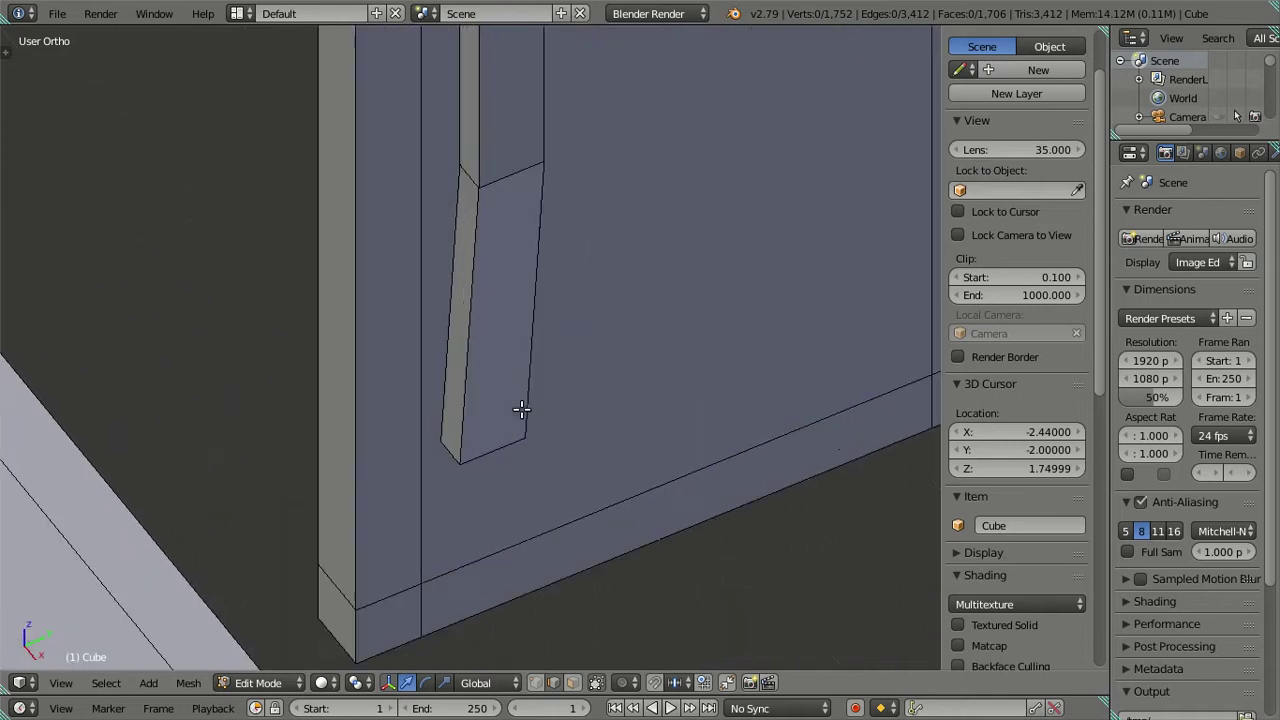
pyautogui.scroll(2, 531, 389)
pyautogui.hotkey('ctrl', 'r')
pyautogui.scroll(5, 531, 389)
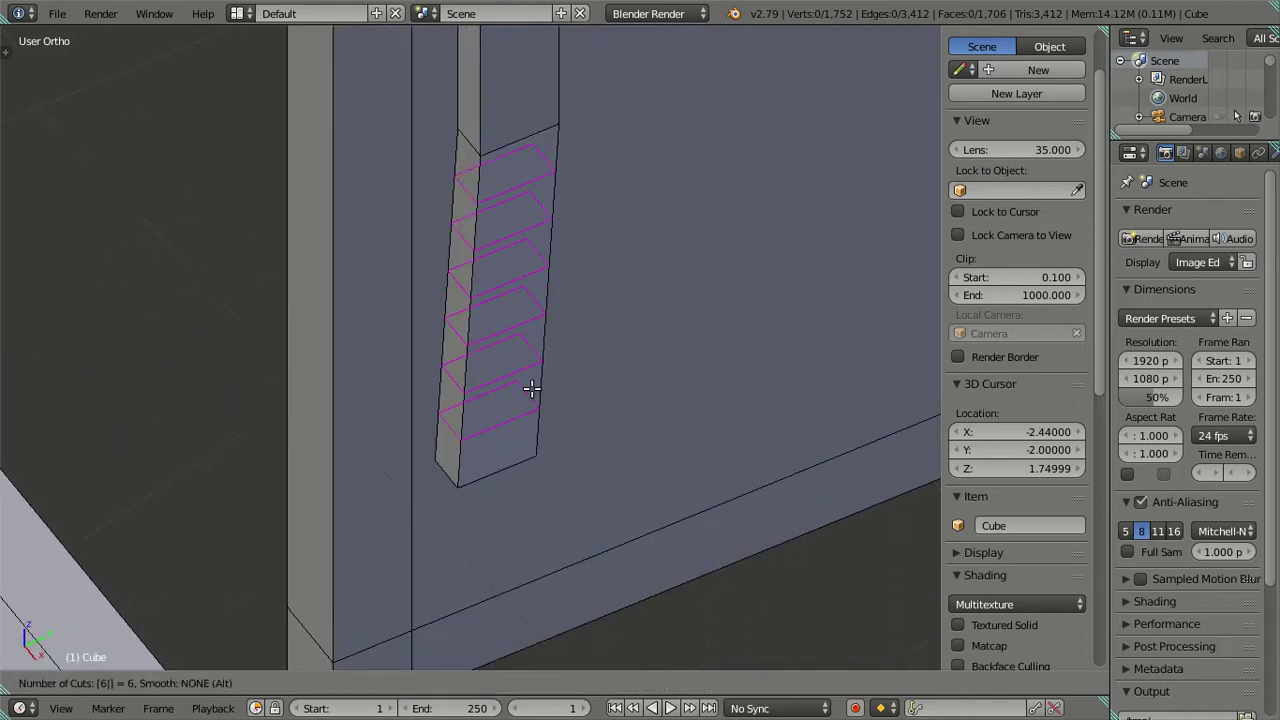
pyautogui.click(526, 385)
pyautogui.rightClick(524, 383)
pyautogui.press('x')
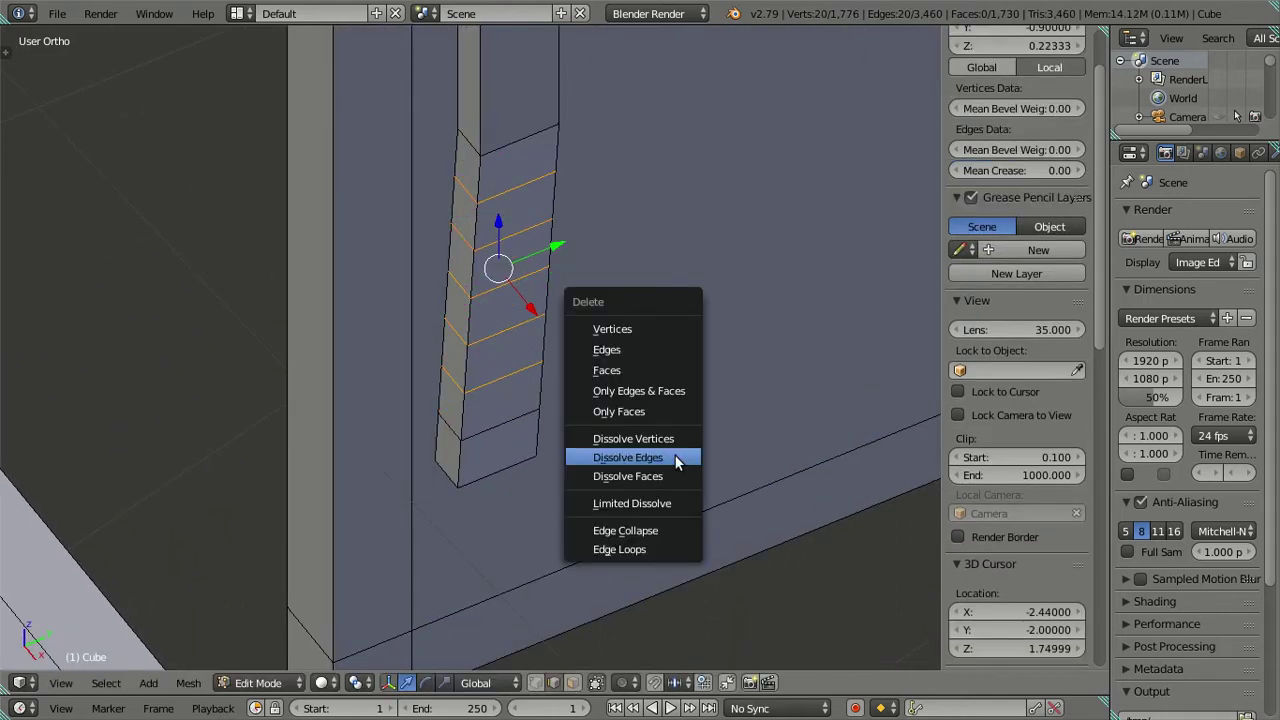
pyautogui.click(680, 451)
# Try cuts in the handle's lower block and dissolve them as well.
pyautogui.scroll(2, 540, 451)
pyautogui.hotkey('ctrl', 'r')
pyautogui.scroll(5, 588, 515)
pyautogui.click(586, 514)
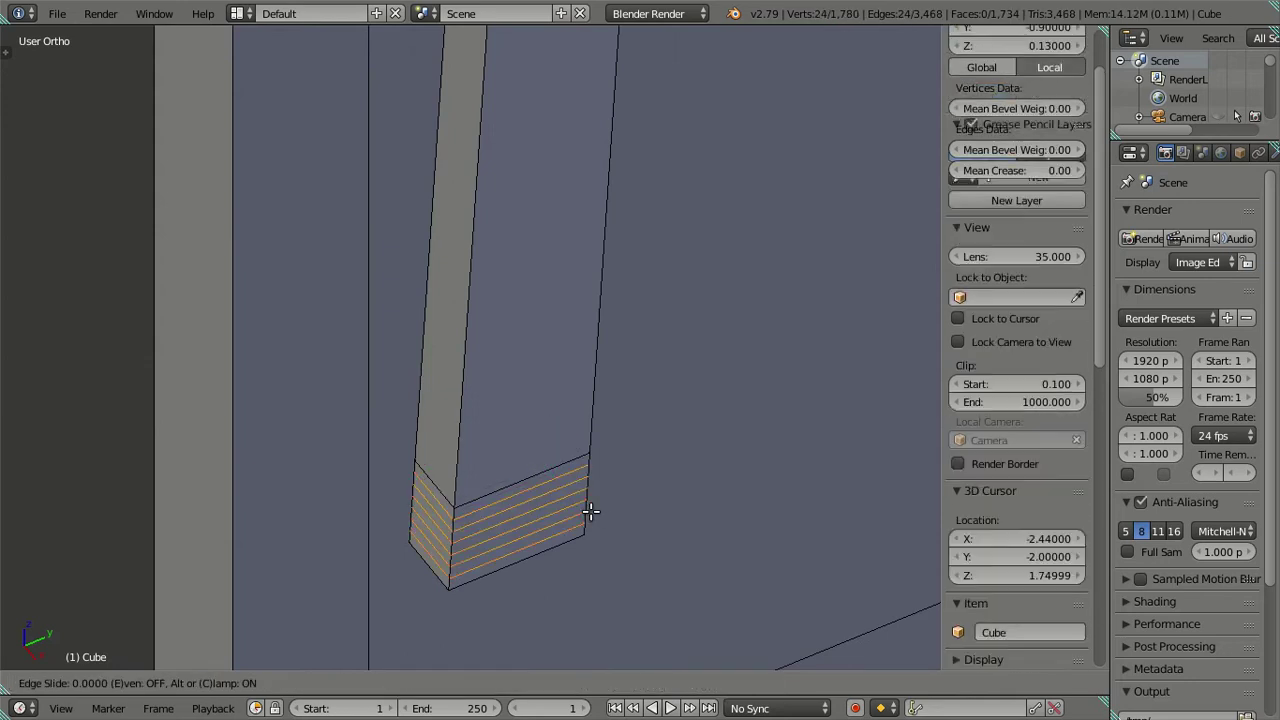
pyautogui.rightClick(558, 527)
pyautogui.press('x')
pyautogui.click(677, 534)
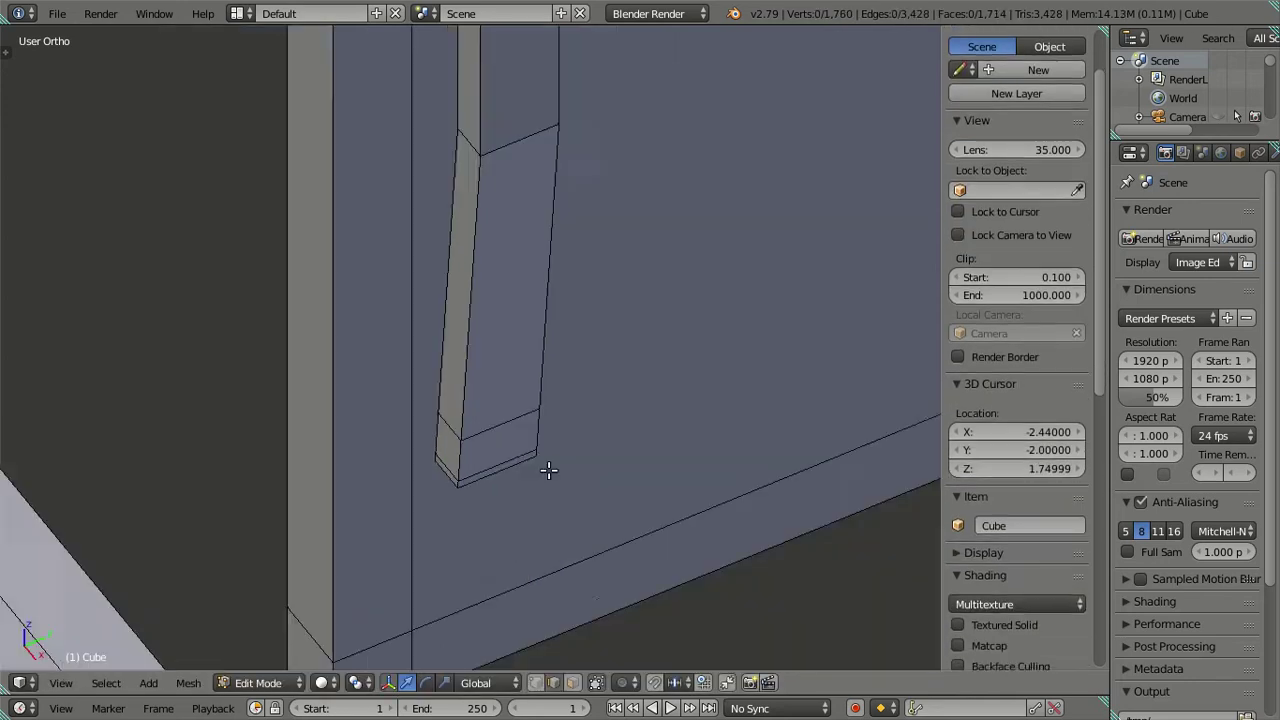
# From a higher view, test two lengthwise loops along the handle, then undo them.
pyautogui.scroll(-4, 523, 354)
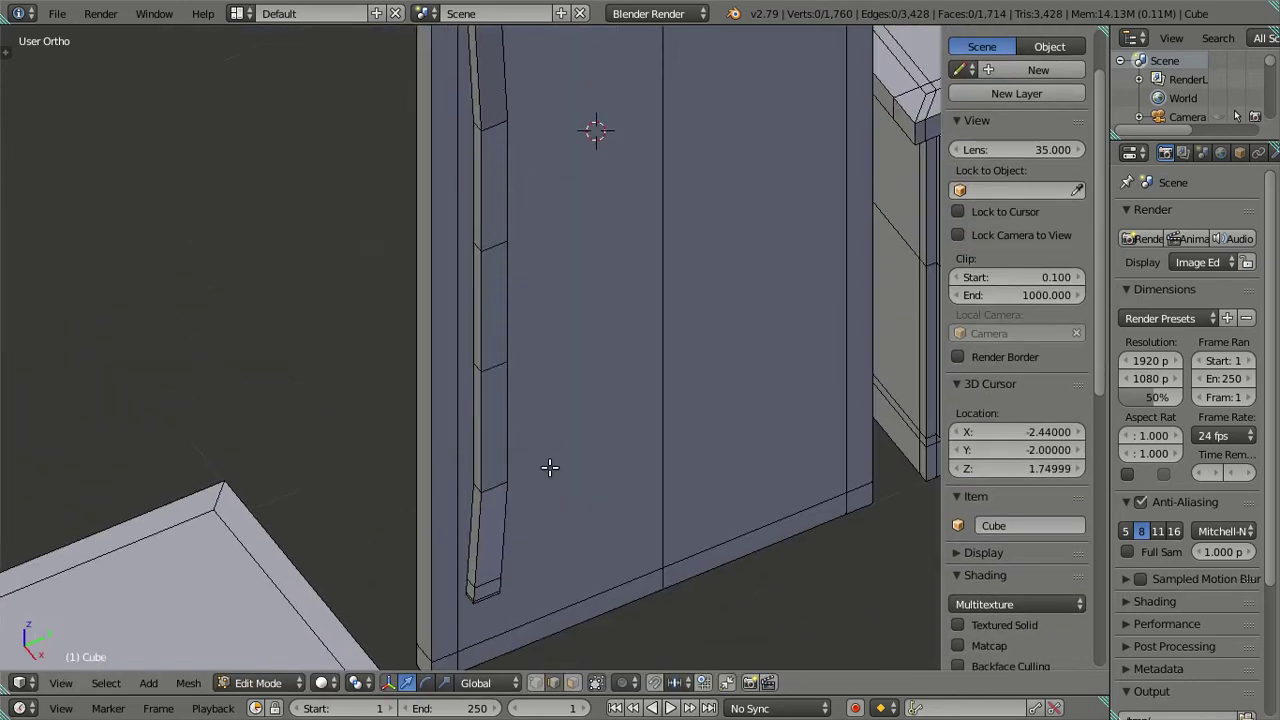
pyautogui.scroll(-3, 549, 467)
pyautogui.moveTo(491, 243); pyautogui.dragTo(508, 434, button='middle')
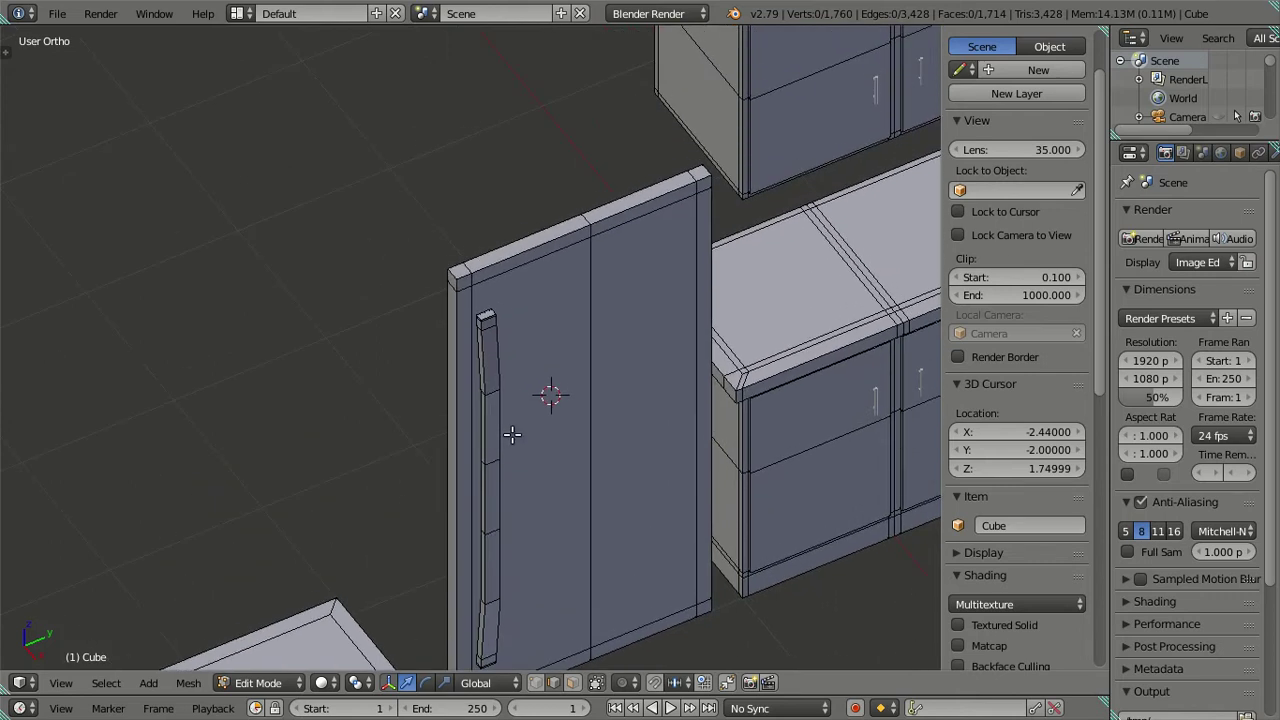
pyautogui.scroll(3, 508, 434)
pyautogui.scroll(2, 486, 314)
pyautogui.hotkey('ctrl', 'r')
pyautogui.scroll(1, 529, 290)
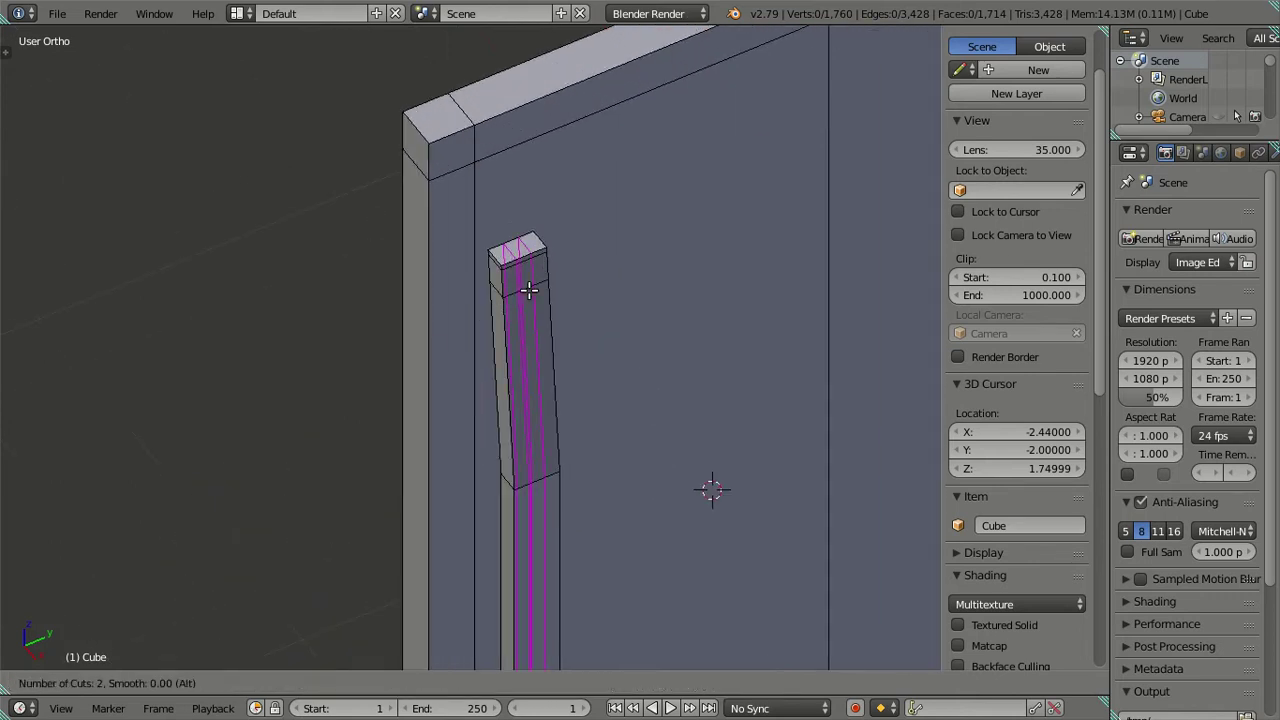
pyautogui.click(529, 290)
pyautogui.rightClick(529, 290)
pyautogui.hotkey('ctrl', 'z')
pyautogui.hotkey('ctrl', 'z')
# Add one lengthwise support loop along the handle and view the door from the front.
pyautogui.hotkey('ctrl', 'r')
pyautogui.click(523, 278)
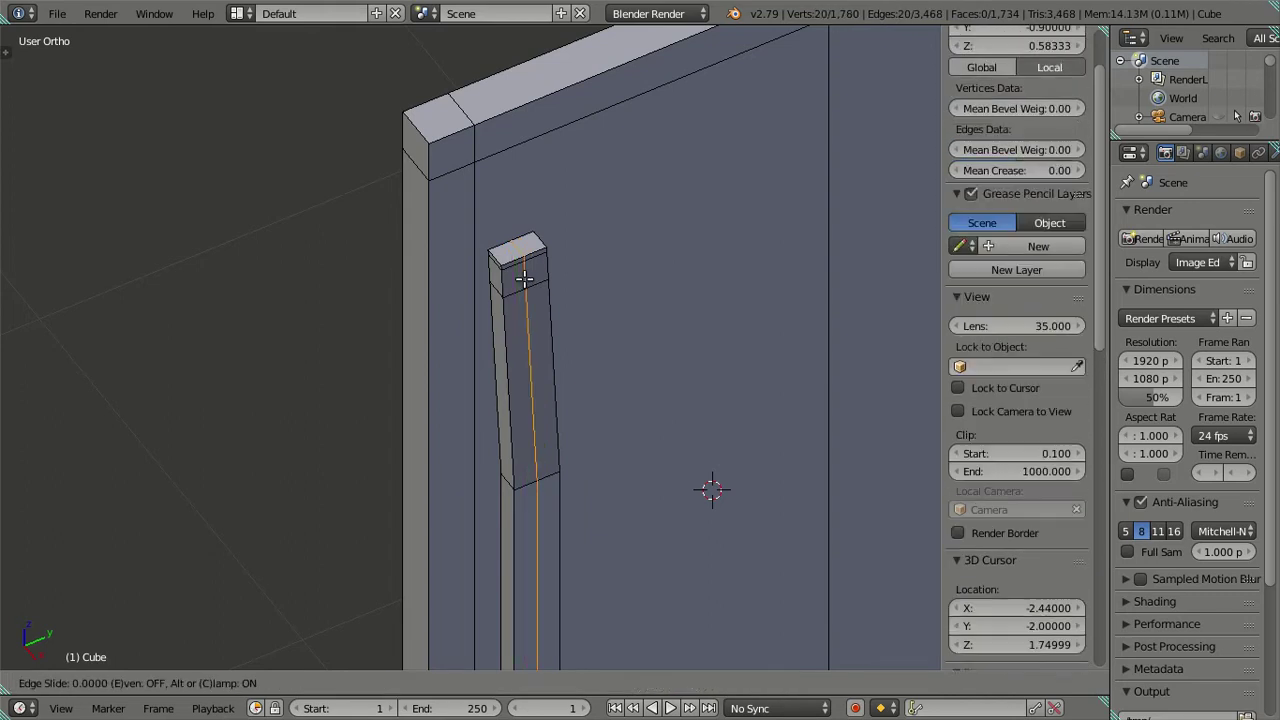
pyautogui.click(523, 278)
pyautogui.press('a')
pyautogui.moveTo(537, 300)
pyautogui.mouseDown(button='middle')
pyautogui.moveTo(727, 290)
pyautogui.moveTo(611, 265)
pyautogui.mouseUp(button='middle')
pyautogui.scroll(-4, 727, 290)
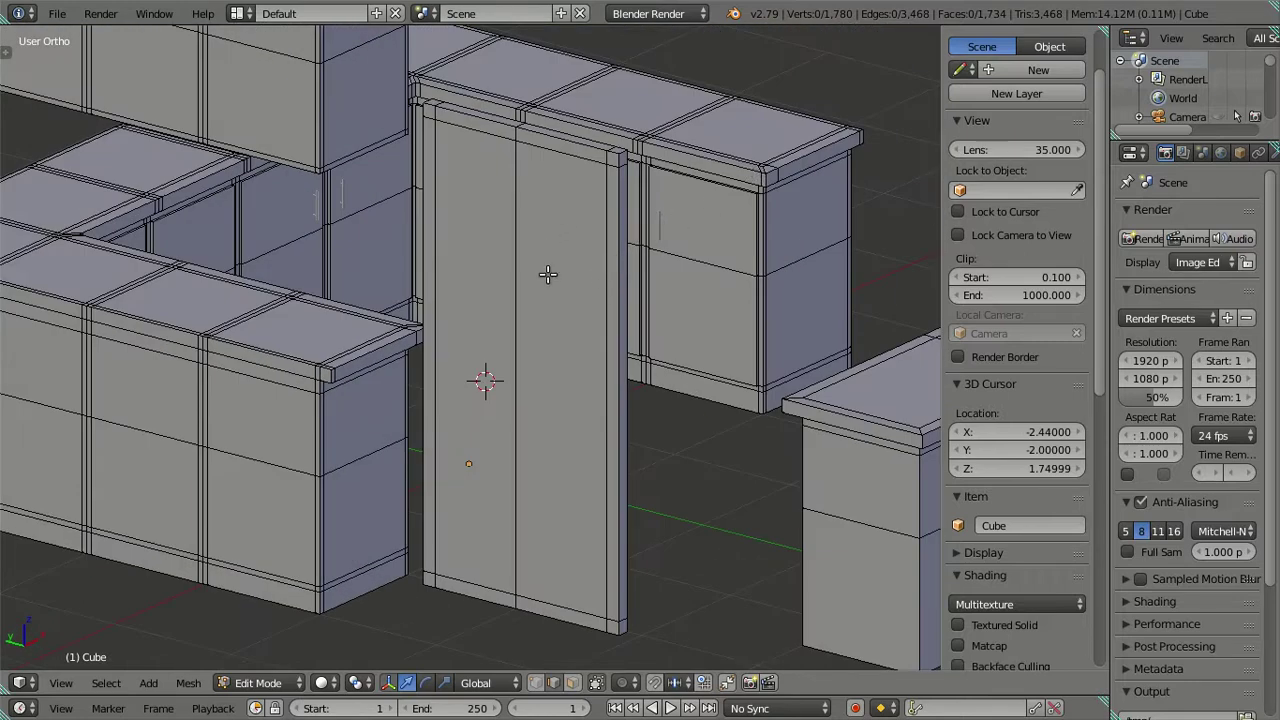
pyautogui.moveTo(562, 165); pyautogui.dragTo(583, 240, button='middle')
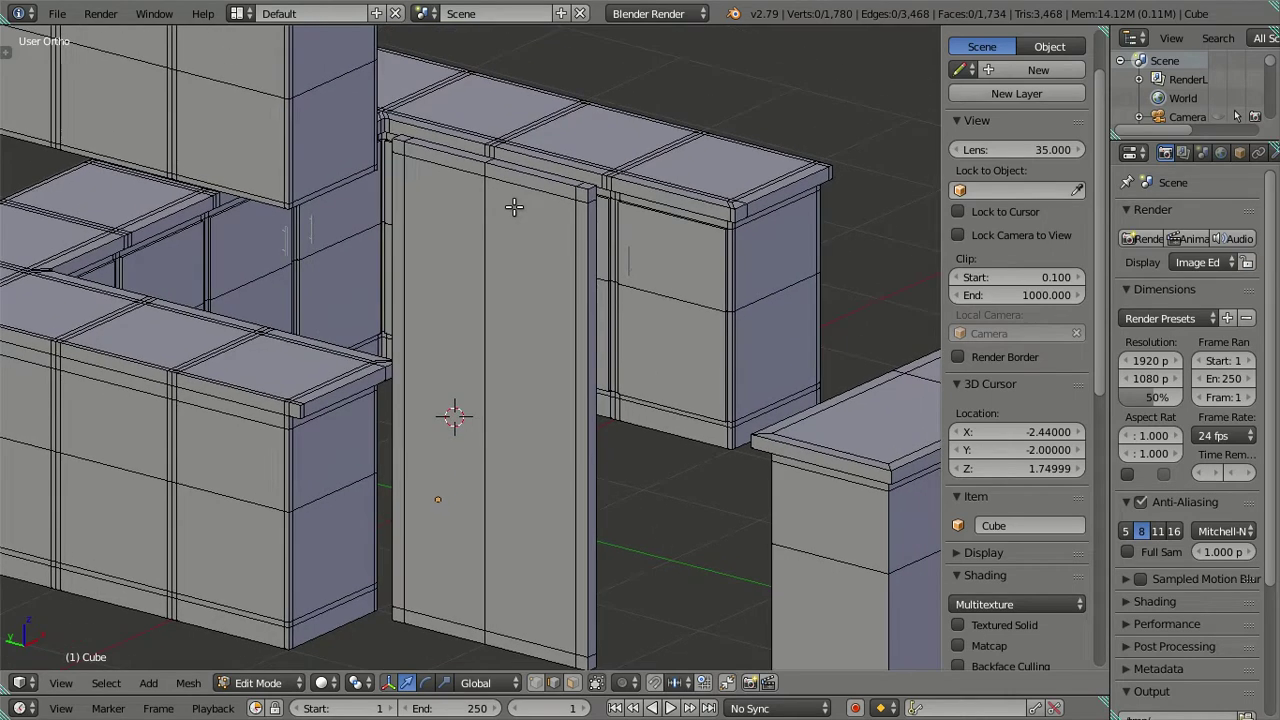
pyautogui.scroll(3, 570, 224)
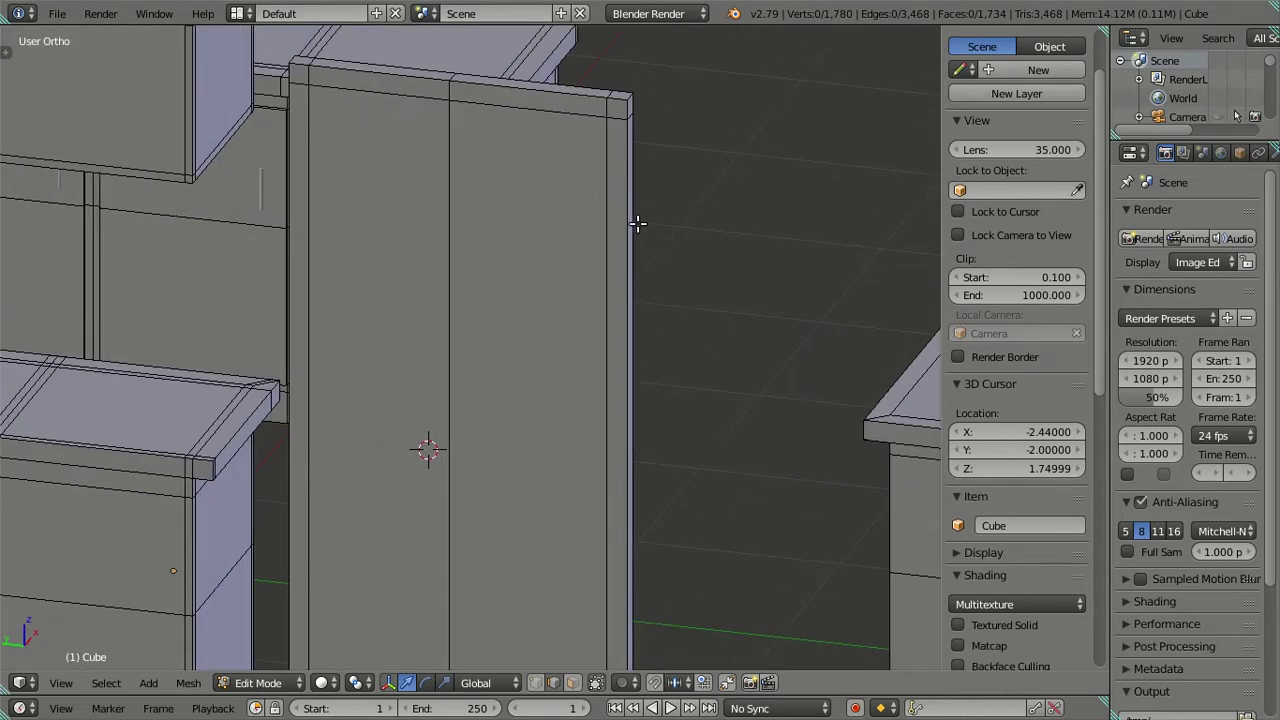
pyautogui.moveTo(660, 274)
pyautogui.mouseDown(button='middle')
pyautogui.moveTo(717, 254)
pyautogui.moveTo(627, 304)
pyautogui.moveTo(606, 337)
pyautogui.moveTo(583, 266)
pyautogui.moveTo(617, 289)
pyautogui.mouseUp(button='middle')
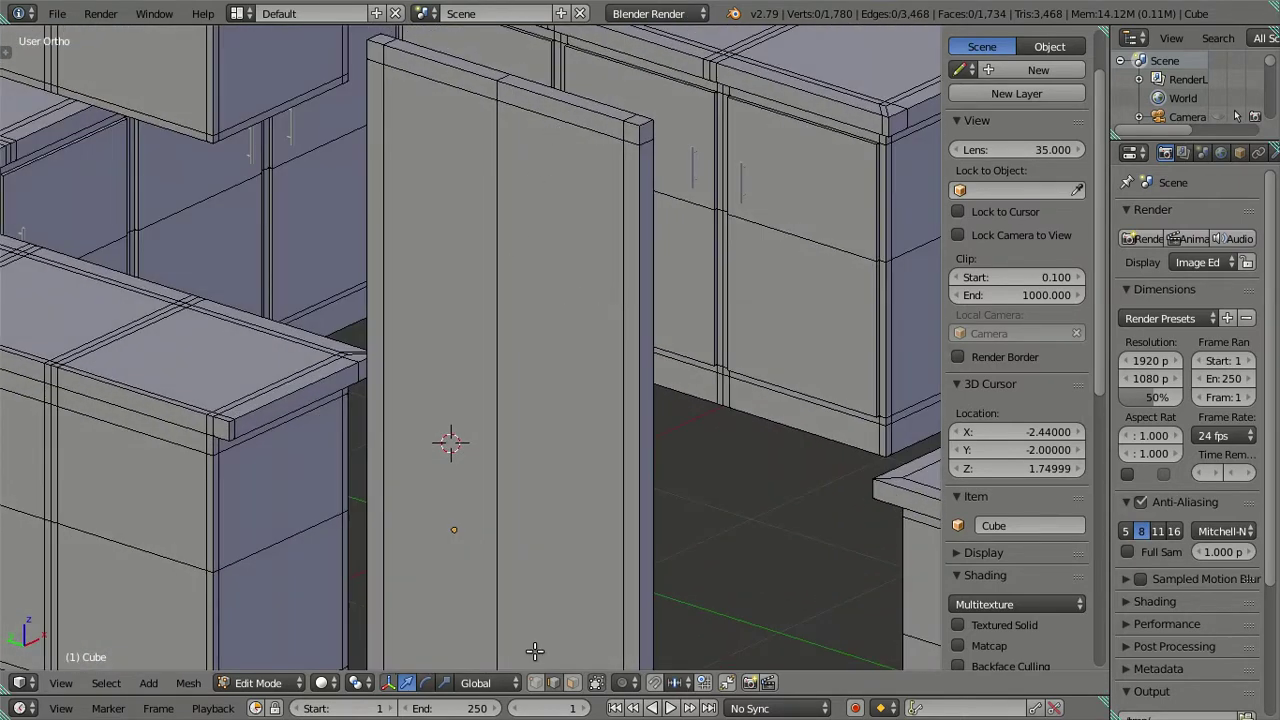
# Extrude the door's two front faces and offset them -0.02 along X.
pyautogui.click(572, 682)
pyautogui.rightClick(508, 354)
pyautogui.keyDown('shift'); pyautogui.rightClick(466, 323); pyautogui.keyUp('shift')
pyautogui.moveTo(670, 360); pyautogui.dragTo(563, 403, button='middle')
pyautogui.moveTo(566, 351); pyautogui.dragTo(491, 474, button='middle')
pyautogui.press('e')
pyautogui.click(484, 470)
pyautogui.moveTo(535, 459); pyautogui.dragTo(523, 460)
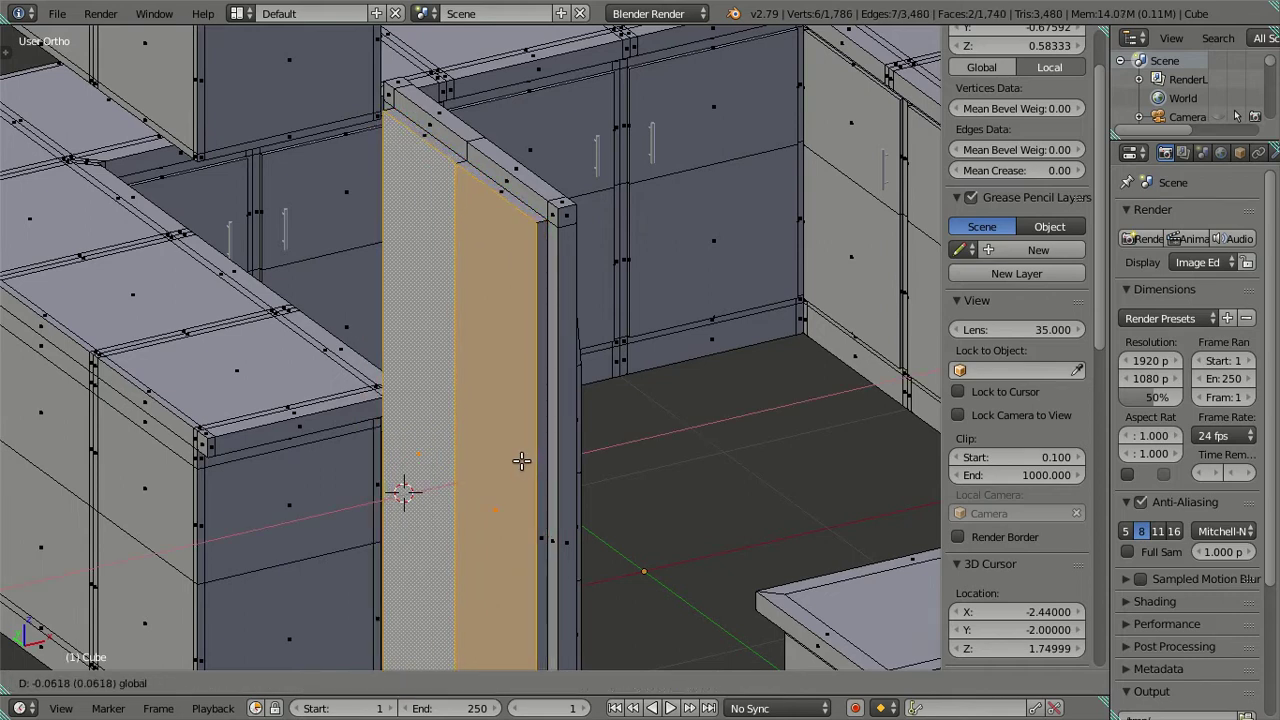
pyautogui.write('-0')
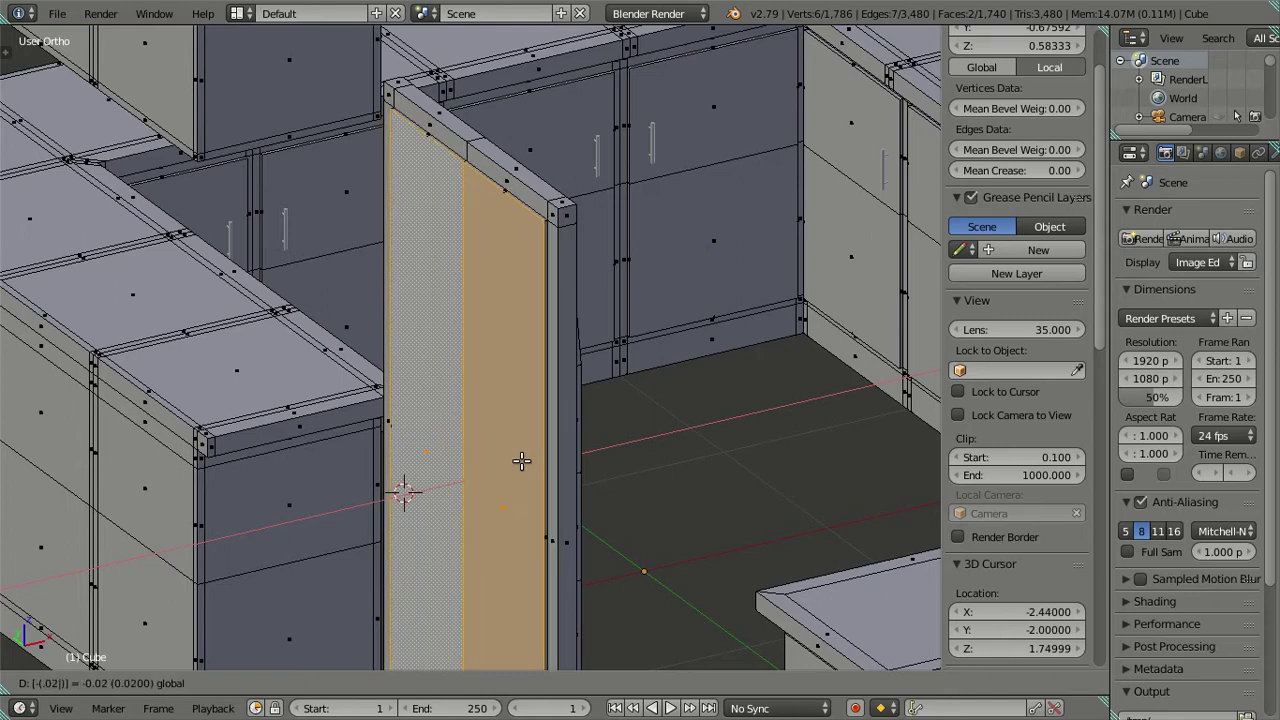
pyautogui.press('Return')
# Deselect the mesh, orbit around the door, and return to Object Mode.
pyautogui.press('a')
pyautogui.scroll(1, 523, 391)
pyautogui.scroll(2, 567, 407)
pyautogui.moveTo(567, 407); pyautogui.dragTo(513, 404, button='middle')
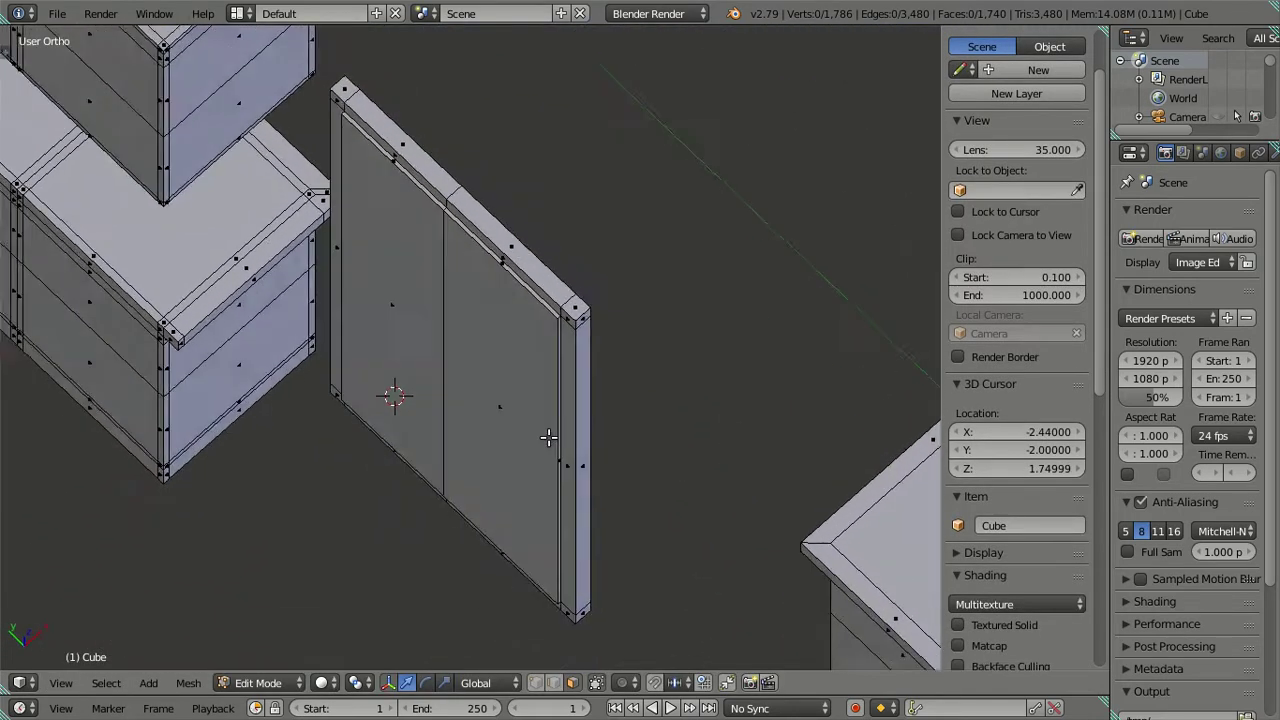
pyautogui.press('alt')
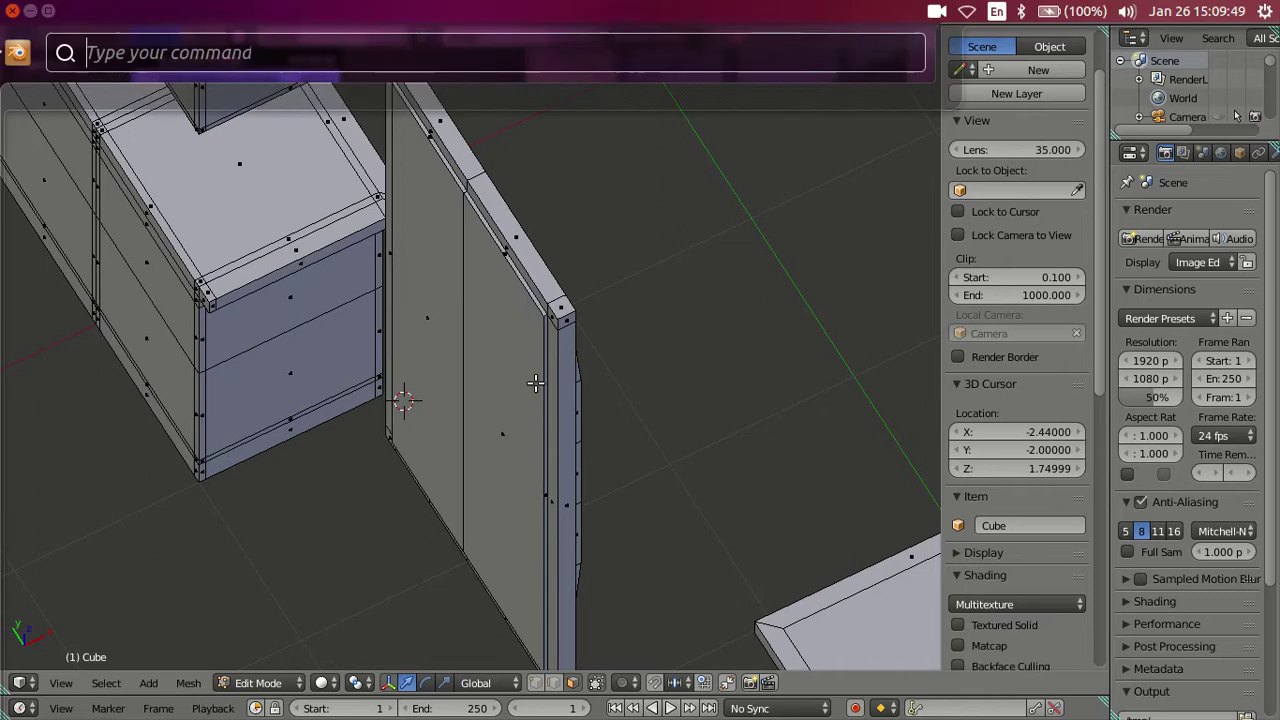
pyautogui.click(660, 416)
pyautogui.moveTo(660, 416); pyautogui.dragTo(585, 375, button='middle')
pyautogui.scroll(3, 585, 375)
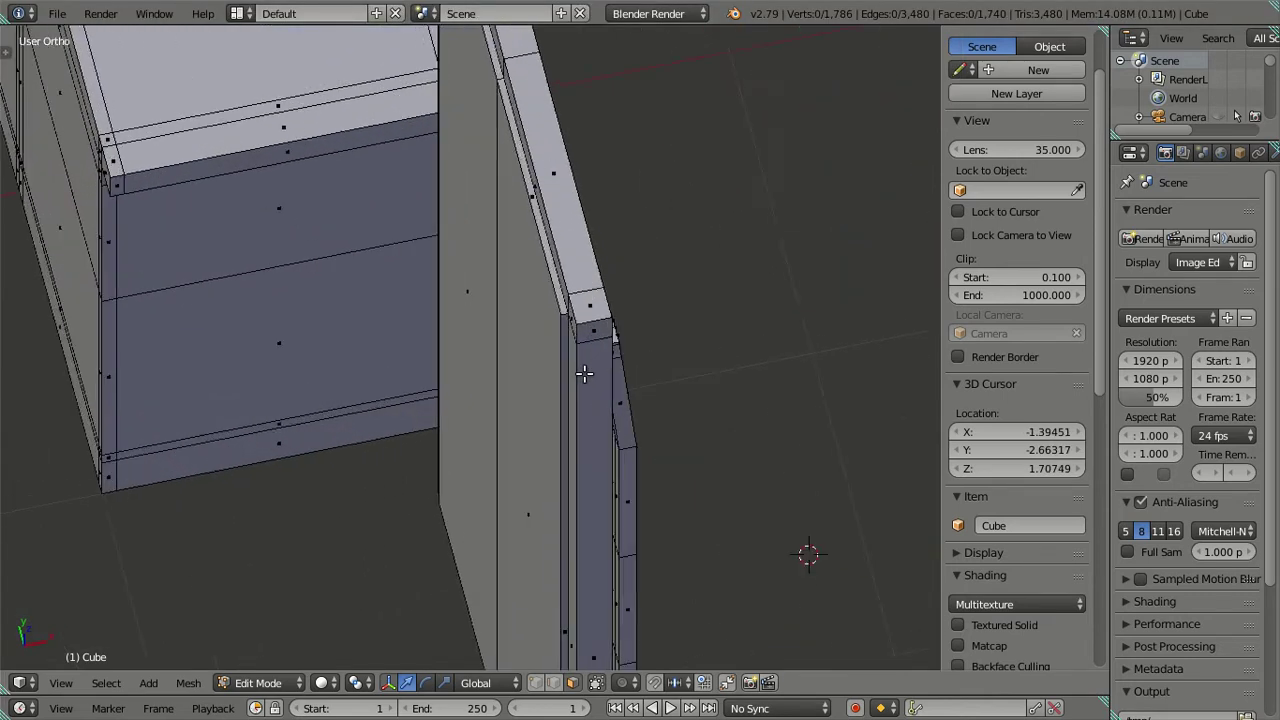
pyautogui.press('Tab')
pyautogui.scroll(2, 584, 373)
# Inspect the fridge from the numpad side (3) and front (1) views, zooming in and out.
pyautogui.scroll(2, 562, 350)
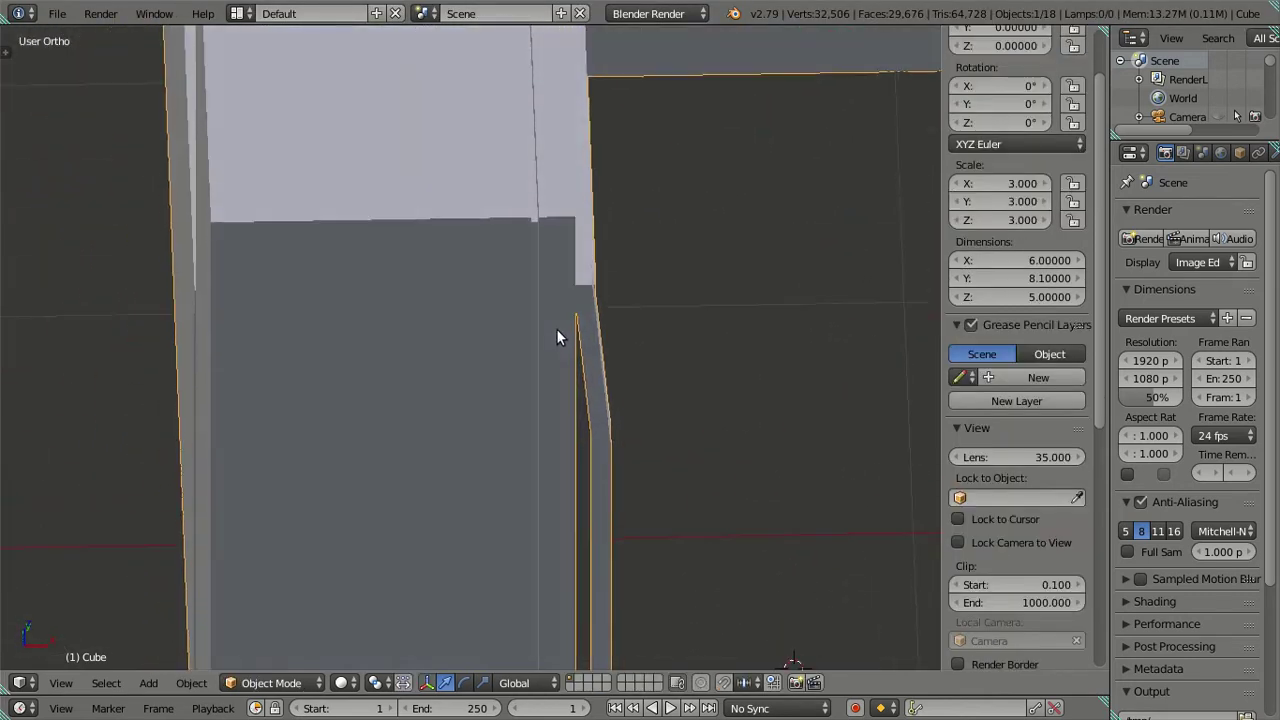
pyautogui.scroll(2, 556, 330)
pyautogui.scroll(1, 552, 316)
pyautogui.scroll(1, 554, 300)
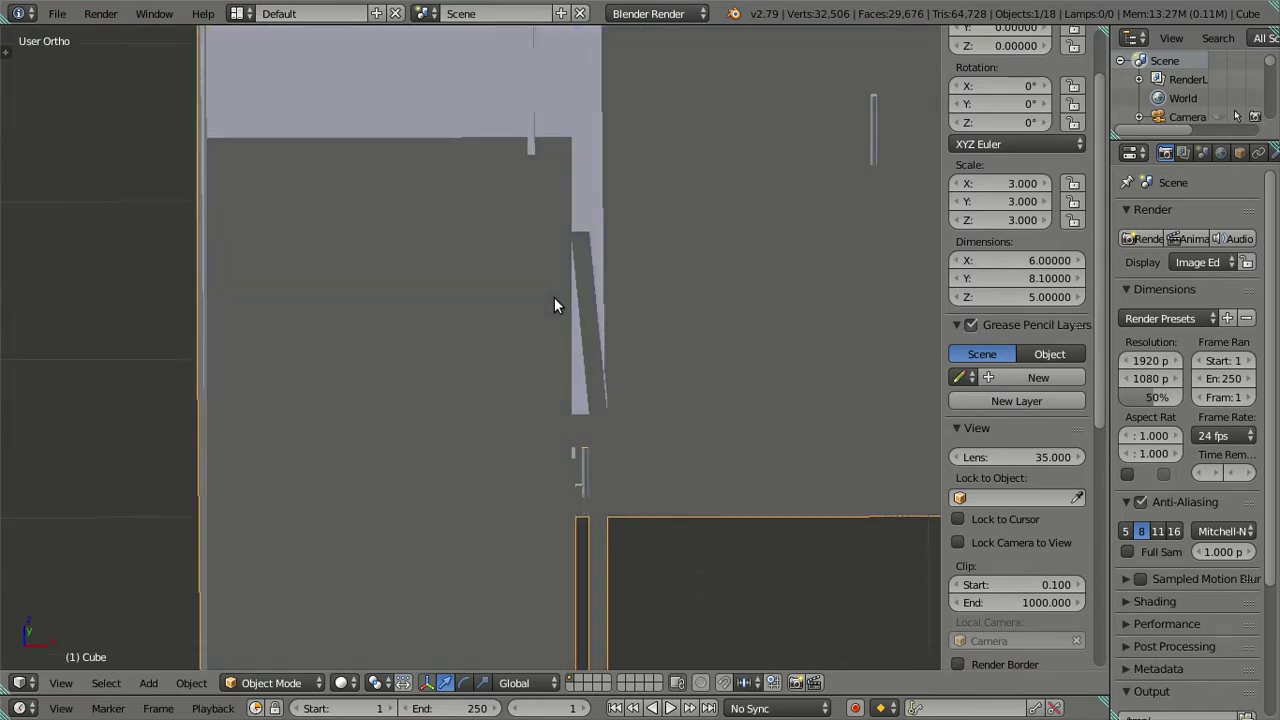
pyautogui.press('KP_3')
pyautogui.scroll(-2, 558, 296)
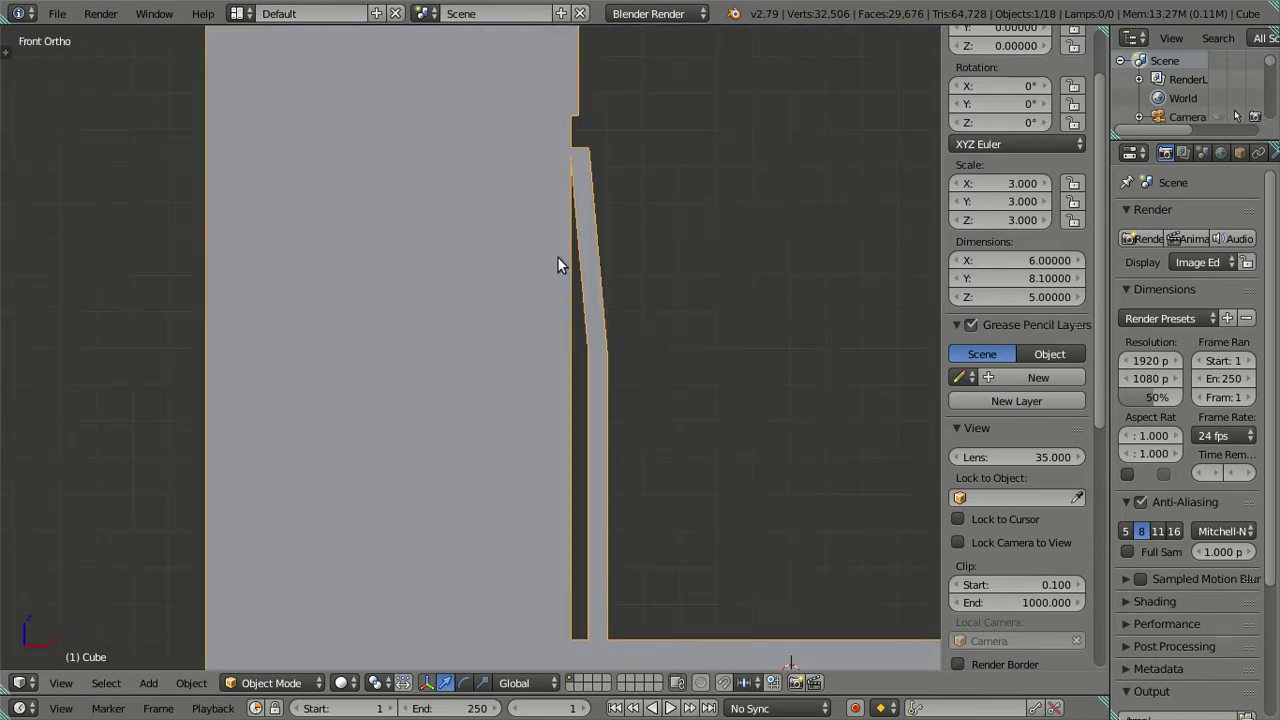
pyautogui.press('KP_1')
pyautogui.scroll(3, 540, 286)
pyautogui.scroll(2, 572, 272)
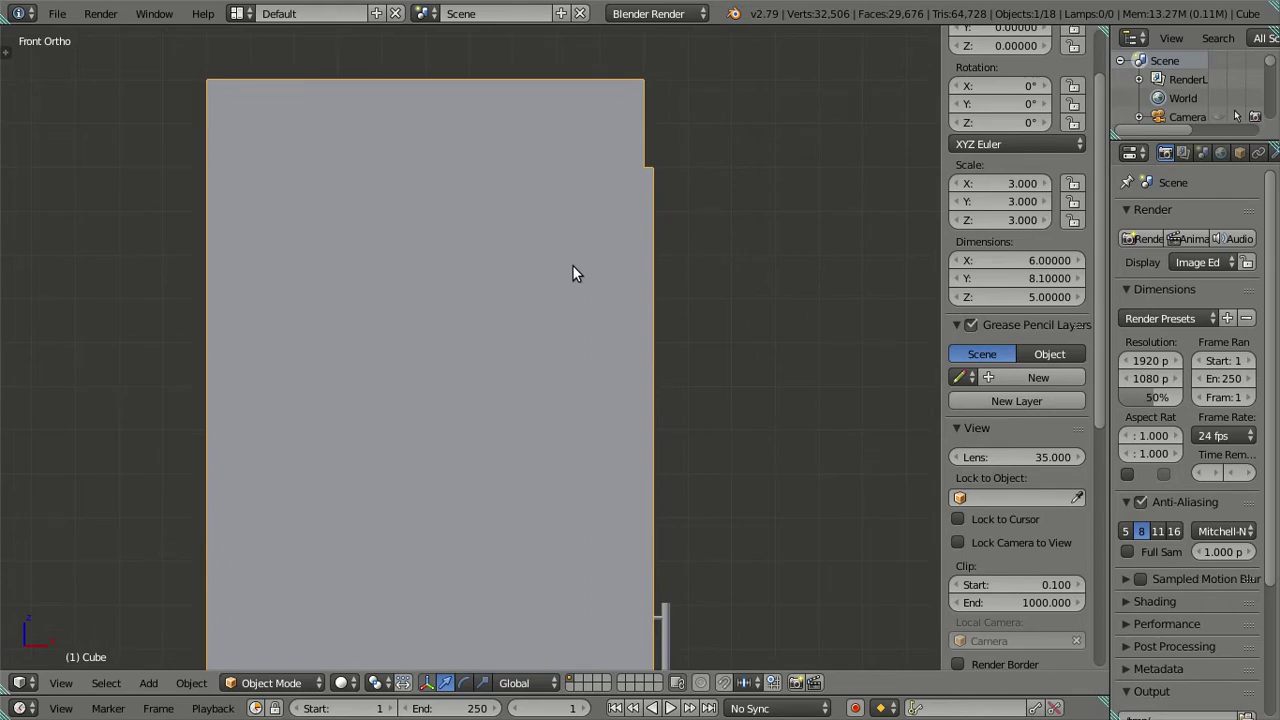
pyautogui.scroll(-7, 555, 330)
pyautogui.keyDown('shift'); pyautogui.scroll(-1, 542, 384); pyautogui.keyUp('shift')
# Orbit over the cabinet, enter Edit Mode and toggle select all.
pyautogui.moveTo(543, 384)
pyautogui.mouseDown(button='middle')
pyautogui.moveTo(545, 420)
pyautogui.moveTo(565, 445)
pyautogui.mouseUp(button='middle')
pyautogui.scroll(3, 538, 444)
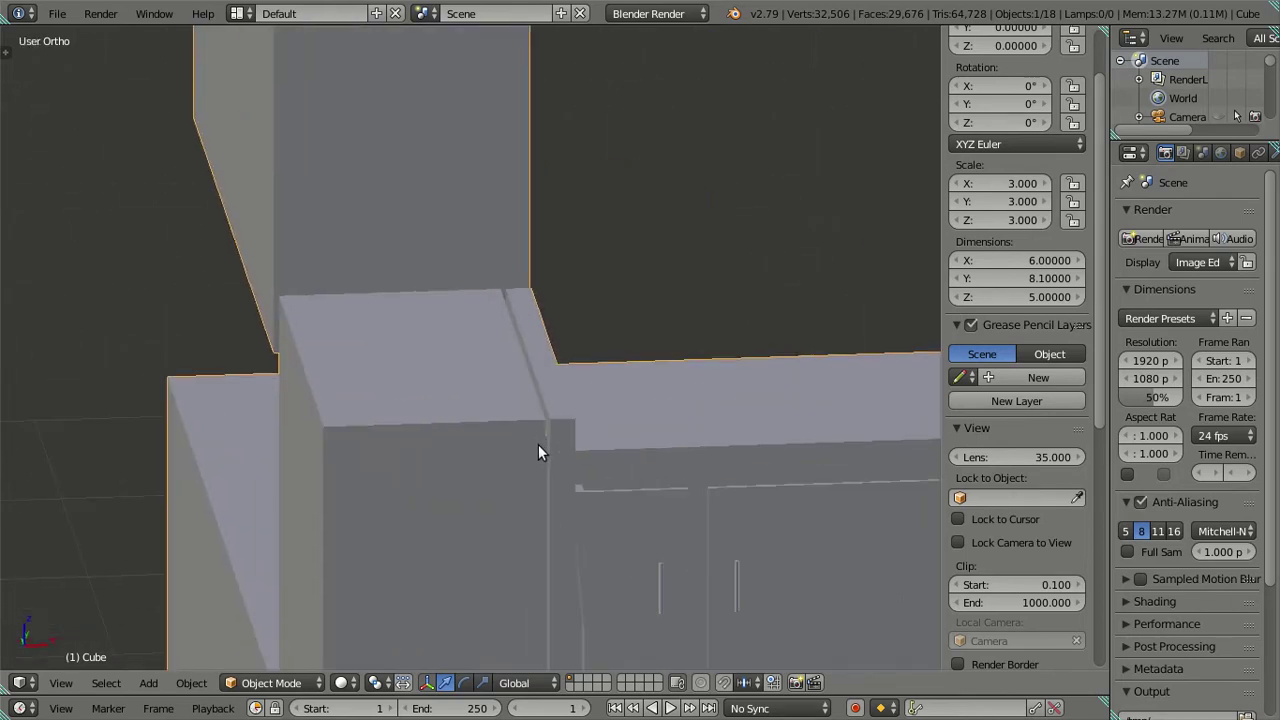
pyautogui.scroll(2, 543, 463)
pyautogui.scroll(2, 524, 507)
pyautogui.moveTo(524, 507)
pyautogui.mouseDown(button='middle')
pyautogui.moveTo(556, 463)
pyautogui.moveTo(531, 325)
pyautogui.mouseUp(button='middle')
pyautogui.press('Tab')
pyautogui.press('a')
pyautogui.press('a')
# Orbit and zoom around the benches and wall panel in Edit Mode.
pyautogui.scroll(-4, 531, 325)
pyautogui.moveTo(443, 420)
pyautogui.mouseDown(button='middle')
pyautogui.moveTo(443, 323)
pyautogui.moveTo(510, 317)
pyautogui.mouseUp(button='middle')
pyautogui.scroll(3, 511, 370)
pyautogui.moveTo(511, 374)
pyautogui.mouseDown(button='middle')
pyautogui.moveTo(586, 374)
pyautogui.moveTo(463, 323)
pyautogui.moveTo(405, 326)
pyautogui.mouseUp(button='middle')
pyautogui.scroll(-4, 586, 374)
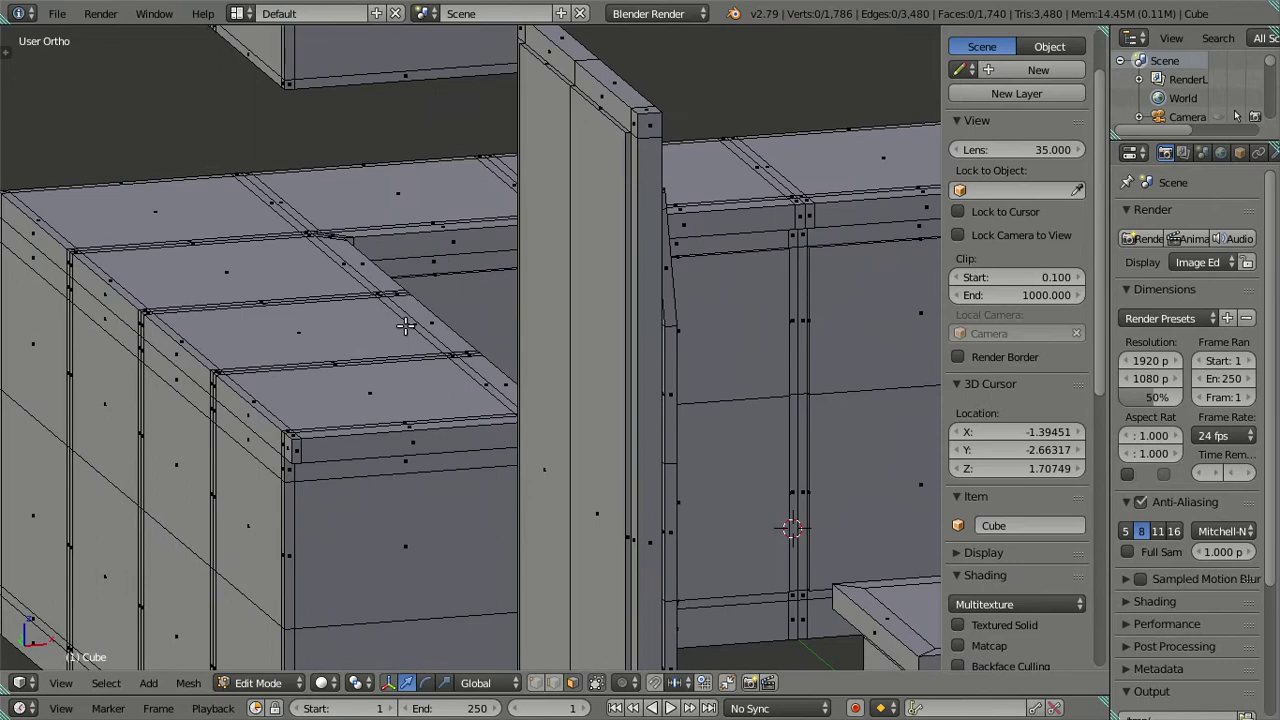
pyautogui.scroll(-4, 405, 324)
pyautogui.moveTo(542, 360); pyautogui.dragTo(580, 371, button='middle')
pyautogui.scroll(3, 569, 419)
pyautogui.moveTo(569, 419)
pyautogui.mouseDown(button='middle')
pyautogui.moveTo(484, 415)
pyautogui.moveTo(620, 380)
pyautogui.mouseUp(button='middle')
# Linked-select the panel, inner door frame and handle, then clear the selection.
pyautogui.press('l')
pyautogui.press('a')
pyautogui.scroll(2, 657, 345)
pyautogui.press('l')
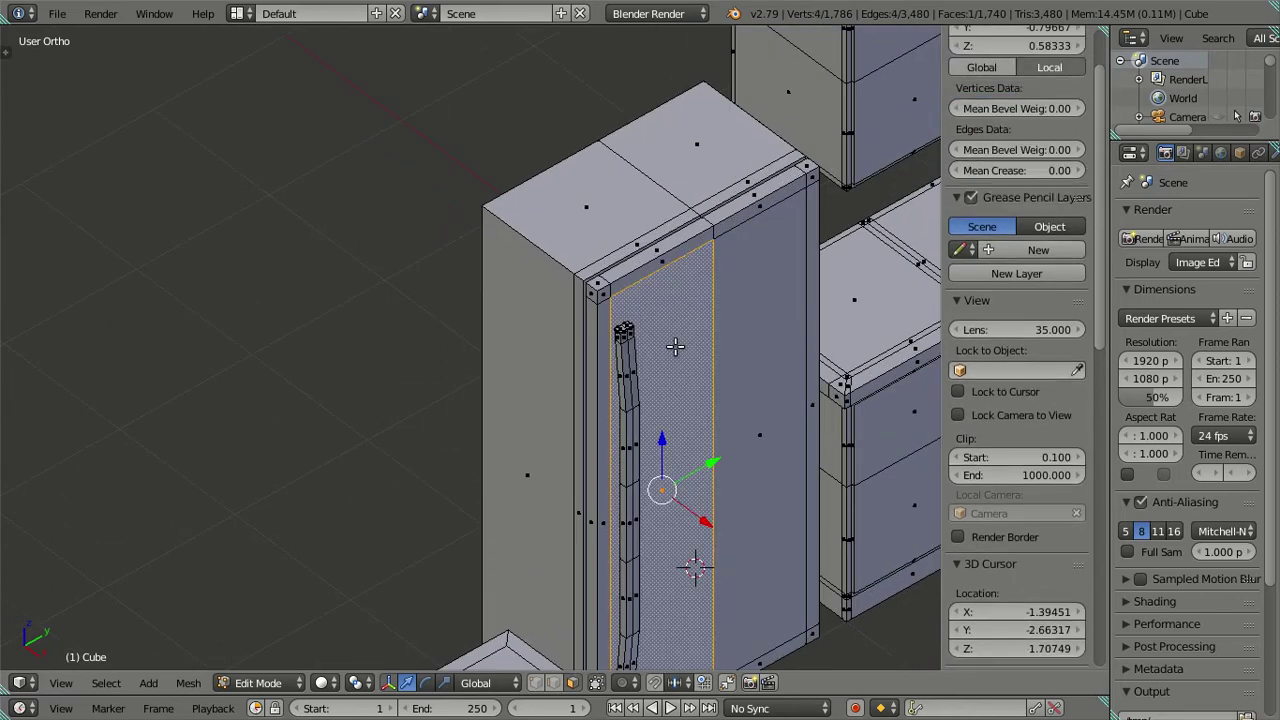
pyautogui.press('l')
pyautogui.press('l')
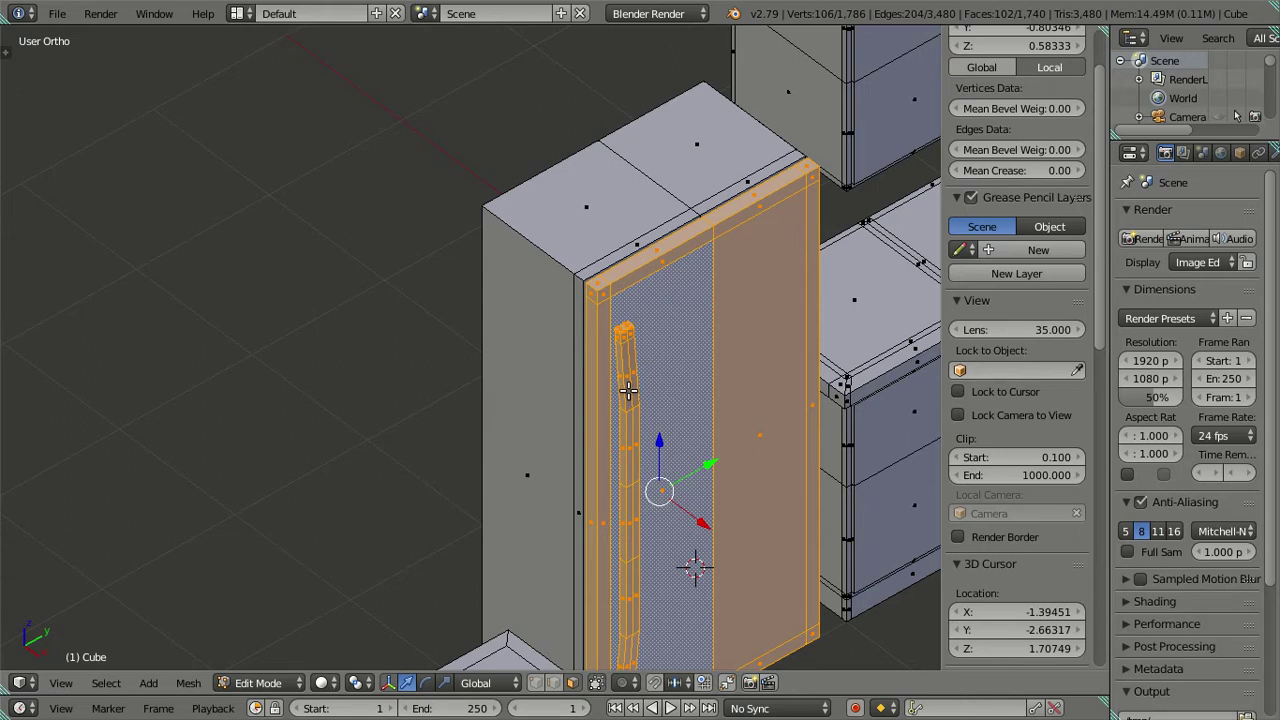
pyautogui.press('a')
pyautogui.moveTo(677, 286)
pyautogui.mouseDown(button='middle')
pyautogui.moveTo(594, 300)
pyautogui.moveTo(586, 320)
pyautogui.moveTo(541, 293)
pyautogui.mouseUp(button='middle')
pyautogui.scroll(2, 560, 312)
# Add a horizontal loop cut near the cabinet's top edge and slide it down.
pyautogui.hotkey('ctrl', 'r')
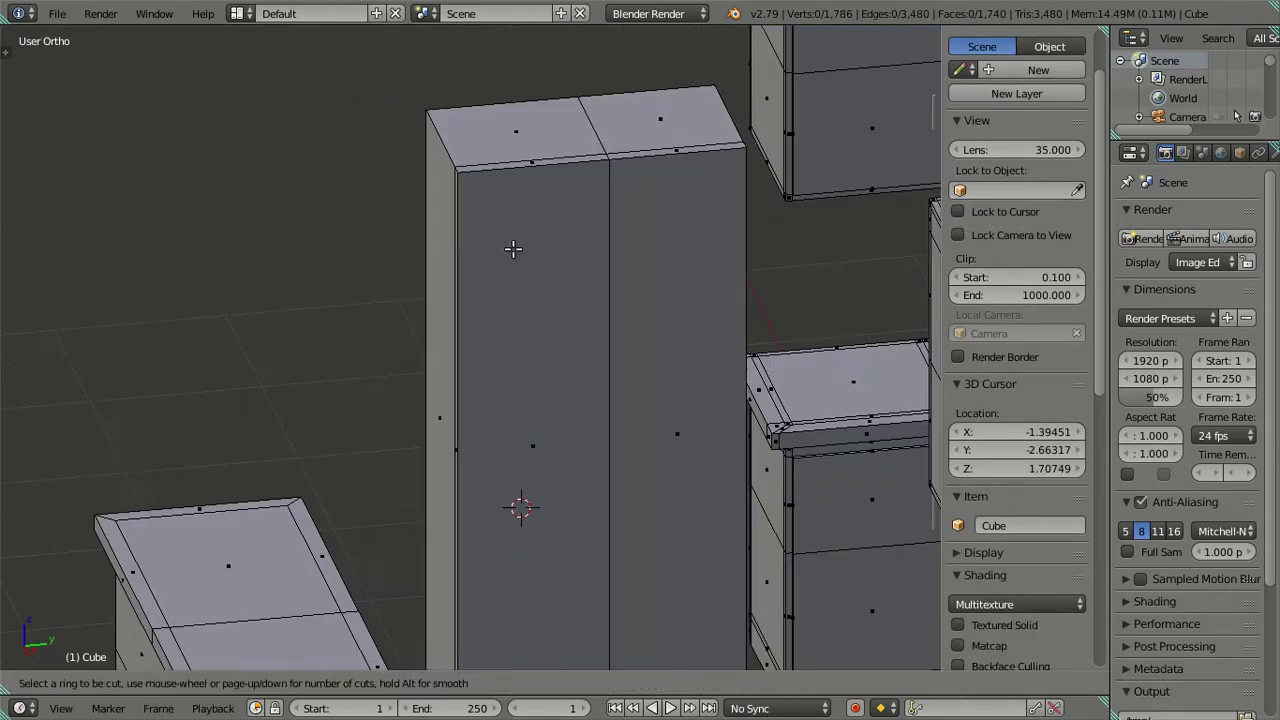
pyautogui.click(437, 236)
pyautogui.click(395, 265)
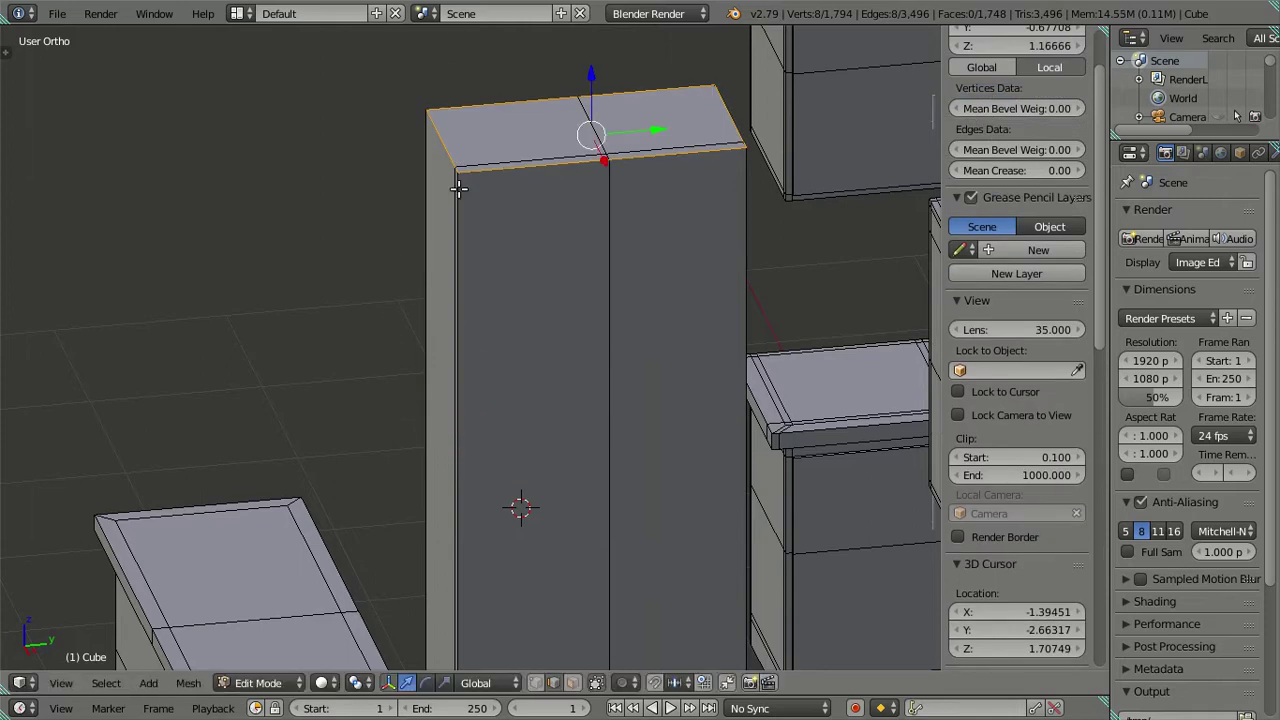
pyautogui.moveTo(592, 77); pyautogui.dragTo(606, 107)
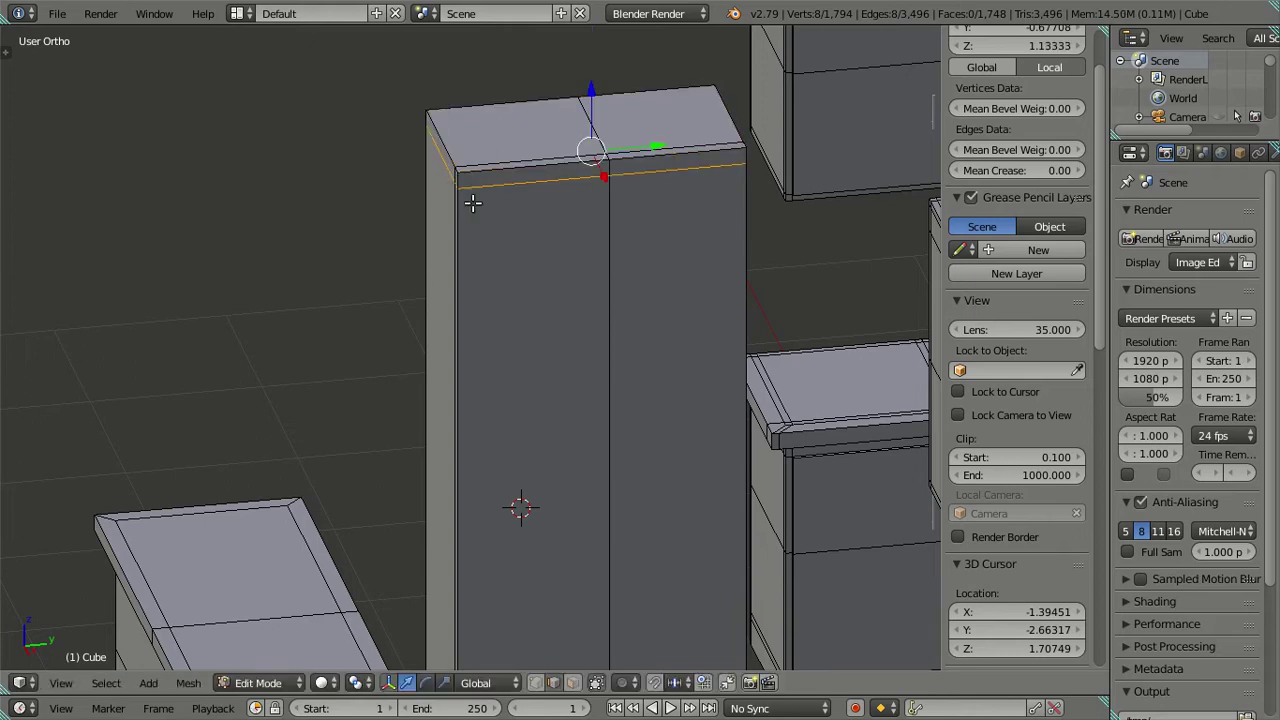
# Add a vertical loop cut near the cabinet's left edge and slide it inward along Y.
pyautogui.hotkey('ctrl', 'r')
pyautogui.click(544, 194)
pyautogui.click(428, 401)
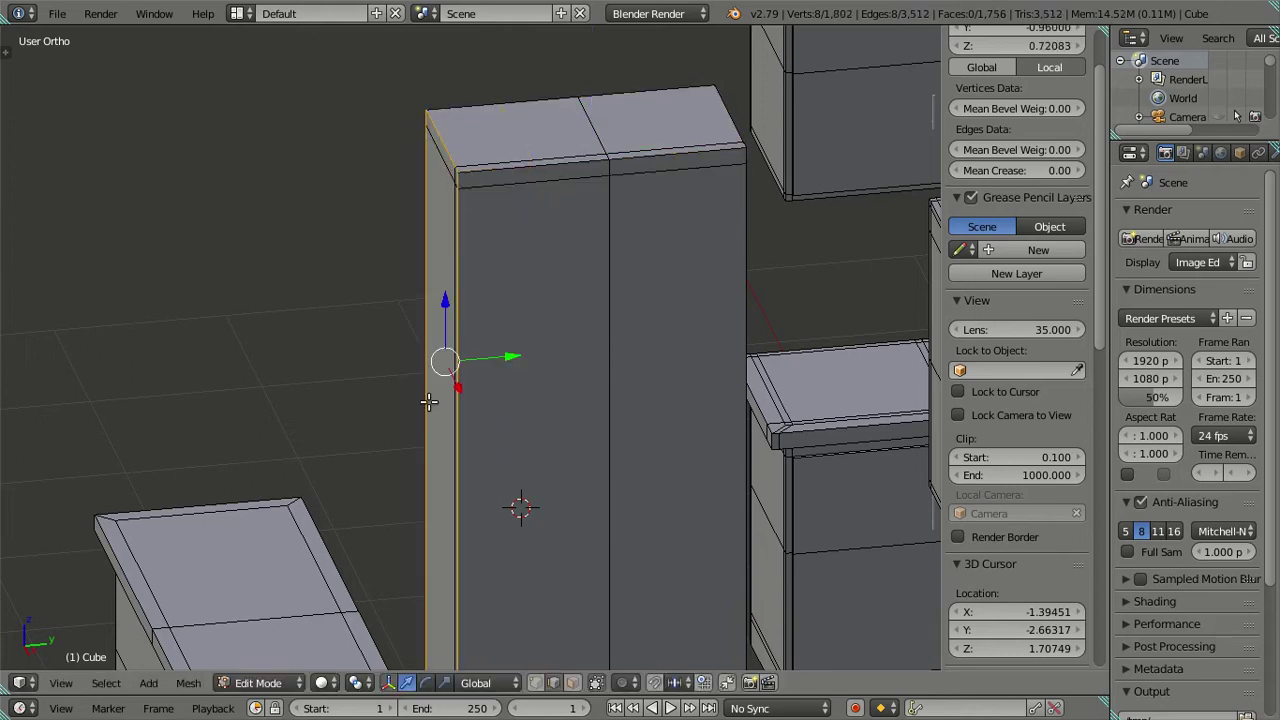
pyautogui.moveTo(512, 357); pyautogui.dragTo(531, 361)
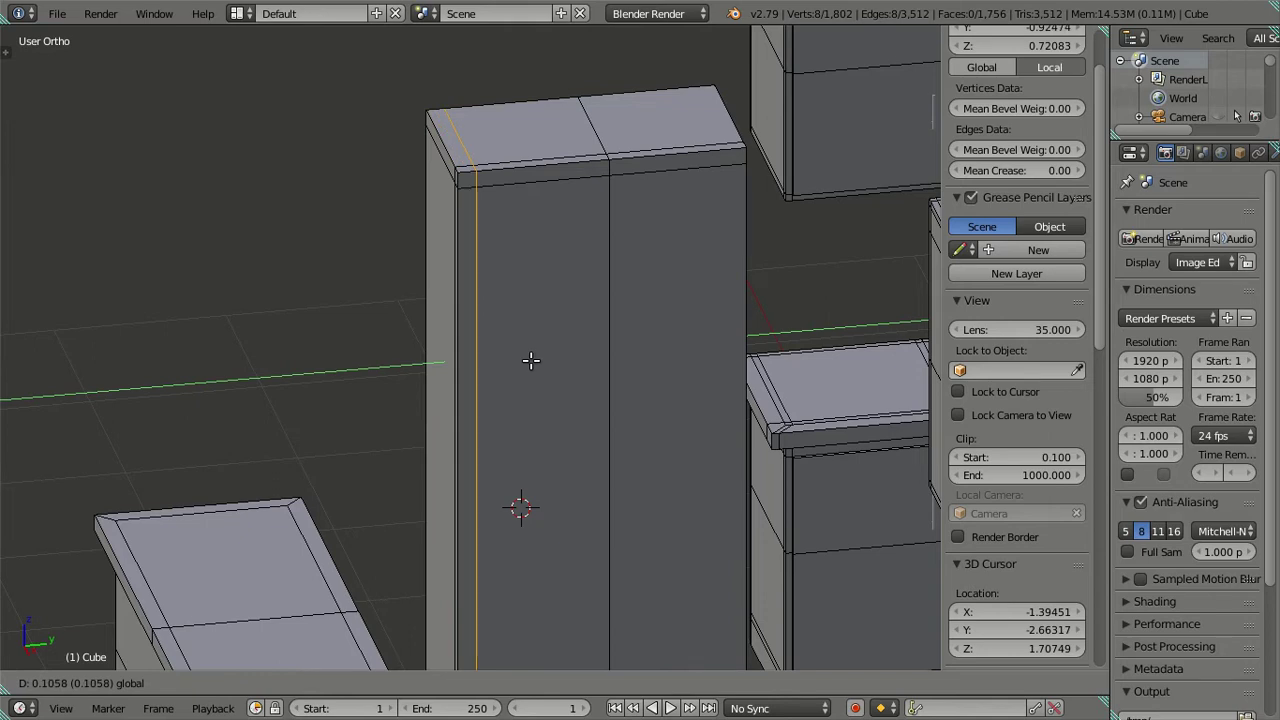
pyautogui.click(584, 322)
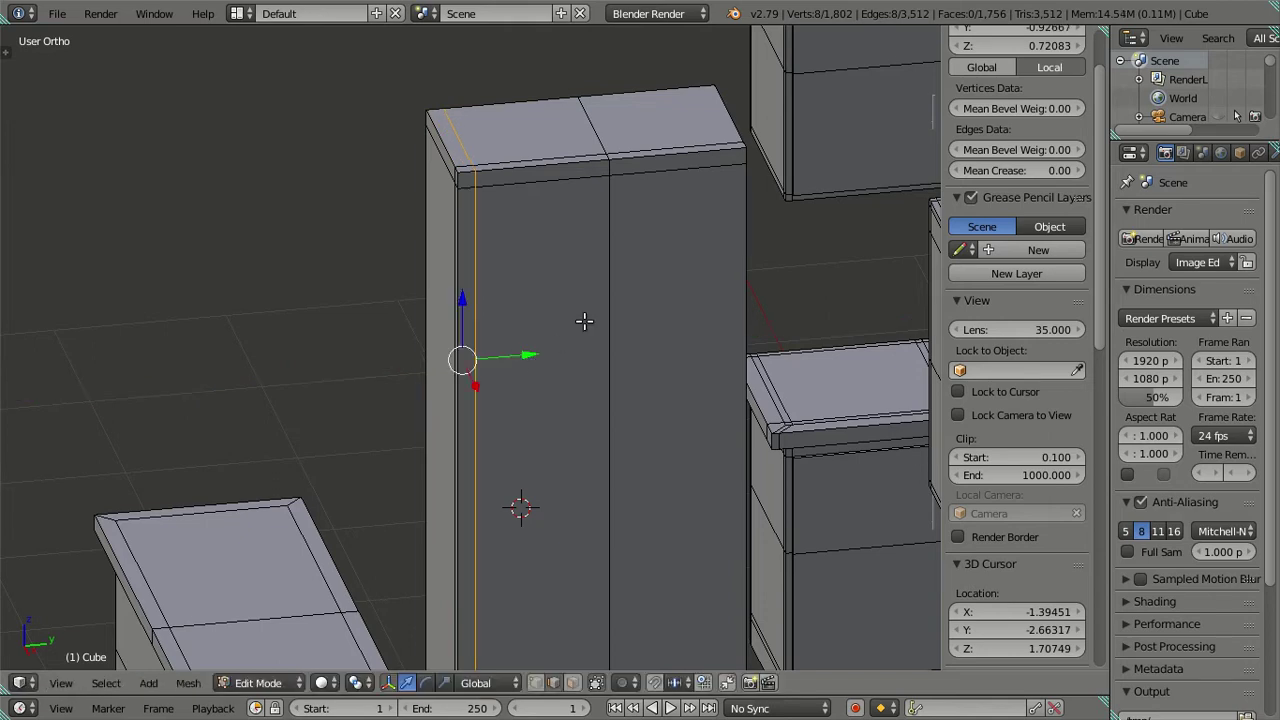
# Add a vertical loop cut at the right edge, leaving it in place after cancelled Y moves.
pyautogui.hotkey('ctrl', 'r')
pyautogui.click(704, 157)
pyautogui.click(870, 205)
pyautogui.press('g')
pyautogui.press('y')
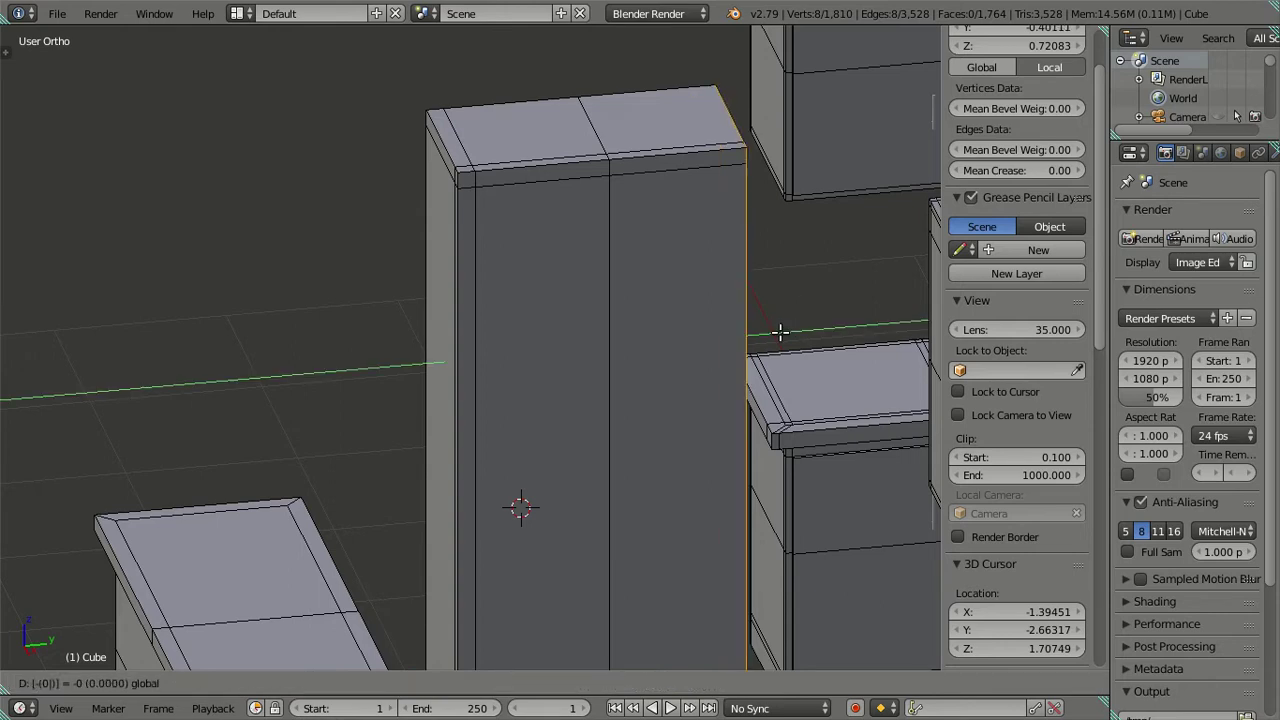
pyautogui.rightClick(780, 332)
pyautogui.press('g')
pyautogui.press('y')
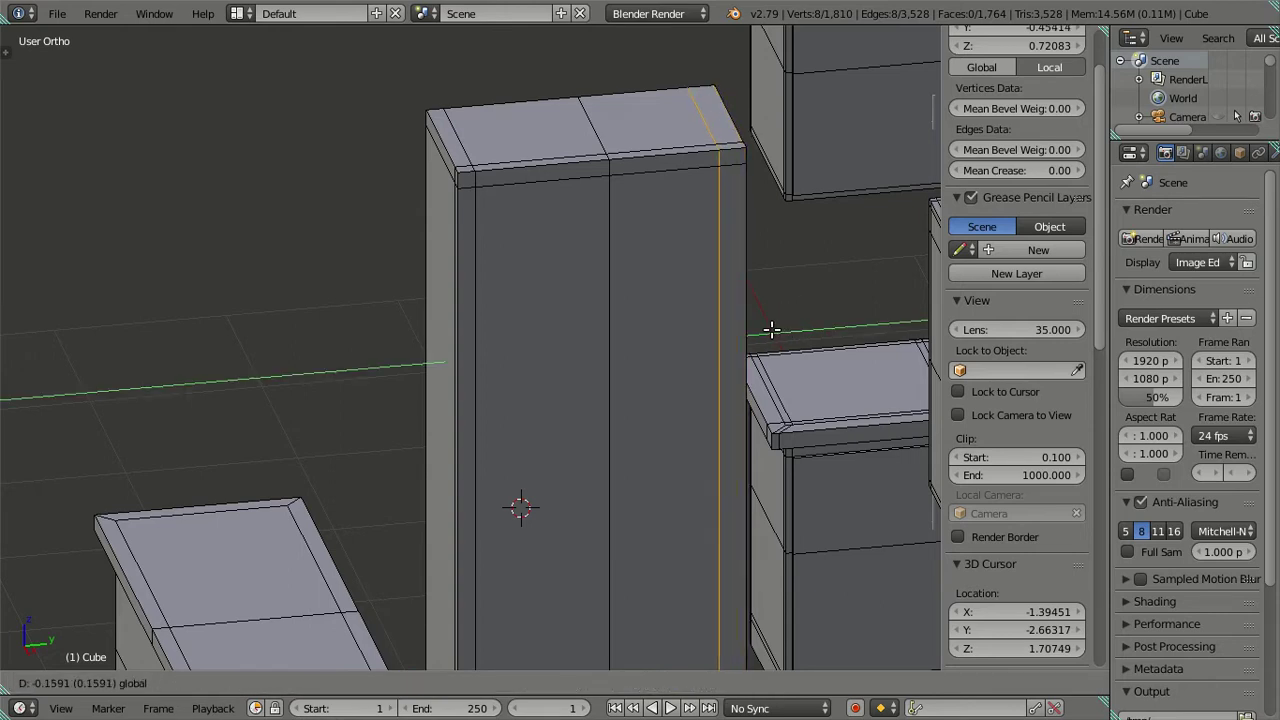
pyautogui.rightClick(771, 330)
# Add a loop cut near the base and raise it 0.1 along Z.
pyautogui.scroll(-3, 735, 302)
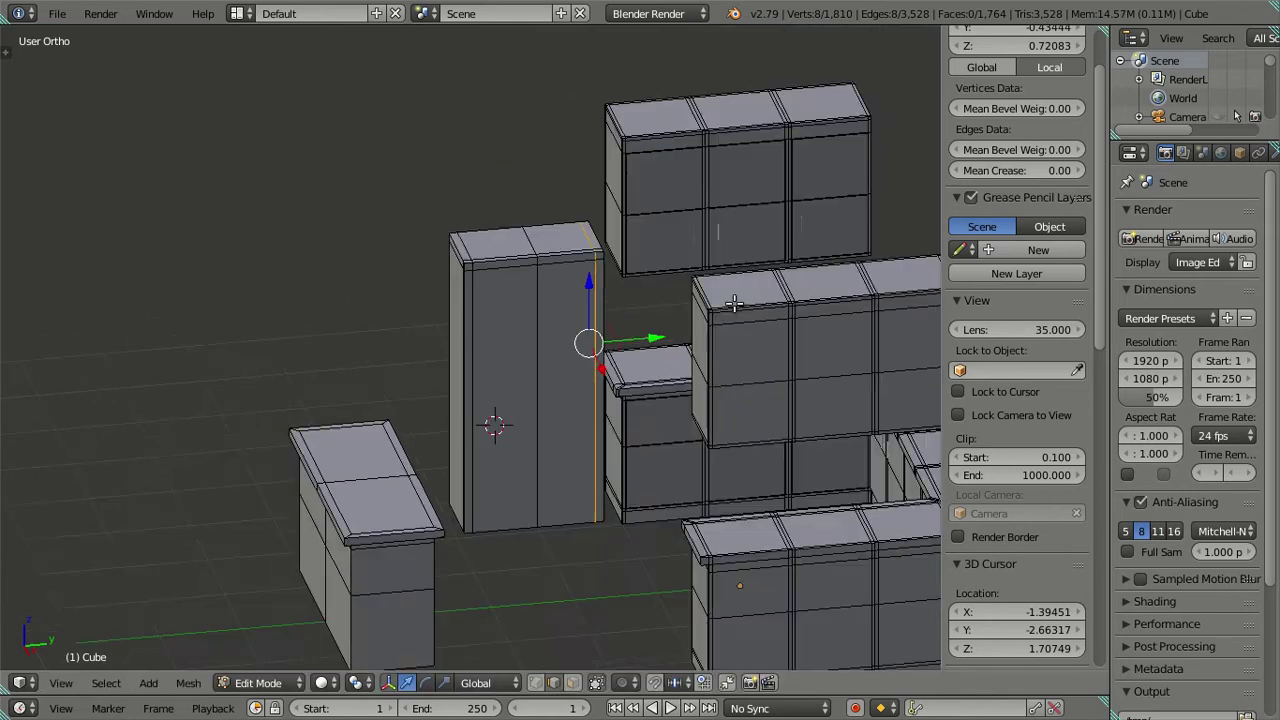
pyautogui.keyDown('shift'); pyautogui.moveTo(735, 302); pyautogui.dragTo(720, 180, button='middle'); pyautogui.keyUp('shift')
pyautogui.scroll(3, 521, 332)
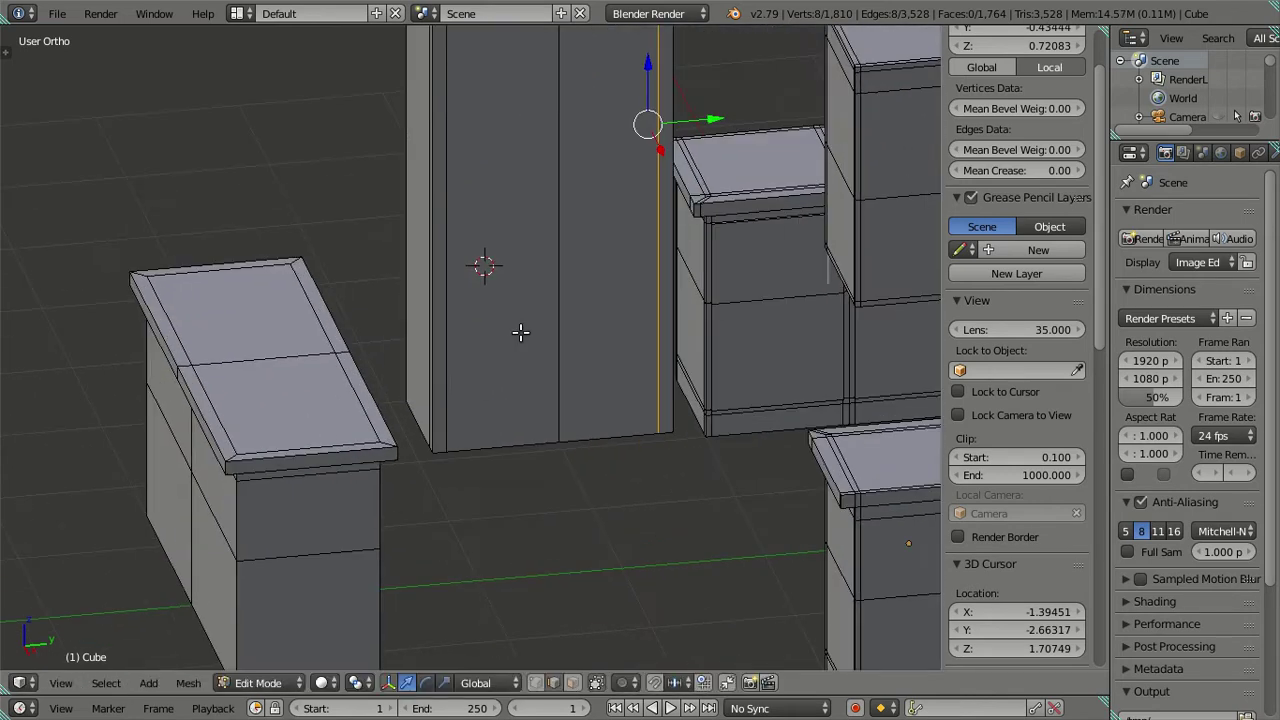
pyautogui.hotkey('ctrl', 'r')
pyautogui.click(480, 266)
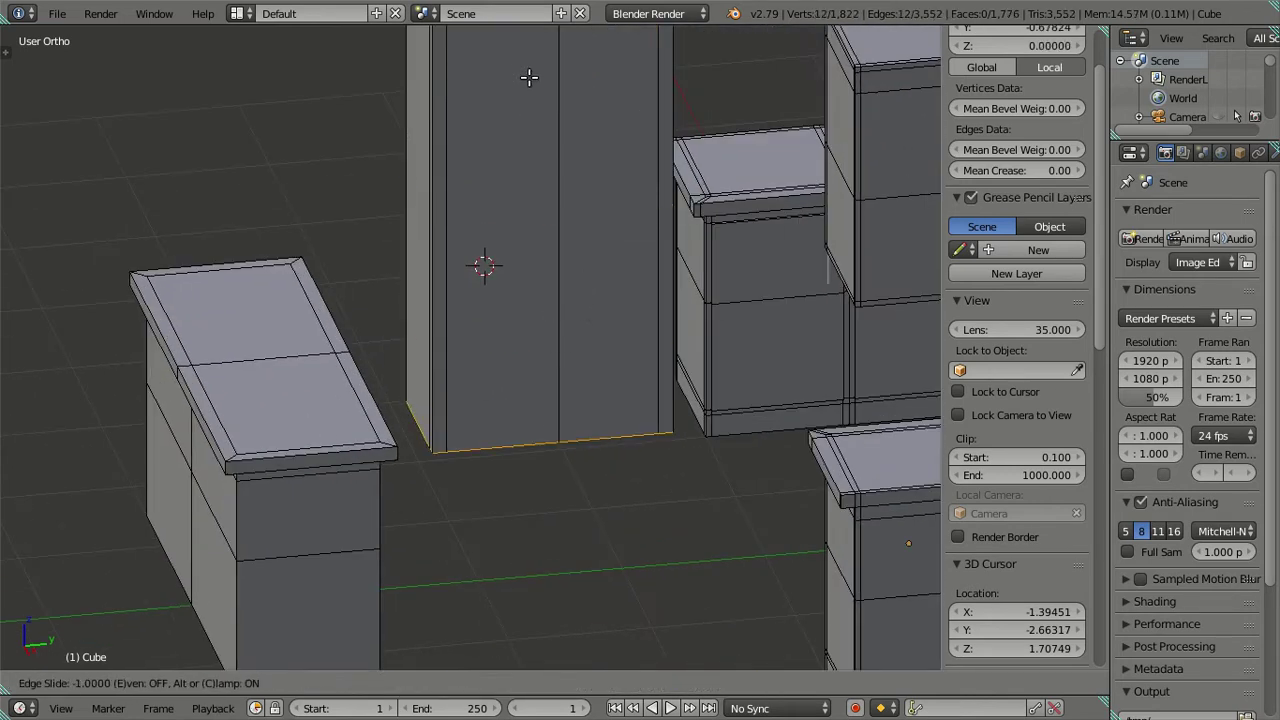
pyautogui.click(500, 258)
pyautogui.moveTo(542, 360); pyautogui.dragTo(545, 328)
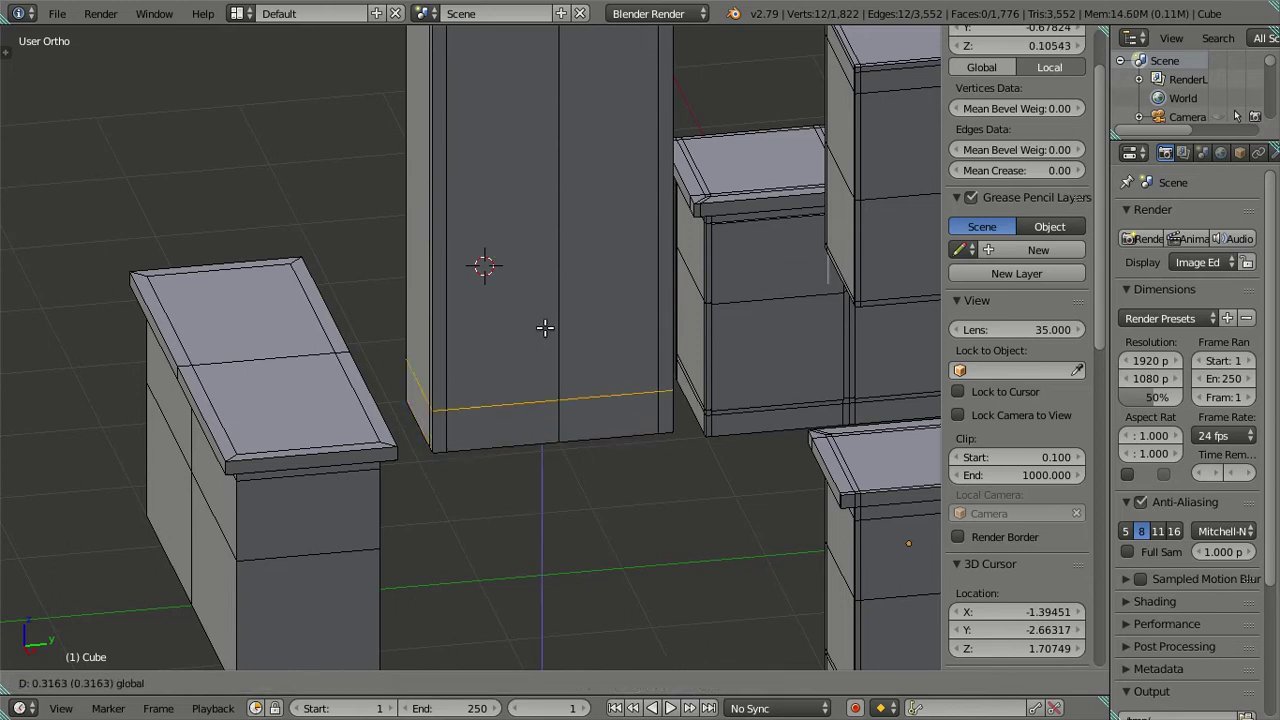
pyautogui.write('.1')
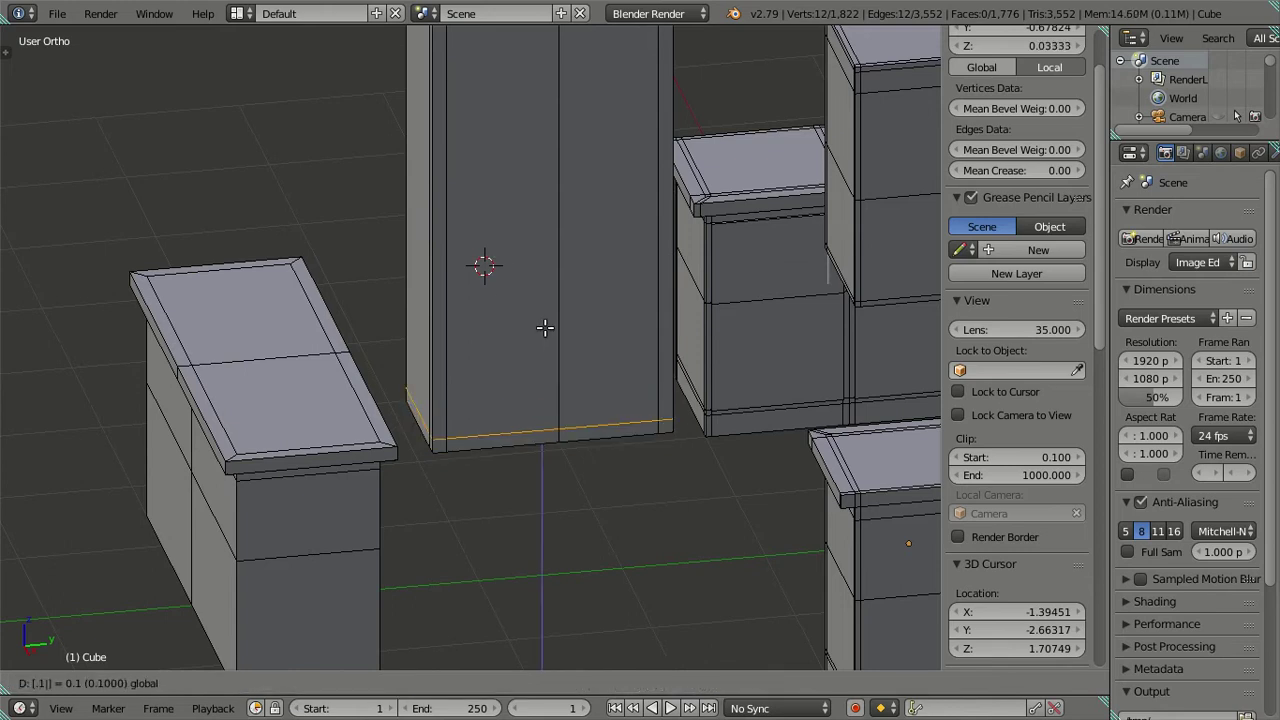
pyautogui.press('Return')
pyautogui.press('a')
# Add another vertical loop at the cabinet's left side edge and shift it along X.
pyautogui.scroll(-5, 545, 328)
pyautogui.moveTo(545, 328)
pyautogui.mouseDown(button='middle')
pyautogui.moveTo(588, 374)
pyautogui.moveTo(500, 365)
pyautogui.mouseUp(button='middle')
pyautogui.scroll(5, 422, 269)
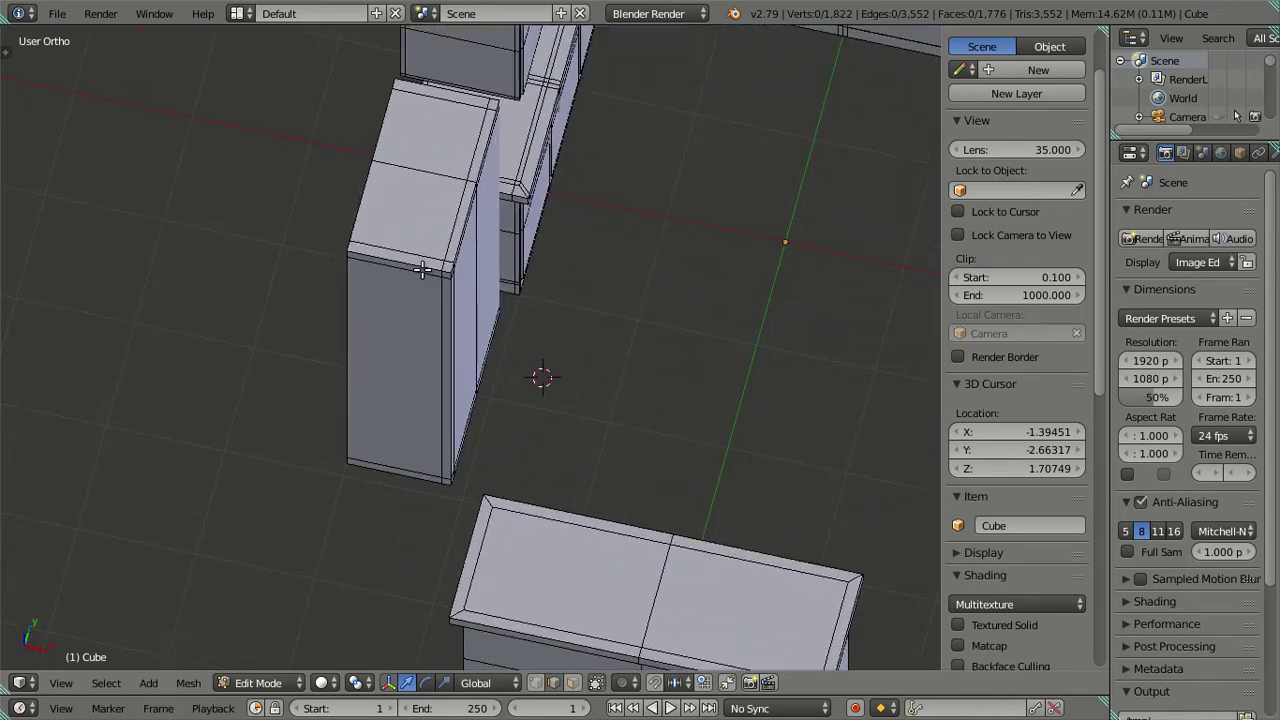
pyautogui.hotkey('ctrl', 'r')
pyautogui.click(422, 269)
pyautogui.click(129, 229)
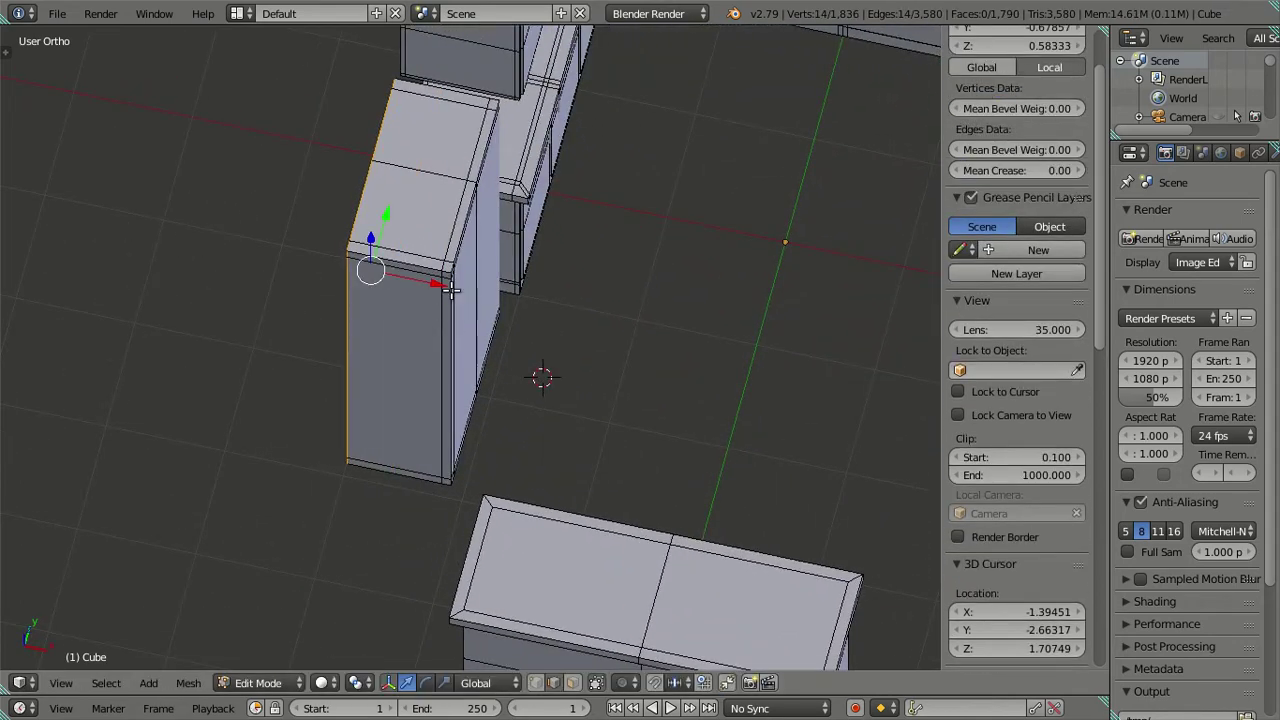
pyautogui.press('g')
pyautogui.press('x')
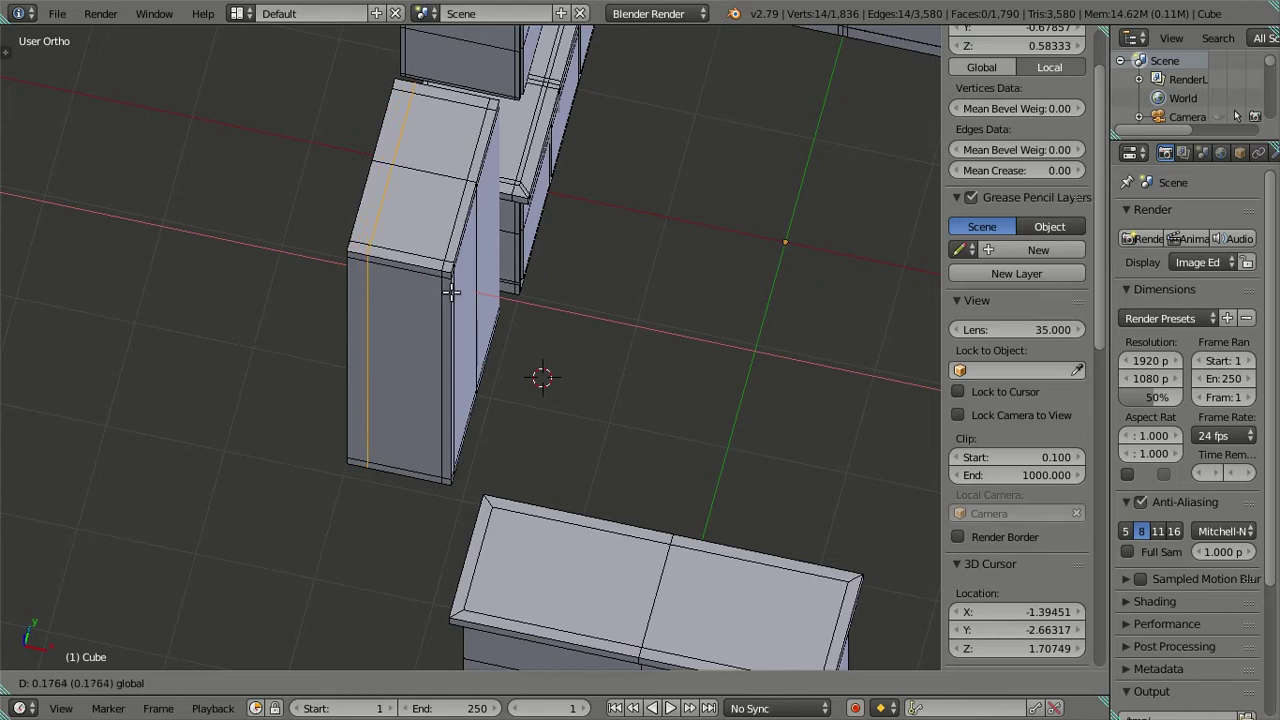
pyautogui.click(451, 291)
pyautogui.press('a')
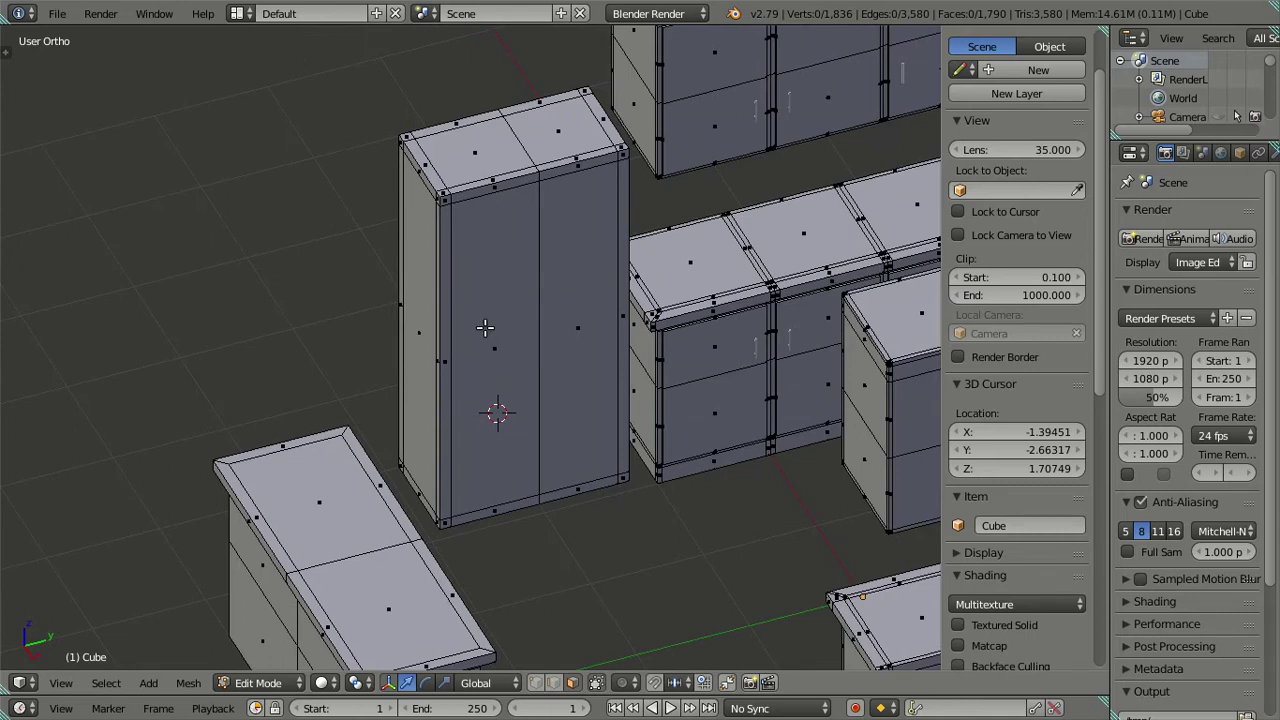
# Switch to edge select, pick a cabinet top edge and check its Median X value.
pyautogui.rightClick(485, 327)
pyautogui.moveTo(580, 309); pyautogui.dragTo(600, 362, button='middle')
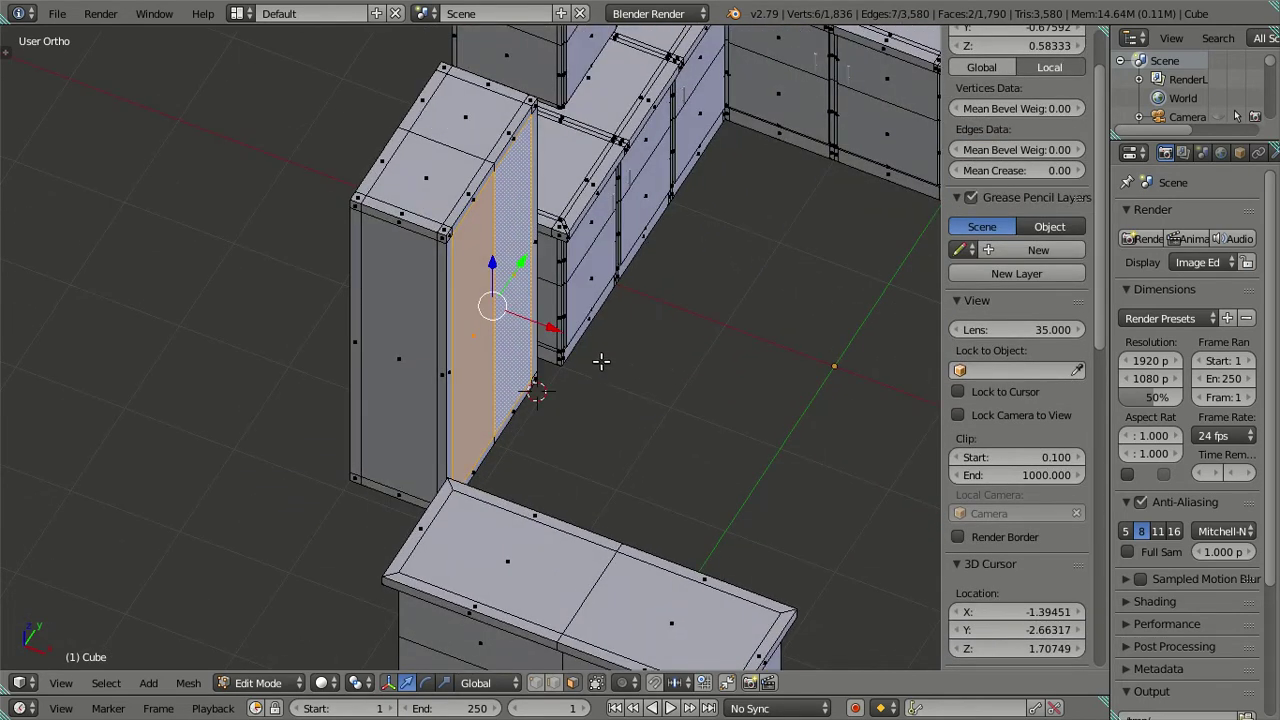
pyautogui.hotkey('ctrl', 'Tab')
pyautogui.click(397, 352)
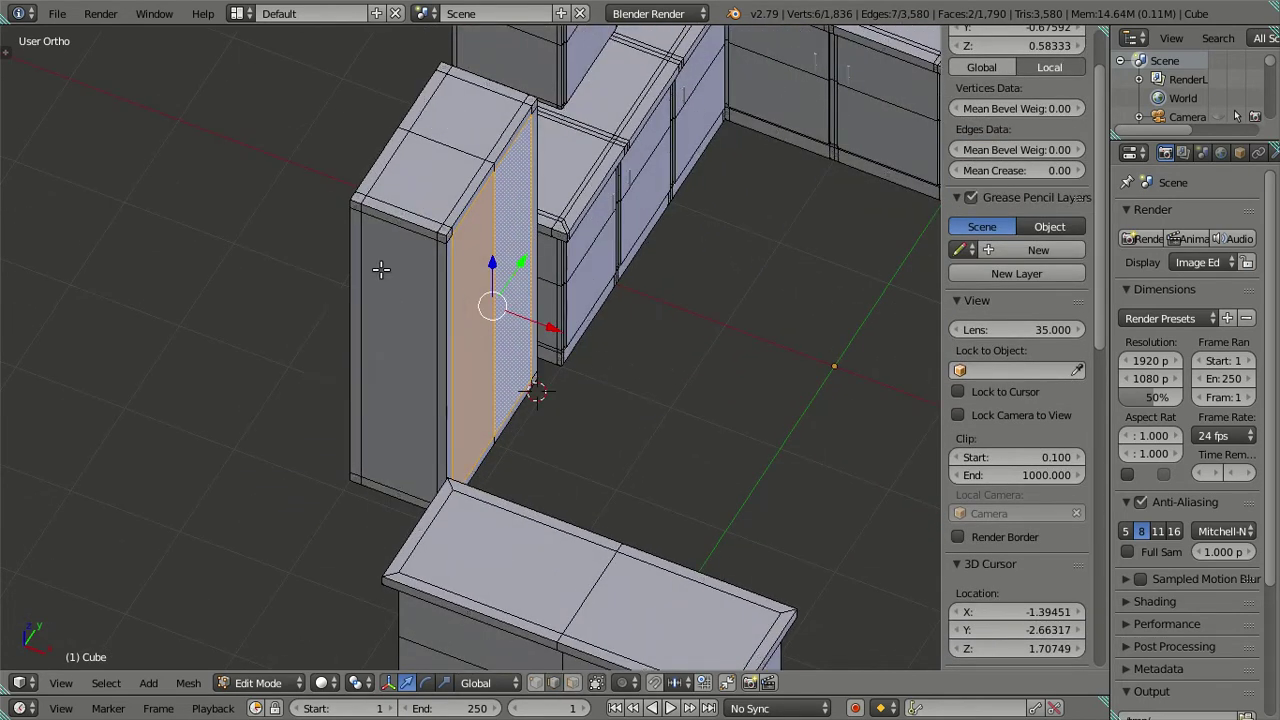
pyautogui.rightClick(383, 162)
pyautogui.scroll(3, 1032, 69)
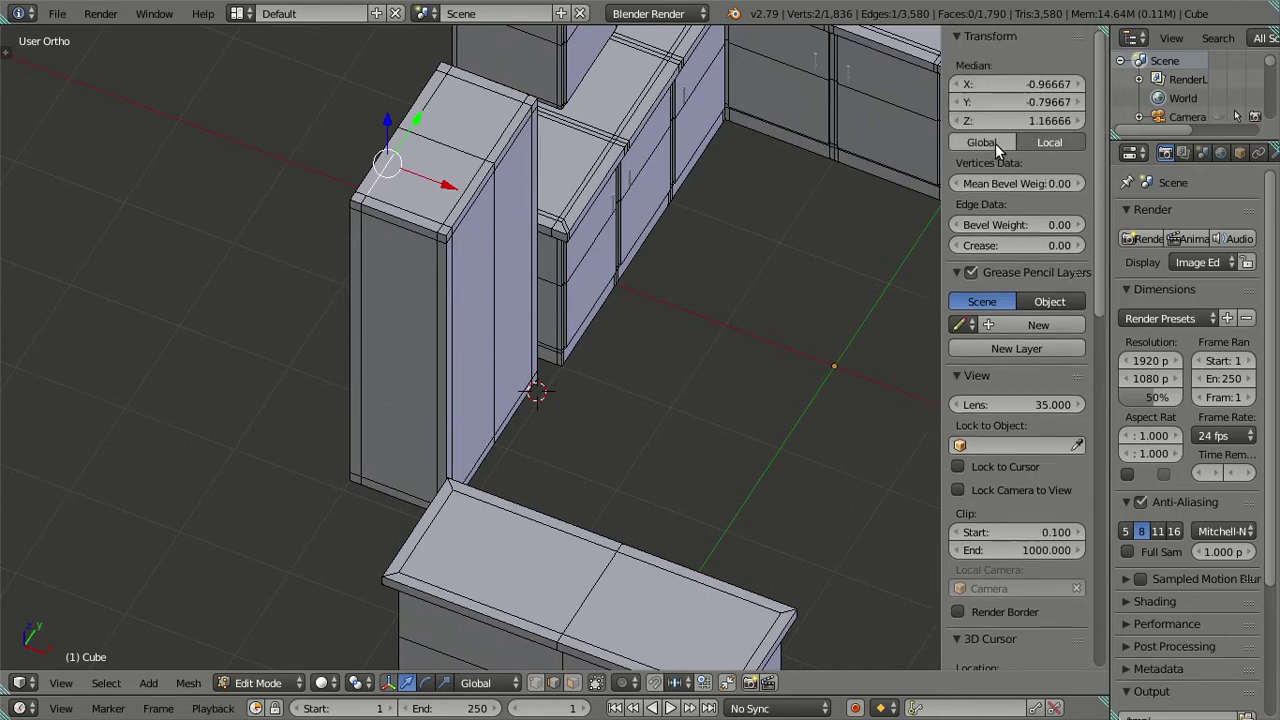
pyautogui.click(1012, 85)
pyautogui.press('Return')
# Undo, toggle out of and back into Edit Mode, and reset the selection.
pyautogui.hotkey('ctrl', 'z')
pyautogui.press('Tab')
pyautogui.press('Tab')
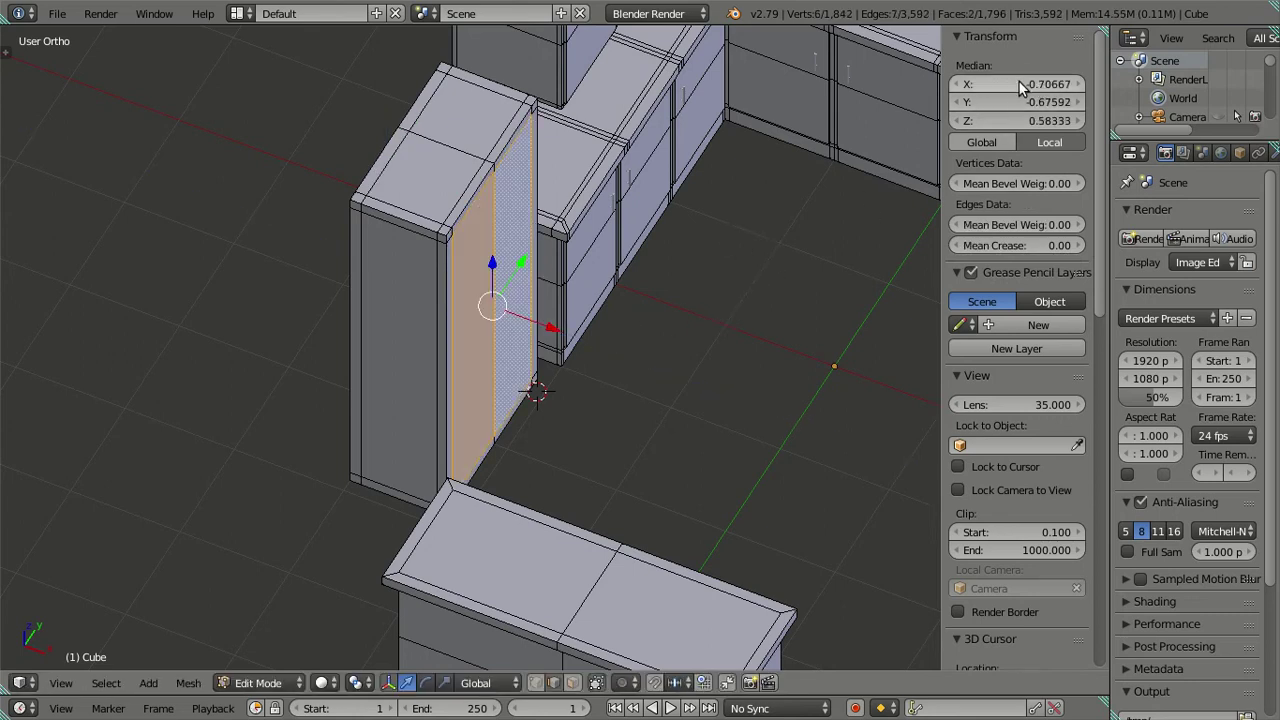
pyautogui.press('a')
pyautogui.moveTo(697, 397)
pyautogui.mouseDown(button='middle')
pyautogui.moveTo(642, 405)
pyautogui.moveTo(628, 245)
pyautogui.moveTo(543, 371)
pyautogui.moveTo(486, 386)
pyautogui.moveTo(491, 400)
pyautogui.moveTo(458, 305)
pyautogui.moveTo(520, 400)
pyautogui.mouseUp(button='middle')
pyautogui.press('a')
pyautogui.press('a')
# Select the edge loops near the door's top and bottom and nudge them slightly along X.
pyautogui.scroll(2, 528, 340)
pyautogui.scroll(1, 505, 286)
pyautogui.moveTo(505, 286)
pyautogui.mouseDown(button='middle')
pyautogui.moveTo(543, 306)
pyautogui.moveTo(594, 289)
pyautogui.mouseUp(button='middle')
pyautogui.keyDown('shift'); pyautogui.scroll(-2, 540, 333); pyautogui.keyUp('shift')
pyautogui.keyDown('shift'); pyautogui.scroll(-1, 534, 337); pyautogui.keyUp('shift')
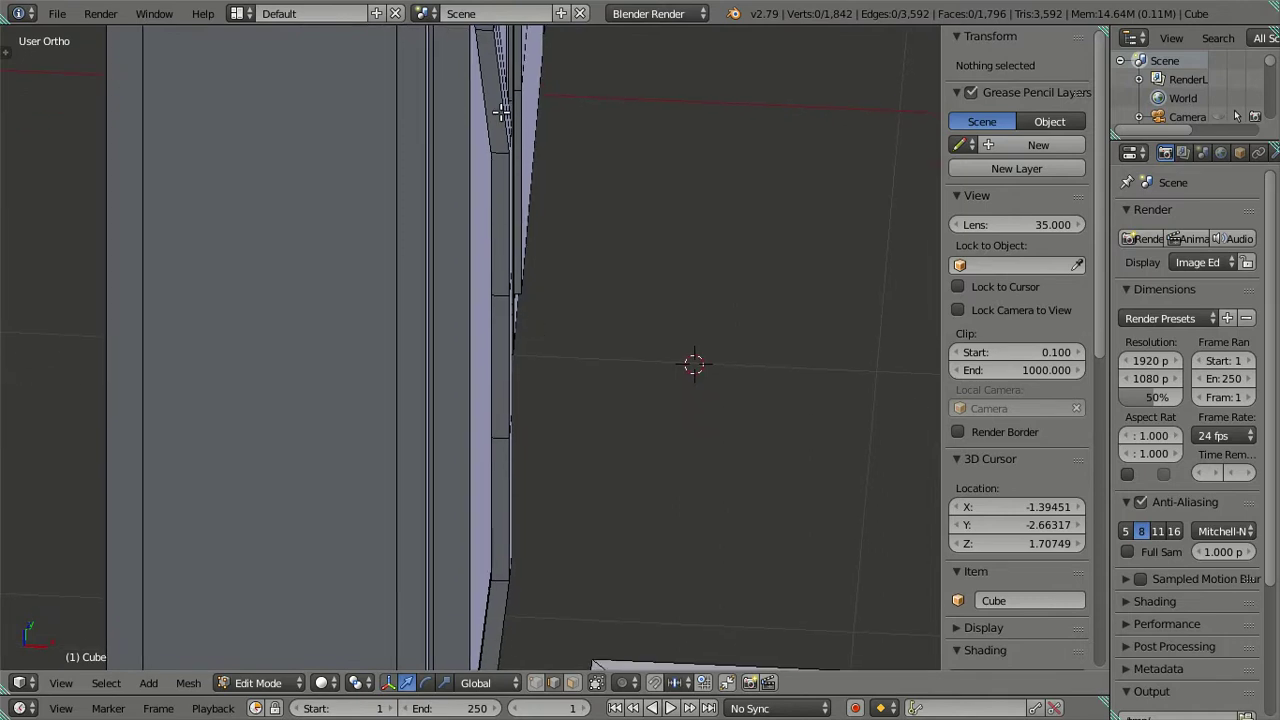
pyautogui.keyDown('alt'); pyautogui.rightClick(500, 142); pyautogui.keyUp('alt')
pyautogui.keyDown('alt'); pyautogui.keyDown('shift'); pyautogui.rightClick(502, 570); pyautogui.keyUp('shift'); pyautogui.keyUp('alt')
pyautogui.moveTo(568, 354); pyautogui.dragTo(565, 350)
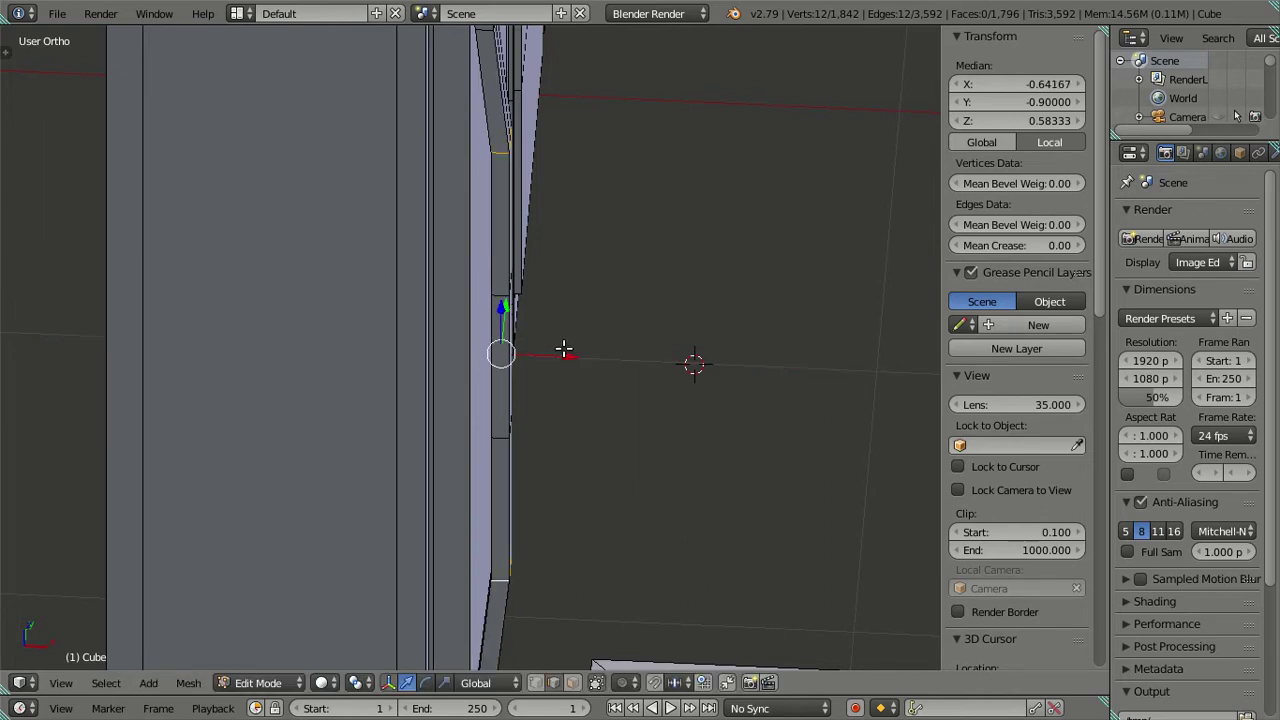
pyautogui.scroll(-2, 563, 354)
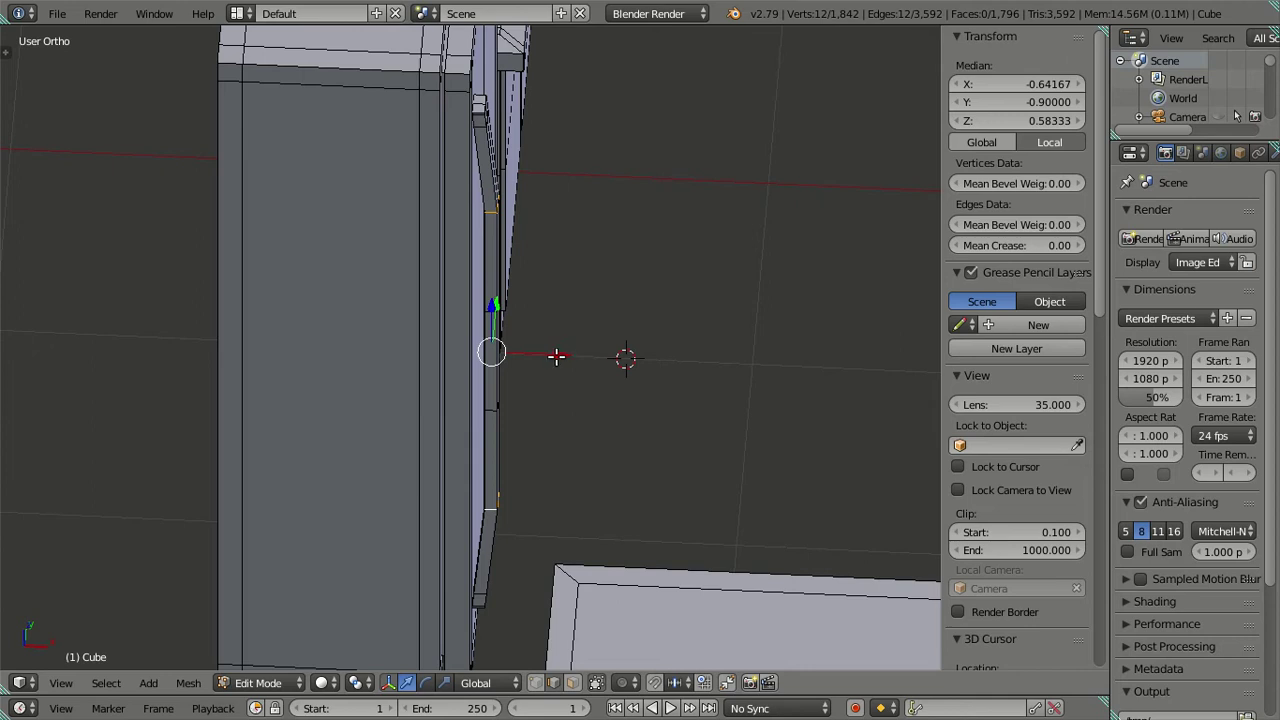
pyautogui.moveTo(557, 356); pyautogui.dragTo(557, 352)
# Look over the fridge top and its connected door mesh, then return to Object Mode.
pyautogui.press('Tab')
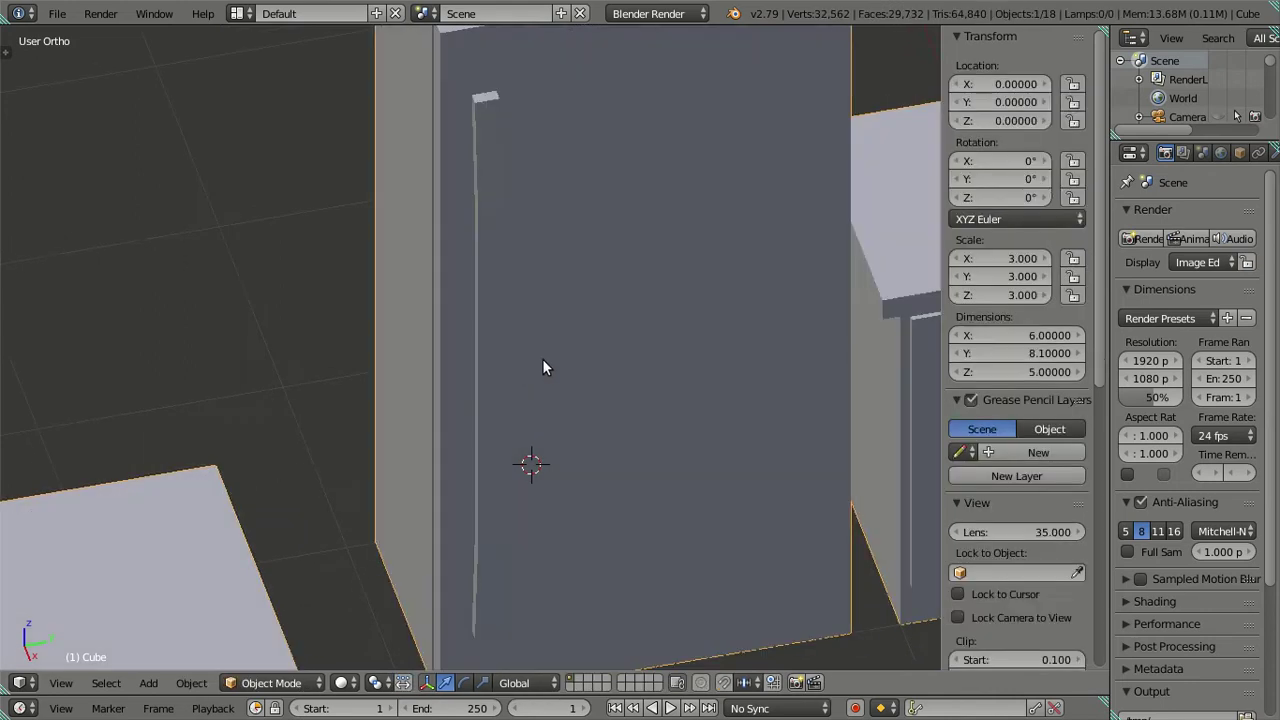
pyautogui.scroll(-5, 542, 368)
pyautogui.moveTo(631, 371)
pyautogui.mouseDown(button='middle')
pyautogui.moveTo(606, 286)
pyautogui.moveTo(550, 427)
pyautogui.moveTo(557, 443)
pyautogui.mouseUp(button='middle')
pyautogui.press('Tab')
pyautogui.scroll(3, 471, 289)
pyautogui.scroll(2, 490, 291)
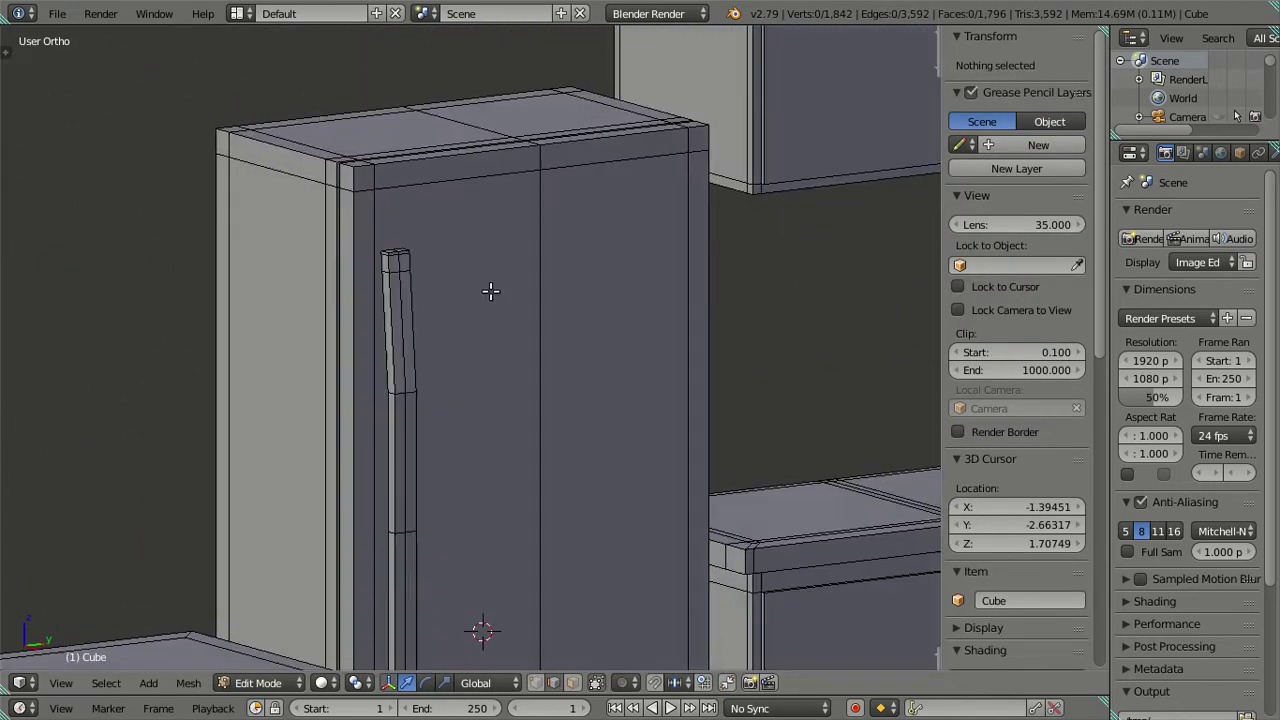
pyautogui.moveTo(490, 291); pyautogui.dragTo(503, 306, button='middle')
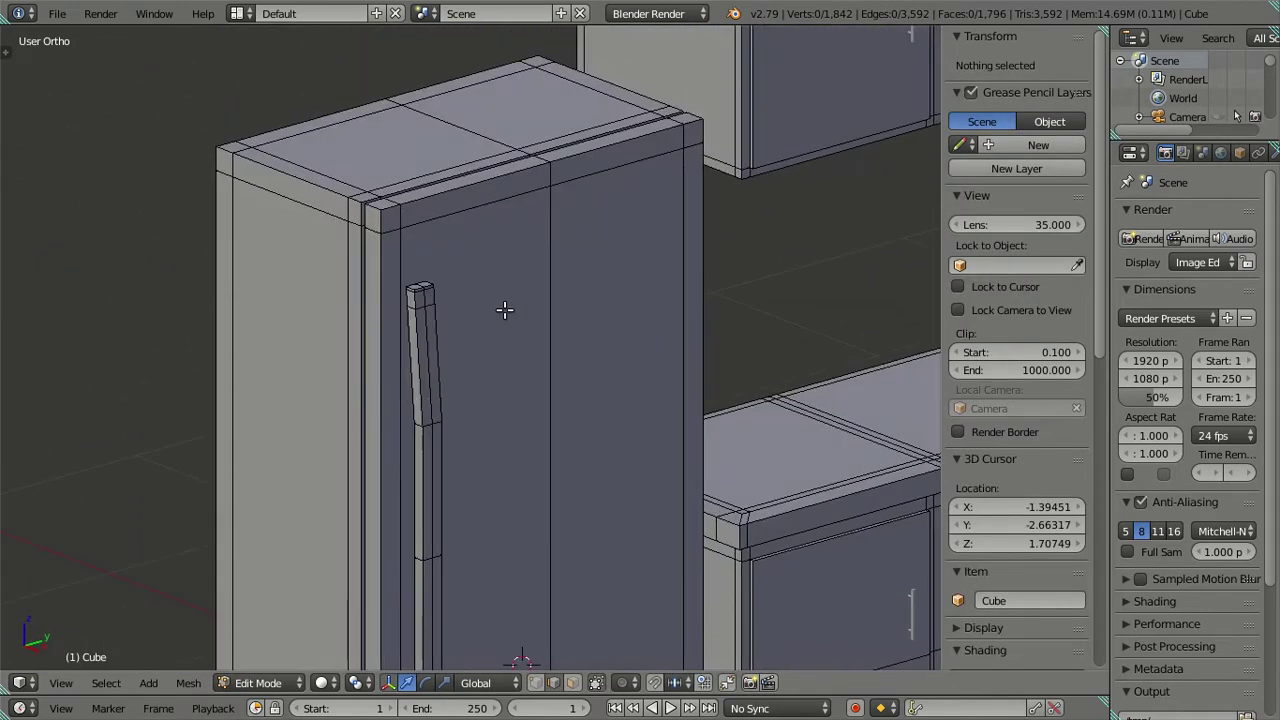
pyautogui.rightClick(521, 193)
pyautogui.hotkey('ctrl', 'l')
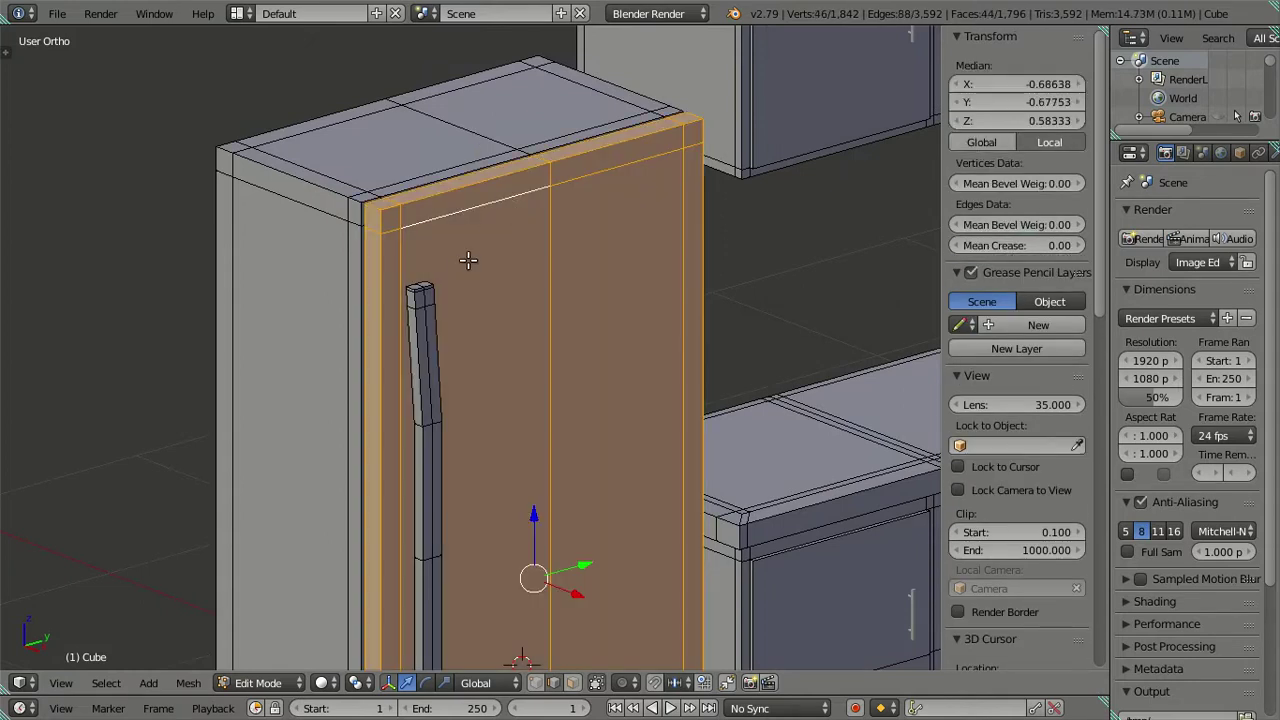
pyautogui.press('a')
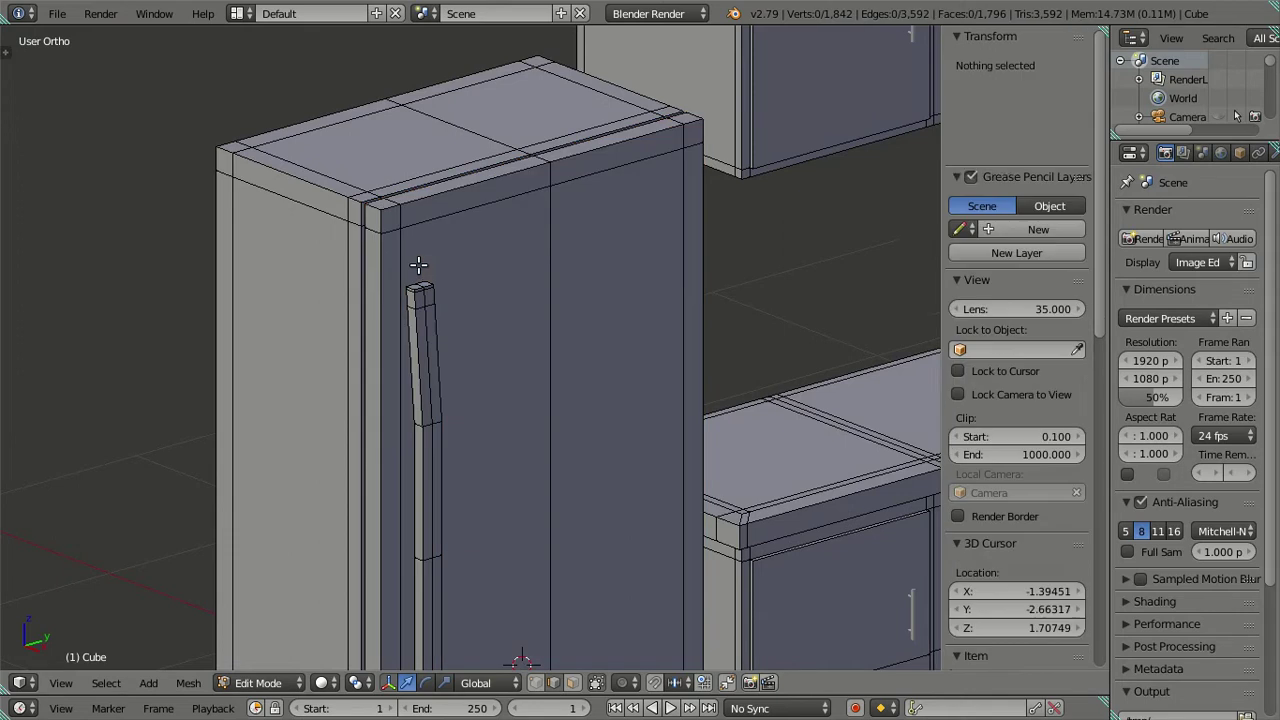
pyautogui.press('Tab')
pyautogui.moveTo(527, 147); pyautogui.dragTo(525, 199, button='middle')
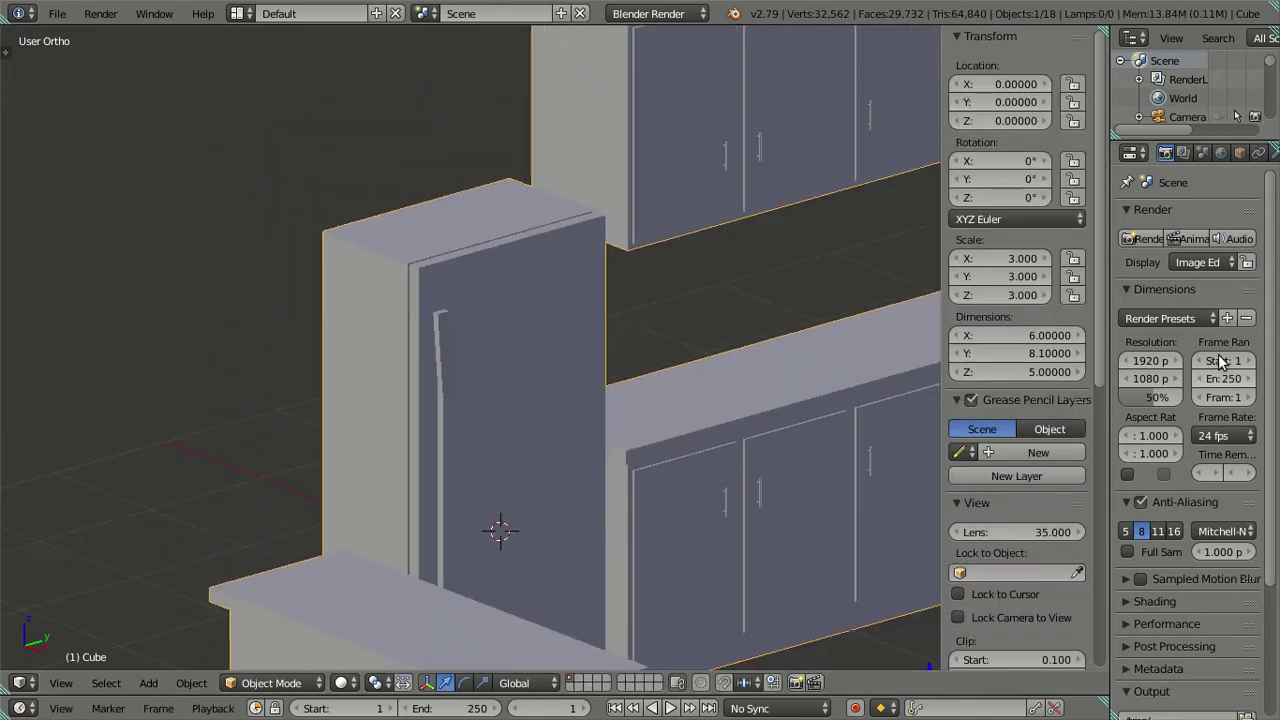
pyautogui.scroll(-2, 1225, 152)
# Add a Bevel modifier to the fridge with its profile set to 1.00.
pyautogui.click(1223, 151)
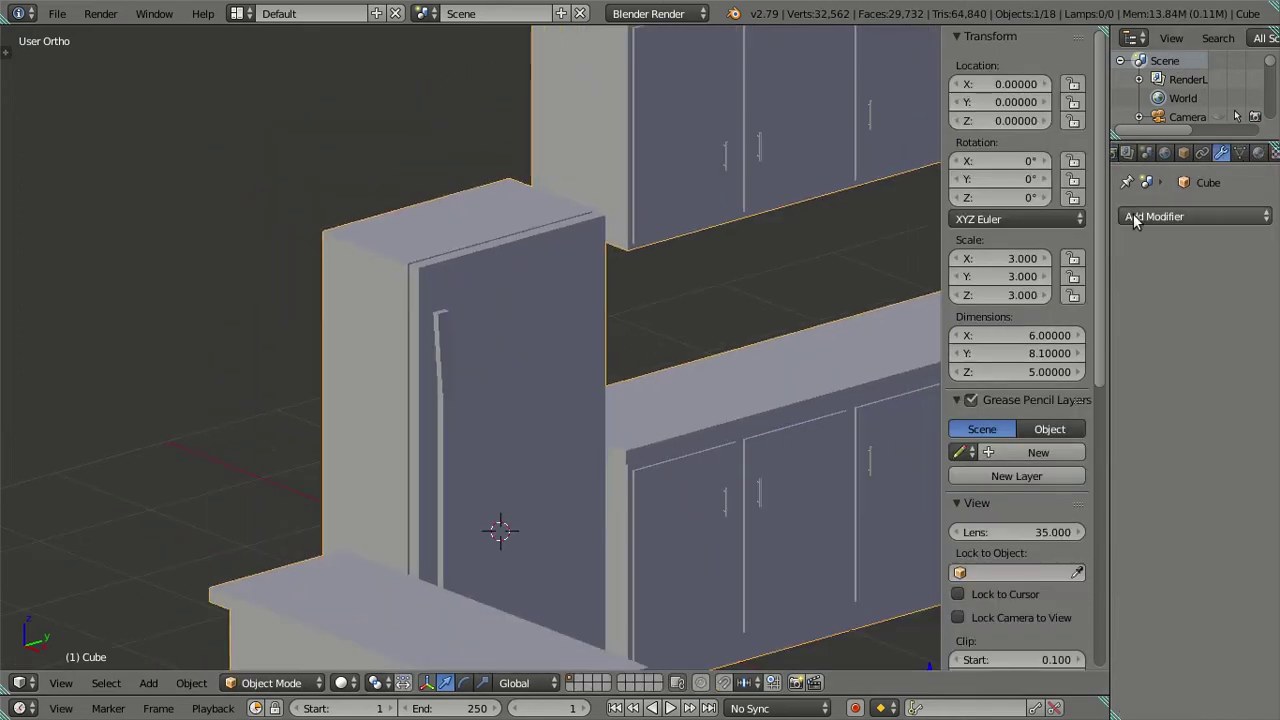
pyautogui.click(1133, 214)
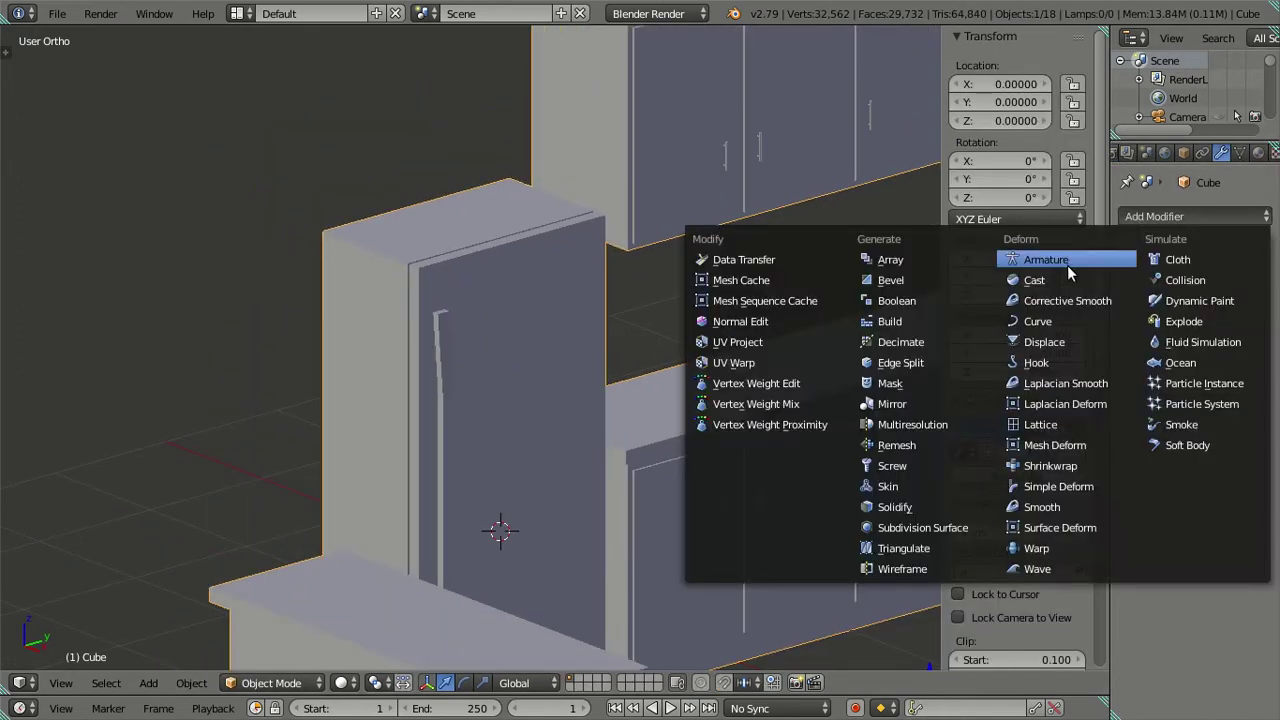
pyautogui.click(911, 277)
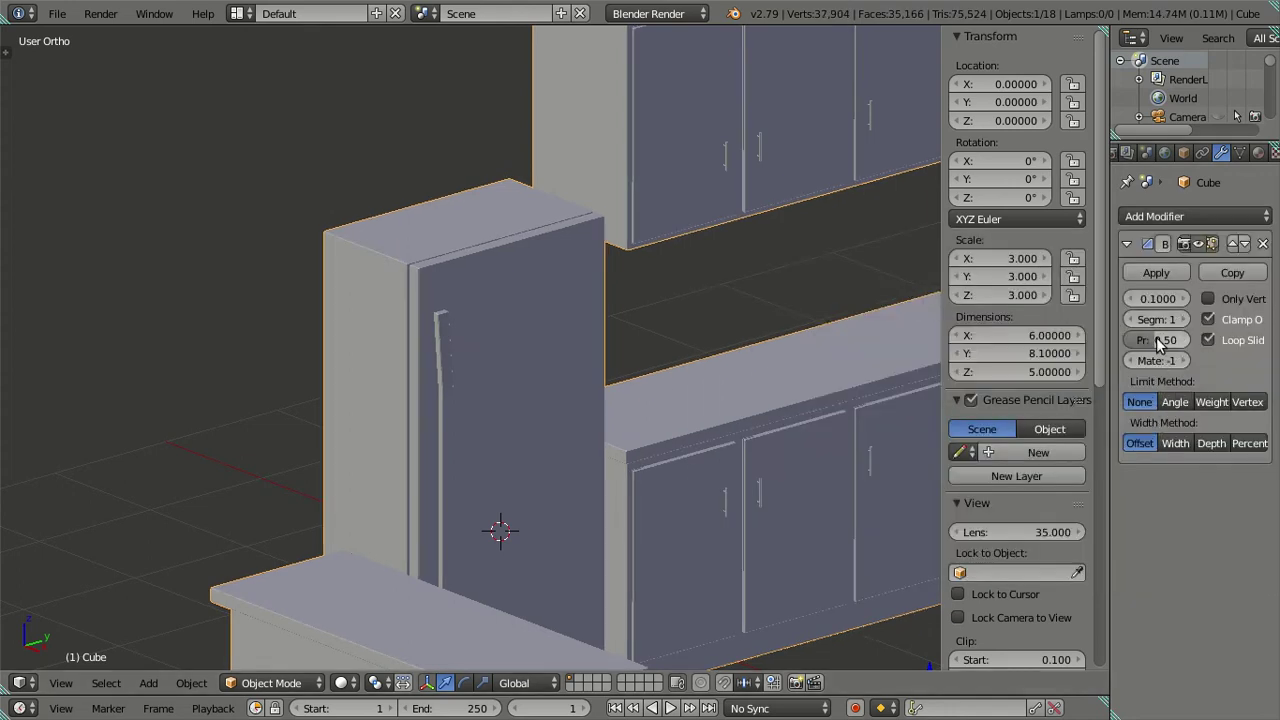
pyautogui.moveTo(1160, 340); pyautogui.dragTo(1190, 340)
pyautogui.scroll(3, 431, 276)
pyautogui.scroll(3, 402, 288)
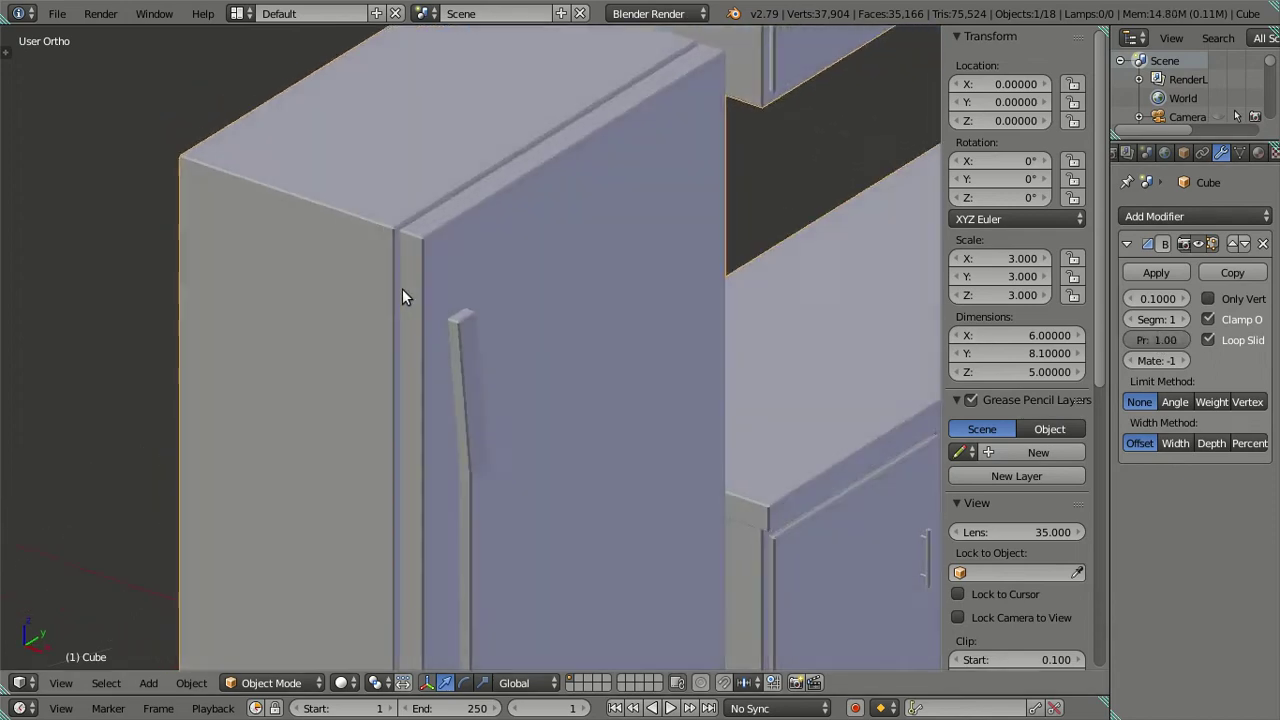
pyautogui.scroll(2, 647, 242)
# Raise the bevel segments to 5 while viewing the fridge's top edge up close.
pyautogui.keyDown('shift'); pyautogui.moveTo(500, 231); pyautogui.dragTo(540, 423, button='middle'); pyautogui.keyUp('shift')
pyautogui.scroll(2, 540, 423)
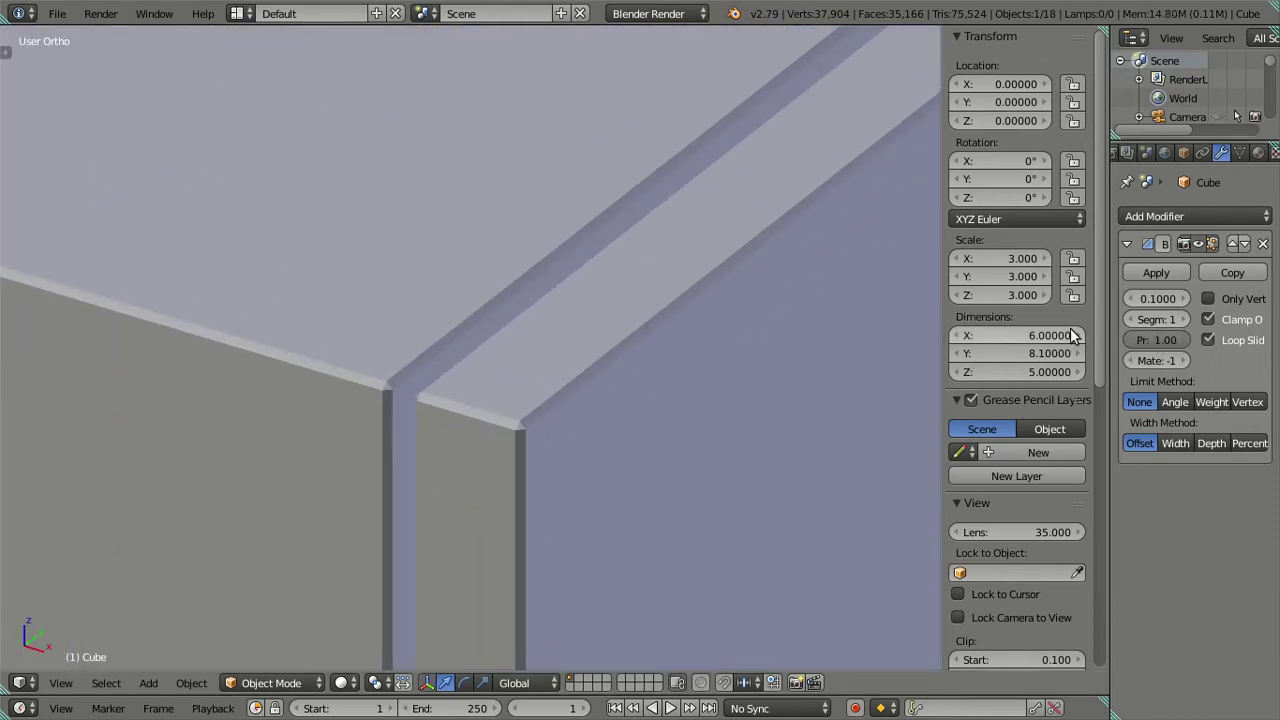
pyautogui.click(1182, 317)
pyautogui.click(1182, 317)
pyautogui.click(1182, 317)
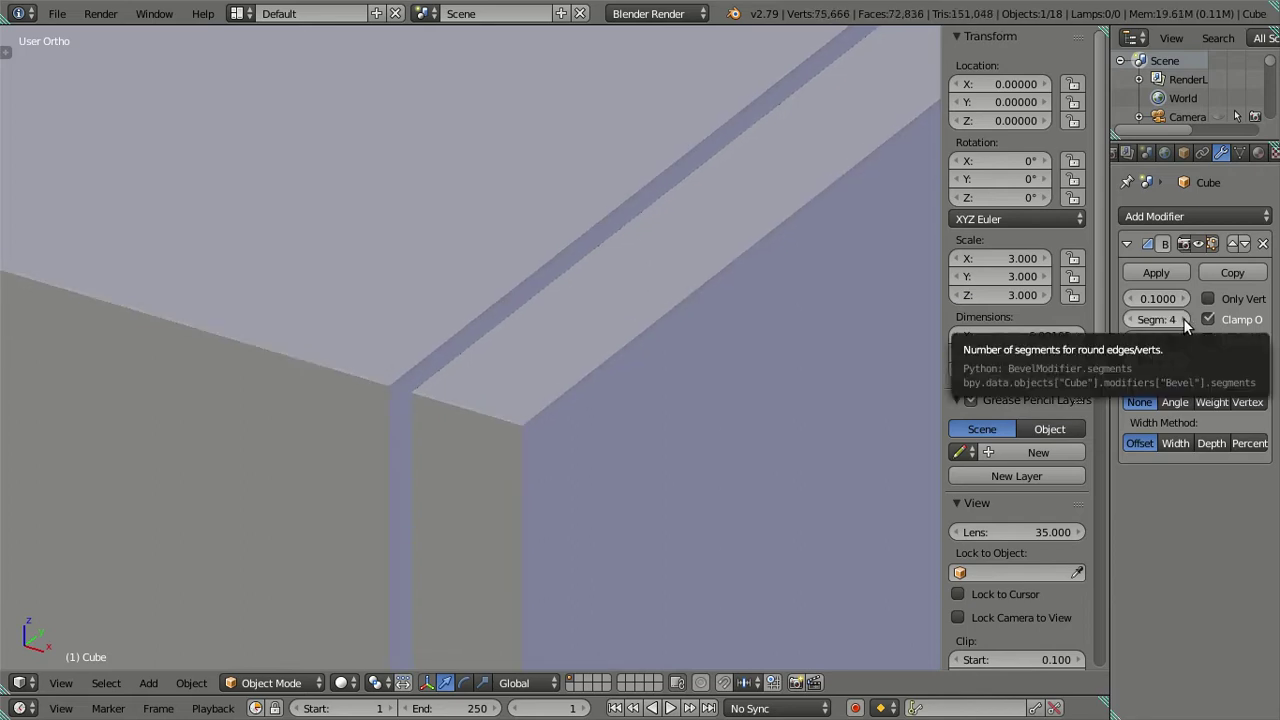
pyautogui.click(1183, 318)
# Orbit around the beveled cabinet to inspect the top groove.
pyautogui.scroll(-3, 396, 360)
pyautogui.moveTo(396, 360)
pyautogui.mouseDown(button='middle')
pyautogui.moveTo(432, 381)
pyautogui.moveTo(468, 378)
pyautogui.mouseUp(button='middle')
pyautogui.scroll(-3, 448, 363)
pyautogui.press('a')
pyautogui.scroll(5, 505, 420)
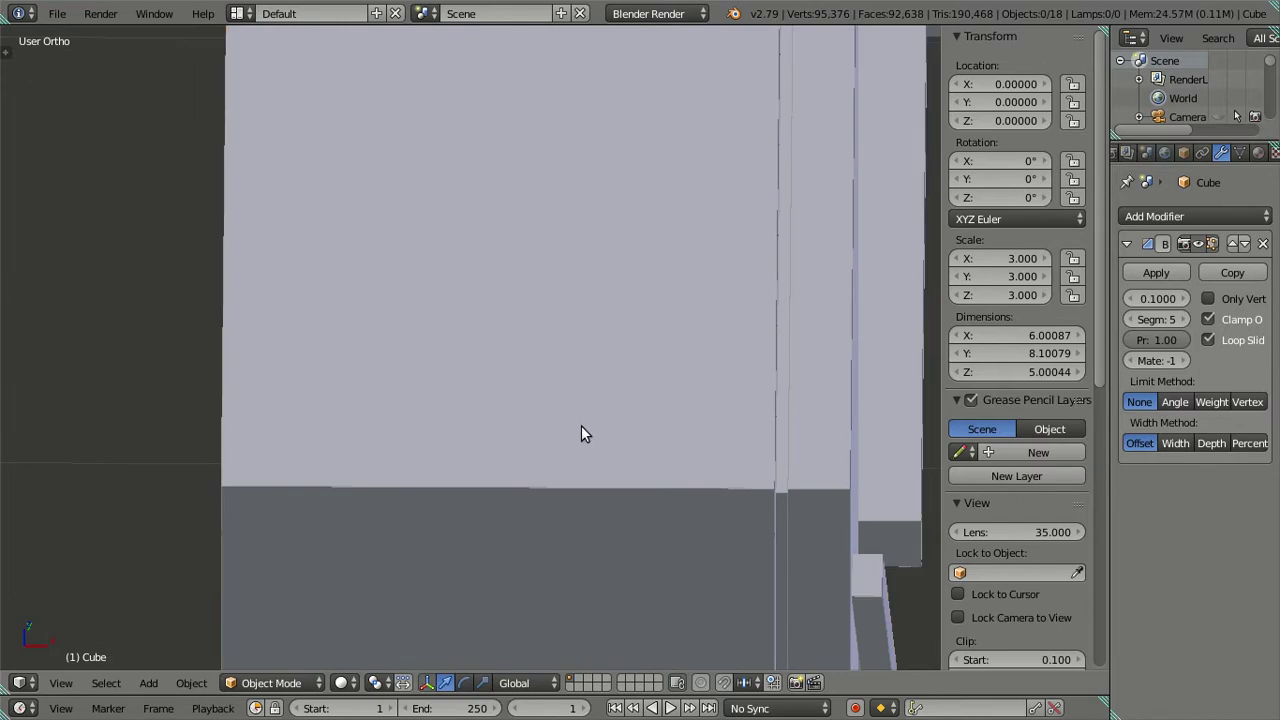
pyautogui.moveTo(581, 425); pyautogui.dragTo(508, 401, button='middle')
pyautogui.scroll(3, 495, 400)
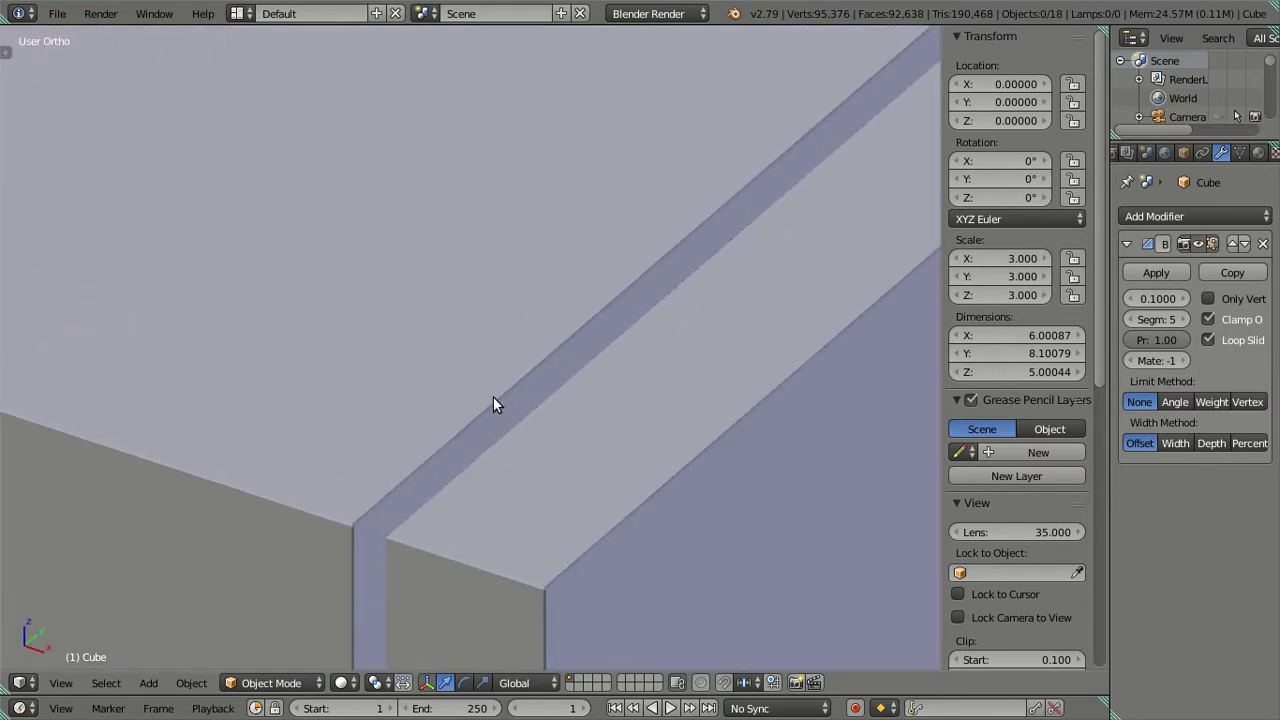
# Try bevel material index 1, then undo it back to 0.
pyautogui.click(1181, 361)
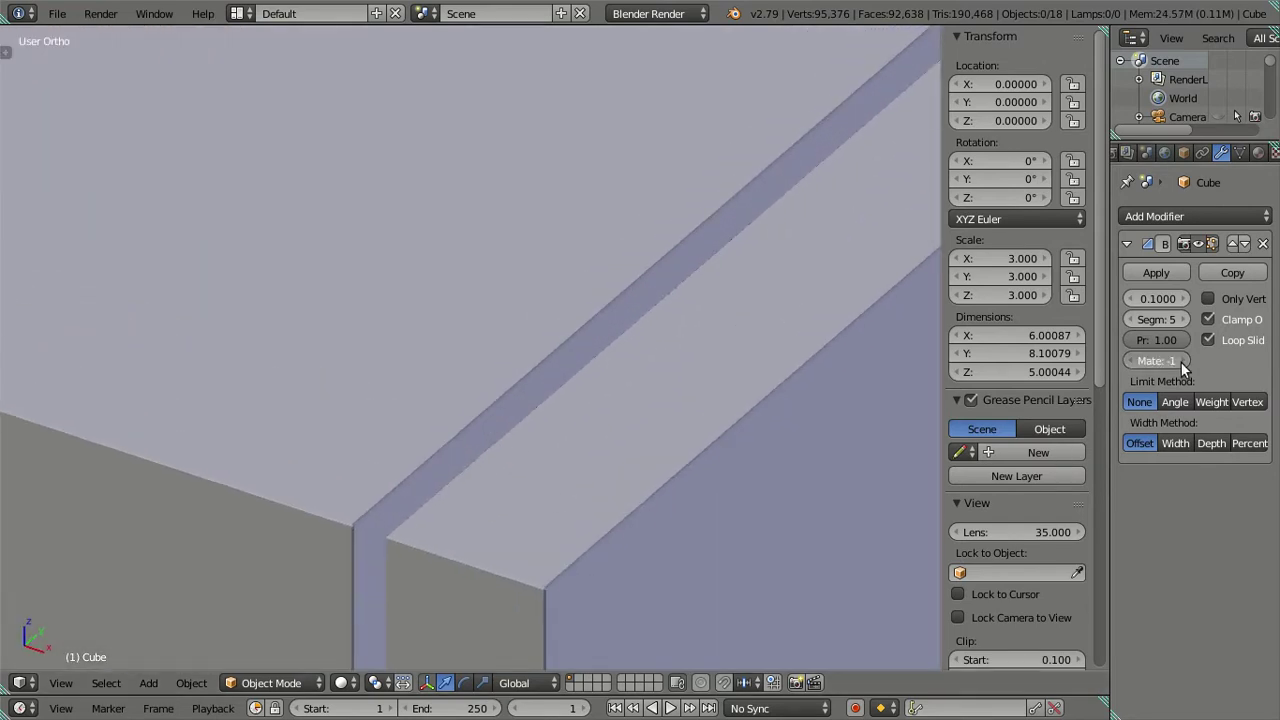
pyautogui.click(1183, 361)
pyautogui.hotkey('ctrl', 'z')
pyautogui.scroll(-2, 593, 344)
pyautogui.scroll(-2, 593, 344)
pyautogui.scroll(-2, 592, 346)
pyautogui.moveTo(592, 346)
pyautogui.mouseDown(button='middle')
pyautogui.moveTo(629, 380)
pyautogui.moveTo(617, 349)
pyautogui.mouseUp(button='middle')
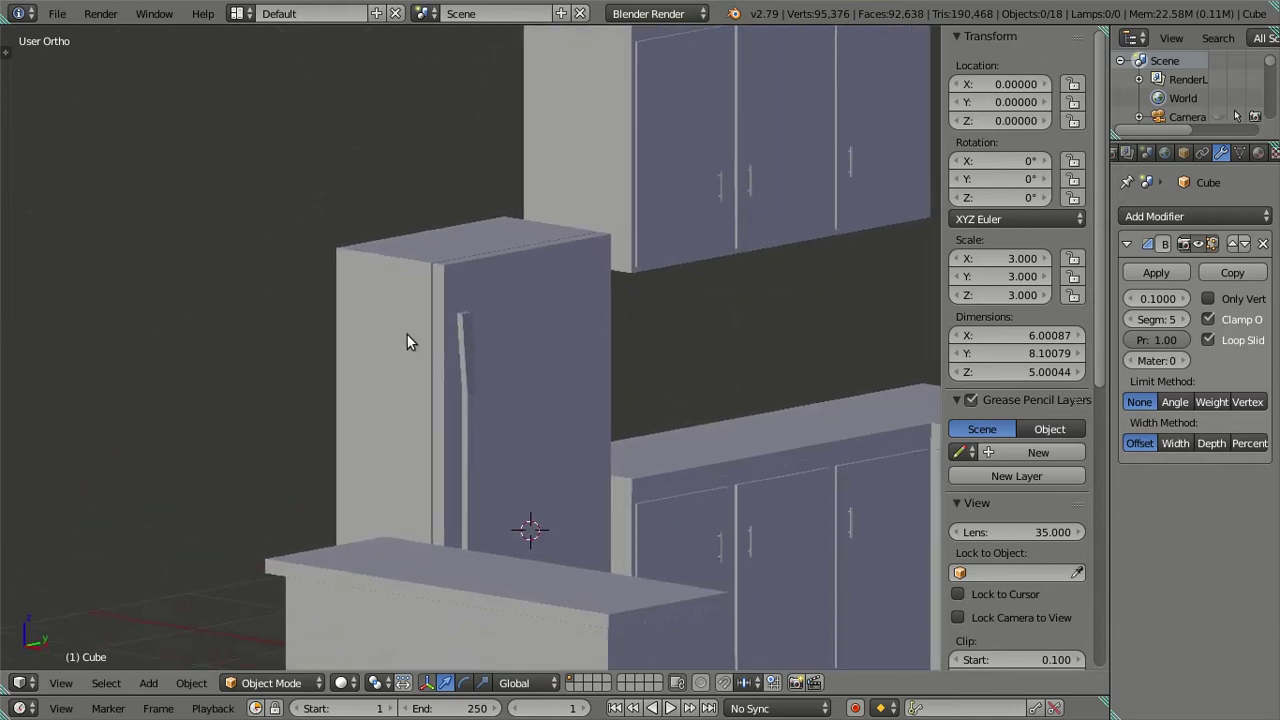
# Bring up the Tools shelf and toggle wireframe to check the model.
pyautogui.rightClick(357, 303)
pyautogui.press('z')
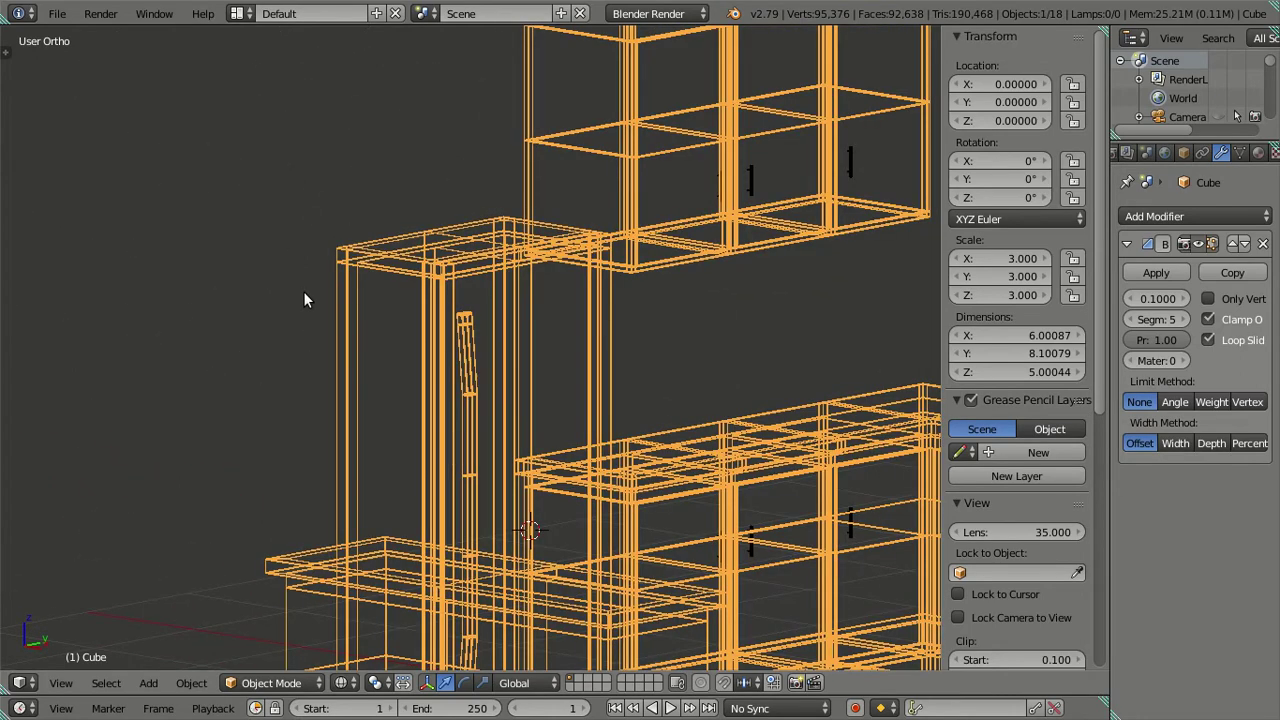
pyautogui.press('t')
pyautogui.press('a')
pyautogui.press('z')
pyautogui.scroll(2, 640, 288)
pyautogui.scroll(3, 560, 230)
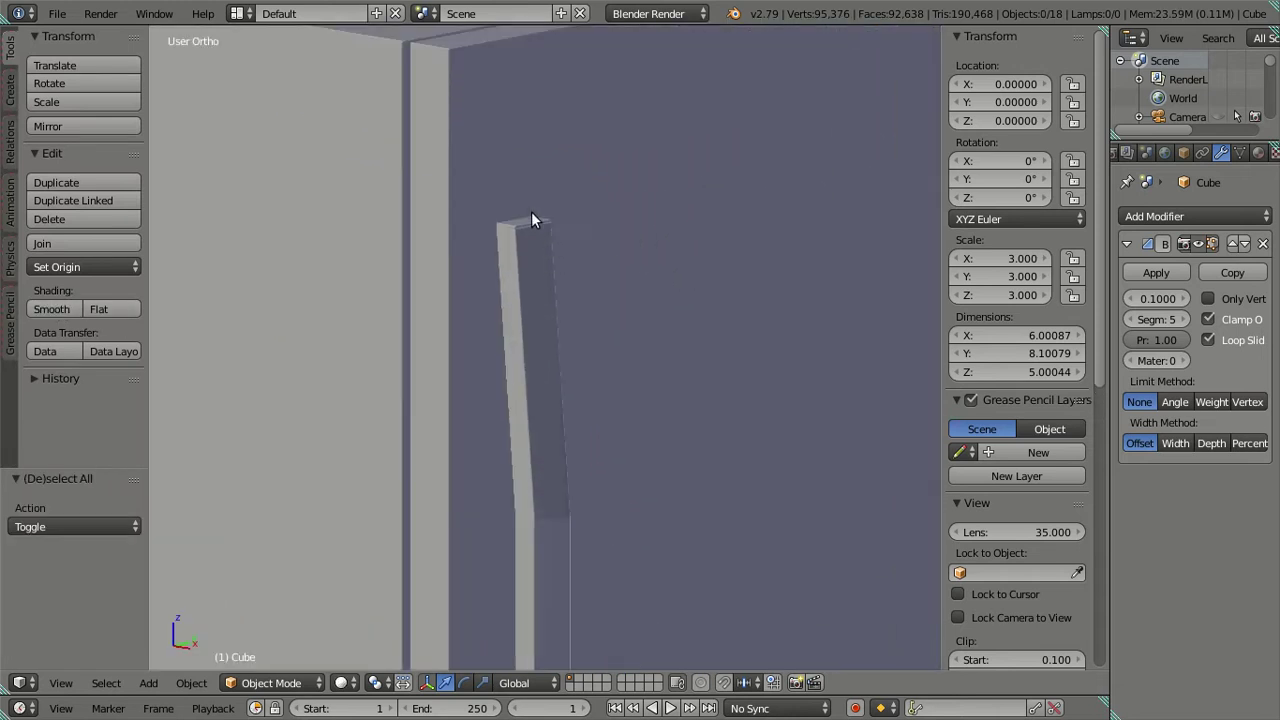
pyautogui.scroll(3, 601, 441)
pyautogui.scroll(-3, 580, 410)
# Apply Shade Smooth to the whole fridge model.
pyautogui.press('z')
pyautogui.rightClick(181, 306)
pyautogui.click(45, 310)
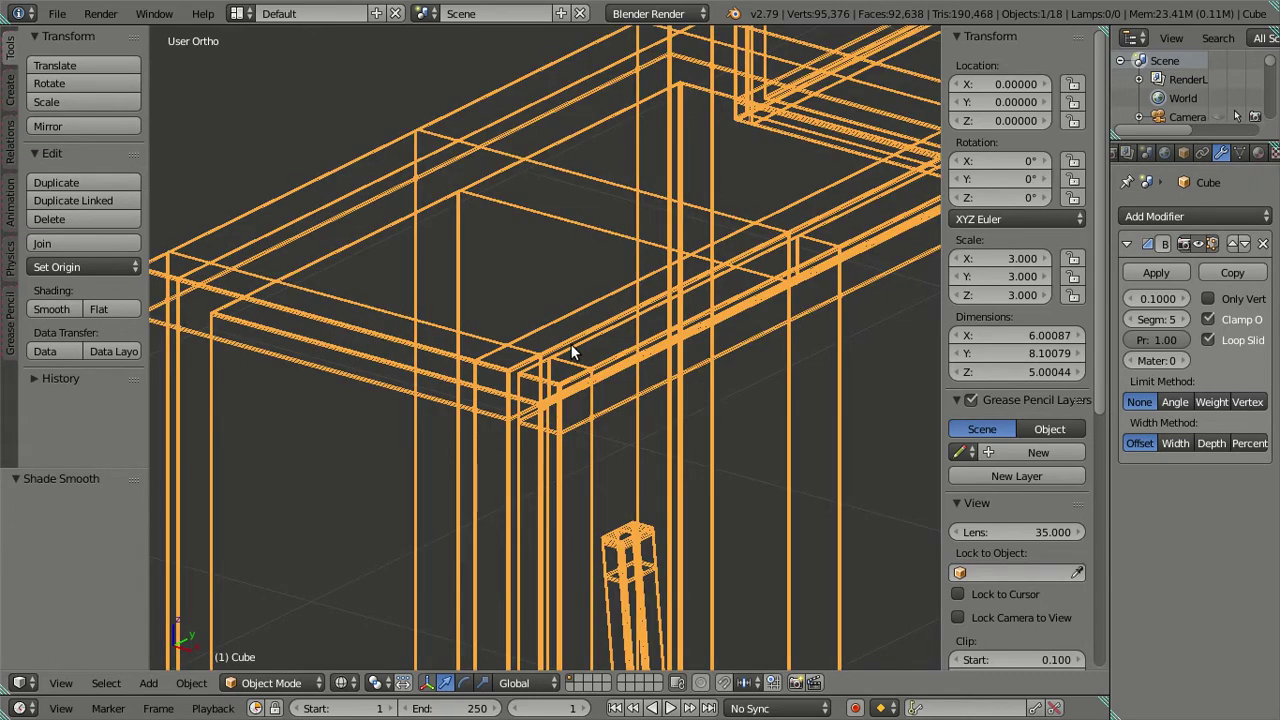
pyautogui.press('z')
pyautogui.press('a')
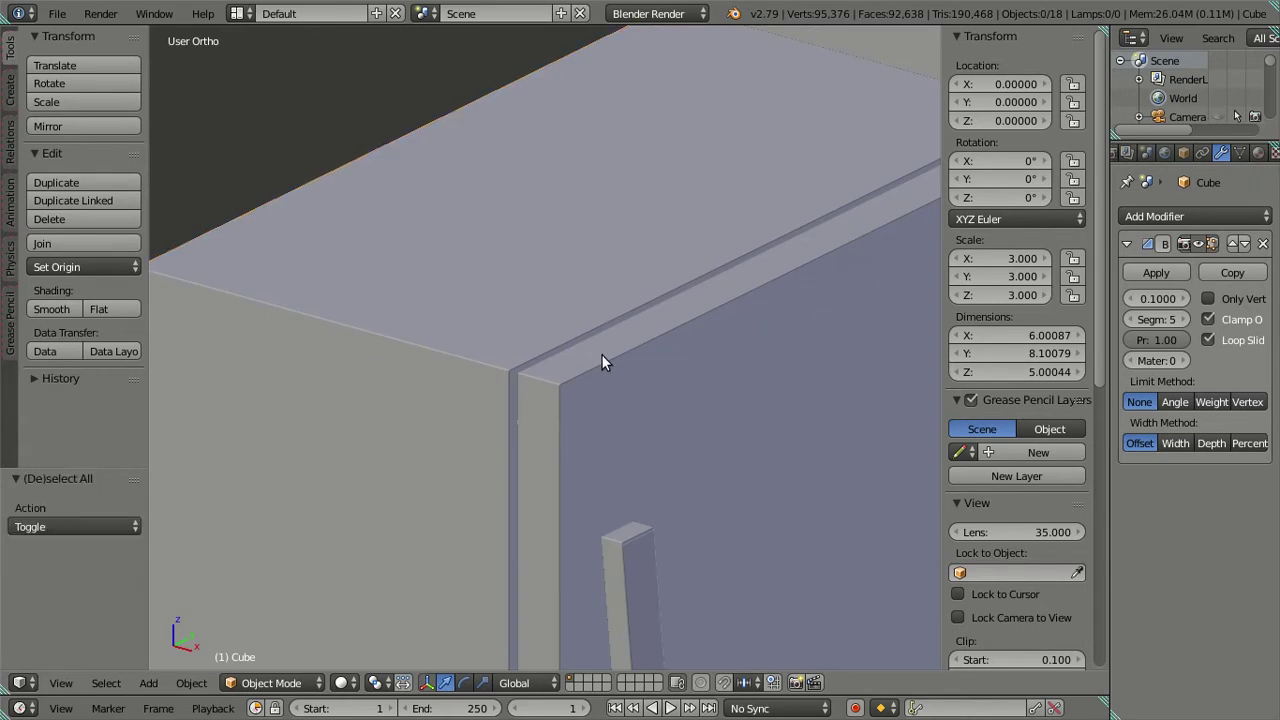
# Step the bevel segments down to 1 and back up, settling on 4.
pyautogui.scroll(-2, 601, 354)
pyautogui.scroll(-1, 674, 376)
pyautogui.scroll(3, 560, 330)
pyautogui.scroll(1, 470, 320)
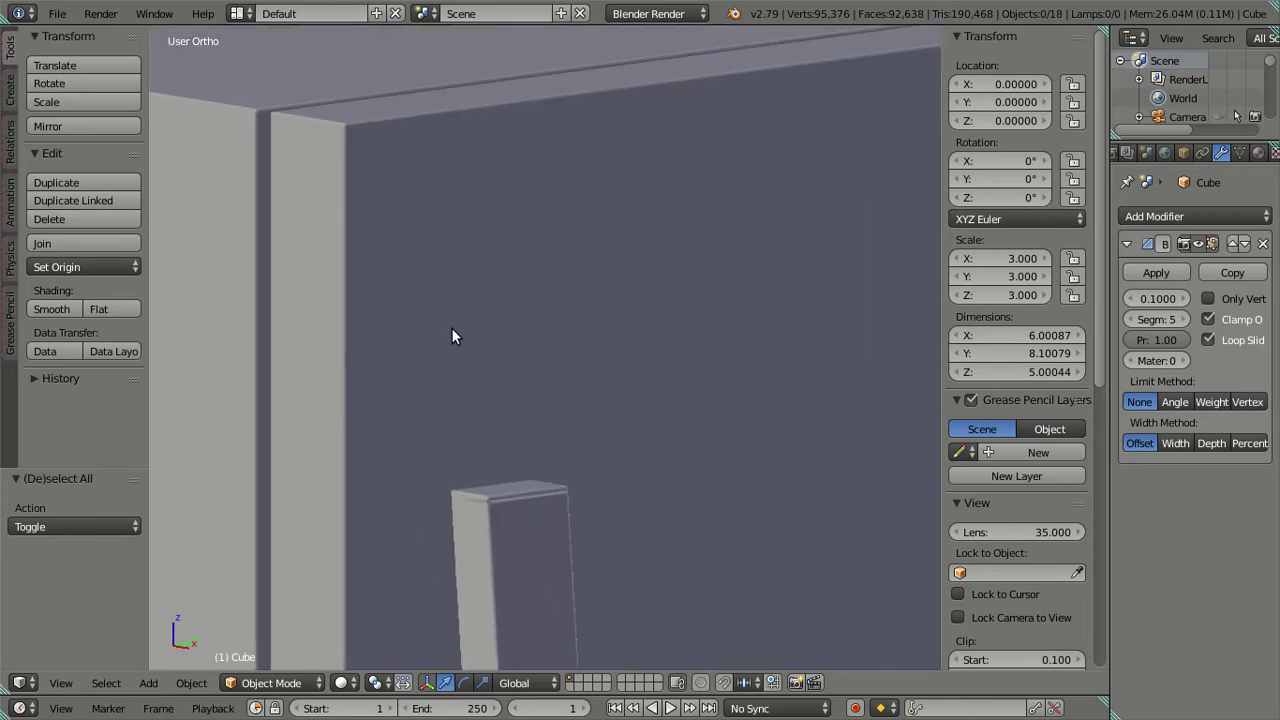
pyautogui.scroll(1, 452, 328)
pyautogui.scroll(2, 480, 345)
pyautogui.scroll(2, 630, 450)
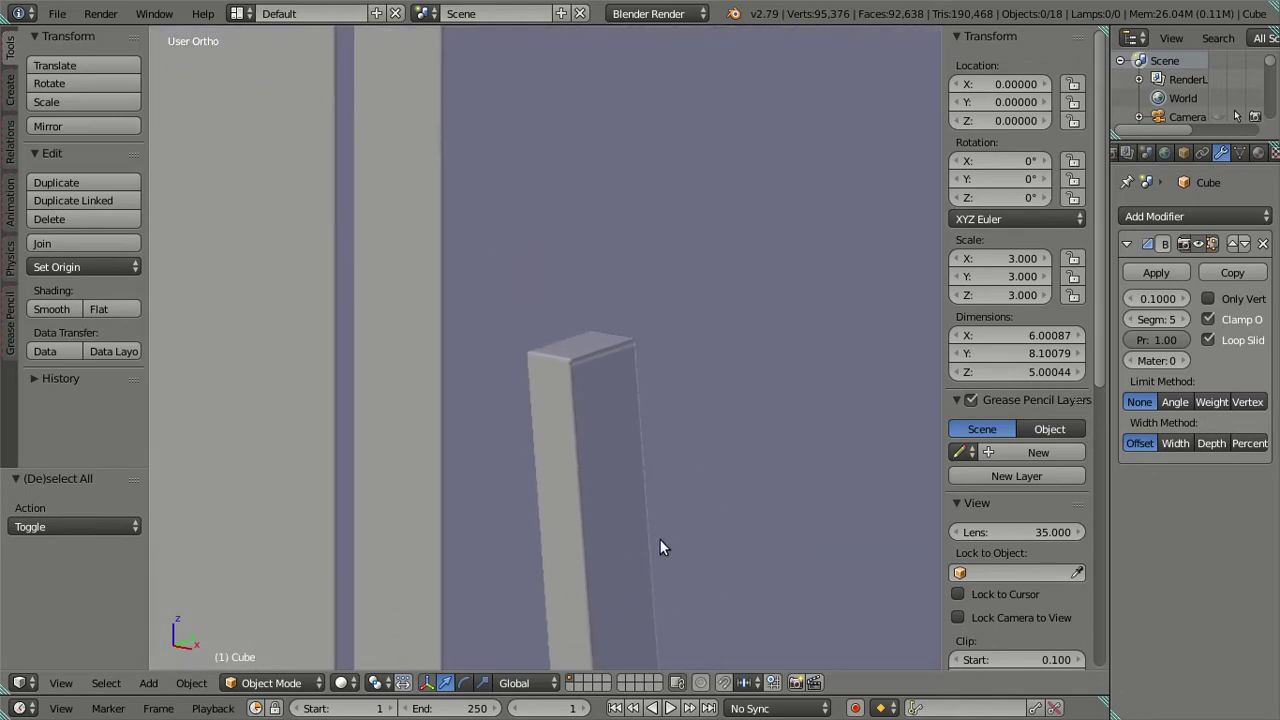
pyautogui.scroll(2, 668, 510)
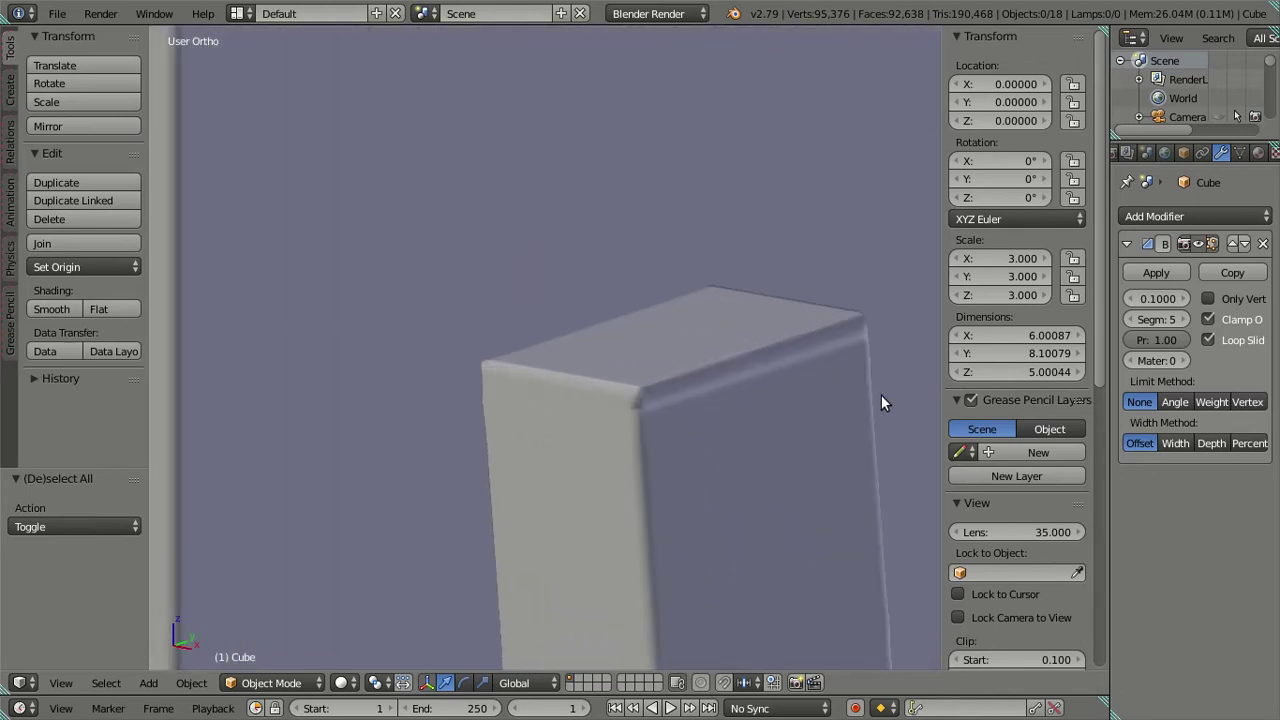
pyautogui.click(1131, 320)
pyautogui.click(1131, 320)
pyautogui.click(1131, 320)
pyautogui.click(1131, 320)
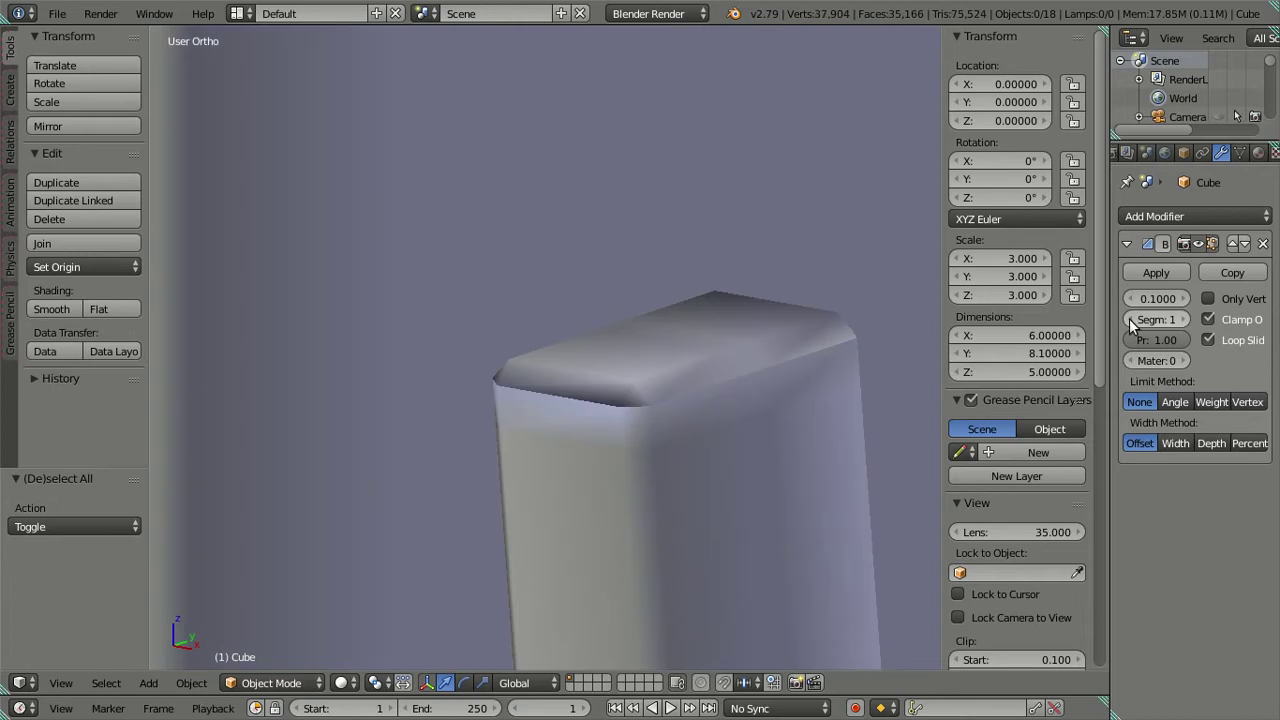
pyautogui.click(1184, 316)
pyautogui.click(1184, 316)
pyautogui.click(1184, 316)
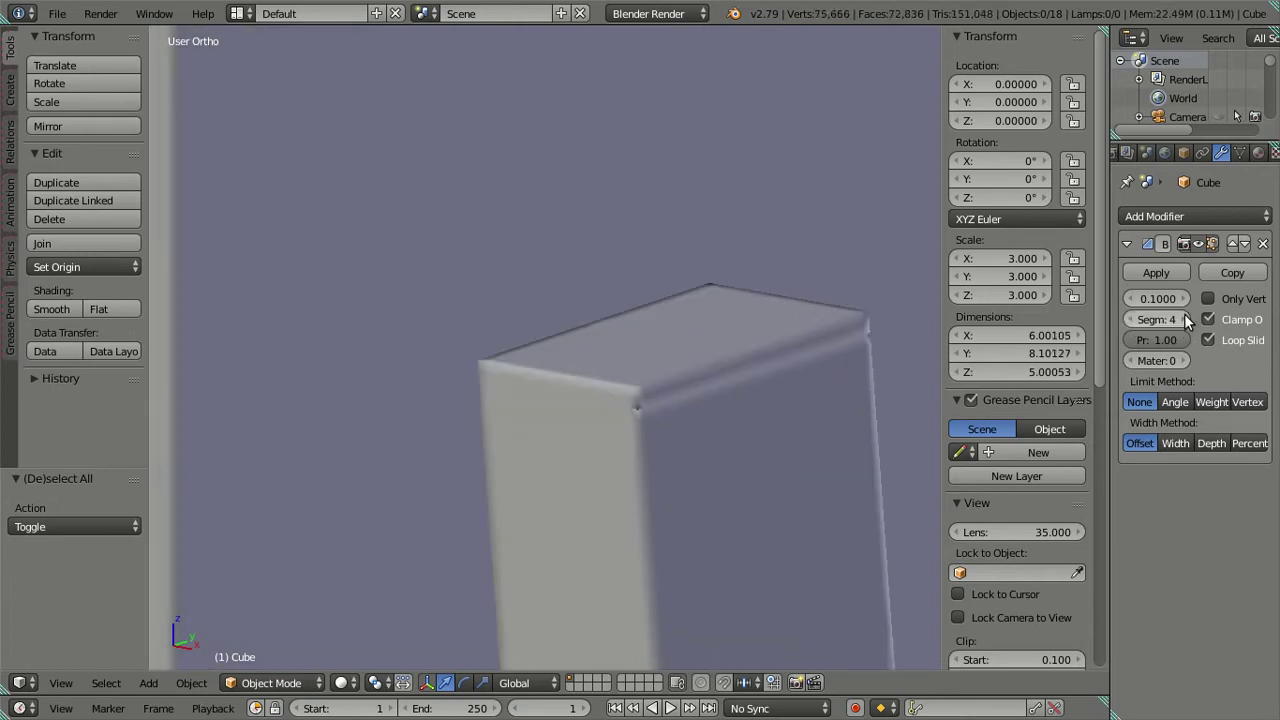
# Set the bevel back to 5 segments and frame the handle's top corner vertices.
pyautogui.press('Tab')
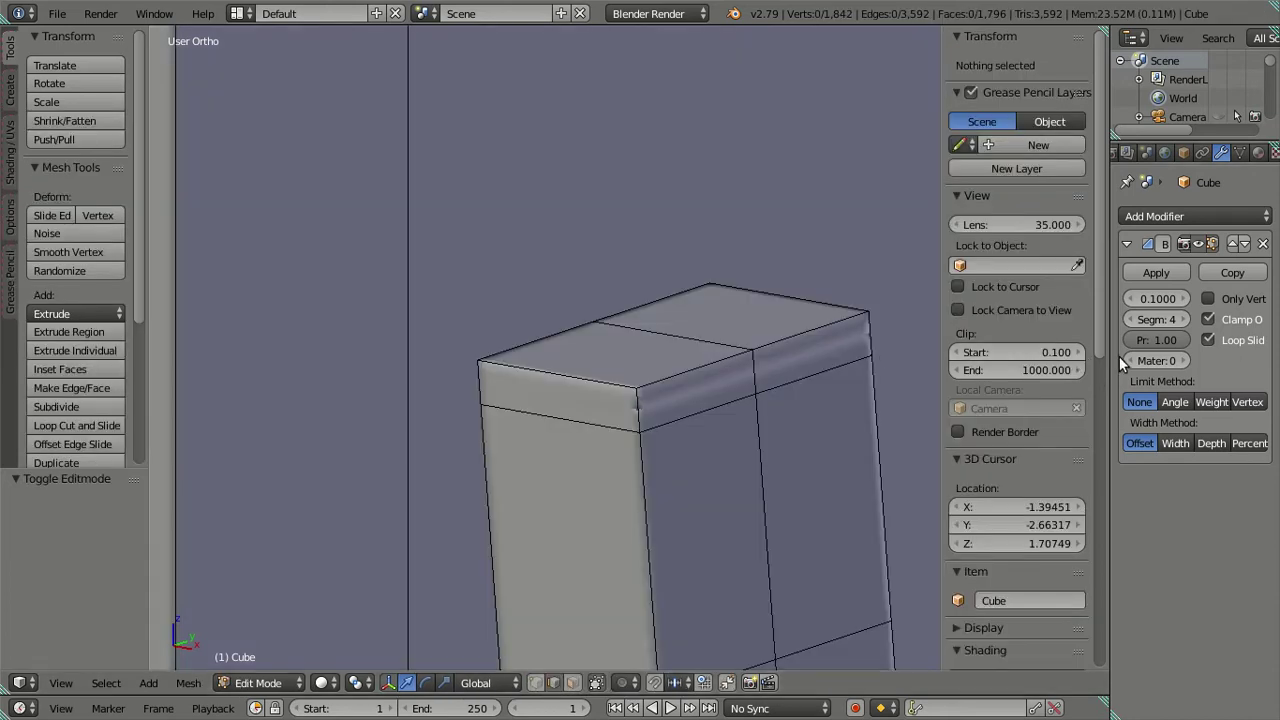
pyautogui.click(1182, 319)
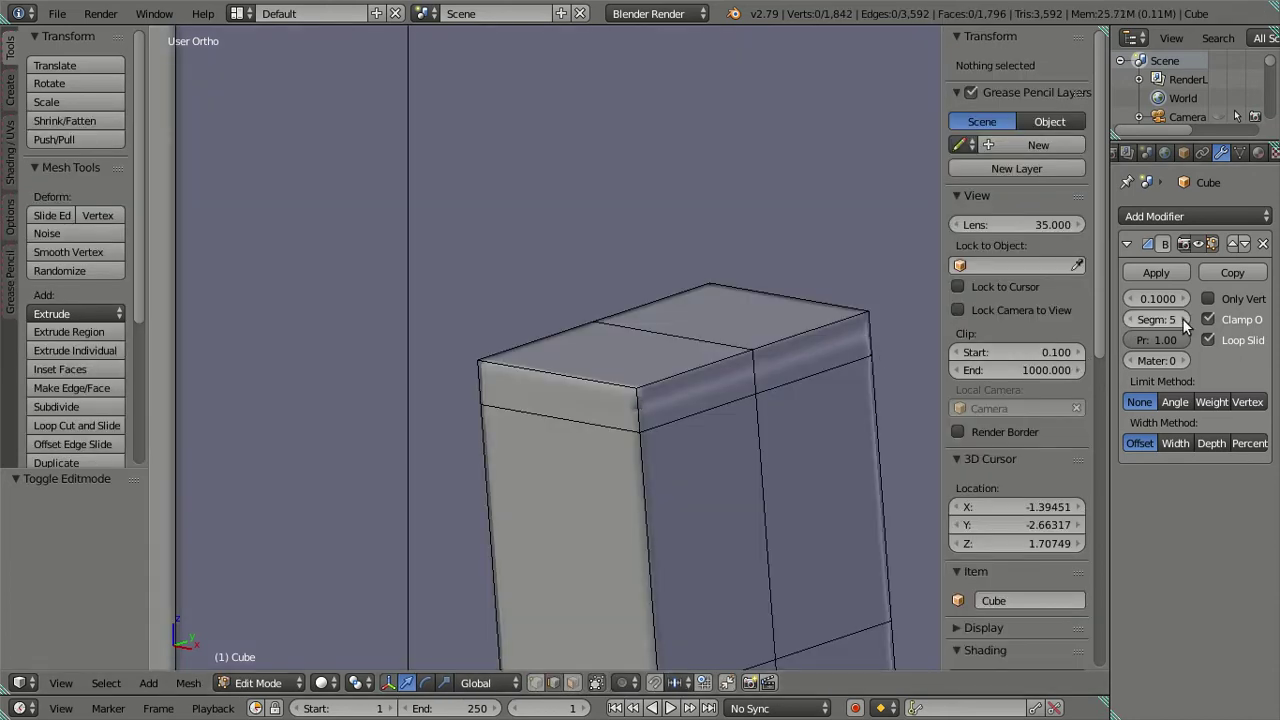
pyautogui.scroll(-2, 737, 374)
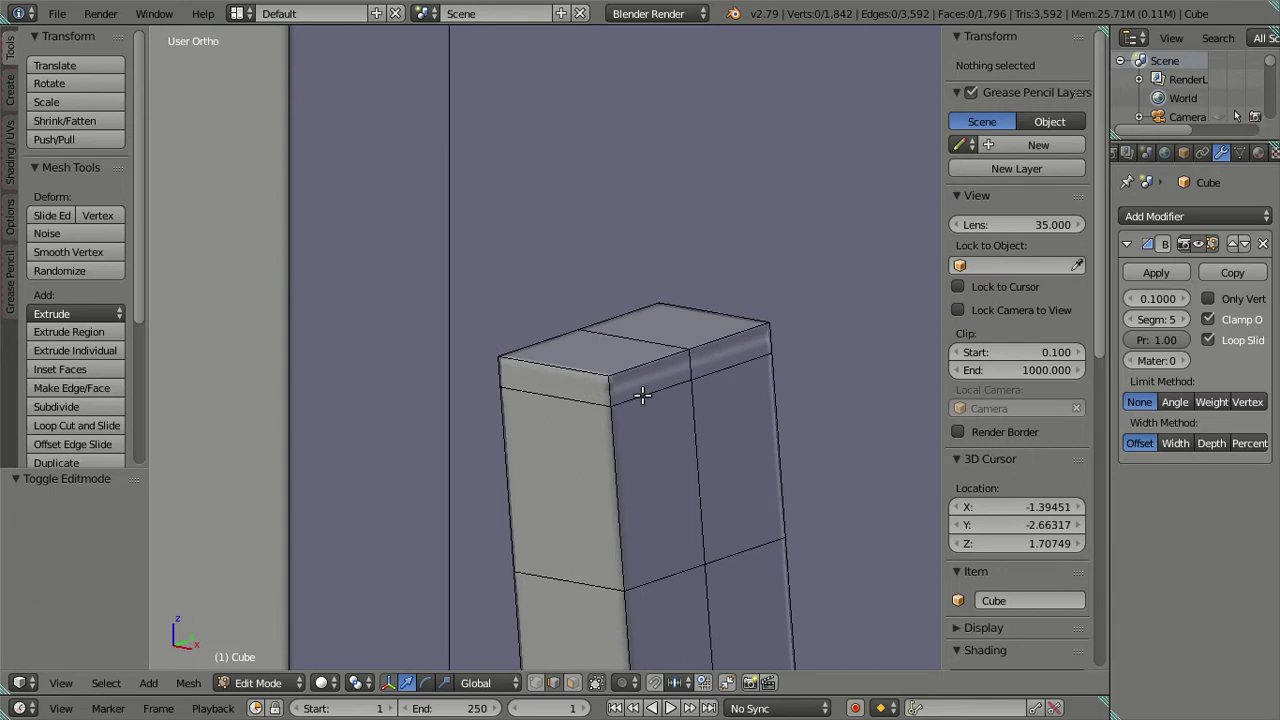
pyautogui.rightClick(642, 395)
pyautogui.press('KP_Decimal')
pyautogui.keyDown('shift'); pyautogui.rightClick(503, 80); pyautogui.keyUp('shift')
pyautogui.press('KP_Decimal')
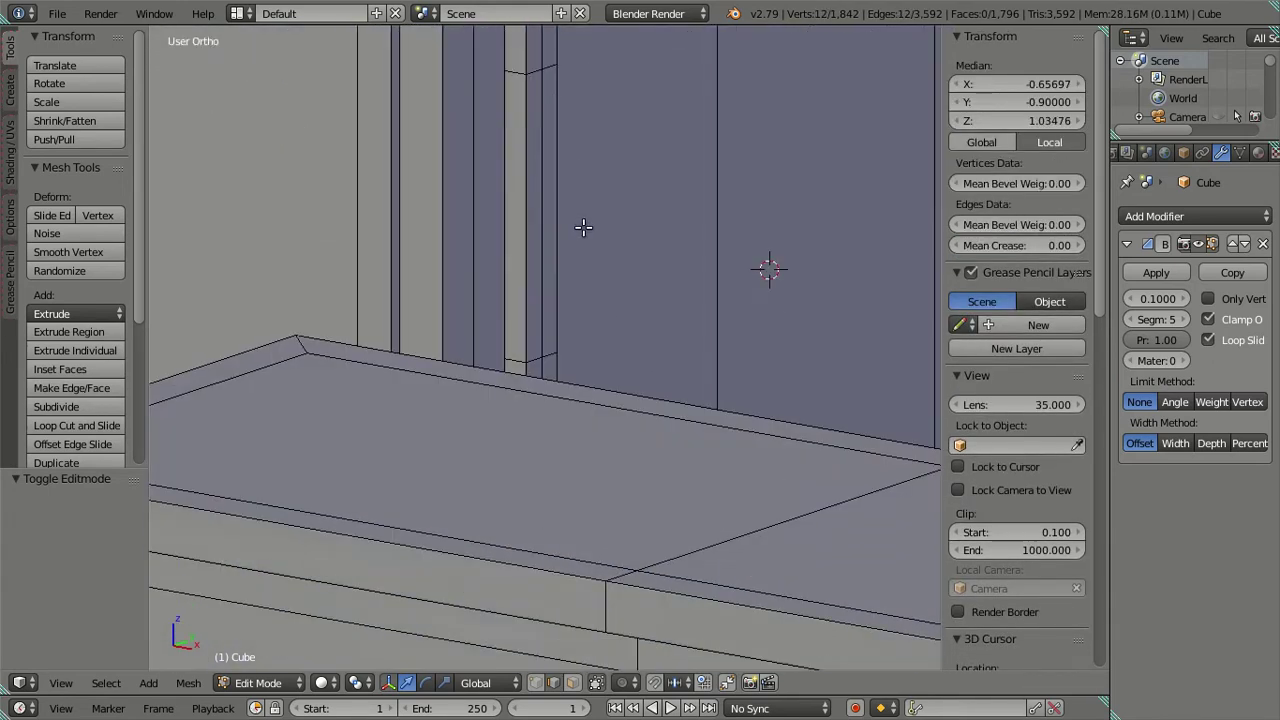
pyautogui.scroll(-4, 606, 423)
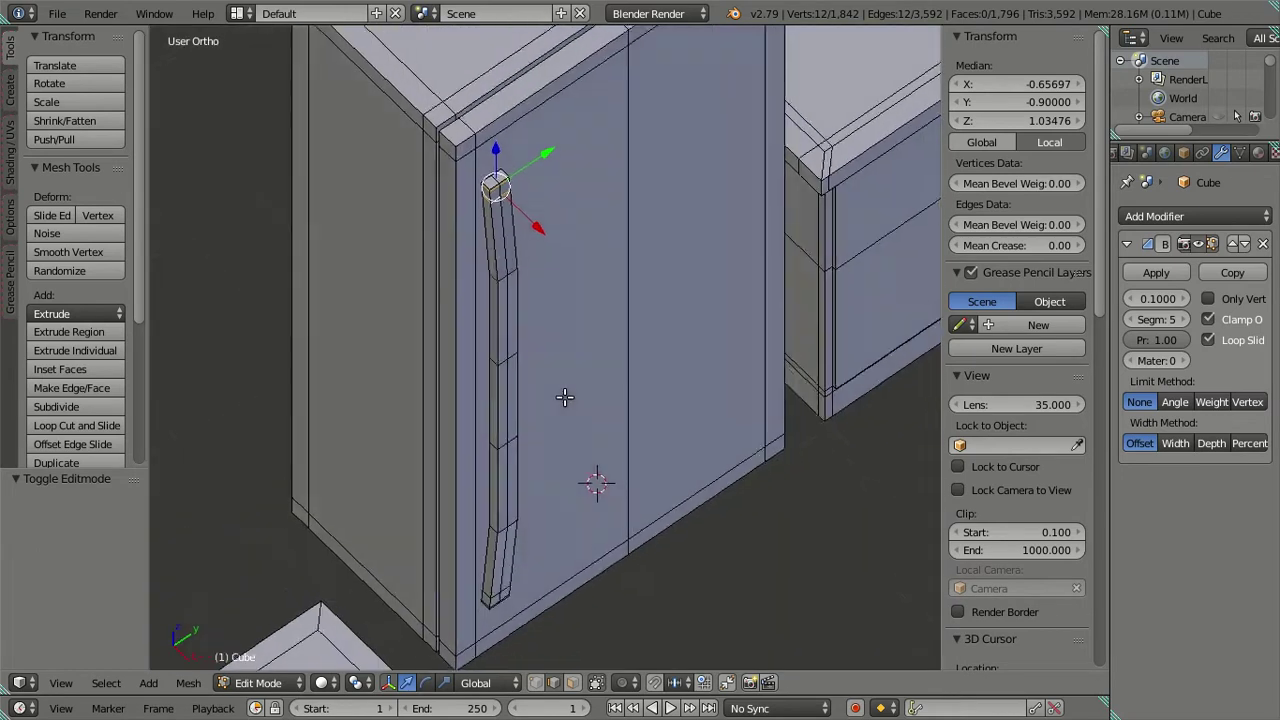
pyautogui.press('Tab')
pyautogui.keyDown('shift'); pyautogui.moveTo(523, 193); pyautogui.dragTo(572, 461, button='middle'); pyautogui.keyUp('shift')
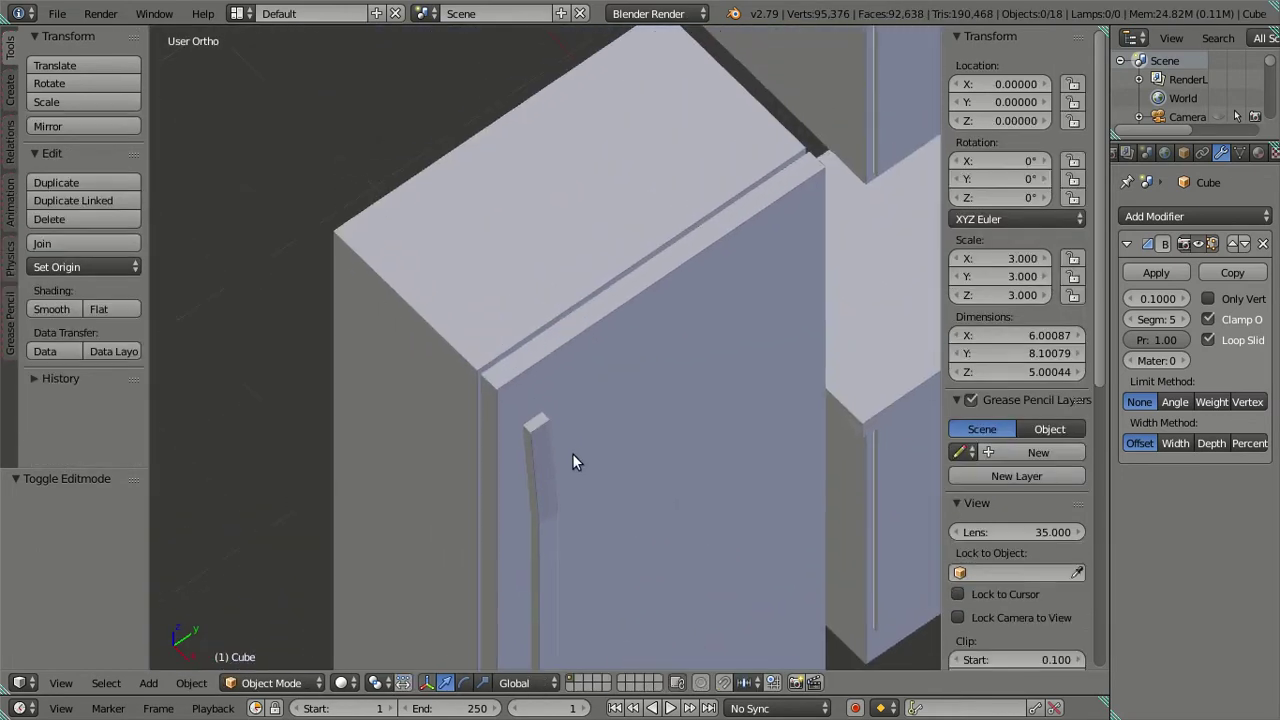
# Select the linked door panel and separate it into its own object.
pyautogui.press('Tab')
pyautogui.rightClick(571, 368)
pyautogui.press('l')
pyautogui.press('l')
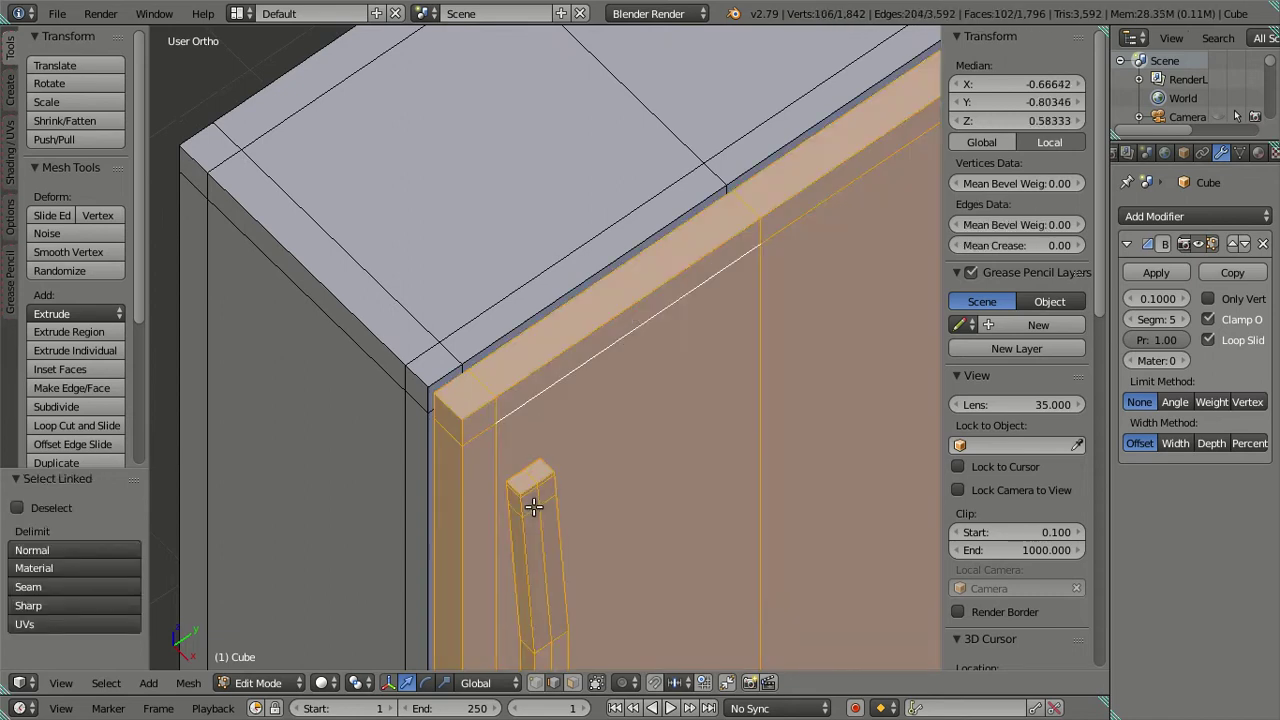
pyautogui.press('p')
pyautogui.click(792, 322)
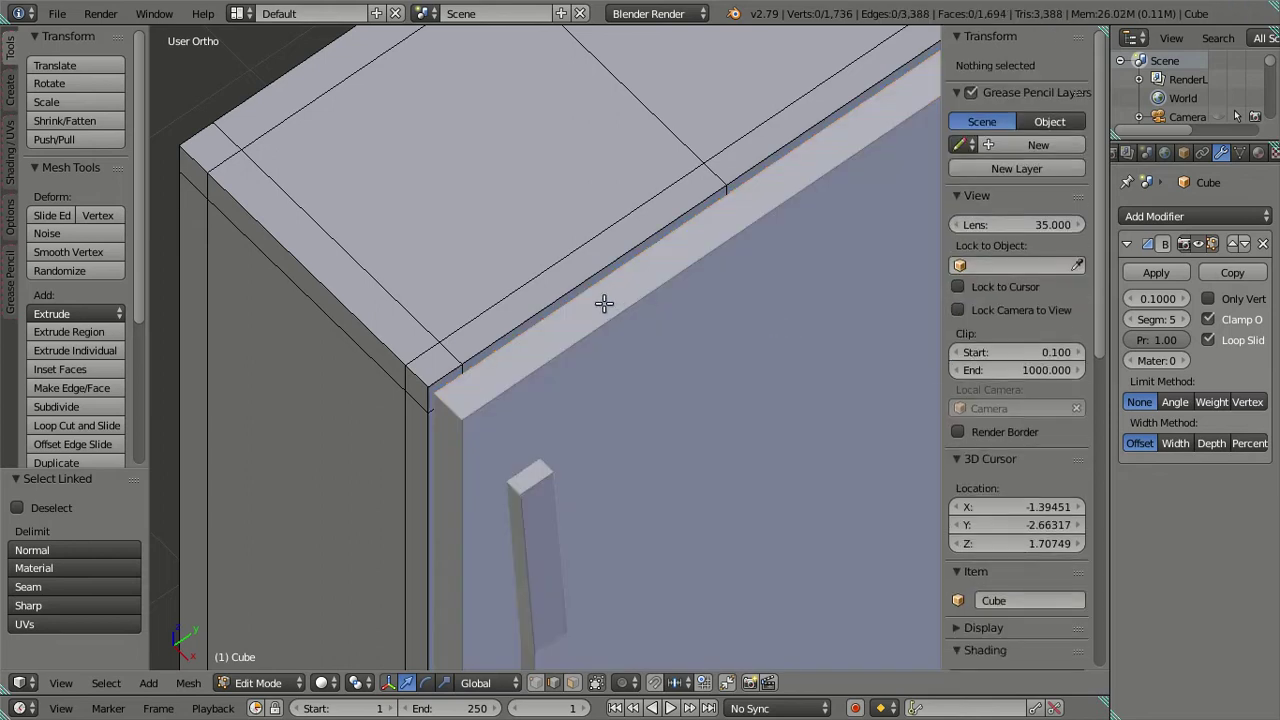
pyautogui.press('Tab')
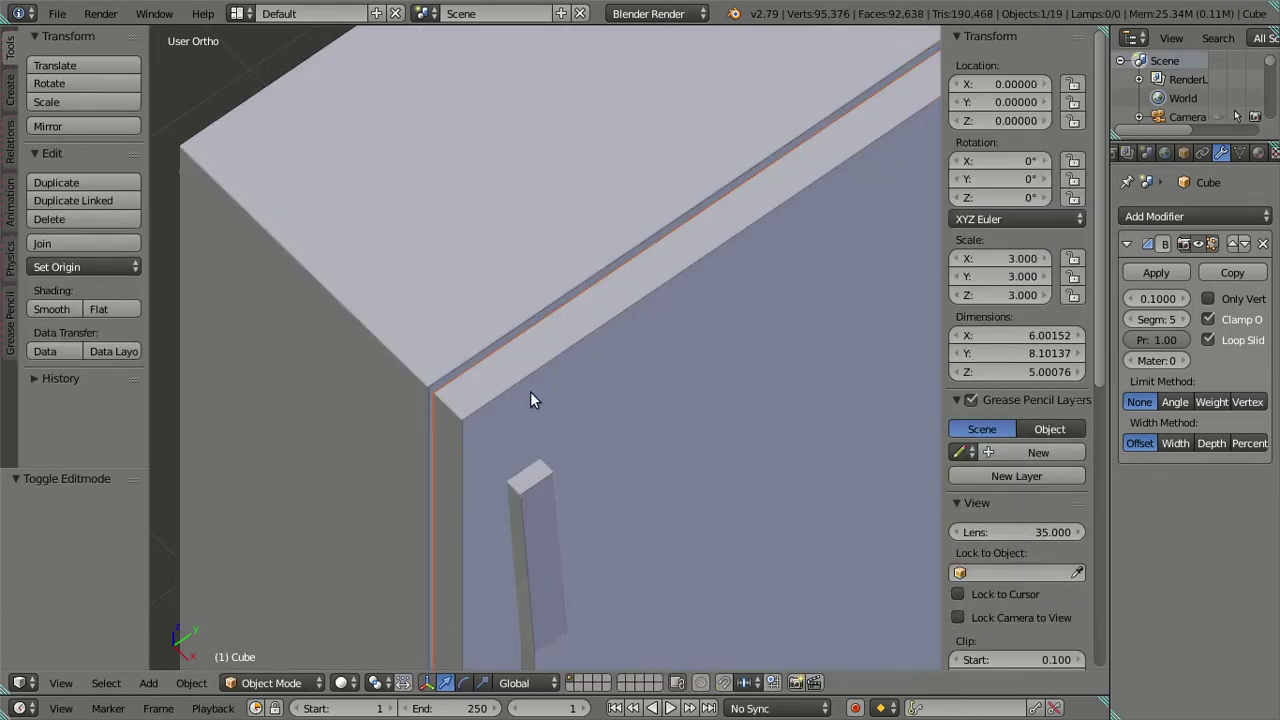
# Replace the door's Bevel modifier with a Subdivision Surface at 0 viewport levels.
pyautogui.rightClick(491, 452)
pyautogui.scroll(-4, 530, 430)
pyautogui.click(1262, 245)
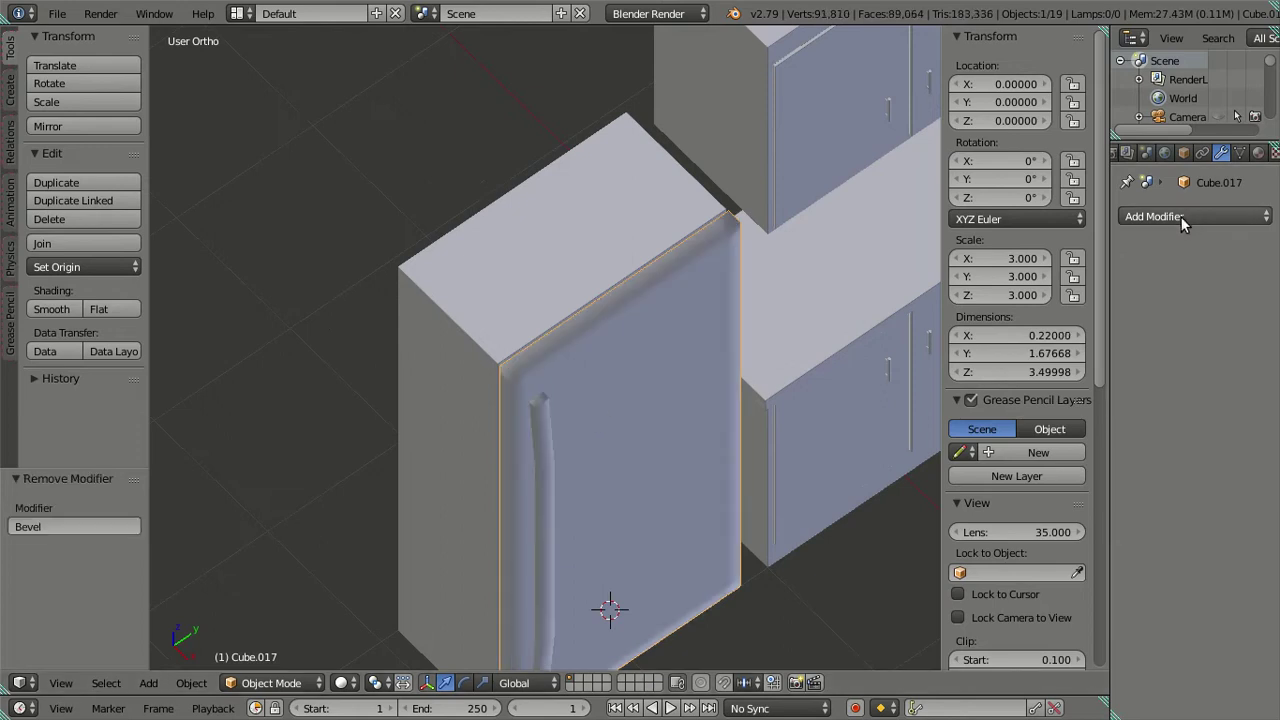
pyautogui.click(1188, 218)
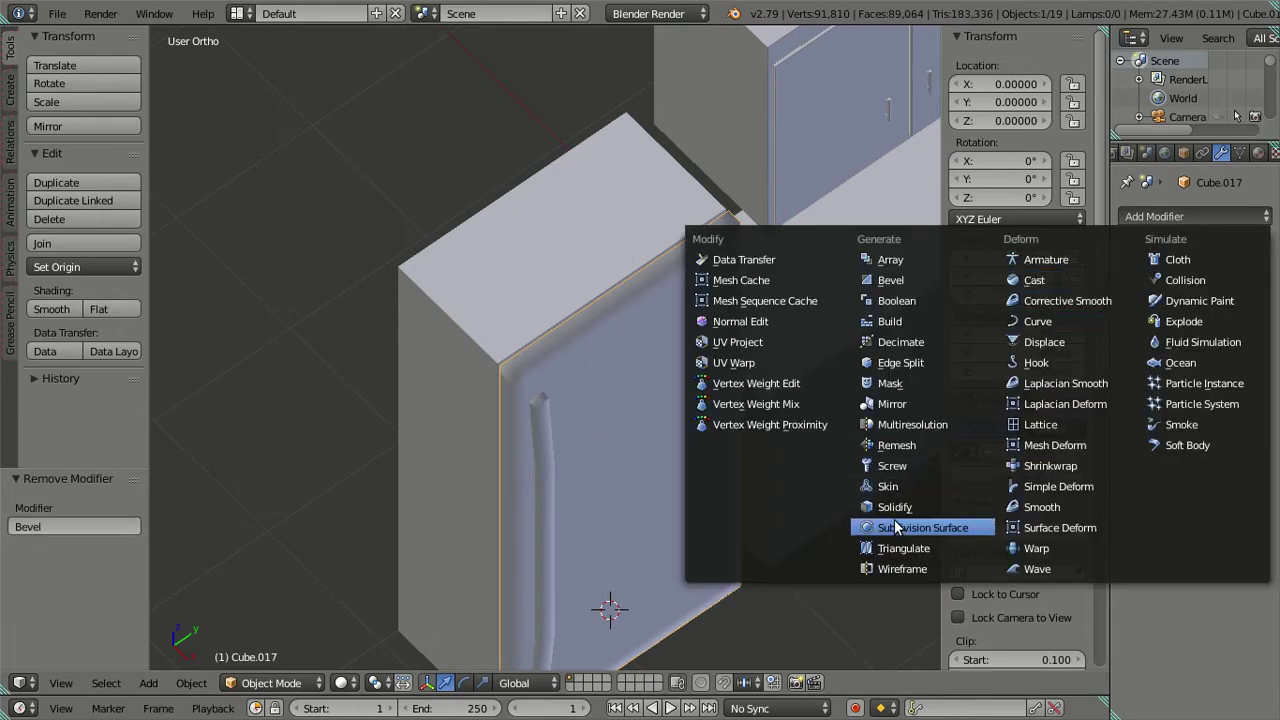
pyautogui.click(898, 527)
pyautogui.scroll(4, 598, 383)
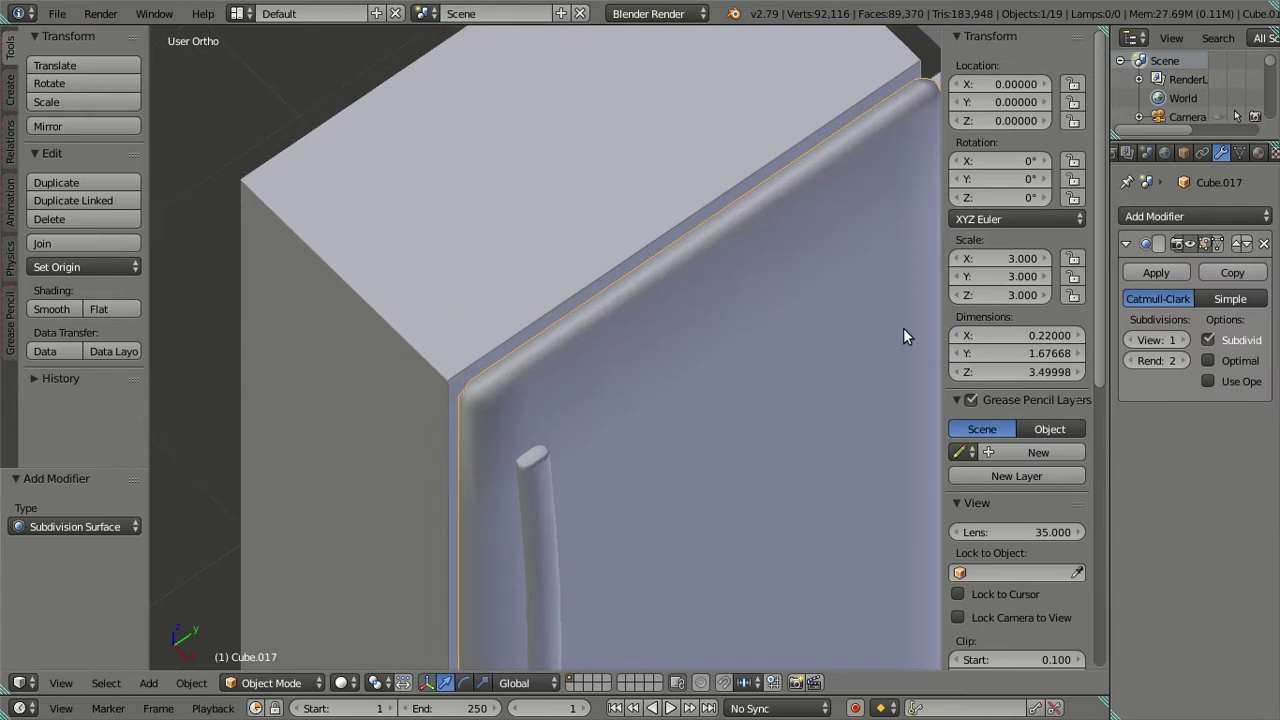
pyautogui.click(1128, 343)
pyautogui.moveTo(520, 380); pyautogui.dragTo(713, 342, button='middle')
# Add a loop cut along the door's side frame and move it 0.001 along X.
pyautogui.press('Tab')
pyautogui.scroll(3, 713, 342)
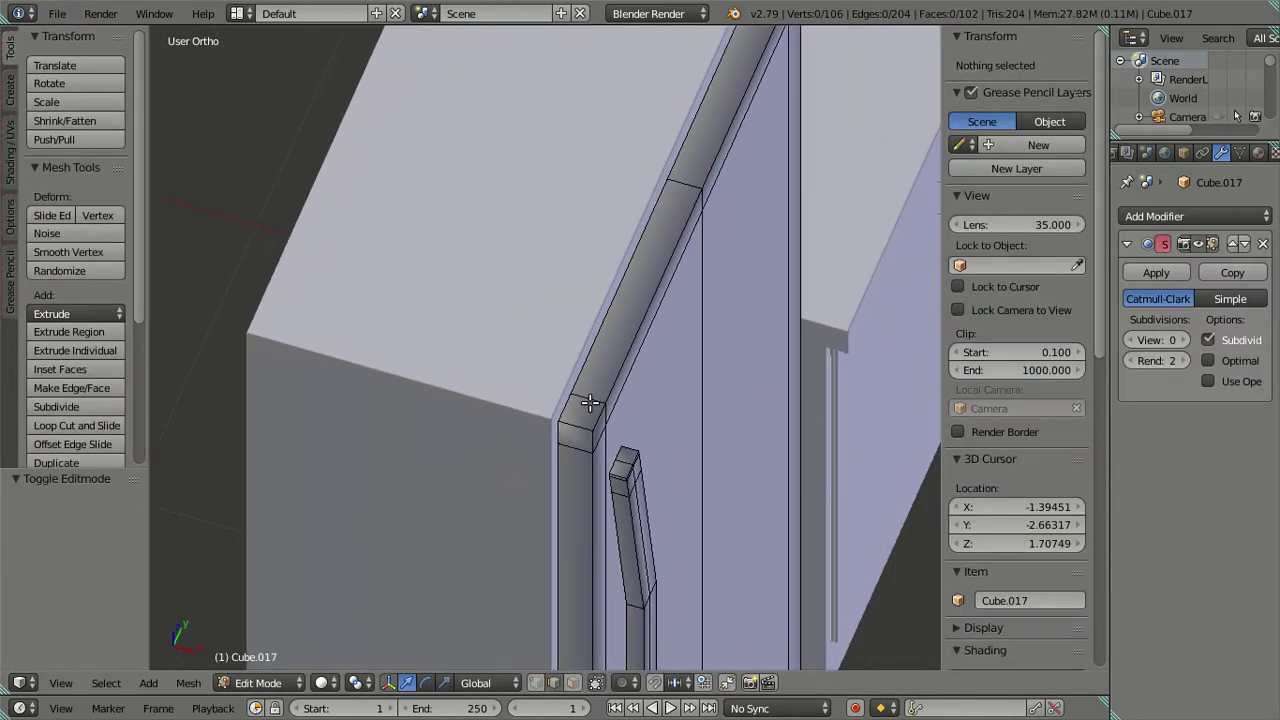
pyautogui.press('a')
pyautogui.press('a')
pyautogui.hotkey('ctrl', 'r')
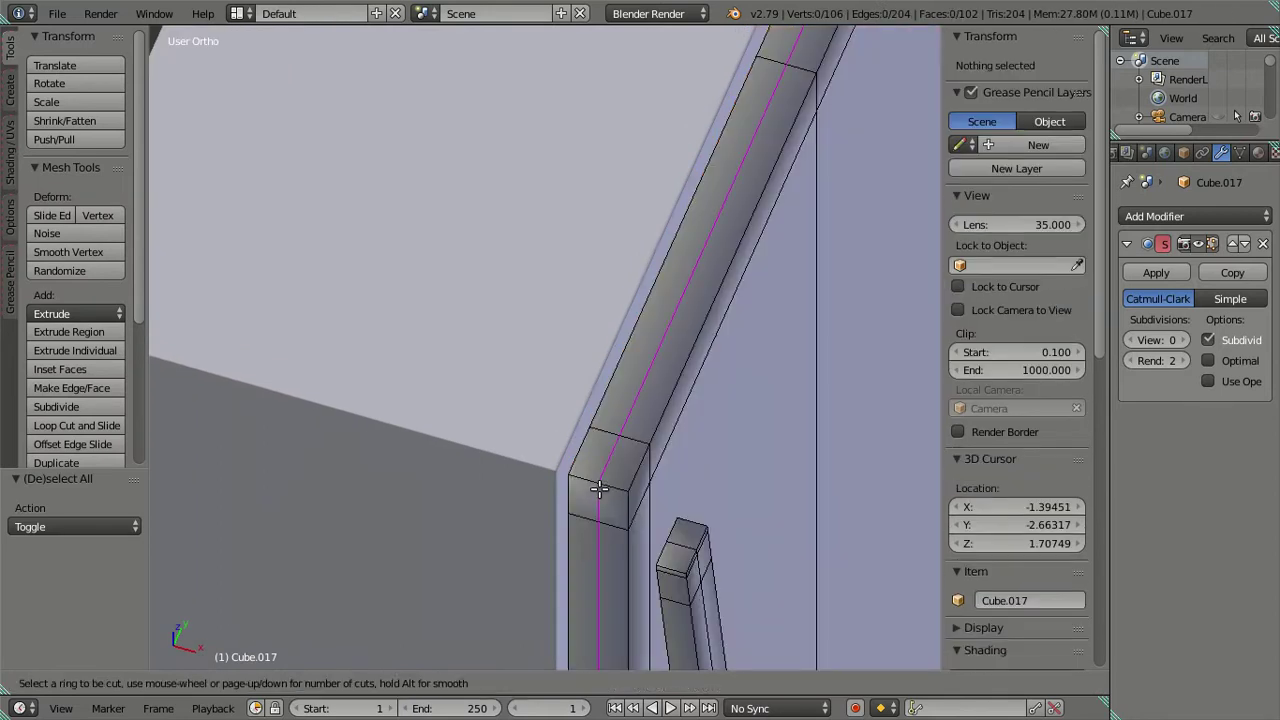
pyautogui.click(598, 488)
pyautogui.click(340, 406)
pyautogui.scroll(-2, 362, 388)
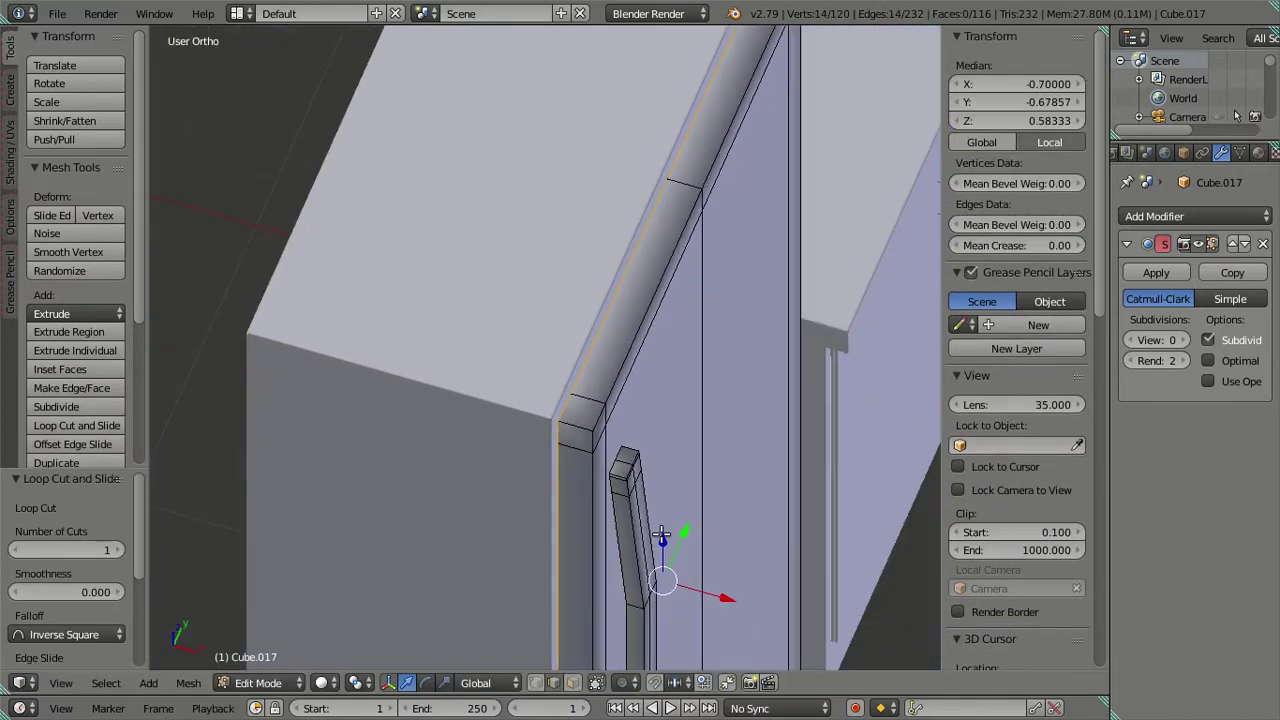
pyautogui.moveTo(720, 596); pyautogui.dragTo(722, 597)
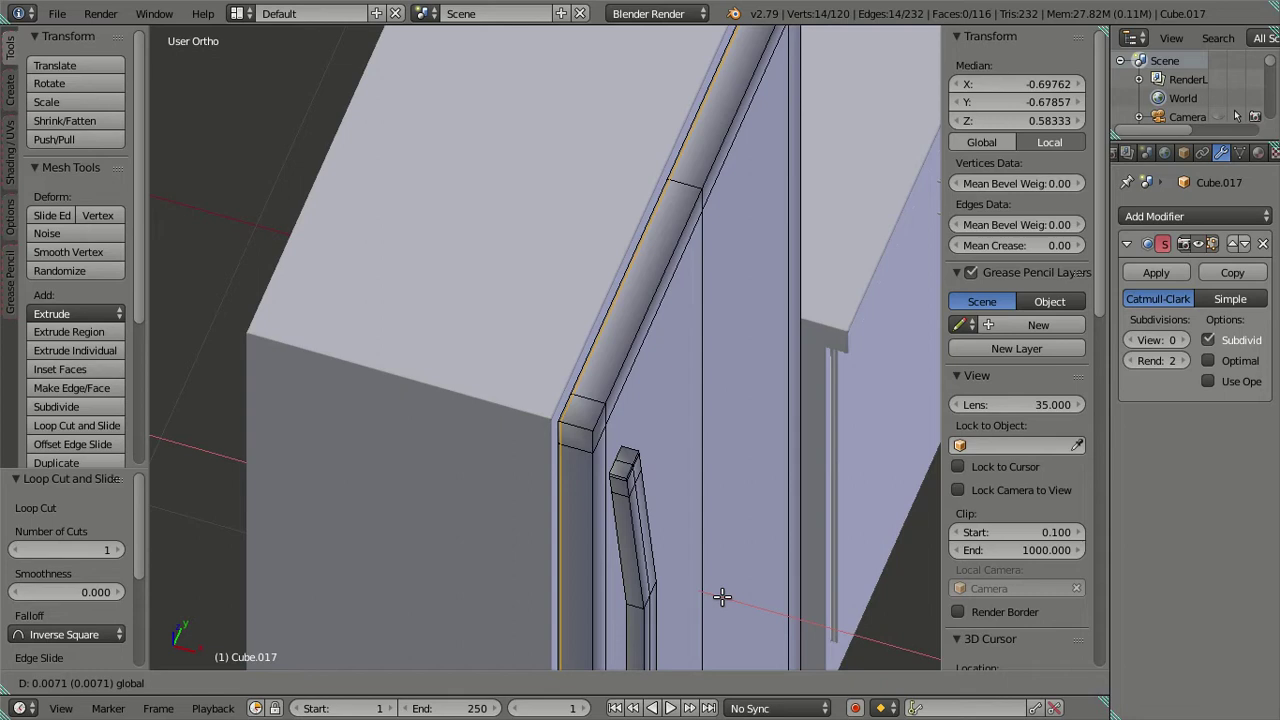
pyautogui.write('.001')
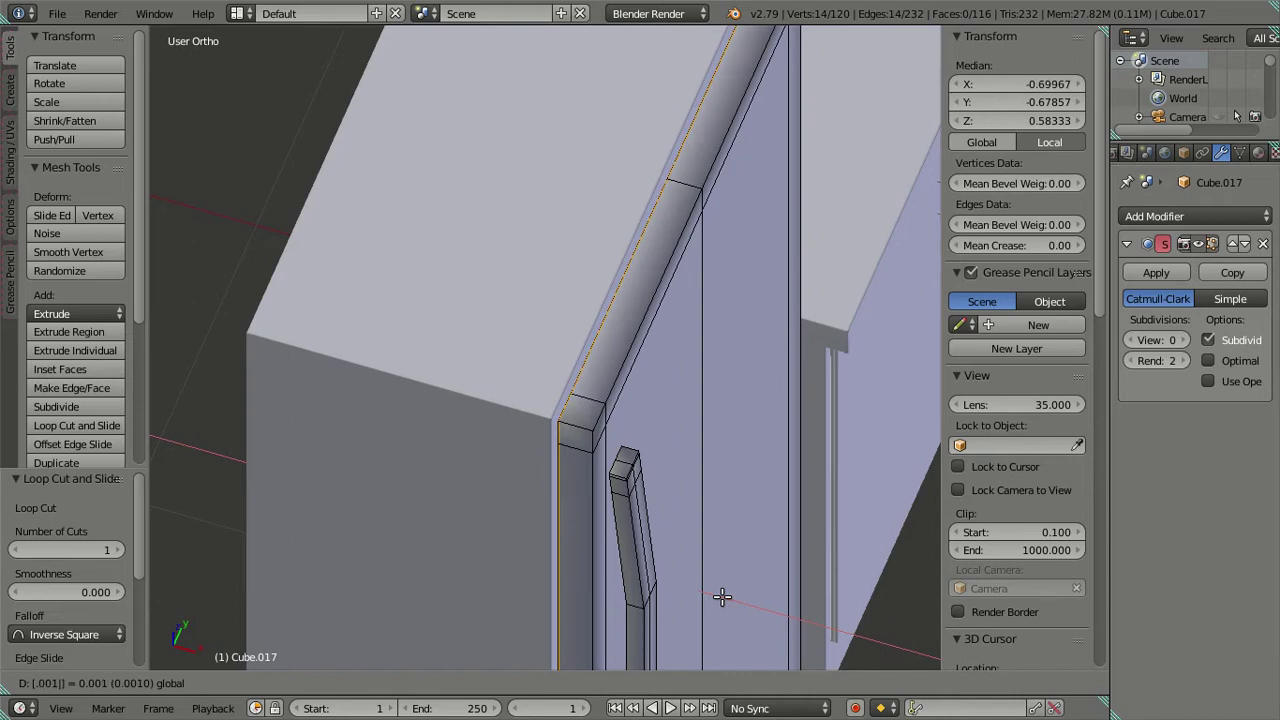
pyautogui.press('Return')
pyautogui.scroll(2, 650, 400)
# Back in Object Mode, raise the door's viewport subdivision level to 2.
pyautogui.press('Tab')
pyautogui.scroll(3, 644, 430)
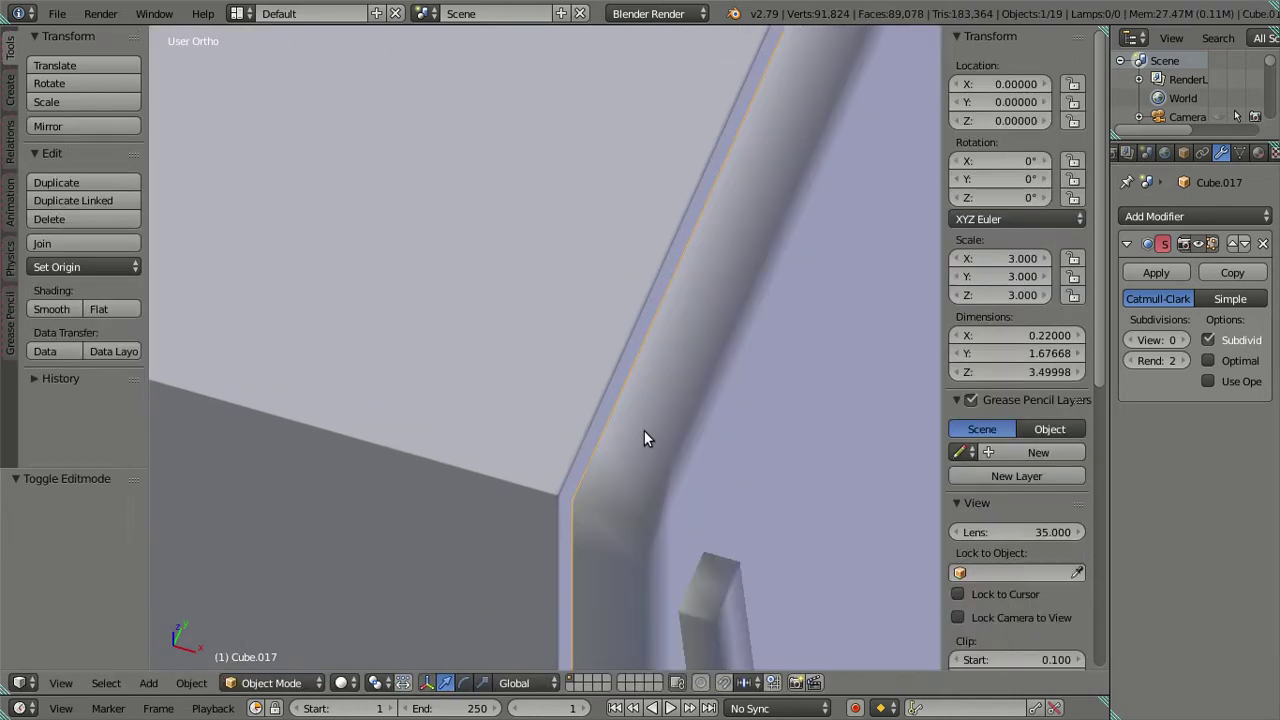
pyautogui.scroll(2, 644, 430)
pyautogui.scroll(-1, 669, 430)
pyautogui.press('a')
pyautogui.scroll(-2, 668, 425)
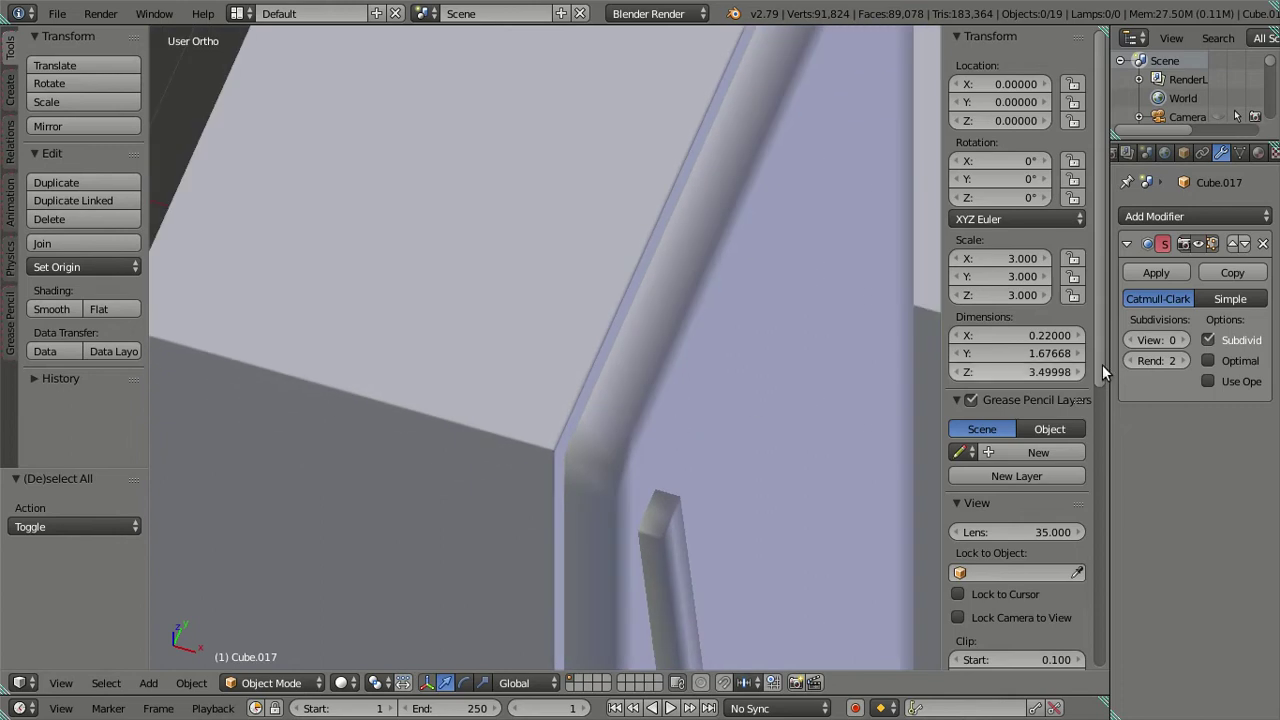
pyautogui.click(1184, 340)
pyautogui.click(1184, 340)
pyautogui.scroll(-2, 683, 366)
pyautogui.scroll(-2, 760, 431)
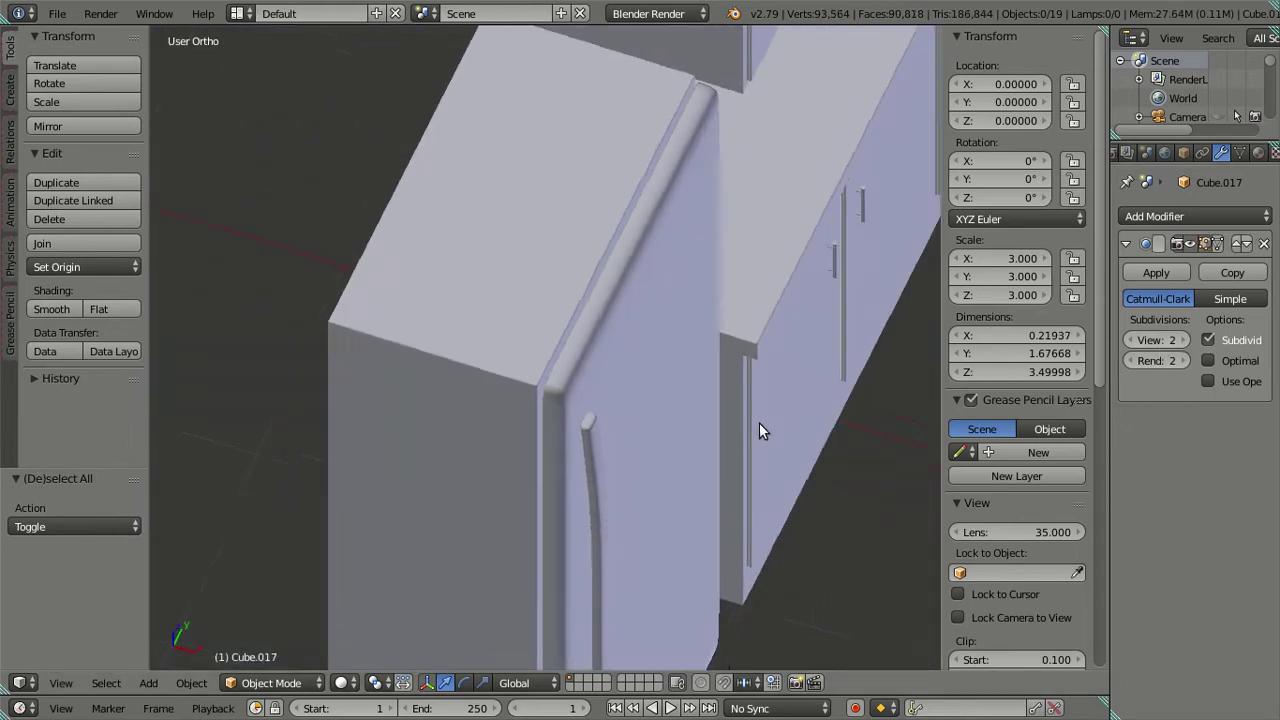
pyautogui.scroll(-2, 723, 366)
pyautogui.scroll(-1, 702, 314)
pyautogui.scroll(2, 660, 290)
pyautogui.scroll(2, 640, 360)
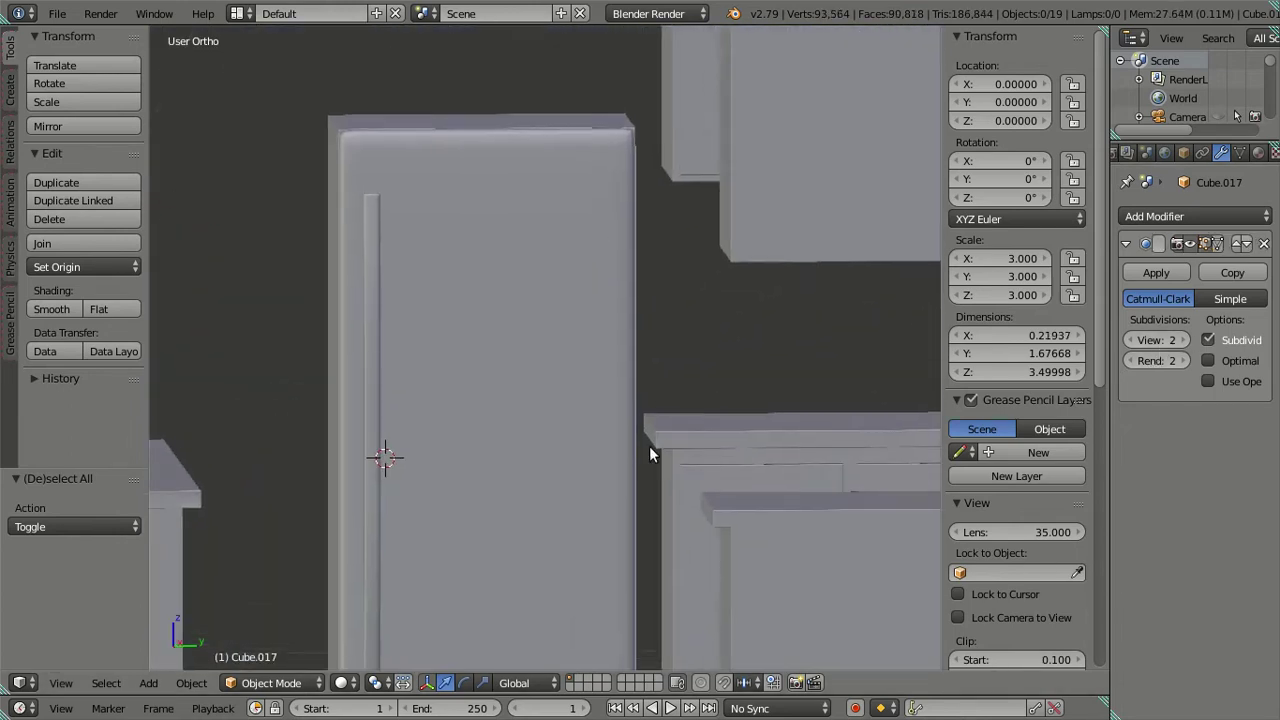
pyautogui.scroll(2, 600, 300)
# In Edit Mode, add a support loop cut and slide it tight against the door's top edge.
pyautogui.press('Tab')
pyautogui.scroll(2, 733, 355)
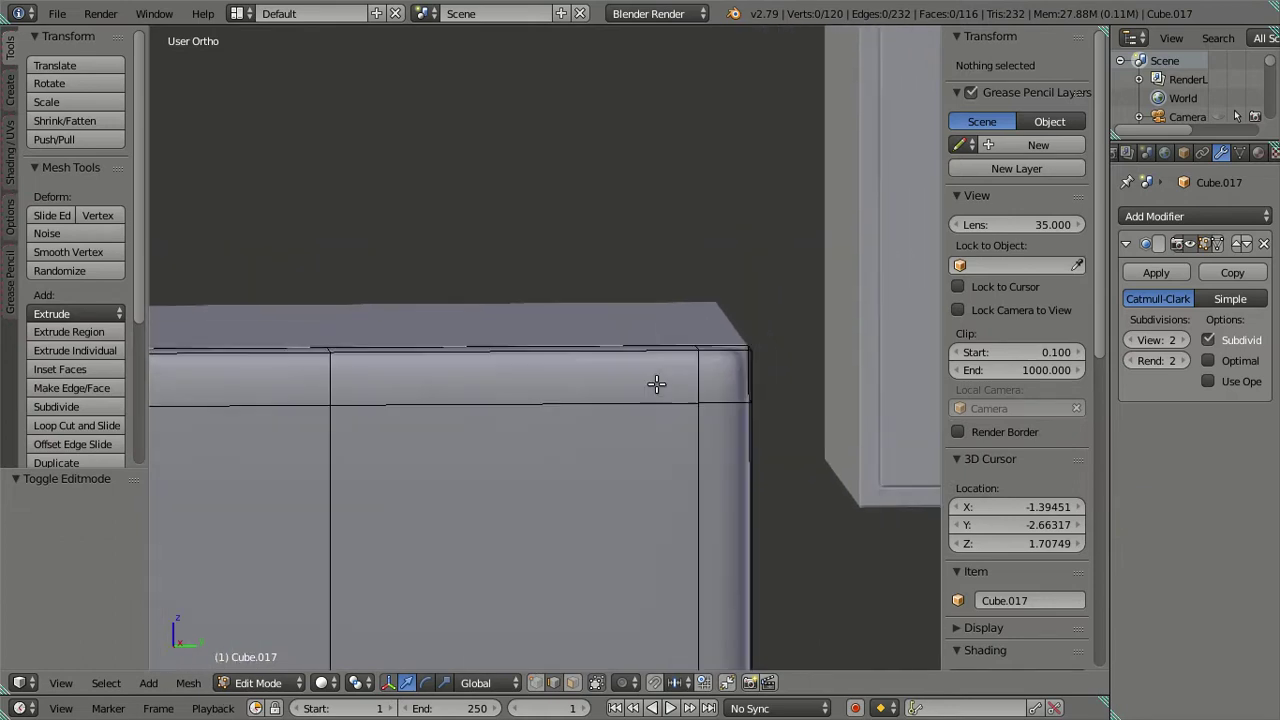
pyautogui.scroll(1, 728, 383)
pyautogui.hotkey('ctrl', 'r')
pyautogui.click(722, 386)
pyautogui.click(691, 257)
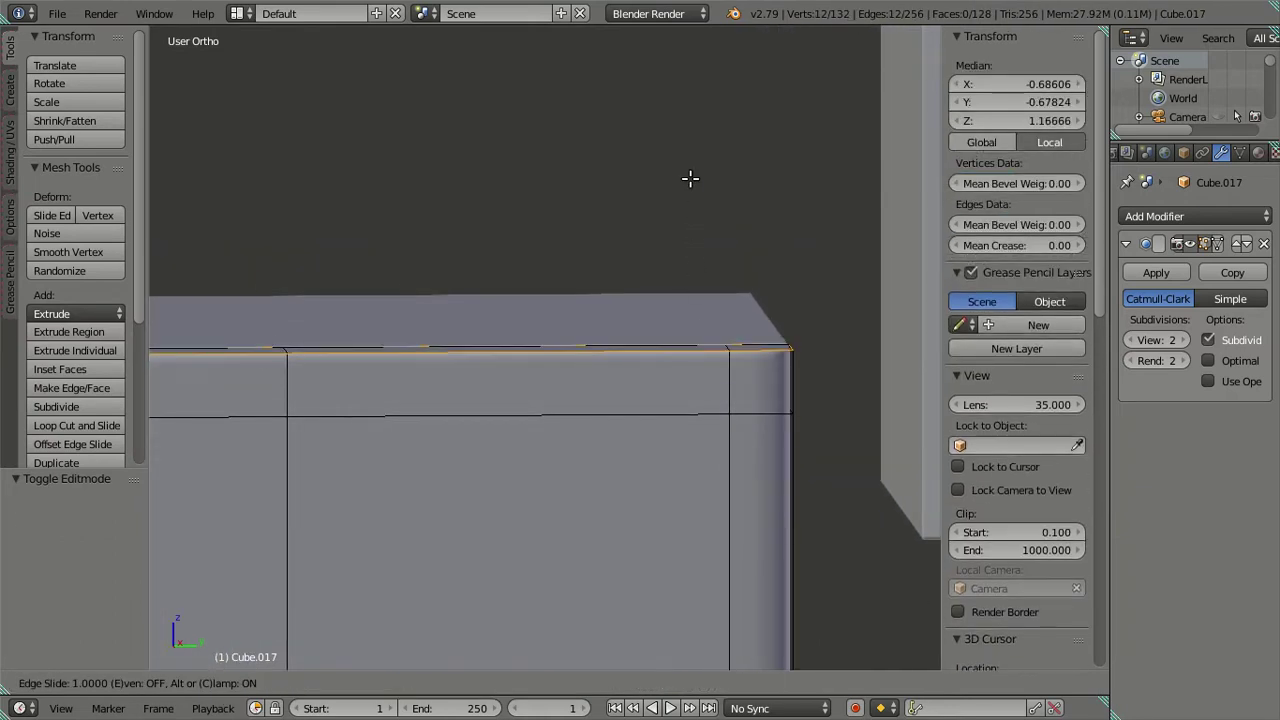
pyautogui.hotkey('ctrl', 'space')
pyautogui.moveTo(267, 283); pyautogui.dragTo(272, 289)
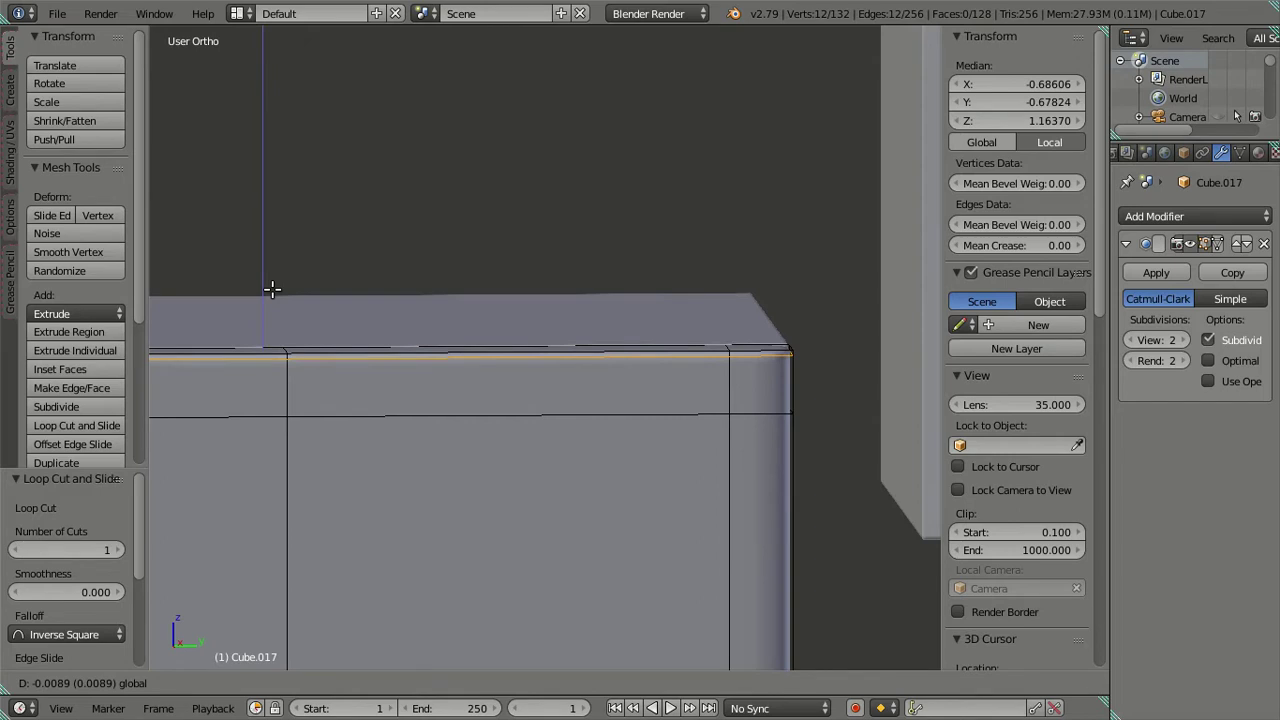
pyautogui.press('-')
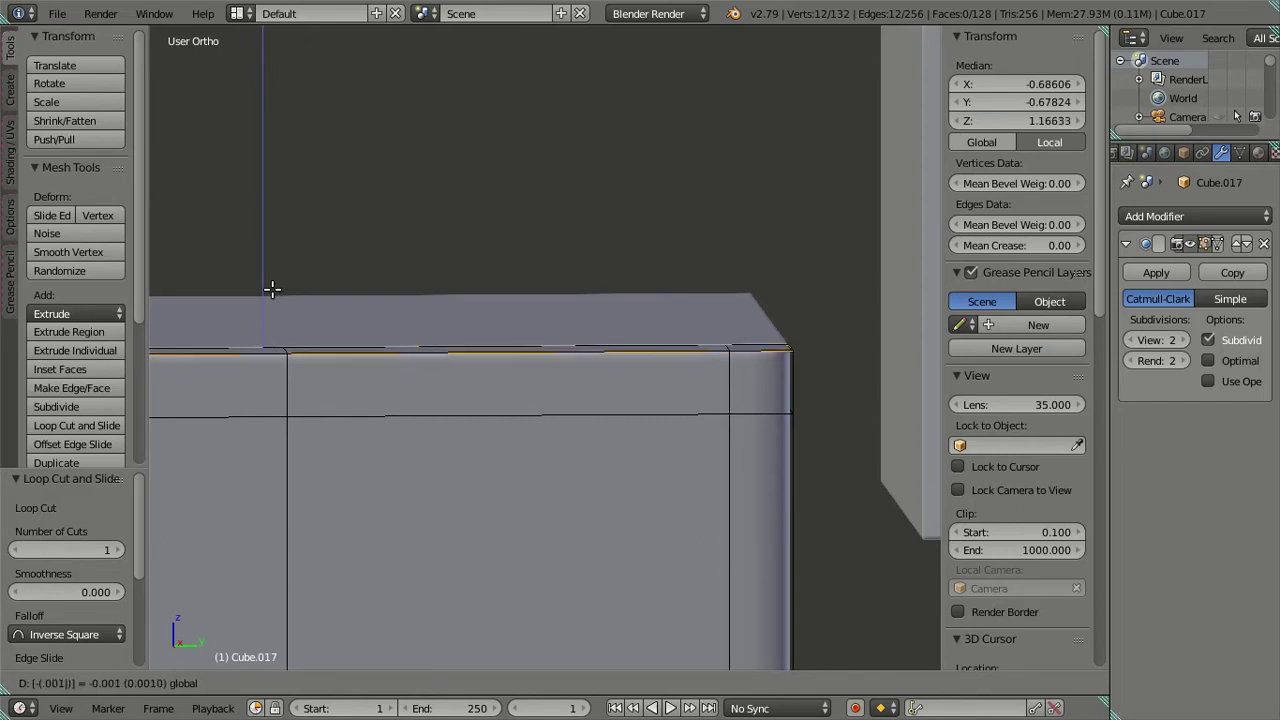
pyautogui.click(272, 289)
pyautogui.scroll(-2, 606, 420)
pyautogui.press('a')
pyautogui.scroll(-1, 609, 420)
# Add a second support loop cut hugging the door's bottom edge.
pyautogui.scroll(1, 609, 420)
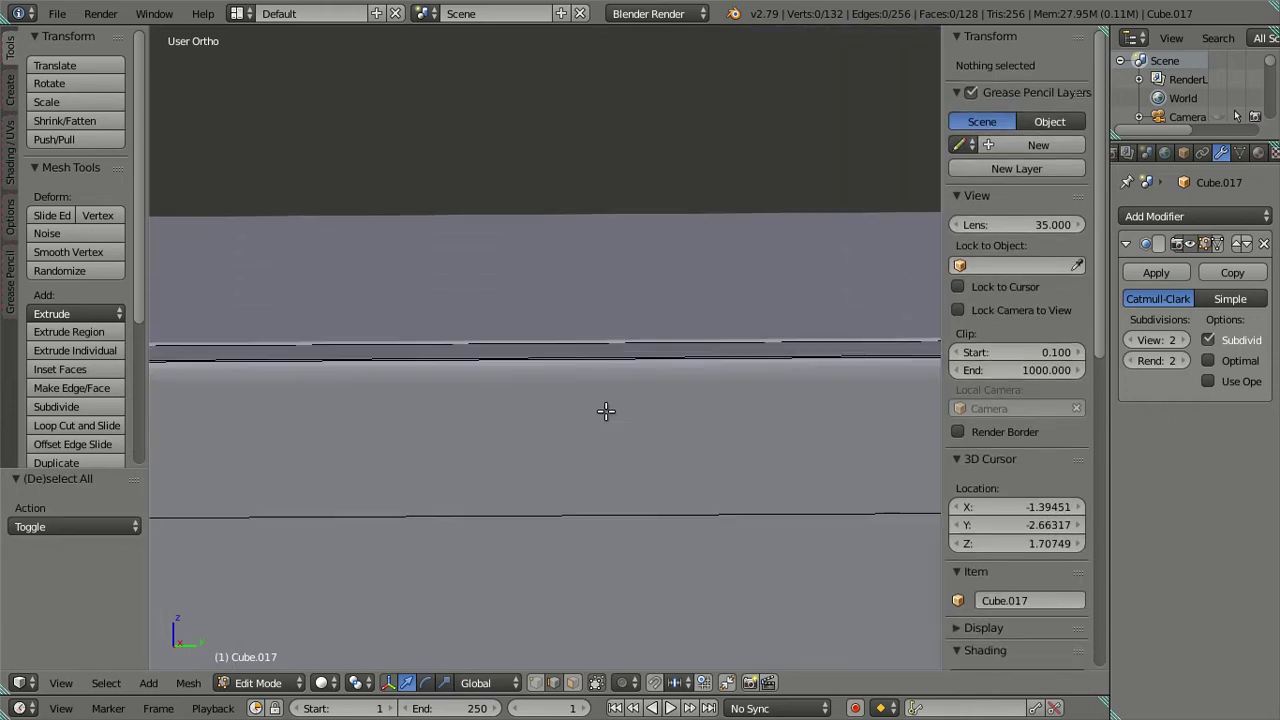
pyautogui.moveTo(620, 400)
pyautogui.mouseDown(button='middle')
pyautogui.moveTo(600, 445)
pyautogui.moveTo(614, 449)
pyautogui.mouseUp(button='middle')
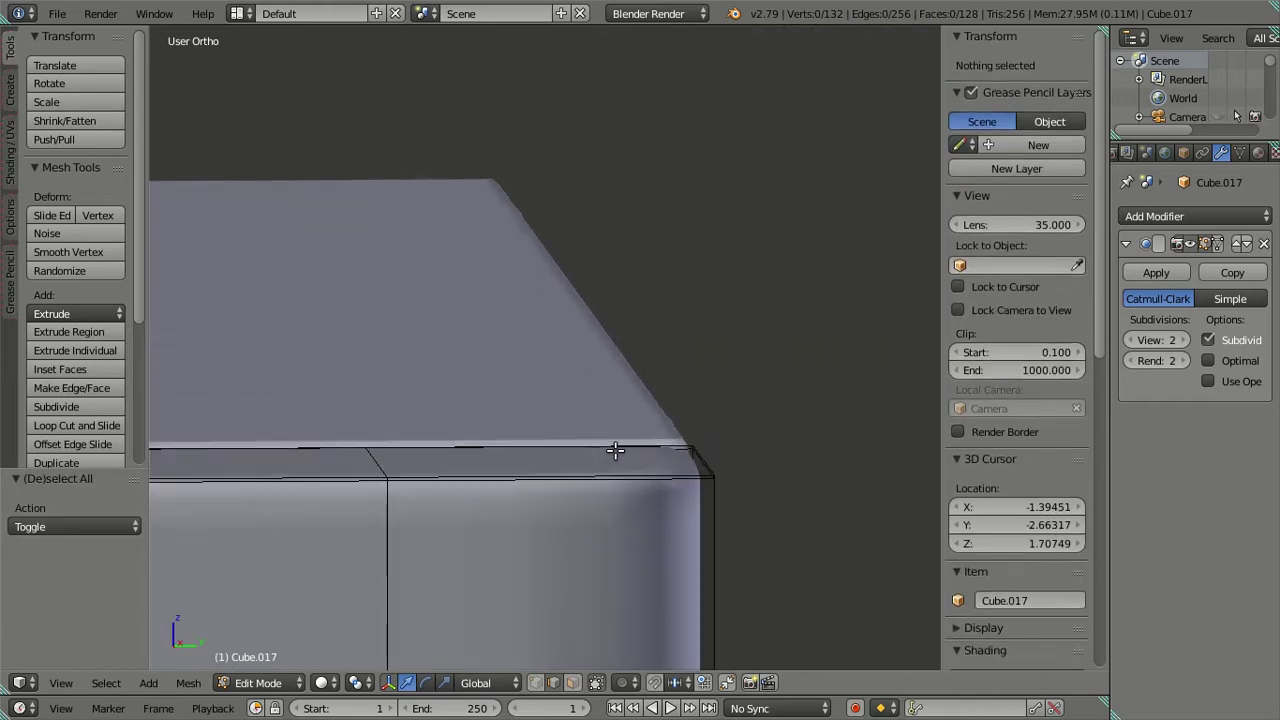
pyautogui.scroll(-1, 611, 446)
pyautogui.scroll(-2, 600, 463)
pyautogui.scroll(-1, 549, 541)
pyautogui.moveTo(549, 541); pyautogui.dragTo(529, 451, button='middle')
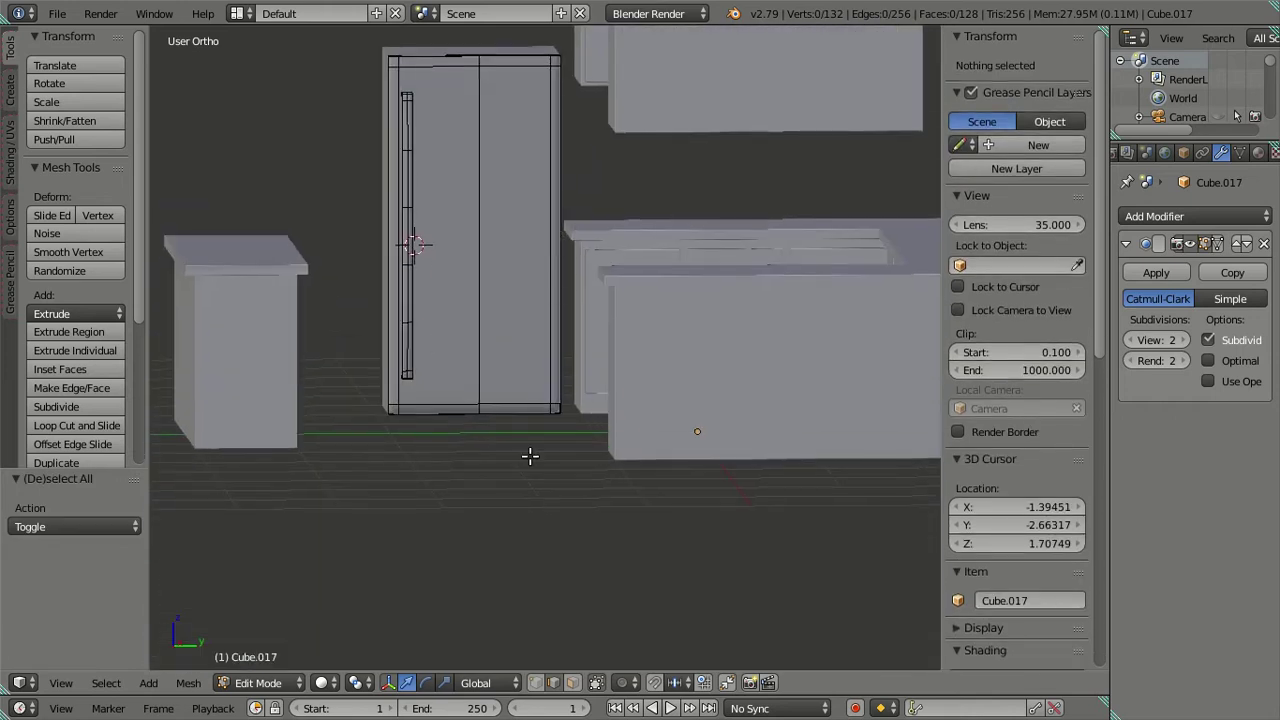
pyautogui.scroll(4, 529, 451)
pyautogui.keyDown('shift'); pyautogui.moveTo(557, 249); pyautogui.dragTo(590, 392, button='middle'); pyautogui.keyUp('shift')
pyautogui.hotkey('ctrl', 'r')
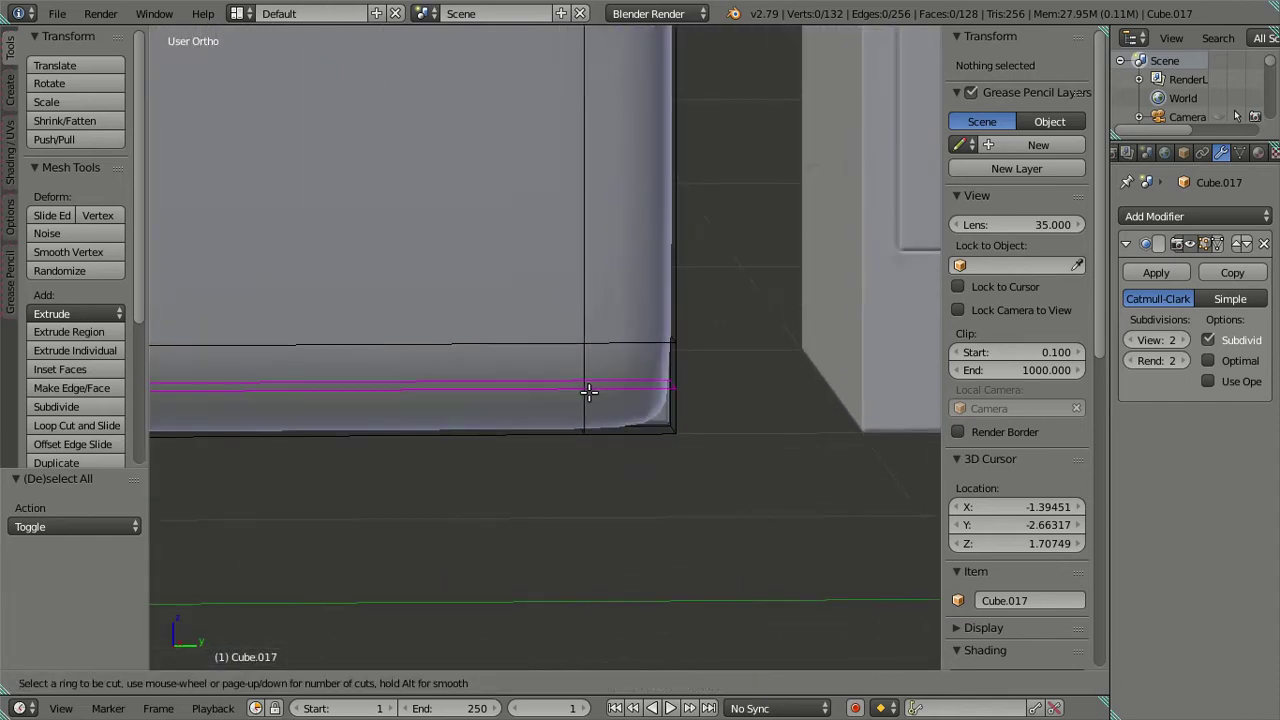
pyautogui.click(586, 394)
pyautogui.click(517, 649)
pyautogui.keyDown('shift'); pyautogui.moveTo(517, 649); pyautogui.dragTo(742, 474, button='middle'); pyautogui.keyUp('shift')
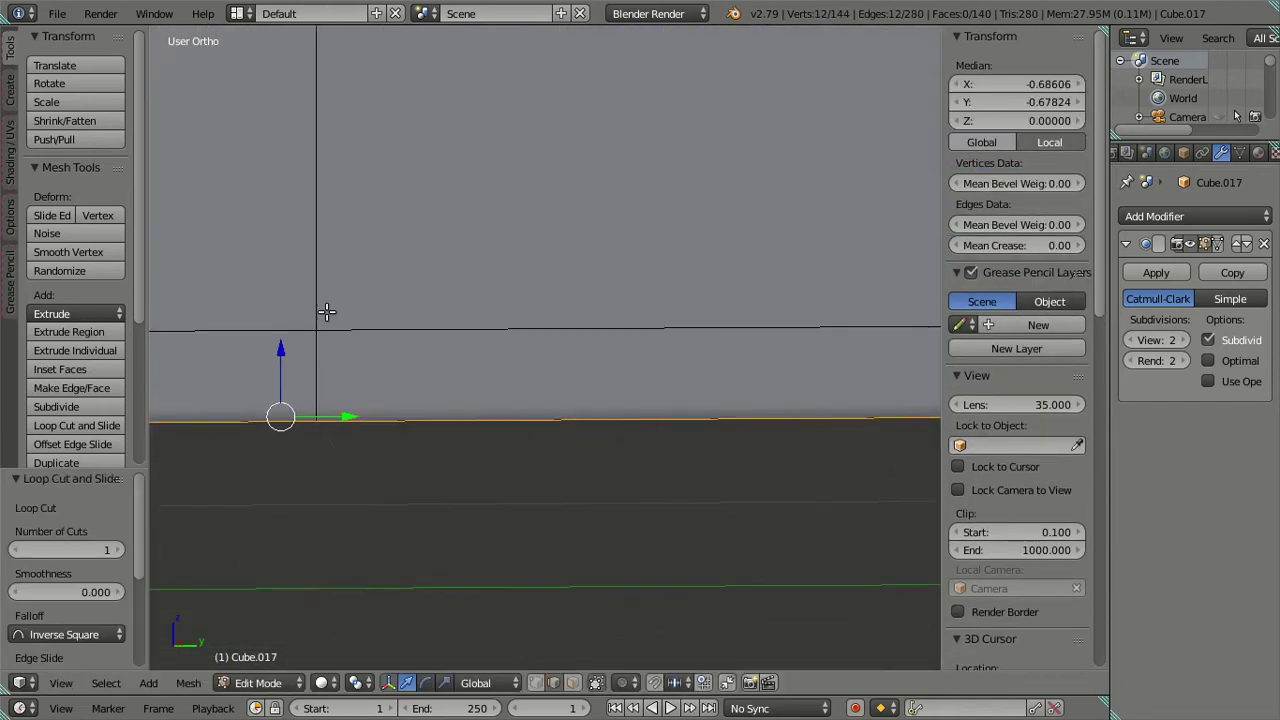
pyautogui.moveTo(280, 348); pyautogui.dragTo(280, 341)
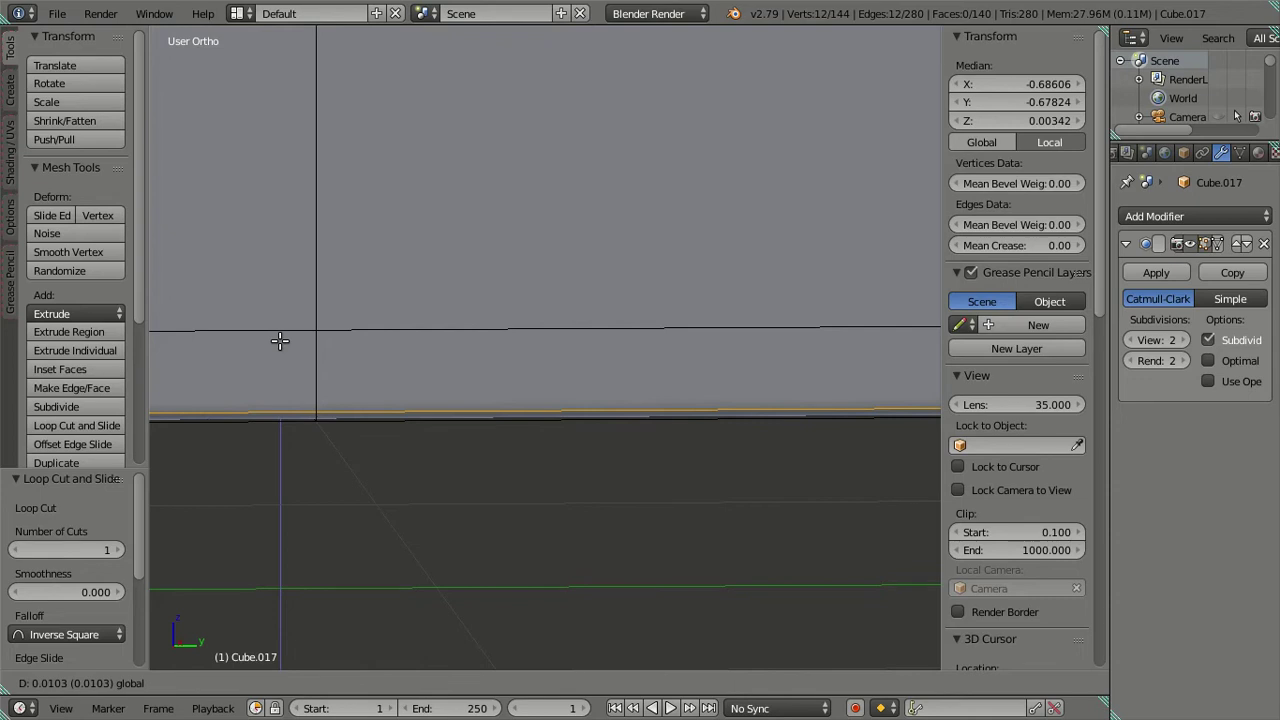
pyautogui.press('-')
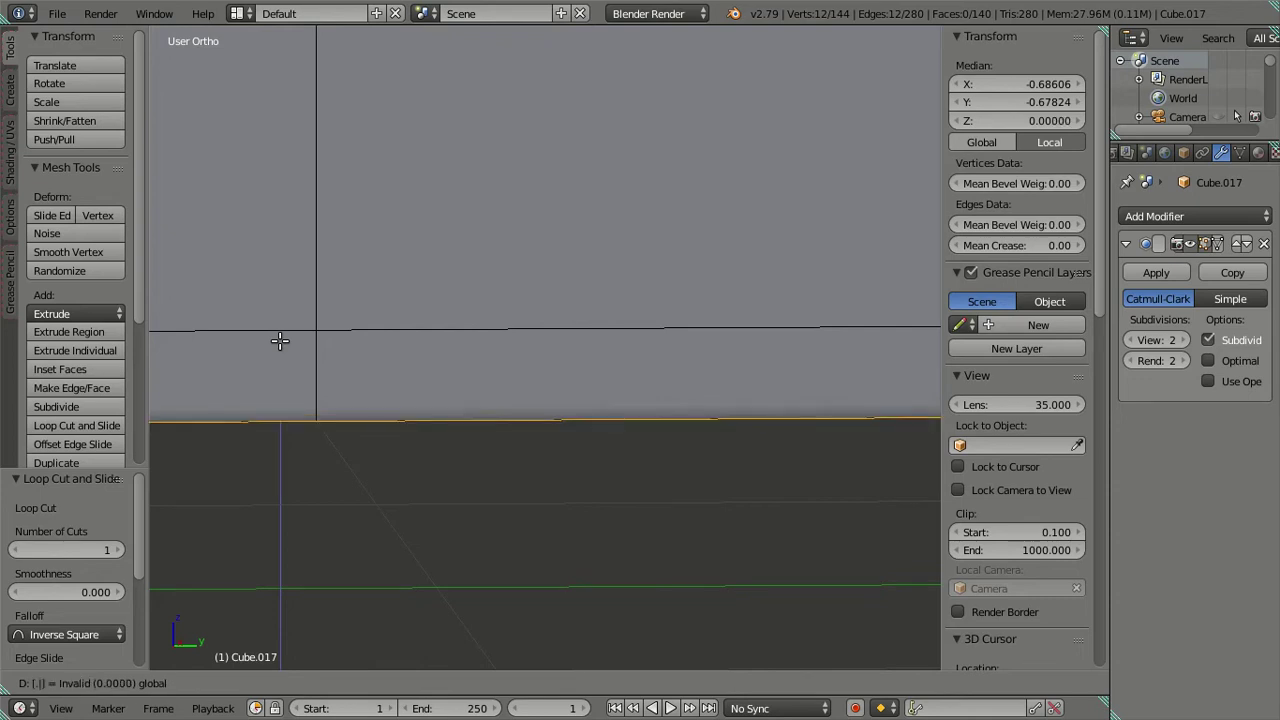
pyautogui.press('Return')
pyautogui.scroll(-1, 443, 277)
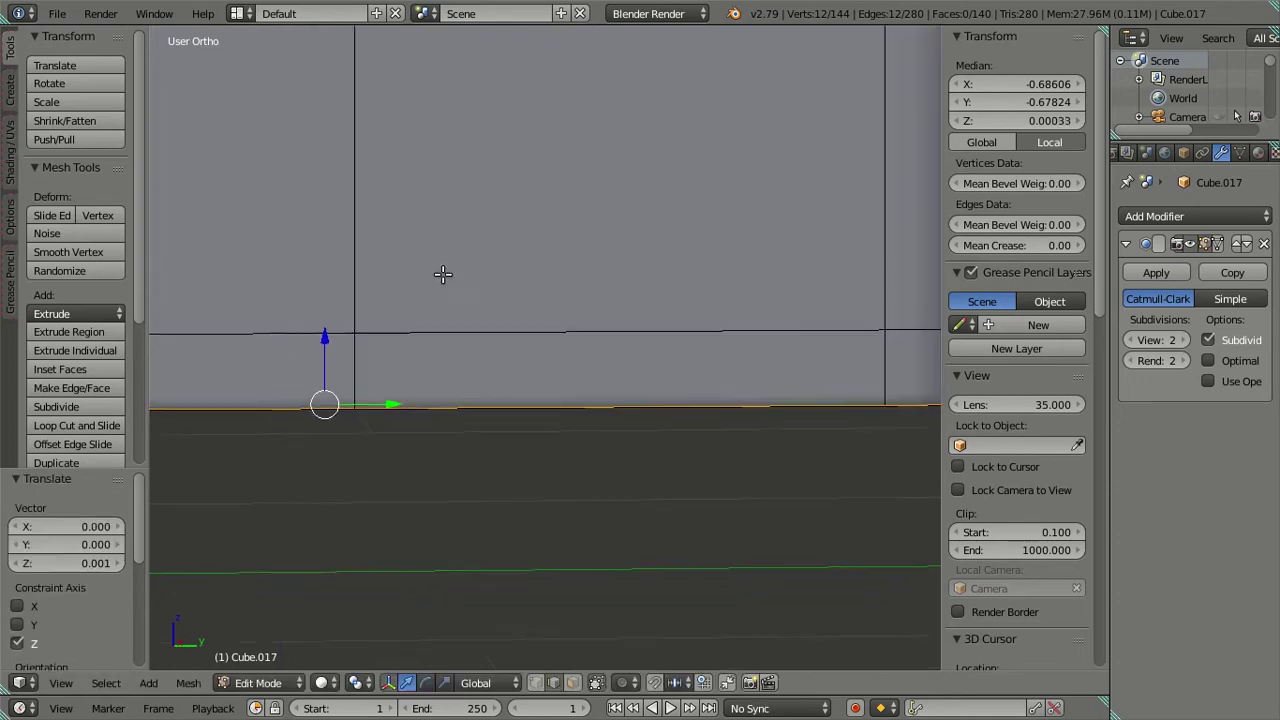
pyautogui.scroll(-3, 451, 272)
pyautogui.press('a')
# Return to Object Mode and view the fridge from above.
pyautogui.press('Tab')
pyautogui.scroll(-2, 451, 270)
pyautogui.scroll(-2, 482, 256)
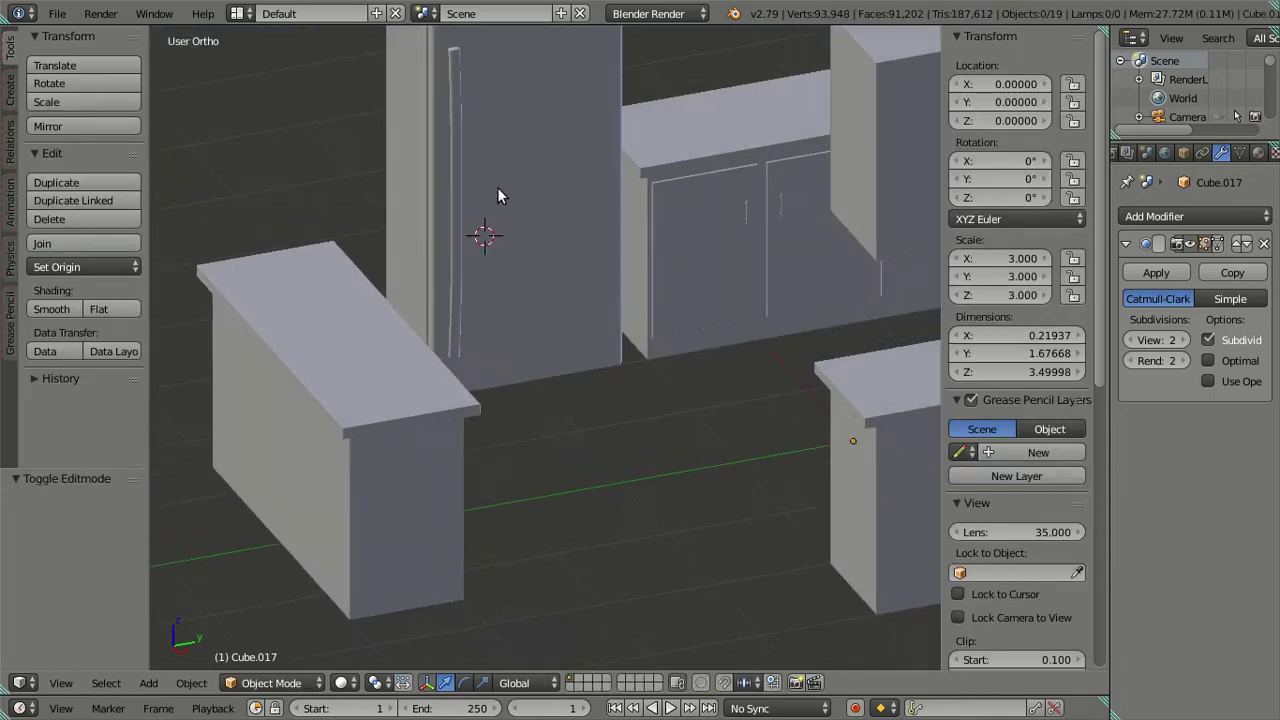
pyautogui.scroll(-2, 497, 187)
pyautogui.scroll(3, 508, 360)
pyautogui.moveTo(508, 275)
pyautogui.mouseDown(button='middle')
pyautogui.moveTo(525, 290)
pyautogui.moveTo(511, 337)
pyautogui.moveTo(423, 296)
pyautogui.moveTo(394, 306)
pyautogui.moveTo(380, 374)
pyautogui.moveTo(543, 311)
pyautogui.moveTo(591, 426)
pyautogui.moveTo(574, 397)
pyautogui.mouseUp(button='middle')
# In Edit Mode, dissolve an edge loop around the door handle.
pyautogui.scroll(5, 540, 385)
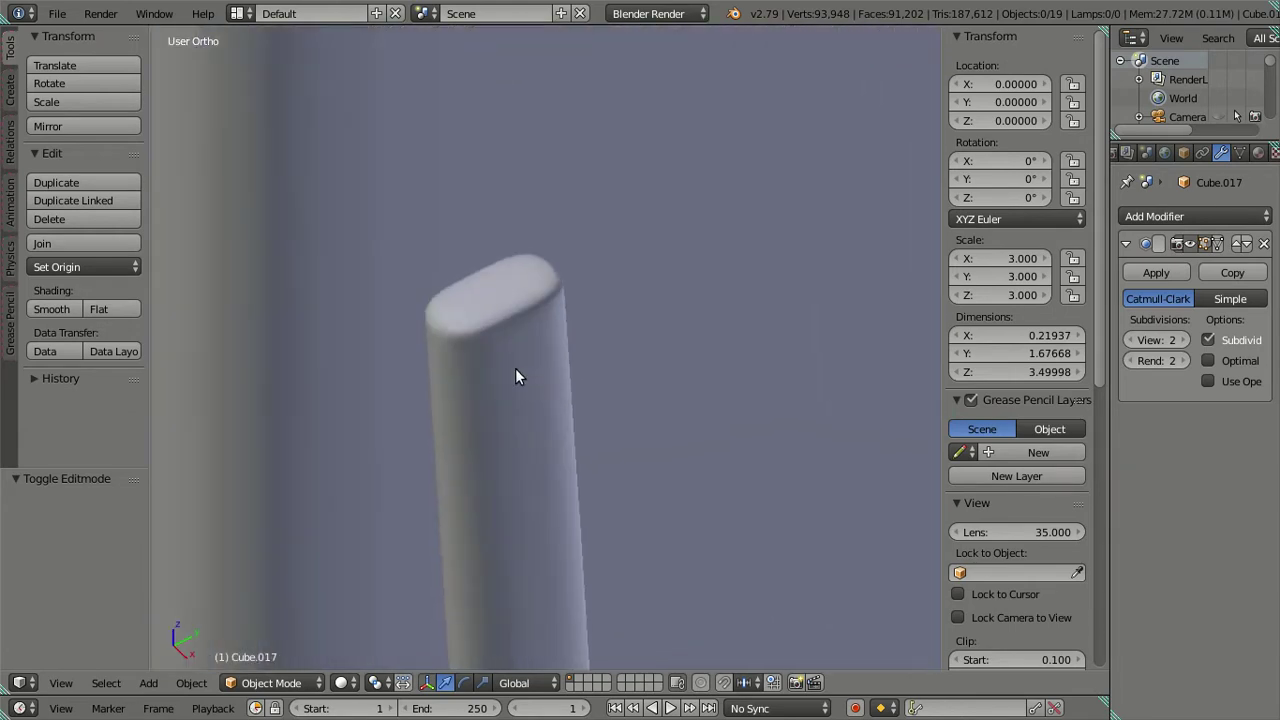
pyautogui.press('Tab')
pyautogui.moveTo(501, 330); pyautogui.dragTo(500, 363, button='middle')
pyautogui.keyDown('alt'); pyautogui.rightClick(500, 363); pyautogui.keyUp('alt')
pyautogui.press('x')
pyautogui.click(663, 386)
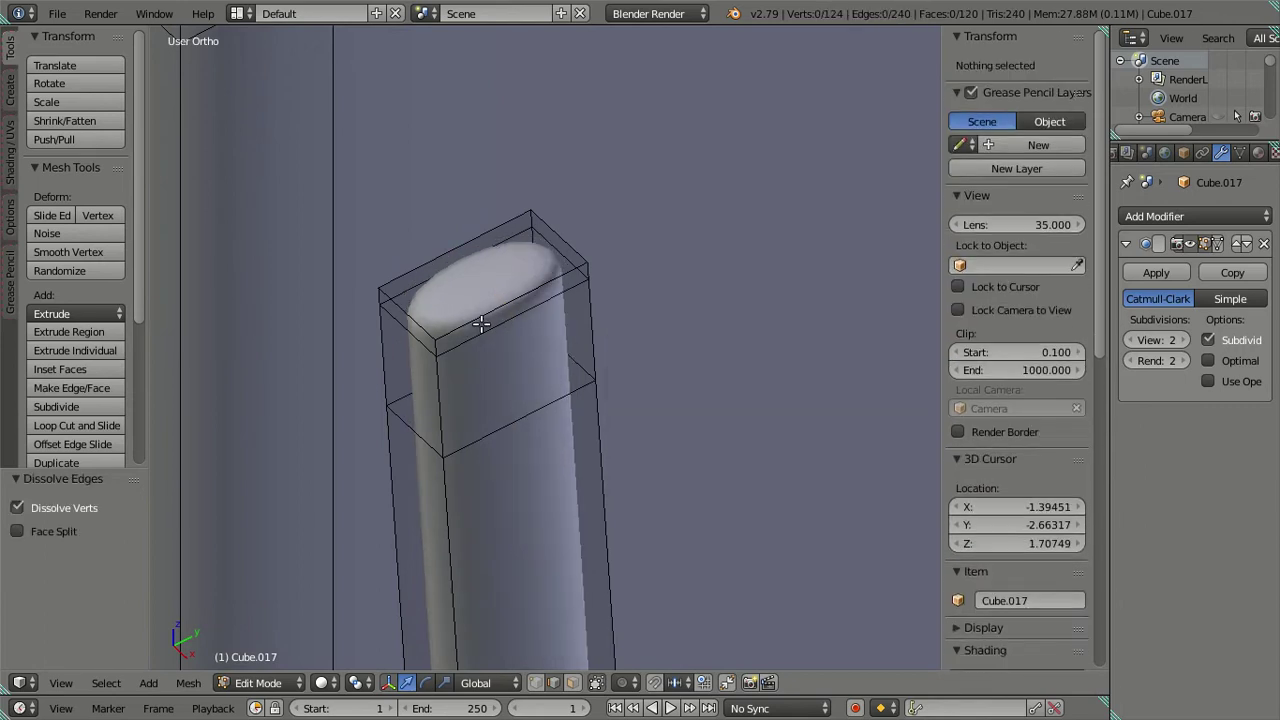
# Add two loop cuts running along the handle.
pyautogui.hotkey('ctrl', 'r')
pyautogui.scroll(2, 481, 323)
pyautogui.scroll(-1, 481, 323)
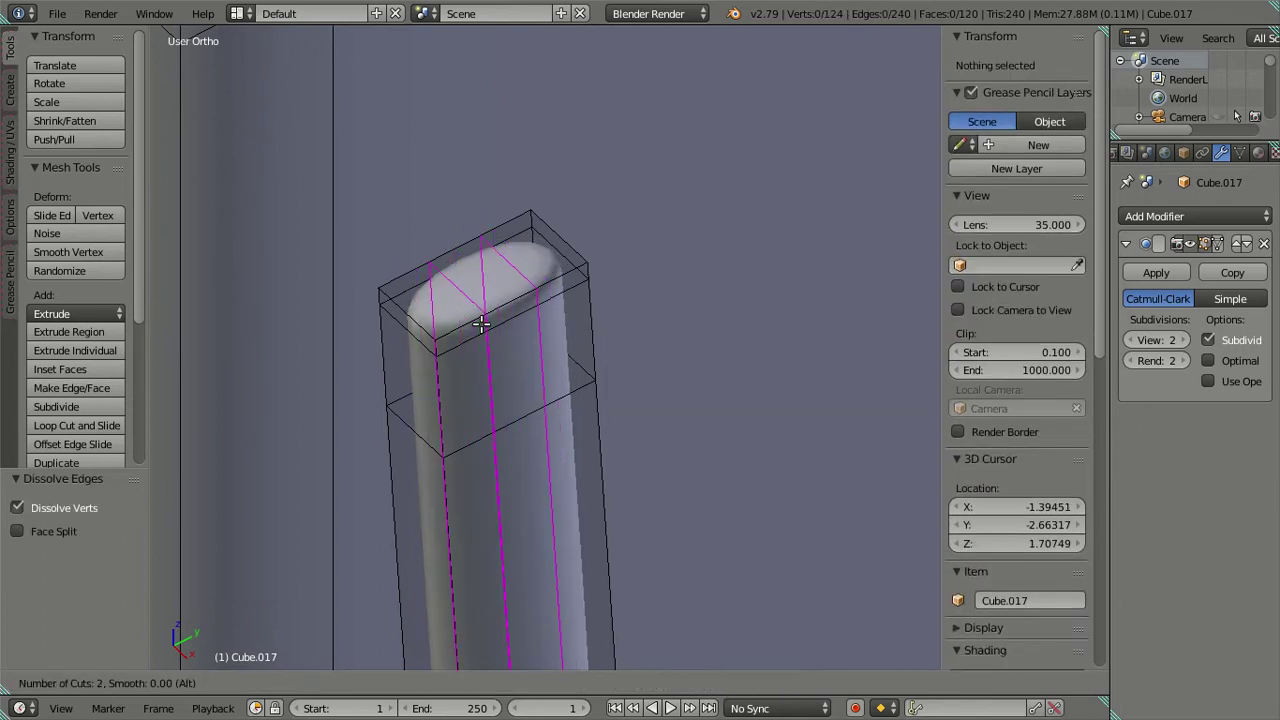
pyautogui.click(481, 323)
pyautogui.click(481, 323)
pyautogui.press('a')
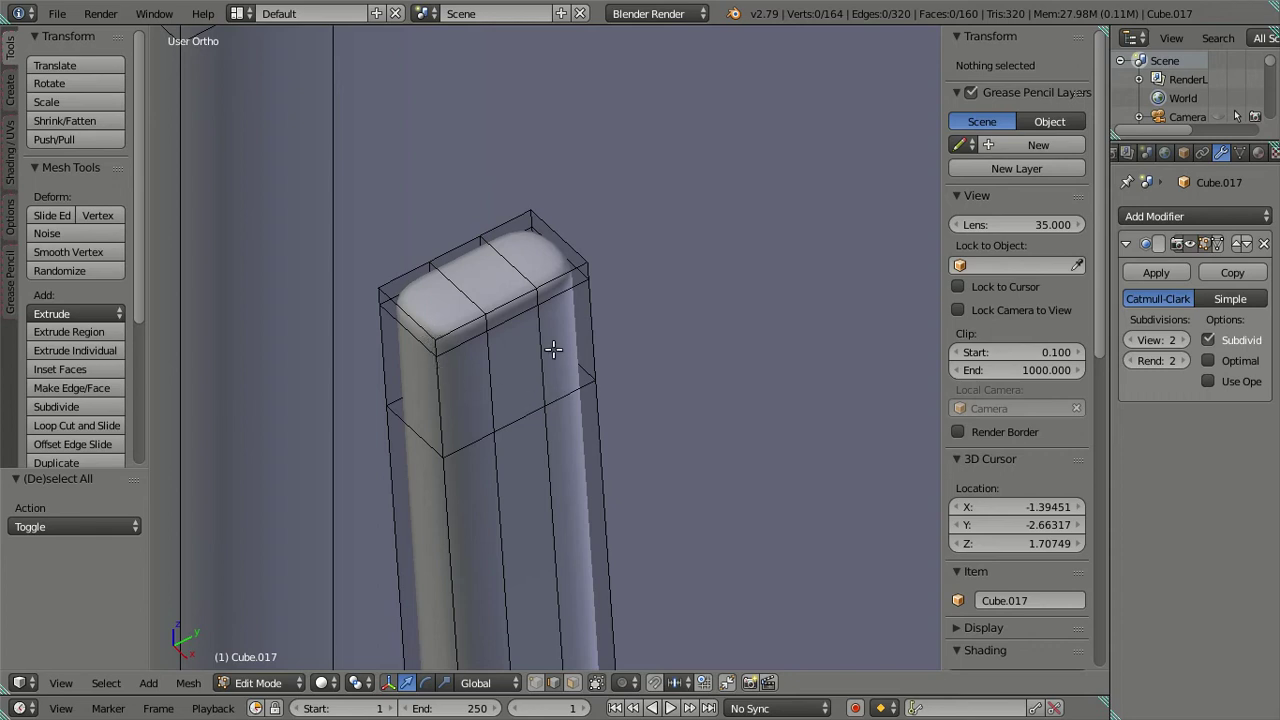
# Add one more loop cut on the handle and return to Object Mode.
pyautogui.hotkey('ctrl', 'r')
pyautogui.click(511, 278)
pyautogui.press('Tab')
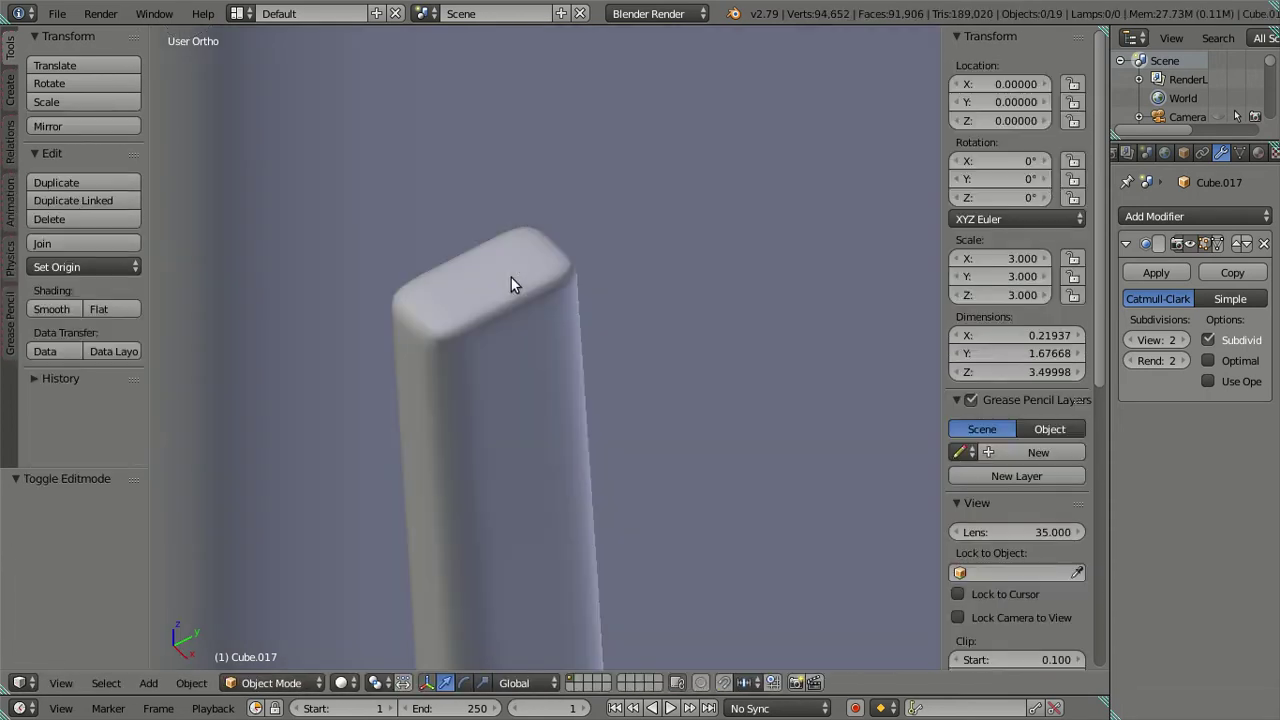
pyautogui.scroll(-2, 511, 278)
pyautogui.scroll(-2, 510, 286)
pyautogui.scroll(-2, 511, 287)
pyautogui.moveTo(648, 543)
pyautogui.mouseDown(button='middle')
pyautogui.moveTo(633, 476)
pyautogui.moveTo(483, 493)
pyautogui.moveTo(508, 548)
pyautogui.moveTo(713, 502)
pyautogui.moveTo(761, 466)
pyautogui.moveTo(670, 527)
pyautogui.mouseUp(button='middle')
# Briefly toggle the door in and out of Edit Mode, then orbit to look up at the fridge.
pyautogui.scroll(-3, 670, 527)
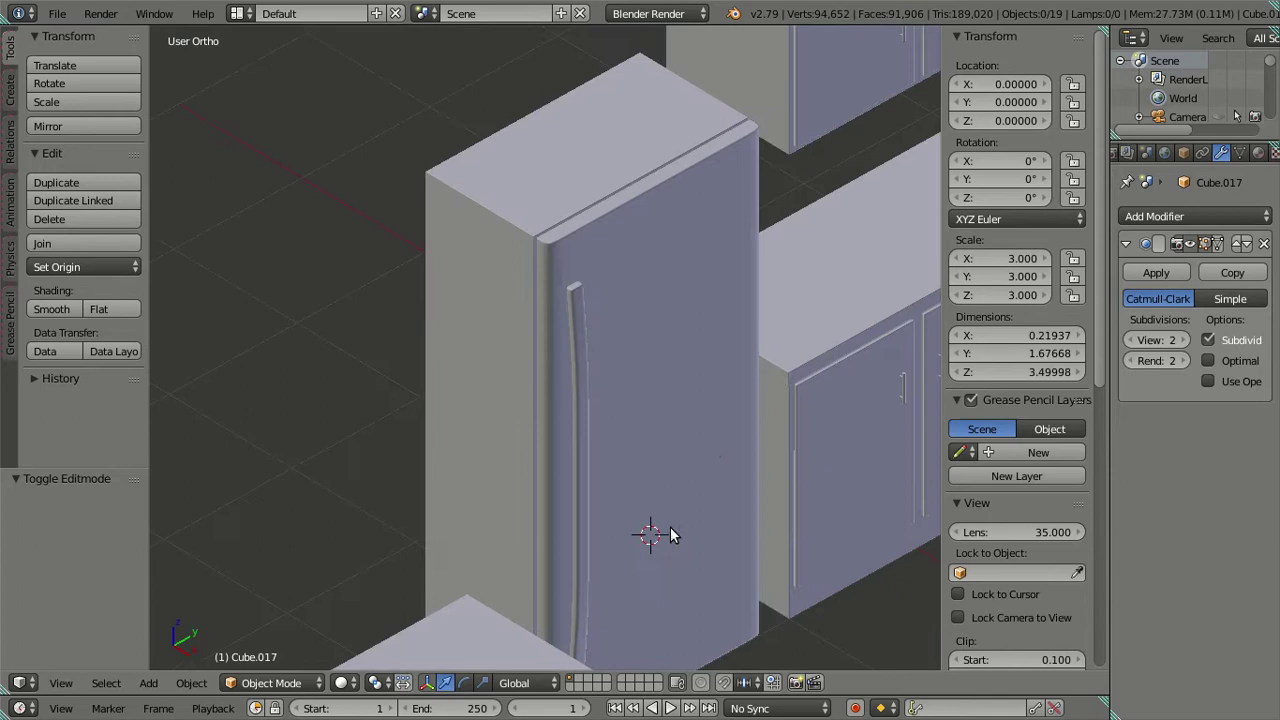
pyautogui.scroll(5, 698, 324)
pyautogui.press('Tab')
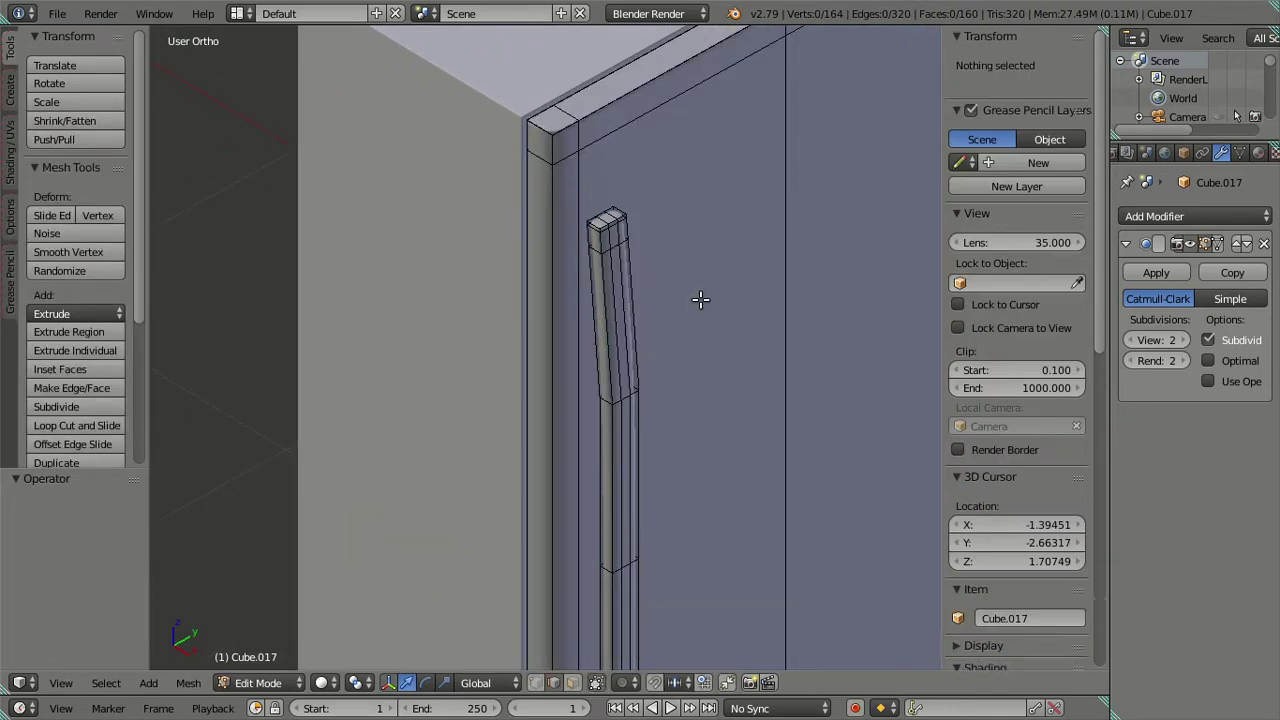
pyautogui.press('a')
pyautogui.press('a')
pyautogui.press('Tab')
pyautogui.scroll(-4, 700, 300)
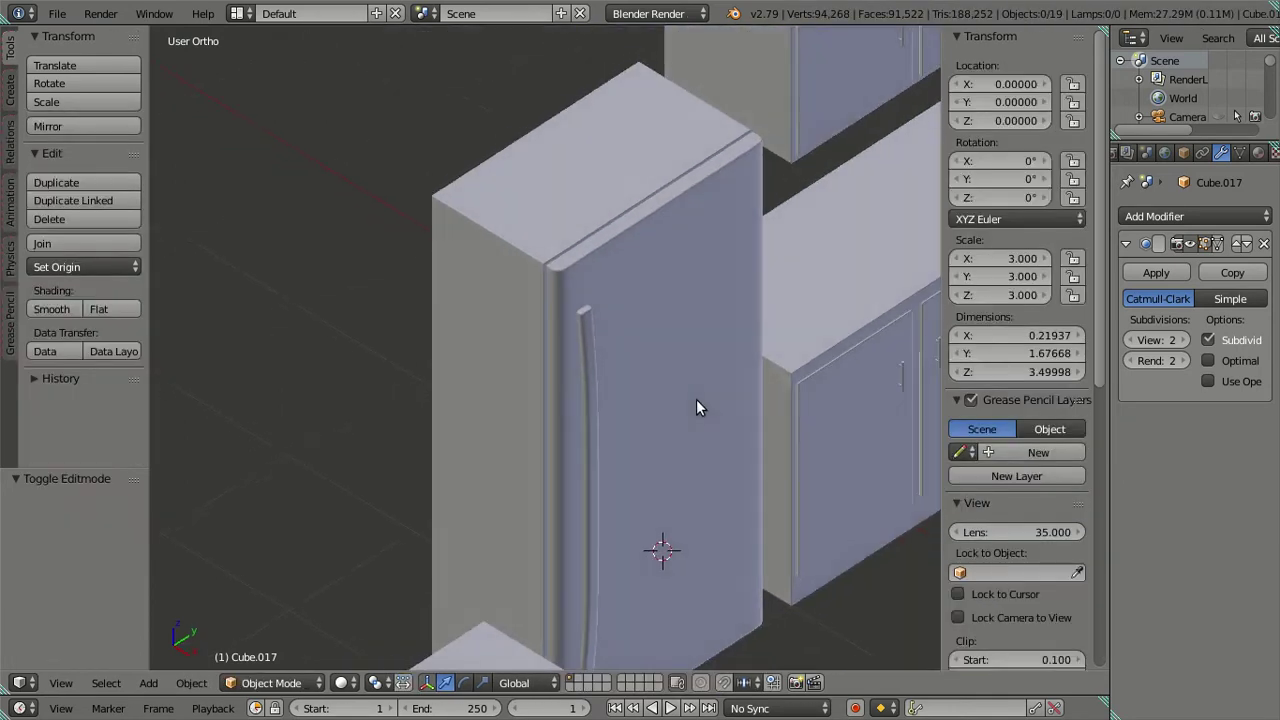
pyautogui.scroll(-1, 630, 312)
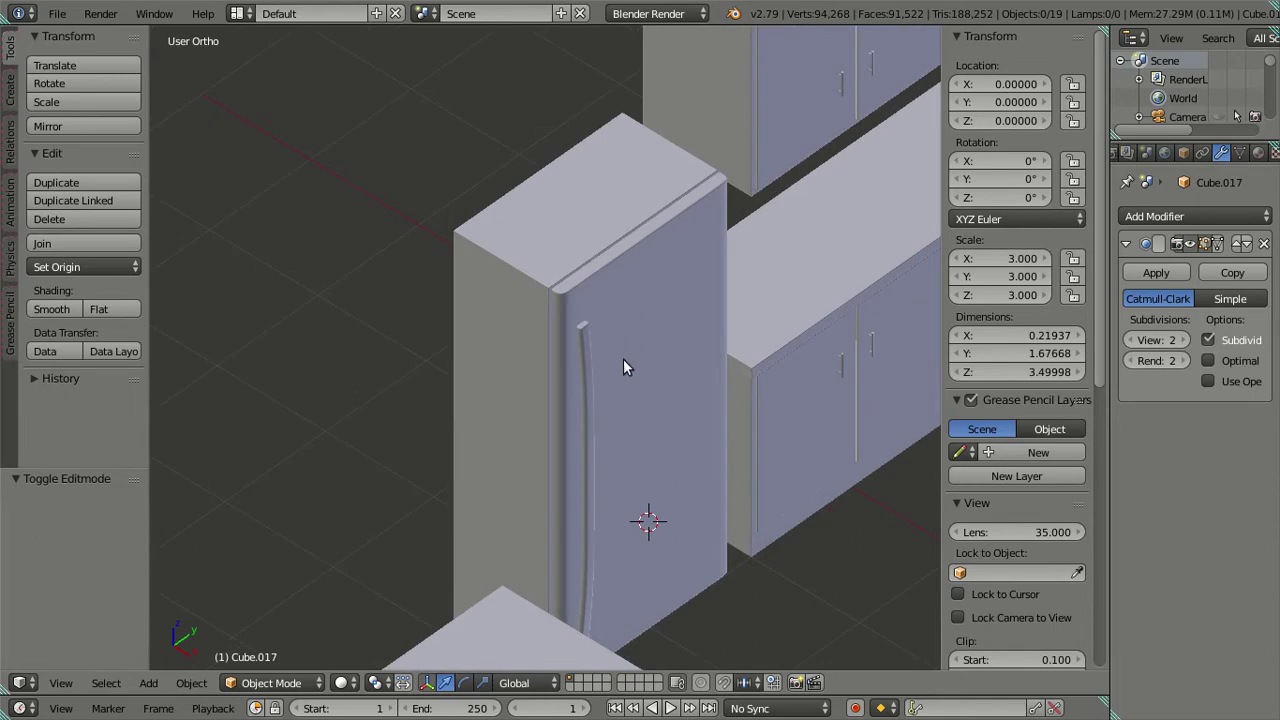
pyautogui.keyDown('shift'); pyautogui.moveTo(623, 359); pyautogui.dragTo(556, 356, button='middle'); pyautogui.keyUp('shift')
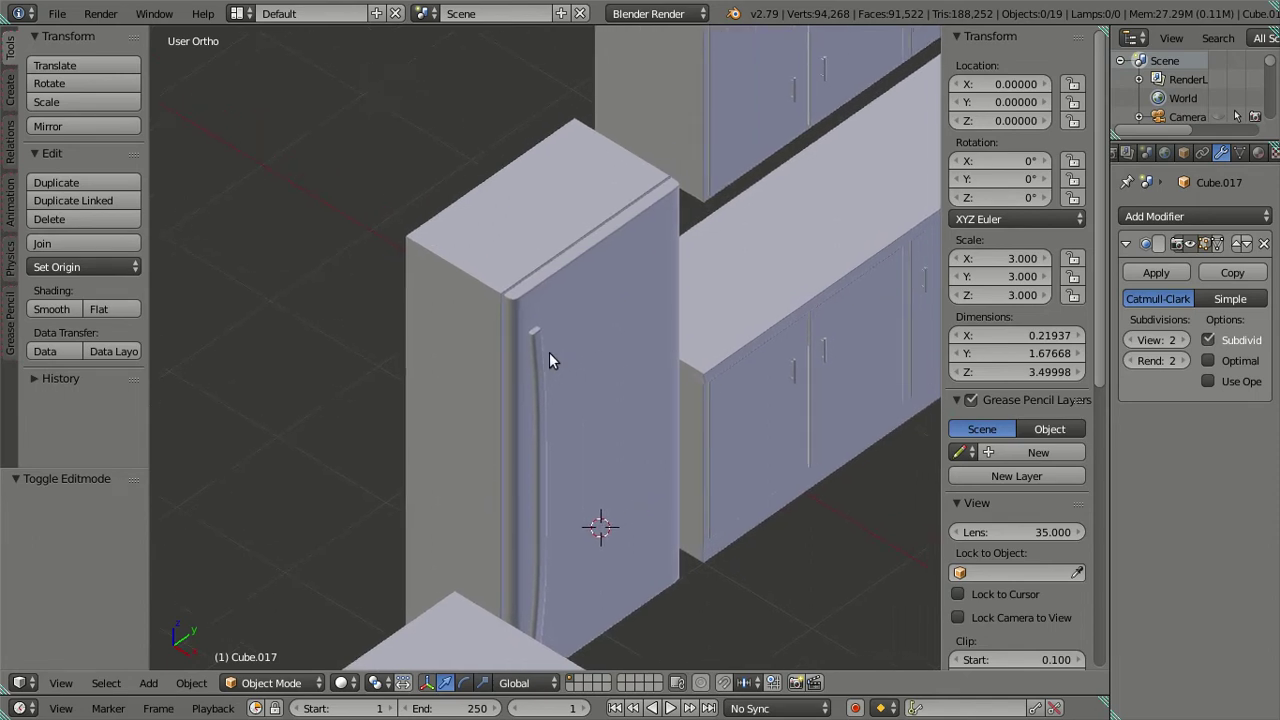
pyautogui.moveTo(534, 352)
pyautogui.mouseDown(button='middle')
pyautogui.moveTo(468, 391)
pyautogui.moveTo(510, 330)
pyautogui.moveTo(517, 343)
pyautogui.moveTo(491, 383)
pyautogui.moveTo(551, 503)
pyautogui.moveTo(621, 510)
pyautogui.moveTo(614, 338)
pyautogui.moveTo(486, 338)
pyautogui.moveTo(481, 373)
pyautogui.moveTo(563, 370)
pyautogui.mouseUp(button='middle')
pyautogui.scroll(2, 468, 391)
# Re-enter Edit Mode on the door and zoom in on its top edge.
pyautogui.press('Tab')
pyautogui.scroll(3, 563, 370)
pyautogui.scroll(3, 615, 369)
pyautogui.moveTo(552, 541); pyautogui.dragTo(599, 511, button='middle')
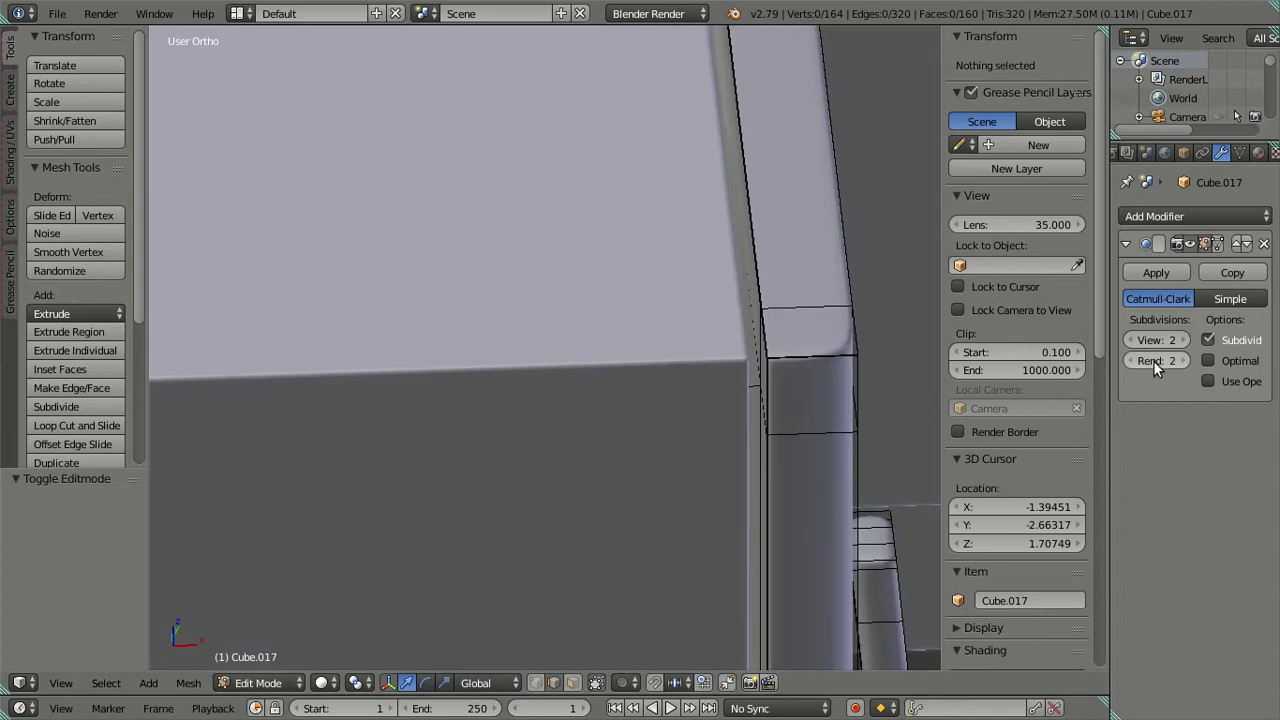
# Set the door's Subdivision Surface viewport level to 0.
pyautogui.click(1131, 341)
pyautogui.click(1131, 341)
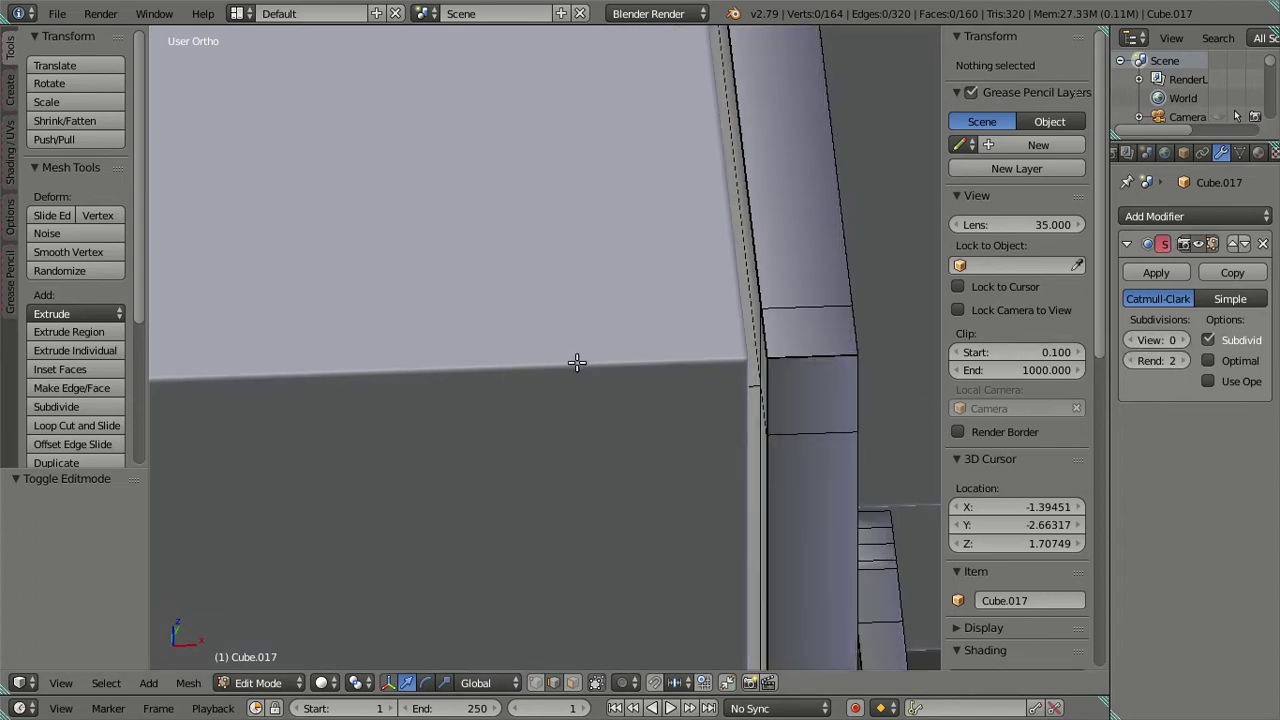
pyautogui.moveTo(577, 362); pyautogui.dragTo(607, 372, button='middle')
pyautogui.moveTo(692, 397); pyautogui.dragTo(669, 386, button='middle')
# Hide the fridge body object so the door stands alone.
pyautogui.press('Tab')
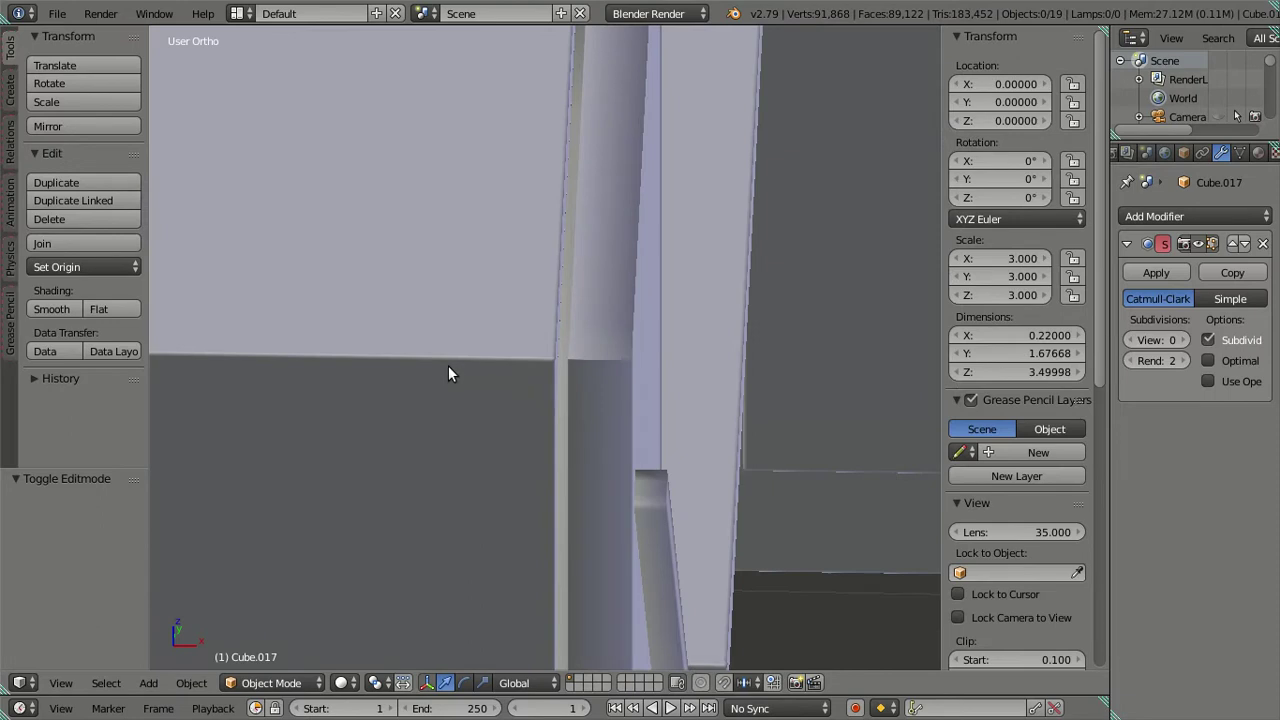
pyautogui.rightClick(440, 359)
pyautogui.scroll(-3, 440, 359)
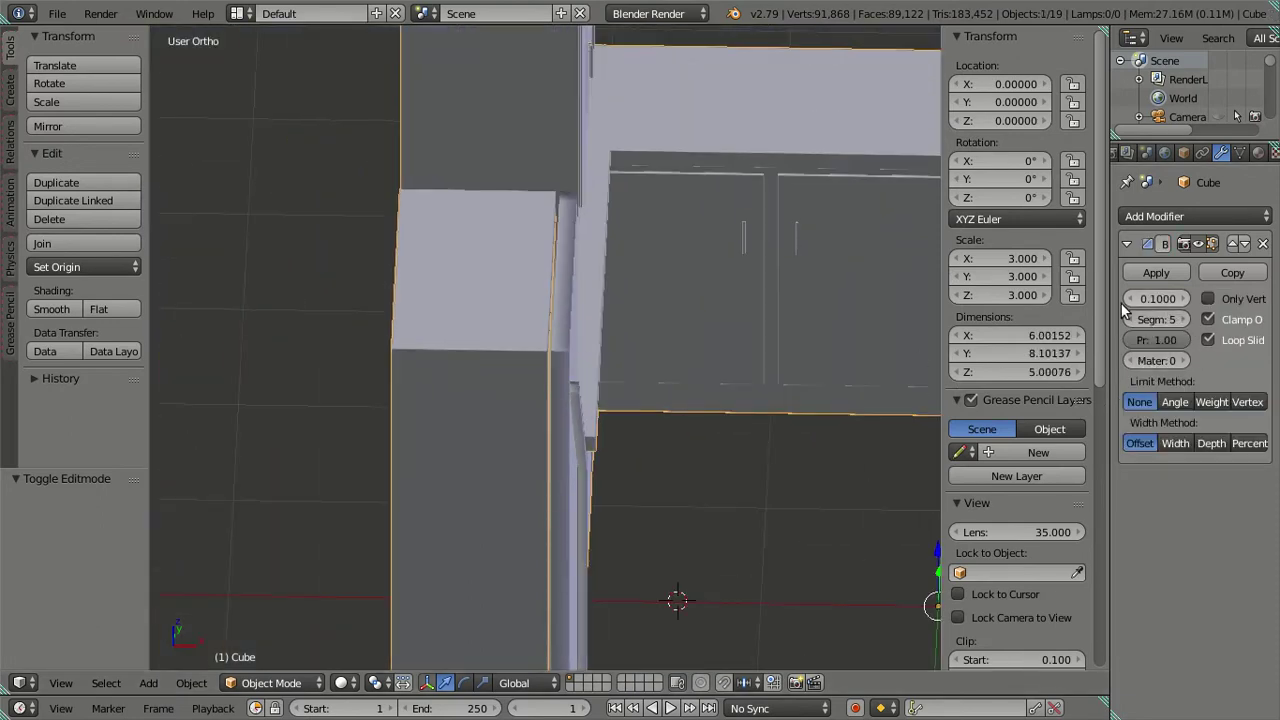
pyautogui.press('h')
pyautogui.moveTo(547, 353); pyautogui.dragTo(398, 398, button='middle')
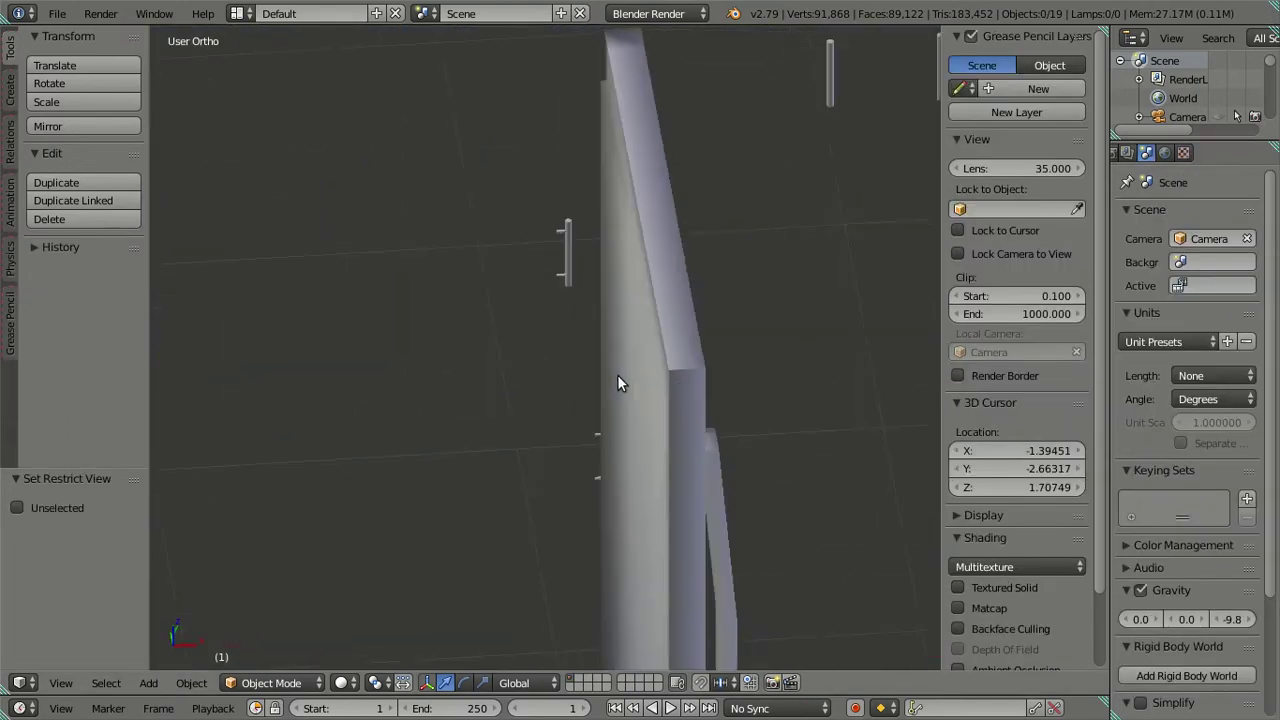
pyautogui.scroll(2, 420, 406)
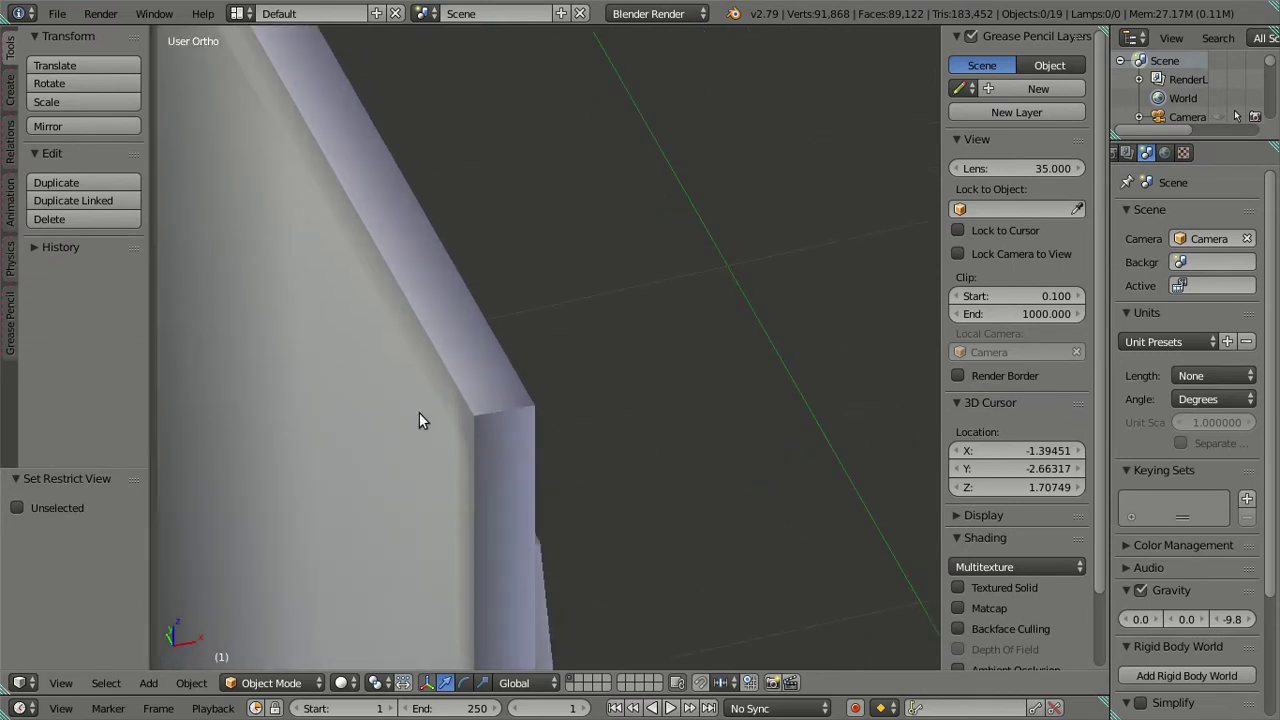
# Put the door into Edit Mode and frame a side-on view of it.
pyautogui.rightClick(460, 394)
pyautogui.press('Tab')
pyautogui.keyDown('shift'); pyautogui.moveTo(430, 405); pyautogui.dragTo(486, 364, button='middle'); pyautogui.keyUp('shift')
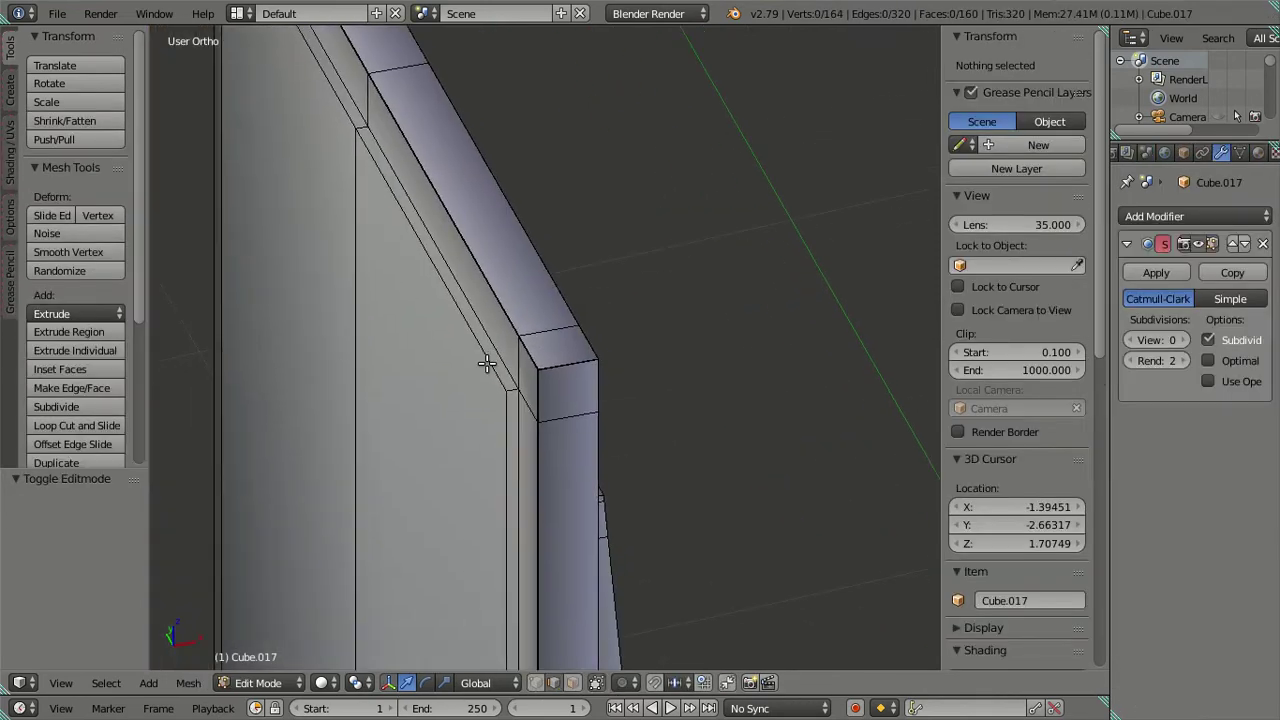
pyautogui.scroll(4, 498, 403)
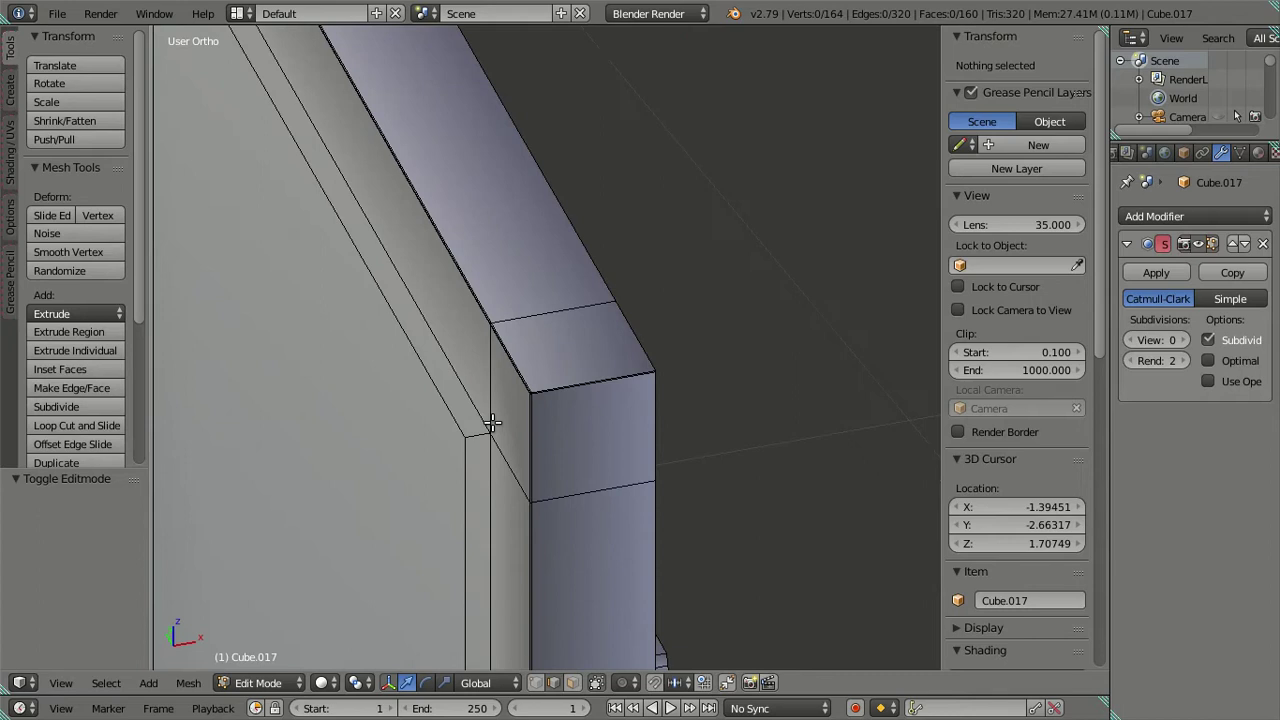
pyautogui.scroll(2, 493, 437)
pyautogui.scroll(2, 505, 440)
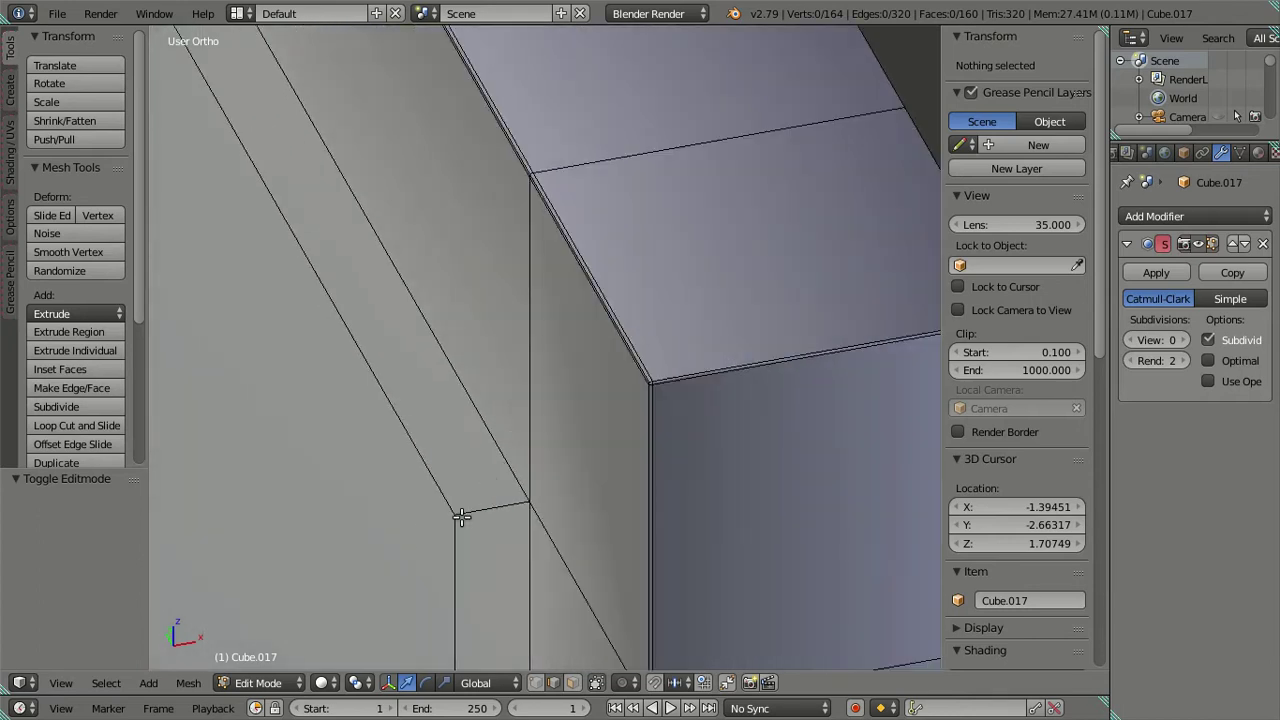
pyautogui.scroll(-3, 471, 509)
pyautogui.scroll(-2, 477, 480)
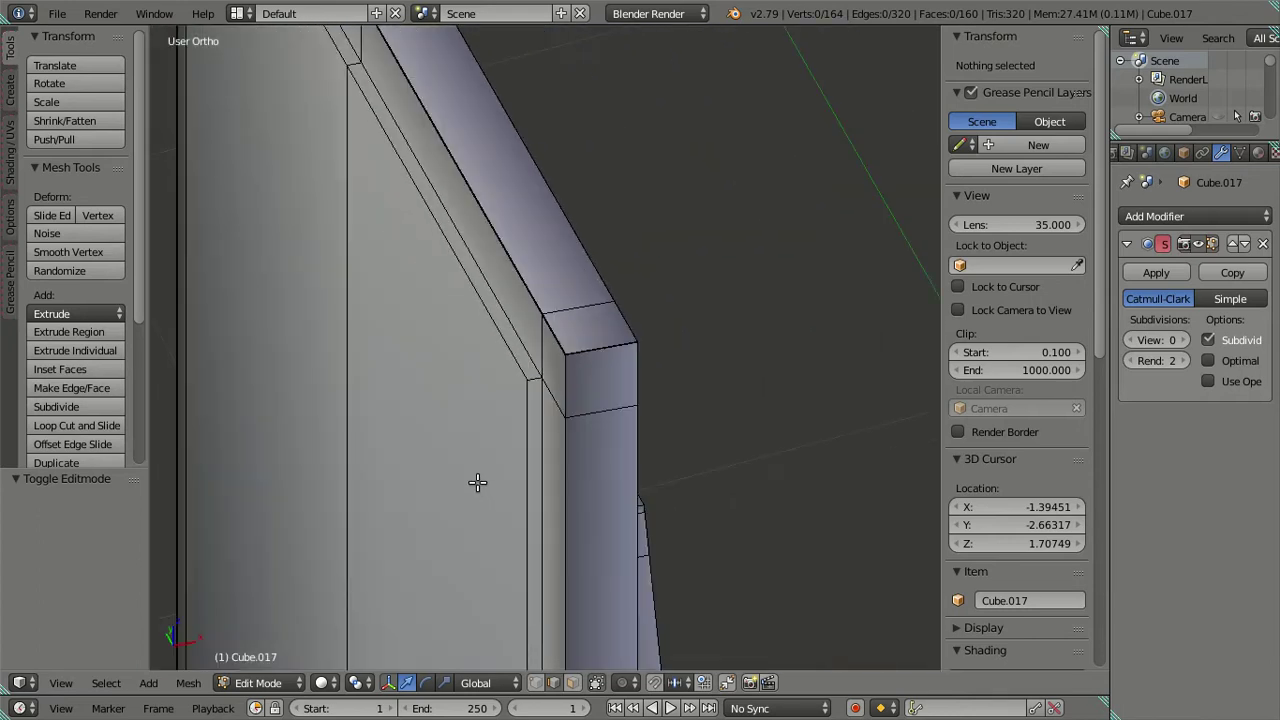
pyautogui.scroll(-2, 529, 509)
pyautogui.scroll(-1, 552, 491)
pyautogui.moveTo(552, 491)
pyautogui.mouseDown(button='middle')
pyautogui.moveTo(603, 466)
pyautogui.moveTo(449, 331)
pyautogui.moveTo(546, 443)
pyautogui.moveTo(452, 220)
pyautogui.moveTo(500, 431)
pyautogui.moveTo(558, 234)
pyautogui.moveTo(537, 392)
pyautogui.mouseUp(button='middle')
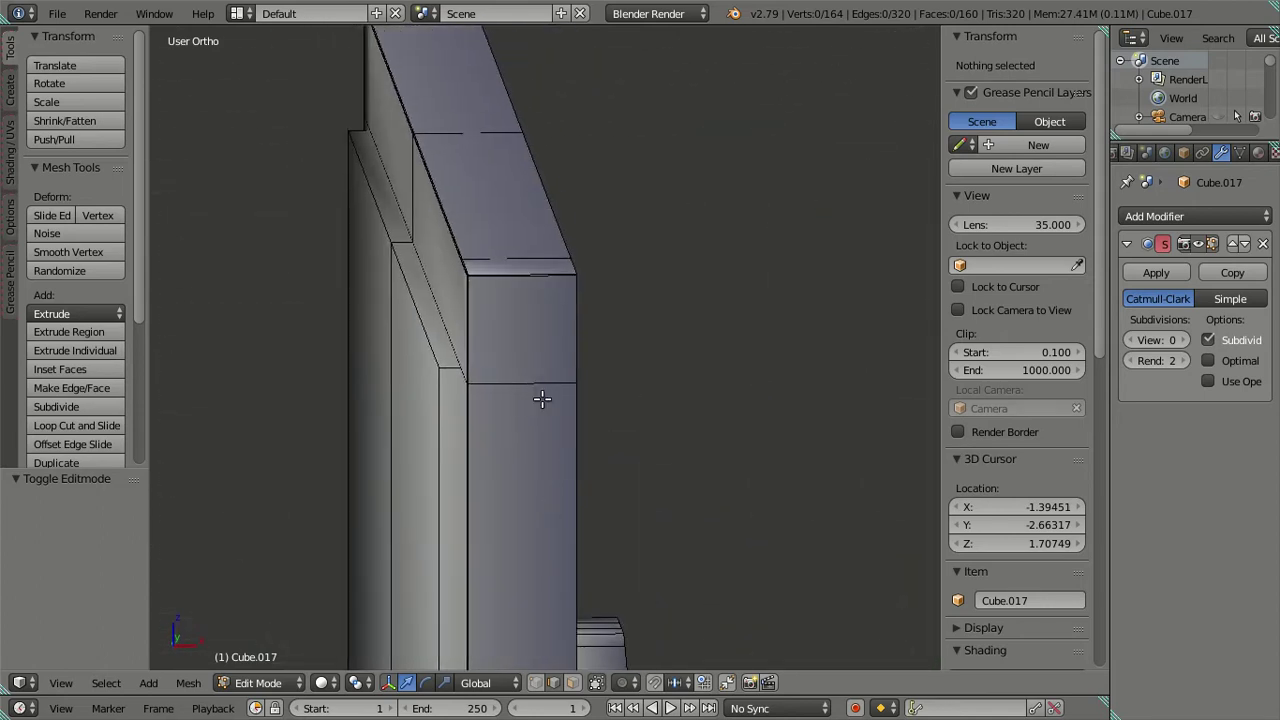
# Try a loop cut on the door, then undo it.
pyautogui.hotkey('ctrl', 'r')
pyautogui.click(540, 397)
pyautogui.rightClick(551, 391)
pyautogui.hotkey('ctrl', 'z')
pyautogui.scroll(-3, 566, 426)
pyautogui.moveTo(566, 426)
pyautogui.mouseDown(button='middle')
pyautogui.moveTo(554, 446)
pyautogui.moveTo(317, 403)
pyautogui.moveTo(604, 418)
pyautogui.mouseUp(button='middle')
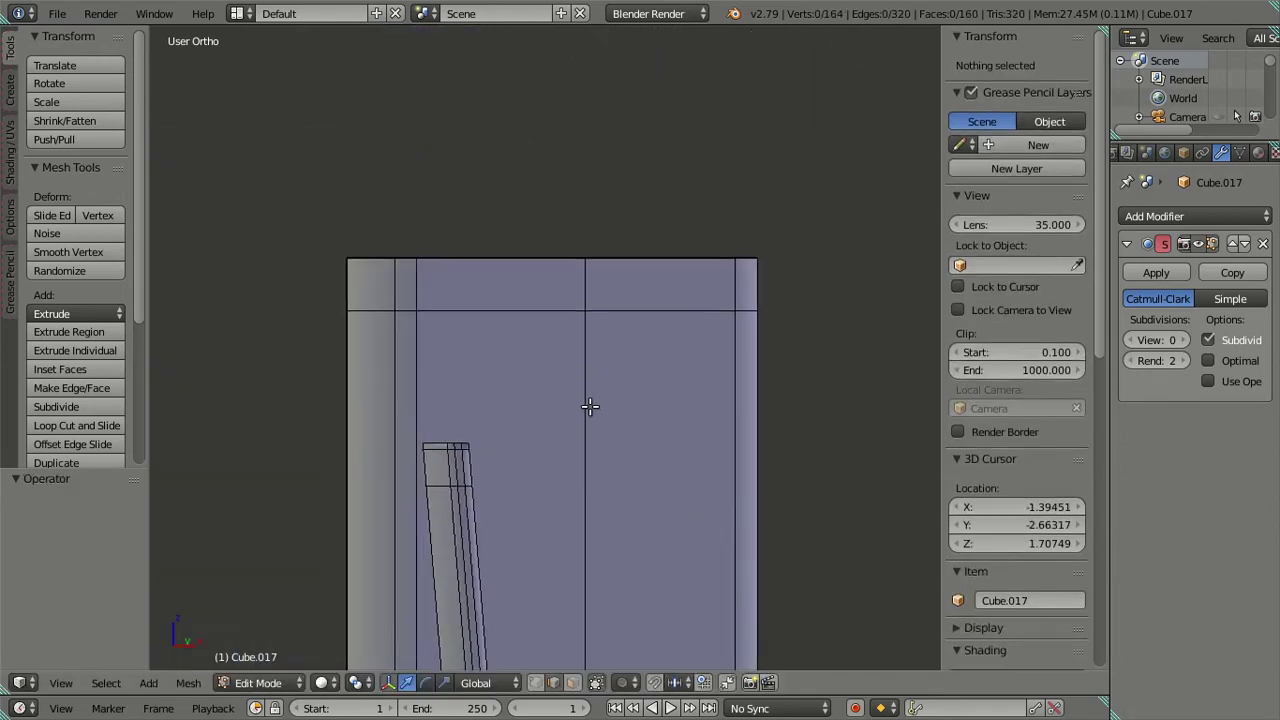
# Add a horizontal support loop near the door's top edge and nudge it vertically.
pyautogui.hotkey('ctrl', 'r')
pyautogui.click(588, 402)
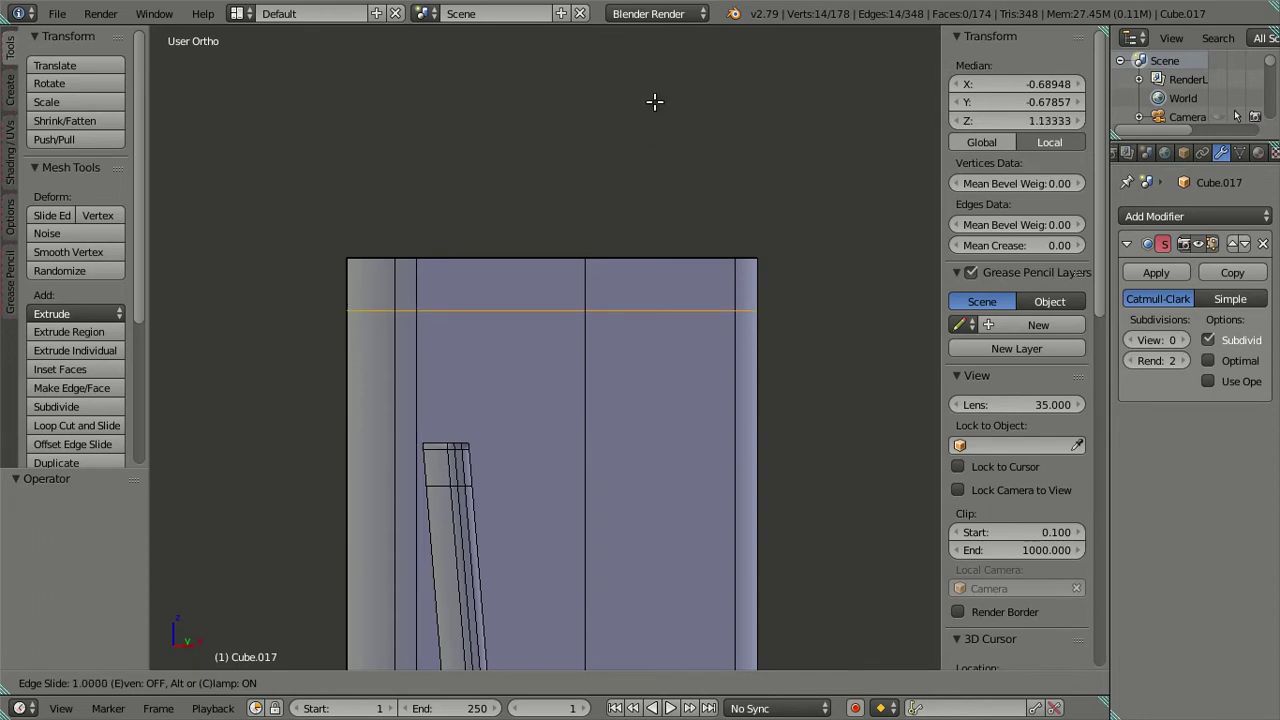
pyautogui.click(676, 657)
pyautogui.scroll(2, 600, 400)
pyautogui.scroll(2, 523, 127)
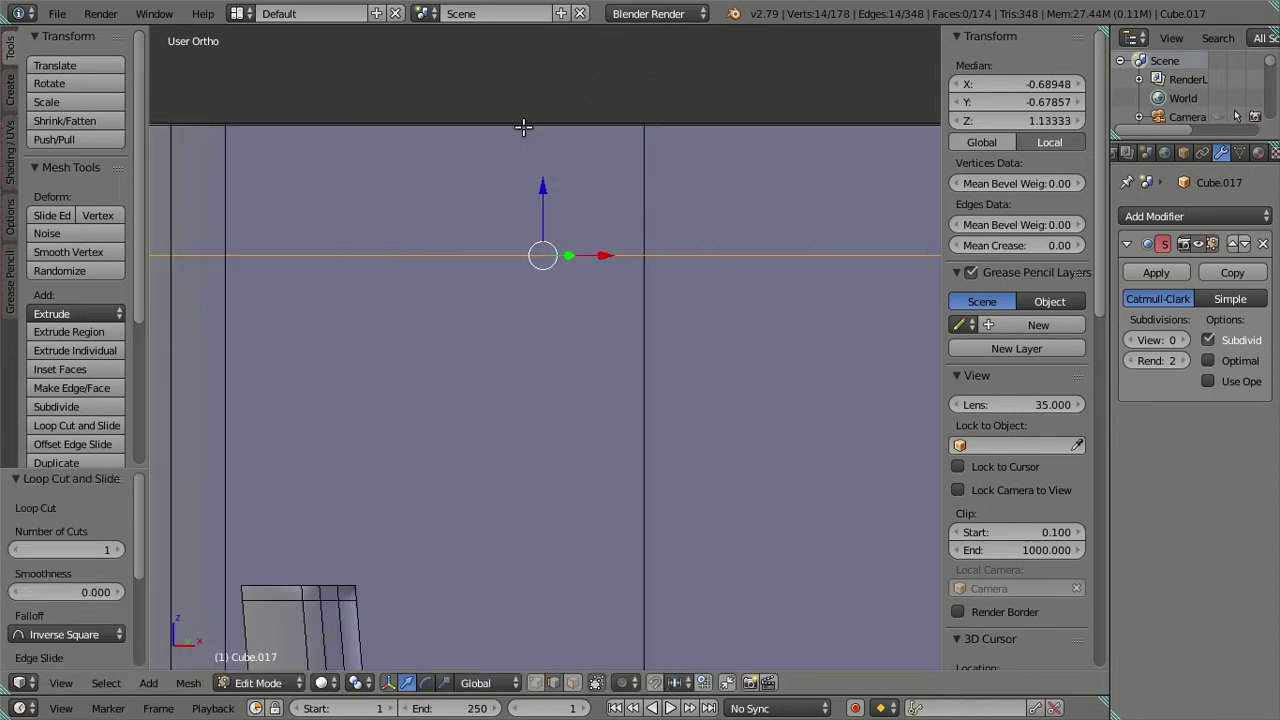
pyautogui.moveTo(544, 190); pyautogui.dragTo(547, 196)
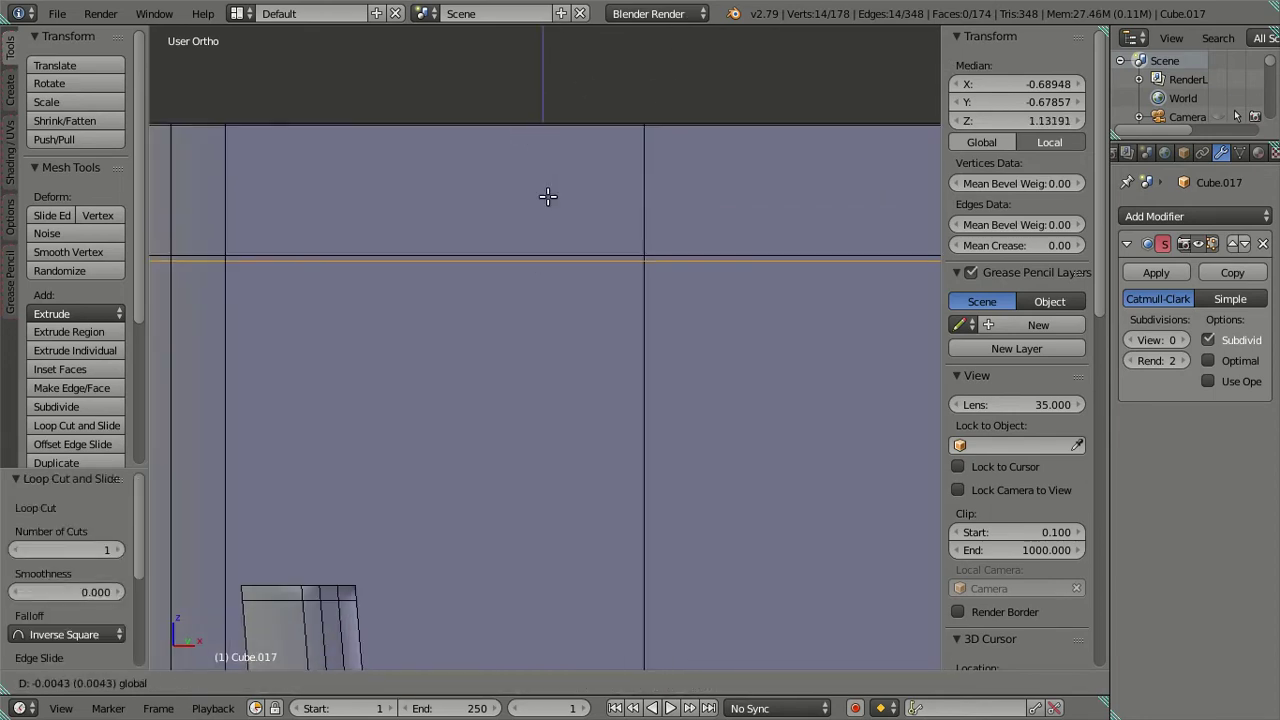
pyautogui.press('-')
pyautogui.press('Return')
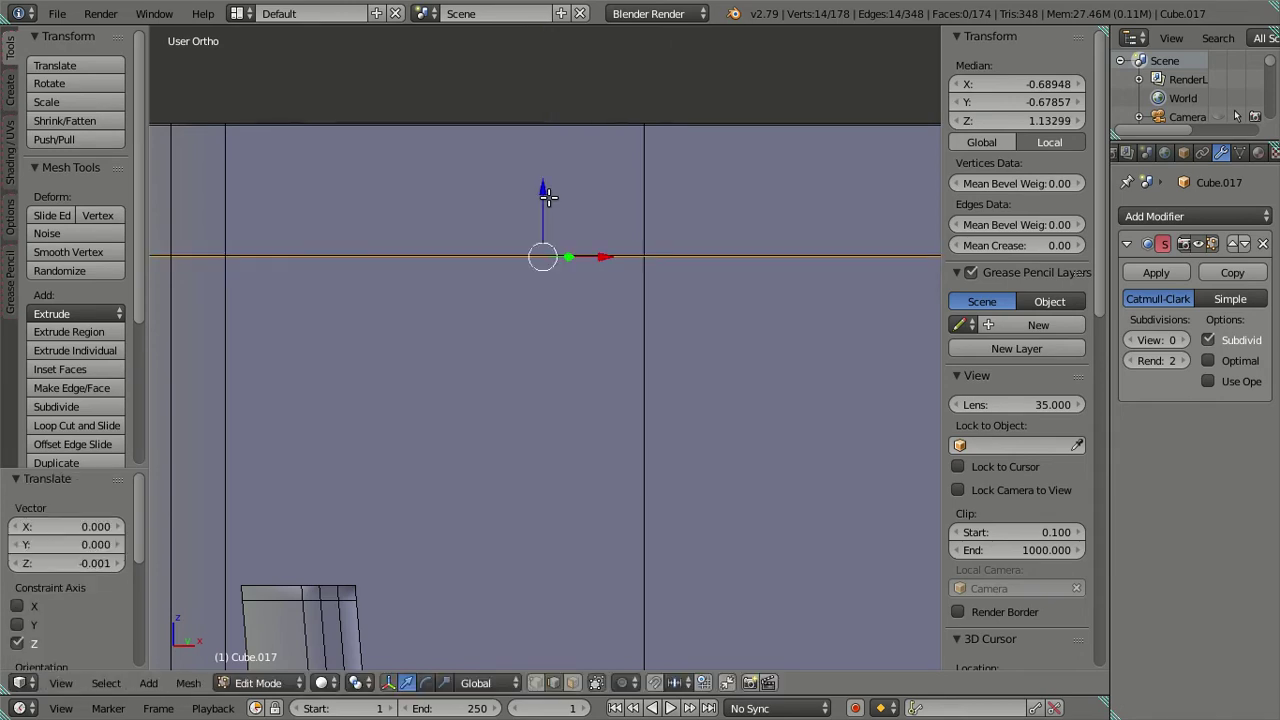
pyautogui.scroll(-5, 546, 250)
pyautogui.press('a')
pyautogui.moveTo(546, 435)
pyautogui.keyDown('ctrl'); pyautogui.mouseDown(button='middle')
pyautogui.moveTo(643, 206)
pyautogui.moveTo(529, 491)
pyautogui.moveTo(489, 224)
pyautogui.mouseUp(button='middle'); pyautogui.keyUp('ctrl')
pyautogui.scroll(-3, 520, 370)
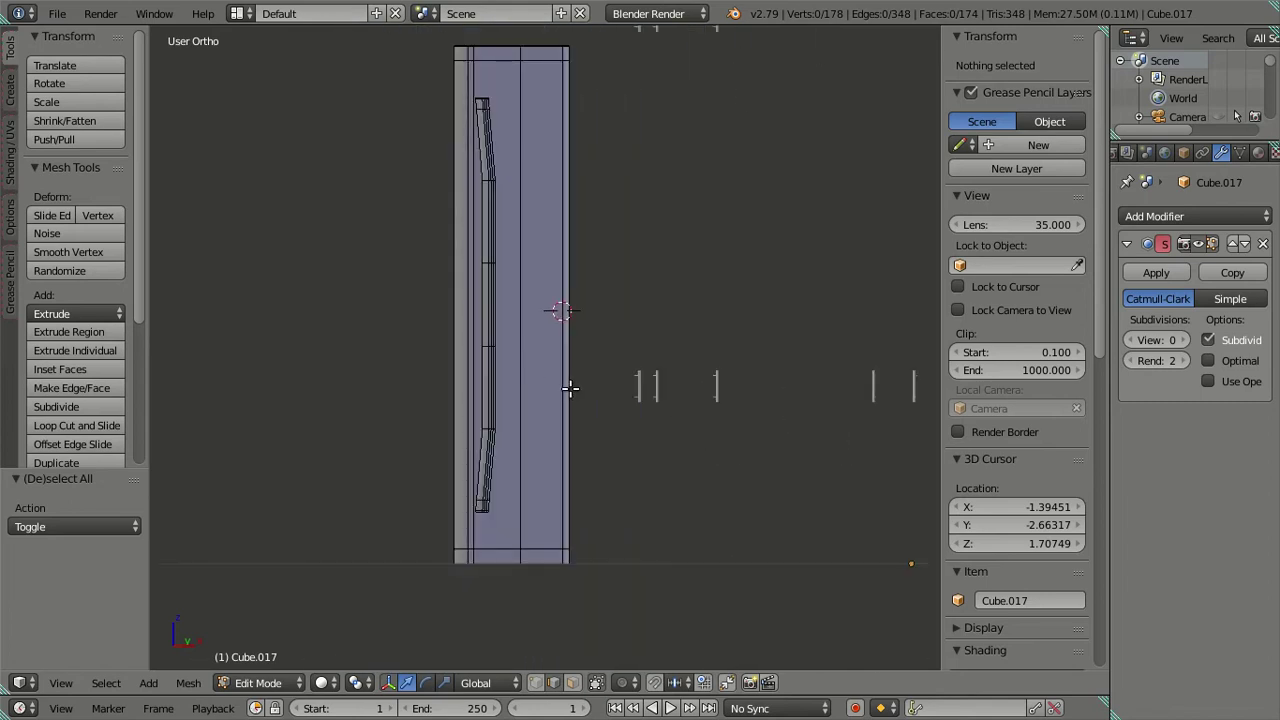
# Add a support loop near the door's bottom and move it down 0.001 along Z.
pyautogui.hotkey('ctrl', 'r')
pyautogui.click(563, 384)
pyautogui.click(549, 560)
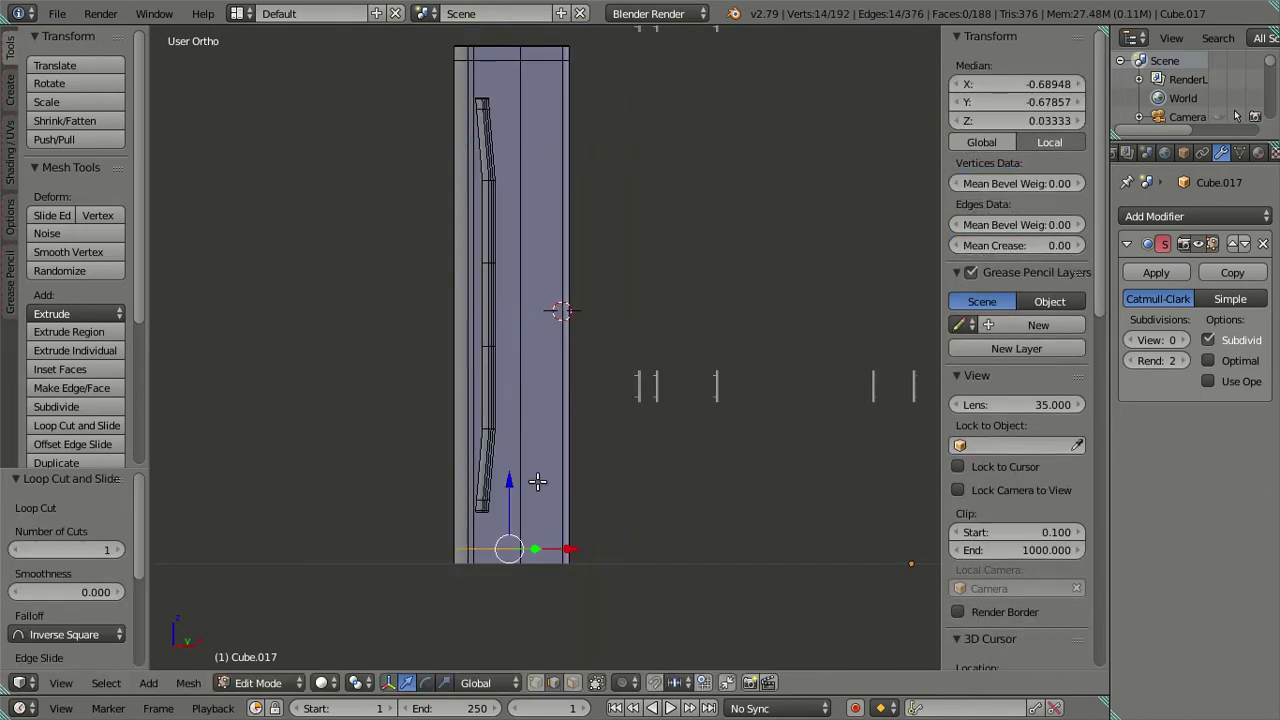
pyautogui.scroll(2, 529, 480)
pyautogui.scroll(1, 500, 400)
pyautogui.scroll(1, 460, 350)
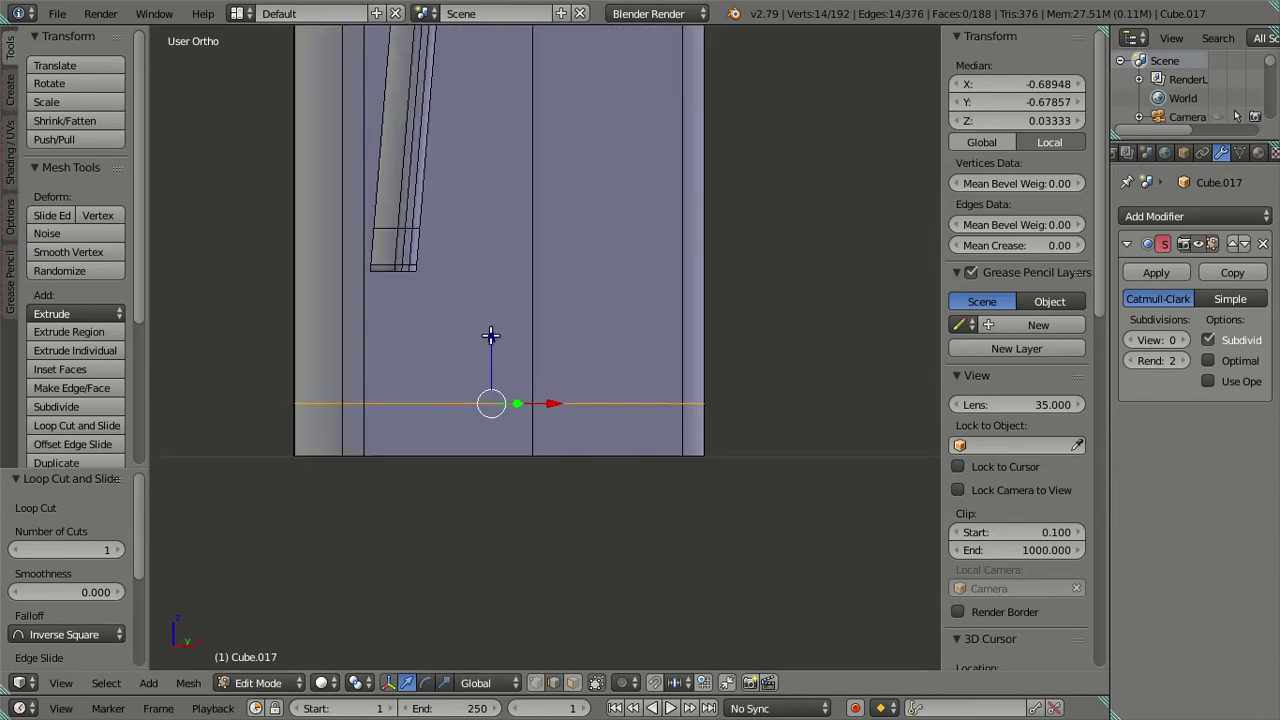
pyautogui.press('g')
pyautogui.press('z')
pyautogui.press('-')
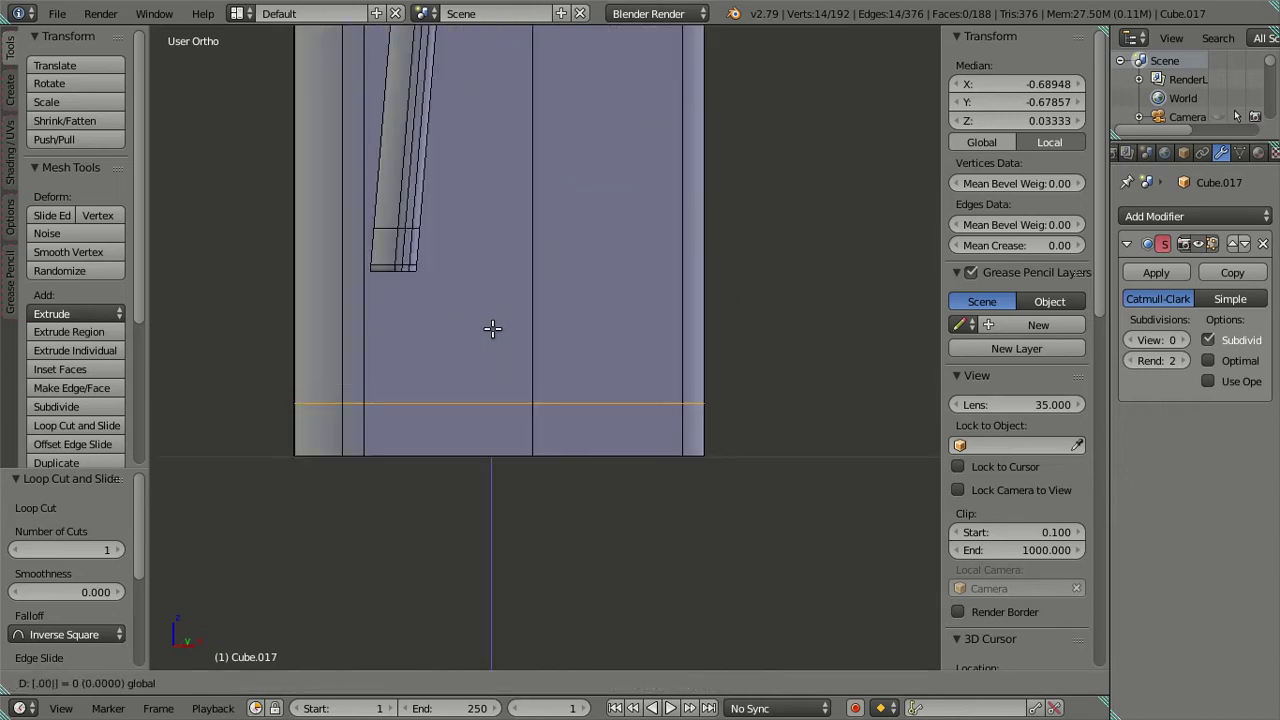
pyautogui.press('Return')
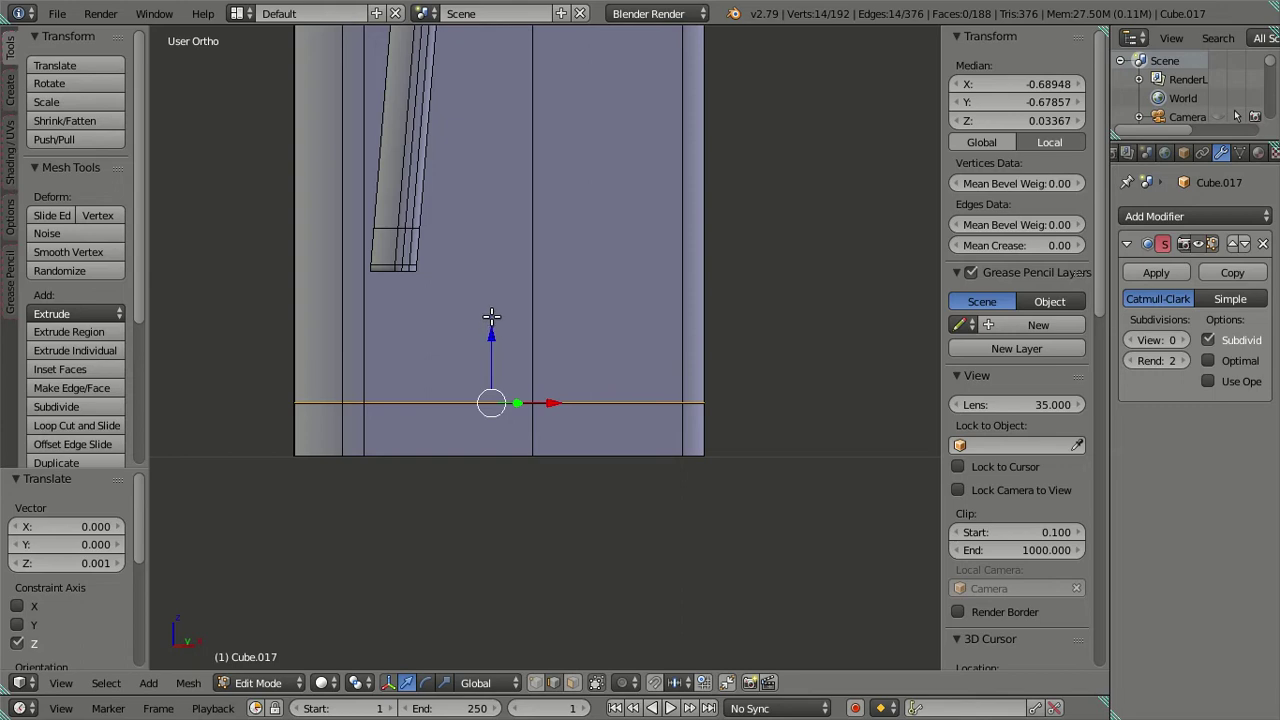
pyautogui.press('a')
pyautogui.moveTo(428, 171)
pyautogui.mouseDown(button='middle')
pyautogui.moveTo(674, 206)
pyautogui.moveTo(508, 268)
pyautogui.mouseUp(button='middle')
pyautogui.scroll(-6, 540, 300)
pyautogui.moveTo(577, 337); pyautogui.dragTo(580, 356, button='middle')
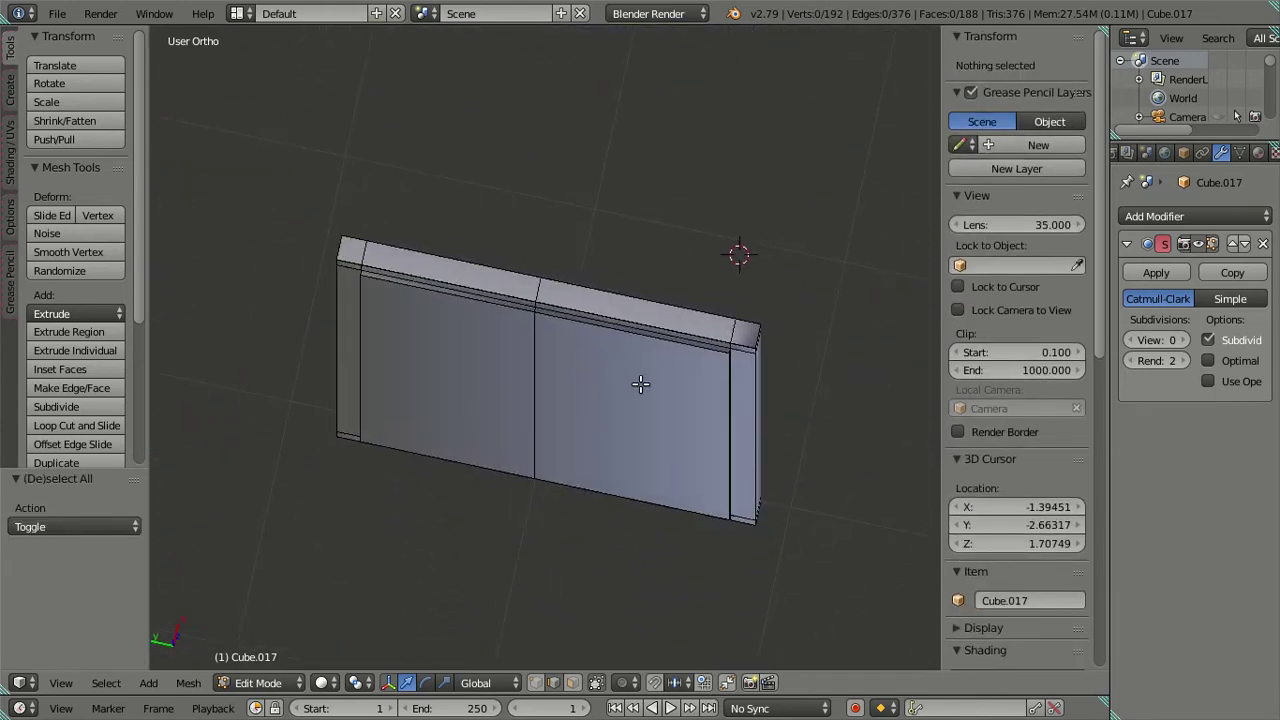
# Cut a vertical support loop near the door's right end edge and slide it along Y.
pyautogui.scroll(1, 778, 416)
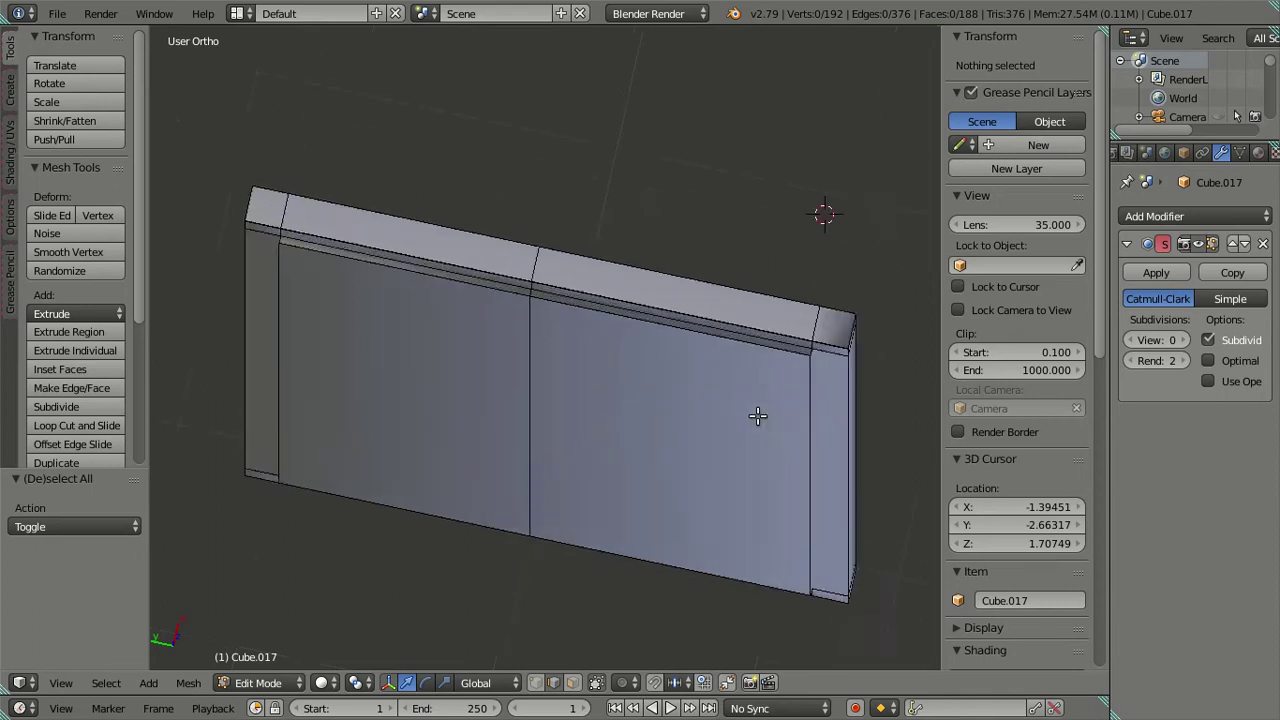
pyautogui.scroll(1, 757, 417)
pyautogui.scroll(1, 737, 417)
pyautogui.scroll(1, 620, 240)
pyautogui.scroll(-1, 588, 224)
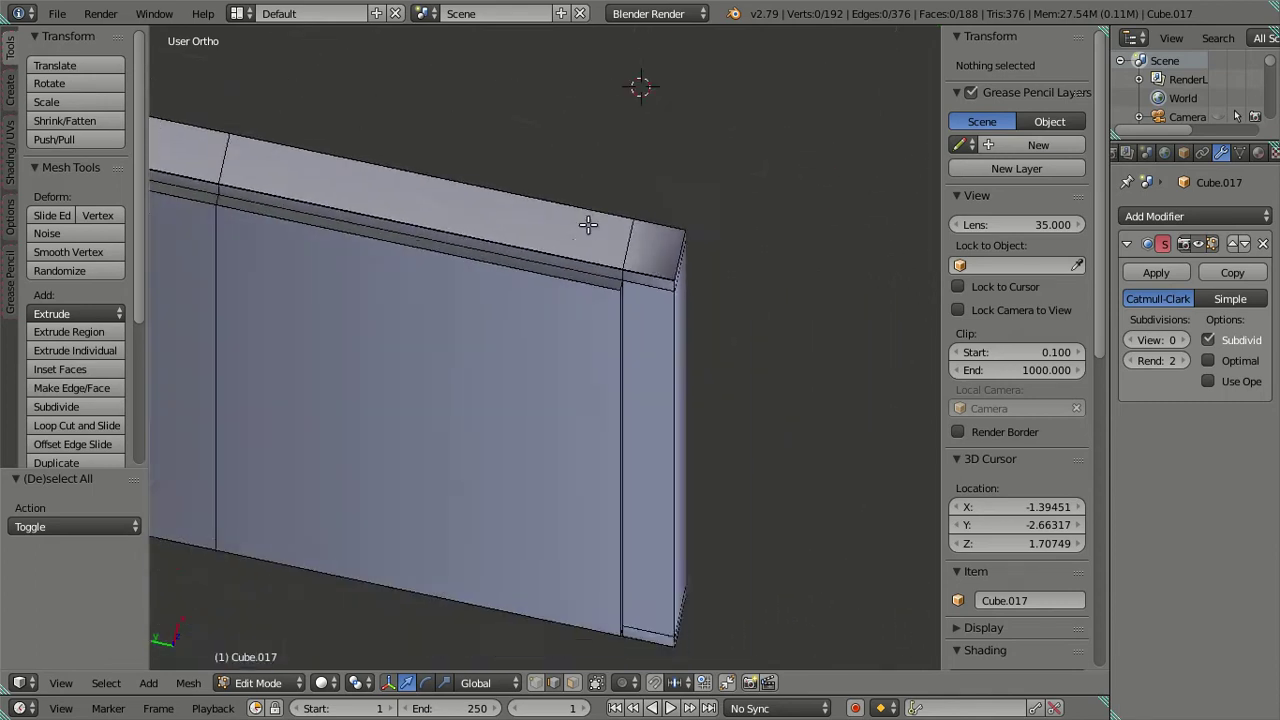
pyautogui.scroll(-1, 540, 268)
pyautogui.scroll(1, 521, 282)
pyautogui.hotkey('ctrl', 'r')
pyautogui.click(626, 434)
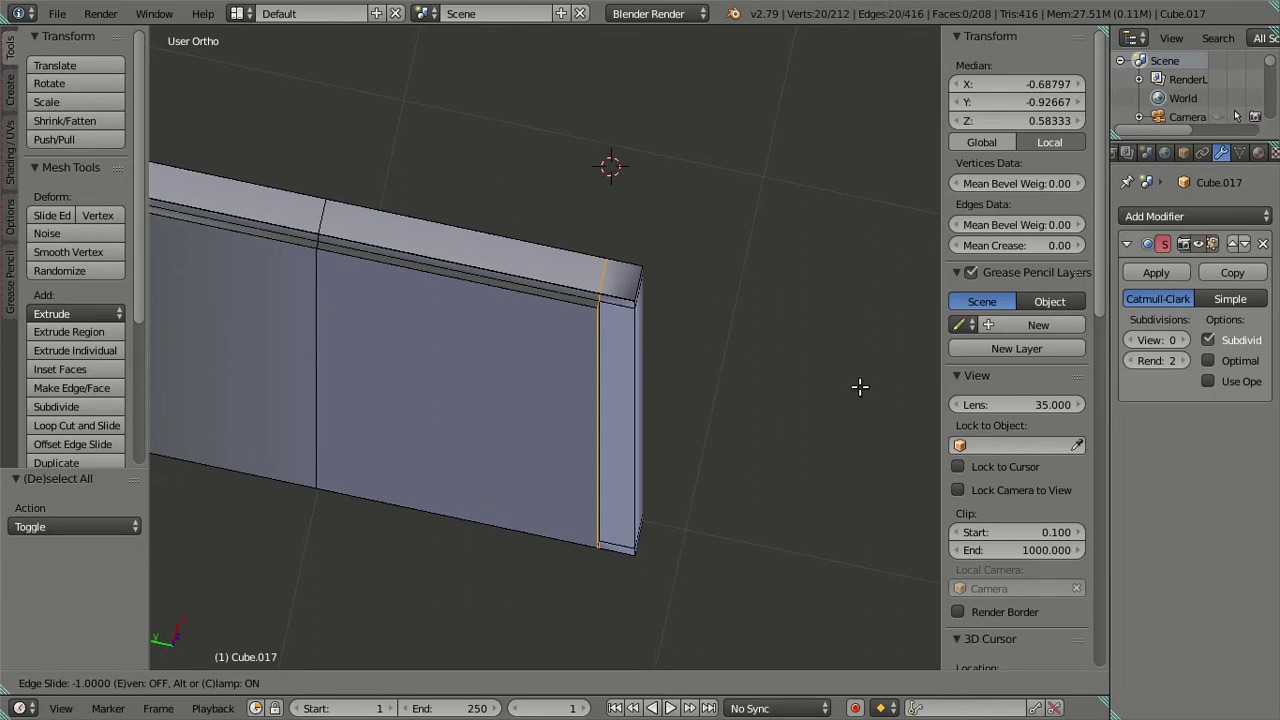
pyautogui.click(559, 418)
pyautogui.press('g')
pyautogui.press('y')
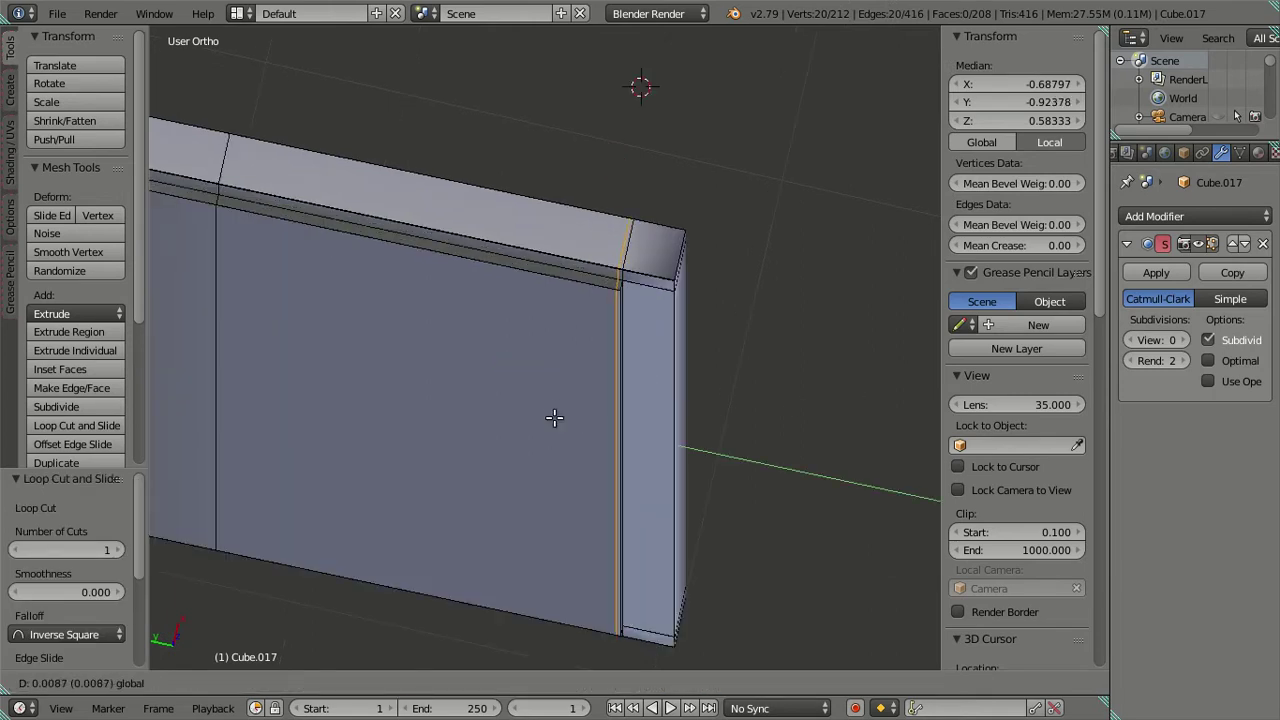
# Set the first support loop's edge slide offset to 0.01.
pyautogui.press('BackSpace')
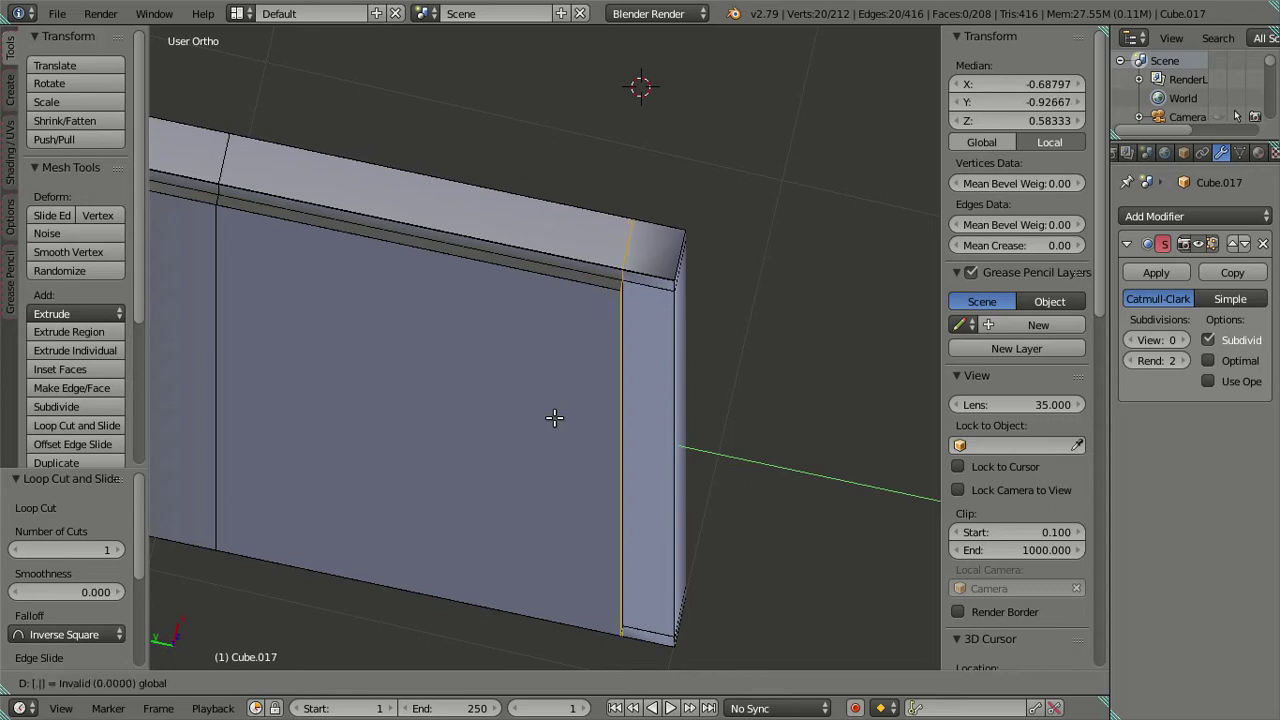
pyautogui.write('1')
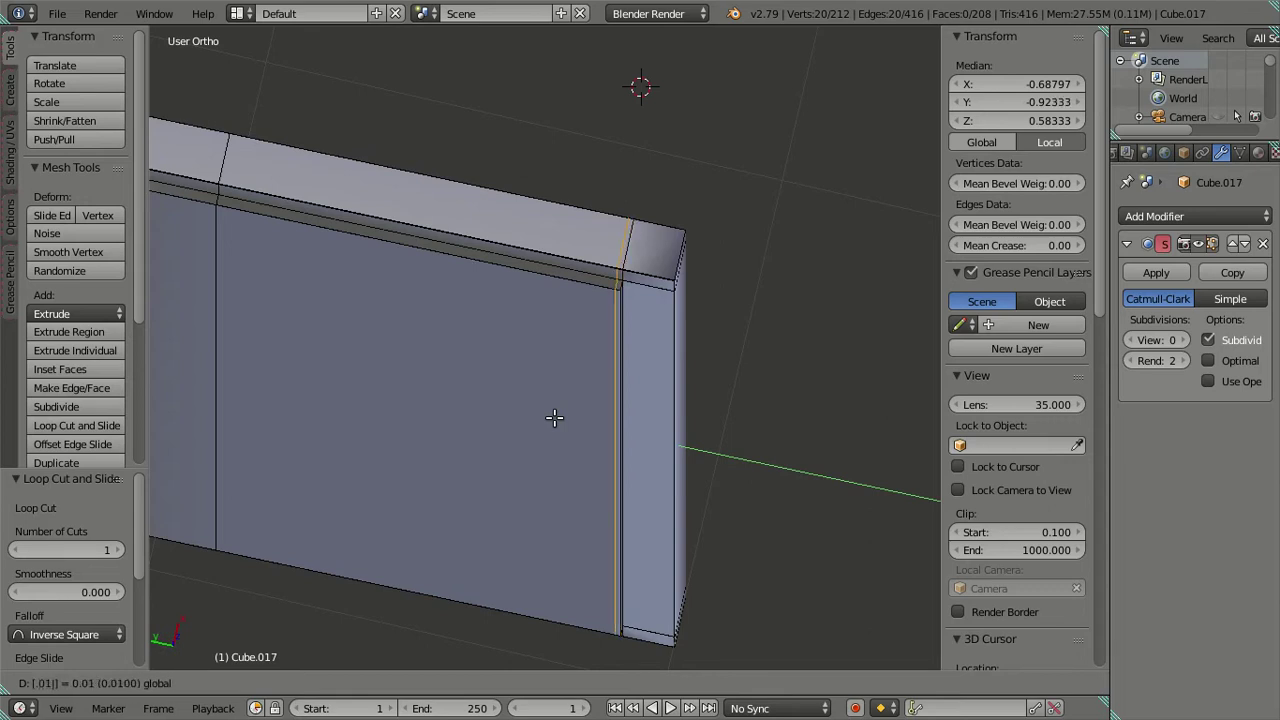
pyautogui.press('Return')
pyautogui.scroll(-3, 491, 371)
pyautogui.keyDown('shift'); pyautogui.moveTo(491, 371); pyautogui.dragTo(691, 423, button='middle'); pyautogui.keyUp('shift')
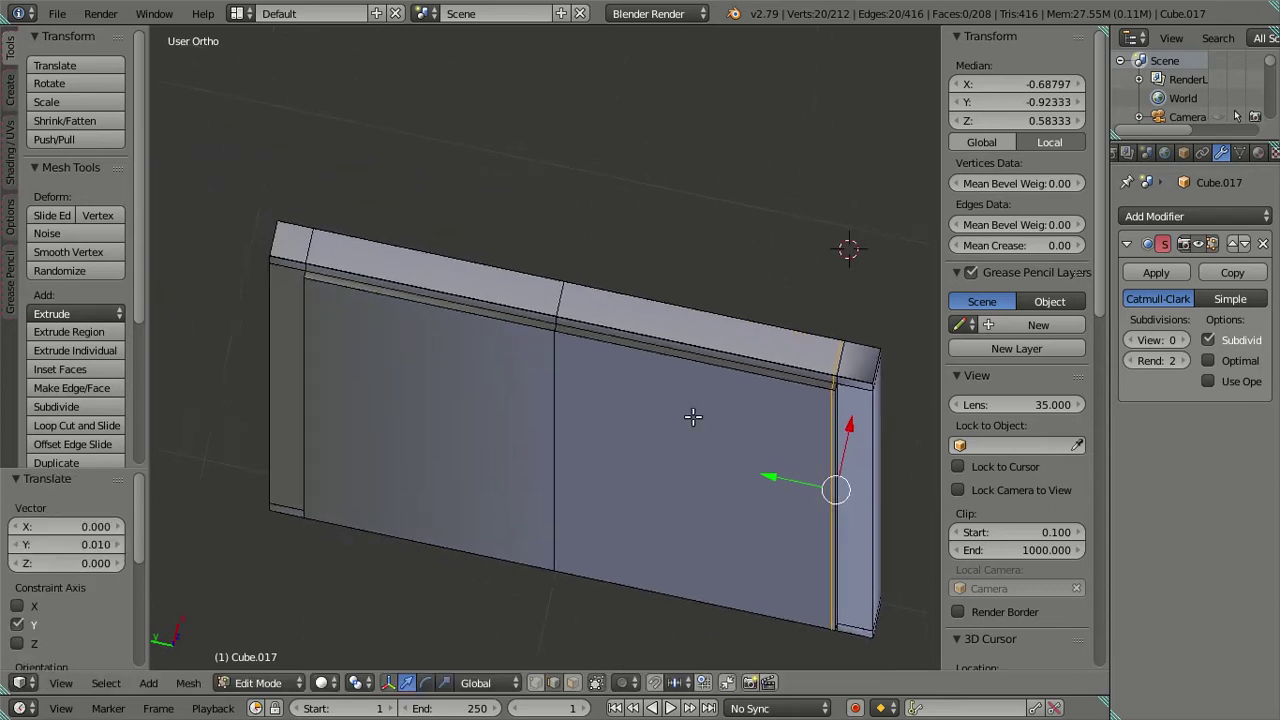
# Cut a support loop at the panel's left end, shift it -0.01 on Y, then leave Edit Mode.
pyautogui.hotkey('ctrl', 'r')
pyautogui.click(398, 301)
pyautogui.click(533, 316)
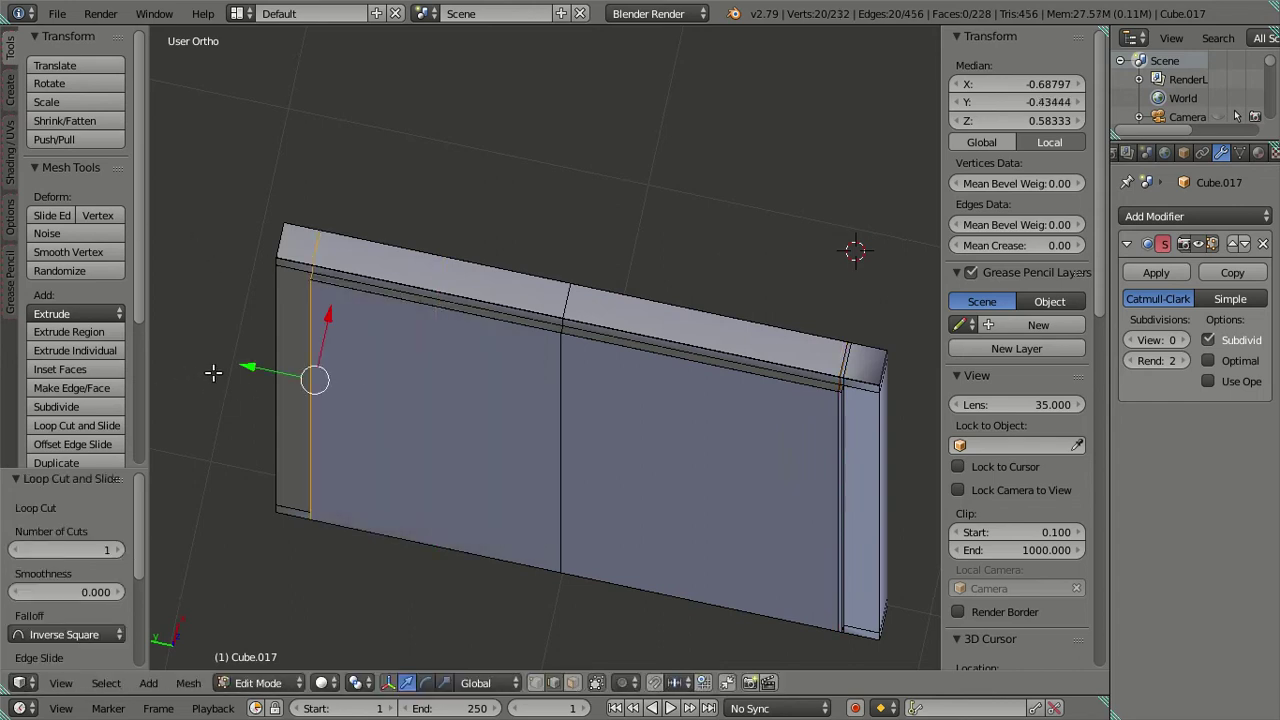
pyautogui.press('g')
pyautogui.press('y')
pyautogui.write('-0')
pyautogui.press('Return')
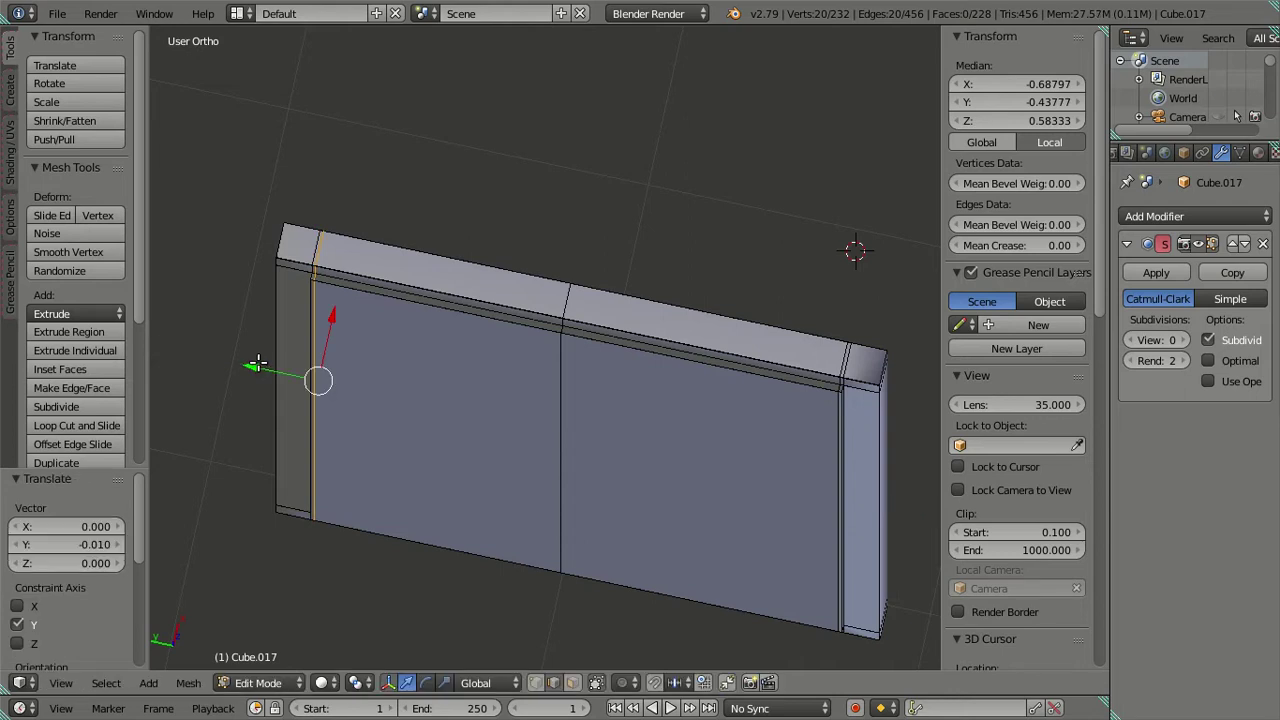
pyautogui.press('Tab')
pyautogui.moveTo(783, 508)
pyautogui.mouseDown(button='middle')
pyautogui.moveTo(550, 438)
pyautogui.moveTo(600, 156)
pyautogui.moveTo(694, 405)
pyautogui.moveTo(649, 451)
pyautogui.mouseUp(button='middle')
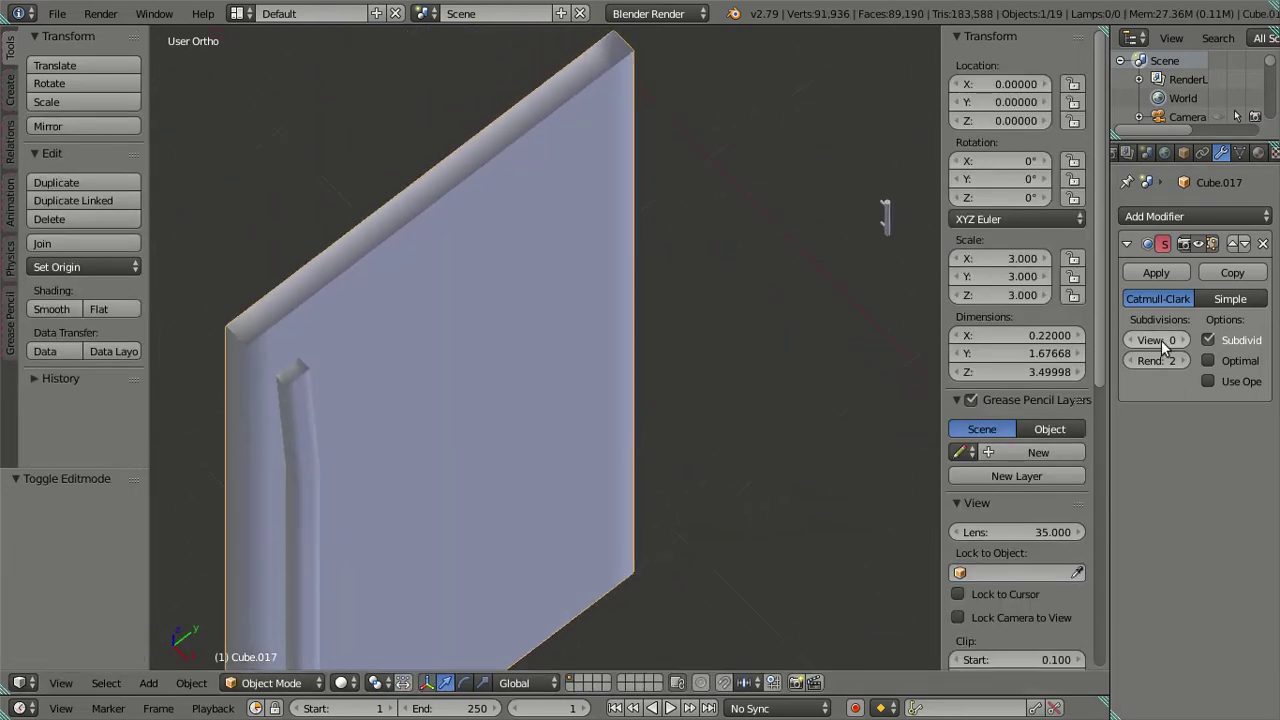
# Set the panel's viewport subdivision to level 2 and orbit to inspect its edges.
pyautogui.hotkey('ctrl', '2')
pyautogui.moveTo(827, 378)
pyautogui.mouseDown(button='middle')
pyautogui.moveTo(616, 396)
pyautogui.moveTo(616, 436)
pyautogui.mouseUp(button='middle')
pyautogui.scroll(2, 580, 357)
pyautogui.moveTo(580, 357)
pyautogui.mouseDown(button='middle')
pyautogui.moveTo(623, 357)
pyautogui.moveTo(617, 338)
pyautogui.moveTo(543, 434)
pyautogui.moveTo(483, 426)
pyautogui.moveTo(478, 401)
pyautogui.moveTo(540, 356)
pyautogui.moveTo(719, 369)
pyautogui.moveTo(708, 339)
pyautogui.moveTo(538, 455)
pyautogui.mouseUp(button='middle')
pyautogui.scroll(-2, 478, 393)
pyautogui.scroll(-1, 478, 381)
# Deselect the panel and return to Edit Mode on its mesh.
pyautogui.press('a')
pyautogui.scroll(4, 529, 451)
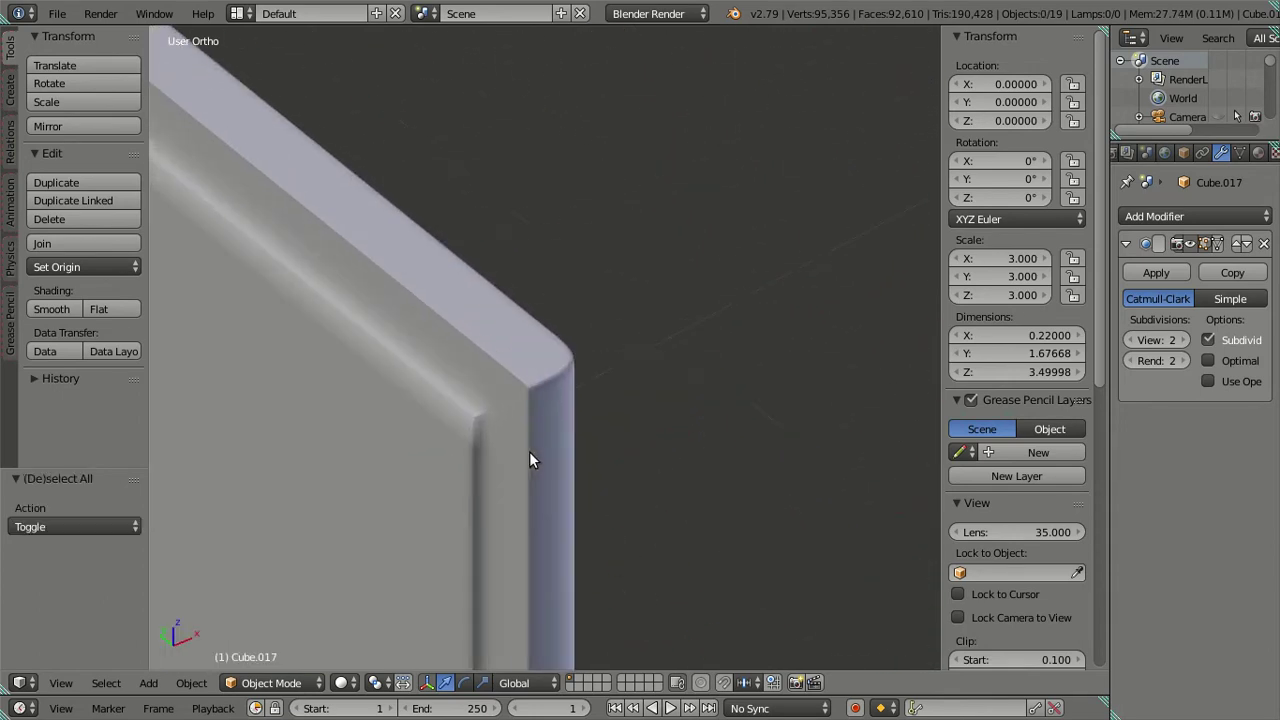
pyautogui.press('Tab')
pyautogui.scroll(1, 529, 451)
pyautogui.scroll(1, 449, 451)
# Cut six loops at the corner, then dissolve them as edges.
pyautogui.scroll(2, 520, 477)
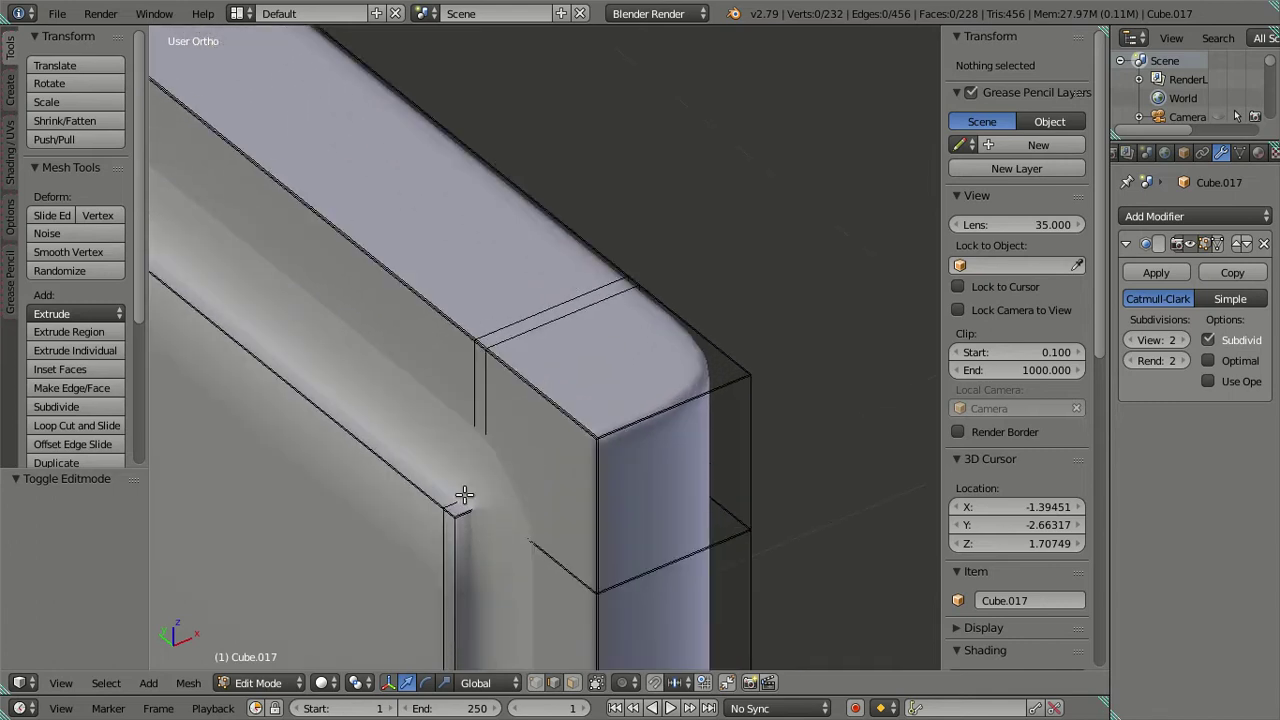
pyautogui.hotkey('ctrl', 'r')
pyautogui.scroll(4, 455, 505)
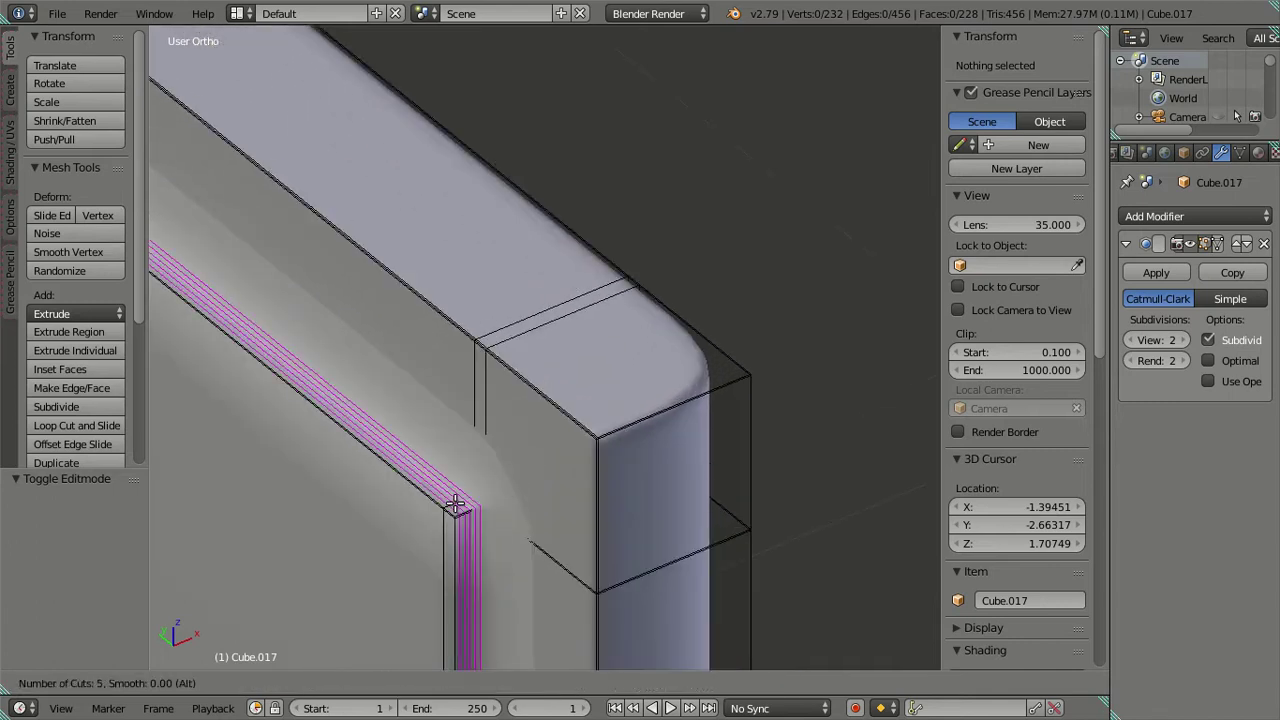
pyautogui.scroll(1, 455, 505)
pyautogui.click(455, 505)
pyautogui.rightClick(455, 505)
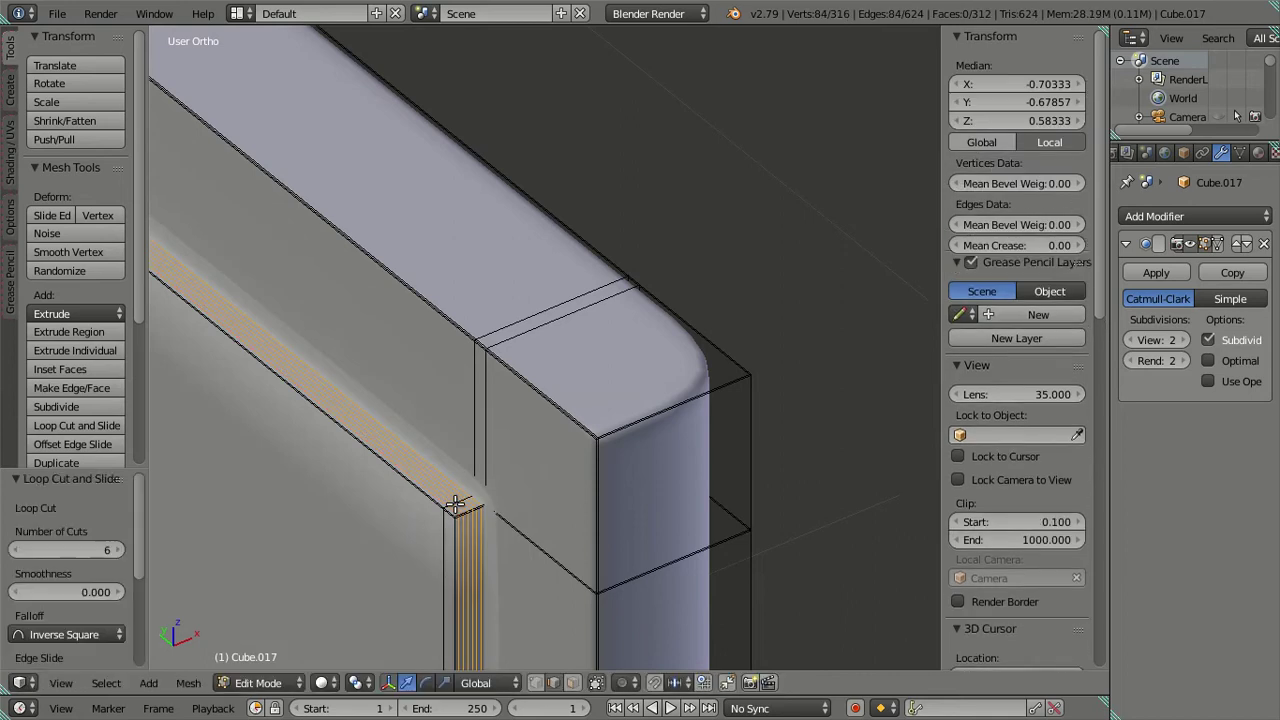
pyautogui.scroll(2, 594, 372)
pyautogui.scroll(2, 491, 400)
pyautogui.scroll(2, 488, 394)
pyautogui.keyDown('shift'); pyautogui.moveTo(488, 394); pyautogui.dragTo(583, 447, button='middle'); pyautogui.keyUp('shift')
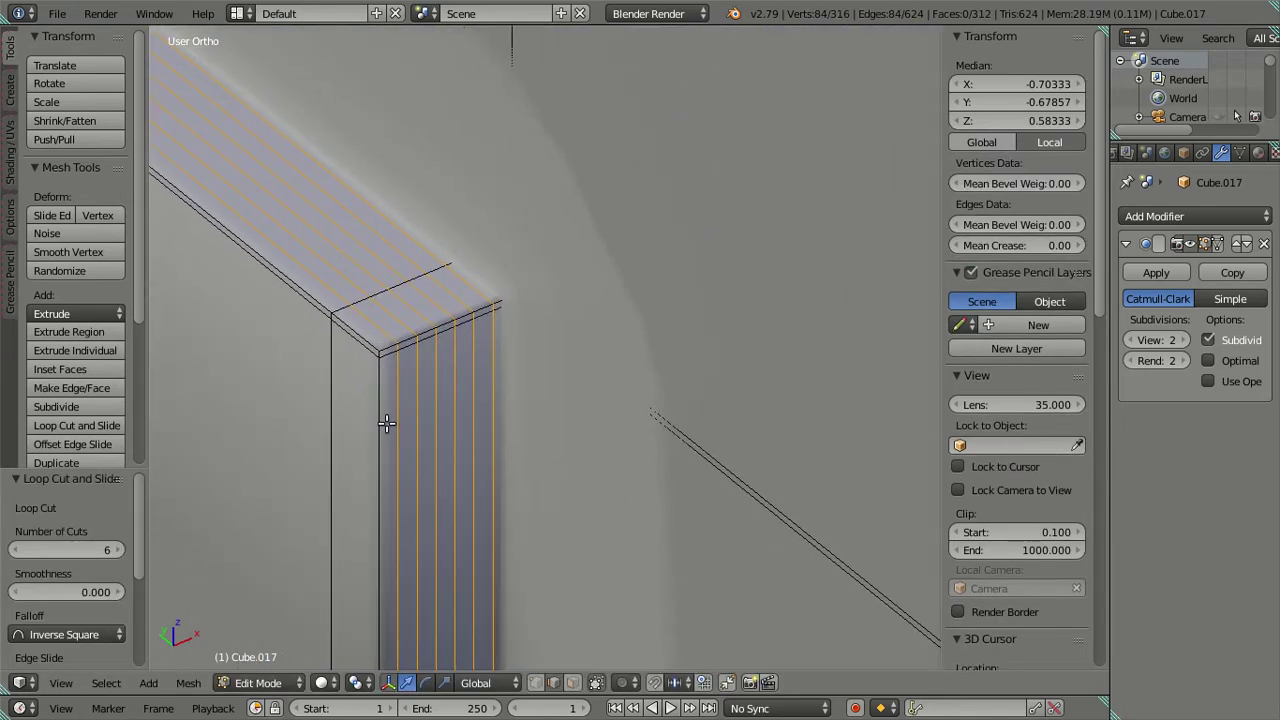
pyautogui.press('x')
pyautogui.click(730, 436)
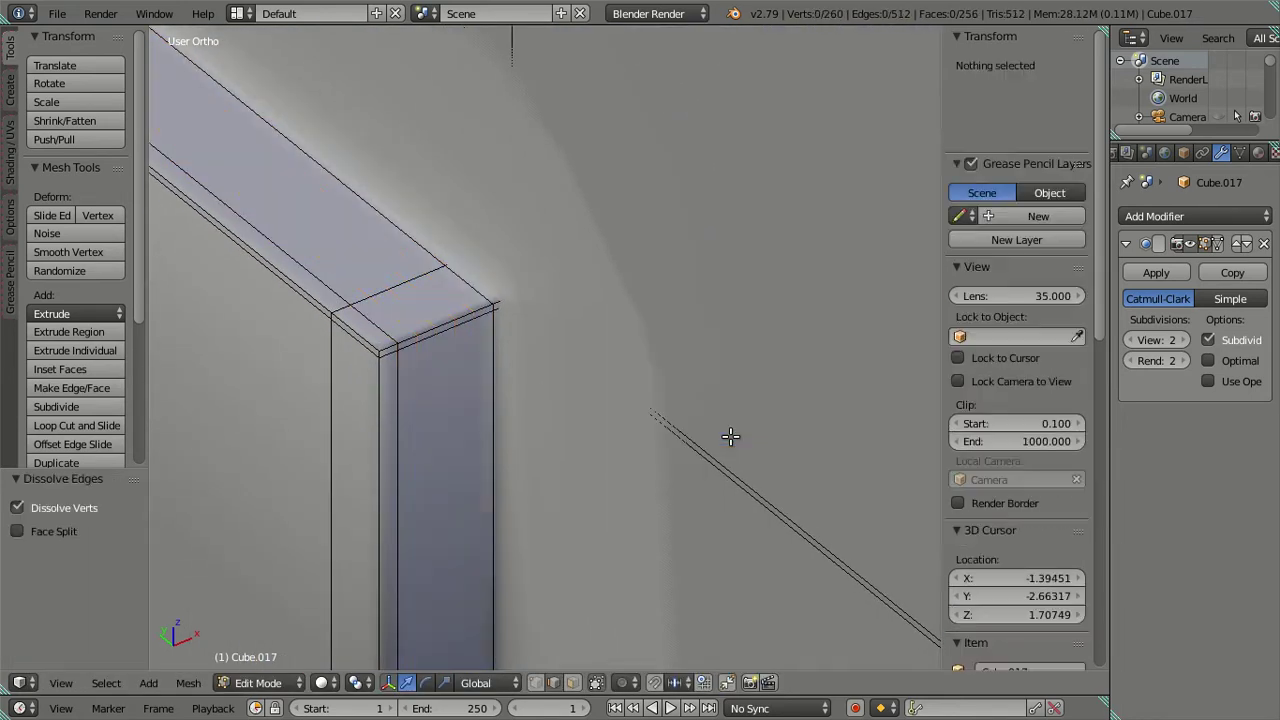
# Turn the viewport subdivision level down to 0 and begin a loop cut on the top beam.
pyautogui.scroll(-3, 637, 430)
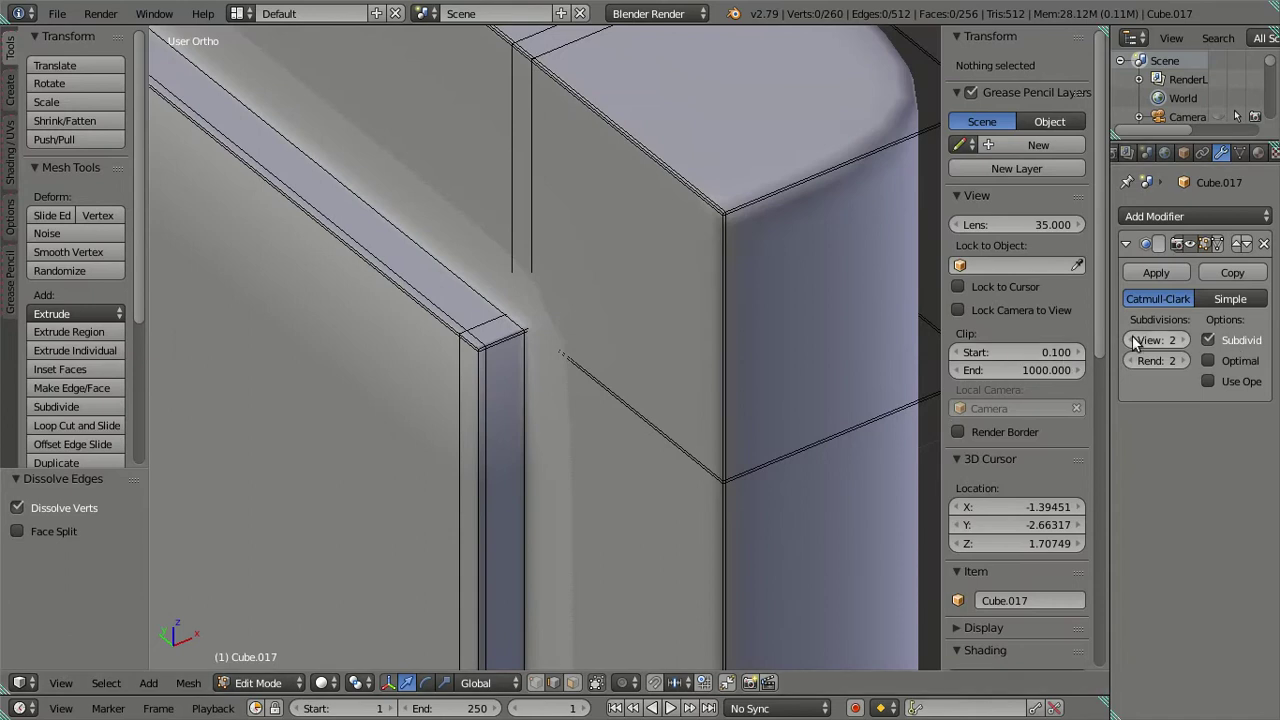
pyautogui.click(1136, 341)
pyautogui.click(1136, 341)
pyautogui.scroll(-3, 549, 353)
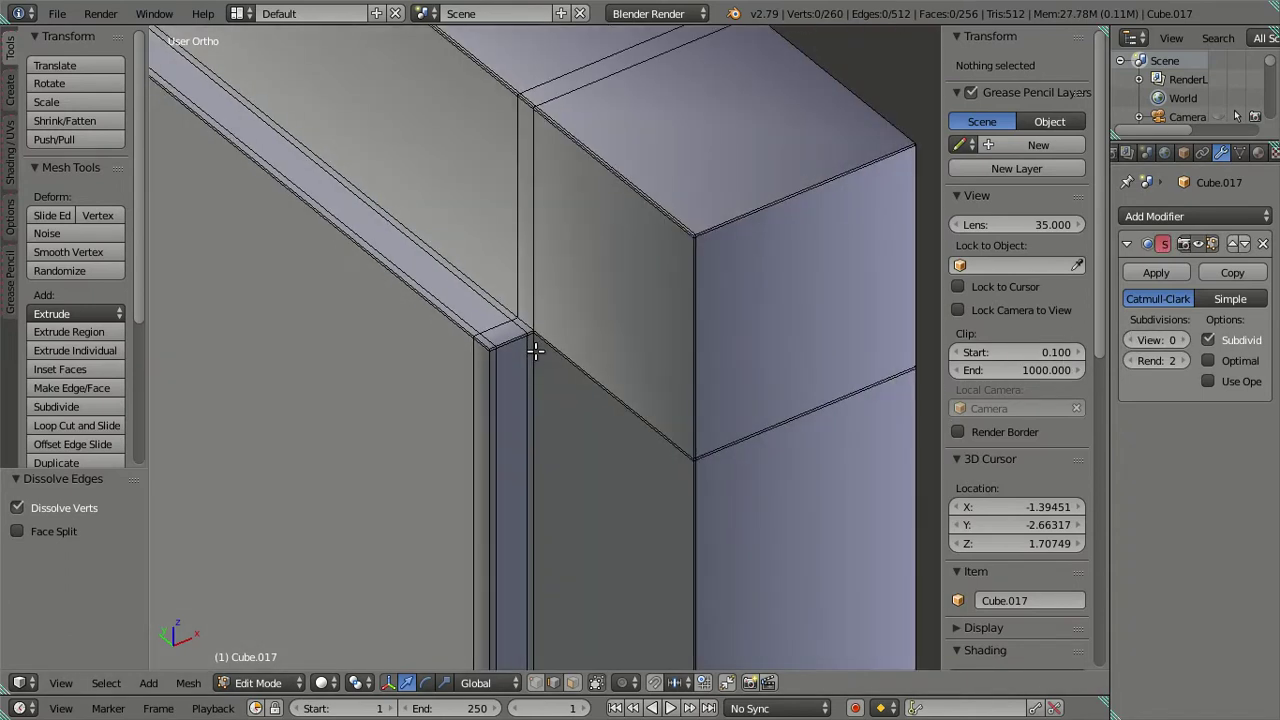
pyautogui.scroll(-2, 560, 340)
pyautogui.scroll(6, 577, 323)
pyautogui.scroll(-5, 673, 184)
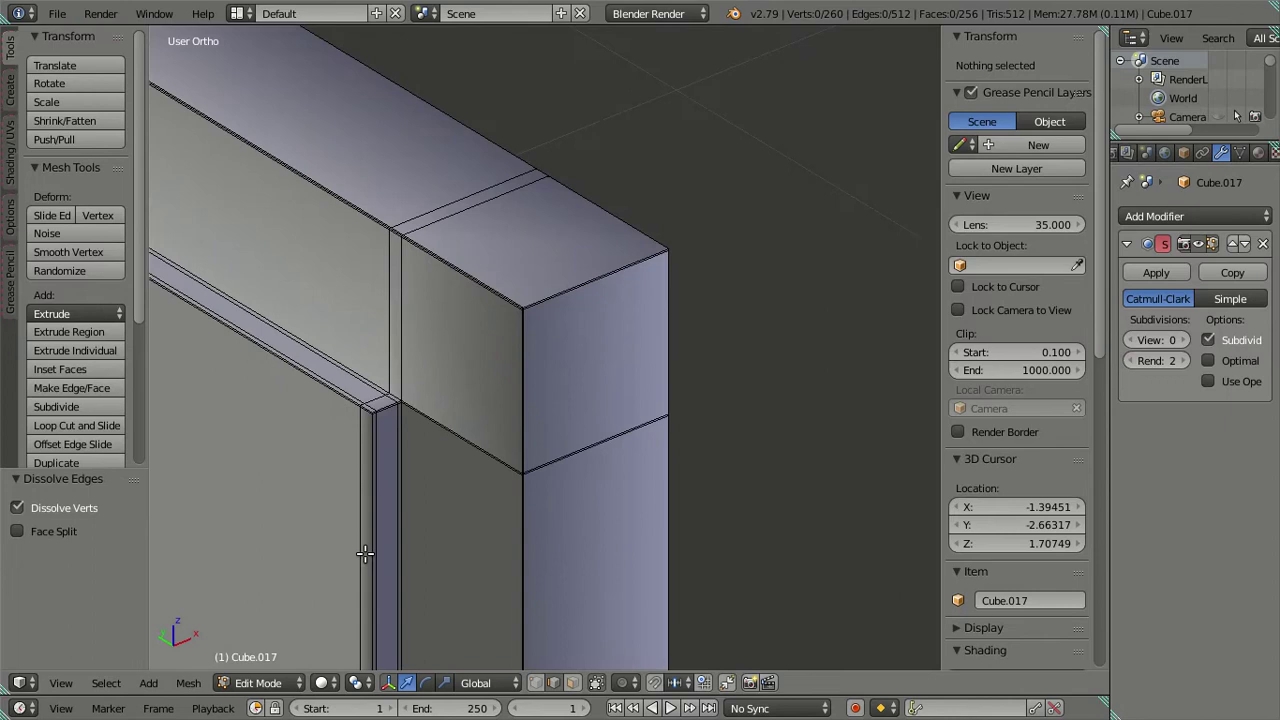
pyautogui.scroll(1, 443, 446)
pyautogui.scroll(1, 531, 423)
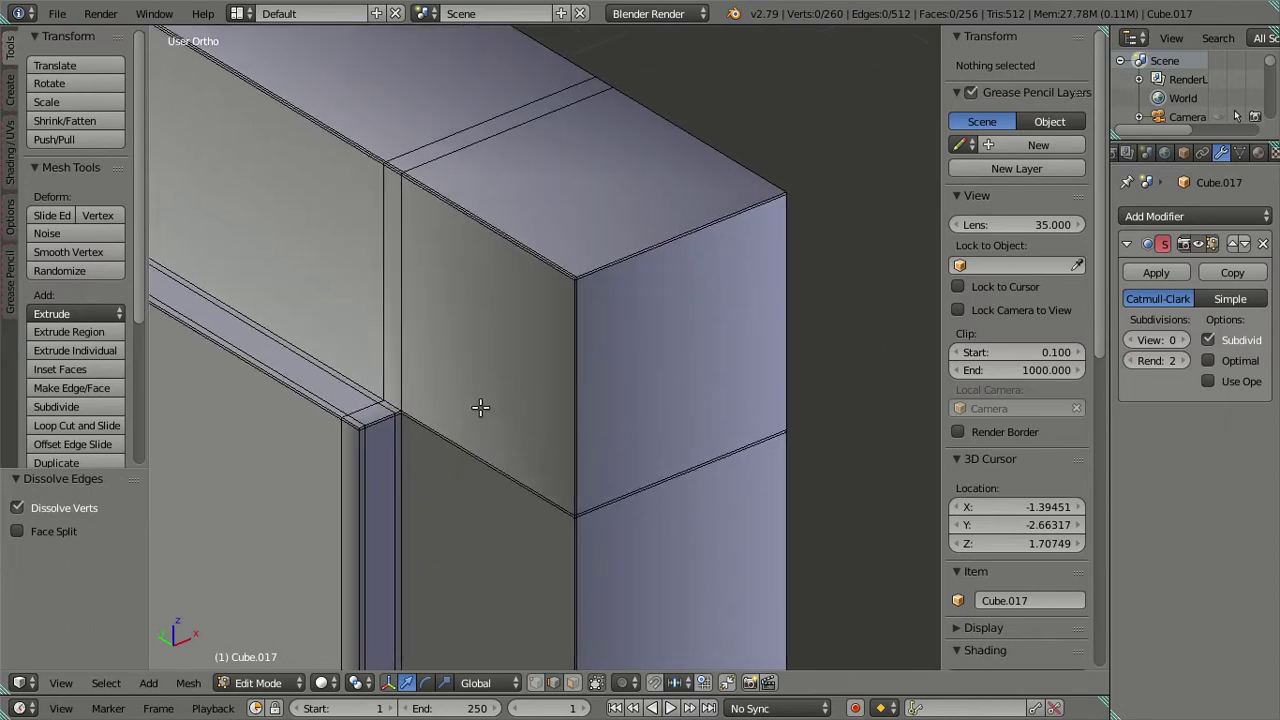
pyautogui.hotkey('ctrl', 'r')
# Place a loop along the top beam and raise it 0.001 on Z.
pyautogui.click(586, 390)
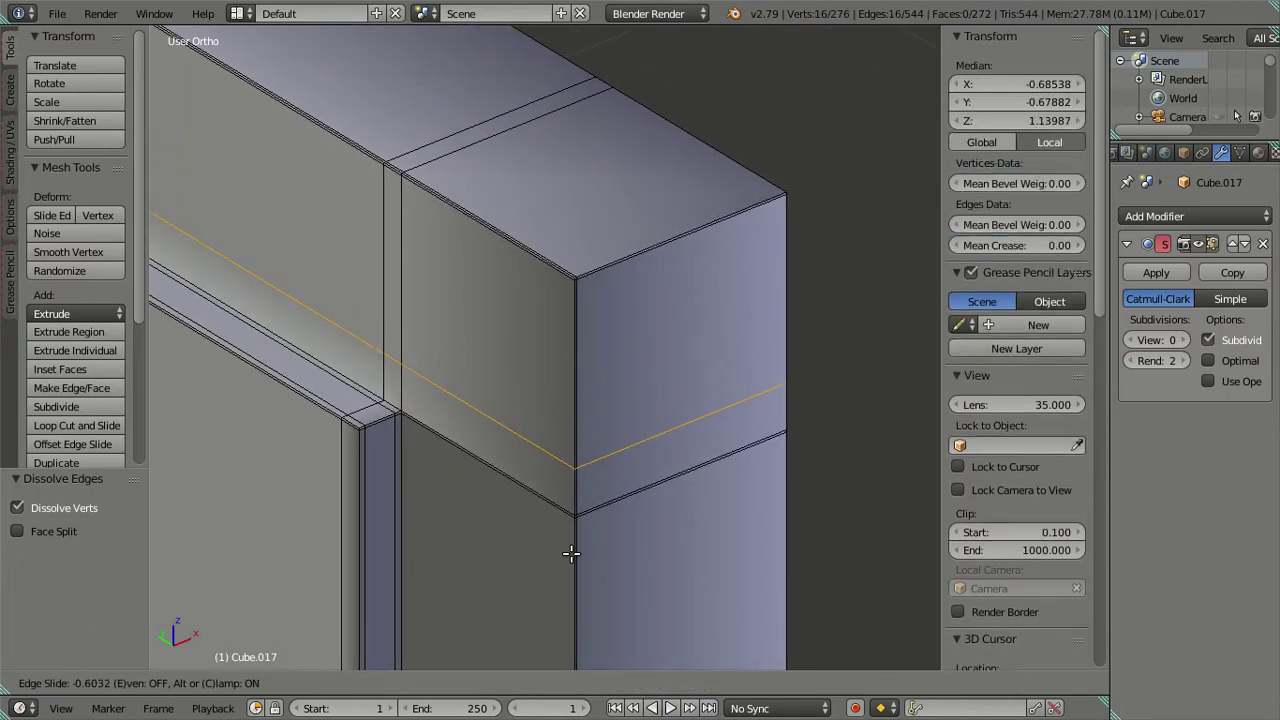
pyautogui.click(571, 614)
pyautogui.scroll(-3, 498, 370)
pyautogui.scroll(-3, 351, 266)
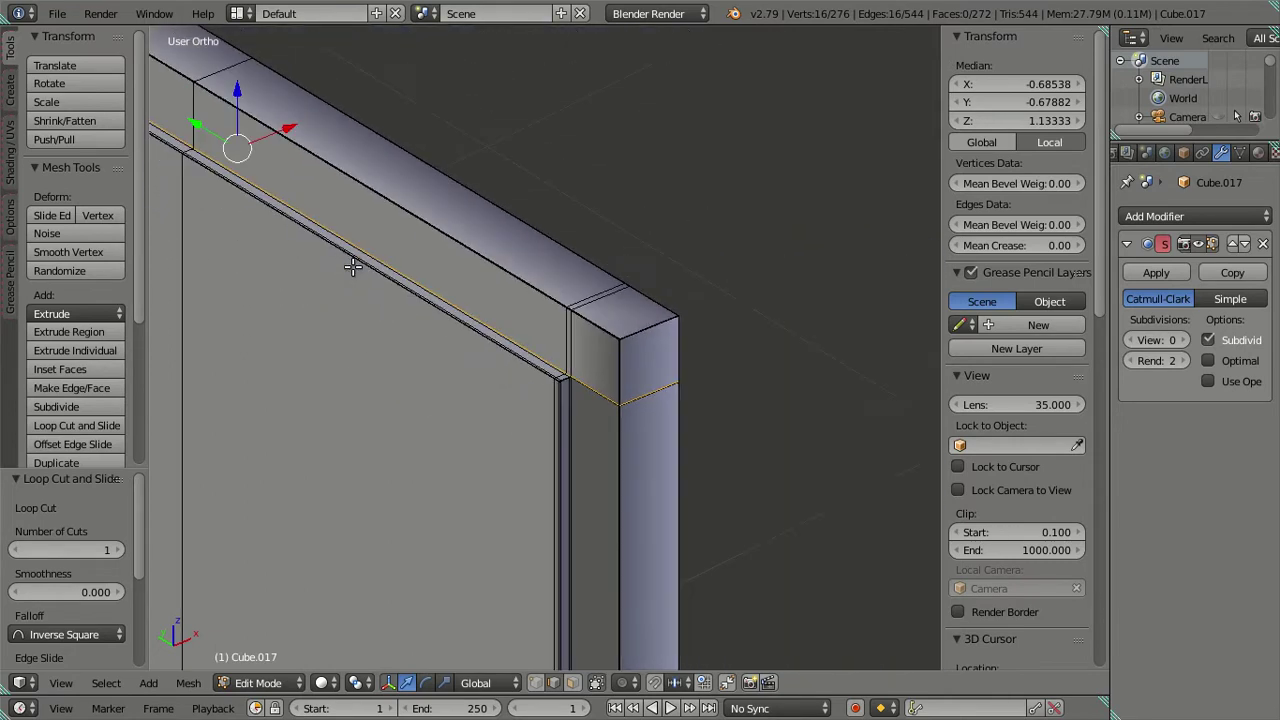
pyautogui.scroll(-1, 437, 344)
pyautogui.moveTo(310, 155); pyautogui.dragTo(302, 142)
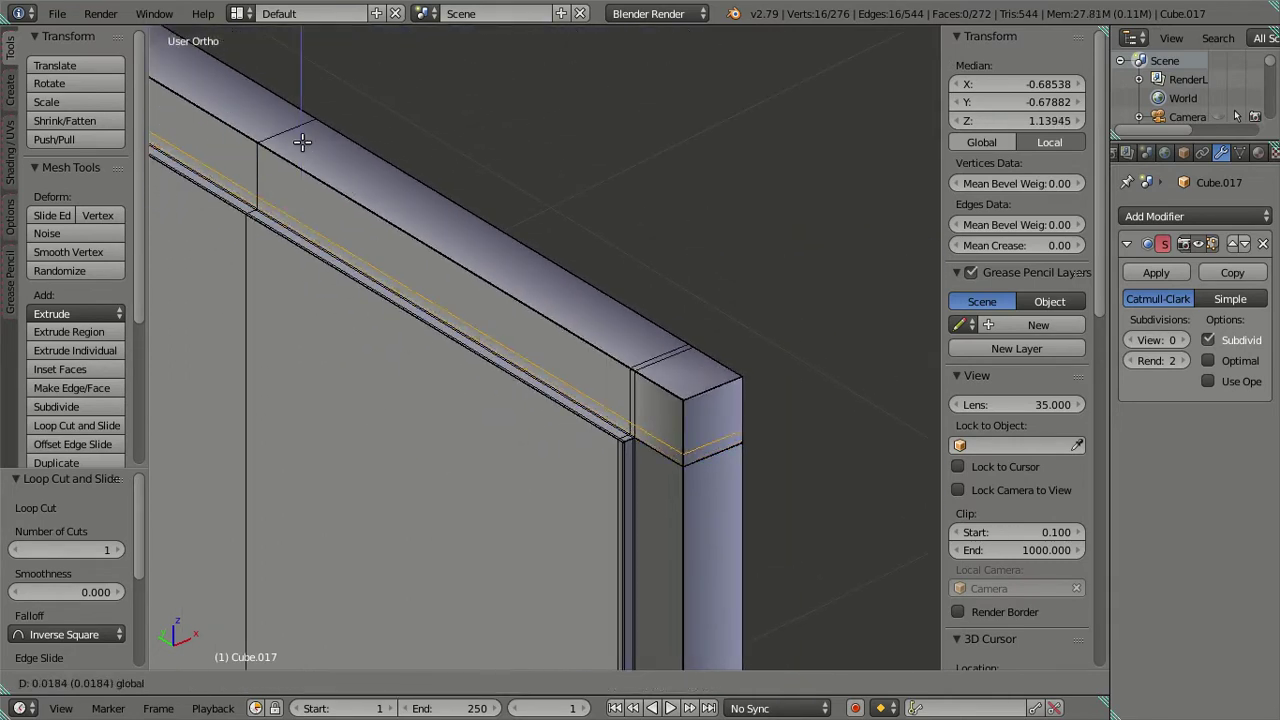
pyautogui.press('BackSpace')
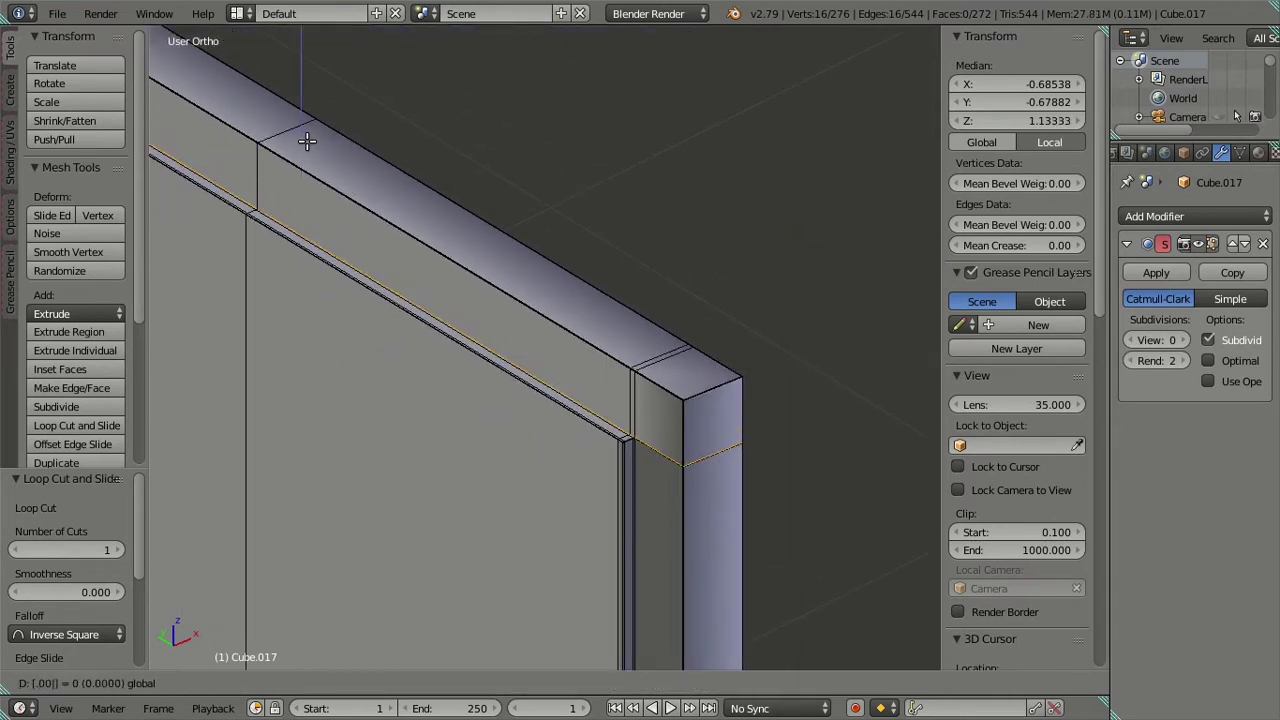
pyautogui.press('Return')
pyautogui.press('a')
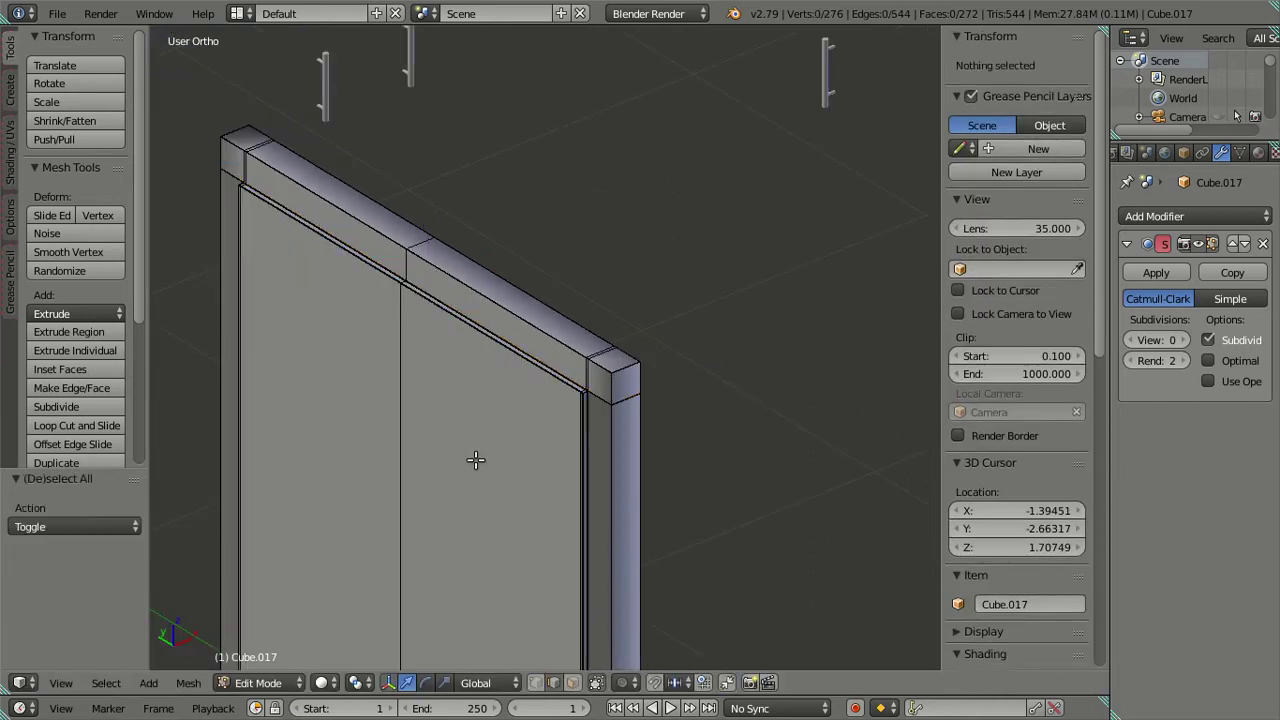
# Add a loop at the door's bottom edge, lower it 0.001 on Z, and exit Edit Mode.
pyautogui.moveTo(518, 516); pyautogui.dragTo(531, 502, button='middle')
pyautogui.scroll(-4, 520, 560)
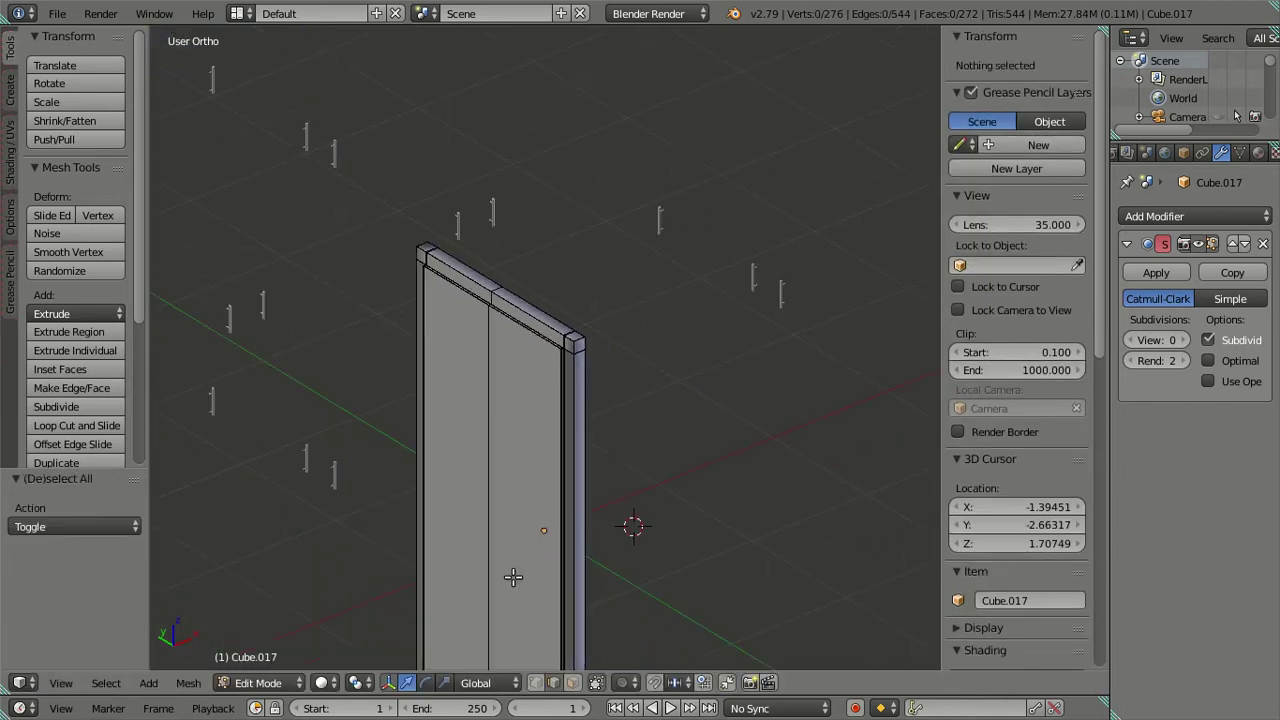
pyautogui.scroll(3, 515, 440)
pyautogui.scroll(2, 545, 470)
pyautogui.scroll(2, 733, 494)
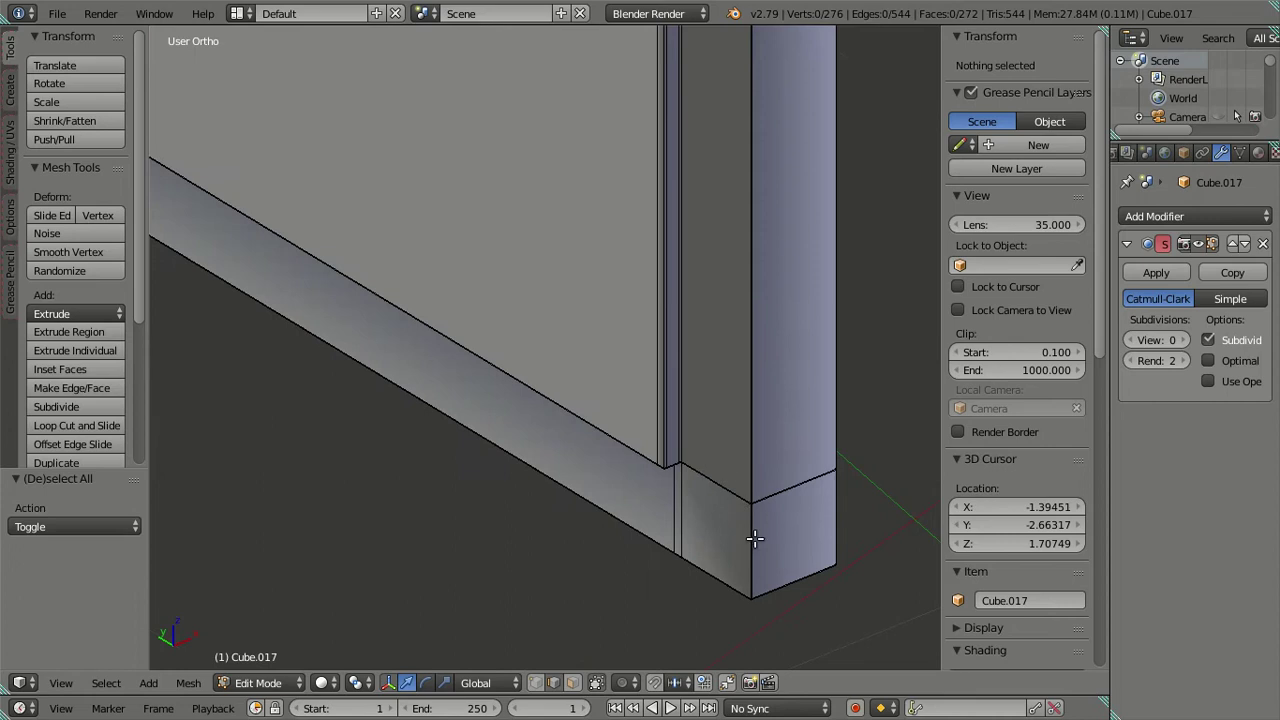
pyautogui.hotkey('ctrl', 'r')
pyautogui.click(754, 534)
pyautogui.rightClick(746, 323)
pyautogui.scroll(-2, 537, 326)
pyautogui.scroll(1, 538, 360)
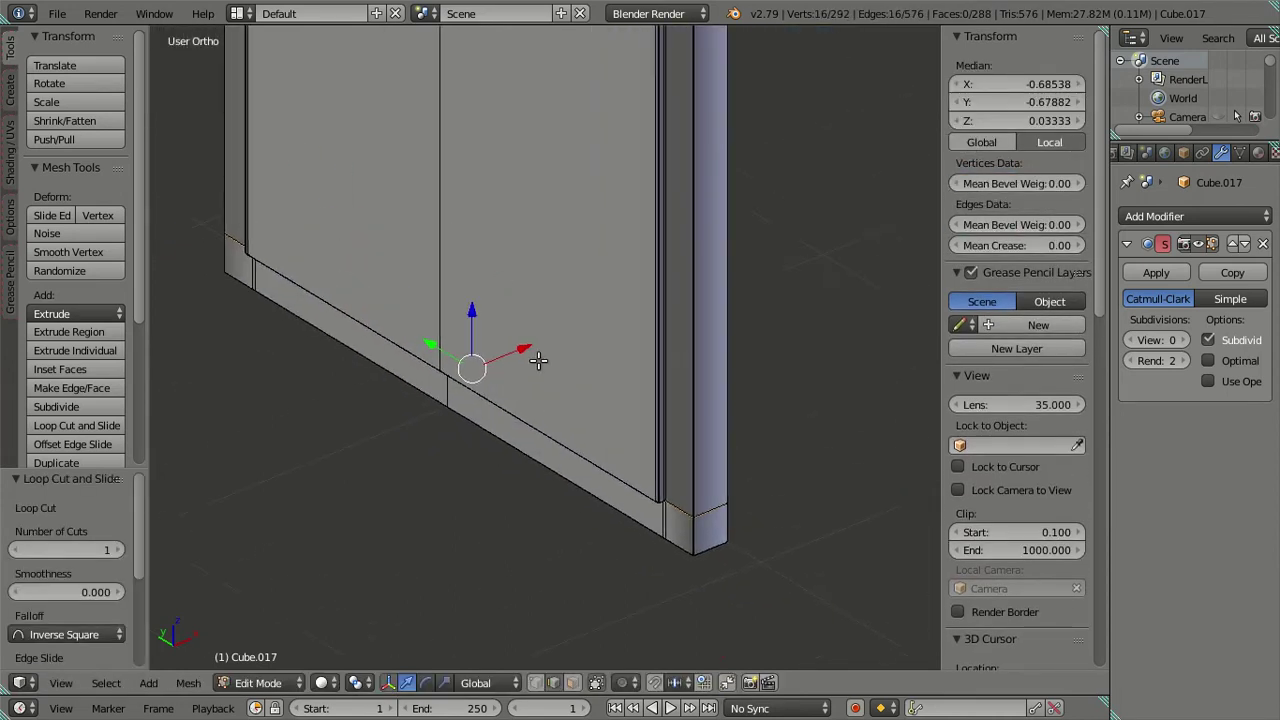
pyautogui.press('g')
pyautogui.press('z')
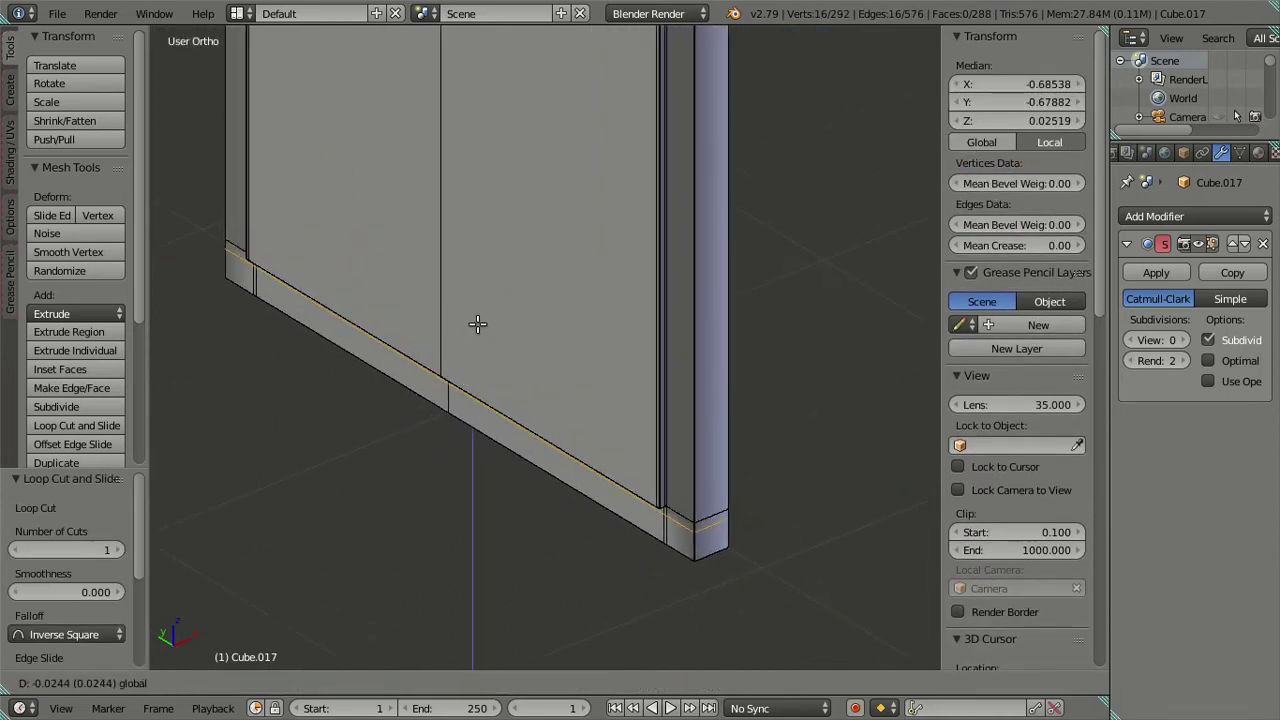
pyautogui.write('-0.001')
pyautogui.press('Return')
pyautogui.scroll(-3, 621, 335)
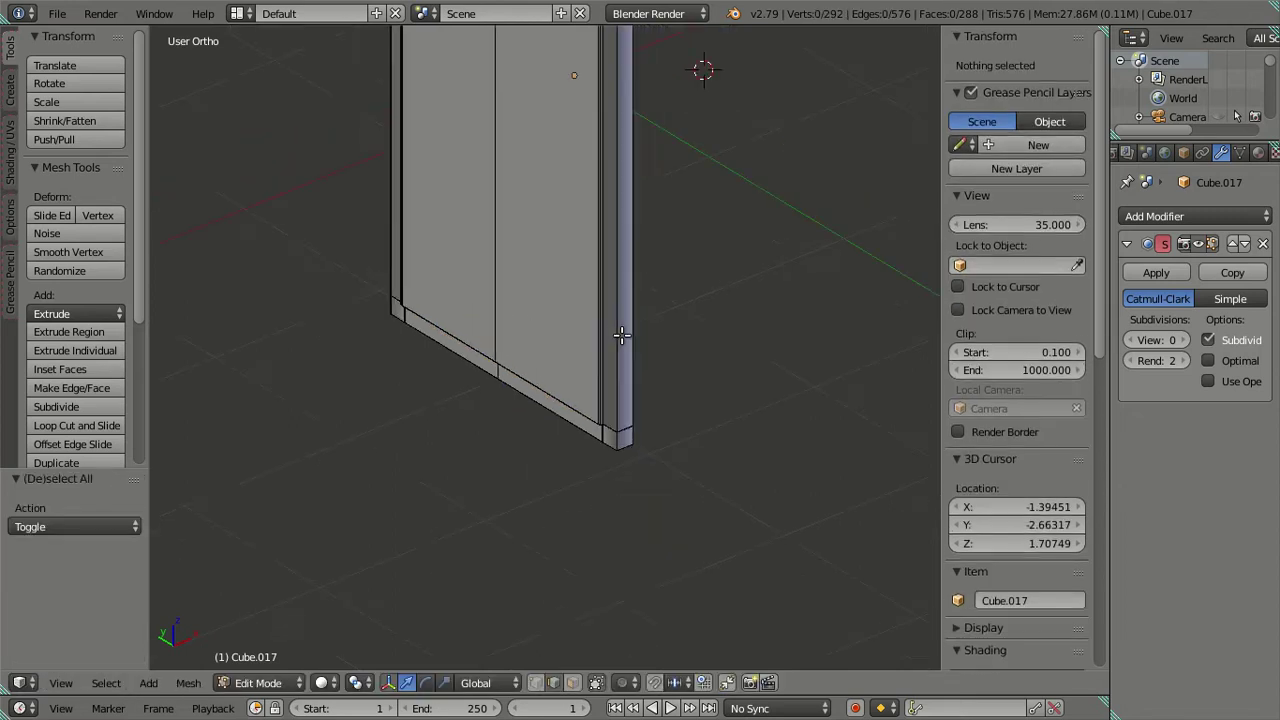
pyautogui.press('Tab')
pyautogui.moveTo(608, 240)
pyautogui.mouseDown(button='middle')
pyautogui.moveTo(513, 386)
pyautogui.moveTo(582, 306)
pyautogui.moveTo(611, 234)
pyautogui.mouseUp(button='middle')
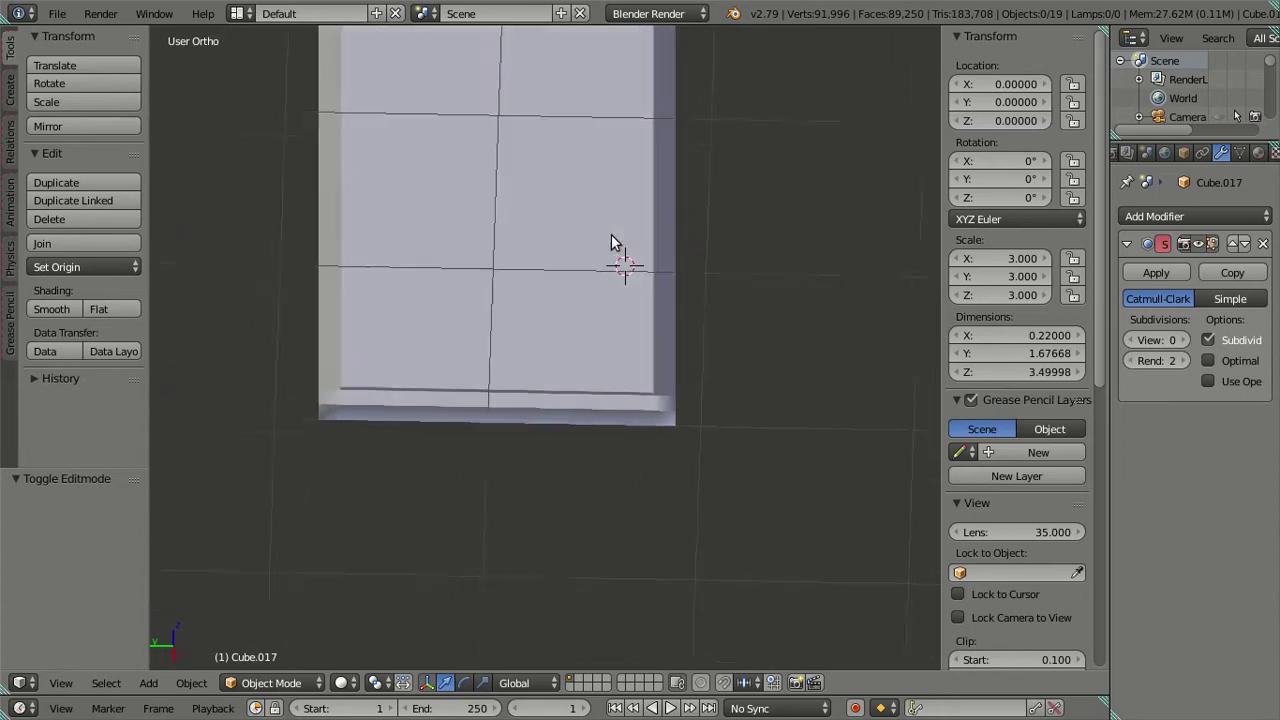
pyautogui.scroll(3, 686, 369)
pyautogui.scroll(2, 782, 435)
pyautogui.moveTo(782, 435)
pyautogui.keyDown('shift'); pyautogui.mouseDown(button='middle')
pyautogui.moveTo(565, 558)
pyautogui.moveTo(603, 534)
pyautogui.mouseUp(button='middle'); pyautogui.keyUp('shift')
pyautogui.scroll(2, 580, 565)
pyautogui.press('Tab')
pyautogui.scroll(2, 603, 500)
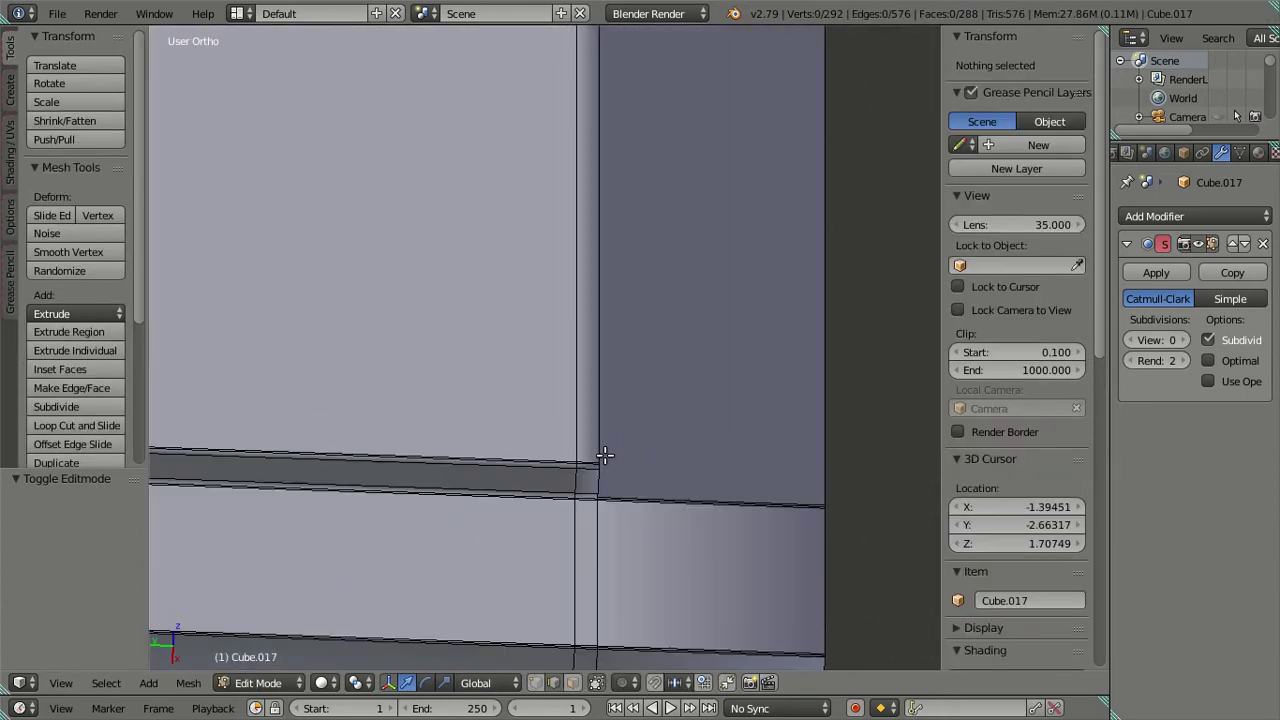
pyautogui.scroll(-2, 663, 430)
pyautogui.scroll(-1, 620, 476)
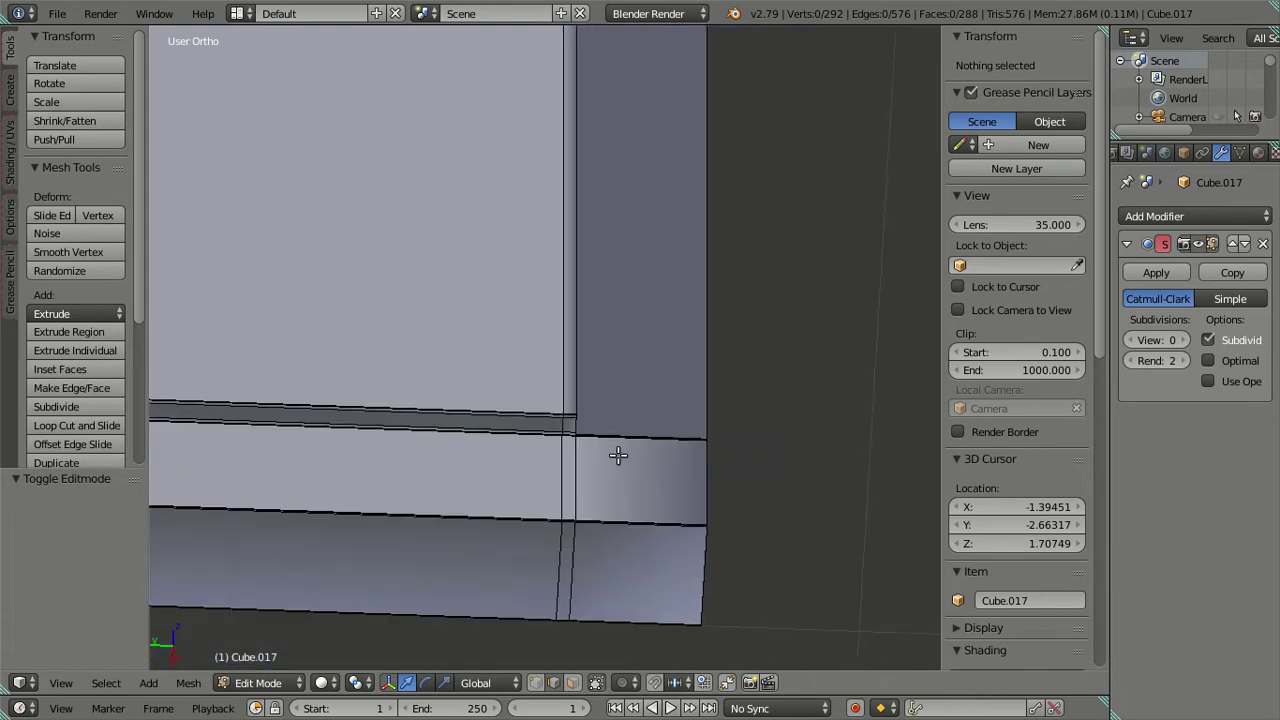
pyautogui.hotkey('ctrl', 'r')
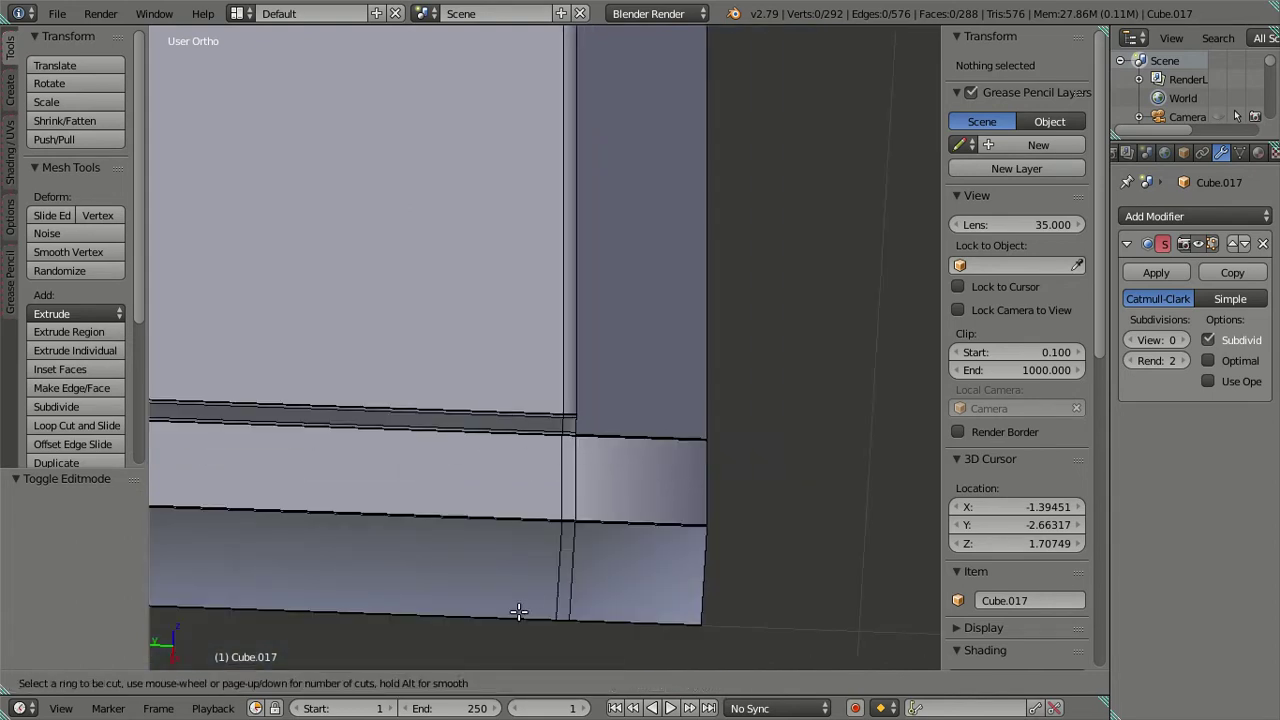
pyautogui.press('Escape')
pyautogui.scroll(-4, 560, 500)
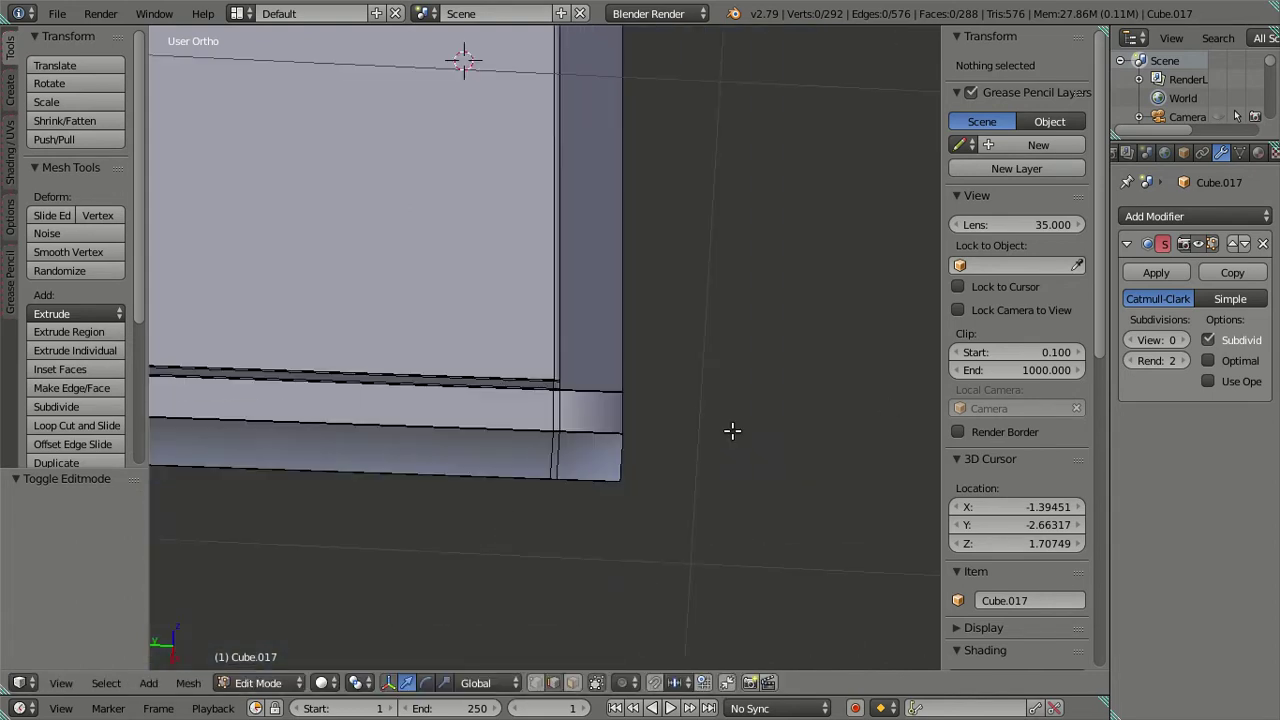
pyautogui.click(1182, 341)
pyautogui.click(1182, 341)
pyautogui.scroll(1, 743, 482)
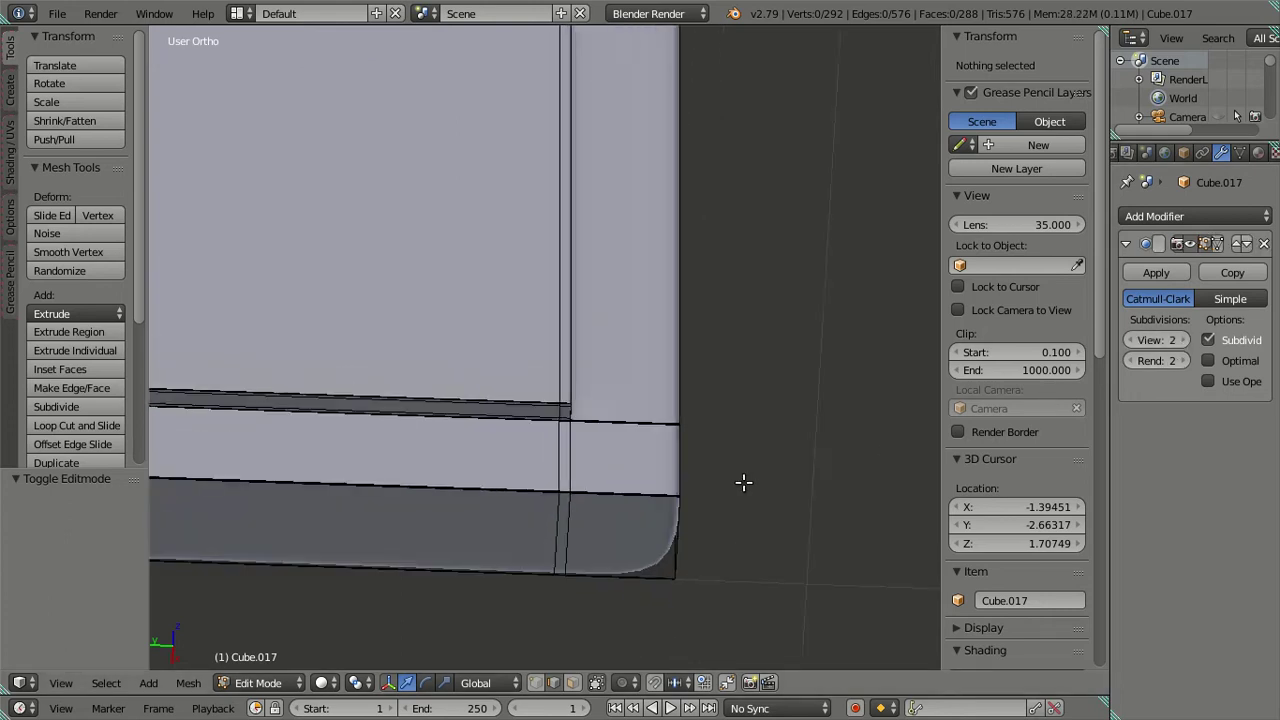
pyautogui.scroll(2, 743, 482)
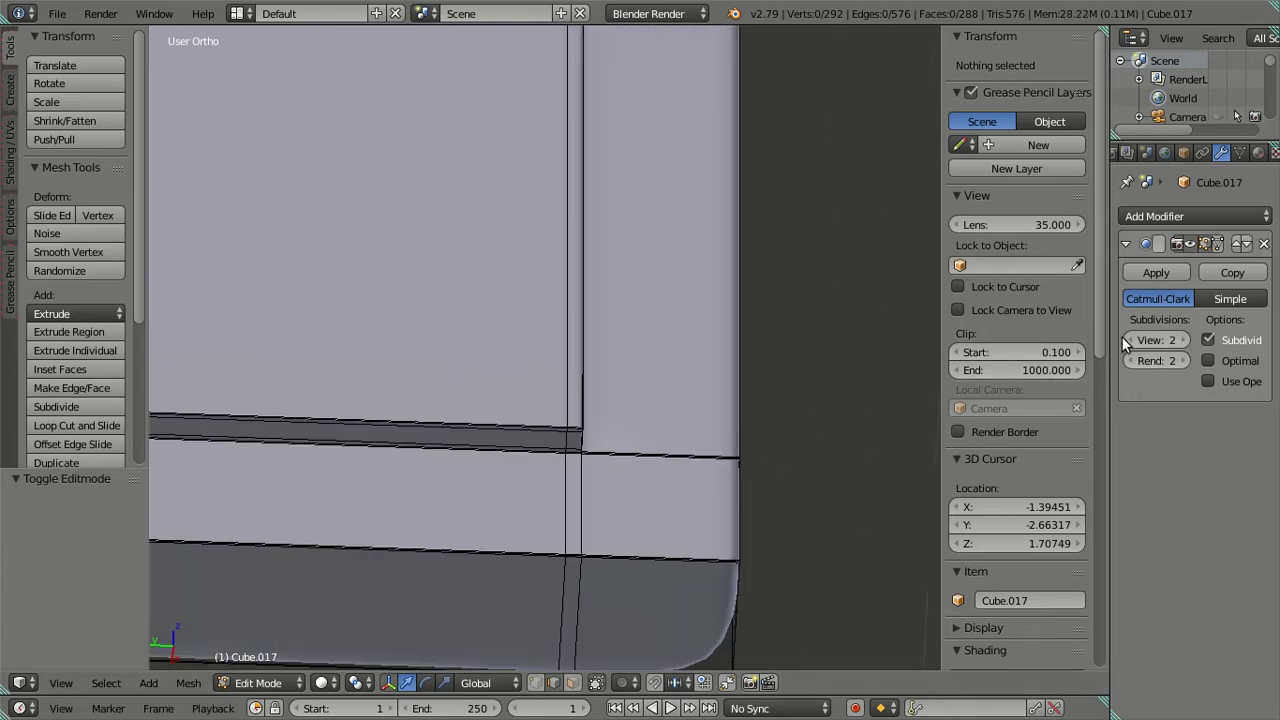
pyautogui.moveTo(1167, 343); pyautogui.dragTo(1135, 343)
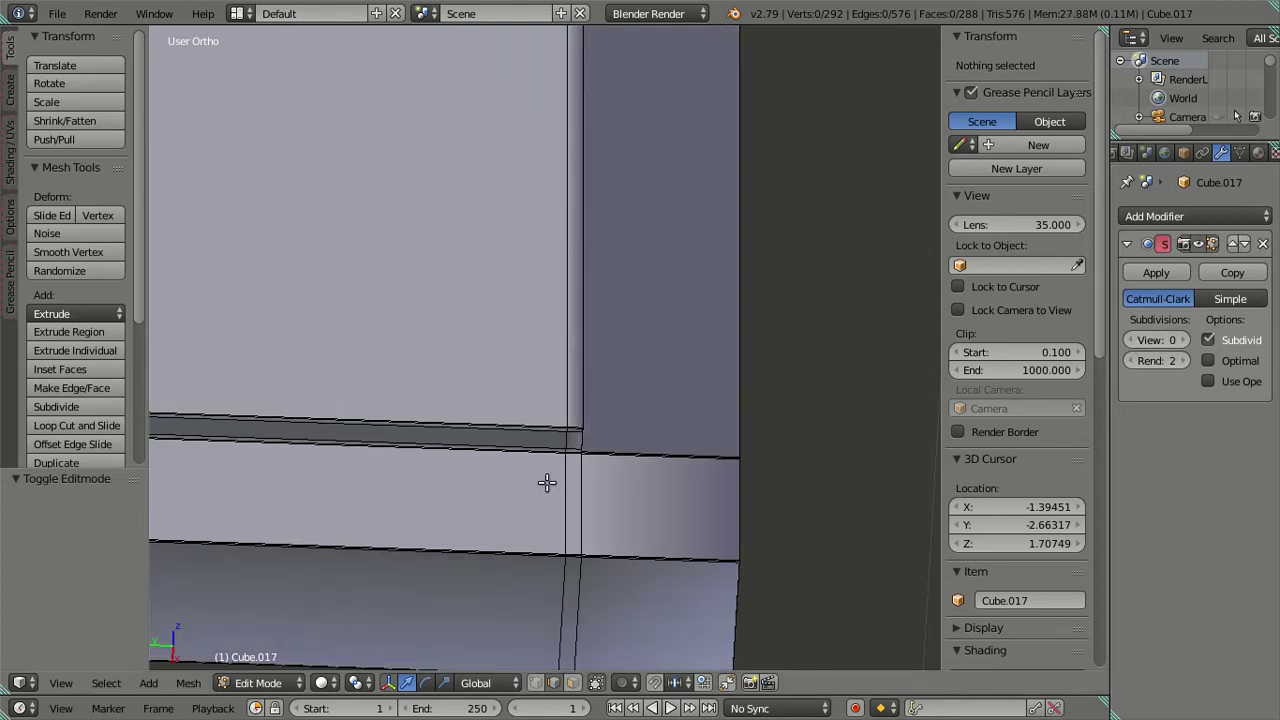
# Cut a support loop along the panel's side and move it -0.01 on Y.
pyautogui.hotkey('ctrl', 'r')
pyautogui.click(626, 460)
pyautogui.click(320, 451)
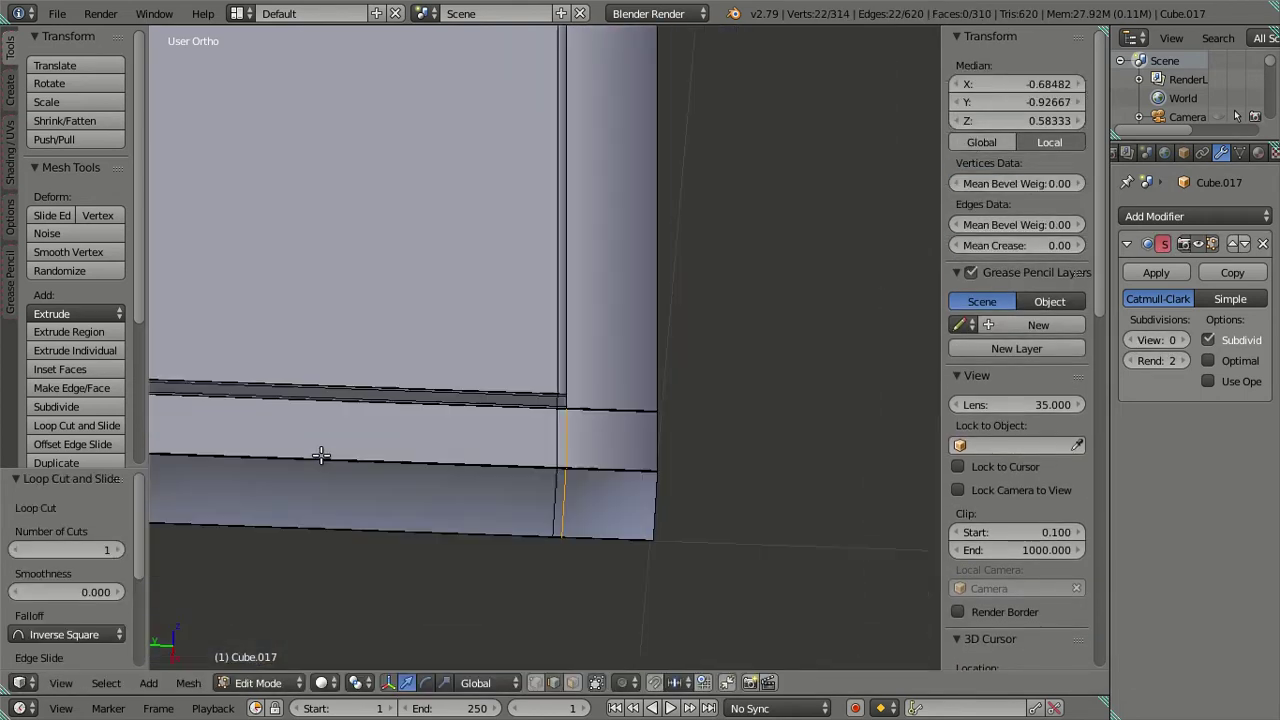
pyautogui.scroll(-5, 362, 423)
pyautogui.keyDown('shift'); pyautogui.moveTo(578, 230); pyautogui.dragTo(577, 449, button='middle'); pyautogui.keyUp('shift')
pyautogui.scroll(3, 478, 463)
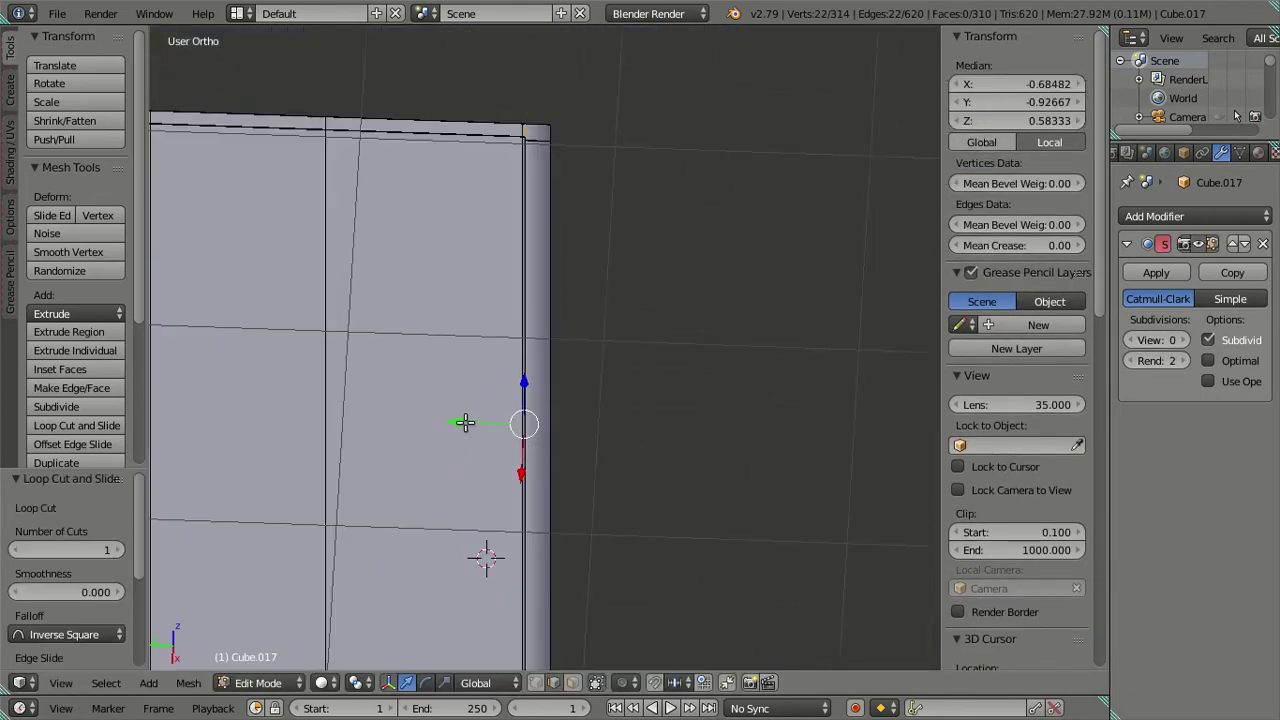
pyautogui.moveTo(465, 422); pyautogui.dragTo(474, 423)
pyautogui.press('=')
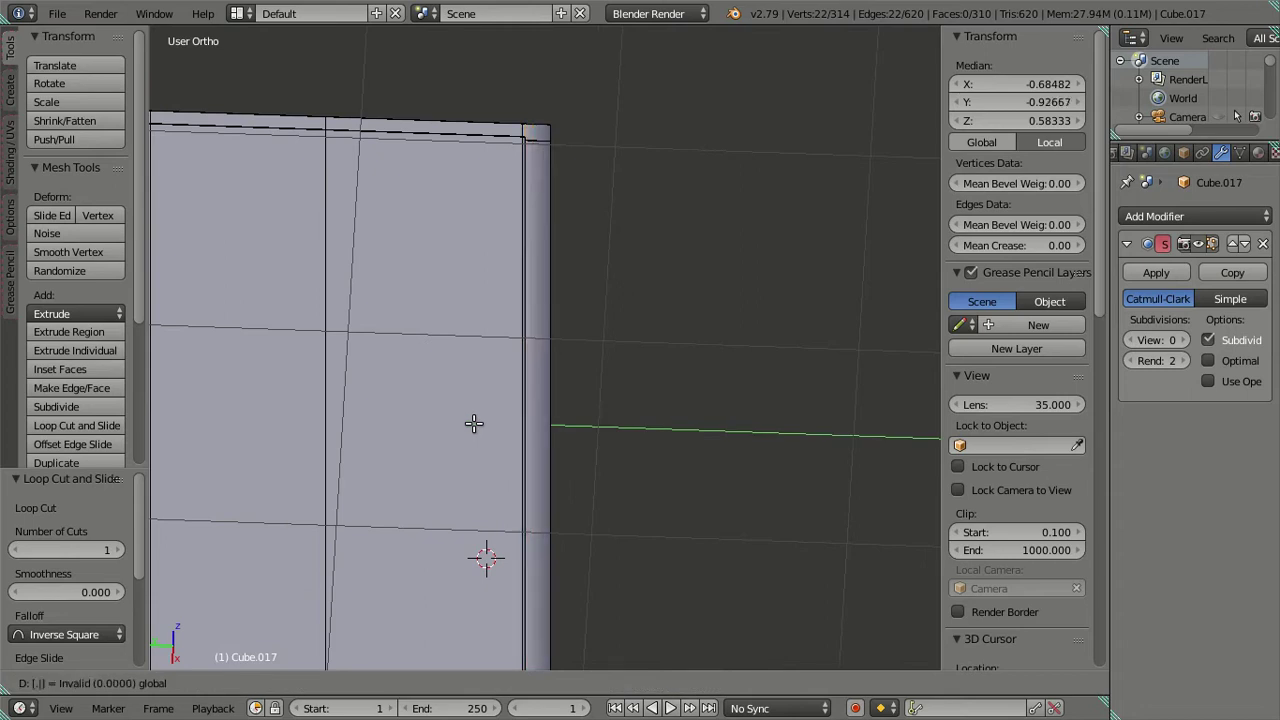
pyautogui.write('.0')
pyautogui.press('Return')
pyautogui.write('gy')
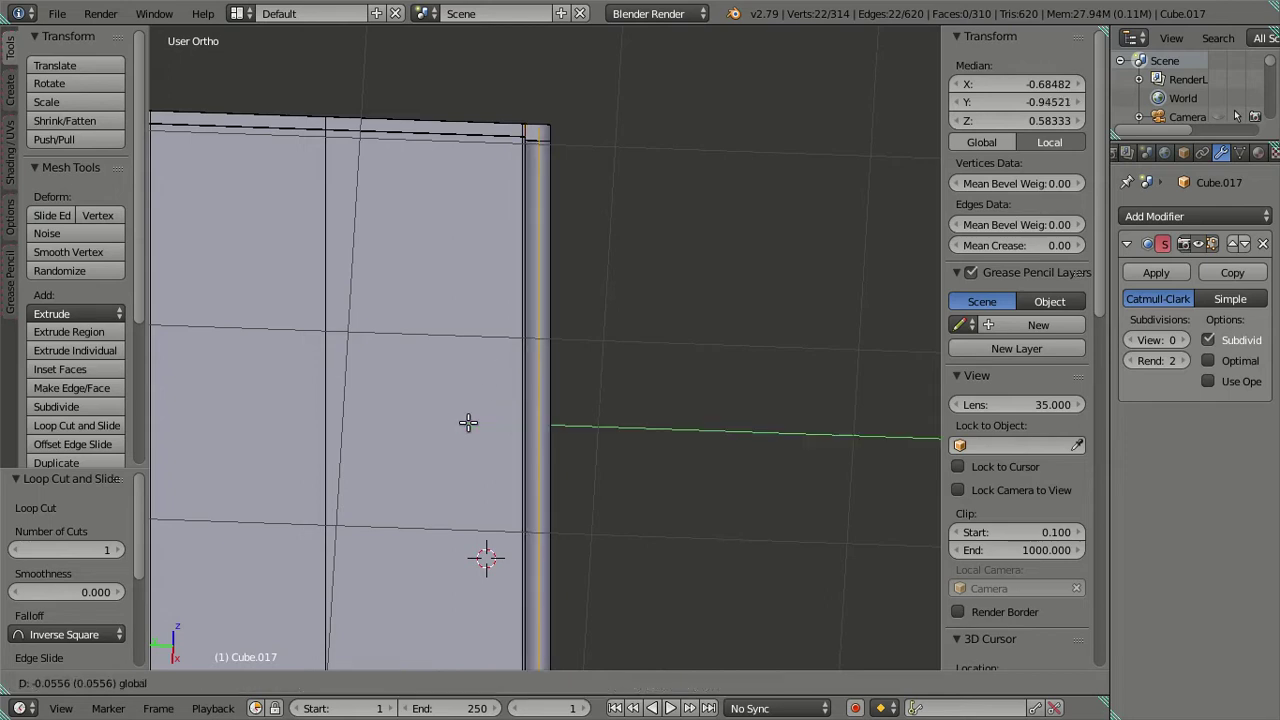
pyautogui.write('-.01')
pyautogui.press('Return')
# Add a second support loop near the left side edge, shifted 0.01 on Y.
pyautogui.scroll(-2, 470, 421)
pyautogui.press('a')
pyautogui.scroll(-1, 786, 363)
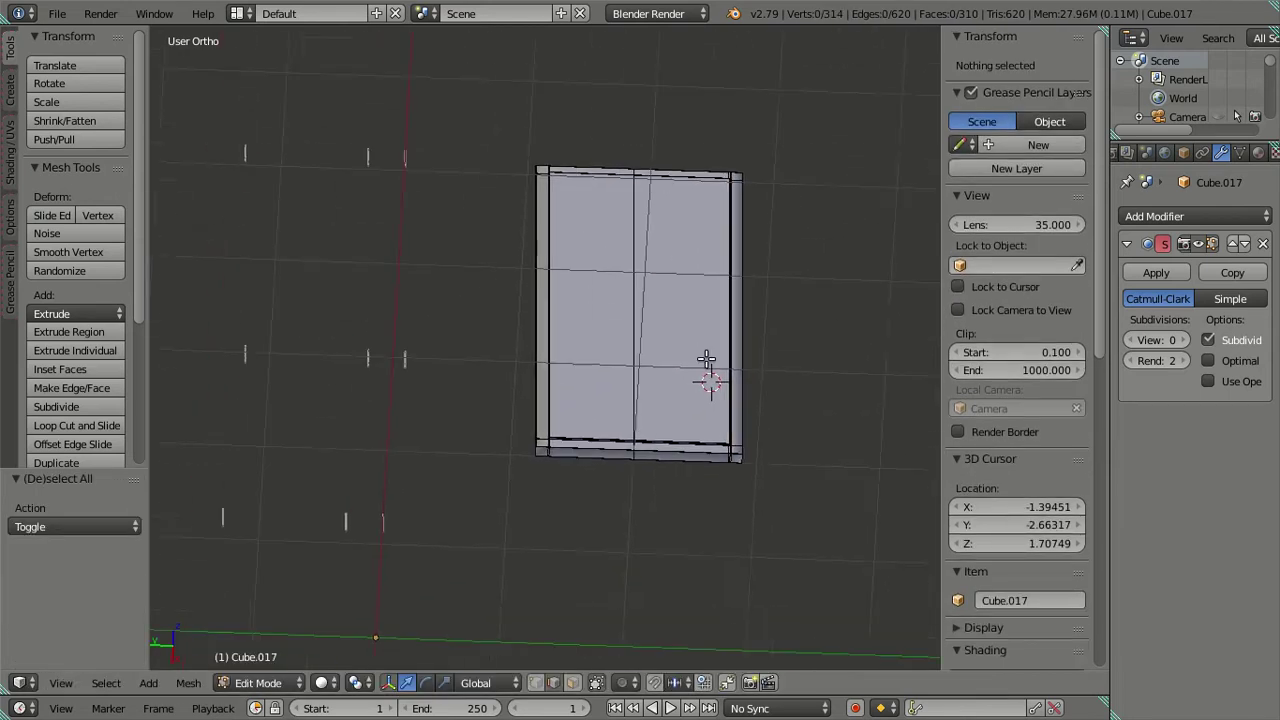
pyautogui.scroll(5, 563, 471)
pyautogui.scroll(-1, 541, 260)
pyautogui.scroll(-1, 541, 260)
pyautogui.keyDown('alt'); pyautogui.rightClick(466, 357); pyautogui.keyUp('alt')
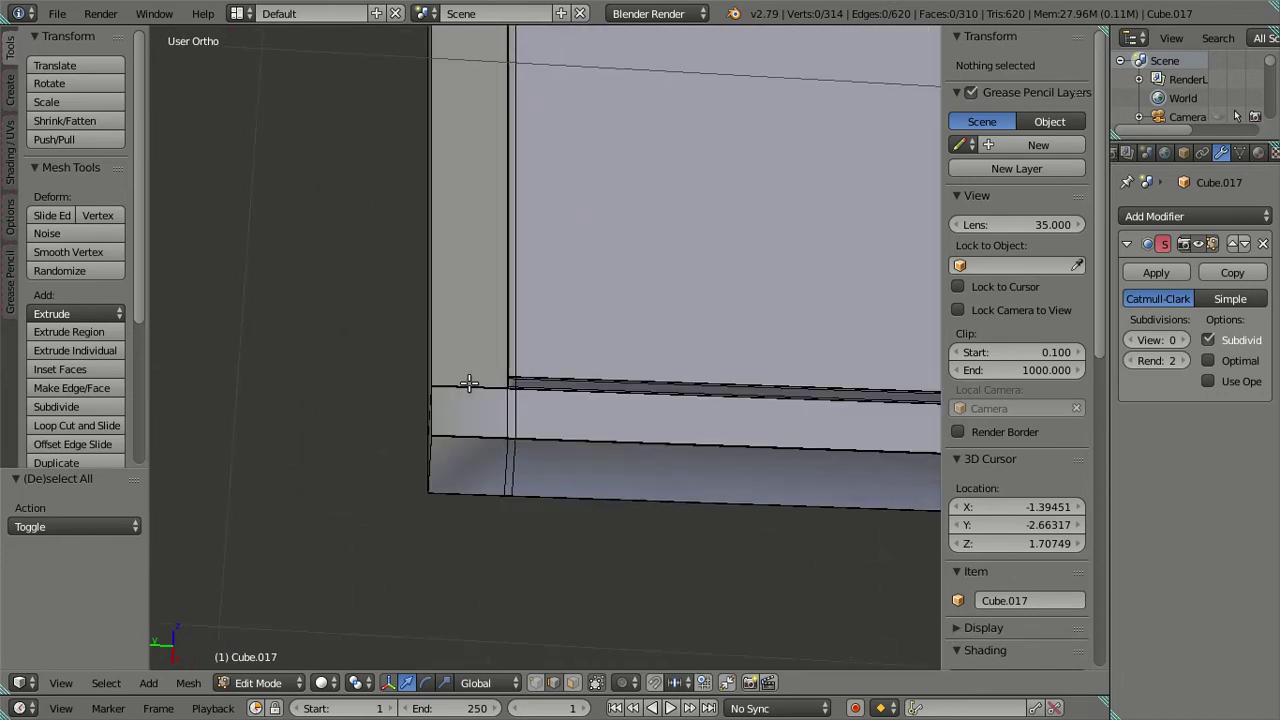
pyautogui.press('g')
pyautogui.press('g')
pyautogui.click(809, 395)
pyautogui.scroll(2, 606, 345)
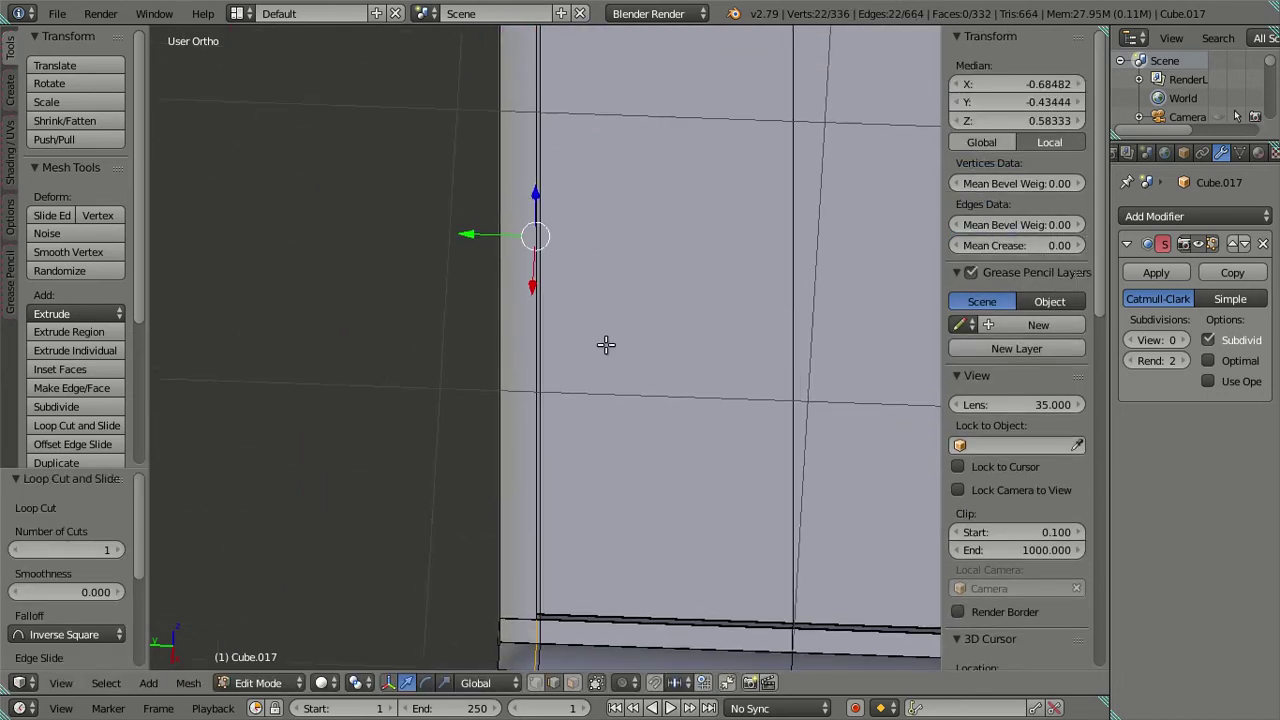
pyautogui.moveTo(490, 236); pyautogui.dragTo(470, 231)
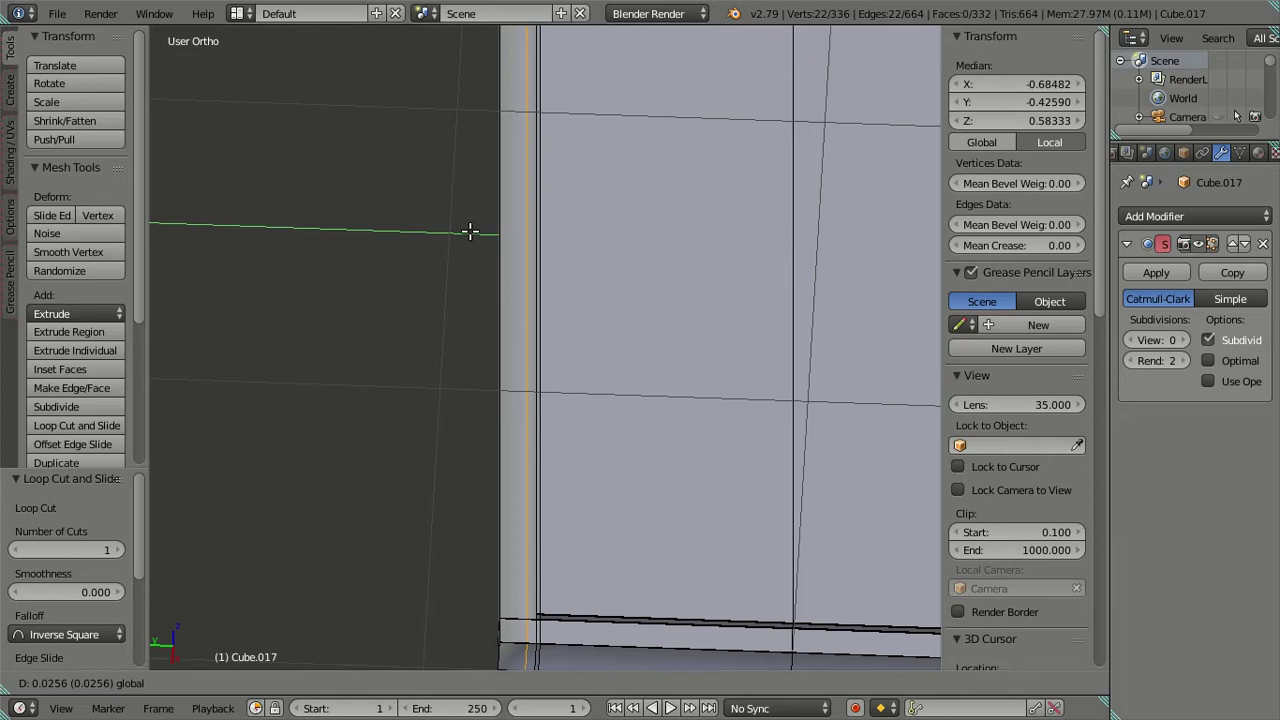
pyautogui.press('-')
pyautogui.press('Escape')
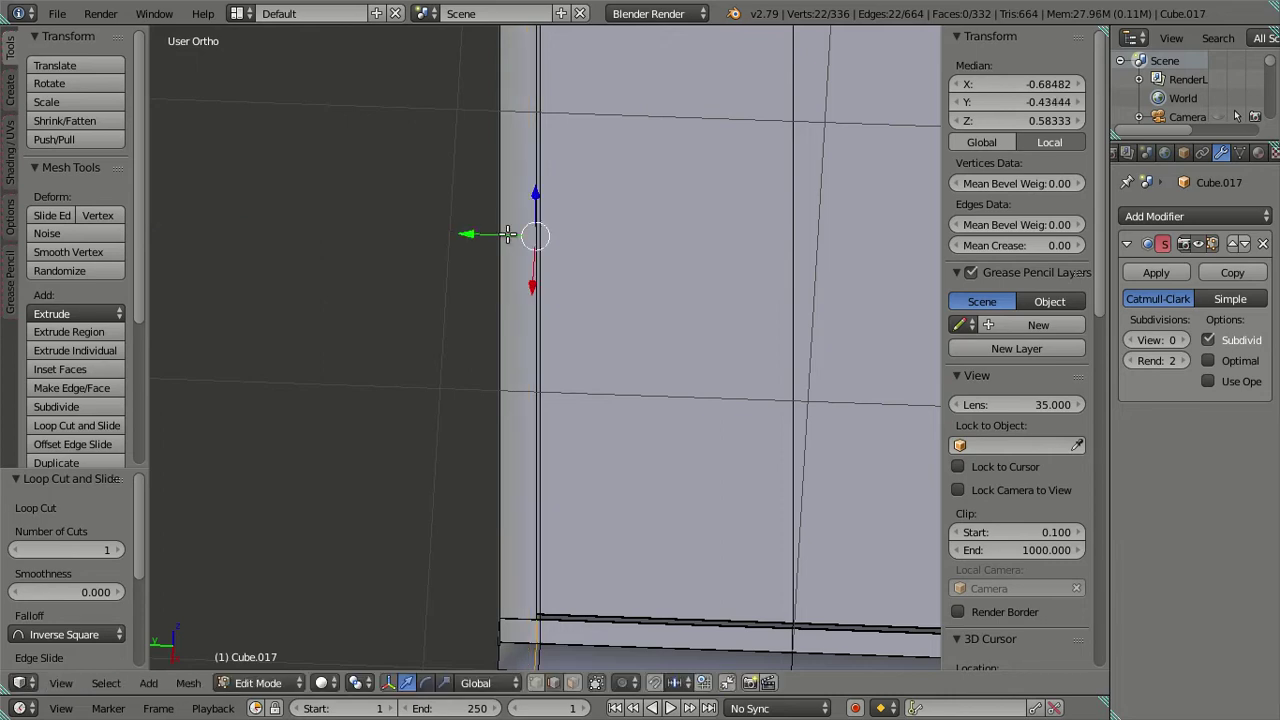
pyautogui.moveTo(485, 235); pyautogui.dragTo(475, 235)
pyautogui.write('.01')
pyautogui.press('Return')
pyautogui.press('a')
pyautogui.scroll(-5, 683, 360)
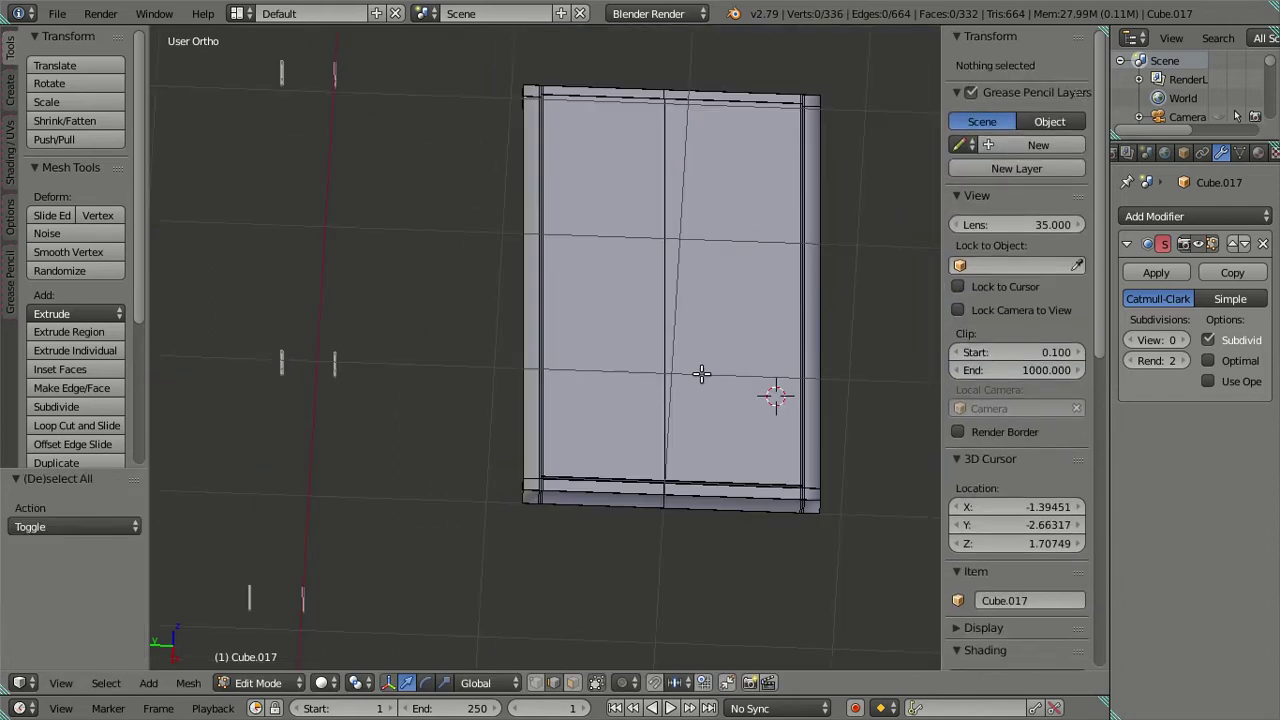
# In Object Mode, raise the subdivision preview to 2 and orbit to inspect the panel.
pyautogui.press('Tab')
pyautogui.moveTo(772, 381)
pyautogui.mouseDown(button='middle')
pyautogui.moveTo(691, 443)
pyautogui.moveTo(669, 506)
pyautogui.moveTo(686, 286)
pyautogui.moveTo(702, 320)
pyautogui.mouseUp(button='middle')
pyautogui.scroll(3, 702, 327)
pyautogui.moveTo(1163, 347); pyautogui.dragTo(1180, 347)
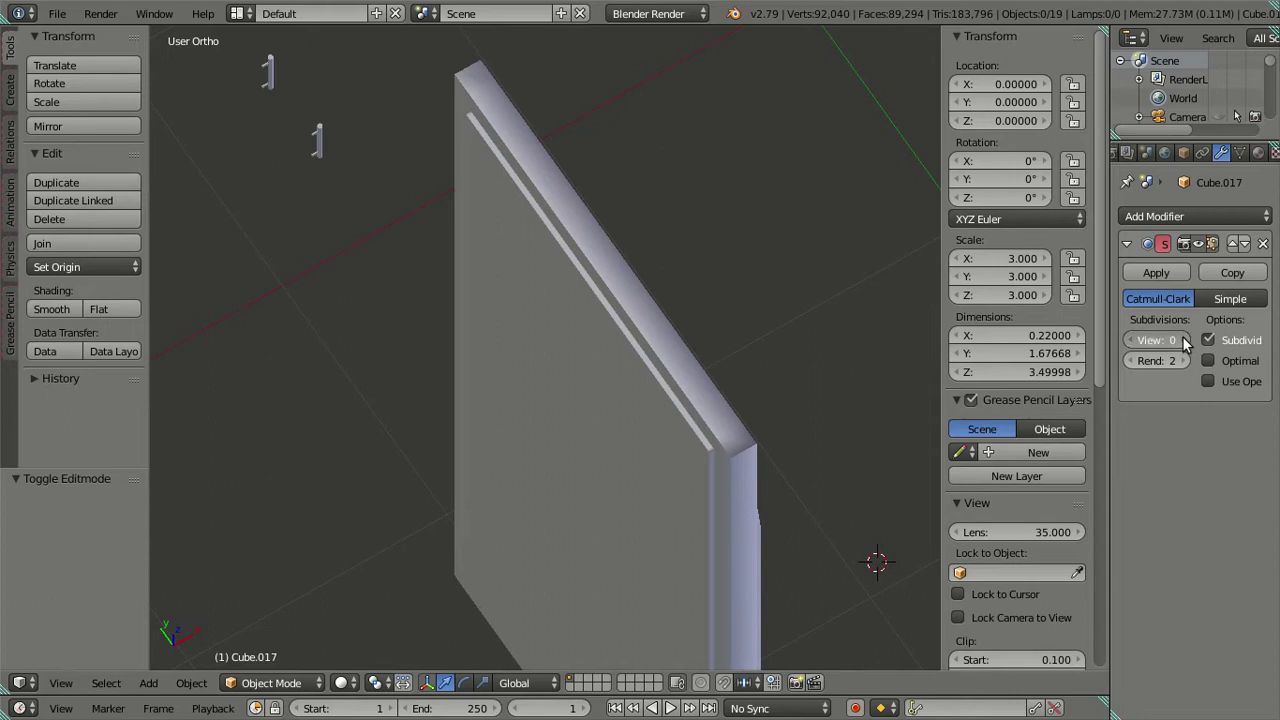
pyautogui.moveTo(730, 450)
pyautogui.mouseDown(button='middle')
pyautogui.moveTo(568, 379)
pyautogui.moveTo(437, 356)
pyautogui.moveTo(413, 371)
pyautogui.moveTo(403, 197)
pyautogui.moveTo(392, 288)
pyautogui.moveTo(380, 243)
pyautogui.moveTo(494, 443)
pyautogui.mouseUp(button='middle')
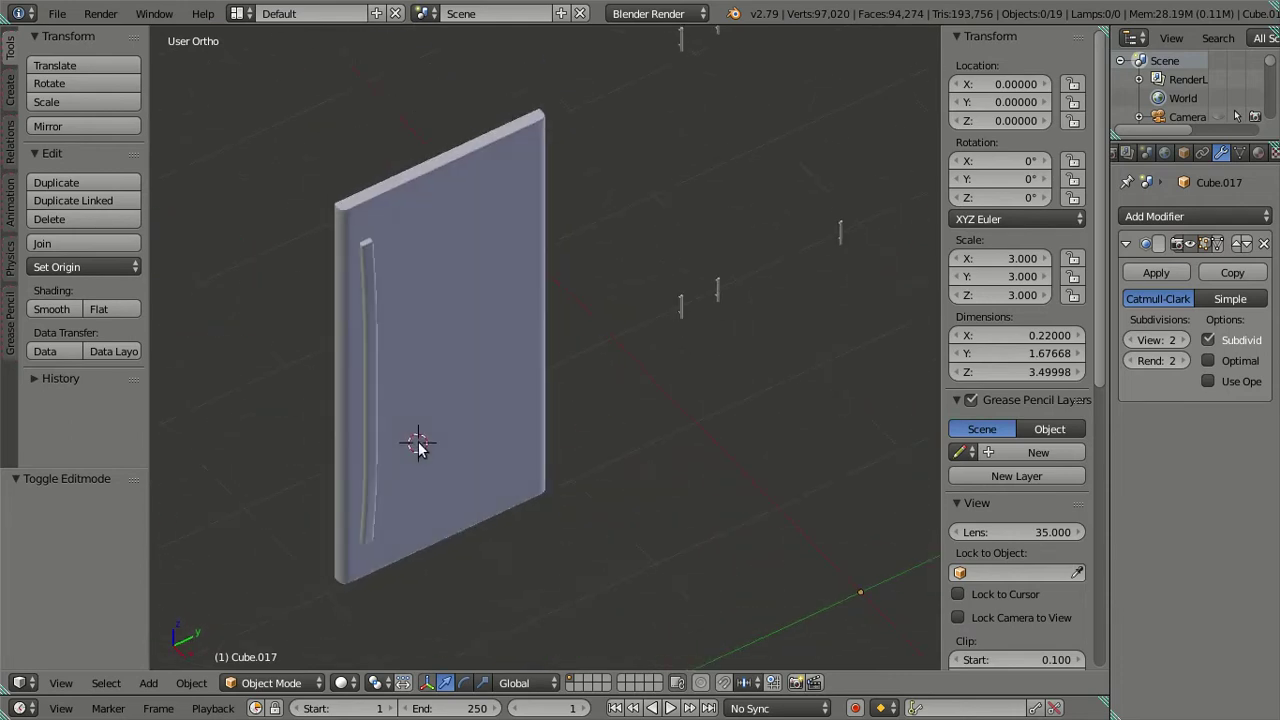
pyautogui.scroll(3, 436, 295)
pyautogui.moveTo(435, 295)
pyautogui.mouseDown(button='middle')
pyautogui.moveTo(346, 251)
pyautogui.moveTo(446, 260)
pyautogui.moveTo(578, 210)
pyautogui.mouseUp(button='middle')
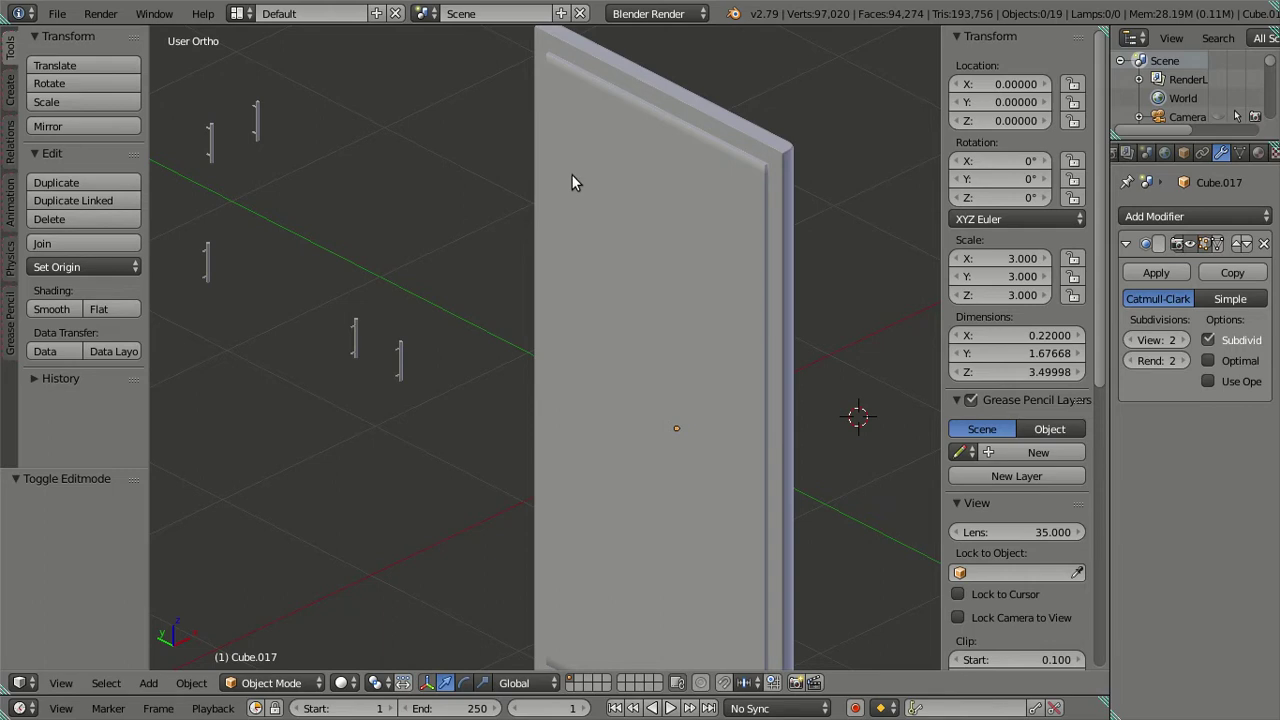
pyautogui.scroll(-3, 590, 100)
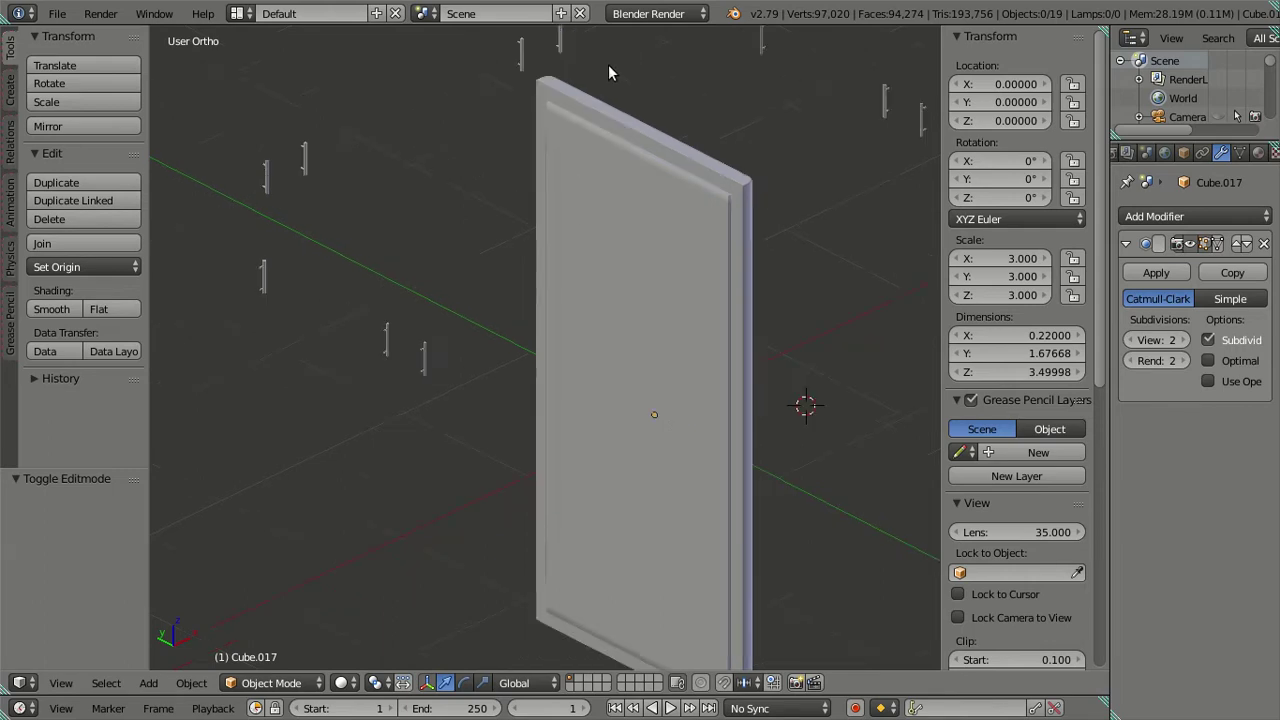
pyautogui.keyDown('shift'); pyautogui.moveTo(649, 152); pyautogui.dragTo(620, 435, button='middle'); pyautogui.keyUp('shift')
pyautogui.scroll(2, 620, 435)
pyautogui.scroll(4, 620, 443)
pyautogui.press('Tab')
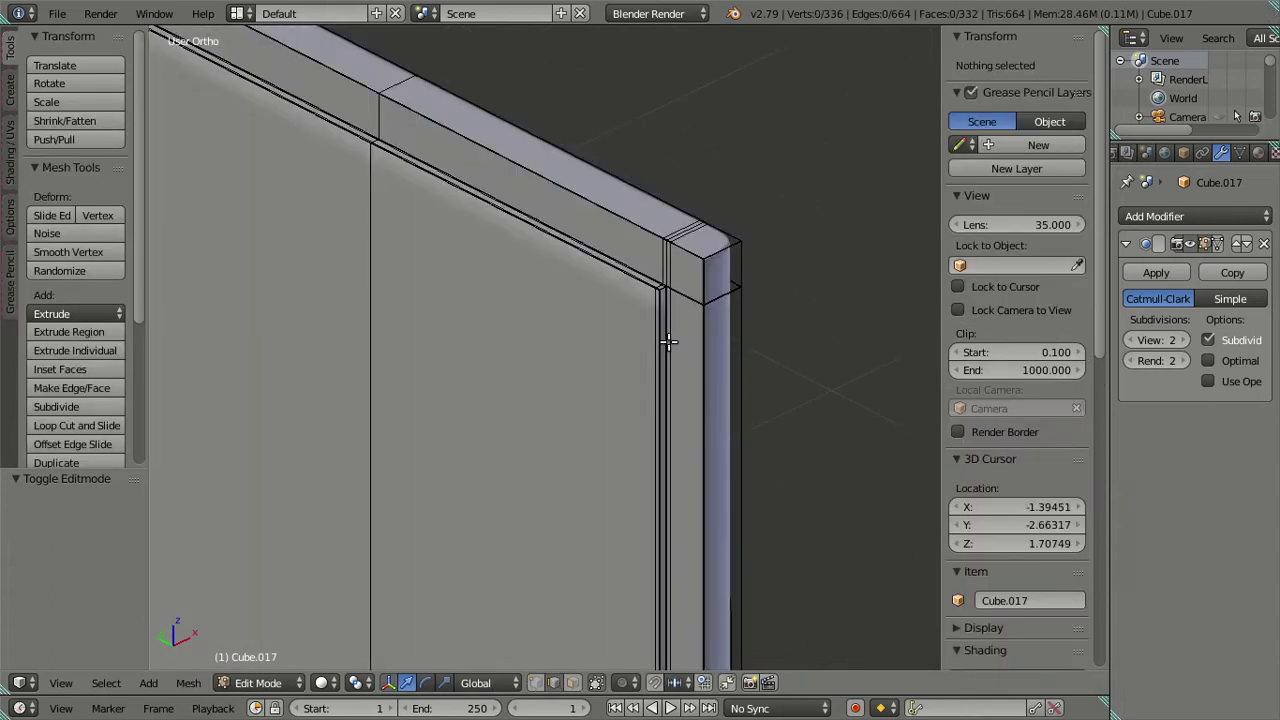
pyautogui.scroll(1, 666, 337)
pyautogui.scroll(-1, 700, 350)
pyautogui.scroll(2, 650, 360)
pyautogui.scroll(1, 610, 440)
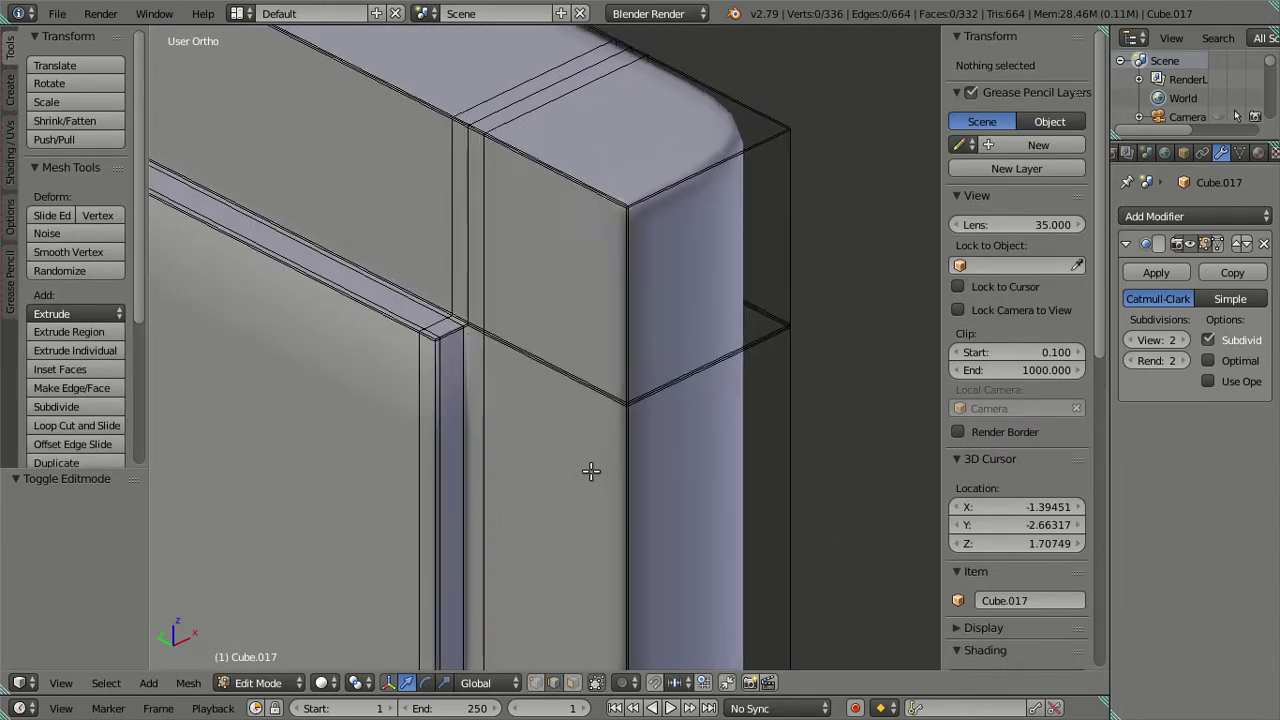
pyautogui.scroll(-1, 592, 500)
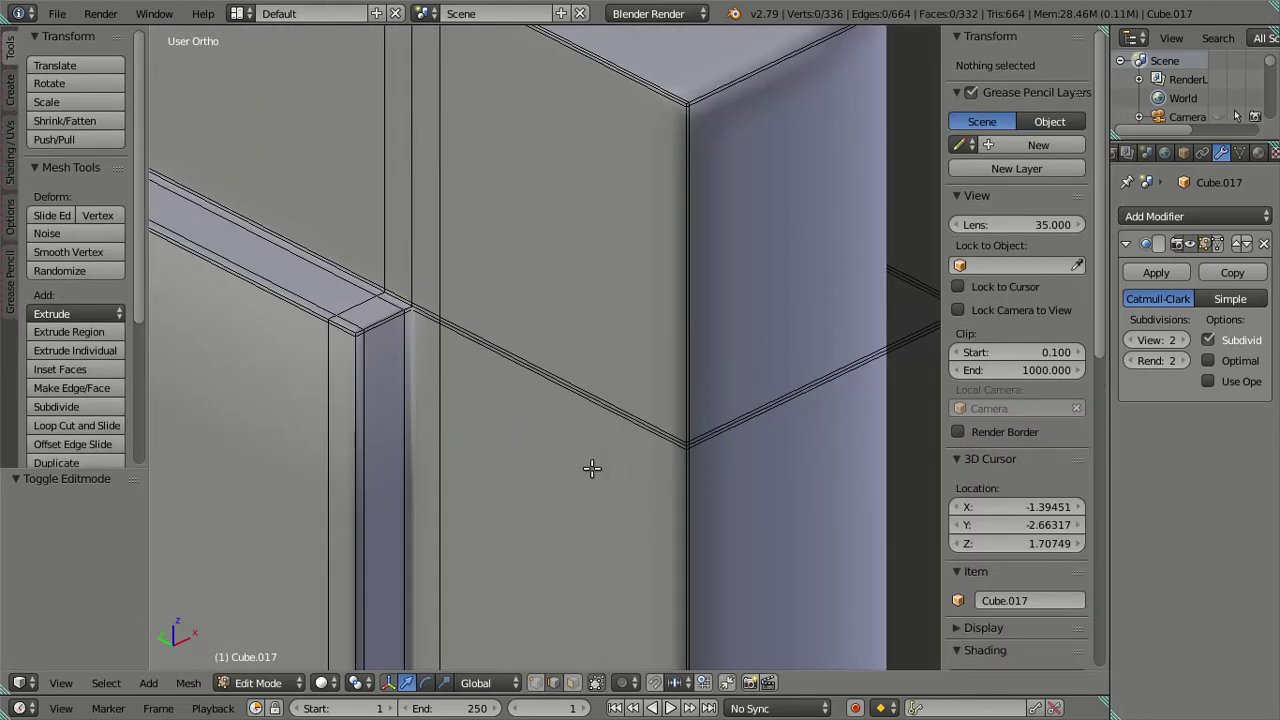
pyautogui.keyDown('alt'); pyautogui.rightClick(562, 397); pyautogui.keyUp('alt')
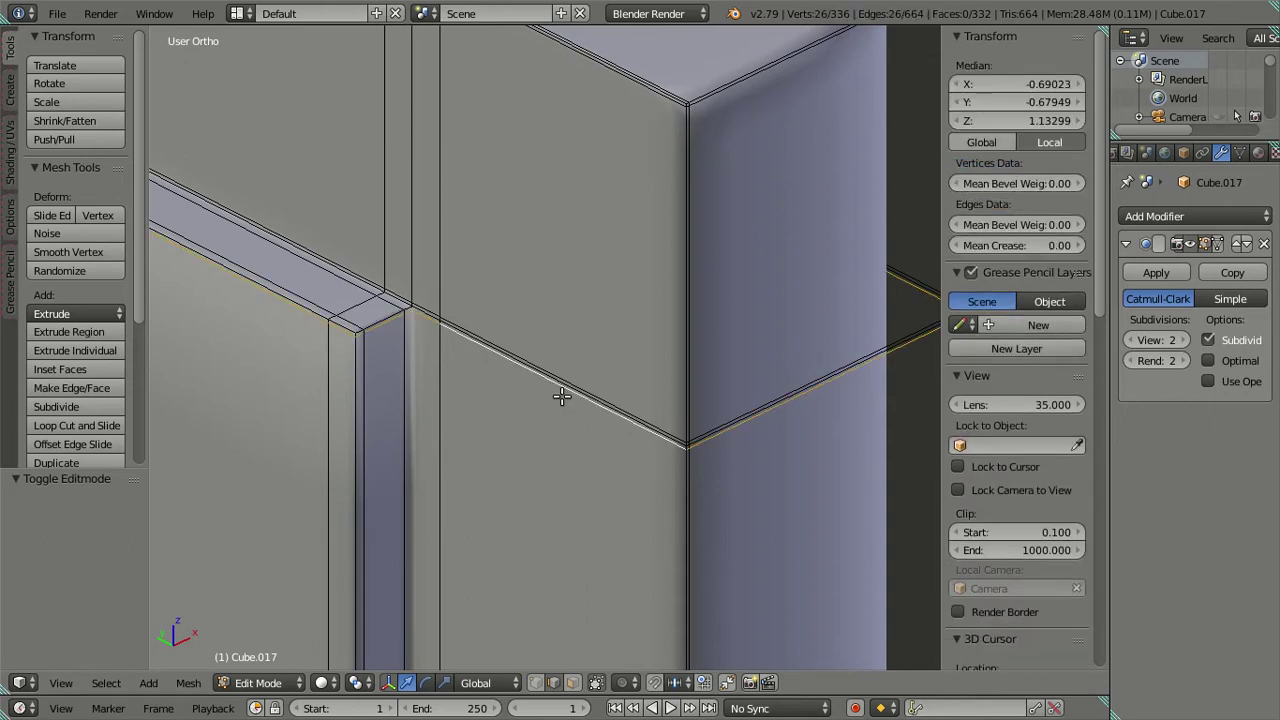
pyautogui.press('x')
pyautogui.click(576, 394)
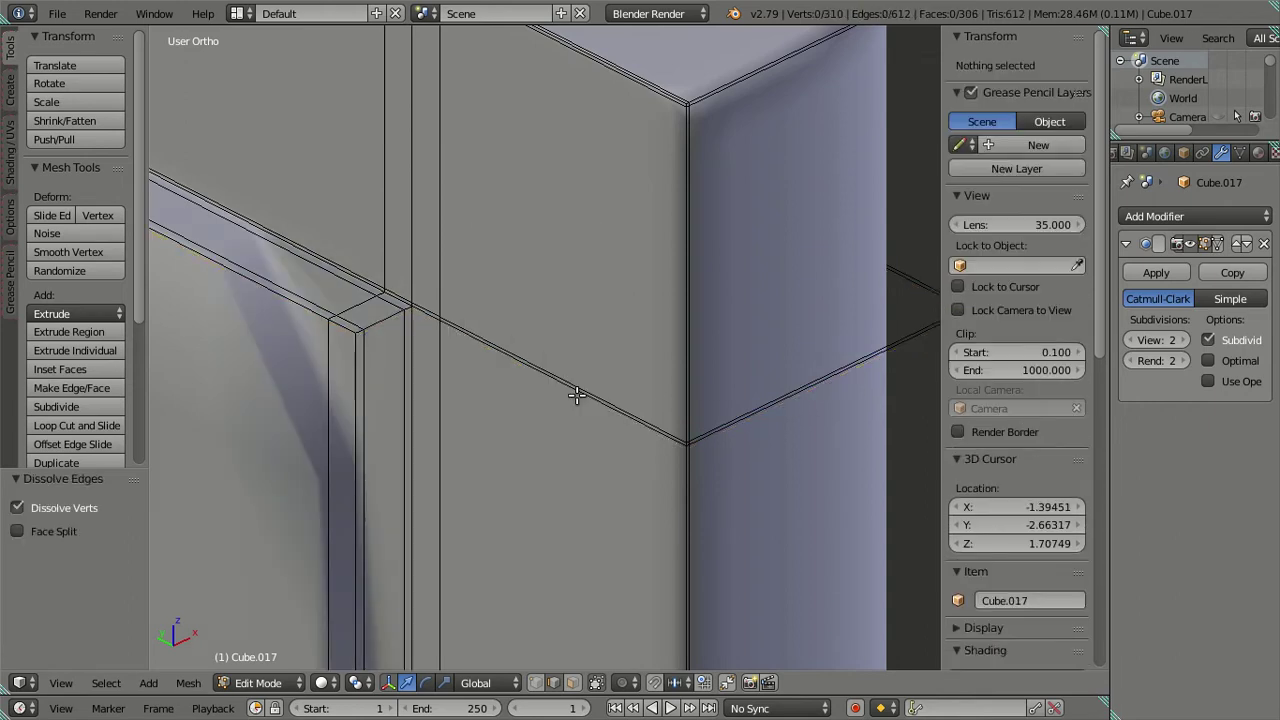
pyautogui.scroll(-3, 668, 505)
pyautogui.scroll(-2, 669, 497)
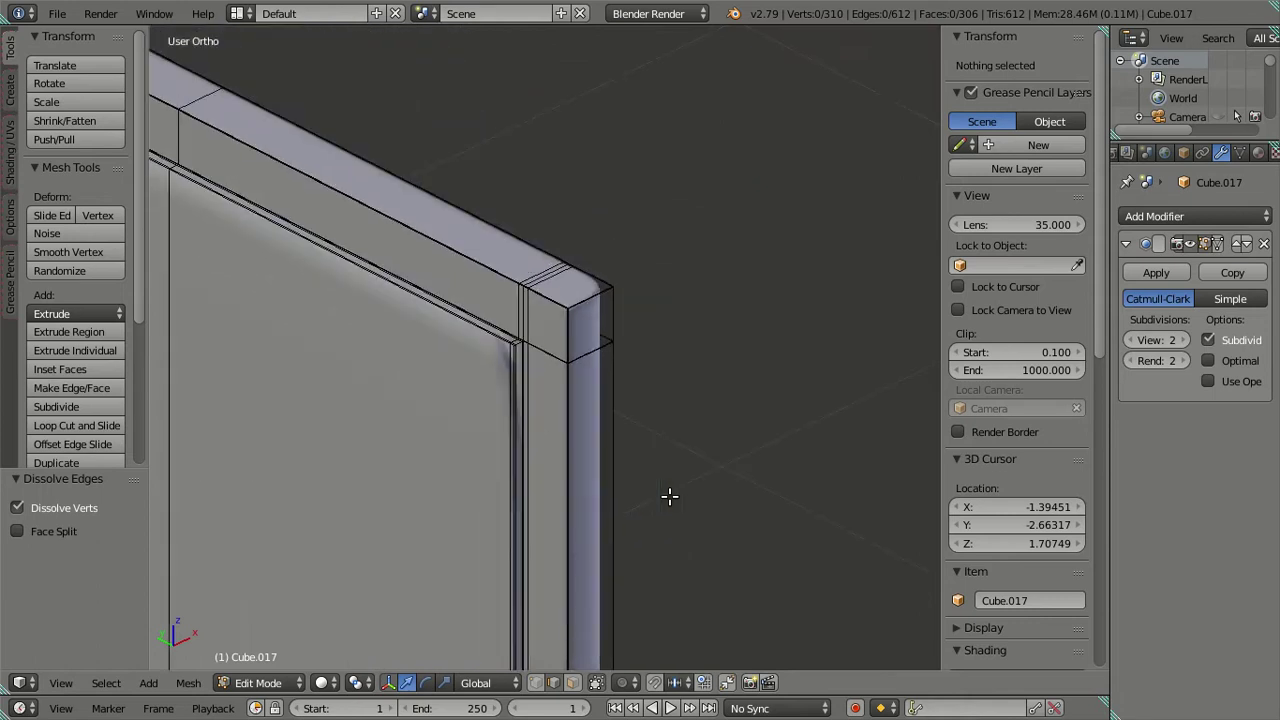
pyautogui.scroll(-3, 620, 530)
# Undo the dissolve and cut a centred loop across the door's lower part.
pyautogui.hotkey('ctrl', 'z')
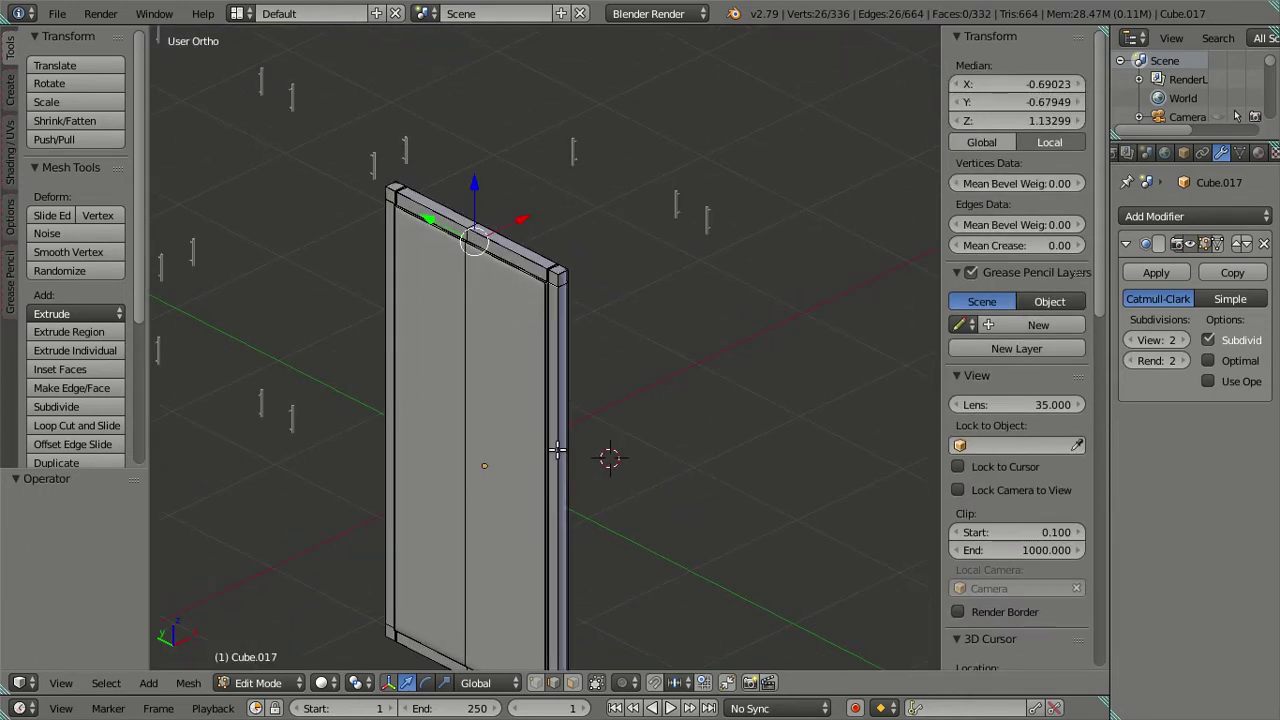
pyautogui.scroll(5, 555, 449)
pyautogui.hotkey('ctrl', 'r')
pyautogui.click(553, 438)
pyautogui.rightClick(553, 438)
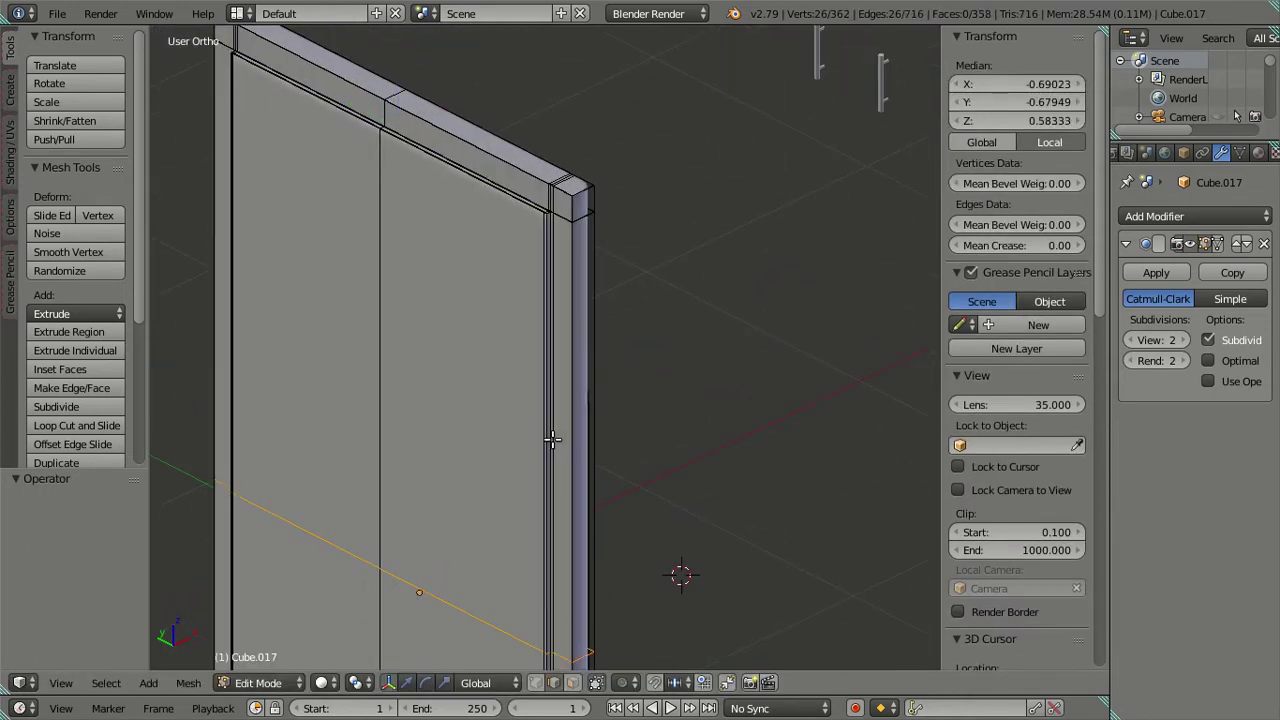
pyautogui.press('a')
pyautogui.hotkey('ctrl', 'r')
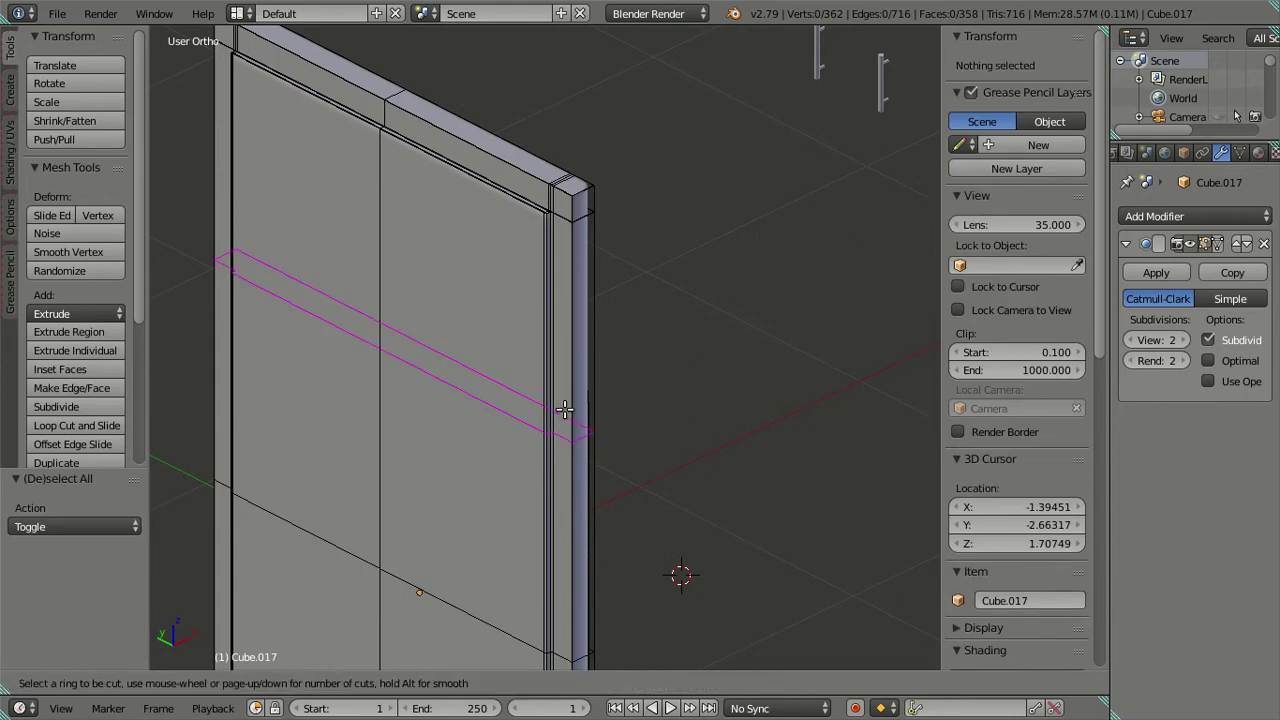
pyautogui.press('Escape')
# From the side view, select the door's dividing edge loop and raise it slightly.
pyautogui.scroll(-5, 600, 440)
pyautogui.moveTo(643, 466)
pyautogui.mouseDown(button='middle')
pyautogui.moveTo(457, 406)
pyautogui.moveTo(358, 411)
pyautogui.moveTo(454, 528)
pyautogui.moveTo(480, 437)
pyautogui.moveTo(489, 466)
pyautogui.moveTo(384, 408)
pyautogui.mouseUp(button='middle')
pyautogui.press('KP_3')
pyautogui.scroll(1, 466, 400)
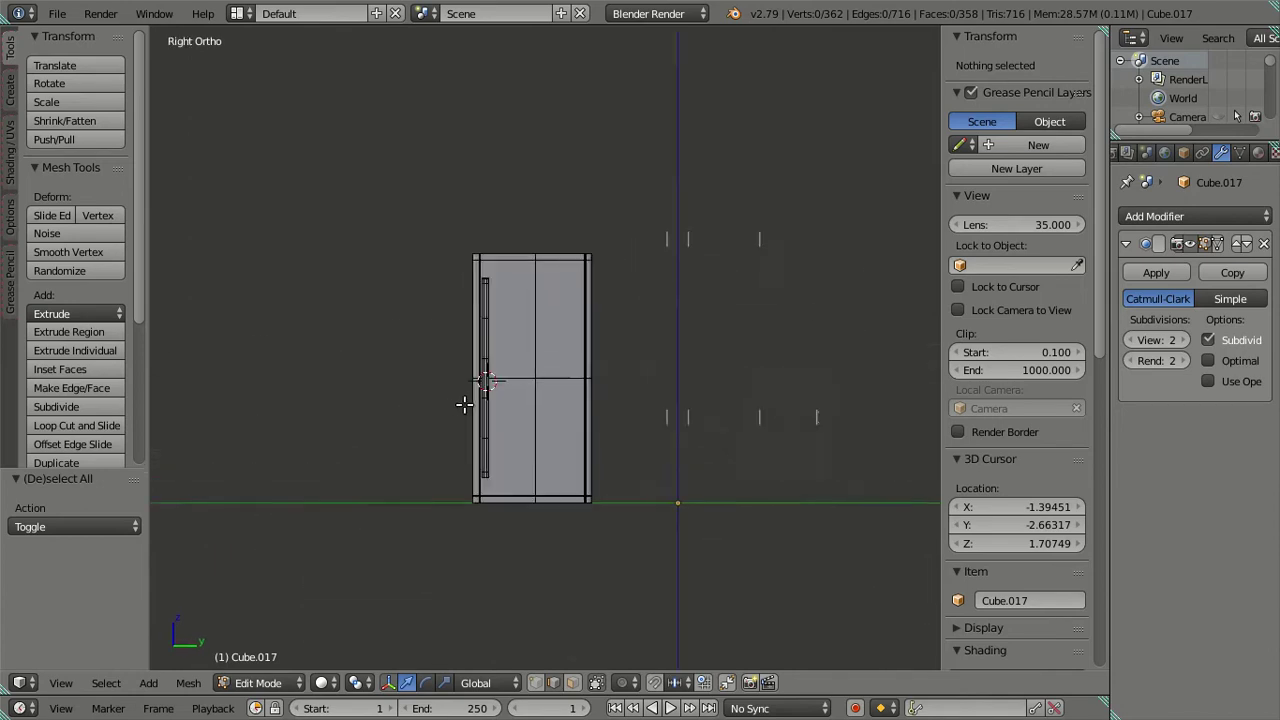
pyautogui.scroll(3, 520, 410)
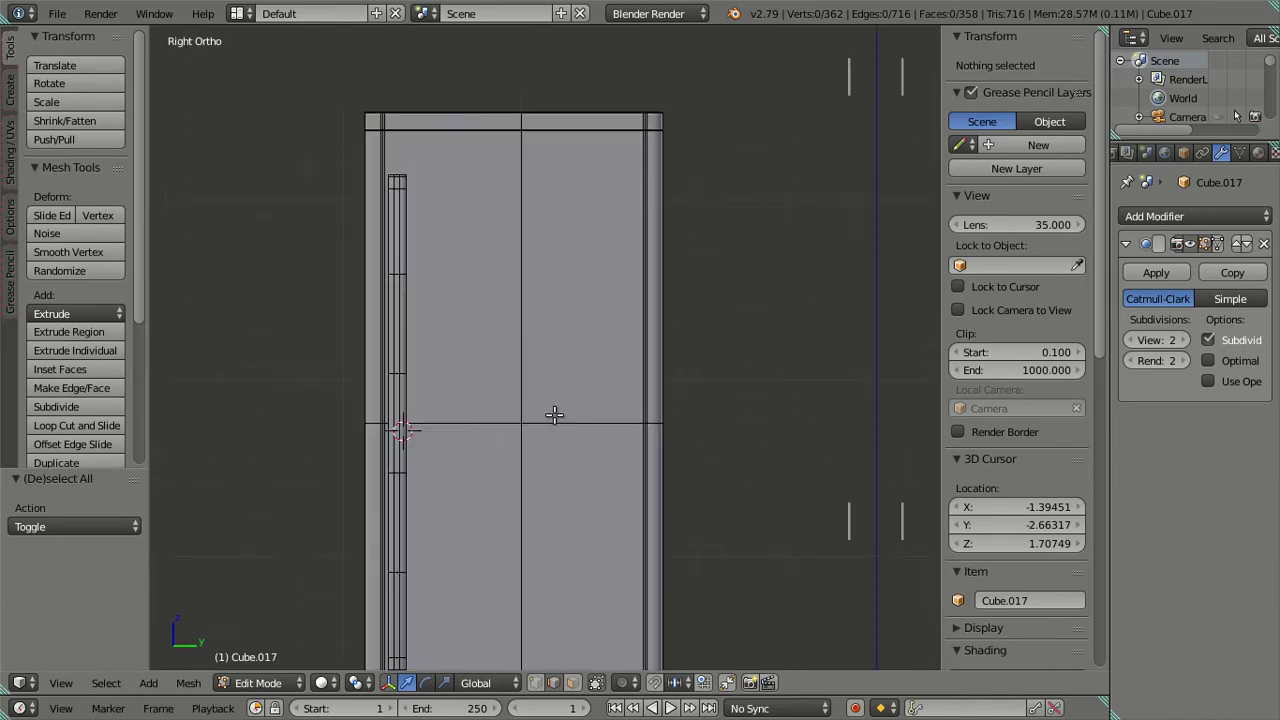
pyautogui.press('l')
pyautogui.scroll(2, 529, 417)
pyautogui.scroll(-5, 520, 423)
pyautogui.scroll(-1, 543, 453)
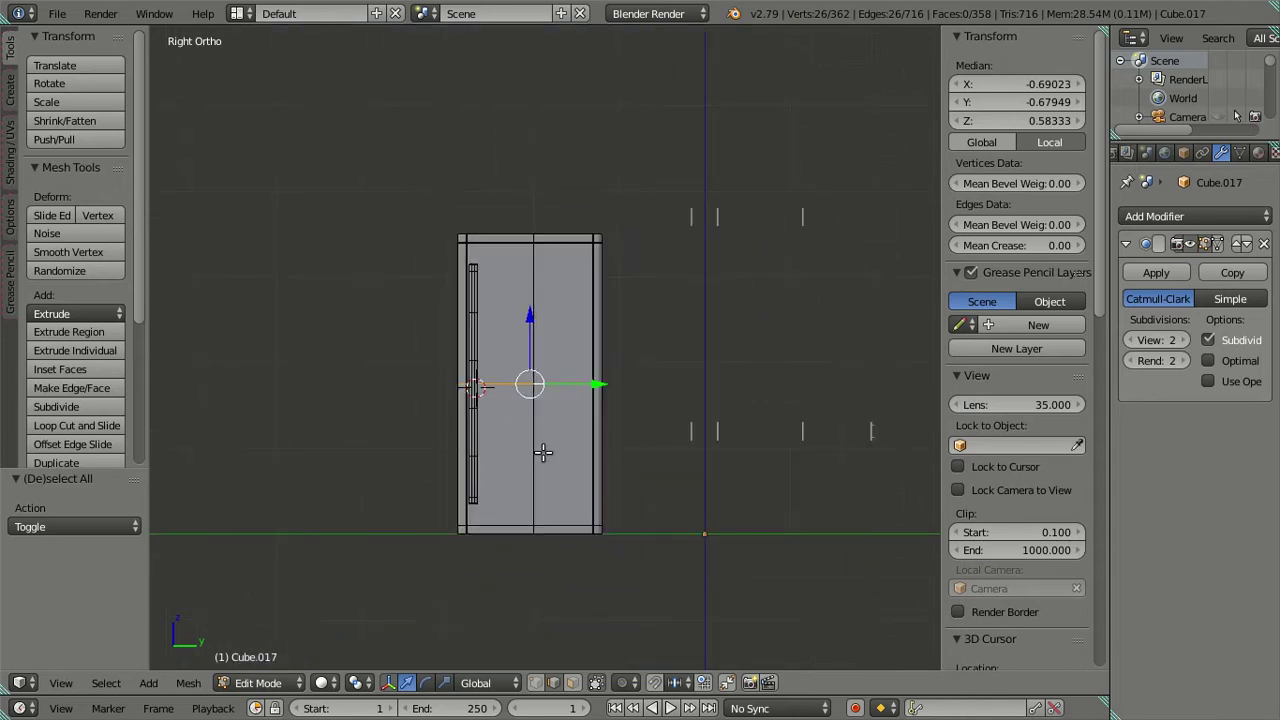
pyautogui.scroll(1, 544, 453)
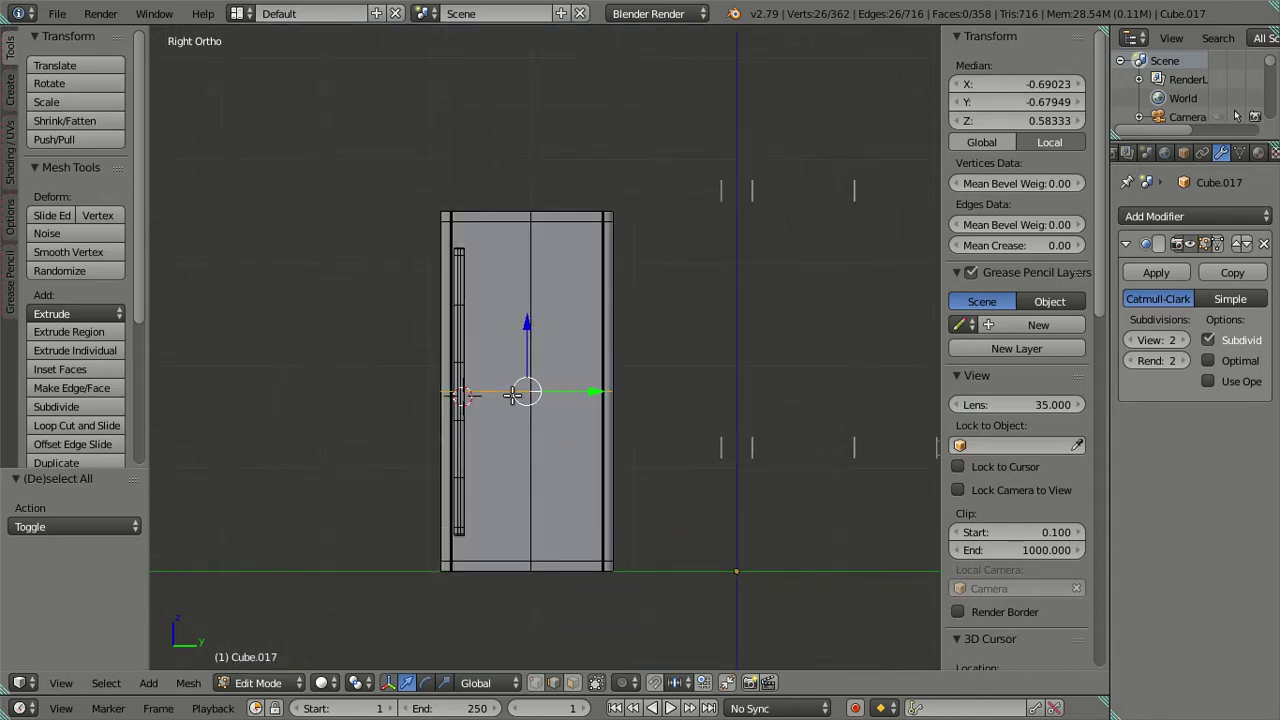
pyautogui.moveTo(519, 327)
pyautogui.mouseDown()
pyautogui.moveTo(537, 296)
pyautogui.moveTo(551, 302)
pyautogui.mouseUp()
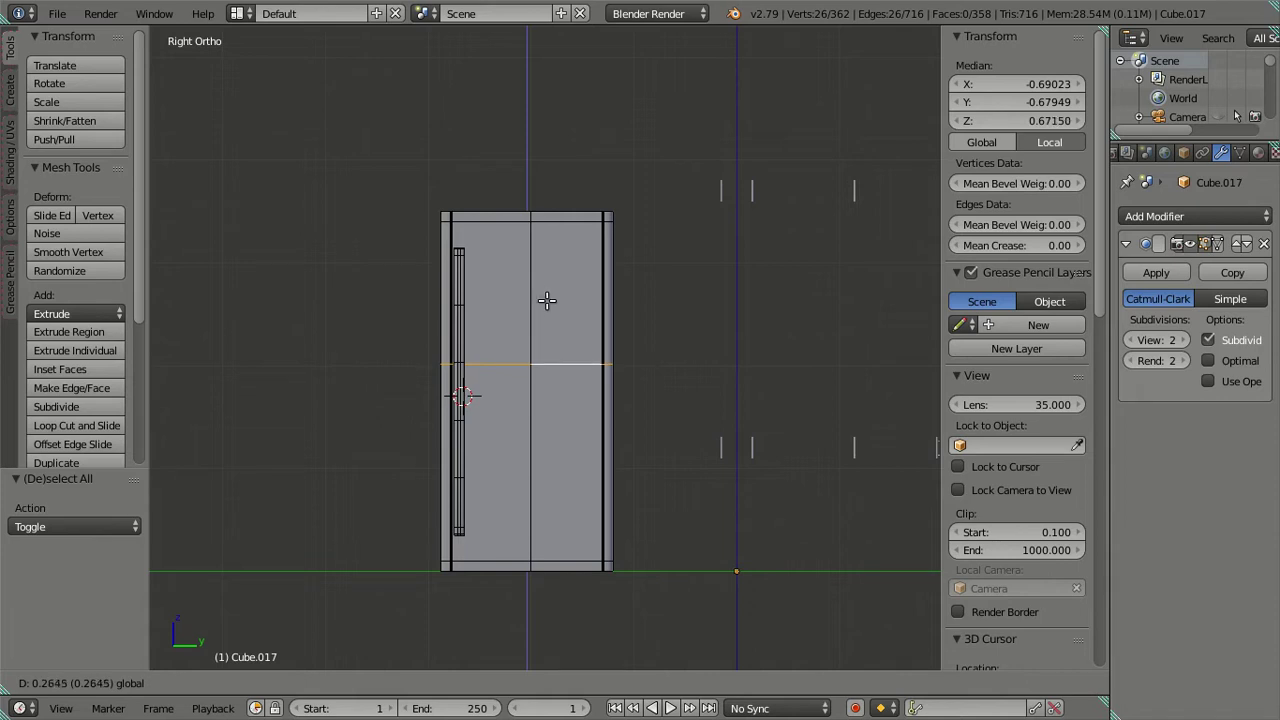
pyautogui.click(551, 302)
# Leave the fridge door mesh and unhide all the hidden kitchen objects with Alt+H.
pyautogui.press('Tab')
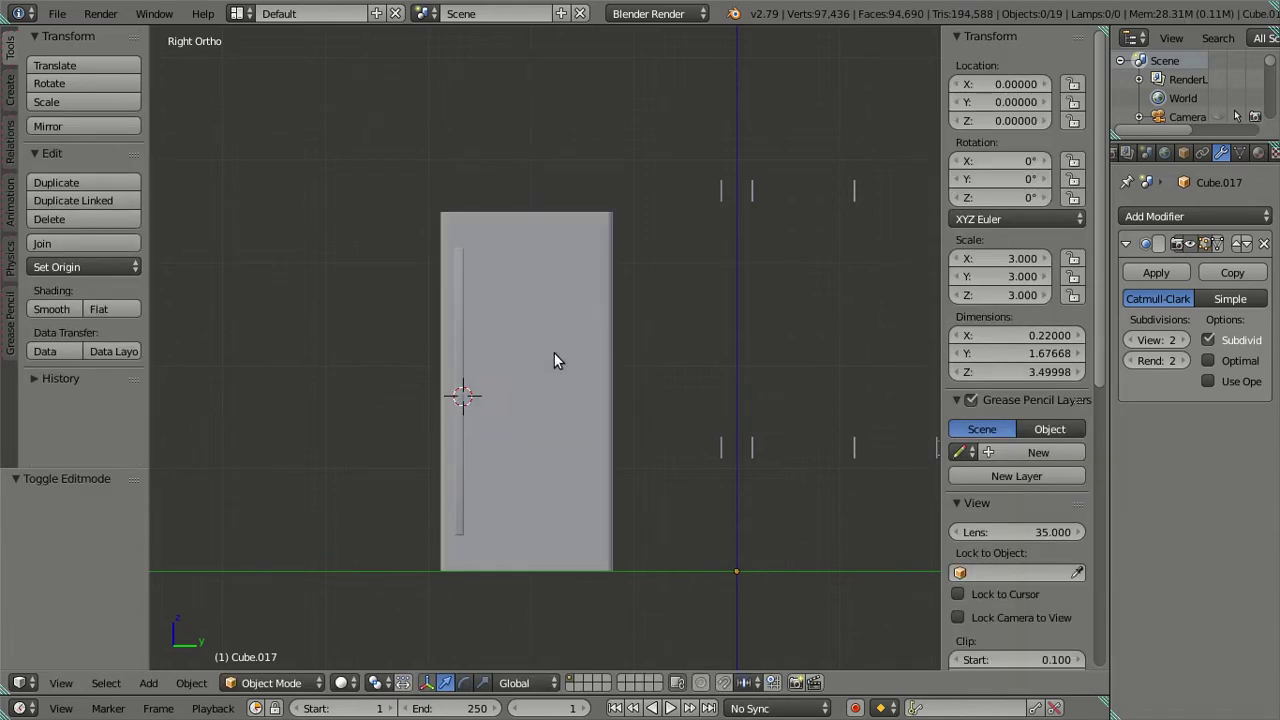
pyautogui.scroll(-3, 556, 412)
pyautogui.hotkey('alt', 'h')
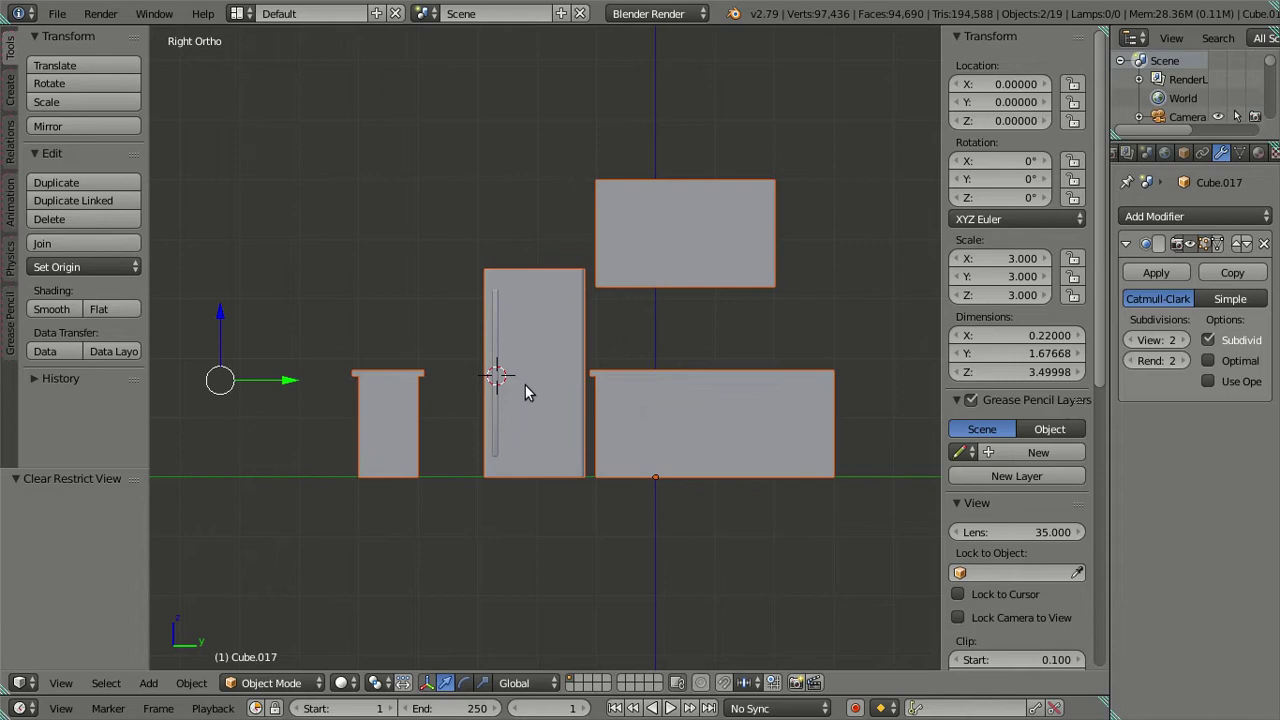
pyautogui.moveTo(526, 385); pyautogui.dragTo(604, 433, button='middle')
pyautogui.press('a')
pyautogui.press('Tab')
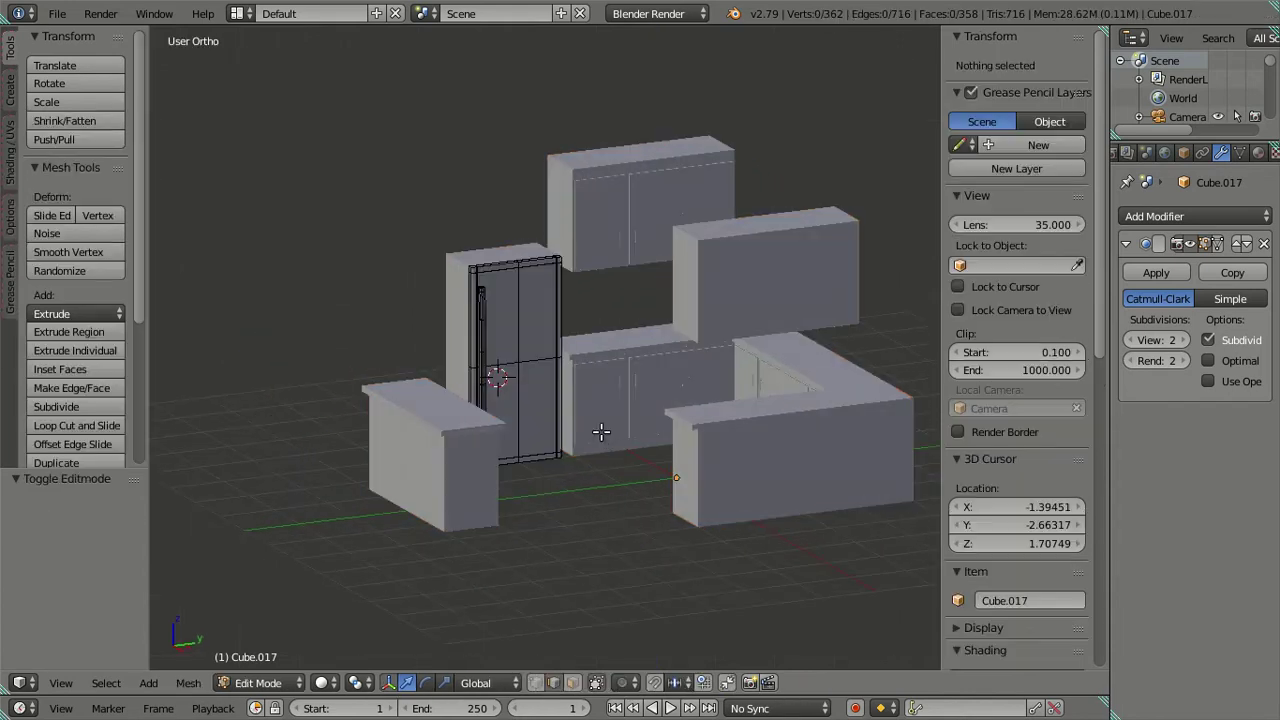
pyautogui.press('Tab')
# Select the Cube cabinets-and-counters object and enter its Edit Mode in wireframe.
pyautogui.rightClick(599, 379)
pyautogui.scroll(2, 599, 379)
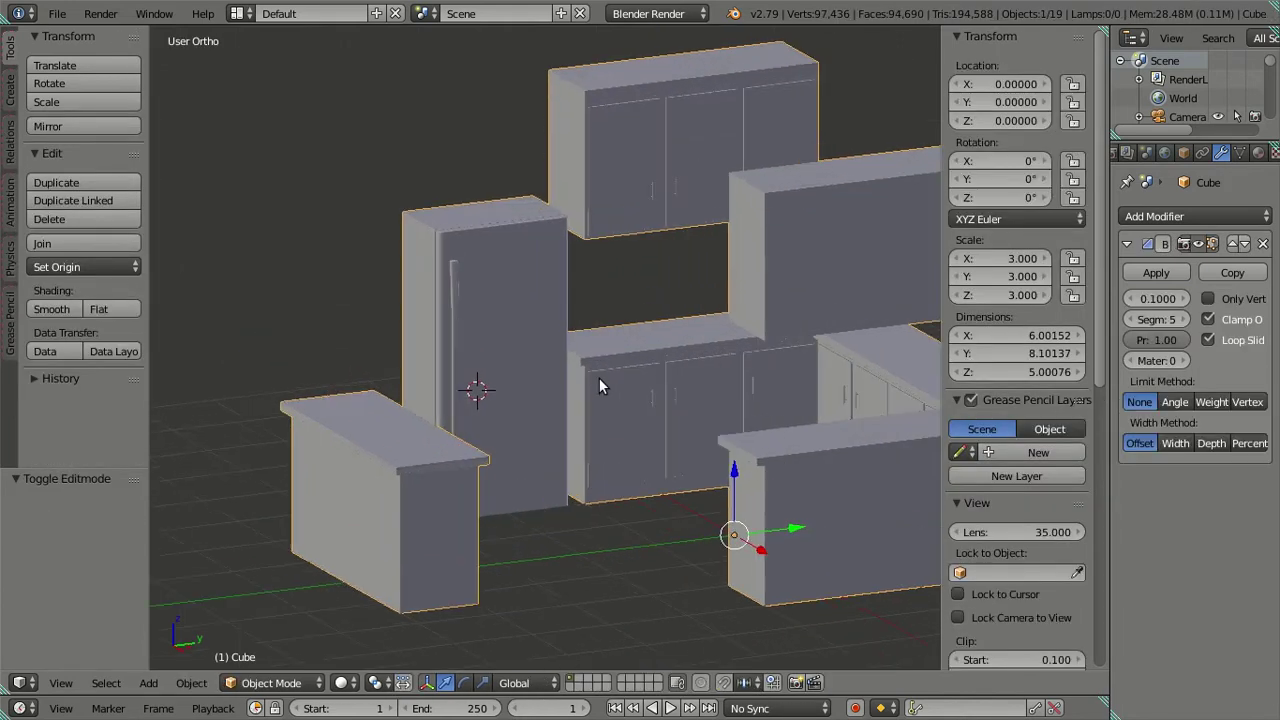
pyautogui.scroll(2, 599, 379)
pyautogui.press('z')
pyautogui.press('z')
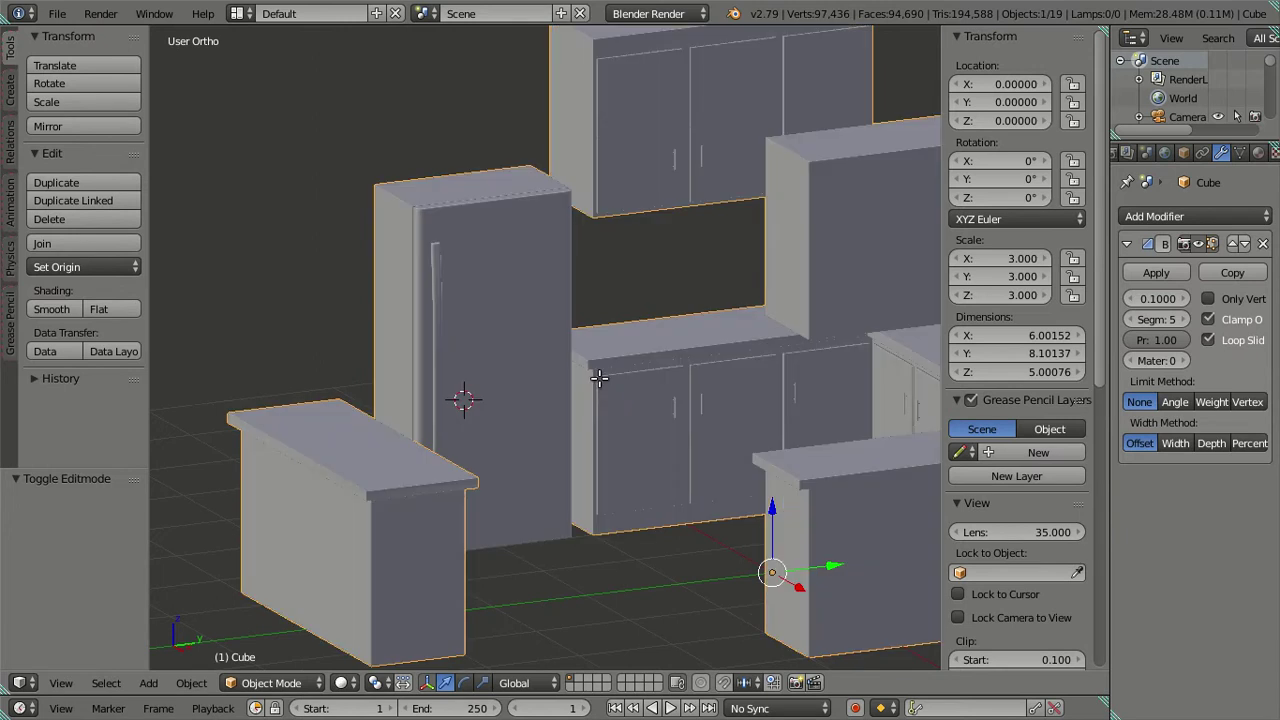
pyautogui.press('Tab')
pyautogui.scroll(2, 591, 375)
pyautogui.scroll(2, 595, 368)
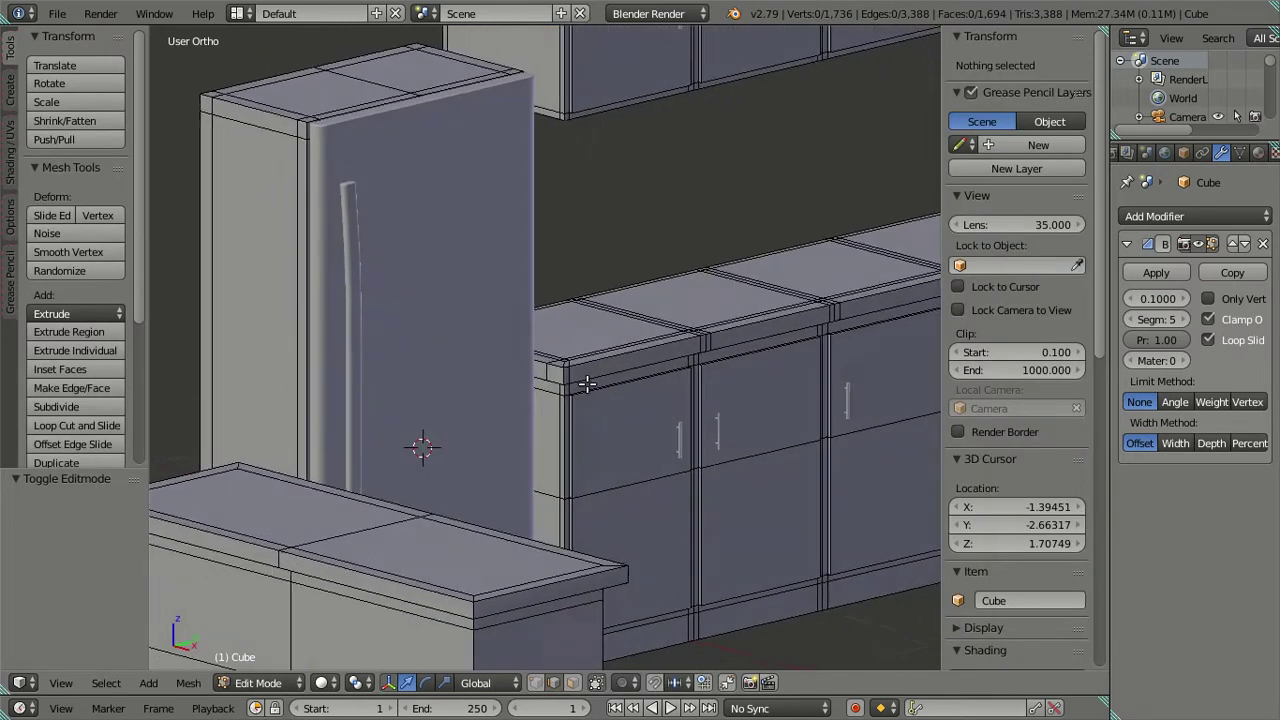
pyautogui.scroll(2, 598, 362)
pyautogui.moveTo(598, 362); pyautogui.dragTo(643, 357, button='middle')
pyautogui.scroll(3, 680, 354)
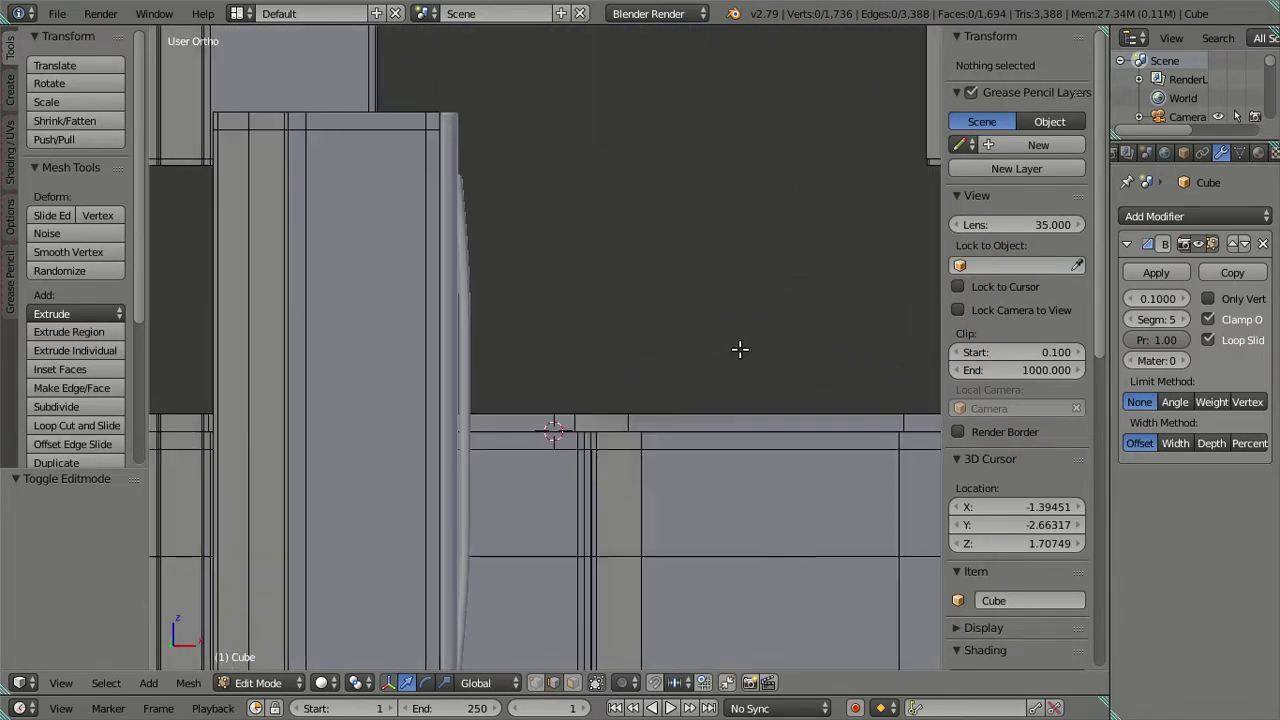
pyautogui.moveTo(777, 350)
pyautogui.mouseDown(button='middle')
pyautogui.moveTo(528, 349)
pyautogui.moveTo(516, 364)
pyautogui.mouseUp(button='middle')
pyautogui.scroll(2, 516, 364)
pyautogui.scroll(-3, 516, 364)
pyautogui.moveTo(437, 523); pyautogui.dragTo(591, 437, button='middle')
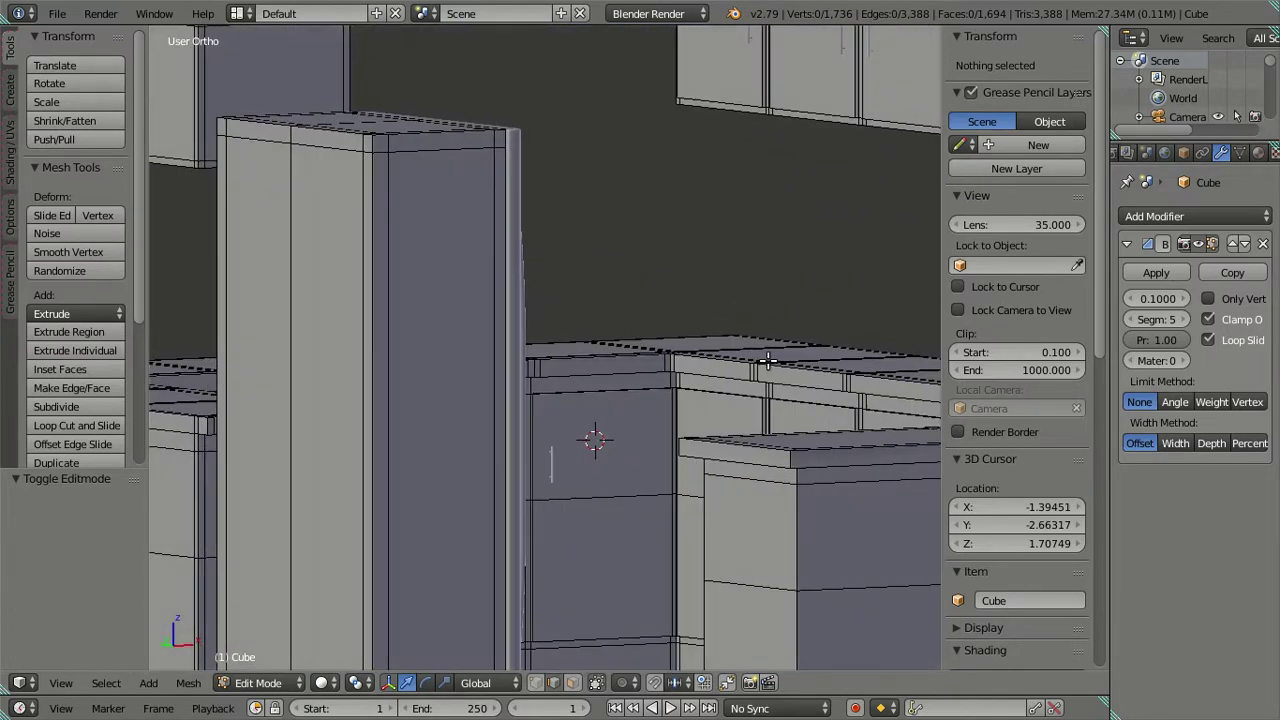
pyautogui.scroll(-2, 456, 378)
pyautogui.moveTo(456, 378)
pyautogui.mouseDown(button='middle')
pyautogui.moveTo(664, 376)
pyautogui.moveTo(617, 363)
pyautogui.moveTo(480, 366)
pyautogui.moveTo(457, 386)
pyautogui.mouseUp(button='middle')
pyautogui.press('KP_3')
pyautogui.press('z')
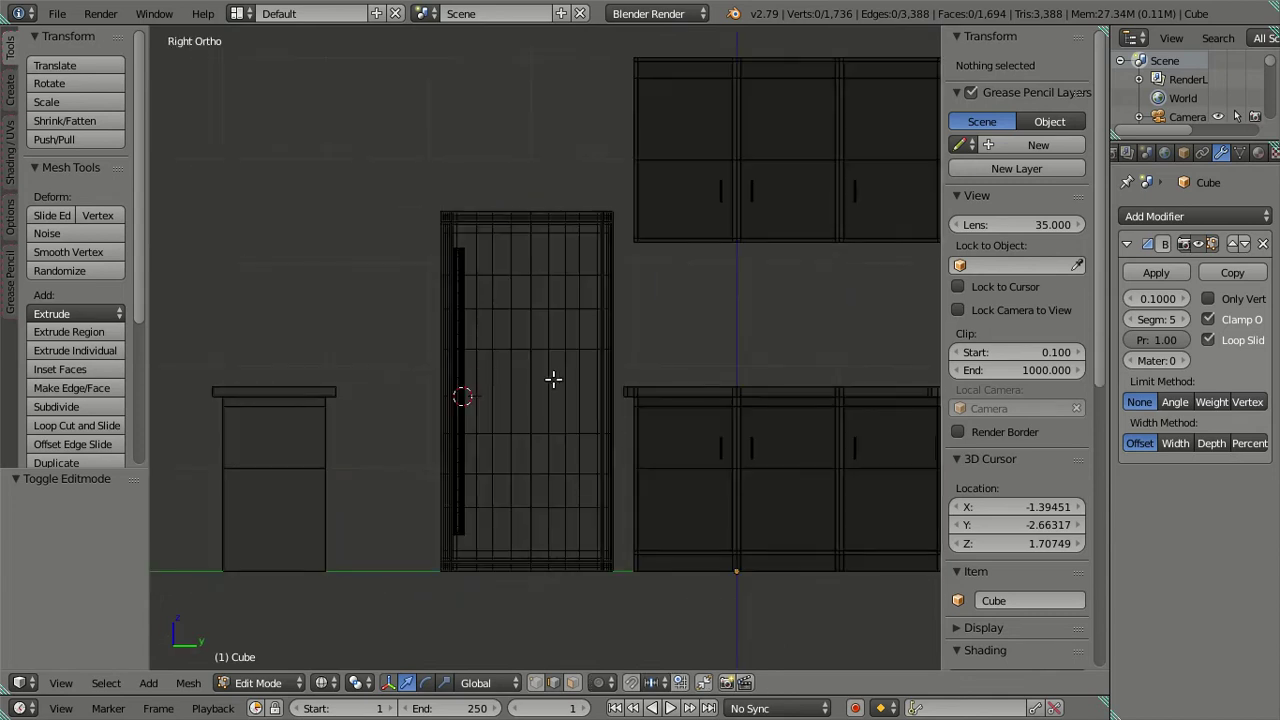
pyautogui.scroll(2, 563, 381)
pyautogui.hotkey('ctrl', 'r')
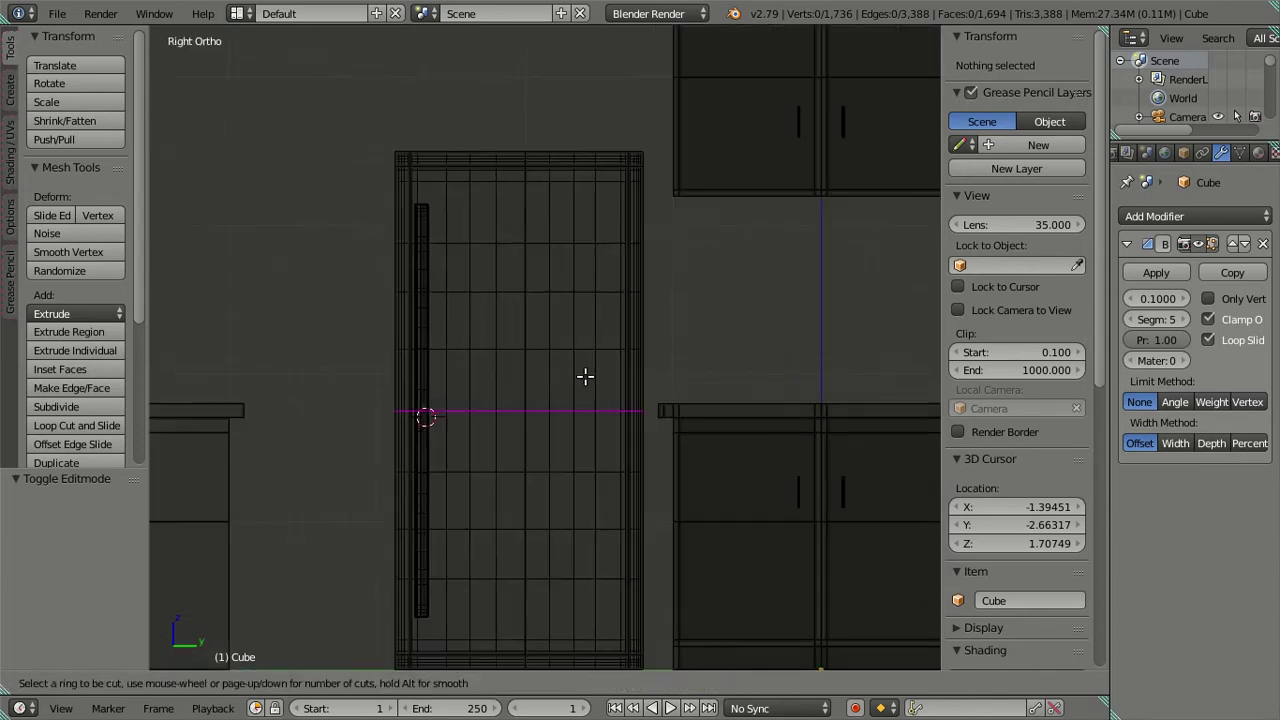
pyautogui.scroll(2, 585, 376)
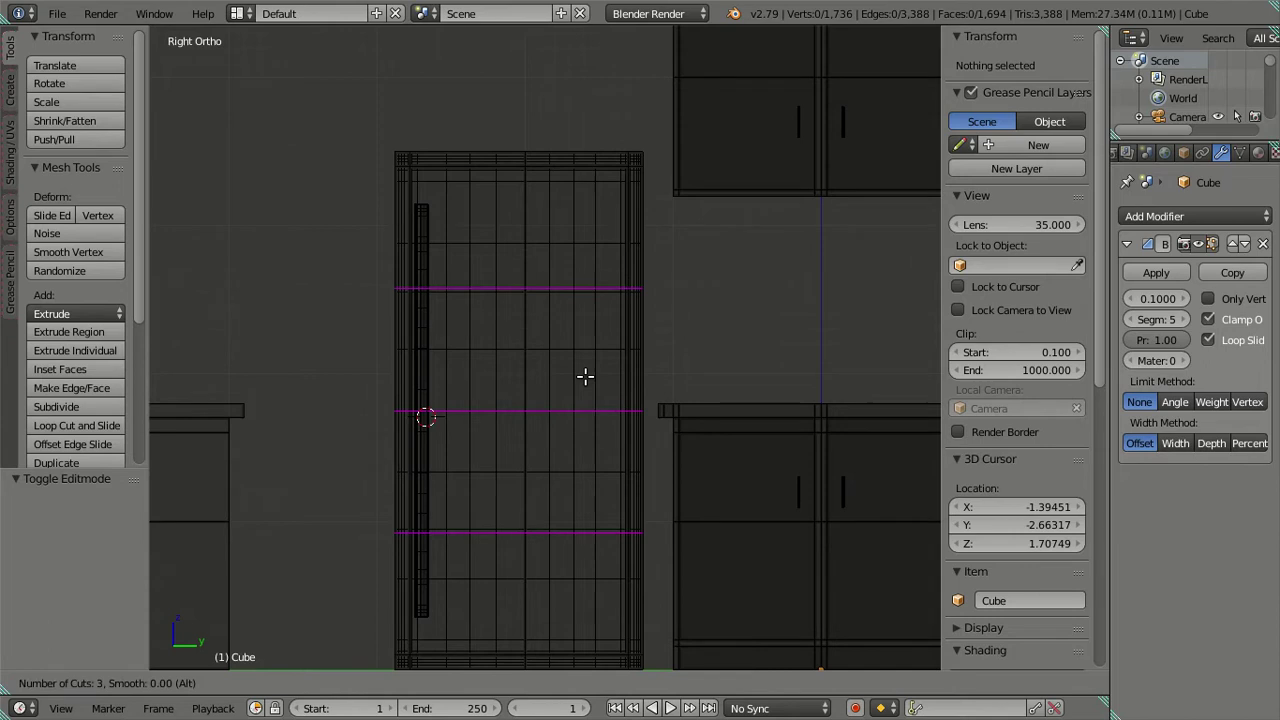
pyautogui.scroll(1, 585, 376)
pyautogui.scroll(-1, 585, 376)
pyautogui.click(588, 377)
pyautogui.rightClick(588, 373)
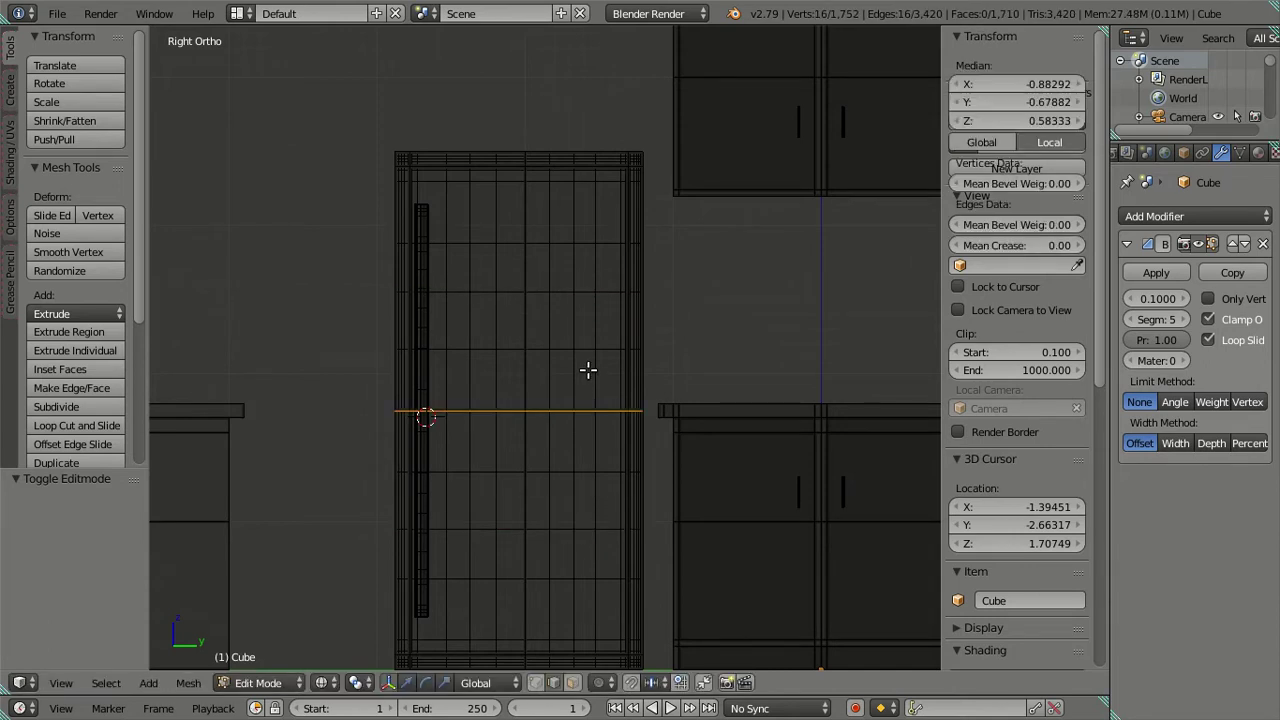
pyautogui.rightClick(588, 370)
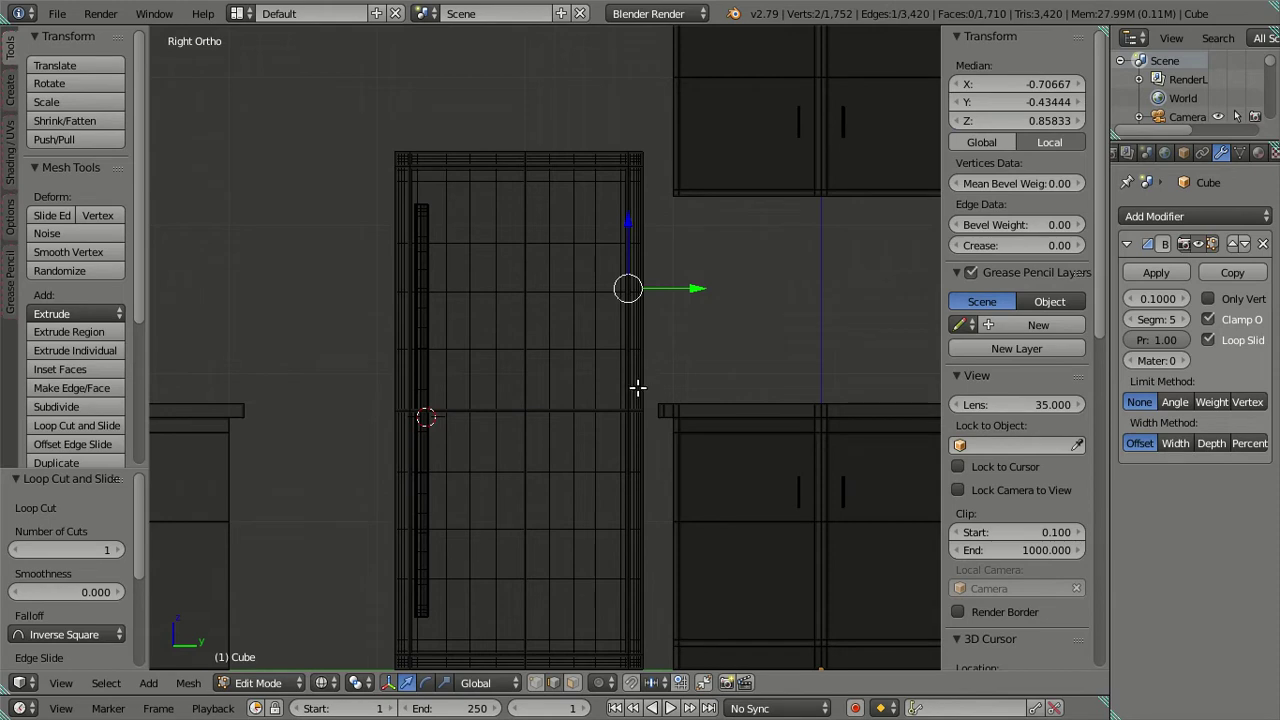
pyautogui.hotkey('ctrl', 'z')
pyautogui.scroll(2, 525, 405)
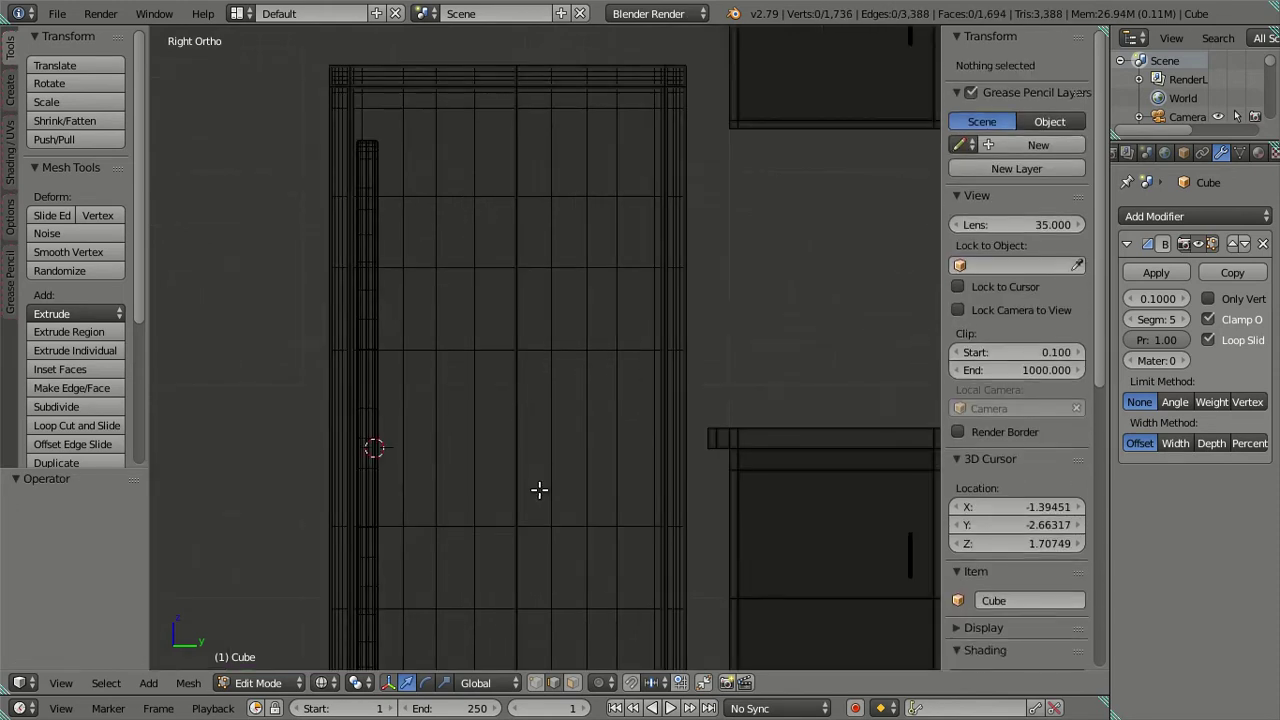
pyautogui.scroll(-3, 539, 490)
pyautogui.scroll(-1, 546, 449)
pyautogui.moveTo(617, 386)
pyautogui.mouseDown(button='middle')
pyautogui.moveTo(640, 470)
pyautogui.moveTo(587, 400)
pyautogui.moveTo(694, 363)
pyautogui.moveTo(655, 372)
pyautogui.mouseUp(button='middle')
pyautogui.press('z')
pyautogui.rightClick(655, 372)
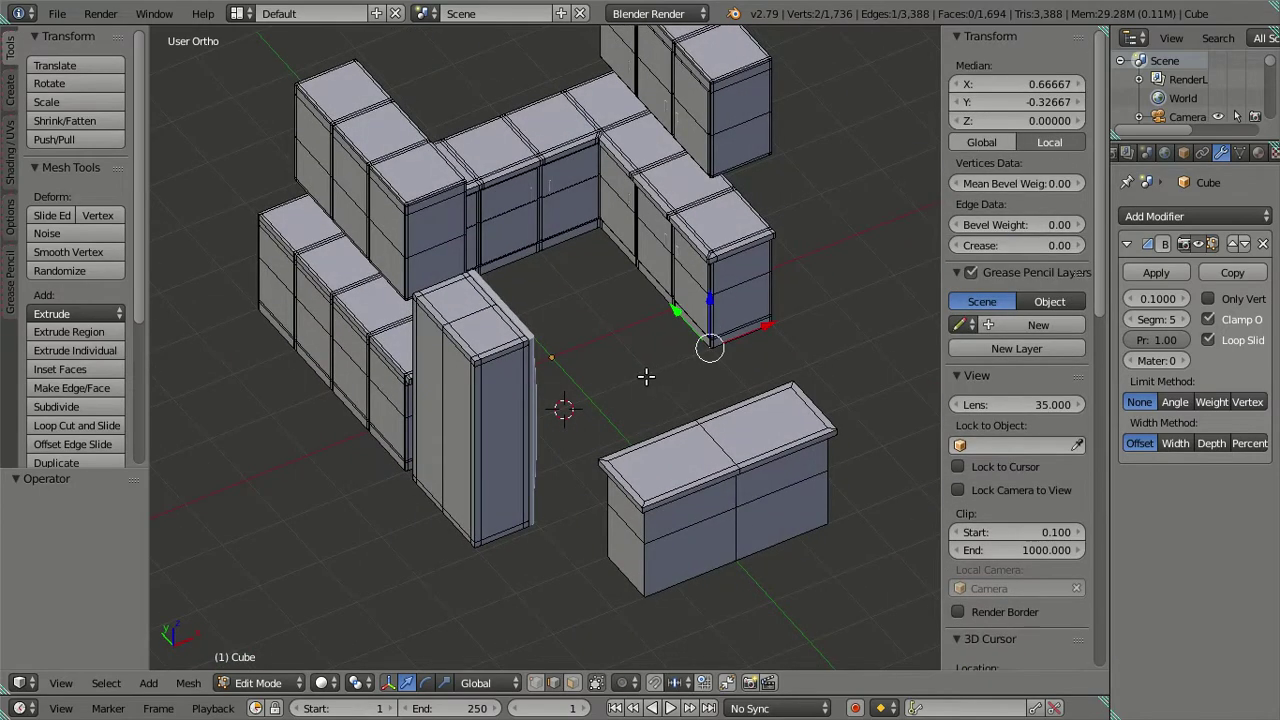
# Loop-cut a new horizontal edge loop around the tall fridge unit.
pyautogui.press('a')
pyautogui.moveTo(468, 412); pyautogui.dragTo(496, 380, button='middle')
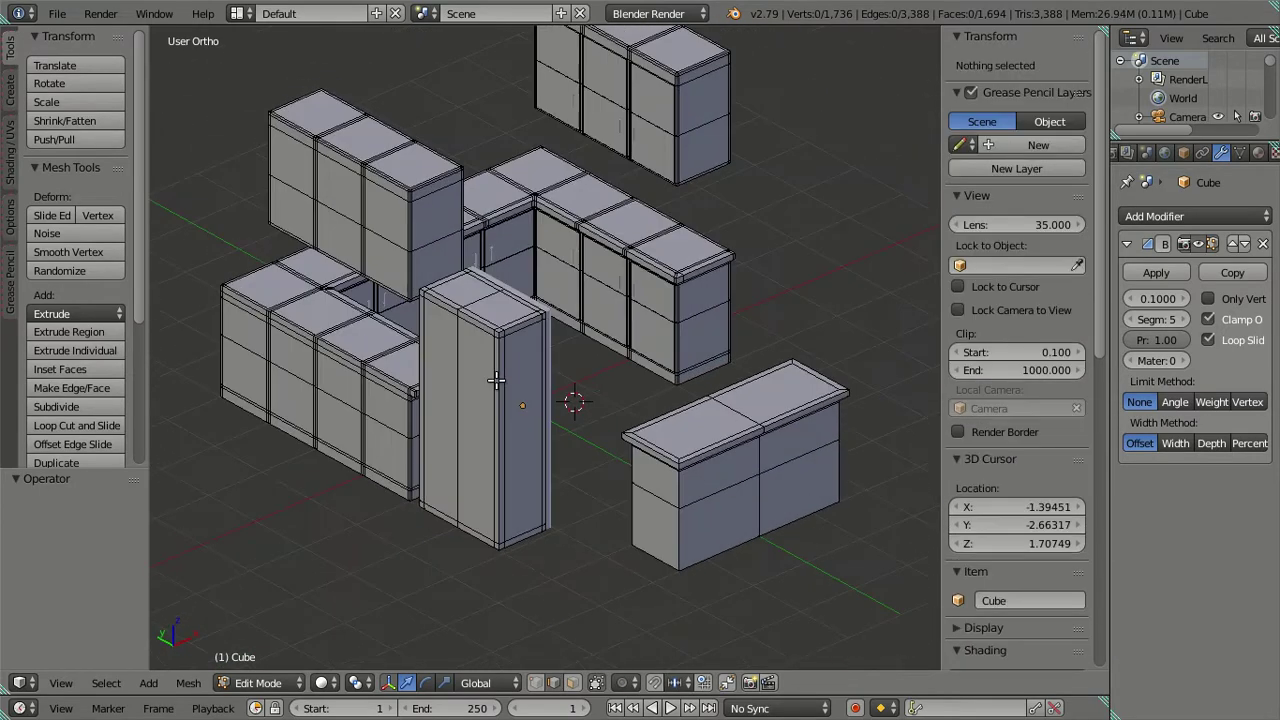
pyautogui.hotkey('ctrl', 'r')
pyautogui.click(491, 393)
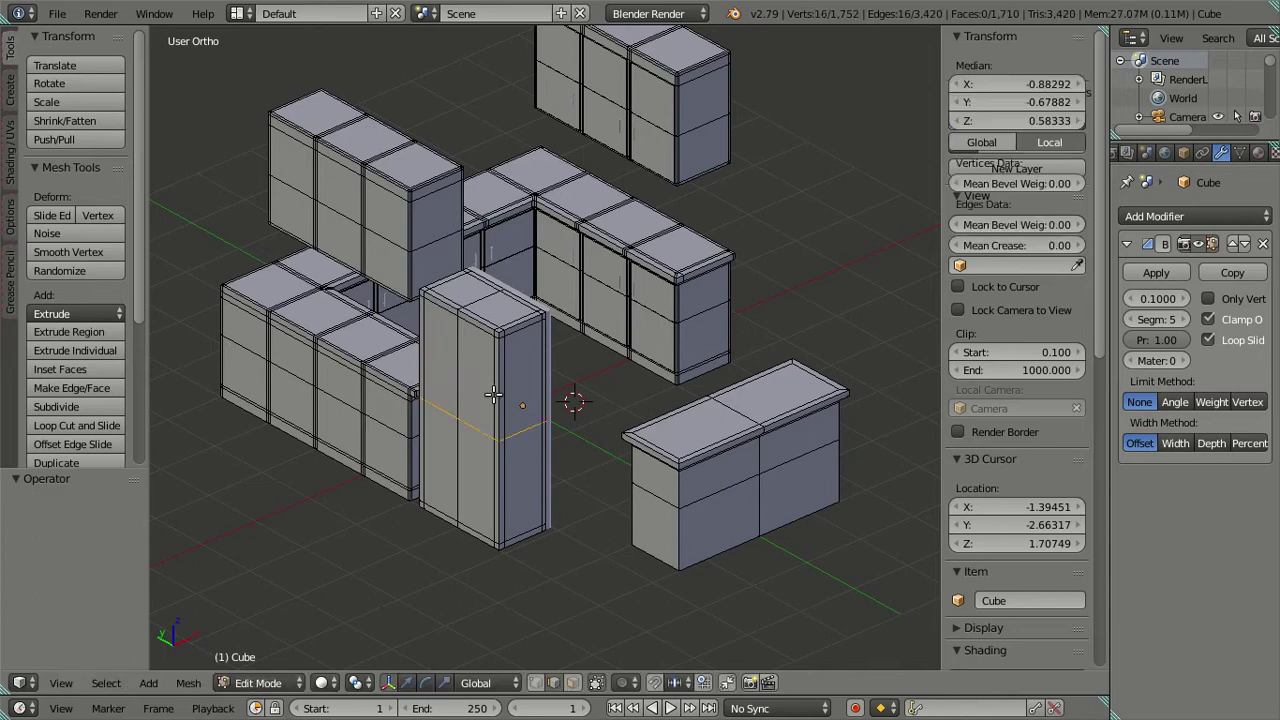
pyautogui.click(492, 396)
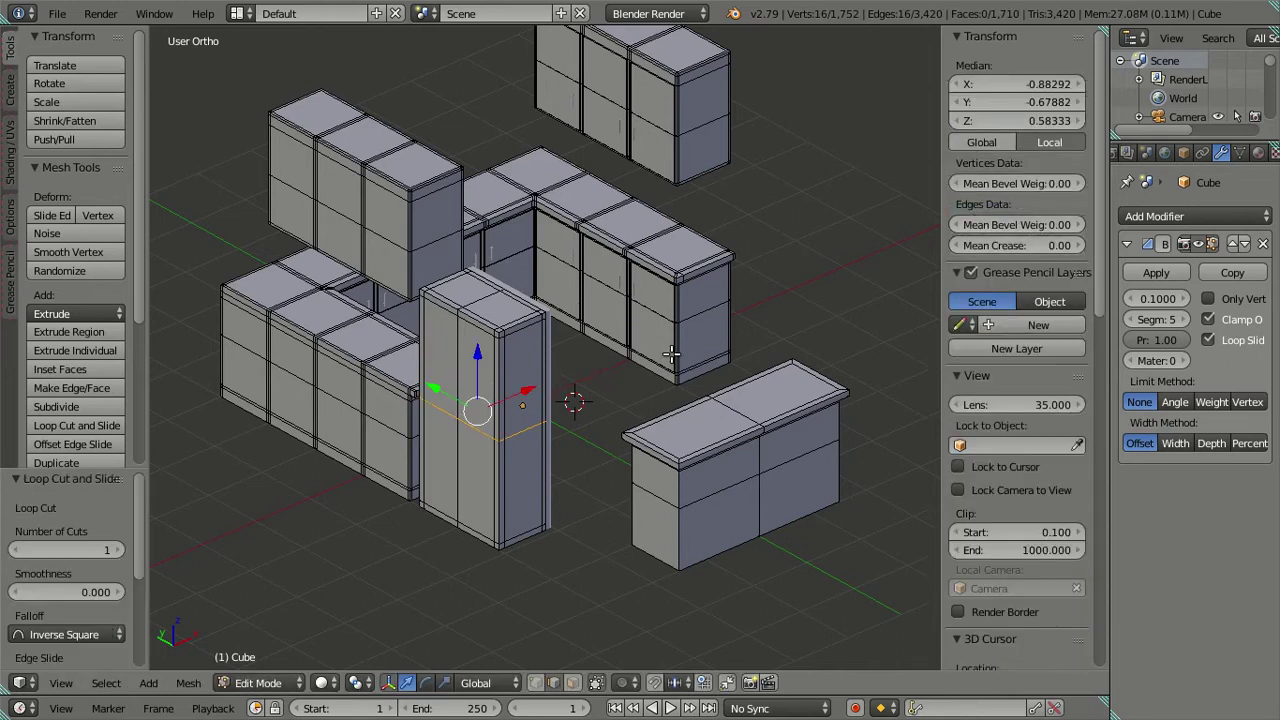
# Set the Bevel modifier Segments to 3 after trying lower values.
pyautogui.click(1130, 321)
pyautogui.click(1130, 321)
pyautogui.click(1130, 321)
pyautogui.click(1130, 321)
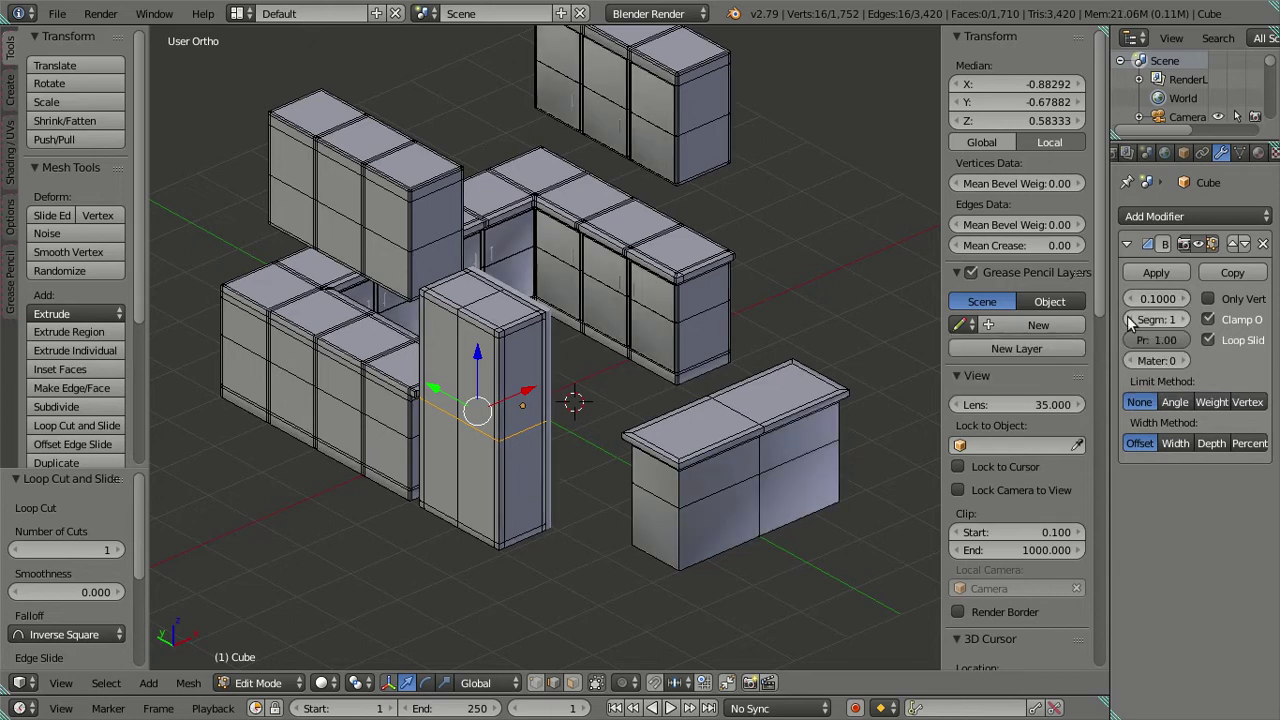
pyautogui.click(1181, 320)
pyautogui.click(1181, 320)
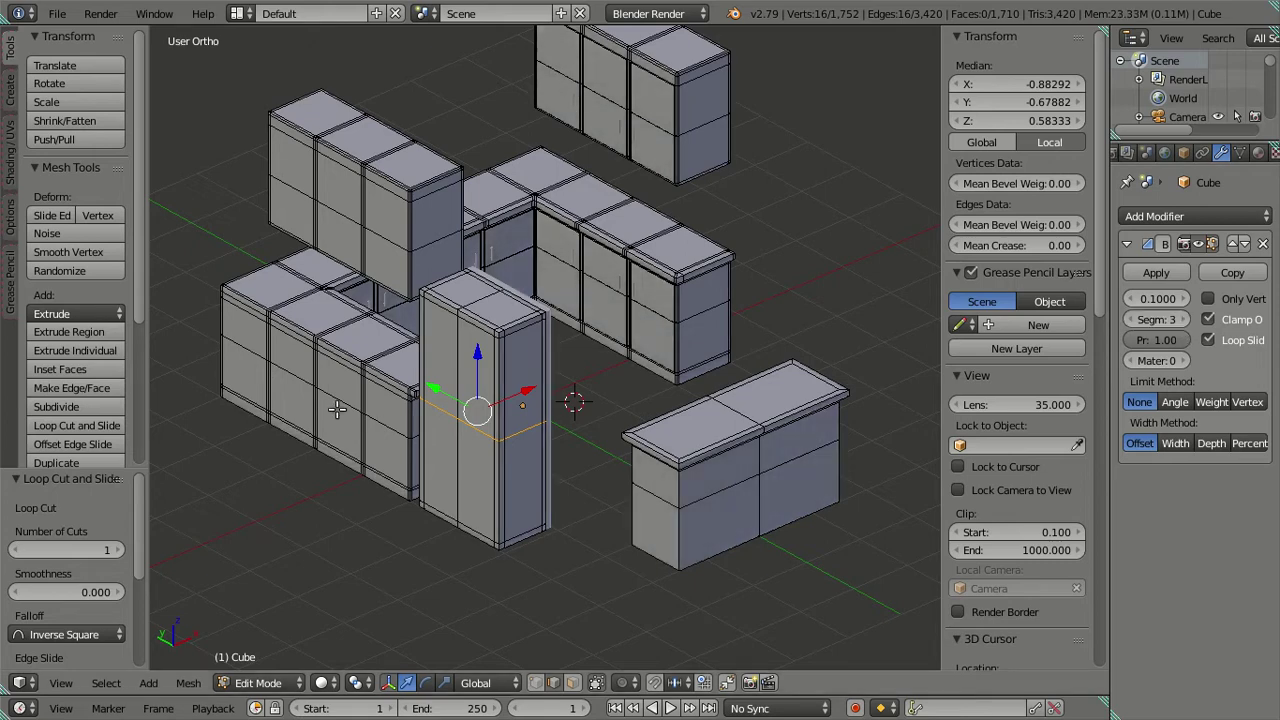
pyautogui.scroll(5, 337, 408)
pyautogui.moveTo(337, 408); pyautogui.dragTo(427, 403, button='middle')
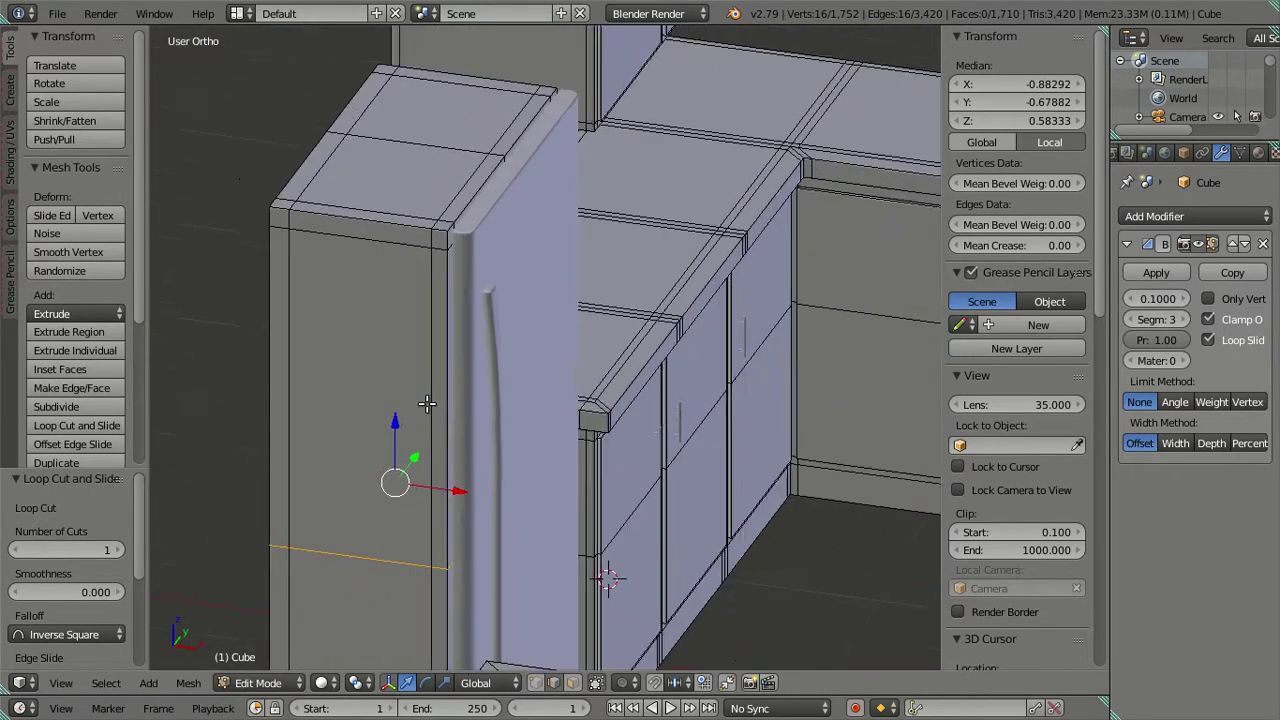
pyautogui.scroll(1, 427, 403)
# Return to Object Mode and orbit in close on the countertop corner.
pyautogui.press('Tab')
pyautogui.scroll(1, 438, 389)
pyautogui.scroll(1, 403, 309)
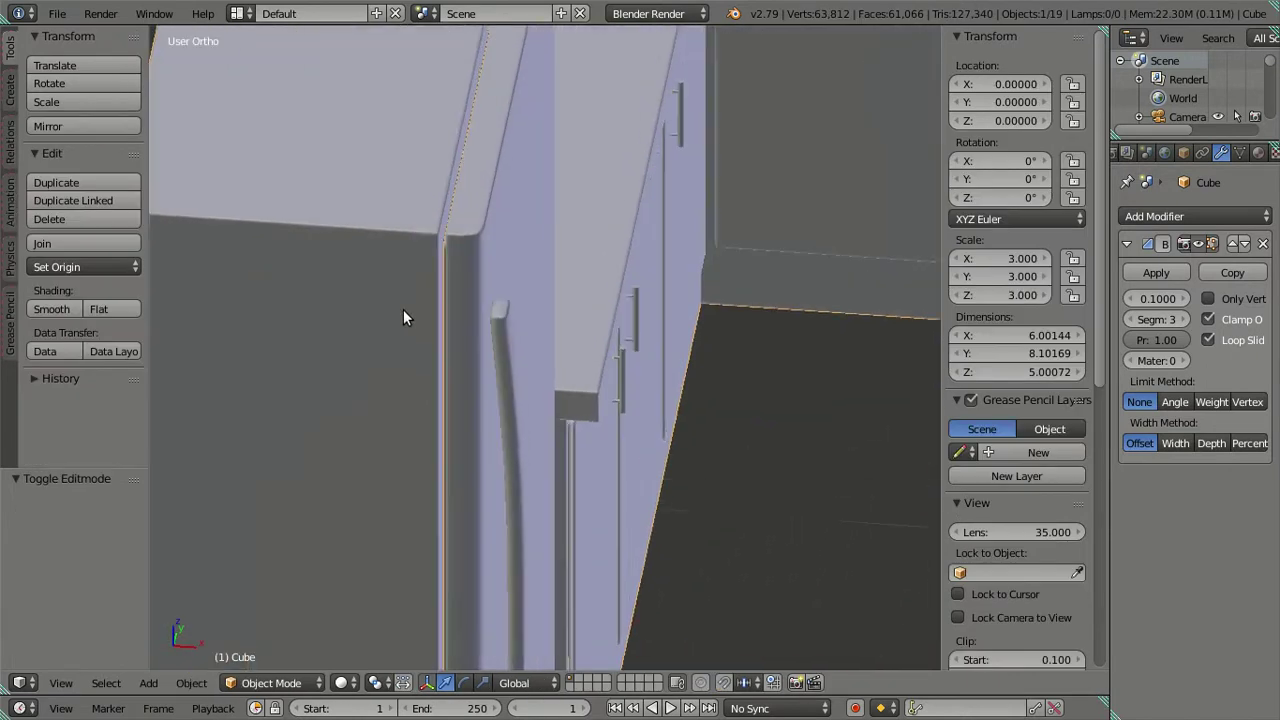
pyautogui.keyDown('shift'); pyautogui.moveTo(403, 317); pyautogui.dragTo(614, 448, button='middle'); pyautogui.keyUp('shift')
pyautogui.scroll(2, 486, 393)
pyautogui.scroll(-3, 486, 393)
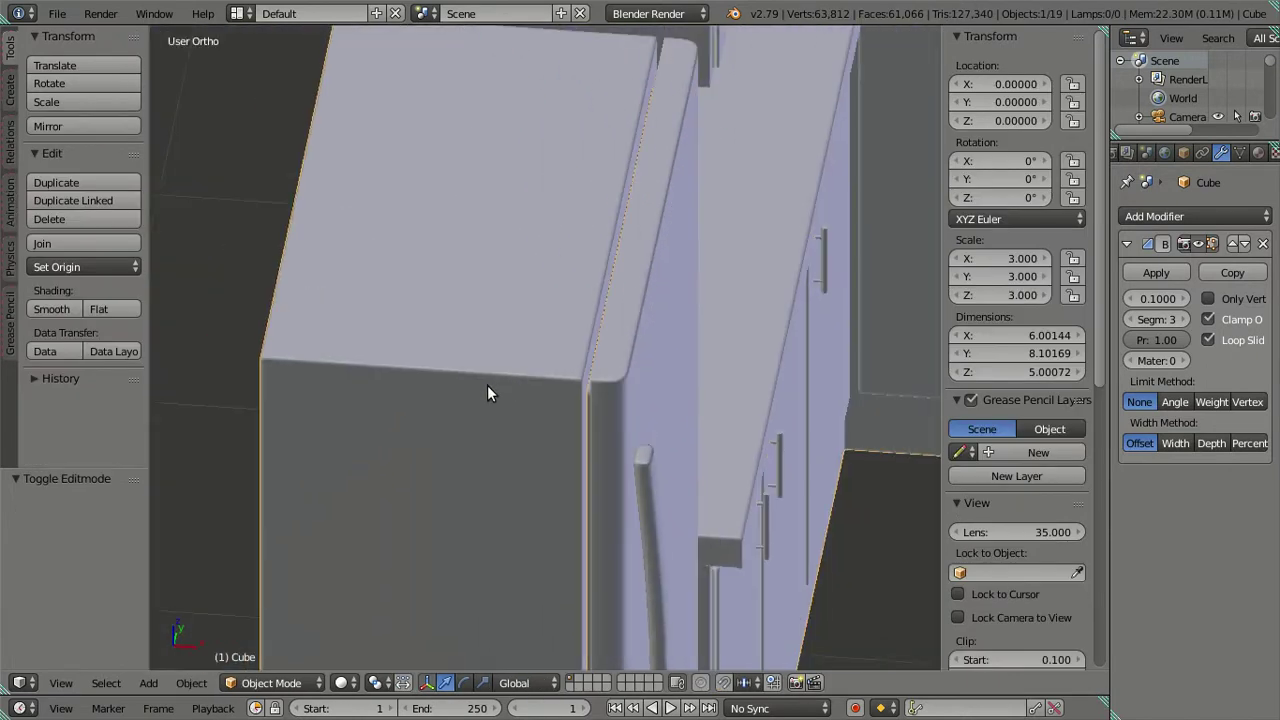
pyautogui.scroll(-2, 525, 388)
pyautogui.moveTo(525, 388)
pyautogui.mouseDown(button='middle')
pyautogui.moveTo(692, 400)
pyautogui.moveTo(542, 317)
pyautogui.moveTo(636, 448)
pyautogui.moveTo(678, 357)
pyautogui.moveTo(670, 428)
pyautogui.mouseUp(button='middle')
pyautogui.scroll(-2, 692, 400)
pyautogui.press('a')
pyautogui.scroll(5, 659, 435)
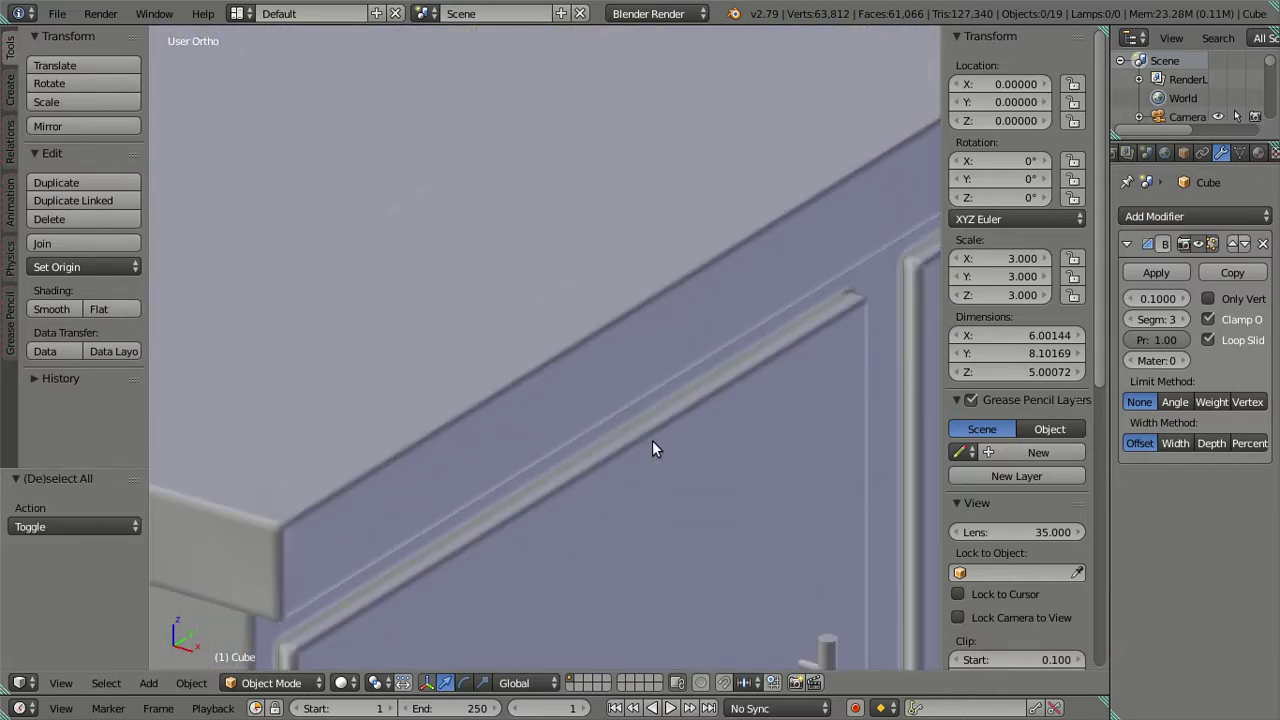
pyautogui.scroll(-3, 652, 449)
pyautogui.scroll(-2, 726, 389)
pyautogui.moveTo(726, 400)
pyautogui.keyDown('shift'); pyautogui.mouseDown(button='middle')
pyautogui.moveTo(449, 317)
pyautogui.moveTo(671, 354)
pyautogui.moveTo(866, 354)
pyautogui.moveTo(749, 355)
pyautogui.moveTo(744, 326)
pyautogui.mouseUp(button='middle'); pyautogui.keyUp('shift')
pyautogui.scroll(3, 700, 345)
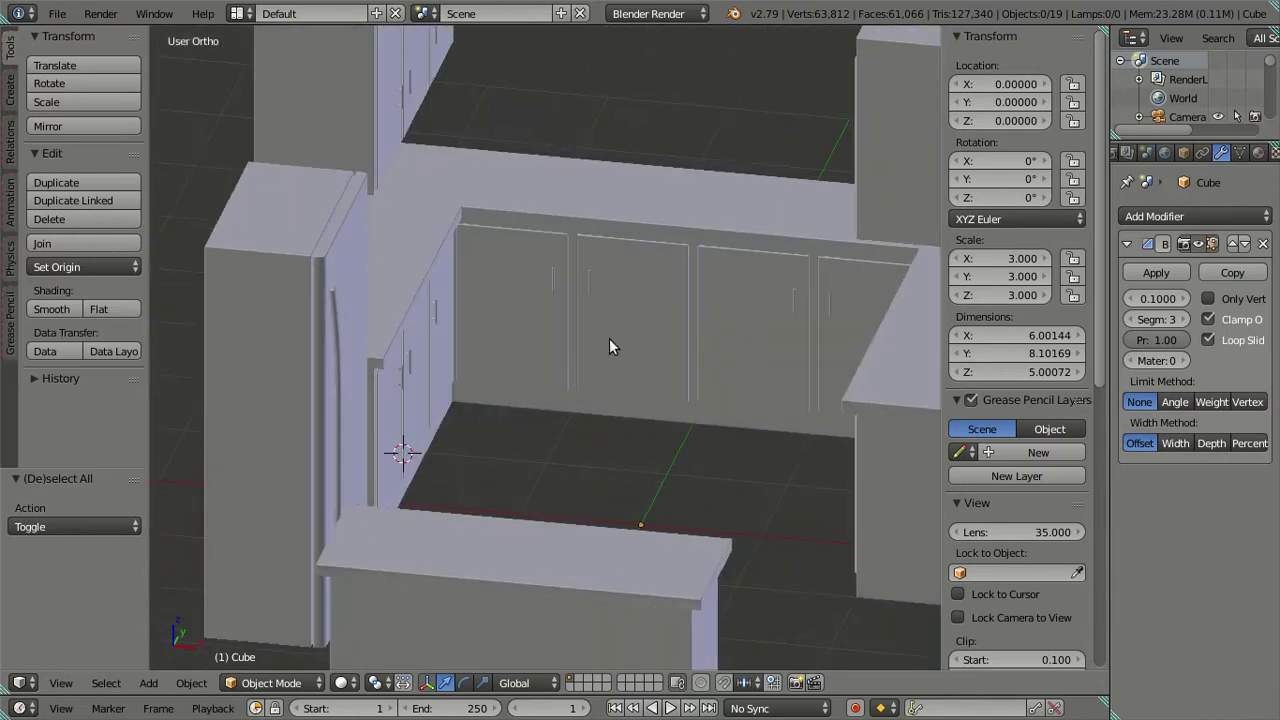
pyautogui.moveTo(610, 345); pyautogui.dragTo(553, 203, button='middle')
pyautogui.scroll(5, 574, 399)
pyautogui.moveTo(618, 388)
pyautogui.mouseDown(button='middle')
pyautogui.moveTo(786, 406)
pyautogui.moveTo(397, 380)
pyautogui.moveTo(514, 443)
pyautogui.mouseUp(button='middle')
pyautogui.scroll(2, 514, 443)
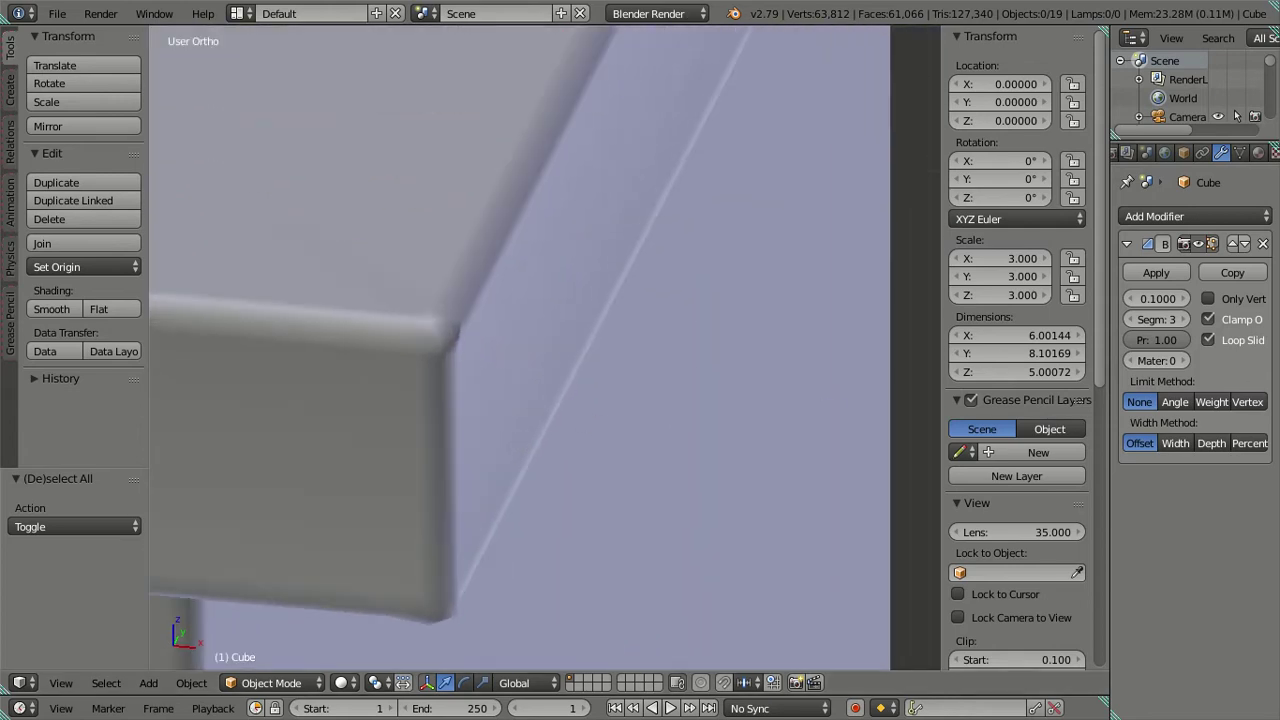
# Set the Bevel profile to 0.50, comparing 1 and 3 segments.
pyautogui.click(1131, 320)
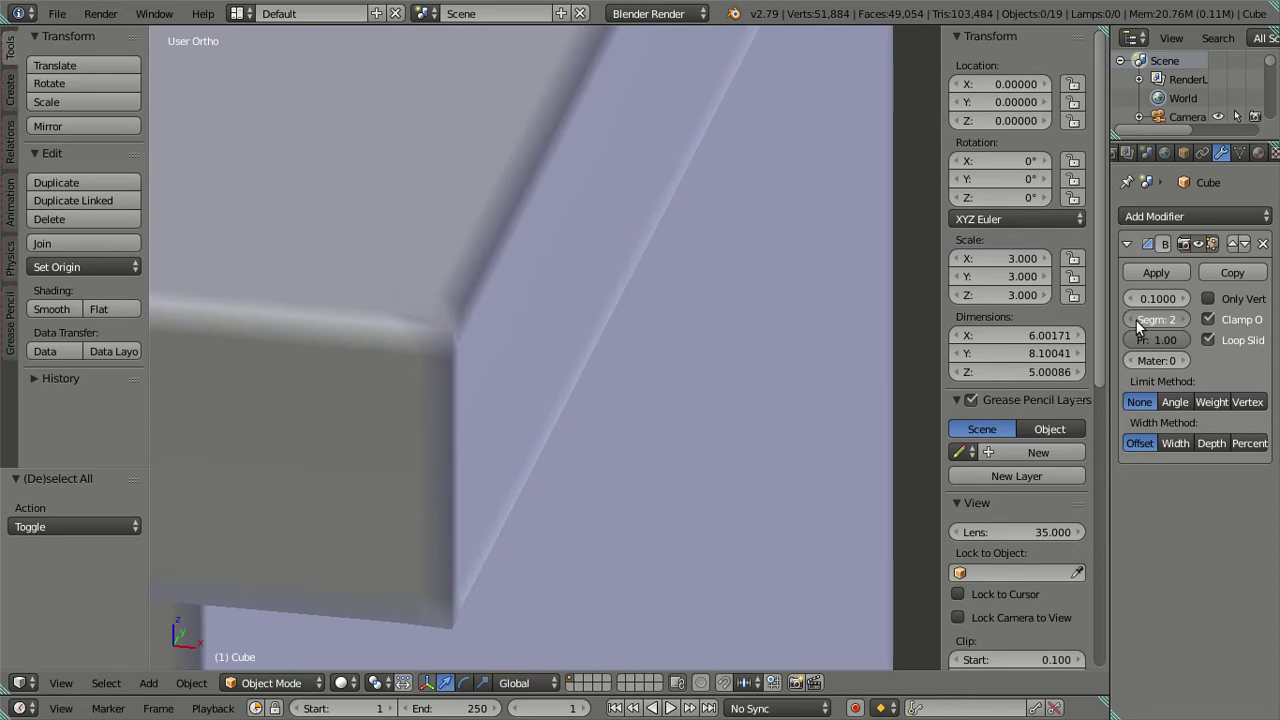
pyautogui.click(1136, 320)
pyautogui.click(1179, 318)
pyautogui.click(1179, 318)
pyautogui.click(1156, 340)
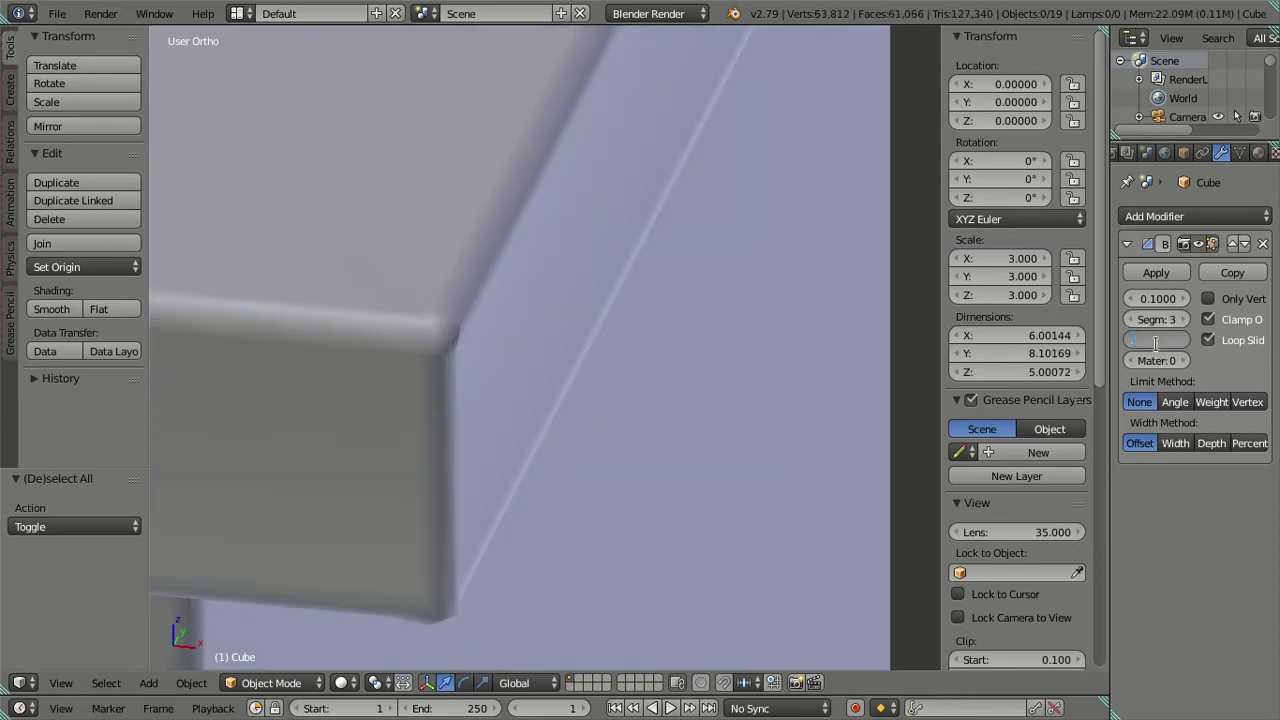
pyautogui.write('5')
pyautogui.press('Return')
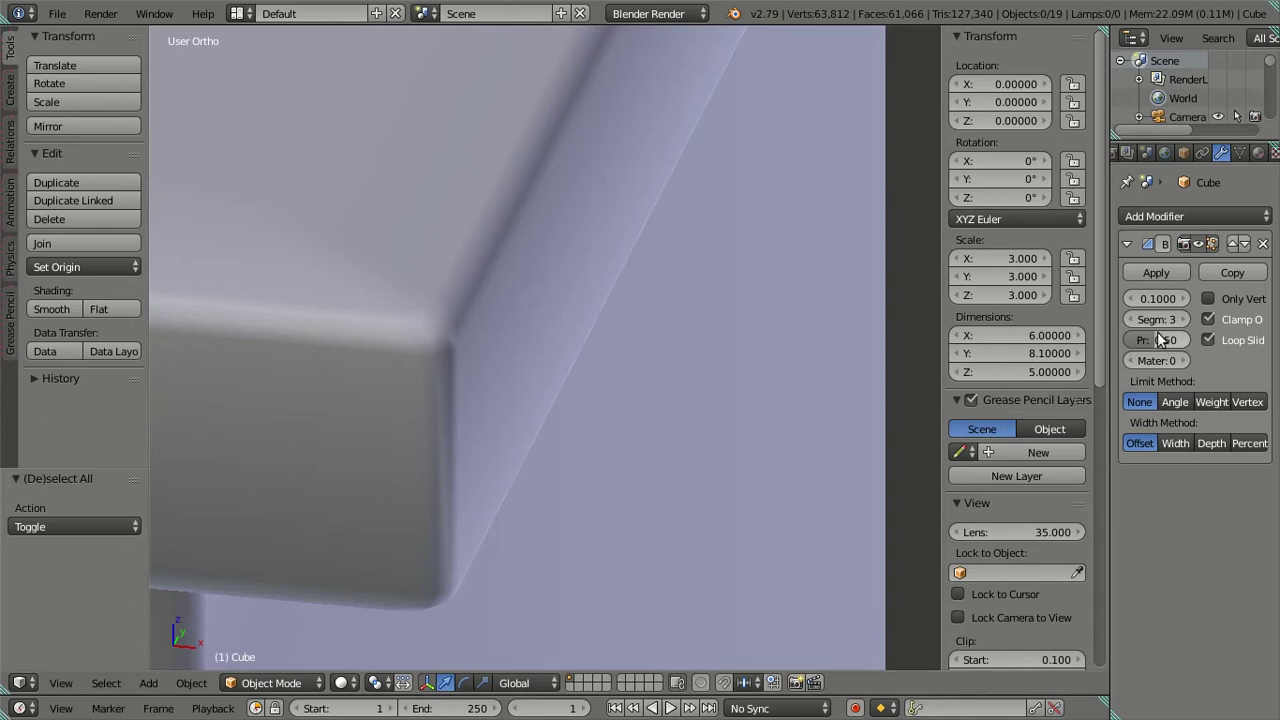
pyautogui.click(1132, 319)
pyautogui.click(1132, 319)
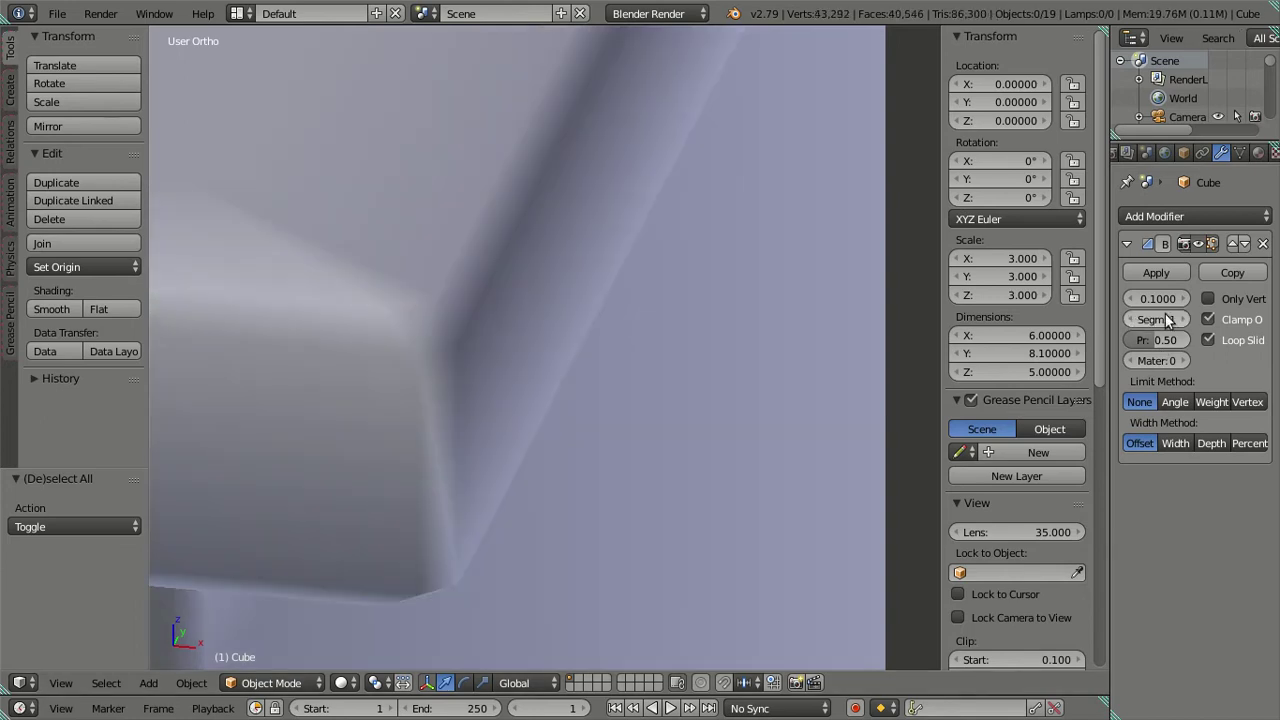
pyautogui.click(1178, 318)
pyautogui.click(1178, 318)
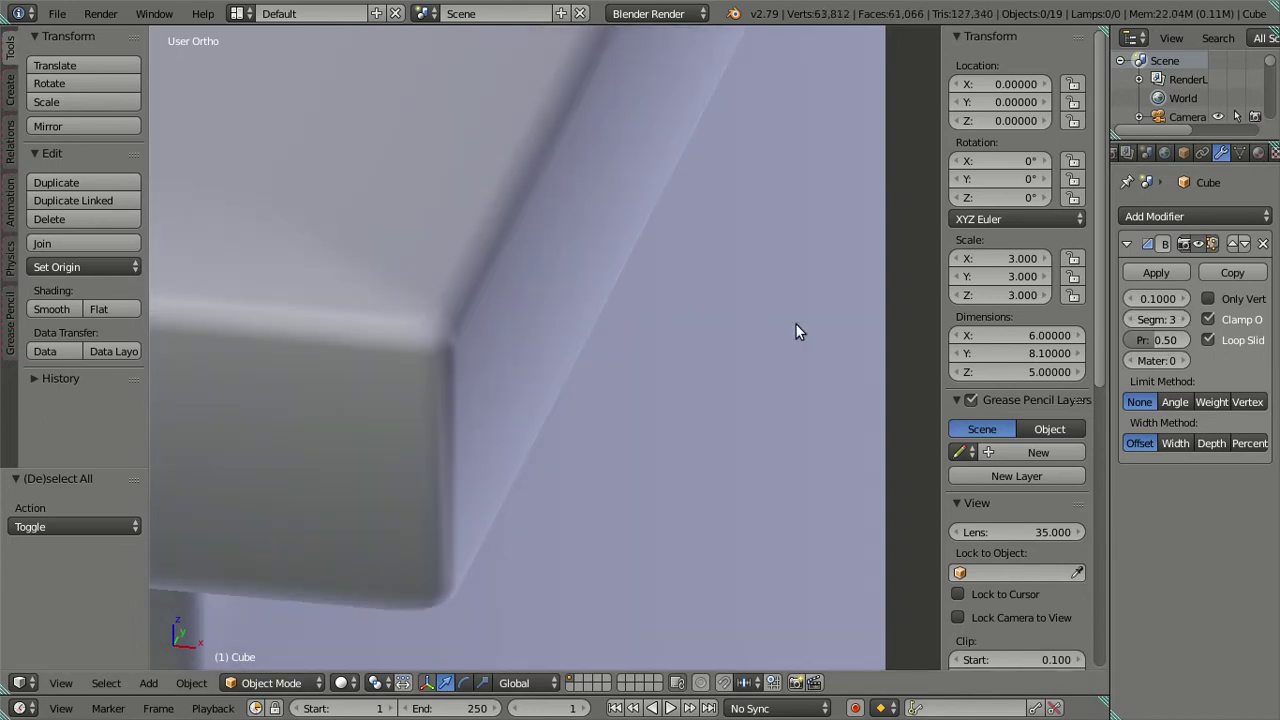
# Settle the bevel at 2 segments, viewed from above the cabinets.
pyautogui.scroll(-1, 628, 340)
pyautogui.scroll(-2, 628, 340)
pyautogui.scroll(-2, 628, 338)
pyautogui.scroll(-3, 630, 335)
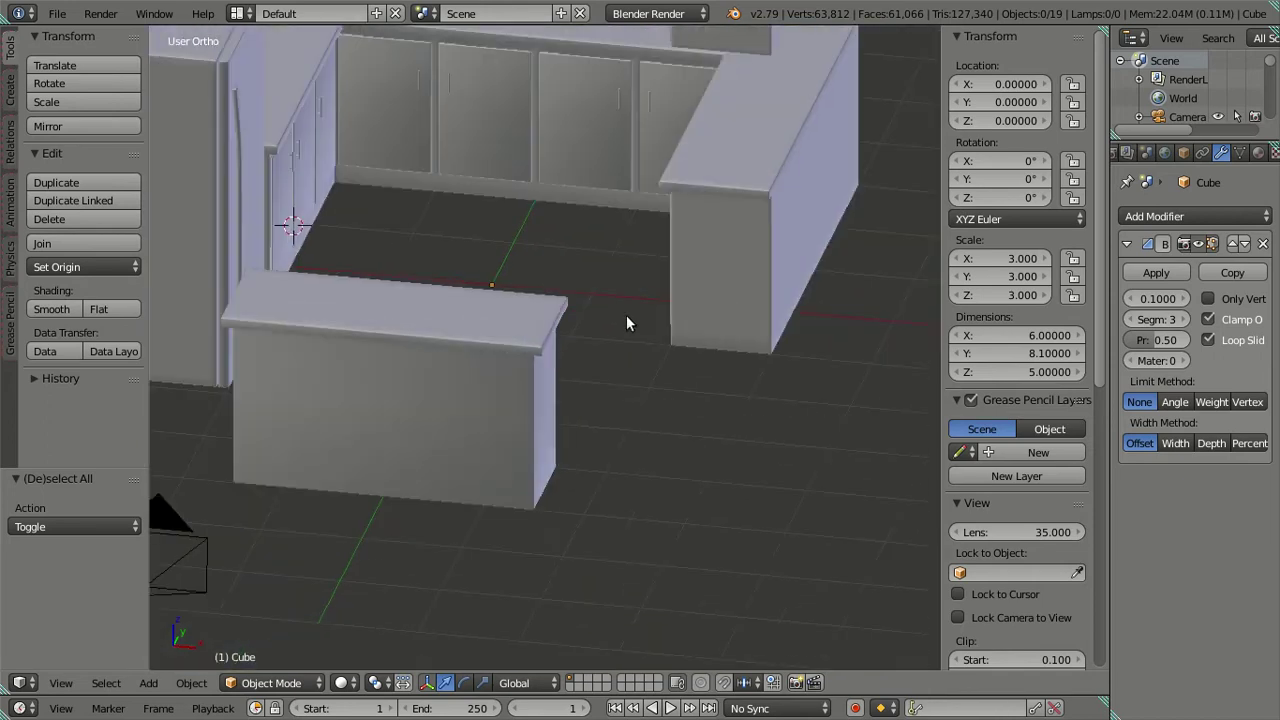
pyautogui.moveTo(719, 381)
pyautogui.mouseDown(button='middle')
pyautogui.moveTo(578, 323)
pyautogui.moveTo(615, 232)
pyautogui.mouseUp(button='middle')
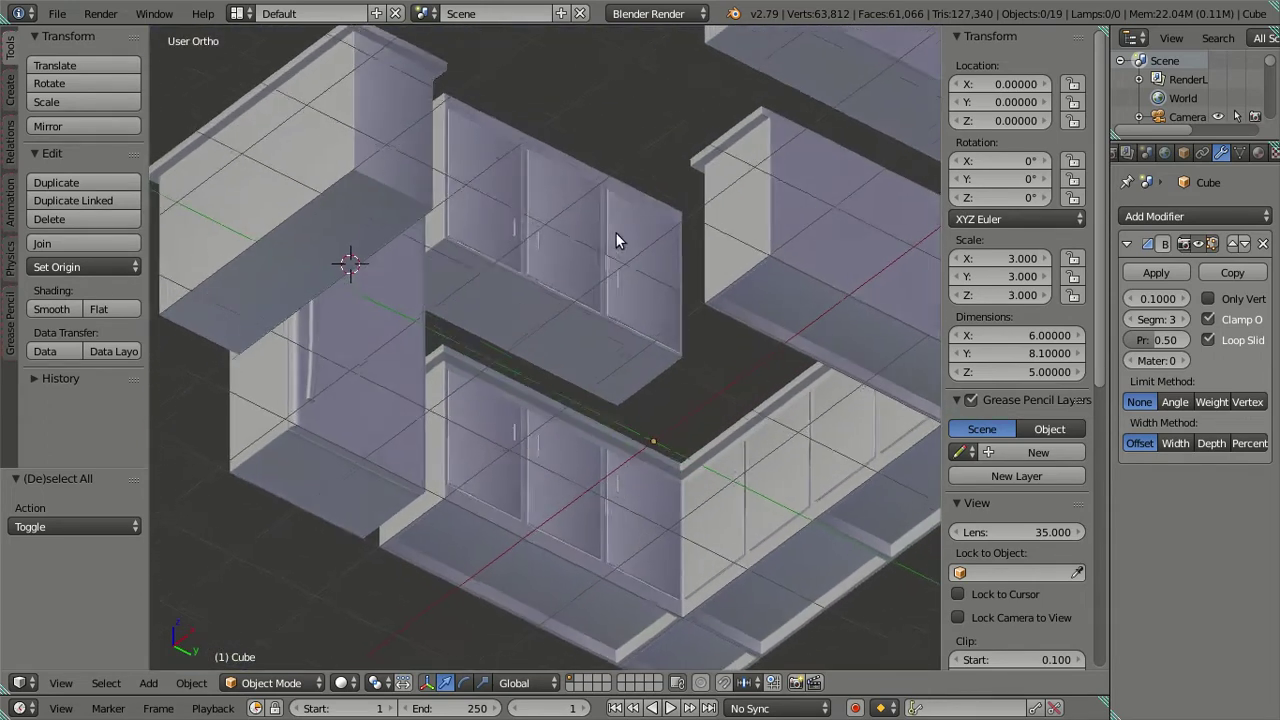
pyautogui.click(1129, 319)
pyautogui.click(1129, 319)
pyautogui.click(1129, 319)
pyautogui.click(1129, 319)
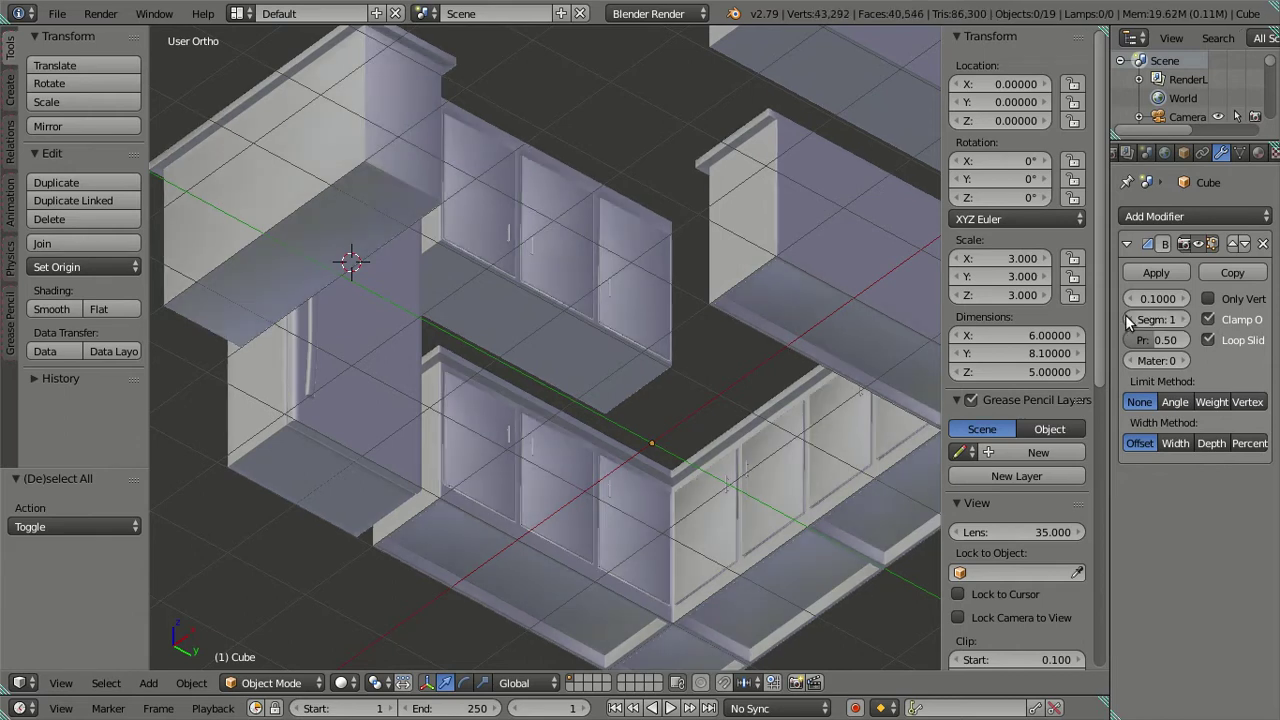
pyautogui.click(1183, 318)
# Orbit from a top-down kitchen view around to the fridge.
pyautogui.moveTo(900, 340)
pyautogui.mouseDown(button='middle')
pyautogui.moveTo(732, 360)
pyautogui.moveTo(820, 309)
pyautogui.mouseUp(button='middle')
pyautogui.scroll(-3, 703, 349)
pyautogui.moveTo(703, 349)
pyautogui.mouseDown(button='middle')
pyautogui.moveTo(788, 514)
pyautogui.moveTo(796, 490)
pyautogui.moveTo(660, 486)
pyautogui.mouseUp(button='middle')
pyautogui.scroll(3, 629, 389)
pyautogui.moveTo(629, 389)
pyautogui.mouseDown(button='middle')
pyautogui.moveTo(654, 441)
pyautogui.moveTo(712, 274)
pyautogui.mouseUp(button='middle')
pyautogui.moveTo(740, 336)
pyautogui.mouseDown(button='middle')
pyautogui.moveTo(749, 437)
pyautogui.moveTo(754, 427)
pyautogui.mouseUp(button='middle')
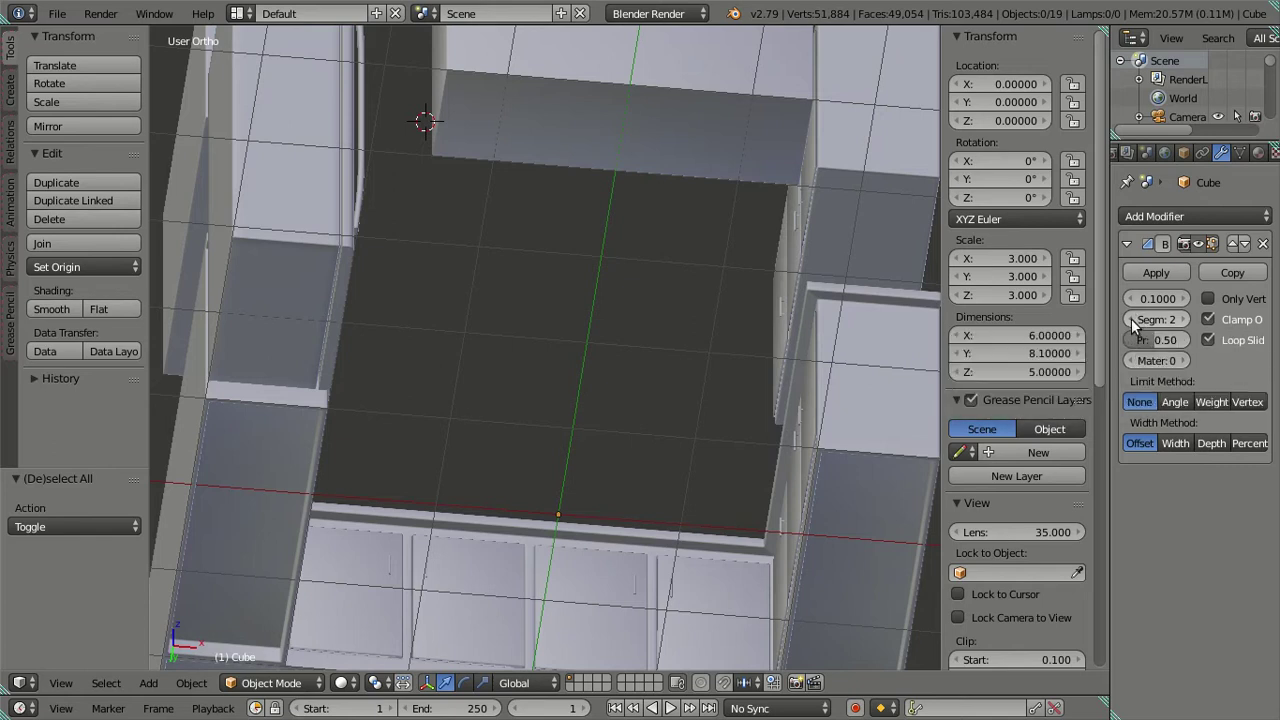
pyautogui.moveTo(653, 320)
pyautogui.mouseDown(button='middle')
pyautogui.moveTo(443, 421)
pyautogui.moveTo(404, 285)
pyautogui.moveTo(579, 346)
pyautogui.mouseUp(button='middle')
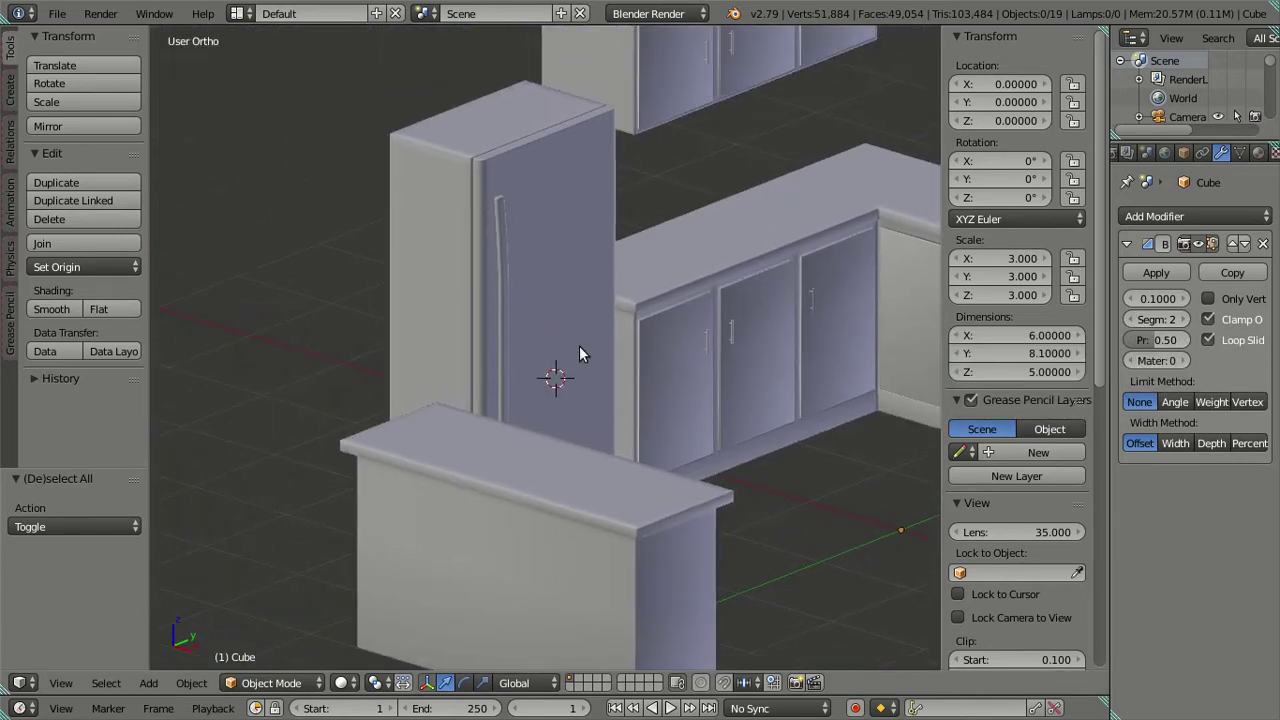
# In wireframe Edit Mode, try raising the fridge's horizontal edge loop to Z 0.66, then undo.
pyautogui.press('Tab')
pyautogui.keyDown('alt'); pyautogui.moveTo(595, 298); pyautogui.dragTo(486, 297, button='middle'); pyautogui.keyUp('alt')
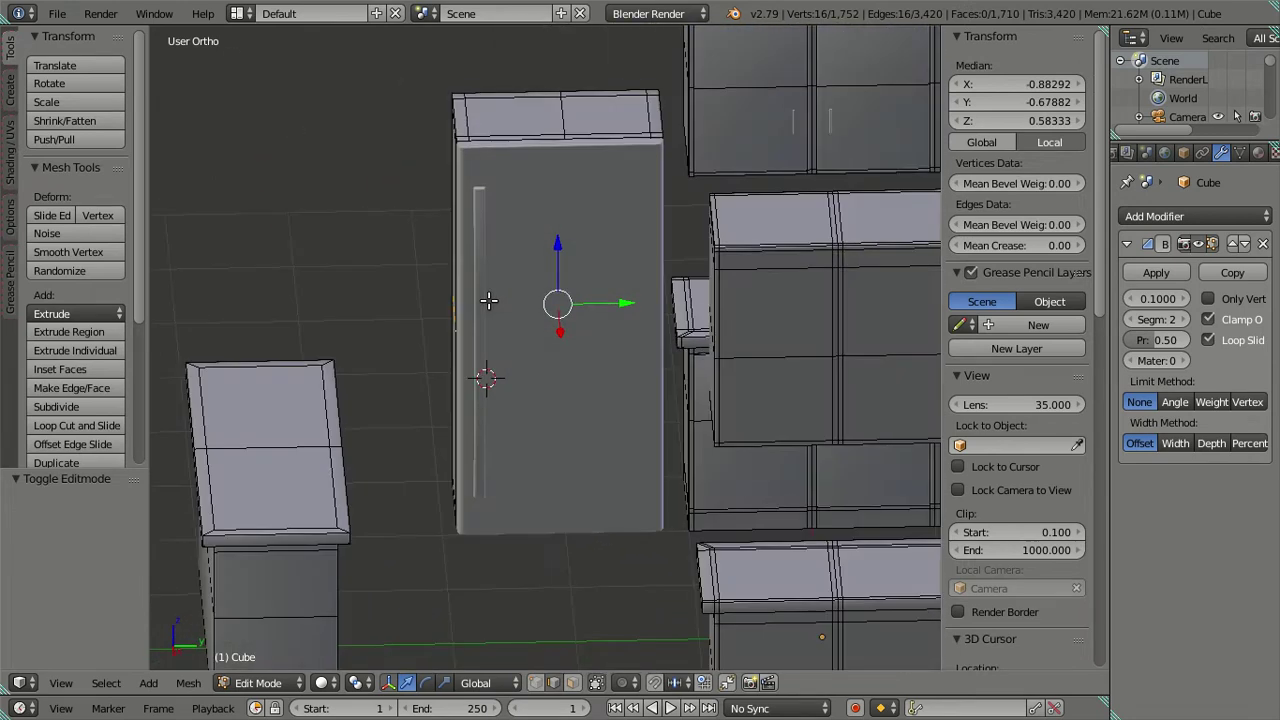
pyautogui.scroll(3, 491, 284)
pyautogui.press('z')
pyautogui.scroll(-2, 494, 343)
pyautogui.scroll(-2, 494, 343)
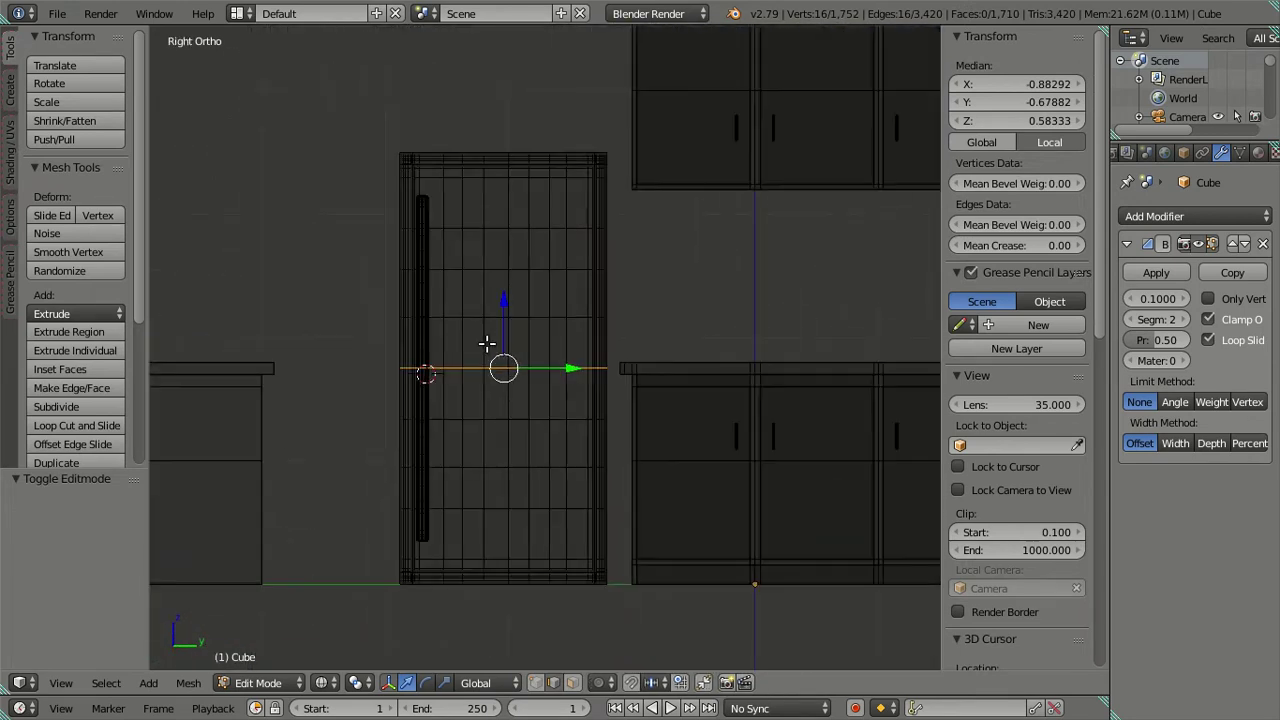
pyautogui.scroll(1, 486, 346)
pyautogui.moveTo(486, 314)
pyautogui.mouseDown()
pyautogui.moveTo(494, 267)
pyautogui.moveTo(517, 277)
pyautogui.mouseUp()
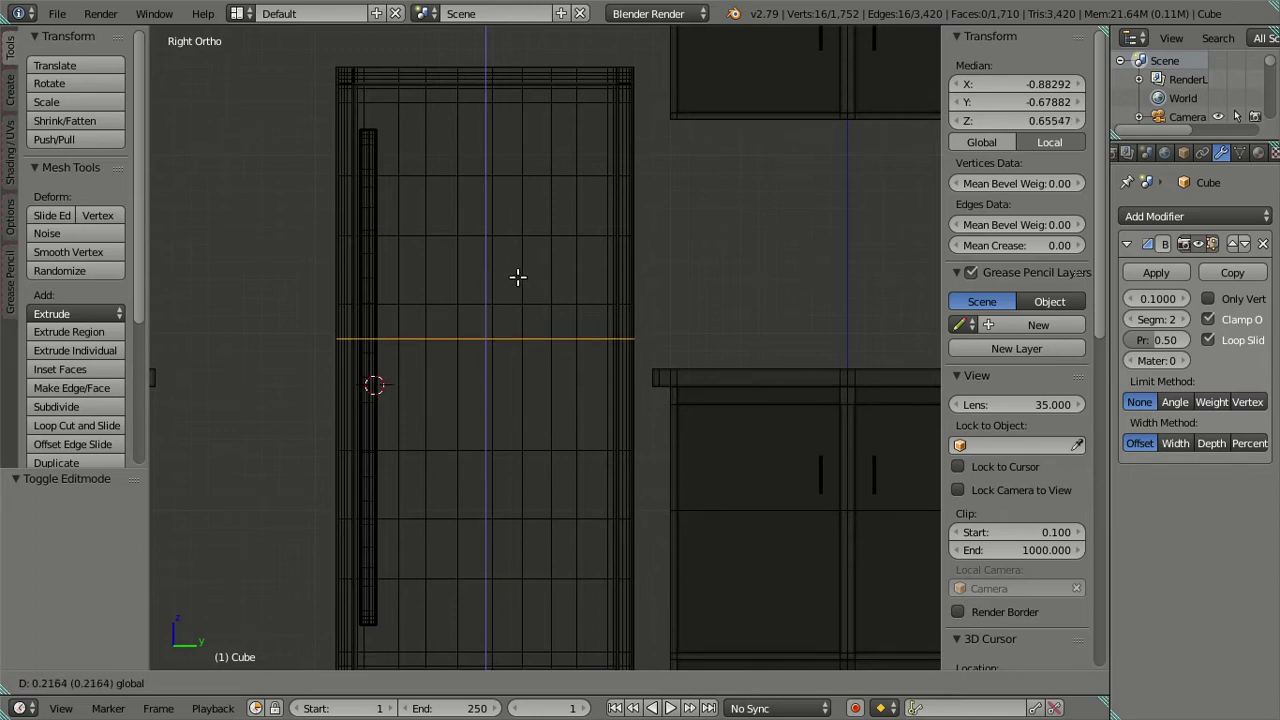
pyautogui.moveTo(516, 275)
pyautogui.mouseDown()
pyautogui.moveTo(511, 263)
pyautogui.moveTo(522, 274)
pyautogui.mouseUp()
pyautogui.click(522, 274)
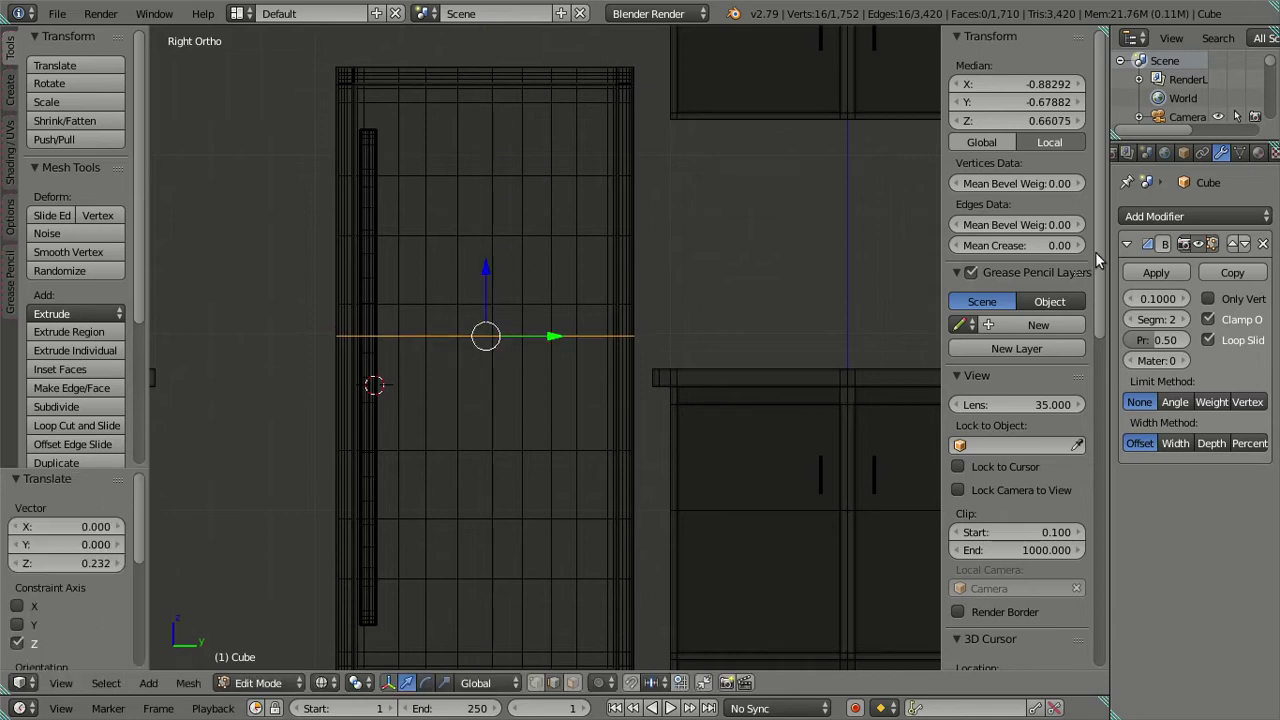
pyautogui.click(1041, 124)
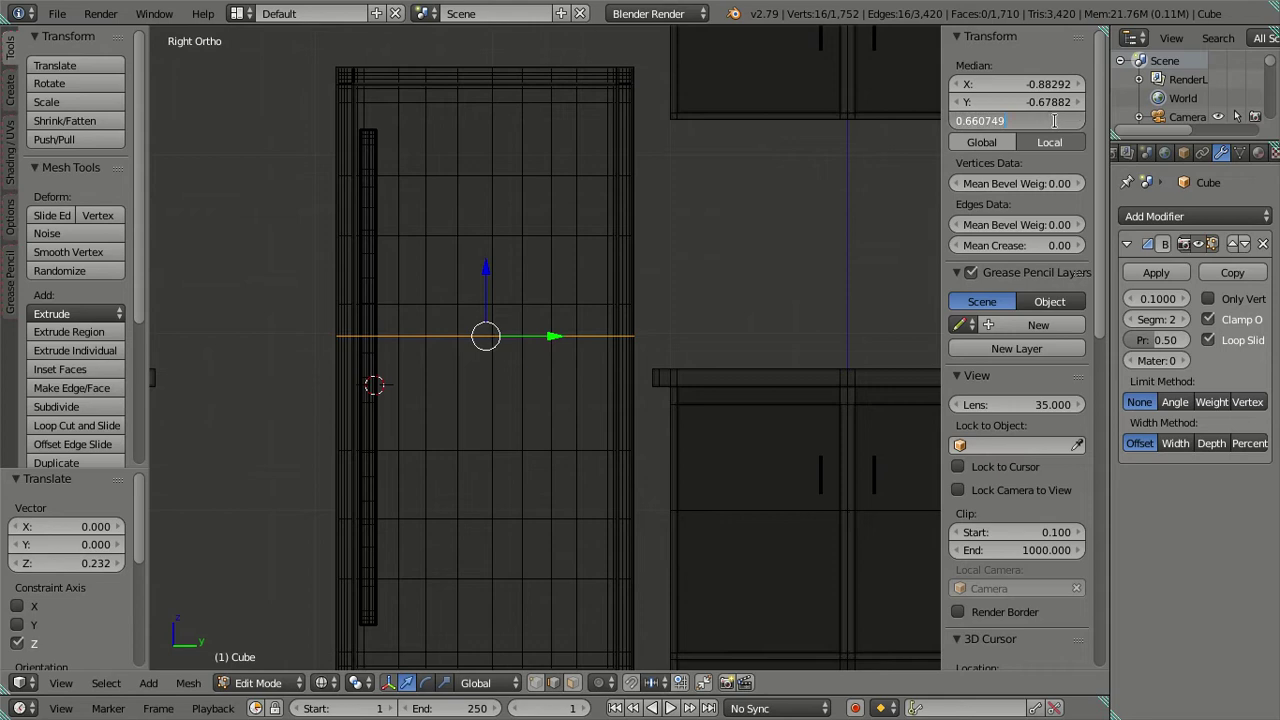
pyautogui.write('000')
pyautogui.press('Return')
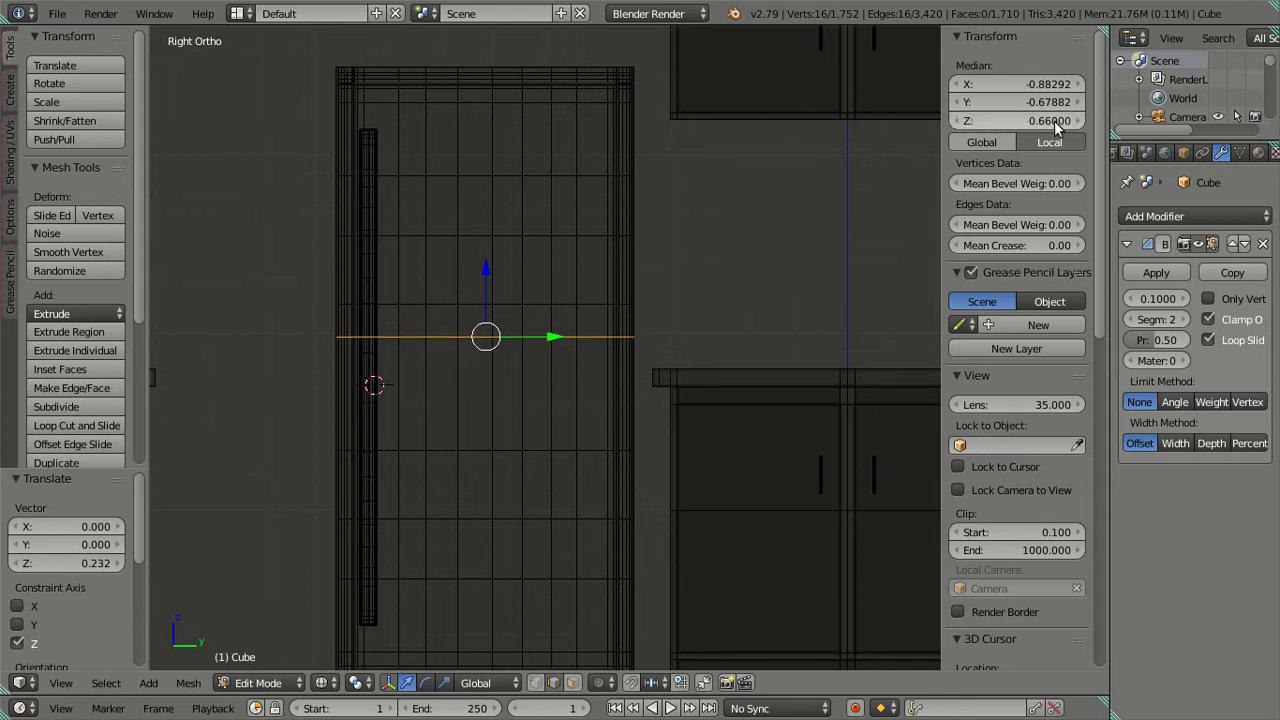
pyautogui.hotkey('ctrl', 'z')
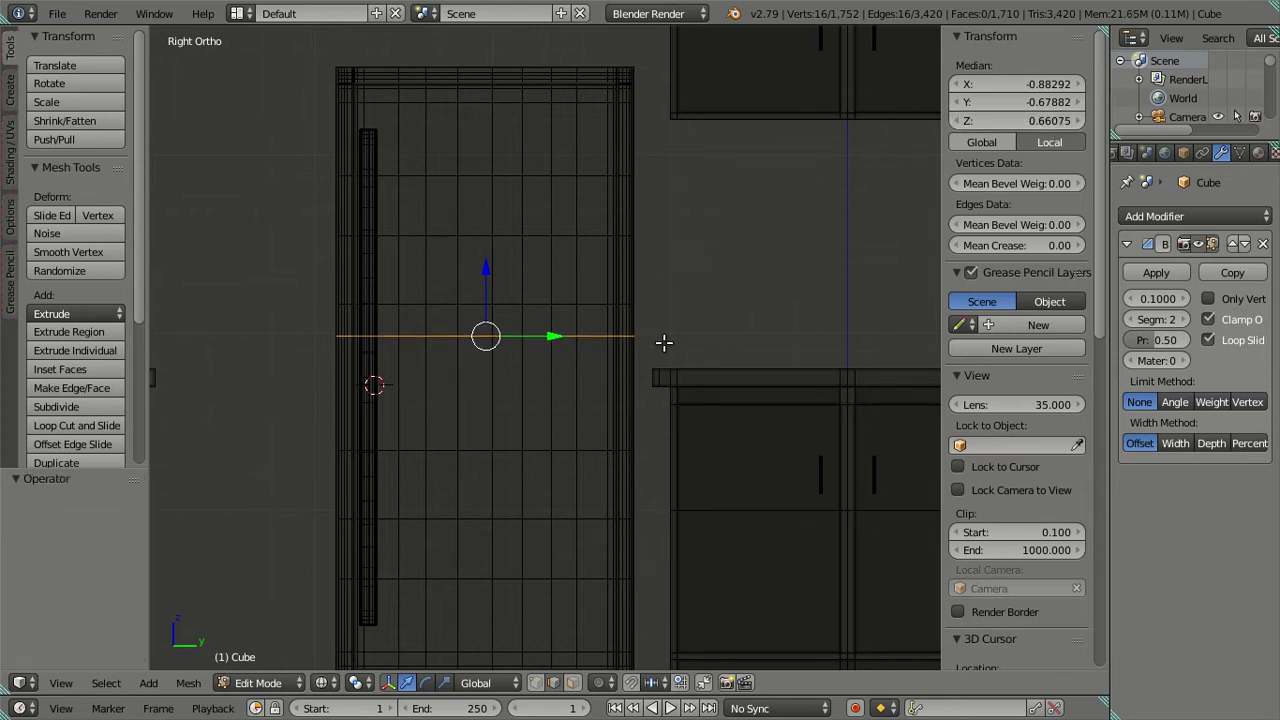
# Dissolve the fridge's horizontal edge loop and return to solid Object Mode.
pyautogui.press('x')
pyautogui.click(655, 352)
pyautogui.press('z')
pyautogui.moveTo(494, 334)
pyautogui.mouseDown(button='middle')
pyautogui.moveTo(612, 403)
pyautogui.moveTo(514, 365)
pyautogui.mouseUp(button='middle')
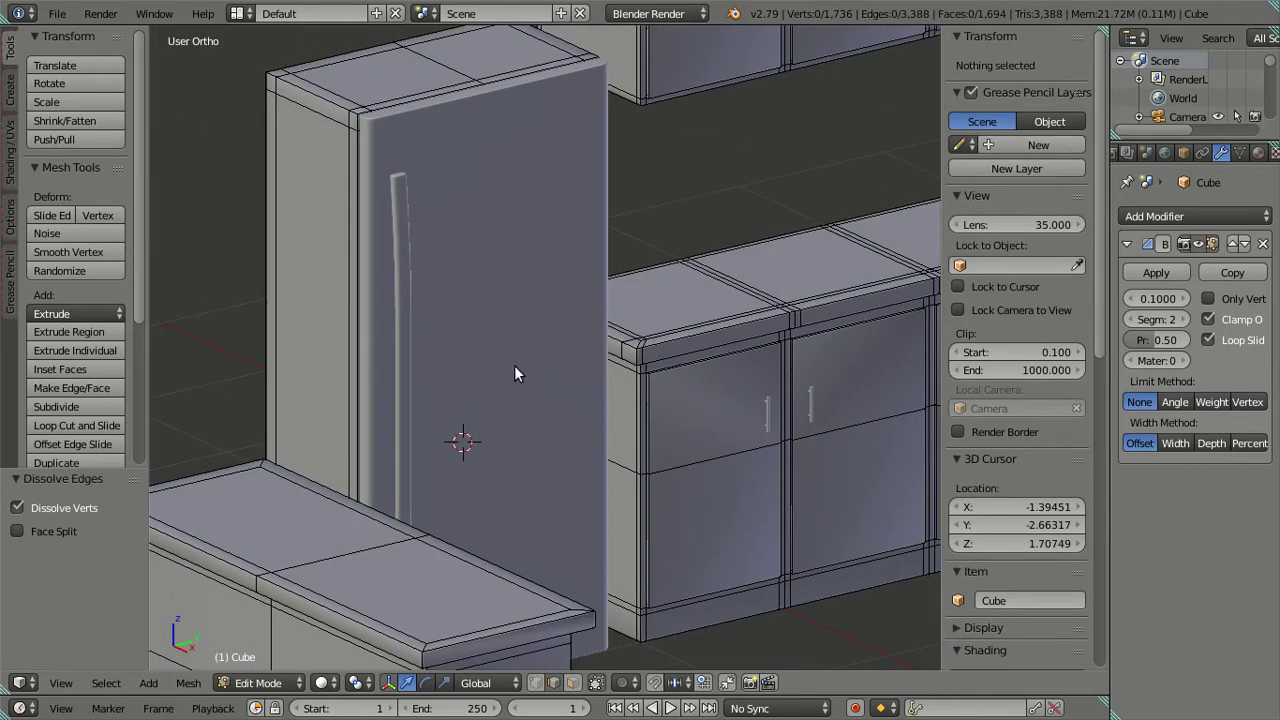
pyautogui.press('Tab')
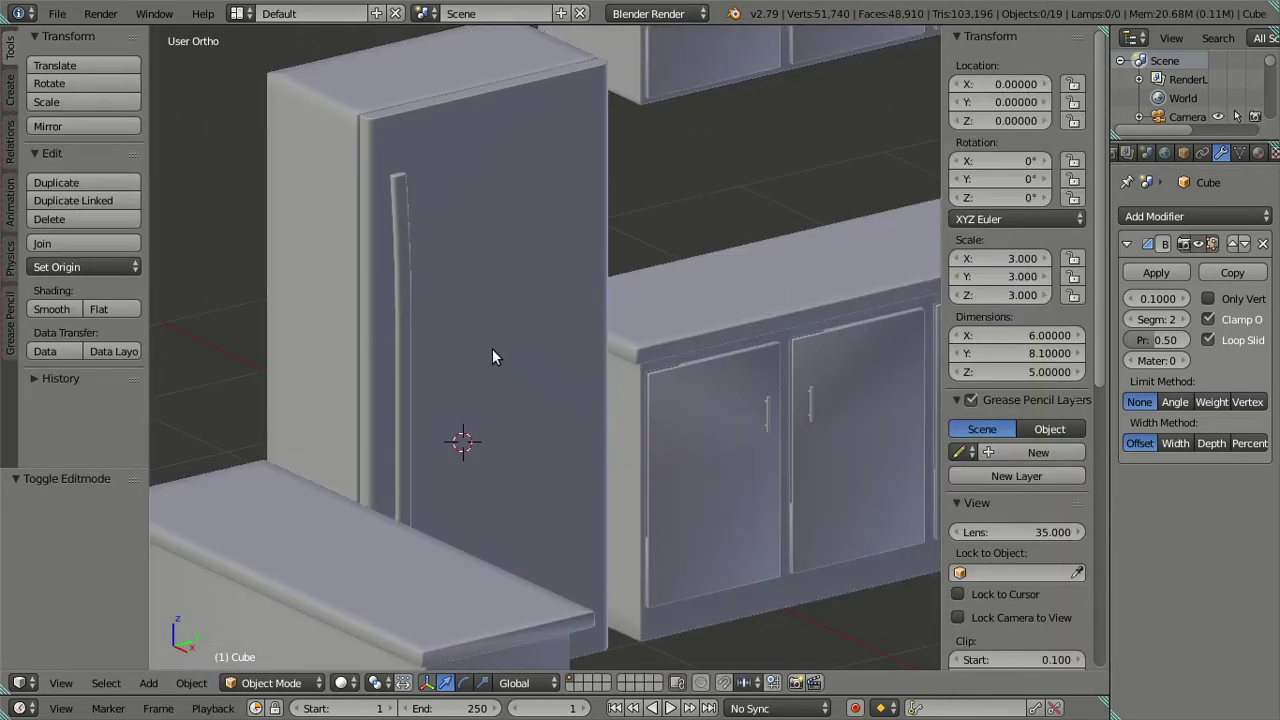
# Select and frame the fridge door, then dissolve its selected edges in Edit Mode.
pyautogui.click(492, 348)
pyautogui.press('KP_Decimal')
pyautogui.scroll(2, 531, 338)
pyautogui.press('Tab')
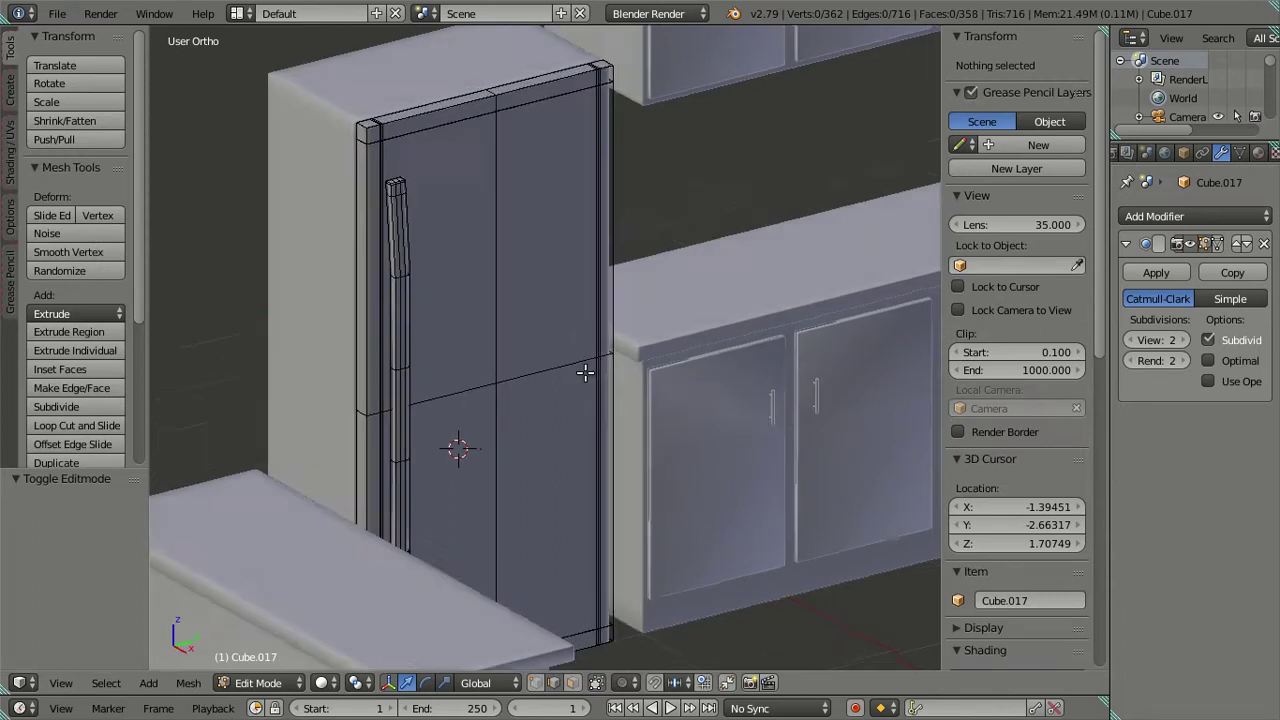
pyautogui.scroll(5, 499, 352)
pyautogui.scroll(-2, 499, 352)
pyautogui.scroll(-2, 520, 360)
pyautogui.press('a')
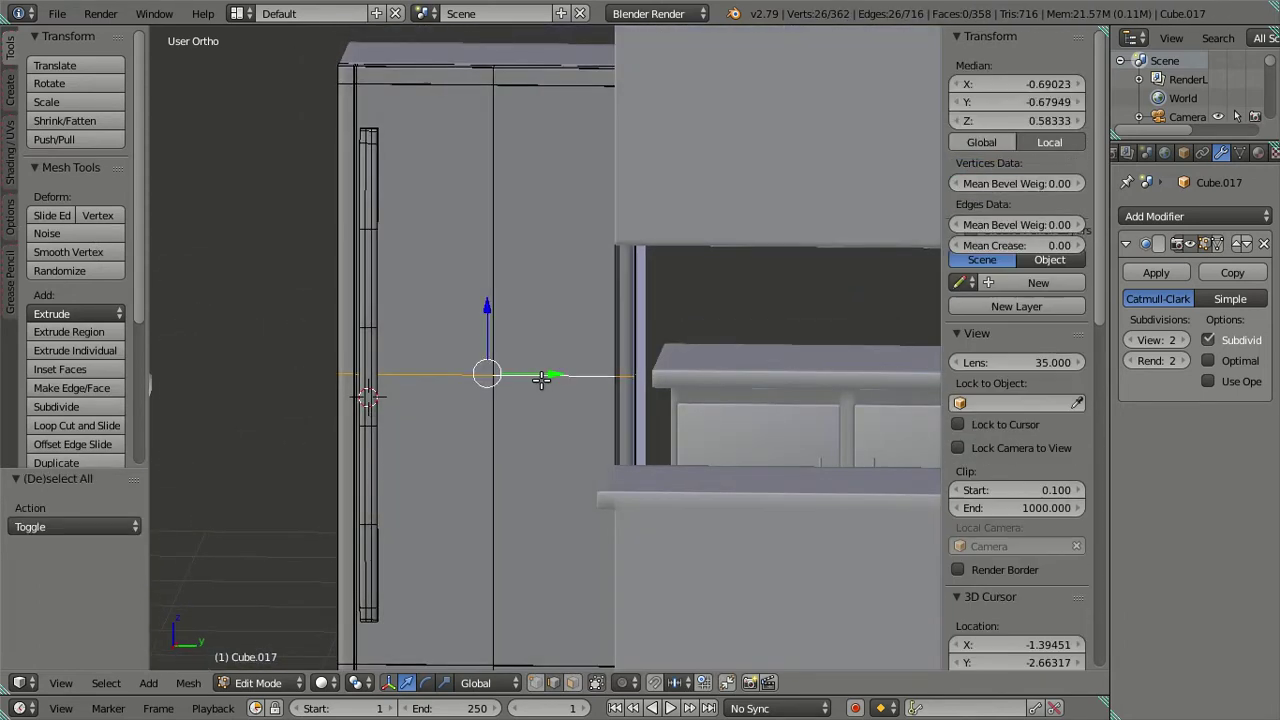
pyautogui.scroll(-1, 594, 380)
pyautogui.moveTo(594, 380); pyautogui.dragTo(552, 355, button='middle')
pyautogui.press('x')
pyautogui.click(567, 350)
# Loop-cut new edge loops across the fridge door and return to Object Mode.
pyautogui.hotkey('ctrl', 'r')
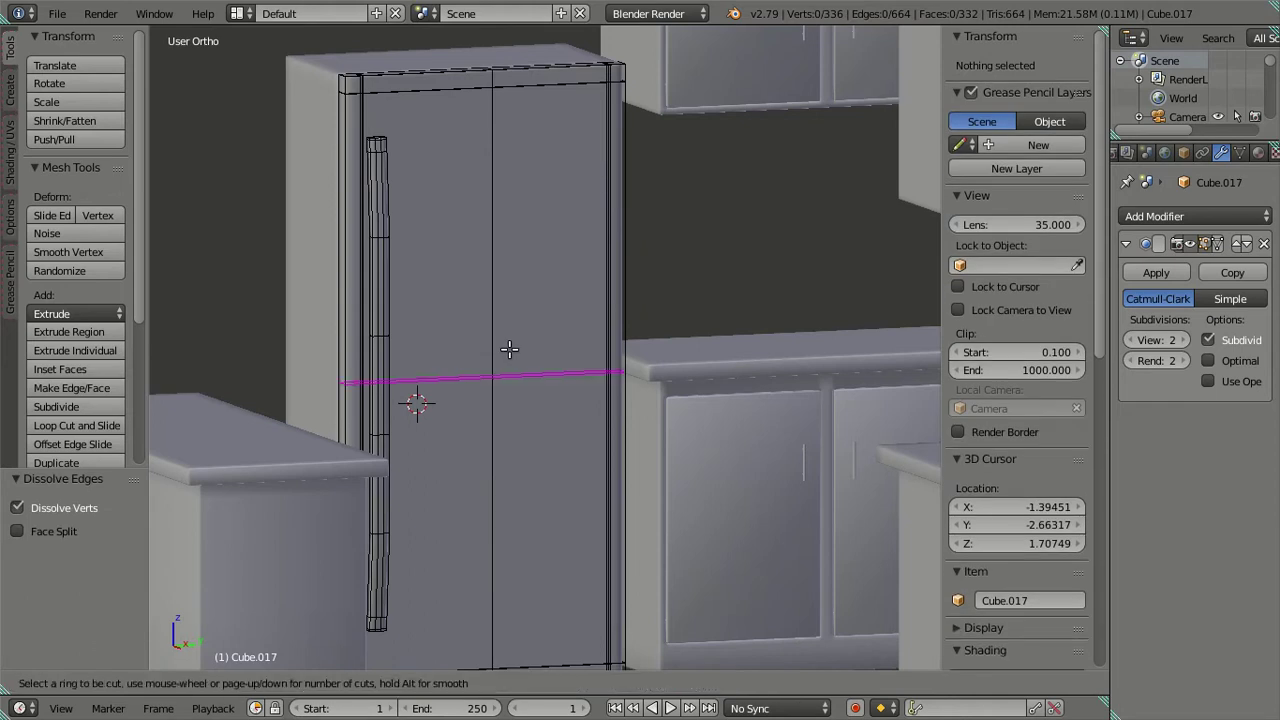
pyautogui.scroll(4, 509, 349)
pyautogui.click(509, 348)
pyautogui.moveTo(509, 348)
pyautogui.mouseDown(button='middle')
pyautogui.moveTo(498, 305)
pyautogui.moveTo(508, 286)
pyautogui.mouseUp(button='middle')
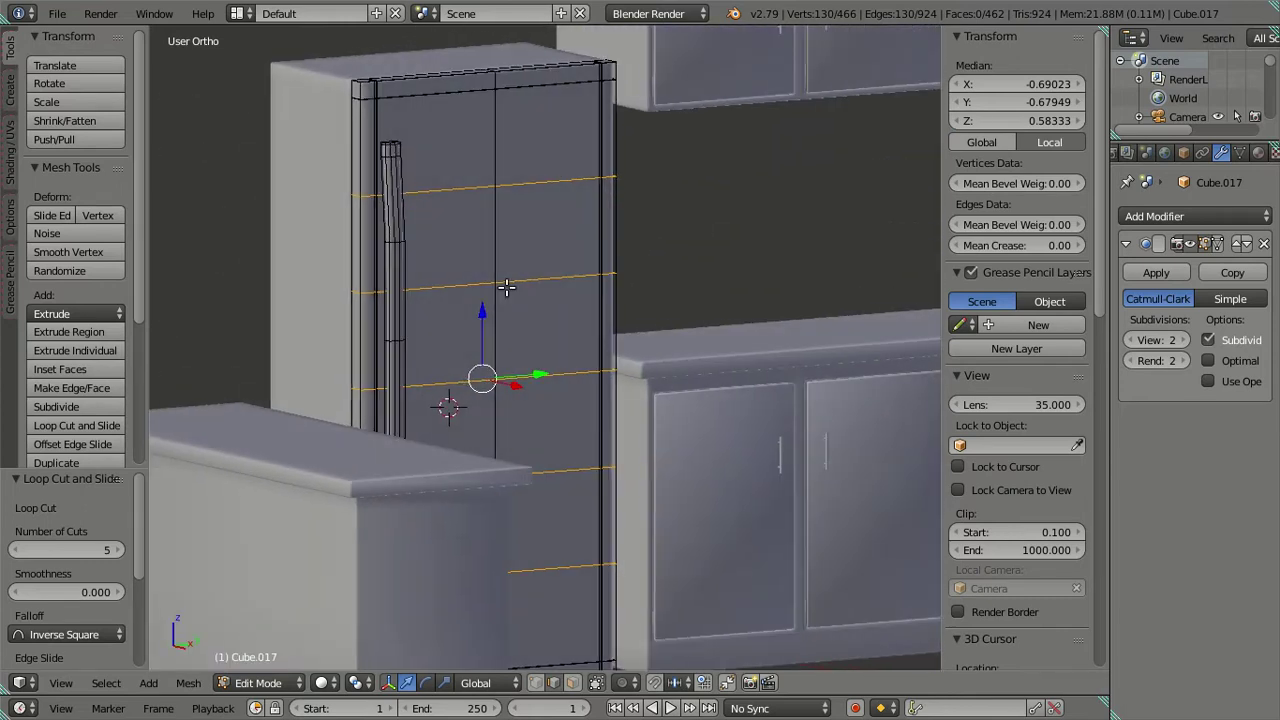
pyautogui.press('a')
pyautogui.press('Tab')
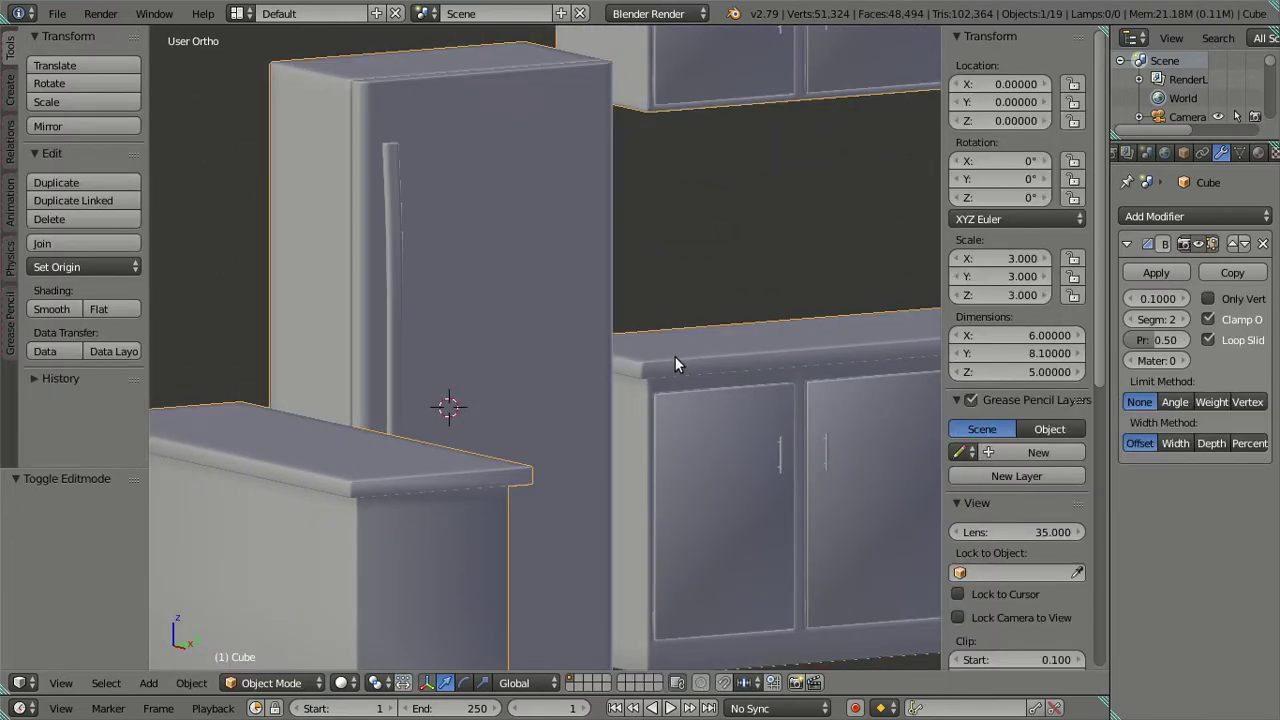
# Isolate the fridge door and cut five edge loops across it.
pyautogui.hotkey('shift', 'h')
pyautogui.moveTo(675, 356); pyautogui.dragTo(449, 350, button='middle')
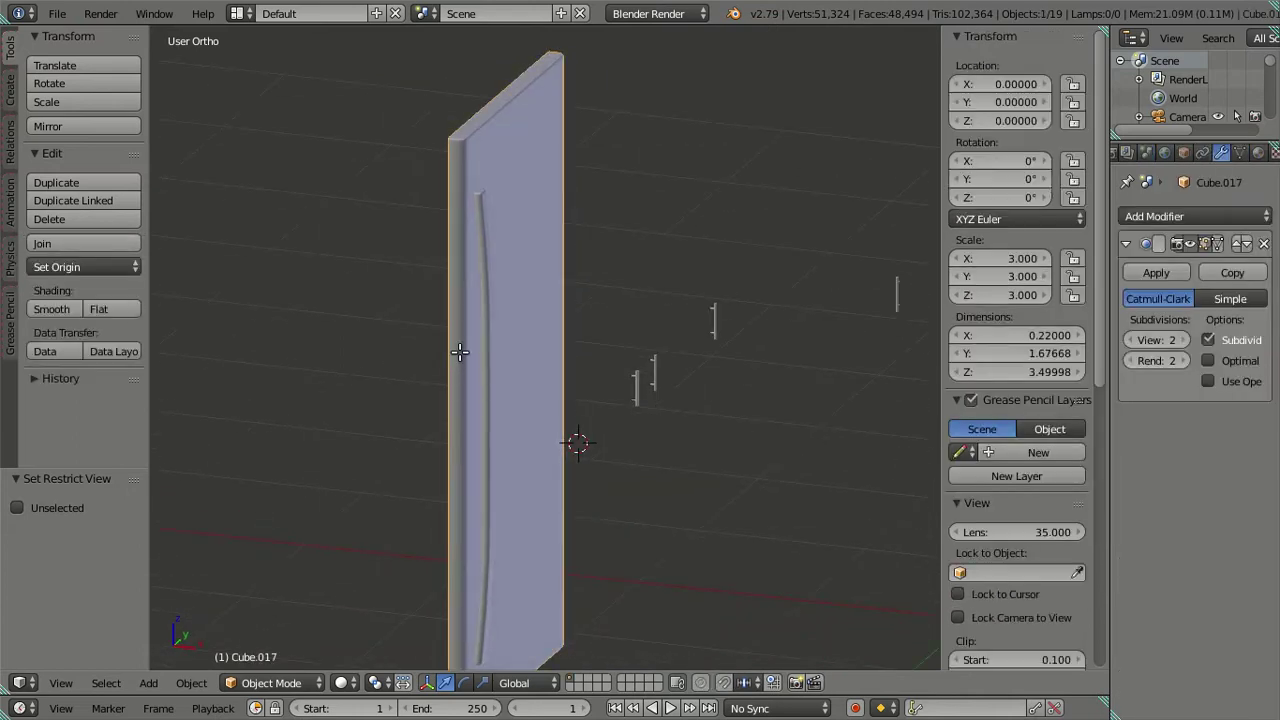
pyautogui.press('Tab')
pyautogui.scroll(2, 457, 343)
pyautogui.scroll(2, 609, 300)
pyautogui.scroll(1, 698, 248)
pyautogui.moveTo(698, 248); pyautogui.dragTo(481, 493, button='middle')
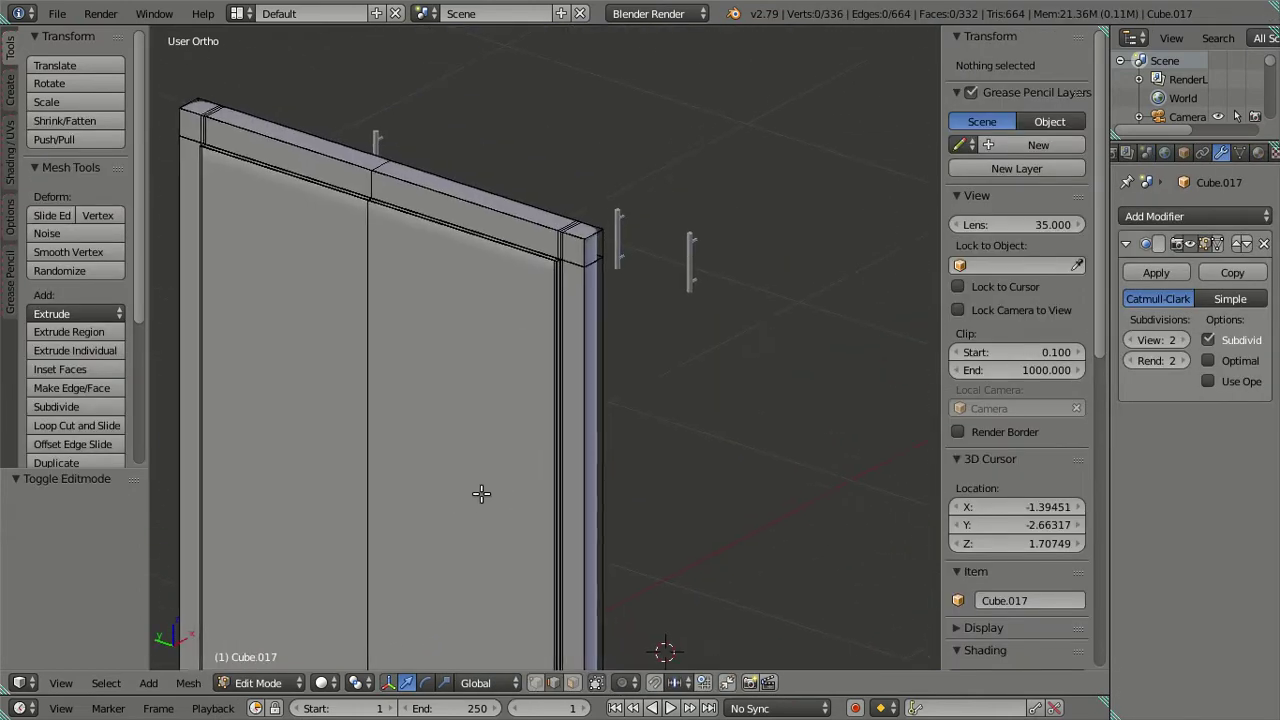
pyautogui.hotkey('ctrl', 'r')
pyautogui.press('5')
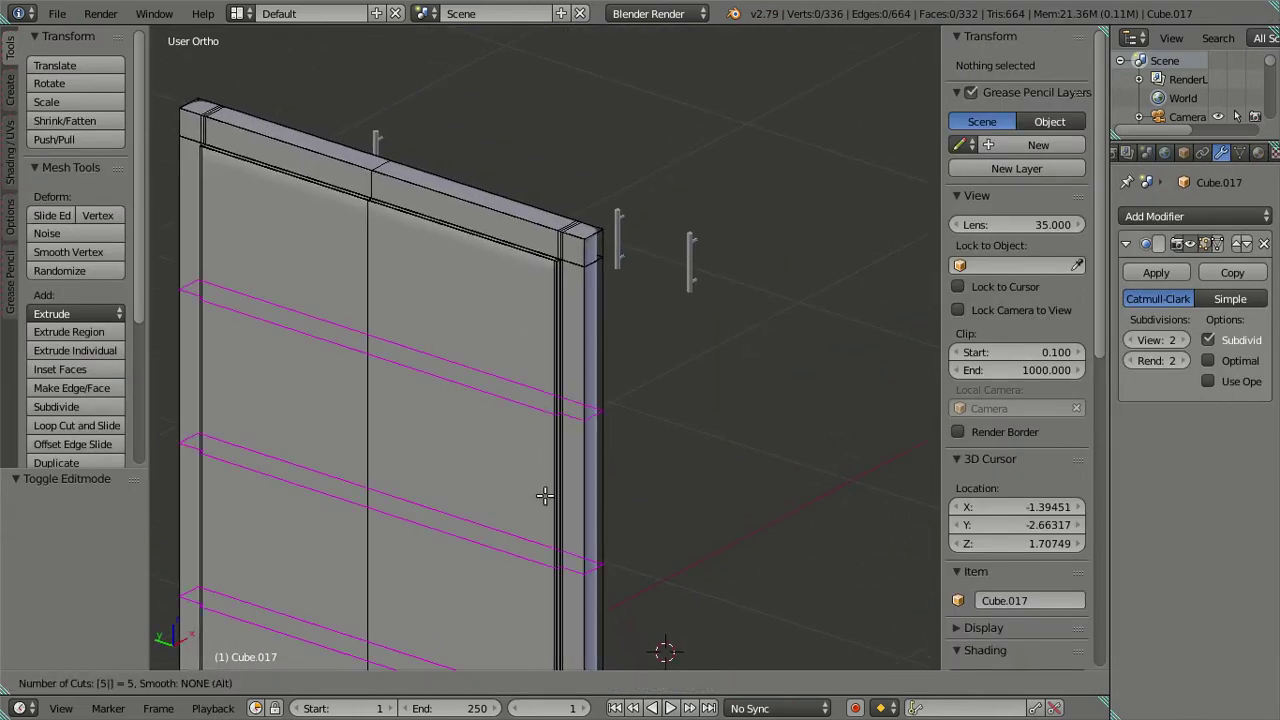
pyautogui.press('Return')
# Dissolve the inner door loops, keeping the top and bottom ones, and leave Edit Mode.
pyautogui.scroll(-3, 545, 495)
pyautogui.keyDown('shift'); pyautogui.scroll(-4, 543, 489); pyautogui.keyUp('shift')
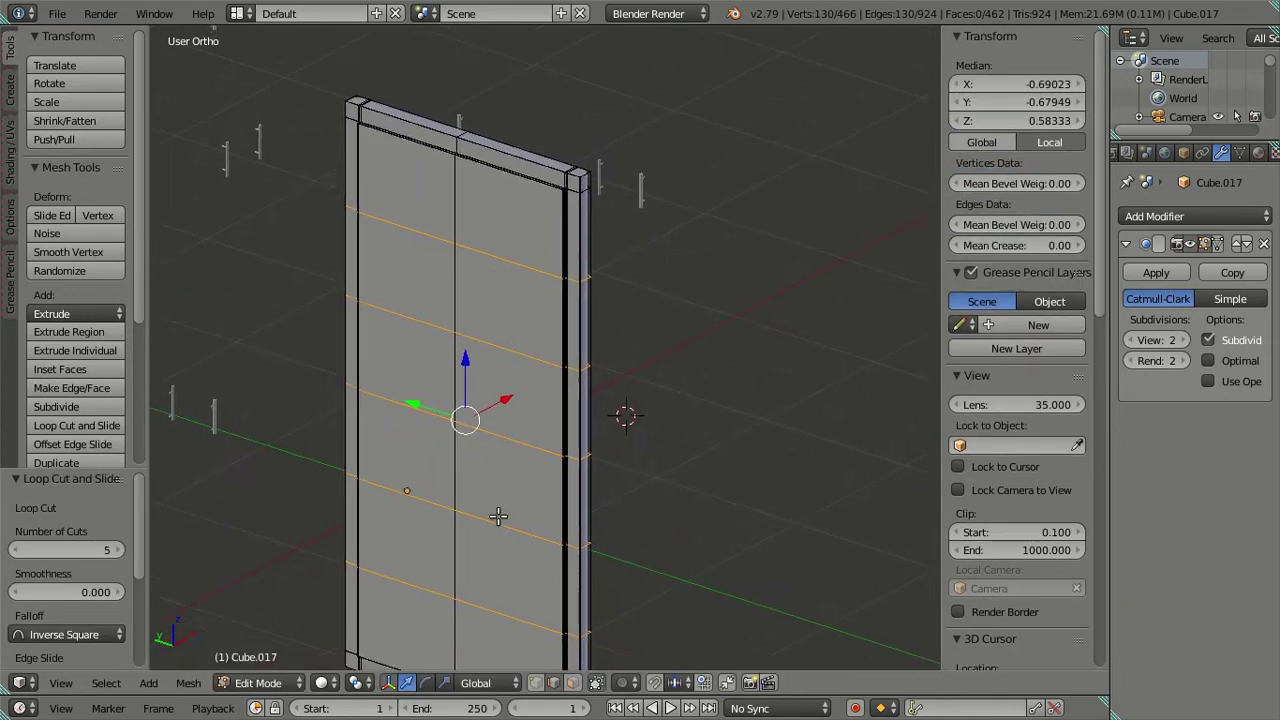
pyautogui.keyDown('alt'); pyautogui.keyDown('shift'); pyautogui.rightClick(504, 261); pyautogui.keyUp('shift'); pyautogui.keyUp('alt')
pyautogui.keyDown('alt'); pyautogui.keyDown('shift'); pyautogui.rightClick(502, 601); pyautogui.keyUp('shift'); pyautogui.keyUp('alt')
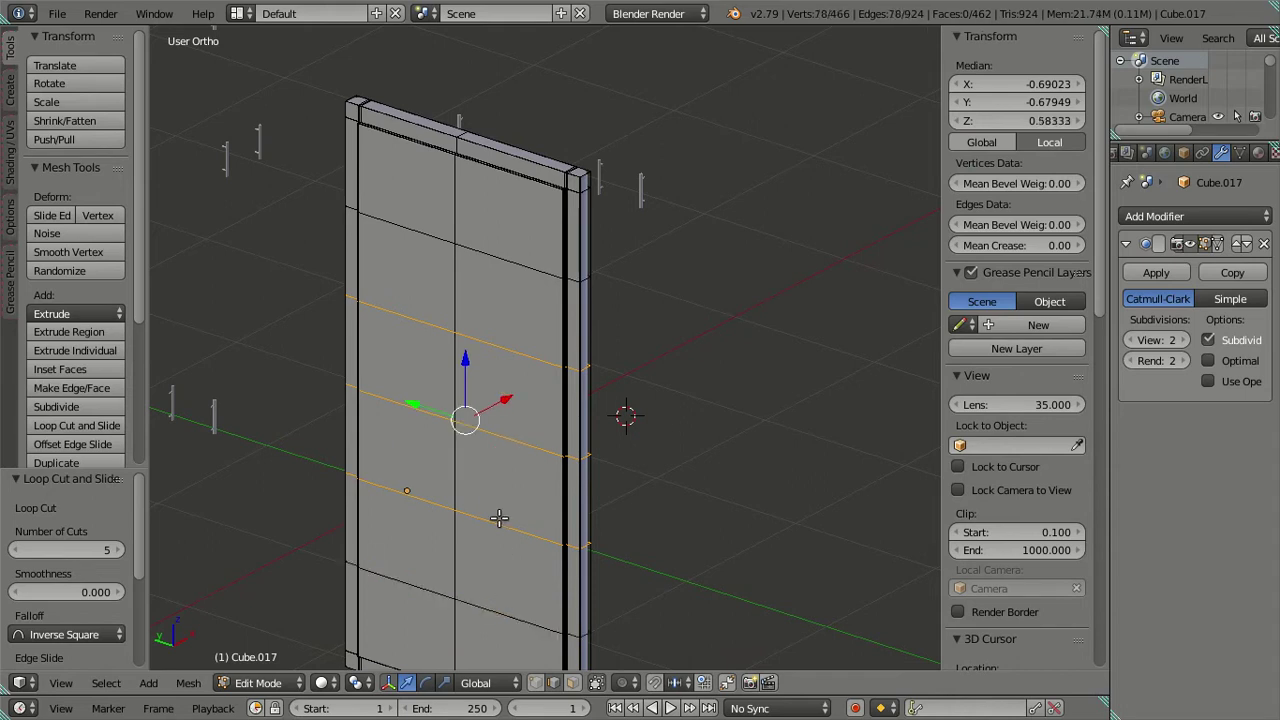
pyautogui.press('x')
pyautogui.click(680, 491)
pyautogui.moveTo(680, 491)
pyautogui.mouseDown(button='middle')
pyautogui.moveTo(657, 431)
pyautogui.moveTo(442, 395)
pyautogui.mouseUp(button='middle')
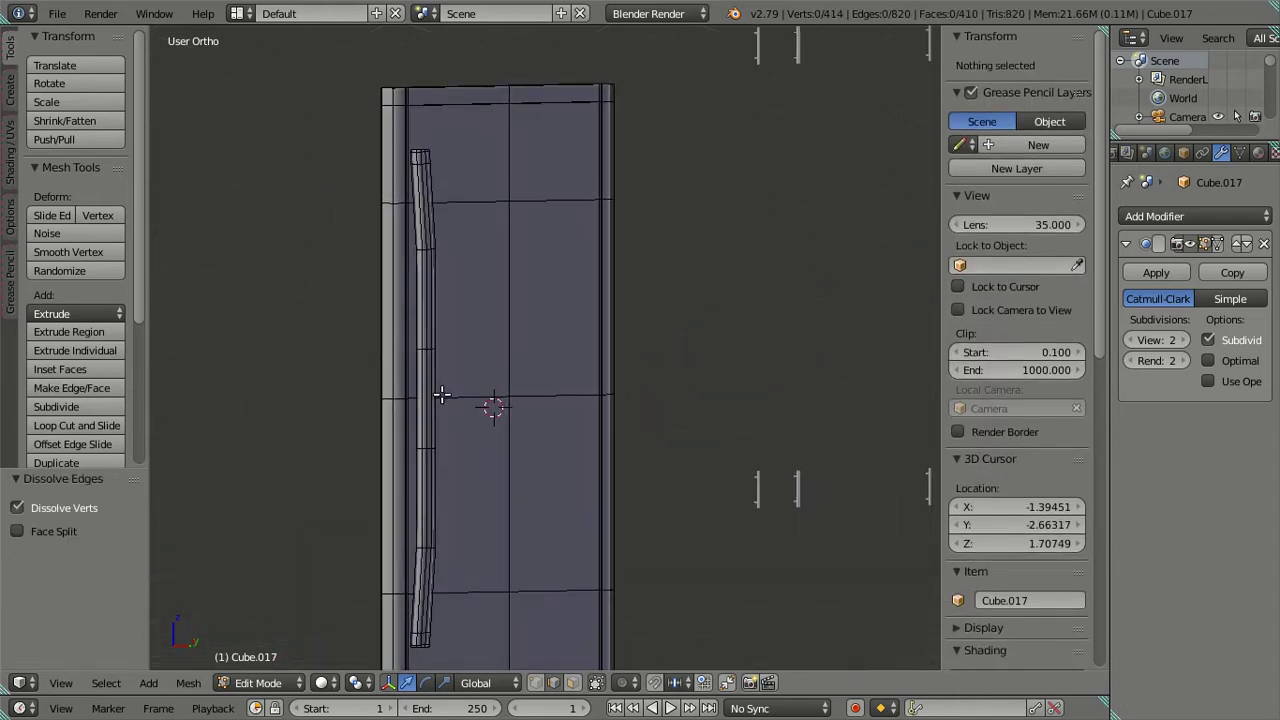
pyautogui.press('Tab')
# Inspect the finished door from several angles, then unhide all kitchen objects.
pyautogui.moveTo(434, 334)
pyautogui.mouseDown(button='middle')
pyautogui.moveTo(601, 373)
pyautogui.moveTo(579, 283)
pyautogui.mouseUp(button='middle')
pyautogui.press('a')
pyautogui.scroll(2, 579, 290)
pyautogui.moveTo(467, 154)
pyautogui.mouseDown(button='middle')
pyautogui.moveTo(555, 289)
pyautogui.moveTo(580, 240)
pyautogui.moveTo(677, 229)
pyautogui.moveTo(580, 240)
pyautogui.mouseUp(button='middle')
pyautogui.scroll(-1, 556, 290)
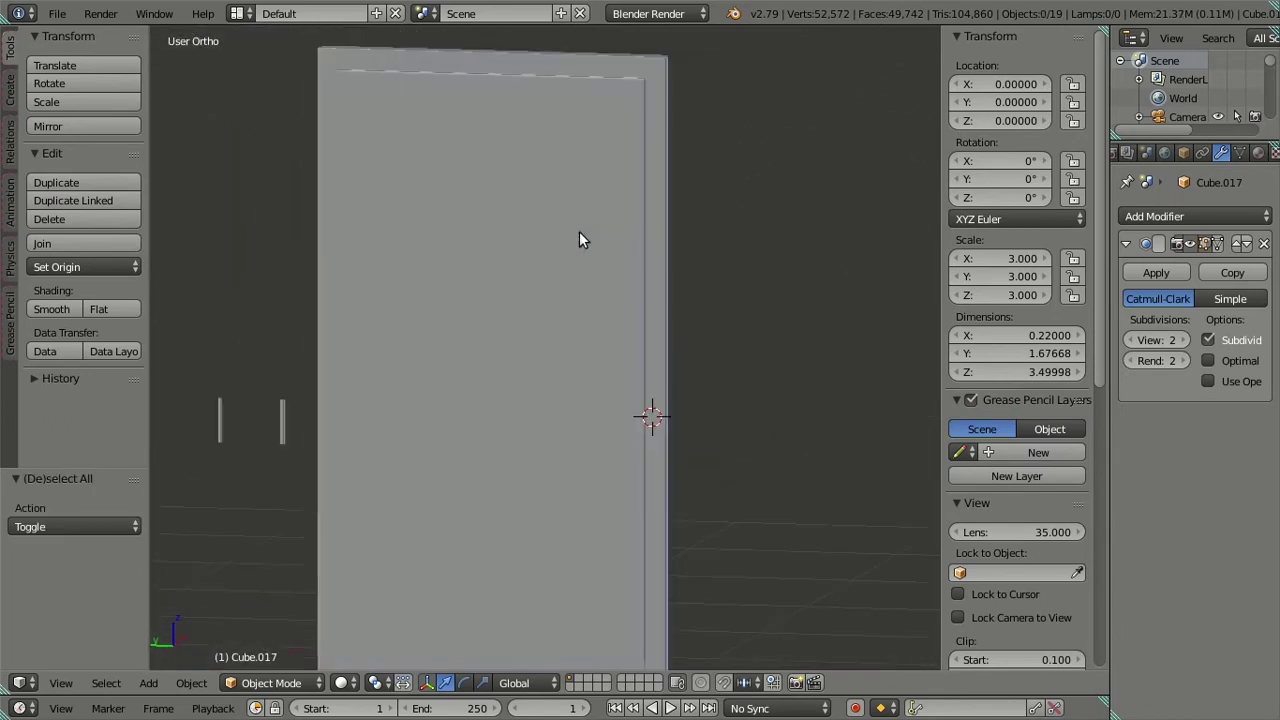
pyautogui.scroll(-3, 506, 252)
pyautogui.moveTo(506, 252)
pyautogui.mouseDown(button='middle')
pyautogui.moveTo(646, 277)
pyautogui.moveTo(408, 348)
pyautogui.mouseUp(button='middle')
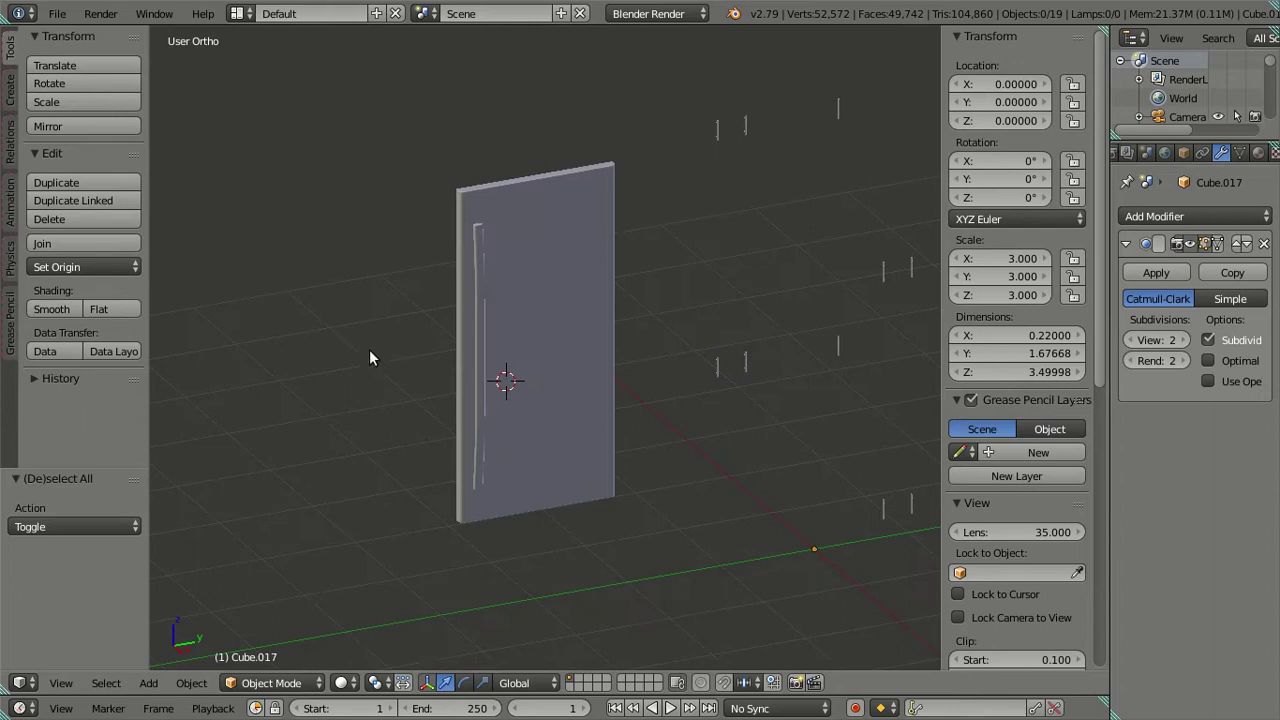
pyautogui.scroll(-4, 499, 344)
pyautogui.hotkey('alt', 'h')
pyautogui.press('a')
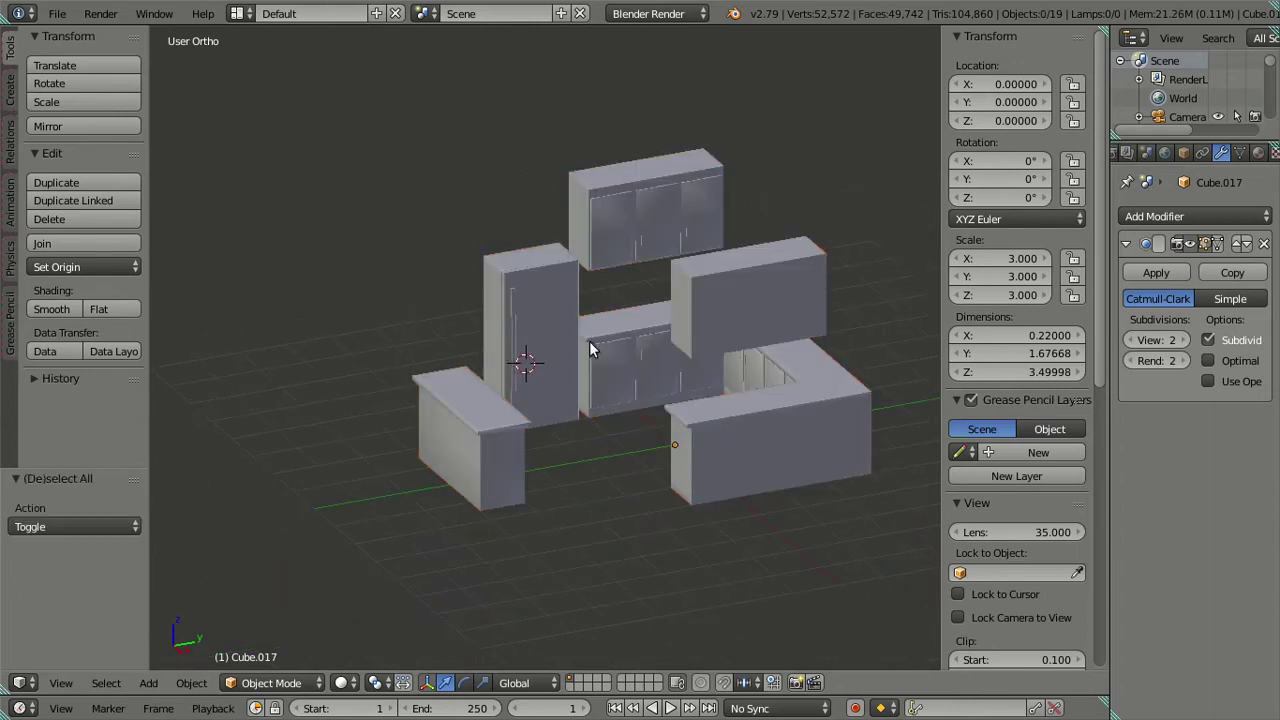
pyautogui.moveTo(589, 341); pyautogui.dragTo(596, 389, button='middle')
pyautogui.scroll(1, 596, 389)
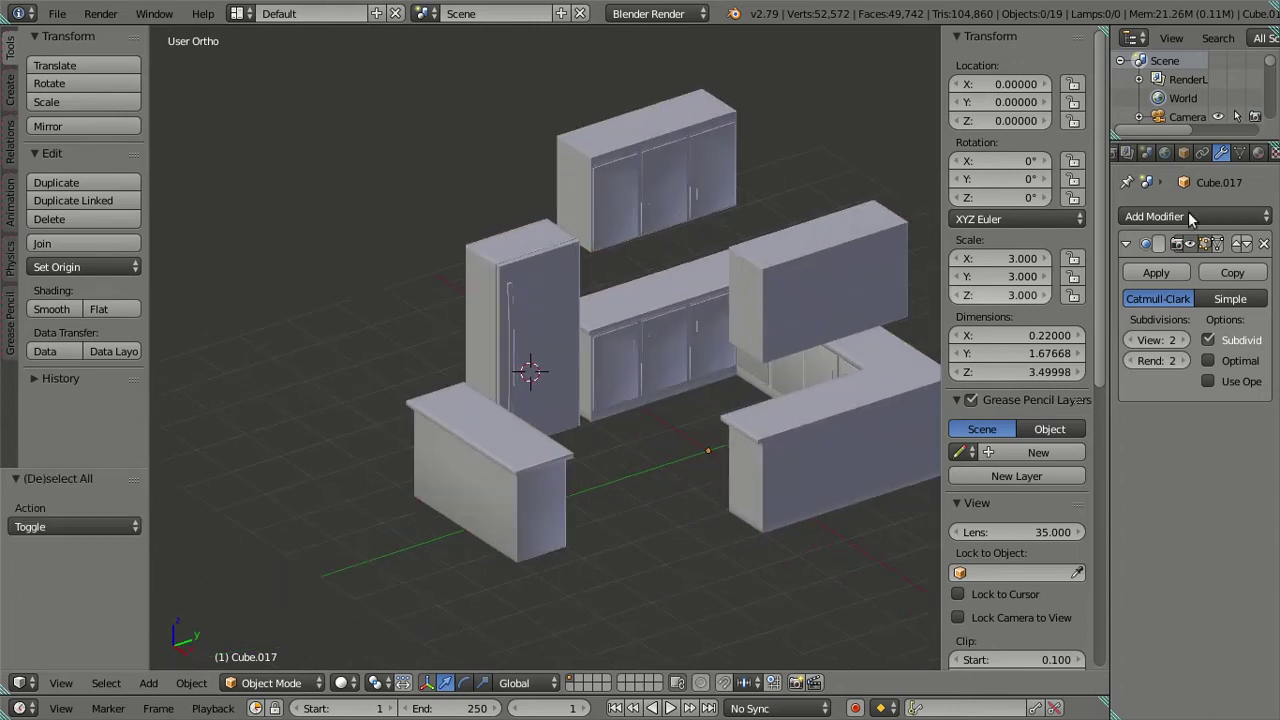
# Delete the joined kitchen's Bevel modifier and give it flat shading.
pyautogui.rightClick(667, 162)
pyautogui.click(1263, 243)
pyautogui.scroll(2, 817, 358)
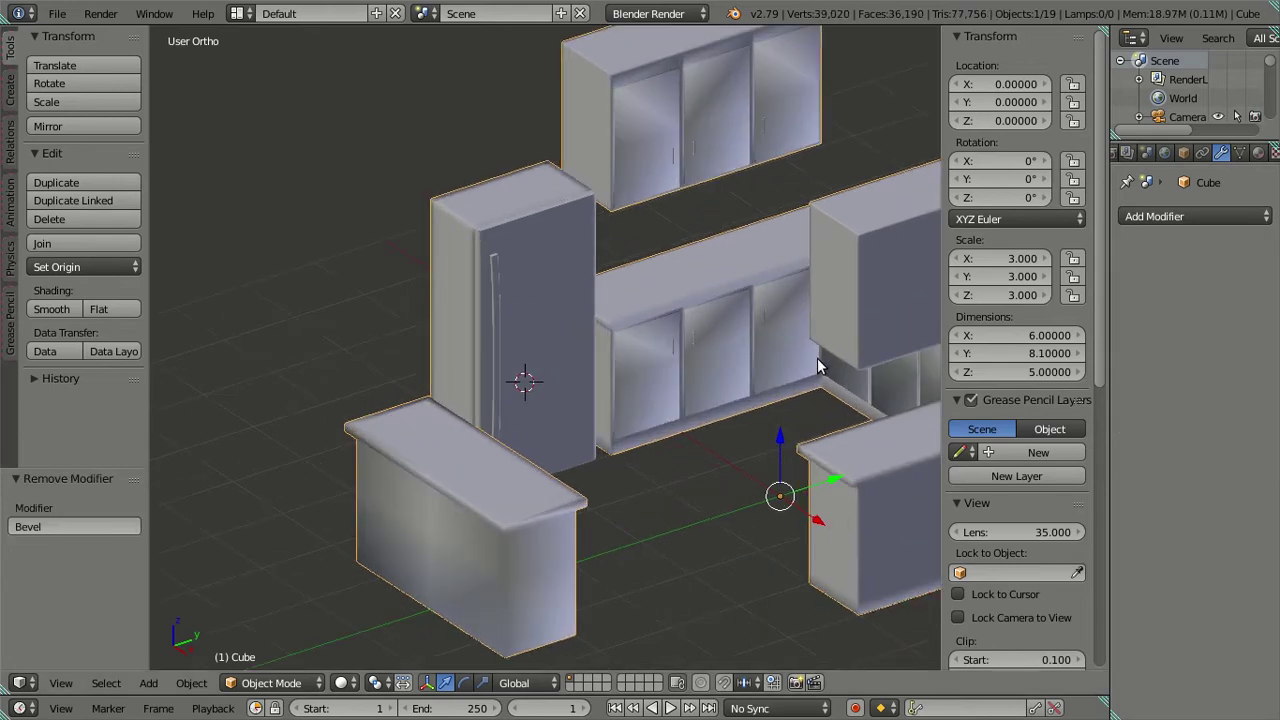
pyautogui.click(99, 309)
# Set the fridge door's Subdivision Surface viewport level to 1.
pyautogui.press('a')
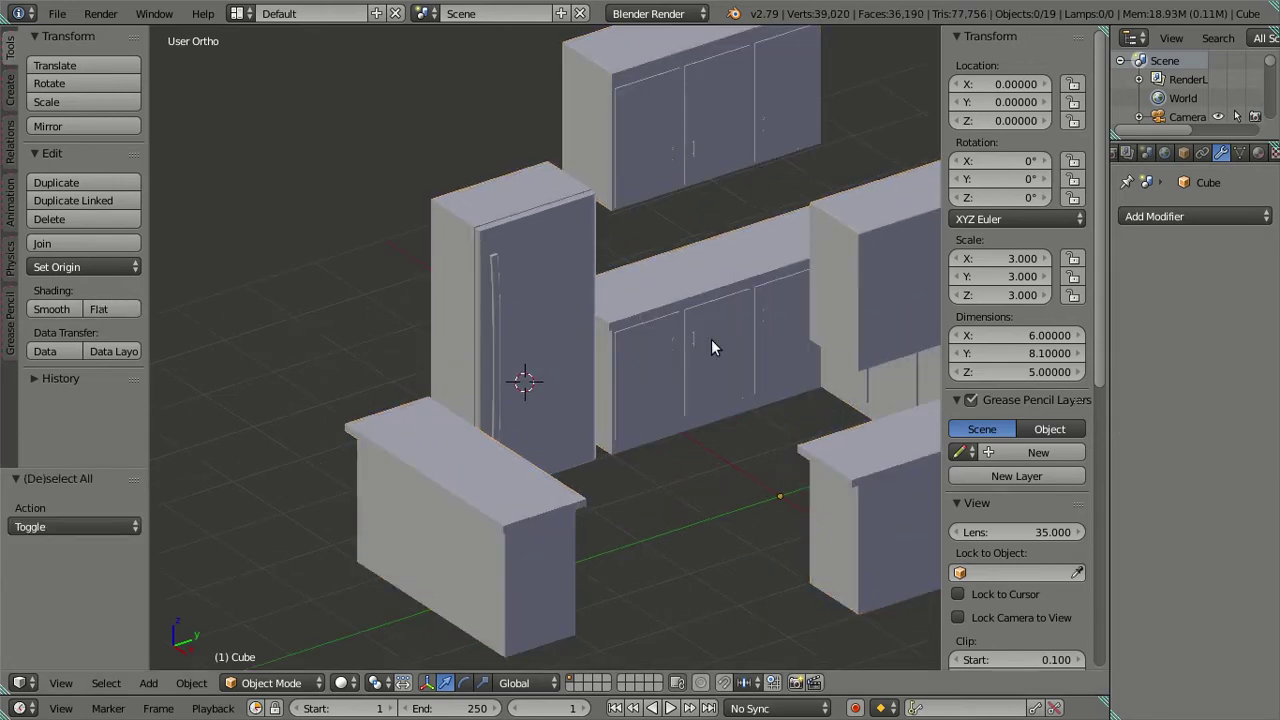
pyautogui.scroll(2, 711, 339)
pyautogui.scroll(2, 771, 315)
pyautogui.rightClick(483, 286)
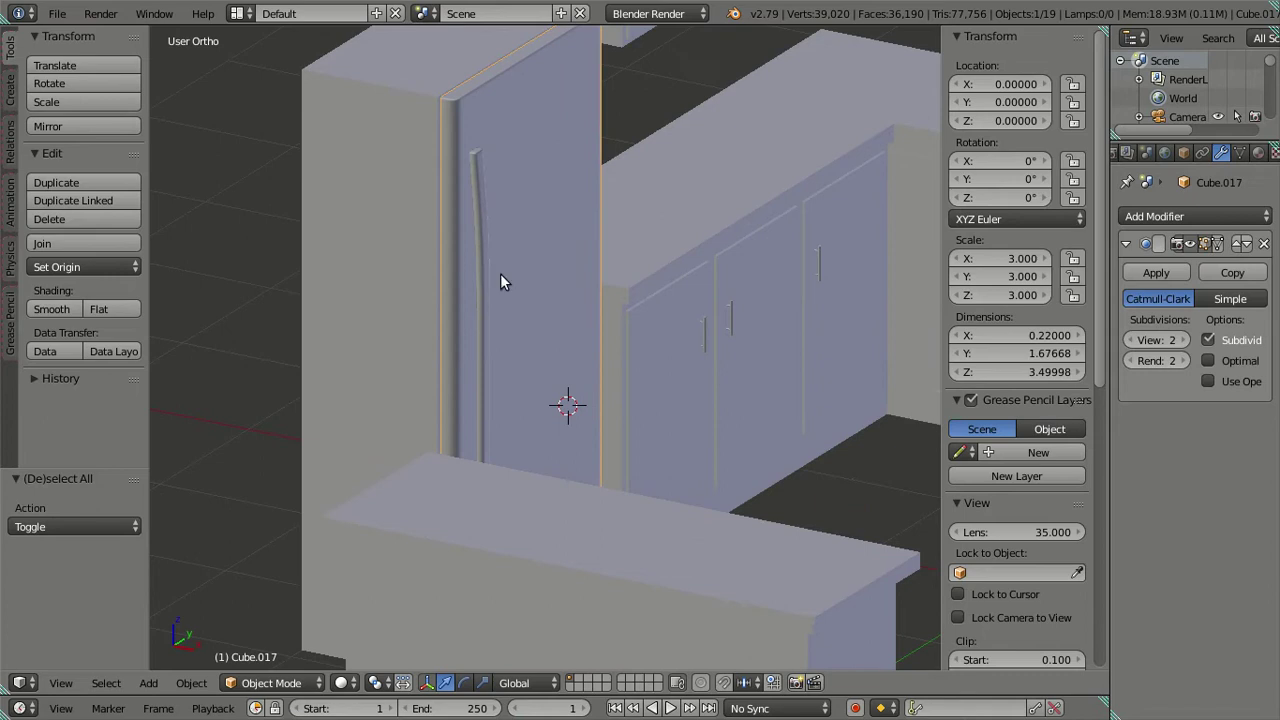
pyautogui.click(1131, 340)
pyautogui.click(1131, 340)
pyautogui.click(1183, 340)
# Hide the camera from the viewport.
pyautogui.press('a')
pyautogui.moveTo(781, 332)
pyautogui.mouseDown(button='middle')
pyautogui.moveTo(595, 316)
pyautogui.moveTo(599, 366)
pyautogui.moveTo(519, 378)
pyautogui.mouseUp(button='middle')
pyautogui.scroll(-5, 519, 378)
pyautogui.moveTo(578, 412)
pyautogui.mouseDown(button='middle')
pyautogui.moveTo(495, 419)
pyautogui.moveTo(595, 326)
pyautogui.moveTo(530, 337)
pyautogui.mouseUp(button='middle')
pyautogui.scroll(5, 595, 326)
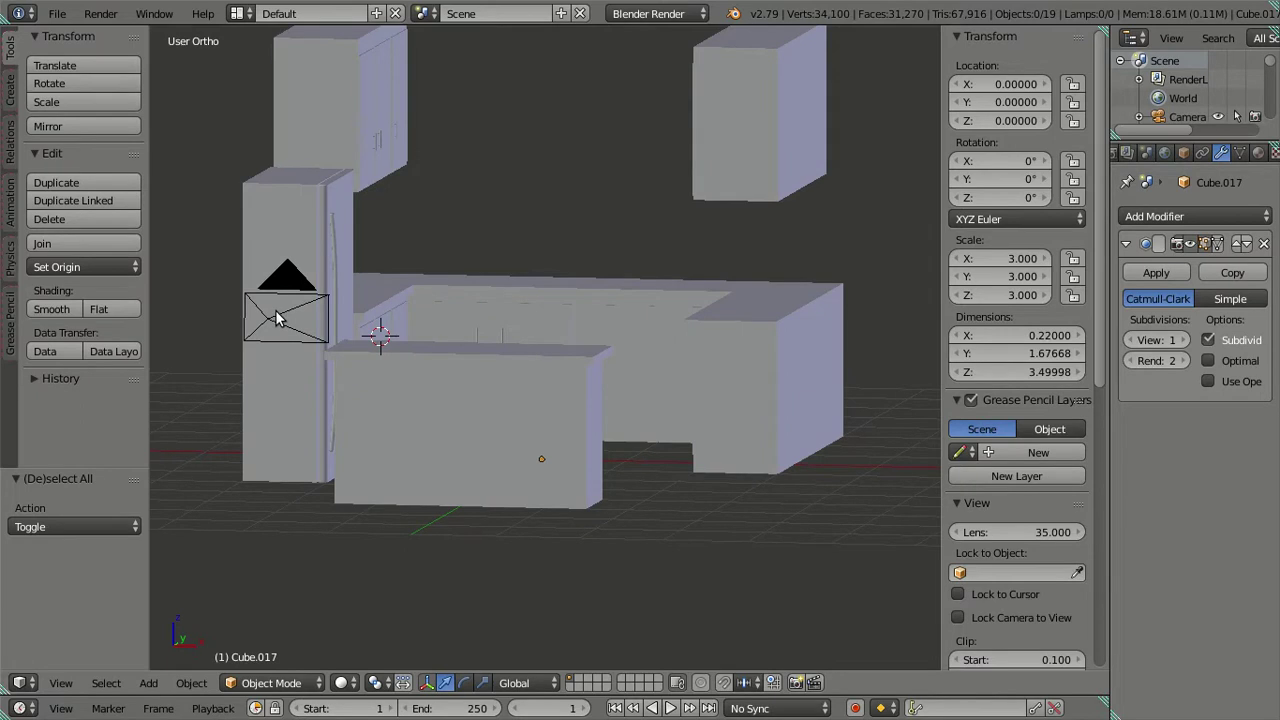
pyautogui.rightClick(279, 318)
pyautogui.press('h')
# Orbit to a higher angle and zoom in over the cabinets.
pyautogui.moveTo(505, 381)
pyautogui.mouseDown(button='middle')
pyautogui.moveTo(454, 422)
pyautogui.moveTo(634, 329)
pyautogui.moveTo(577, 309)
pyautogui.moveTo(543, 329)
pyautogui.moveTo(619, 237)
pyautogui.moveTo(700, 217)
pyautogui.moveTo(818, 275)
pyautogui.moveTo(807, 357)
pyautogui.moveTo(765, 353)
pyautogui.mouseUp(button='middle')
pyautogui.scroll(2, 454, 422)
pyautogui.scroll(2, 457, 447)
pyautogui.scroll(-3, 466, 434)
pyautogui.scroll(2, 706, 334)
pyautogui.scroll(3, 706, 341)
pyautogui.scroll(2, 766, 274)
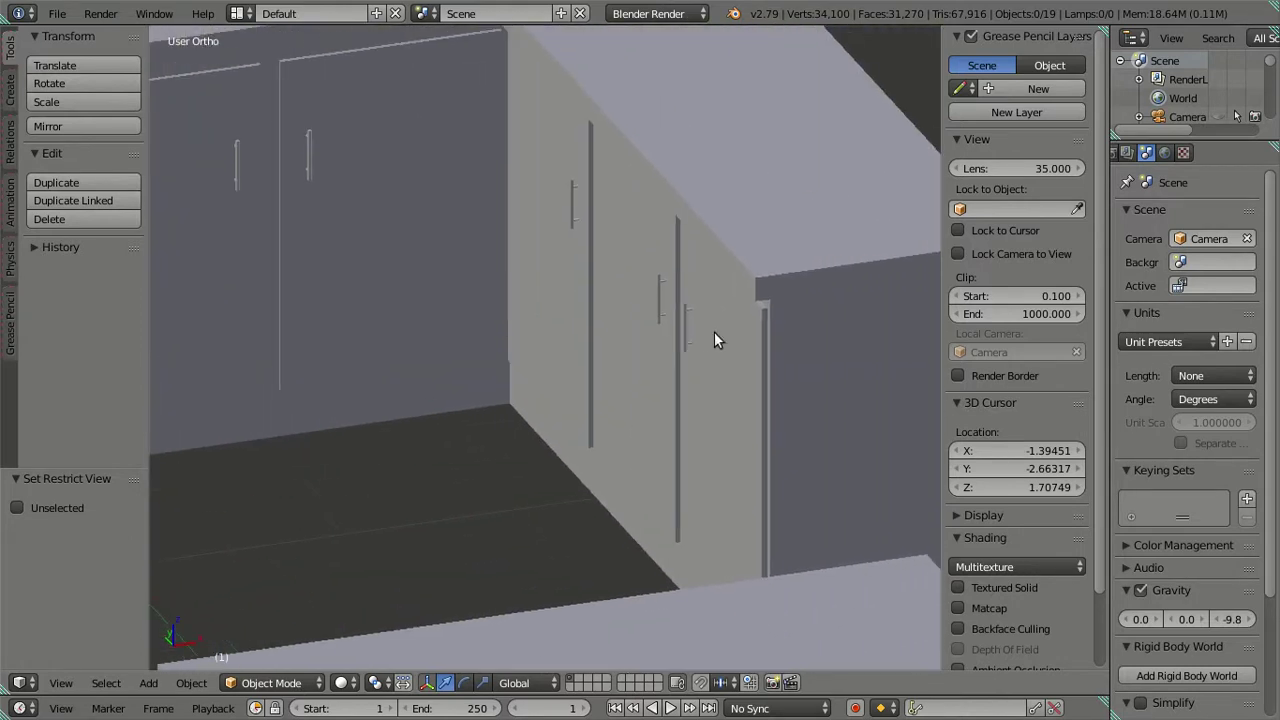
pyautogui.scroll(2, 714, 340)
# Isolate the cabinet handles by hiding everything else, including the cabinet door.
pyautogui.press('z')
pyautogui.rightClick(829, 304)
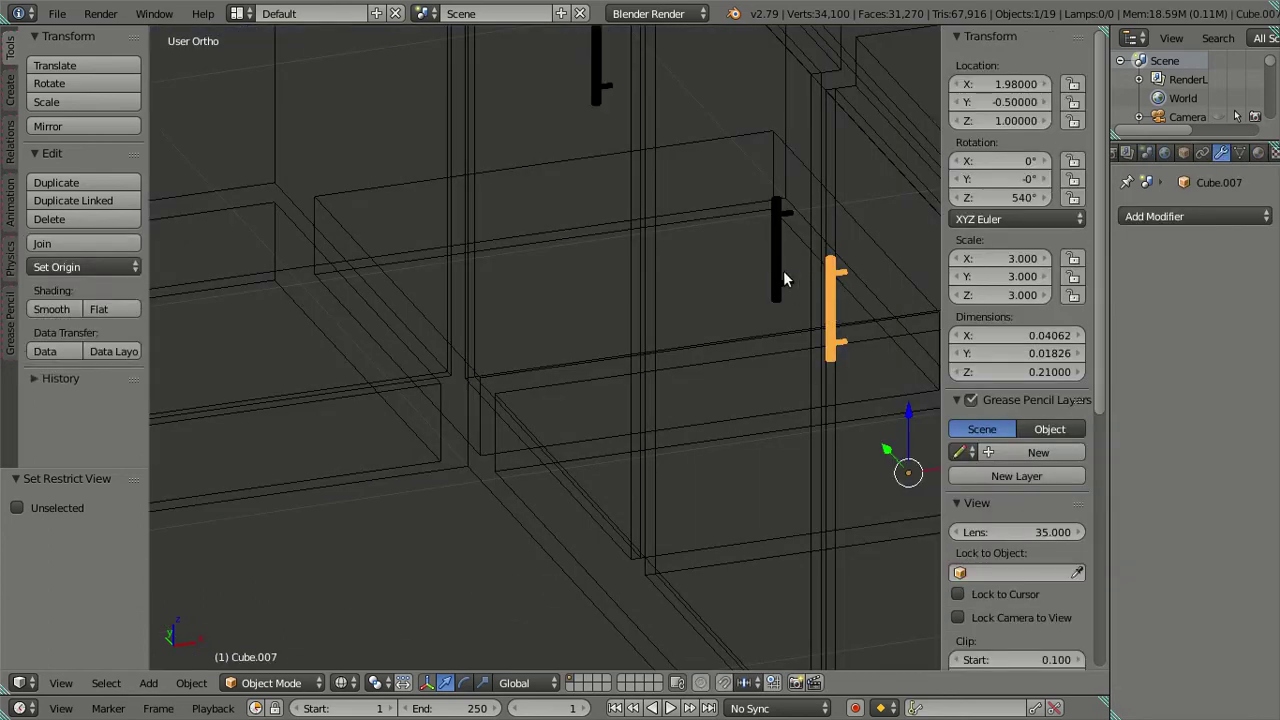
pyautogui.keyDown('shift'); pyautogui.rightClick(783, 270); pyautogui.keyUp('shift')
pyautogui.scroll(-5, 606, 118)
pyautogui.press('z')
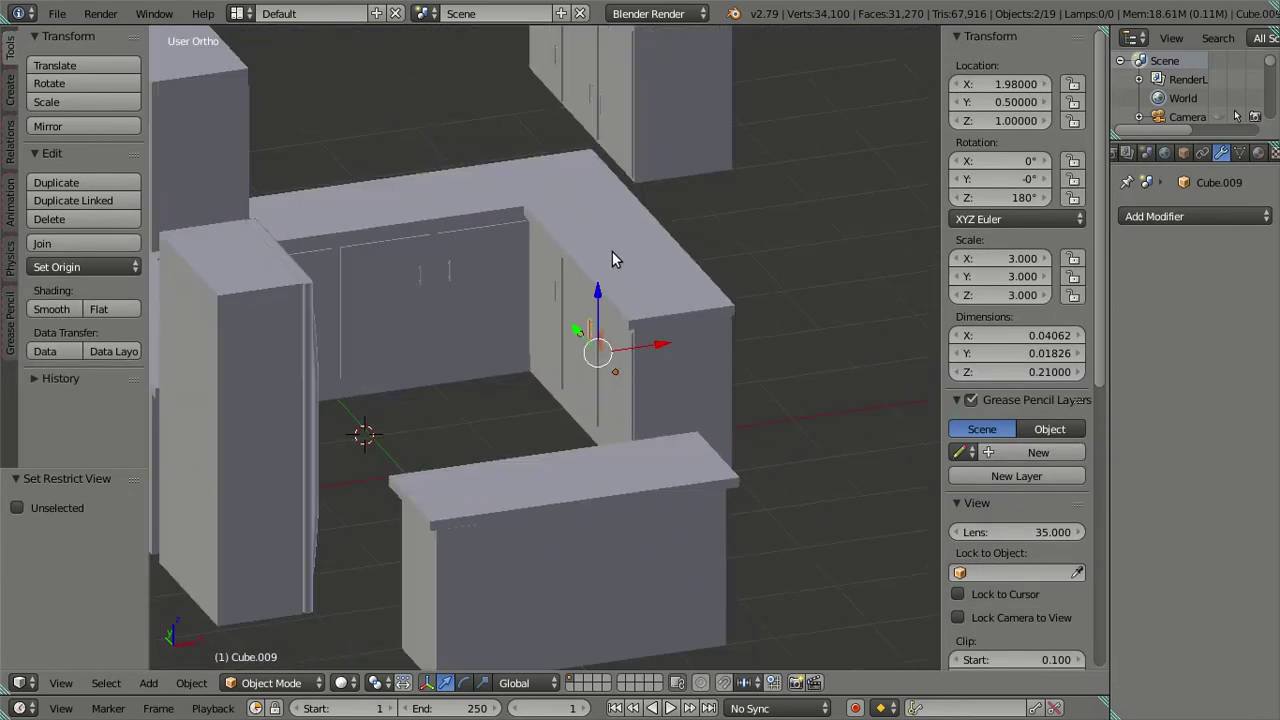
pyautogui.press('a')
pyautogui.rightClick(258, 400)
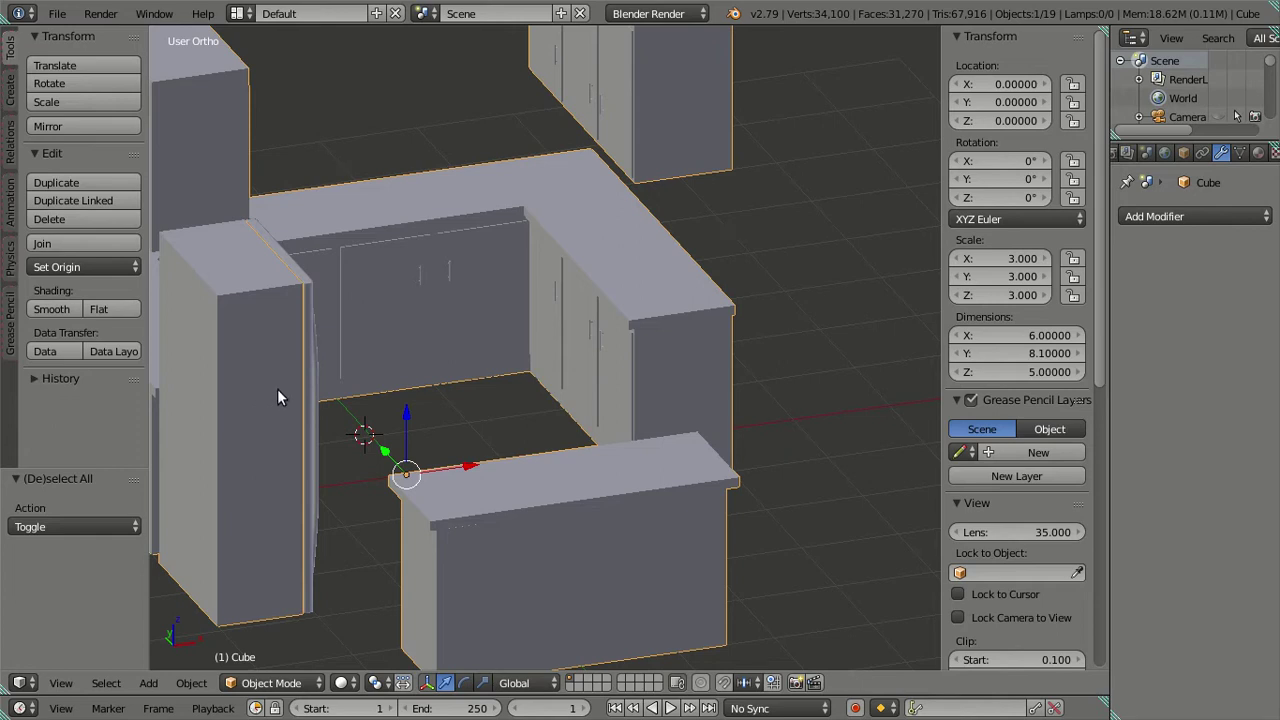
pyautogui.hotkey('shift', 'h')
pyautogui.press('h')
# Select all handles, with the lower-left one active, and shade them smooth.
pyautogui.scroll(-4, 475, 326)
pyautogui.press('a')
pyautogui.scroll(1, 568, 323)
pyautogui.scroll(3, 554, 325)
pyautogui.scroll(2, 420, 305)
pyautogui.keyDown('shift'); pyautogui.moveTo(297, 286); pyautogui.dragTo(558, 528, button='middle'); pyautogui.keyUp('shift')
pyautogui.scroll(4, 264, 587)
pyautogui.rightClick(280, 553)
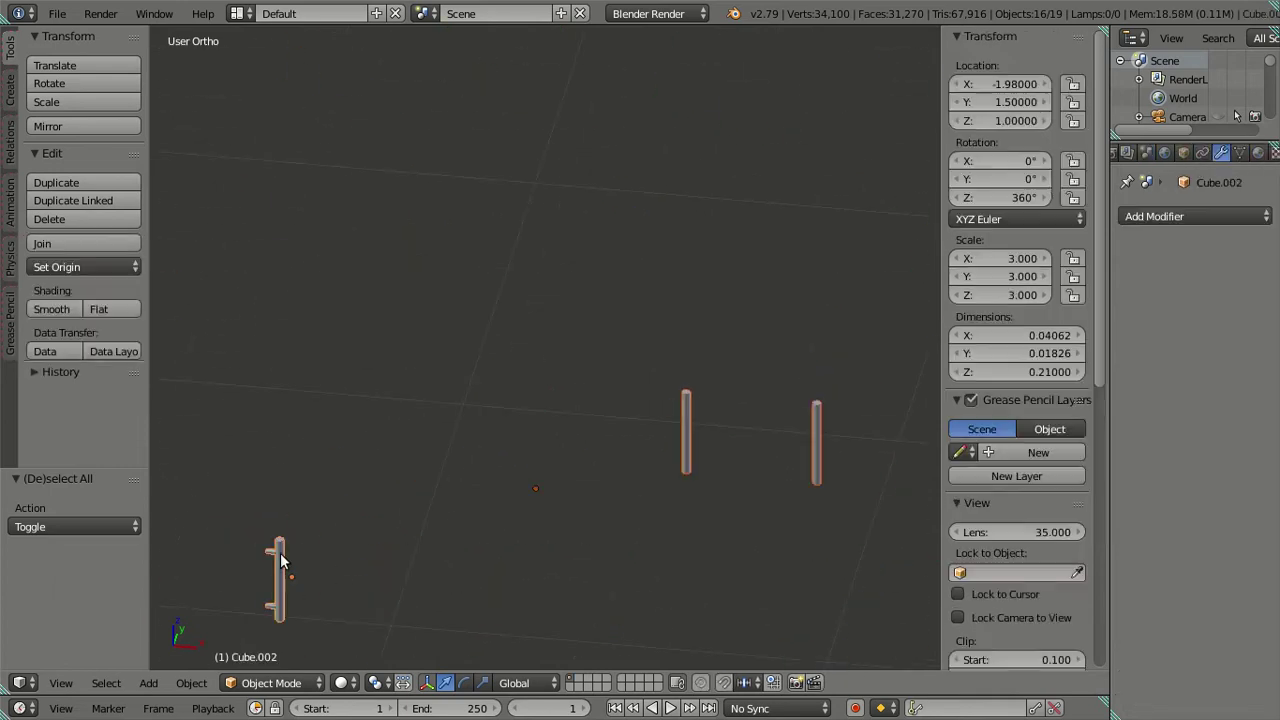
pyautogui.keyDown('shift'); pyautogui.moveTo(171, 445); pyautogui.dragTo(305, 361, button='middle'); pyautogui.keyUp('shift')
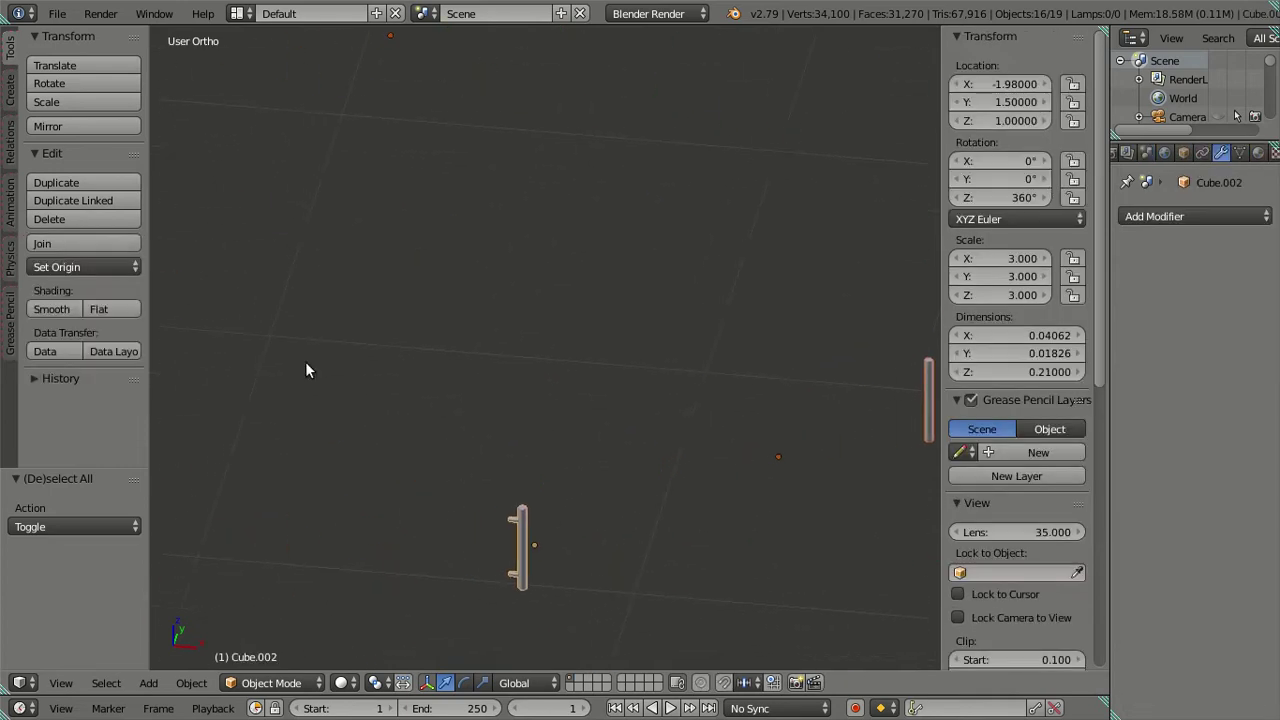
pyautogui.click(55, 310)
pyautogui.keyDown('shift'); pyautogui.moveTo(514, 485); pyautogui.dragTo(545, 548, button='middle'); pyautogui.keyUp('shift')
pyautogui.scroll(7, 546, 300)
pyautogui.keyDown('shift'); pyautogui.moveTo(546, 260); pyautogui.dragTo(627, 415, button='middle'); pyautogui.keyUp('shift')
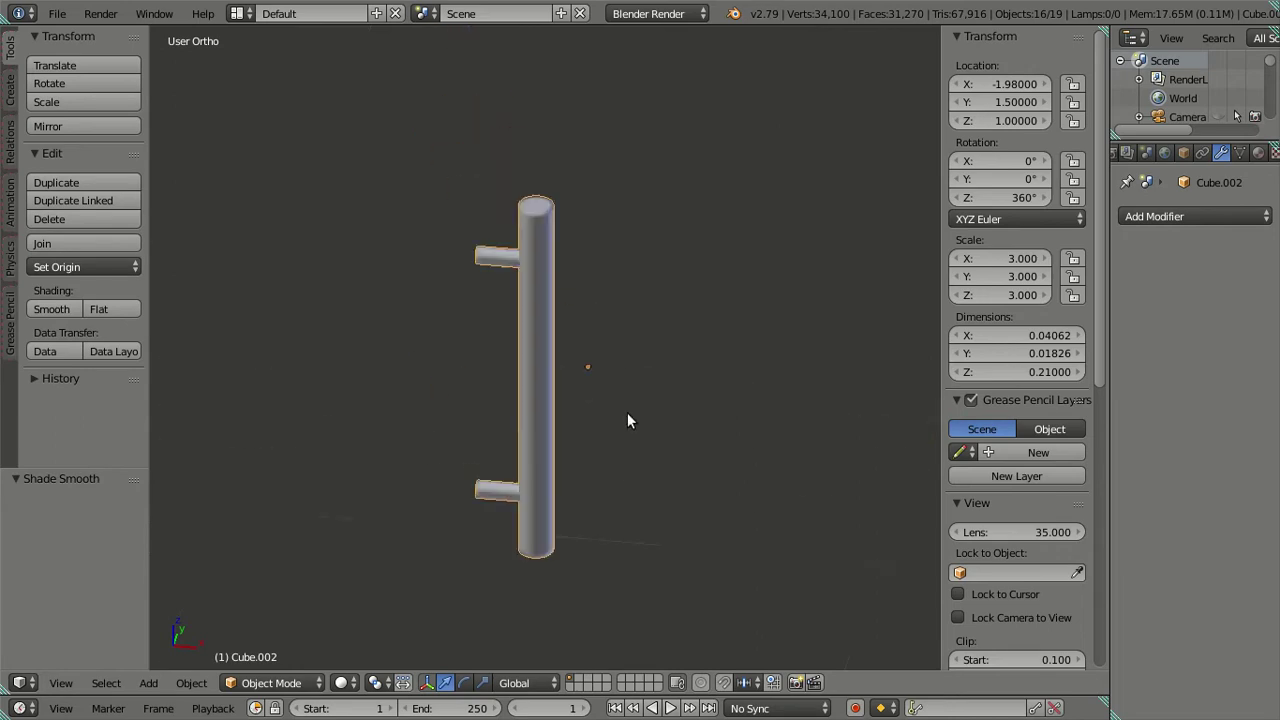
pyautogui.scroll(5, 590, 377)
pyautogui.scroll(5, 588, 330)
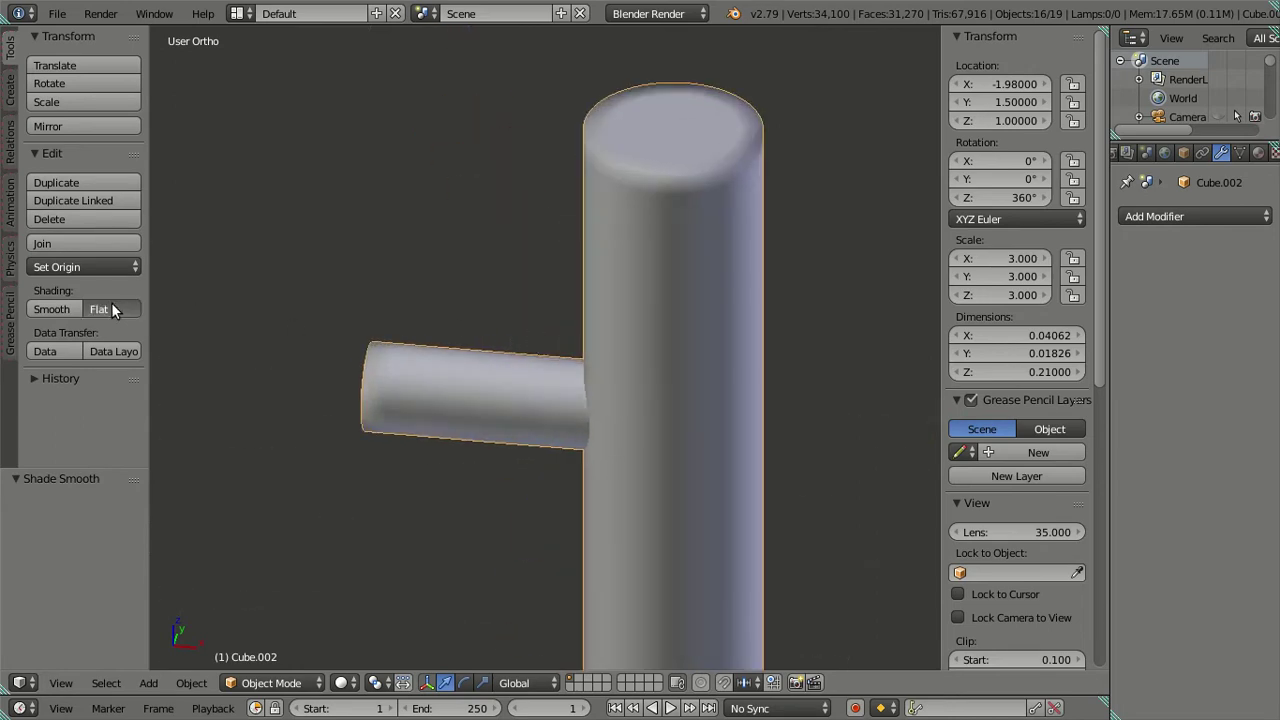
pyautogui.scroll(-2, 402, 269)
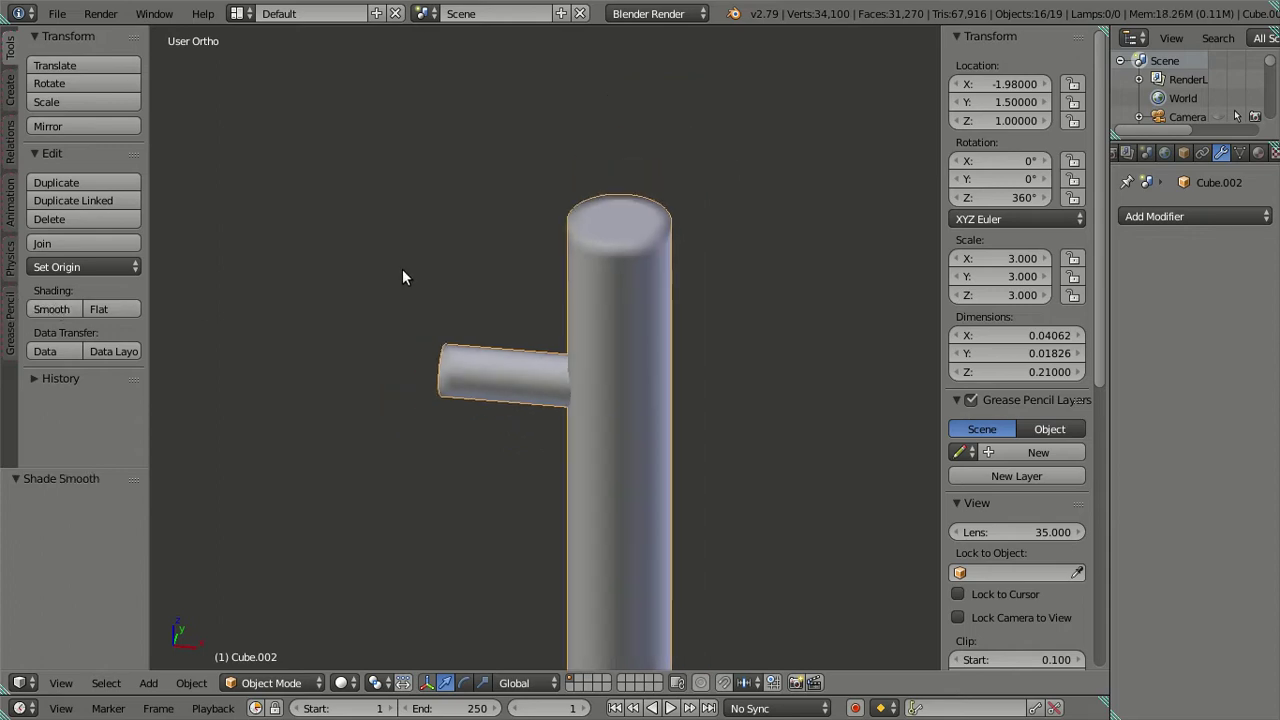
# Deselect and orbit around the handles to inspect them closely.
pyautogui.press('a')
pyautogui.scroll(-5, 402, 269)
pyautogui.moveTo(631, 323); pyautogui.dragTo(294, 409, button='middle')
pyautogui.scroll(3, 534, 314)
pyautogui.scroll(-4, 594, 351)
pyautogui.moveTo(594, 351)
pyautogui.mouseDown(button='middle')
pyautogui.moveTo(366, 337)
pyautogui.moveTo(427, 350)
pyautogui.mouseUp(button='middle')
pyautogui.scroll(3, 540, 382)
pyautogui.scroll(3, 518, 402)
pyautogui.scroll(3, 519, 358)
pyautogui.scroll(2, 505, 345)
pyautogui.scroll(2, 420, 290)
# Inspect the meshes of the handle and its pipe piece in Edit Mode.
pyautogui.press('Tab')
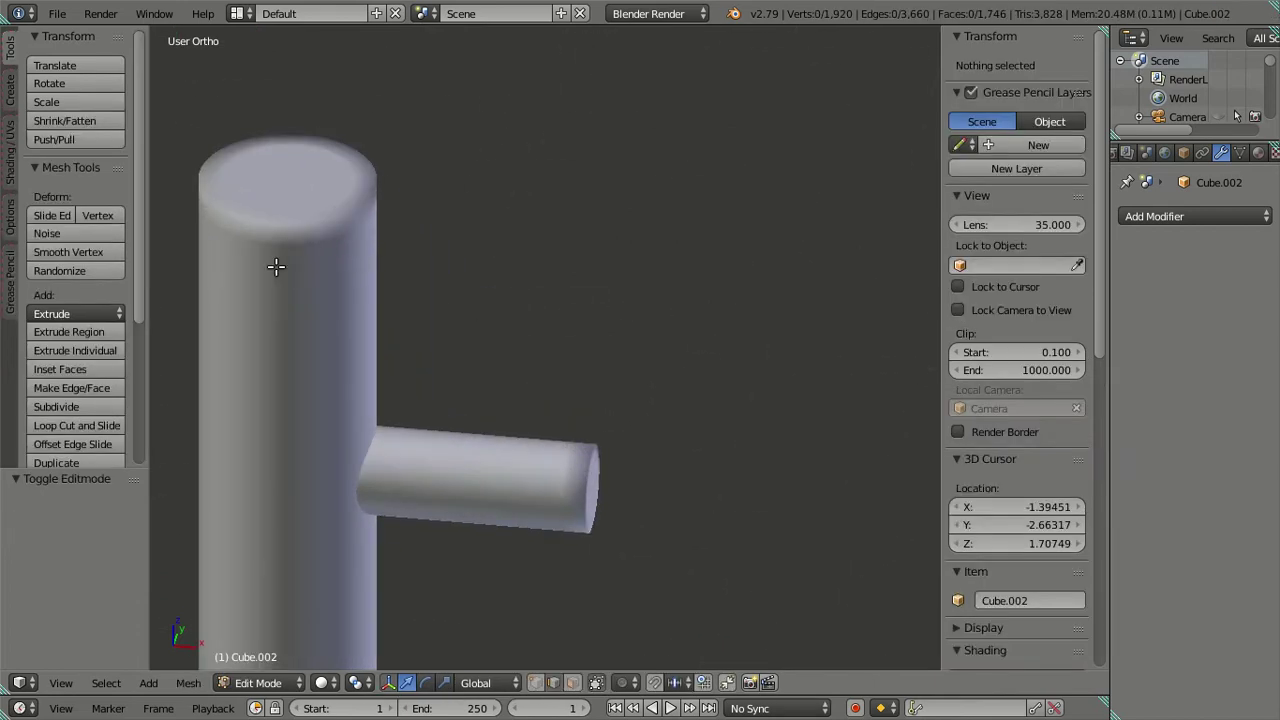
pyautogui.press('Tab')
pyautogui.rightClick(275, 264)
pyautogui.press('Tab')
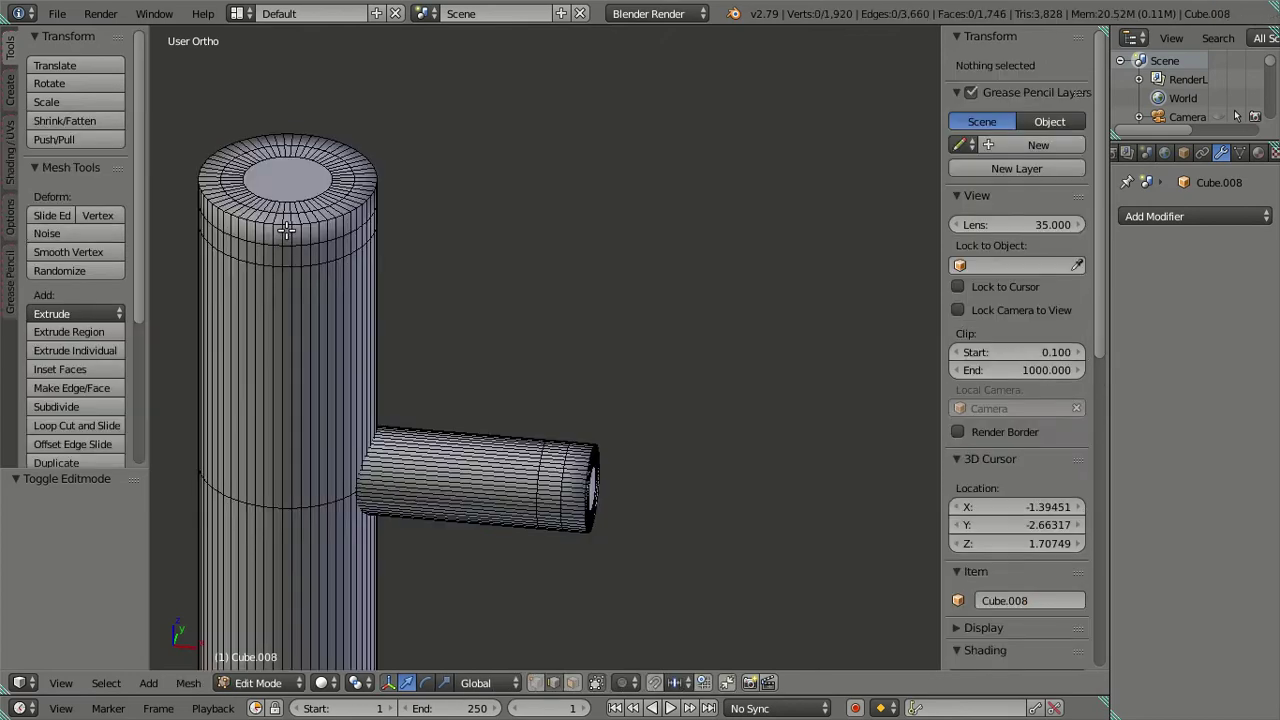
pyautogui.press('Tab')
pyautogui.press('a')
pyautogui.keyDown('shift'); pyautogui.moveTo(428, 276); pyautogui.dragTo(571, 313, button='middle'); pyautogui.keyUp('shift')
pyautogui.scroll(2, 571, 313)
pyautogui.press('Tab')
pyautogui.press('Tab')
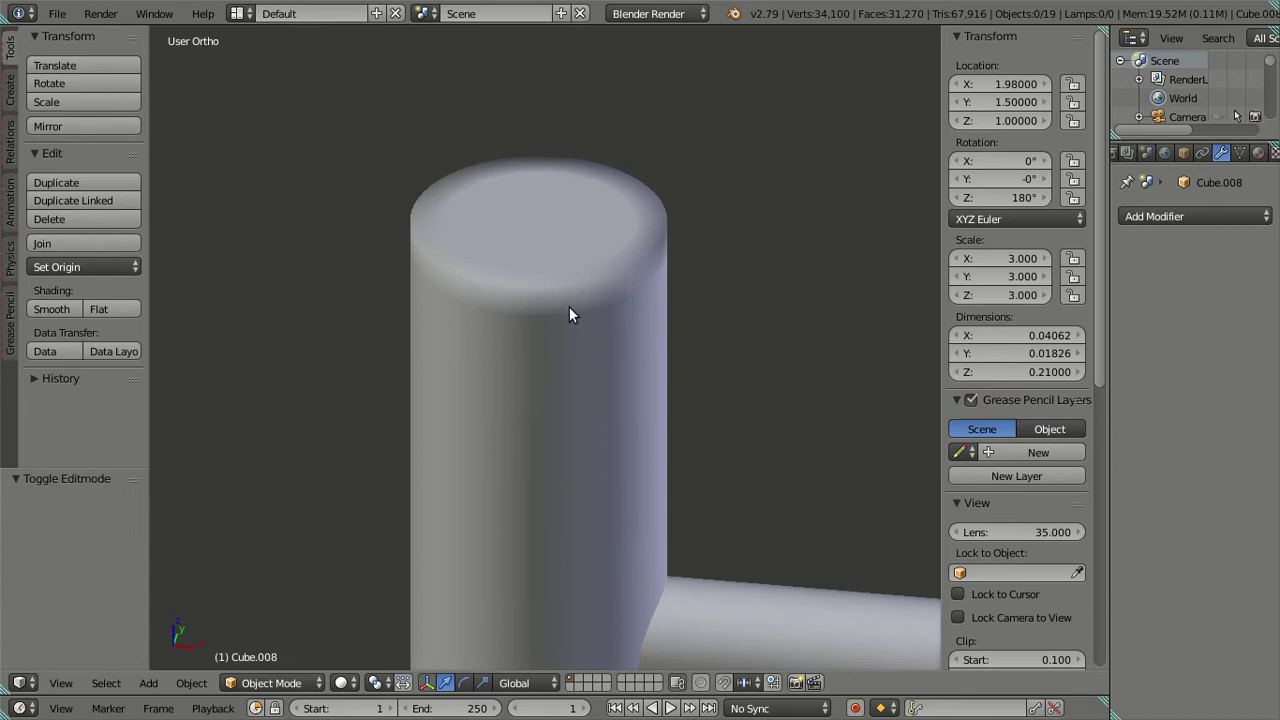
pyautogui.scroll(-5, 569, 306)
pyautogui.scroll(-3, 569, 301)
pyautogui.scroll(-2, 569, 299)
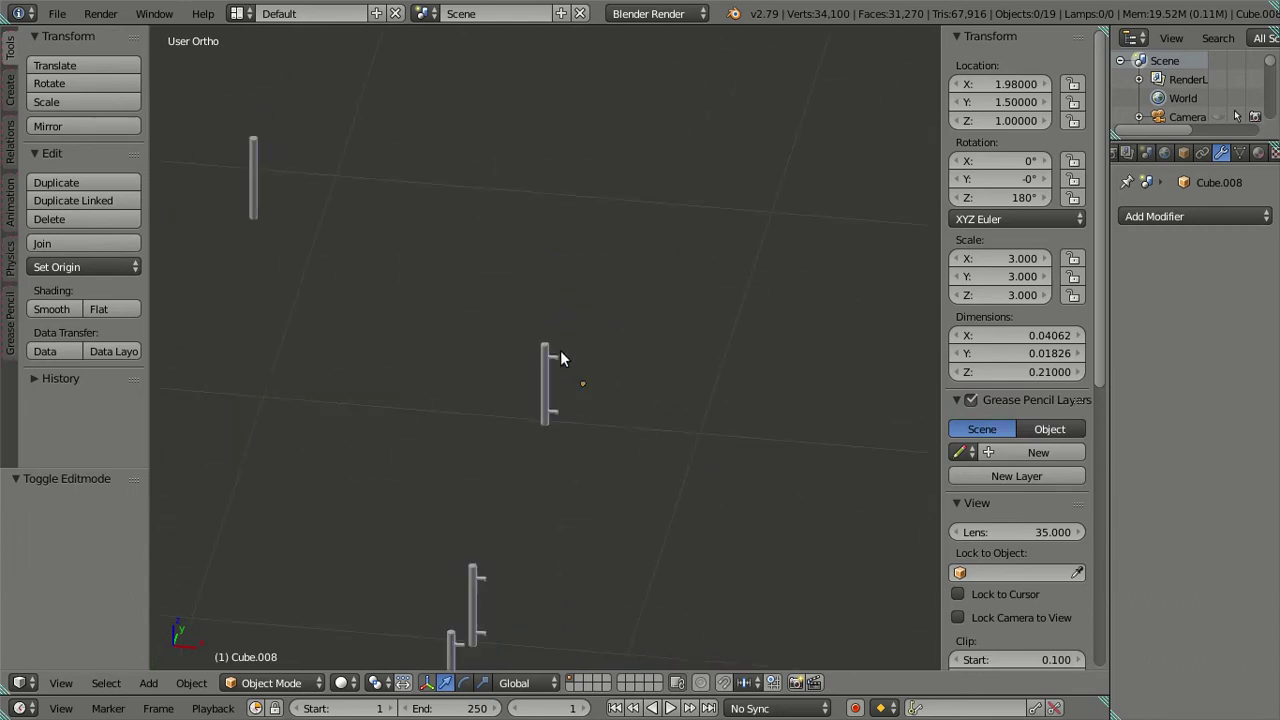
pyautogui.scroll(3, 548, 385)
# Add Subdivision Surface to handle Cube.008 with View level 1 and Render level 2.
pyautogui.click(1201, 215)
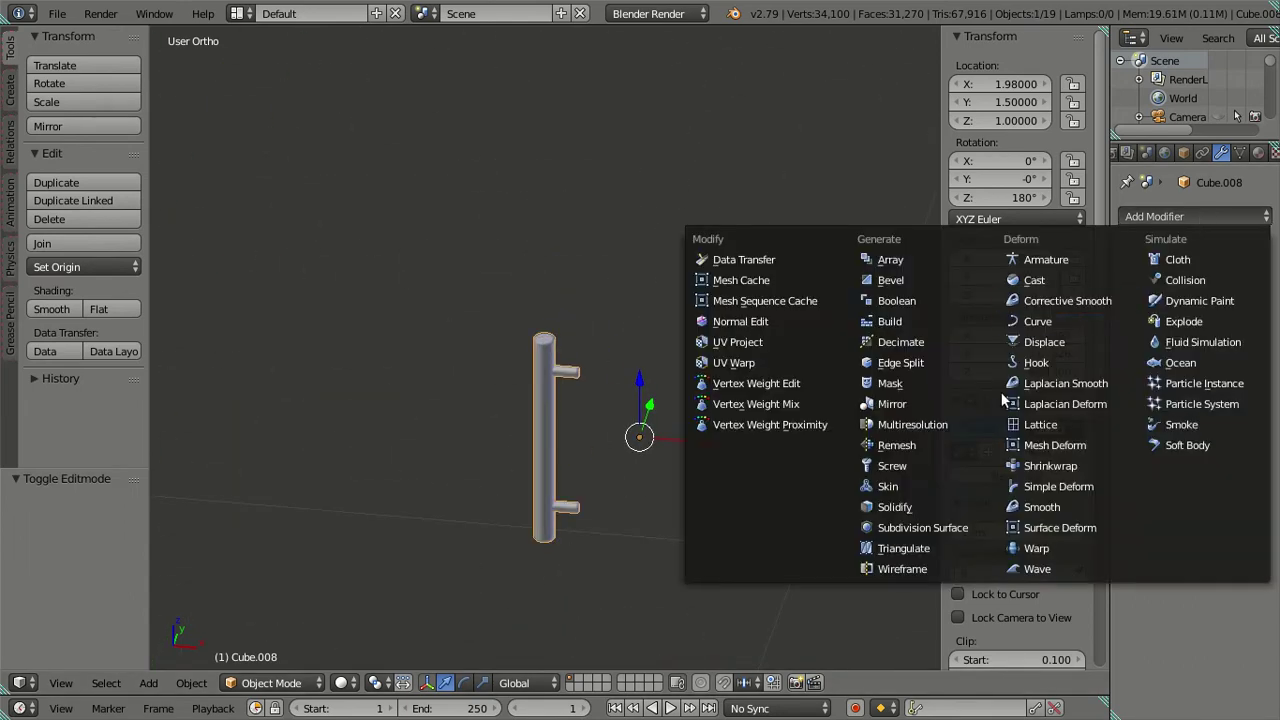
pyautogui.click(933, 519)
pyautogui.scroll(2, 708, 432)
pyautogui.scroll(2, 702, 431)
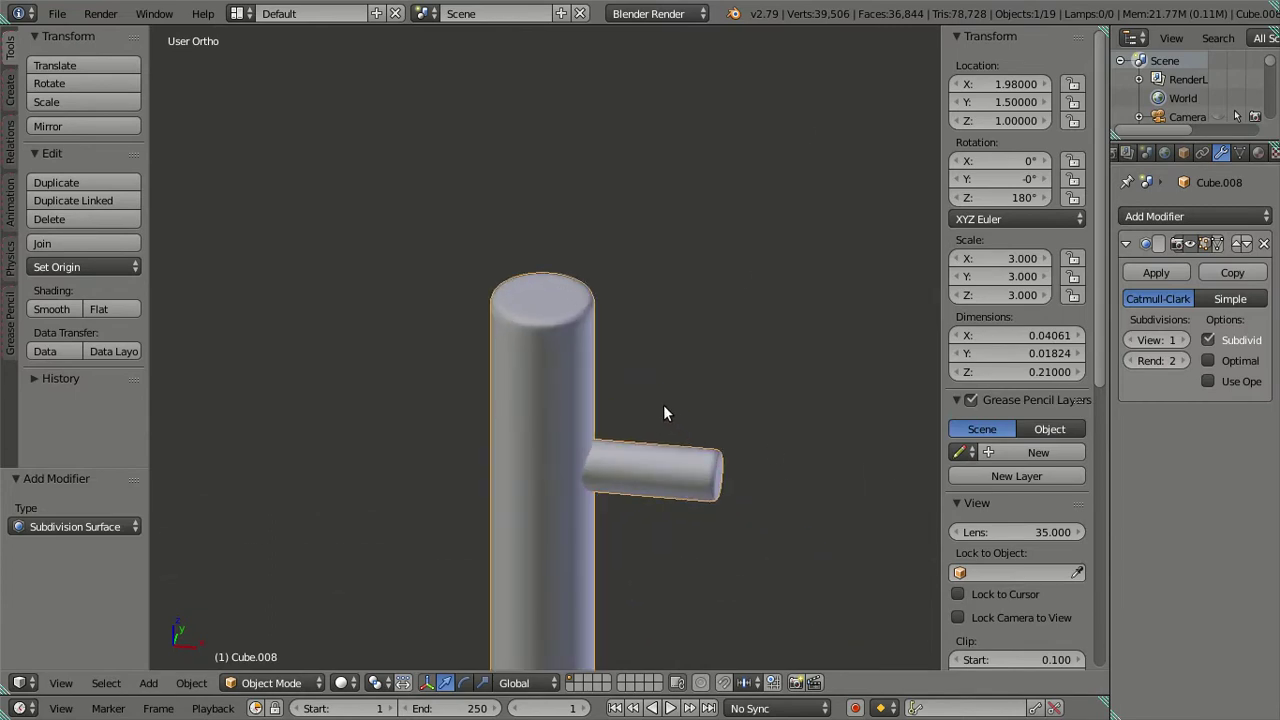
pyautogui.click(1177, 338)
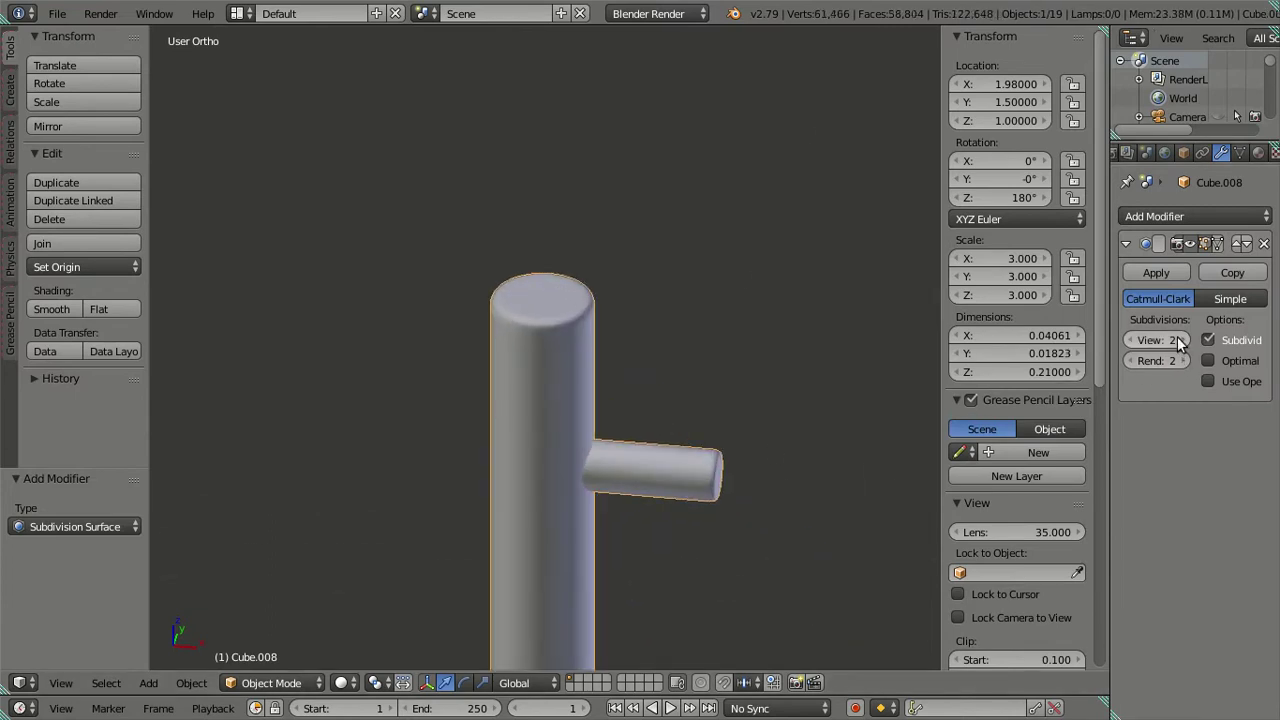
pyautogui.click(1133, 341)
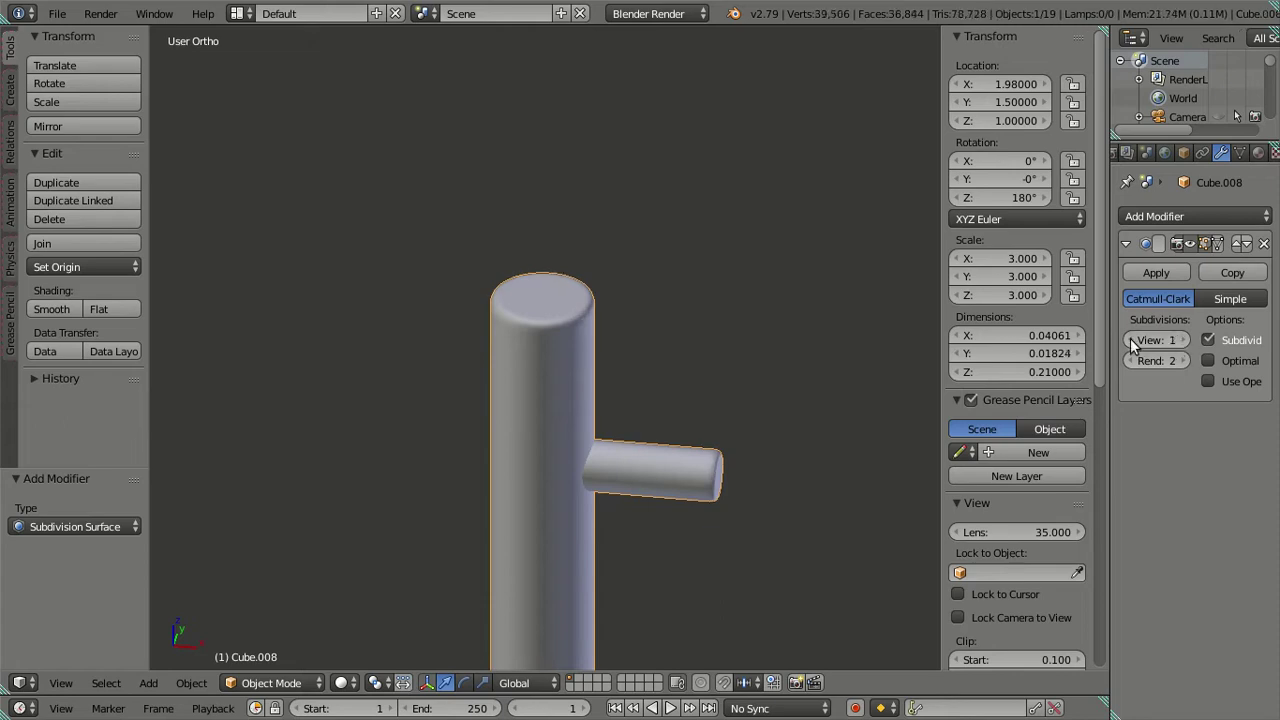
pyautogui.click(1133, 341)
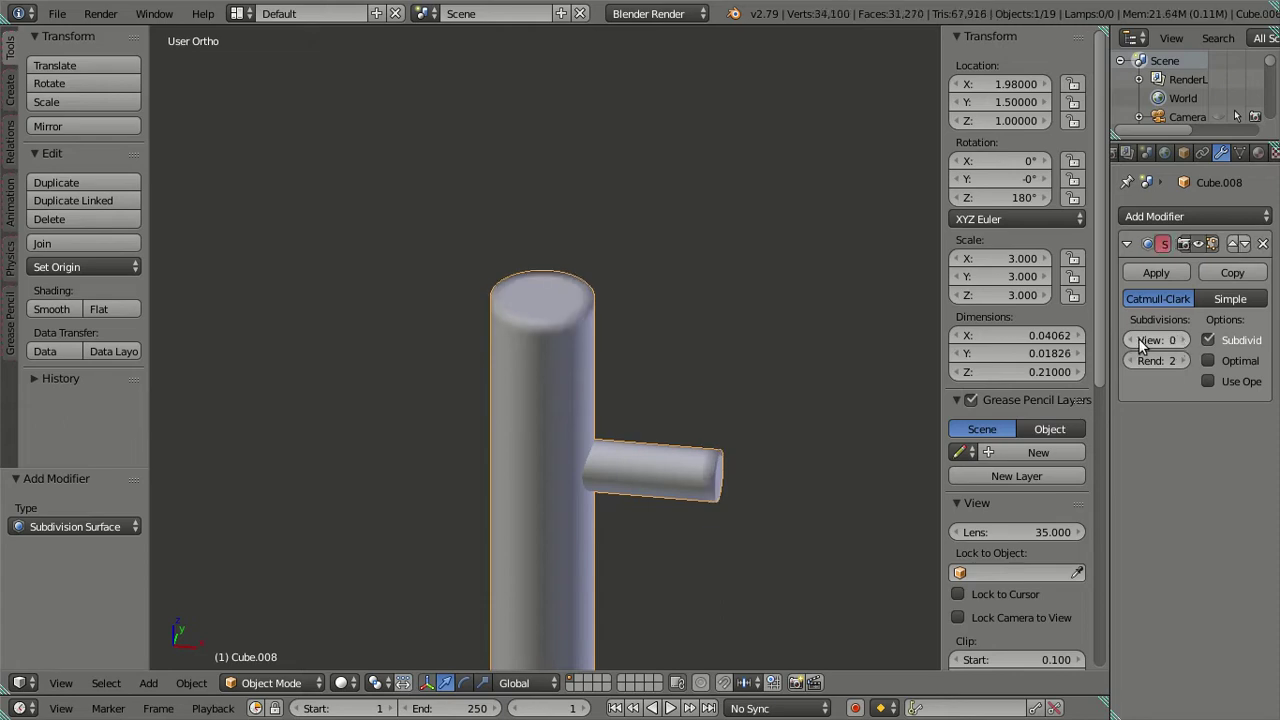
pyautogui.click(1176, 339)
pyautogui.scroll(-3, 507, 336)
pyautogui.scroll(-1, 508, 334)
pyautogui.scroll(-8, 508, 333)
pyautogui.scroll(-3, 508, 333)
# Lower the already-subdivided handle's viewport subdivision level to 0.
pyautogui.moveTo(443, 335)
pyautogui.mouseDown(button='middle')
pyautogui.moveTo(511, 377)
pyautogui.moveTo(618, 393)
pyautogui.moveTo(575, 378)
pyautogui.mouseUp(button='middle')
pyautogui.rightClick(541, 401)
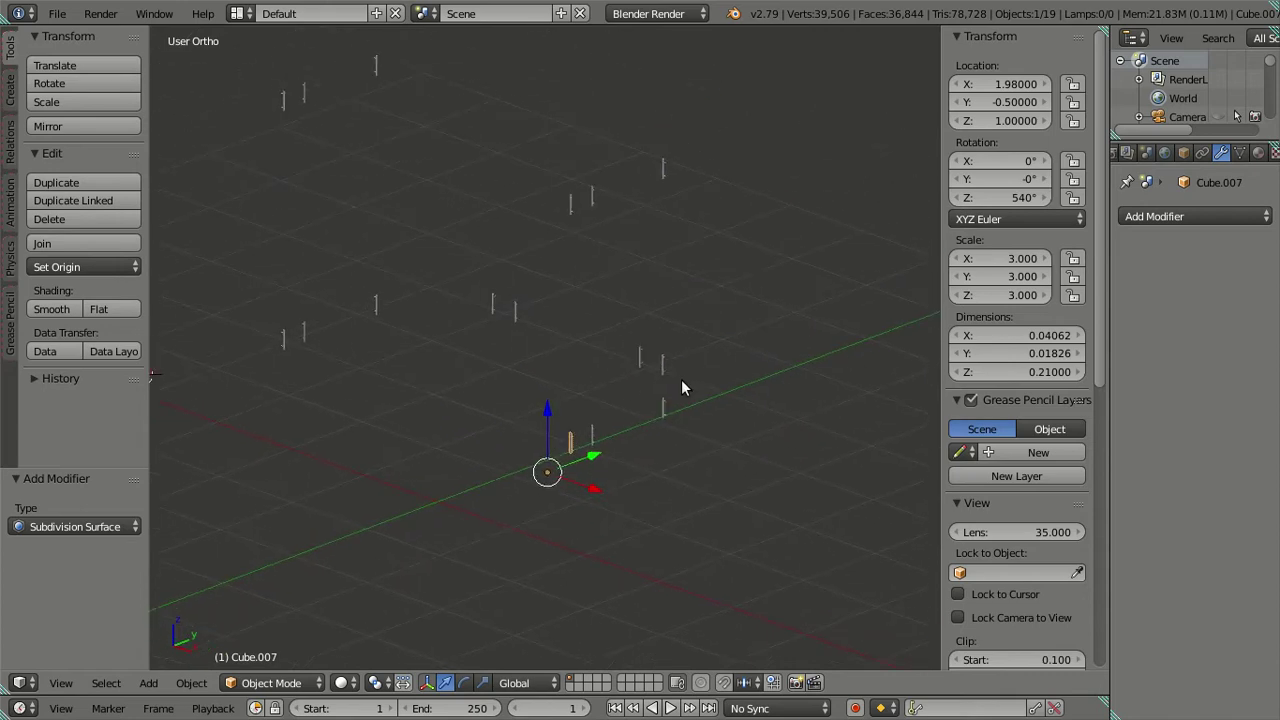
pyautogui.rightClick(677, 408)
pyautogui.moveTo(677, 408); pyautogui.dragTo(760, 415, button='middle')
pyautogui.click(1133, 340)
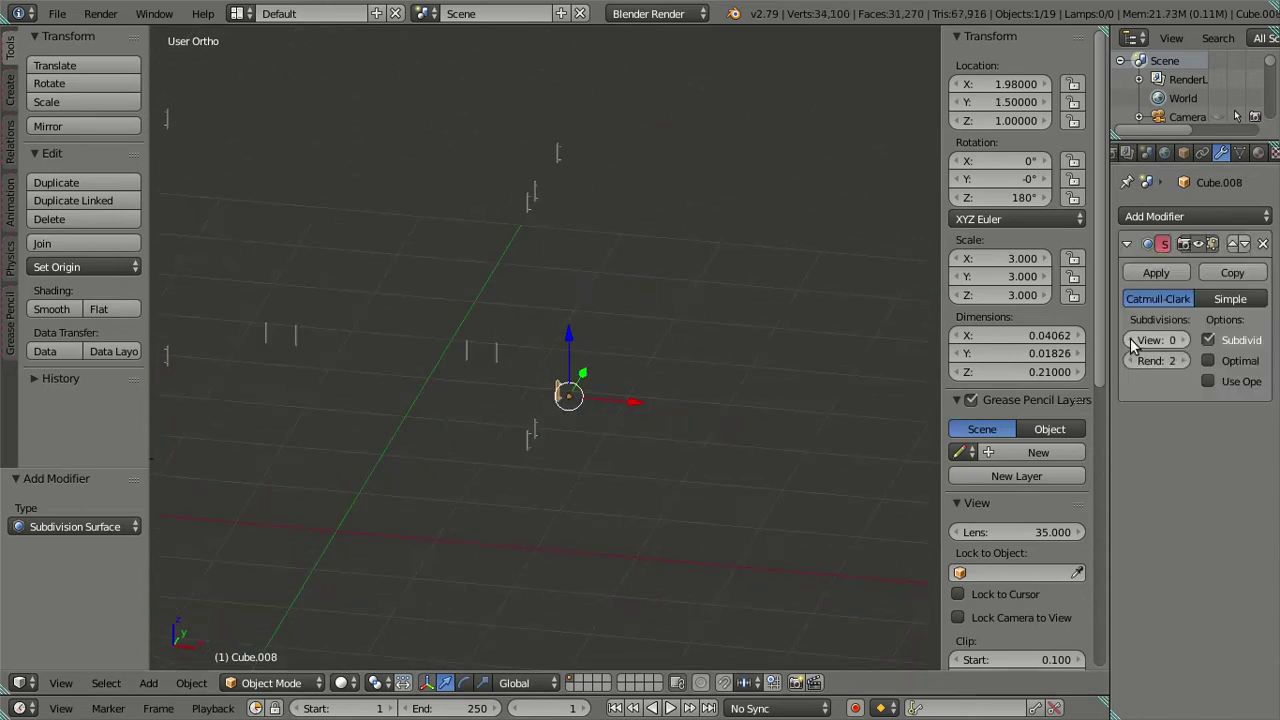
pyautogui.rightClick(521, 444)
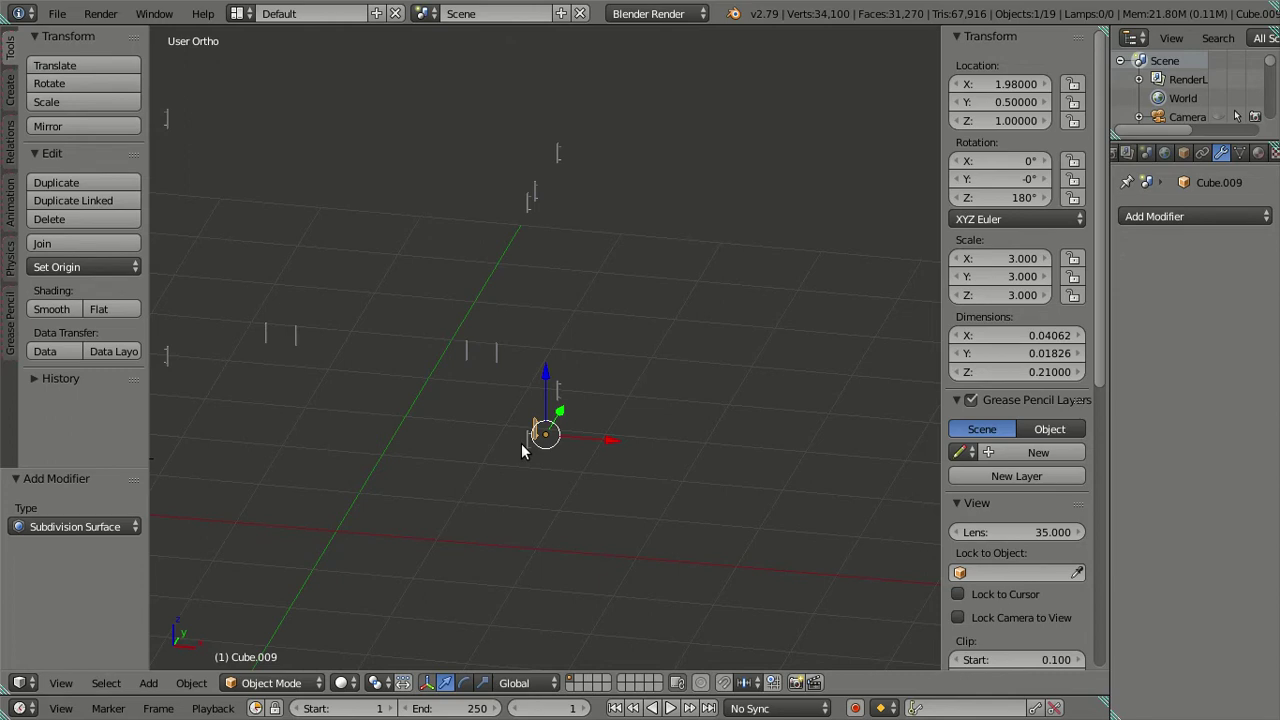
pyautogui.moveTo(521, 443); pyautogui.dragTo(567, 421, button='middle')
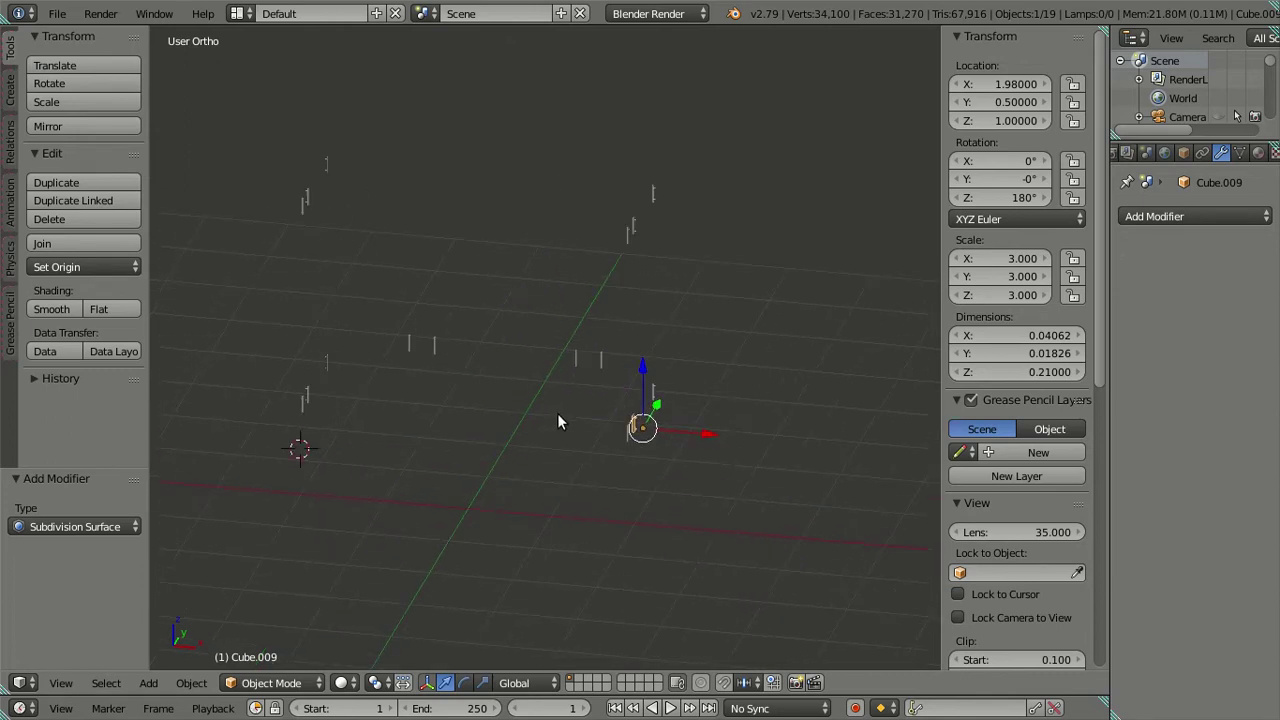
pyautogui.press('a')
pyautogui.press('a')
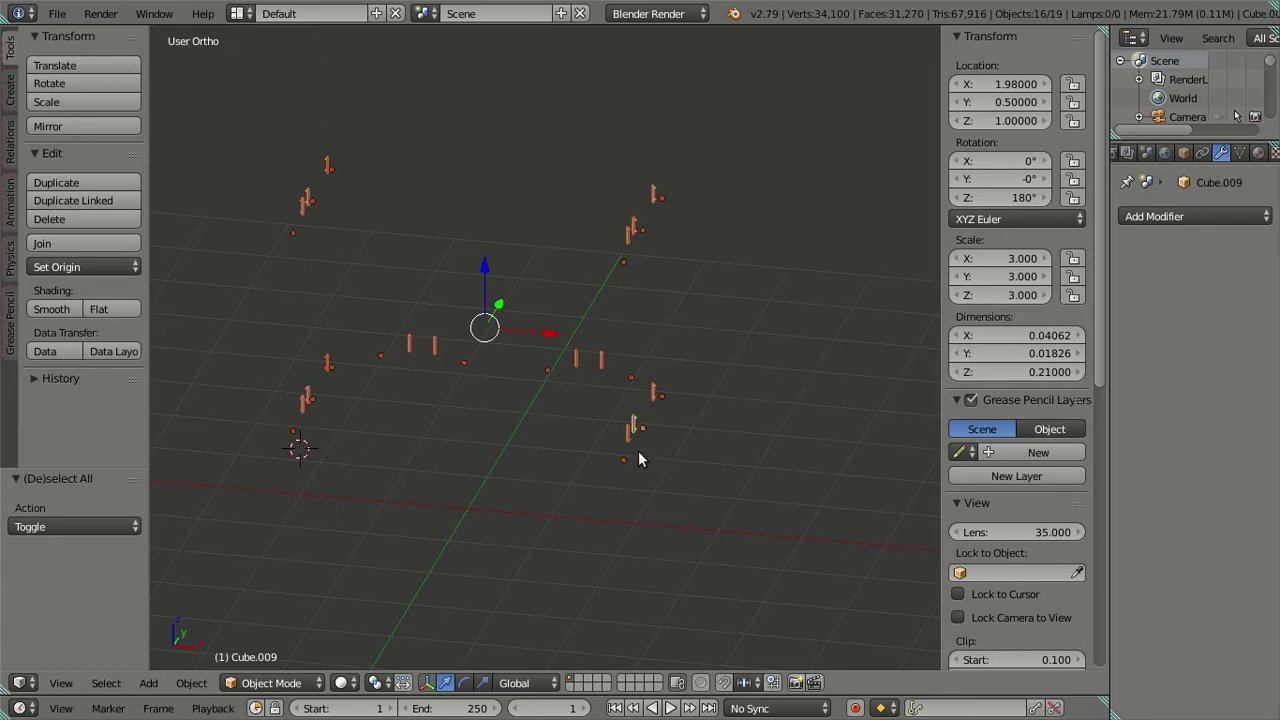
pyautogui.scroll(2, 638, 448)
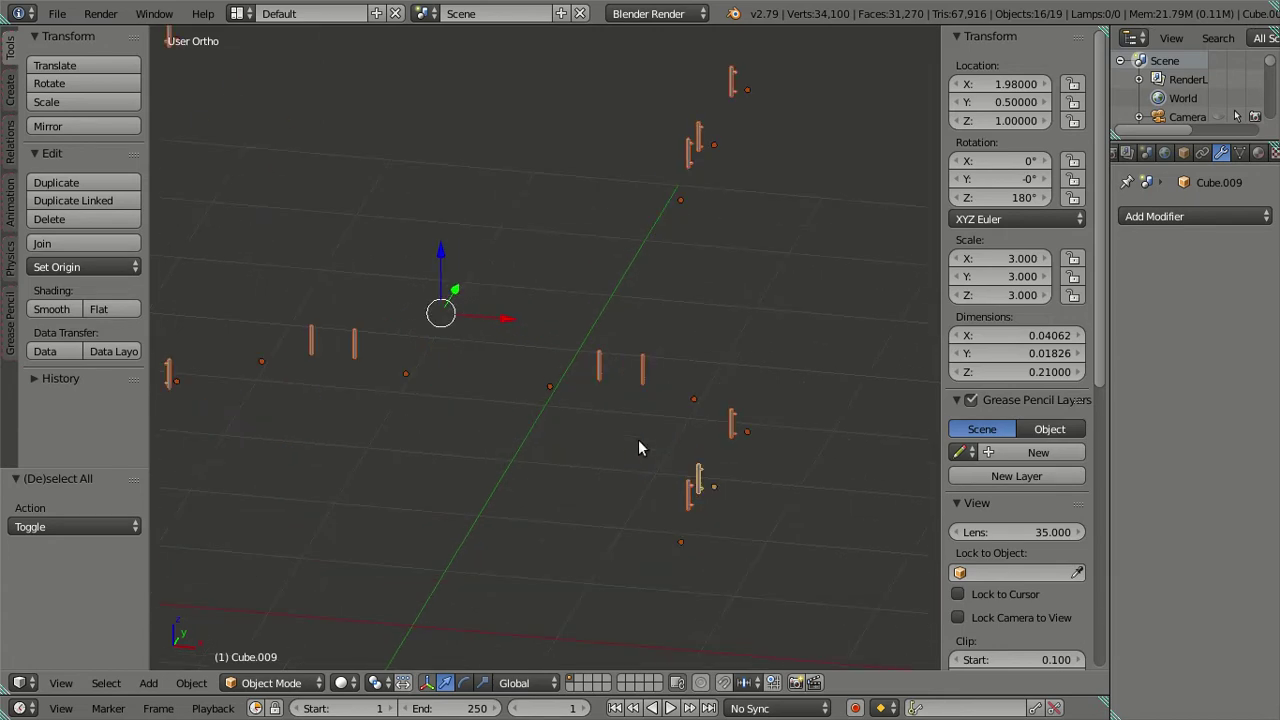
# Add Subdivision Surface to Cube.007 and Cube.009, both at viewport level 0.
pyautogui.rightClick(667, 478)
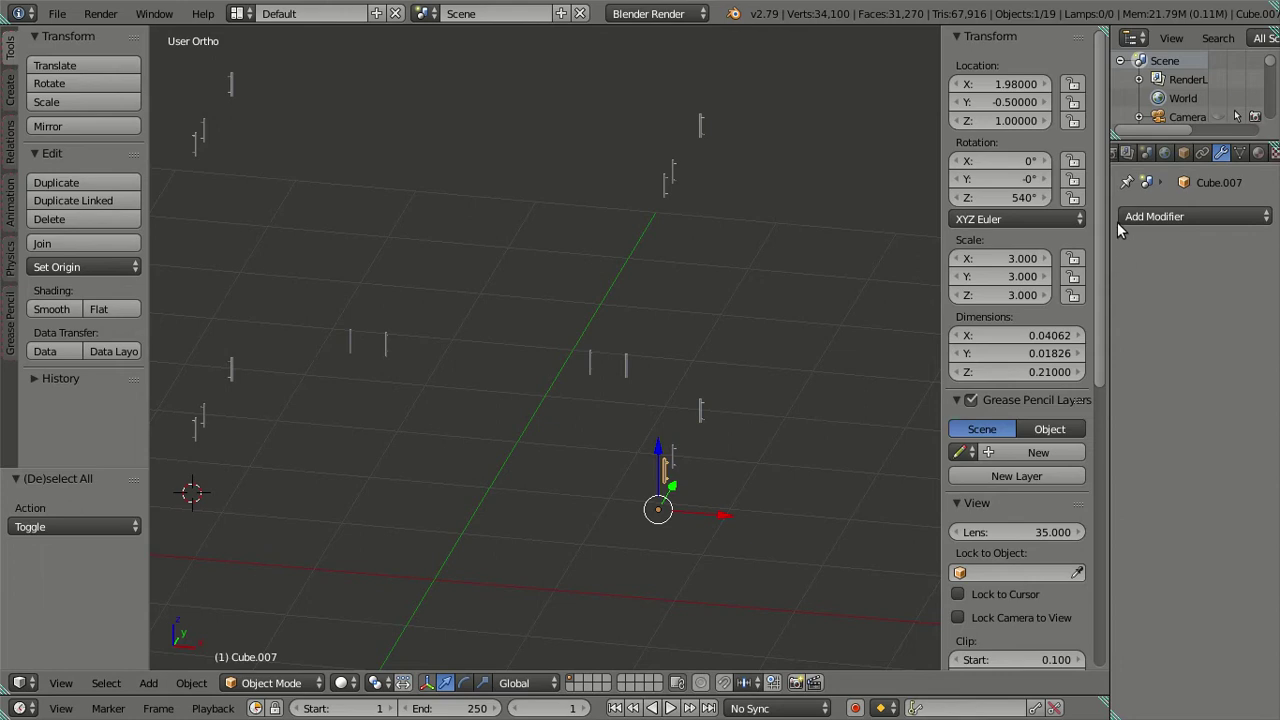
pyautogui.click(1155, 216)
pyautogui.click(920, 527)
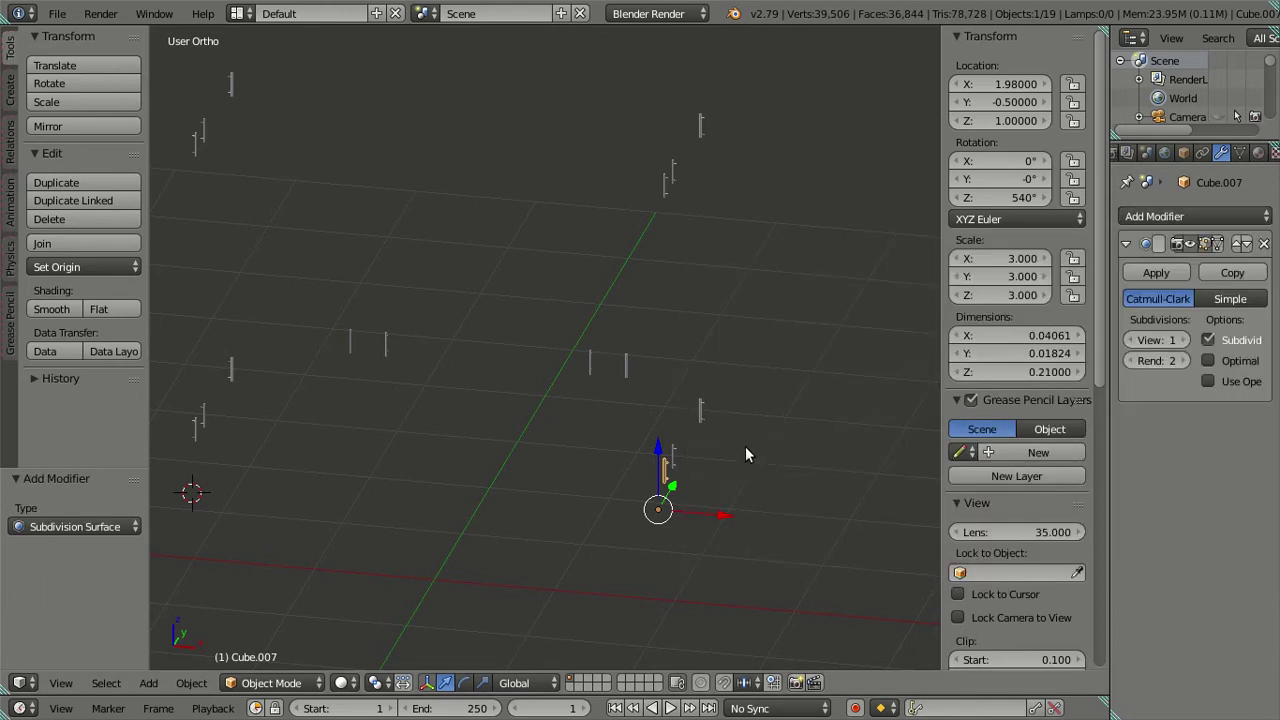
pyautogui.rightClick(674, 456)
pyautogui.click(1155, 216)
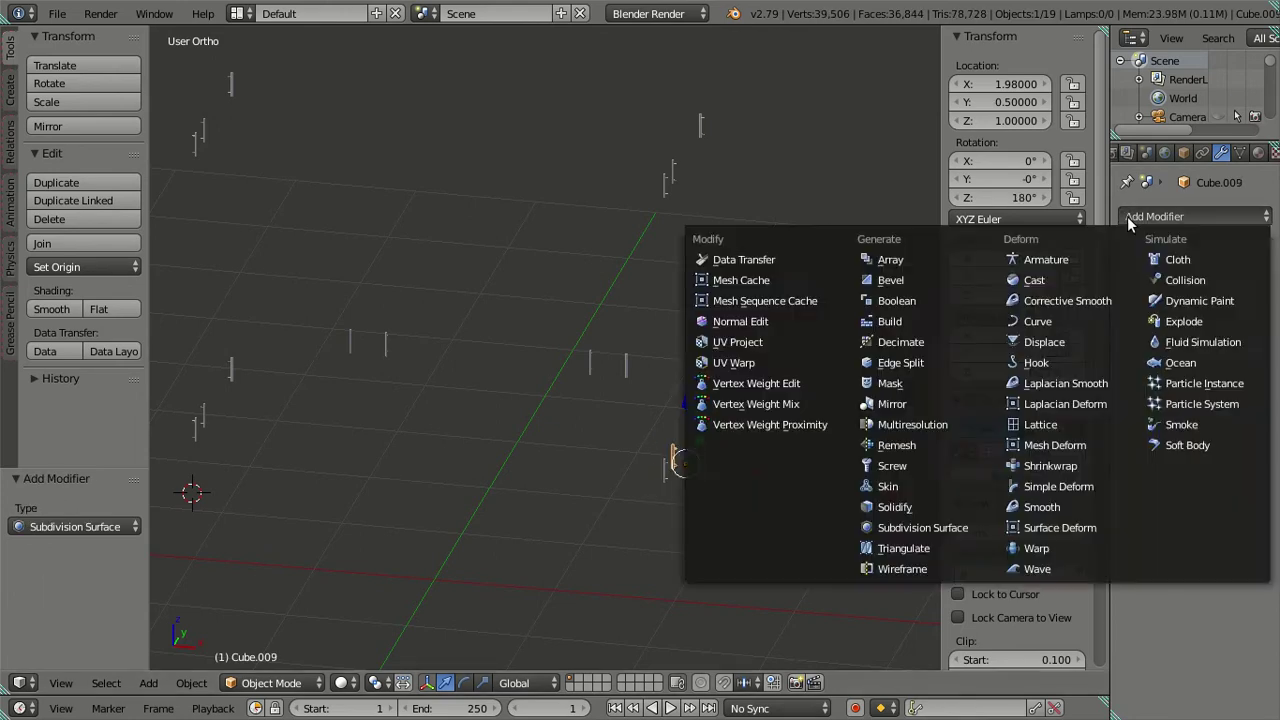
pyautogui.click(895, 527)
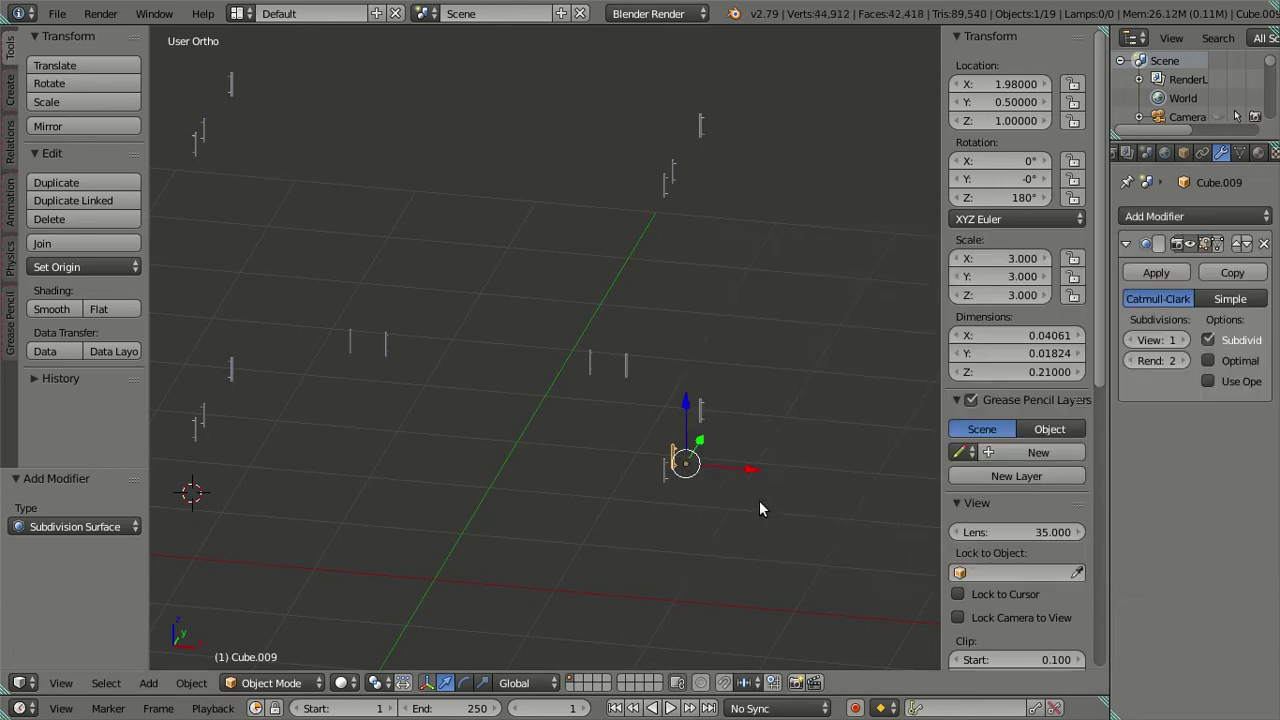
pyautogui.rightClick(665, 472)
pyautogui.click(1127, 340)
pyautogui.rightClick(672, 458)
pyautogui.click(1127, 340)
# Add Subdivision Surface to Cube.014 and Cube.013, both at viewport level 0.
pyautogui.rightClick(710, 416)
pyautogui.rightClick(630, 366)
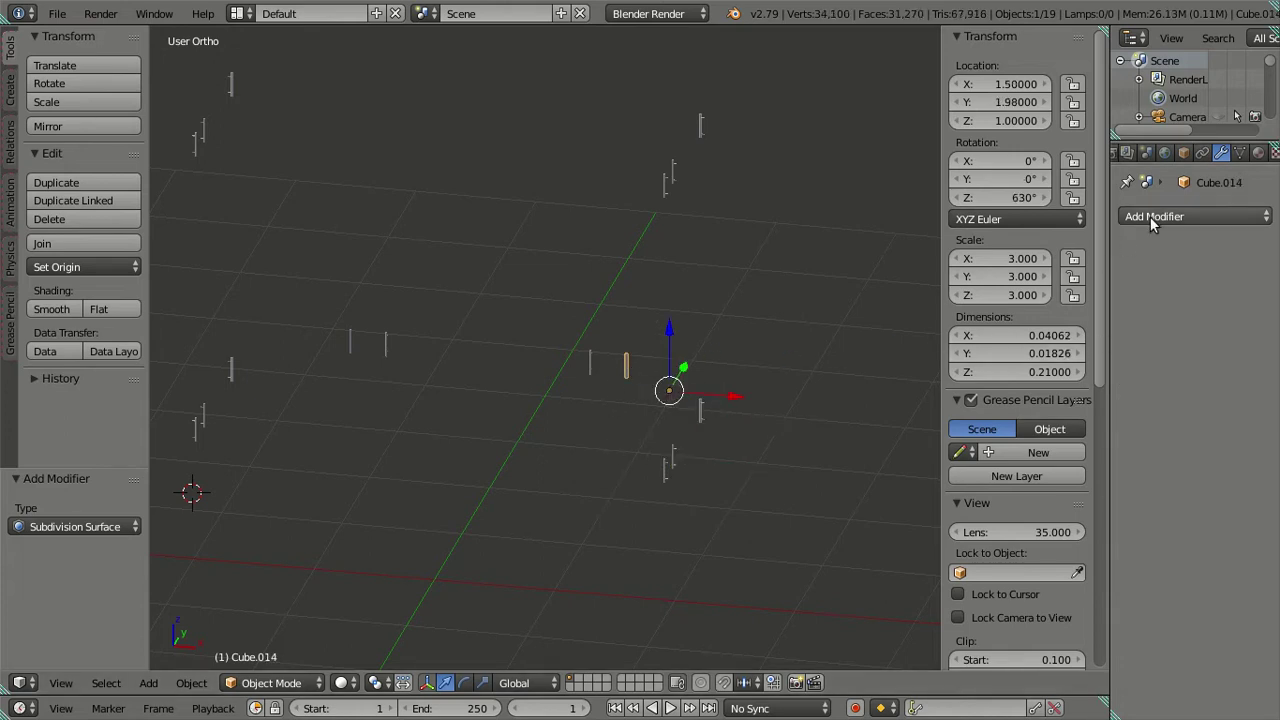
pyautogui.click(1150, 222)
pyautogui.click(870, 533)
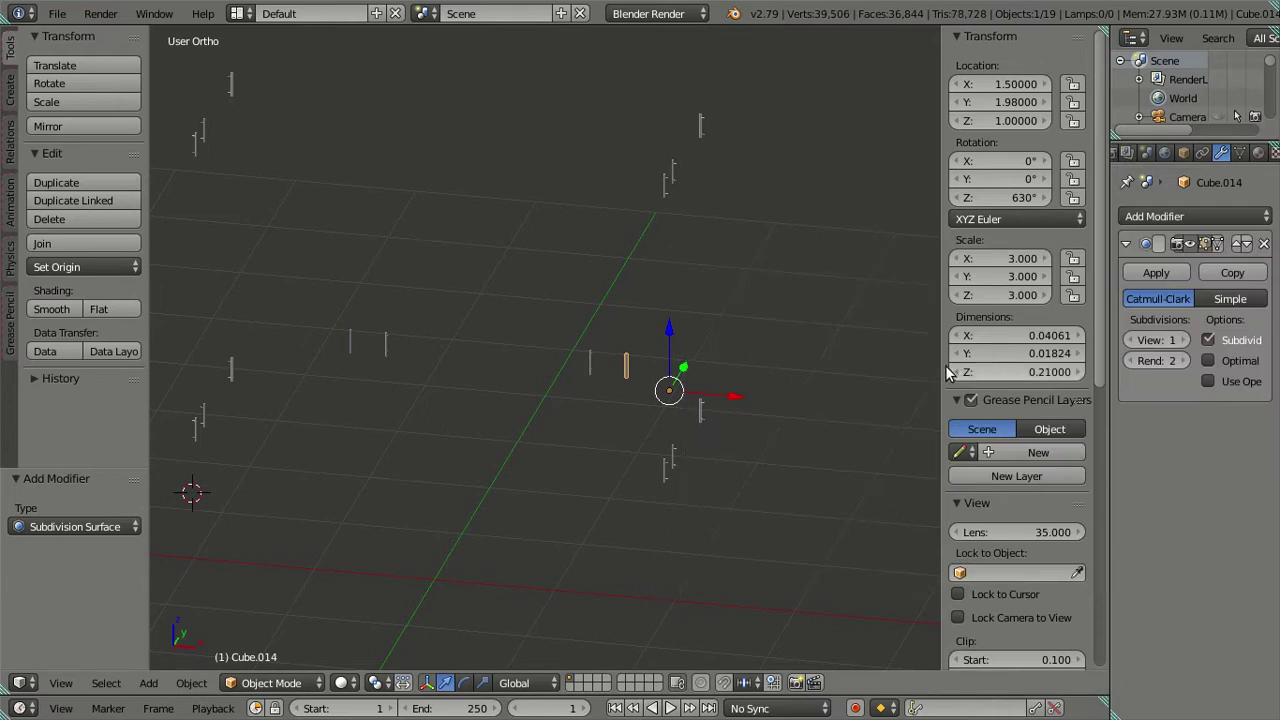
pyautogui.click(1129, 340)
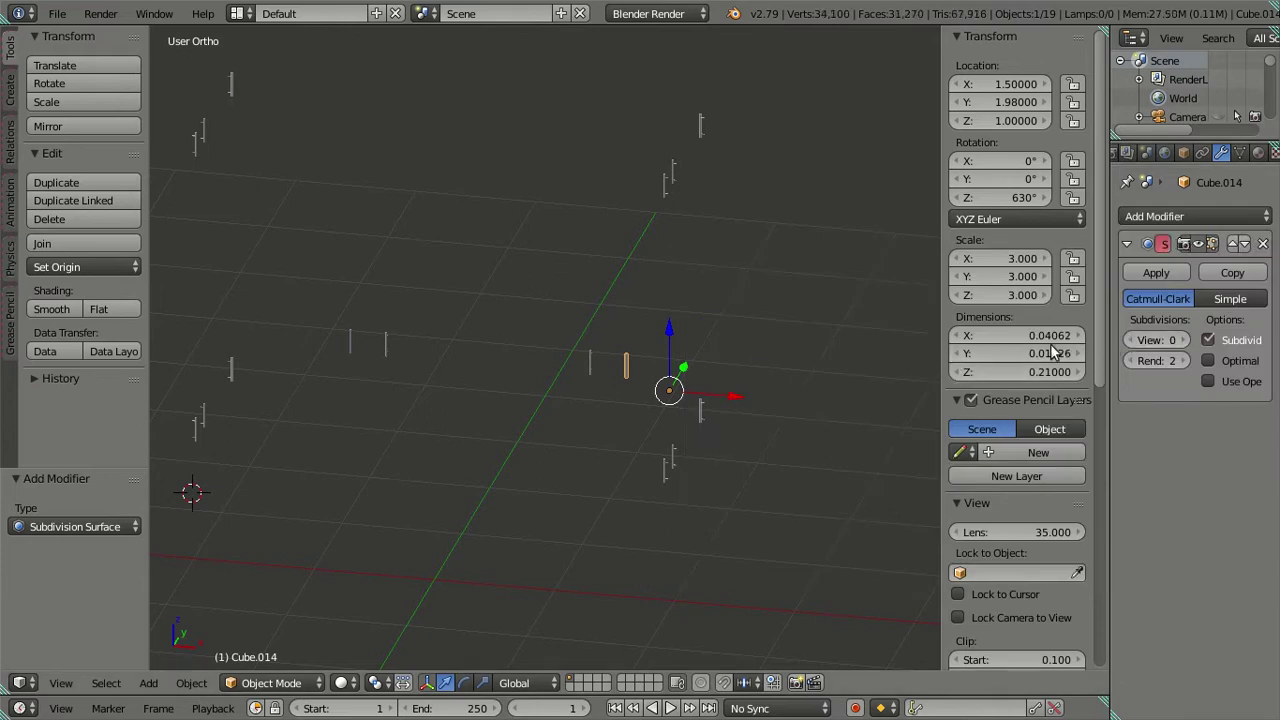
pyautogui.rightClick(598, 370)
pyautogui.click(1150, 217)
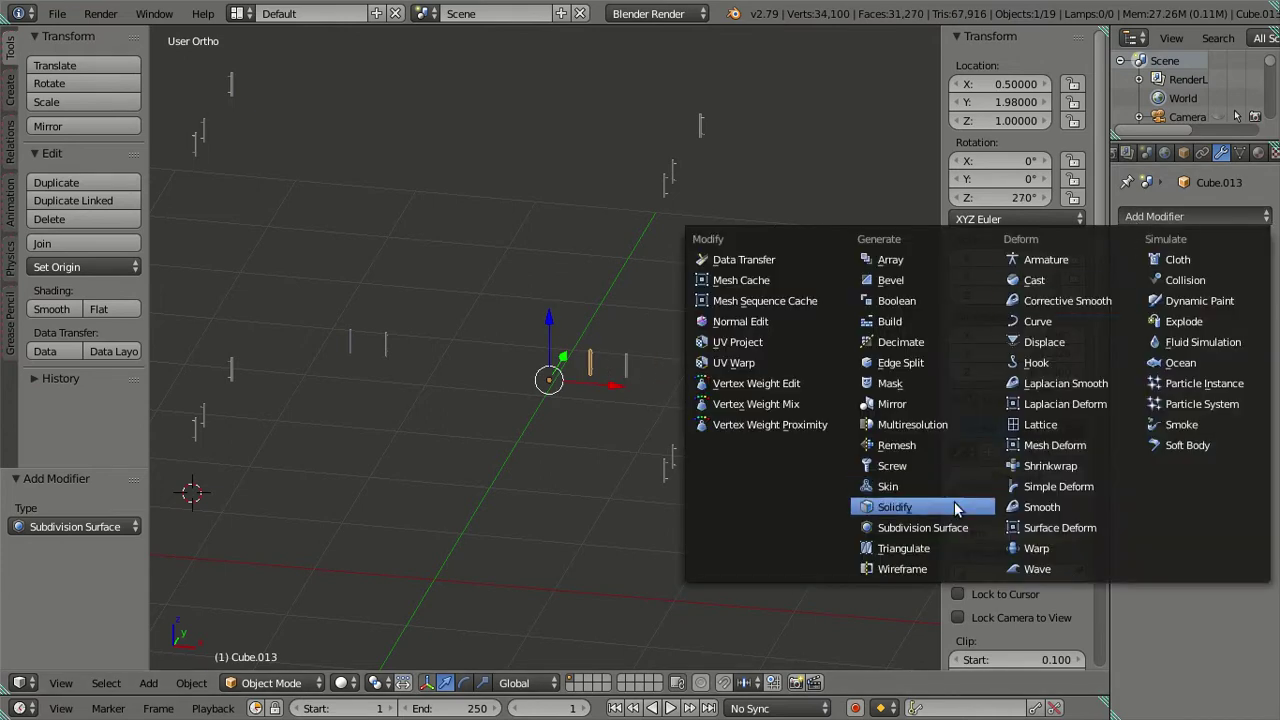
pyautogui.click(930, 533)
pyautogui.click(1129, 340)
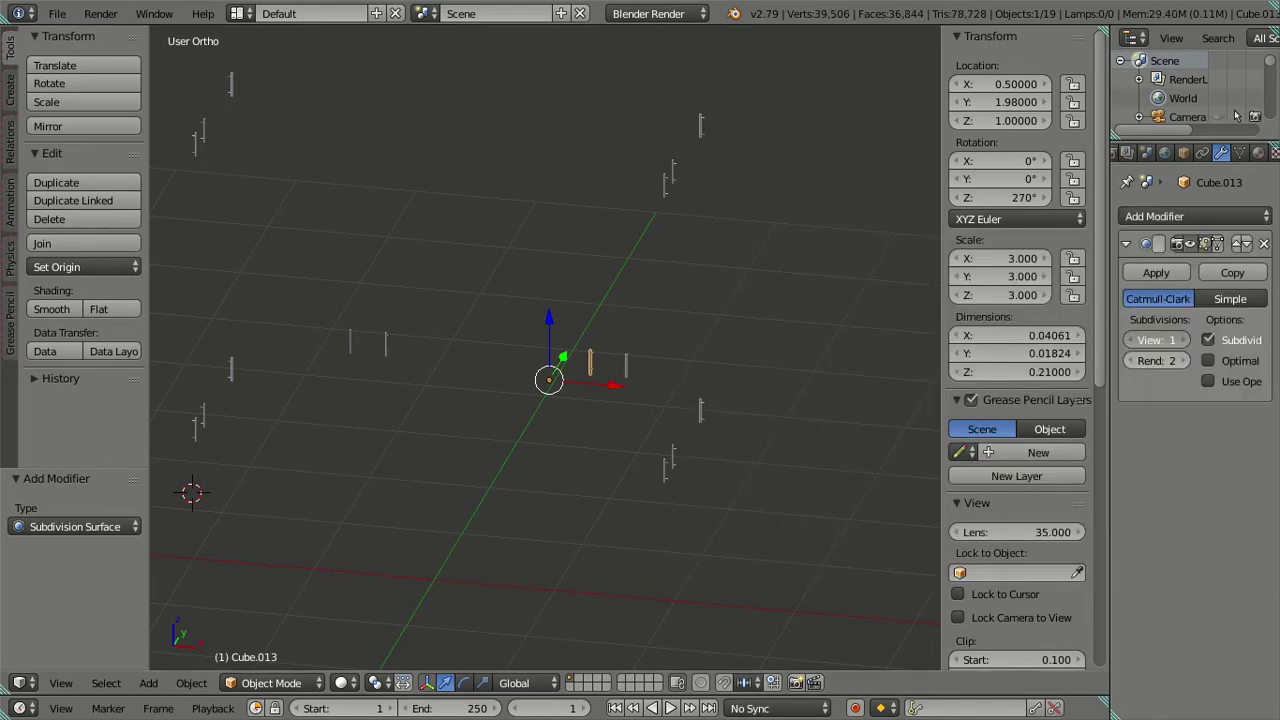
pyautogui.rightClick(632, 377)
pyautogui.rightClick(700, 420)
pyautogui.rightClick(668, 468)
pyautogui.scroll(2, 691, 386)
pyautogui.scroll(3, 700, 394)
pyautogui.scroll(2, 513, 458)
pyautogui.scroll(1, 526, 517)
pyautogui.scroll(2, 577, 337)
pyautogui.scroll(3, 531, 114)
pyautogui.scroll(2, 710, 462)
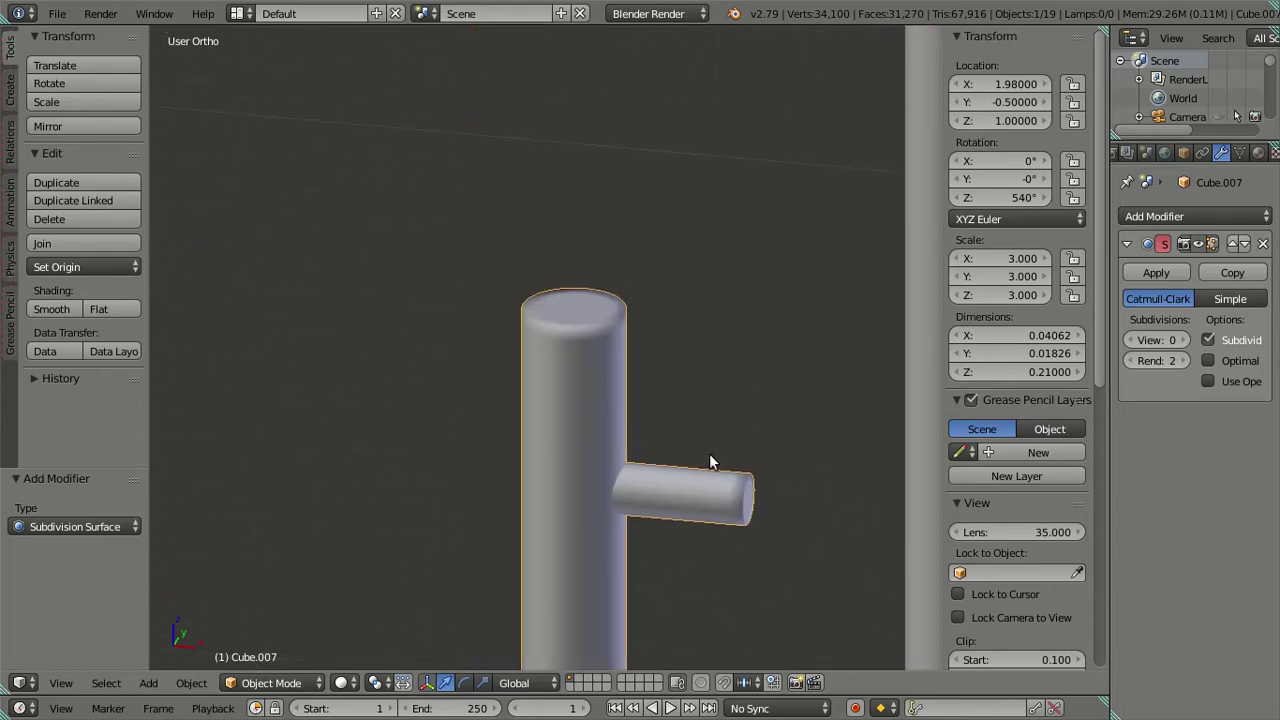
pyautogui.click(1185, 340)
pyautogui.click(1185, 340)
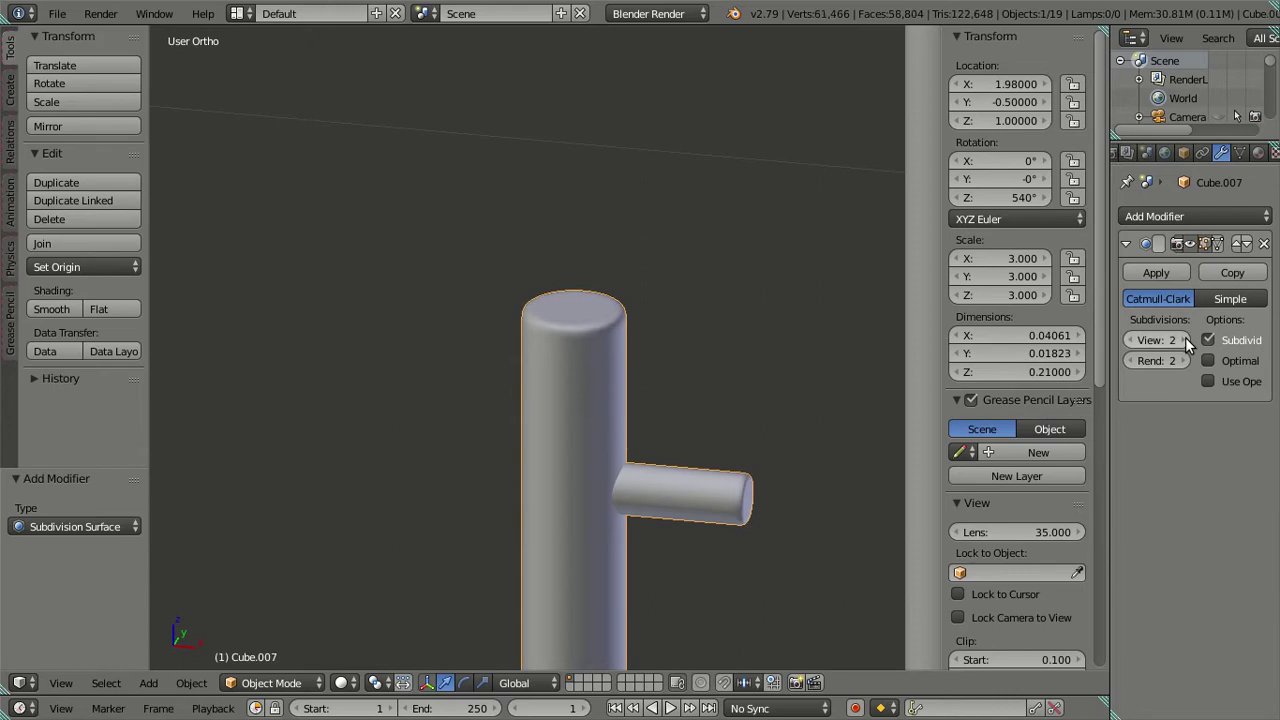
pyautogui.click(1129, 340)
pyautogui.click(1129, 340)
pyautogui.scroll(-5, 472, 296)
pyautogui.scroll(-2, 469, 295)
pyautogui.scroll(-3, 455, 290)
# Add Subdivision Surface to Cube.015, Cube.016 and Cube.002, setting Cube.002's viewport level to 0.
pyautogui.moveTo(436, 281)
pyautogui.mouseDown(button='middle')
pyautogui.moveTo(617, 348)
pyautogui.moveTo(587, 335)
pyautogui.mouseUp(button='middle')
pyautogui.rightClick(593, 303)
pyautogui.click(1195, 216)
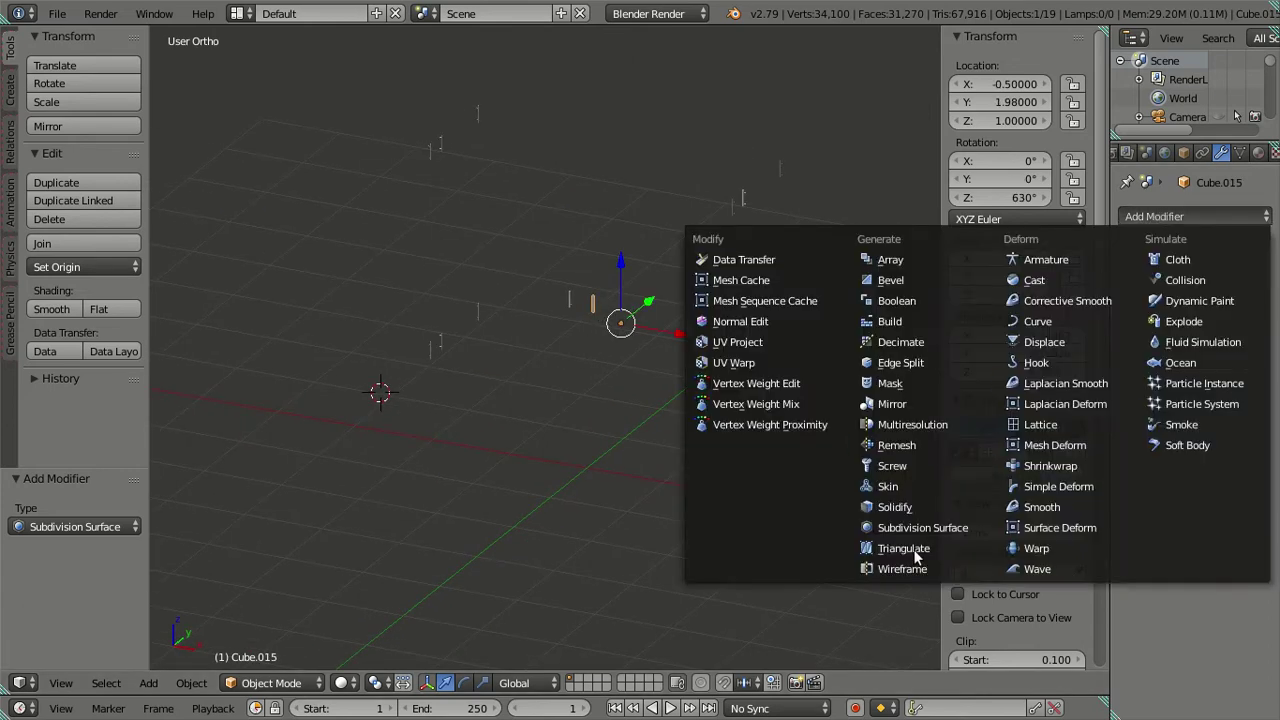
pyautogui.click(918, 527)
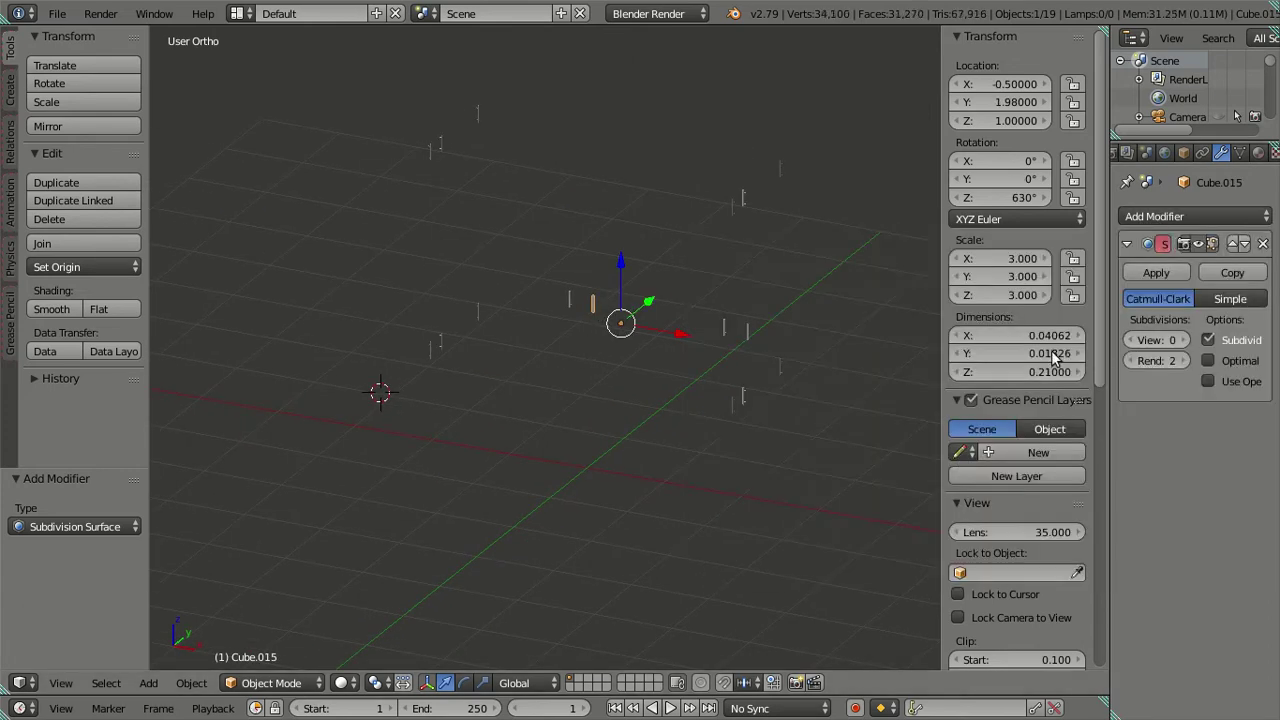
pyautogui.rightClick(570, 298)
pyautogui.click(1203, 217)
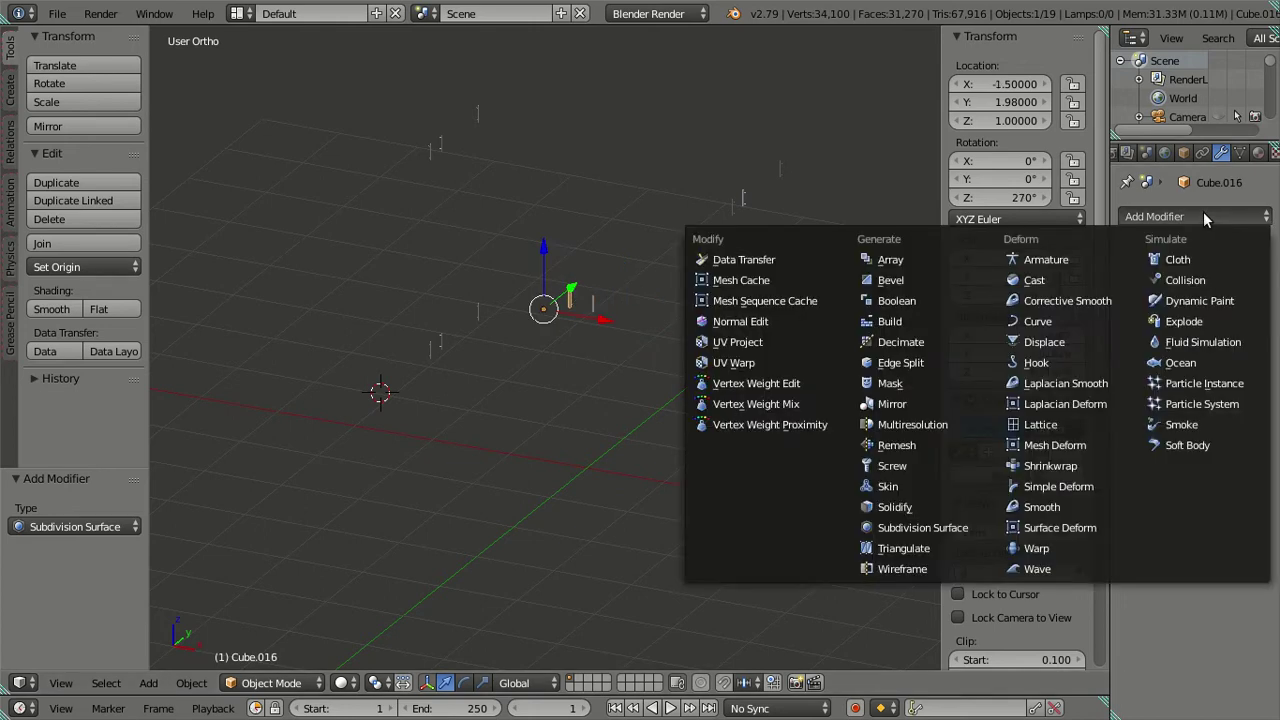
pyautogui.click(922, 527)
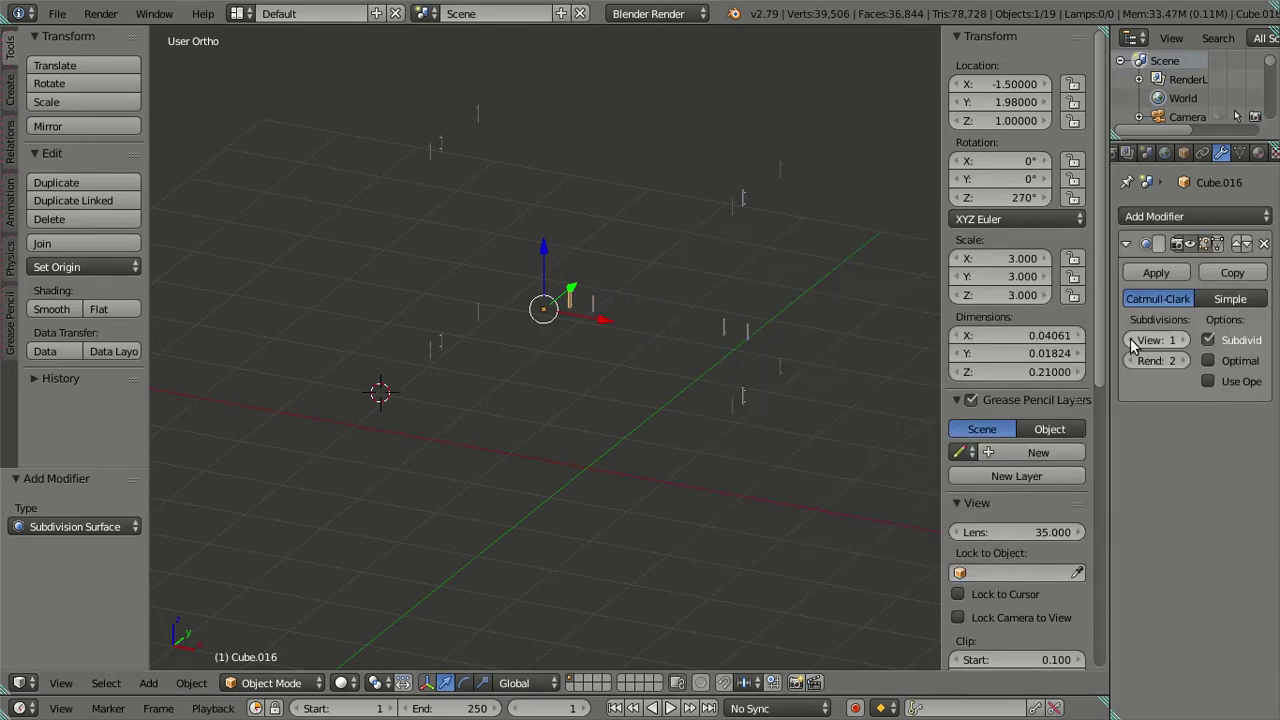
pyautogui.rightClick(484, 318)
pyautogui.click(1195, 216)
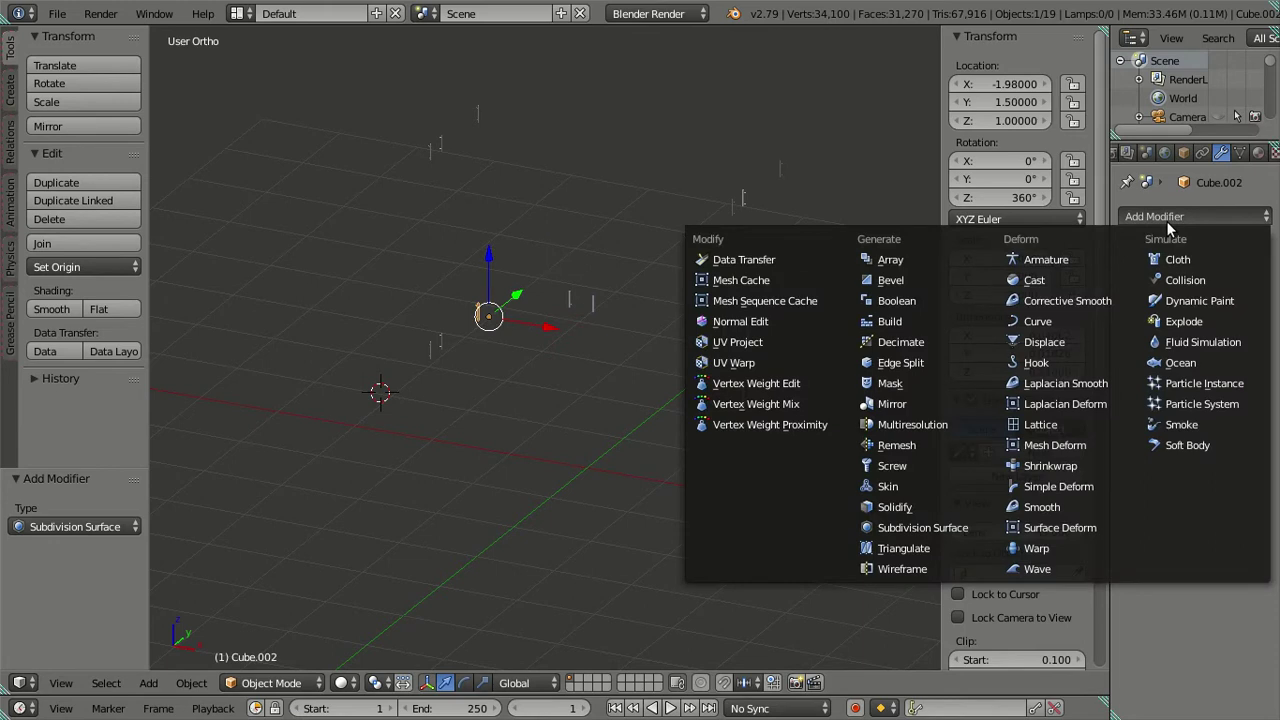
pyautogui.click(922, 527)
pyautogui.hotkey('ctrl', '0')
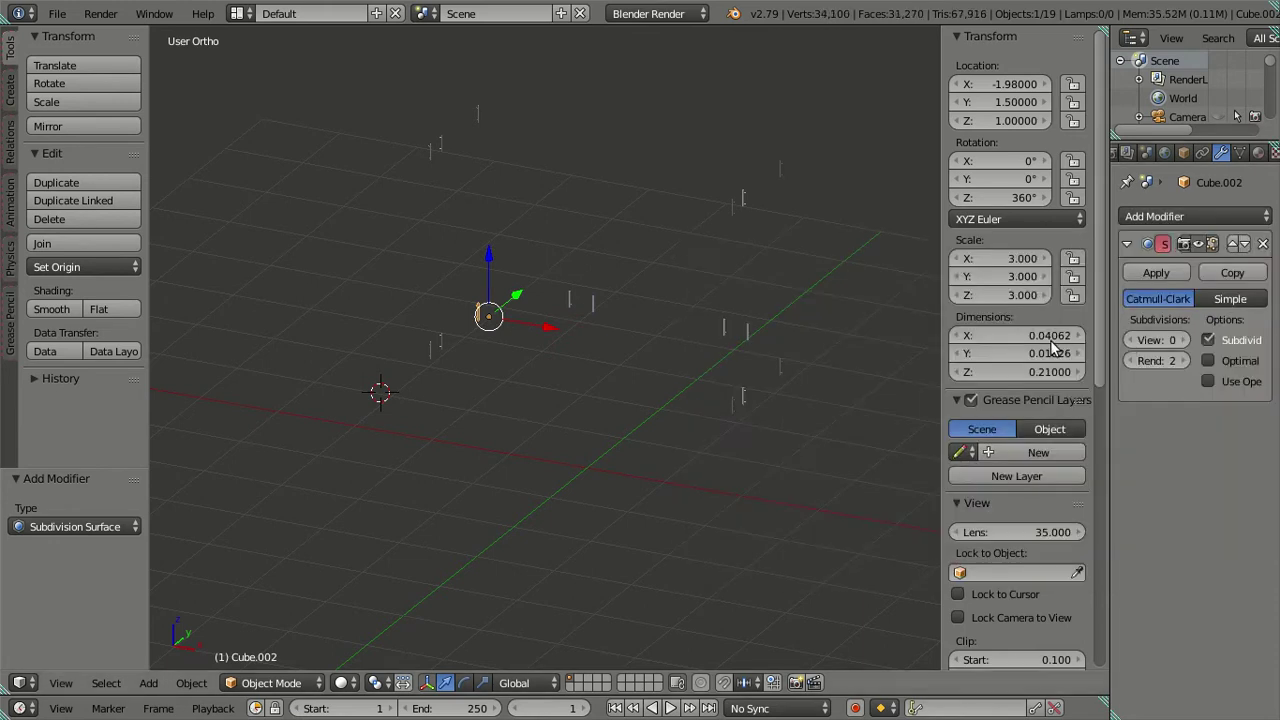
# Add Subdivision Surface to Cube.003 and Cube.001, setting Cube.001's viewport level to 0.
pyautogui.moveTo(467, 428); pyautogui.dragTo(480, 366, button='middle')
pyautogui.rightClick(492, 352)
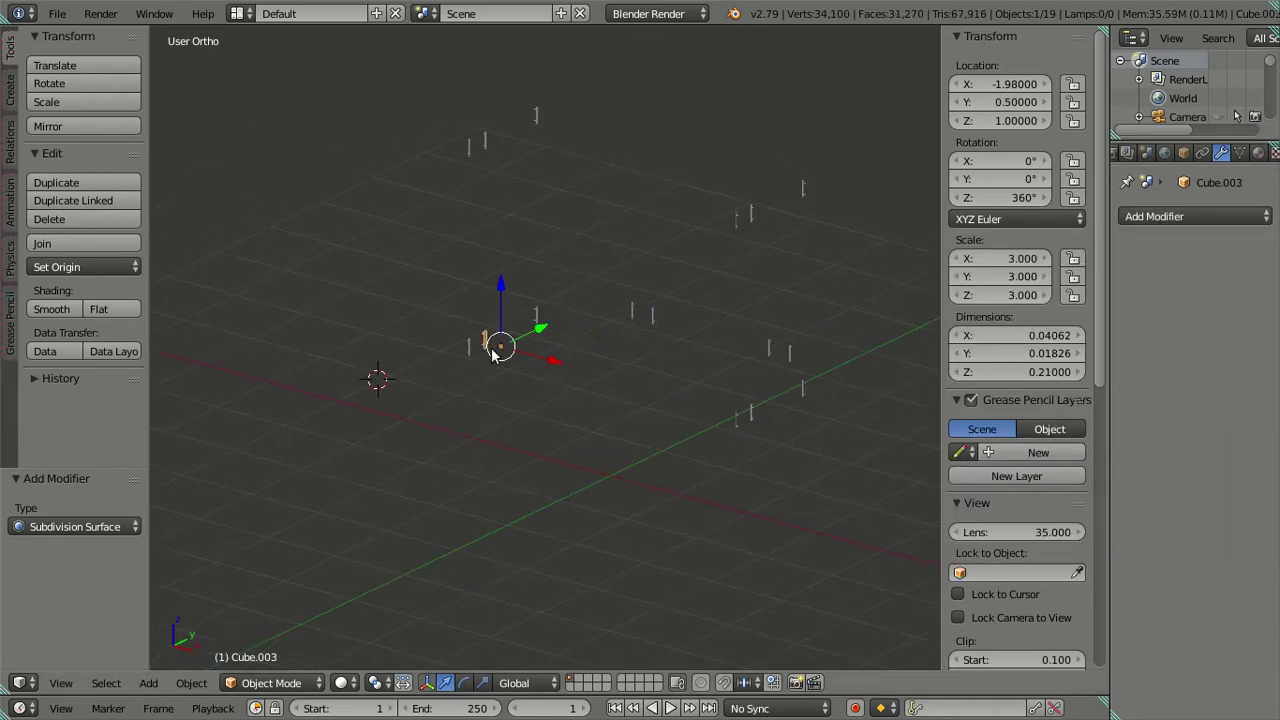
pyautogui.click(1140, 218)
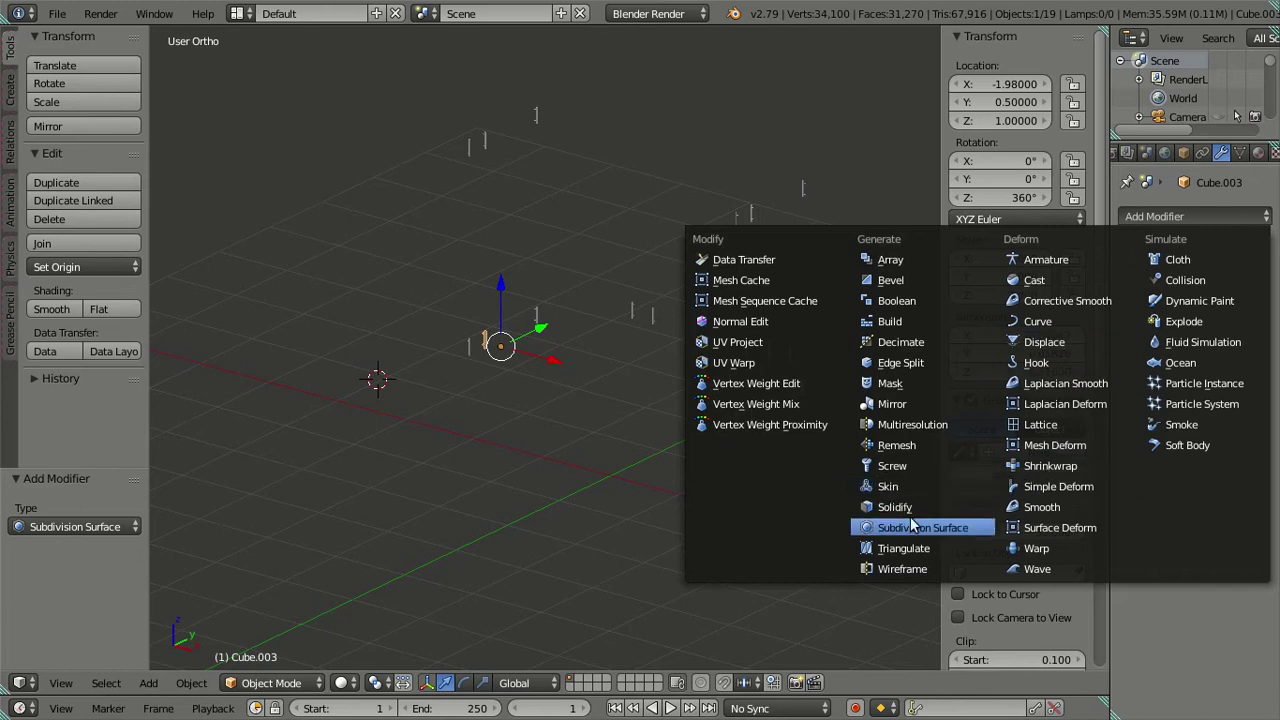
pyautogui.click(912, 527)
pyautogui.rightClick(465, 347)
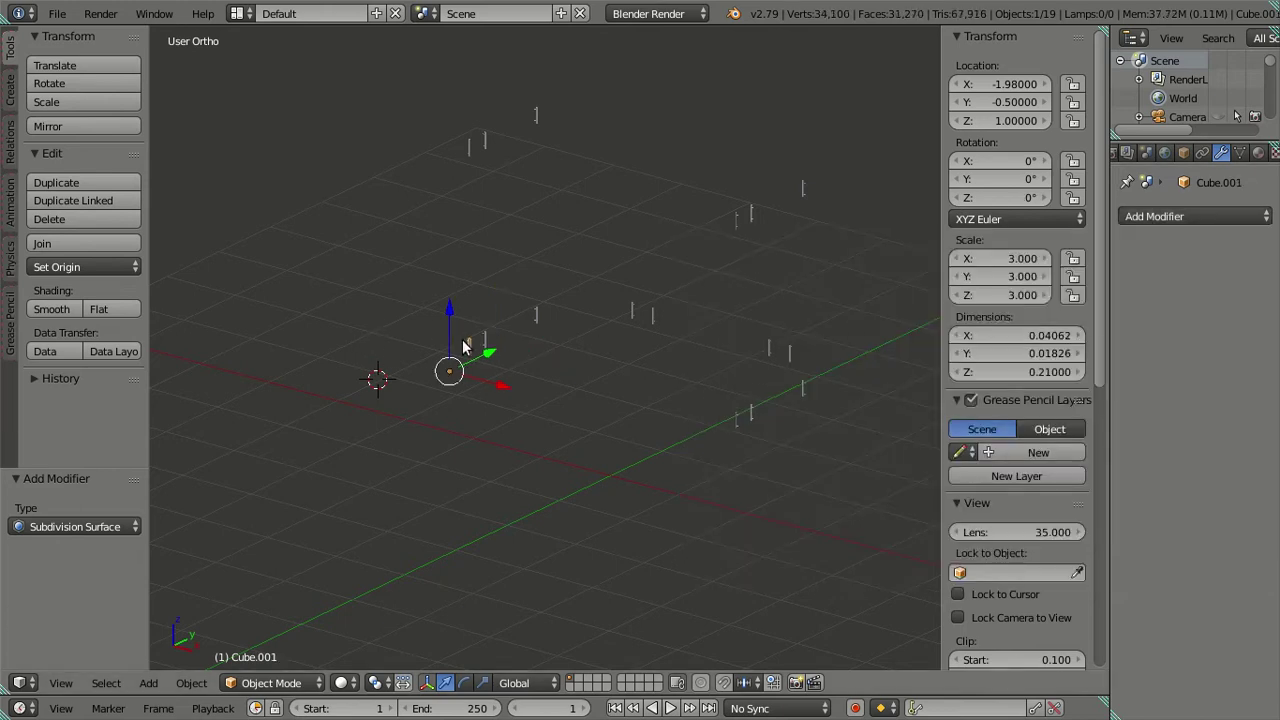
pyautogui.click(1140, 218)
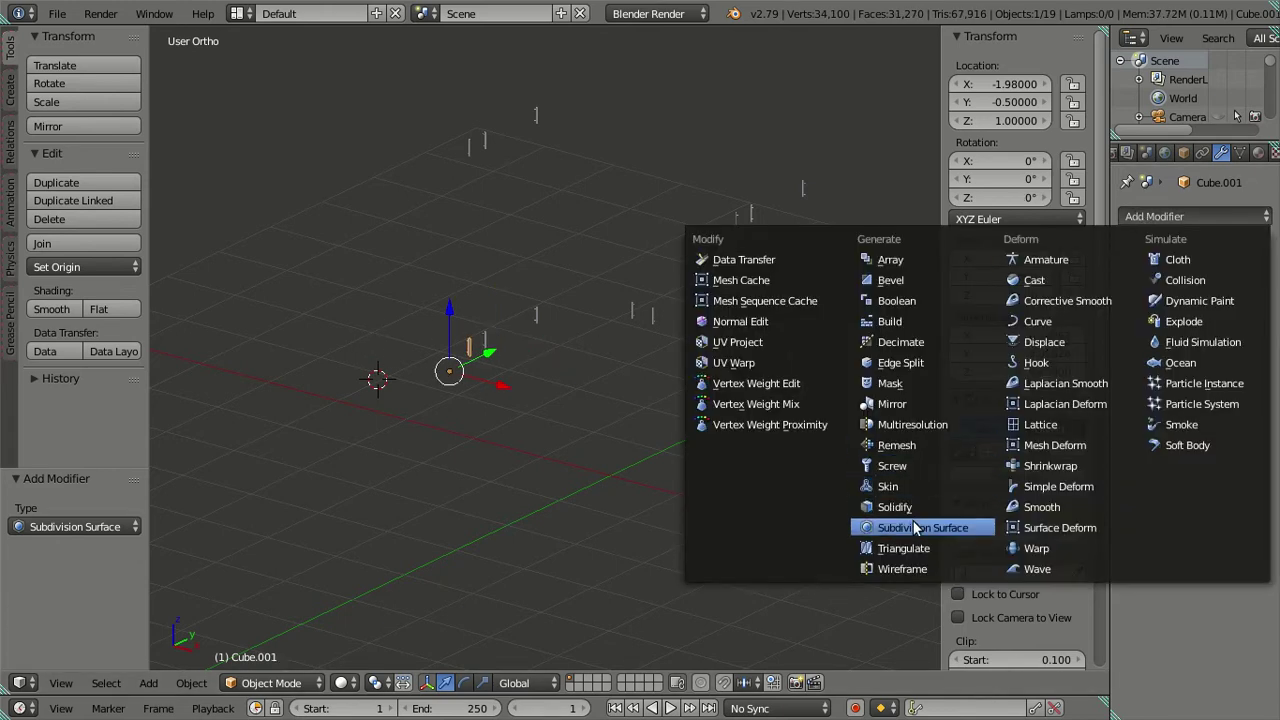
pyautogui.click(914, 527)
pyautogui.click(1130, 340)
pyautogui.press('a')
pyautogui.moveTo(675, 312)
pyautogui.mouseDown(button='middle')
pyautogui.moveTo(684, 306)
pyautogui.moveTo(673, 340)
pyautogui.moveTo(786, 324)
pyautogui.moveTo(560, 286)
pyautogui.moveTo(630, 315)
pyautogui.moveTo(606, 302)
pyautogui.mouseUp(button='middle')
# Add Subdivision Surface to handles Cube.005, Cube.004 and Cube.006, each at viewport level 0.
pyautogui.press('t')
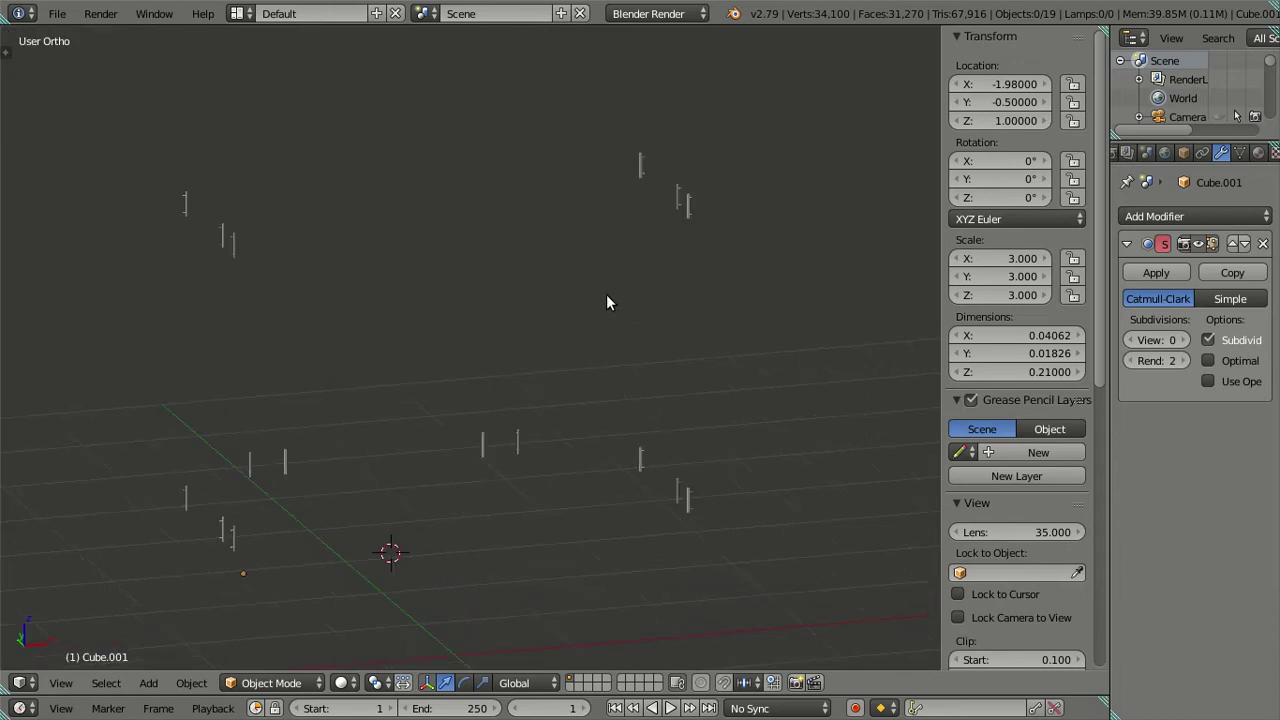
pyautogui.rightClick(184, 222)
pyautogui.click(1195, 216)
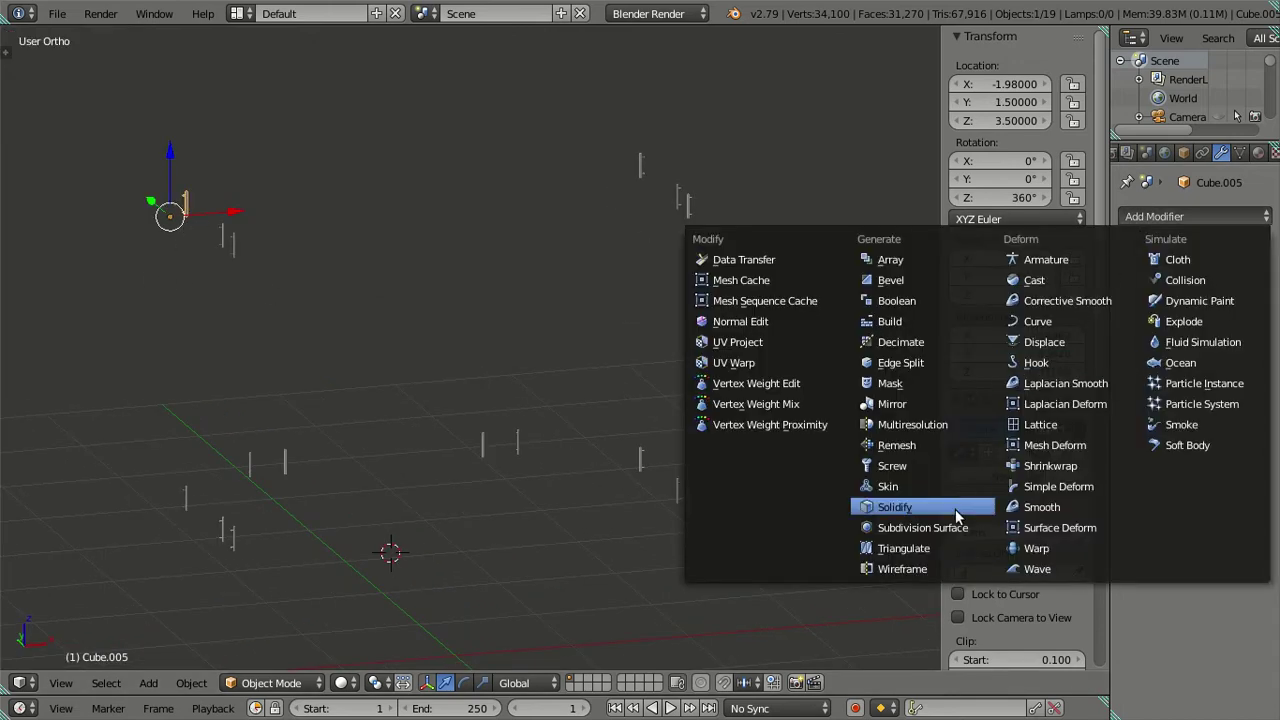
pyautogui.click(914, 527)
pyautogui.click(1132, 340)
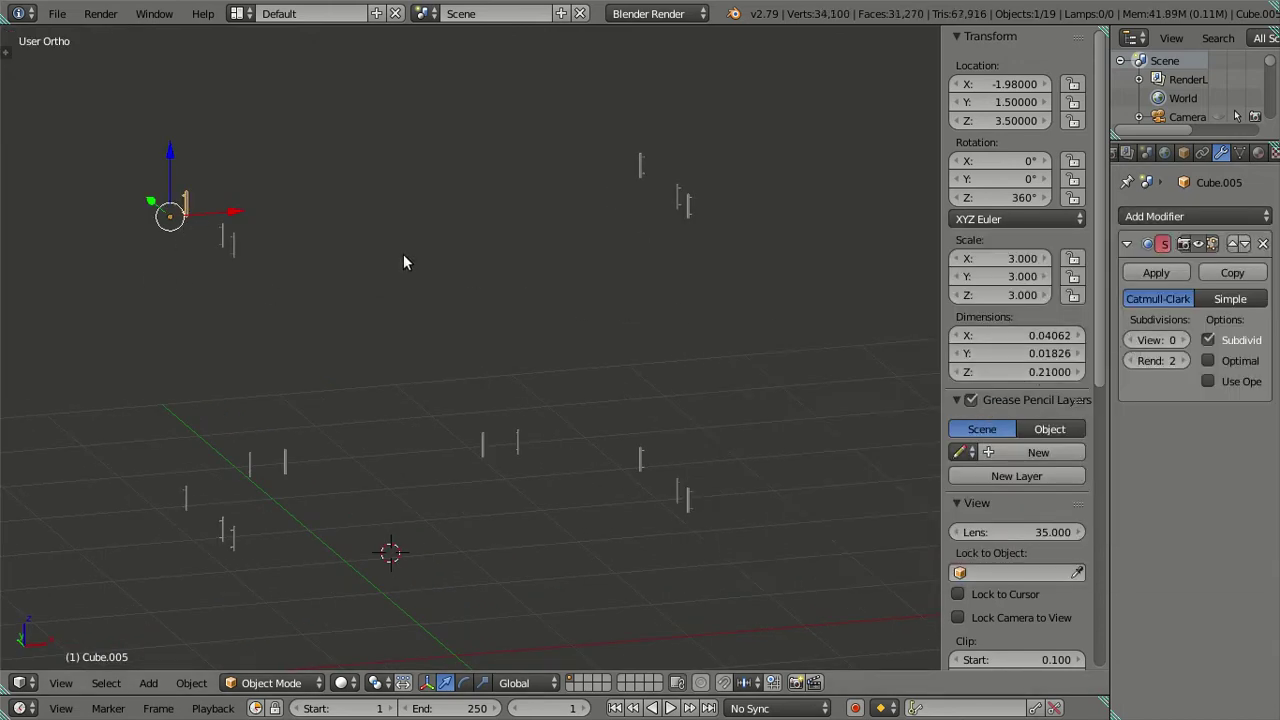
pyautogui.rightClick(227, 236)
pyautogui.click(1161, 217)
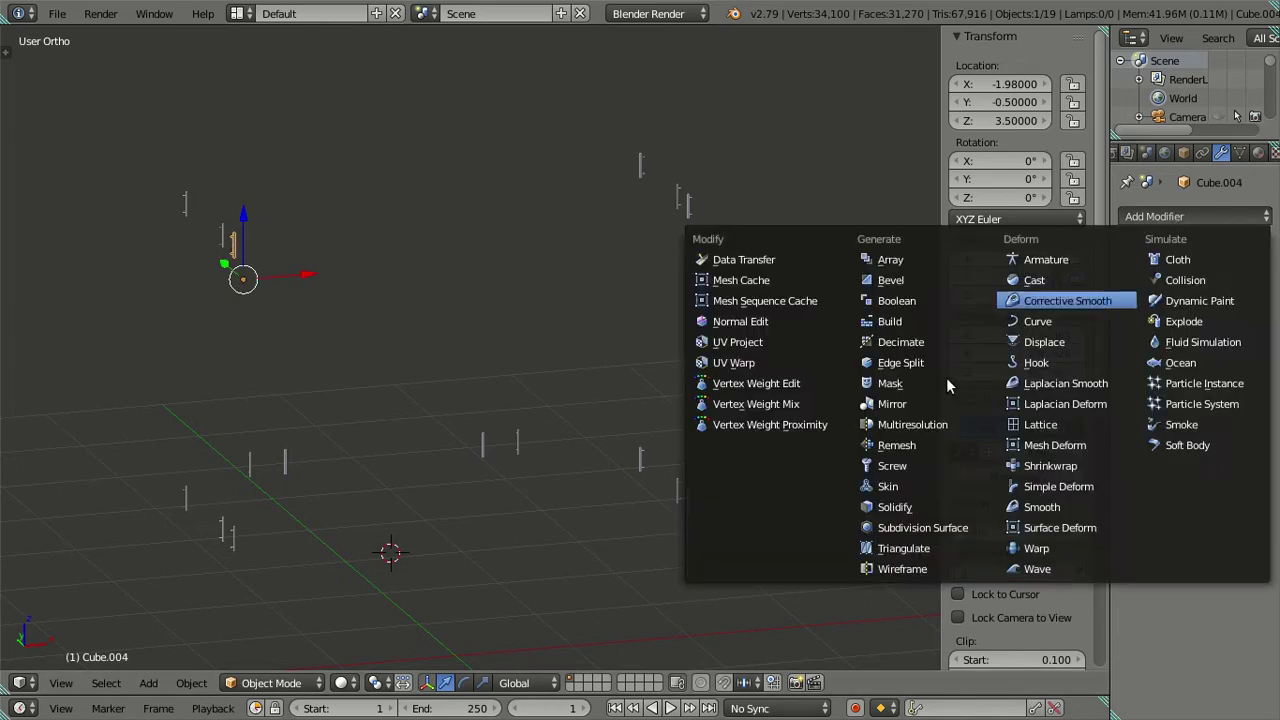
pyautogui.click(901, 535)
pyautogui.click(1132, 340)
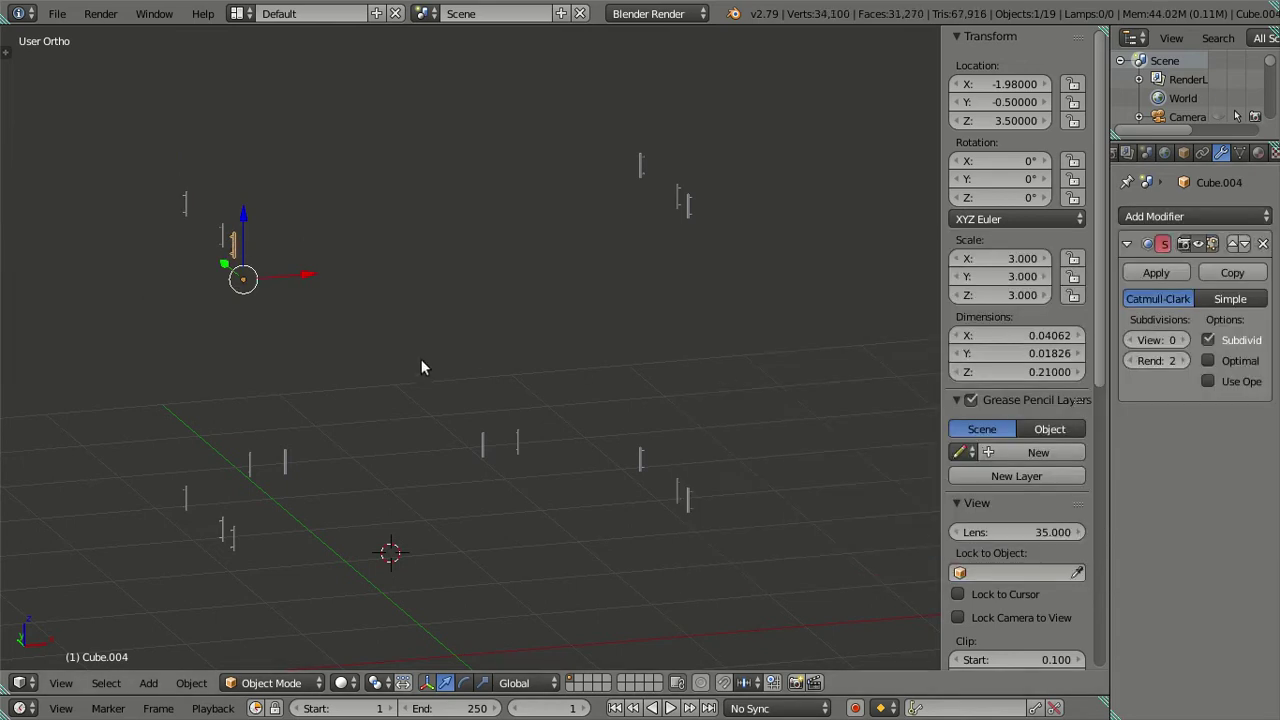
pyautogui.rightClick(227, 234)
pyautogui.click(1150, 217)
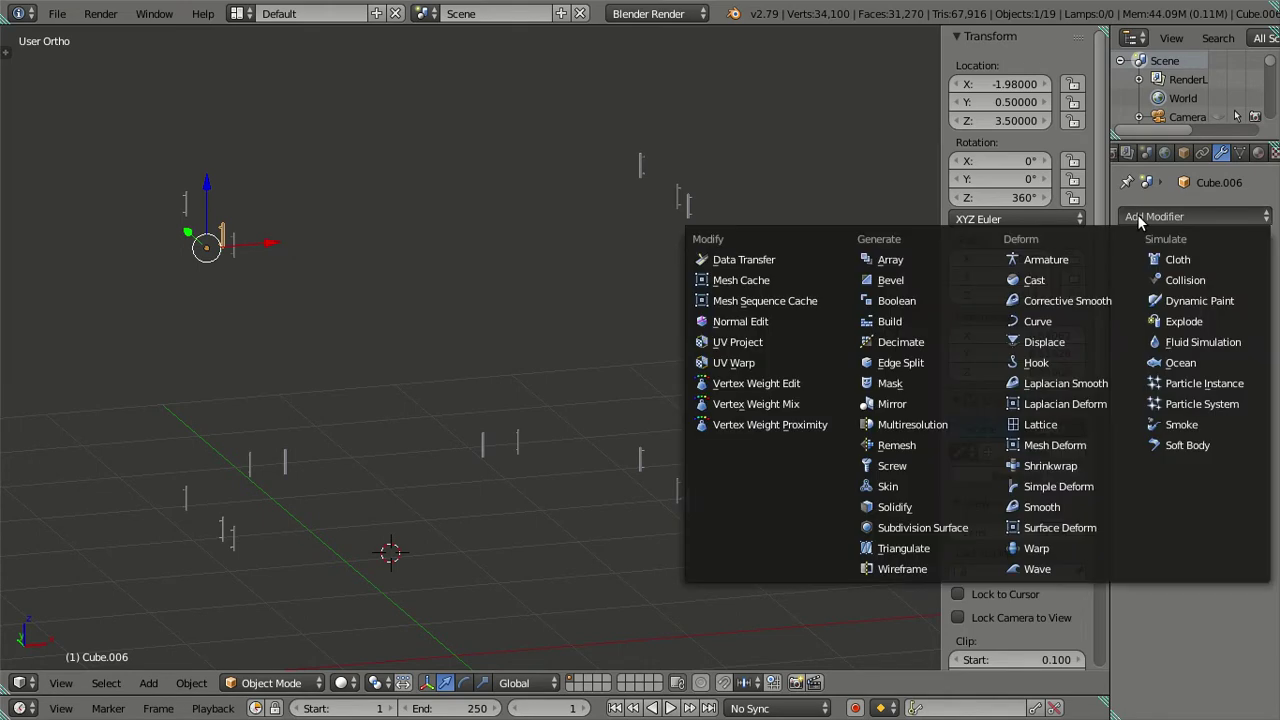
pyautogui.click(934, 528)
pyautogui.hotkey('ctrl', '0')
# Add Subdivision Surface to handles Cube.011, Cube.010 and Cube.012, with level 0 on the last two.
pyautogui.rightClick(641, 162)
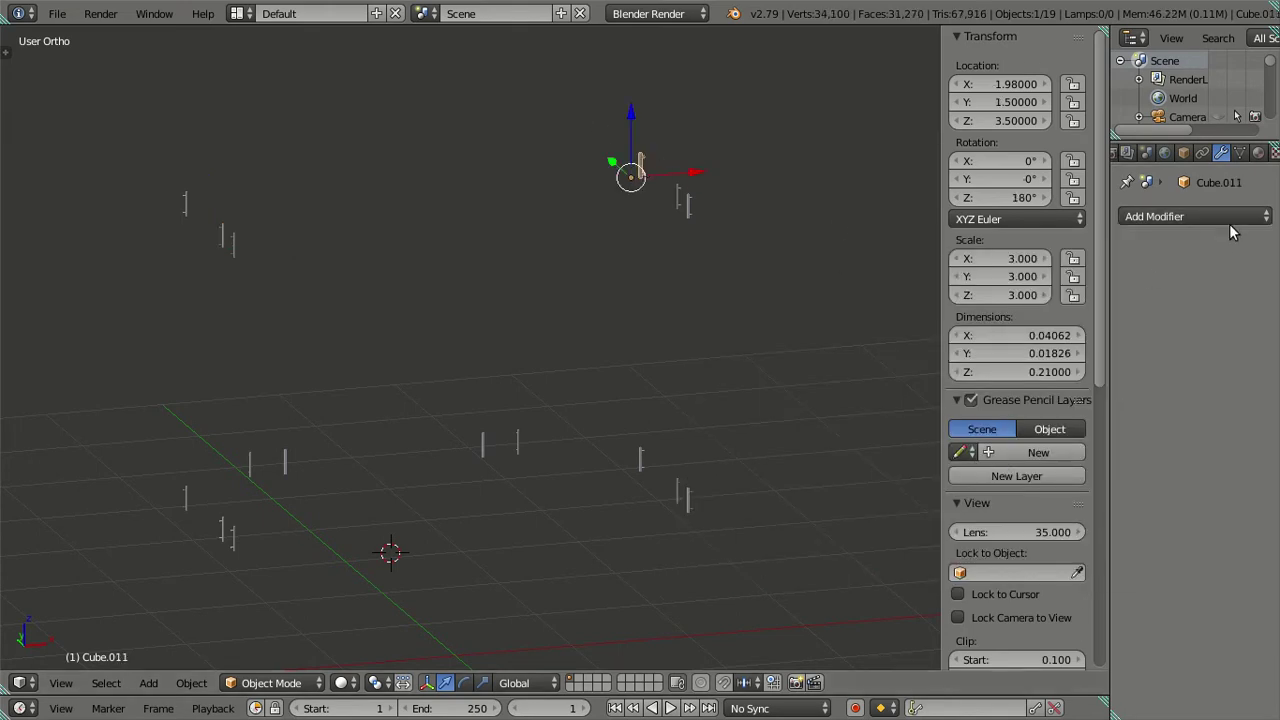
pyautogui.click(1201, 218)
pyautogui.click(904, 527)
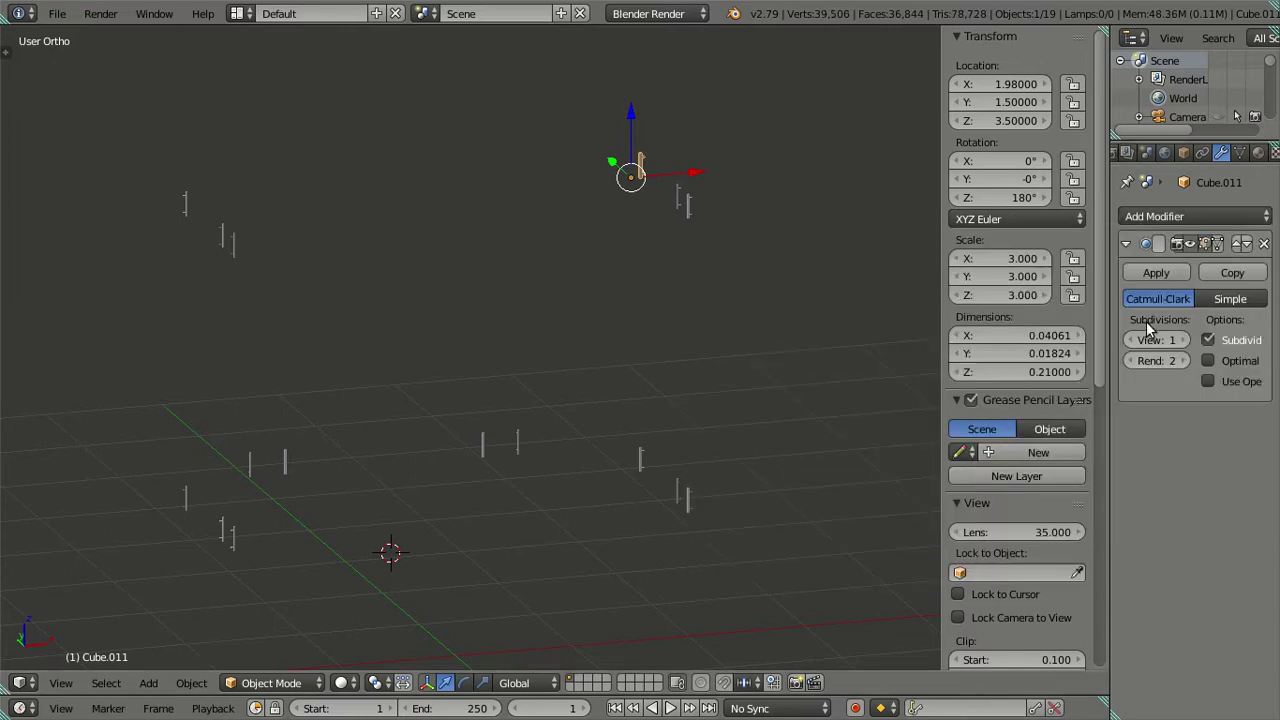
pyautogui.rightClick(672, 199)
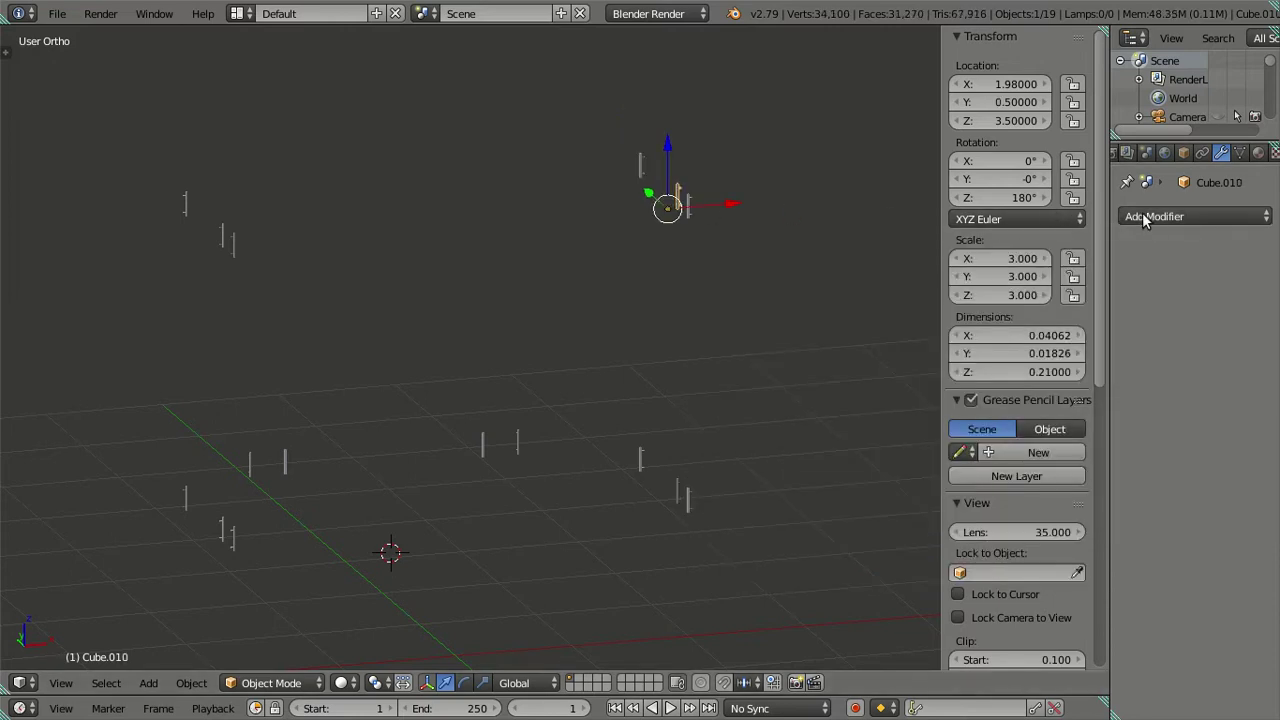
pyautogui.click(1150, 216)
pyautogui.click(918, 527)
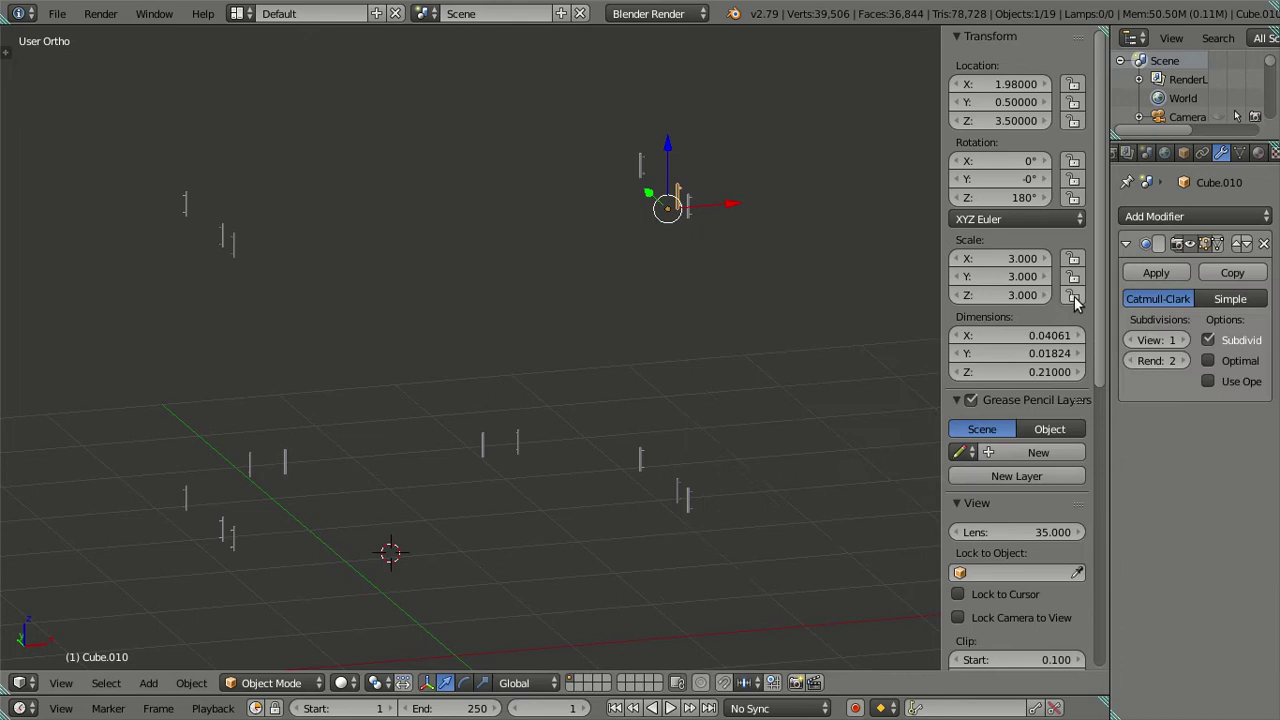
pyautogui.hotkey('ctrl', '0')
pyautogui.rightClick(684, 222)
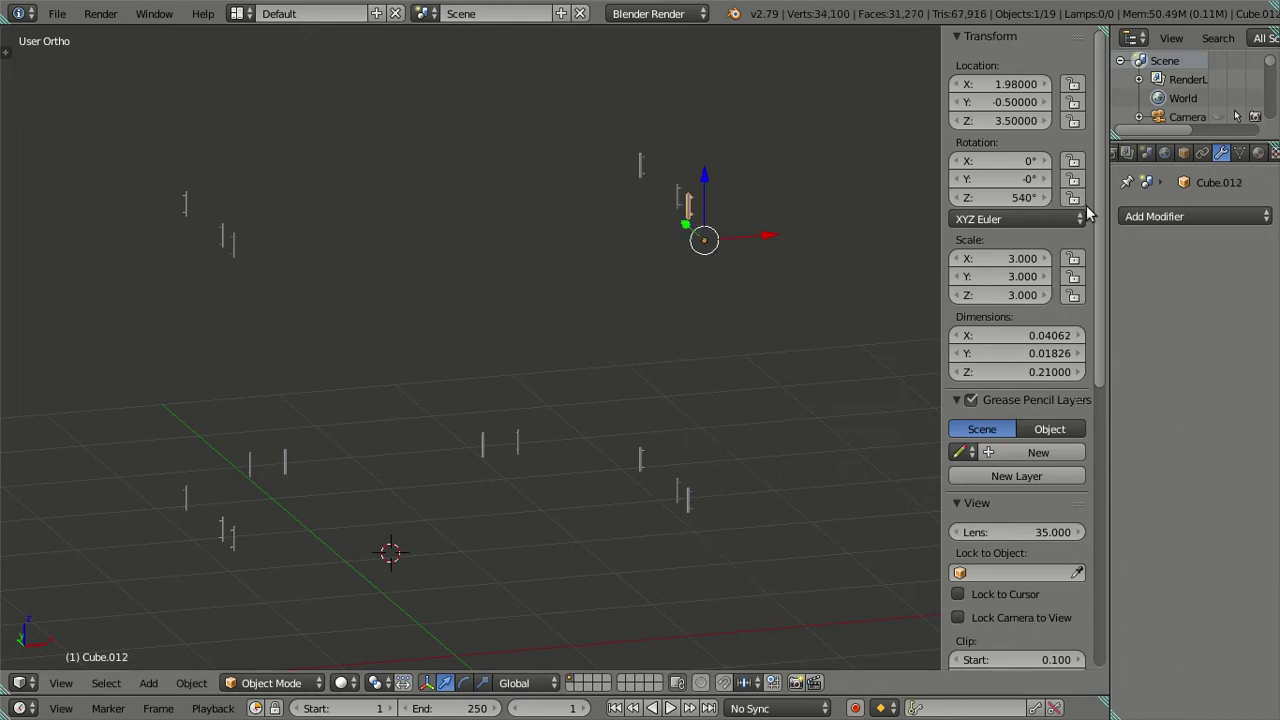
pyautogui.click(1150, 216)
pyautogui.click(928, 537)
pyautogui.hotkey('ctrl', '0')
# Show the whole kitchen again, orbit to a lower frontal view, and select the camera.
pyautogui.scroll(-3, 737, 340)
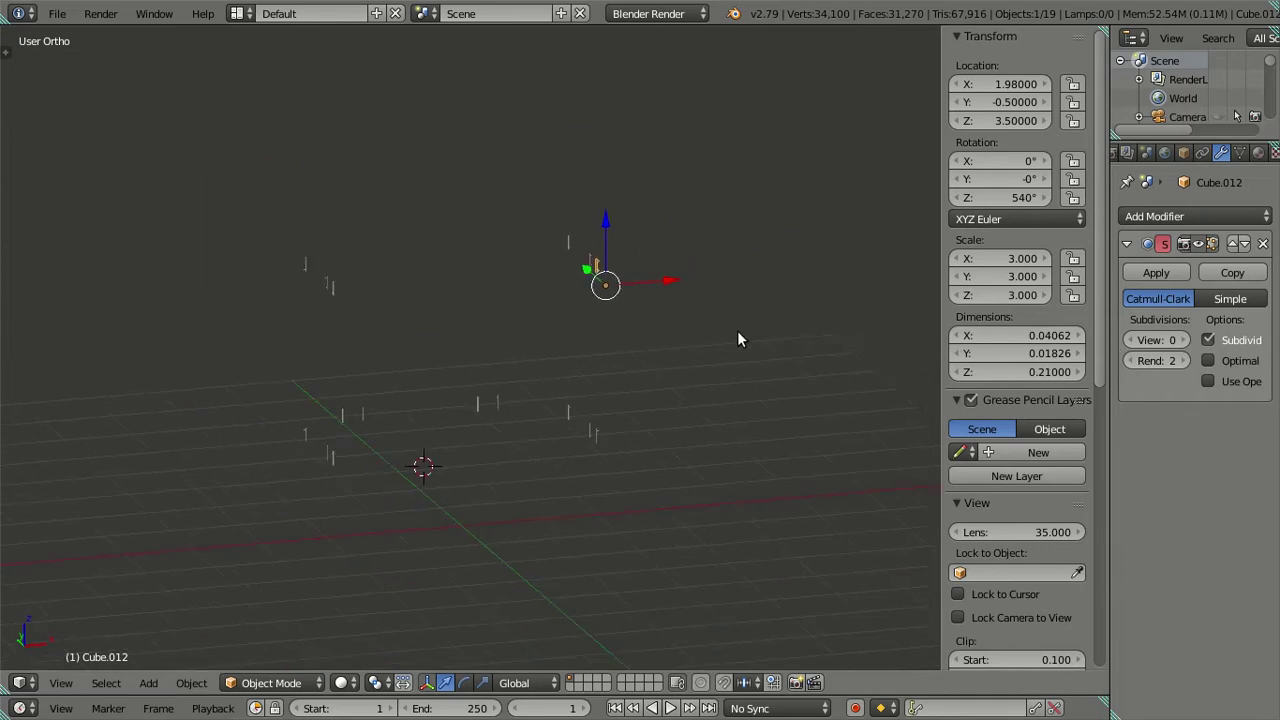
pyautogui.press('a')
pyautogui.moveTo(737, 330); pyautogui.dragTo(377, 490, button='middle')
pyautogui.rightClick(307, 373)
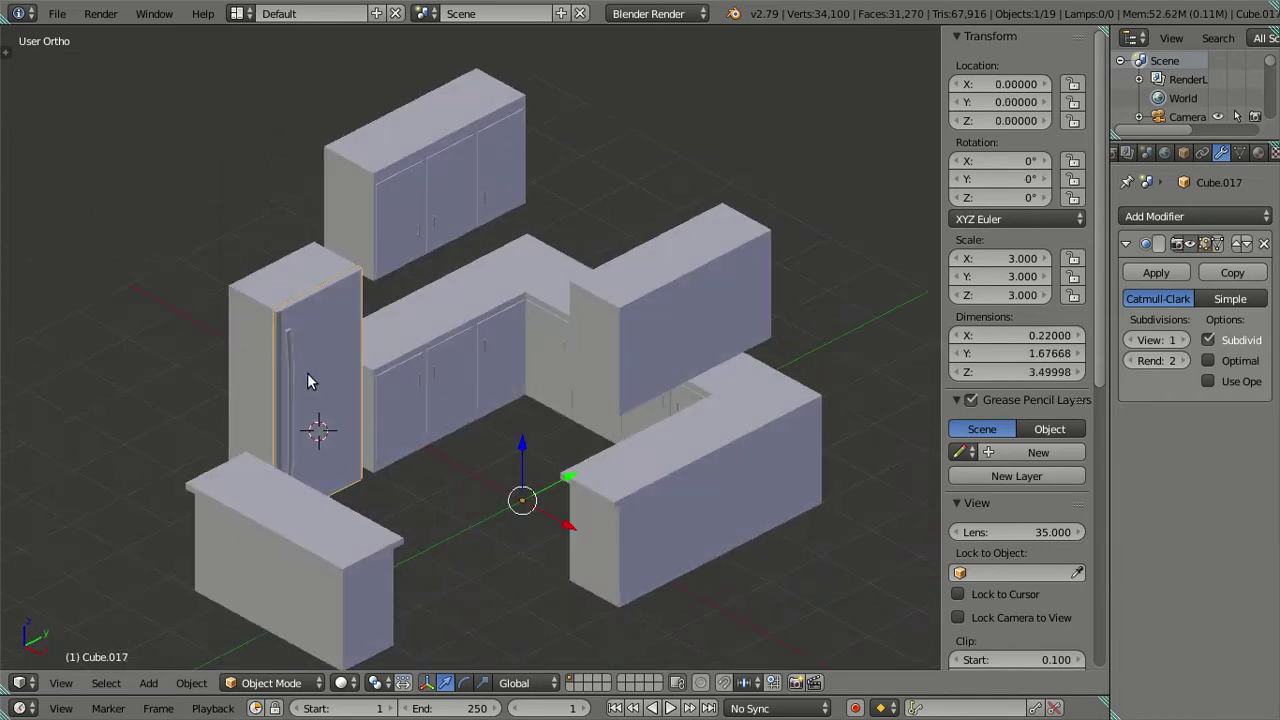
pyautogui.press('a')
pyautogui.moveTo(313, 368)
pyautogui.mouseDown(button='middle')
pyautogui.moveTo(392, 346)
pyautogui.moveTo(505, 345)
pyautogui.moveTo(545, 360)
pyautogui.moveTo(535, 357)
pyautogui.mouseUp(button='middle')
pyautogui.scroll(-3, 538, 300)
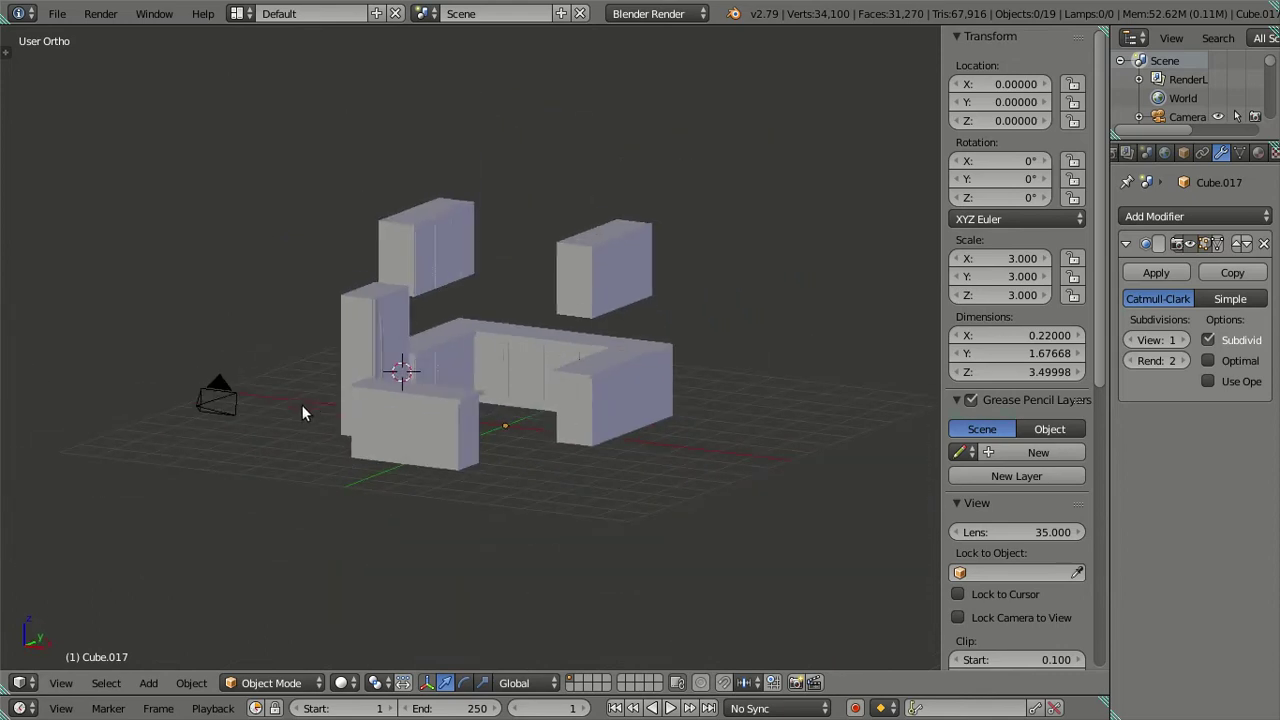
pyautogui.rightClick(215, 398)
# Look through the scene camera and save the kitchen file over the existing version.
pyautogui.press('a')
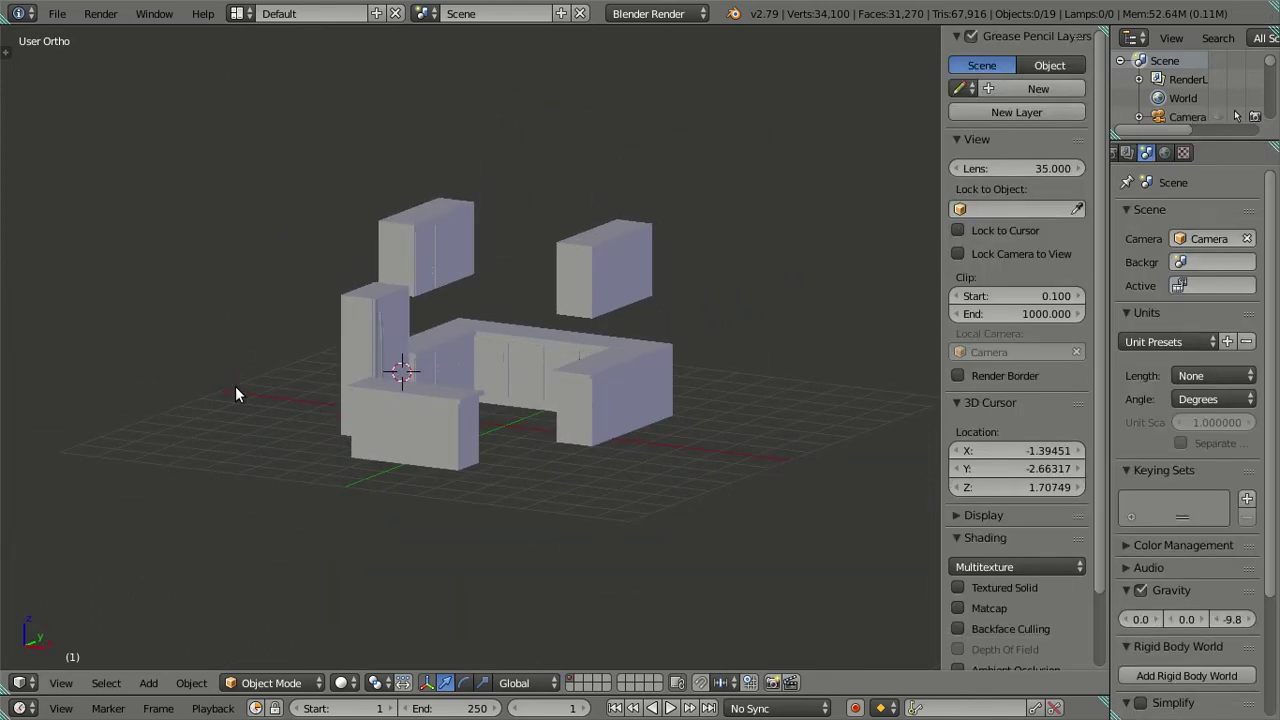
pyautogui.press('KP_0')
pyautogui.scroll(-2, 388, 359)
pyautogui.scroll(-1, 388, 359)
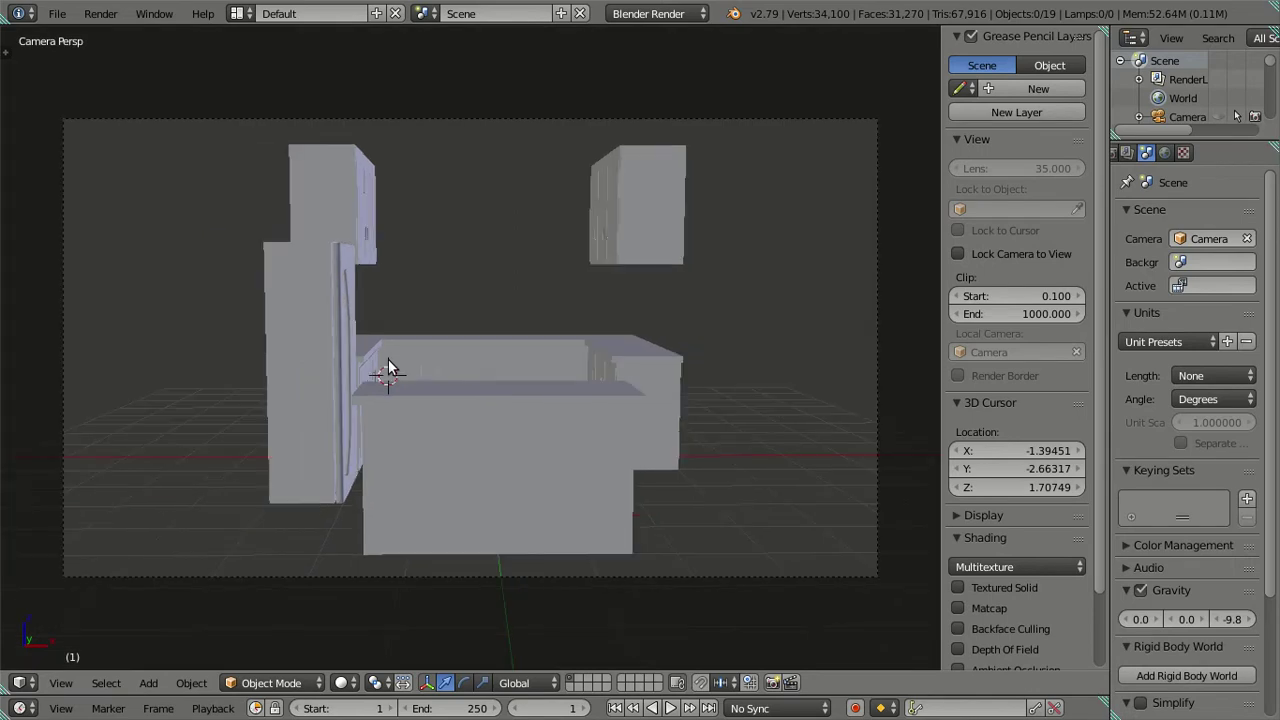
pyautogui.hotkey('ctrl', 's')
pyautogui.click(388, 363)
# Orbit and zoom the view down toward the floor between the counters.
pyautogui.moveTo(388, 366)
pyautogui.mouseDown(button='middle')
pyautogui.moveTo(526, 392)
pyautogui.moveTo(332, 294)
pyautogui.mouseUp(button='middle')
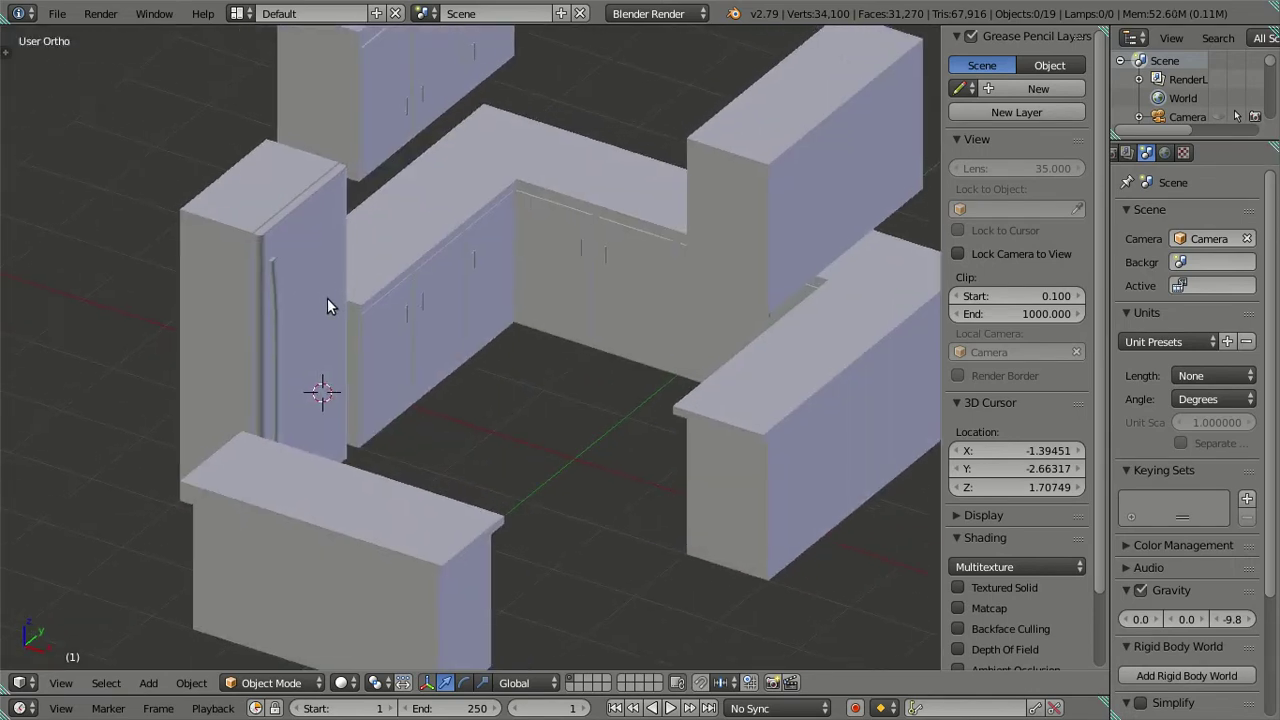
pyautogui.scroll(2, 383, 292)
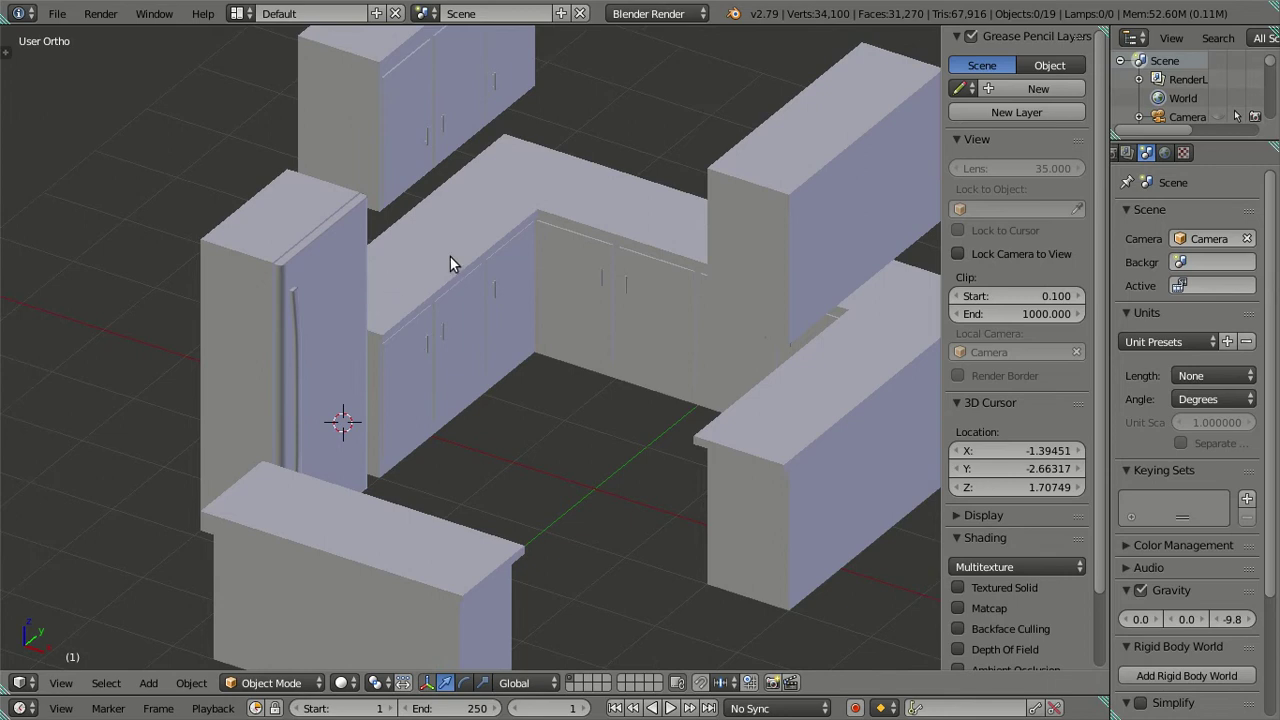
pyautogui.moveTo(450, 256); pyautogui.dragTo(455, 314, button='middle')
pyautogui.scroll(2, 466, 448)
pyautogui.scroll(1, 430, 242)
pyautogui.moveTo(430, 250)
pyautogui.mouseDown(button='middle')
pyautogui.moveTo(326, 263)
pyautogui.moveTo(363, 314)
pyautogui.moveTo(338, 258)
pyautogui.mouseUp(button='middle')
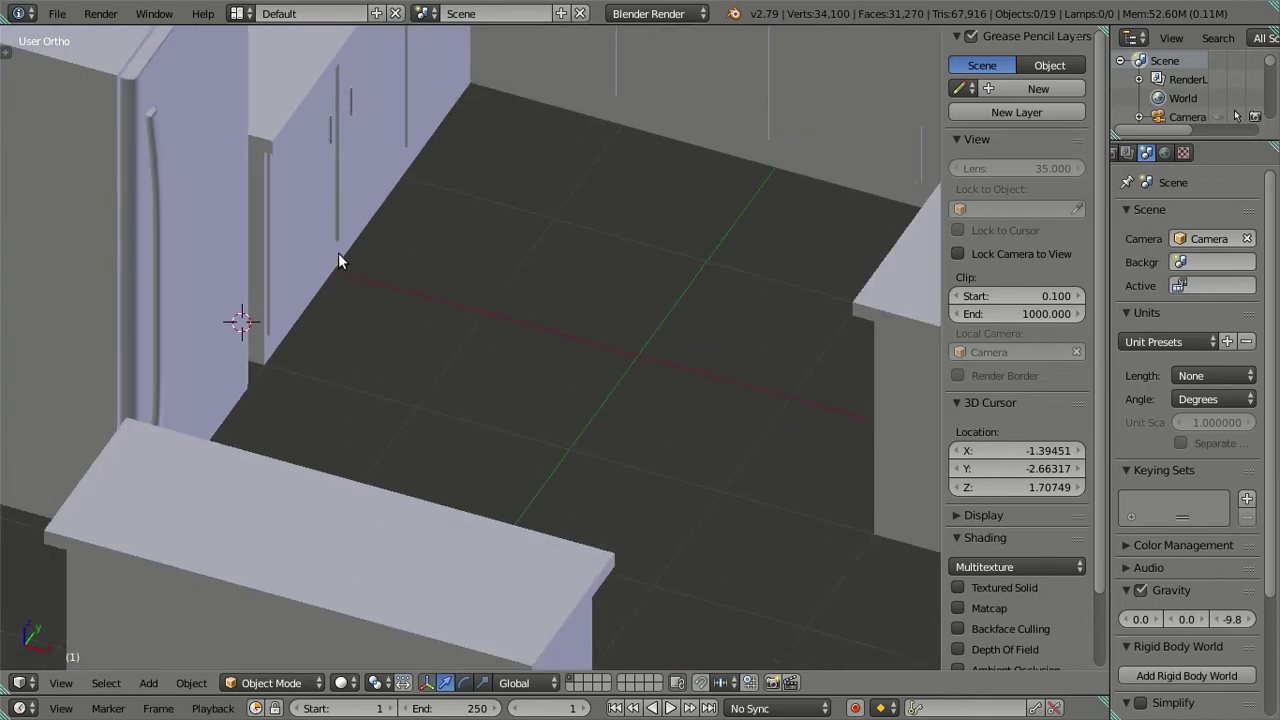
pyautogui.scroll(-2, 340, 250)
pyautogui.rightClick(332, 290)
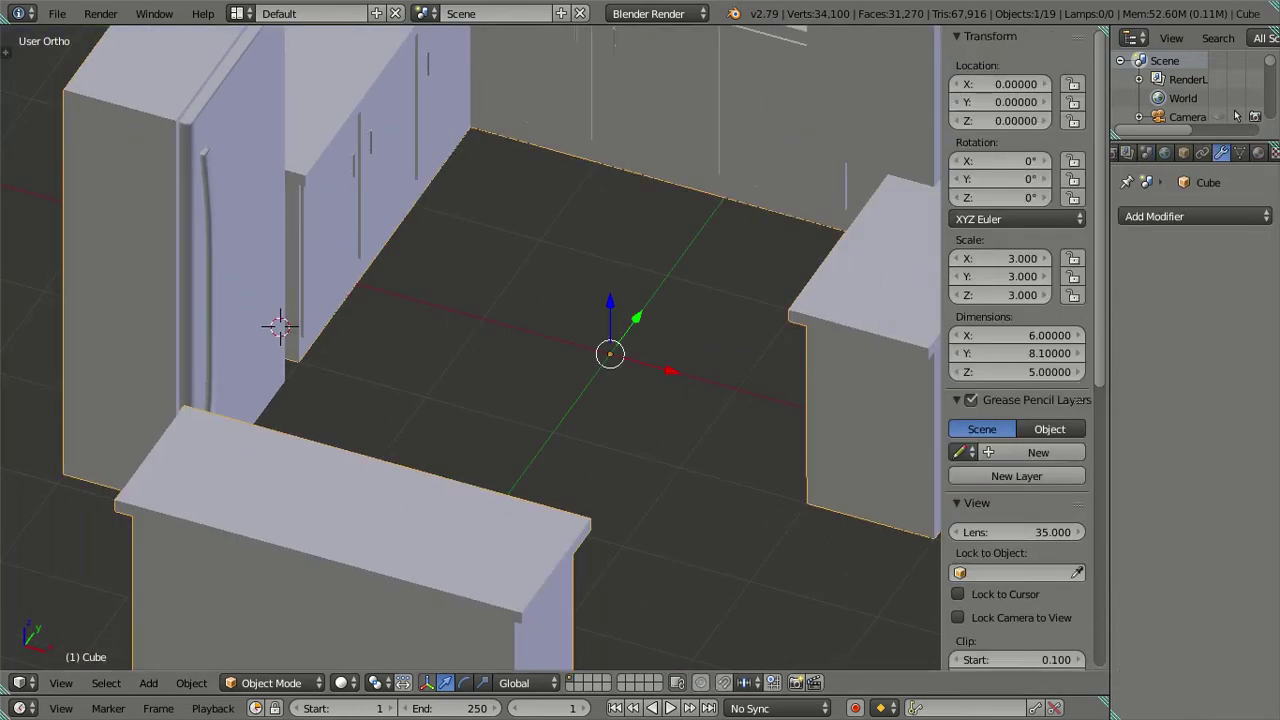
pyautogui.click(1187, 218)
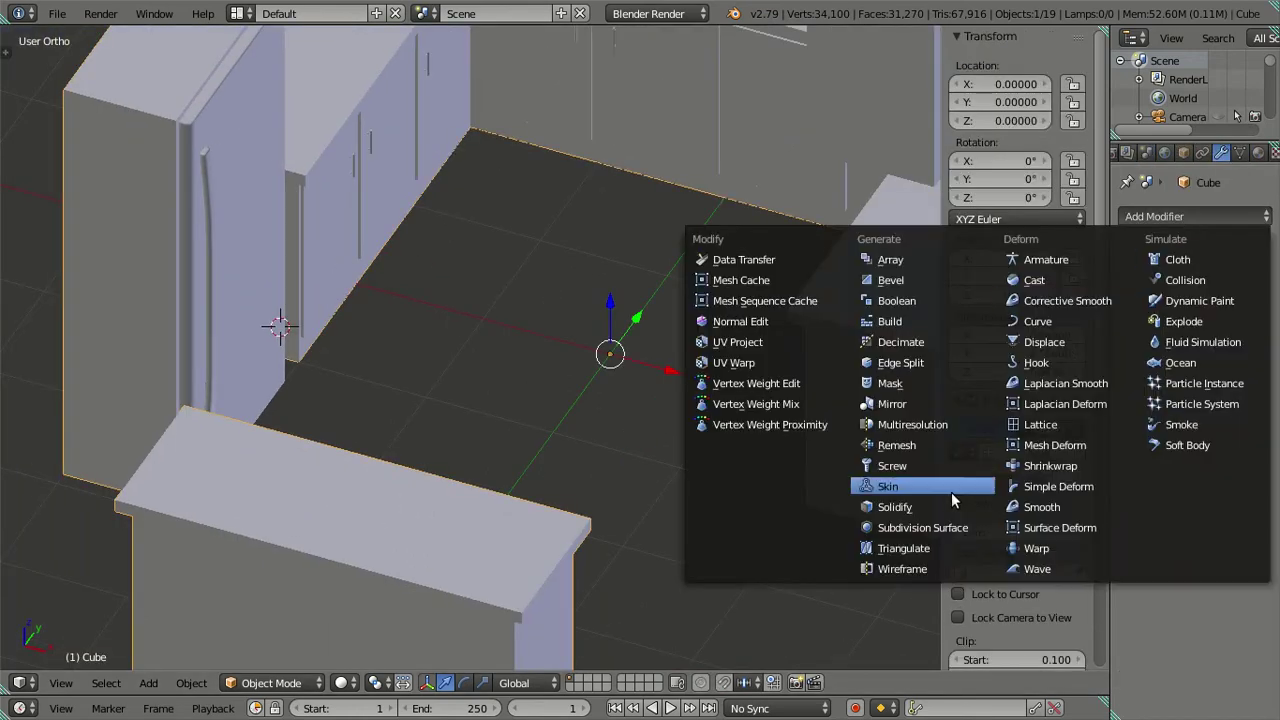
pyautogui.click(925, 286)
pyautogui.scroll(2, 705, 462)
pyautogui.scroll(2, 618, 458)
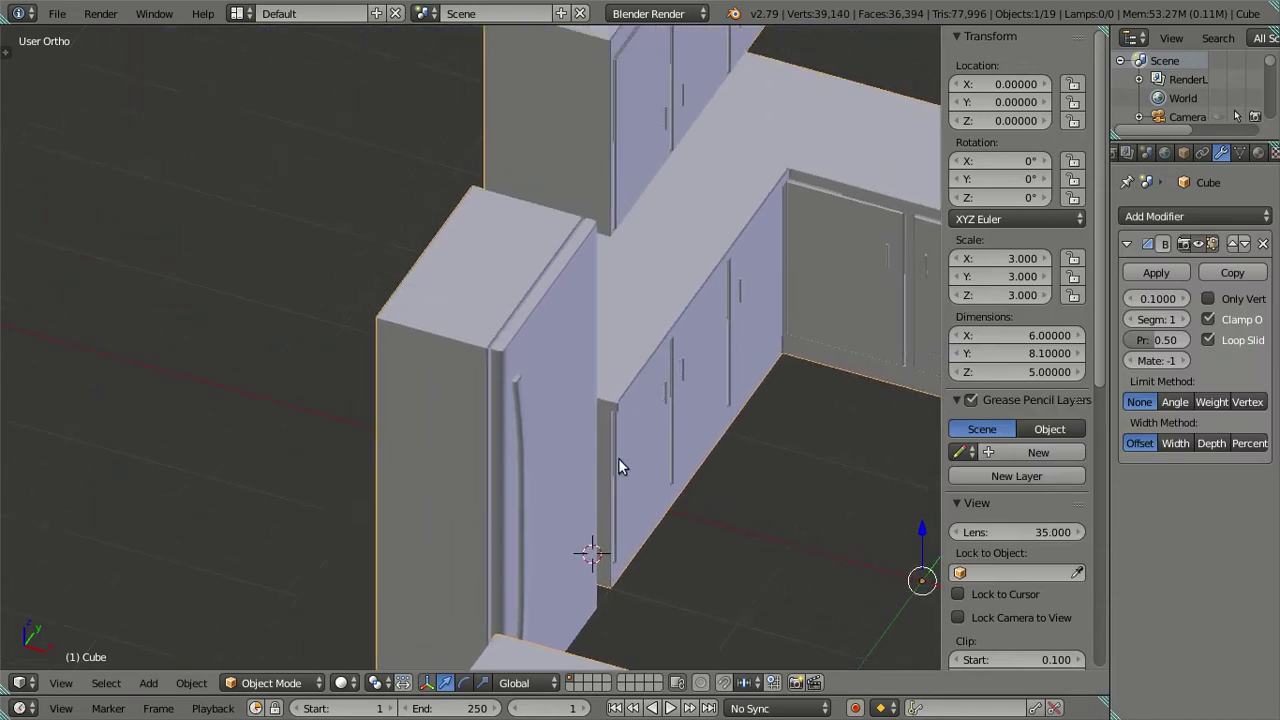
pyautogui.scroll(2, 616, 457)
pyautogui.scroll(2, 616, 457)
pyautogui.scroll(2, 616, 457)
pyautogui.scroll(2, 617, 457)
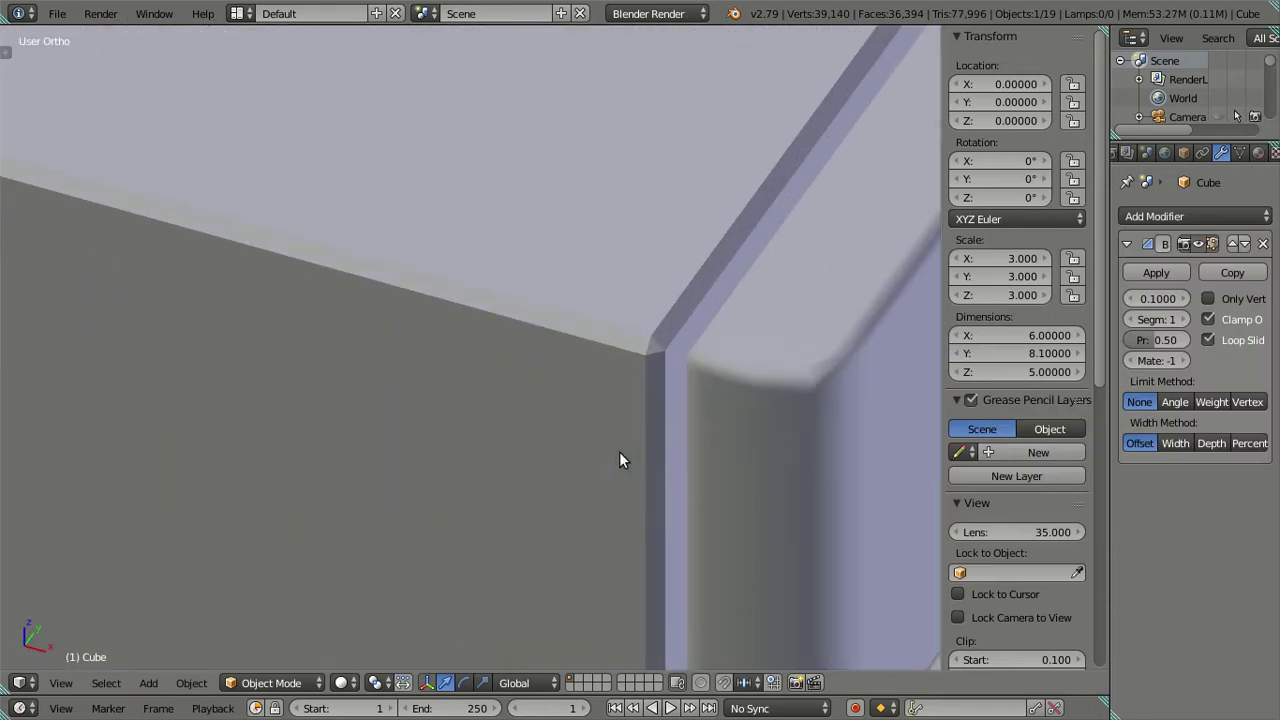
pyautogui.click(1184, 316)
pyautogui.click(1184, 316)
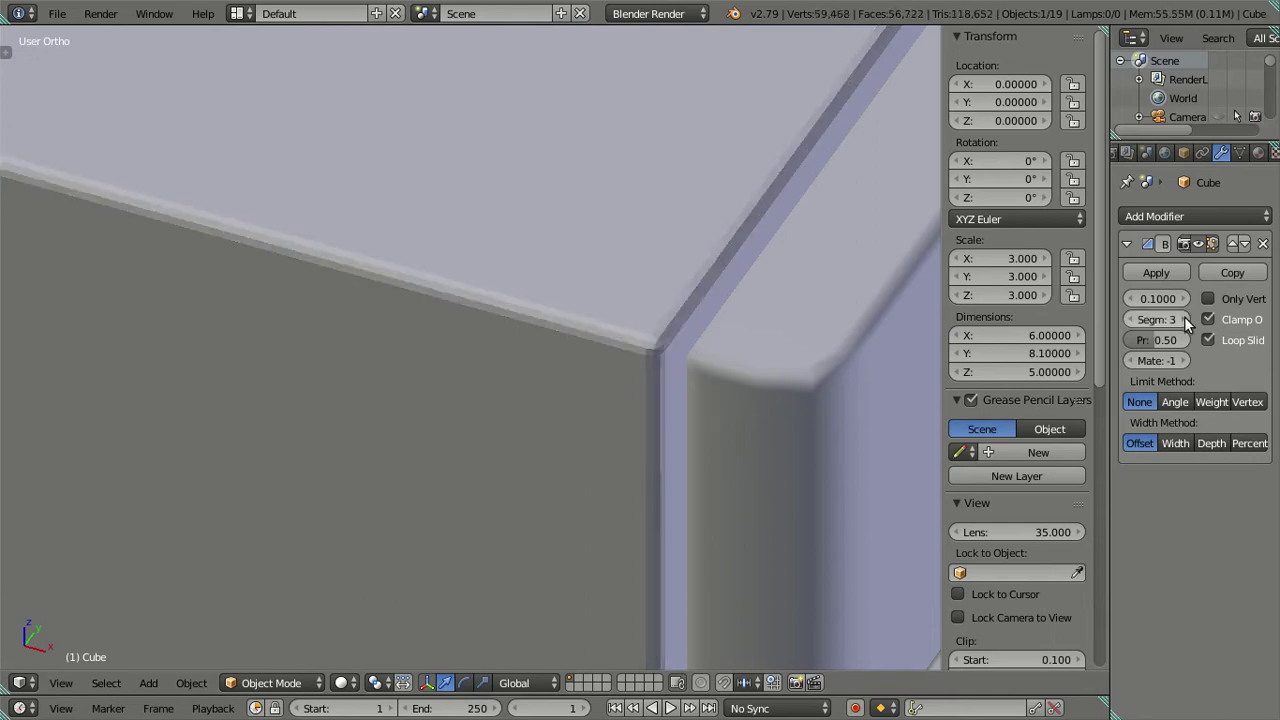
pyautogui.click(1185, 318)
pyautogui.click(1185, 316)
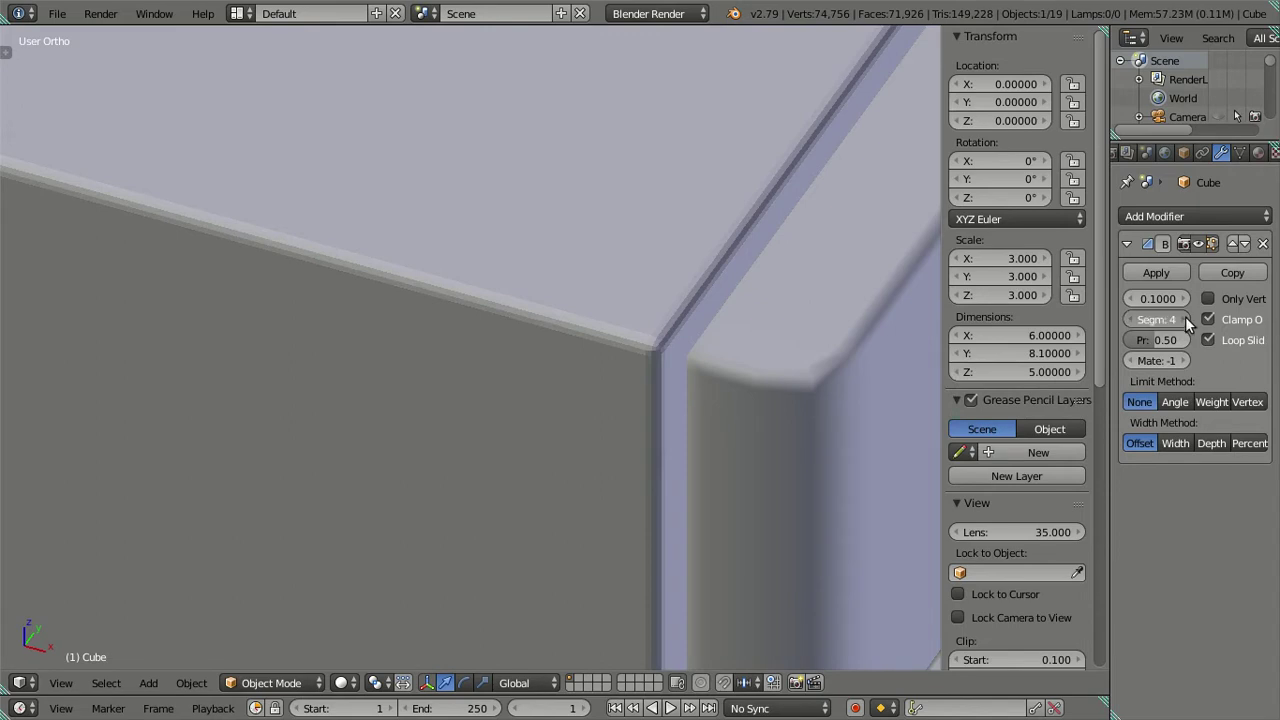
pyautogui.click(1130, 319)
pyautogui.click(1132, 319)
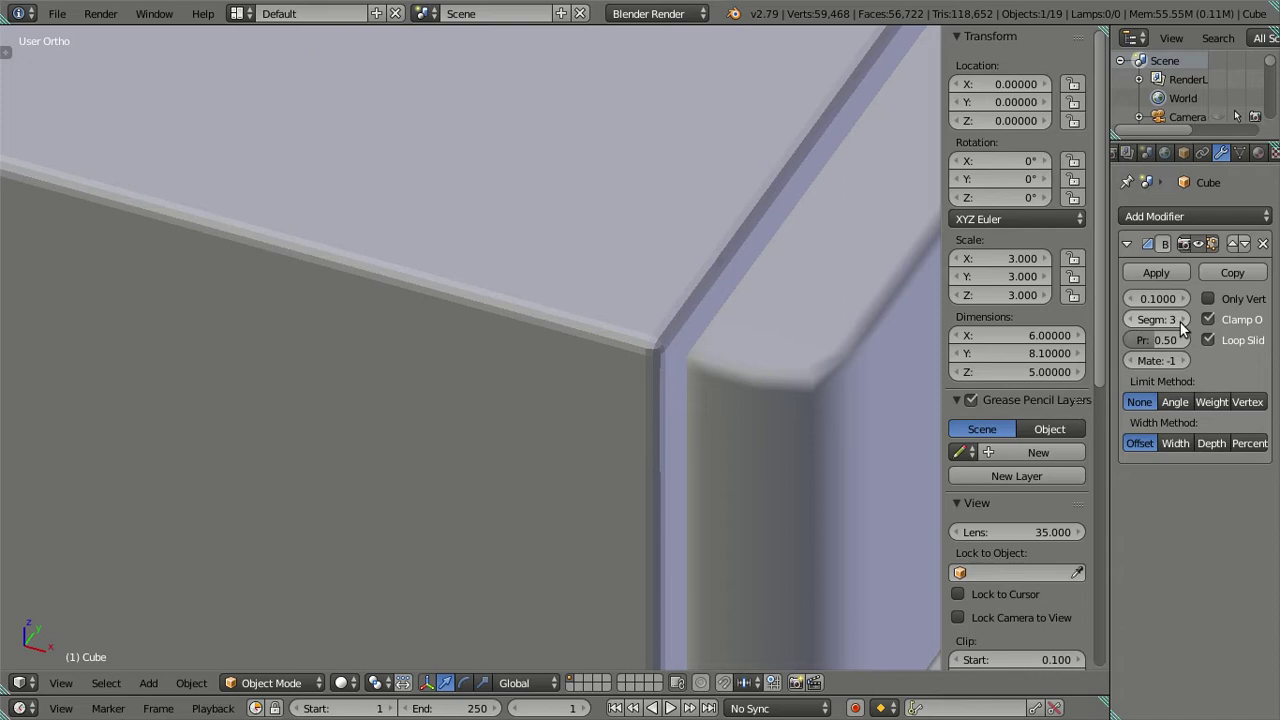
pyautogui.hotkey('ctrl', 'z')
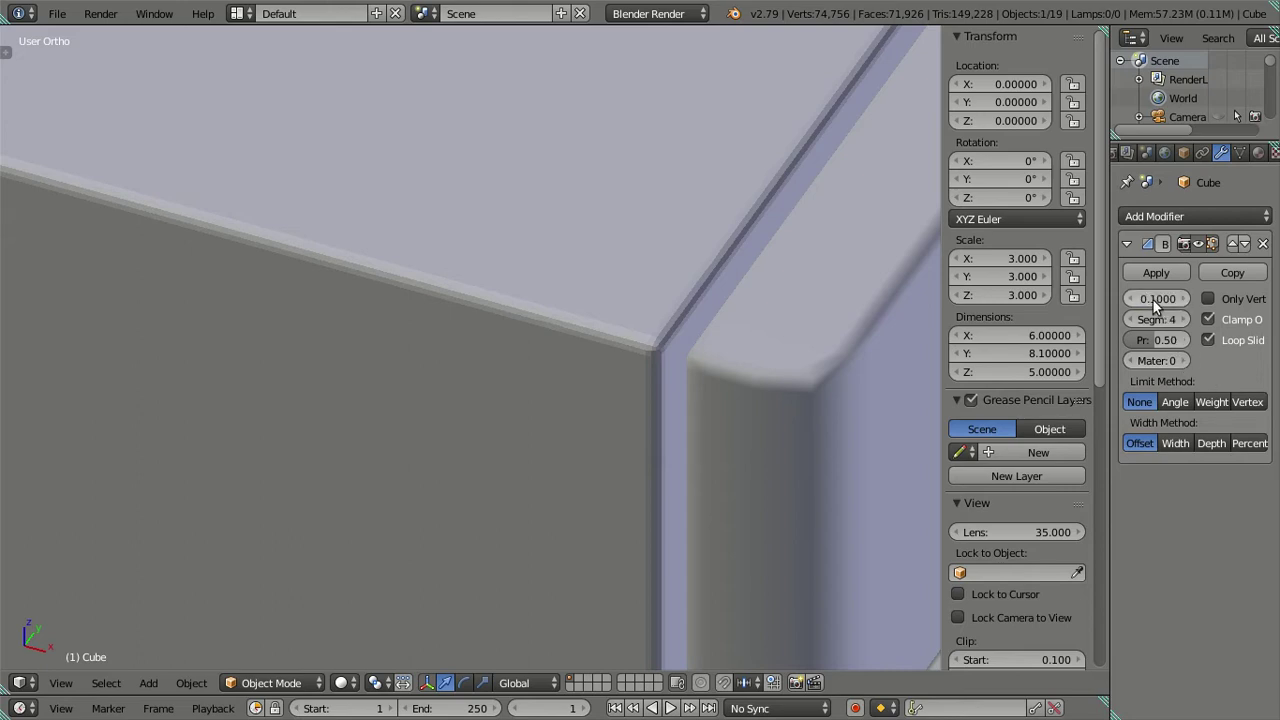
pyautogui.scroll(-2, 775, 349)
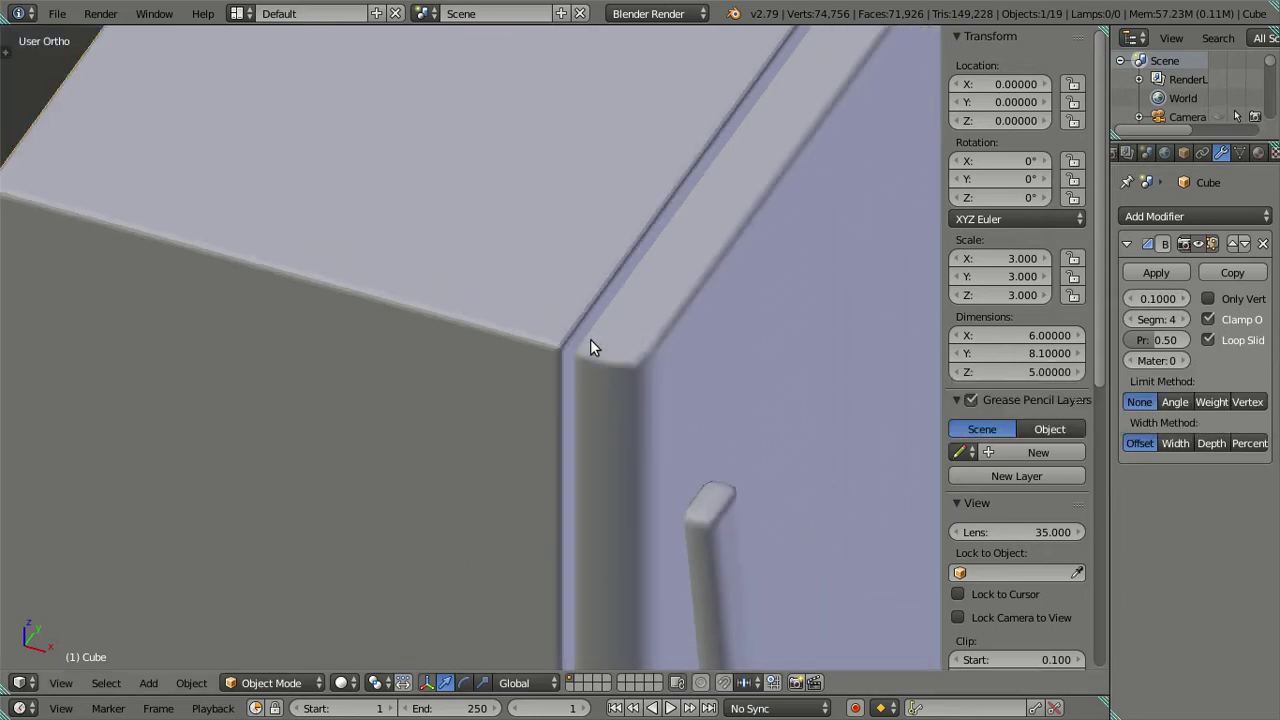
pyautogui.scroll(-2, 589, 339)
pyautogui.moveTo(784, 455)
pyautogui.keyDown('shift'); pyautogui.mouseDown(button='middle')
pyautogui.moveTo(665, 367)
pyautogui.moveTo(757, 486)
pyautogui.moveTo(723, 477)
pyautogui.moveTo(731, 514)
pyautogui.moveTo(473, 398)
pyautogui.moveTo(557, 366)
pyautogui.moveTo(595, 334)
pyautogui.moveTo(551, 283)
pyautogui.moveTo(571, 546)
pyautogui.moveTo(565, 345)
pyautogui.moveTo(654, 443)
pyautogui.mouseUp(button='middle'); pyautogui.keyUp('shift')
pyautogui.scroll(4, 751, 485)
pyautogui.scroll(2, 654, 443)
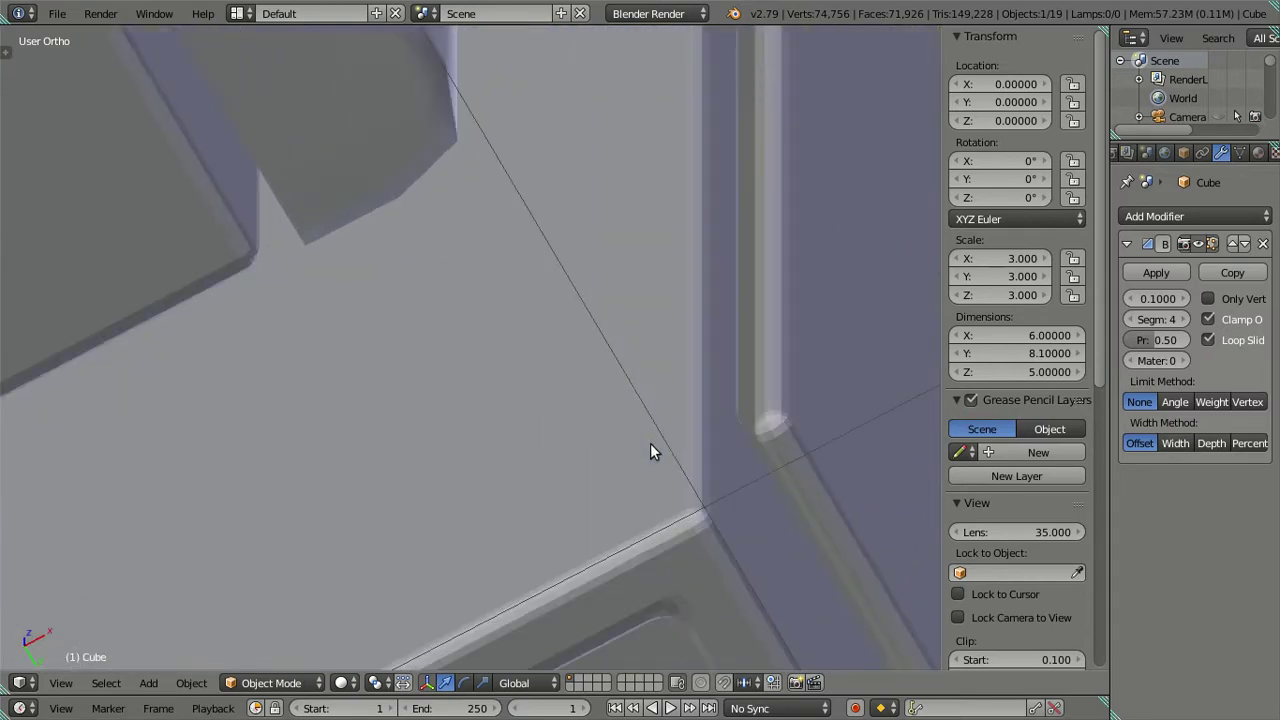
pyautogui.moveTo(762, 411)
pyautogui.mouseDown(button='middle')
pyautogui.moveTo(771, 434)
pyautogui.moveTo(751, 443)
pyautogui.mouseUp(button='middle')
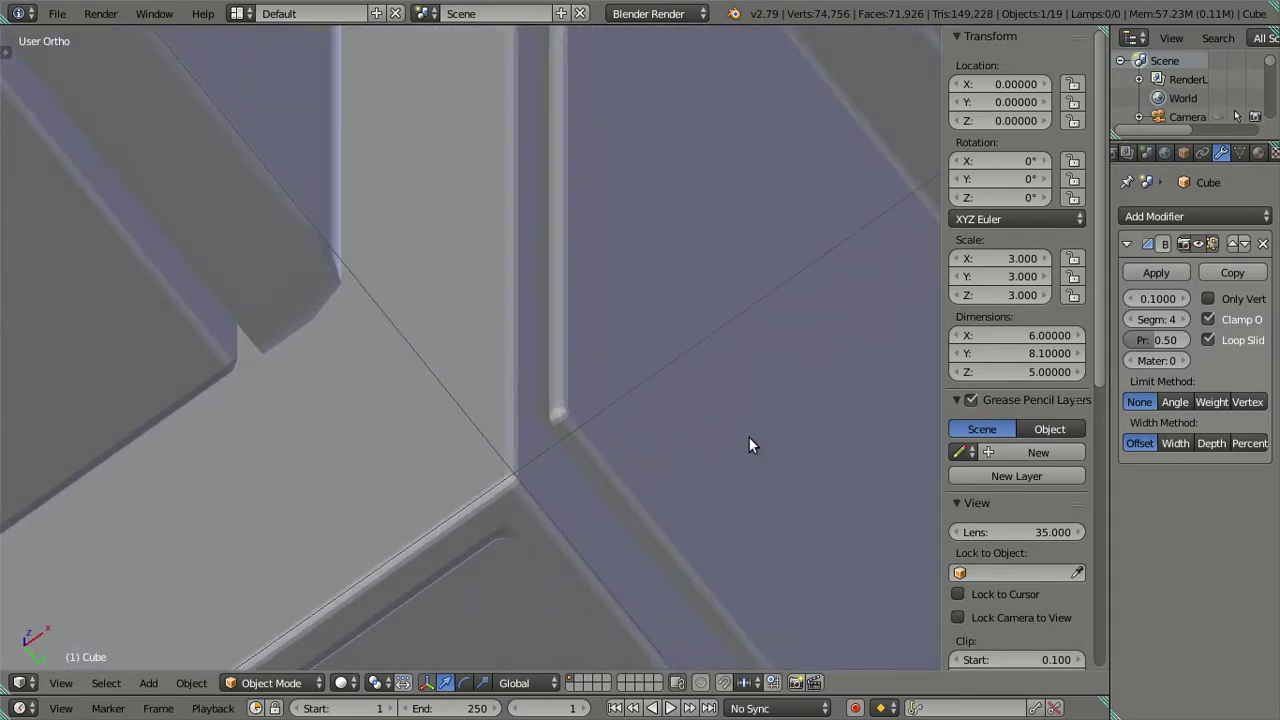
pyautogui.click(1264, 245)
# Orbit and zoom to a lower, more frontal side view of the cabinets.
pyautogui.scroll(-2, 656, 327)
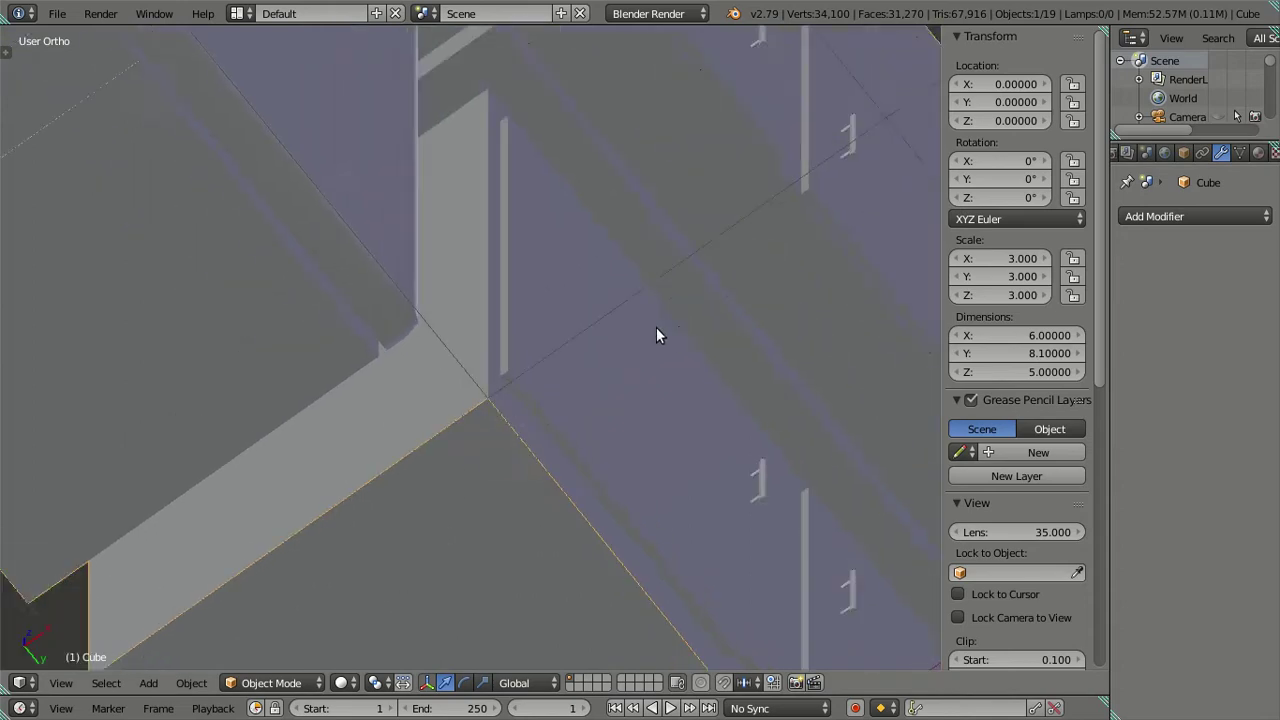
pyautogui.scroll(-2, 611, 328)
pyautogui.scroll(-2, 557, 358)
pyautogui.scroll(-3, 557, 358)
pyautogui.moveTo(540, 266)
pyautogui.mouseDown(button='middle')
pyautogui.moveTo(338, 344)
pyautogui.moveTo(548, 400)
pyautogui.moveTo(609, 358)
pyautogui.moveTo(514, 354)
pyautogui.mouseUp(button='middle')
pyautogui.moveTo(683, 283)
pyautogui.mouseDown(button='middle')
pyautogui.moveTo(493, 195)
pyautogui.moveTo(397, 183)
pyautogui.moveTo(403, 229)
pyautogui.moveTo(426, 140)
pyautogui.moveTo(471, 154)
pyautogui.moveTo(520, 209)
pyautogui.moveTo(434, 248)
pyautogui.moveTo(446, 377)
pyautogui.moveTo(436, 437)
pyautogui.mouseUp(button='middle')
pyautogui.scroll(-3, 434, 248)
# Snap the 3D cursor to the world origin and deselect everything.
pyautogui.rightClick(451, 392)
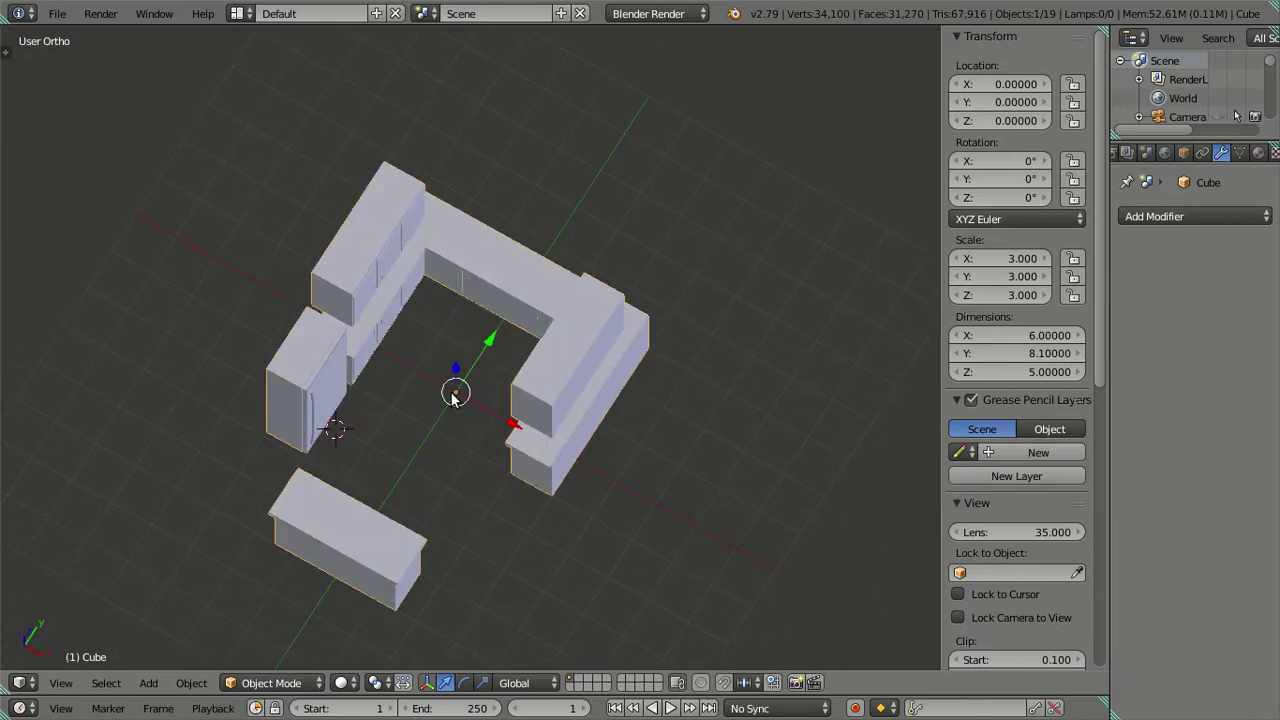
pyautogui.hotkey('shift', 's')
pyautogui.click(556, 426)
pyautogui.press('a')
pyautogui.moveTo(556, 426)
pyautogui.mouseDown(button='middle')
pyautogui.moveTo(574, 417)
pyautogui.moveTo(535, 366)
pyautogui.moveTo(608, 372)
pyautogui.moveTo(607, 355)
pyautogui.moveTo(634, 403)
pyautogui.moveTo(528, 503)
pyautogui.moveTo(352, 463)
pyautogui.moveTo(443, 480)
pyautogui.mouseUp(button='middle')
pyautogui.scroll(5, 330, 468)
# Put the island cabinet into Edit Mode and orbit to inspect its corner.
pyautogui.rightClick(325, 485)
pyautogui.press('Tab')
pyautogui.scroll(3, 455, 430)
pyautogui.scroll(1, 540, 390)
pyautogui.scroll(-1, 560, 385)
pyautogui.scroll(-2, 543, 390)
pyautogui.moveTo(543, 400)
pyautogui.mouseDown(button='middle')
pyautogui.moveTo(537, 280)
pyautogui.moveTo(426, 409)
pyautogui.moveTo(420, 440)
pyautogui.moveTo(417, 406)
pyautogui.moveTo(448, 345)
pyautogui.mouseUp(button='middle')
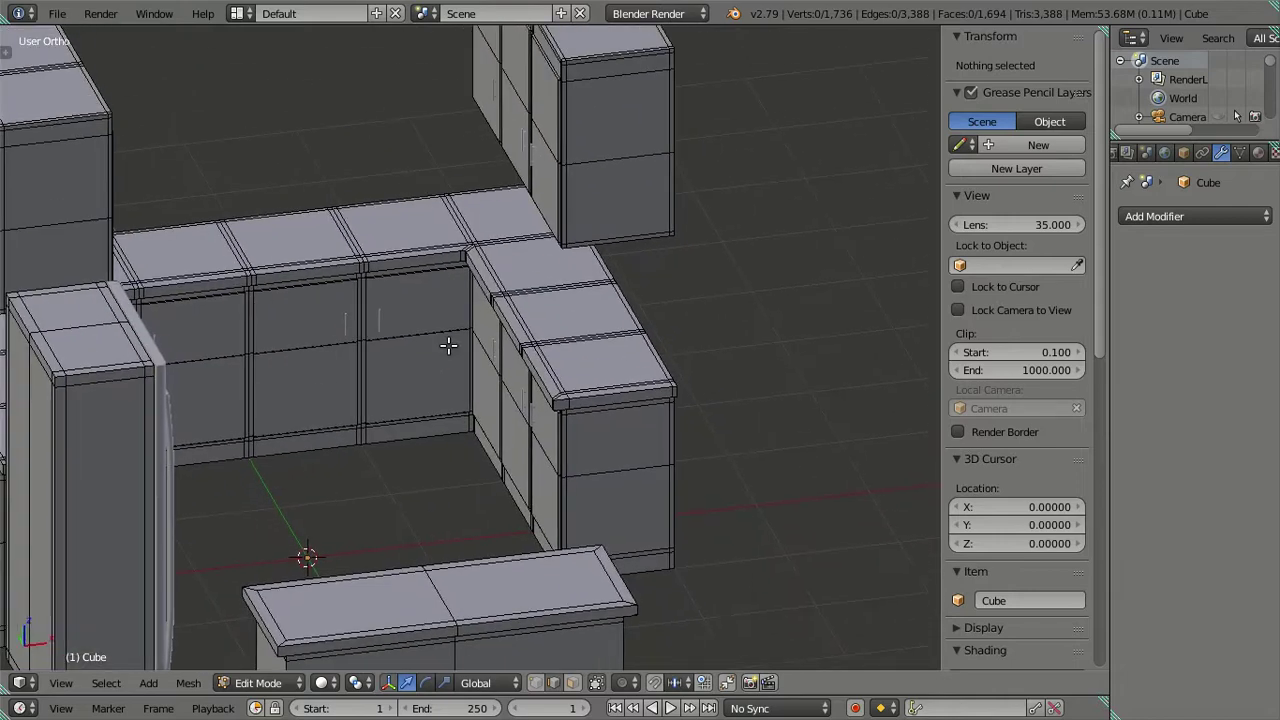
pyautogui.moveTo(386, 306)
pyautogui.mouseDown(button='middle')
pyautogui.moveTo(351, 306)
pyautogui.moveTo(397, 340)
pyautogui.moveTo(324, 332)
pyautogui.mouseUp(button='middle')
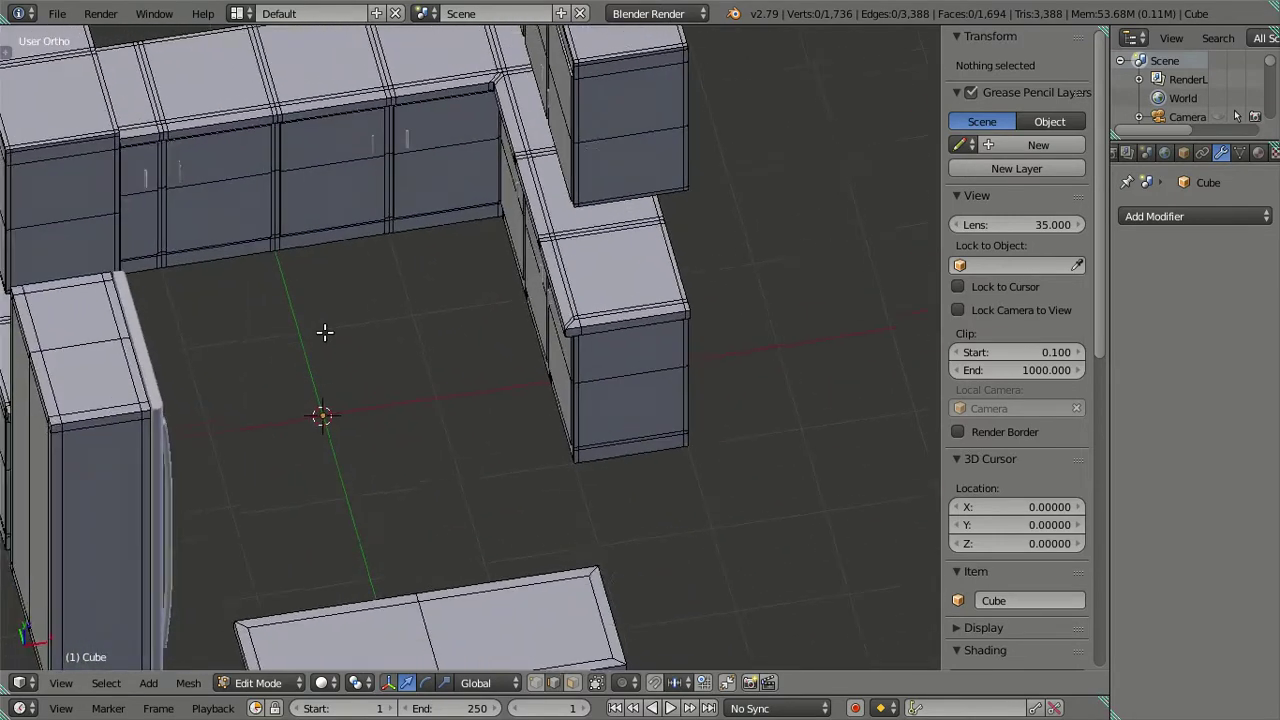
# Orbit out to see all the cabinets from an angled front view.
pyautogui.scroll(-2, 324, 332)
pyautogui.moveTo(443, 277); pyautogui.dragTo(443, 400, button='middle')
pyautogui.scroll(-1, 422, 367)
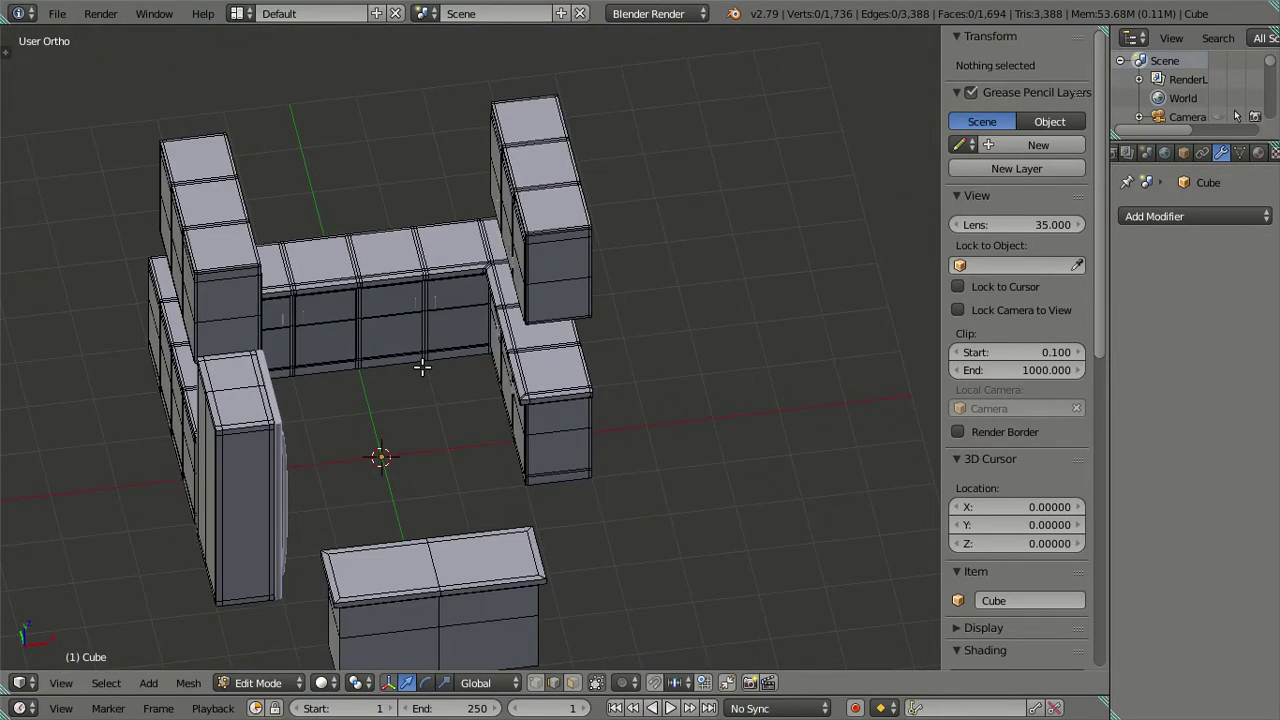
pyautogui.scroll(4, 422, 367)
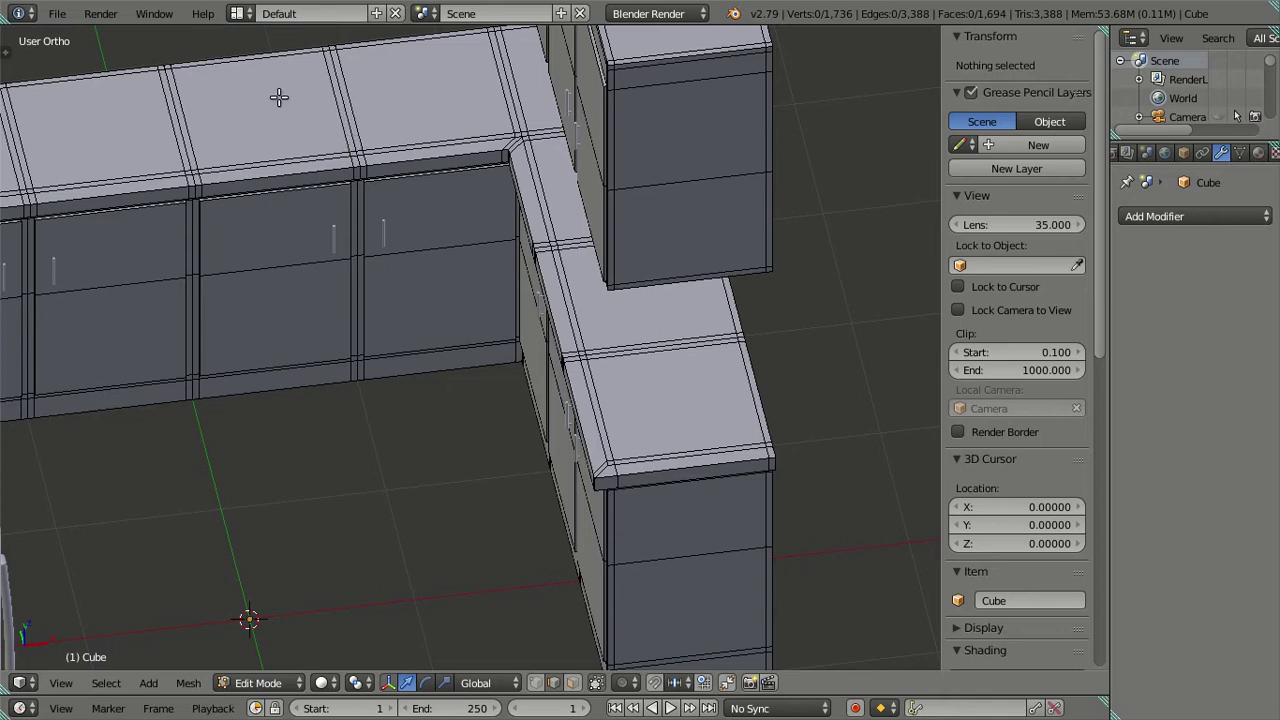
pyautogui.scroll(-5, 300, 140)
pyautogui.moveTo(331, 189)
pyautogui.mouseDown(button='middle')
pyautogui.moveTo(354, 251)
pyautogui.moveTo(324, 230)
pyautogui.moveTo(280, 274)
pyautogui.moveTo(309, 294)
pyautogui.mouseUp(button='middle')
pyautogui.scroll(4, 330, 320)
pyautogui.moveTo(351, 353)
pyautogui.mouseDown(button='middle')
pyautogui.moveTo(354, 303)
pyautogui.moveTo(329, 263)
pyautogui.moveTo(306, 266)
pyautogui.moveTo(397, 287)
pyautogui.mouseUp(button='middle')
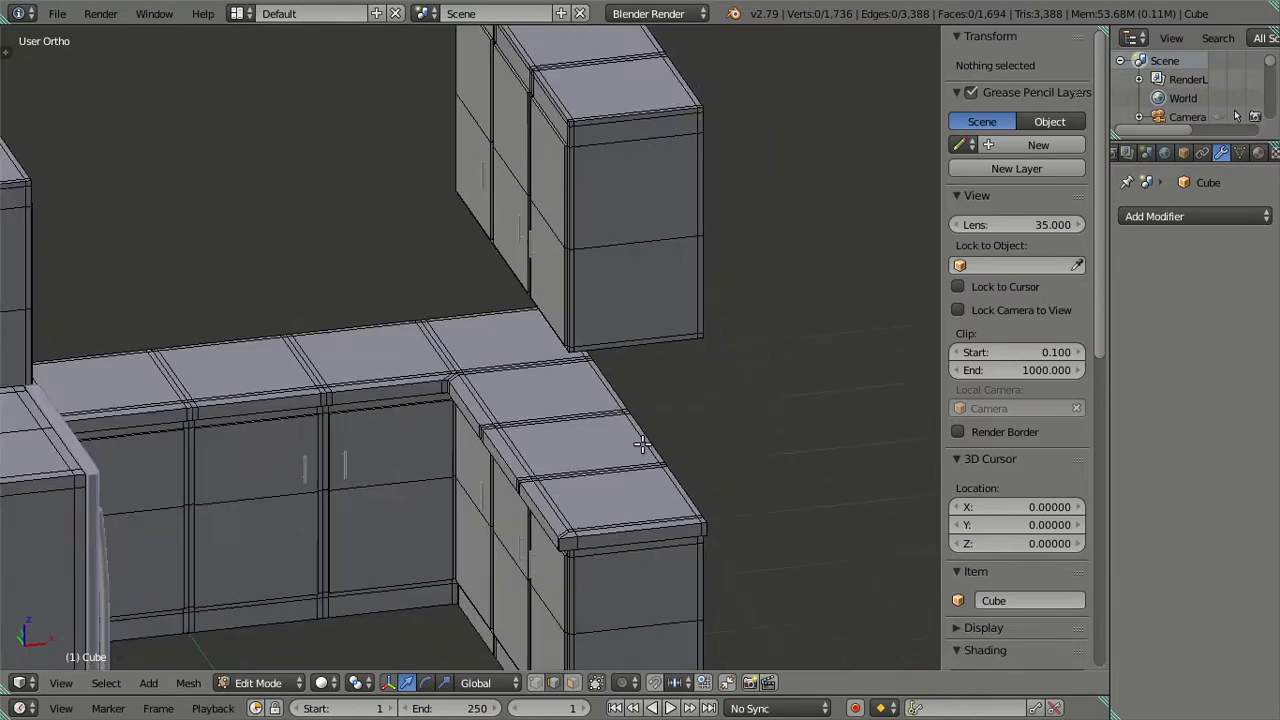
# Leave mesh editing and orbit to a low, angled overview of the kitchen.
pyautogui.press('a')
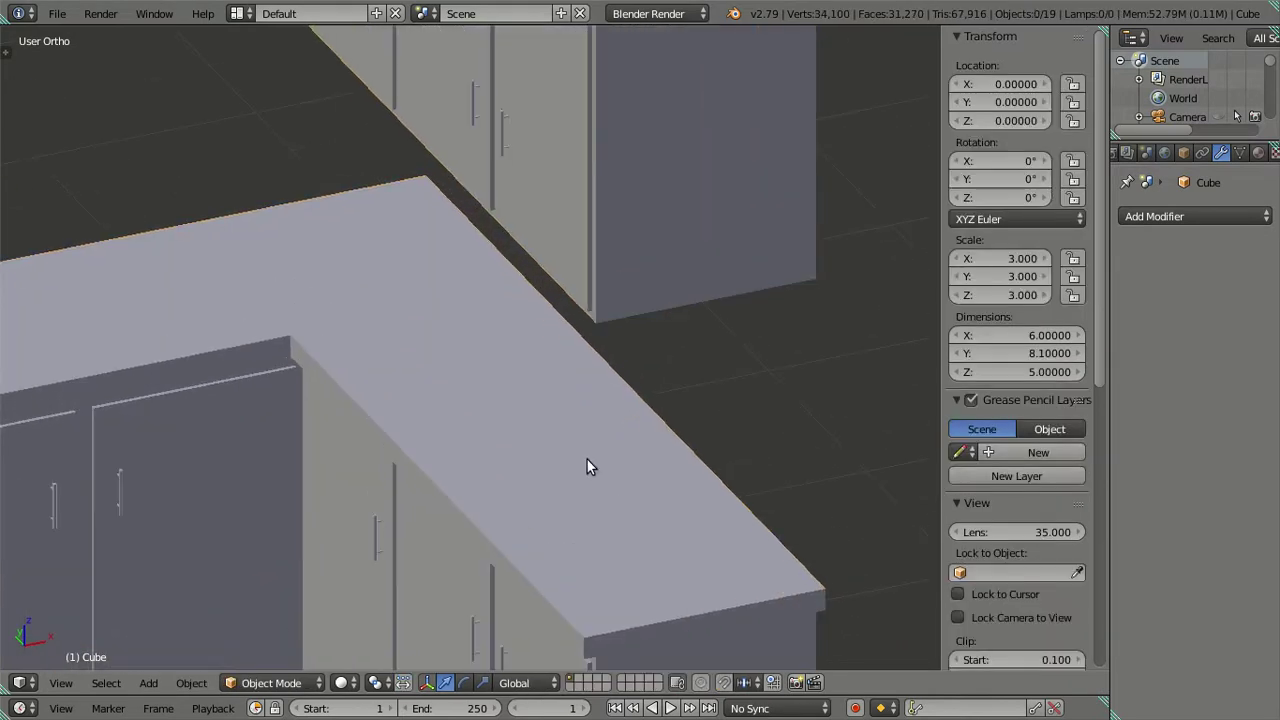
pyautogui.scroll(-2, 587, 461)
pyautogui.scroll(-3, 430, 449)
pyautogui.scroll(-1, 470, 467)
pyautogui.moveTo(469, 459)
pyautogui.mouseDown(button='middle')
pyautogui.moveTo(324, 457)
pyautogui.moveTo(407, 450)
pyautogui.moveTo(420, 432)
pyautogui.moveTo(460, 426)
pyautogui.moveTo(482, 398)
pyautogui.moveTo(464, 377)
pyautogui.moveTo(452, 383)
pyautogui.moveTo(470, 393)
pyautogui.moveTo(467, 417)
pyautogui.mouseUp(button='middle')
pyautogui.scroll(1, 324, 452)
pyautogui.scroll(2, 338, 452)
pyautogui.scroll(-2, 352, 457)
pyautogui.scroll(2, 475, 450)
pyautogui.scroll(-3, 482, 488)
pyautogui.moveTo(482, 488)
pyautogui.mouseDown(button='middle')
pyautogui.moveTo(374, 486)
pyautogui.moveTo(443, 463)
pyautogui.moveTo(506, 420)
pyautogui.moveTo(416, 440)
pyautogui.moveTo(392, 426)
pyautogui.mouseUp(button='middle')
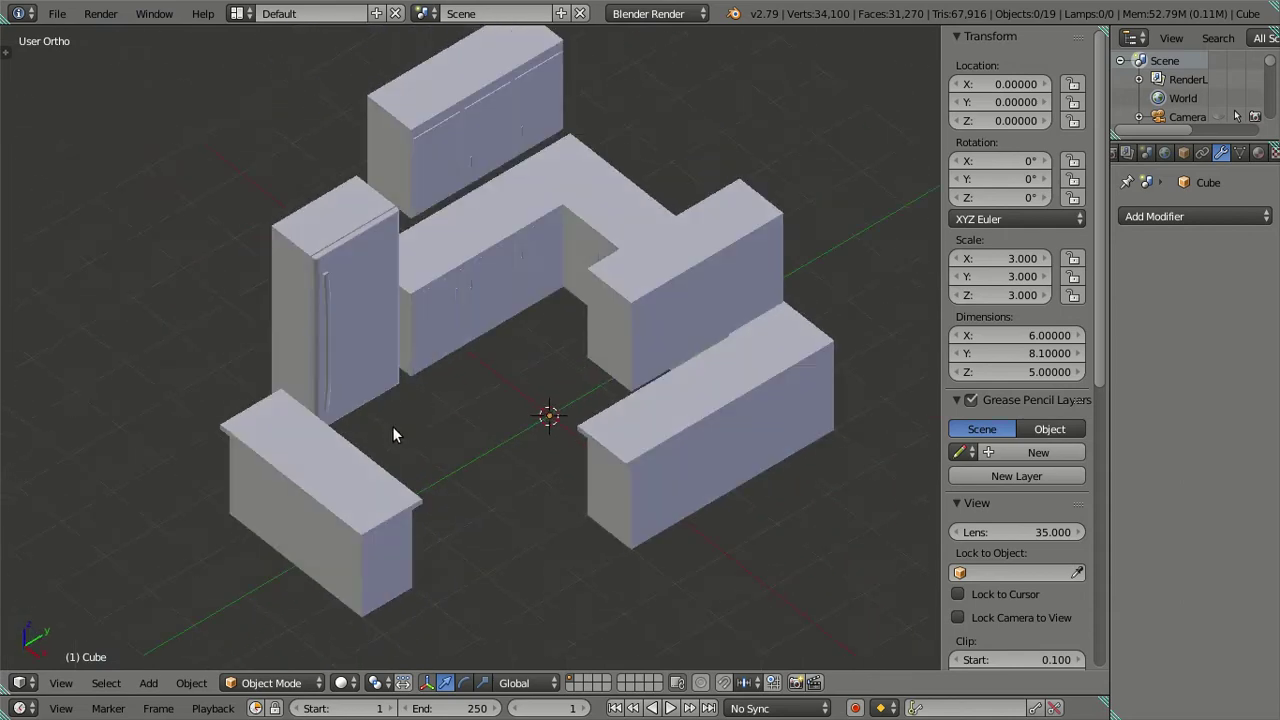
pyautogui.moveTo(611, 372)
pyautogui.mouseDown(button='middle')
pyautogui.moveTo(424, 431)
pyautogui.moveTo(435, 368)
pyautogui.moveTo(333, 393)
pyautogui.moveTo(268, 378)
pyautogui.moveTo(520, 533)
pyautogui.moveTo(532, 517)
pyautogui.mouseUp(button='middle')
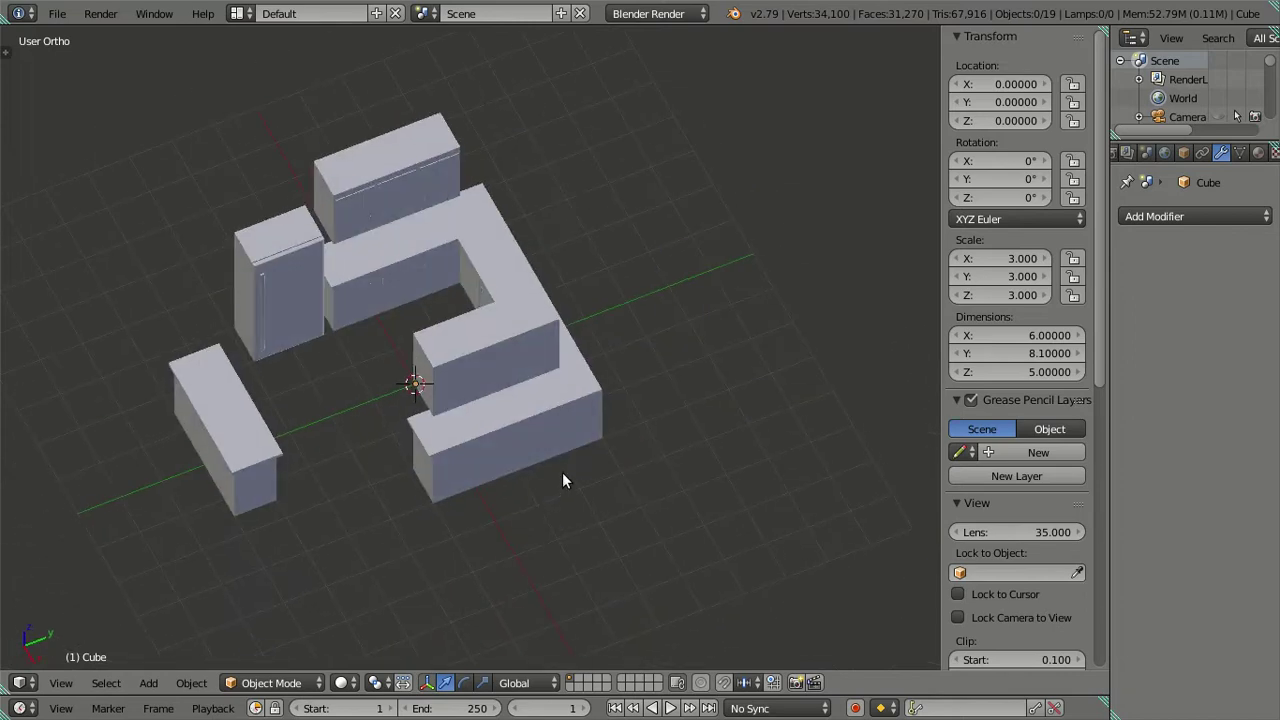
# Add a new cube and scale it to 3 along X.
pyautogui.hotkey('shift', 'a')
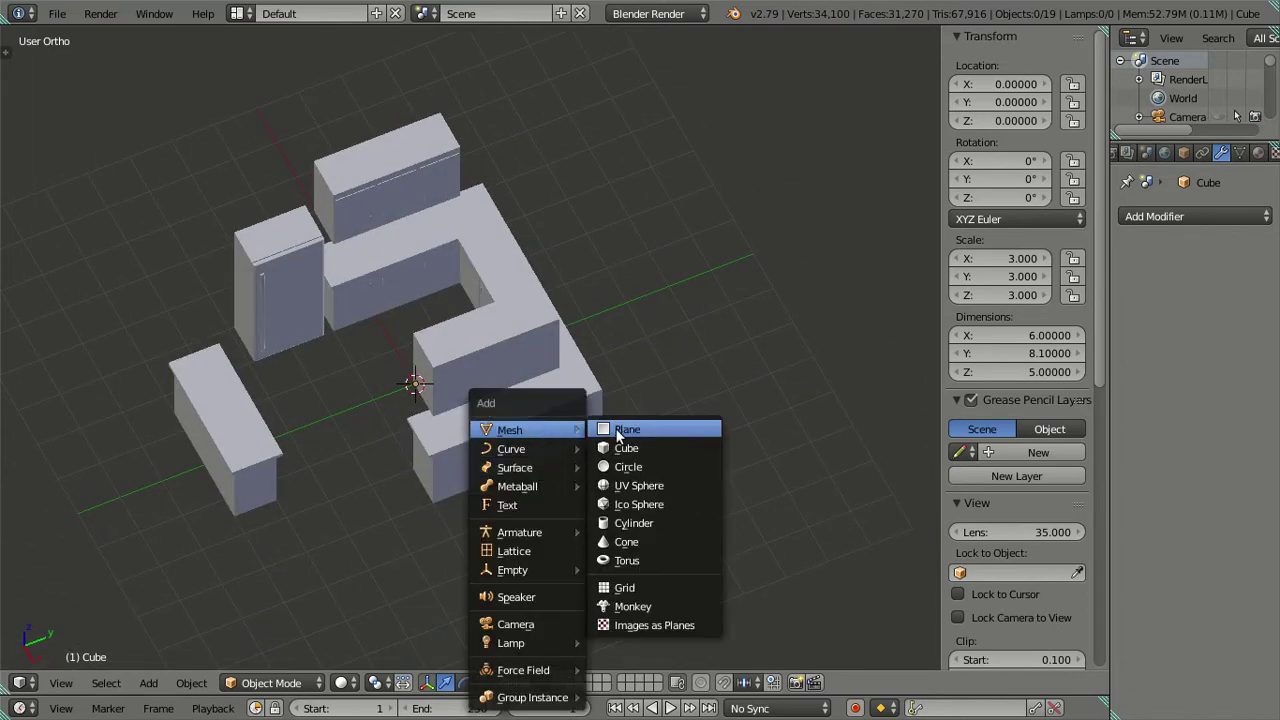
pyautogui.click(627, 449)
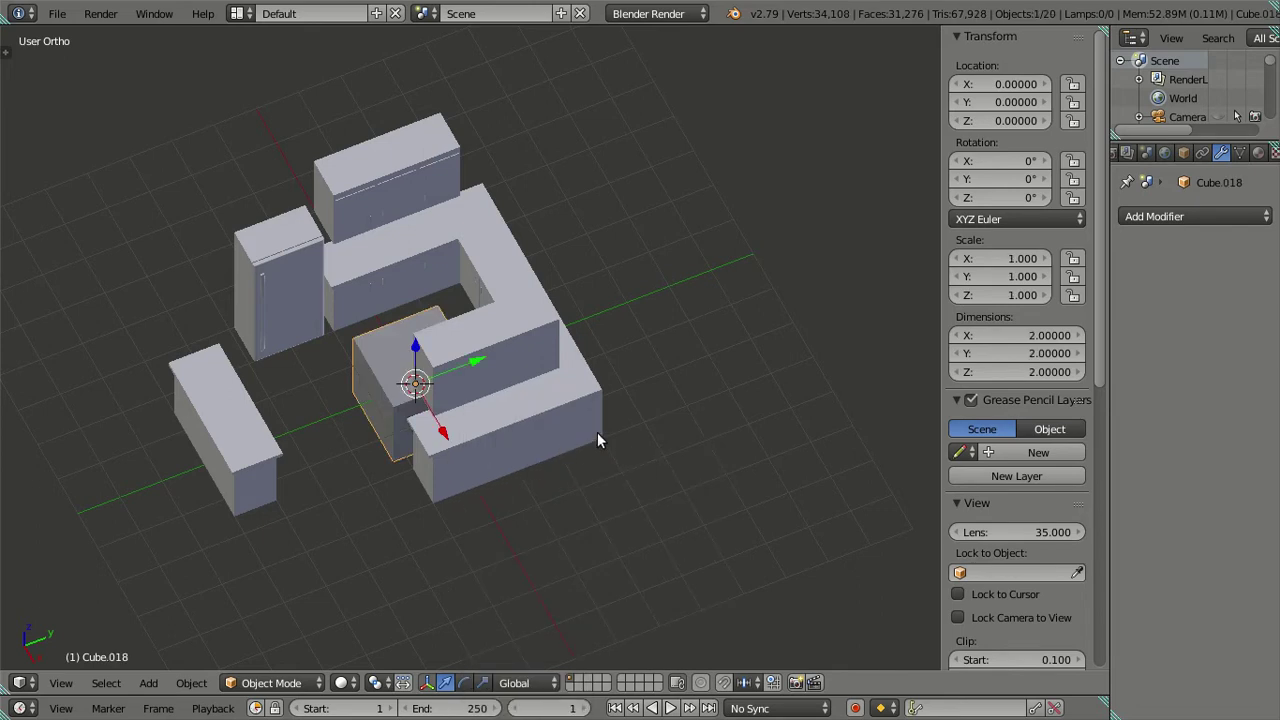
pyautogui.click(1005, 262)
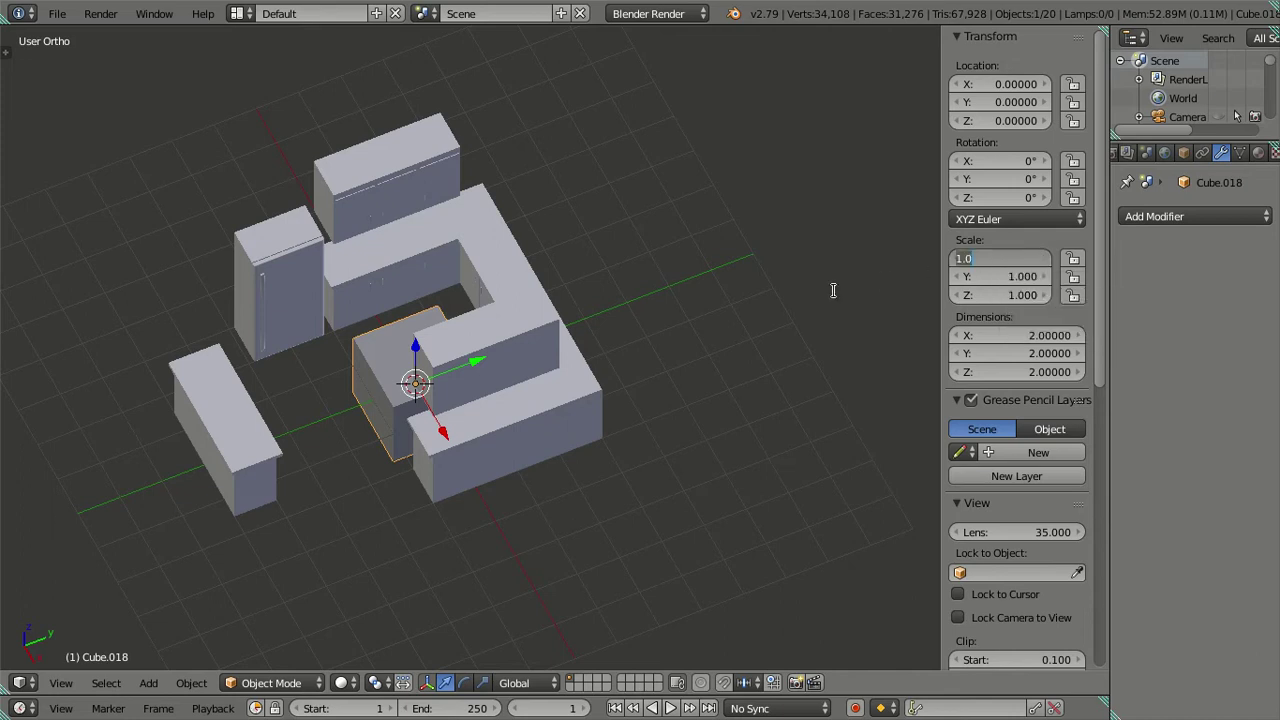
pyautogui.write('3')
pyautogui.press('Return')
pyautogui.moveTo(765, 303)
pyautogui.mouseDown(button='middle')
pyautogui.moveTo(649, 366)
pyautogui.moveTo(733, 342)
pyautogui.moveTo(760, 306)
pyautogui.moveTo(697, 191)
pyautogui.moveTo(603, 419)
pyautogui.mouseUp(button='middle')
pyautogui.scroll(3, 540, 416)
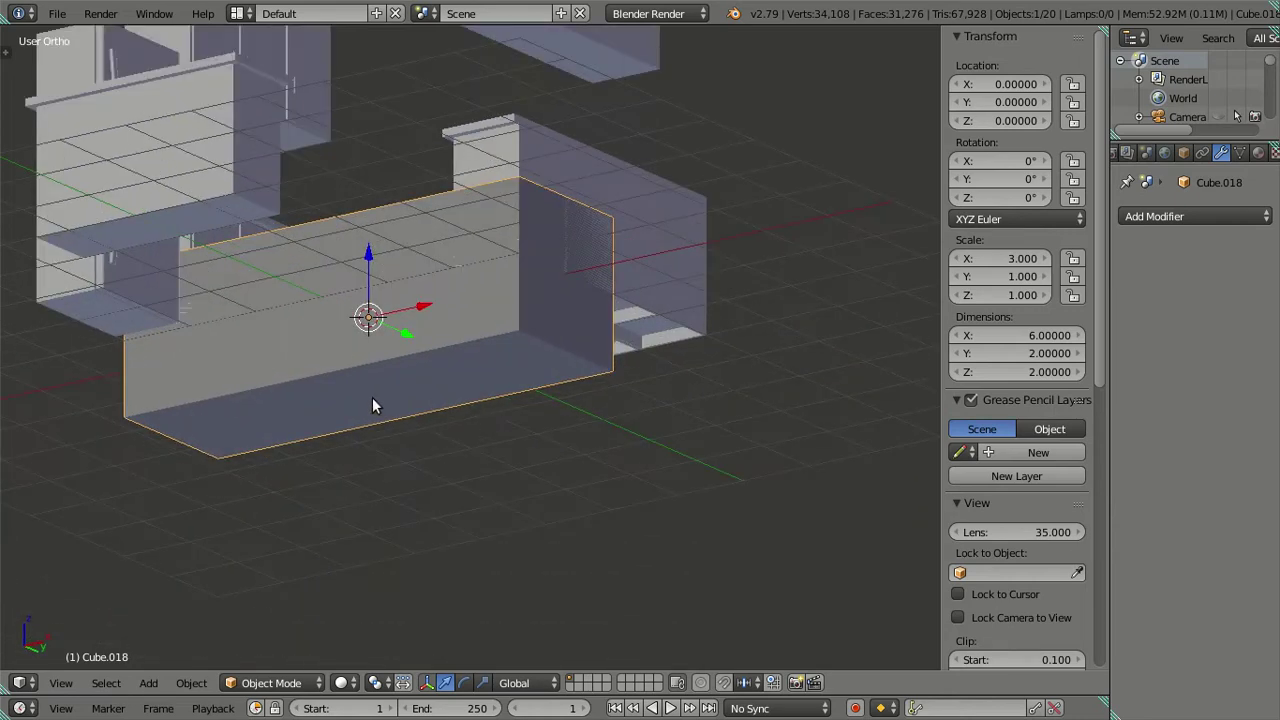
# Snap the 3D cursor onto the box's bottom edge and return to Object Mode.
pyautogui.press('Tab')
pyautogui.rightClick(420, 374)
pyautogui.hotkey('shift', 's')
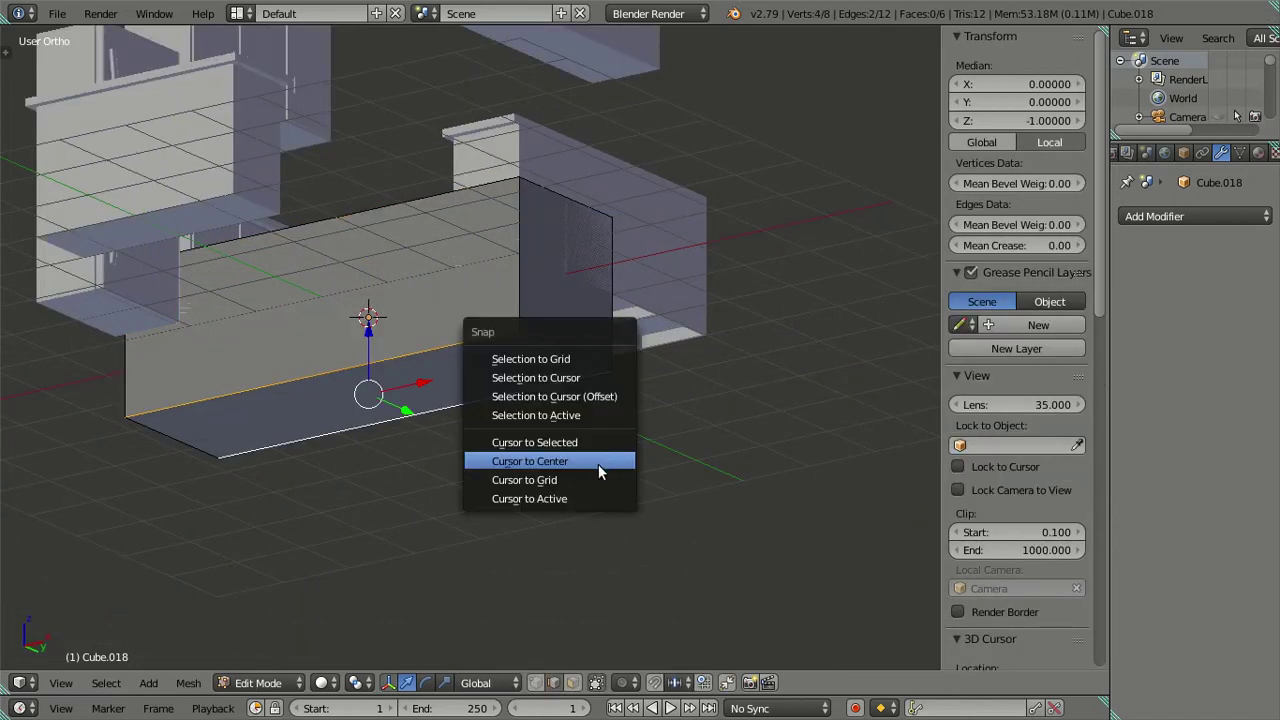
pyautogui.click(581, 437)
pyautogui.press('Tab')
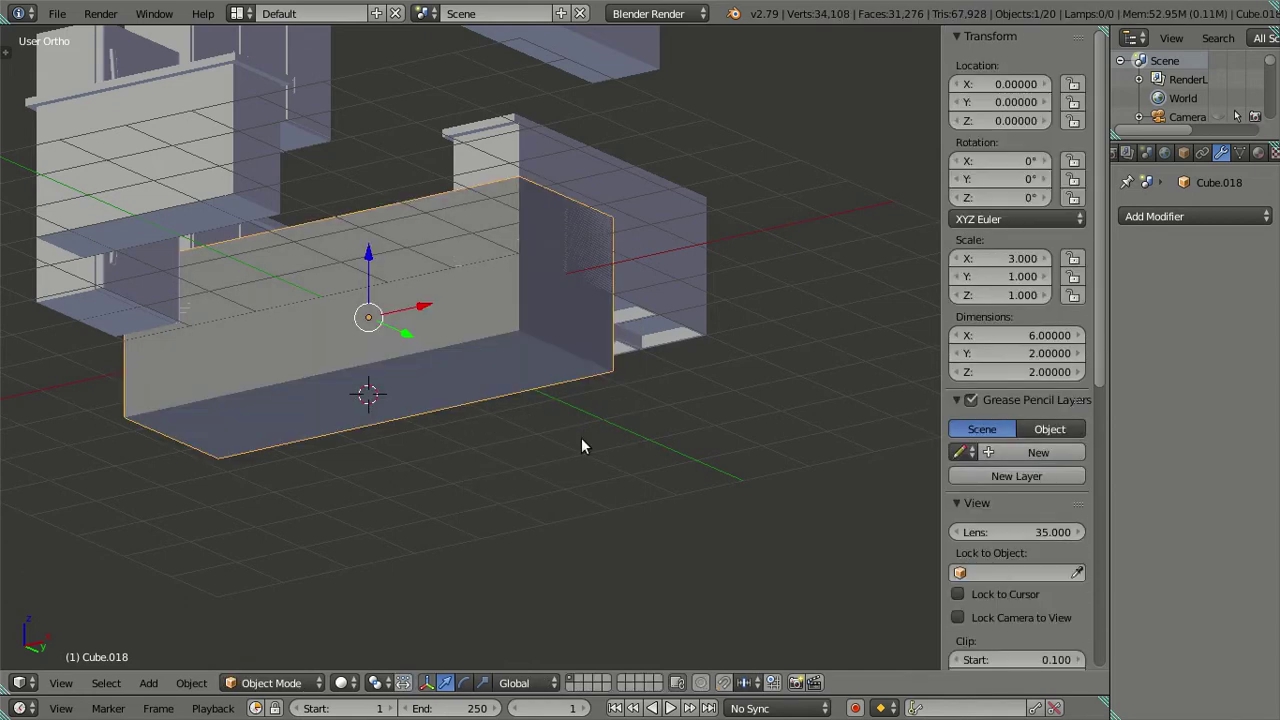
pyautogui.hotkey('ctrl', 'shift', 'alt', 'c')
# Switch the render engine to Cycles and reselect the new box Cube.018.
pyautogui.click(640, 14)
pyautogui.click(640, 79)
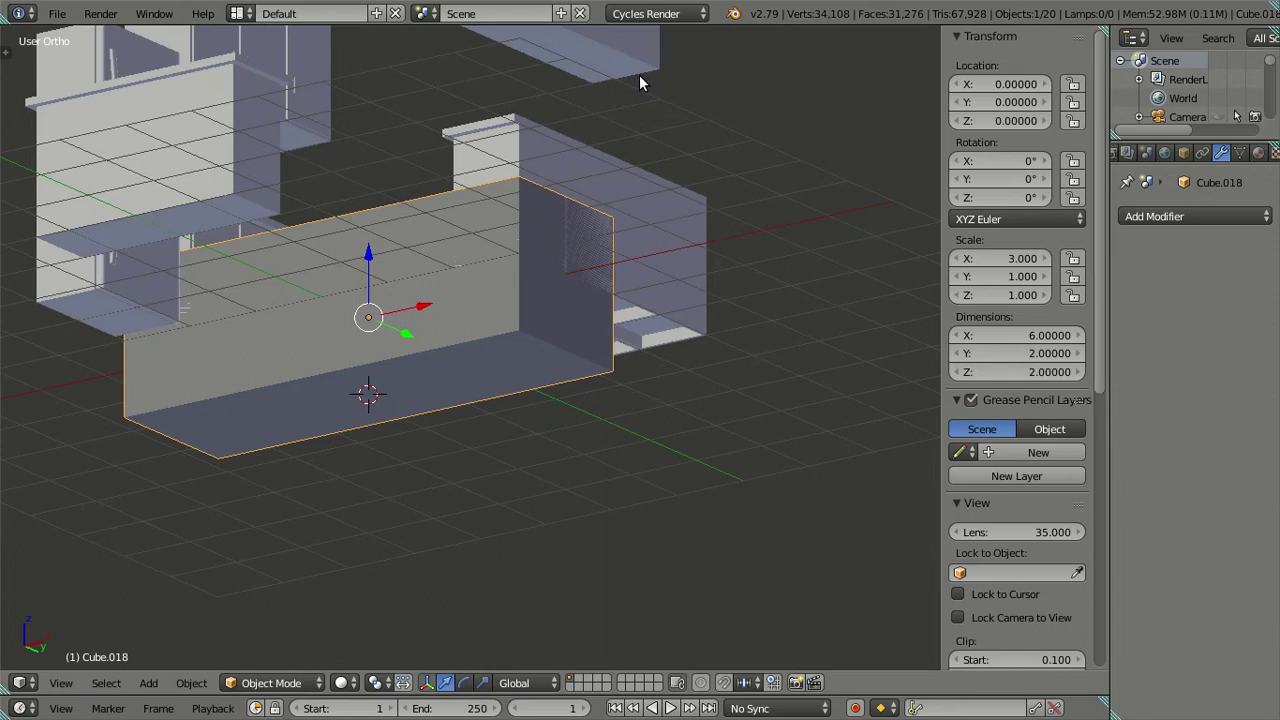
pyautogui.click(1259, 152)
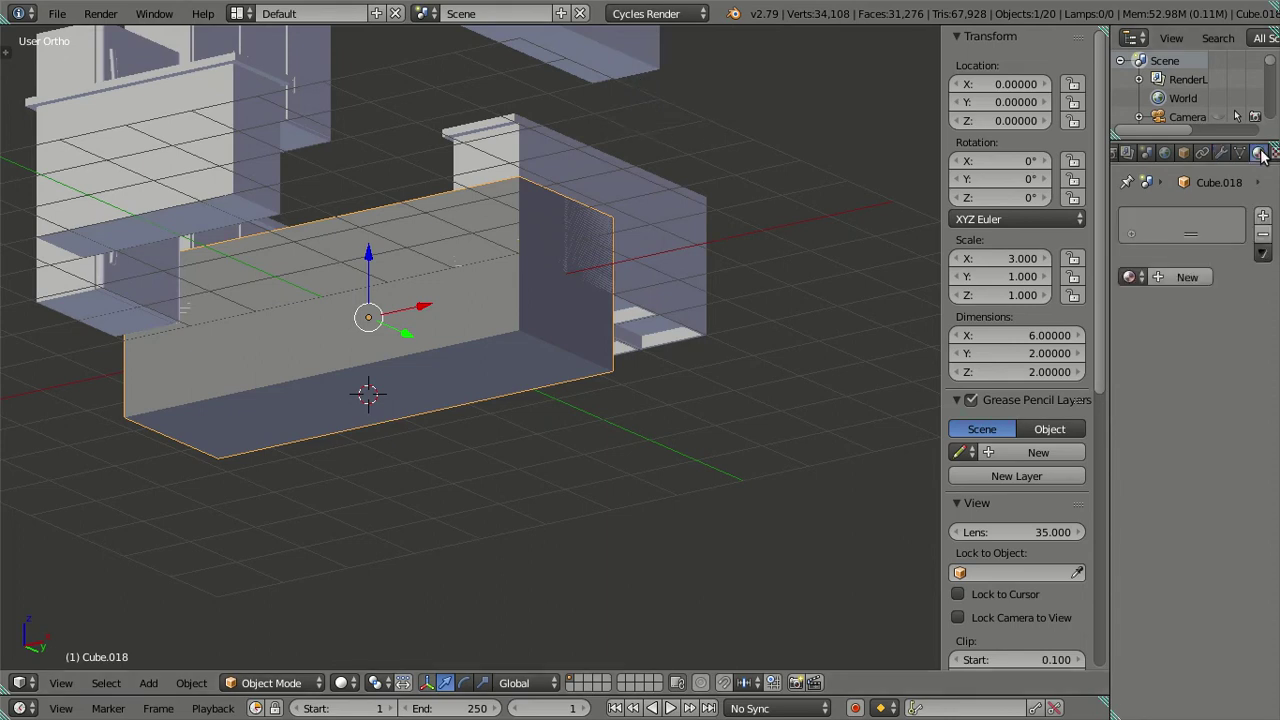
pyautogui.rightClick(702, 251)
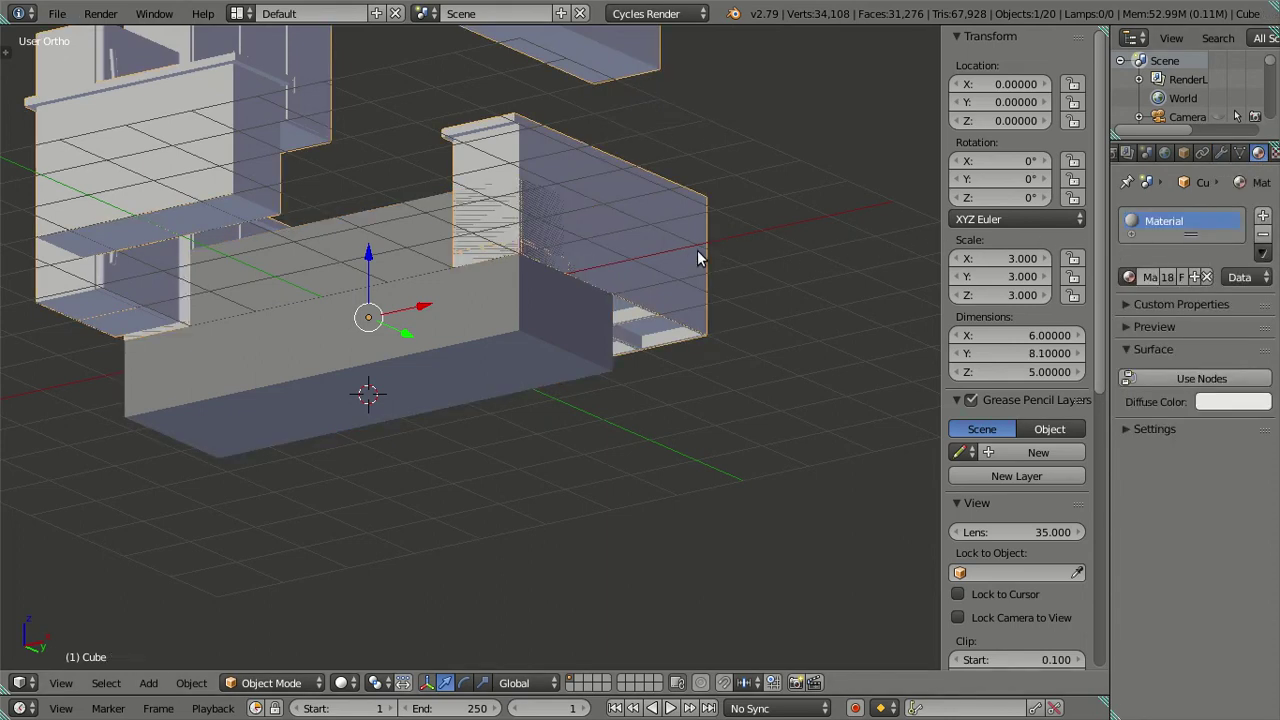
pyautogui.rightClick(309, 393)
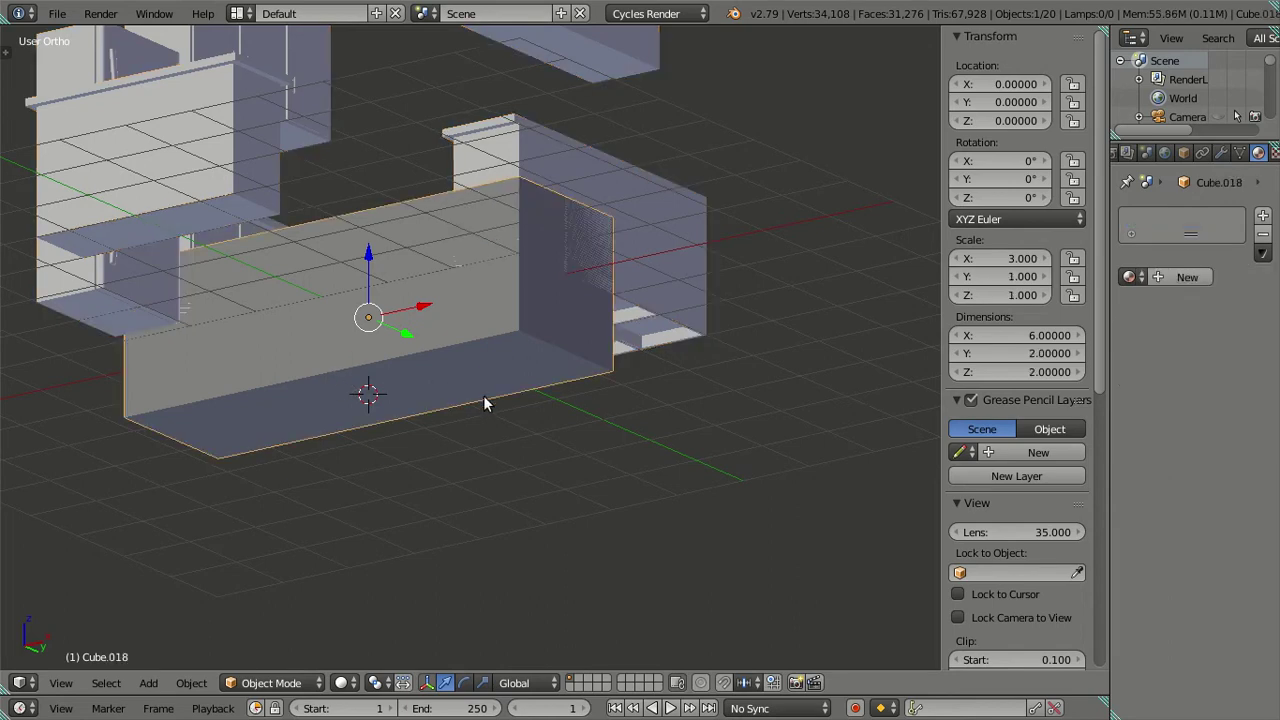
# Set the box's origin to the 3D cursor and snap the box to the world centre.
pyautogui.hotkey('shift', 'ctrl', 'alt', 'c')
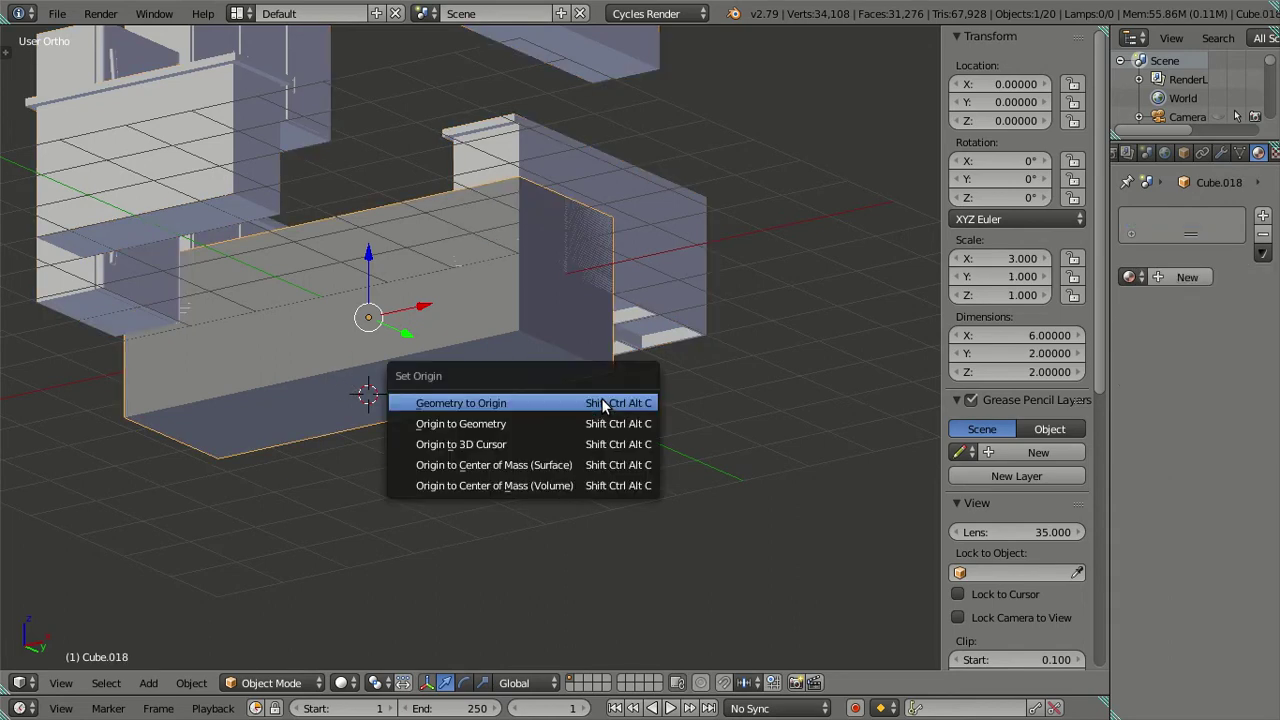
pyautogui.click(534, 447)
pyautogui.hotkey('shift', 's')
pyautogui.click(495, 394)
pyautogui.hotkey('shift', 'a')
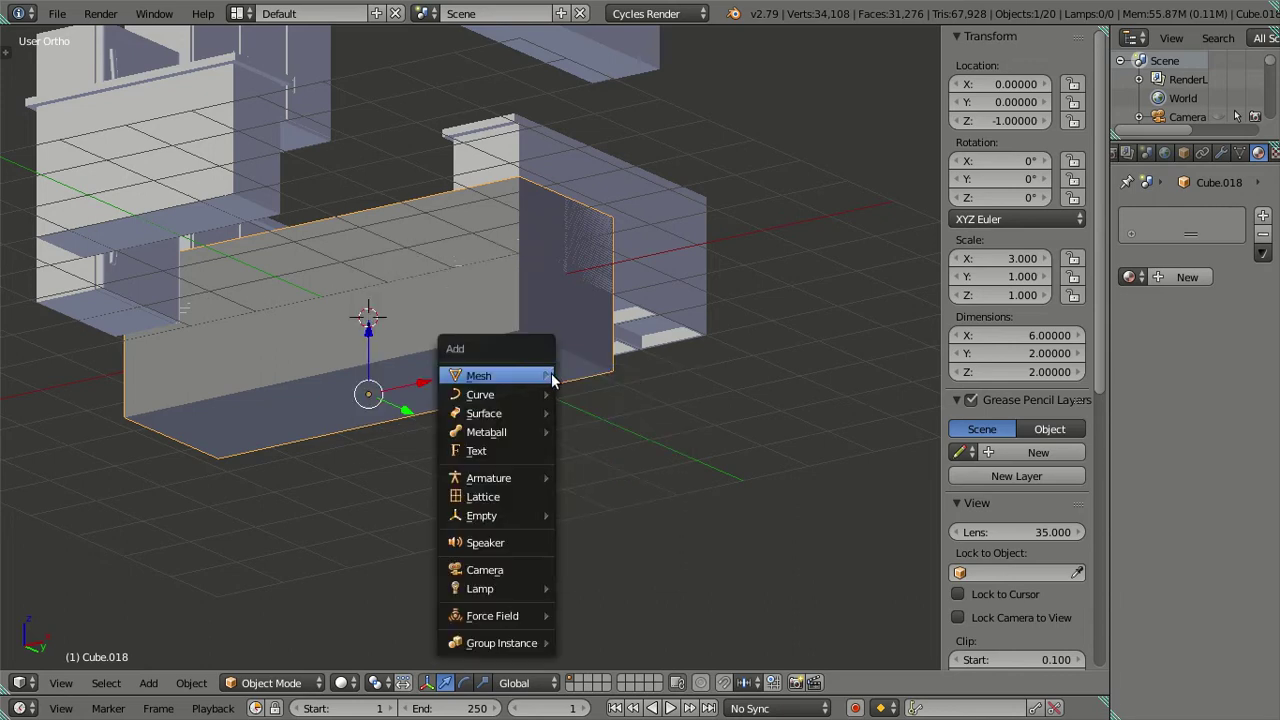
pyautogui.hotkey('shift', 's')
pyautogui.click(595, 231)
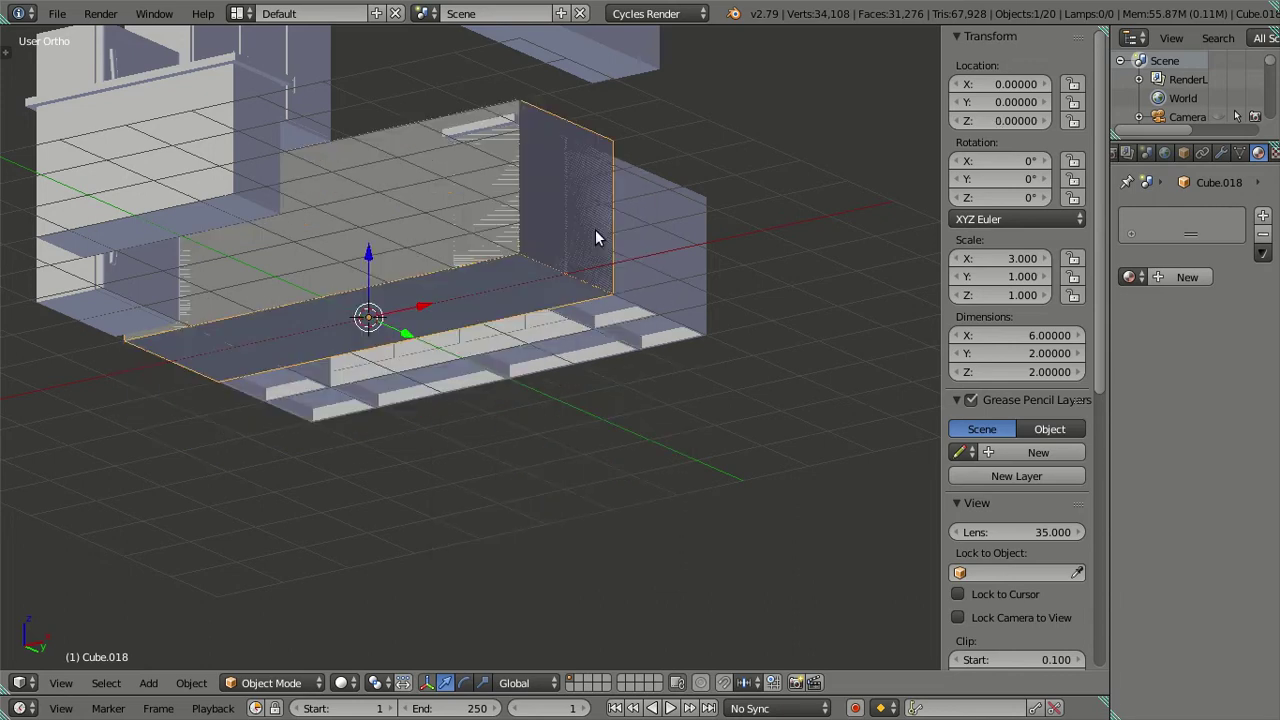
# Scale the box to 3 on Z and Y, making a 6×6×6 room, and show wireframe.
pyautogui.moveTo(494, 212)
pyautogui.mouseDown(button='middle')
pyautogui.moveTo(532, 334)
pyautogui.moveTo(651, 297)
pyautogui.moveTo(600, 363)
pyautogui.moveTo(526, 409)
pyautogui.moveTo(500, 366)
pyautogui.moveTo(526, 252)
pyautogui.mouseUp(button='middle')
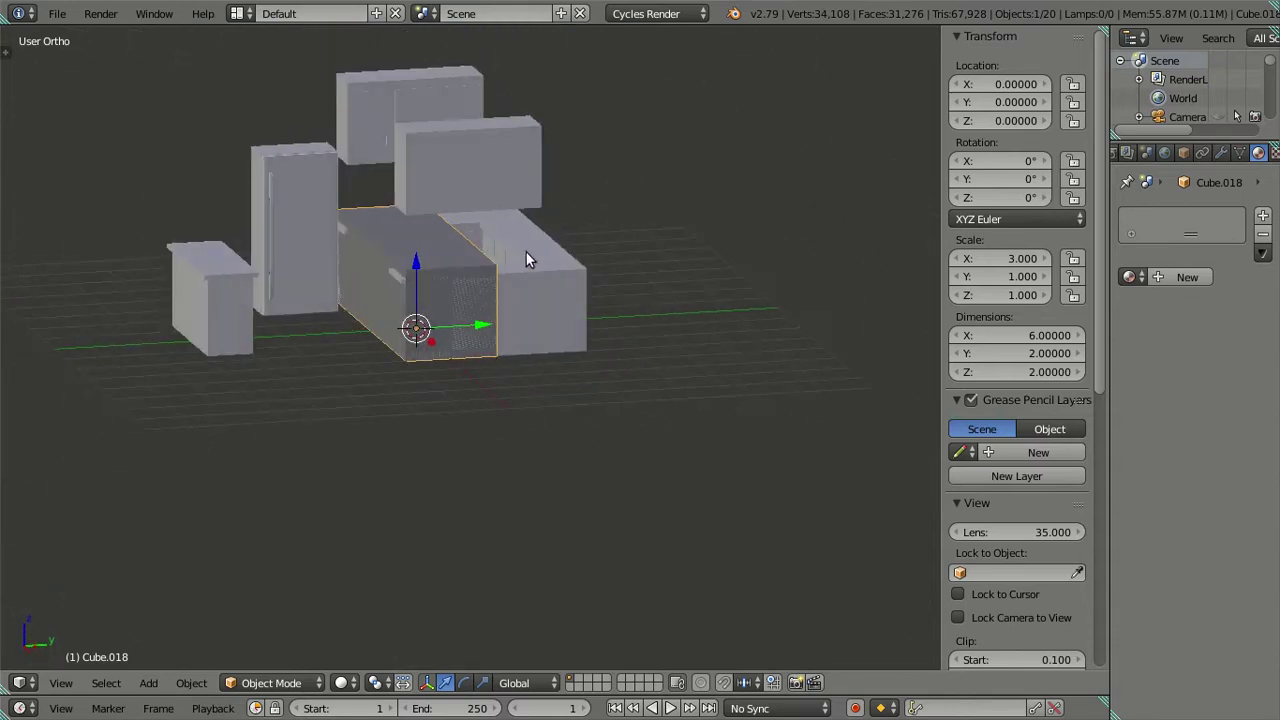
pyautogui.click(995, 294)
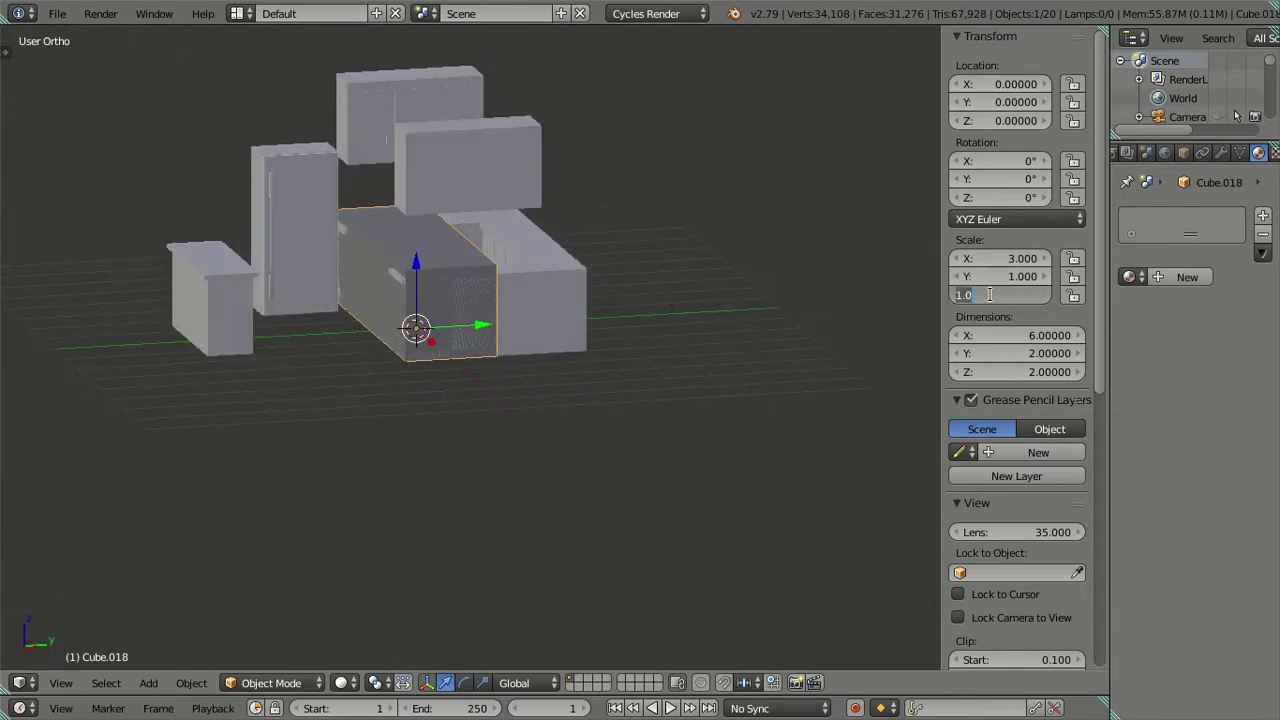
pyautogui.write('3')
pyautogui.press('Return')
pyautogui.click(994, 276)
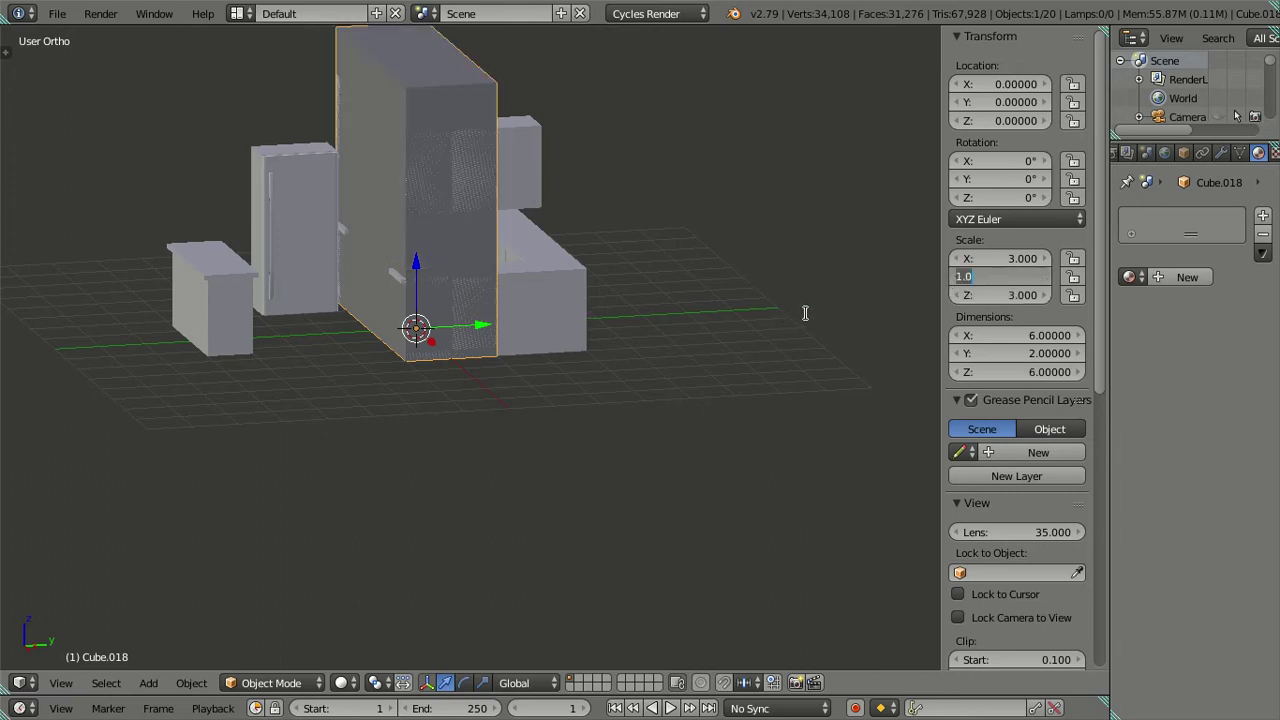
pyautogui.write('3')
pyautogui.press('Return')
pyautogui.moveTo(694, 314)
pyautogui.mouseDown(button='middle')
pyautogui.moveTo(565, 305)
pyautogui.moveTo(488, 365)
pyautogui.moveTo(394, 363)
pyautogui.moveTo(449, 403)
pyautogui.moveTo(423, 451)
pyautogui.moveTo(425, 387)
pyautogui.moveTo(494, 352)
pyautogui.moveTo(532, 370)
pyautogui.moveTo(506, 437)
pyautogui.moveTo(466, 441)
pyautogui.moveTo(420, 370)
pyautogui.moveTo(423, 446)
pyautogui.moveTo(412, 449)
pyautogui.moveTo(386, 397)
pyautogui.moveTo(320, 346)
pyautogui.moveTo(330, 336)
pyautogui.moveTo(404, 343)
pyautogui.moveTo(415, 390)
pyautogui.moveTo(383, 366)
pyautogui.moveTo(371, 409)
pyautogui.moveTo(383, 380)
pyautogui.moveTo(391, 391)
pyautogui.moveTo(261, 462)
pyautogui.mouseUp(button='middle')
pyautogui.press('z')
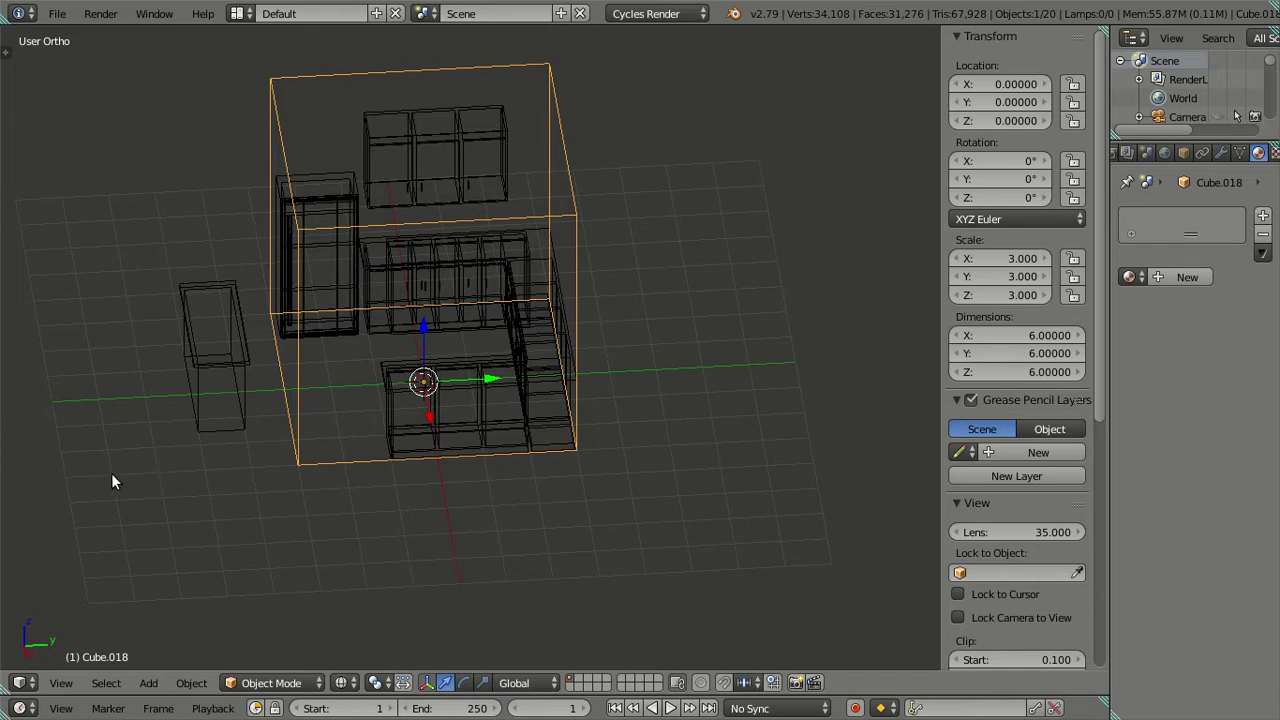
# Set the room box's Y scale to 5, making it 10 units long.
pyautogui.moveTo(111, 481)
pyautogui.mouseDown(button='middle')
pyautogui.moveTo(400, 494)
pyautogui.moveTo(397, 531)
pyautogui.moveTo(422, 495)
pyautogui.mouseUp(button='middle')
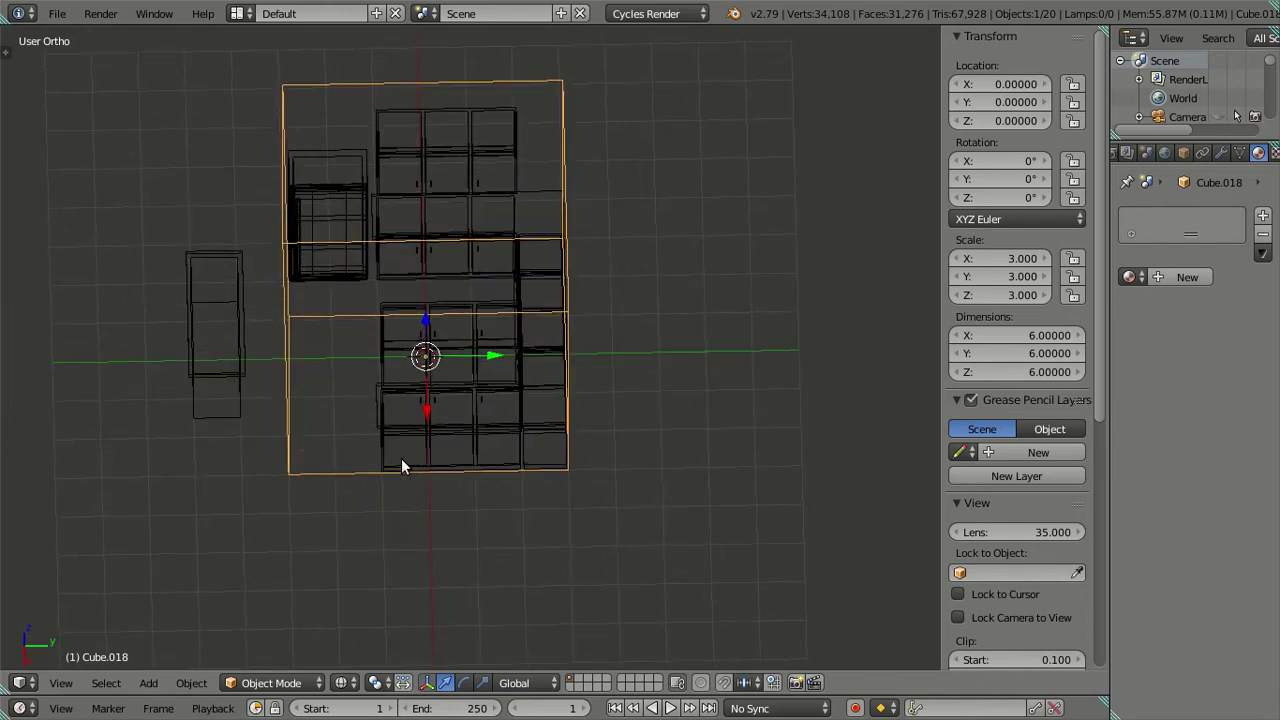
pyautogui.moveTo(537, 464); pyautogui.dragTo(543, 443, button='middle')
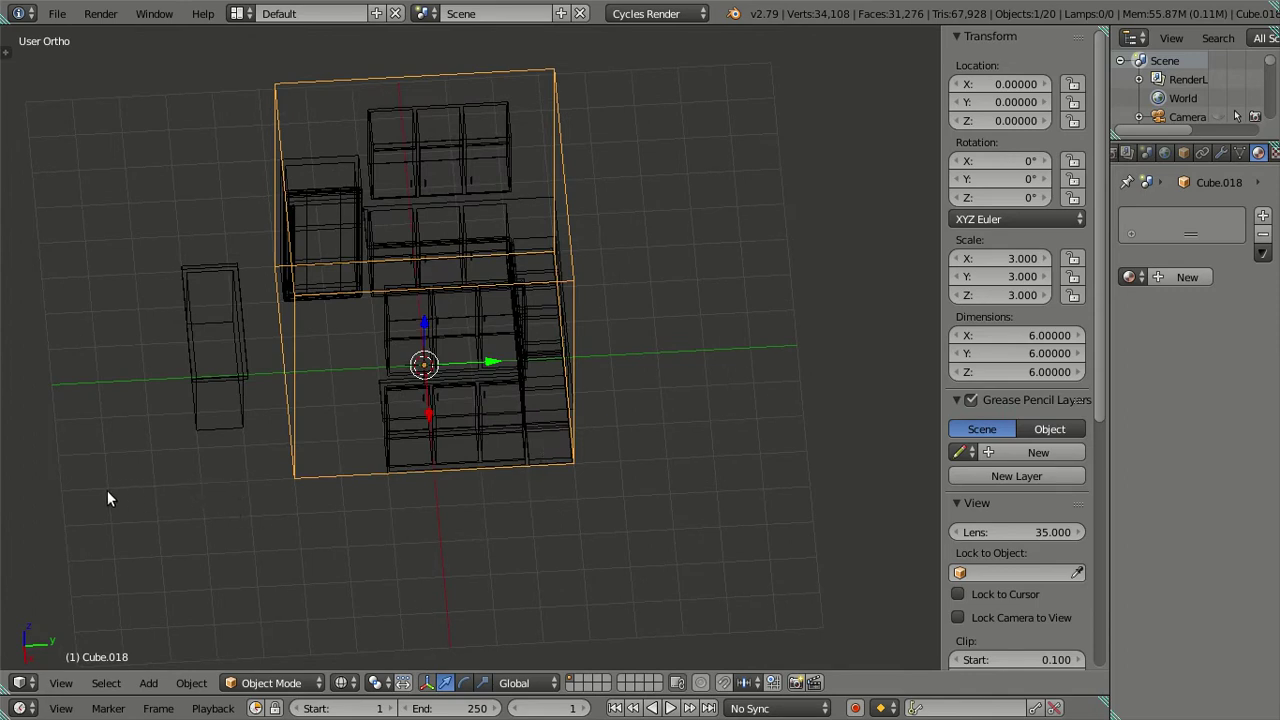
pyautogui.click(991, 276)
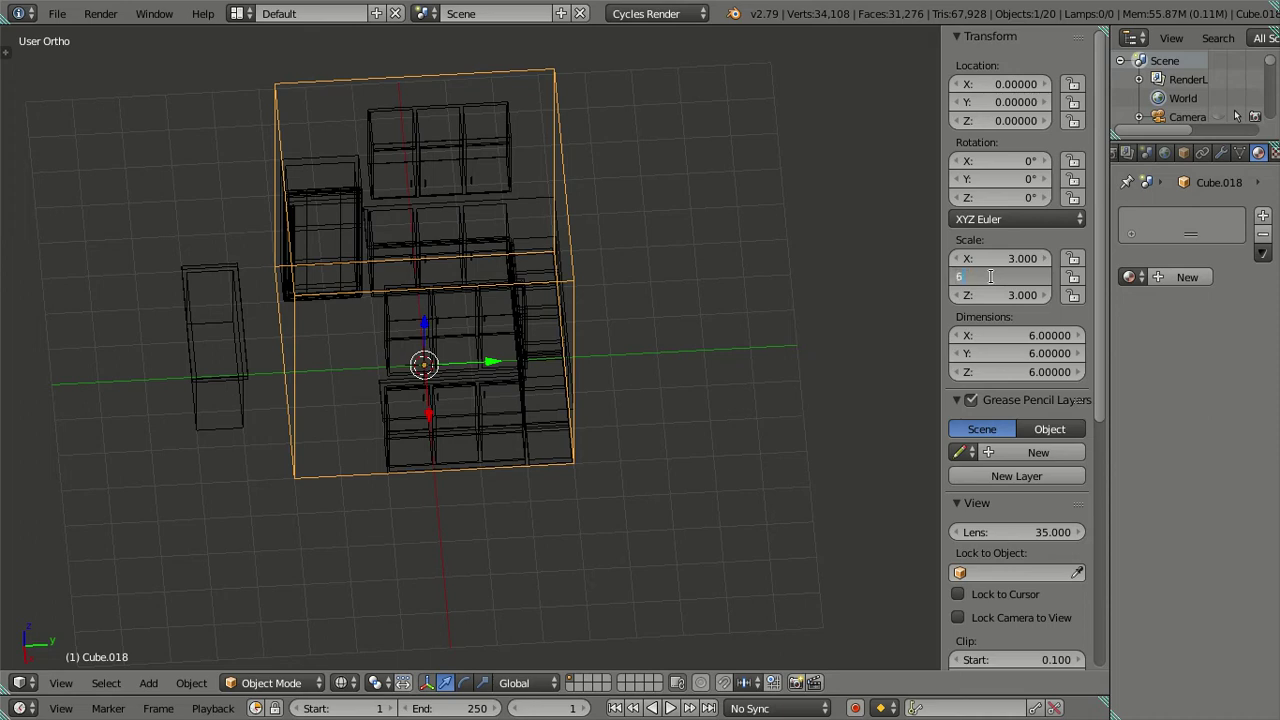
pyautogui.press('Return')
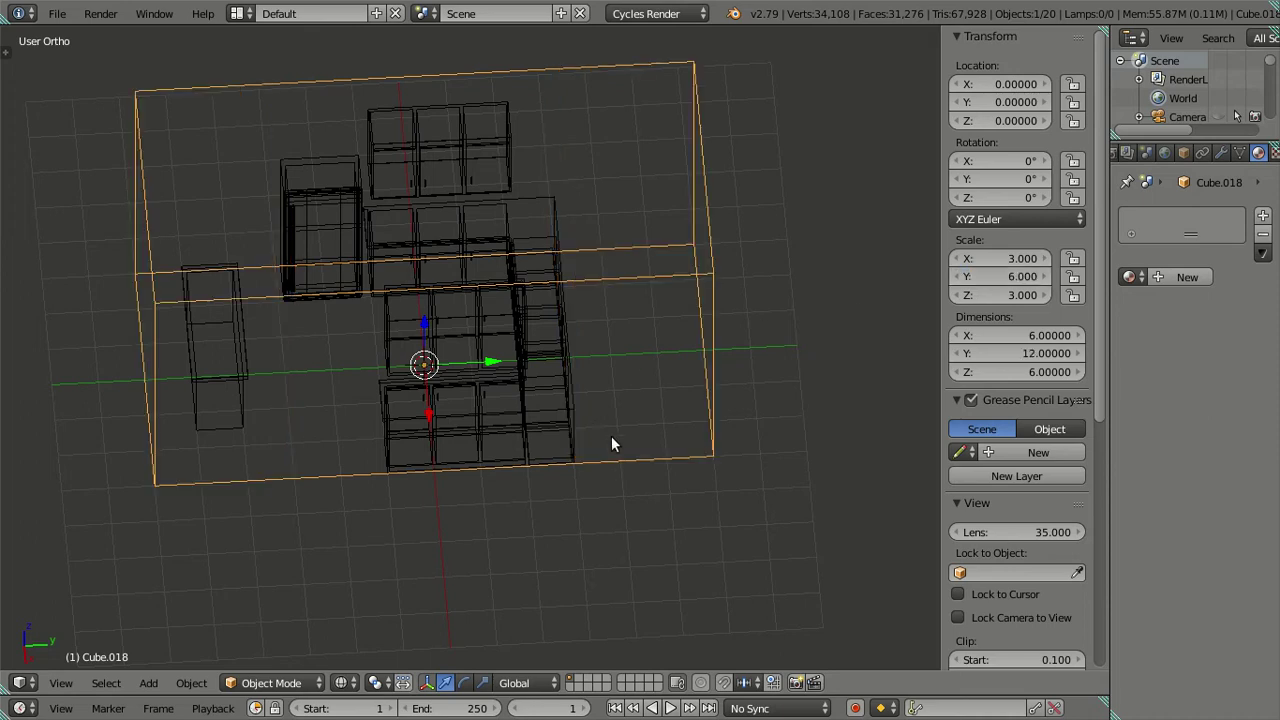
pyautogui.click(1004, 276)
pyautogui.write('5')
pyautogui.press('Return')
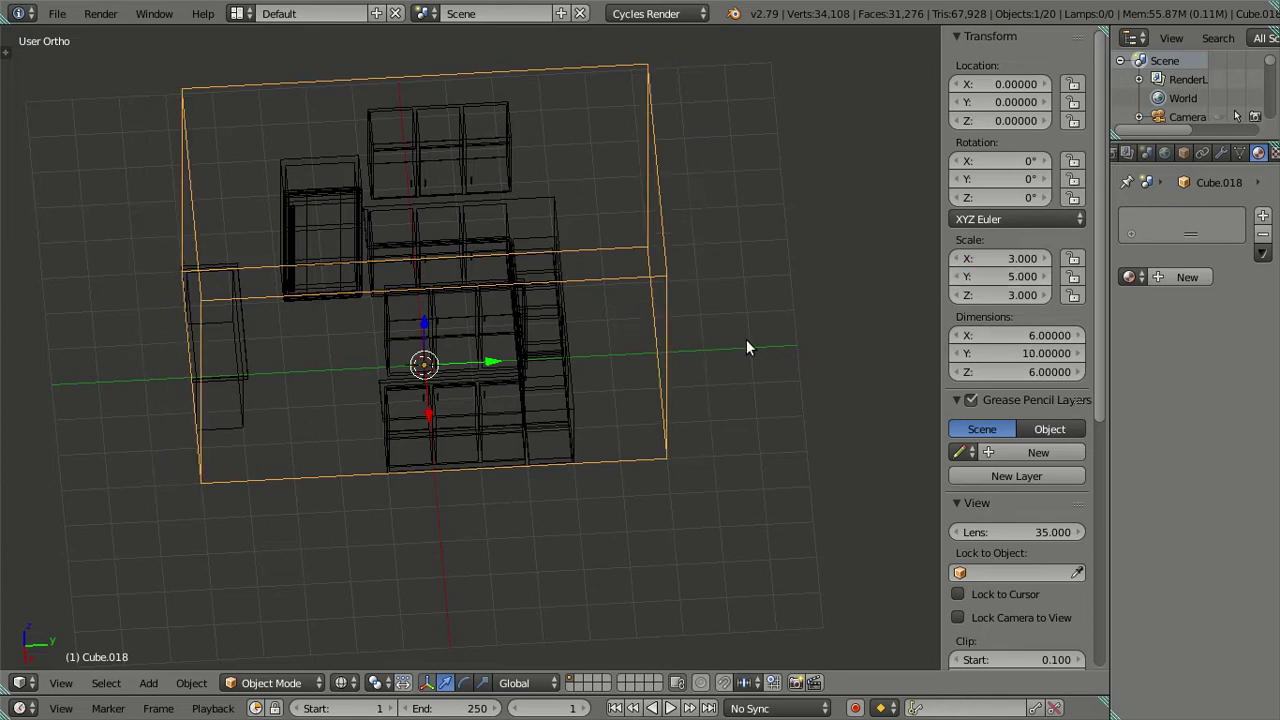
# Slide the room box along Y and set its Y location to -2.
pyautogui.moveTo(558, 377)
pyautogui.mouseDown(button='middle')
pyautogui.moveTo(560, 418)
pyautogui.moveTo(549, 383)
pyautogui.moveTo(563, 315)
pyautogui.moveTo(563, 434)
pyautogui.moveTo(545, 380)
pyautogui.moveTo(537, 397)
pyautogui.moveTo(549, 340)
pyautogui.moveTo(557, 387)
pyautogui.mouseUp(button='middle')
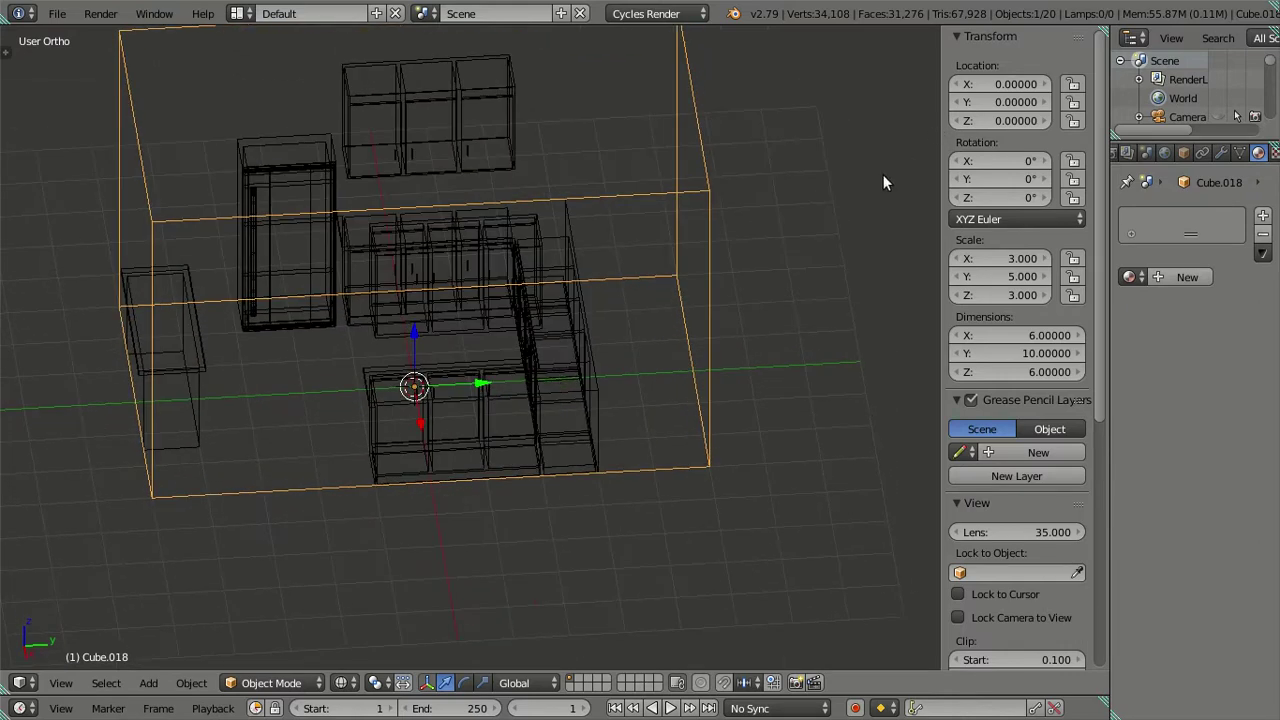
pyautogui.scroll(-2, 860, 198)
pyautogui.moveTo(521, 355); pyautogui.dragTo(430, 362)
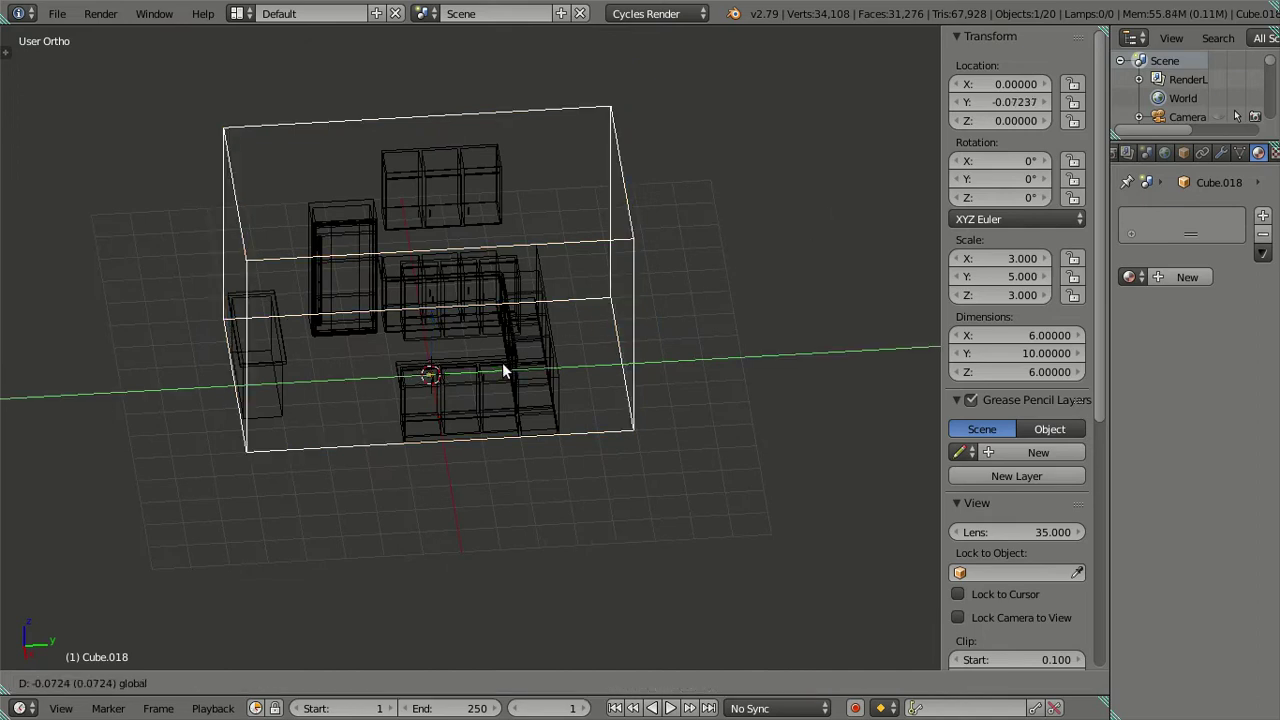
pyautogui.click(430, 366)
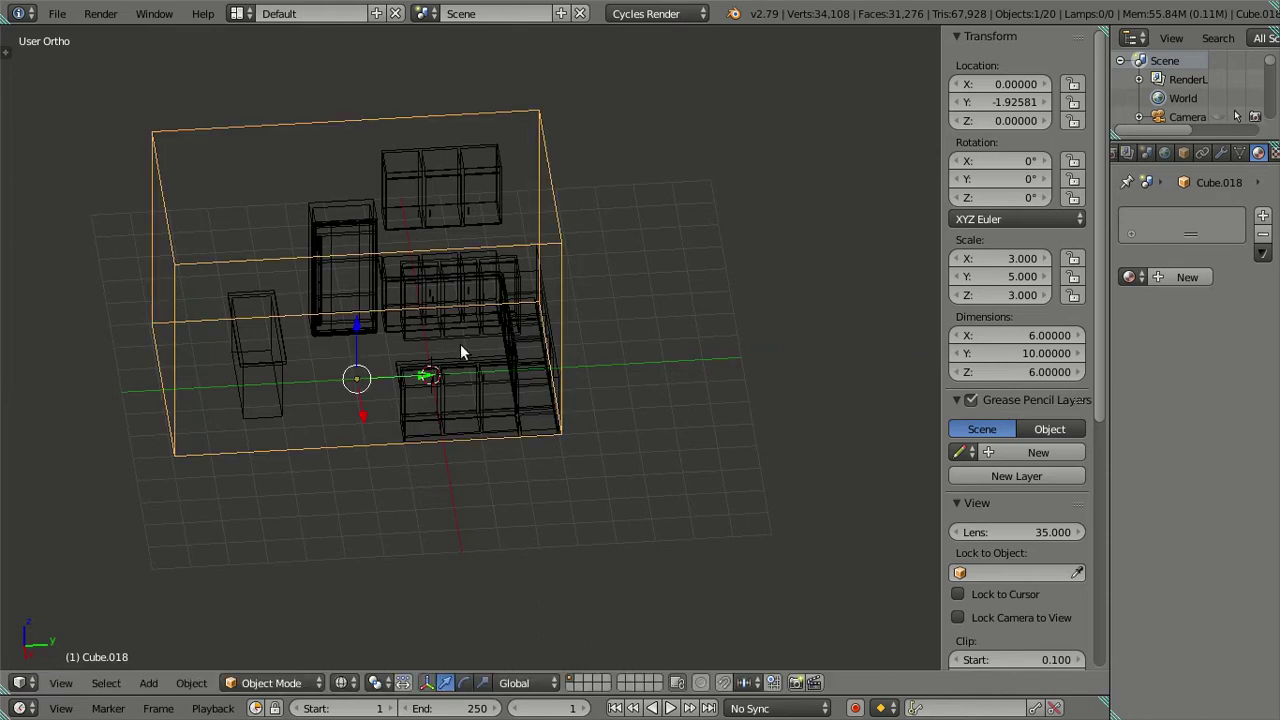
pyautogui.click(980, 103)
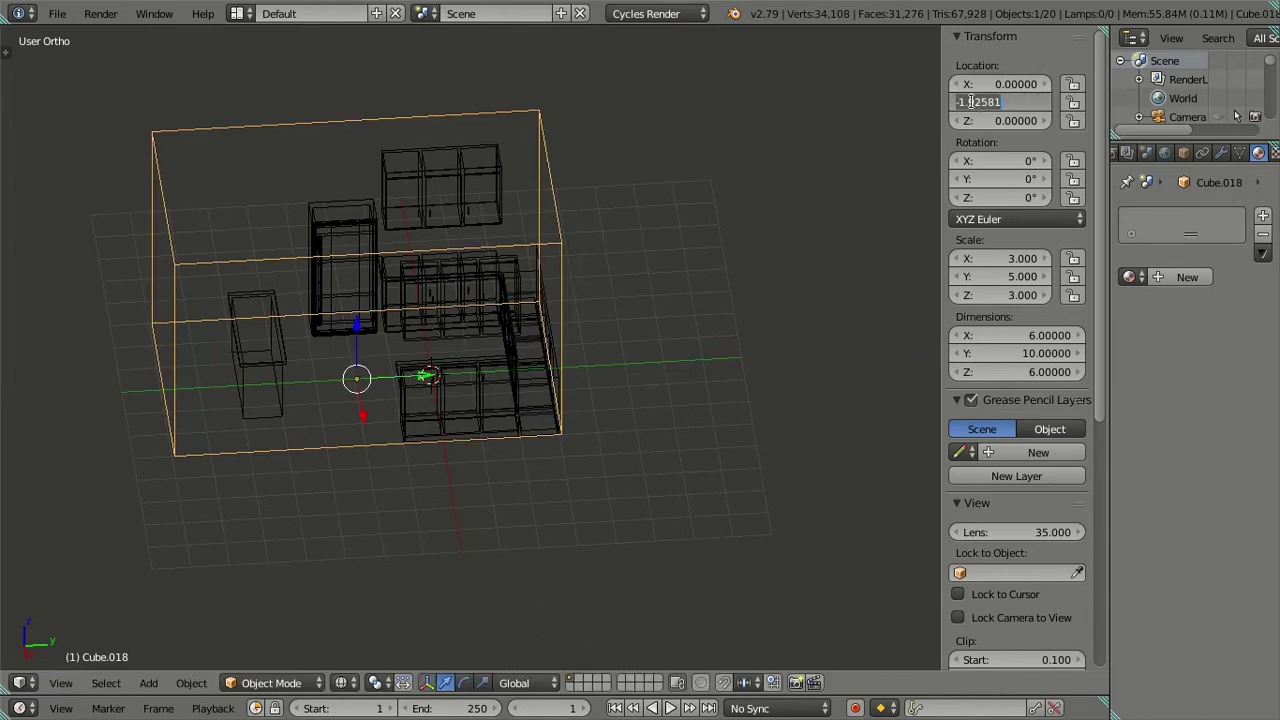
pyautogui.write('-2')
pyautogui.press('Return')
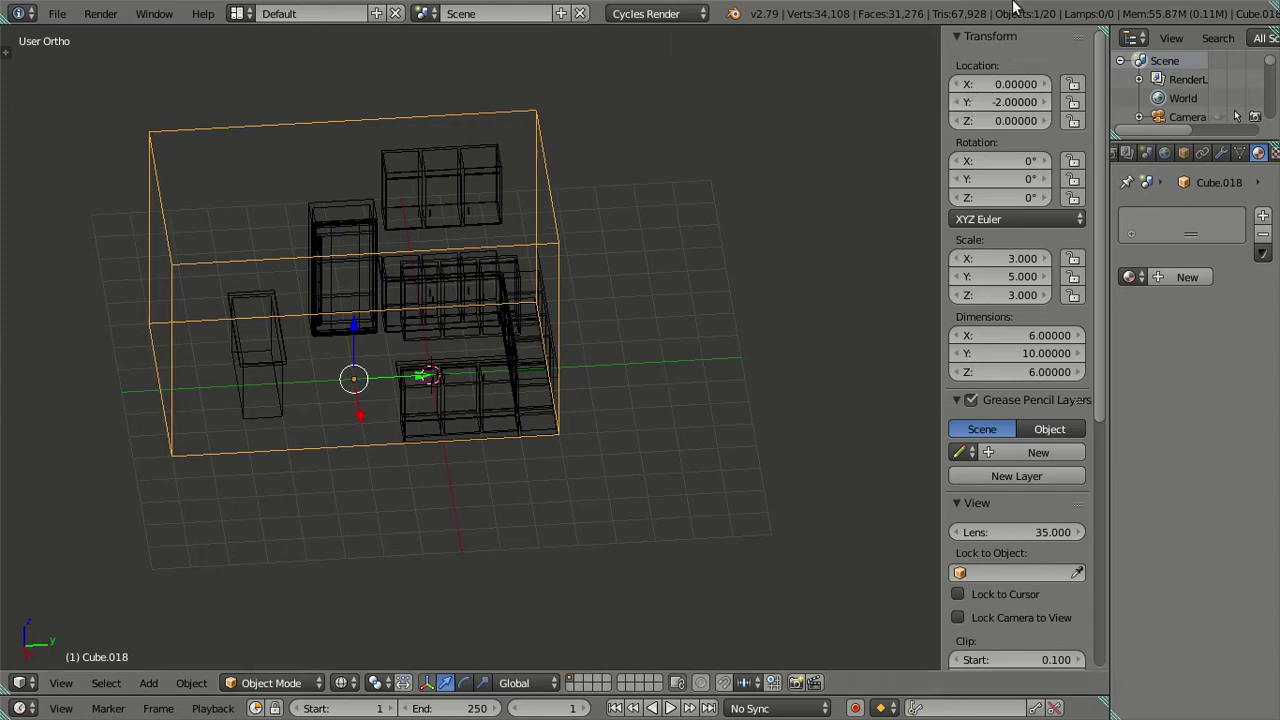
# Inspect the kitchen scene from the camera and from above, toggling solid and wireframe shading.
pyautogui.press('a')
pyautogui.moveTo(574, 397); pyautogui.dragTo(530, 341, button='middle')
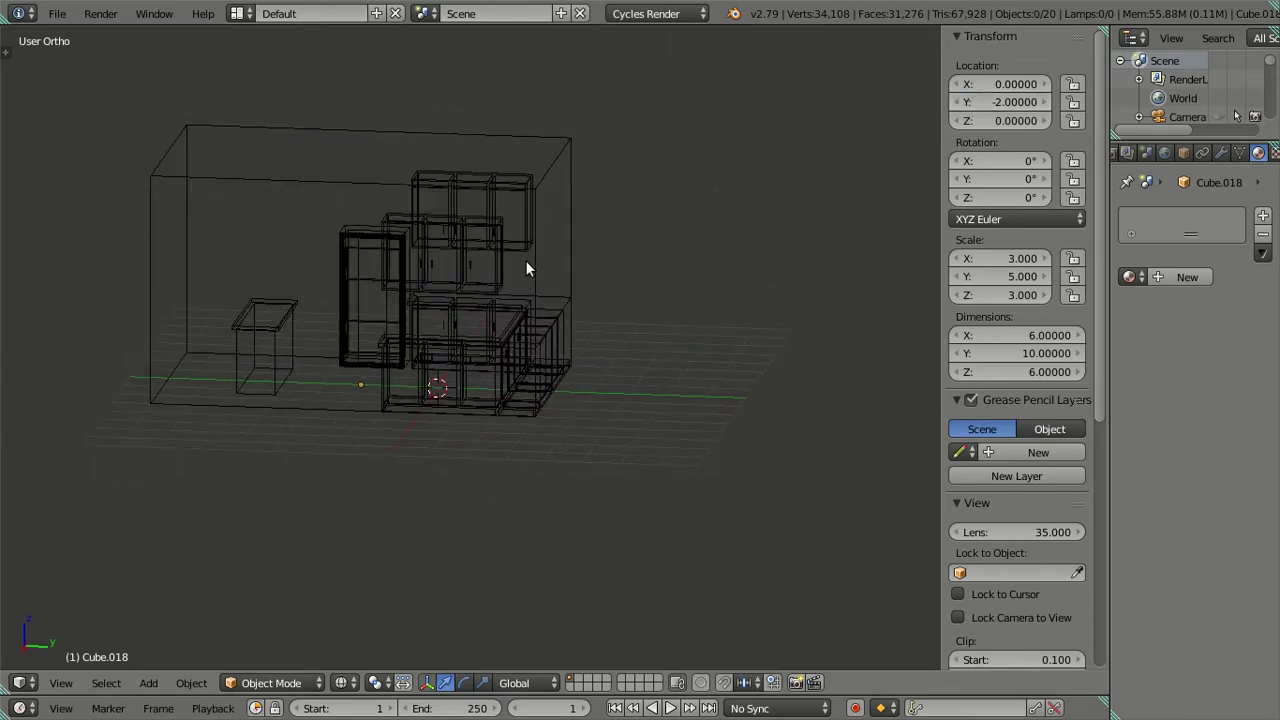
pyautogui.moveTo(526, 263); pyautogui.dragTo(648, 305, button='middle')
pyautogui.press('KP_0')
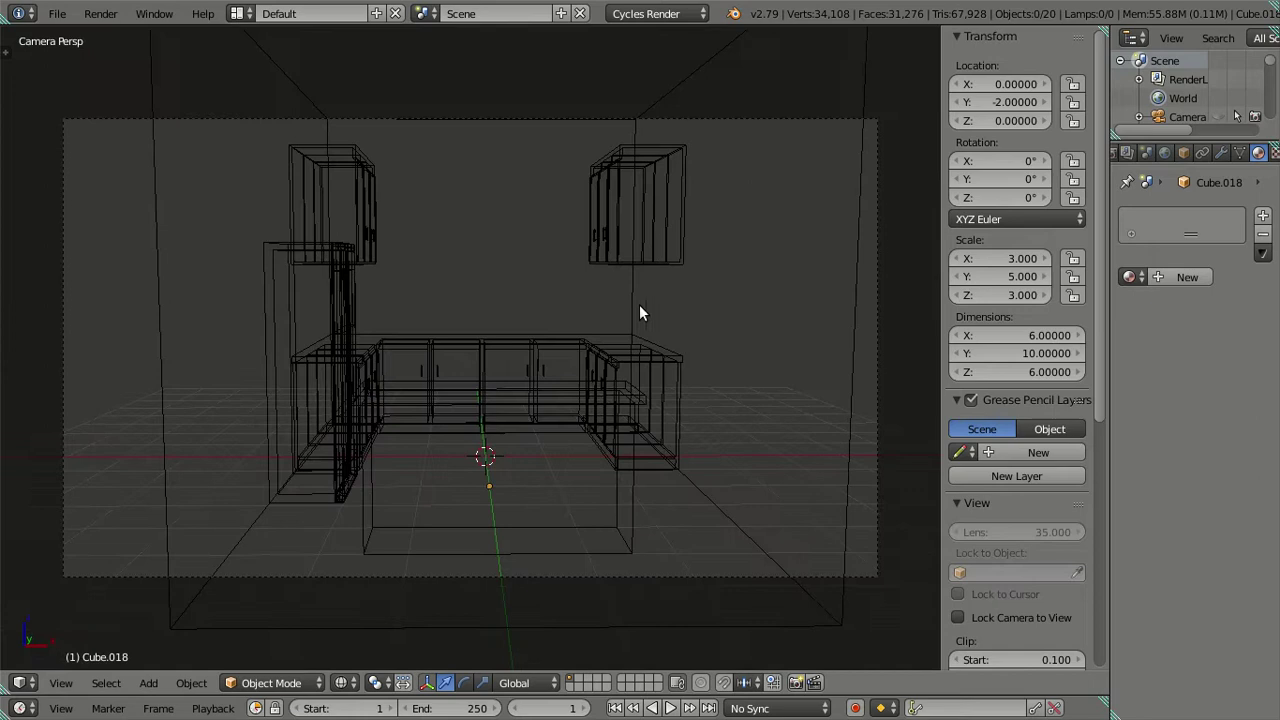
pyautogui.press('z')
pyautogui.moveTo(624, 211)
pyautogui.mouseDown(button='middle')
pyautogui.moveTo(548, 291)
pyautogui.moveTo(463, 303)
pyautogui.moveTo(438, 345)
pyautogui.moveTo(428, 302)
pyautogui.moveTo(467, 279)
pyautogui.moveTo(440, 405)
pyautogui.moveTo(478, 408)
pyautogui.moveTo(448, 283)
pyautogui.moveTo(433, 335)
pyautogui.moveTo(439, 398)
pyautogui.moveTo(448, 389)
pyautogui.mouseUp(button='middle')
pyautogui.press('z')
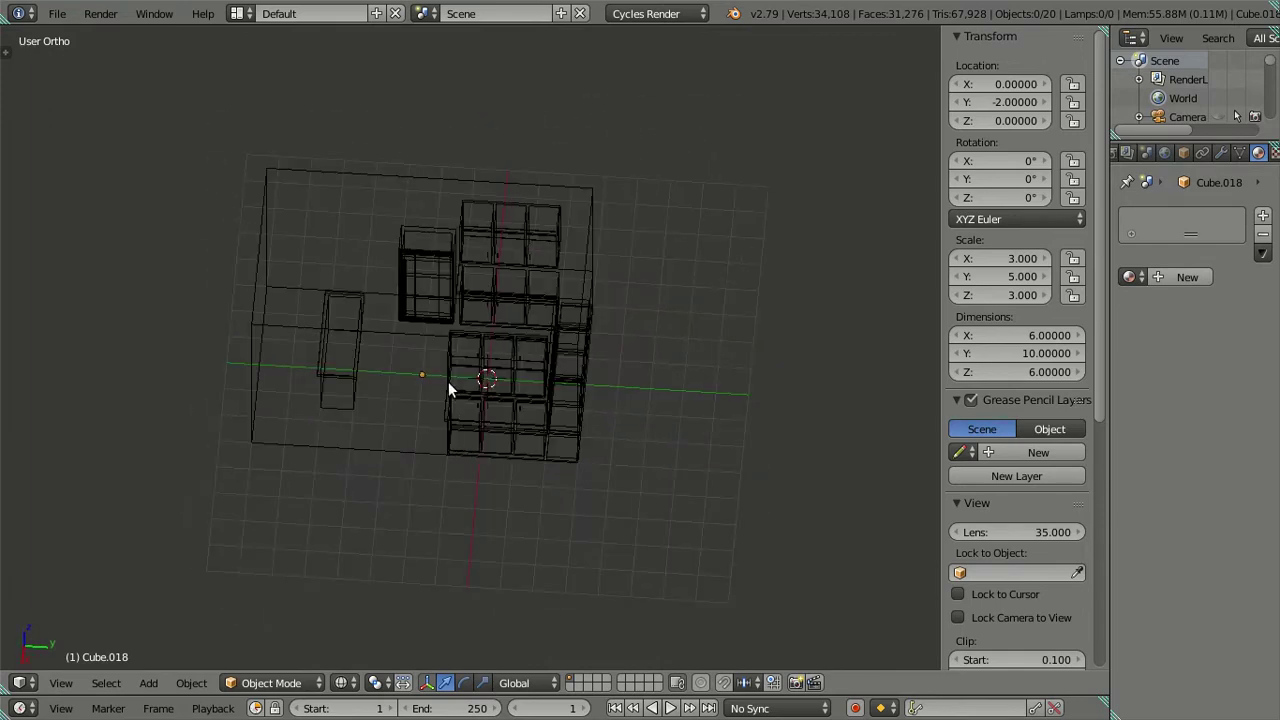
pyautogui.moveTo(514, 296)
pyautogui.mouseDown(button='middle')
pyautogui.moveTo(517, 323)
pyautogui.moveTo(460, 471)
pyautogui.moveTo(461, 402)
pyautogui.moveTo(495, 345)
pyautogui.moveTo(598, 336)
pyautogui.moveTo(646, 405)
pyautogui.moveTo(623, 302)
pyautogui.moveTo(634, 394)
pyautogui.moveTo(632, 368)
pyautogui.mouseUp(button='middle')
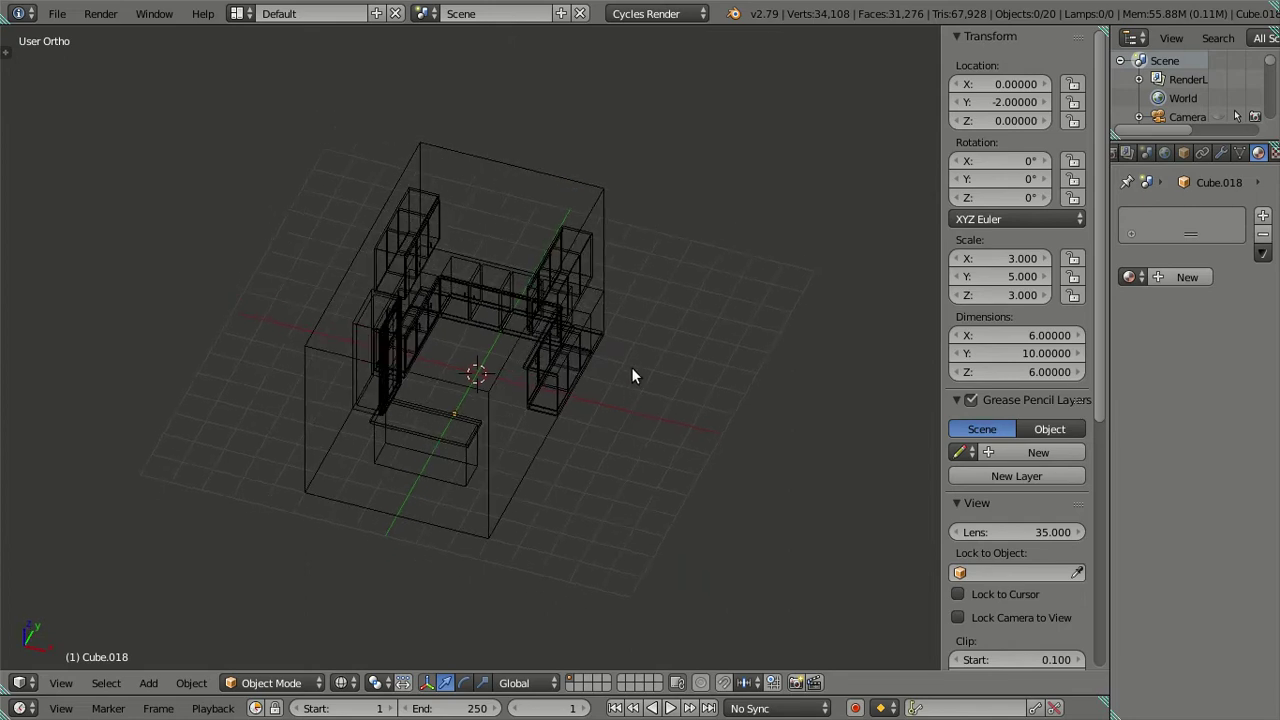
pyautogui.moveTo(631, 375); pyautogui.dragTo(425, 341, button='middle')
pyautogui.press('z')
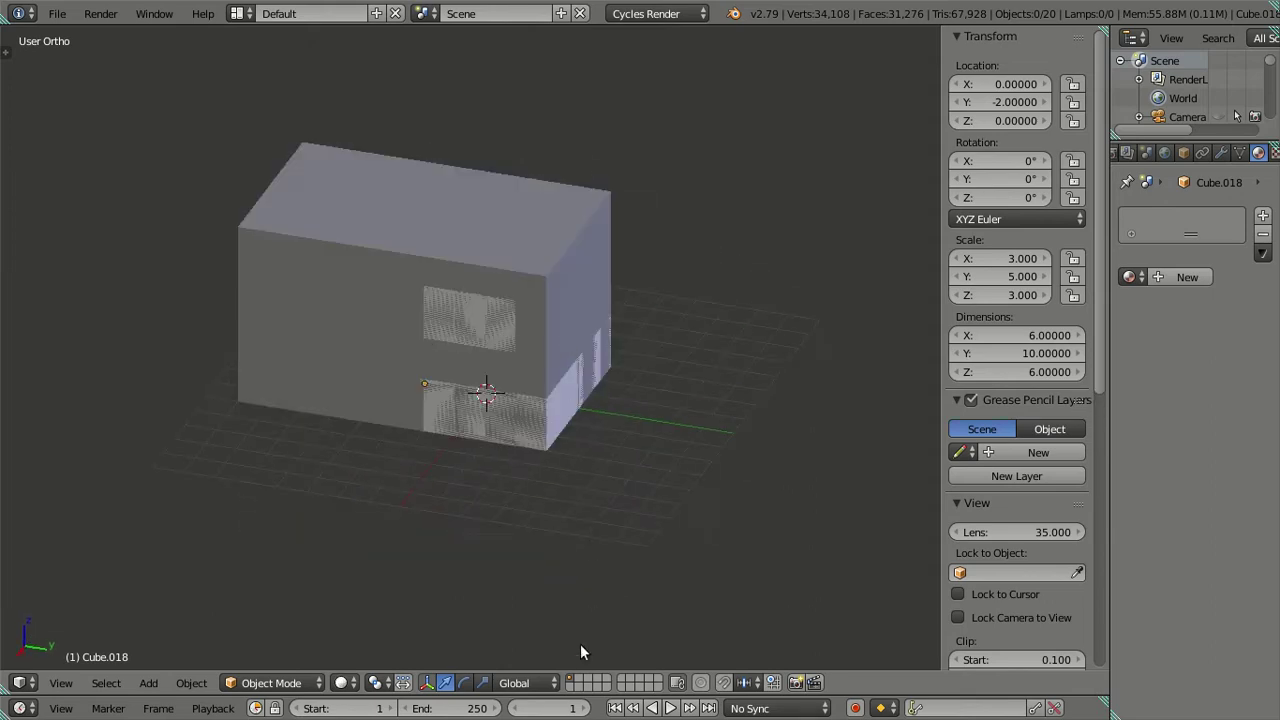
# Move the room box to an empty layer, show only that layer, and enter Edit Mode.
pyautogui.rightClick(523, 243)
pyautogui.moveTo(523, 243); pyautogui.dragTo(515, 220, button='middle')
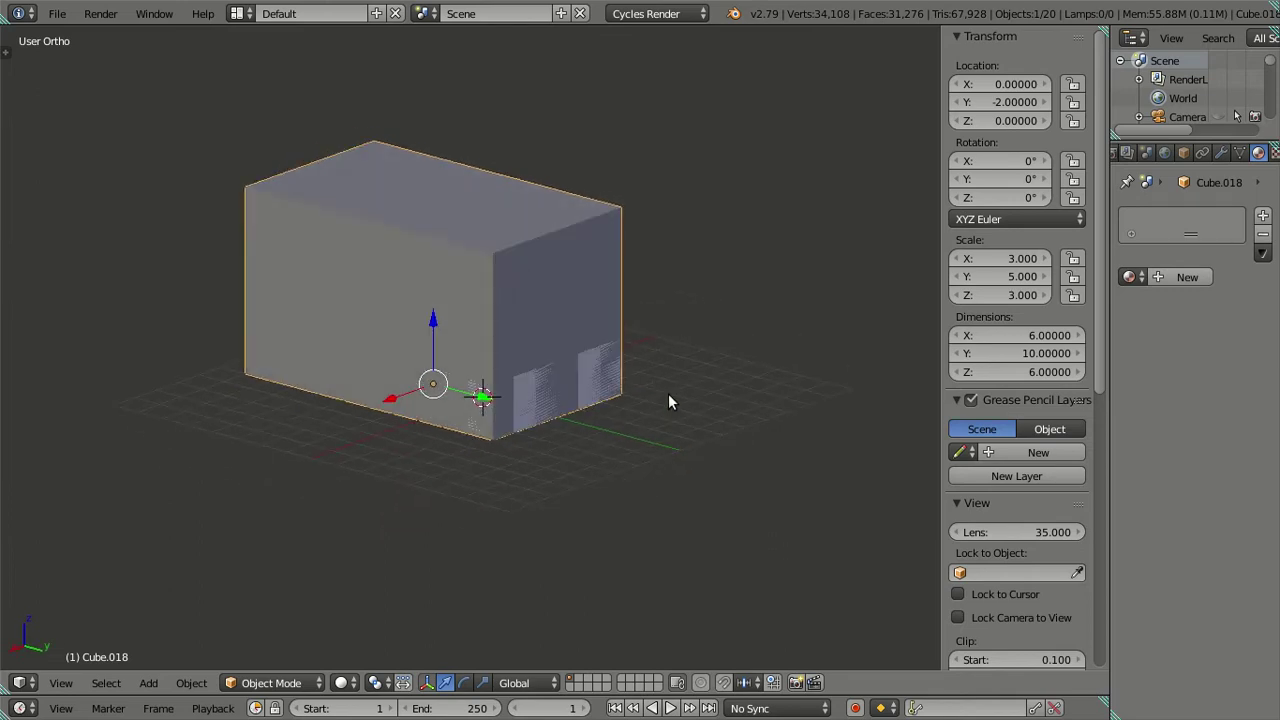
pyautogui.press('m')
pyautogui.click(832, 432)
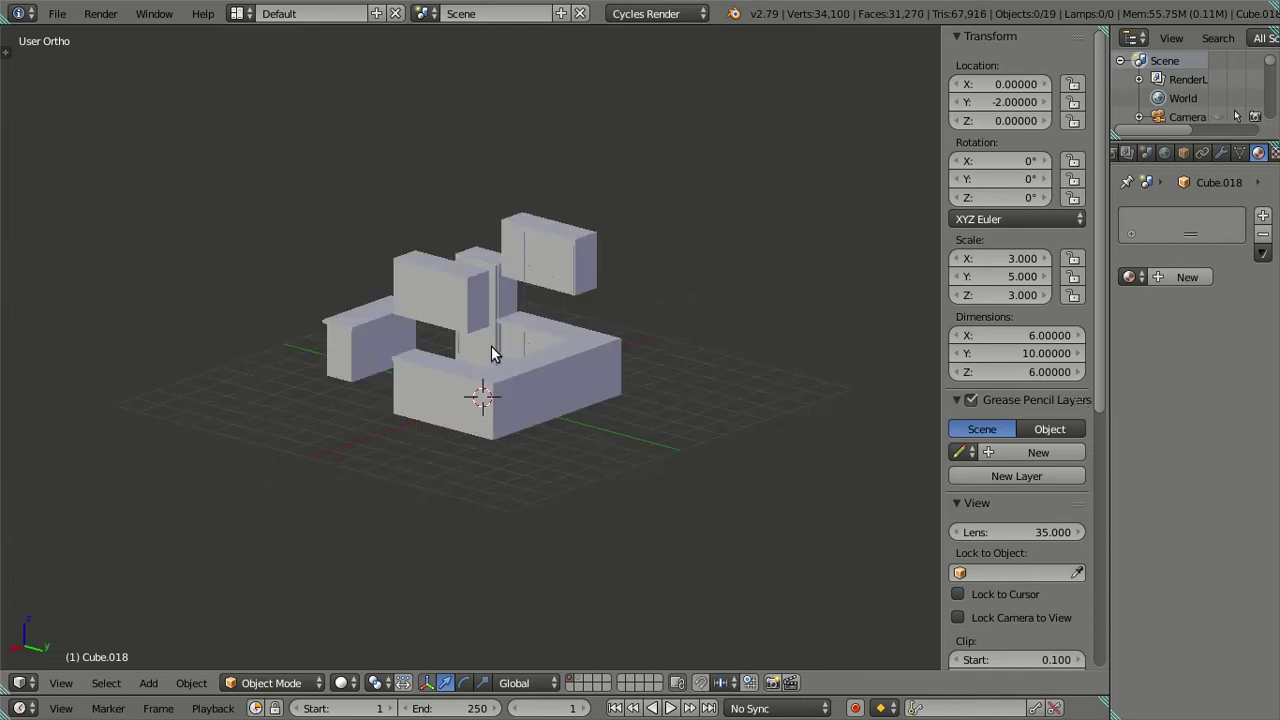
pyautogui.click(577, 680)
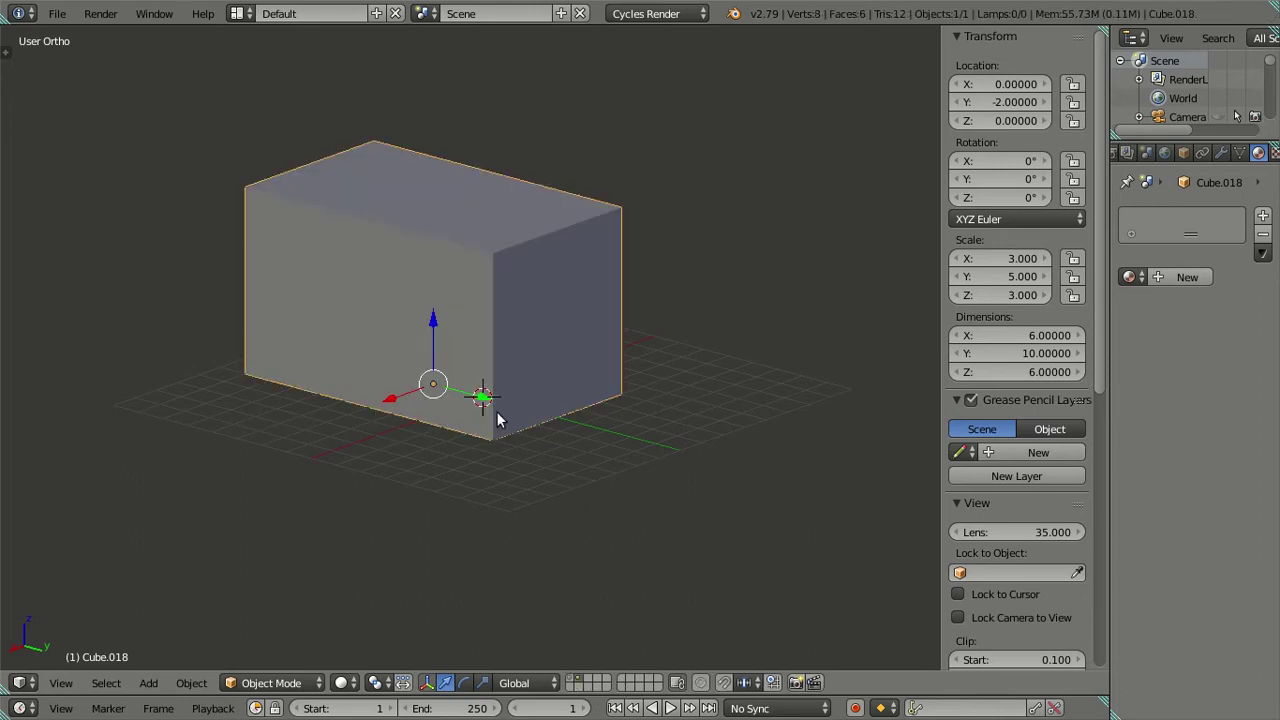
pyautogui.scroll(2, 520, 370)
pyautogui.moveTo(556, 337); pyautogui.dragTo(374, 228, button='middle')
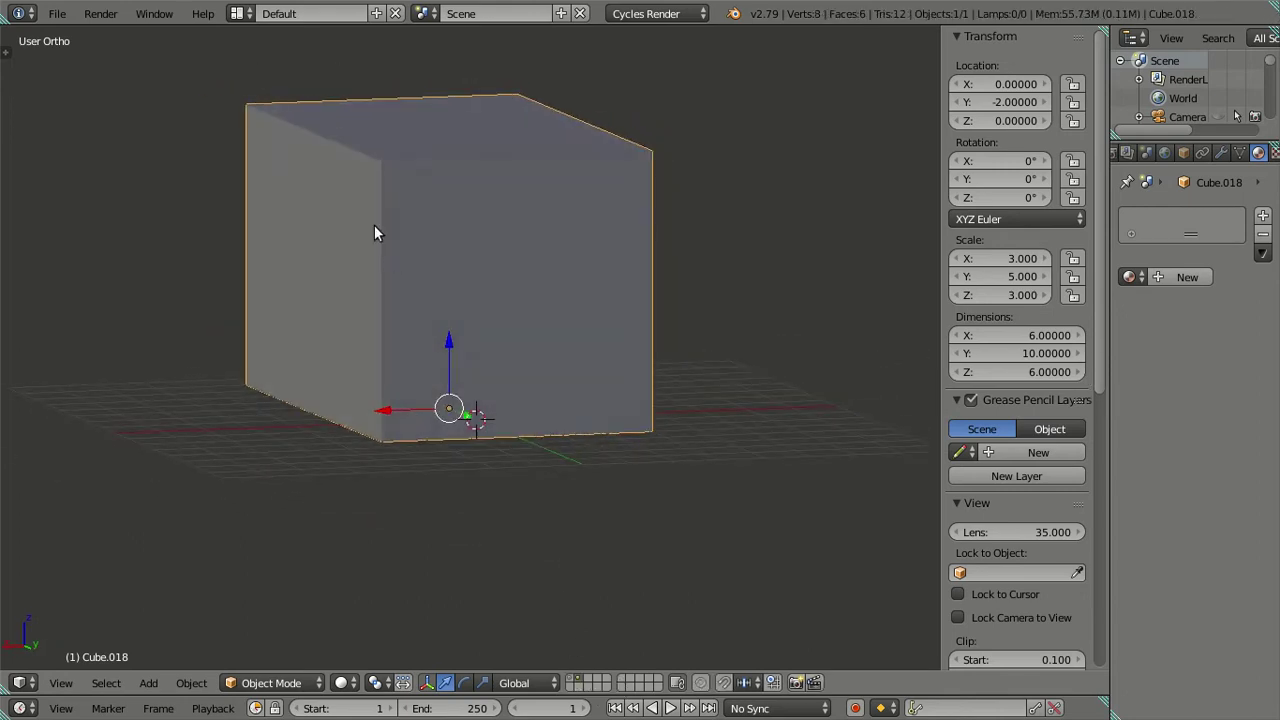
pyautogui.press('Tab')
pyautogui.moveTo(466, 154)
pyautogui.mouseDown(button='middle')
pyautogui.moveTo(629, 206)
pyautogui.moveTo(701, 259)
pyautogui.moveTo(709, 376)
pyautogui.moveTo(683, 331)
pyautogui.moveTo(709, 354)
pyautogui.moveTo(696, 322)
pyautogui.moveTo(689, 334)
pyautogui.moveTo(474, 296)
pyautogui.mouseUp(button='middle')
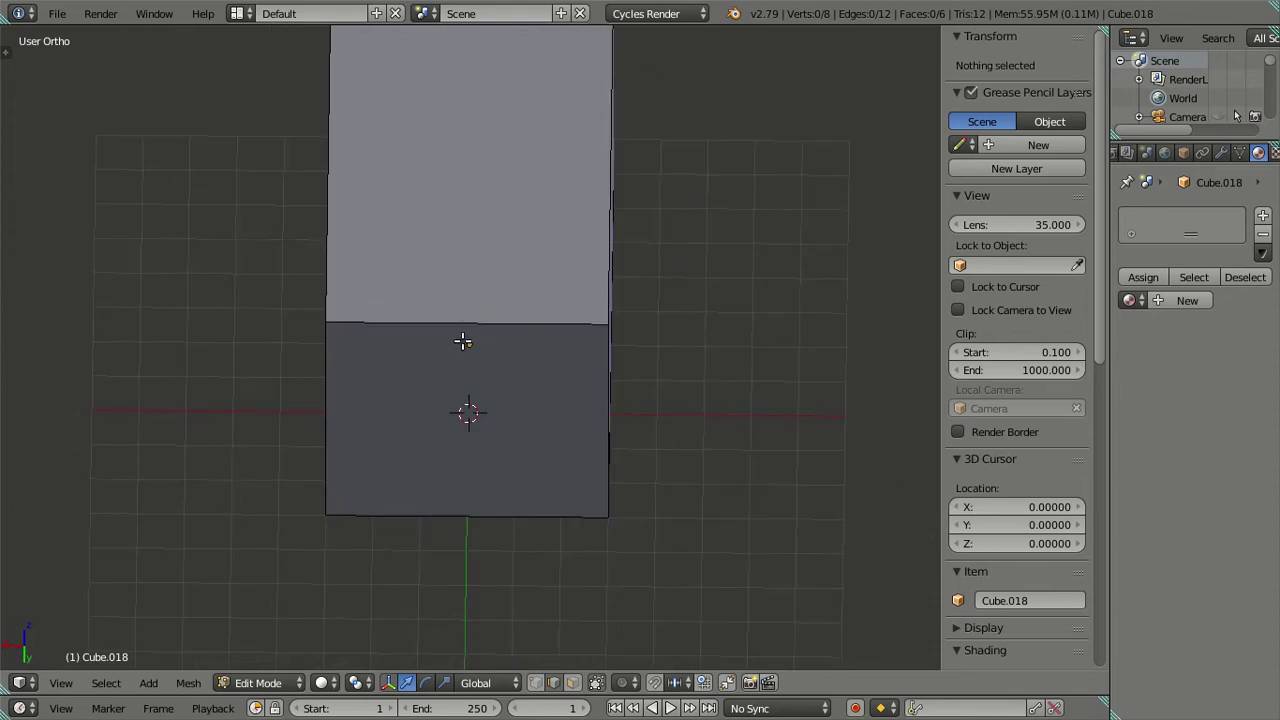
# Cut five vertical edge loops into the box and dissolve the extras, leaving two.
pyautogui.moveTo(462, 342); pyautogui.dragTo(482, 323, button='middle')
pyautogui.hotkey('ctrl', 'r')
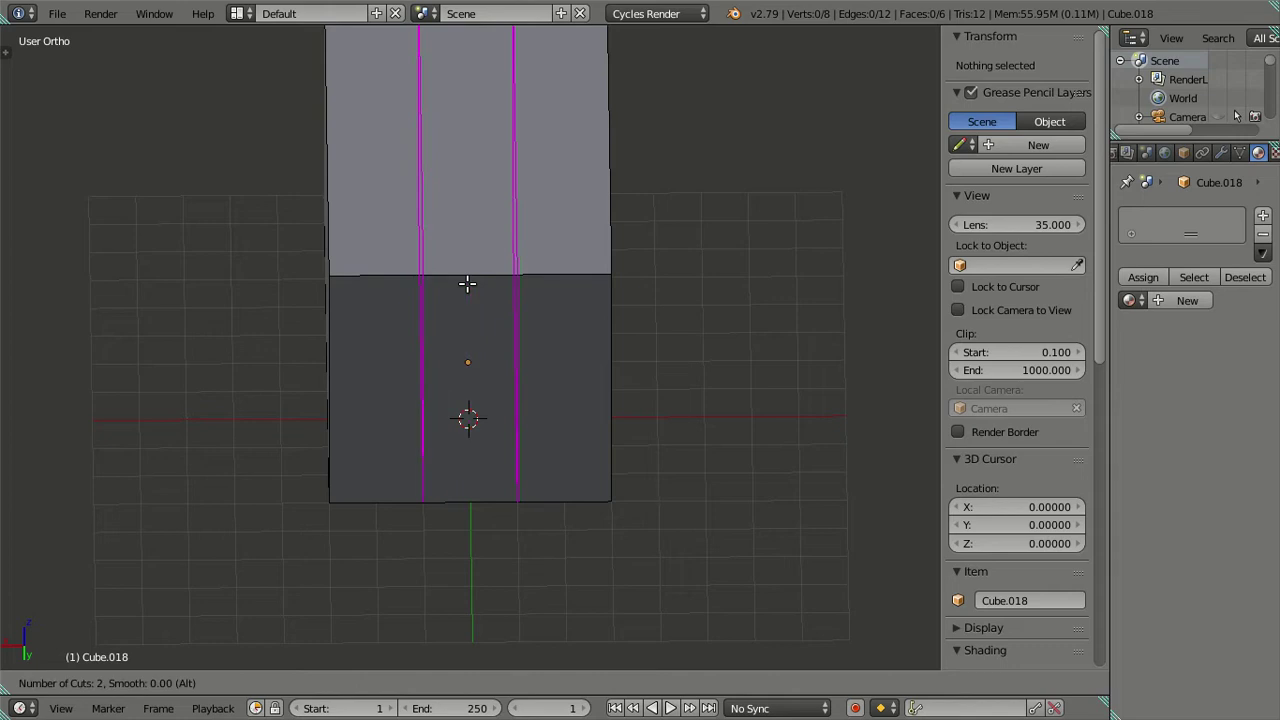
pyautogui.scroll(2, 467, 284)
pyautogui.click(467, 284)
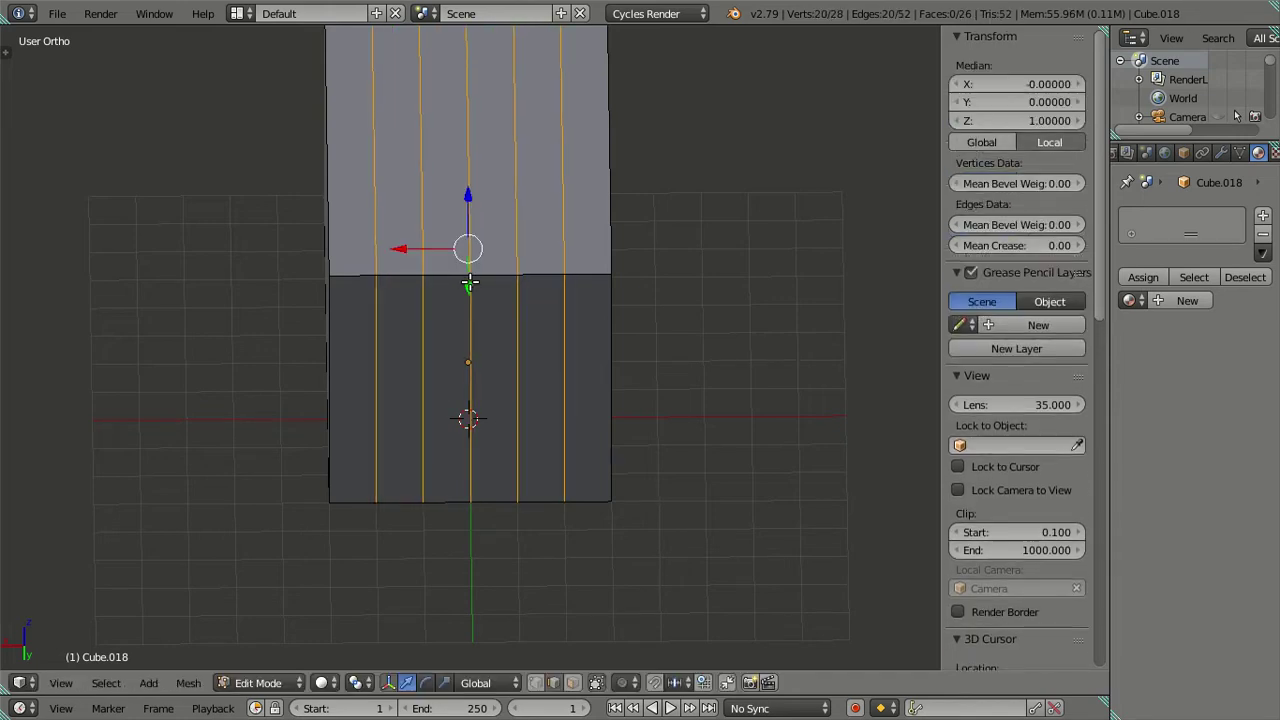
pyautogui.moveTo(508, 326)
pyautogui.mouseDown(button='middle')
pyautogui.moveTo(508, 286)
pyautogui.moveTo(494, 295)
pyautogui.moveTo(524, 340)
pyautogui.mouseUp(button='middle')
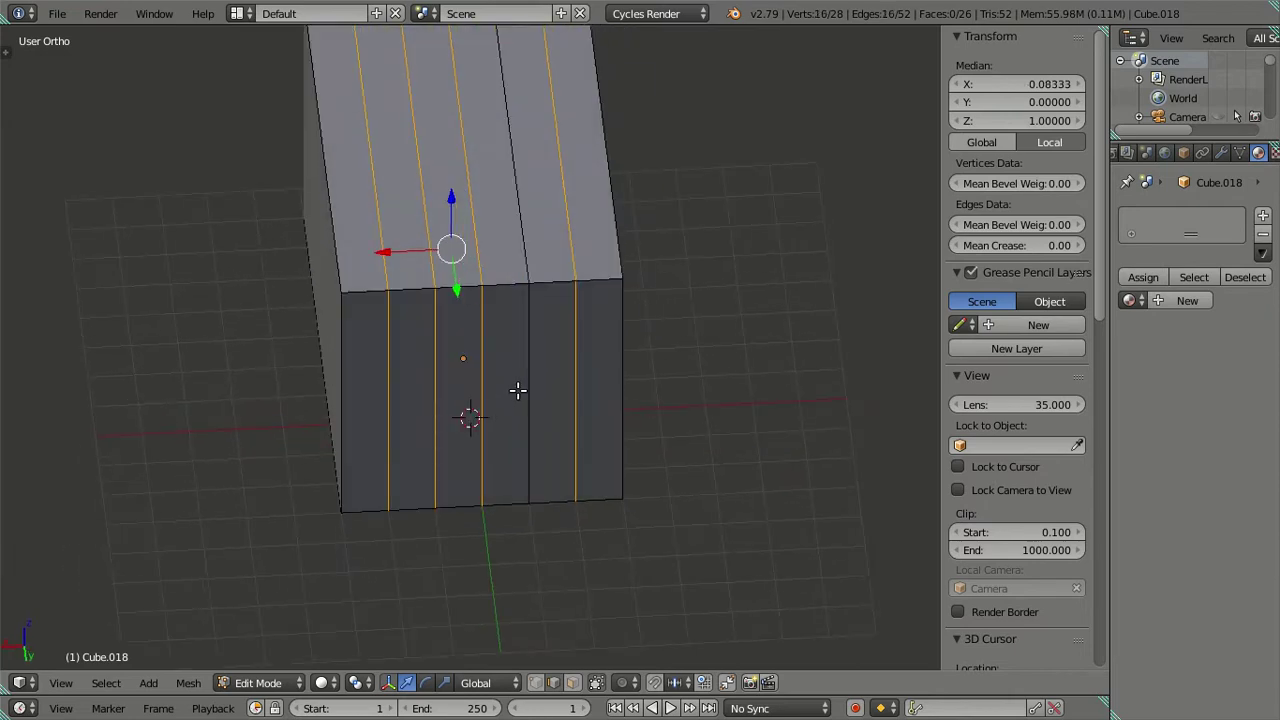
pyautogui.press('x')
pyautogui.click(671, 423)
pyautogui.moveTo(606, 434)
pyautogui.mouseDown(button='middle')
pyautogui.moveTo(614, 360)
pyautogui.moveTo(732, 333)
pyautogui.moveTo(737, 371)
pyautogui.moveTo(619, 404)
pyautogui.mouseUp(button='middle')
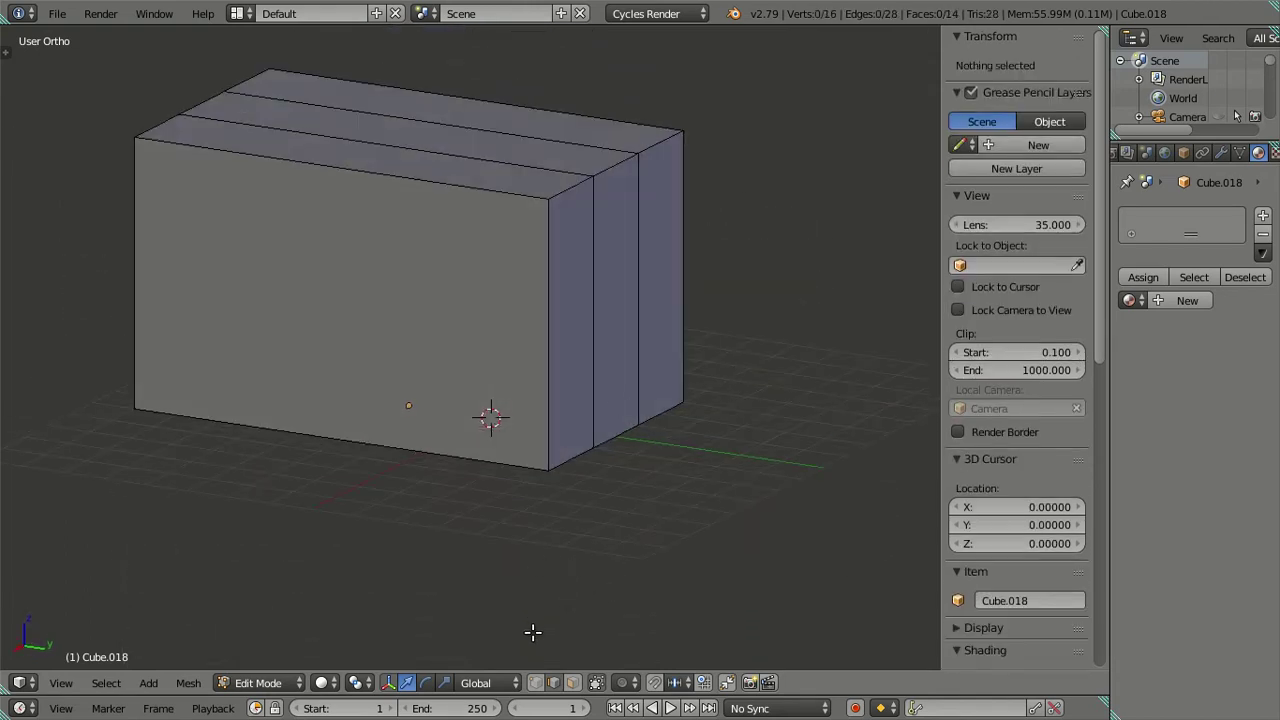
# Return to Object Mode, show all layers again, and re-enter Edit Mode in wireframe.
pyautogui.press('Tab')
pyautogui.keyDown('shift'); pyautogui.click(576, 682); pyautogui.keyUp('shift')
pyautogui.moveTo(571, 651); pyautogui.dragTo(576, 350, button='middle')
pyautogui.moveTo(599, 611)
pyautogui.mouseDown(button='middle')
pyautogui.moveTo(506, 345)
pyautogui.moveTo(473, 353)
pyautogui.moveTo(517, 386)
pyautogui.moveTo(511, 404)
pyautogui.moveTo(501, 370)
pyautogui.mouseUp(button='middle')
pyautogui.press('z')
pyautogui.press('z')
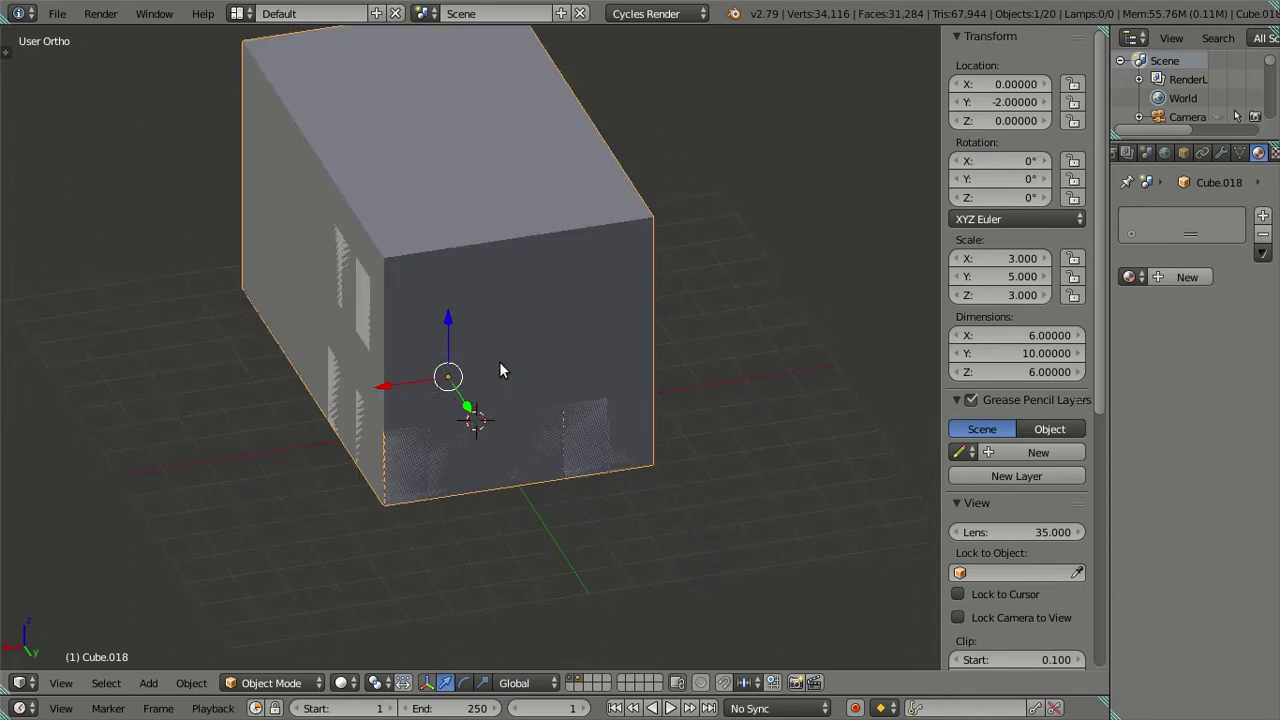
pyautogui.press('Tab')
pyautogui.press('Tab')
pyautogui.press('Tab')
pyautogui.moveTo(540, 373)
pyautogui.mouseDown(button='middle')
pyautogui.moveTo(517, 314)
pyautogui.moveTo(628, 322)
pyautogui.moveTo(594, 309)
pyautogui.moveTo(530, 325)
pyautogui.mouseUp(button='middle')
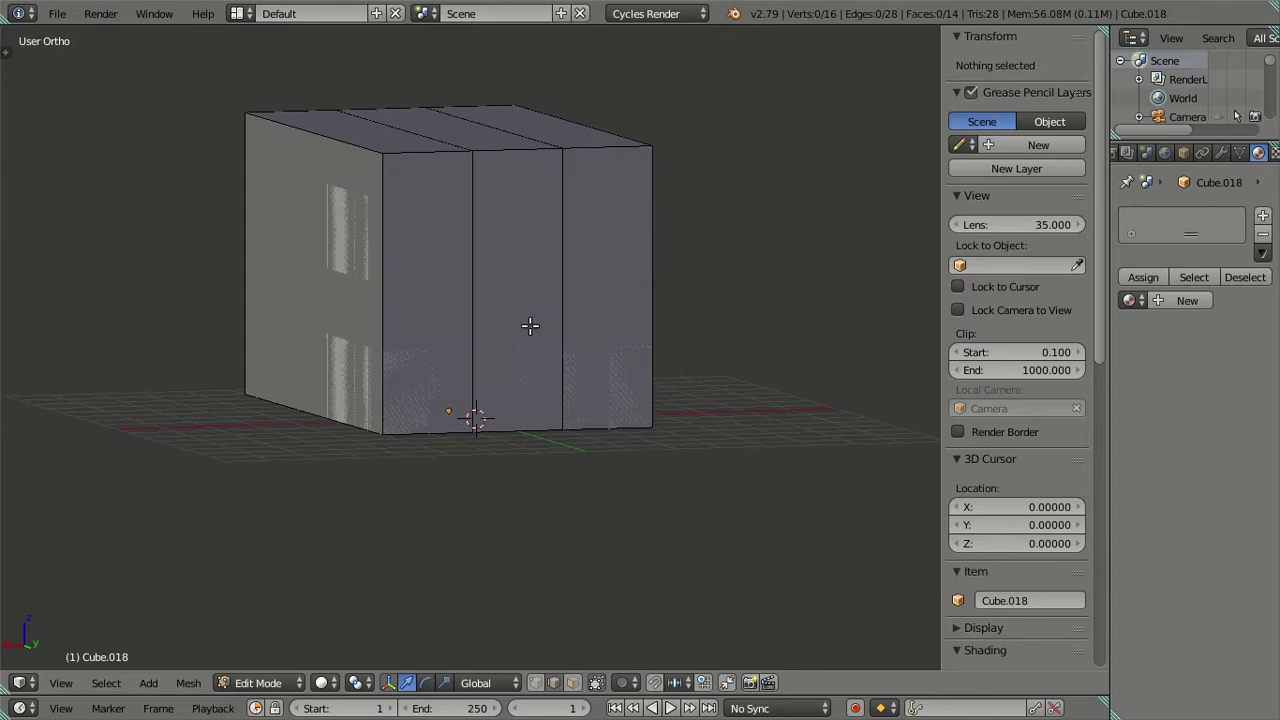
# Cut a horizontal edge loop around the box and check it in wireframe.
pyautogui.hotkey('ctrl', 'r')
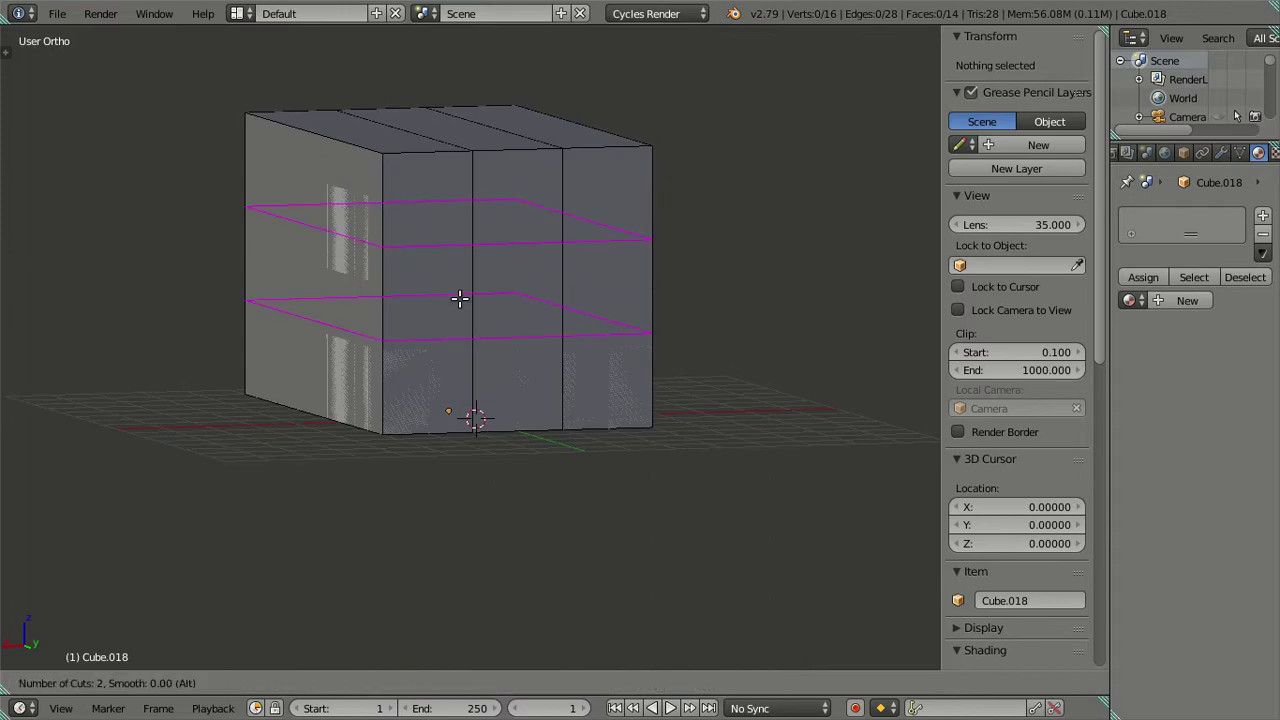
pyautogui.click(459, 298)
pyautogui.rightClick(459, 298)
pyautogui.press('z')
pyautogui.moveTo(459, 298)
pyautogui.mouseDown(button='middle')
pyautogui.moveTo(528, 306)
pyautogui.moveTo(563, 286)
pyautogui.moveTo(666, 309)
pyautogui.moveTo(729, 294)
pyautogui.moveTo(823, 303)
pyautogui.moveTo(774, 320)
pyautogui.moveTo(494, 277)
pyautogui.moveTo(486, 320)
pyautogui.moveTo(529, 297)
pyautogui.moveTo(491, 297)
pyautogui.mouseUp(button='middle')
pyautogui.press('z')
# Zoom into an orthographic front view and cut another horizontal edge loop.
pyautogui.scroll(3, 487, 291)
pyautogui.moveTo(536, 229); pyautogui.dragTo(766, 271, button='middle')
pyautogui.press('KP_5')
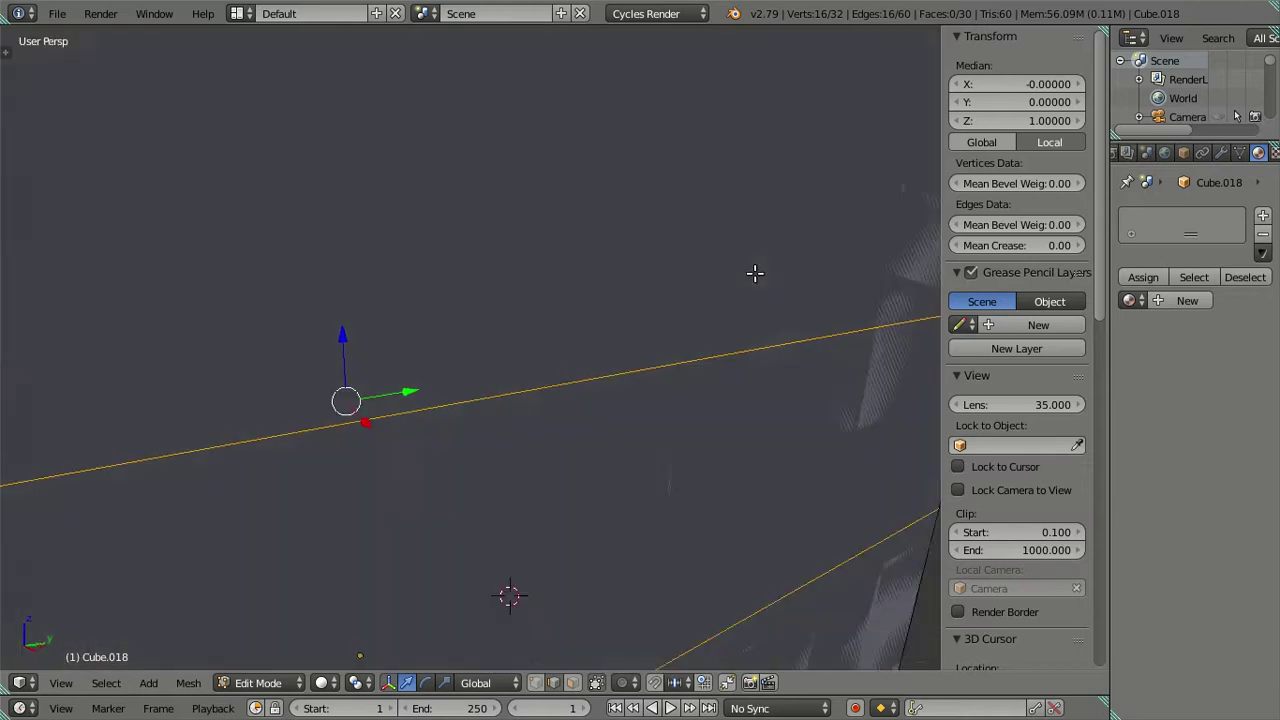
pyautogui.press('KP_0')
pyautogui.press('z')
pyautogui.press('KP_5')
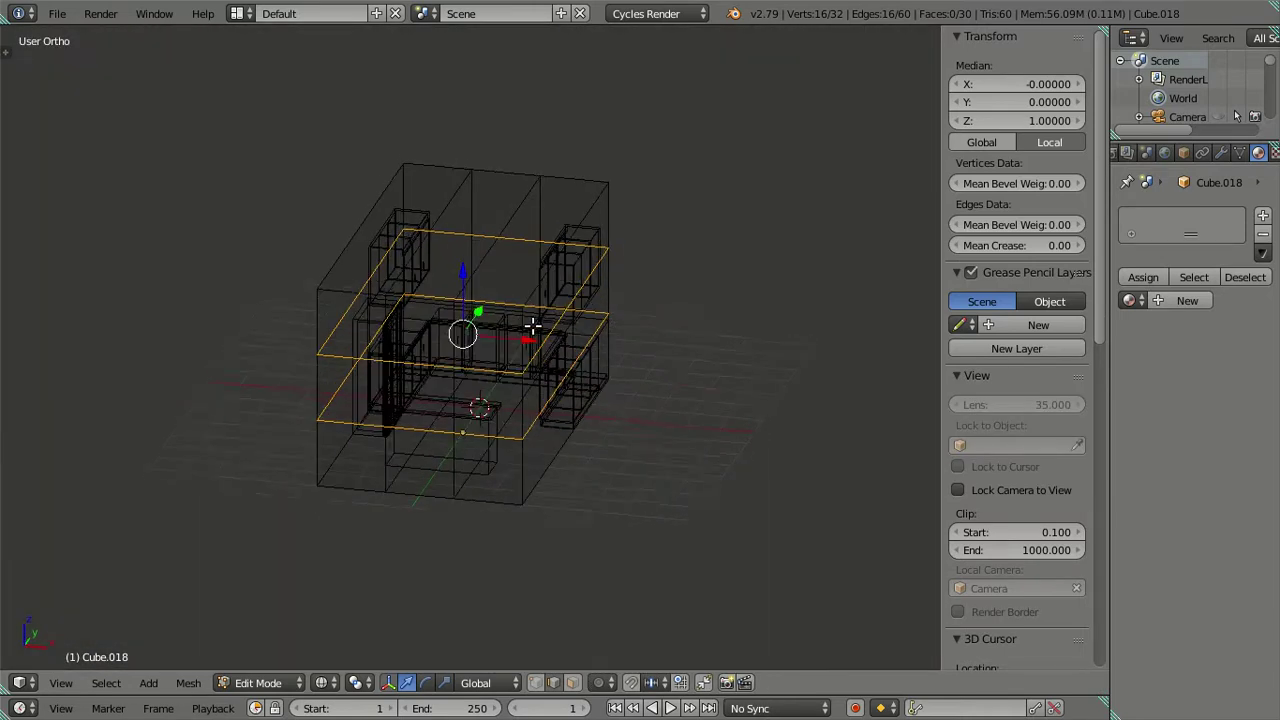
pyautogui.scroll(1, 586, 337)
pyautogui.scroll(2, 709, 337)
pyautogui.scroll(2, 551, 374)
pyautogui.scroll(2, 636, 253)
pyautogui.scroll(2, 446, 243)
pyautogui.scroll(2, 457, 346)
pyautogui.press('z')
pyautogui.scroll(2, 680, 340)
pyautogui.scroll(2, 579, 266)
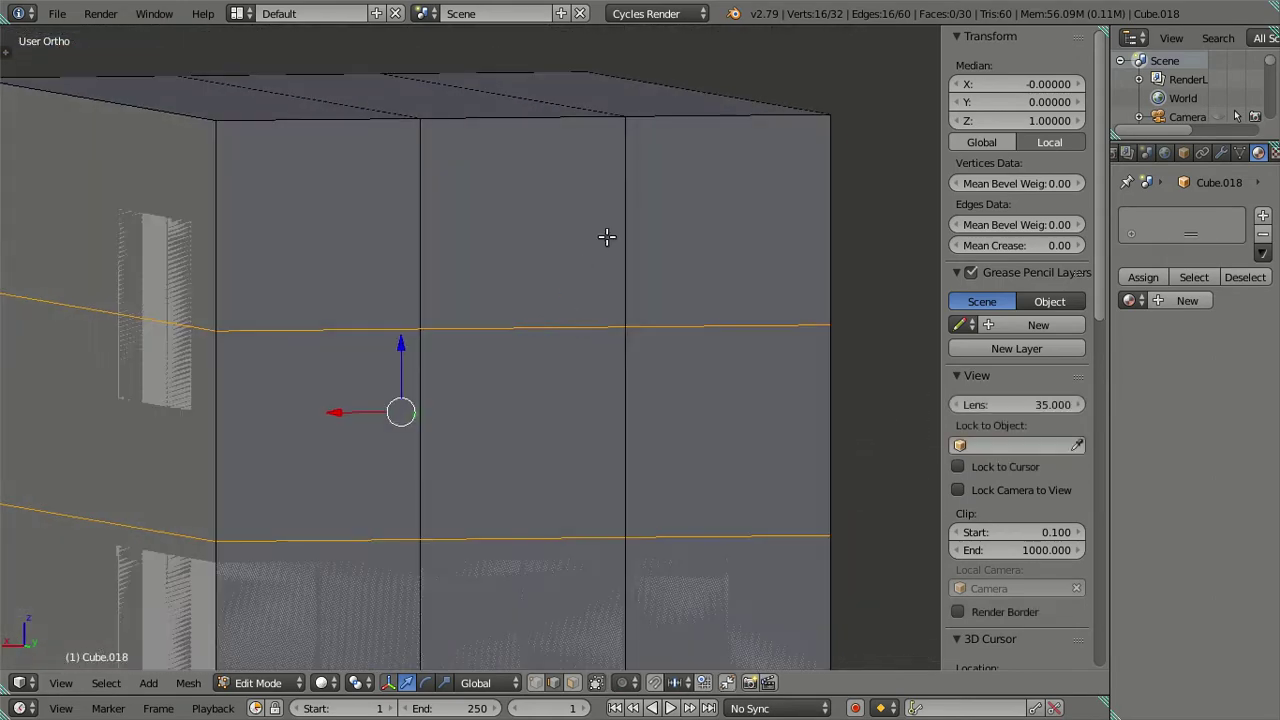
pyautogui.hotkey('ctrl', 'r')
pyautogui.click(607, 237)
pyautogui.rightClick(626, 266)
pyautogui.scroll(-4, 628, 271)
# Undo the last loop cut and place a new horizontal loop near the box top.
pyautogui.press('a')
pyautogui.moveTo(557, 279)
pyautogui.mouseDown(button='middle')
pyautogui.moveTo(608, 280)
pyautogui.moveTo(569, 314)
pyautogui.moveTo(531, 309)
pyautogui.moveTo(511, 286)
pyautogui.moveTo(489, 306)
pyautogui.moveTo(580, 274)
pyautogui.moveTo(625, 295)
pyautogui.mouseUp(button='middle')
pyautogui.scroll(3, 541, 297)
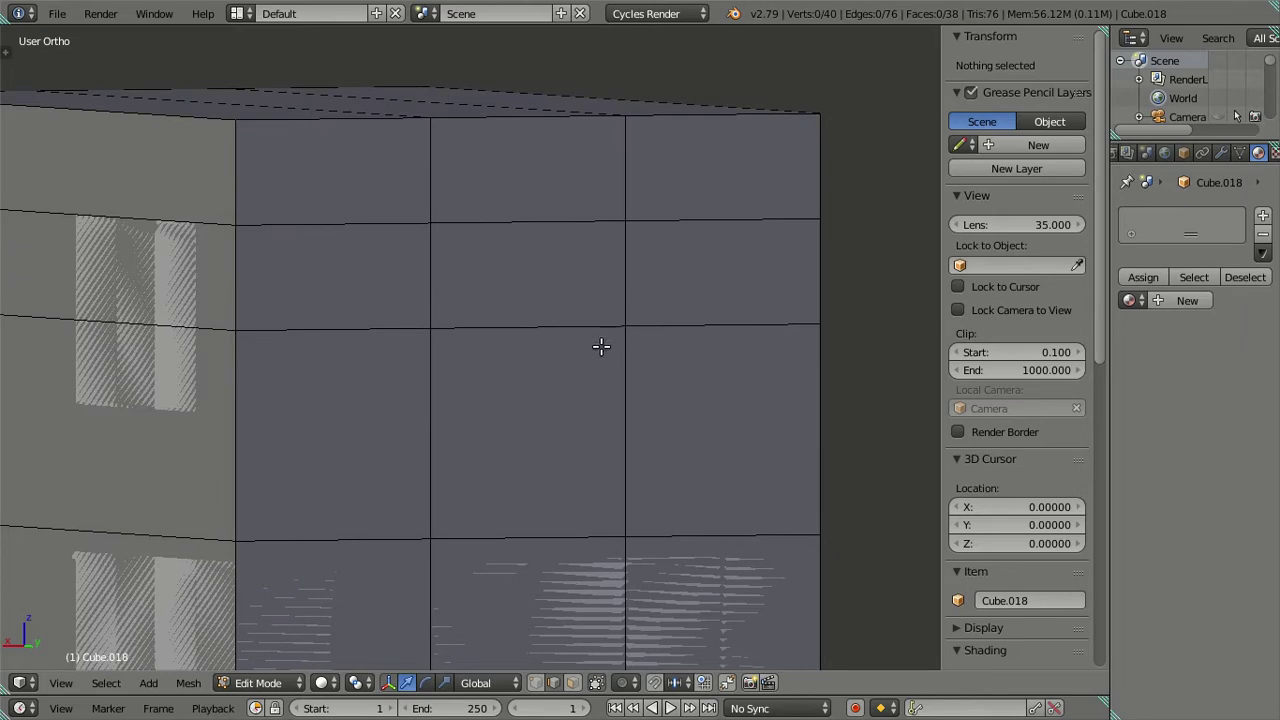
pyautogui.keyDown('alt'); pyautogui.rightClick(559, 291); pyautogui.keyUp('alt')
pyautogui.hotkey('ctrl', 'z')
pyautogui.hotkey('ctrl', 'r')
pyautogui.click(609, 222)
pyautogui.rightClick(609, 222)
pyautogui.press('a')
# Cut four evenly spaced loops between the top rows, then dissolve them.
pyautogui.hotkey('ctrl', 'r')
pyautogui.scroll(3, 629, 263)
pyautogui.click(629, 263)
pyautogui.rightClick(629, 263)
pyautogui.moveTo(629, 331); pyautogui.dragTo(591, 330, button='middle')
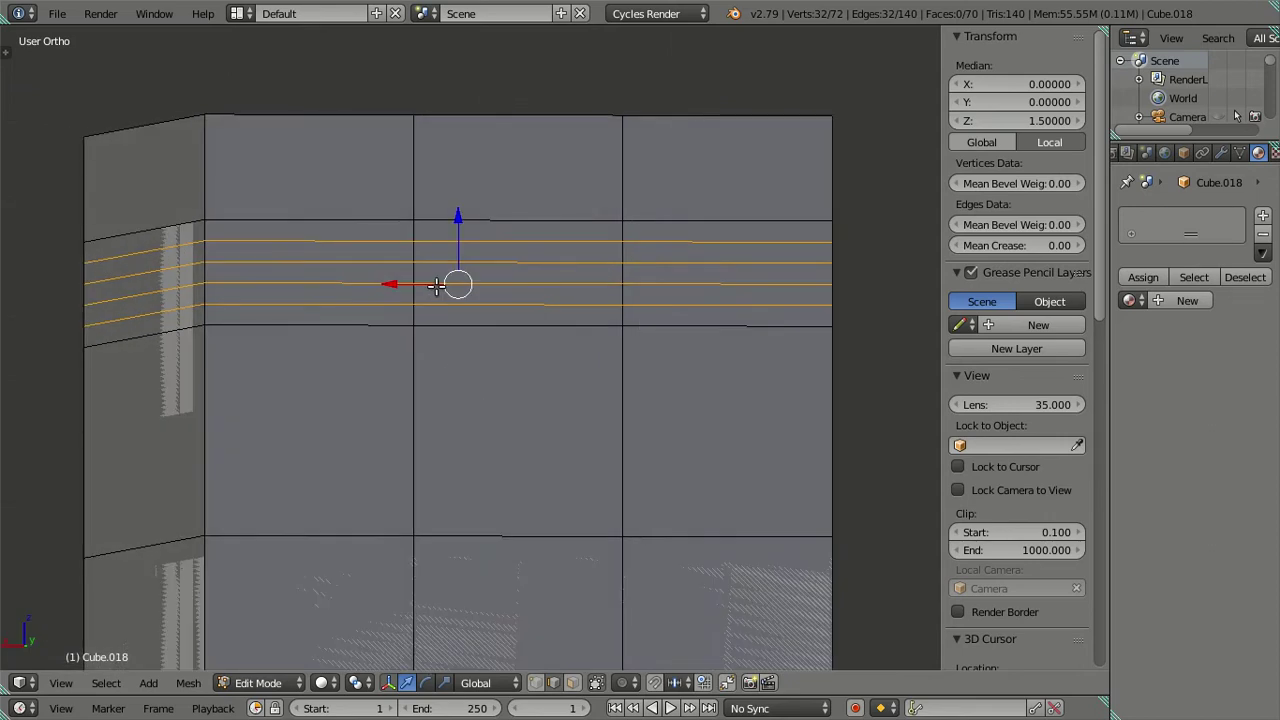
pyautogui.press('x')
pyautogui.click(653, 306)
# Dissolve another wall edge loop, undoing and redoing to confirm the result.
pyautogui.moveTo(603, 349)
pyautogui.mouseDown(button='middle')
pyautogui.moveTo(651, 345)
pyautogui.moveTo(571, 346)
pyautogui.mouseUp(button='middle')
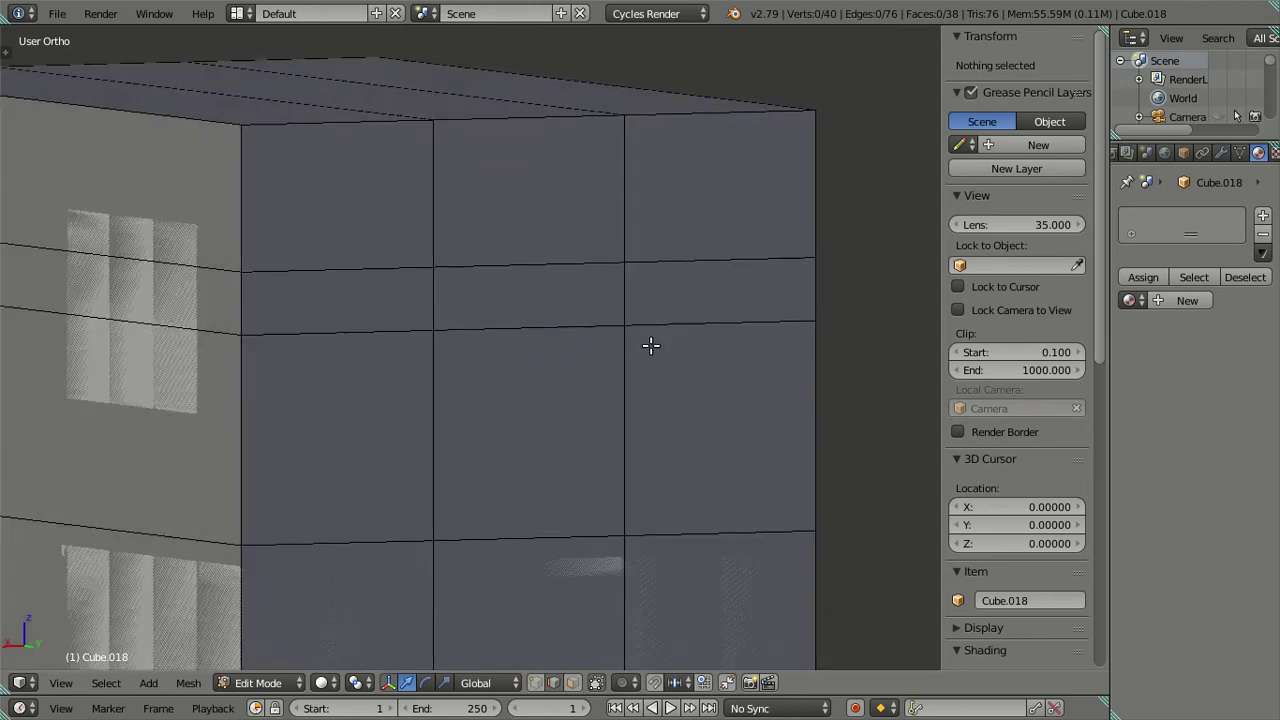
pyautogui.keyDown('alt'); pyautogui.rightClick(531, 322); pyautogui.keyUp('alt')
pyautogui.press('x')
pyautogui.click(585, 331)
pyautogui.moveTo(474, 363)
pyautogui.mouseDown(button='middle')
pyautogui.moveTo(565, 377)
pyautogui.moveTo(386, 377)
pyautogui.moveTo(477, 366)
pyautogui.moveTo(399, 360)
pyautogui.mouseUp(button='middle')
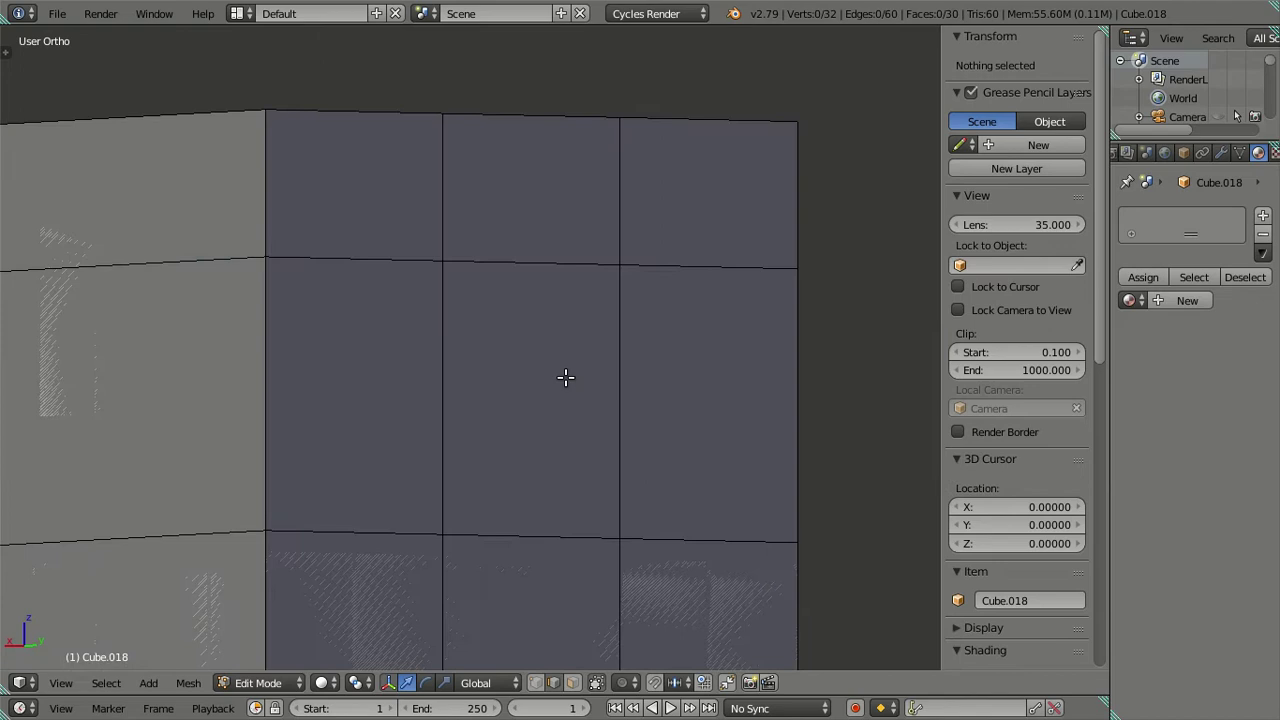
pyautogui.scroll(-3, 540, 377)
pyautogui.scroll(-2, 530, 365)
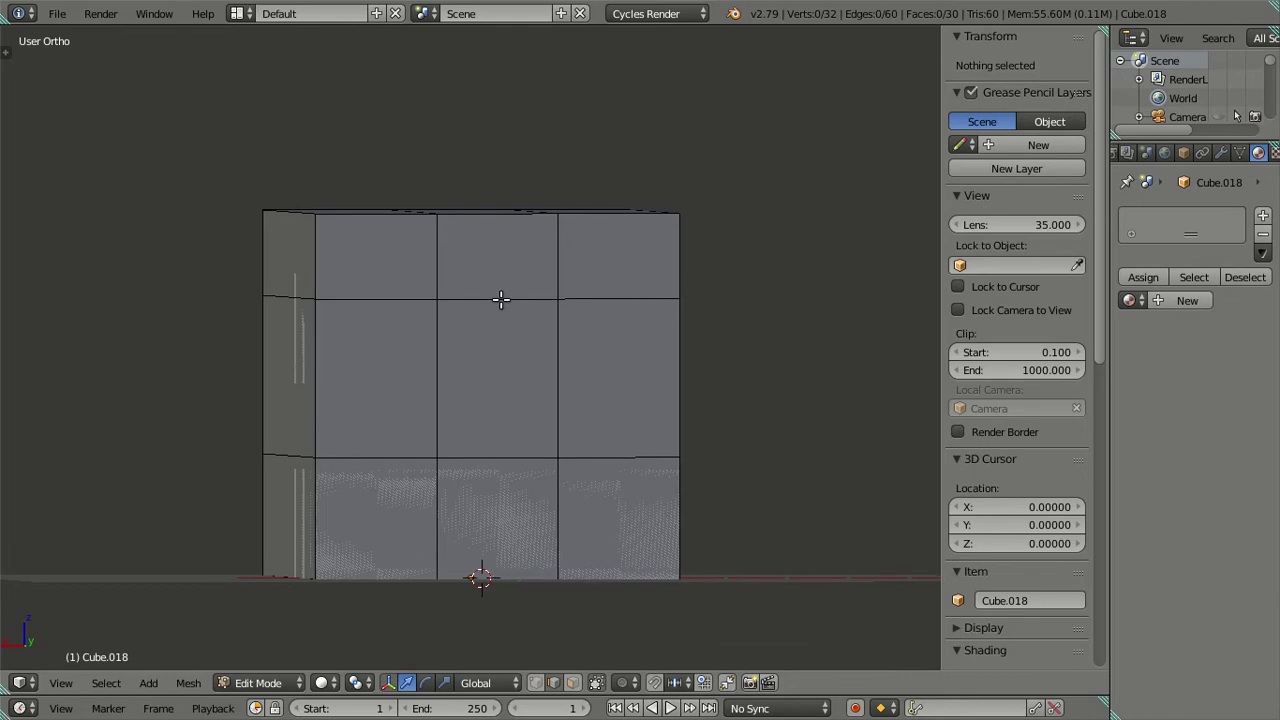
pyautogui.hotkey('ctrl', 'z')
pyautogui.hotkey('ctrl', 'shift', 'z')
pyautogui.moveTo(481, 370)
pyautogui.mouseDown(button='middle')
pyautogui.moveTo(506, 457)
pyautogui.moveTo(571, 414)
pyautogui.moveTo(545, 408)
pyautogui.mouseUp(button='middle')
pyautogui.moveTo(333, 413)
pyautogui.mouseDown(button='middle')
pyautogui.moveTo(446, 354)
pyautogui.moveTo(465, 407)
pyautogui.moveTo(523, 331)
pyautogui.moveTo(423, 340)
pyautogui.moveTo(437, 349)
pyautogui.moveTo(412, 407)
pyautogui.moveTo(429, 451)
pyautogui.moveTo(437, 394)
pyautogui.moveTo(409, 400)
pyautogui.moveTo(506, 371)
pyautogui.moveTo(334, 423)
pyautogui.moveTo(411, 406)
pyautogui.moveTo(531, 449)
pyautogui.moveTo(446, 420)
pyautogui.mouseUp(button='middle')
# Cut five evenly spaced vertical loops along the box's long side.
pyautogui.press('z')
pyautogui.press('z')
pyautogui.hotkey('ctrl', 'r')
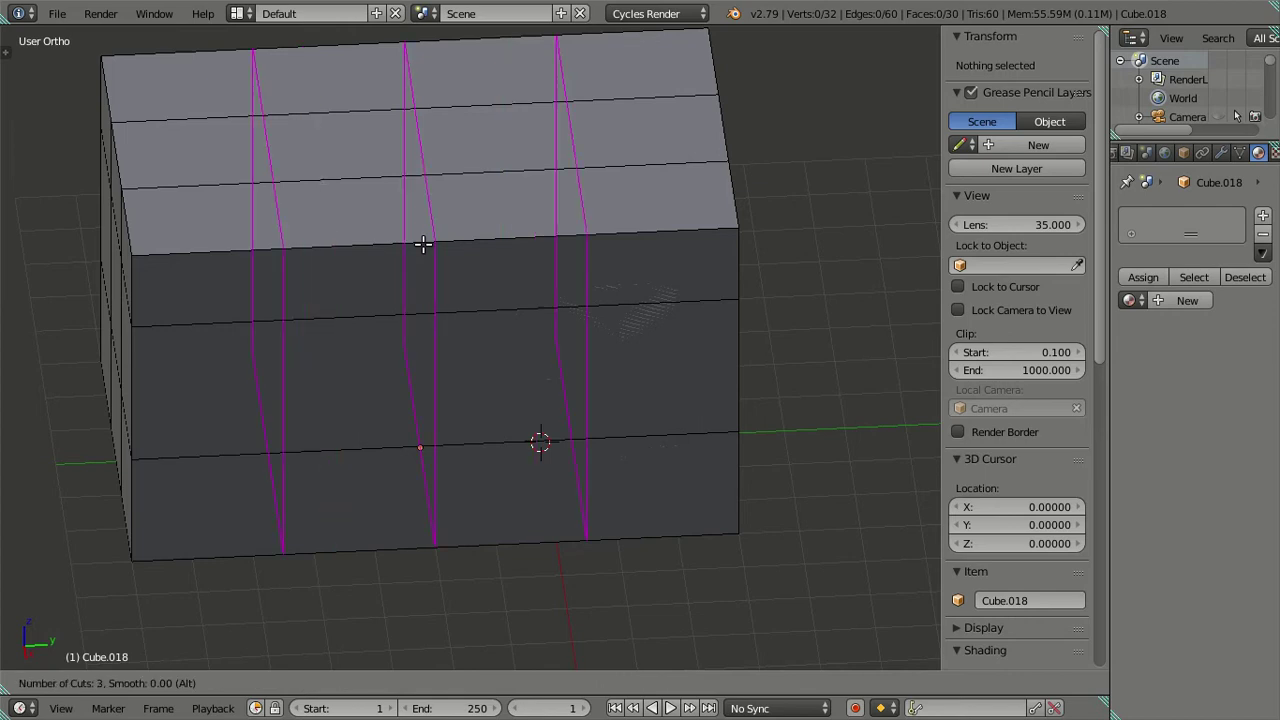
pyautogui.scroll(1, 423, 244)
pyautogui.click(423, 244)
pyautogui.rightClick(423, 244)
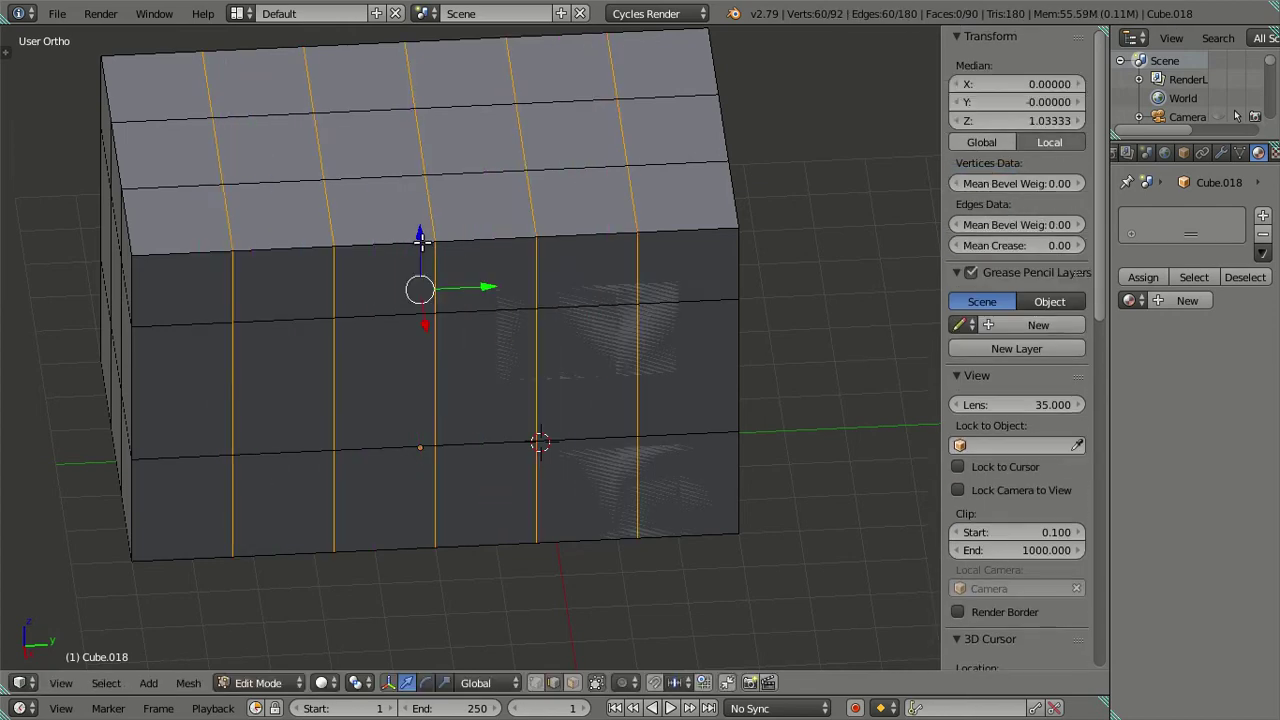
pyautogui.press('z')
pyautogui.moveTo(560, 391)
pyautogui.mouseDown(button='middle')
pyautogui.moveTo(538, 338)
pyautogui.moveTo(563, 372)
pyautogui.mouseUp(button='middle')
pyautogui.press('z')
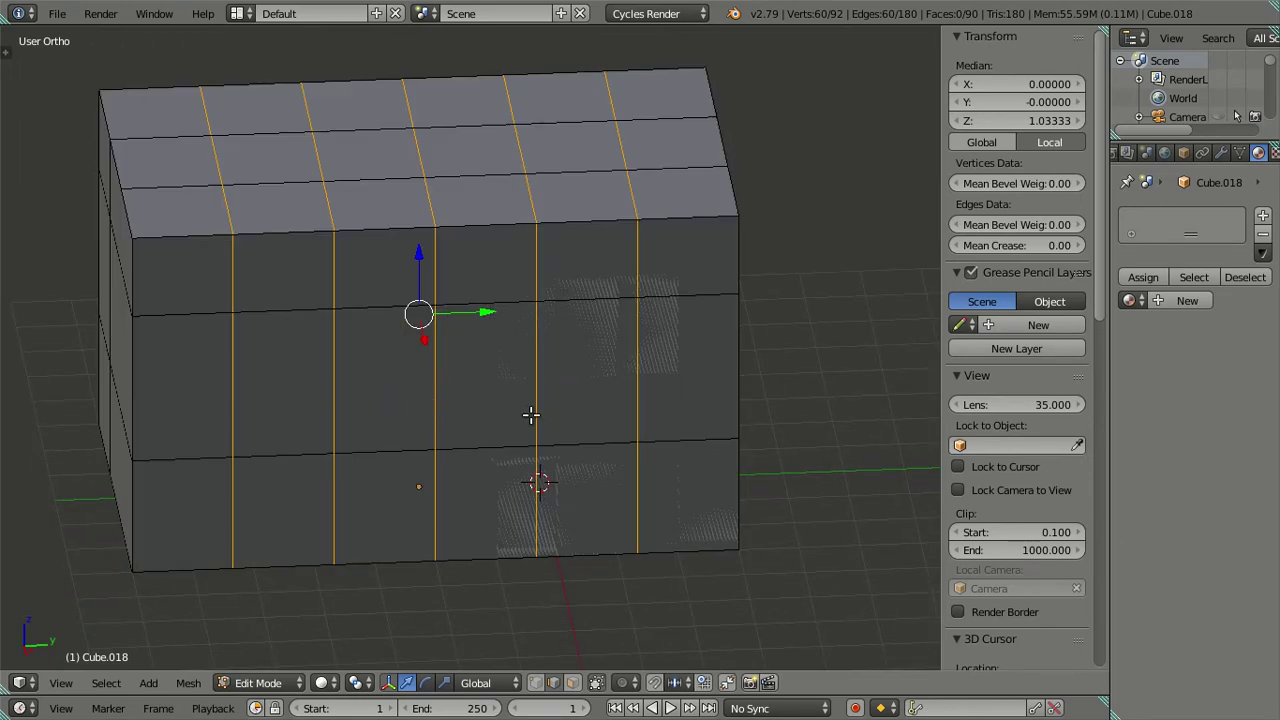
# Inspect the cuts from the front, then add and undo one extra loop cut.
pyautogui.press('alt')
pyautogui.press('Escape')
pyautogui.press('z')
pyautogui.moveTo(530, 401); pyautogui.dragTo(497, 254, button='middle')
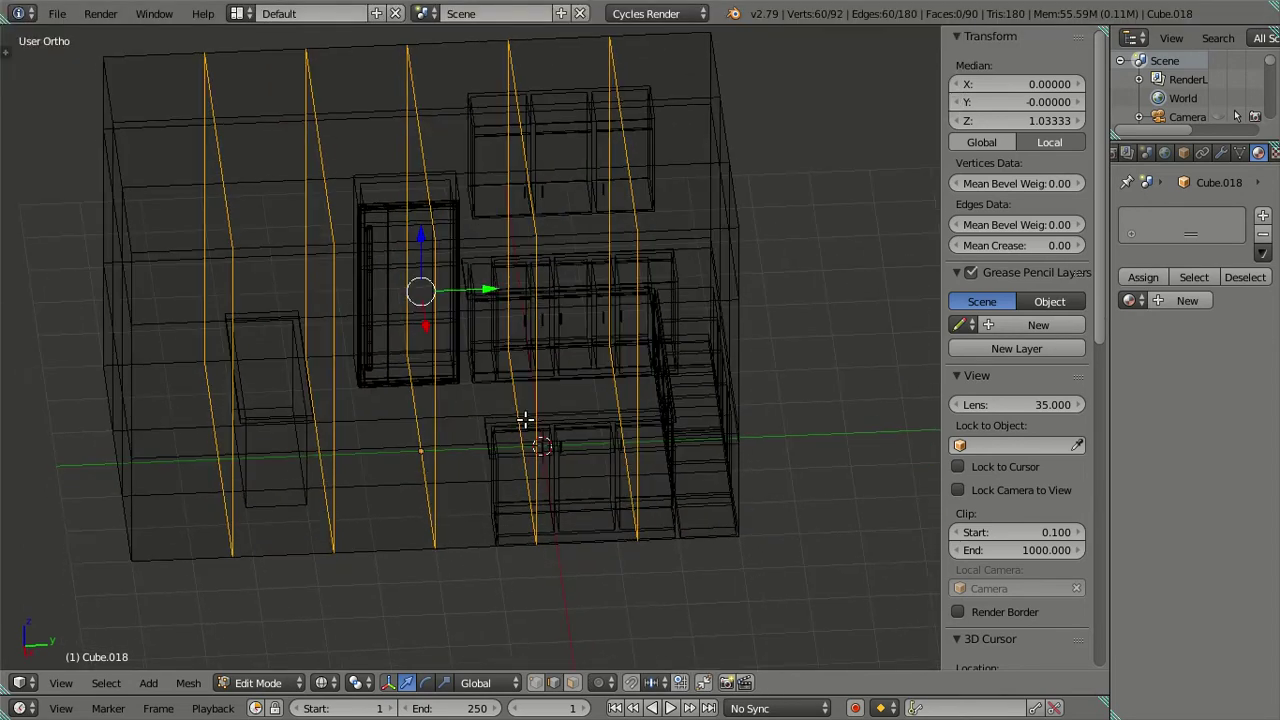
pyautogui.press('z')
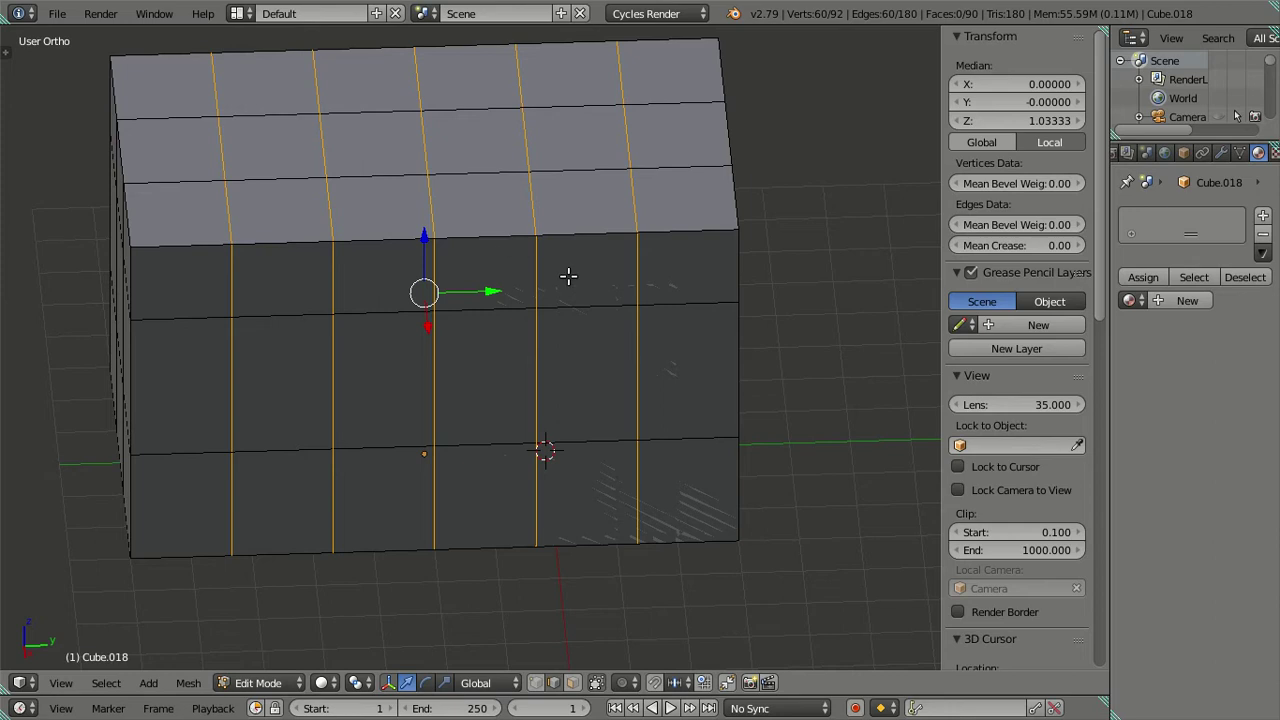
pyautogui.hotkey('ctrl', 'r')
pyautogui.click(495, 240)
pyautogui.rightClick(495, 240)
pyautogui.hotkey('ctrl', 'z')
pyautogui.hotkey('ctrl', 'z')
pyautogui.hotkey('ctrl', 'z')
# Select the ring of vertical loop cuts in wireframe and dissolve it.
pyautogui.press('z')
pyautogui.moveTo(458, 376)
pyautogui.mouseDown(button='middle')
pyautogui.moveTo(443, 397)
pyautogui.moveTo(463, 383)
pyautogui.moveTo(451, 383)
pyautogui.moveTo(461, 395)
pyautogui.moveTo(429, 394)
pyautogui.moveTo(391, 369)
pyautogui.moveTo(415, 379)
pyautogui.moveTo(420, 411)
pyautogui.moveTo(397, 411)
pyautogui.moveTo(480, 420)
pyautogui.moveTo(479, 442)
pyautogui.moveTo(509, 443)
pyautogui.mouseUp(button='middle')
pyautogui.press('z')
pyautogui.keyDown('ctrl'); pyautogui.keyDown('alt'); pyautogui.rightClick(543, 434); pyautogui.keyUp('alt'); pyautogui.keyUp('ctrl')
pyautogui.hotkey('ctrl', 'x')
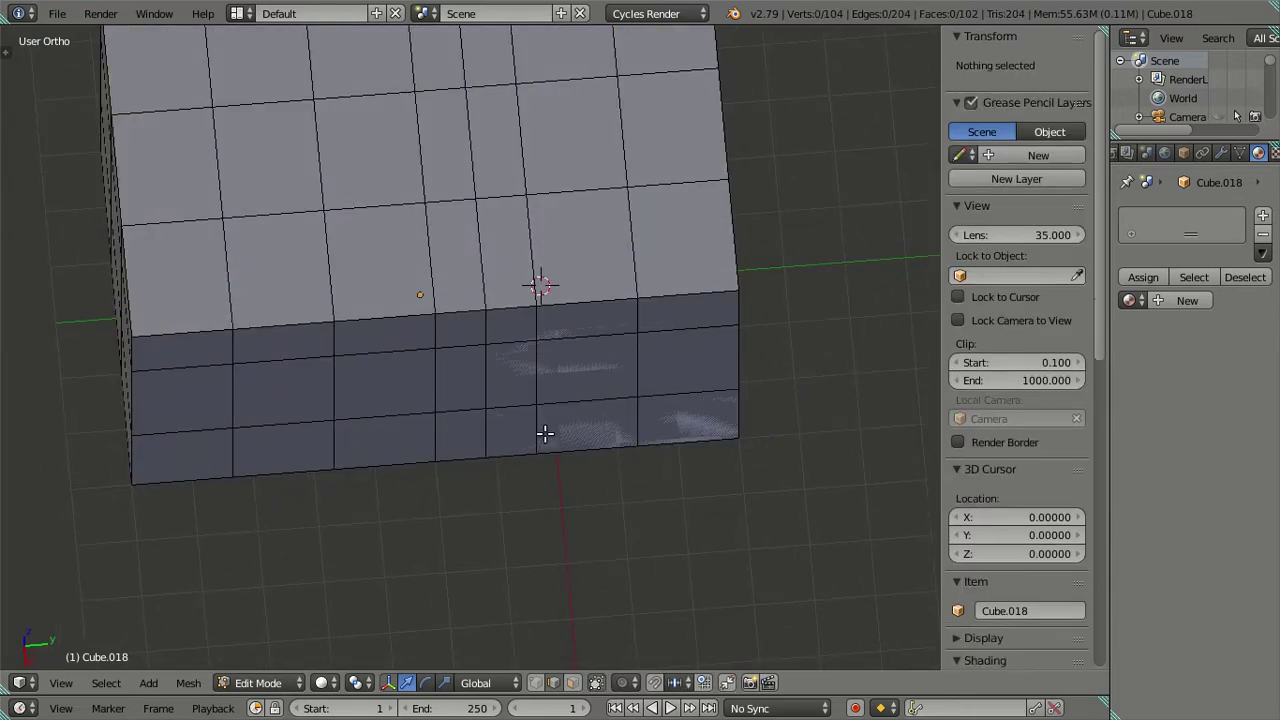
# Add four evenly spaced vertical loop cuts around the box.
pyautogui.press('Tab')
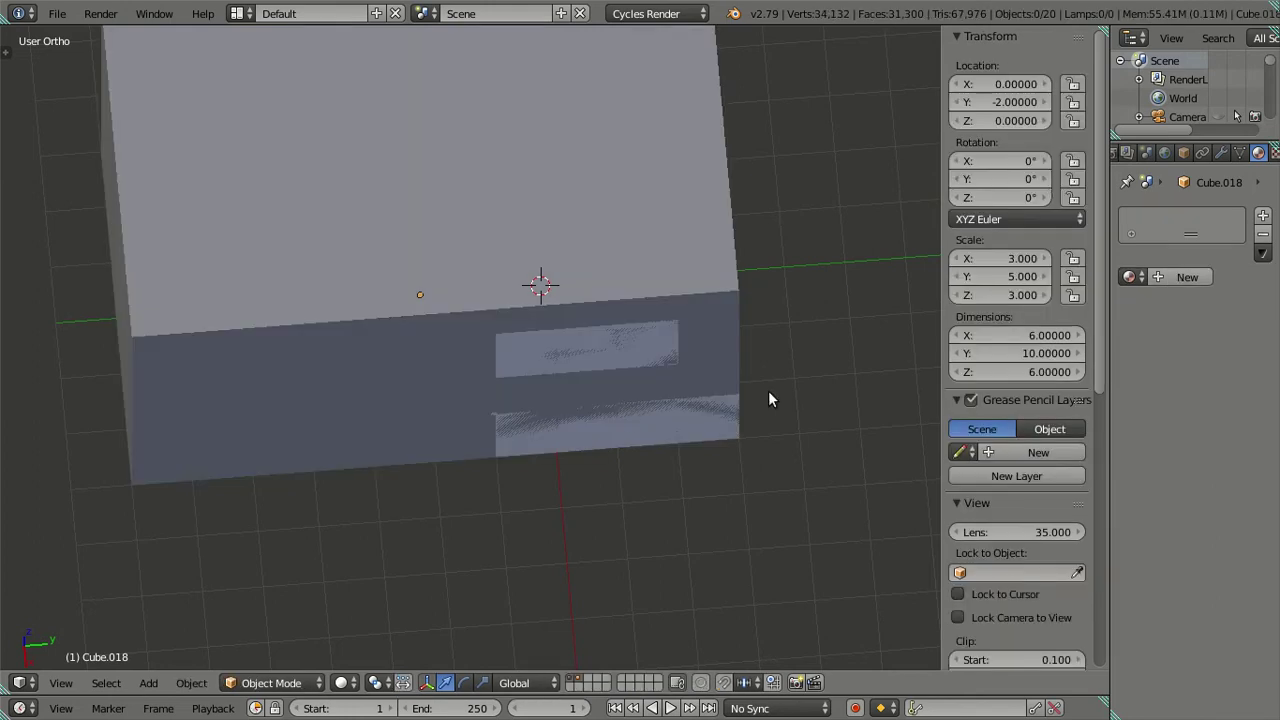
pyautogui.press('Tab')
pyautogui.moveTo(414, 343); pyautogui.dragTo(428, 314, button='middle')
pyautogui.hotkey('ctrl', 'r')
pyautogui.scroll(1, 430, 313)
pyautogui.scroll(1, 430, 313)
pyautogui.scroll(1, 430, 313)
pyautogui.click(430, 313)
pyautogui.rightClick(431, 313)
# Inspect the new loops from several angles, toggling wireframe and solid shading.
pyautogui.press('a')
pyautogui.moveTo(545, 420)
pyautogui.mouseDown(button='middle')
pyautogui.moveTo(541, 328)
pyautogui.moveTo(563, 374)
pyautogui.moveTo(563, 443)
pyautogui.moveTo(580, 426)
pyautogui.moveTo(557, 404)
pyautogui.mouseUp(button='middle')
pyautogui.press('z')
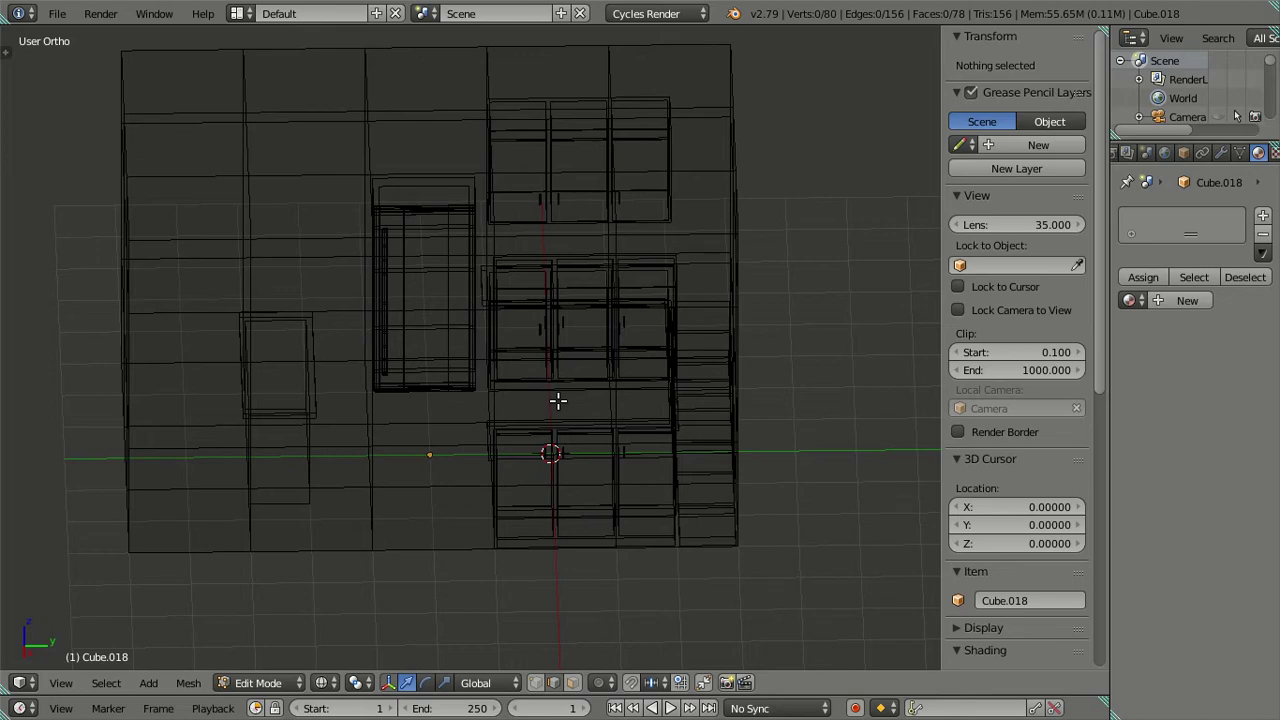
pyautogui.moveTo(410, 374)
pyautogui.mouseDown(button='middle')
pyautogui.moveTo(528, 466)
pyautogui.moveTo(487, 443)
pyautogui.moveTo(507, 487)
pyautogui.moveTo(483, 468)
pyautogui.mouseUp(button='middle')
pyautogui.scroll(3, 458, 456)
pyautogui.press('z')
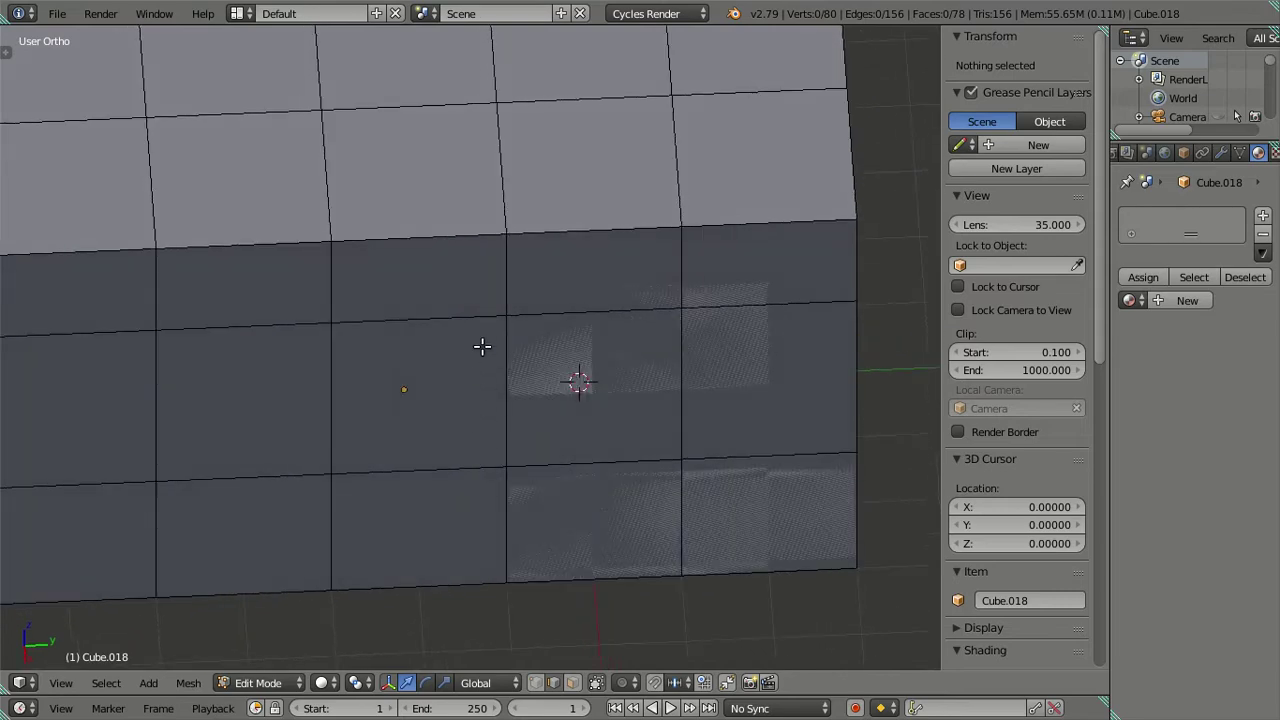
pyautogui.press('z')
pyautogui.moveTo(474, 346)
pyautogui.mouseDown(button='middle')
pyautogui.moveTo(497, 371)
pyautogui.moveTo(471, 379)
pyautogui.moveTo(480, 351)
pyautogui.moveTo(437, 323)
pyautogui.mouseUp(button='middle')
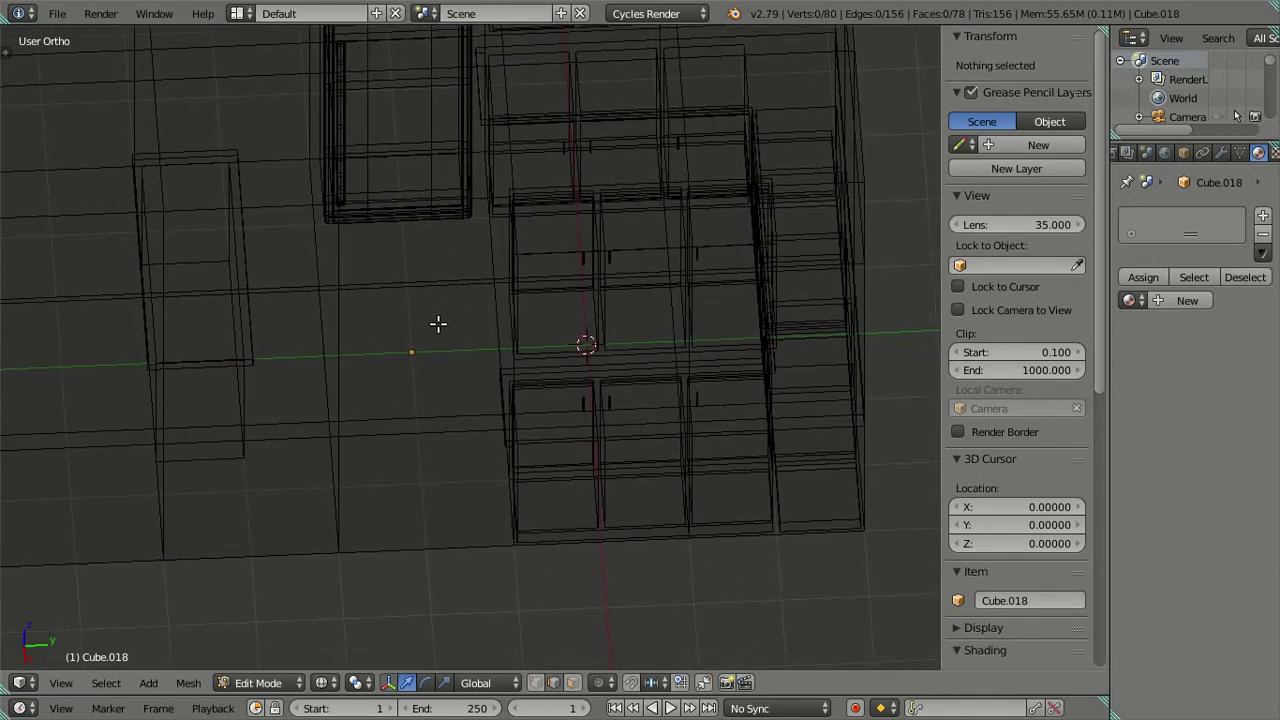
pyautogui.press('z')
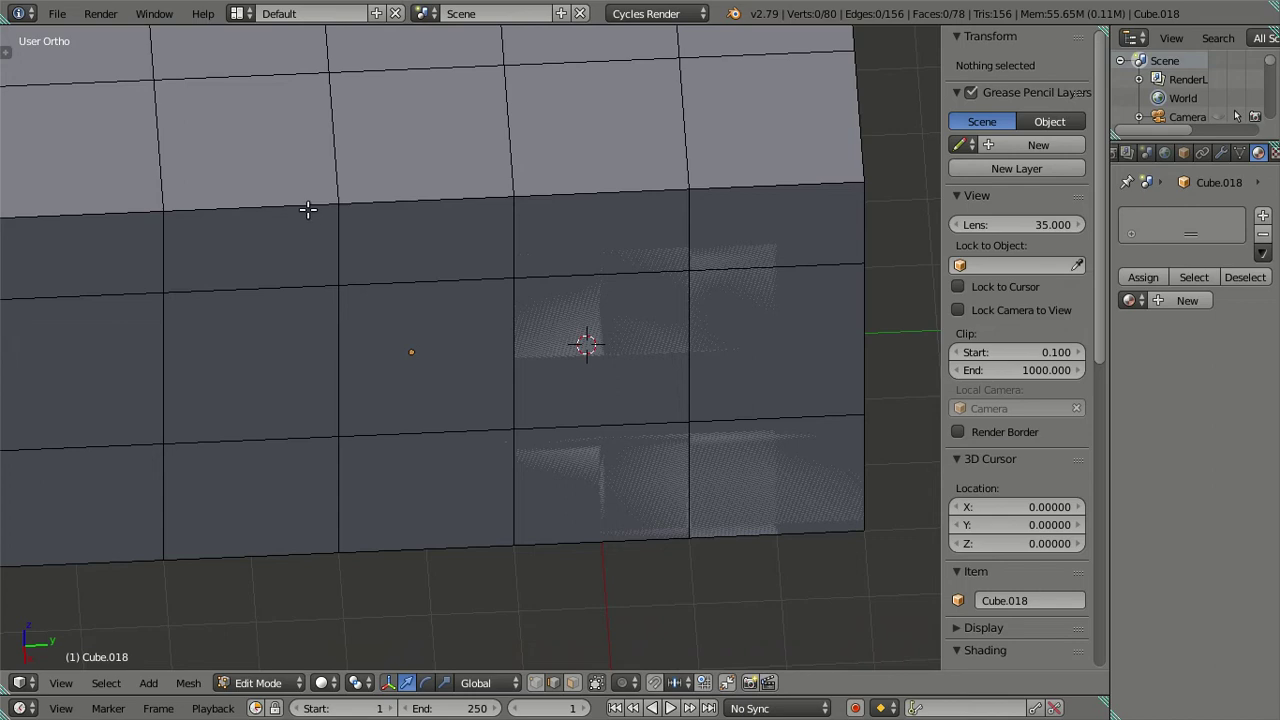
# Add one more vertical loop cut on the front wall.
pyautogui.hotkey('ctrl', 'r')
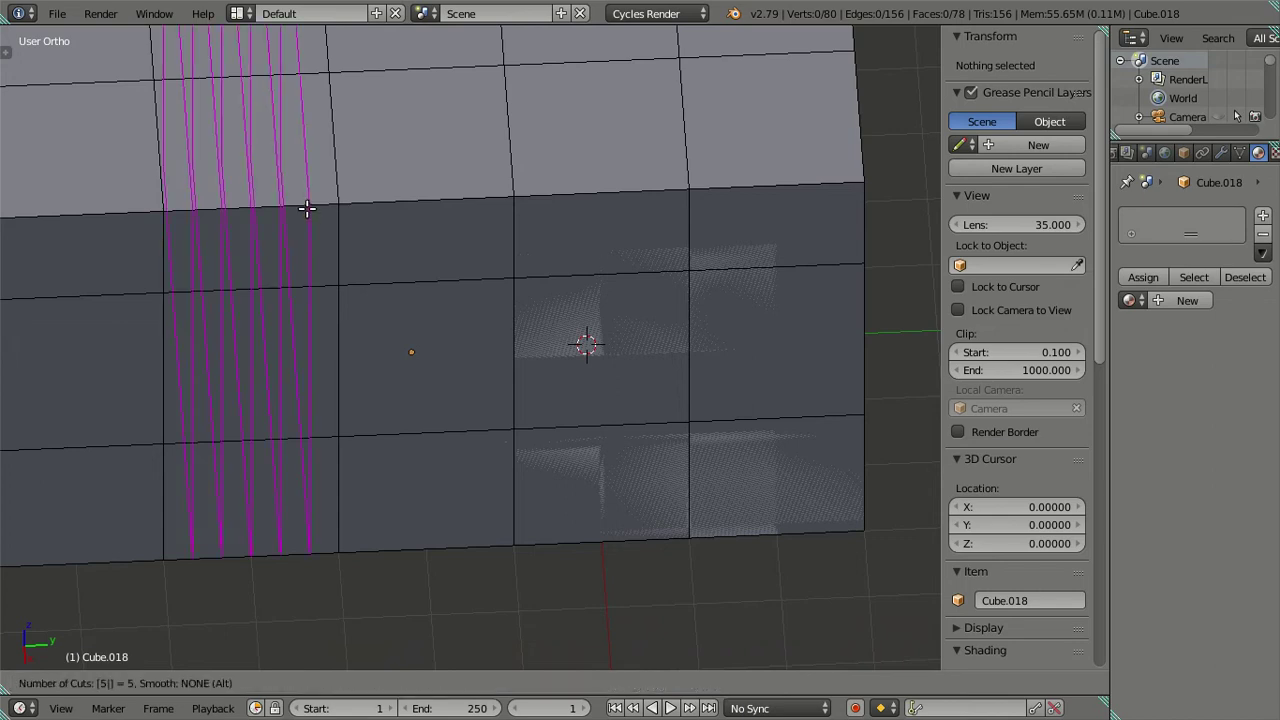
pyautogui.press('Escape')
pyautogui.scroll(-2, 307, 209)
pyautogui.scroll(-2, 380, 448)
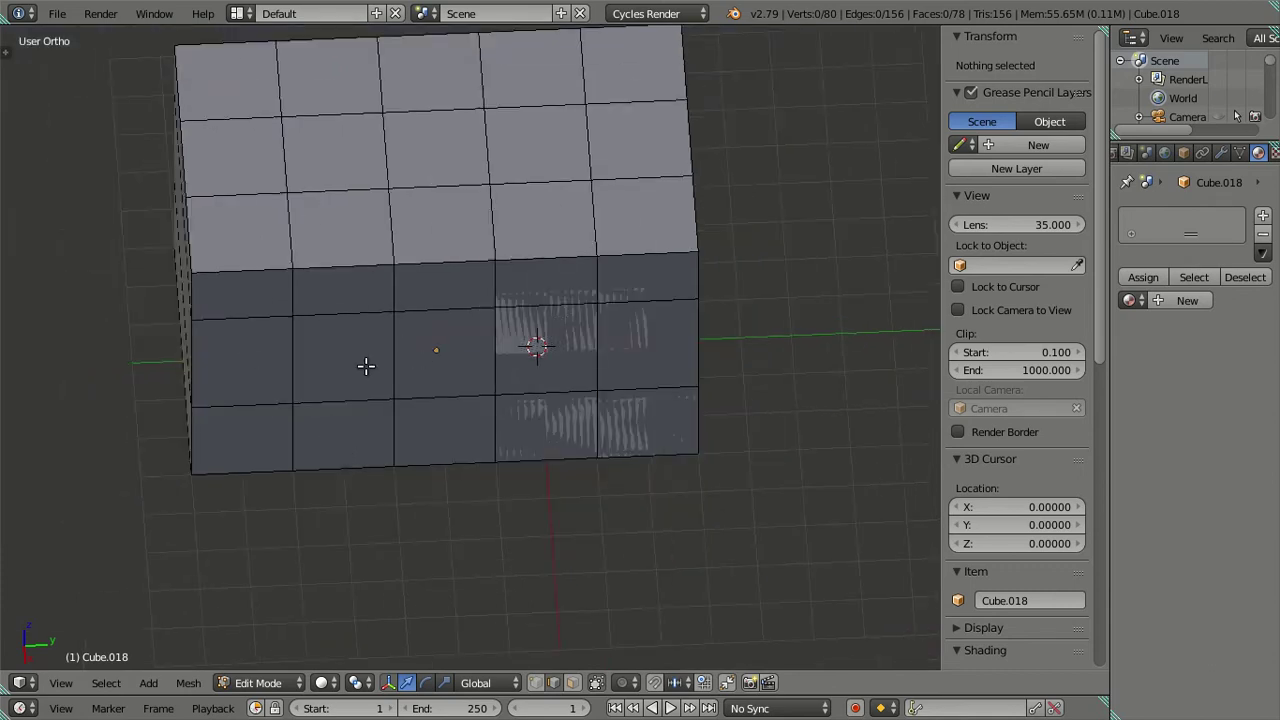
pyautogui.scroll(2, 480, 350)
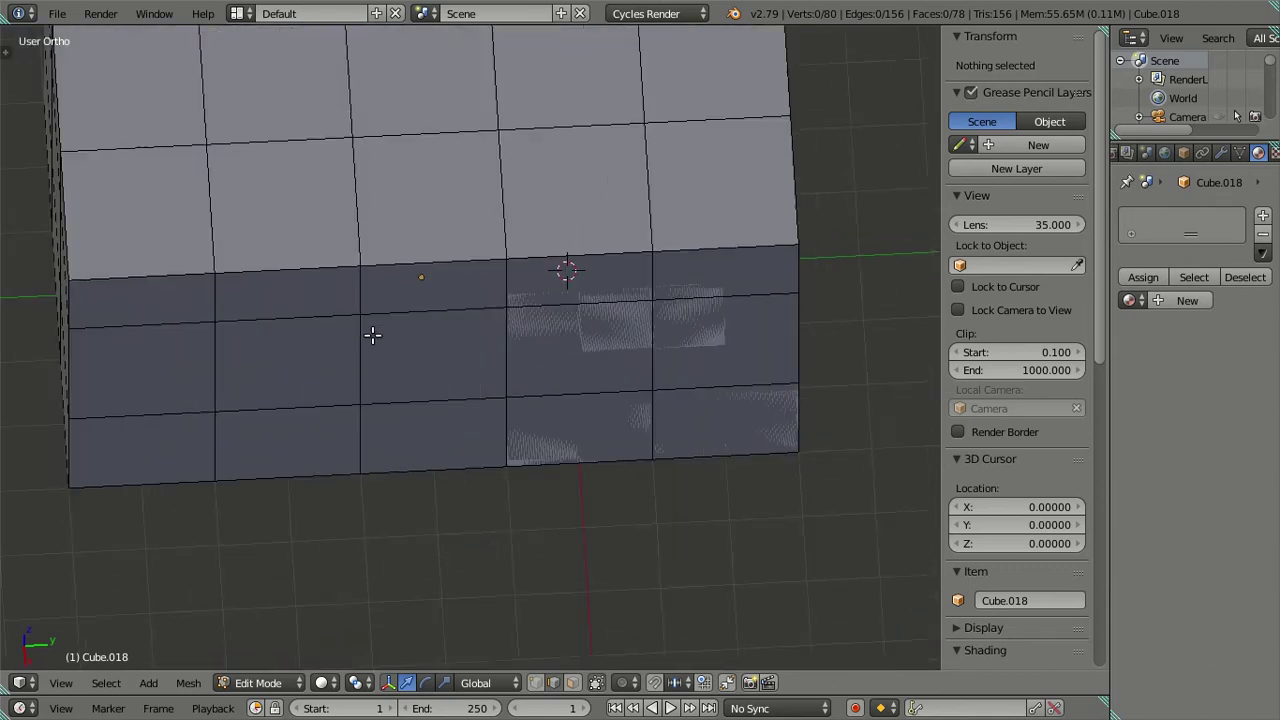
pyautogui.hotkey('ctrl', 'r')
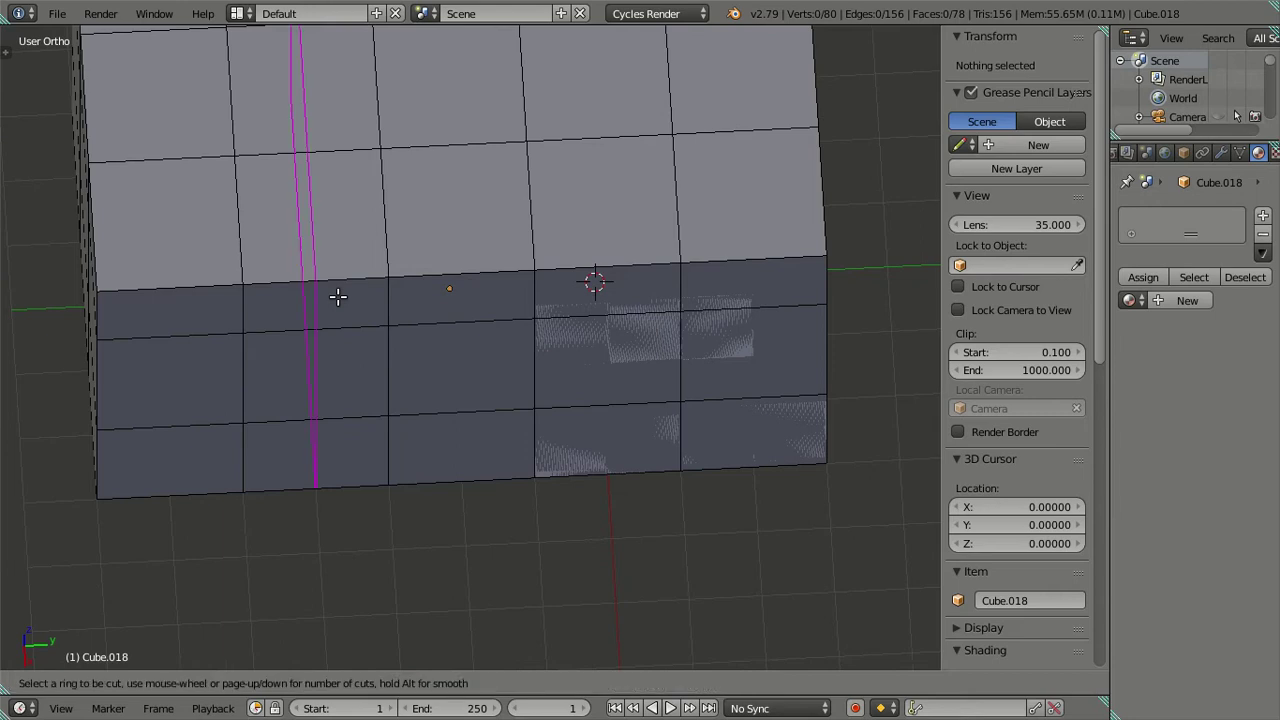
pyautogui.click(338, 295)
pyautogui.scroll(1, 335, 292)
pyautogui.scroll(2, 380, 320)
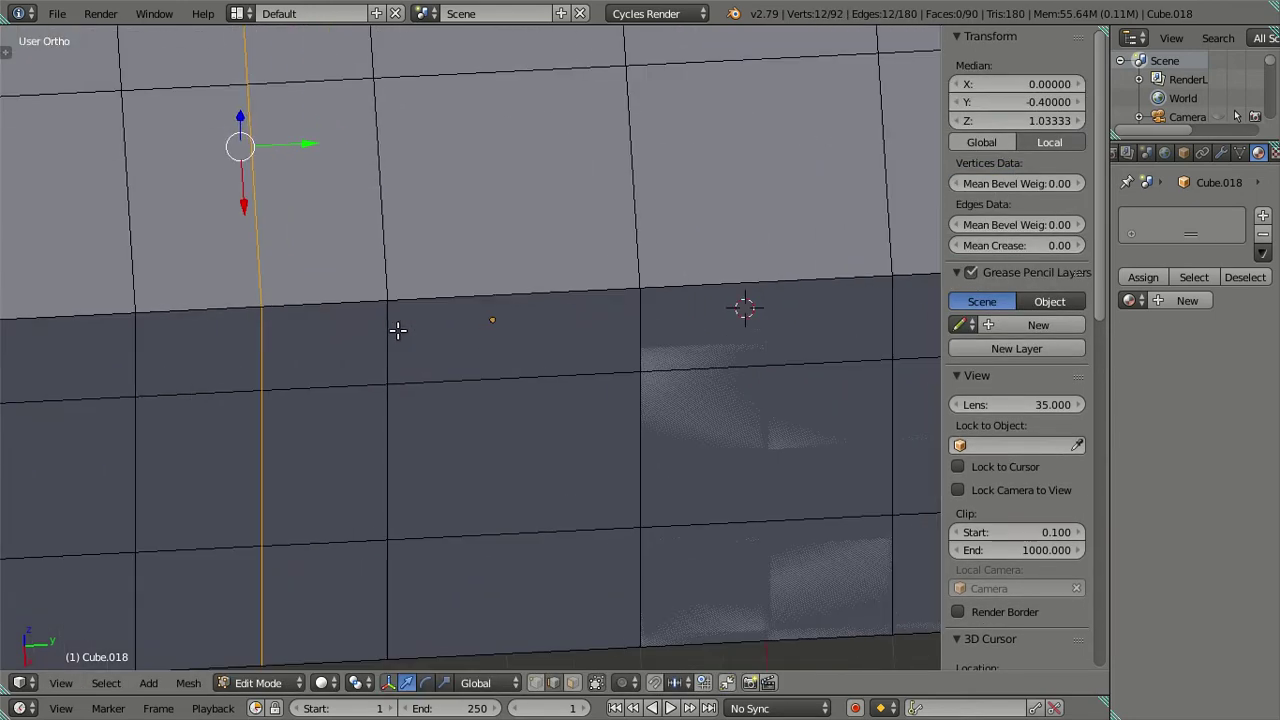
pyautogui.click(349, 306)
# Add four parallel loop cuts, then dissolve those four loops again.
pyautogui.hotkey('ctrl', 'r')
pyautogui.scroll(1, 342, 300)
pyautogui.scroll(2, 342, 300)
pyautogui.click(342, 300)
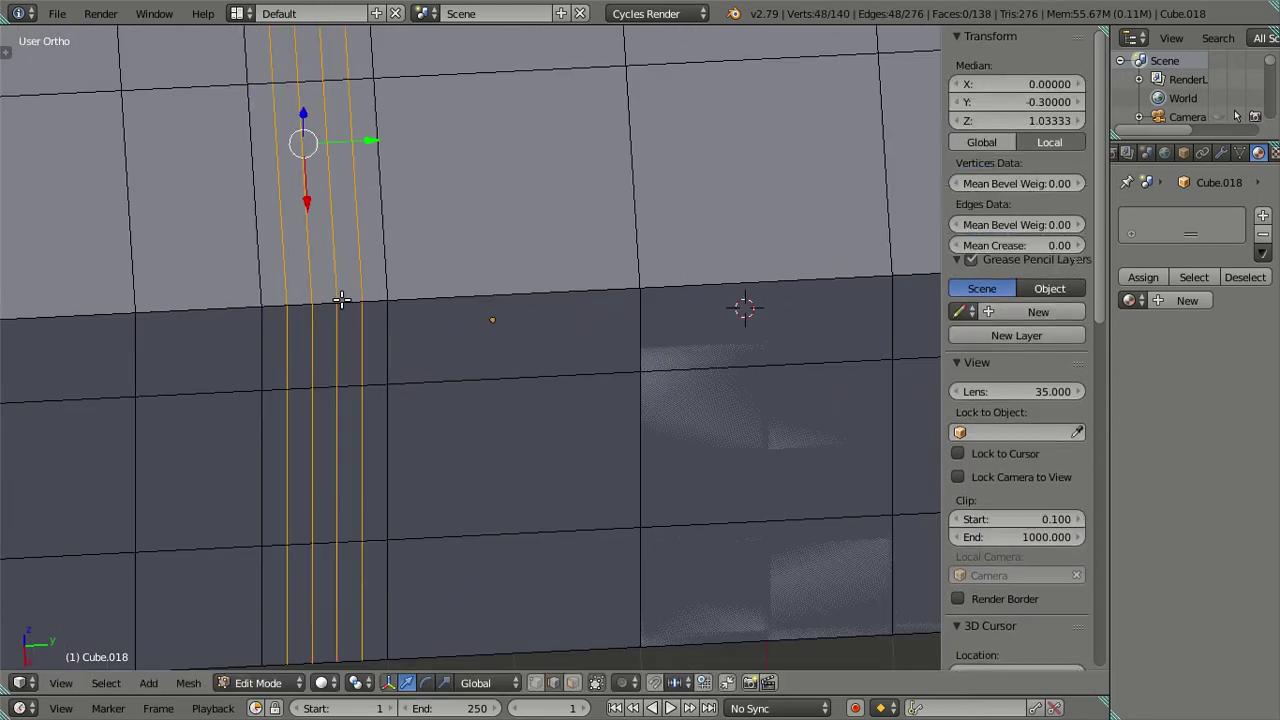
pyautogui.press('x')
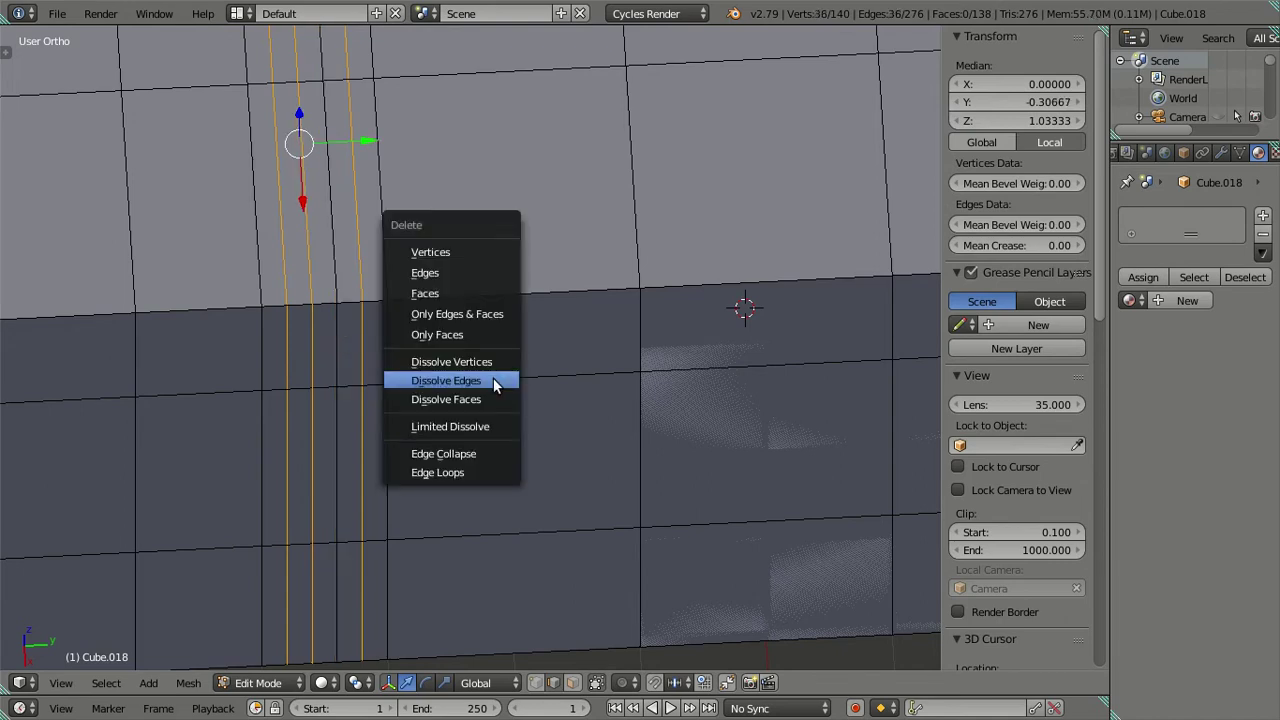
pyautogui.click(493, 377)
# Dissolve two surplus vertical edge loops, one at a time.
pyautogui.scroll(-2, 387, 383)
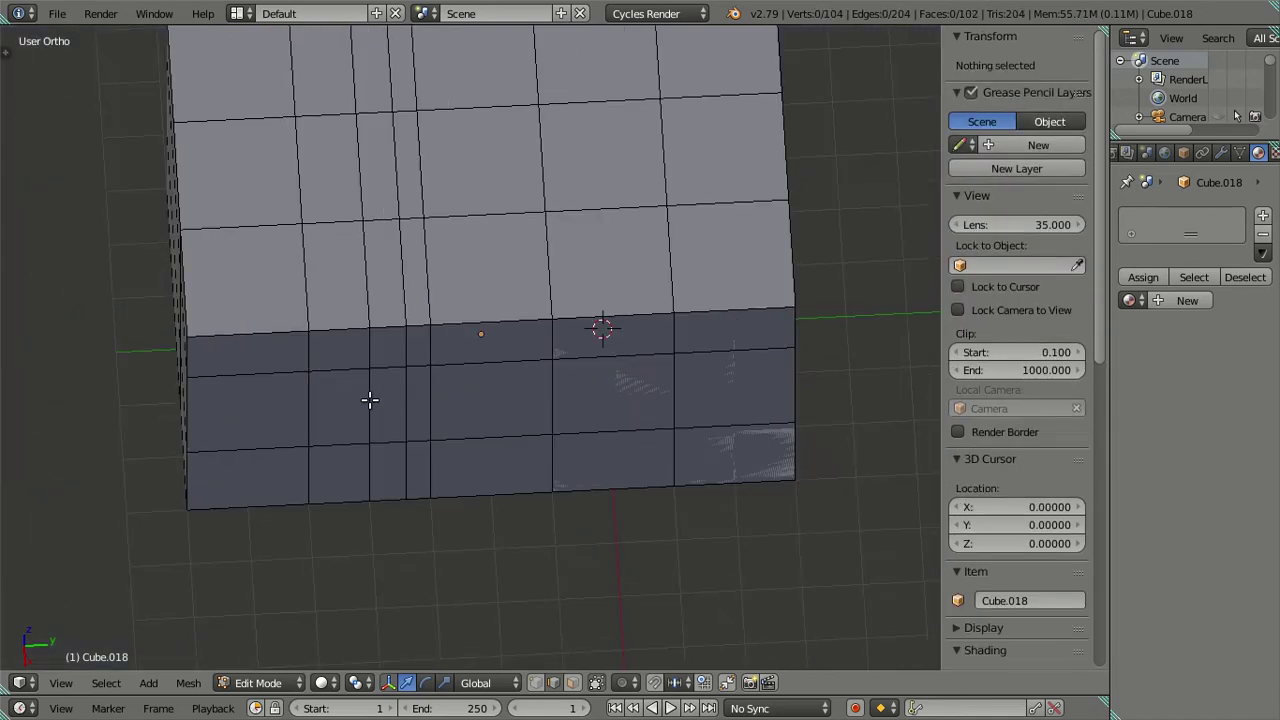
pyautogui.keyDown('alt'); pyautogui.rightClick(370, 400); pyautogui.keyUp('alt')
pyautogui.press('x')
pyautogui.click(430, 491)
pyautogui.moveTo(430, 491)
pyautogui.mouseDown(button='middle')
pyautogui.moveTo(501, 371)
pyautogui.moveTo(509, 303)
pyautogui.moveTo(477, 246)
pyautogui.moveTo(548, 288)
pyautogui.moveTo(506, 349)
pyautogui.moveTo(480, 309)
pyautogui.moveTo(466, 320)
pyautogui.moveTo(463, 363)
pyautogui.moveTo(531, 320)
pyautogui.moveTo(567, 315)
pyautogui.moveTo(457, 269)
pyautogui.mouseUp(button='middle')
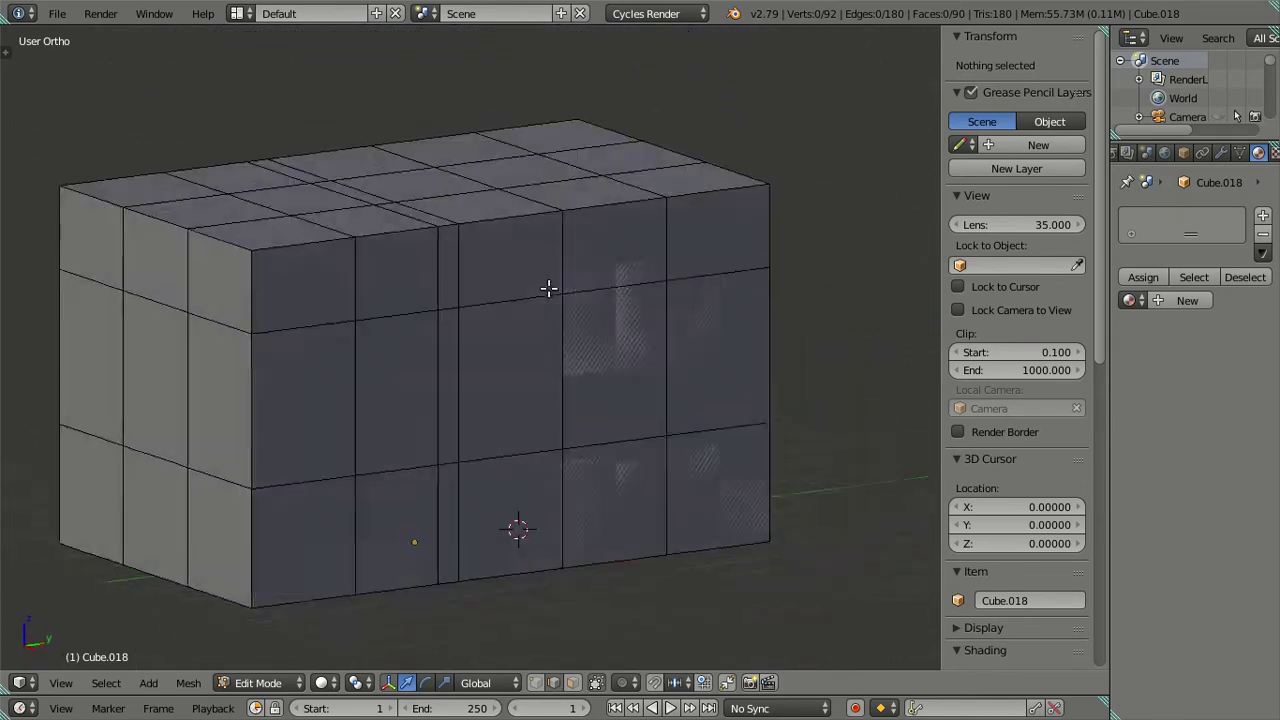
pyautogui.press('z')
pyautogui.press('z')
pyautogui.moveTo(654, 377)
pyautogui.mouseDown(button='middle')
pyautogui.moveTo(557, 443)
pyautogui.moveTo(617, 369)
pyautogui.moveTo(507, 375)
pyautogui.moveTo(480, 451)
pyautogui.moveTo(494, 500)
pyautogui.moveTo(471, 429)
pyautogui.moveTo(477, 320)
pyautogui.moveTo(534, 371)
pyautogui.moveTo(500, 397)
pyautogui.moveTo(355, 394)
pyautogui.mouseUp(button='middle')
pyautogui.keyDown('alt'); pyautogui.rightClick(425, 372); pyautogui.keyUp('alt')
pyautogui.press('x')
pyautogui.click(541, 384)
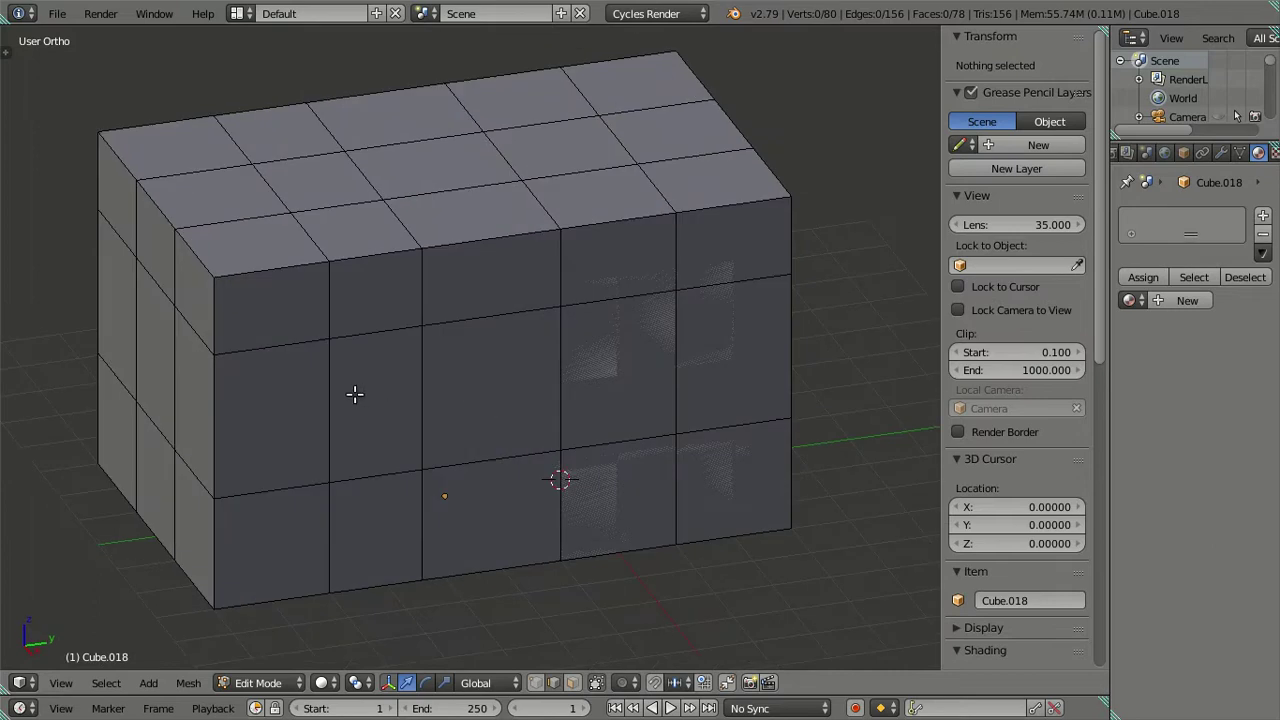
# Dissolve two more vertical loops together, leaving three columns per wall.
pyautogui.keyDown('alt'); pyautogui.rightClick(355, 394); pyautogui.keyUp('alt')
pyautogui.keyDown('alt'); pyautogui.keyDown('shift'); pyautogui.rightClick(683, 380); pyautogui.keyUp('shift'); pyautogui.keyUp('alt')
pyautogui.press('x')
pyautogui.click(620, 373)
pyautogui.moveTo(620, 373)
pyautogui.mouseDown(button='middle')
pyautogui.moveTo(594, 385)
pyautogui.moveTo(534, 354)
pyautogui.mouseUp(button='middle')
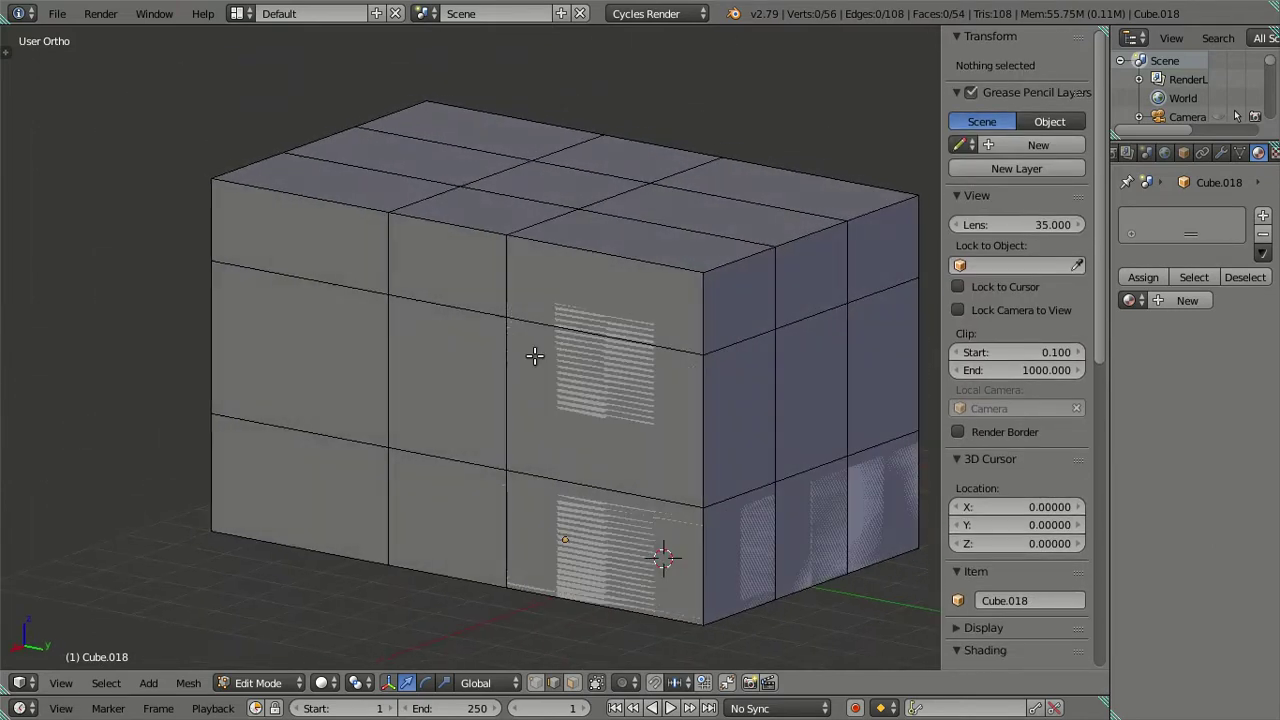
pyautogui.moveTo(642, 394)
pyautogui.mouseDown(button='middle')
pyautogui.moveTo(514, 374)
pyautogui.moveTo(511, 349)
pyautogui.moveTo(634, 360)
pyautogui.moveTo(523, 358)
pyautogui.mouseUp(button='middle')
# Separate two stacked face pairs on the front and side walls into their own object.
pyautogui.click(573, 683)
pyautogui.rightClick(404, 358)
pyautogui.keyDown('shift'); pyautogui.rightClick(409, 463); pyautogui.keyUp('shift')
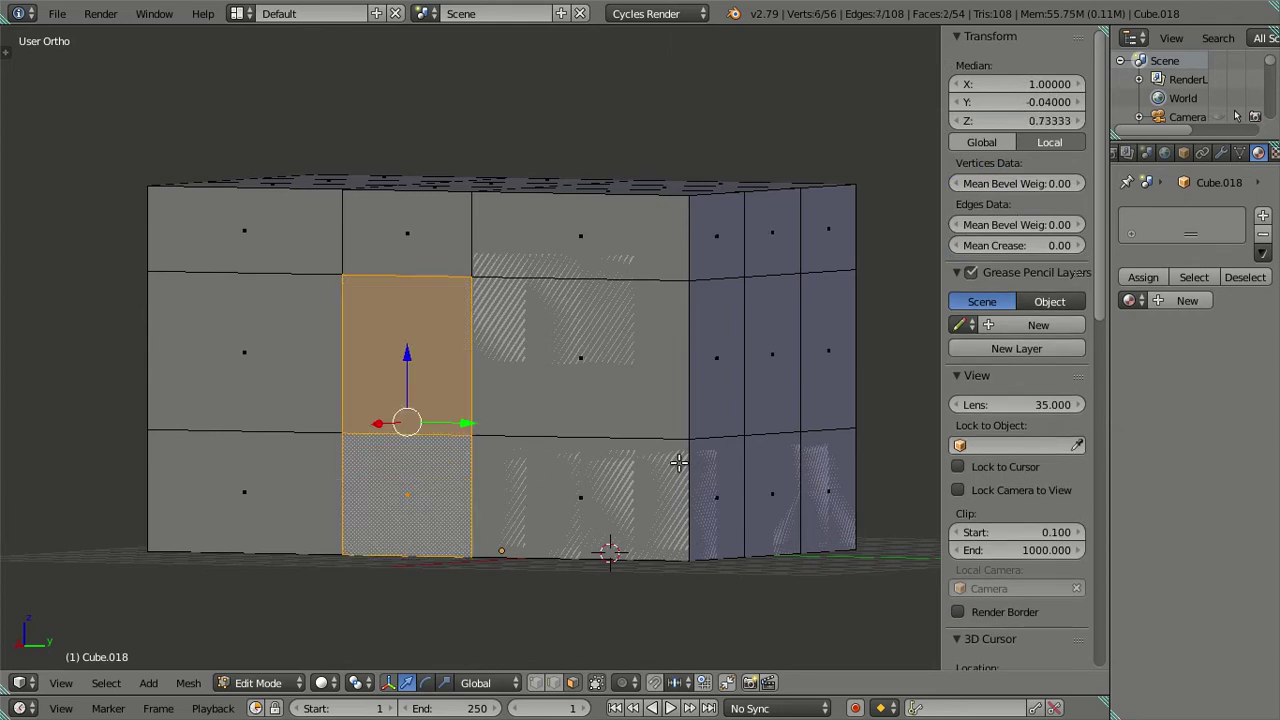
pyautogui.keyDown('shift'); pyautogui.rightClick(772, 416); pyautogui.keyUp('shift')
pyautogui.keyDown('shift'); pyautogui.rightClick(777, 445); pyautogui.keyUp('shift')
pyautogui.keyDown('shift'); pyautogui.moveTo(803, 445); pyautogui.dragTo(666, 397, button='middle'); pyautogui.keyUp('shift')
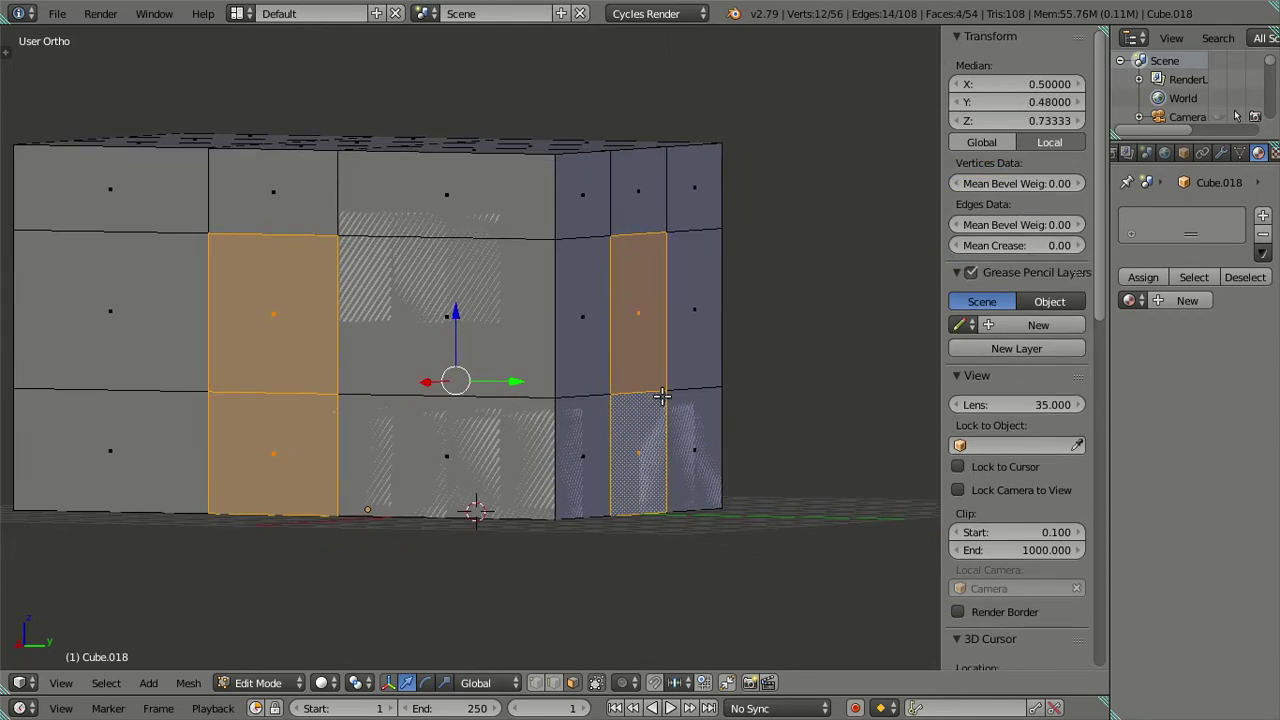
pyautogui.press('e')
pyautogui.rightClick(763, 296)
pyautogui.press('p')
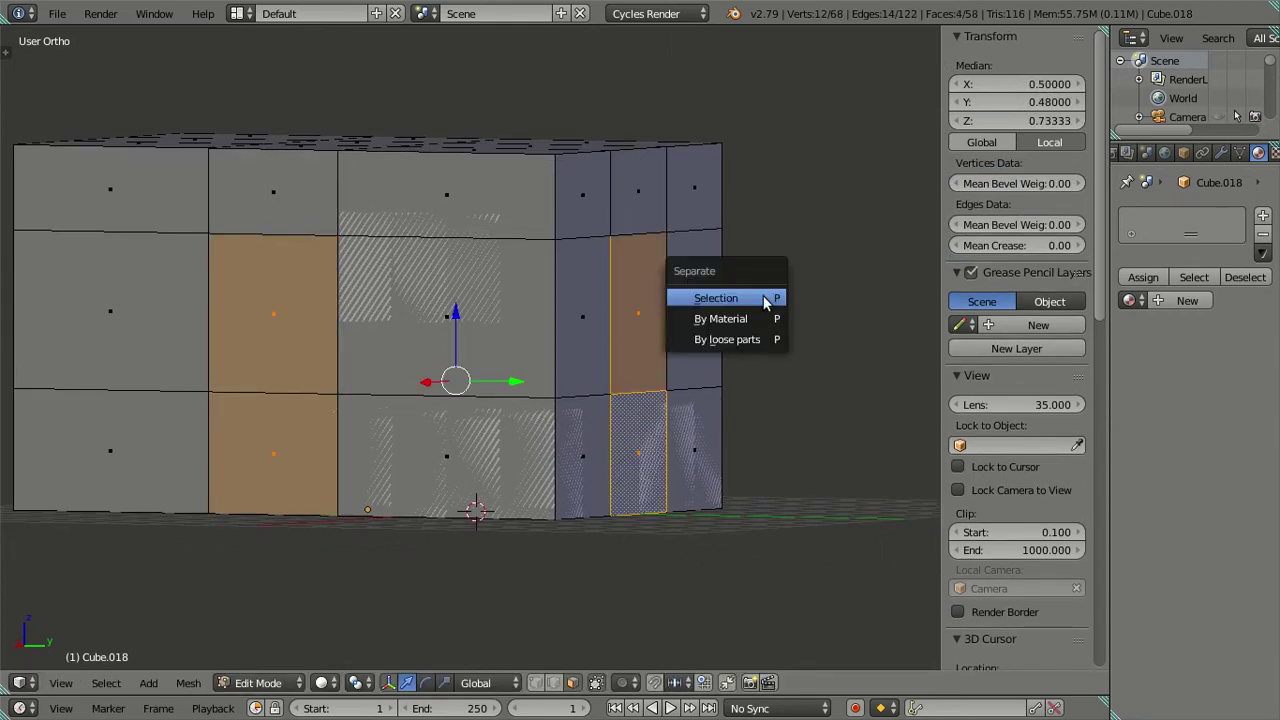
pyautogui.click(763, 296)
# Move the room box to another layer and view that layer.
pyautogui.press('Tab')
pyautogui.moveTo(423, 360)
pyautogui.mouseDown(button='middle')
pyautogui.moveTo(376, 345)
pyautogui.moveTo(416, 332)
pyautogui.moveTo(380, 309)
pyautogui.moveTo(407, 333)
pyautogui.mouseUp(button='middle')
pyautogui.press('m')
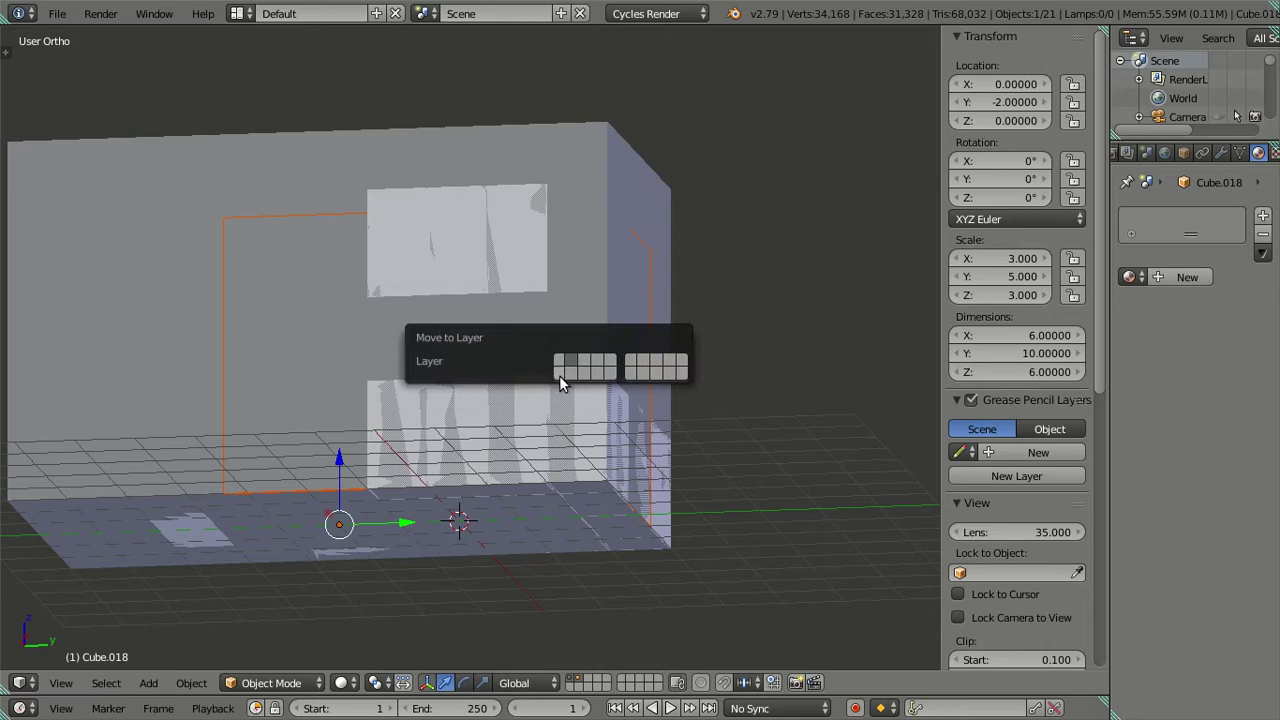
pyautogui.click(560, 376)
pyautogui.press('2')
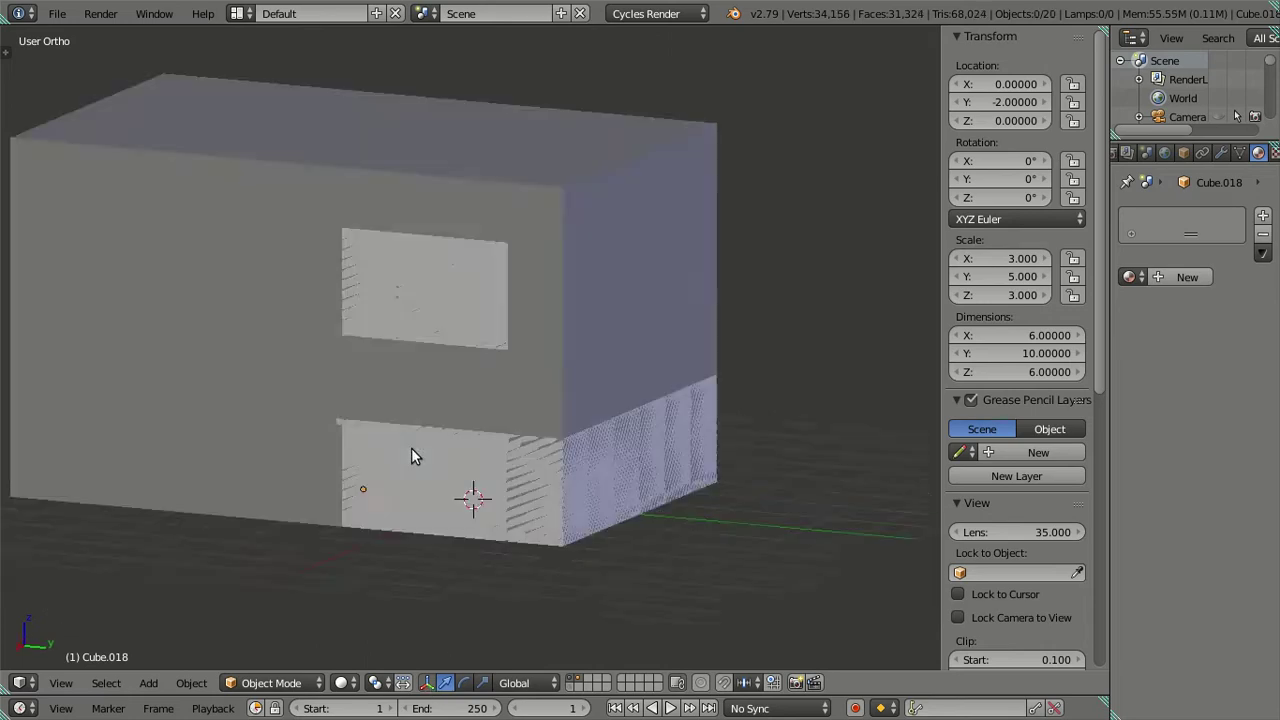
# Check the box in Edit Mode, then show the panels' layer and select the two-panel object.
pyautogui.rightClick(308, 240)
pyautogui.press('Tab')
pyautogui.moveTo(265, 245); pyautogui.dragTo(383, 233, button='middle')
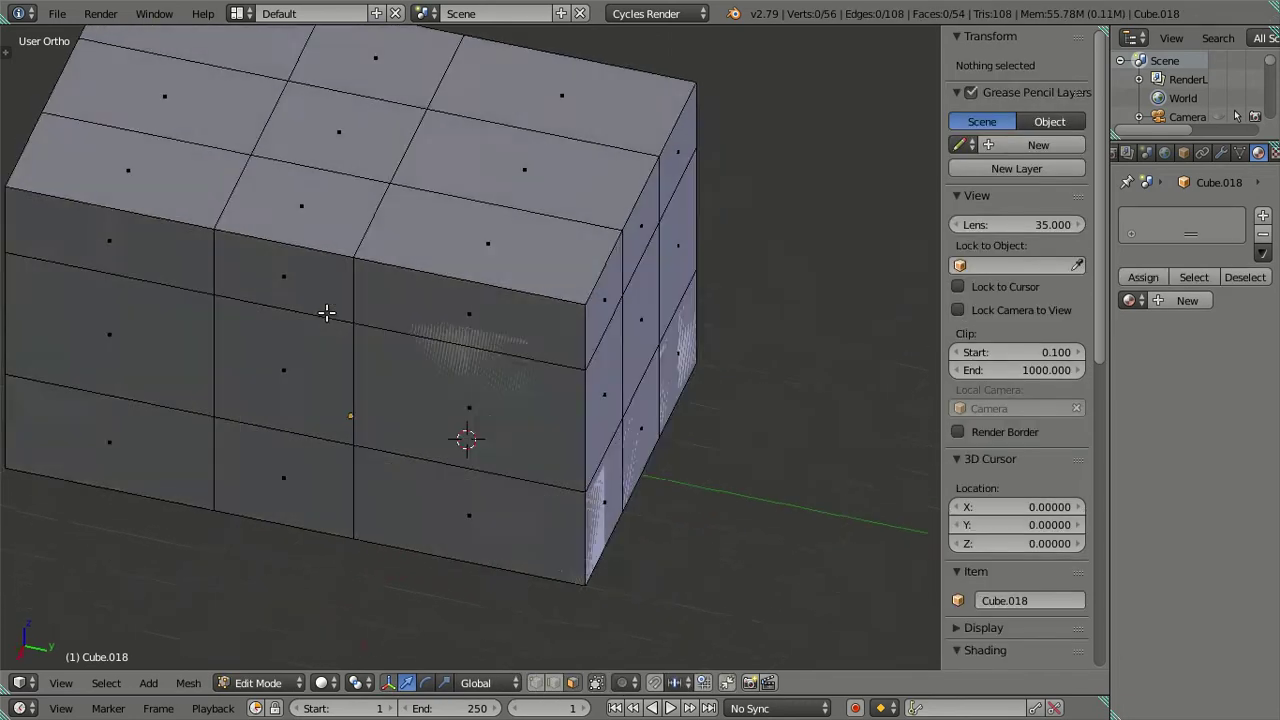
pyautogui.moveTo(426, 334); pyautogui.dragTo(340, 275, button='middle')
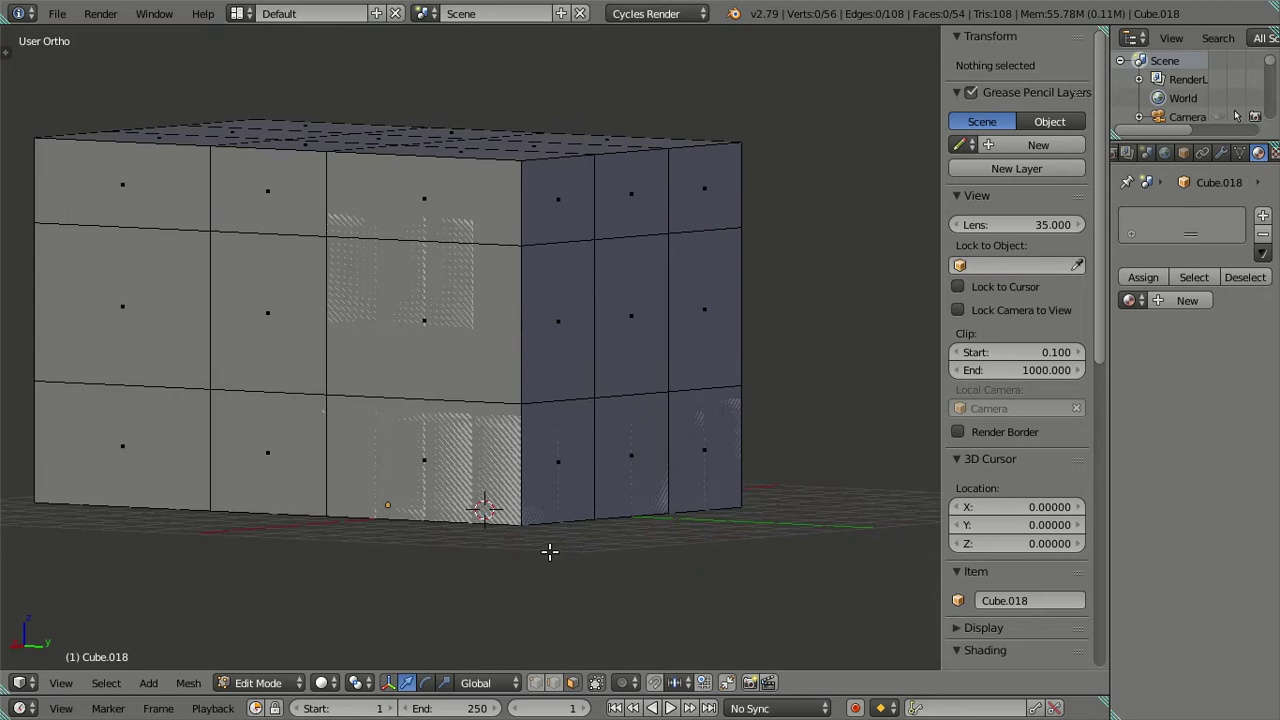
pyautogui.press('Tab')
pyautogui.click(571, 678)
pyautogui.moveTo(453, 524)
pyautogui.mouseDown(button='middle')
pyautogui.moveTo(462, 327)
pyautogui.moveTo(583, 309)
pyautogui.moveTo(502, 254)
pyautogui.moveTo(430, 245)
pyautogui.moveTo(529, 391)
pyautogui.moveTo(509, 397)
pyautogui.moveTo(491, 431)
pyautogui.moveTo(484, 400)
pyautogui.moveTo(480, 412)
pyautogui.mouseUp(button='middle')
pyautogui.rightClick(587, 309)
# Delete the lower face of the right panel.
pyautogui.press('Tab')
pyautogui.rightClick(619, 478)
pyautogui.press('x')
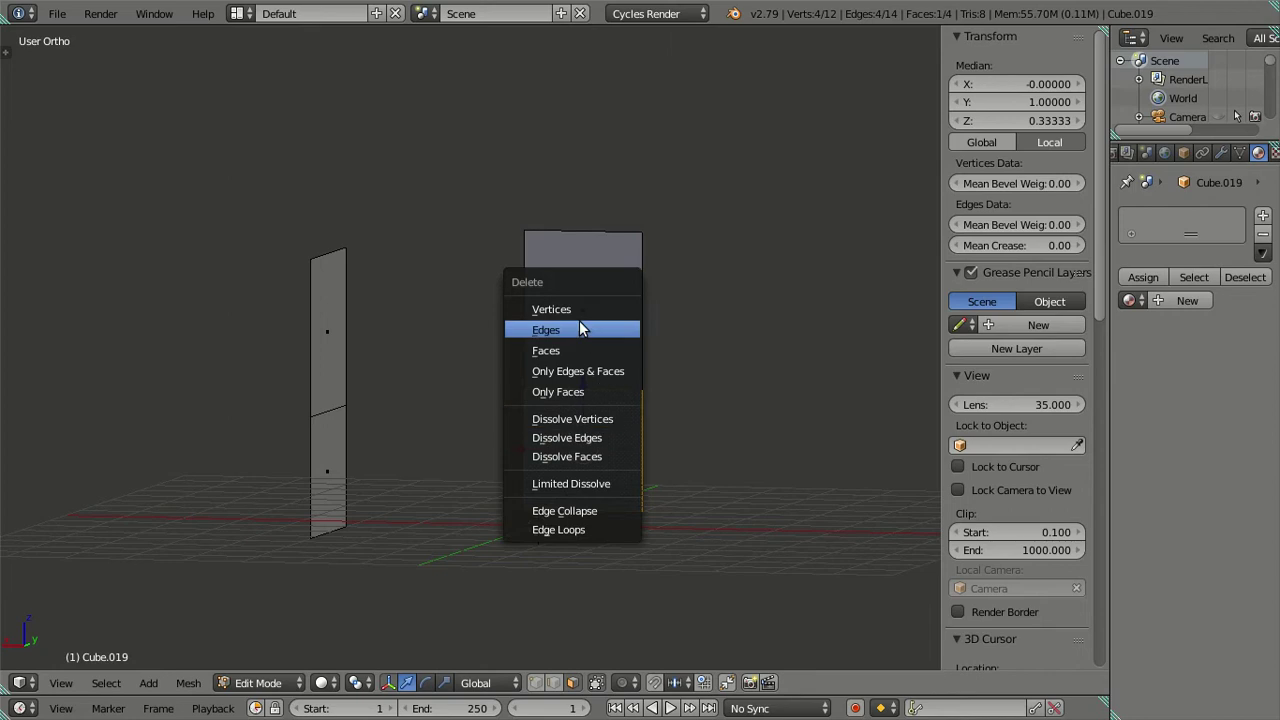
pyautogui.click(577, 352)
pyautogui.moveTo(514, 343)
pyautogui.mouseDown(button='middle')
pyautogui.moveTo(501, 372)
pyautogui.moveTo(443, 371)
pyautogui.moveTo(383, 346)
pyautogui.mouseUp(button='middle')
pyautogui.moveTo(586, 303)
pyautogui.mouseDown(button='middle')
pyautogui.moveTo(463, 341)
pyautogui.moveTo(489, 391)
pyautogui.moveTo(674, 374)
pyautogui.moveTo(416, 344)
pyautogui.moveTo(457, 406)
pyautogui.moveTo(543, 371)
pyautogui.moveTo(506, 349)
pyautogui.moveTo(515, 308)
pyautogui.moveTo(460, 389)
pyautogui.mouseUp(button='middle')
# Split the remaining panel face with one centred vertical loop cut and frame it in view.
pyautogui.scroll(2, 463, 341)
pyautogui.hotkey('ctrl', 'r')
pyautogui.click(463, 345)
pyautogui.rightClick(451, 367)
pyautogui.scroll(1, 460, 389)
pyautogui.scroll(-3, 567, 310)
pyautogui.scroll(2, 568, 309)
pyautogui.scroll(2, 568, 309)
pyautogui.scroll(1, 568, 309)
pyautogui.keyDown('shift'); pyautogui.moveTo(574, 381); pyautogui.dragTo(543, 311, button='middle'); pyautogui.keyUp('shift')
pyautogui.scroll(-1, 547, 313)
pyautogui.scroll(-3, 547, 313)
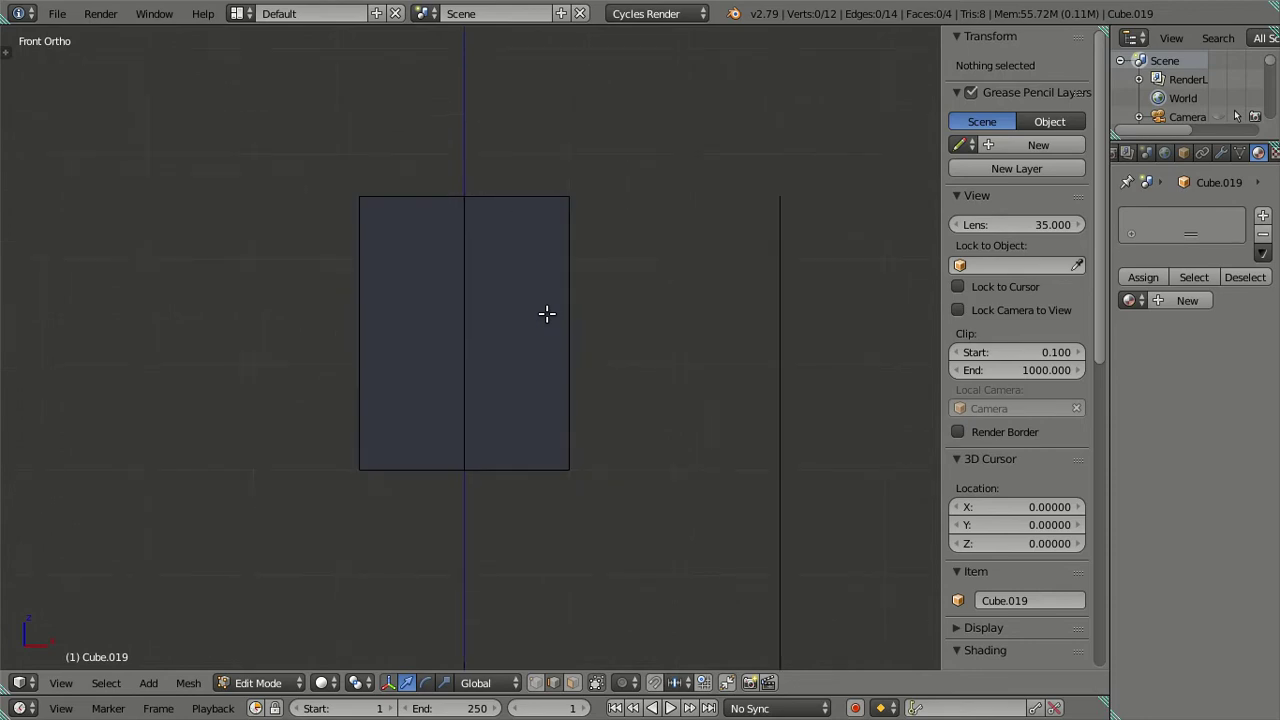
pyautogui.scroll(3, 544, 315)
pyautogui.scroll(1, 543, 314)
pyautogui.moveTo(526, 454)
pyautogui.keyDown('shift'); pyautogui.mouseDown(button='middle')
pyautogui.moveTo(474, 400)
pyautogui.moveTo(422, 284)
pyautogui.mouseUp(button='middle'); pyautogui.keyUp('shift')
pyautogui.scroll(1, 400, 421)
pyautogui.keyDown('shift'); pyautogui.moveTo(400, 421); pyautogui.dragTo(434, 429, button='middle'); pyautogui.keyUp('shift')
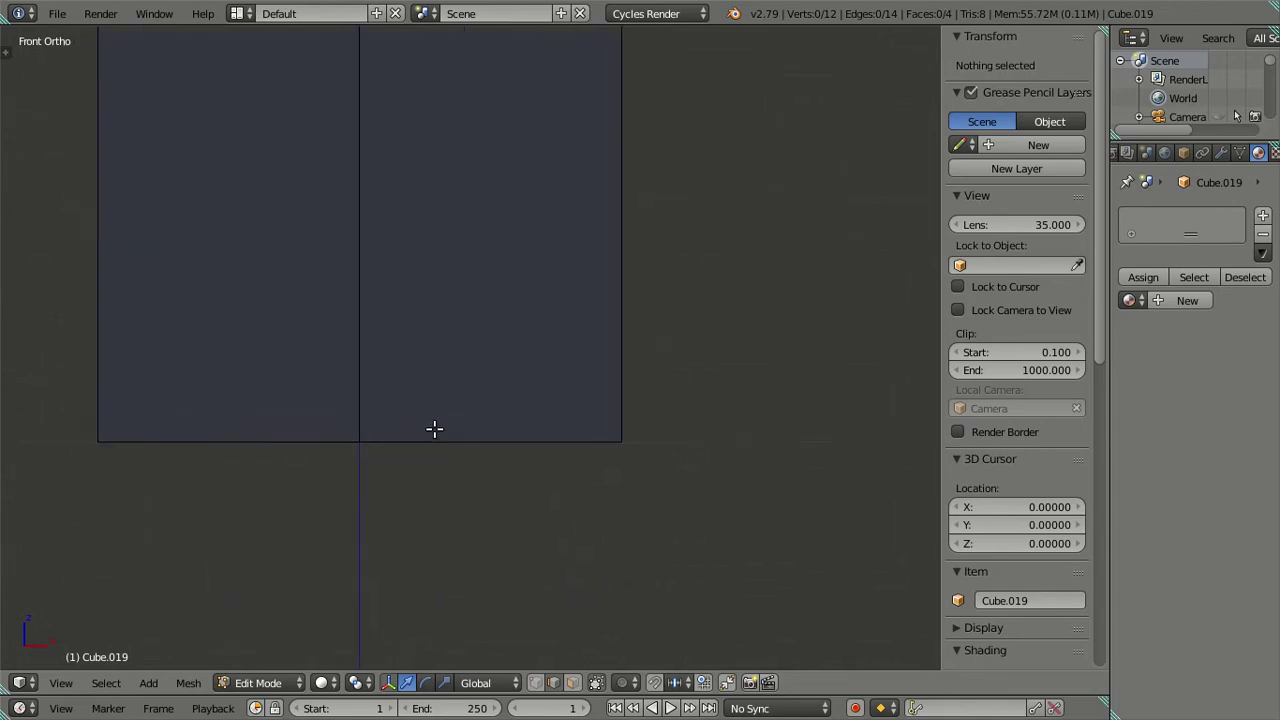
# Add four evenly spaced vertical loop cuts in each half of the panel.
pyautogui.hotkey('ctrl', 'r')
pyautogui.press('5')
pyautogui.press('Escape')
pyautogui.hotkey('ctrl', 'r')
pyautogui.scroll(3, 446, 427)
pyautogui.click(446, 427)
pyautogui.rightClick(446, 427)
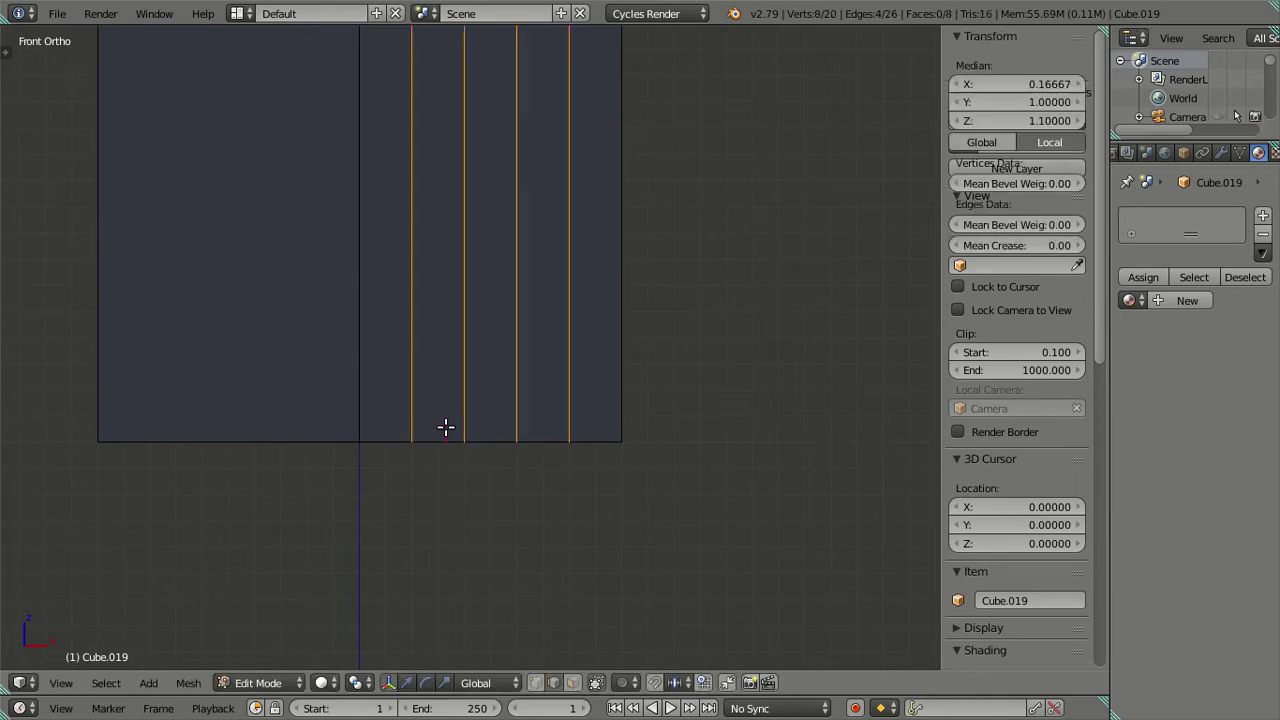
pyautogui.hotkey('ctrl', 'r')
pyautogui.click(246, 440)
pyautogui.rightClick(246, 440)
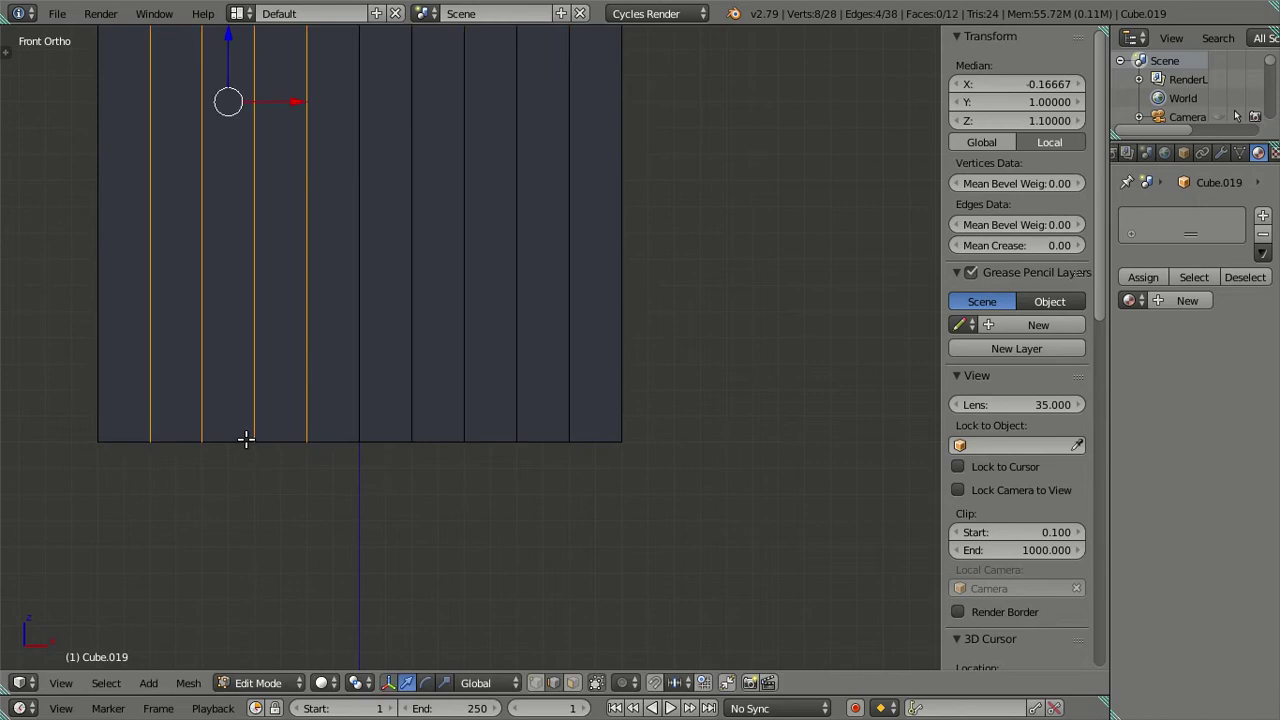
pyautogui.press('a')
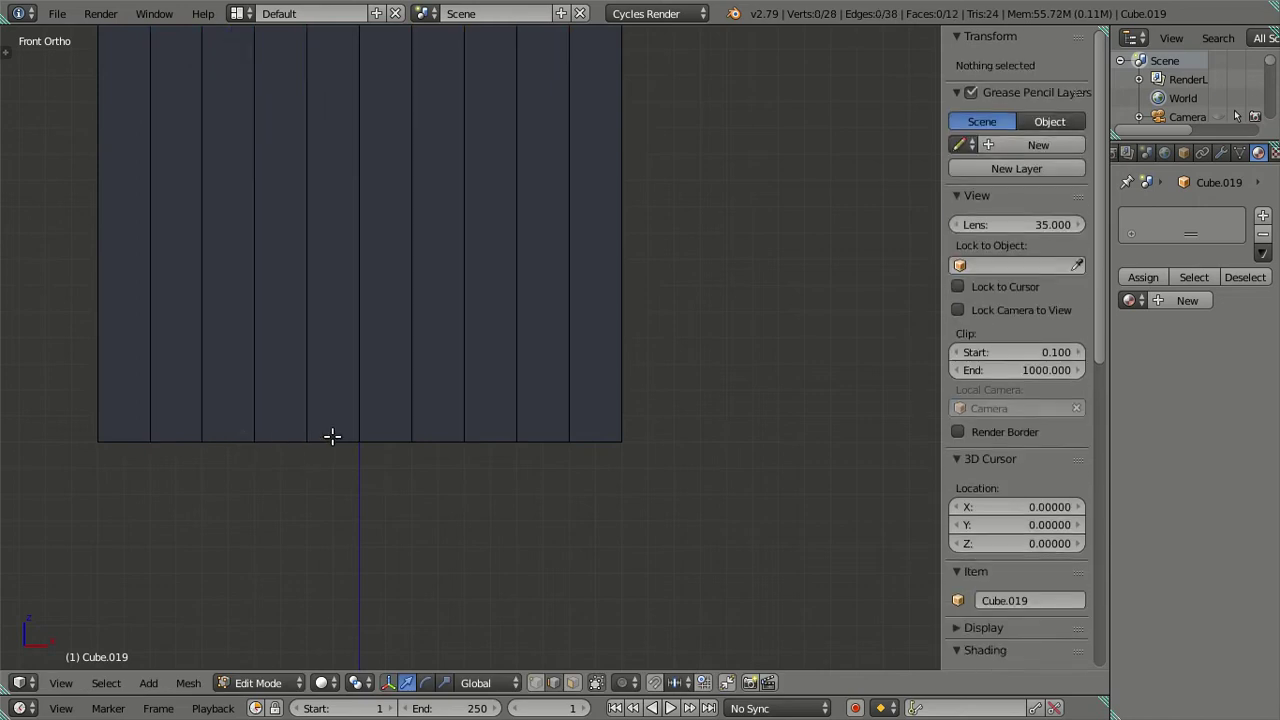
# Add extra vertical cuts near the centre and beside the left and right edges.
pyautogui.hotkey('ctrl', 'r')
pyautogui.click(332, 436)
pyautogui.rightClick(332, 436)
pyautogui.press('g')
pyautogui.press('g')
pyautogui.click(382, 440)
pyautogui.hotkey('ctrl', 'r')
pyautogui.click(594, 450)
pyautogui.rightClick(594, 450)
pyautogui.hotkey('ctrl', 'r')
pyautogui.click(112, 436)
pyautogui.rightClick(114, 437)
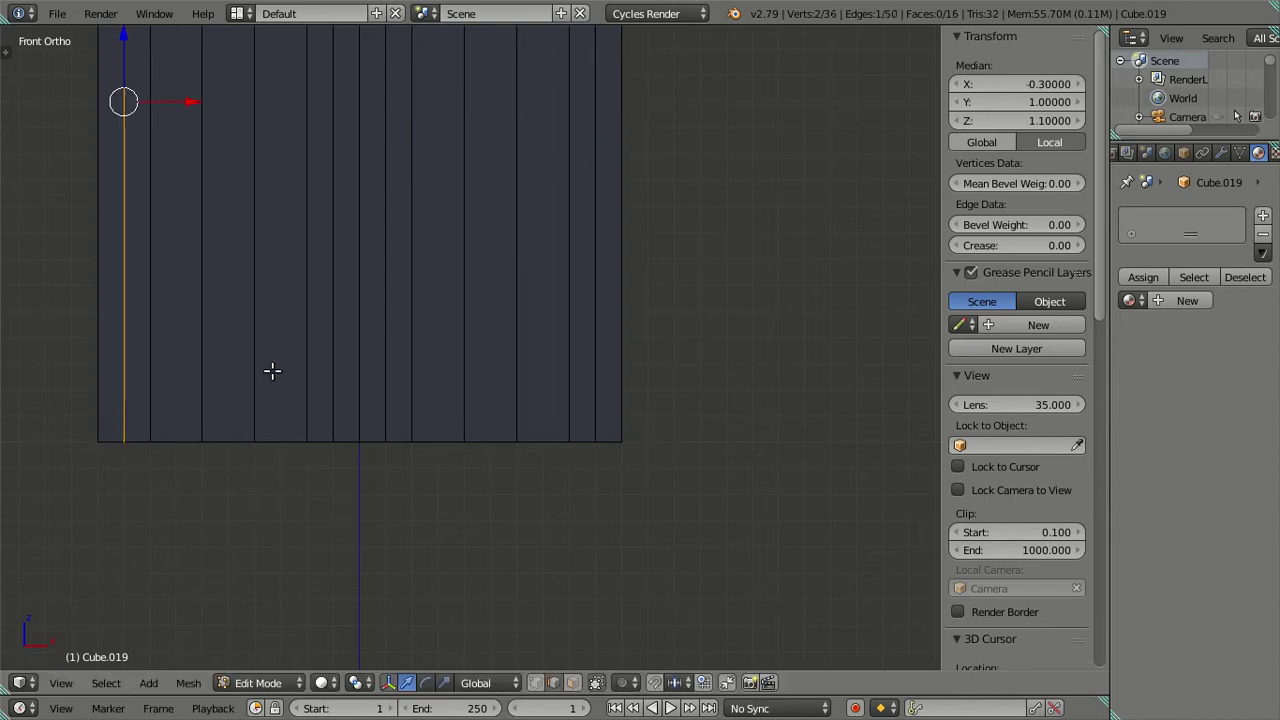
pyautogui.press('a')
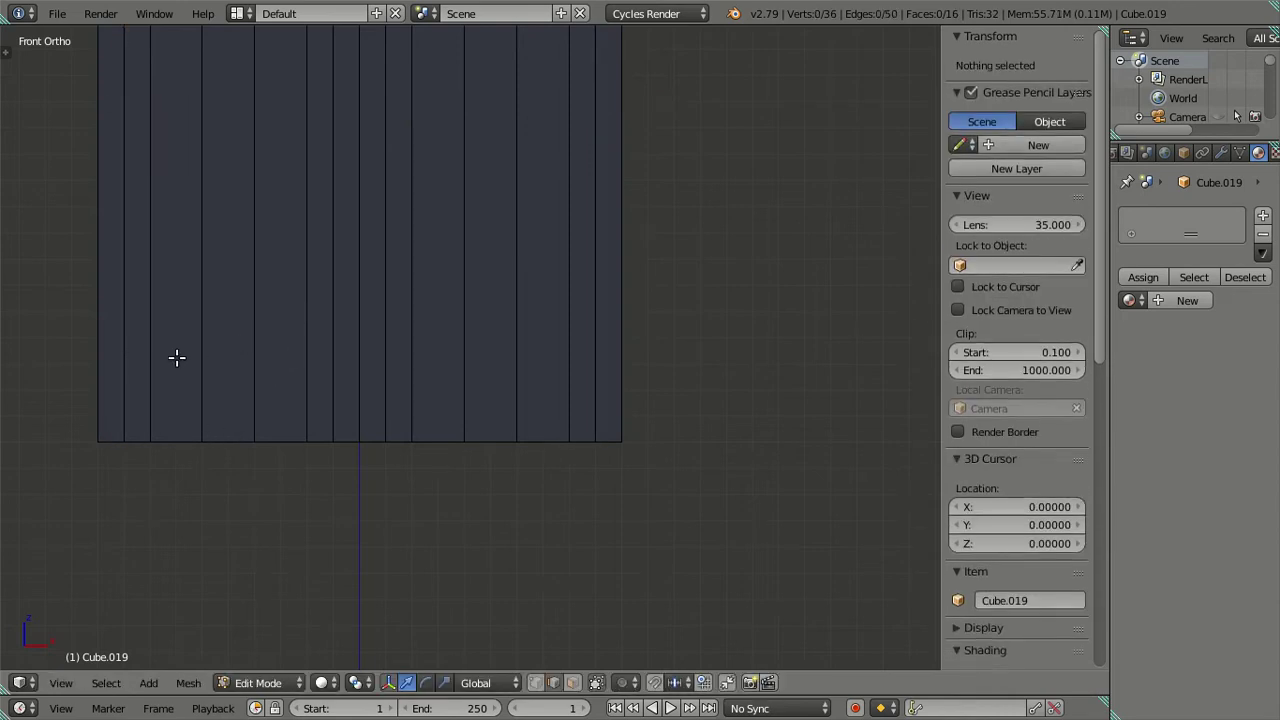
# Dissolve four unwanted vertical edge loops, undoing an accidental face deletion.
pyautogui.rightClick(204, 355)
pyautogui.keyDown('shift'); pyautogui.rightClick(252, 355); pyautogui.keyUp('shift')
pyautogui.keyDown('shift'); pyautogui.rightClick(465, 366); pyautogui.keyUp('shift')
pyautogui.keyDown('shift'); pyautogui.rightClick(514, 369); pyautogui.keyUp('shift')
pyautogui.press('x')
pyautogui.click(857, 420)
pyautogui.hotkey('ctrl', 'z')
pyautogui.press('x')
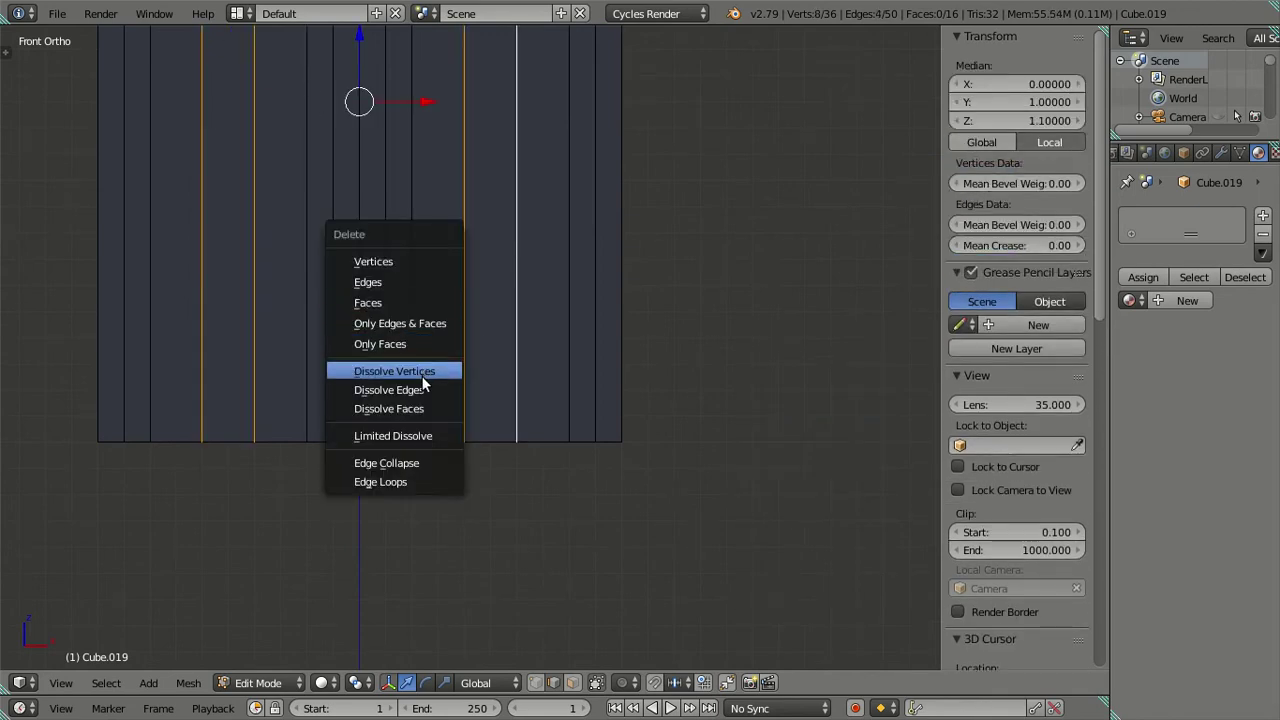
pyautogui.click(423, 376)
# Dissolve the vertical edge loop just left of the panel's centre.
pyautogui.scroll(-3, 383, 290)
pyautogui.keyDown('shift'); pyautogui.moveTo(349, 263); pyautogui.dragTo(360, 391, button='middle'); pyautogui.keyUp('shift')
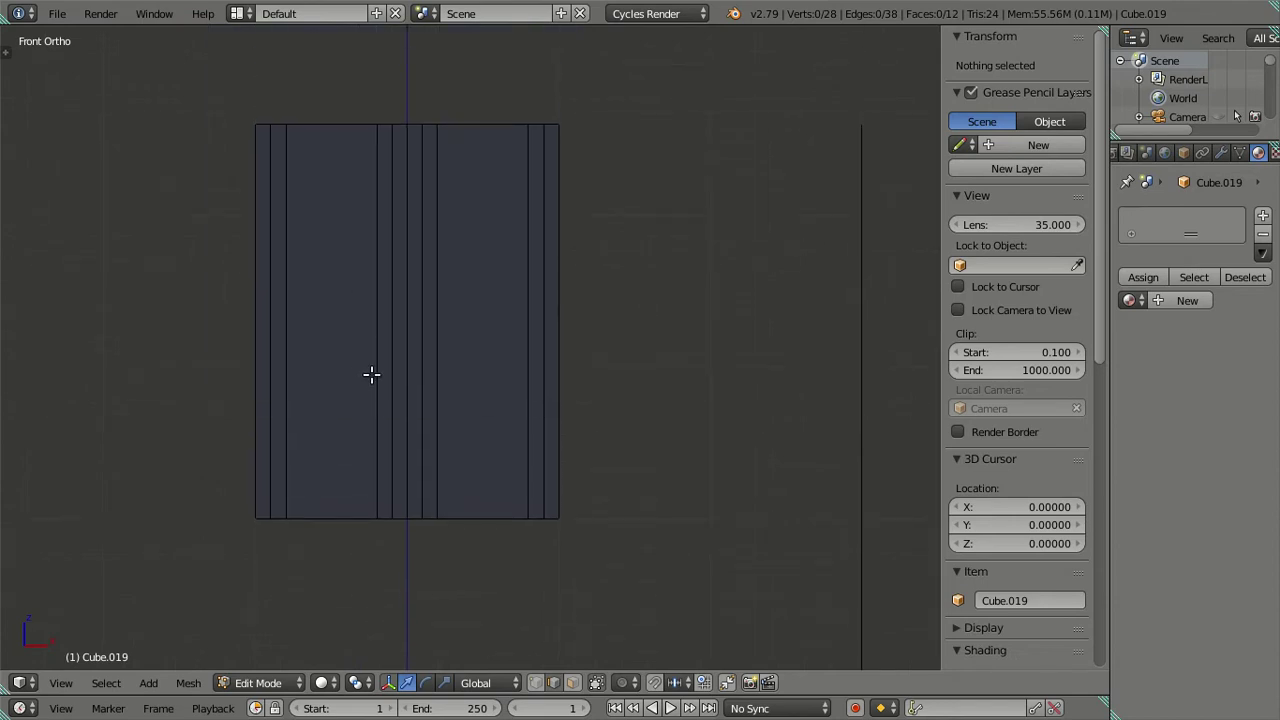
pyautogui.rightClick(373, 374)
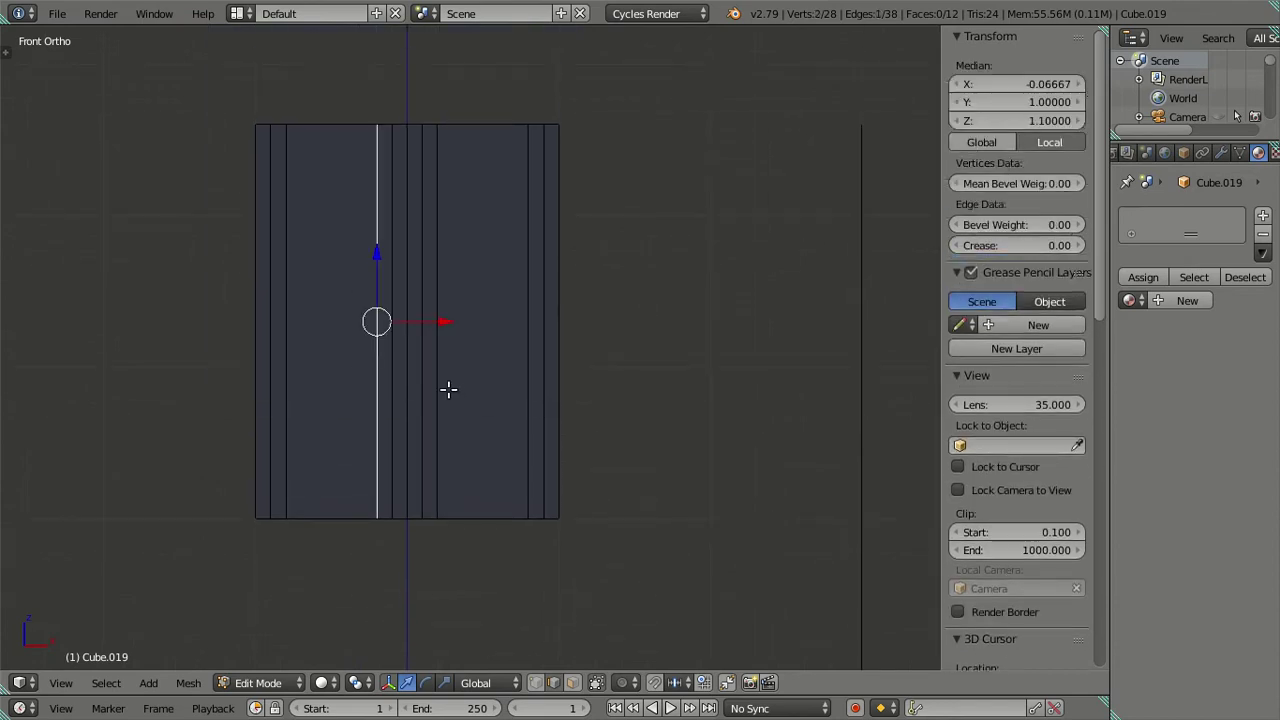
pyautogui.press('x')
pyautogui.click(531, 400)
pyautogui.keyDown('shift'); pyautogui.moveTo(542, 208); pyautogui.dragTo(555, 245, button='middle'); pyautogui.keyUp('shift')
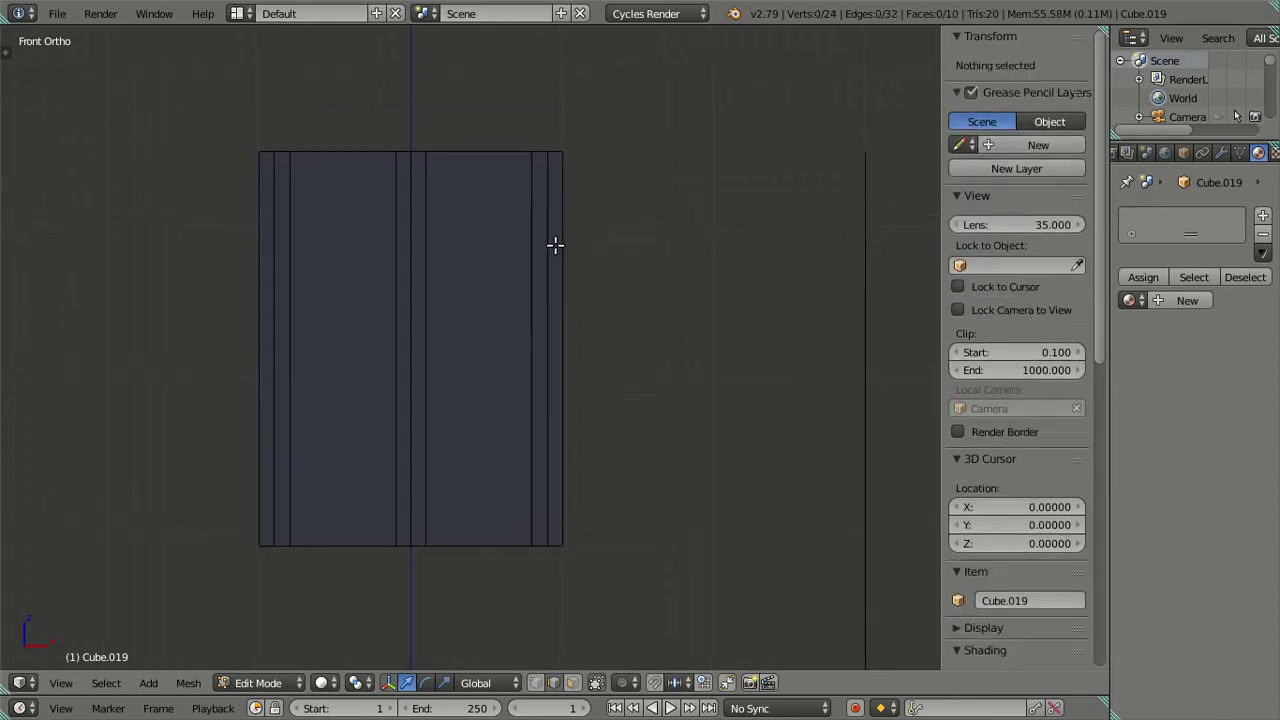
# Add twelve evenly spaced horizontal loop cuts across the panel.
pyautogui.scroll(-1, 567, 371)
pyautogui.hotkey('ctrl', 'r')
pyautogui.scroll(1, 567, 368)
pyautogui.scroll(1, 567, 365)
pyautogui.scroll(2, 567, 365)
pyautogui.scroll(-2, 567, 365)
pyautogui.scroll(3, 567, 365)
pyautogui.scroll(1, 567, 365)
pyautogui.scroll(1, 567, 365)
pyautogui.scroll(1, 567, 365)
pyautogui.scroll(1, 567, 365)
pyautogui.scroll(2, 567, 365)
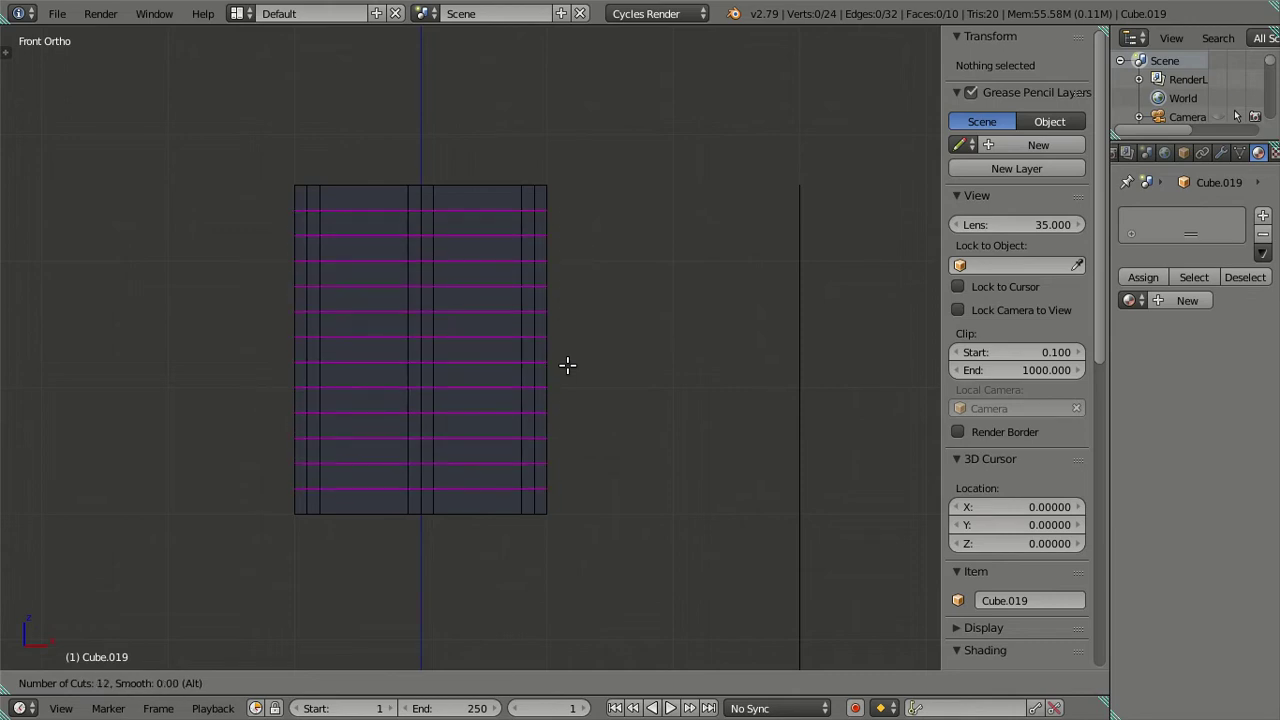
pyautogui.click(567, 365)
pyautogui.rightClick(567, 365)
# Dissolve the middle horizontal loops, leaving the outer loops in place.
pyautogui.scroll(1, 549, 286)
pyautogui.scroll(1, 530, 240)
pyautogui.keyDown('alt'); pyautogui.keyDown('shift'); pyautogui.rightClick(483, 552); pyautogui.keyUp('shift'); pyautogui.keyUp('alt')
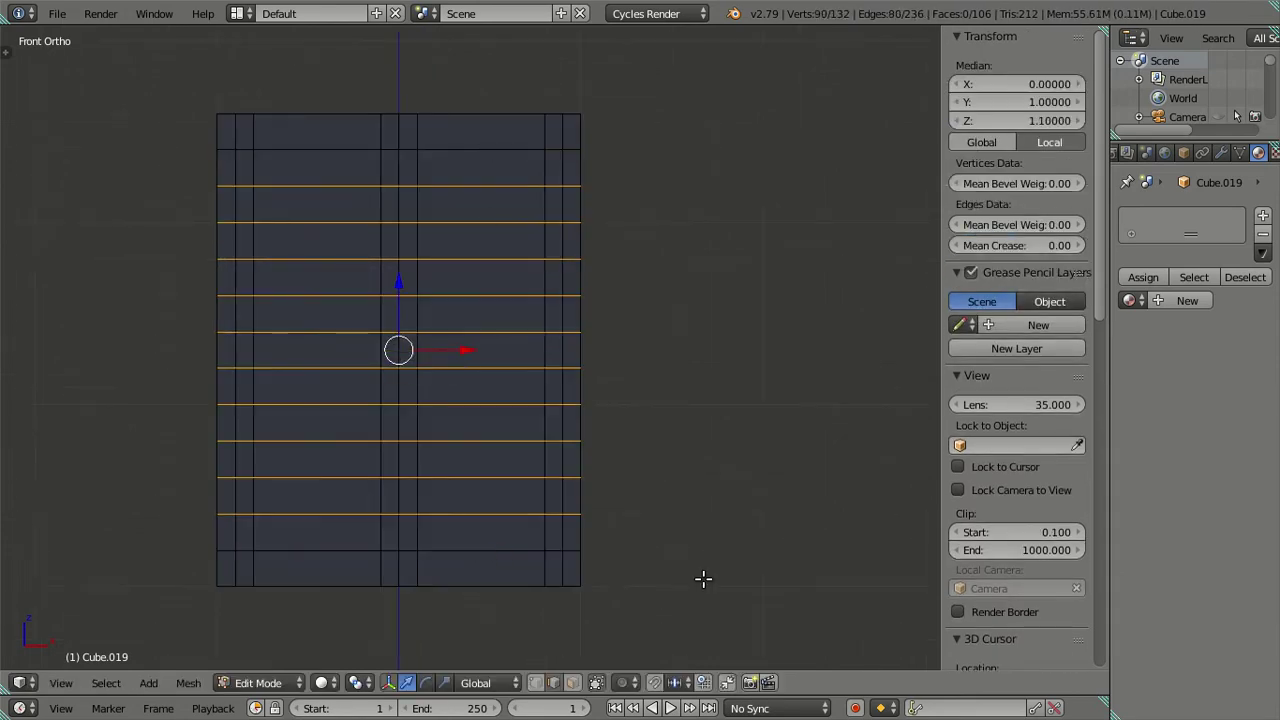
pyautogui.press('x')
pyautogui.click(700, 578)
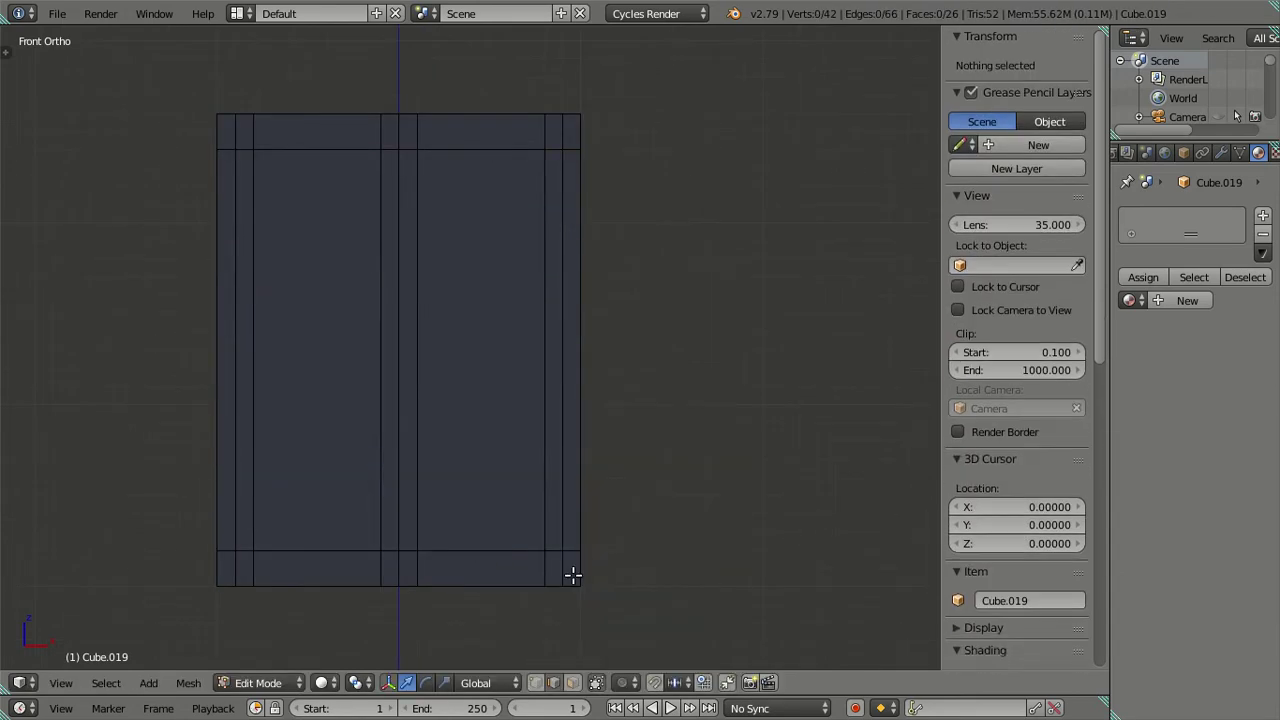
# Add one horizontal loop cut near the bottom edge and one near the top, then deselect all.
pyautogui.hotkey('ctrl', 'r')
pyautogui.click(572, 575)
pyautogui.rightClick(572, 575)
pyautogui.hotkey('ctrl', 'r')
pyautogui.click(570, 135)
pyautogui.rightClick(570, 135)
pyautogui.scroll(-1, 544, 261)
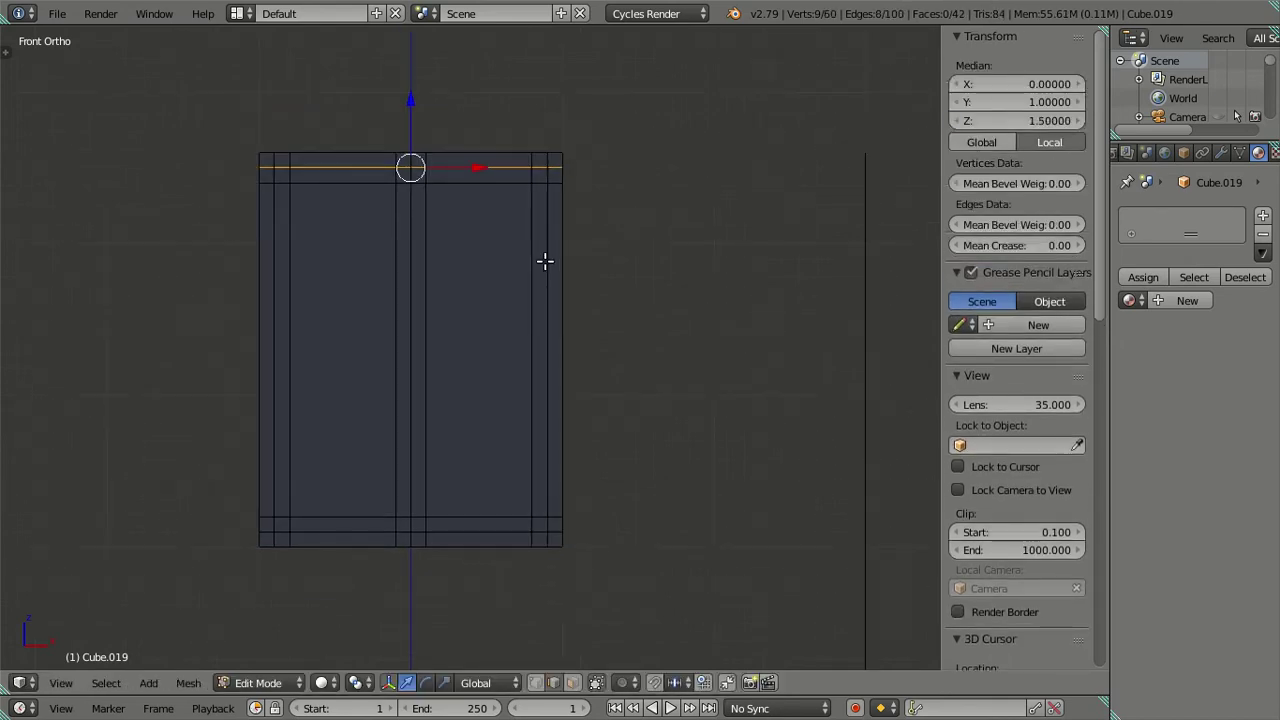
pyautogui.press('a')
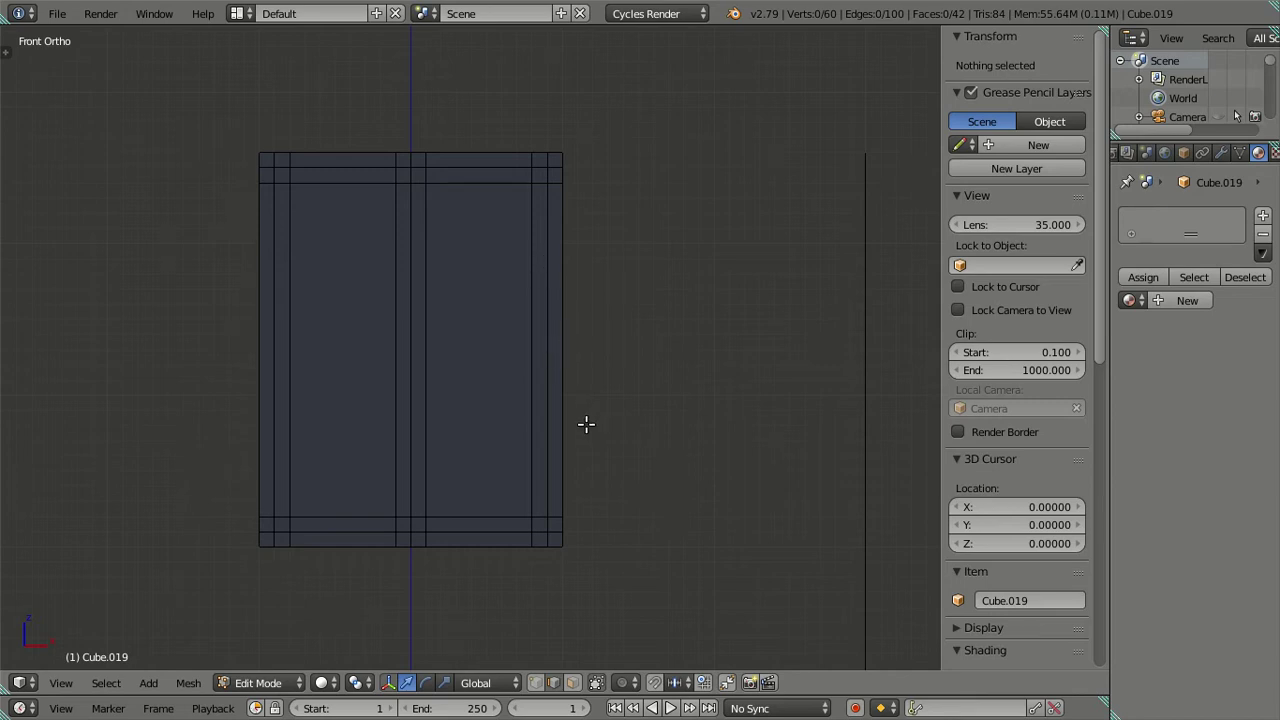
# Add six vertical loop cuts in the right wide area and dissolve all but one of them.
pyautogui.keyDown('shift'); pyautogui.moveTo(550, 435); pyautogui.dragTo(554, 329, button='middle'); pyautogui.keyUp('shift')
pyautogui.scroll(3, 503, 429)
pyautogui.scroll(-2, 431, 368)
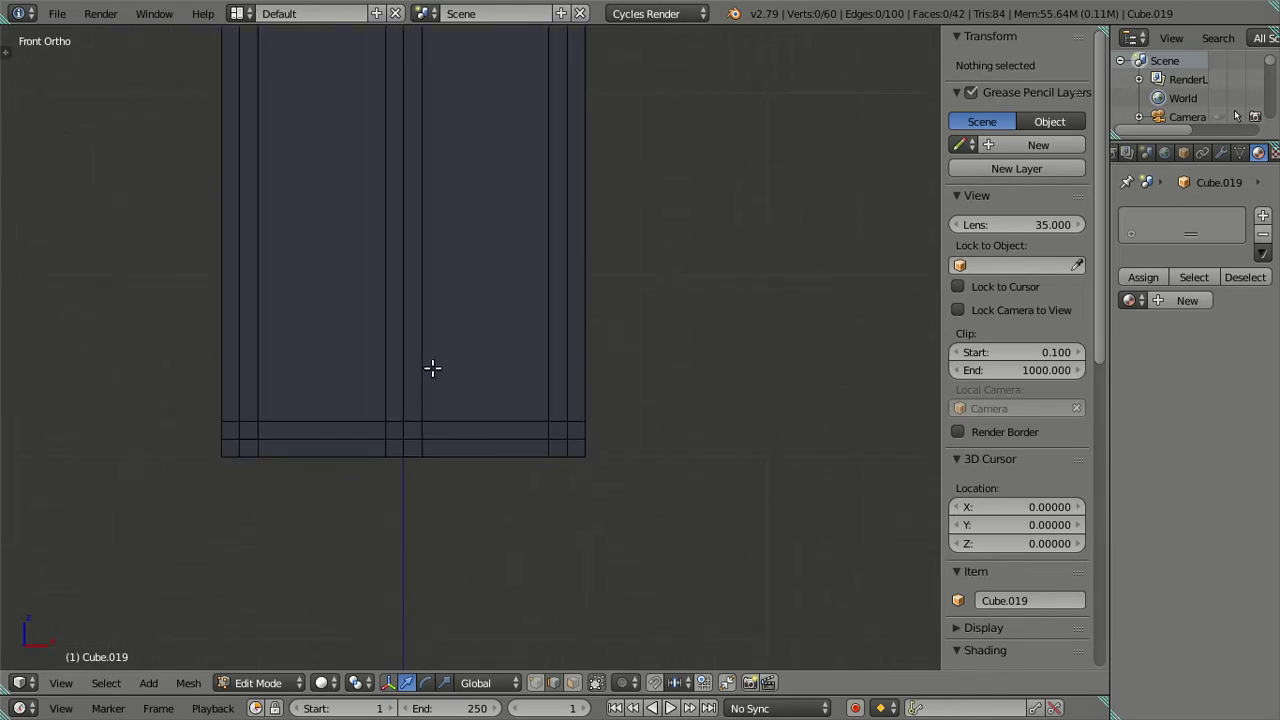
pyautogui.scroll(2, 474, 427)
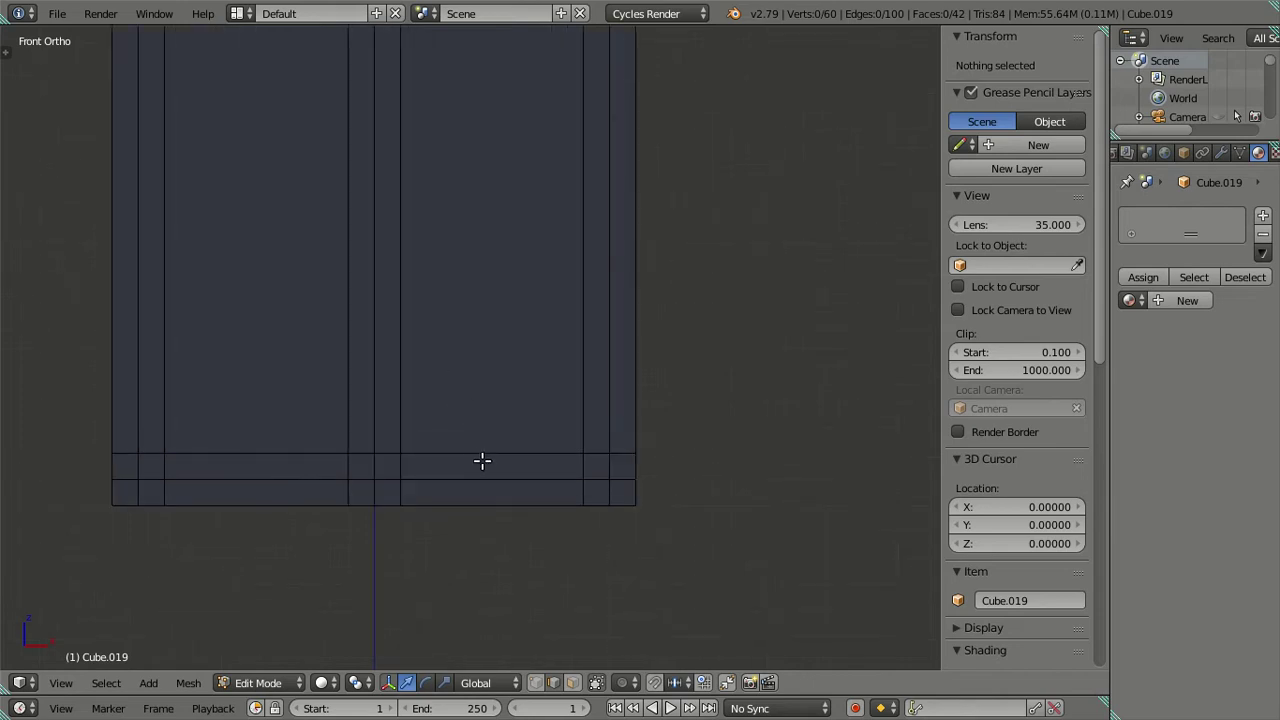
pyautogui.hotkey('ctrl', 'r')
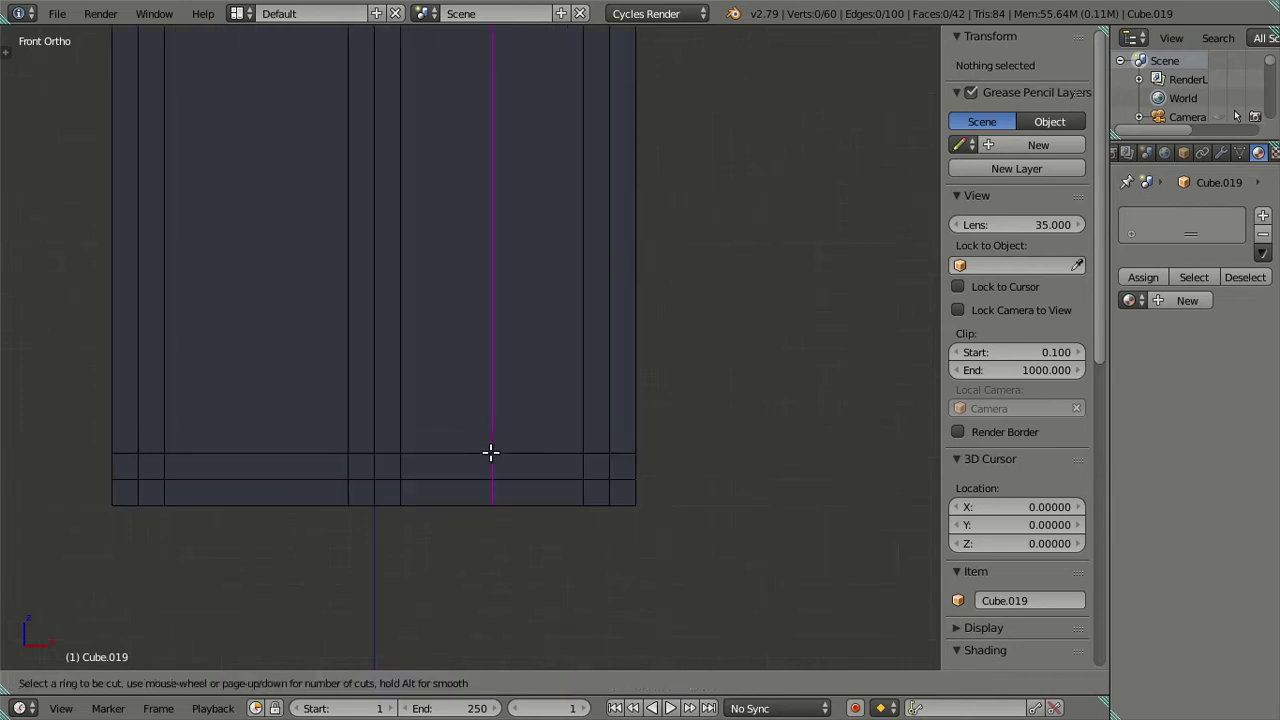
pyautogui.scroll(1, 489, 452)
pyautogui.scroll(3, 489, 452)
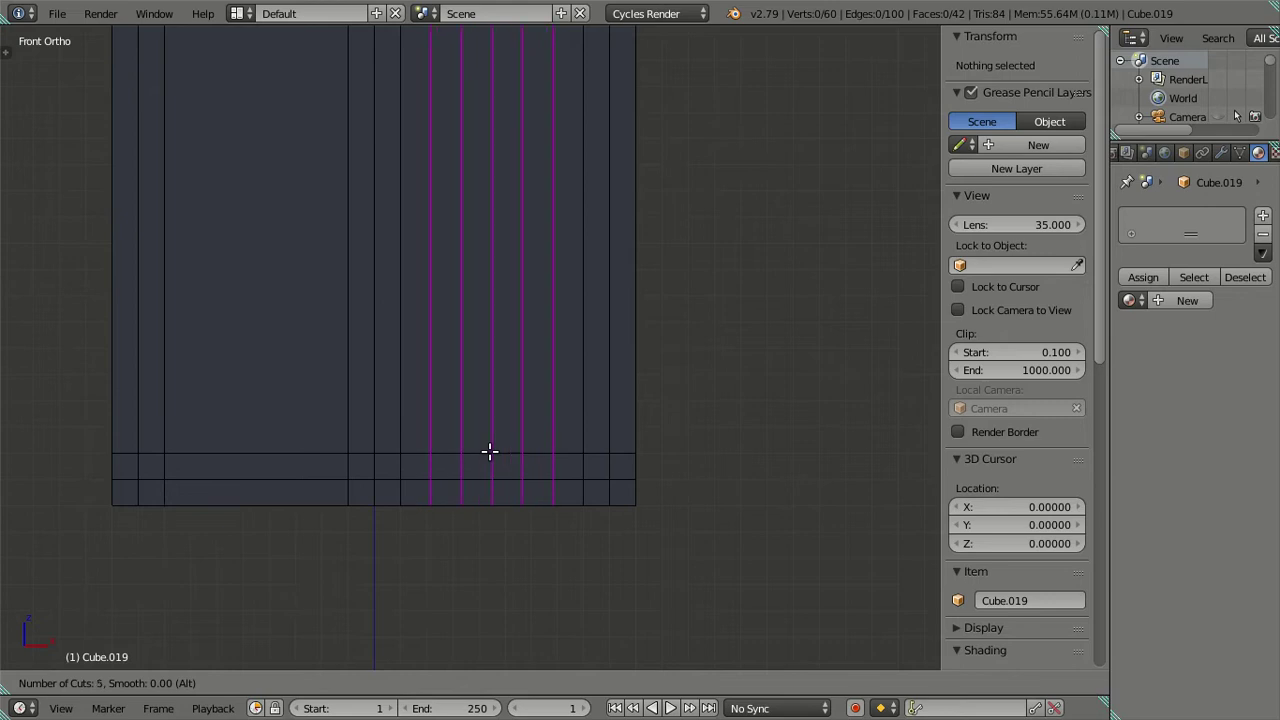
pyautogui.scroll(1, 489, 452)
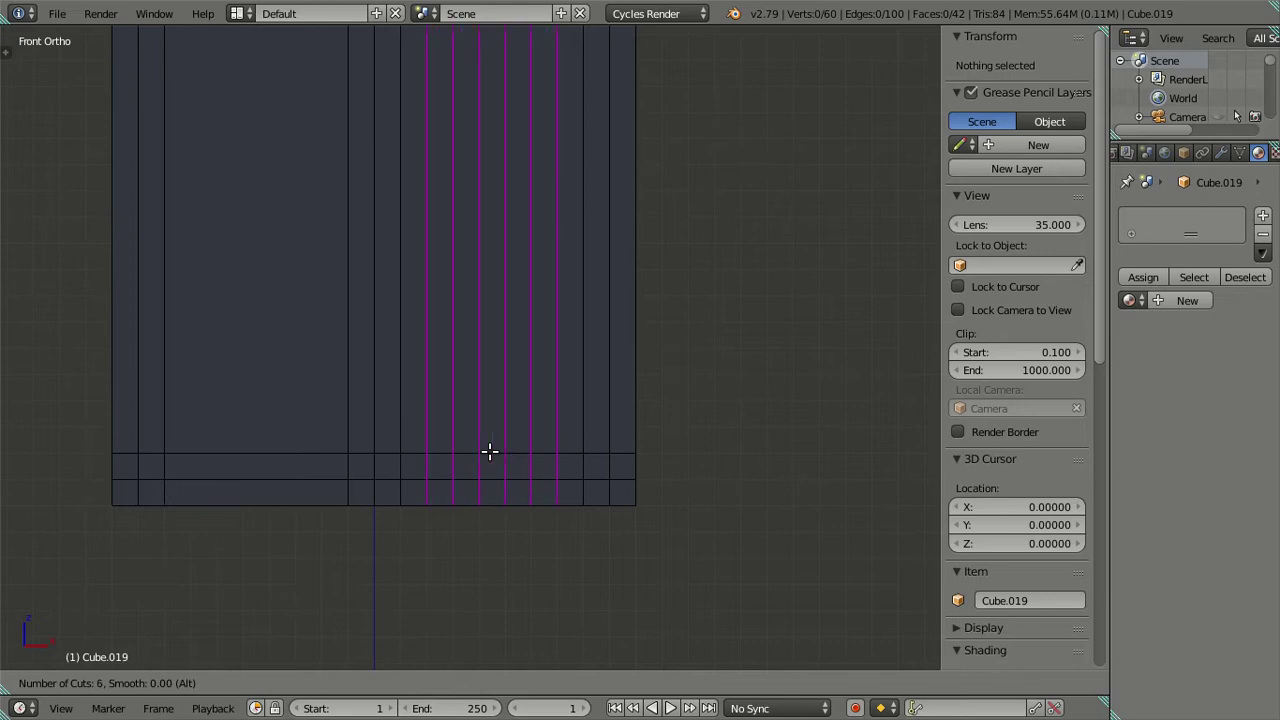
pyautogui.click(489, 452)
pyautogui.rightClick(489, 452)
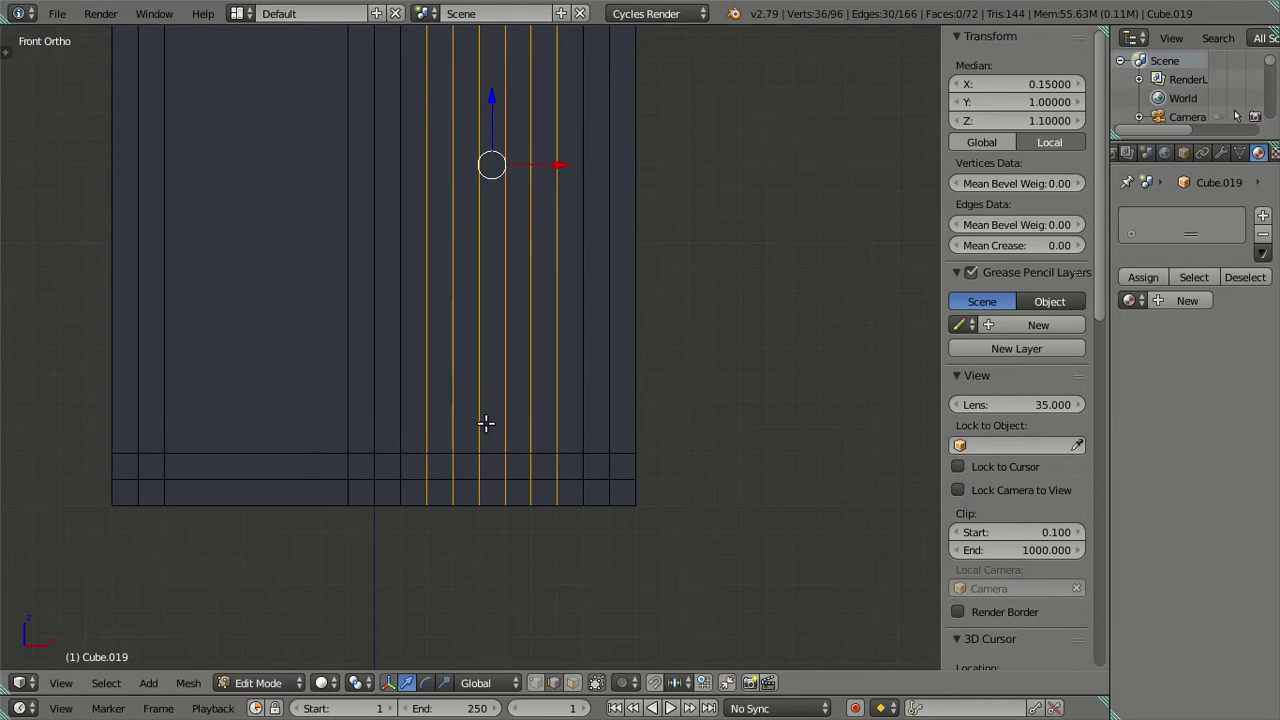
pyautogui.keyDown('alt'); pyautogui.keyDown('shift'); pyautogui.rightClick(488, 407); pyautogui.keyUp('shift'); pyautogui.keyUp('alt')
pyautogui.press('x')
pyautogui.click(500, 426)
# Add five loop cuts in the left wide area and dissolve them.
pyautogui.hotkey('ctrl', 'r')
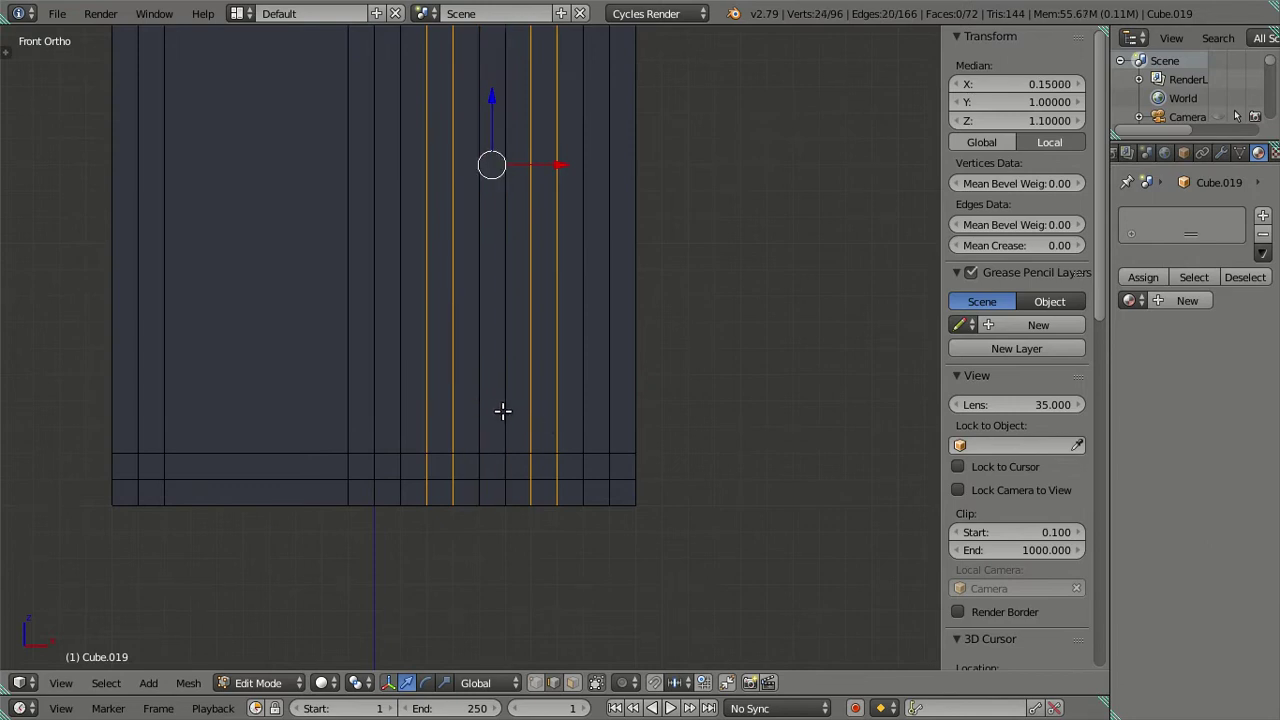
pyautogui.scroll(2, 229, 451)
pyautogui.scroll(2, 229, 451)
pyautogui.click(229, 451)
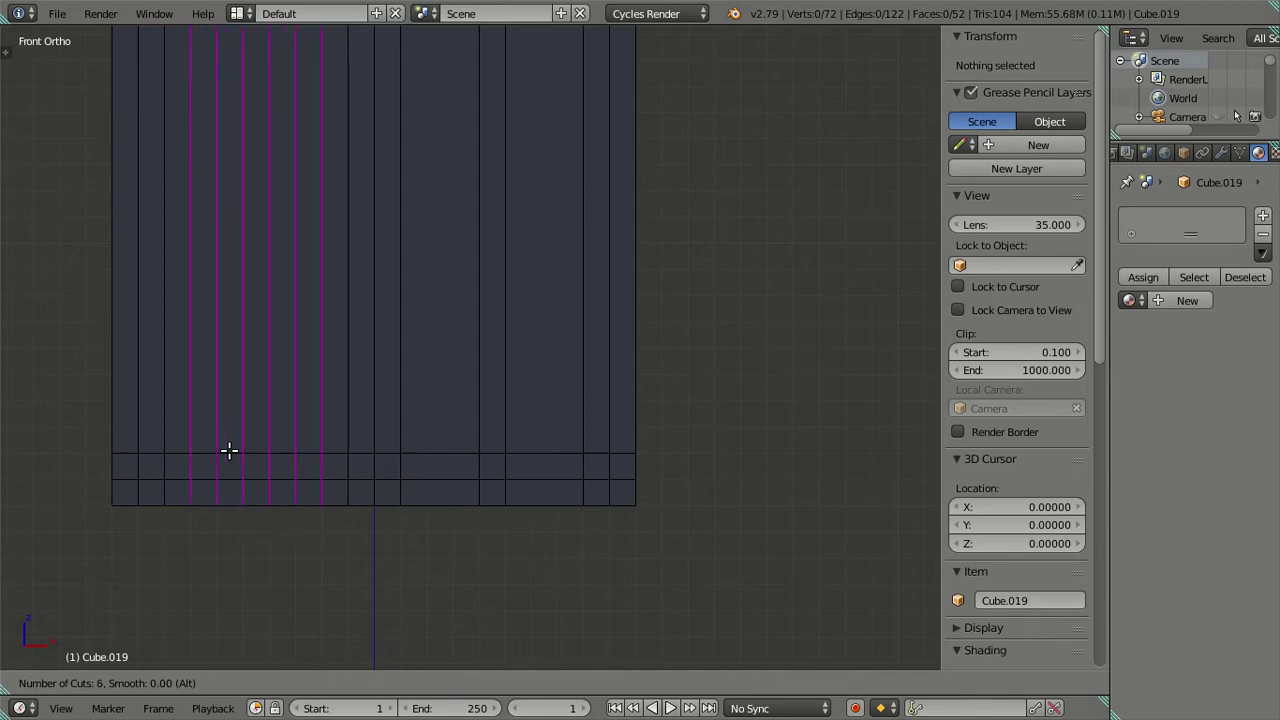
pyautogui.click(230, 451)
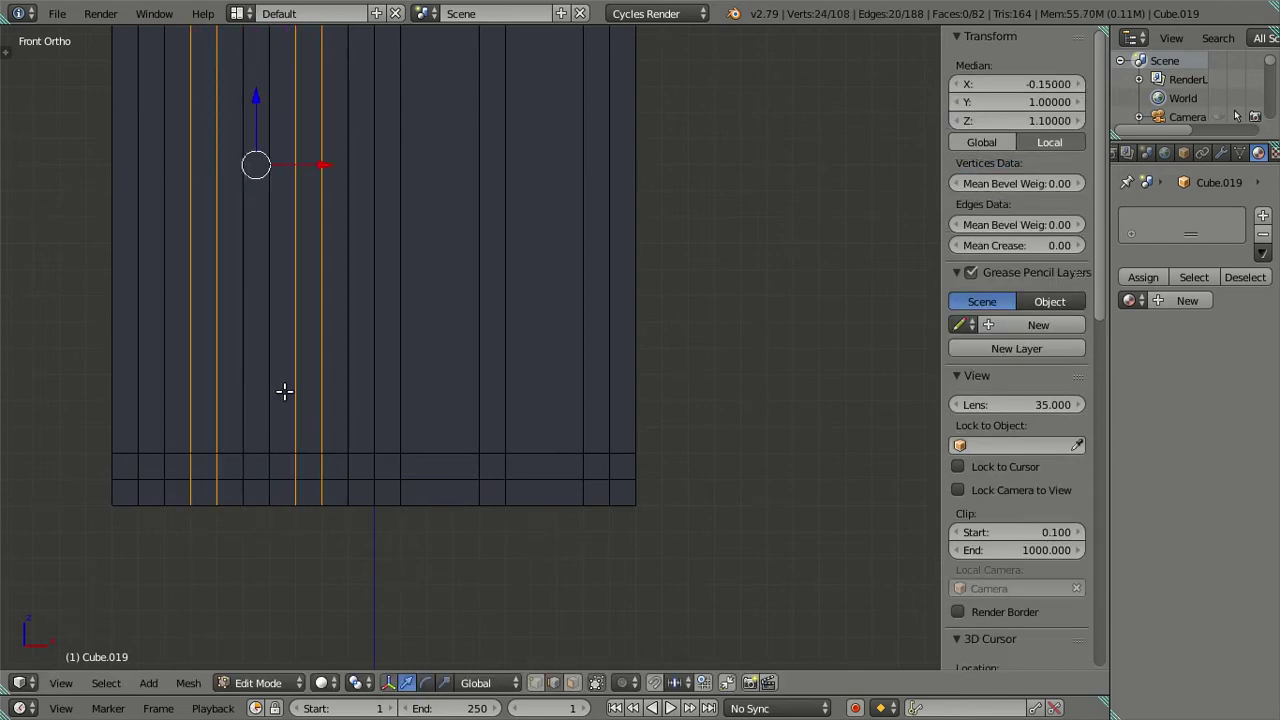
pyautogui.press('x')
pyautogui.click(320, 392)
# Preview a 21-cut horizontal loop cut across the panel, then cancel it.
pyautogui.scroll(-2, 400, 367)
pyautogui.keyDown('shift'); pyautogui.scroll(5, 549, 299); pyautogui.keyUp('shift')
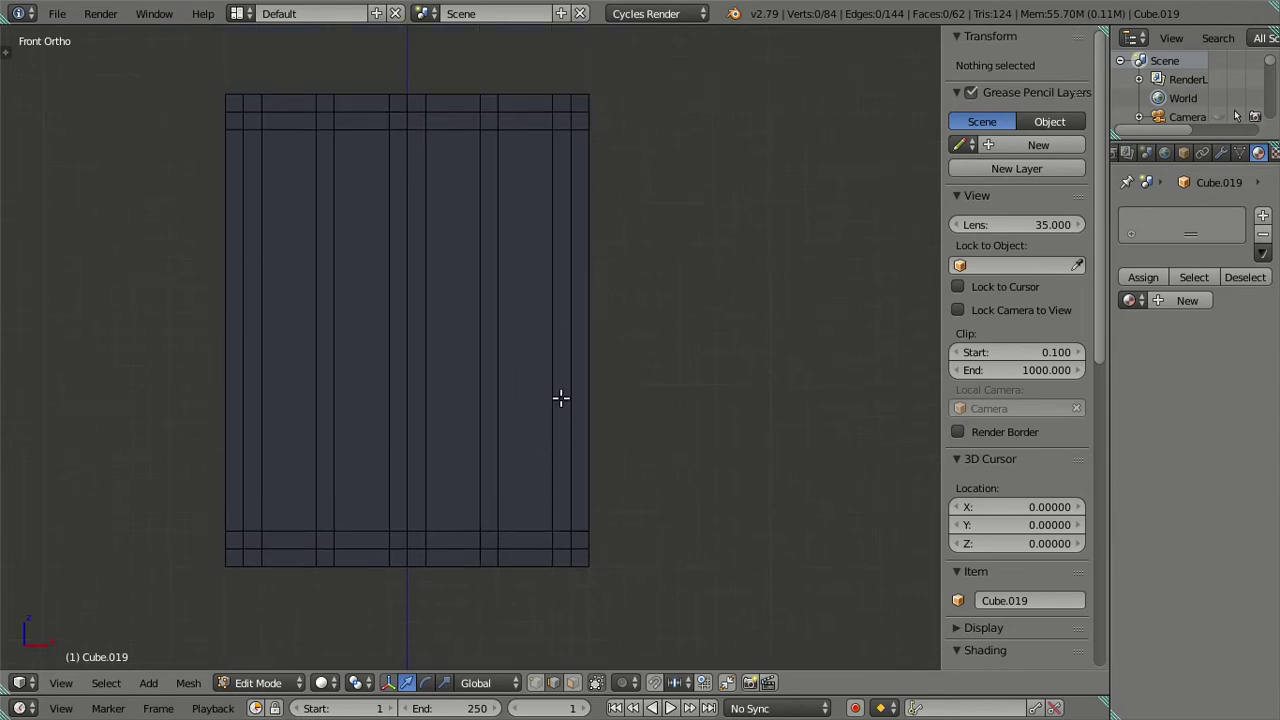
pyautogui.hotkey('ctrl', 'r')
pyautogui.scroll(1, 570, 372)
pyautogui.scroll(2, 568, 366)
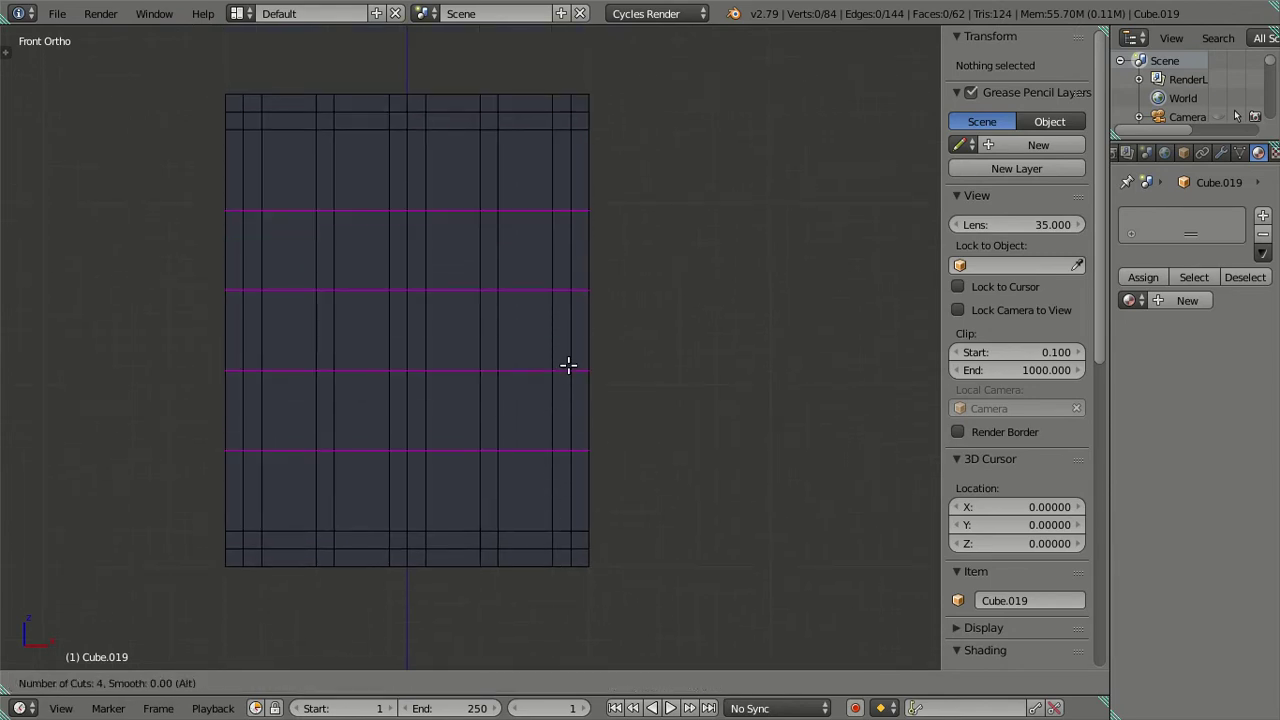
pyautogui.scroll(4, 568, 365)
pyautogui.scroll(3, 567, 364)
pyautogui.scroll(-2, 567, 364)
pyautogui.scroll(-1, 567, 364)
pyautogui.scroll(3, 567, 364)
pyautogui.scroll(2, 567, 364)
pyautogui.scroll(4, 567, 364)
pyautogui.scroll(-2, 567, 364)
pyautogui.scroll(2, 567, 364)
pyautogui.scroll(1, 567, 364)
pyautogui.scroll(1, 567, 364)
pyautogui.scroll(1, 567, 364)
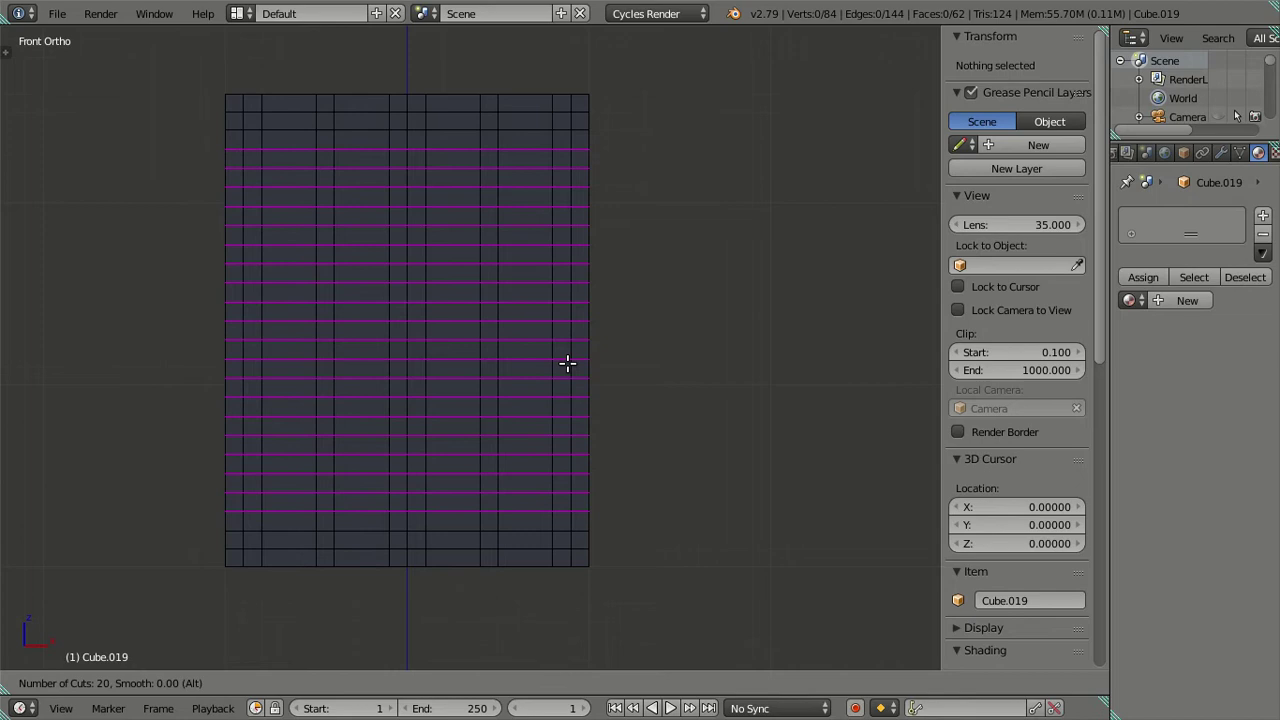
pyautogui.scroll(1, 567, 364)
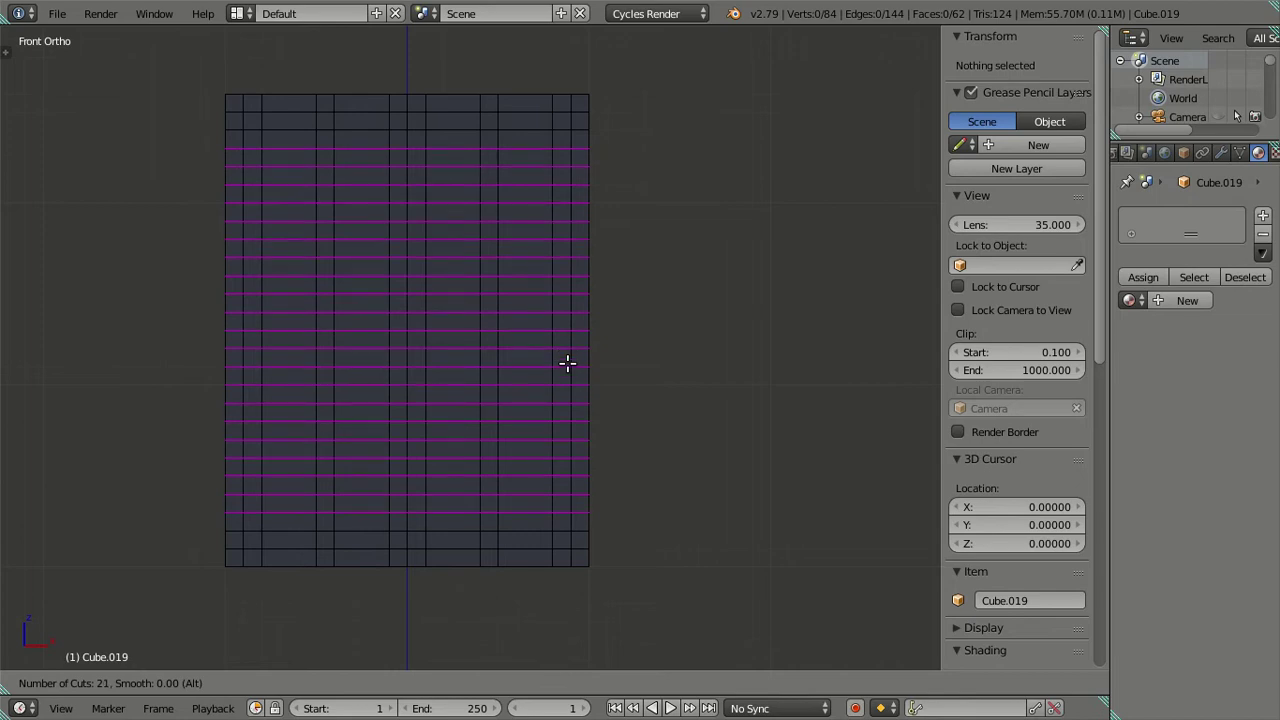
pyautogui.rightClick(567, 364)
pyautogui.scroll(-2, 567, 364)
pyautogui.scroll(3, 565, 356)
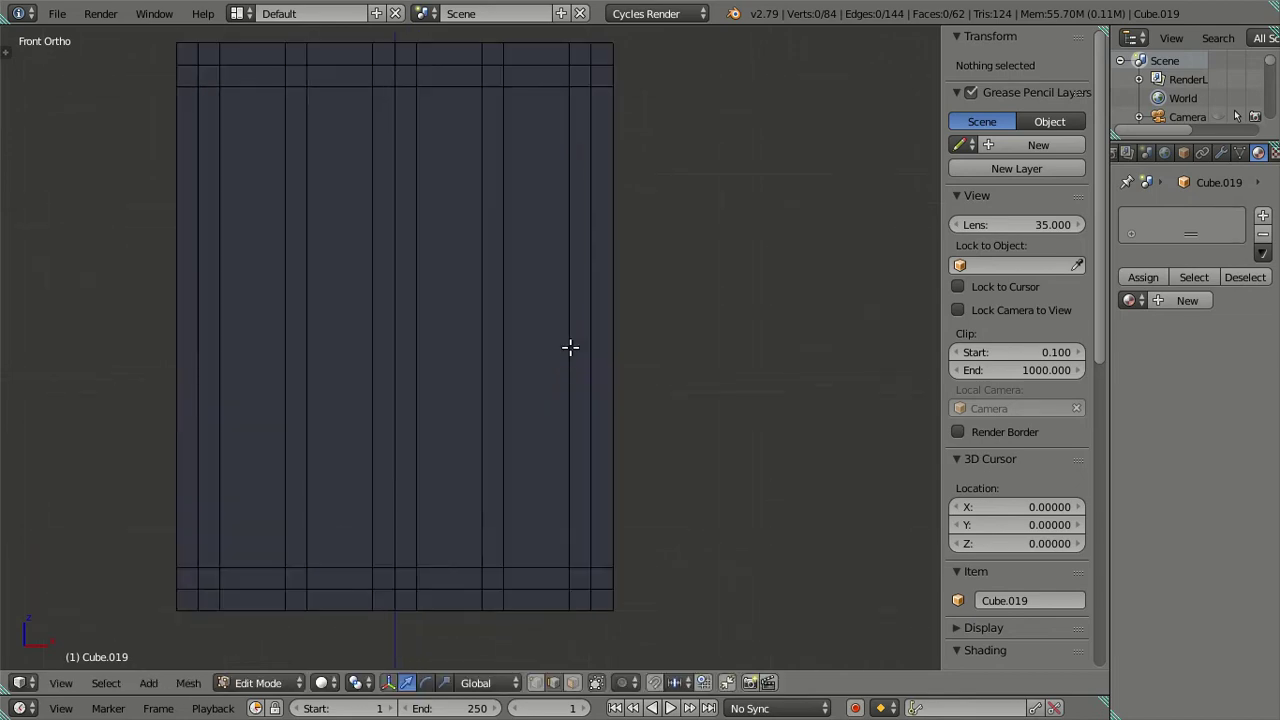
# Add ten evenly spaced horizontal loops across the panel, then undo them.
pyautogui.hotkey('ctrl', 'r')
pyautogui.scroll(4, 596, 328)
pyautogui.scroll(3, 596, 328)
pyautogui.scroll(1, 597, 327)
pyautogui.scroll(1, 597, 327)
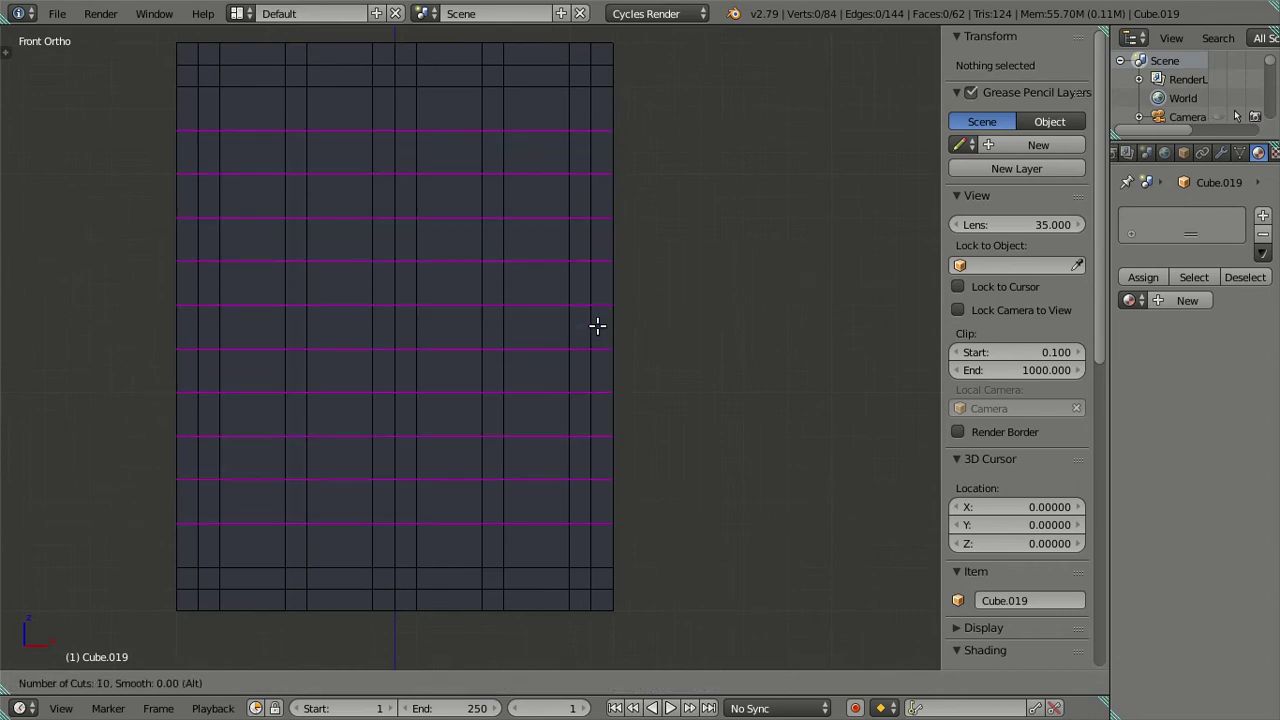
pyautogui.click(597, 327)
pyautogui.rightClick(597, 327)
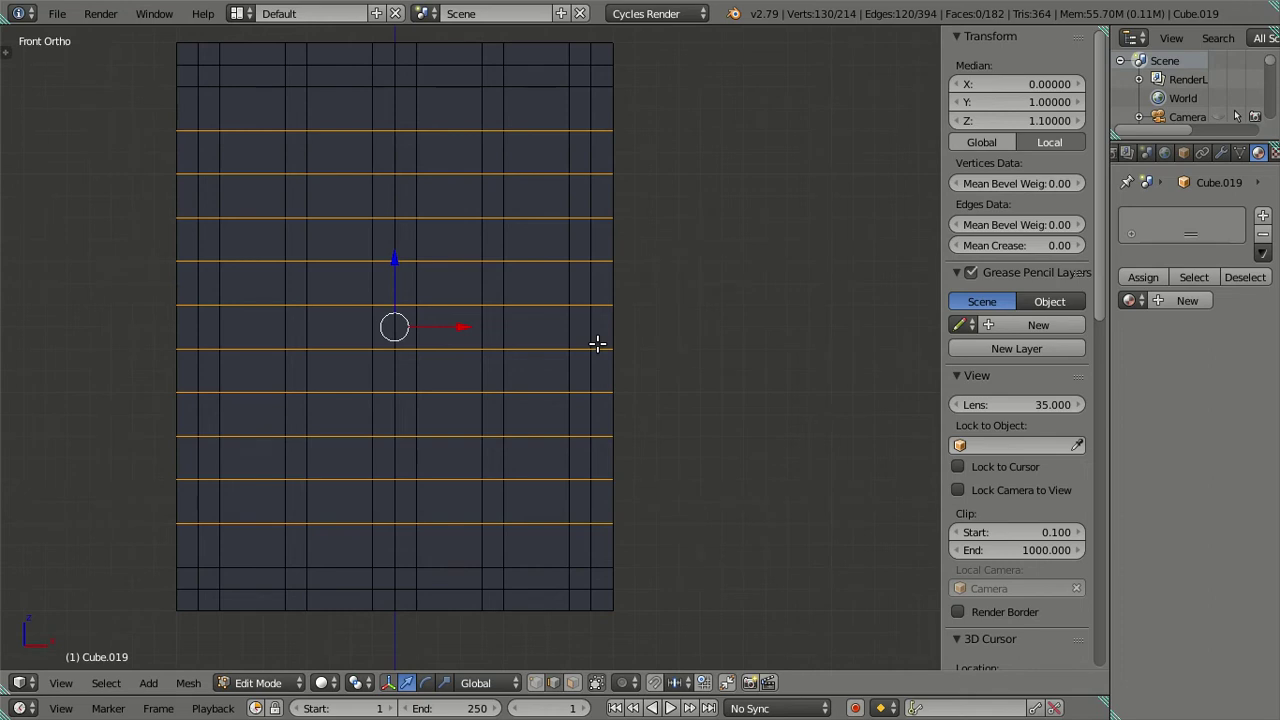
pyautogui.hotkey('ctrl', 'z')
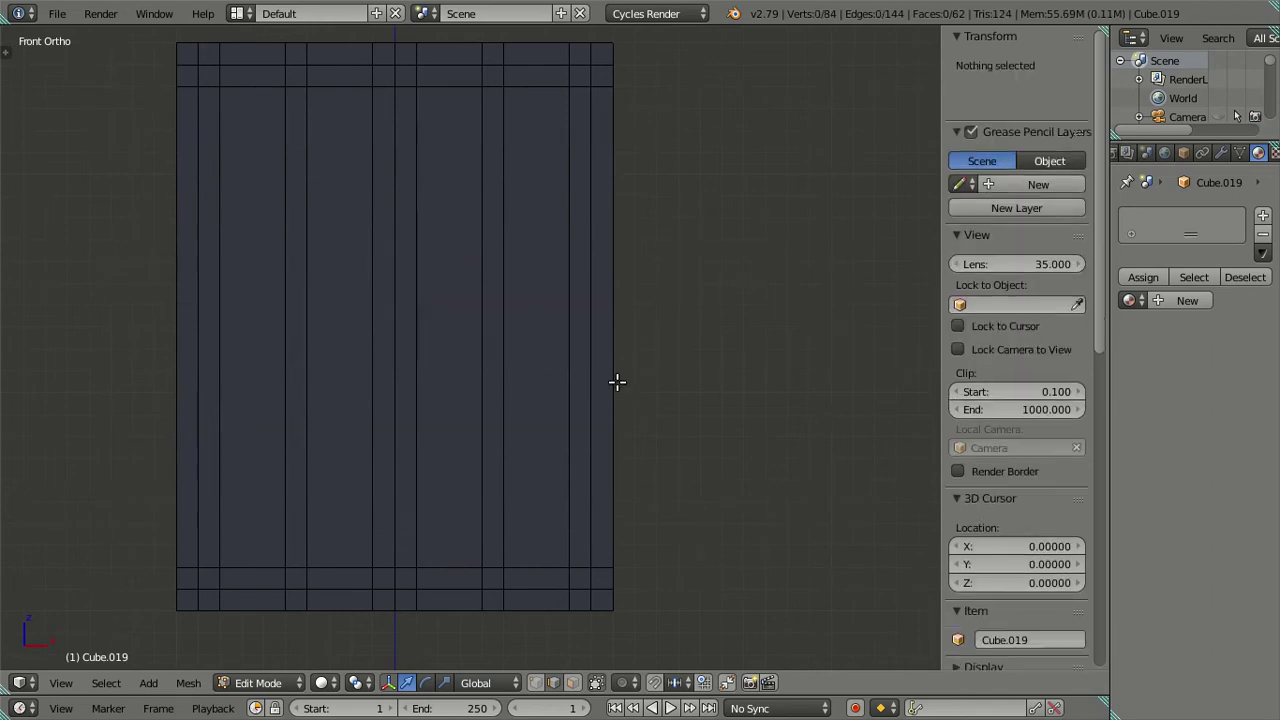
# Re-cut ten evenly spaced horizontal loops across the panel.
pyautogui.hotkey('ctrl', 'r')
pyautogui.scroll(-1, 610, 368)
pyautogui.scroll(3, 610, 368)
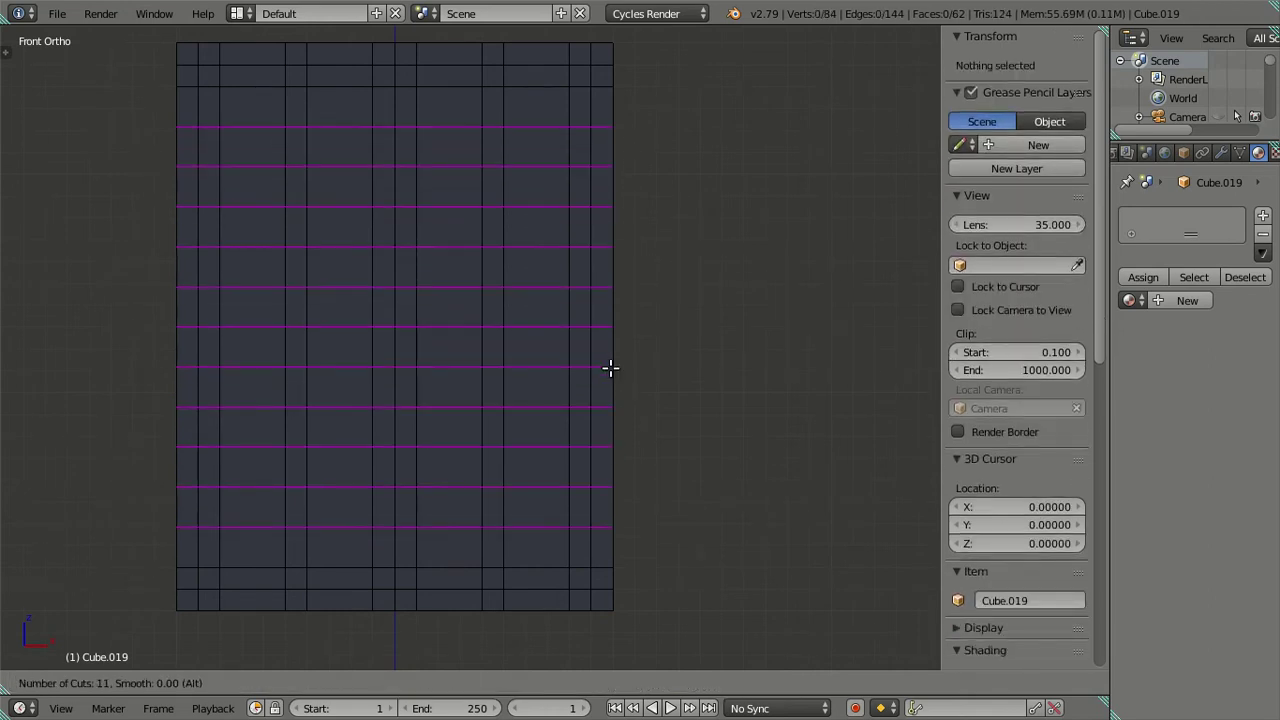
pyautogui.scroll(-1, 610, 368)
pyautogui.scroll(-1, 610, 368)
pyautogui.scroll(1, 610, 368)
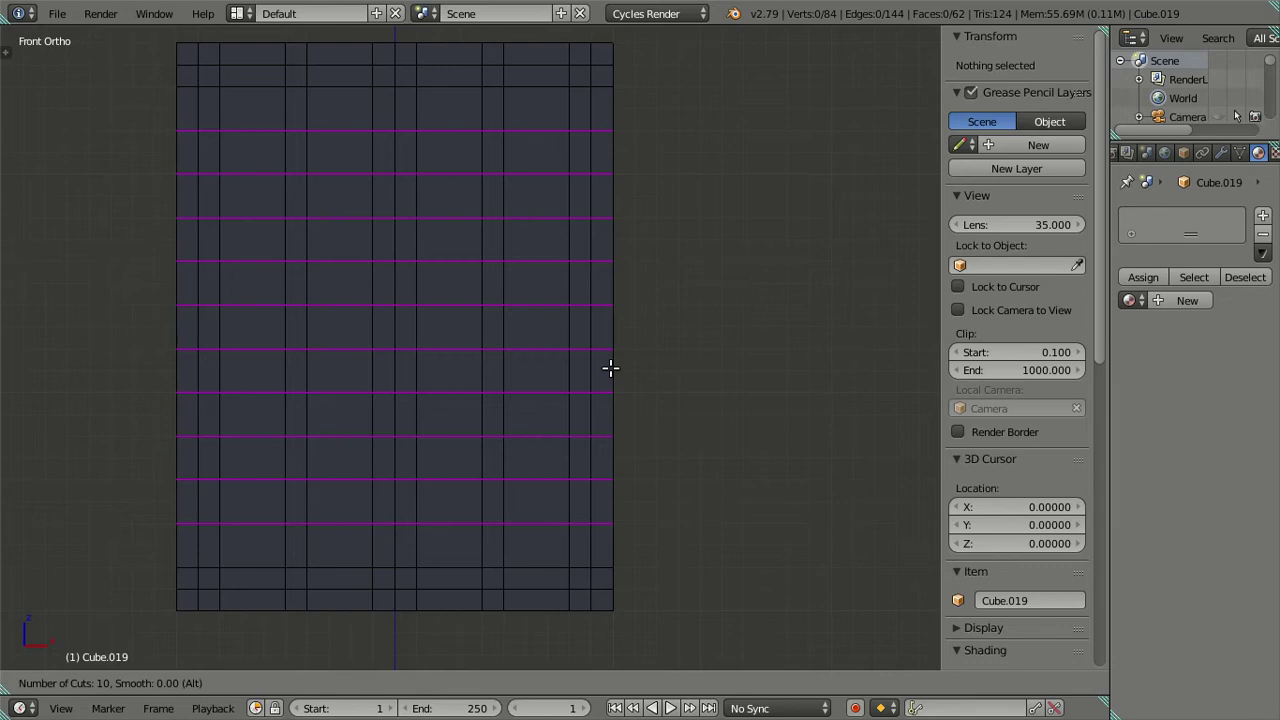
pyautogui.click(610, 368)
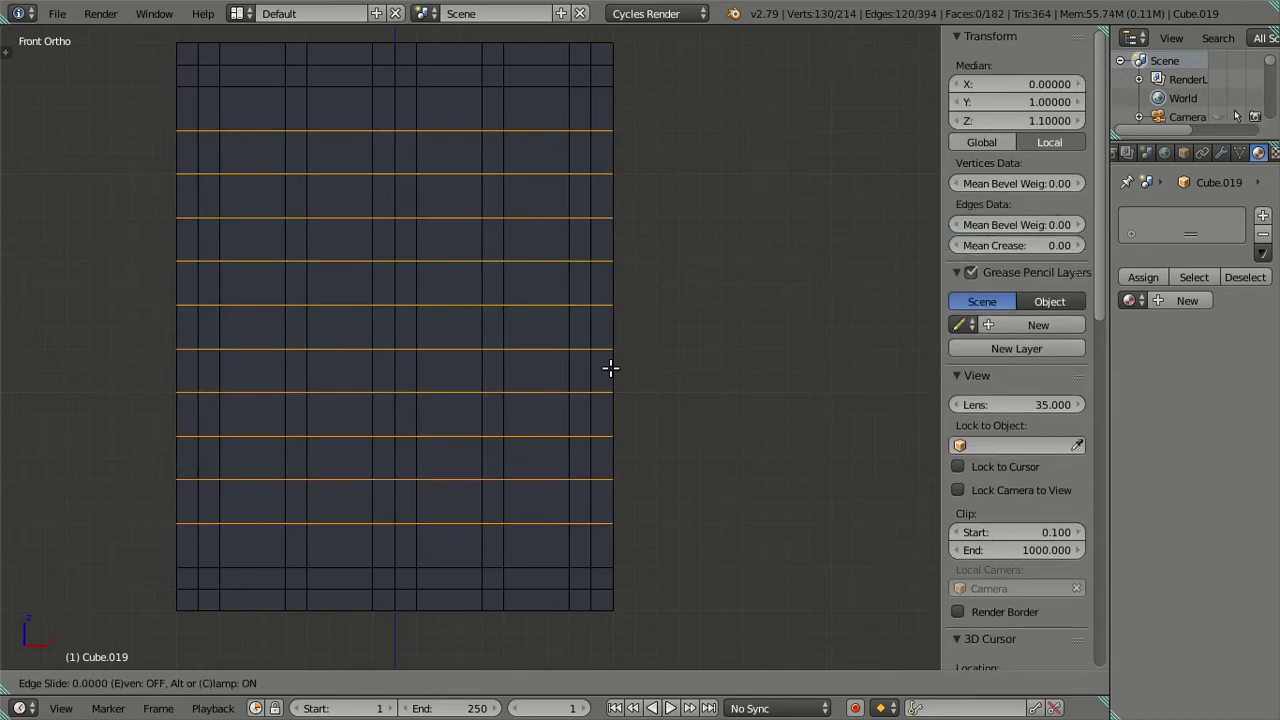
pyautogui.rightClick(610, 368)
# Deselect five of the new horizontal loops, from the lower, upper and middle parts of the panel.
pyautogui.keyDown('alt'); pyautogui.keyDown('shift'); pyautogui.rightClick(523, 437); pyautogui.keyUp('shift'); pyautogui.keyUp('alt')
pyautogui.keyDown('alt'); pyautogui.keyDown('shift'); pyautogui.rightClick(533, 479); pyautogui.keyUp('shift'); pyautogui.keyUp('alt')
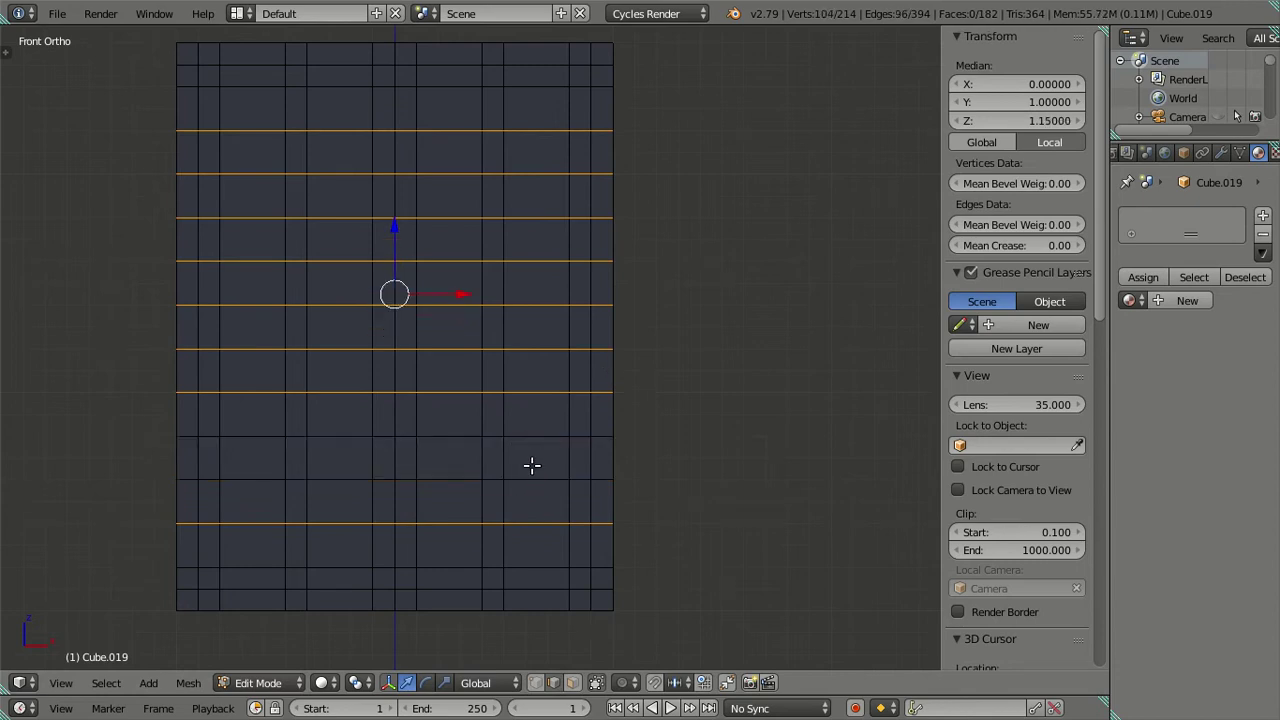
pyautogui.keyDown('alt'); pyautogui.keyDown('shift'); pyautogui.rightClick(535, 172); pyautogui.keyUp('shift'); pyautogui.keyUp('alt')
pyautogui.keyDown('alt'); pyautogui.keyDown('shift'); pyautogui.rightClick(535, 243); pyautogui.keyUp('shift'); pyautogui.keyUp('alt')
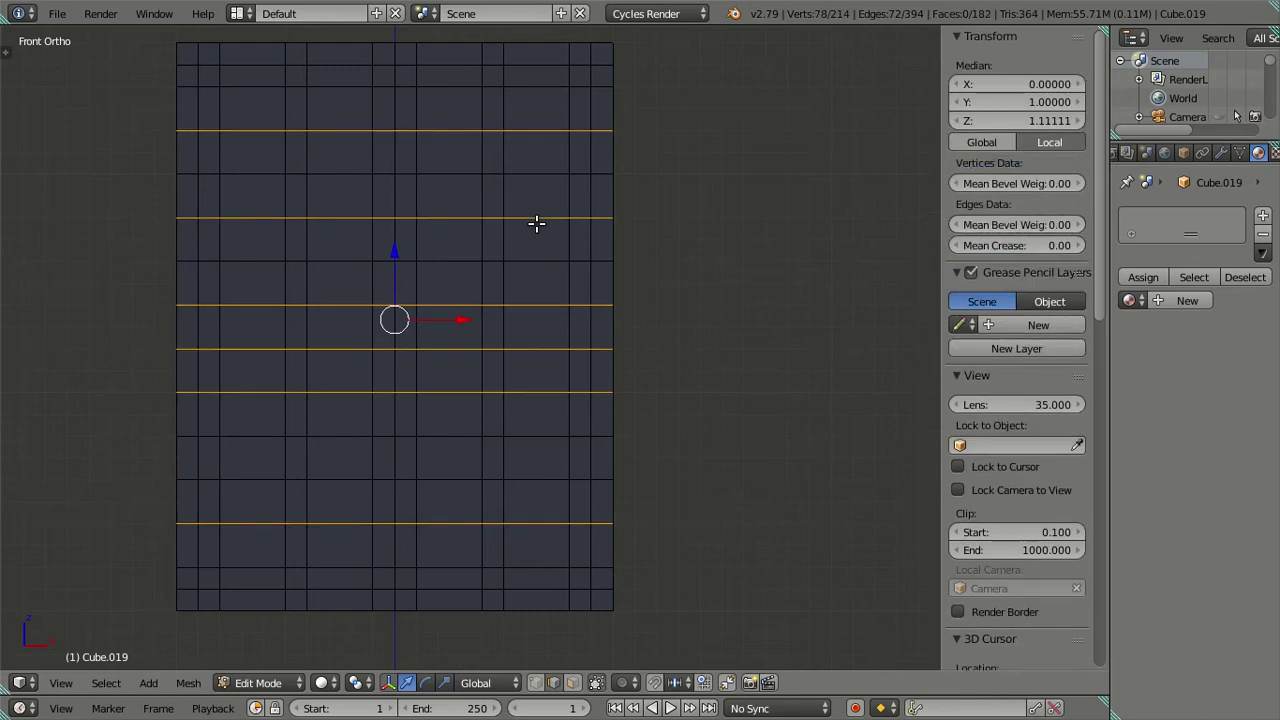
pyautogui.keyDown('alt'); pyautogui.keyDown('shift'); pyautogui.rightClick(537, 220); pyautogui.keyUp('shift'); pyautogui.keyUp('alt')
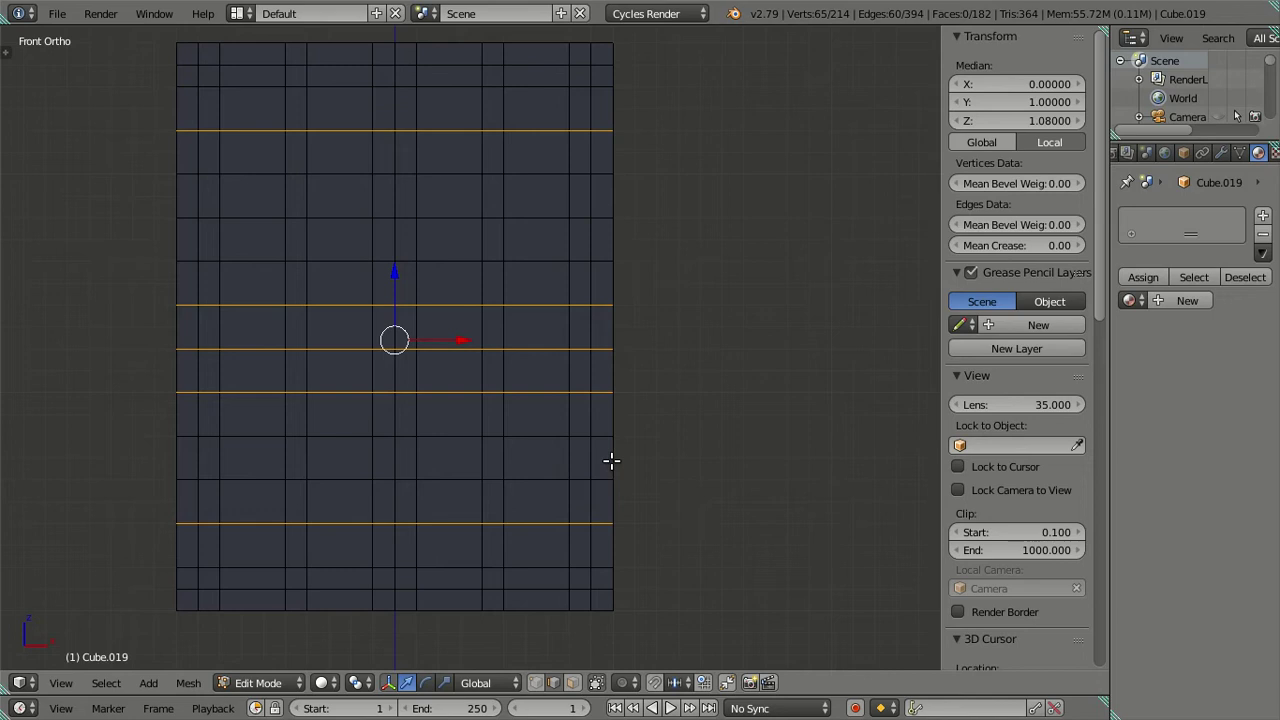
# Cancel a stray loop cut, restore the five-loop selection, and deselect three middle loops.
pyautogui.hotkey('ctrl', 'r')
pyautogui.scroll(1, 611, 461)
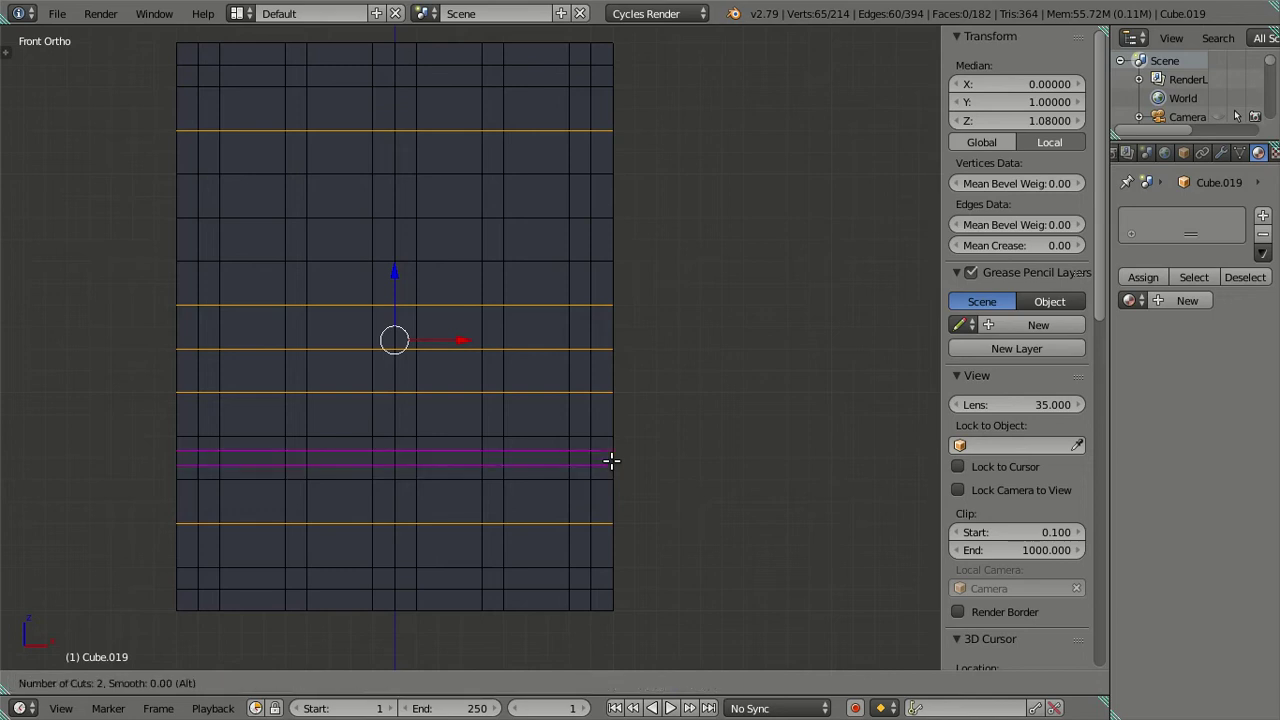
pyautogui.press('Escape')
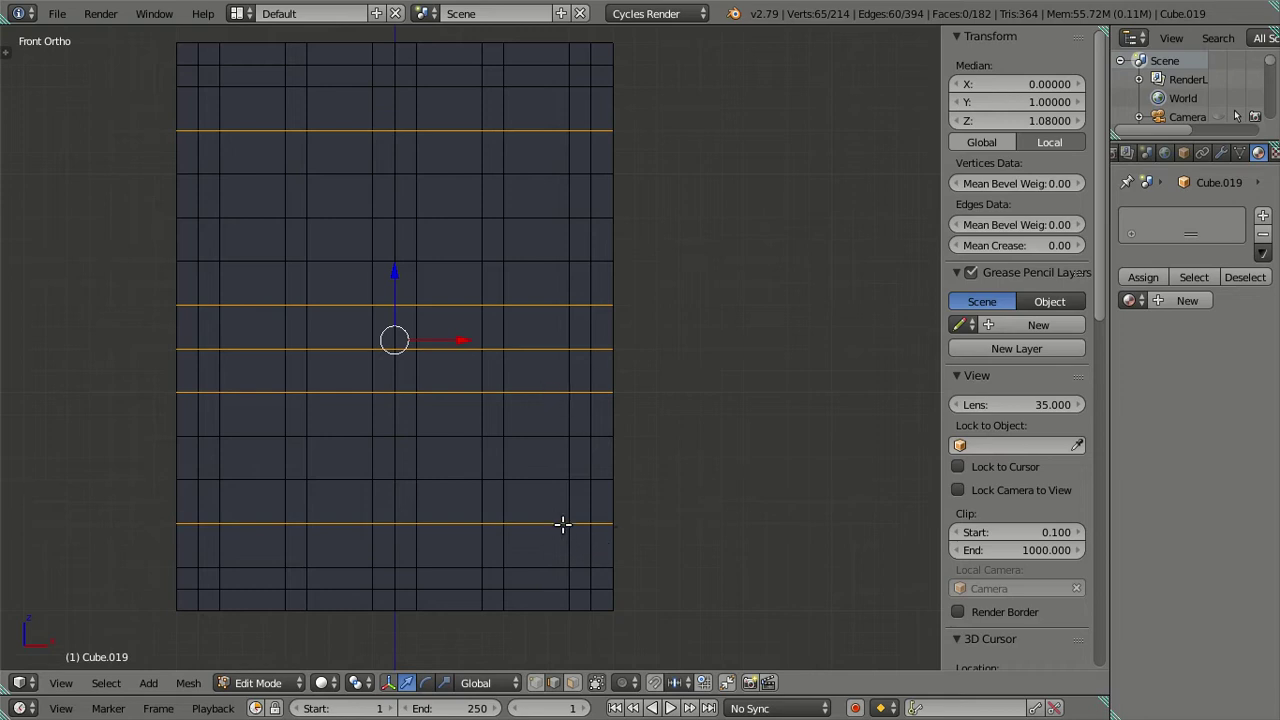
pyautogui.press('a')
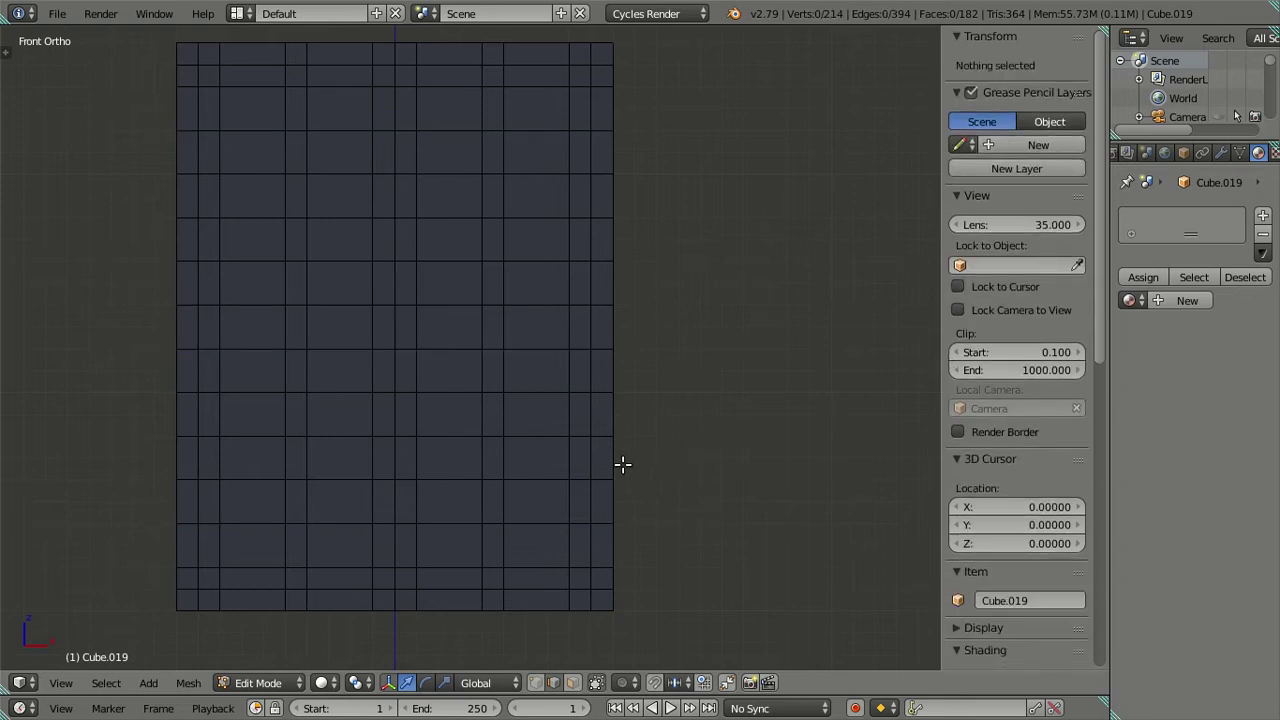
pyautogui.hotkey('ctrl', 'z')
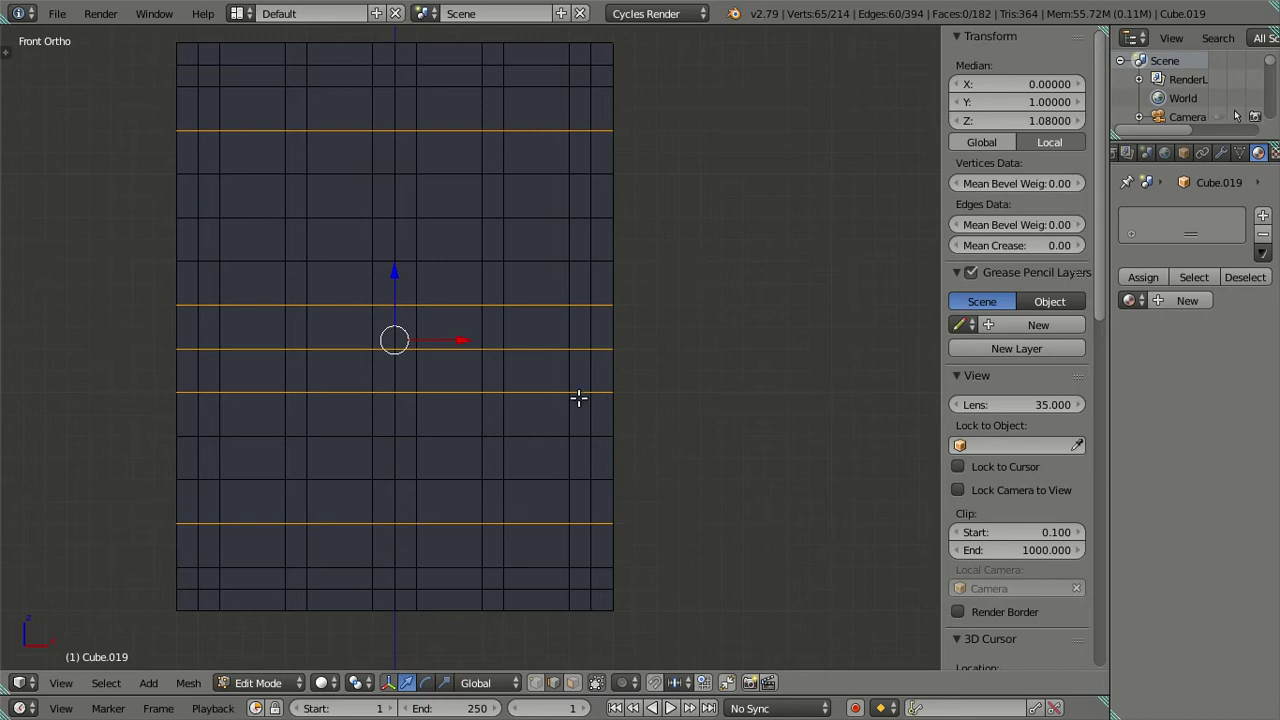
pyautogui.keyDown('alt'); pyautogui.keyDown('shift'); pyautogui.click(545, 392); pyautogui.keyUp('shift'); pyautogui.keyUp('alt')
pyautogui.keyDown('alt'); pyautogui.keyDown('shift'); pyautogui.click(537, 347); pyautogui.keyUp('shift'); pyautogui.keyUp('alt')
pyautogui.keyDown('alt'); pyautogui.keyDown('shift'); pyautogui.click(526, 306); pyautogui.keyUp('shift'); pyautogui.keyUp('alt')
# Dissolve the three chosen horizontal loops after re-picking the selection.
pyautogui.press('x')
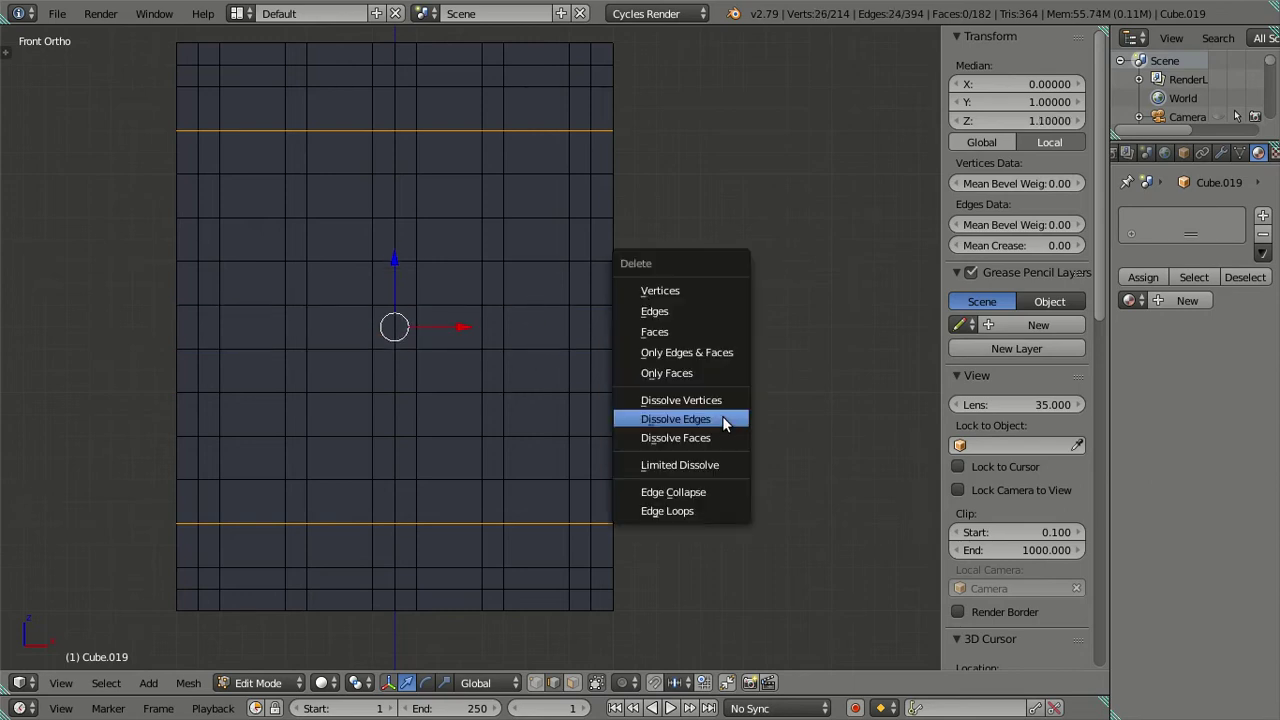
pyautogui.click(722, 416)
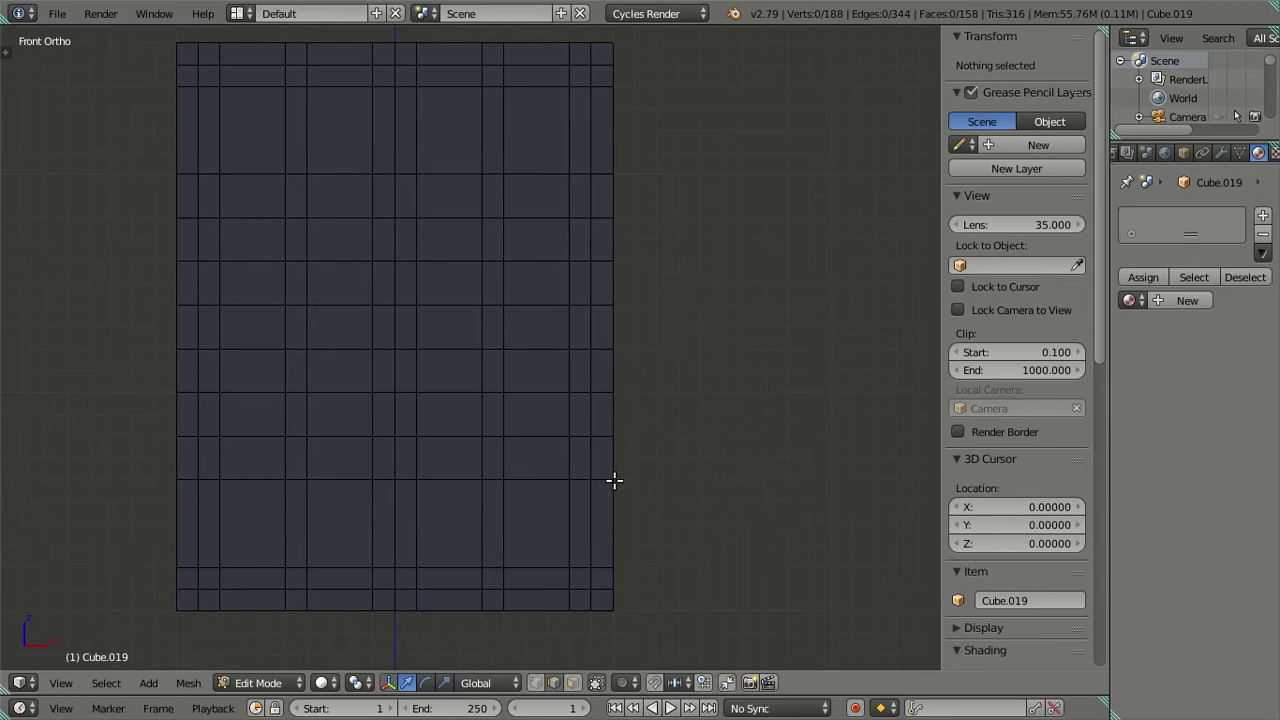
pyautogui.hotkey('ctrl', 'z')
pyautogui.hotkey('ctrl', 'z')
pyautogui.hotkey('ctrl', 'z')
pyautogui.hotkey('ctrl', 'z')
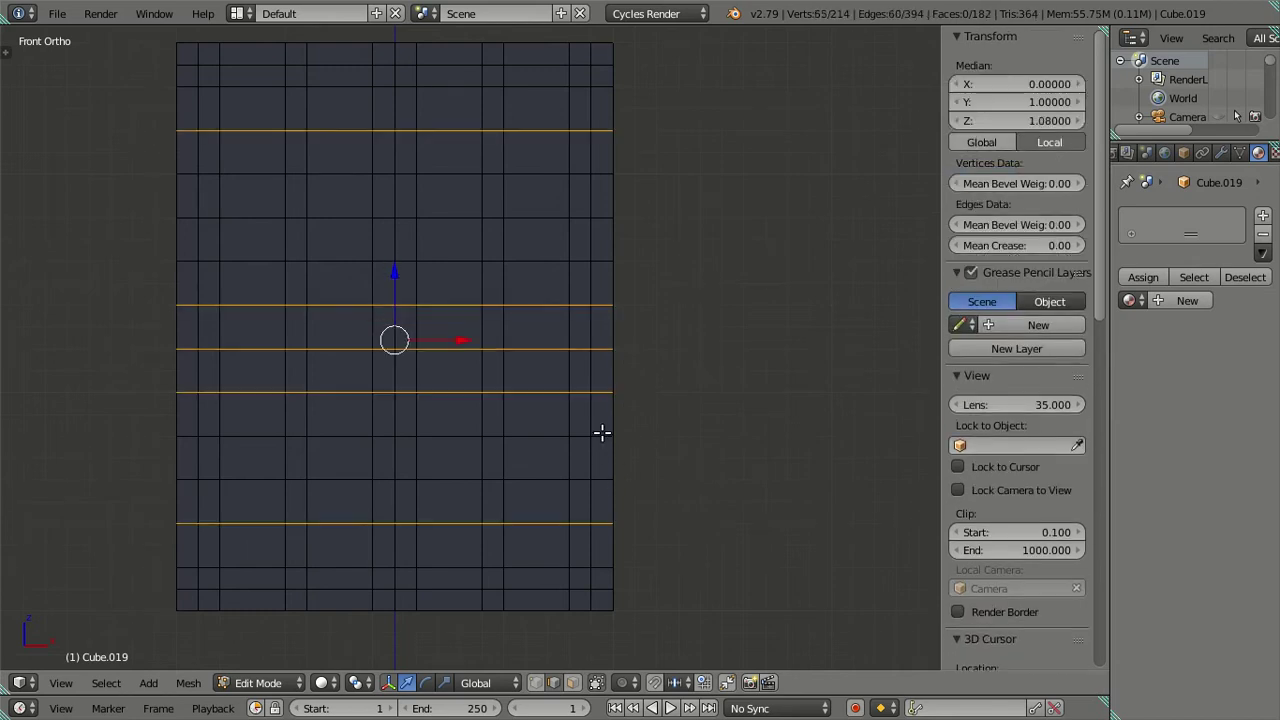
pyautogui.keyDown('alt'); pyautogui.keyDown('shift'); pyautogui.click(526, 348); pyautogui.keyUp('shift'); pyautogui.keyUp('alt')
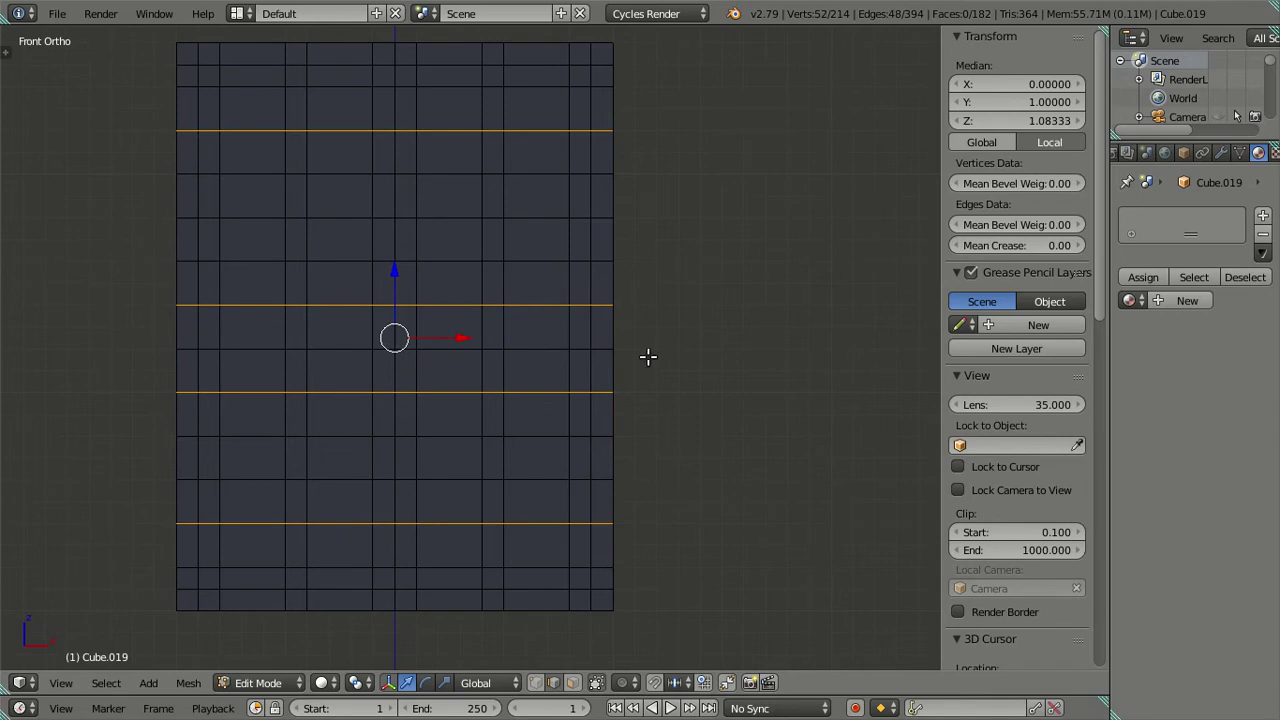
pyautogui.press('x')
pyautogui.keyDown('alt'); pyautogui.keyDown('shift'); pyautogui.click(524, 306); pyautogui.keyUp('shift'); pyautogui.keyUp('alt')
pyautogui.keyDown('alt'); pyautogui.keyDown('shift'); pyautogui.click(543, 394); pyautogui.keyUp('shift'); pyautogui.keyUp('alt')
pyautogui.keyDown('alt'); pyautogui.keyDown('shift'); pyautogui.click(540, 350); pyautogui.keyUp('shift'); pyautogui.keyUp('alt')
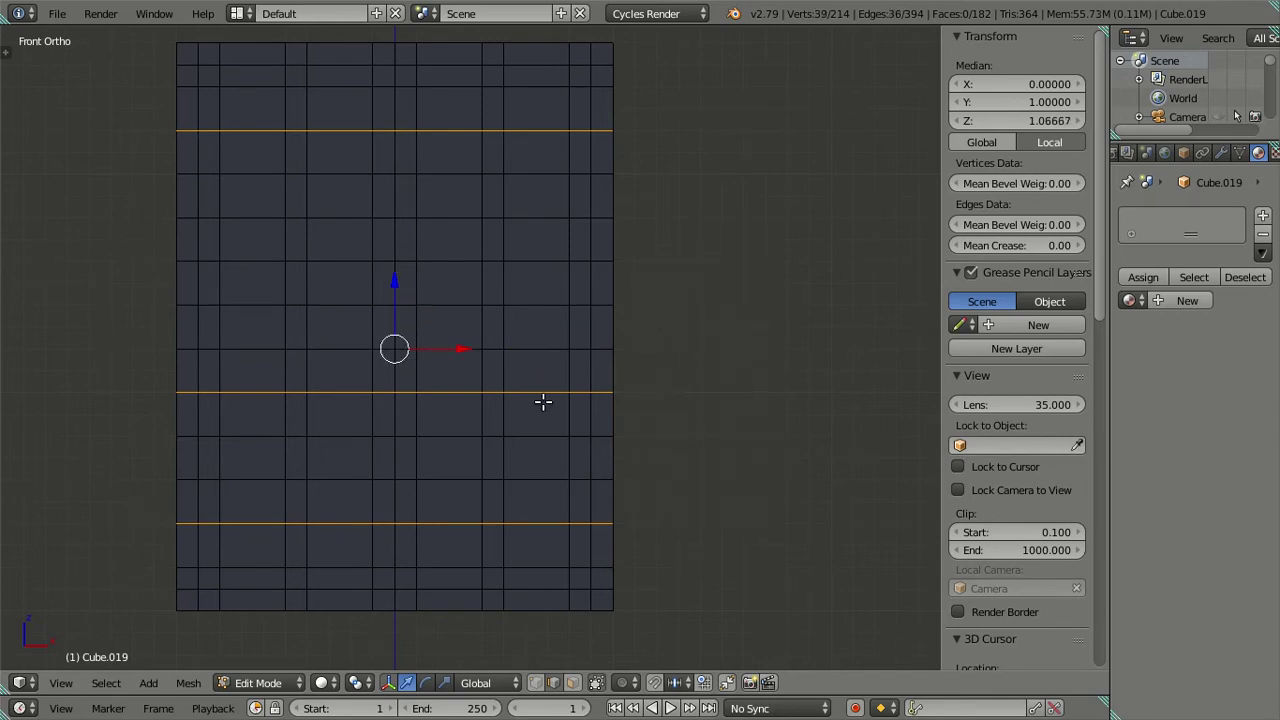
pyautogui.press('x')
pyautogui.click(694, 396)
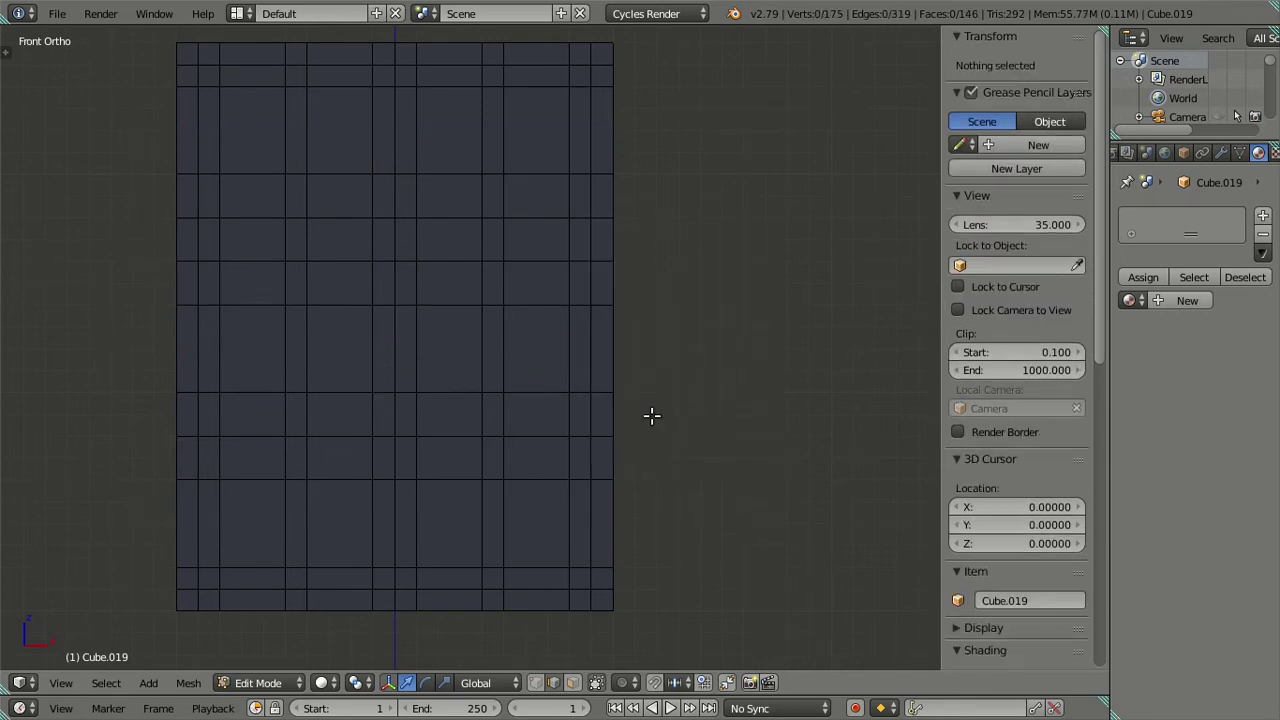
# Add two centred horizontal loops on the lower panel and two near the top.
pyautogui.hotkey('ctrl', 'r')
pyautogui.scroll(1, 608, 457)
pyautogui.click(608, 457)
pyautogui.rightClick(608, 457)
pyautogui.hotkey('ctrl', 'r')
pyautogui.scroll(1, 613, 197)
pyautogui.click(613, 197)
pyautogui.rightClick(613, 197)
# Add single centred horizontal loops near the middle, undoing the last two cuts.
pyautogui.hotkey('ctrl', 'r')
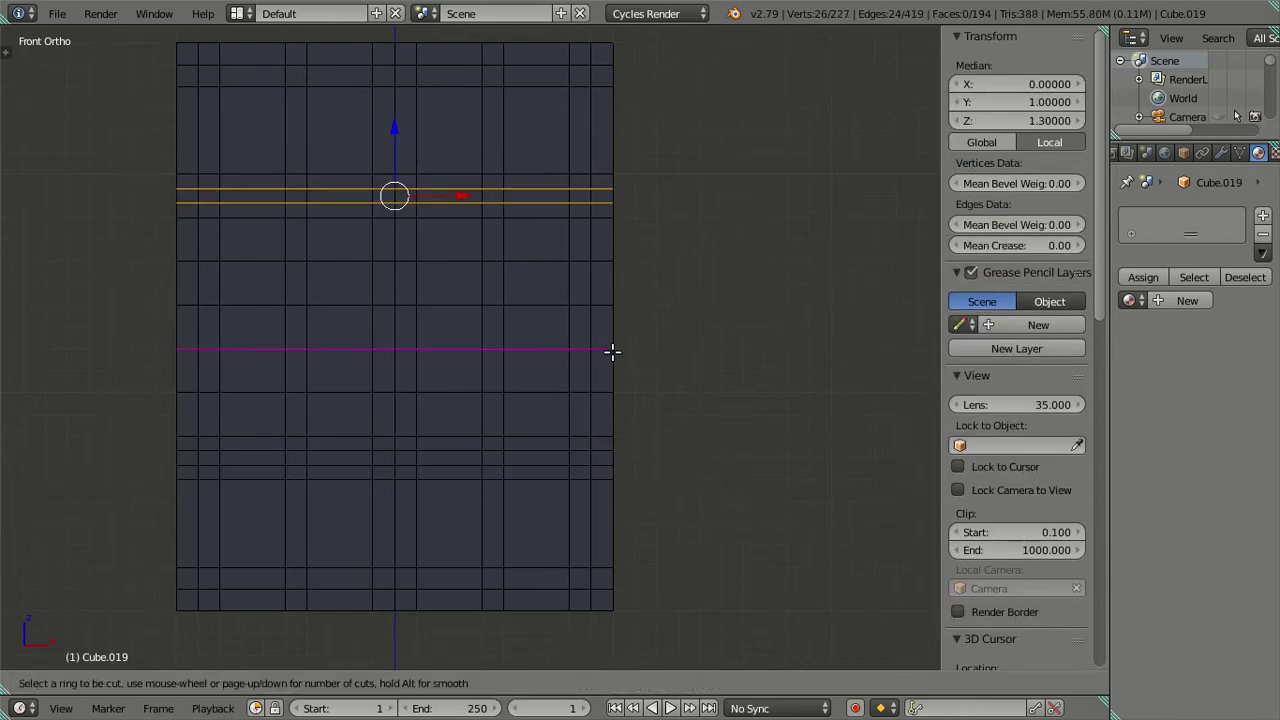
pyautogui.click(613, 349)
pyautogui.rightClick(613, 346)
pyautogui.hotkey('ctrl', 'r')
pyautogui.click(615, 363)
pyautogui.rightClick(616, 360)
pyautogui.hotkey('ctrl', 'r')
pyautogui.click(617, 357)
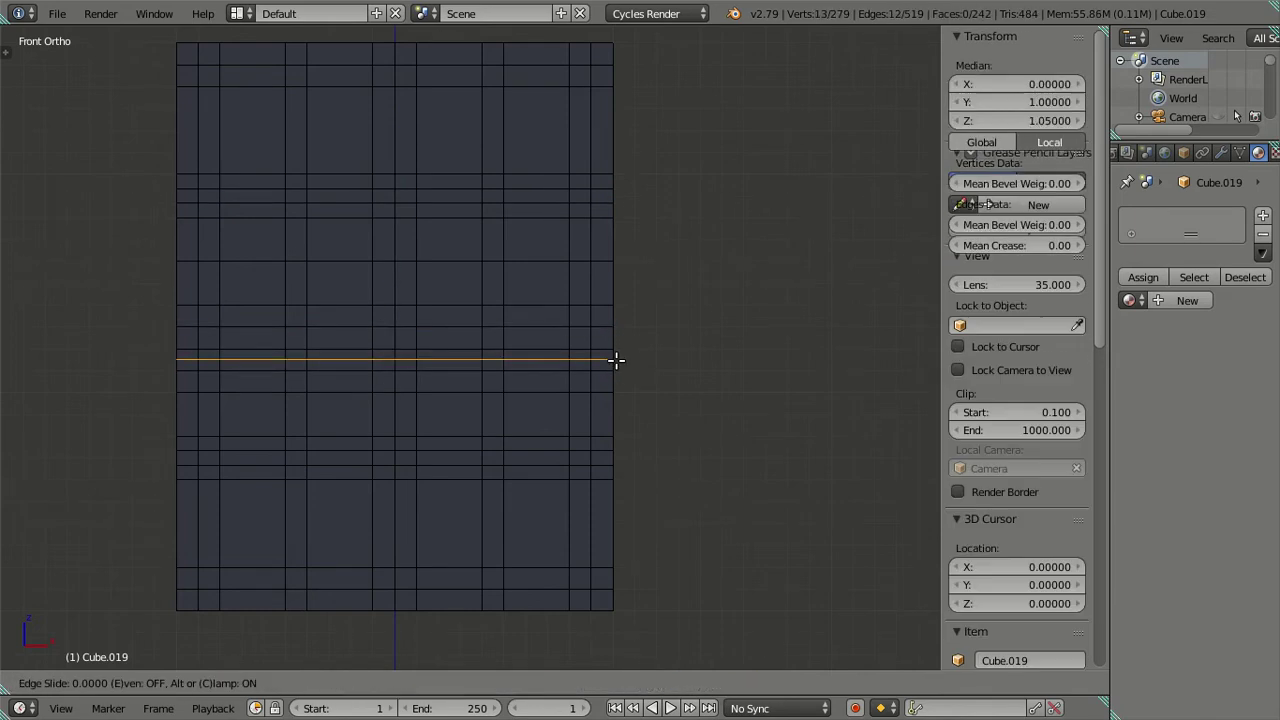
pyautogui.rightClick(617, 357)
pyautogui.hotkey('ctrl', 'r')
pyautogui.click(617, 352)
pyautogui.rightClick(618, 350)
pyautogui.hotkey('ctrl', 'z')
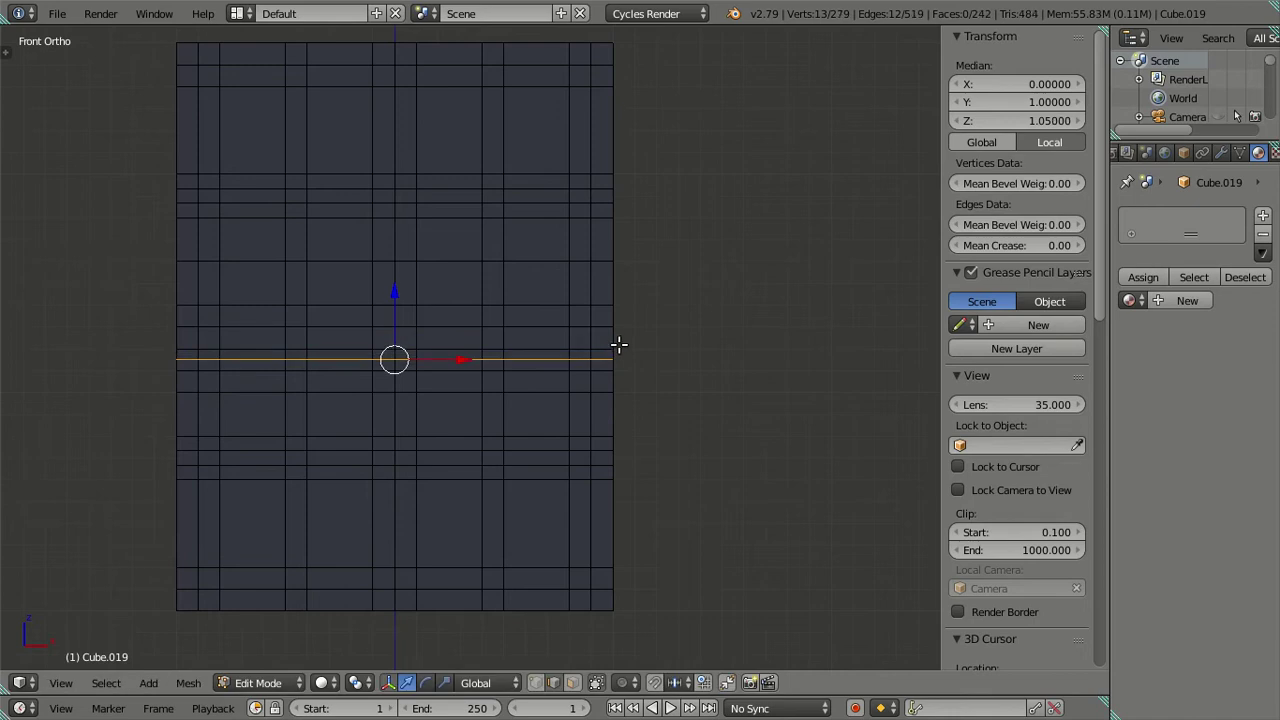
pyautogui.hotkey('ctrl', 'z')
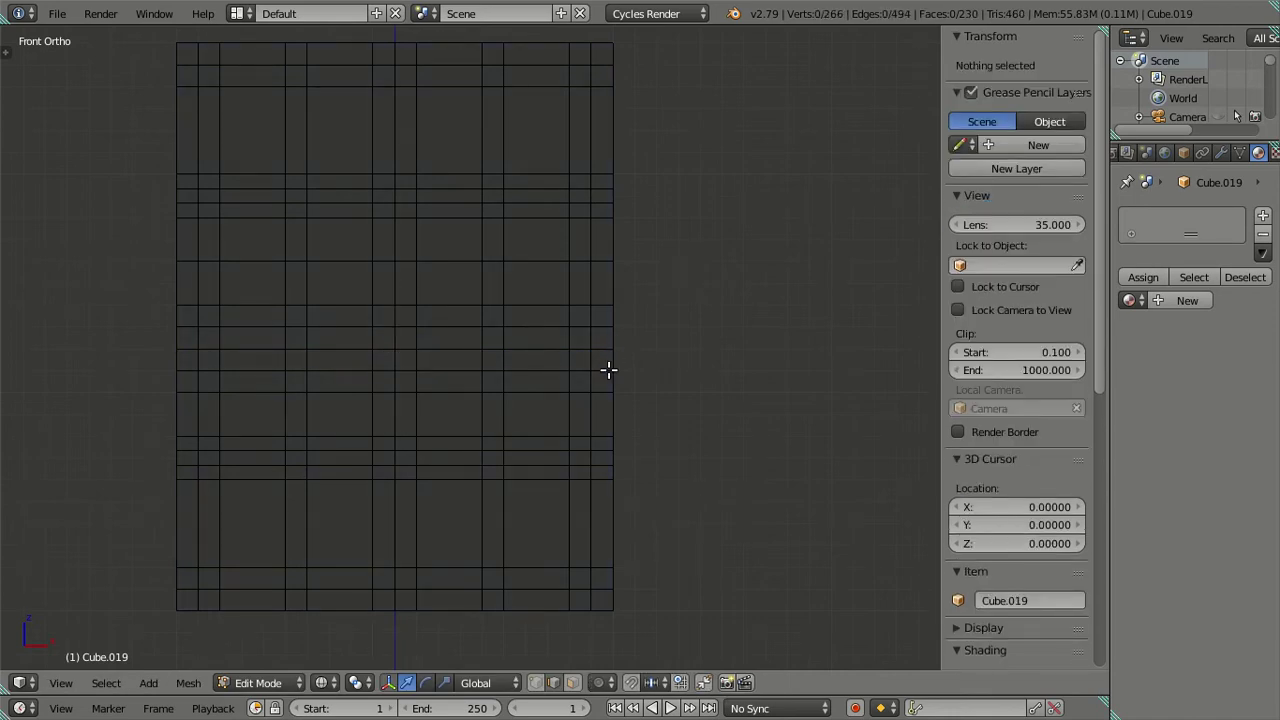
# Select four horizontal edge loops on the panel and bring up the delete menu.
pyautogui.scroll(1, 608, 370)
pyautogui.scroll(-1, 635, 350)
pyautogui.keyDown('alt'); pyautogui.click(635, 350); pyautogui.keyUp('alt')
pyautogui.keyDown('alt'); pyautogui.click(634, 350); pyautogui.keyUp('alt')
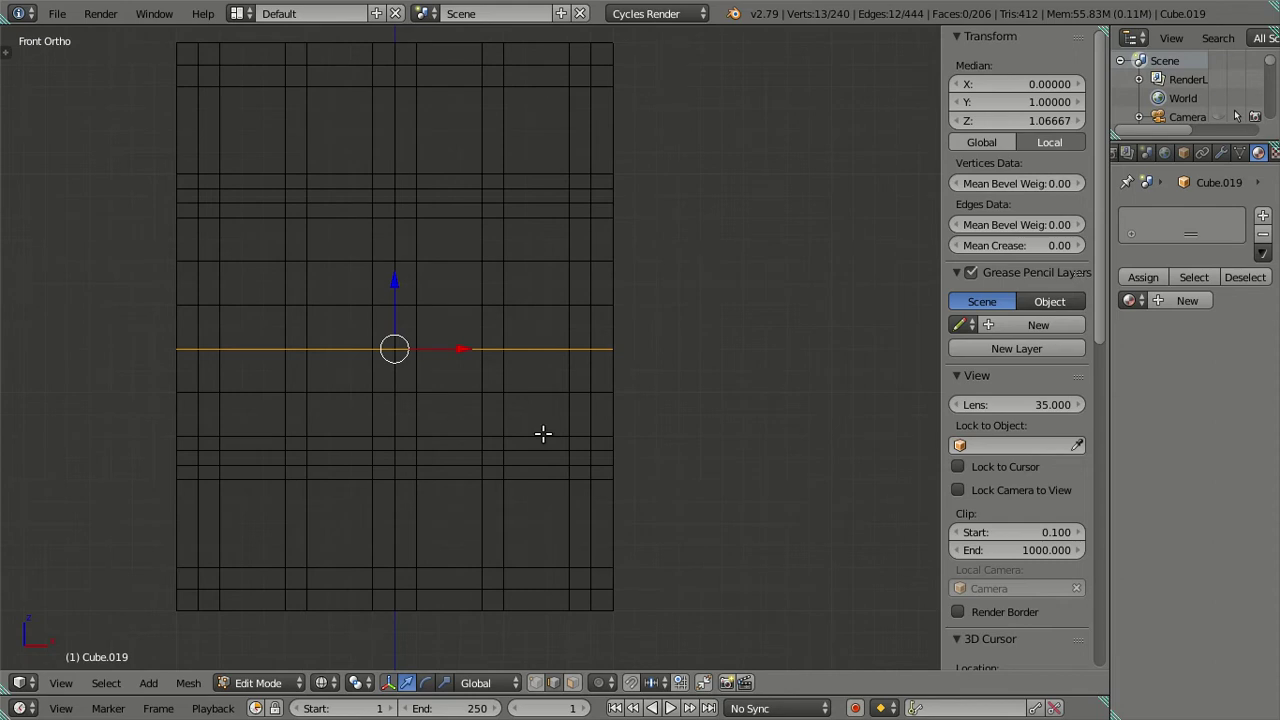
pyautogui.keyDown('alt'); pyautogui.click(543, 436); pyautogui.keyUp('alt')
pyautogui.keyDown('alt'); pyautogui.keyDown('shift'); pyautogui.click(551, 479); pyautogui.keyUp('shift'); pyautogui.keyUp('alt')
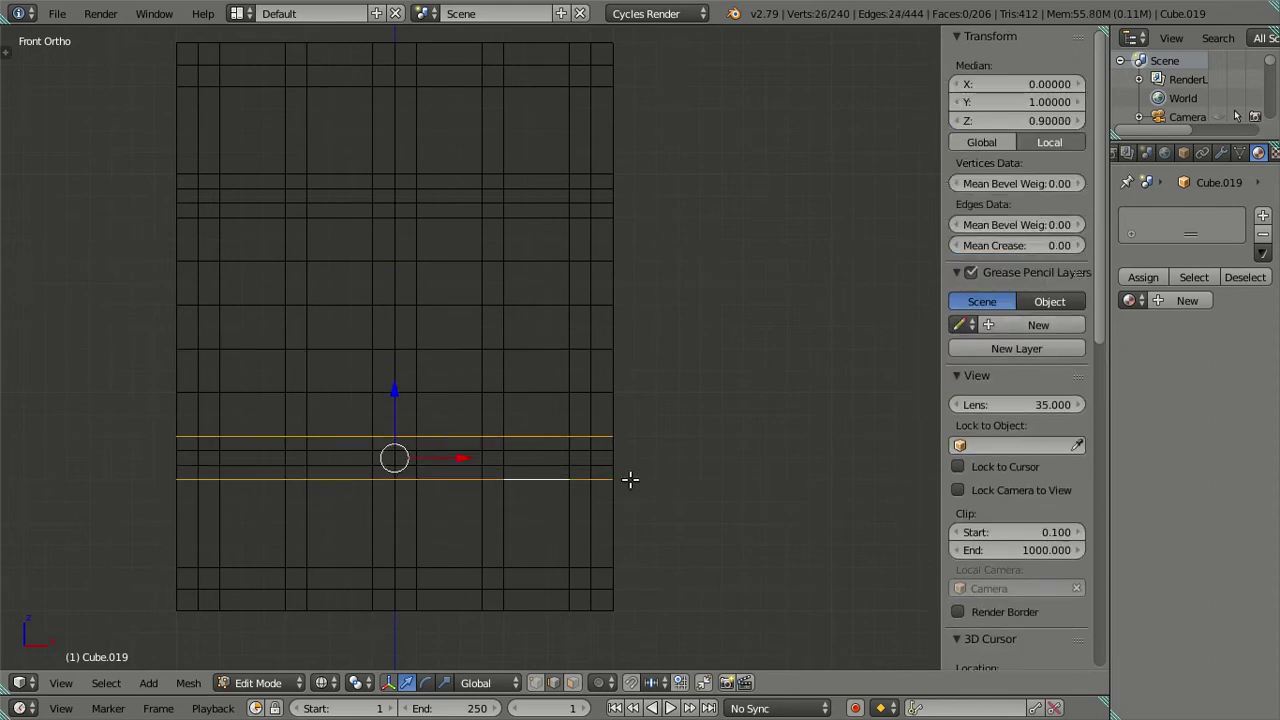
pyautogui.press('x')
pyautogui.scroll(2, 708, 515)
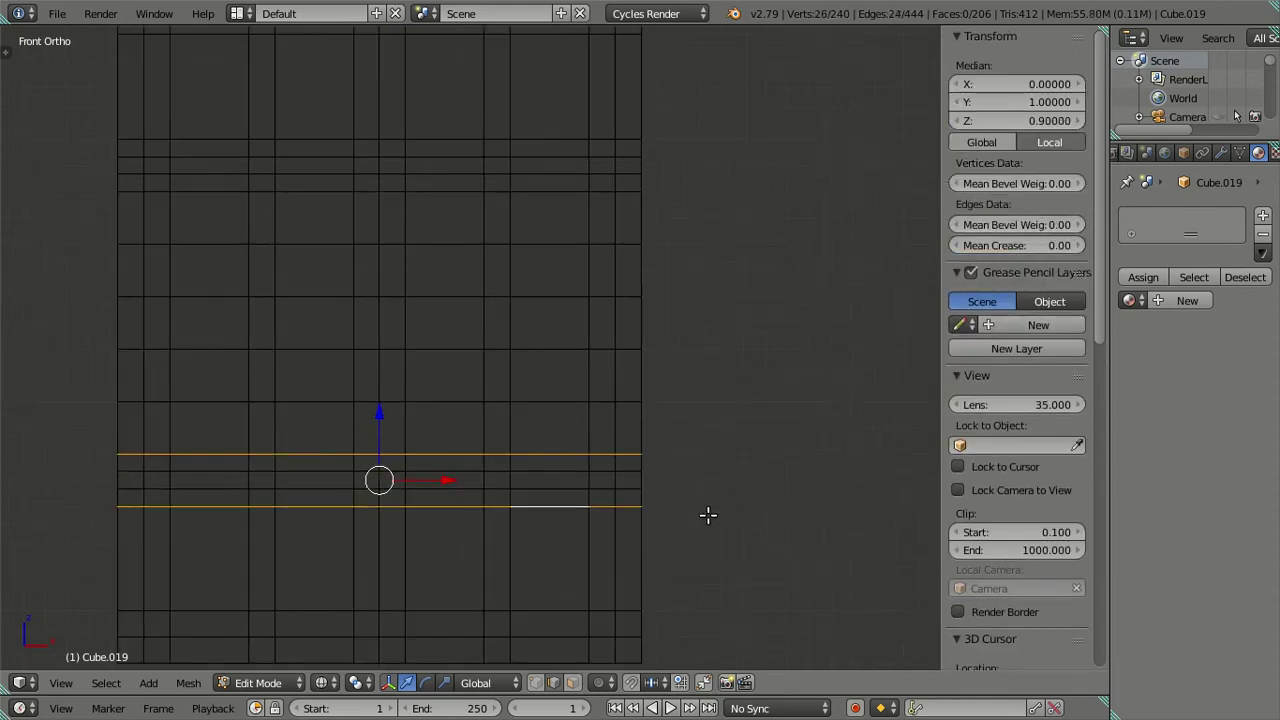
pyautogui.scroll(1, 707, 519)
pyautogui.keyDown('shift'); pyautogui.scroll(-3, 709, 511); pyautogui.keyUp('shift')
pyautogui.scroll(2, 689, 449)
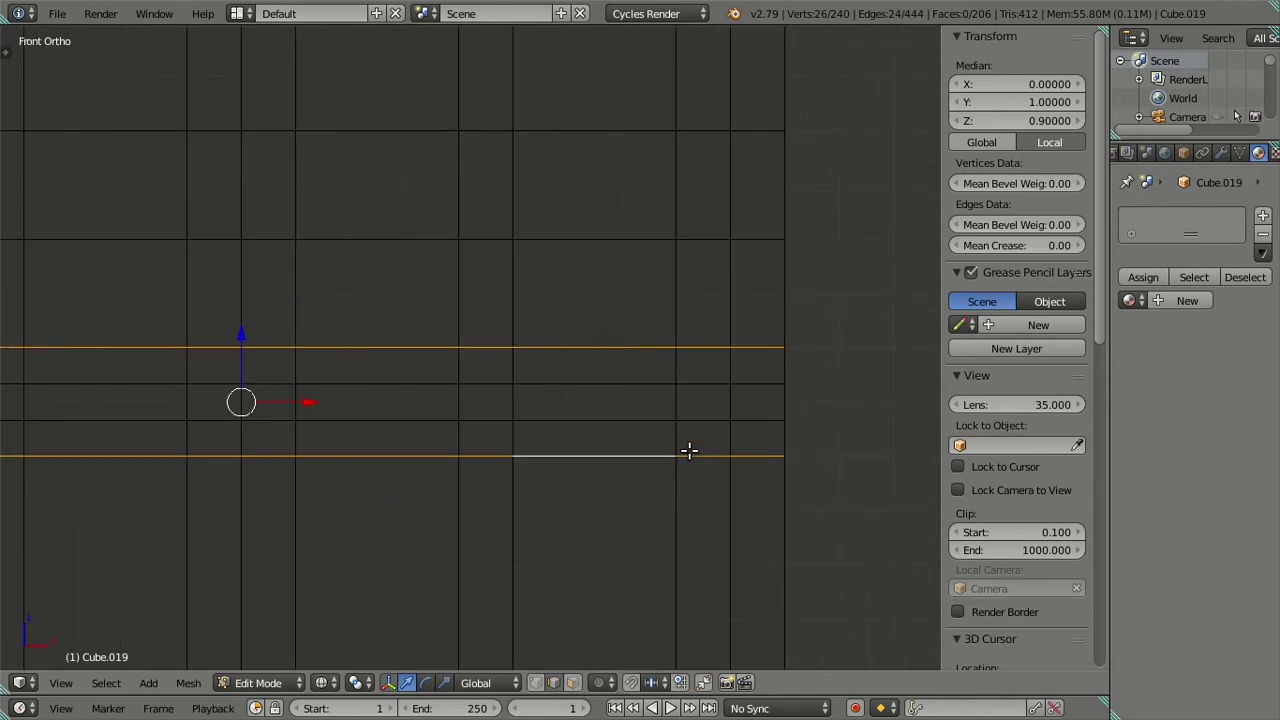
# Add two centred horizontal loop cuts across the lower panel.
pyautogui.press('a')
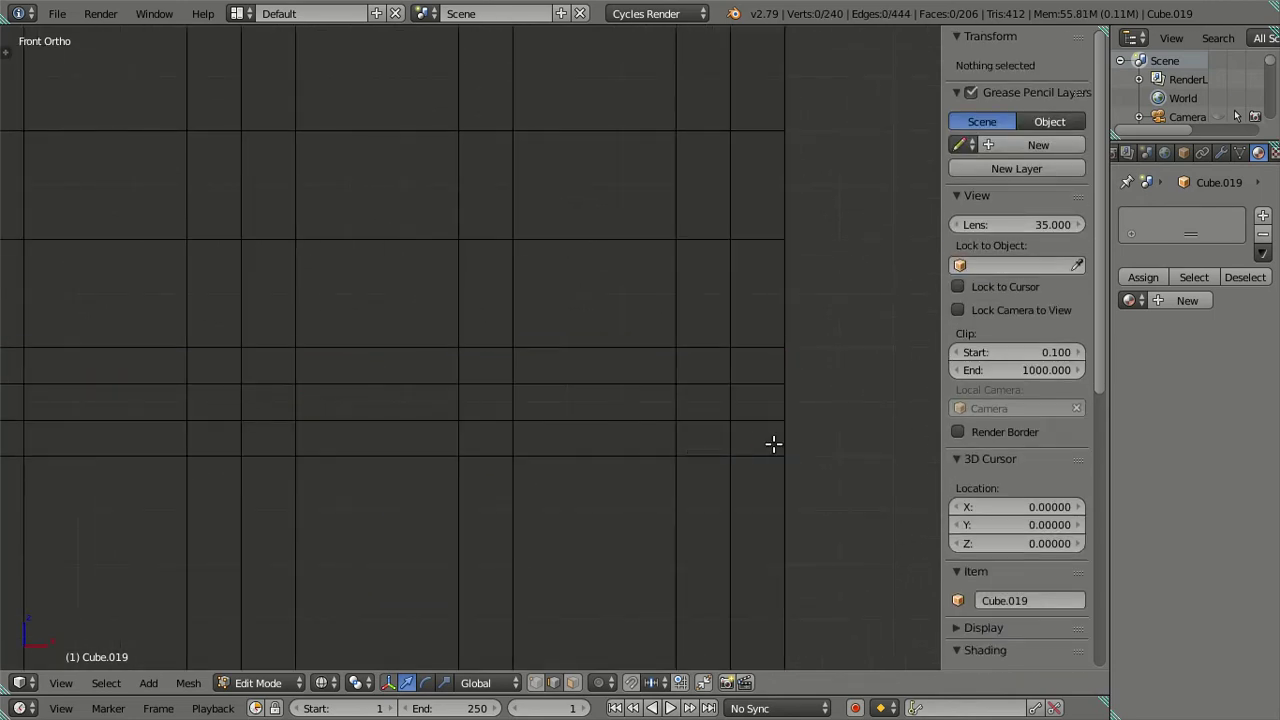
pyautogui.hotkey('ctrl', 'r')
pyautogui.click(774, 444)
pyautogui.rightClick(771, 443)
pyautogui.hotkey('ctrl', 'r')
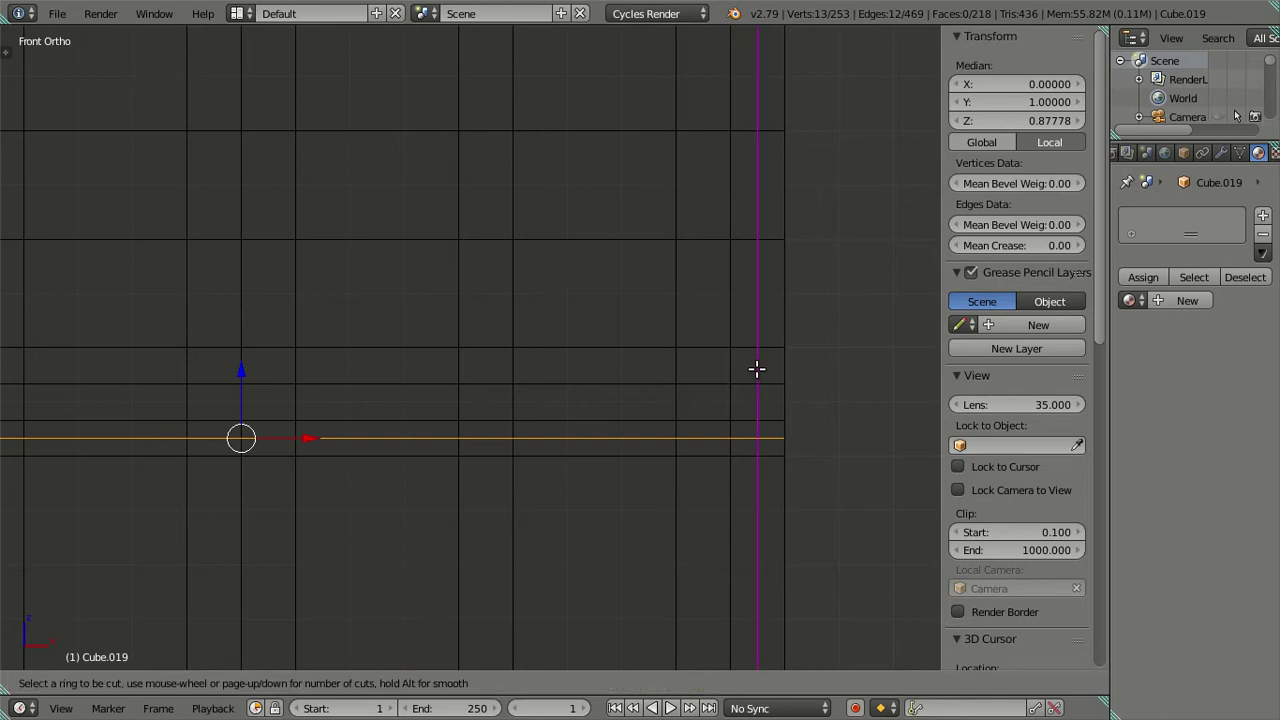
pyautogui.click(728, 362)
pyautogui.rightClick(711, 383)
# Dissolve the two newly added horizontal loops.
pyautogui.press('a')
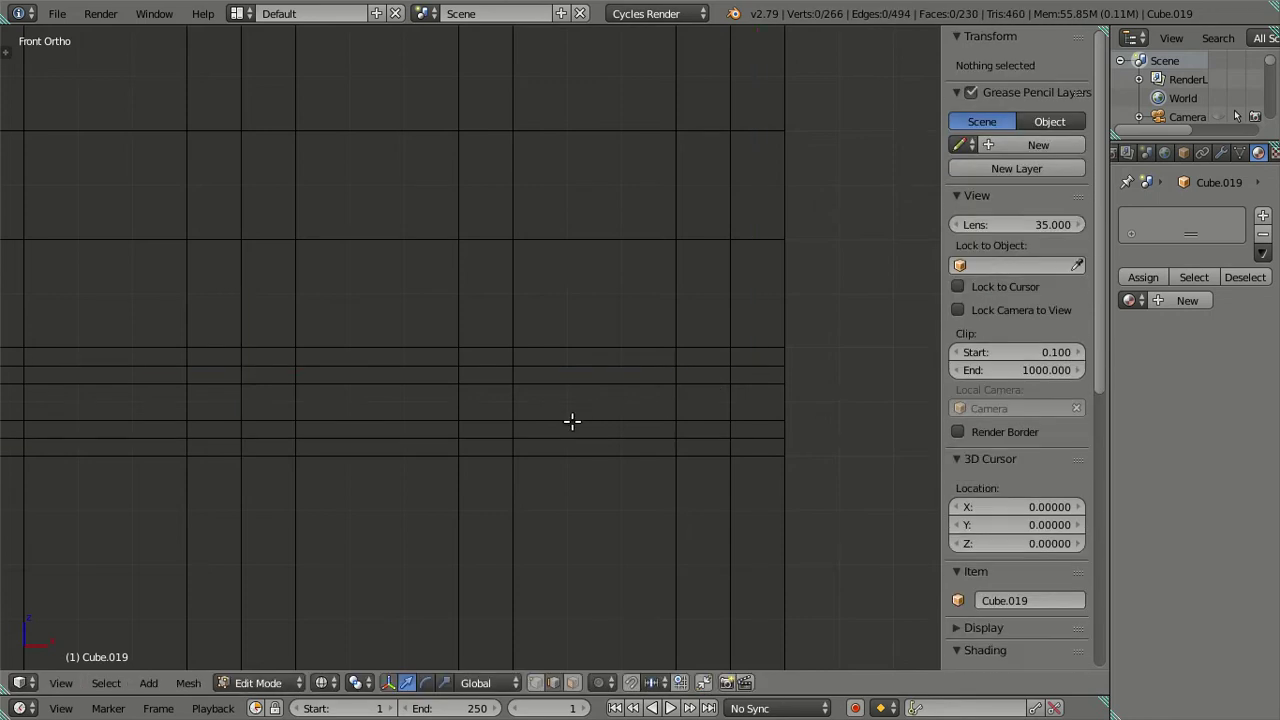
pyautogui.keyDown('alt'); pyautogui.rightClick(558, 418); pyautogui.keyUp('alt')
pyautogui.keyDown('alt'); pyautogui.keyDown('shift'); pyautogui.rightClick(557, 383); pyautogui.keyUp('shift'); pyautogui.keyUp('alt')
pyautogui.press('x')
pyautogui.click(663, 416)
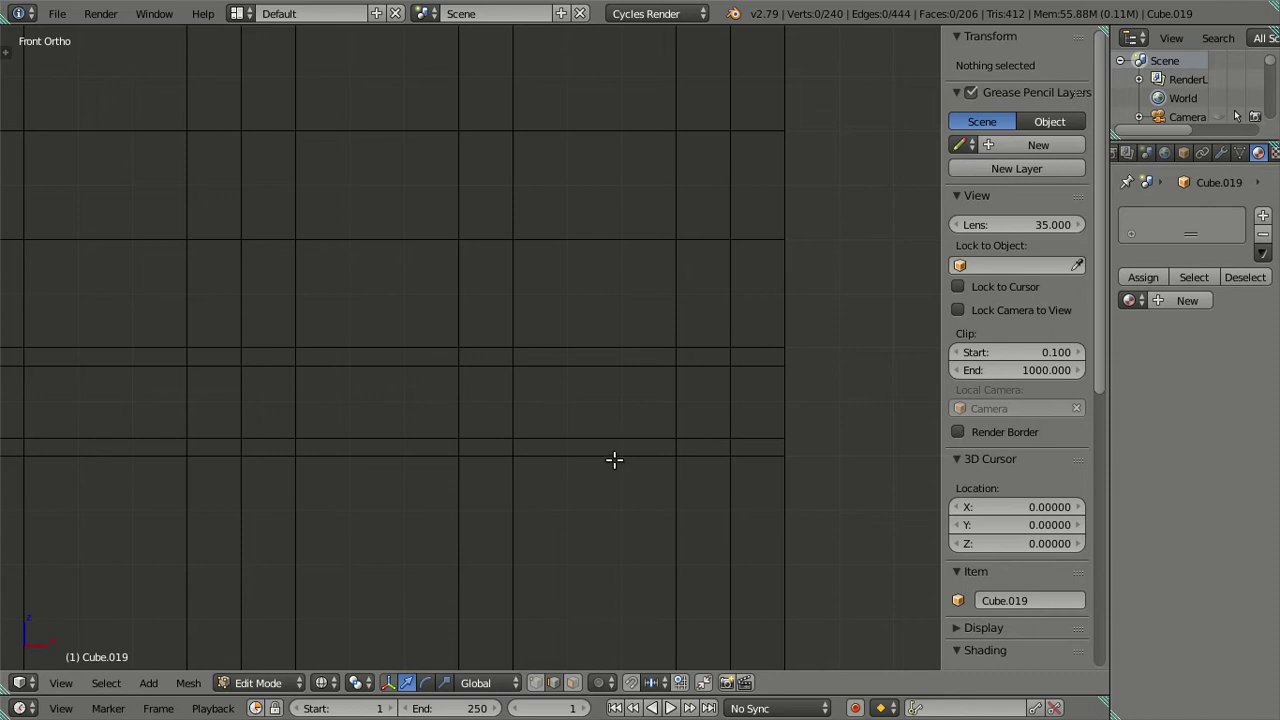
pyautogui.scroll(-3, 614, 459)
pyautogui.scroll(-1, 620, 453)
pyautogui.scroll(-2, 620, 453)
# Undo the dissolve and earlier edits, returning the panel to 214 vertices and 182 faces.
pyautogui.hotkey('ctrl', 'z')
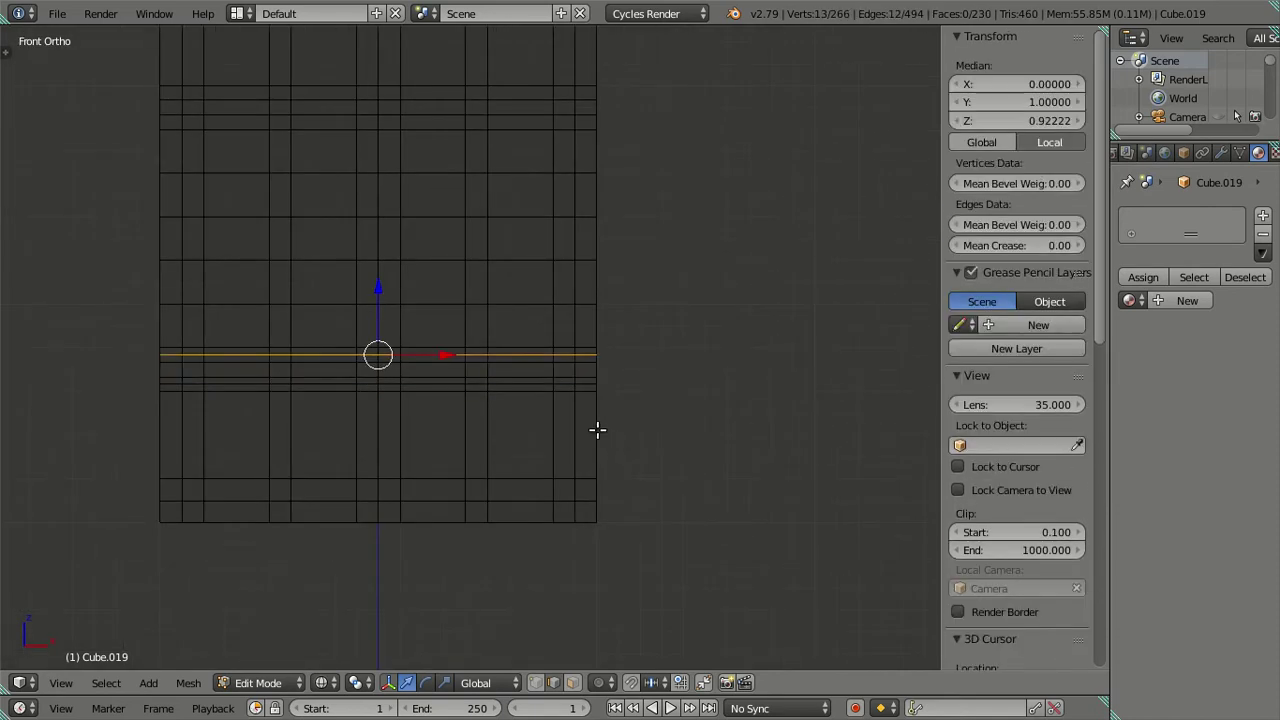
pyautogui.hotkey('ctrl', 'z')
pyautogui.hotkey('ctrl', 'z')
pyautogui.hotkey('ctrl', 'z')
pyautogui.scroll(2, 543, 407)
pyautogui.scroll(-3, 563, 377)
pyautogui.scroll(-2, 574, 400)
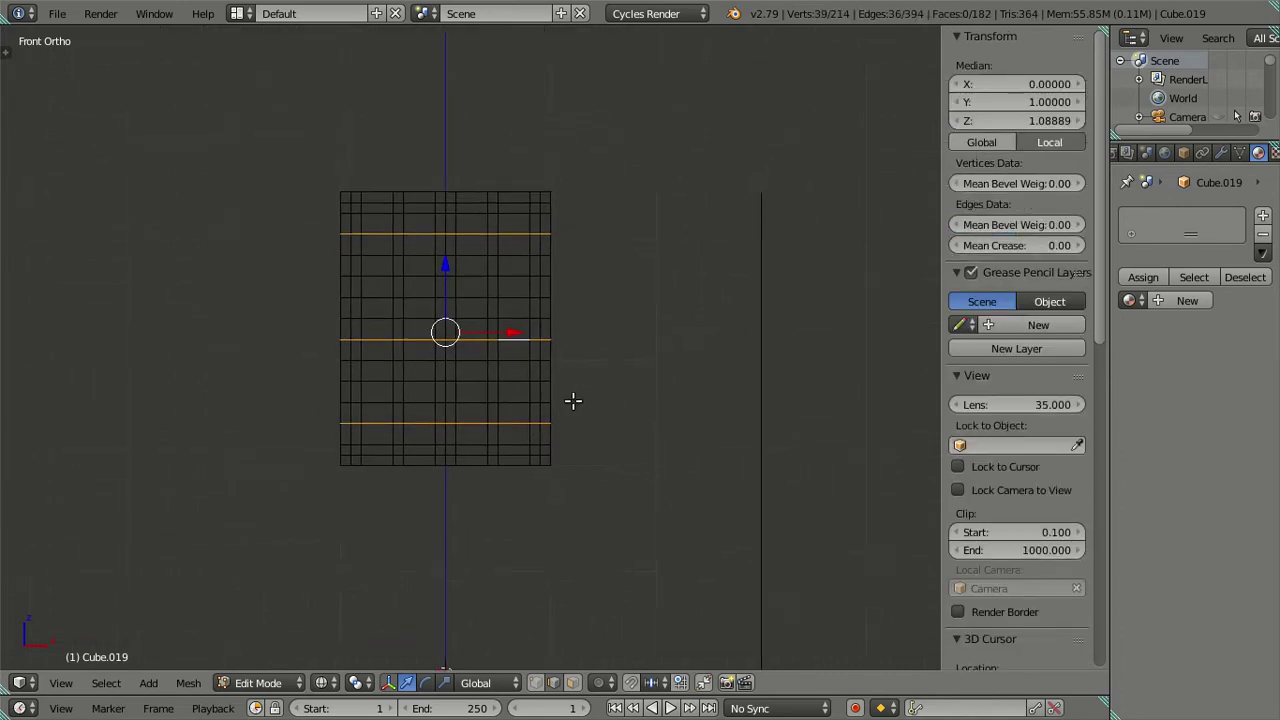
pyautogui.scroll(3, 570, 390)
# Redo the previous edit and add one centred horizontal loop cut across the panel.
pyautogui.hotkey('ctrl', 'shift', 'z')
pyautogui.hotkey('ctrl', 'shift', 'z')
pyautogui.hotkey('ctrl', 'shift', 'z')
pyautogui.hotkey('ctrl', 'shift', 'z')
pyautogui.hotkey('ctrl', 'shift', 'z')
pyautogui.hotkey('ctrl', 'shift', 'z')
pyautogui.hotkey('ctrl', 'shift', 'z')
pyautogui.hotkey('ctrl', 'shift', 'z')
pyautogui.hotkey('ctrl', 'shift', 'z')
pyautogui.hotkey('ctrl', 'shift', 'z')
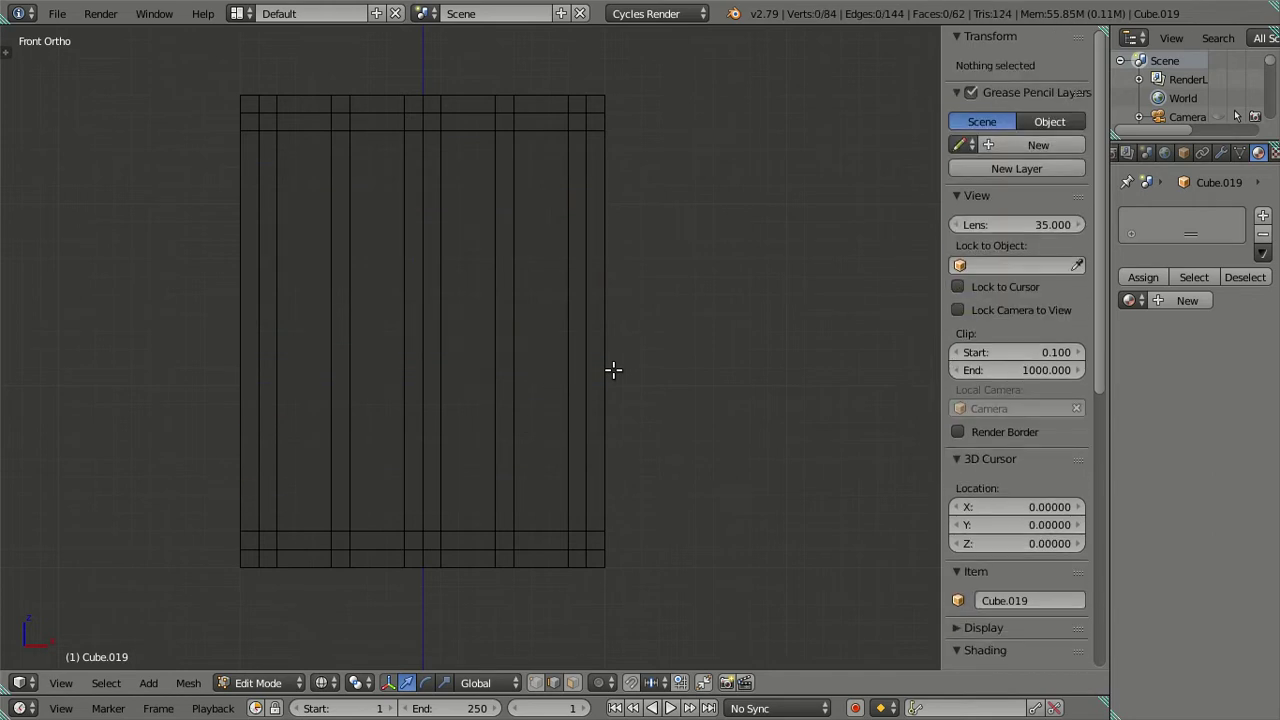
pyautogui.hotkey('ctrl', 'r')
pyautogui.click(604, 321)
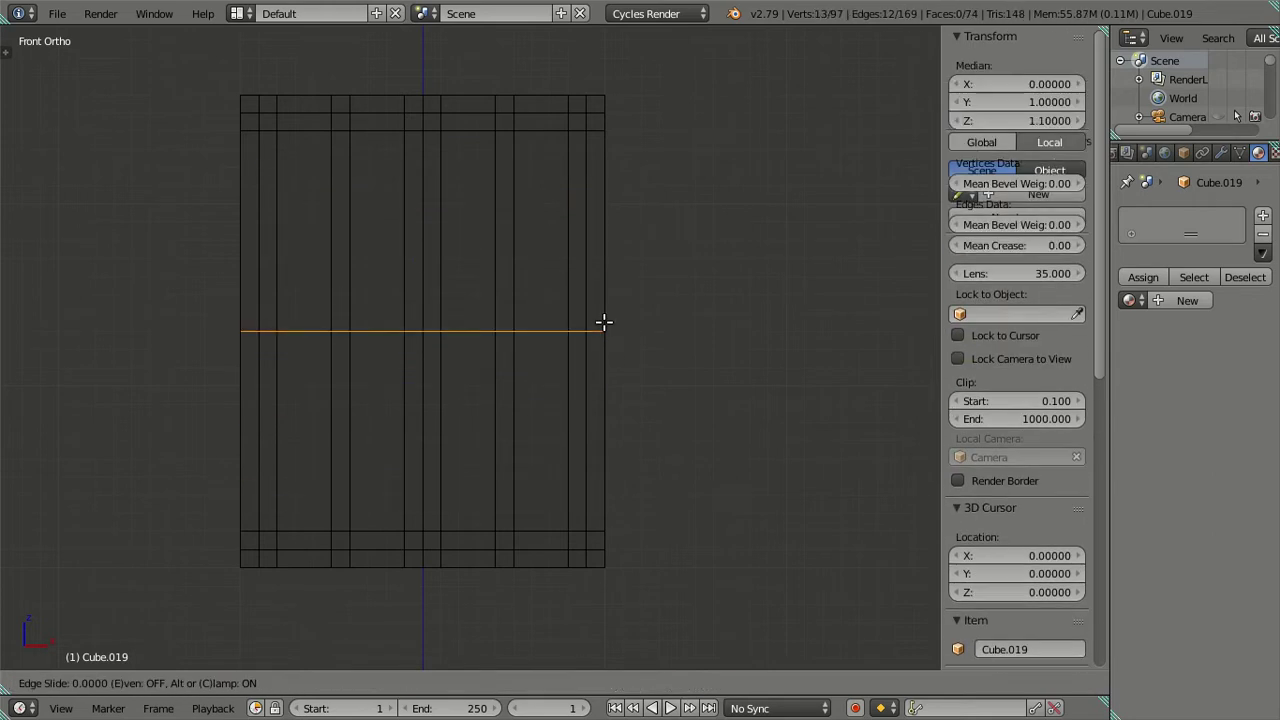
pyautogui.rightClick(603, 322)
# Add four evenly spaced horizontal loop cuts across the upper panel.
pyautogui.hotkey('ctrl', 'r')
pyautogui.scroll(3, 600, 239)
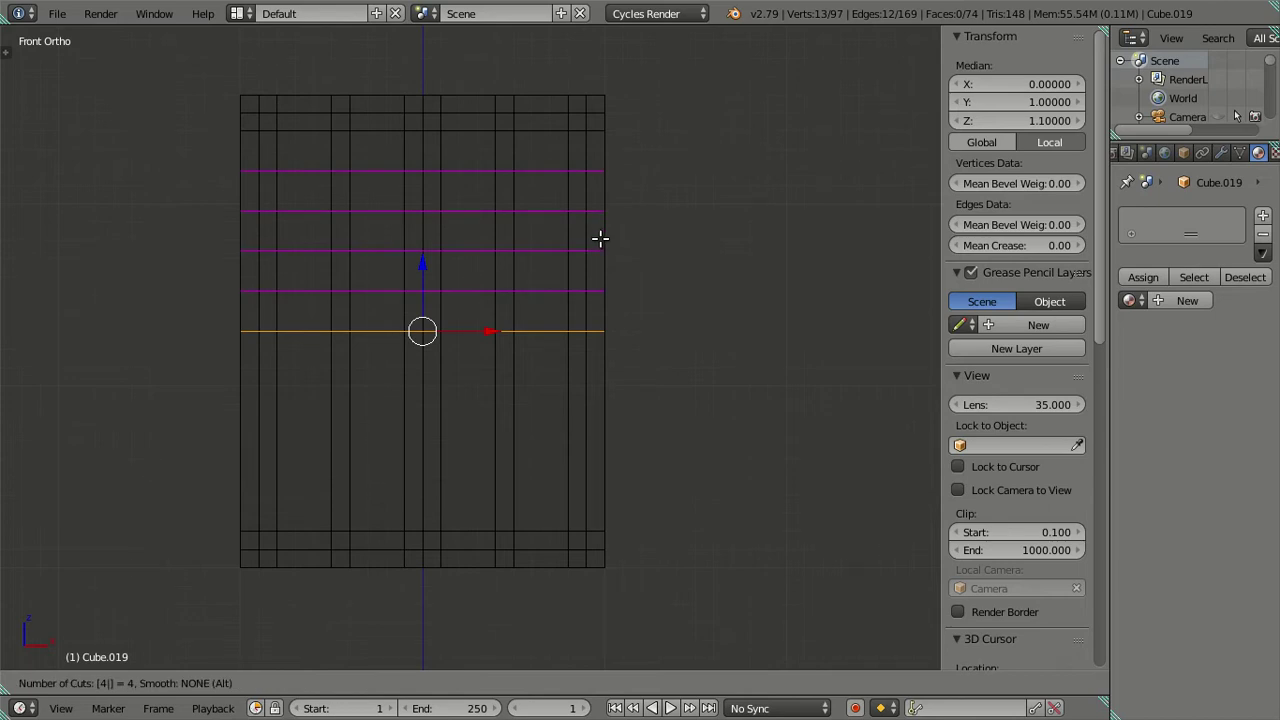
pyautogui.scroll(-1, 600, 238)
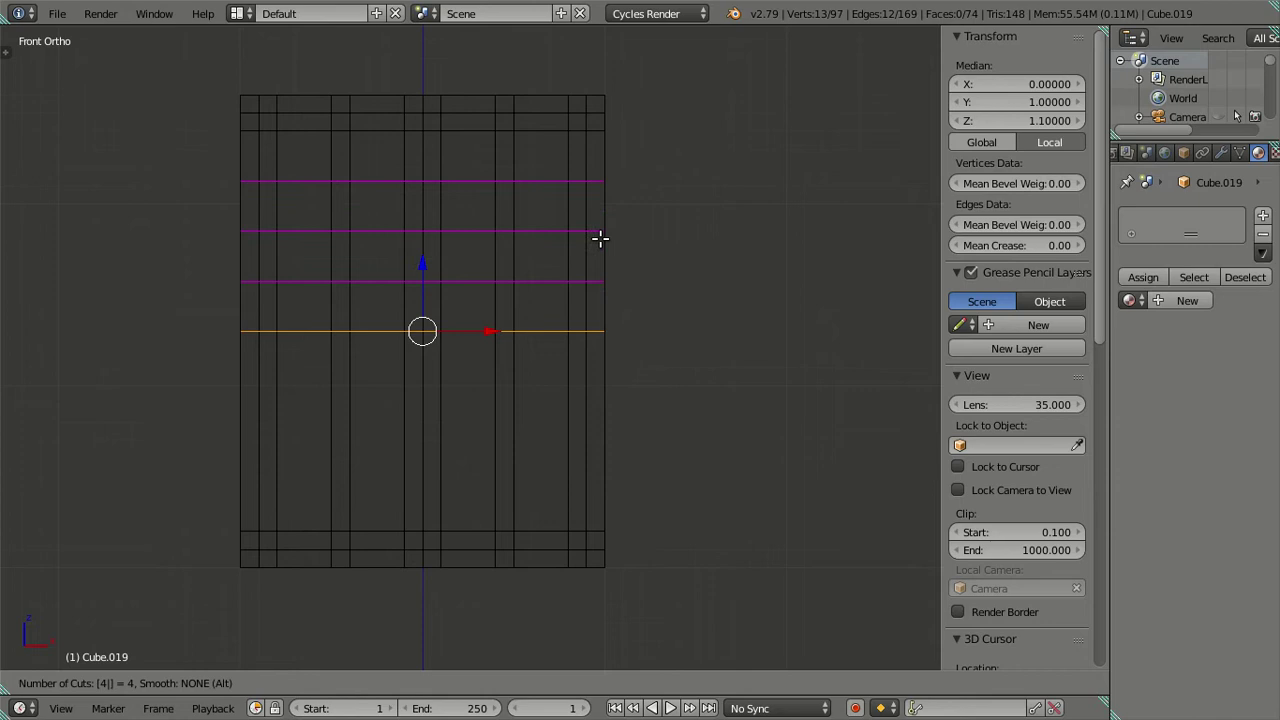
pyautogui.scroll(-1, 600, 239)
pyautogui.scroll(-1, 600, 239)
pyautogui.scroll(1, 600, 239)
pyautogui.scroll(1, 600, 239)
pyautogui.scroll(1, 600, 239)
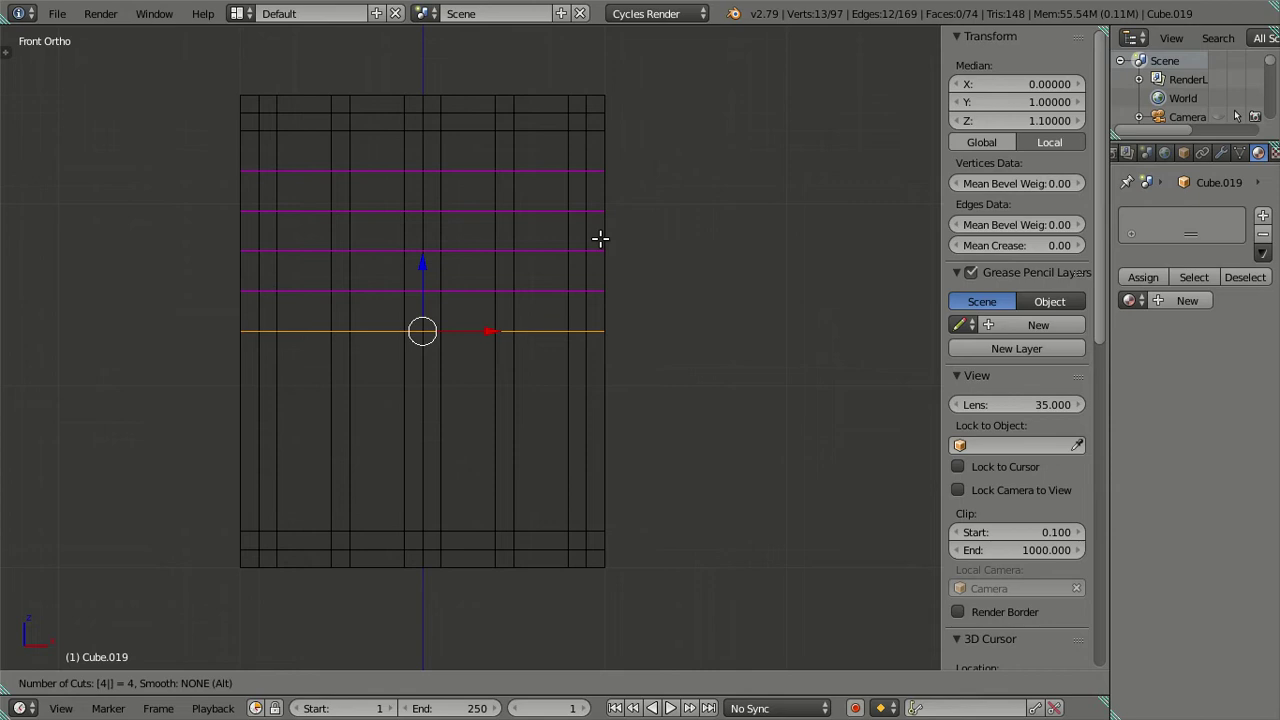
pyautogui.click(600, 239)
pyautogui.rightClick(600, 239)
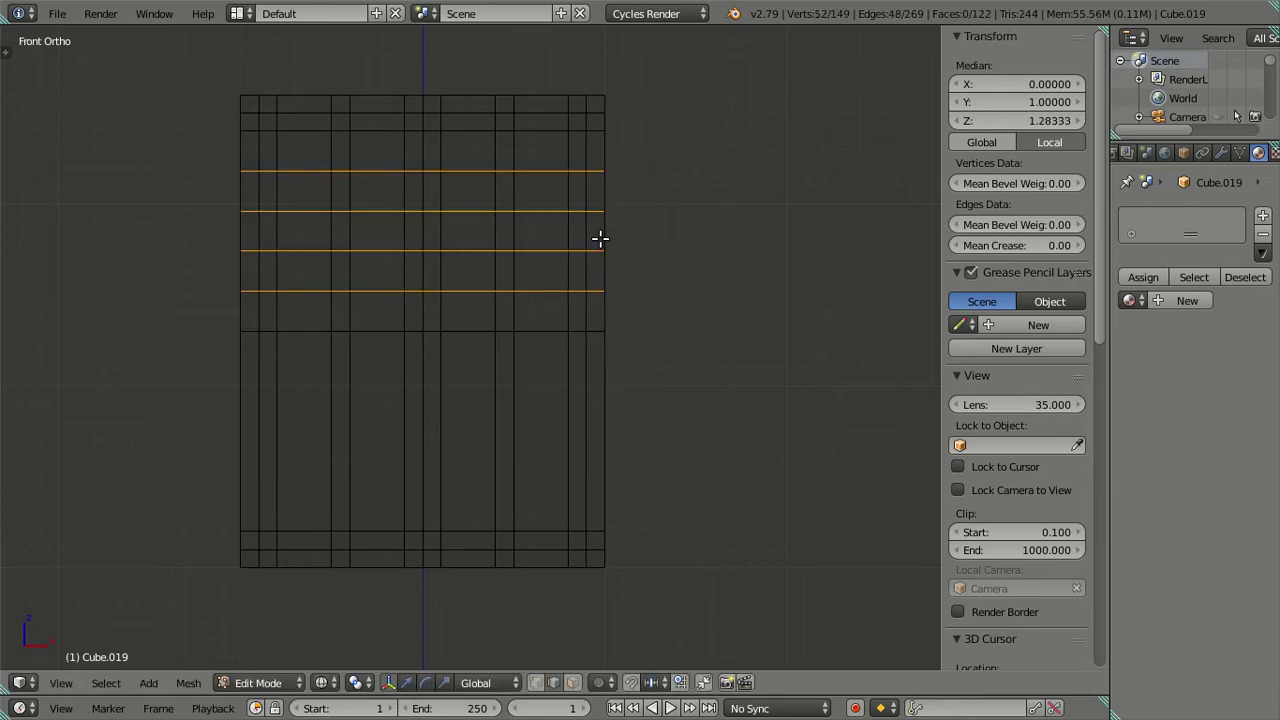
# Deselect the two middle new loops and dissolve the other selected loops.
pyautogui.keyDown('alt'); pyautogui.keyDown('shift'); pyautogui.rightClick(540, 214); pyautogui.keyUp('shift'); pyautogui.keyUp('alt')
pyautogui.keyDown('alt'); pyautogui.keyDown('shift'); pyautogui.rightClick(537, 253); pyautogui.keyUp('shift'); pyautogui.keyUp('alt')
pyautogui.press('x')
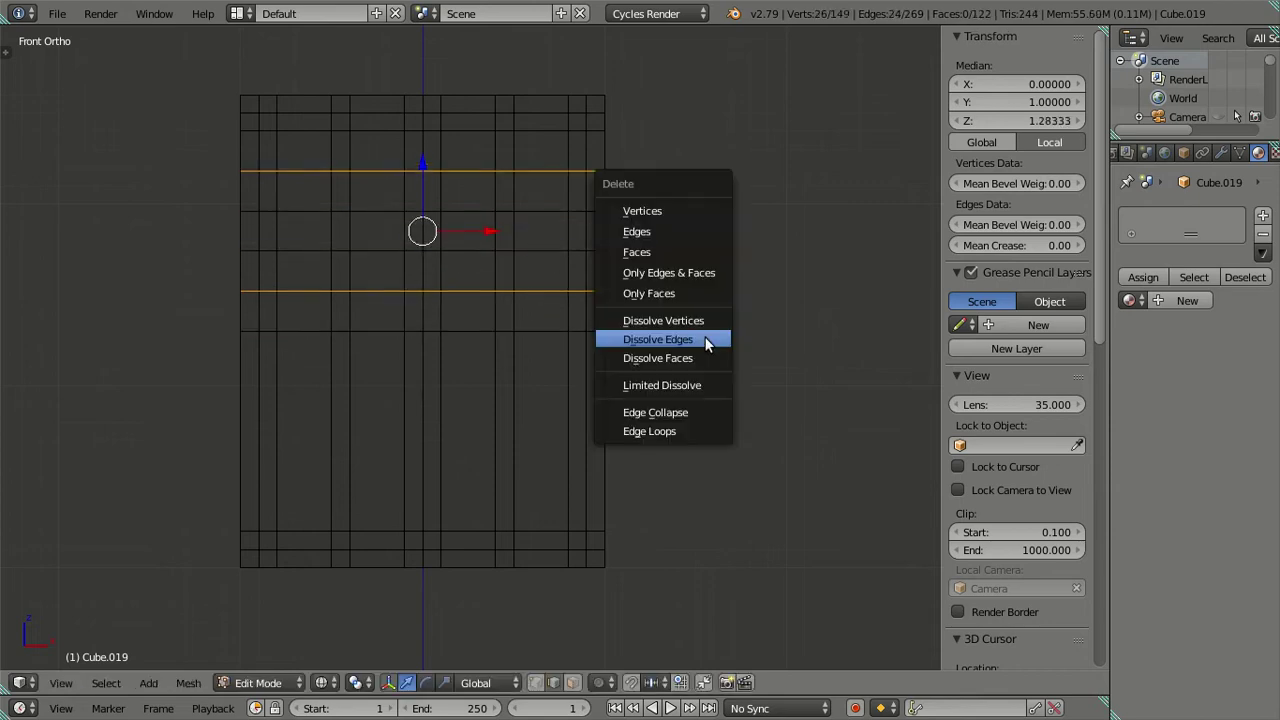
pyautogui.click(706, 335)
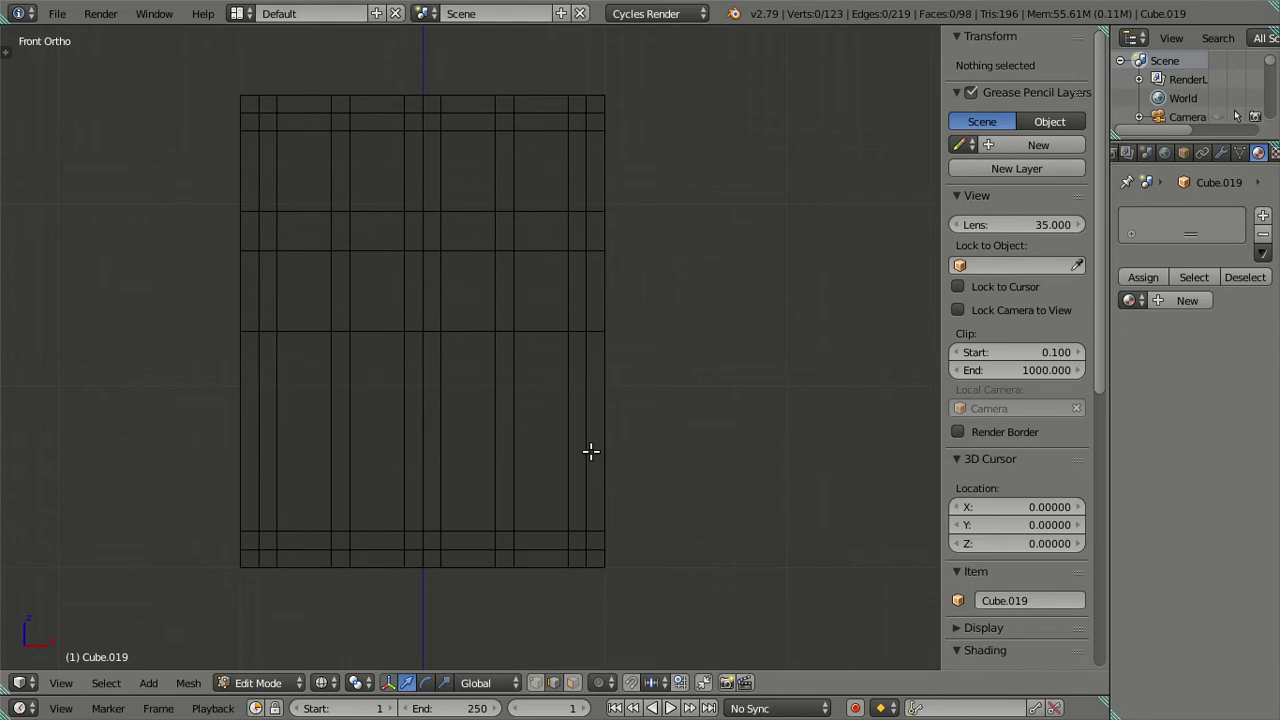
# Add another set of horizontal loop cuts and dissolve the selected ones, leaving paired divisions.
pyautogui.hotkey('ctrl', 'r')
pyautogui.scroll(3, 591, 451)
pyautogui.click(589, 450)
pyautogui.rightClick(589, 450)
pyautogui.press('x')
pyautogui.click(704, 465)
# Add three horizontal loop cuts across the panel.
pyautogui.scroll(2, 567, 403)
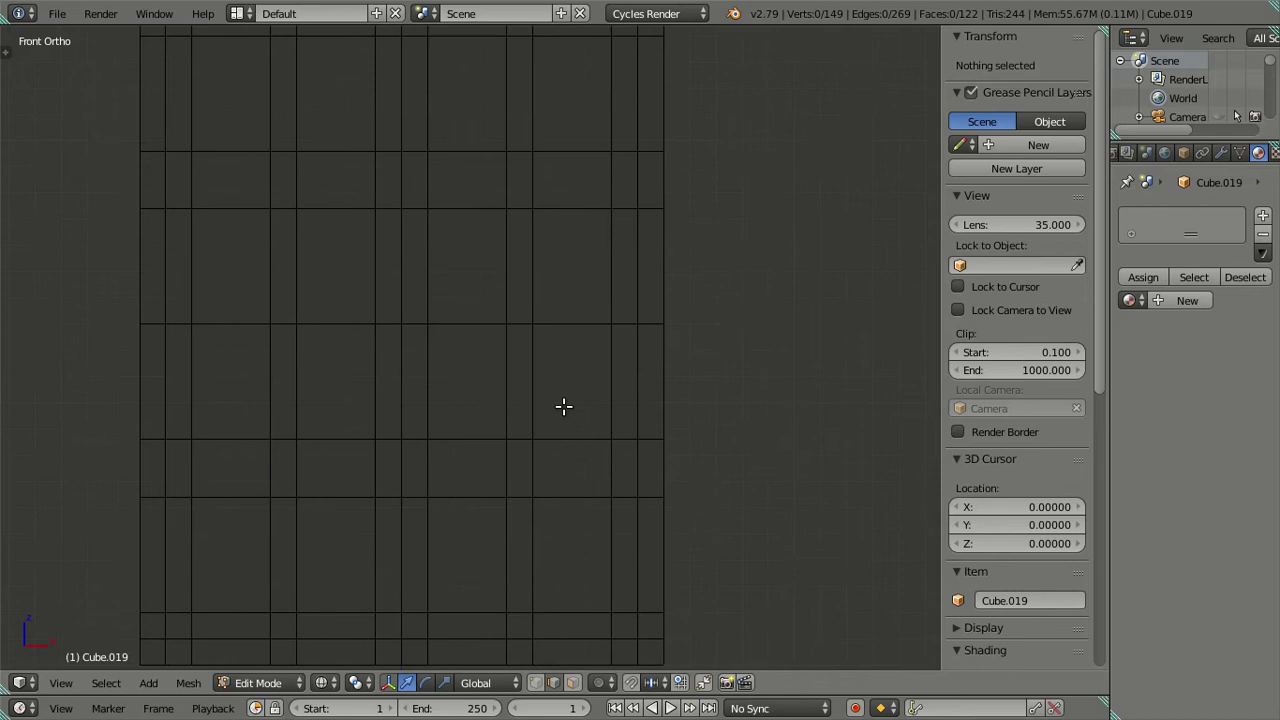
pyautogui.scroll(1, 644, 378)
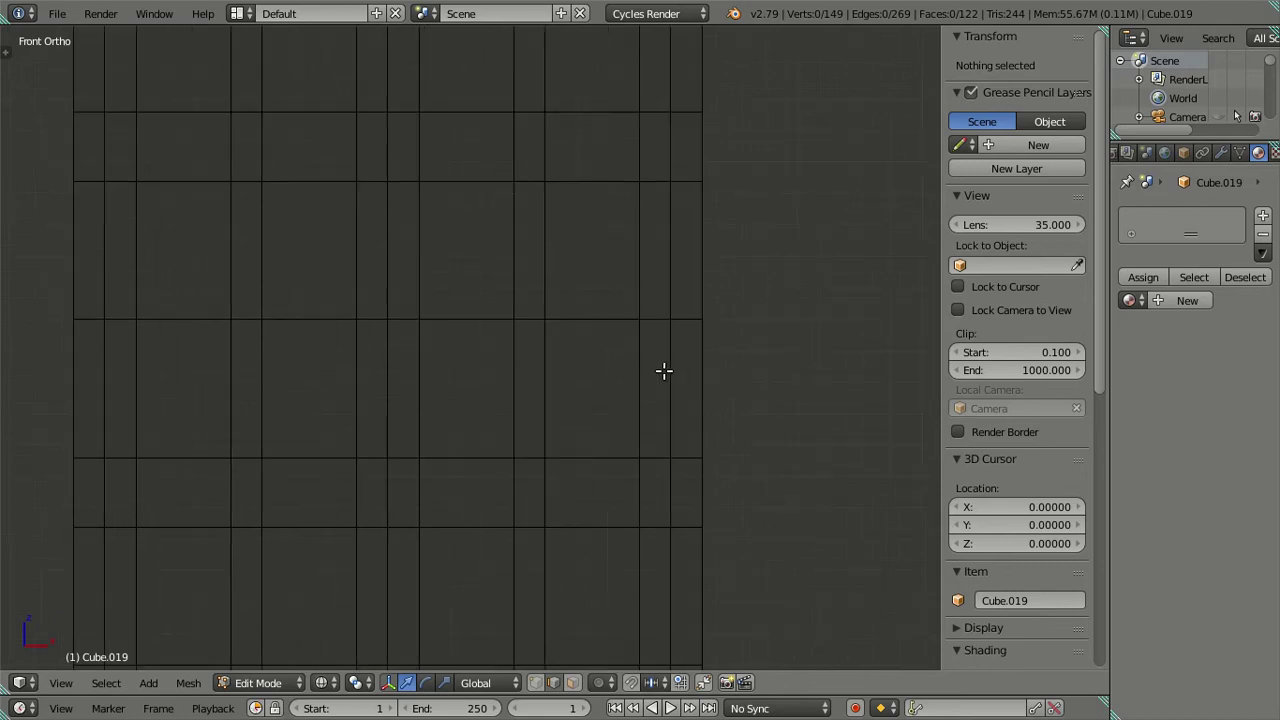
pyautogui.scroll(1, 664, 371)
pyautogui.hotkey('ctrl', 'r')
pyautogui.scroll(2, 669, 364)
pyautogui.click(669, 364)
pyautogui.rightClick(669, 364)
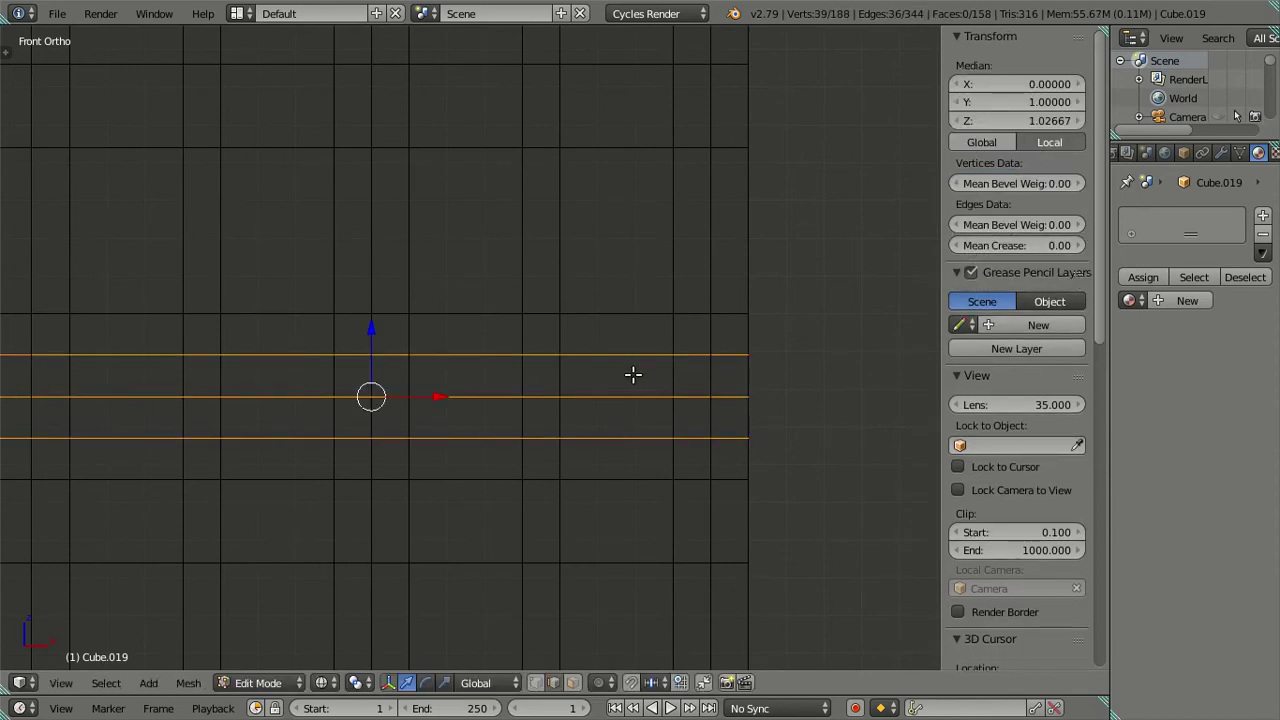
# Dissolve two of the three new loops, keeping the top one.
pyautogui.keyDown('alt'); pyautogui.keyDown('shift'); pyautogui.rightClick(616, 358); pyautogui.keyUp('shift'); pyautogui.keyUp('alt')
pyautogui.press('x')
pyautogui.click(630, 414)
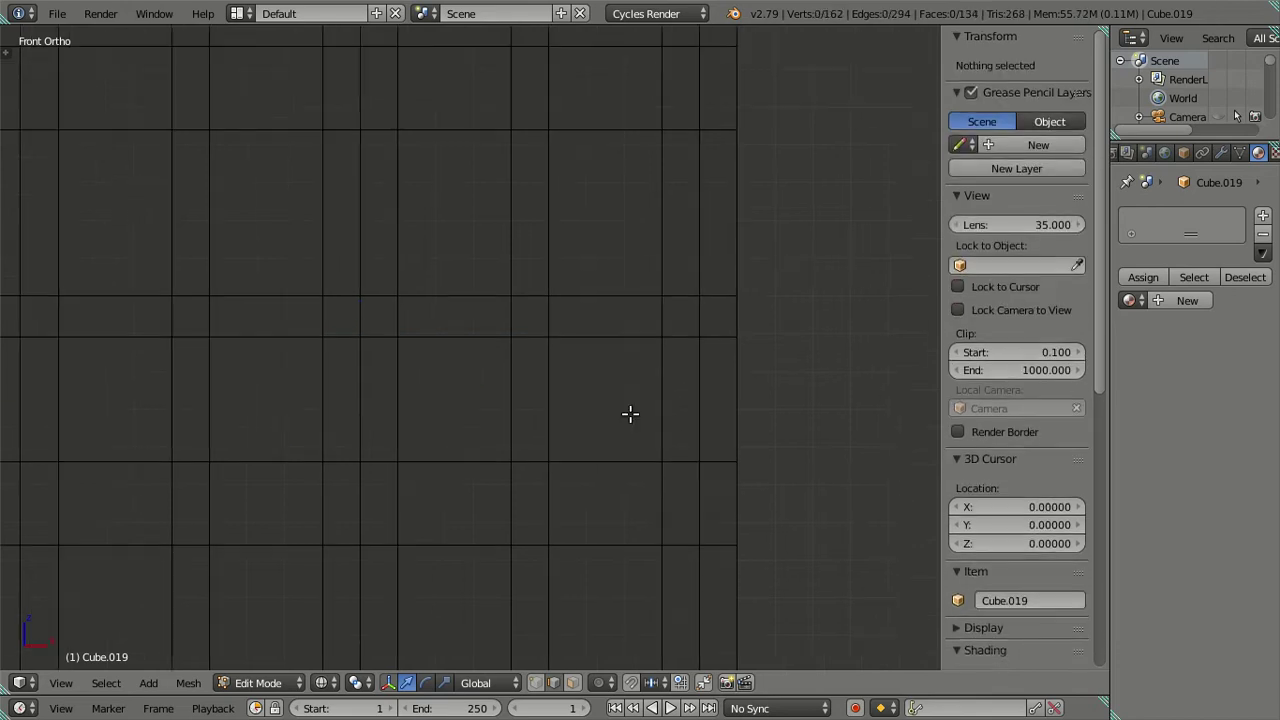
pyautogui.keyDown('shift'); pyautogui.moveTo(630, 414); pyautogui.dragTo(598, 331, button='middle'); pyautogui.keyUp('shift')
# Add another horizontal loop cut and dissolve an unwanted edge loop.
pyautogui.hotkey('ctrl', 'r')
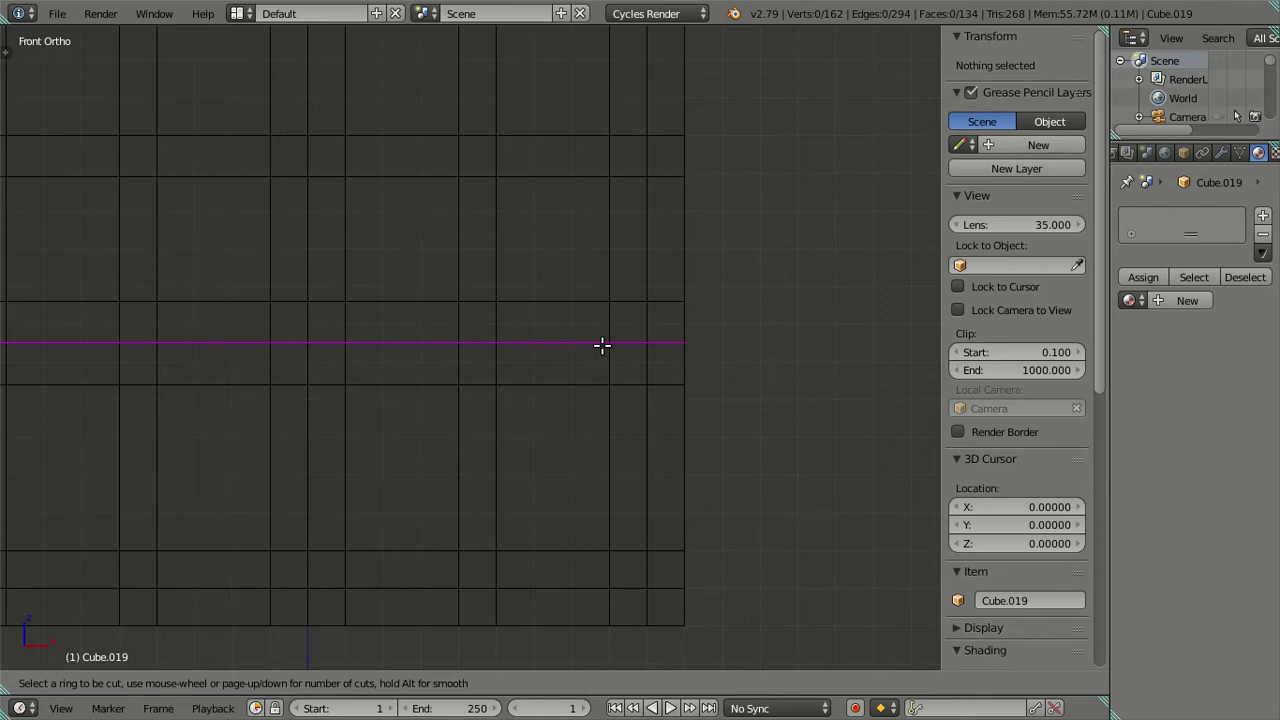
pyautogui.click(601, 345)
pyautogui.rightClick(603, 346)
pyautogui.keyDown('alt'); pyautogui.rightClick(568, 310); pyautogui.keyUp('alt')
pyautogui.press('x')
pyautogui.click(566, 309)
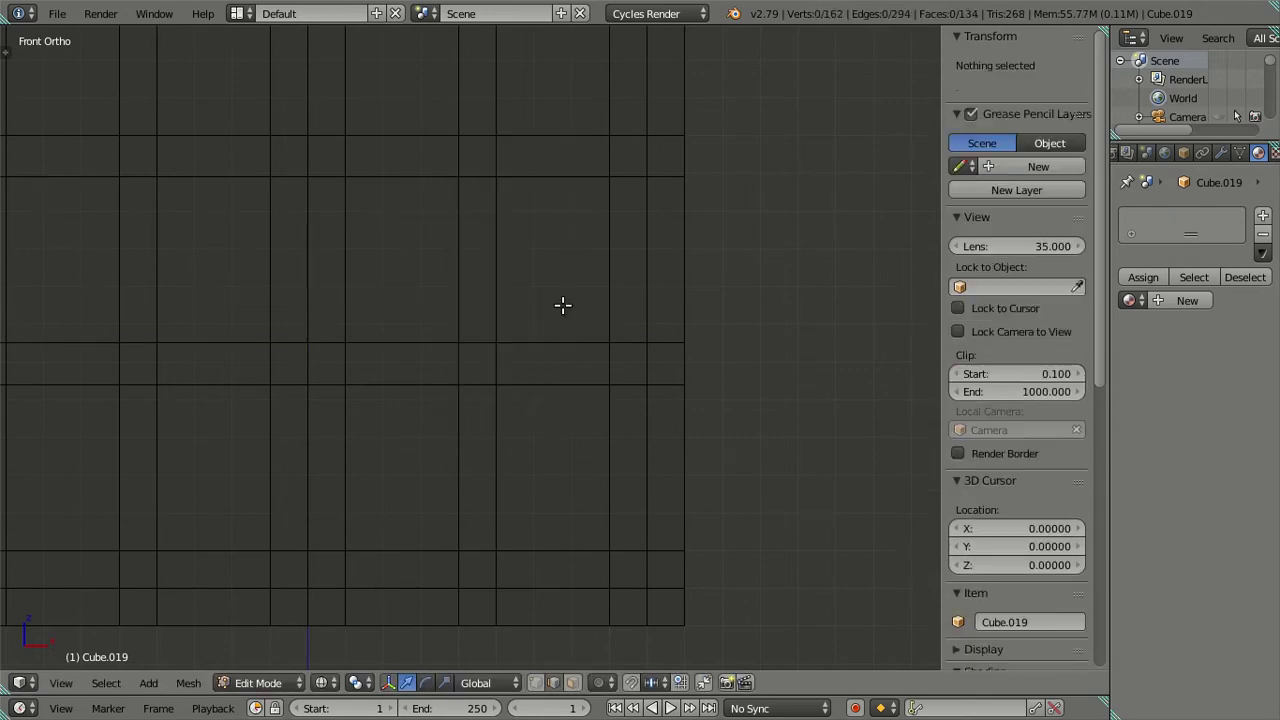
pyautogui.scroll(-3, 563, 305)
pyautogui.keyDown('shift'); pyautogui.moveTo(534, 233); pyautogui.dragTo(531, 371, button='middle'); pyautogui.keyUp('shift')
# Add one more horizontal loop cut and dissolve another unwanted loop.
pyautogui.hotkey('ctrl', 'r')
pyautogui.click(544, 285)
pyautogui.press('a')
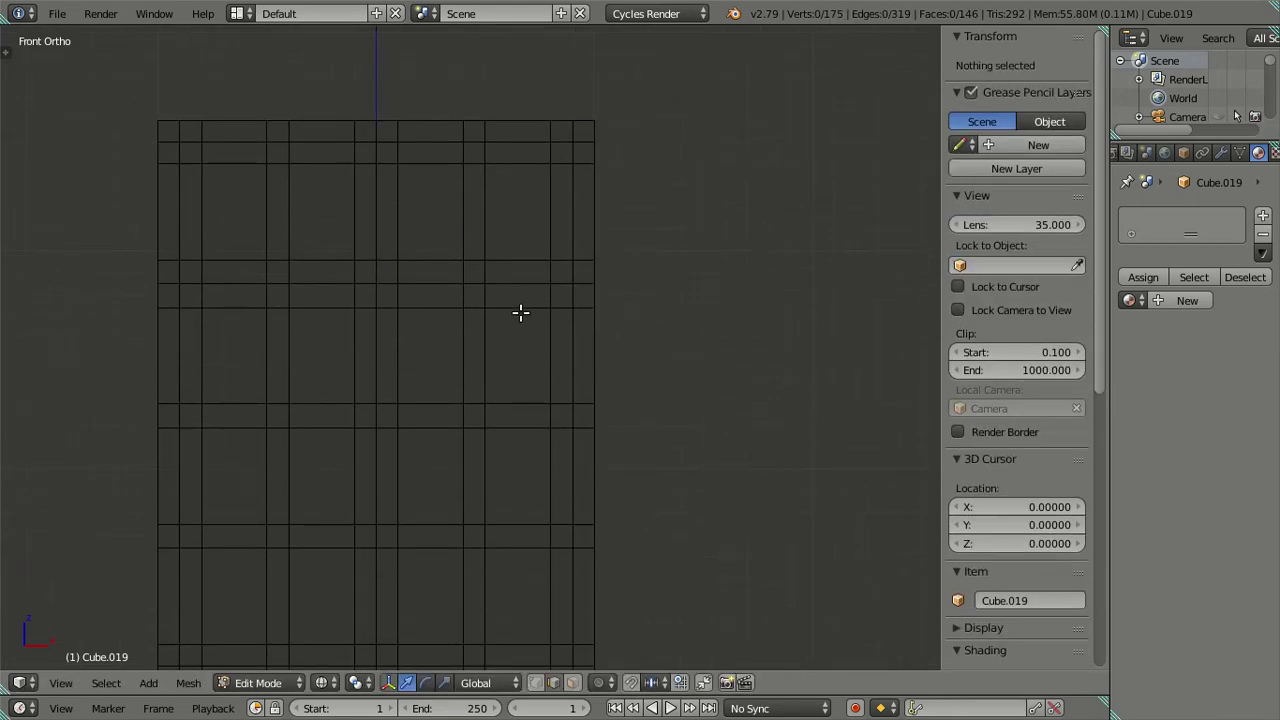
pyautogui.keyDown('alt'); pyautogui.rightClick(520, 310); pyautogui.keyUp('alt')
pyautogui.press('x')
pyautogui.click(520, 312)
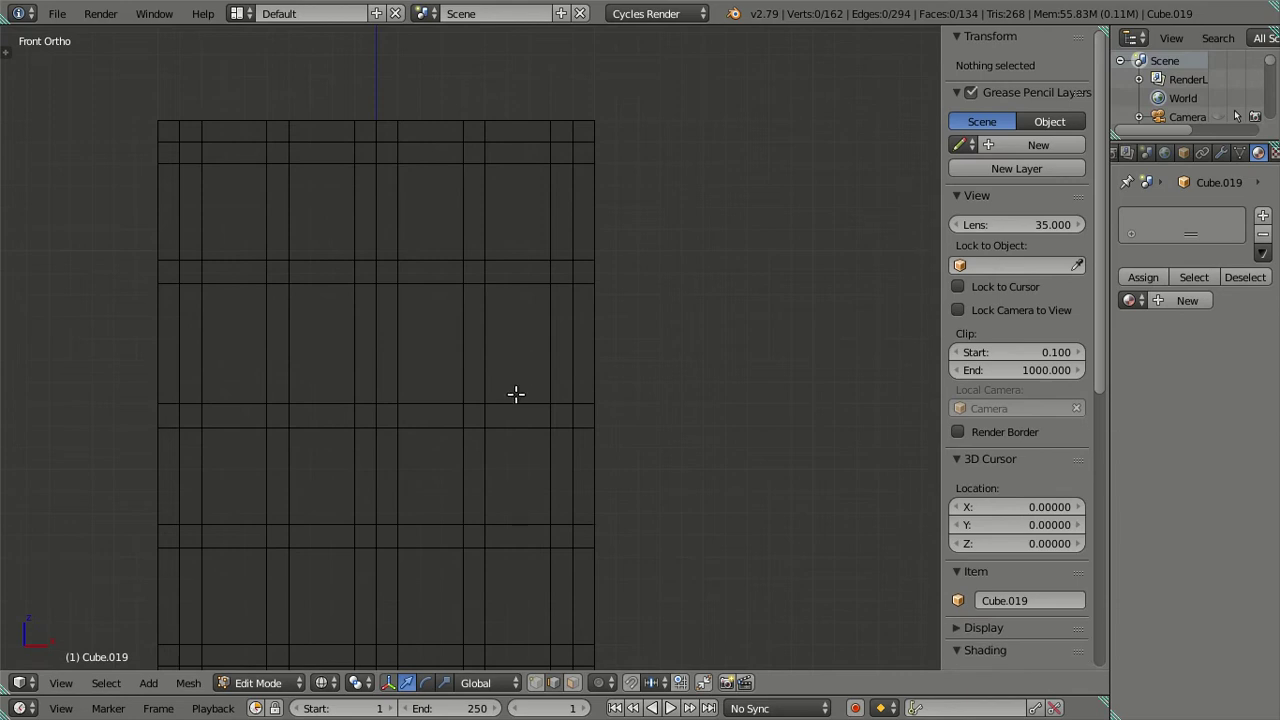
pyautogui.scroll(-1, 507, 403)
pyautogui.scroll(-1, 507, 403)
# Switch the viewport to solid shading and bring the panel top into view.
pyautogui.press('z')
pyautogui.scroll(2, 507, 403)
pyautogui.scroll(1, 507, 403)
pyautogui.scroll(-3, 507, 403)
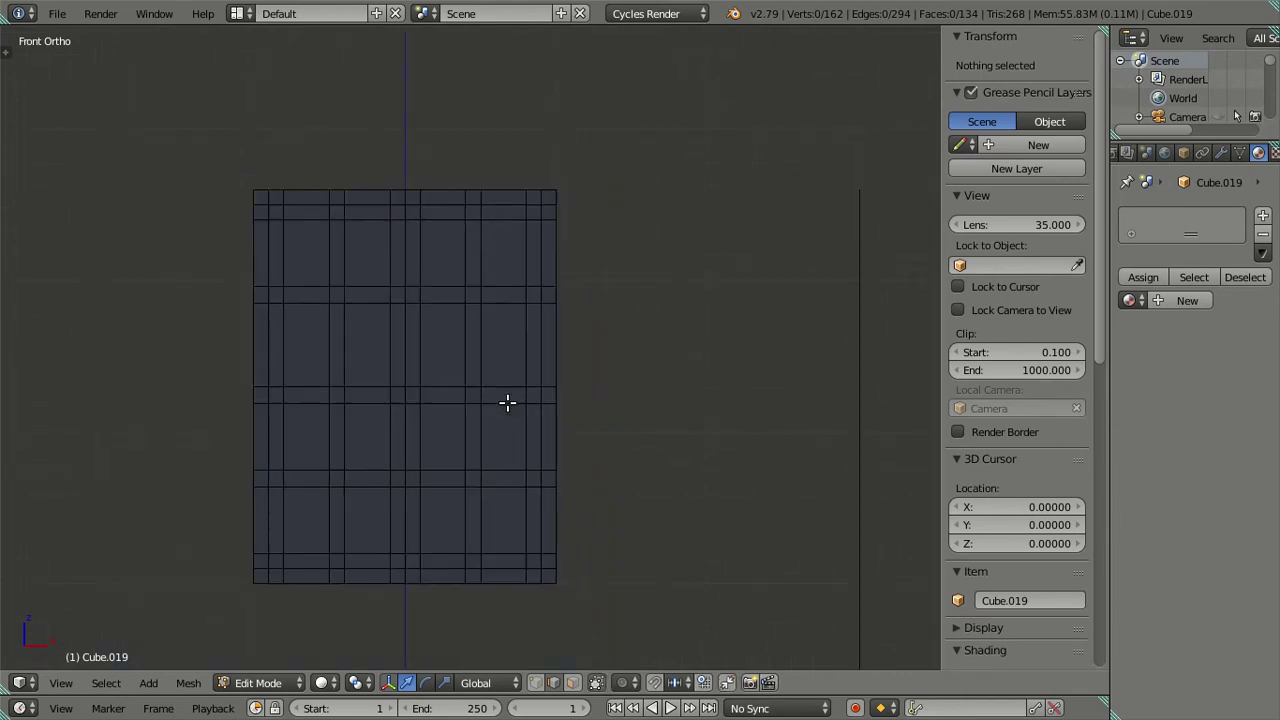
pyautogui.scroll(1, 507, 403)
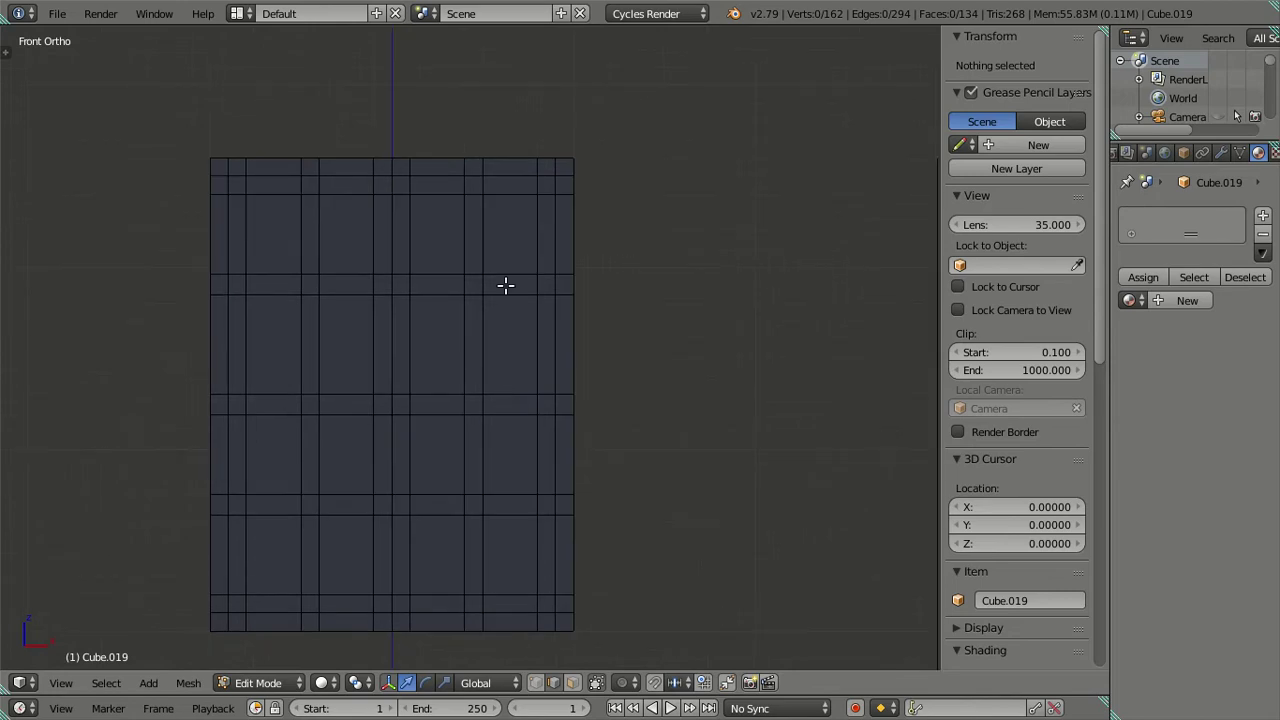
pyautogui.scroll(2, 543, 343)
pyautogui.scroll(1, 543, 340)
pyautogui.scroll(1, 544, 336)
pyautogui.keyDown('shift'); pyautogui.moveTo(551, 275); pyautogui.dragTo(485, 383, button='middle'); pyautogui.keyUp('shift')
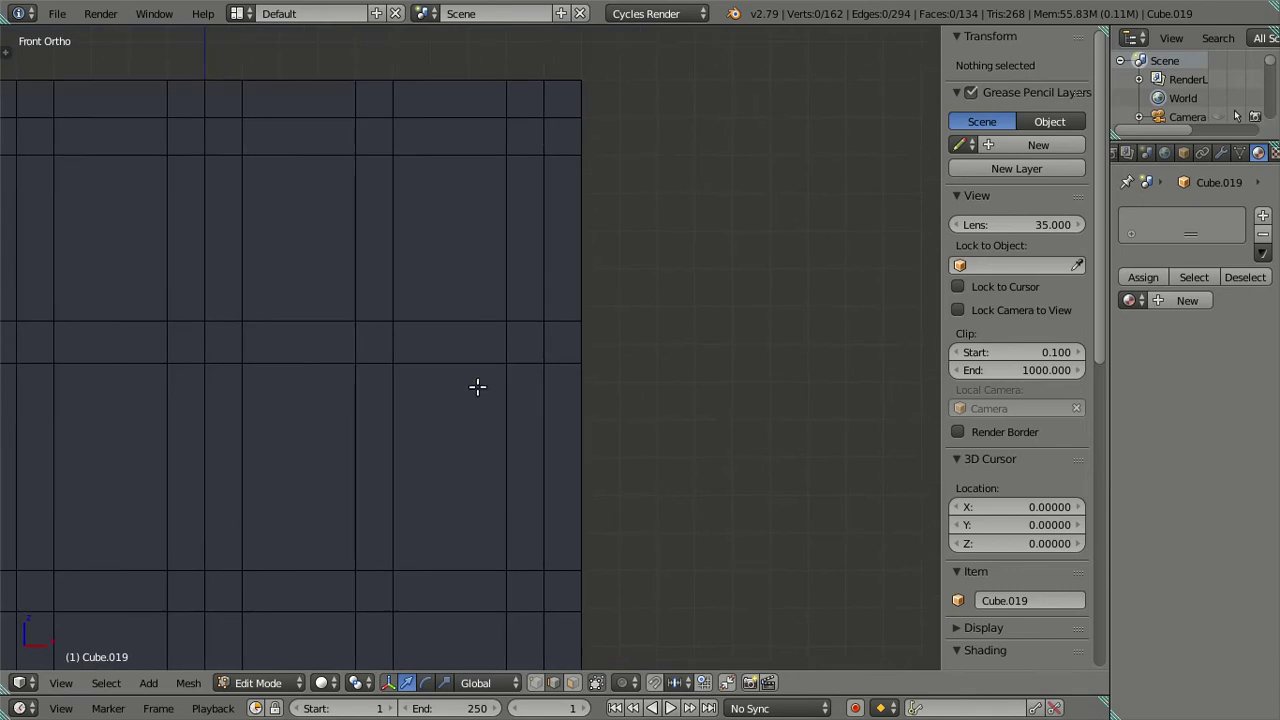
# Add two horizontal loops, two vertical loops and one more horizontal loop.
pyautogui.hotkey('ctrl', 'r')
pyautogui.scroll(1, 505, 343)
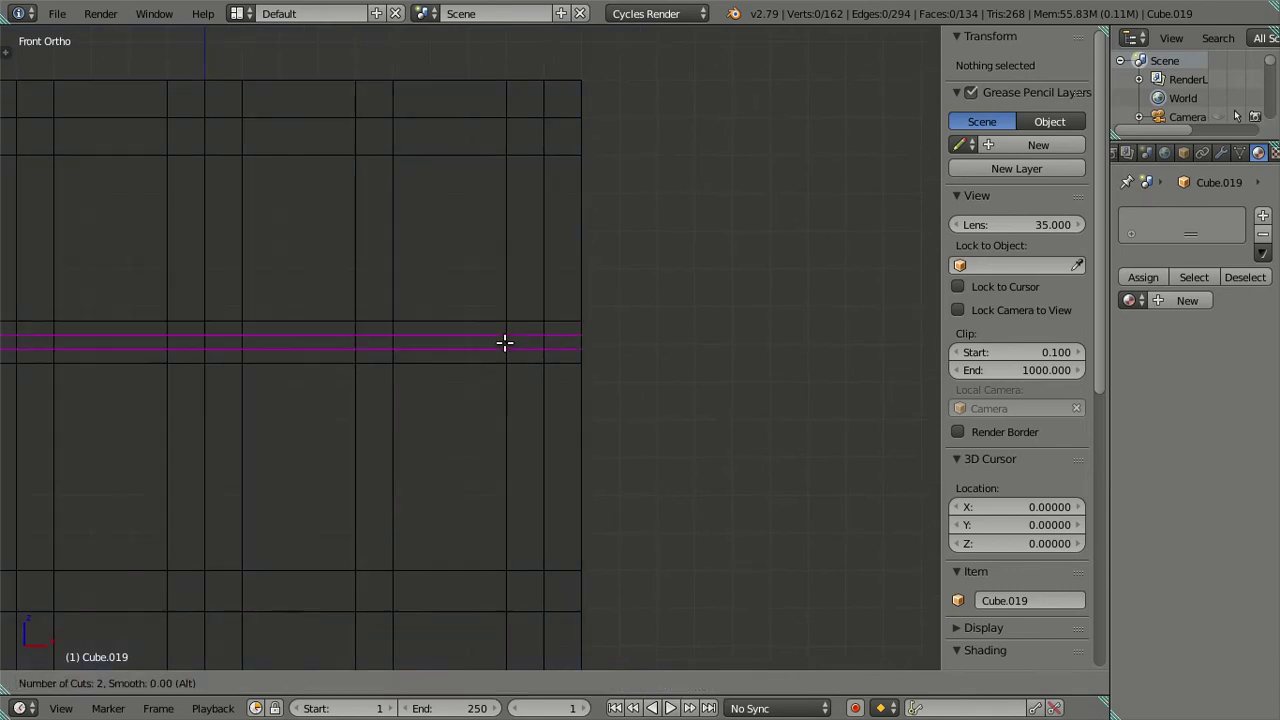
pyautogui.click(505, 343)
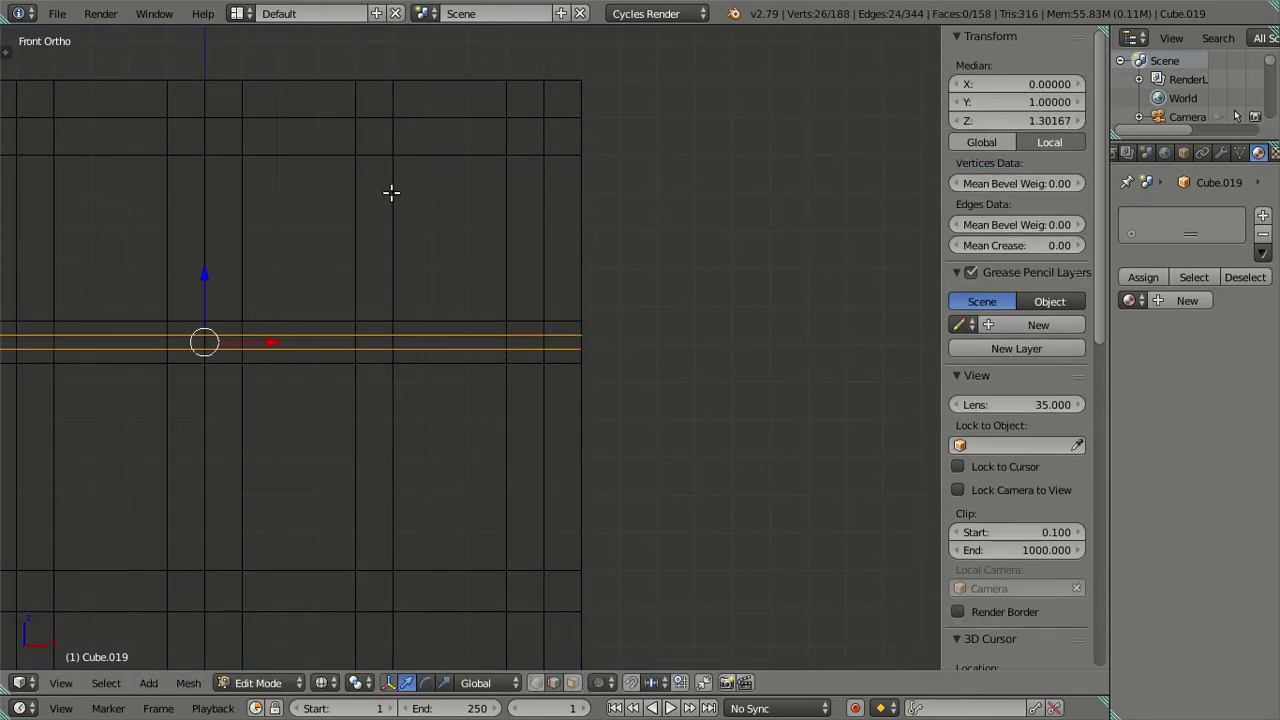
pyautogui.hotkey('ctrl', 'r')
pyautogui.scroll(1, 370, 150)
pyautogui.click(370, 150)
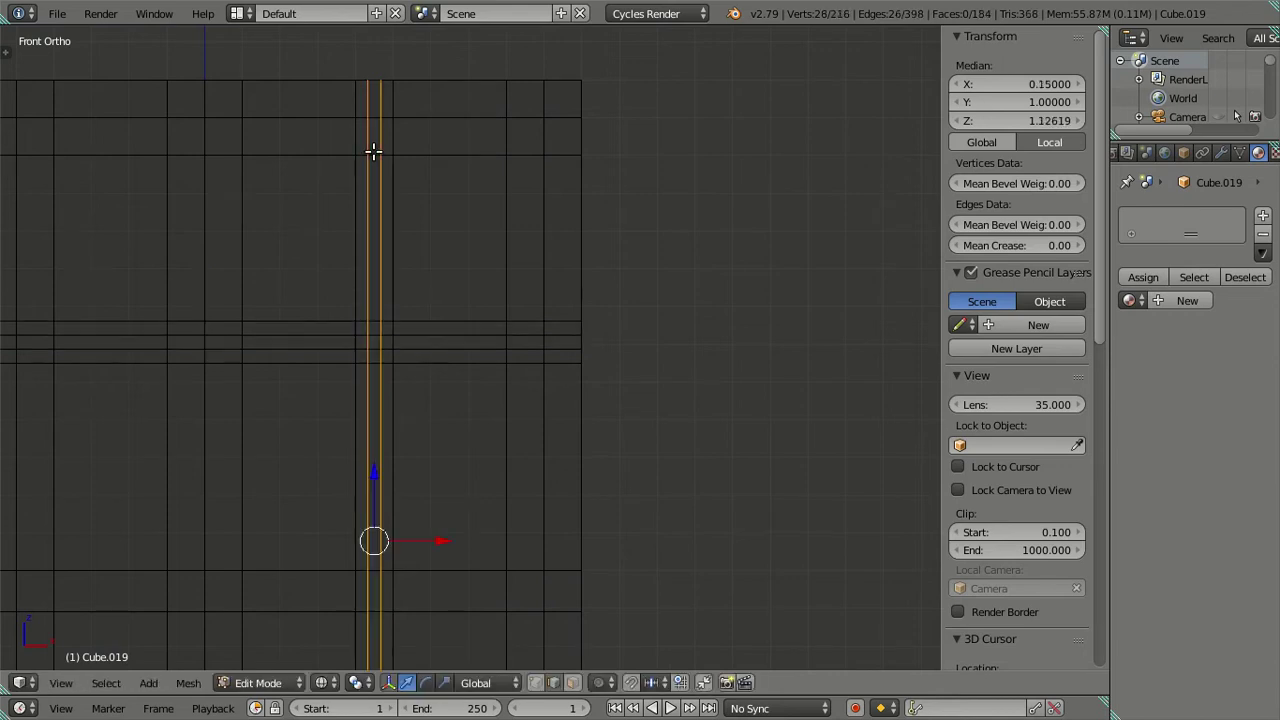
pyautogui.hotkey('ctrl', 'r')
pyautogui.click(410, 588)
pyautogui.press('a')
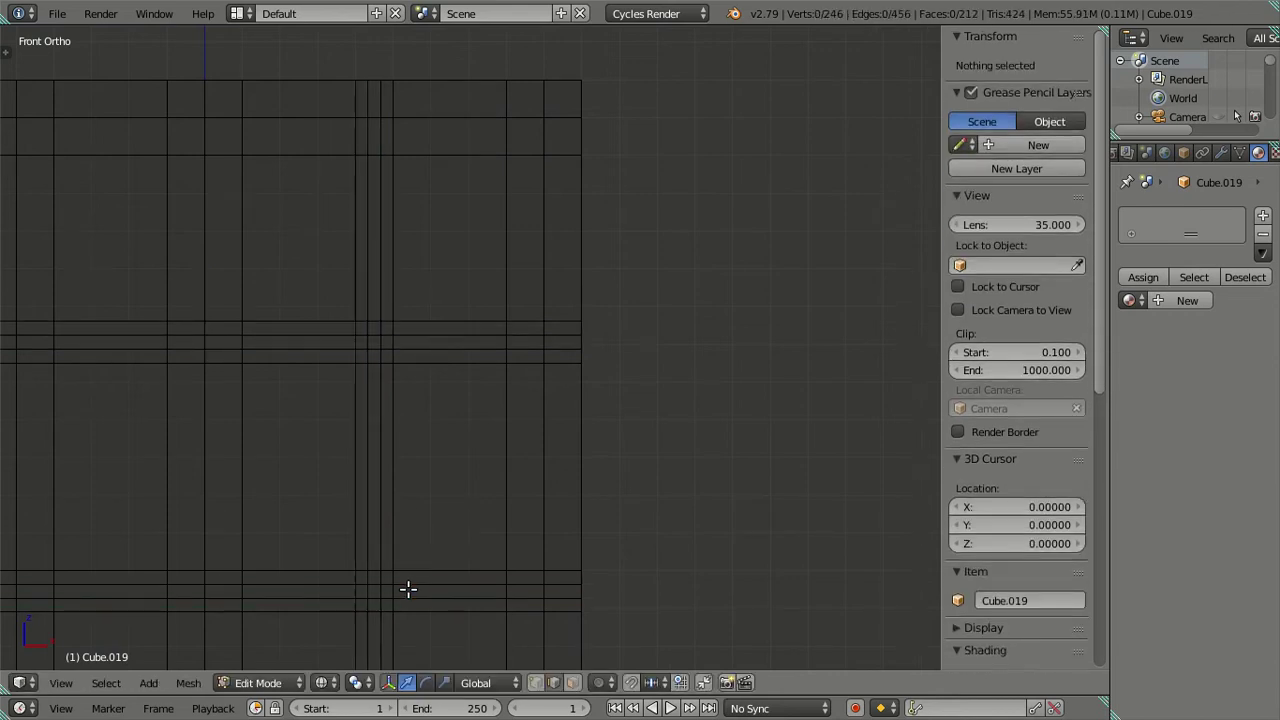
pyautogui.scroll(-3, 406, 586)
pyautogui.keyDown('shift'); pyautogui.moveTo(399, 483); pyautogui.dragTo(449, 491, button='middle'); pyautogui.keyUp('shift')
# Add a pair of vertical loops and another horizontal loop cut.
pyautogui.hotkey('ctrl', 'r')
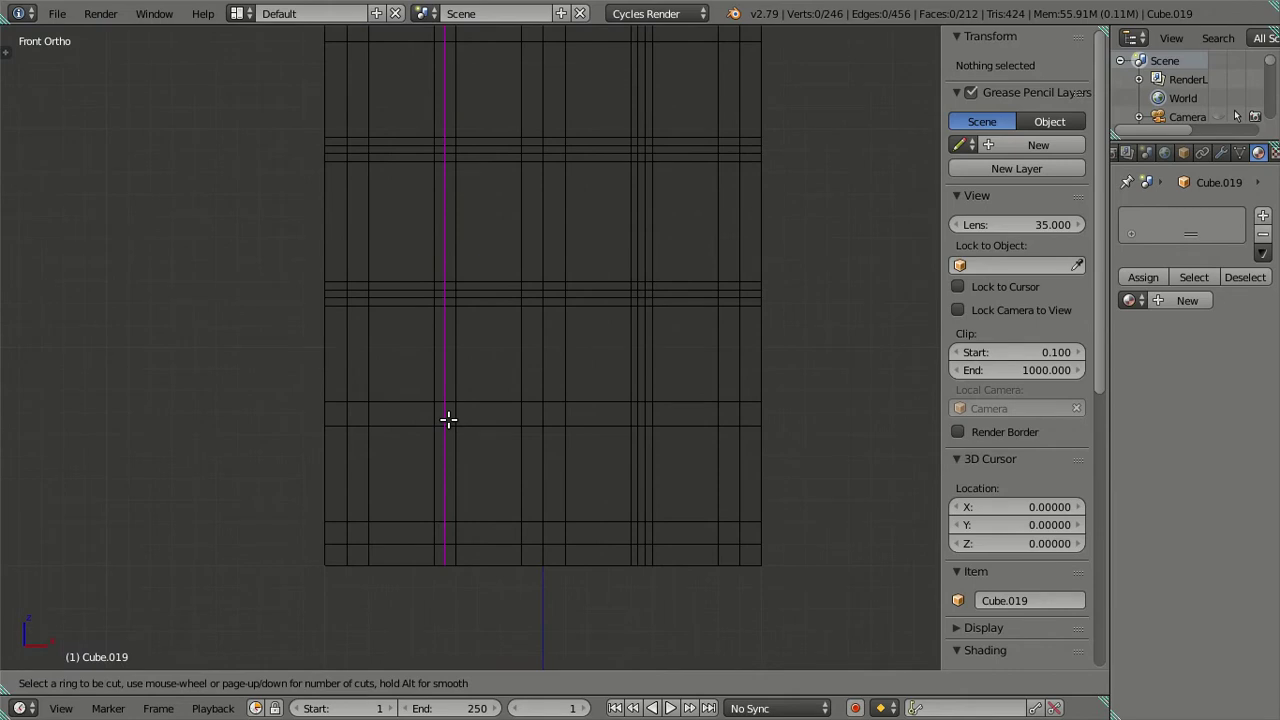
pyautogui.click(448, 420)
pyautogui.hotkey('ctrl', 'r')
pyautogui.scroll(1, 569, 414)
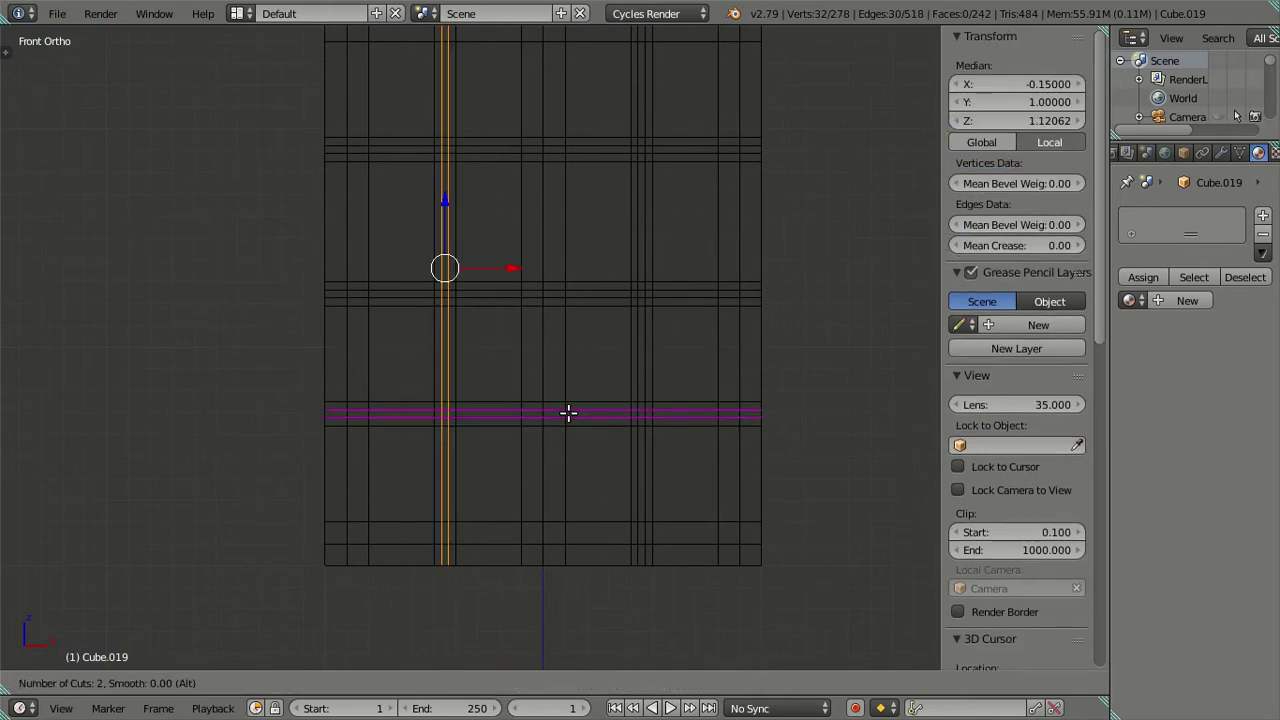
pyautogui.click(567, 413)
pyautogui.press('a')
# Dissolve four unwanted vertical edge loops.
pyautogui.keyDown('alt'); pyautogui.rightClick(630, 356); pyautogui.keyUp('alt')
pyautogui.keyDown('alt'); pyautogui.keyDown('shift'); pyautogui.rightClick(656, 354); pyautogui.keyUp('shift'); pyautogui.keyUp('alt')
pyautogui.keyDown('alt'); pyautogui.keyDown('shift'); pyautogui.rightClick(449, 363); pyautogui.keyUp('shift'); pyautogui.keyUp('alt')
pyautogui.keyDown('alt'); pyautogui.keyDown('shift'); pyautogui.rightClick(456, 366); pyautogui.keyUp('shift'); pyautogui.keyUp('alt')
pyautogui.press('x')
pyautogui.click(528, 391)
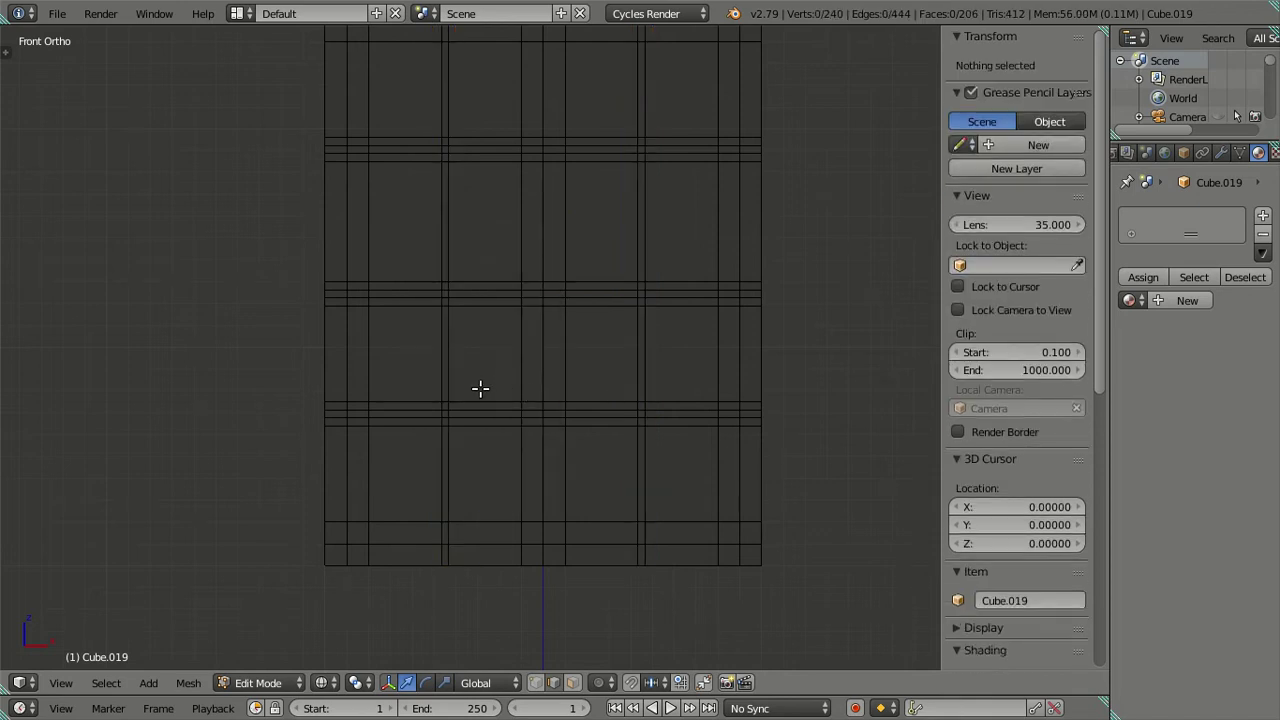
# Dissolve six unwanted horizontal edge loops, including two near the top.
pyautogui.keyDown('alt'); pyautogui.rightClick(484, 404); pyautogui.keyUp('alt')
pyautogui.keyDown('alt'); pyautogui.keyDown('shift'); pyautogui.rightClick(490, 424); pyautogui.keyUp('shift'); pyautogui.keyUp('alt')
pyautogui.keyDown('alt'); pyautogui.keyDown('shift'); pyautogui.rightClick(598, 306); pyautogui.keyUp('shift'); pyautogui.keyUp('alt')
pyautogui.keyDown('alt'); pyautogui.keyDown('shift'); pyautogui.rightClick(604, 283); pyautogui.keyUp('shift'); pyautogui.keyUp('alt')
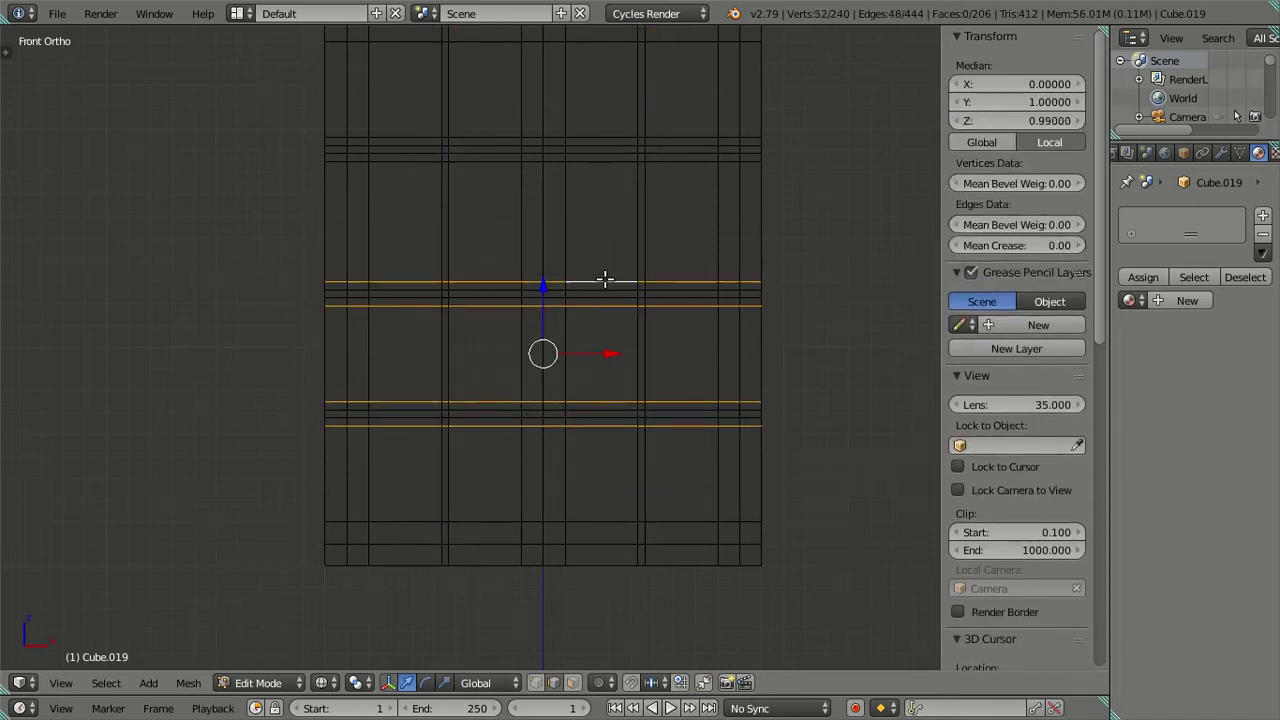
pyautogui.keyDown('alt'); pyautogui.keyDown('shift'); pyautogui.rightClick(597, 160); pyautogui.keyUp('shift'); pyautogui.keyUp('alt')
pyautogui.keyDown('alt'); pyautogui.keyDown('shift'); pyautogui.rightClick(597, 138); pyautogui.keyUp('shift'); pyautogui.keyUp('alt')
pyautogui.press('x')
pyautogui.click(686, 251)
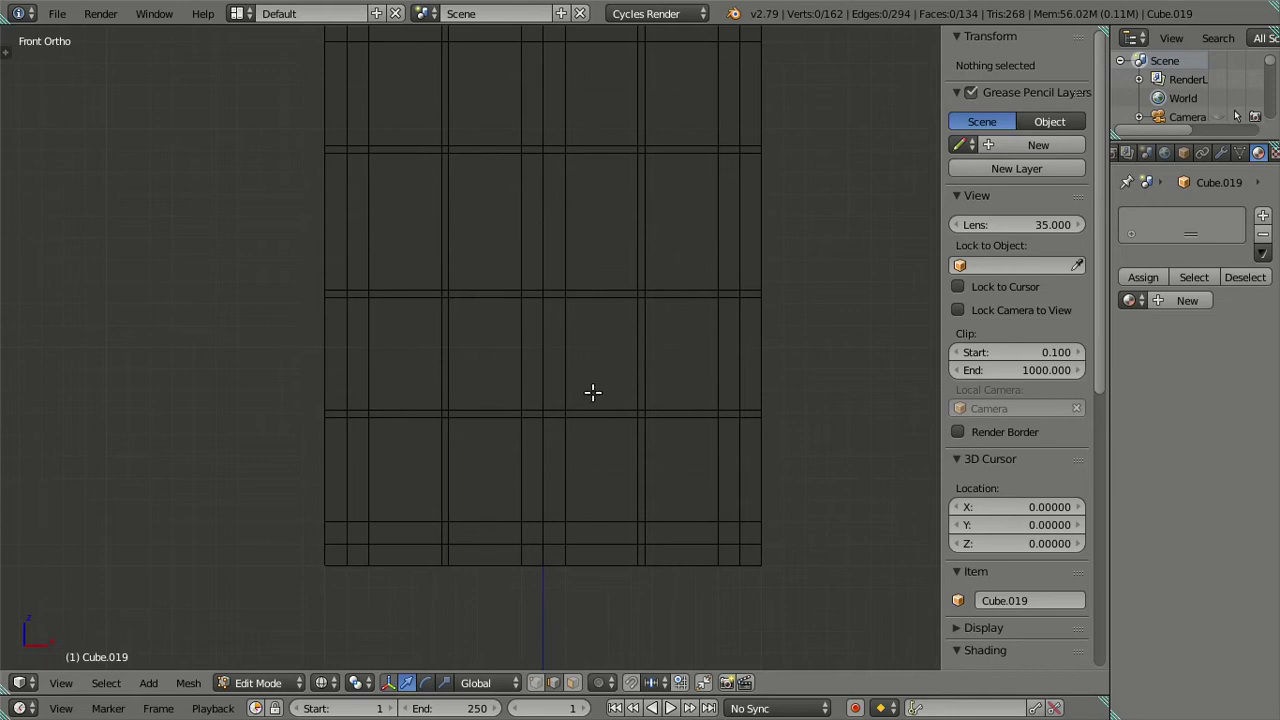
pyautogui.scroll(-3, 593, 392)
pyautogui.scroll(-1, 540, 430)
pyautogui.scroll(3, 545, 500)
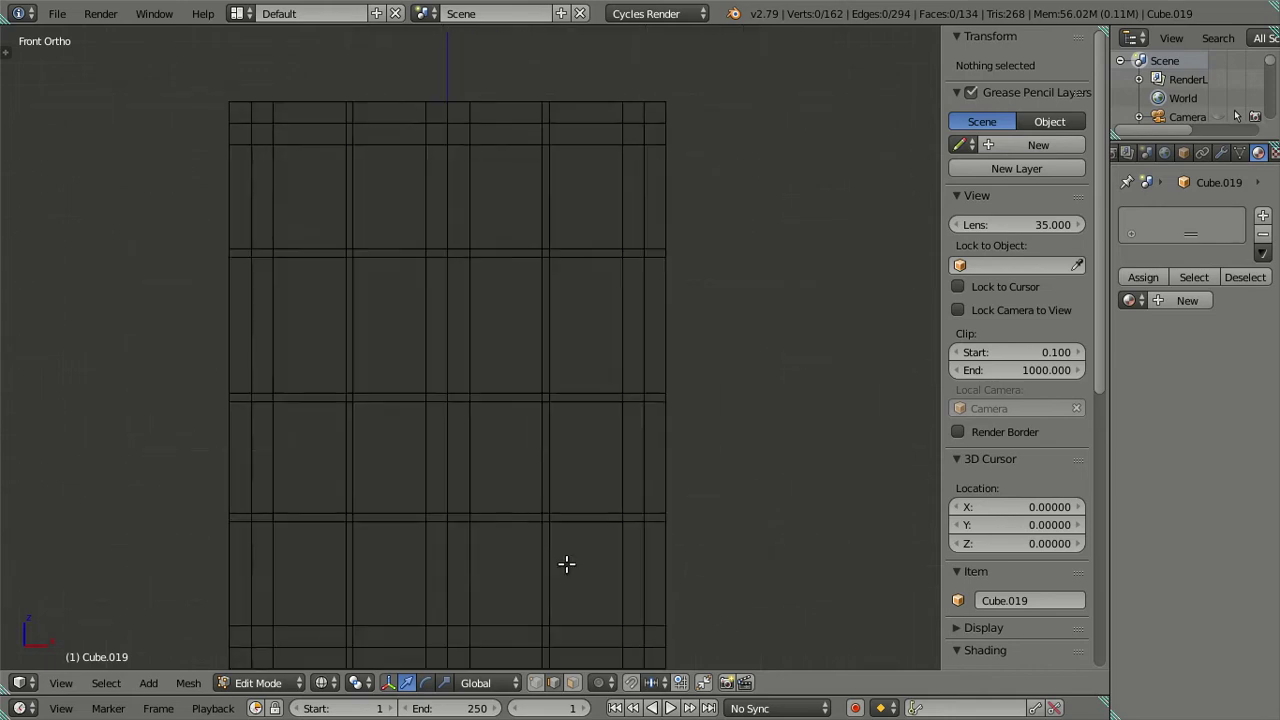
pyautogui.scroll(3, 540, 500)
# Add a horizontal loop cut near the bottom and a vertical loop cut.
pyautogui.hotkey('ctrl', 'r')
pyautogui.click(539, 446)
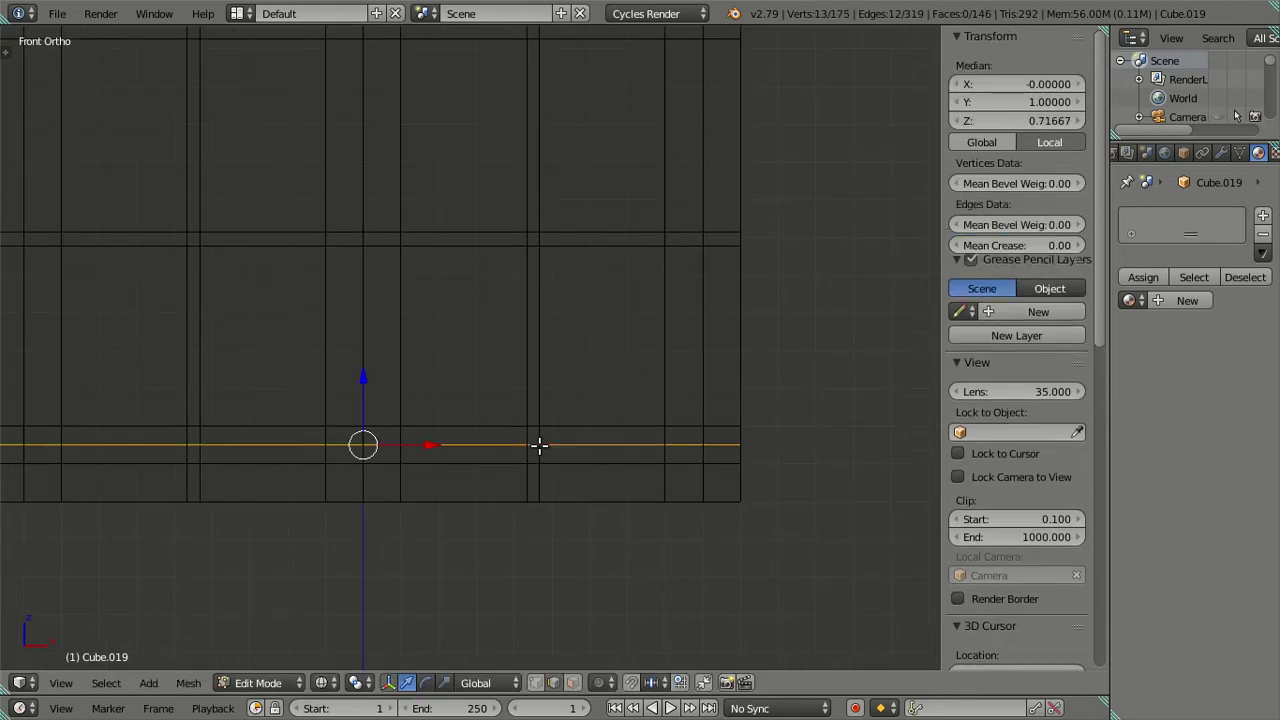
pyautogui.hotkey('ctrl', 'r')
pyautogui.click(686, 239)
pyautogui.scroll(-3, 465, 368)
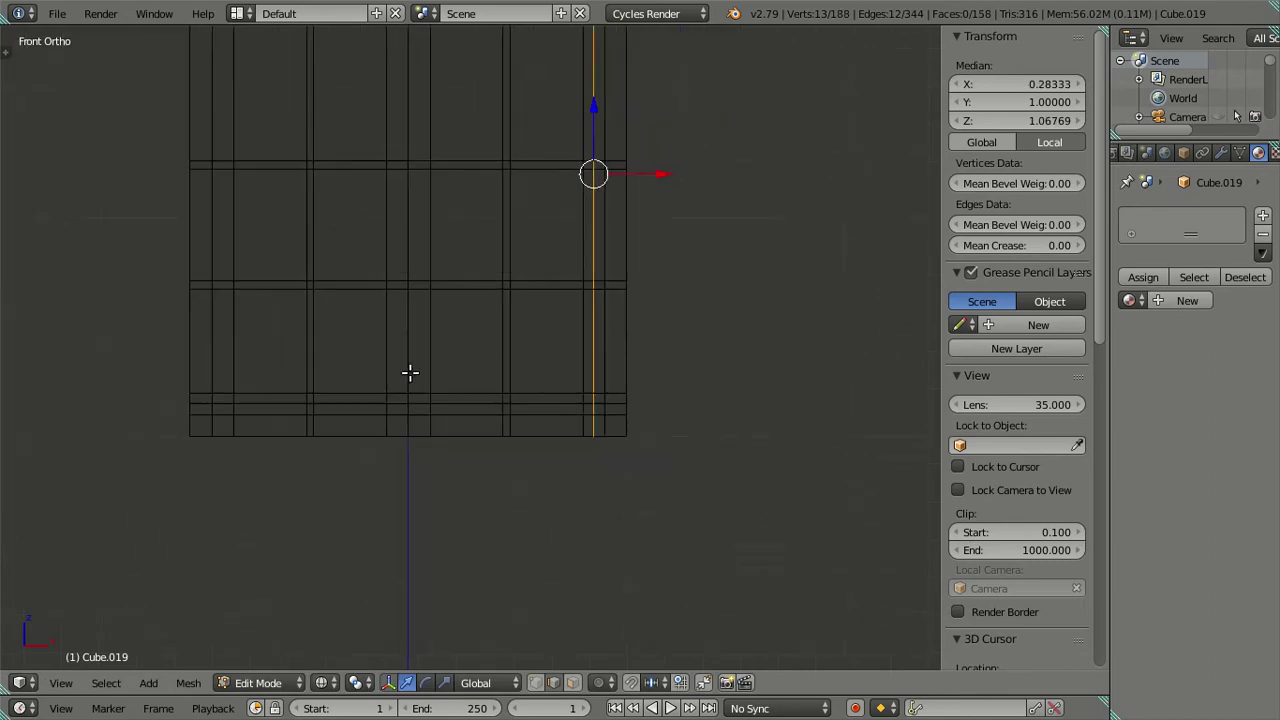
# Cut three more vertical edge loops into the panel.
pyautogui.hotkey('ctrl', 'r')
pyautogui.click(230, 295)
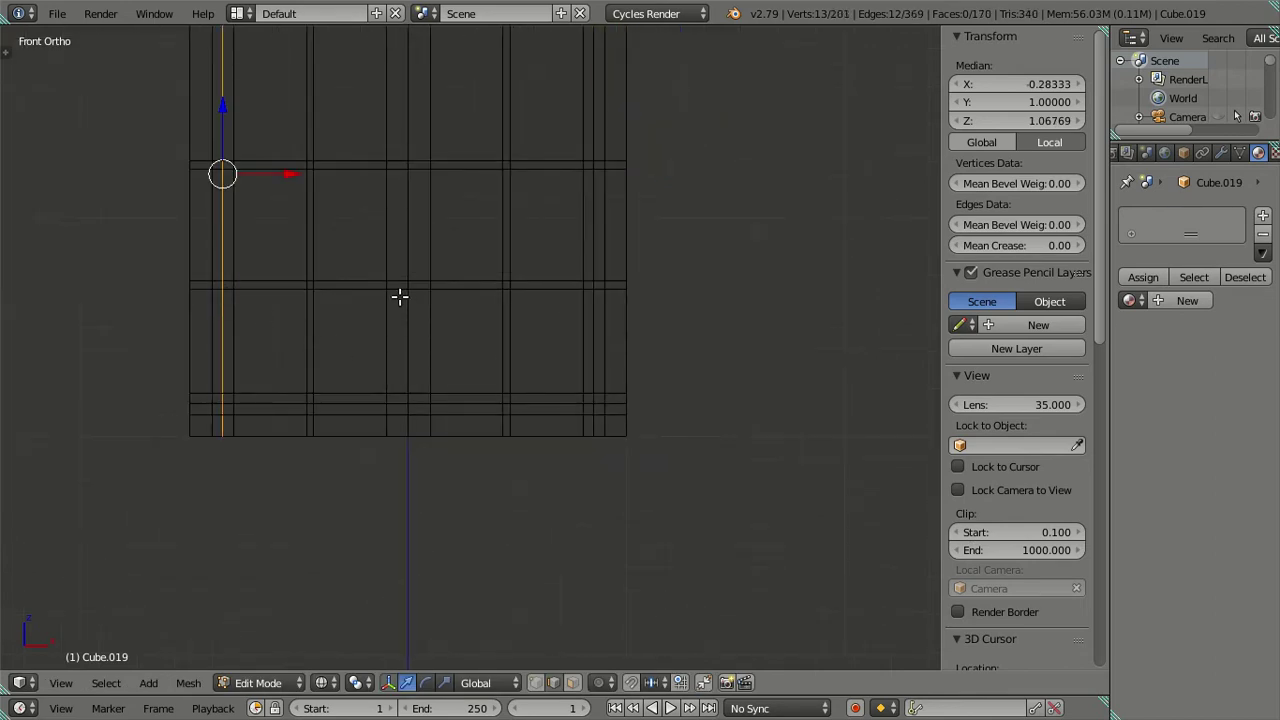
pyautogui.hotkey('ctrl', 'r')
pyautogui.click(393, 292)
pyautogui.hotkey('ctrl', 'r')
pyautogui.click(425, 295)
pyautogui.press('a')
# Dissolve four vertical loops and one horizontal loop.
pyautogui.keyDown('alt'); pyautogui.click(430, 338); pyautogui.keyUp('alt')
pyautogui.keyDown('alt'); pyautogui.keyDown('shift'); pyautogui.click(386, 340); pyautogui.keyUp('shift'); pyautogui.keyUp('alt')
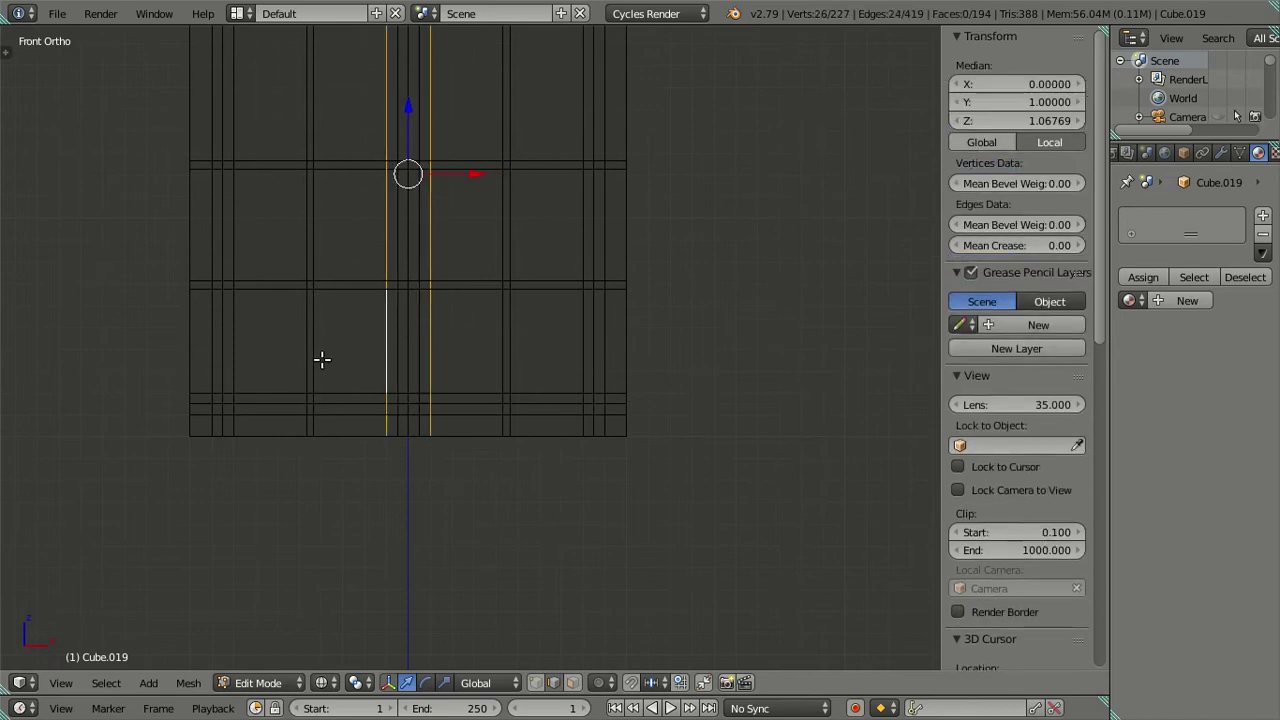
pyautogui.keyDown('alt'); pyautogui.keyDown('shift'); pyautogui.click(231, 360); pyautogui.keyUp('shift'); pyautogui.keyUp('alt')
pyautogui.keyDown('alt'); pyautogui.keyDown('shift'); pyautogui.click(581, 346); pyautogui.keyUp('shift'); pyautogui.keyUp('alt')
pyautogui.keyDown('alt'); pyautogui.keyDown('shift'); pyautogui.click(533, 390); pyautogui.keyUp('shift'); pyautogui.keyUp('alt')
pyautogui.press('x')
pyautogui.click(700, 365)
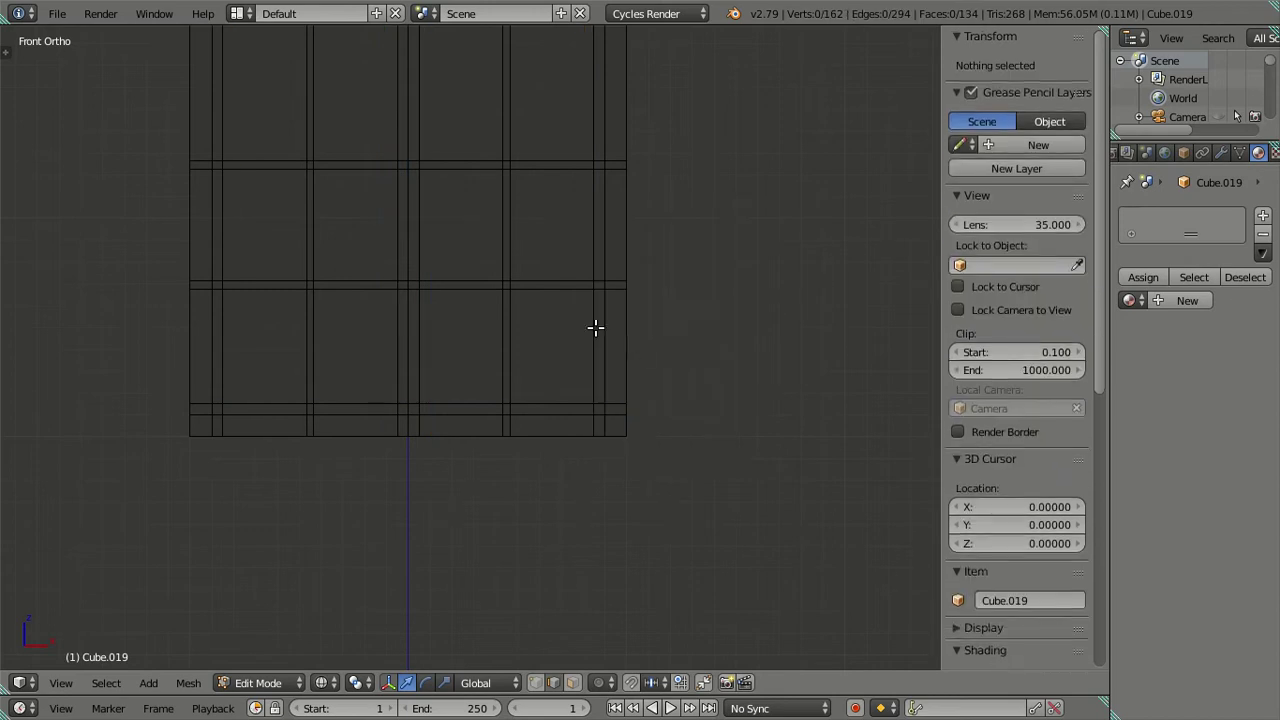
pyautogui.keyDown('shift'); pyautogui.moveTo(514, 186); pyautogui.dragTo(503, 480, button='middle'); pyautogui.keyUp('shift')
# Slide in a new loop cut and dissolve two unwanted edge loops.
pyautogui.hotkey('ctrl', 'r')
pyautogui.click(511, 218)
pyautogui.click(535, 229)
pyautogui.press('x')
pyautogui.click(540, 257)
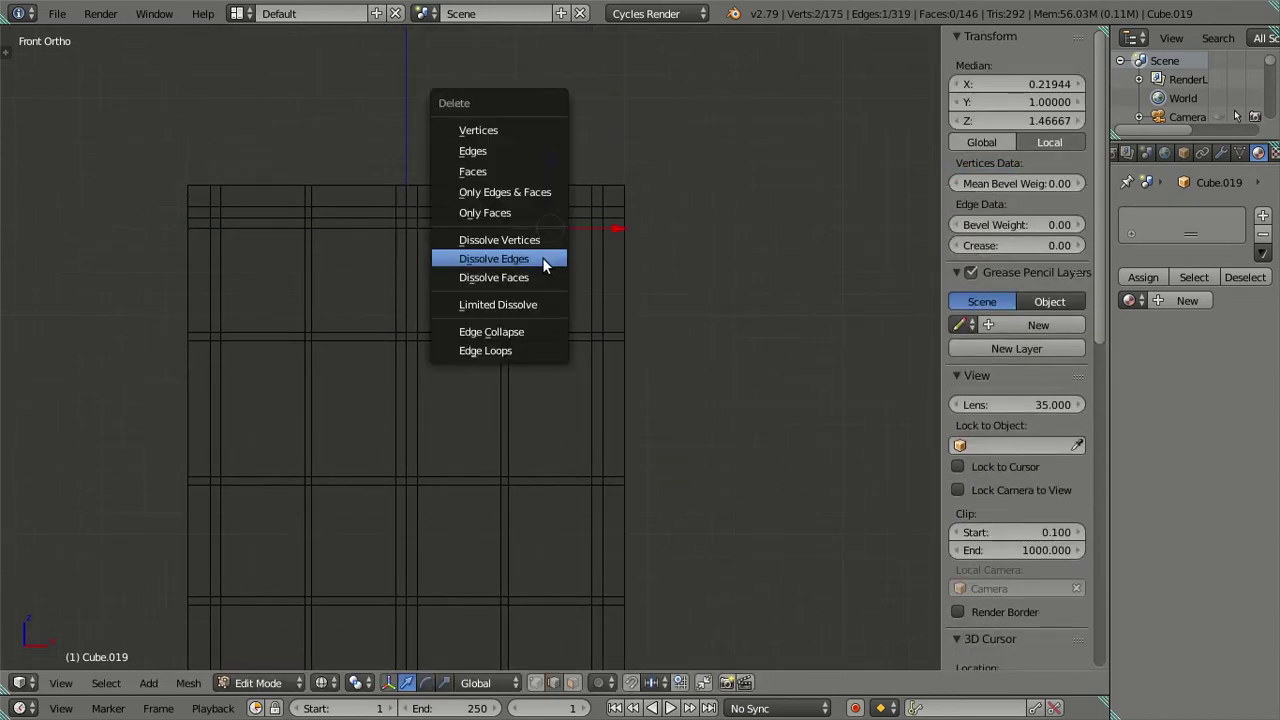
pyautogui.keyDown('alt'); pyautogui.click(537, 223); pyautogui.keyUp('alt')
pyautogui.press('x')
pyautogui.click(645, 306)
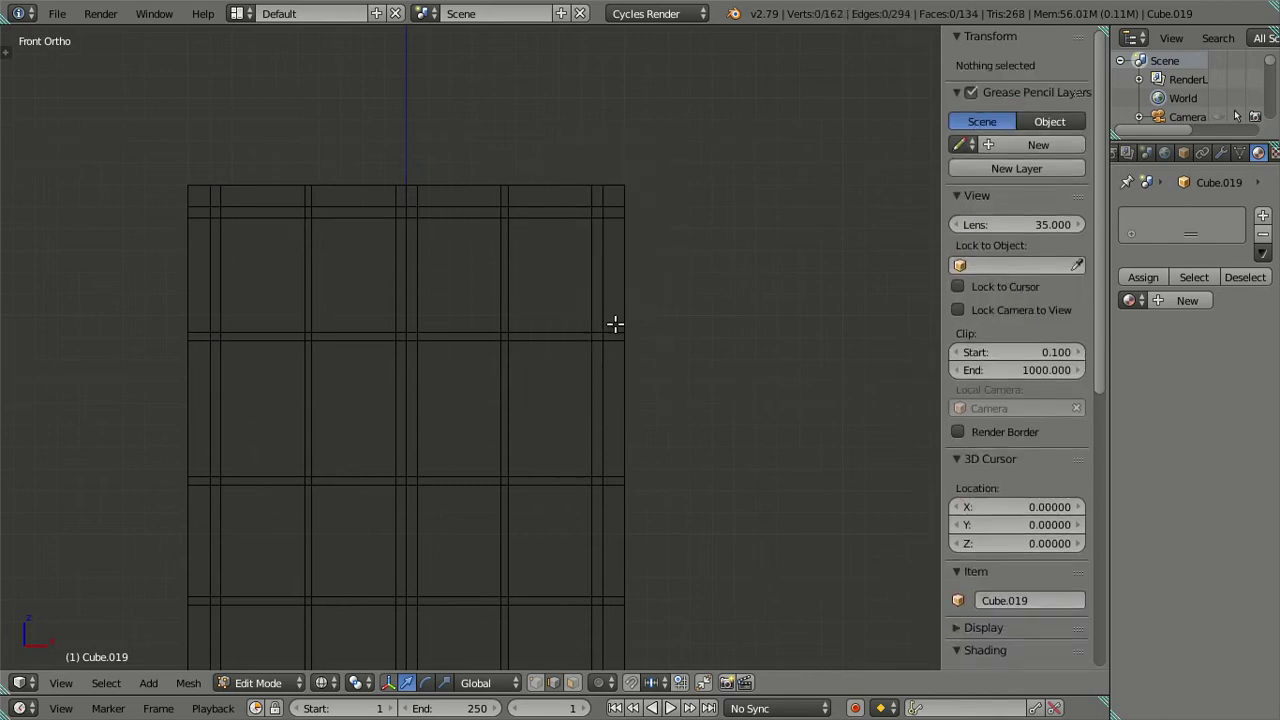
# Reframe the panel and switch the viewport to solid shading.
pyautogui.scroll(-3, 572, 433)
pyautogui.keyDown('shift'); pyautogui.moveTo(572, 433); pyautogui.dragTo(569, 337, button='middle'); pyautogui.keyUp('shift')
pyautogui.scroll(2, 560, 377)
pyautogui.scroll(1, 561, 375)
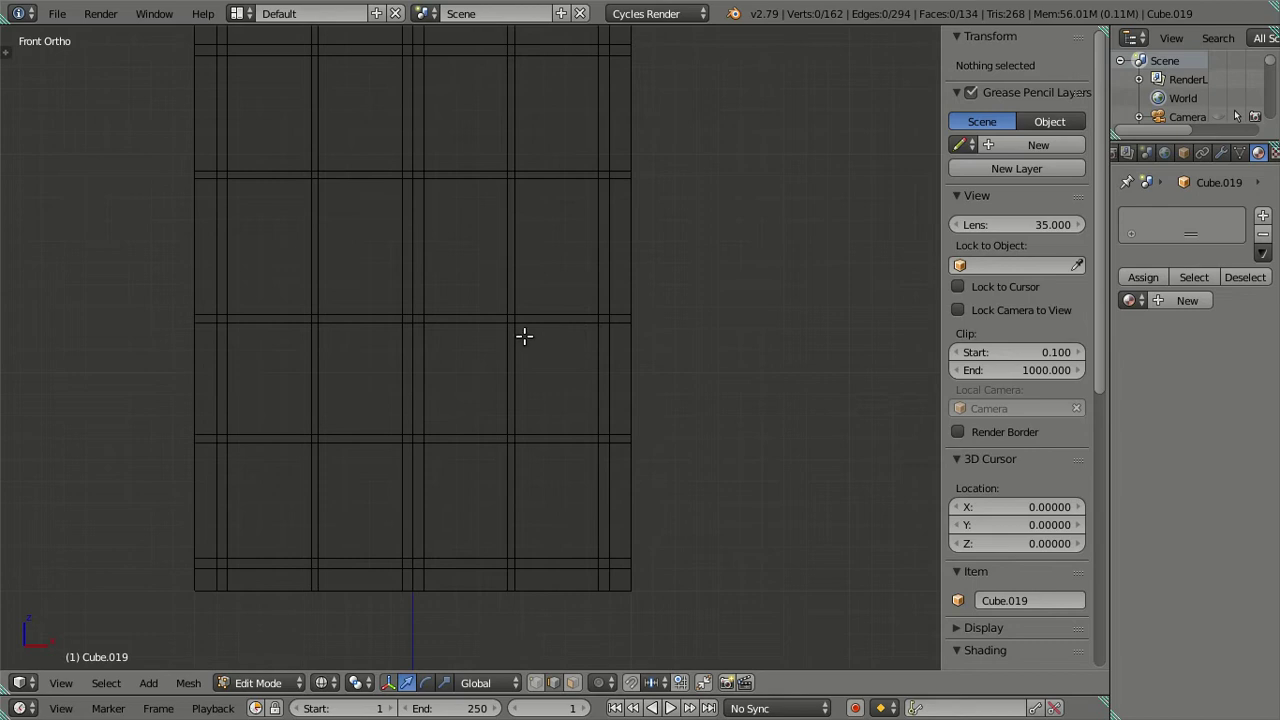
pyautogui.press('z')
pyautogui.moveTo(471, 306); pyautogui.dragTo(585, 338, button='middle')
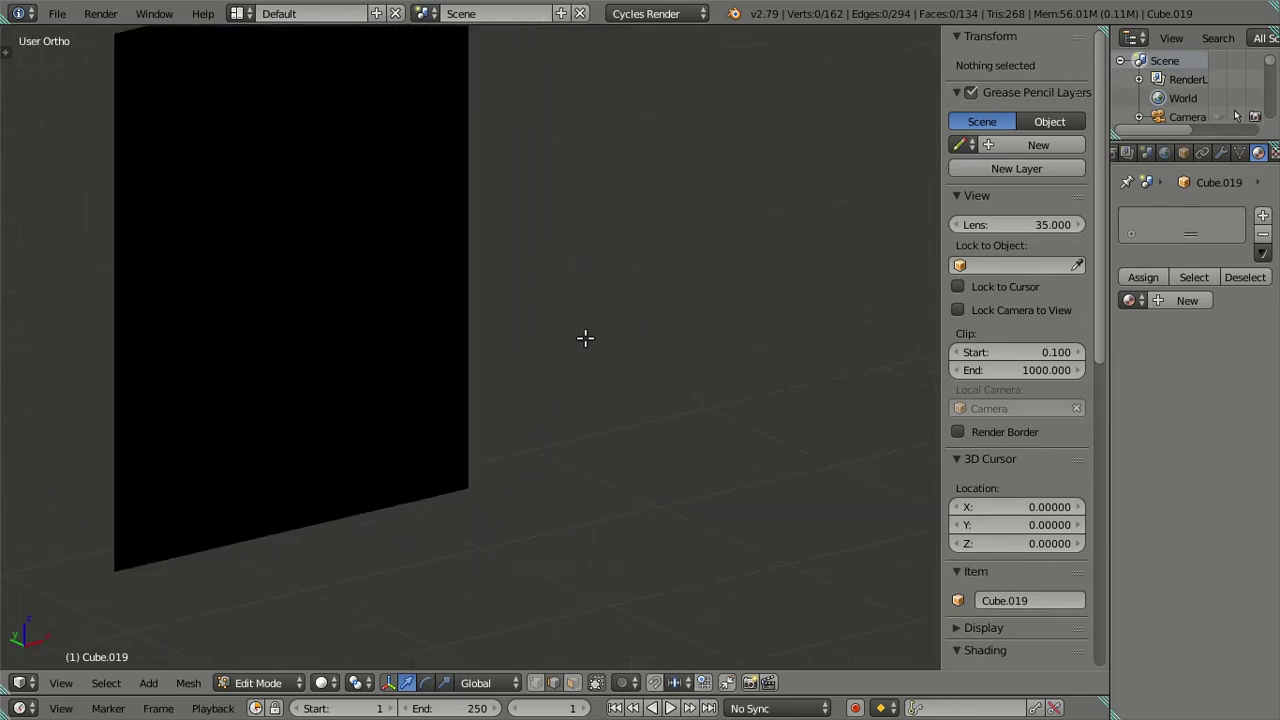
pyautogui.scroll(-2, 443, 337)
pyautogui.scroll(-2, 340, 338)
pyautogui.scroll(-1, 380, 336)
pyautogui.moveTo(434, 332)
pyautogui.mouseDown(button='middle')
pyautogui.moveTo(443, 397)
pyautogui.moveTo(443, 360)
pyautogui.mouseUp(button='middle')
pyautogui.scroll(2, 443, 360)
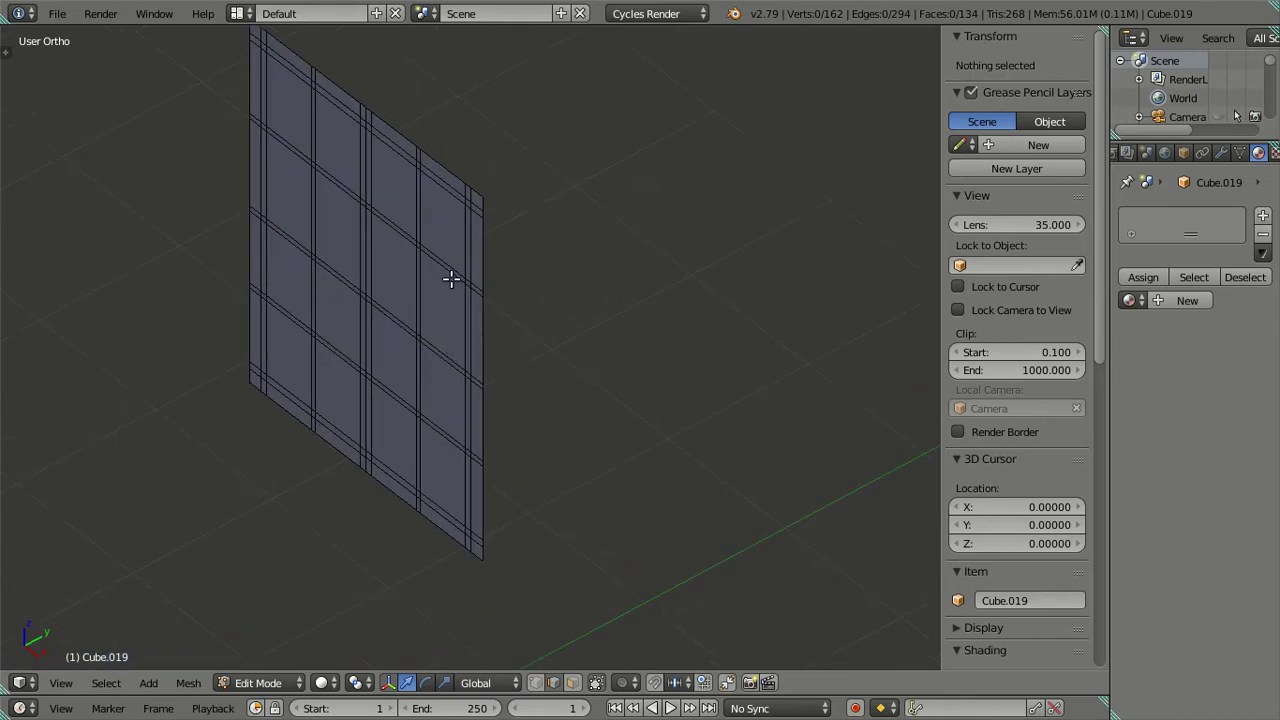
pyautogui.moveTo(429, 237)
pyautogui.mouseDown(button='middle')
pyautogui.moveTo(503, 237)
pyautogui.moveTo(480, 237)
pyautogui.moveTo(443, 329)
pyautogui.moveTo(503, 245)
pyautogui.moveTo(566, 234)
pyautogui.mouseUp(button='middle')
pyautogui.scroll(2, 501, 207)
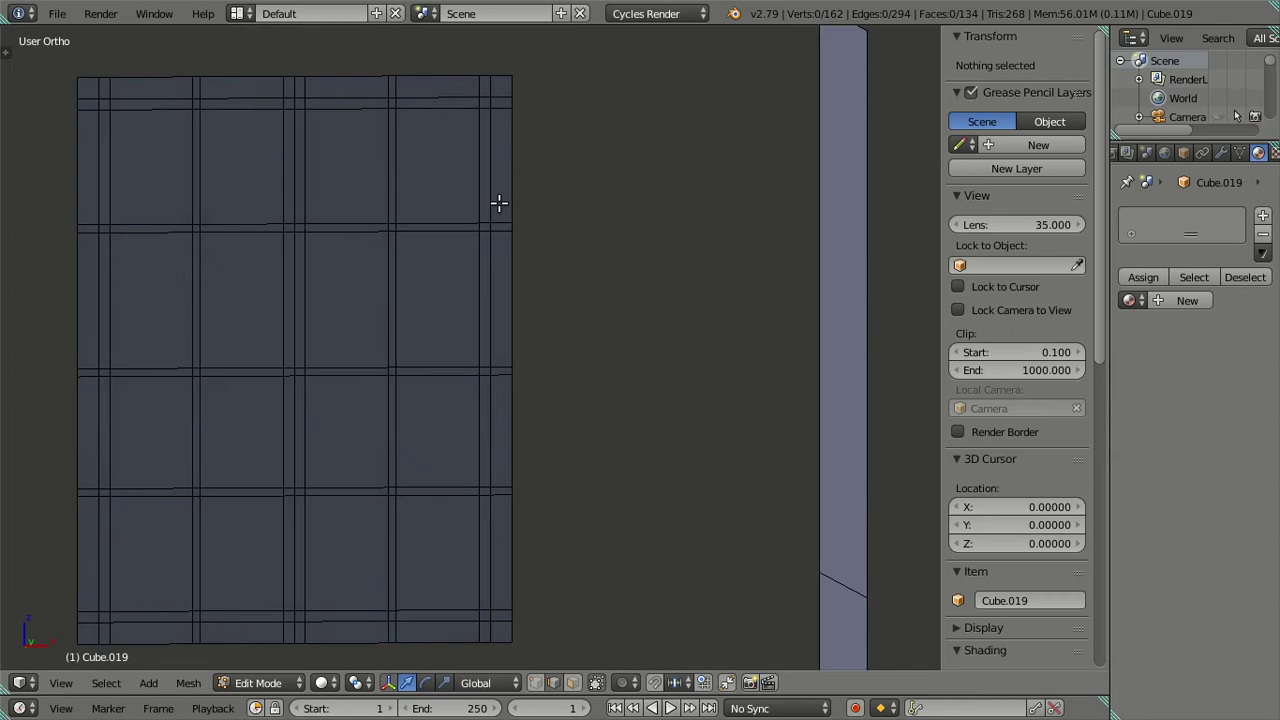
pyautogui.moveTo(499, 203)
pyautogui.mouseDown(button='middle')
pyautogui.moveTo(523, 280)
pyautogui.moveTo(433, 360)
pyautogui.mouseUp(button='middle')
pyautogui.moveTo(440, 359)
pyautogui.mouseDown(button='middle')
pyautogui.moveTo(509, 357)
pyautogui.moveTo(472, 303)
pyautogui.moveTo(506, 163)
pyautogui.moveTo(491, 137)
pyautogui.moveTo(503, 146)
pyautogui.moveTo(480, 164)
pyautogui.mouseUp(button='middle')
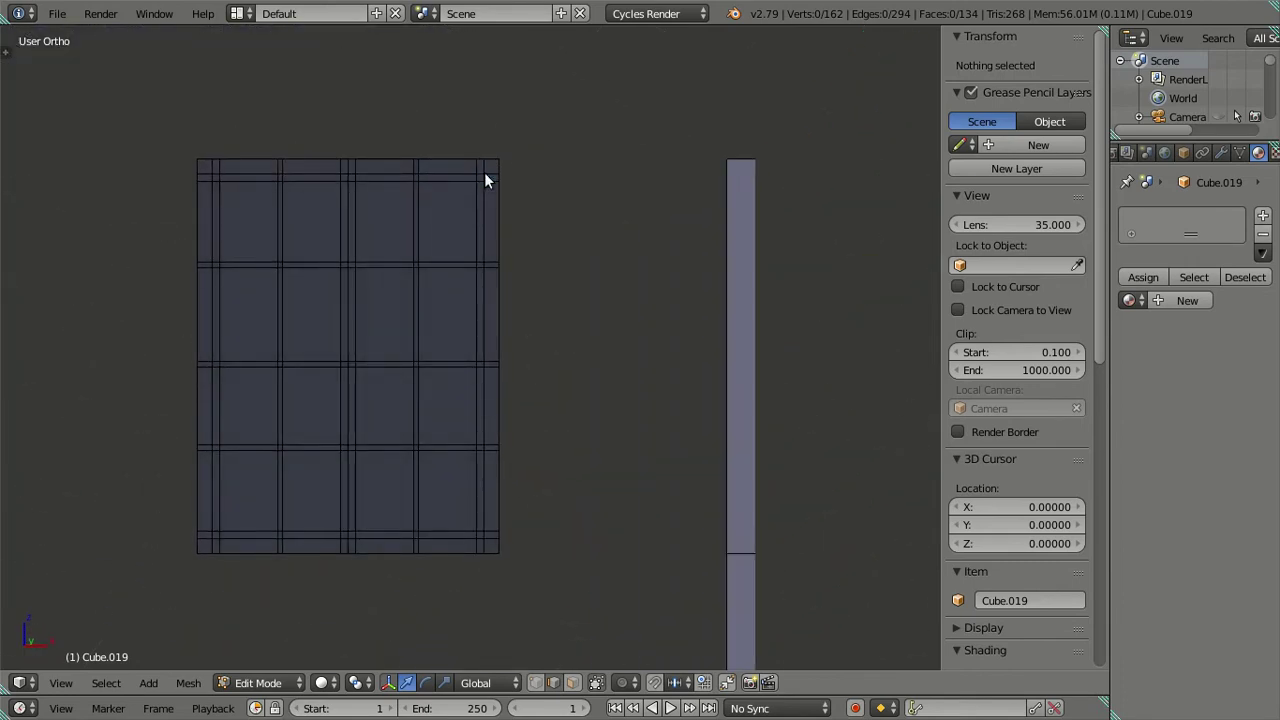
# Bevel the four outer border loops of the panel.
pyautogui.rightClick(480, 174)
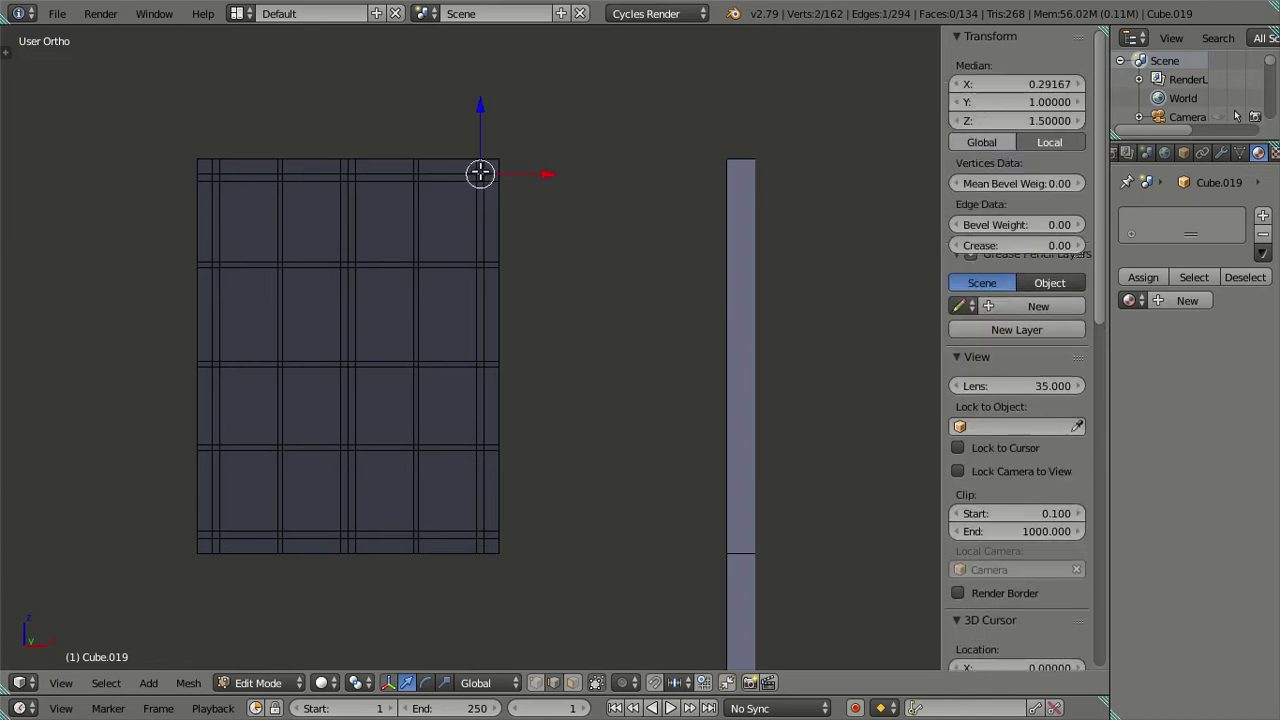
pyautogui.keyDown('alt'); pyautogui.rightClick(212, 174); pyautogui.keyUp('alt')
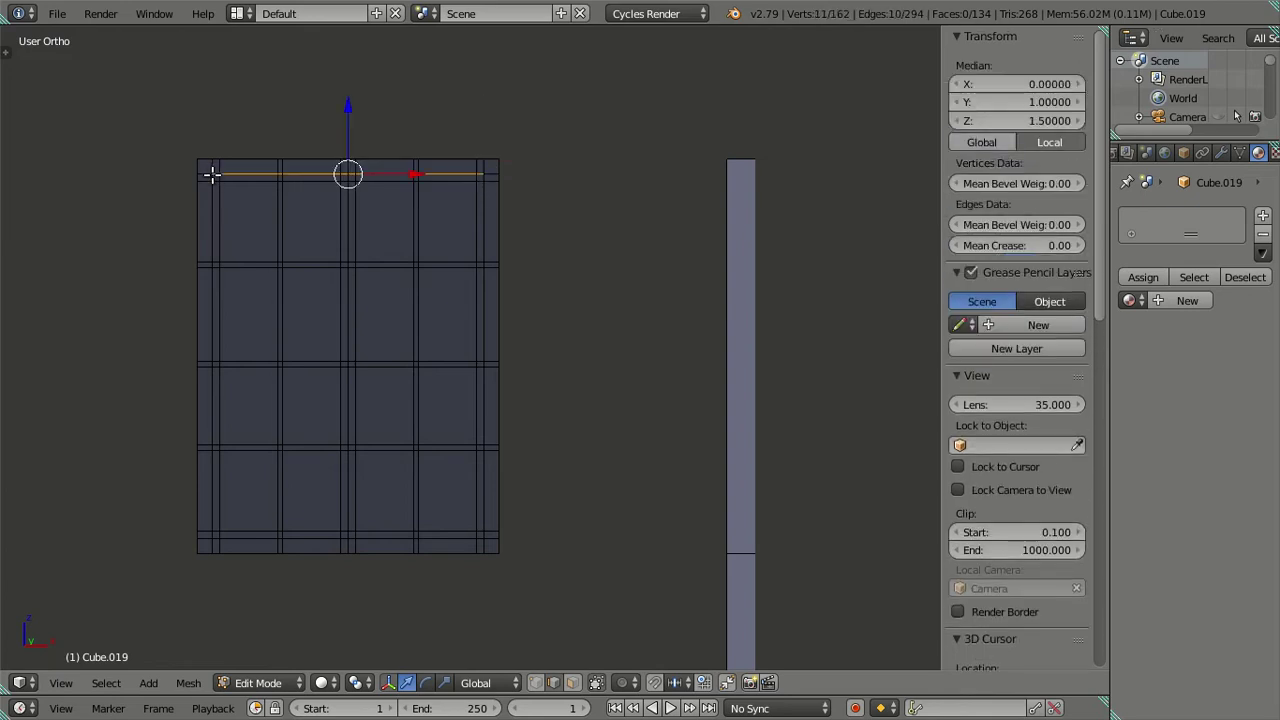
pyautogui.keyDown('alt'); pyautogui.keyDown('shift'); pyautogui.rightClick(212, 535); pyautogui.keyUp('shift'); pyautogui.keyUp('alt')
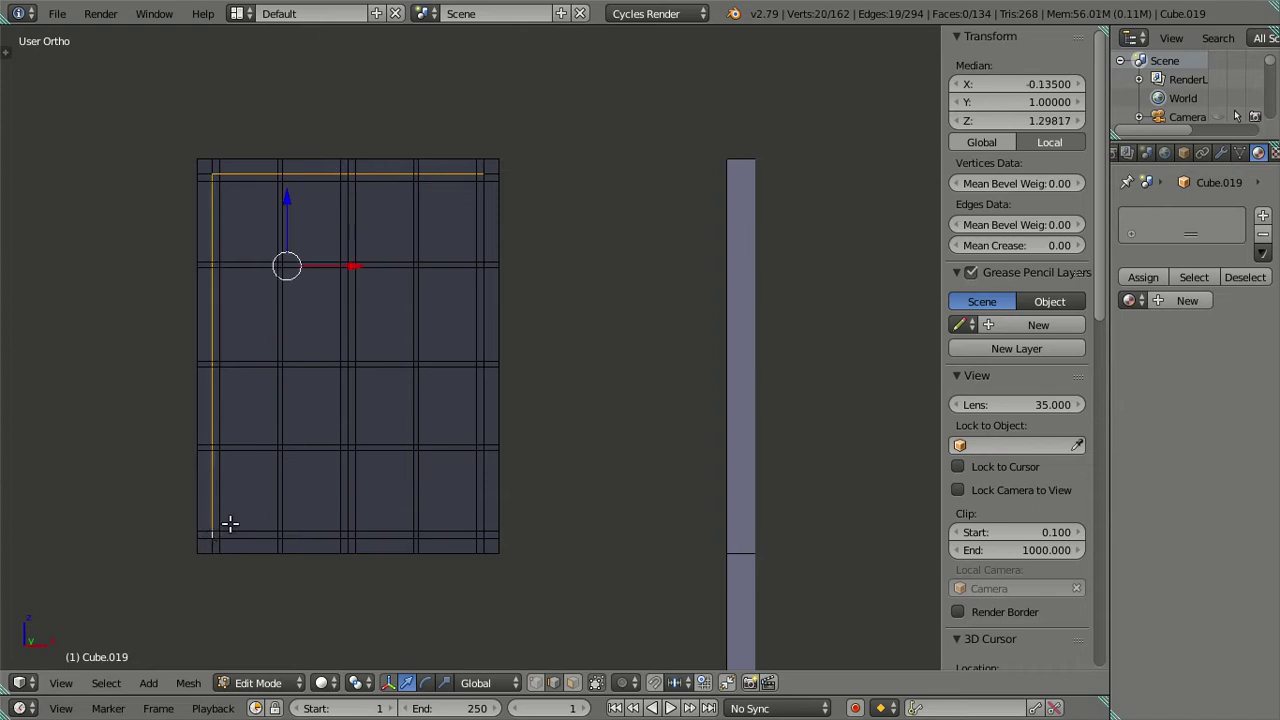
pyautogui.keyDown('alt'); pyautogui.keyDown('shift'); pyautogui.rightClick(480, 538); pyautogui.keyUp('shift'); pyautogui.keyUp('alt')
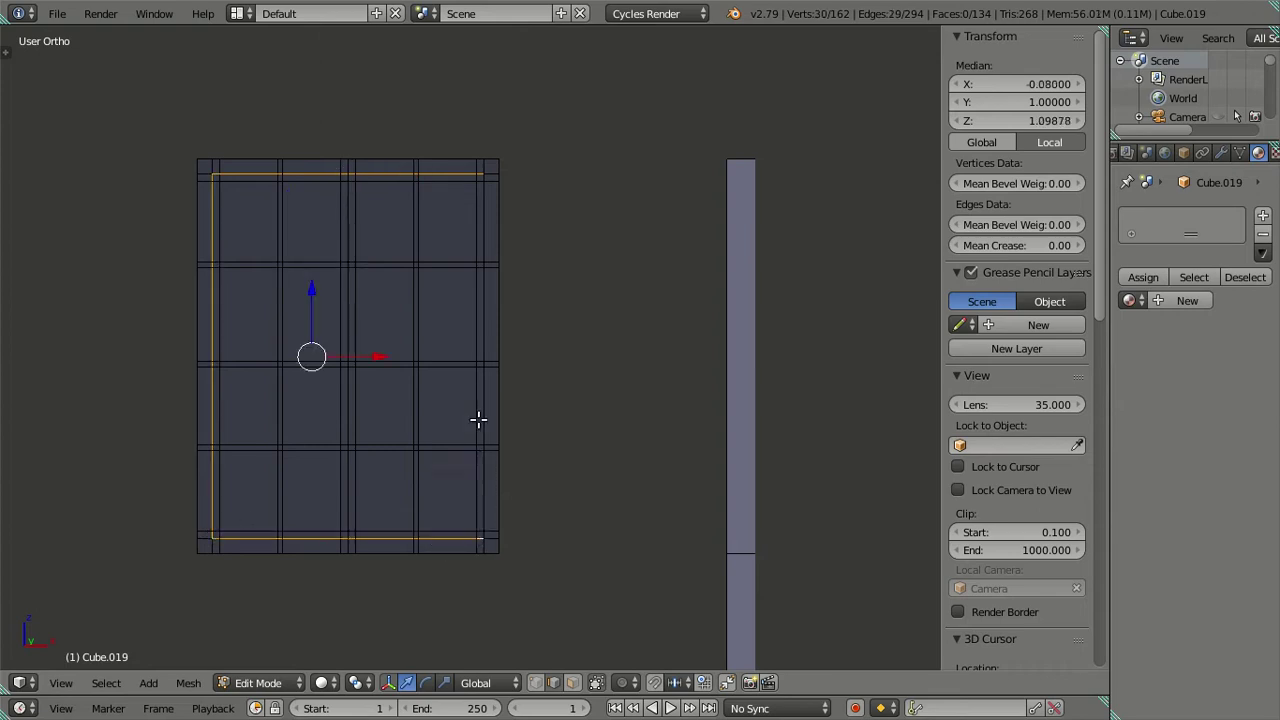
pyautogui.keyDown('alt'); pyautogui.keyDown('shift'); pyautogui.rightClick(483, 178); pyautogui.keyUp('shift'); pyautogui.keyUp('alt')
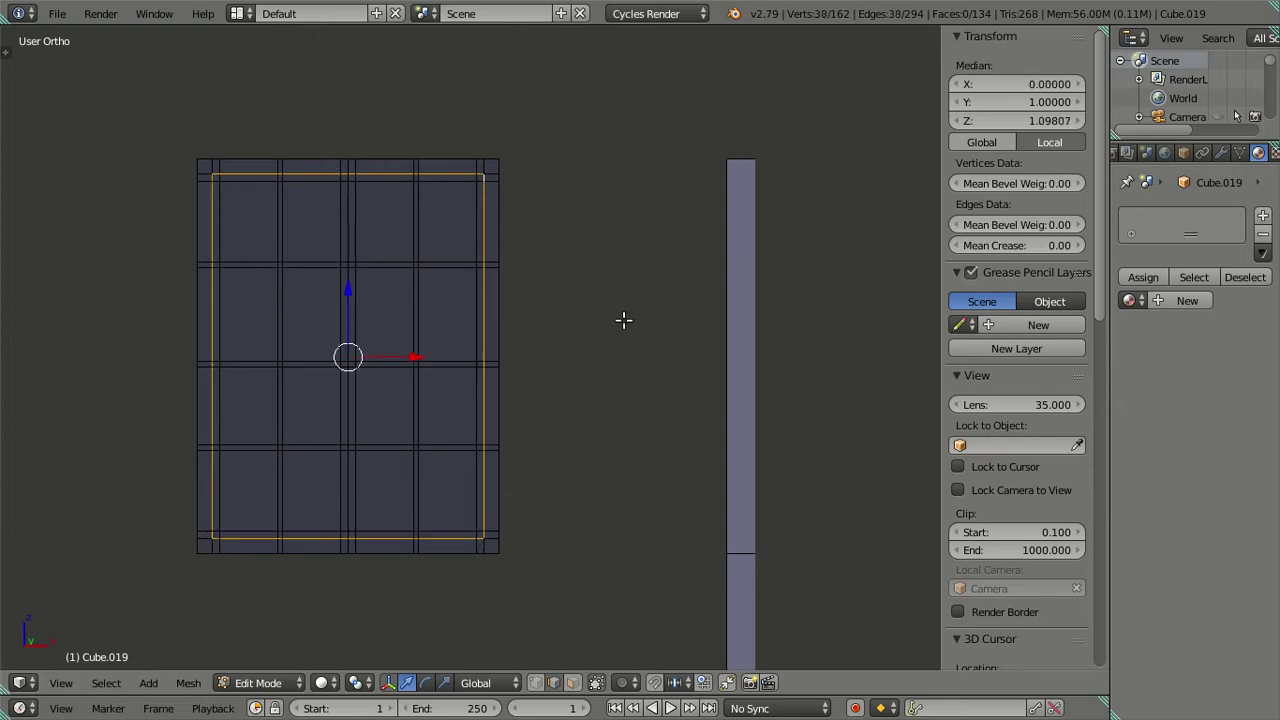
pyautogui.hotkey('ctrl', 'b')
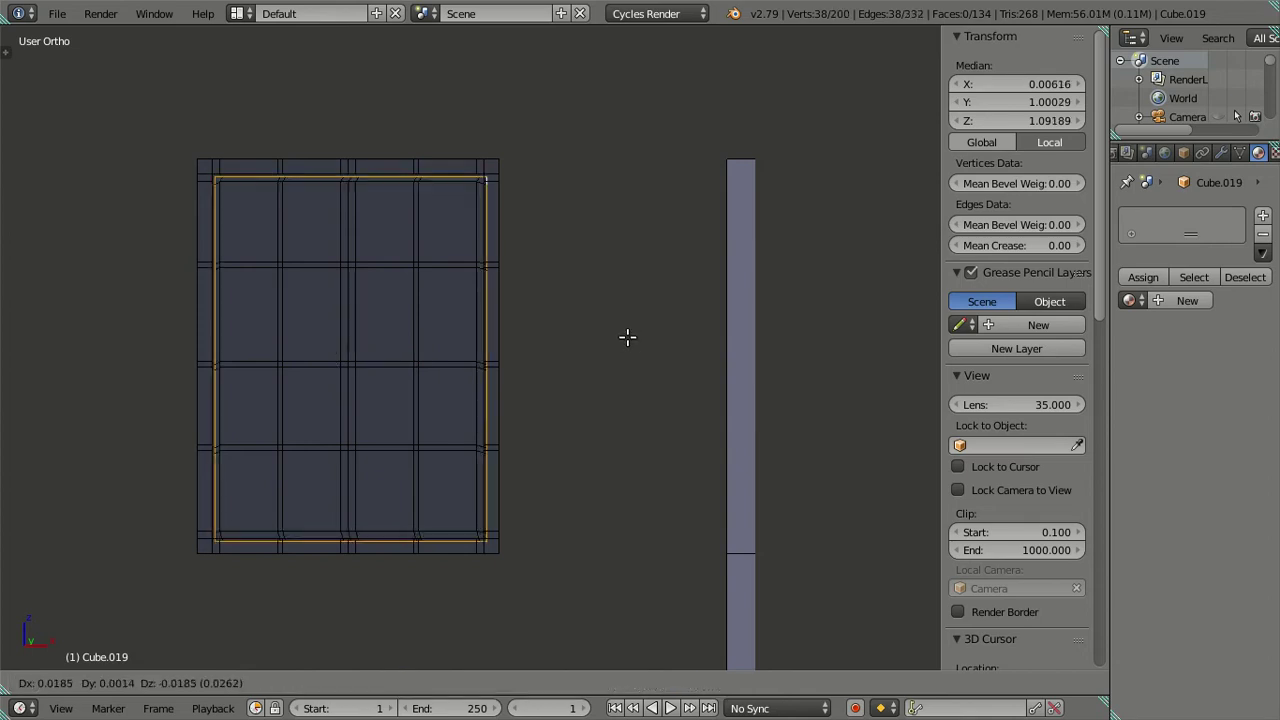
pyautogui.click(594, 323)
# From an angled view, select one edge of the new frame strip.
pyautogui.press('a')
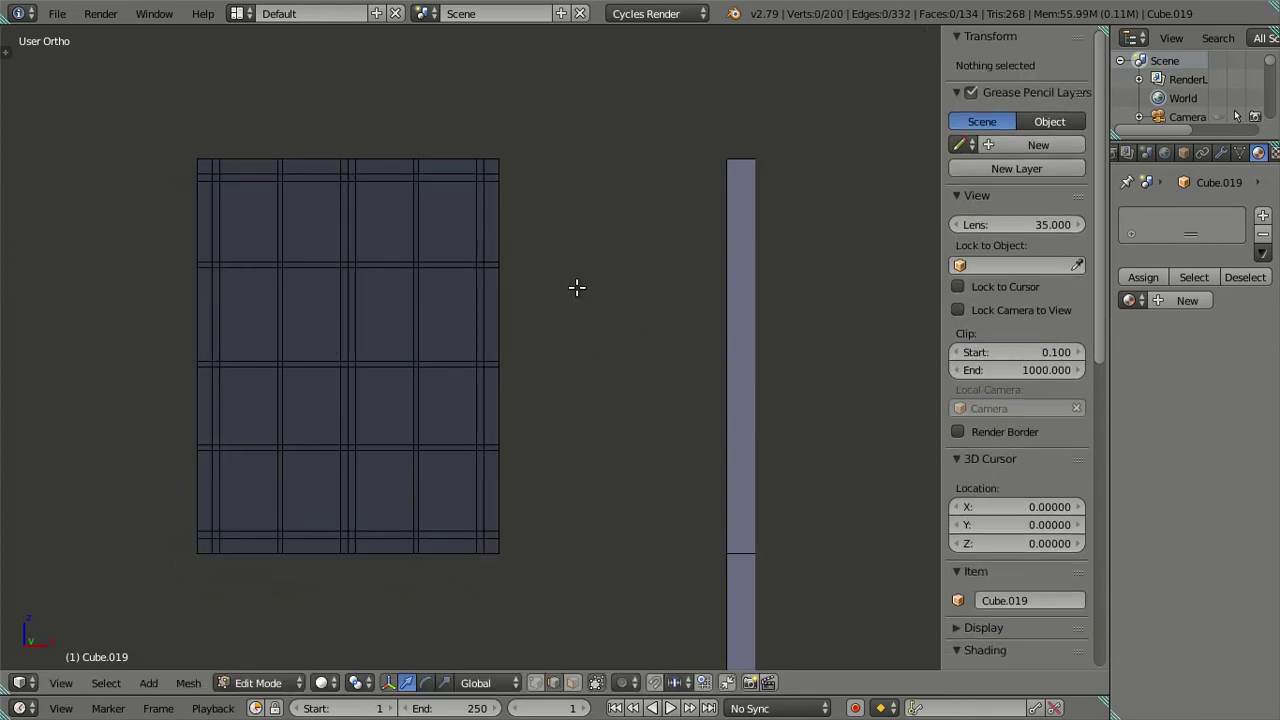
pyautogui.moveTo(577, 286); pyautogui.dragTo(529, 271, button='middle')
pyautogui.rightClick(512, 259)
# Extrude the linked frame strip outward along its normal.
pyautogui.hotkey('ctrl', 'l')
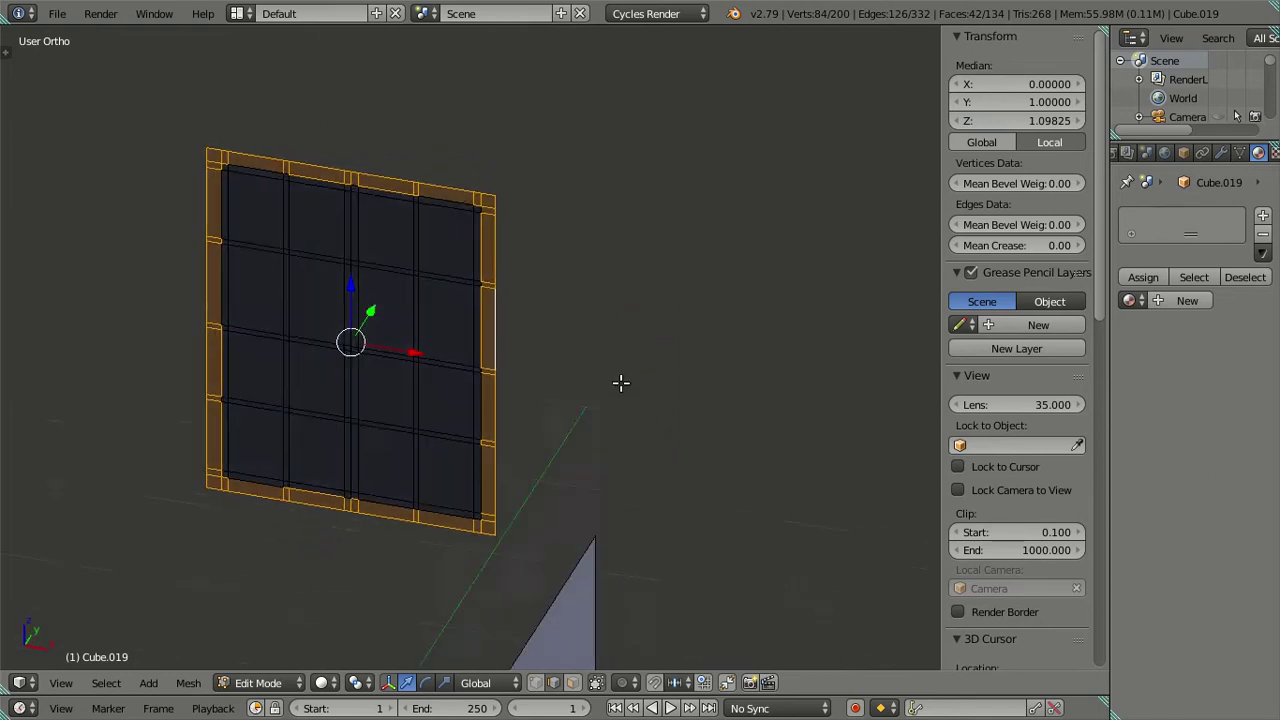
pyautogui.moveTo(620, 380); pyautogui.dragTo(620, 463, button='middle')
pyautogui.press('e')
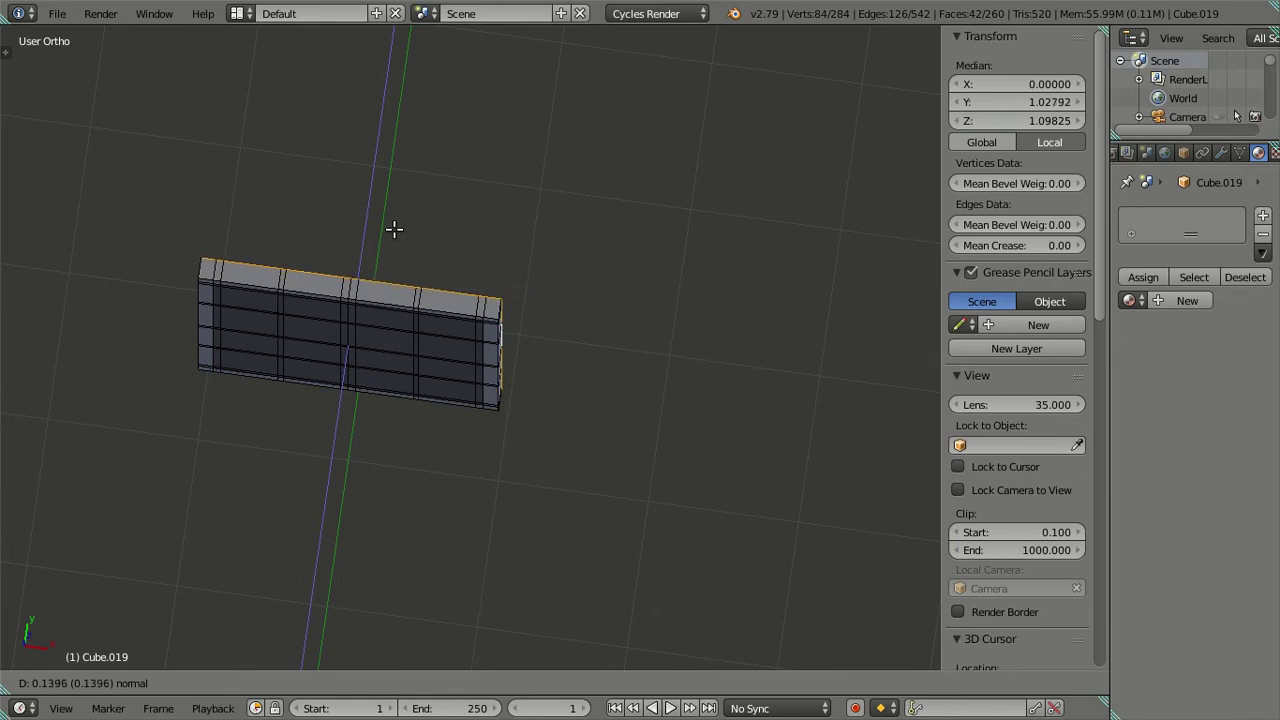
pyautogui.rightClick(395, 222)
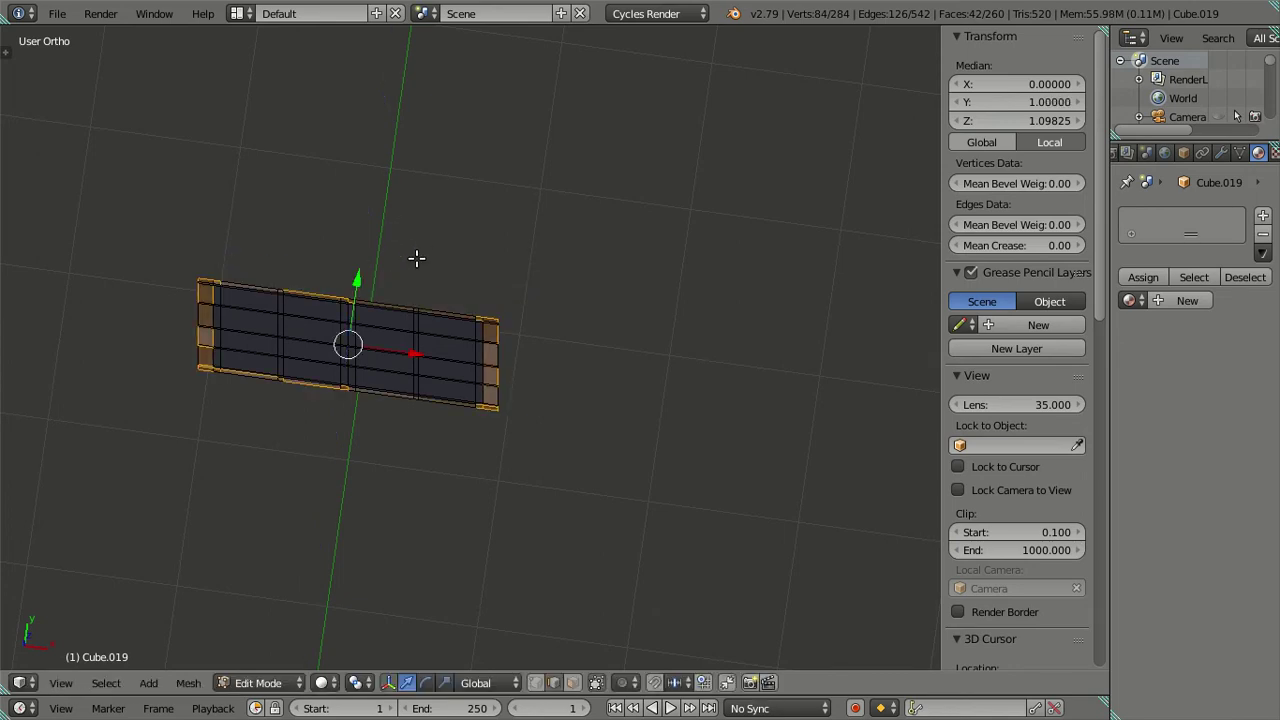
pyautogui.press('e')
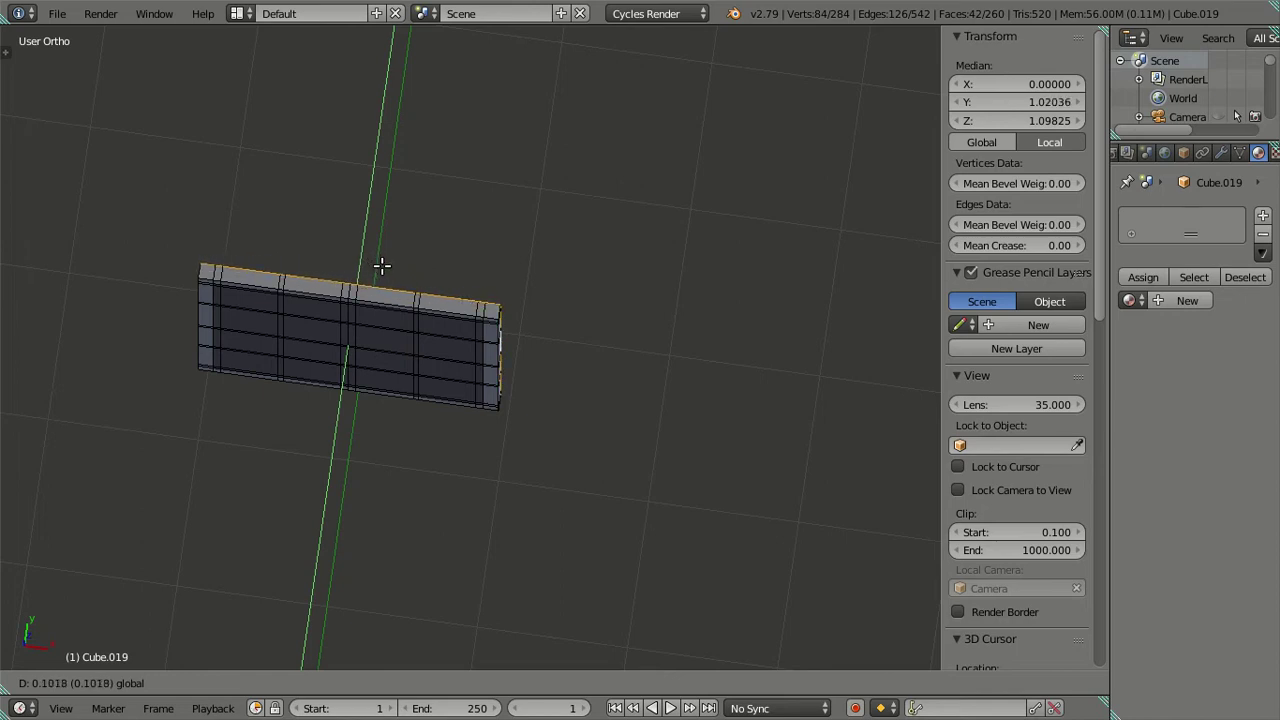
pyautogui.click(381, 265)
# Set the frame's Median Y to 0 and return to Object Mode.
pyautogui.click(1050, 101)
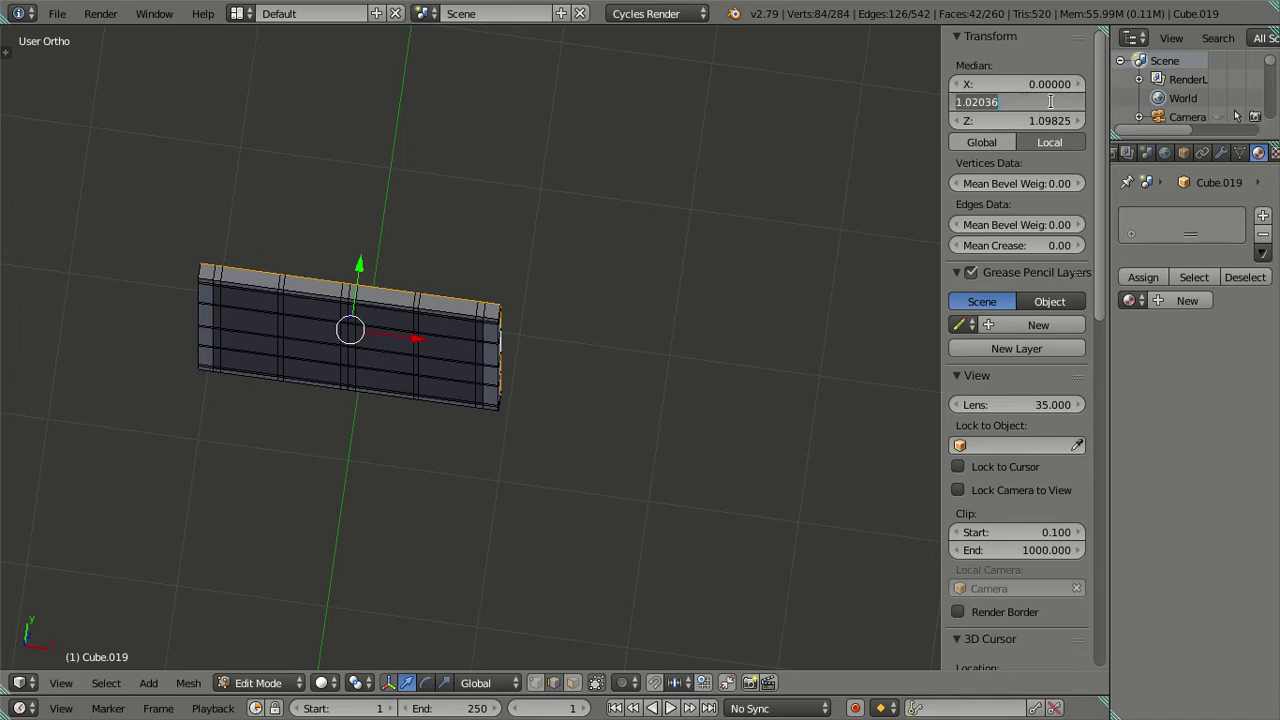
pyautogui.write('1.020')
pyautogui.press('Return')
pyautogui.moveTo(668, 258)
pyautogui.mouseDown(button='middle')
pyautogui.moveTo(543, 283)
pyautogui.moveTo(510, 268)
pyautogui.moveTo(540, 391)
pyautogui.moveTo(560, 351)
pyautogui.moveTo(634, 303)
pyautogui.moveTo(491, 274)
pyautogui.moveTo(474, 314)
pyautogui.moveTo(509, 418)
pyautogui.moveTo(496, 402)
pyautogui.moveTo(436, 422)
pyautogui.moveTo(461, 361)
pyautogui.moveTo(494, 410)
pyautogui.moveTo(502, 484)
pyautogui.moveTo(556, 414)
pyautogui.moveTo(705, 484)
pyautogui.moveTo(446, 369)
pyautogui.moveTo(380, 309)
pyautogui.moveTo(510, 342)
pyautogui.moveTo(454, 362)
pyautogui.moveTo(474, 443)
pyautogui.moveTo(434, 434)
pyautogui.moveTo(515, 284)
pyautogui.moveTo(477, 306)
pyautogui.moveTo(489, 366)
pyautogui.moveTo(463, 320)
pyautogui.moveTo(468, 288)
pyautogui.moveTo(465, 334)
pyautogui.moveTo(488, 305)
pyautogui.mouseUp(button='middle')
pyautogui.press('Tab')
# Re-enter Edit Mode on the panel with nothing selected, viewed at an angle.
pyautogui.scroll(-2, 454, 362)
pyautogui.scroll(-4, 450, 347)
pyautogui.scroll(-1, 449, 342)
pyautogui.scroll(2, 434, 434)
pyautogui.scroll(2, 515, 284)
pyautogui.press('Tab')
pyautogui.press('a')
pyautogui.moveTo(394, 309)
pyautogui.mouseDown(button='middle')
pyautogui.moveTo(466, 283)
pyautogui.moveTo(463, 306)
pyautogui.moveTo(437, 317)
pyautogui.moveTo(456, 306)
pyautogui.mouseUp(button='middle')
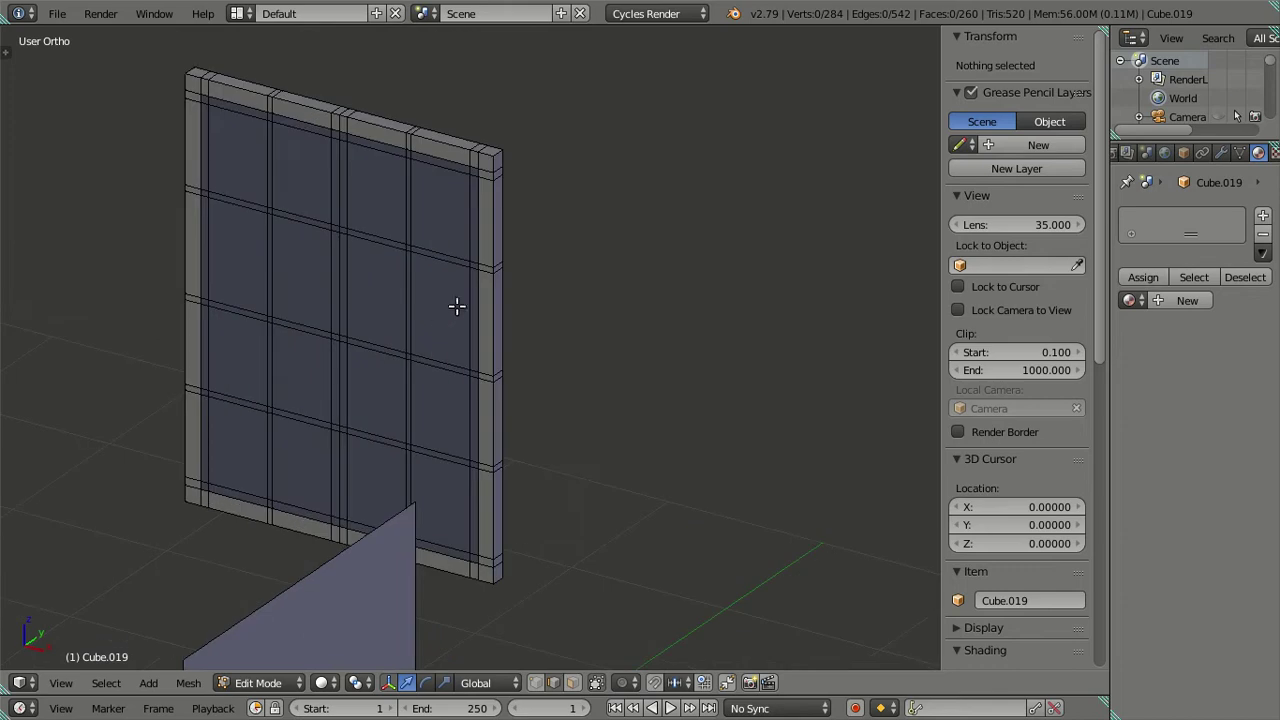
# Select the linked inner grid, snap the 3D cursor to its centre, and return to Object Mode.
pyautogui.rightClick(417, 262)
pyautogui.hotkey('ctrl', 'l')
pyautogui.hotkey('shift', 's')
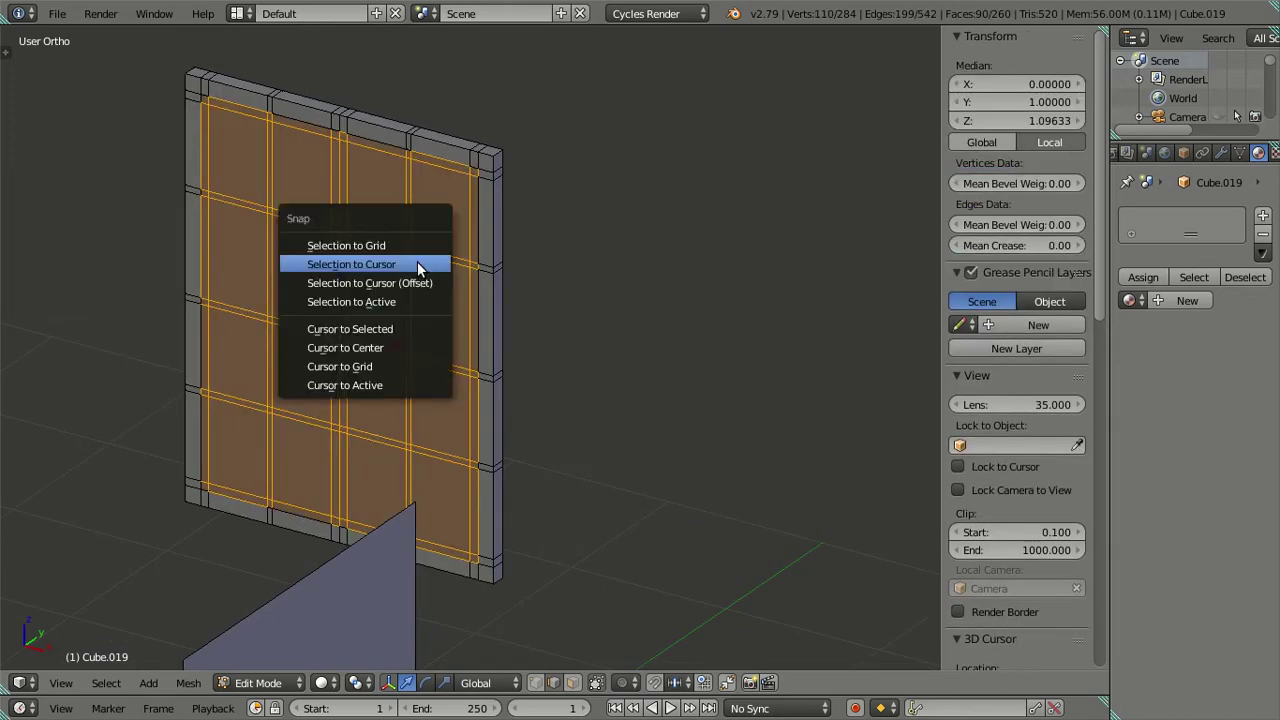
pyautogui.click(412, 324)
pyautogui.press('a')
pyautogui.press('Tab')
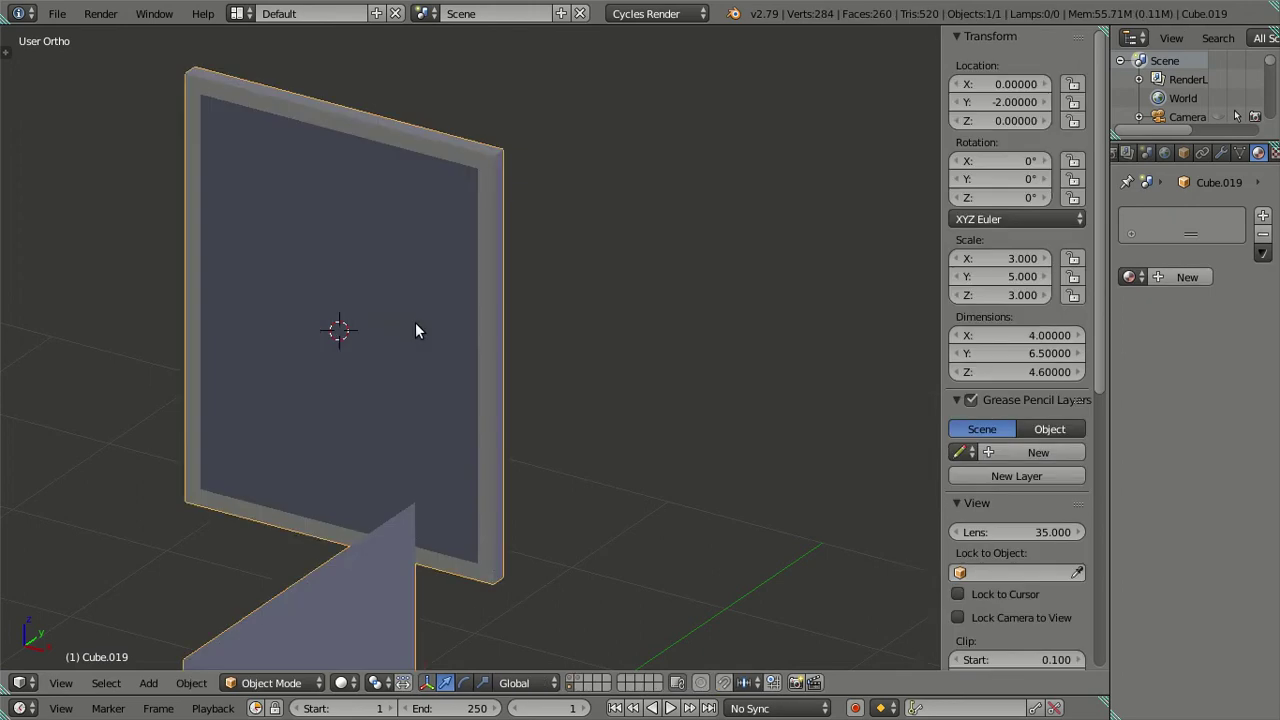
# Snap the 3D cursor onto the small plate and add a new cube there.
pyautogui.scroll(-2, 417, 323)
pyautogui.moveTo(537, 369); pyautogui.dragTo(441, 387, button='middle')
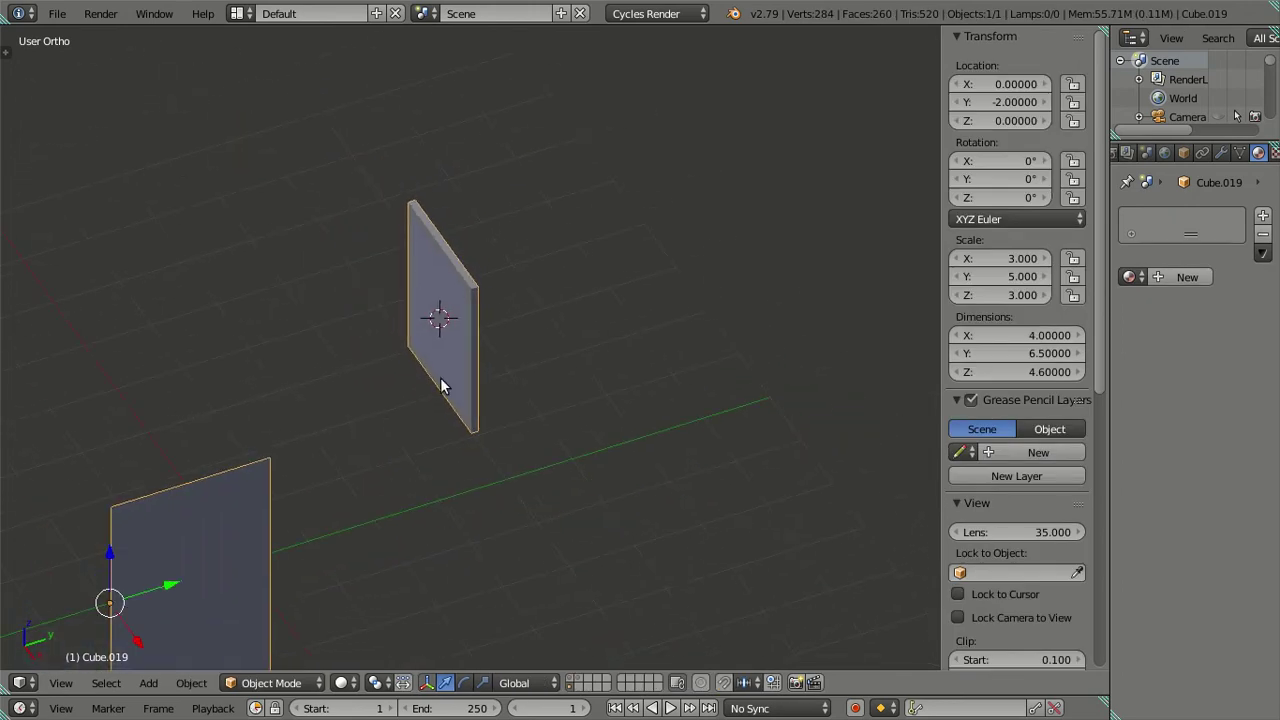
pyautogui.scroll(2, 521, 348)
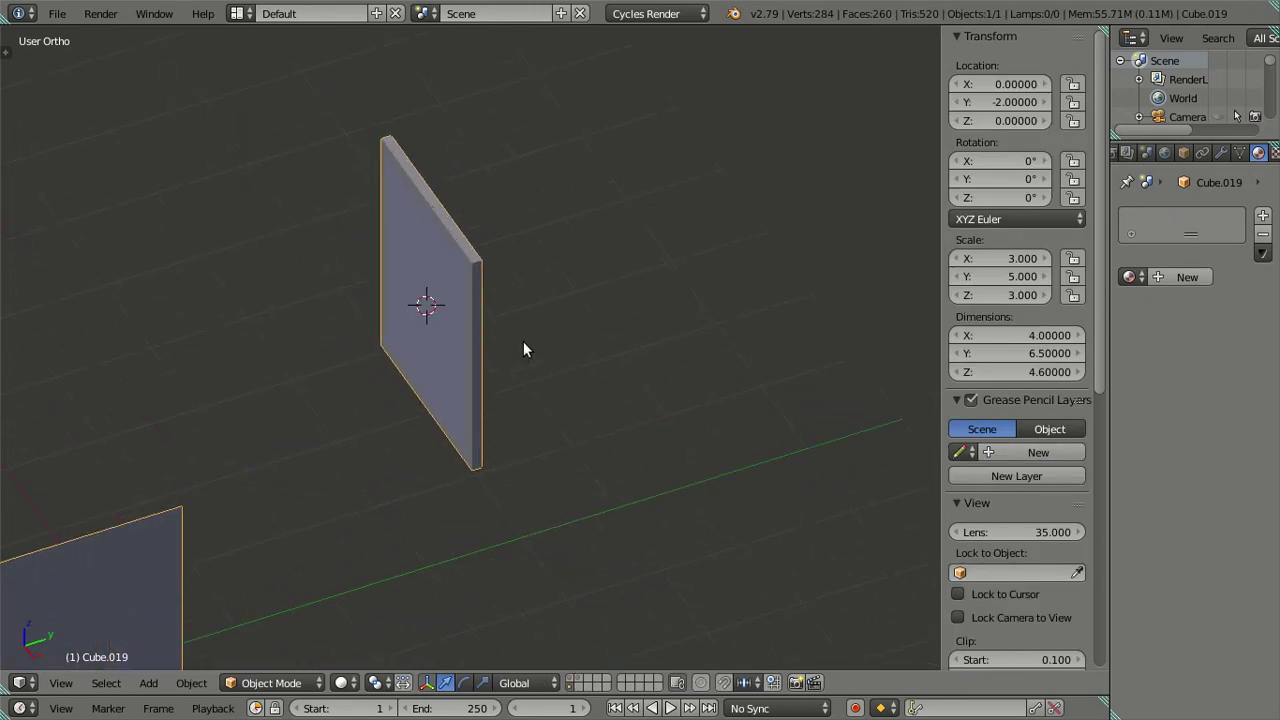
pyautogui.hotkey('shift', 's')
pyautogui.click(512, 338)
pyautogui.hotkey('shift', 'a')
pyautogui.click(716, 214)
# Orbit around the new cube and briefly toggle Edit Mode on it.
pyautogui.moveTo(596, 311); pyautogui.dragTo(539, 300, button='middle')
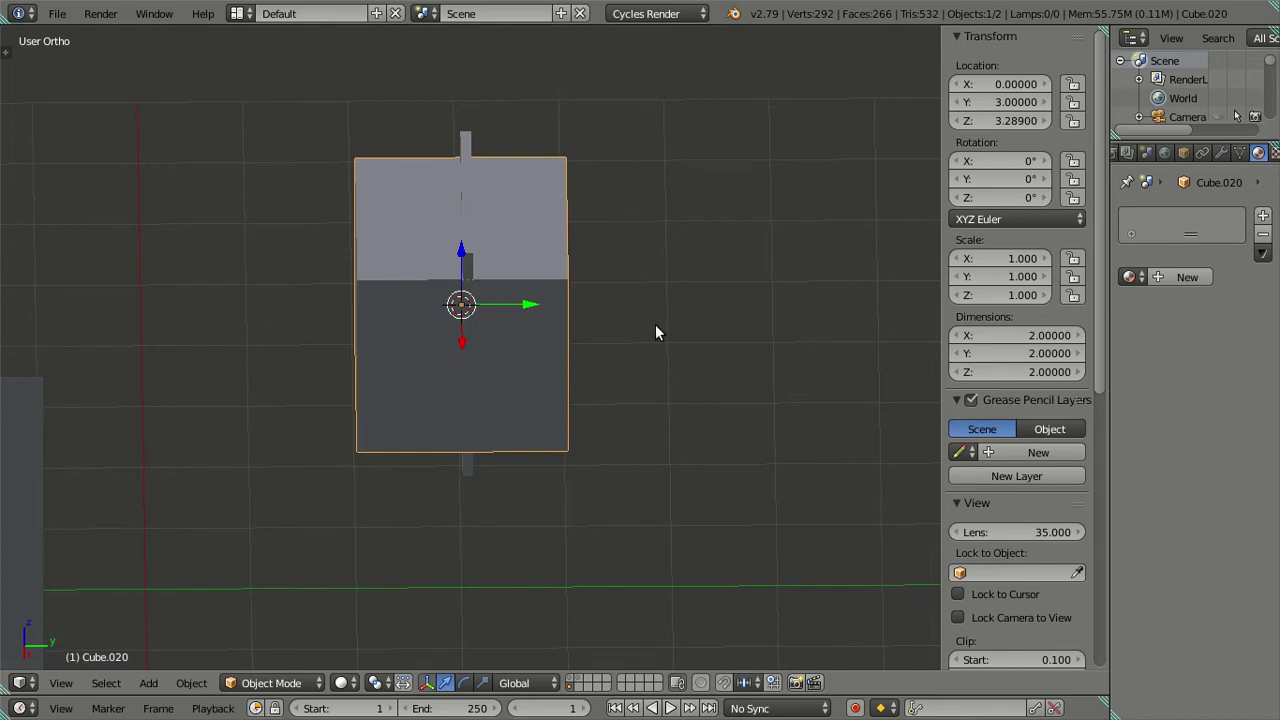
pyautogui.moveTo(613, 346); pyautogui.dragTo(497, 340, button='middle')
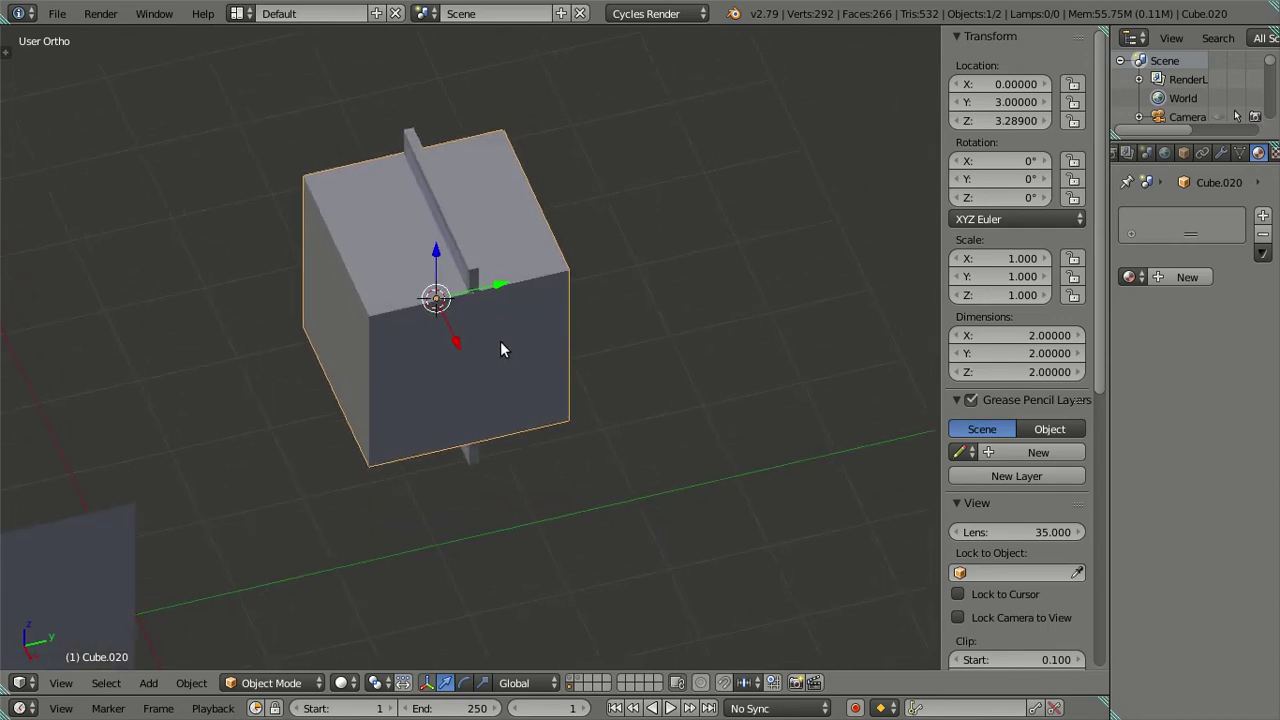
pyautogui.scroll(3, 254, 340)
pyautogui.press('Tab')
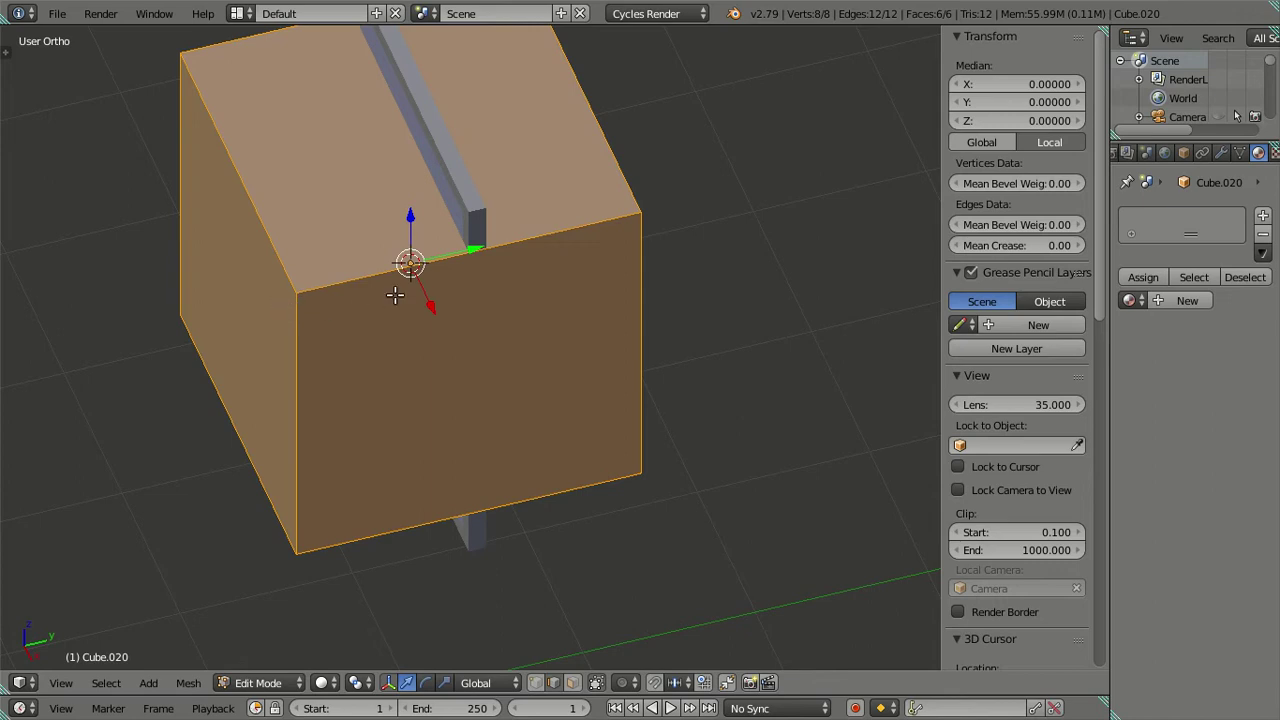
pyautogui.scroll(-3, 440, 278)
pyautogui.moveTo(618, 313); pyautogui.dragTo(566, 229, button='middle')
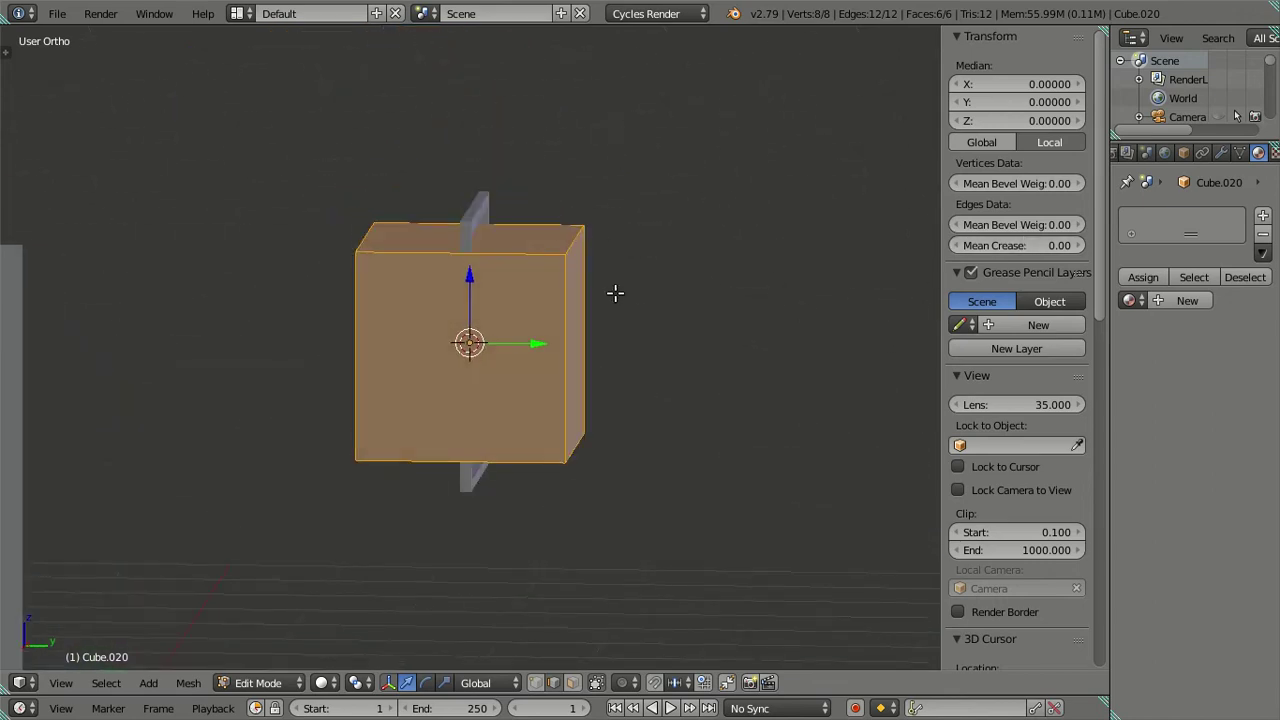
pyautogui.press('Tab')
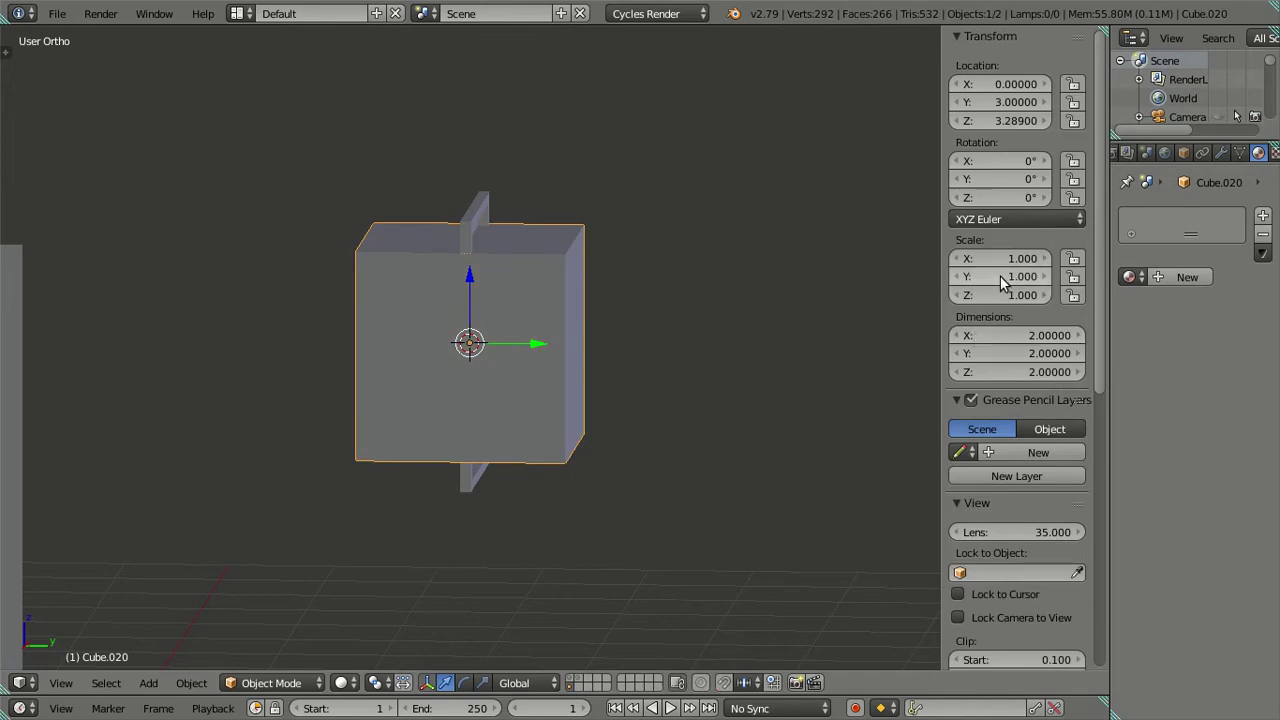
# Set the cube's Y scale to 0.2 and orbit to inspect the thin slab.
pyautogui.click(1000, 277)
pyautogui.write('0.2')
pyautogui.press('Return')
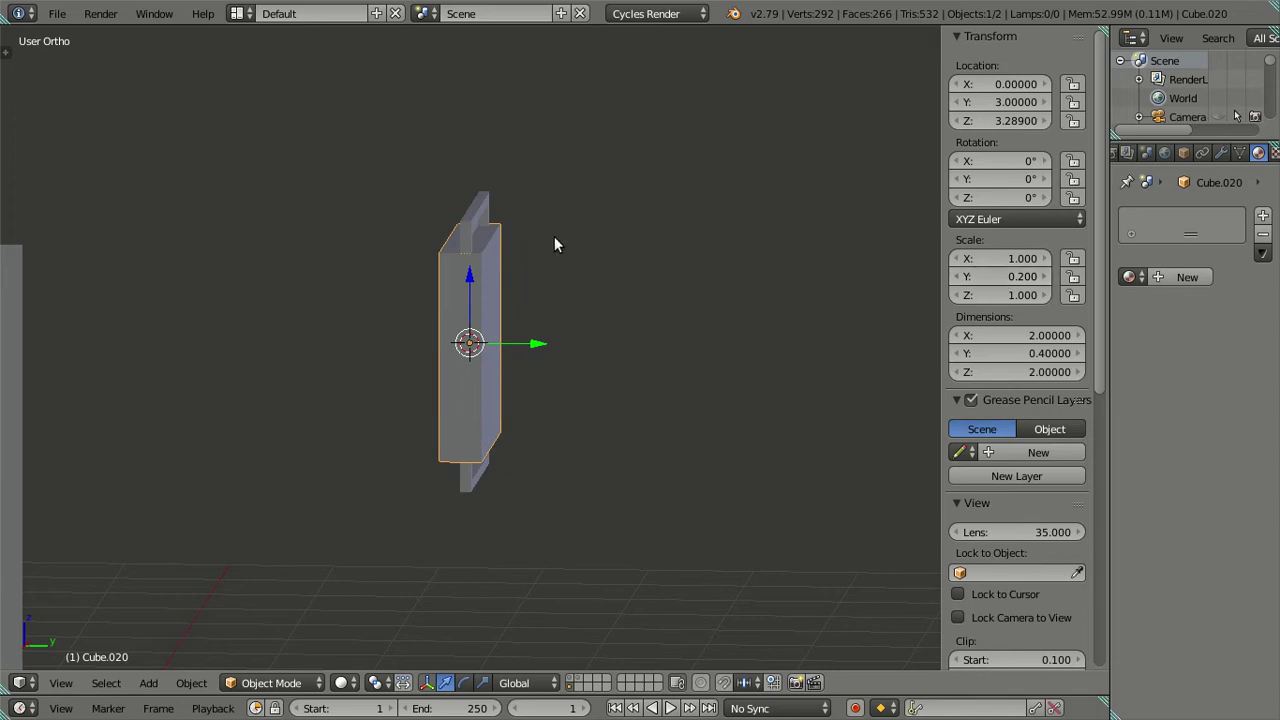
pyautogui.press('KP_6')
pyautogui.press('KP_6')
pyautogui.press('KP_6')
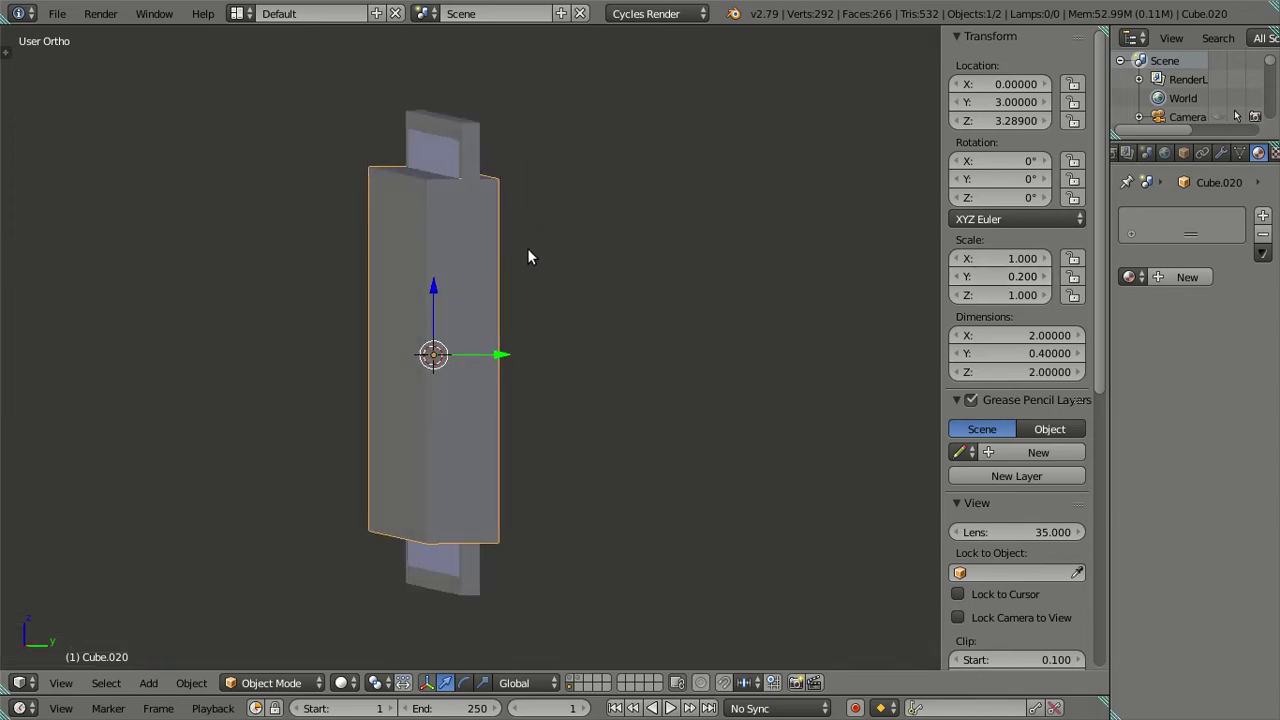
pyautogui.press('KP_6')
pyautogui.press('KP_6')
pyautogui.moveTo(449, 155); pyautogui.dragTo(433, 305, button='middle')
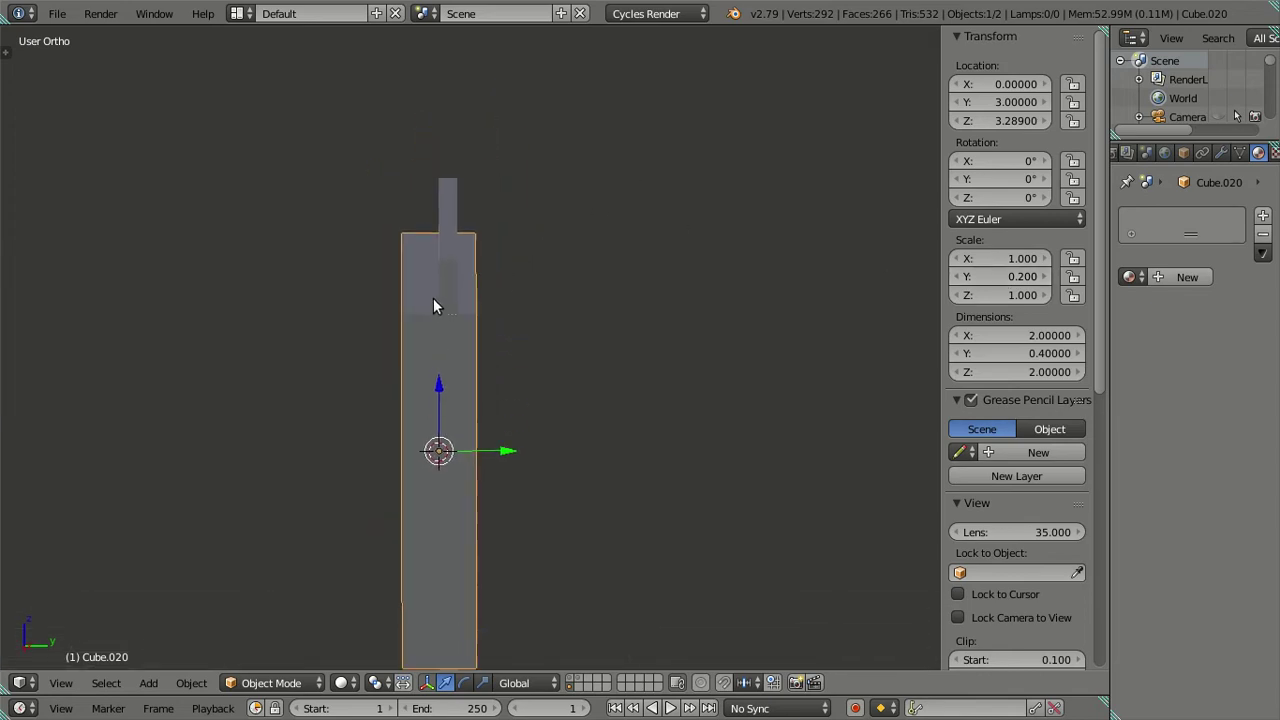
pyautogui.press('KP_6')
# Add two centred vertical loop cuts through the slab in Edit Mode.
pyautogui.press('Tab')
pyautogui.press('Tab')
pyautogui.press('Tab')
pyautogui.hotkey('ctrl', 'r')
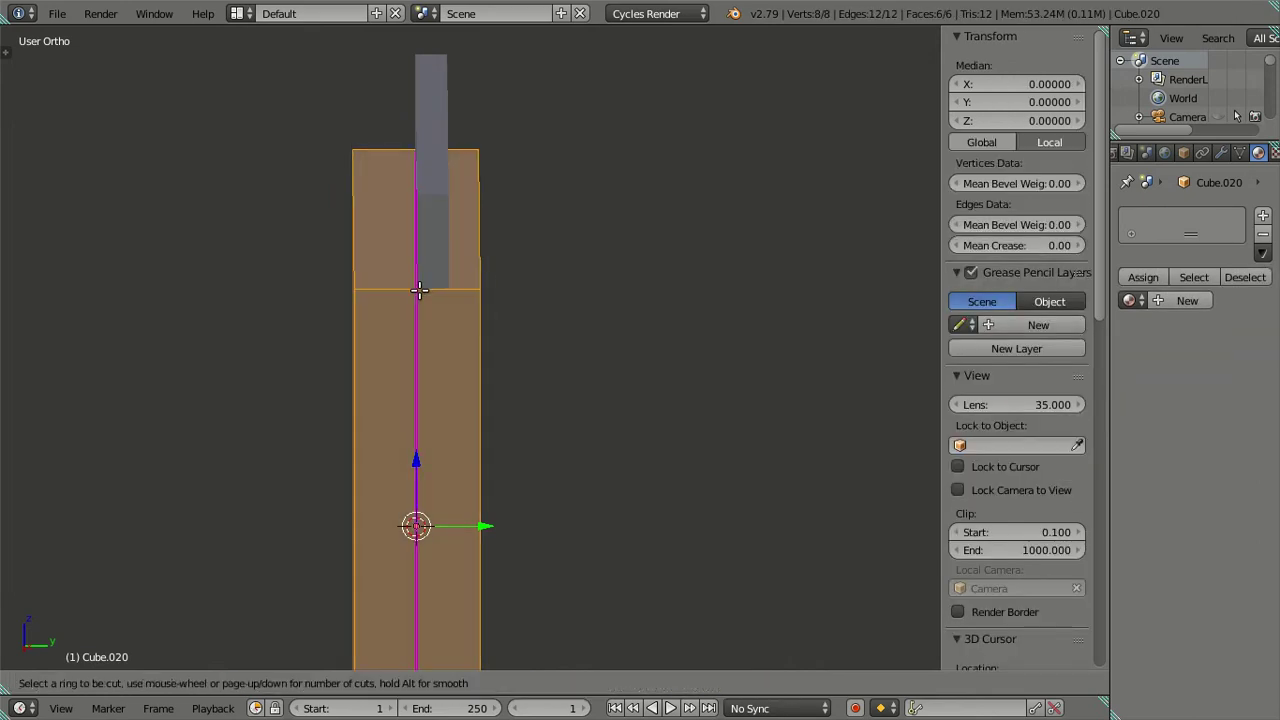
pyautogui.click(419, 290)
pyautogui.rightClick(419, 290)
pyautogui.hotkey('ctrl', 'r')
pyautogui.click(452, 290)
pyautogui.rightClick(452, 290)
pyautogui.moveTo(600, 340); pyautogui.dragTo(580, 315, button='middle')
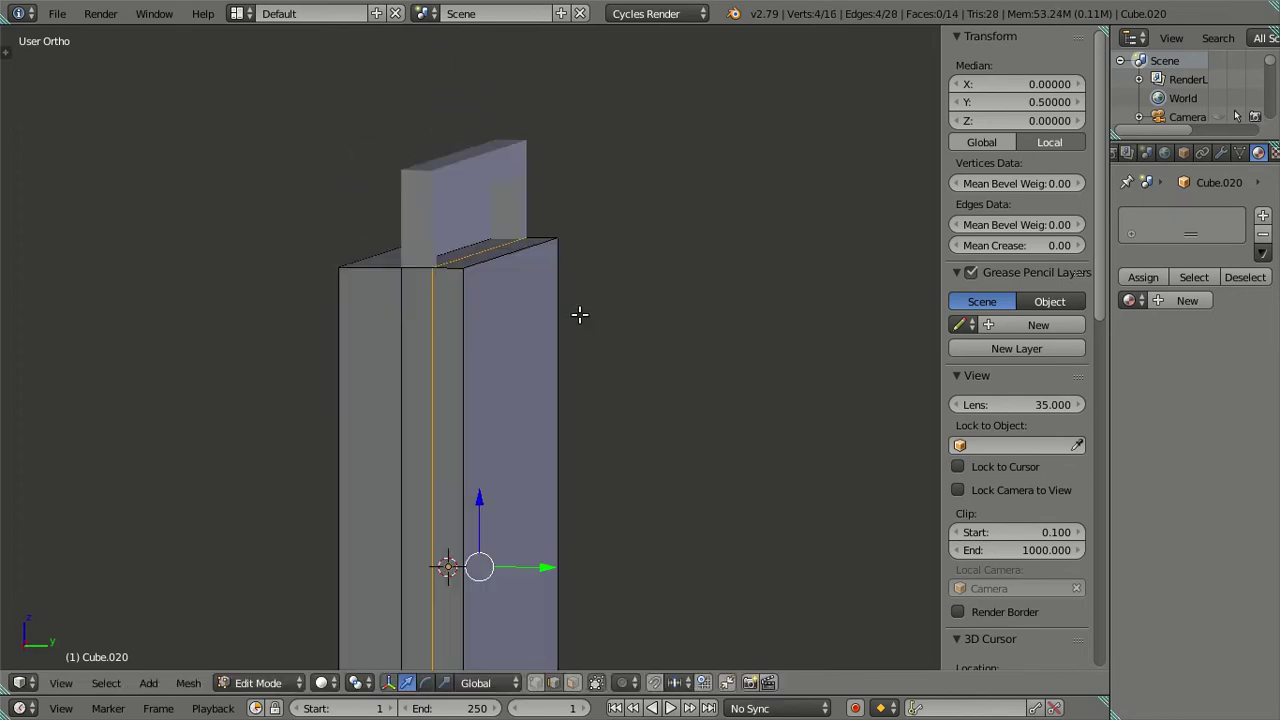
pyautogui.press('a')
# Delete the slab and select the Cube.019 wall panel again.
pyautogui.scroll(-3, 552, 319)
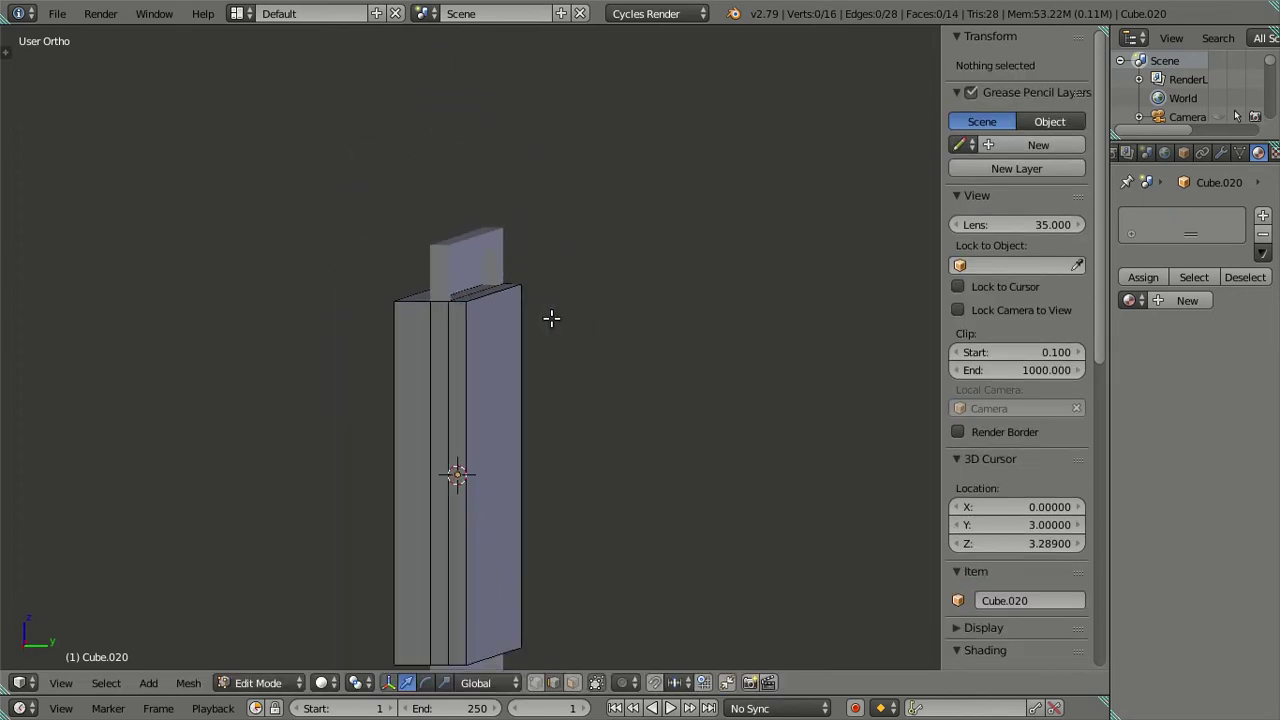
pyautogui.press('Tab')
pyautogui.moveTo(494, 318)
pyautogui.mouseDown(button='middle')
pyautogui.moveTo(501, 349)
pyautogui.moveTo(434, 350)
pyautogui.mouseUp(button='middle')
pyautogui.press('Tab')
pyautogui.press('Tab')
pyautogui.press('x')
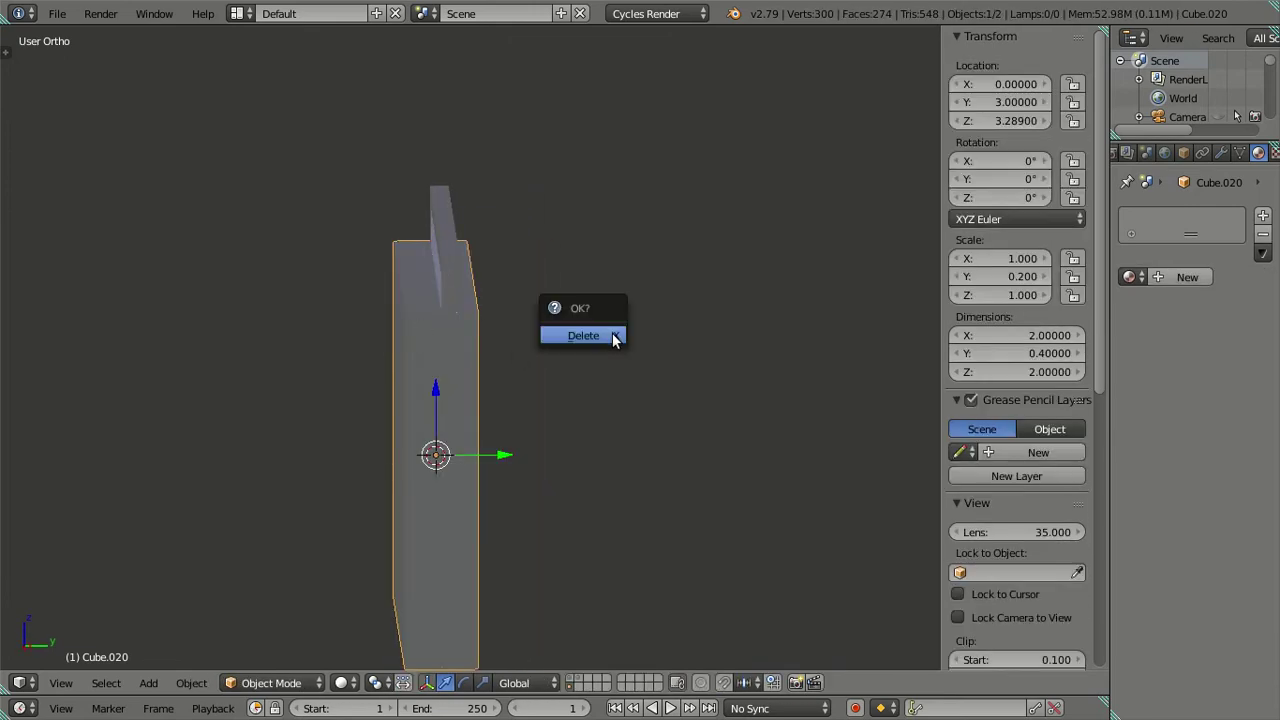
pyautogui.click(612, 335)
pyautogui.rightClick(456, 294)
pyautogui.press('Tab')
pyautogui.moveTo(494, 331)
pyautogui.mouseDown(button='middle')
pyautogui.moveTo(440, 360)
pyautogui.moveTo(490, 360)
pyautogui.mouseUp(button='middle')
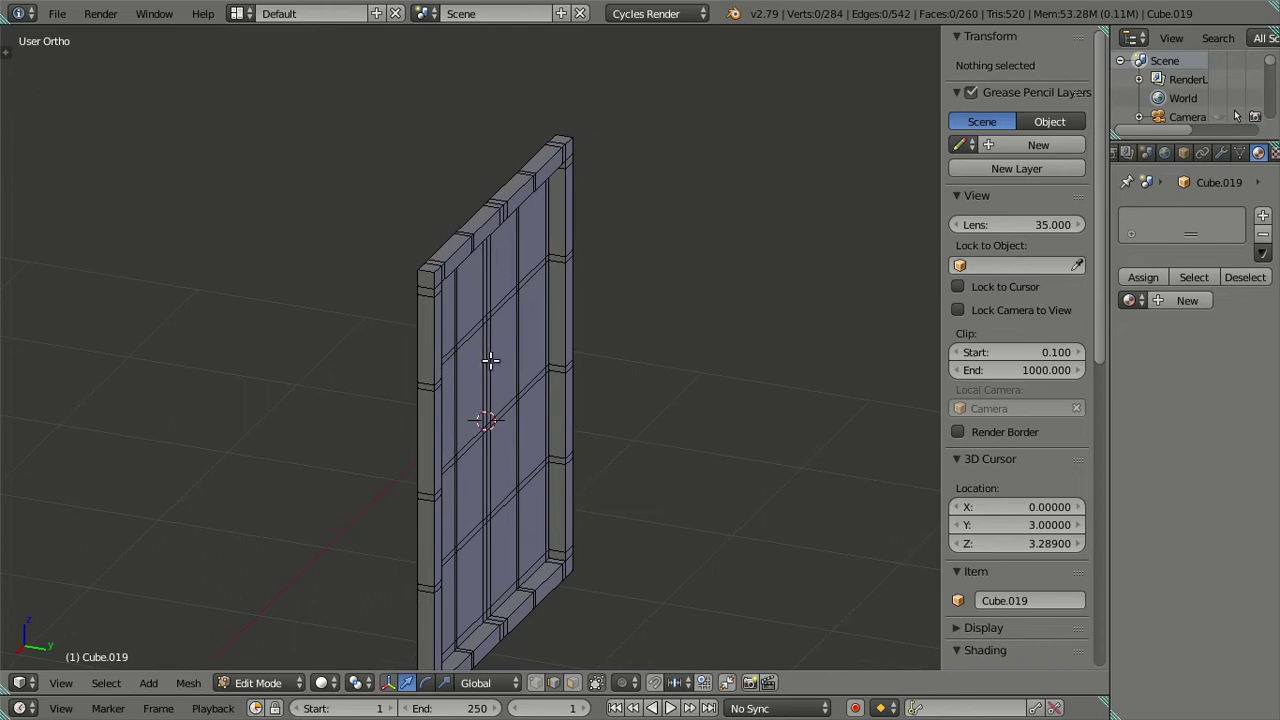
# Select Cube.019's outer frame border with L and set its median Y to 1.04.
pyautogui.press('l')
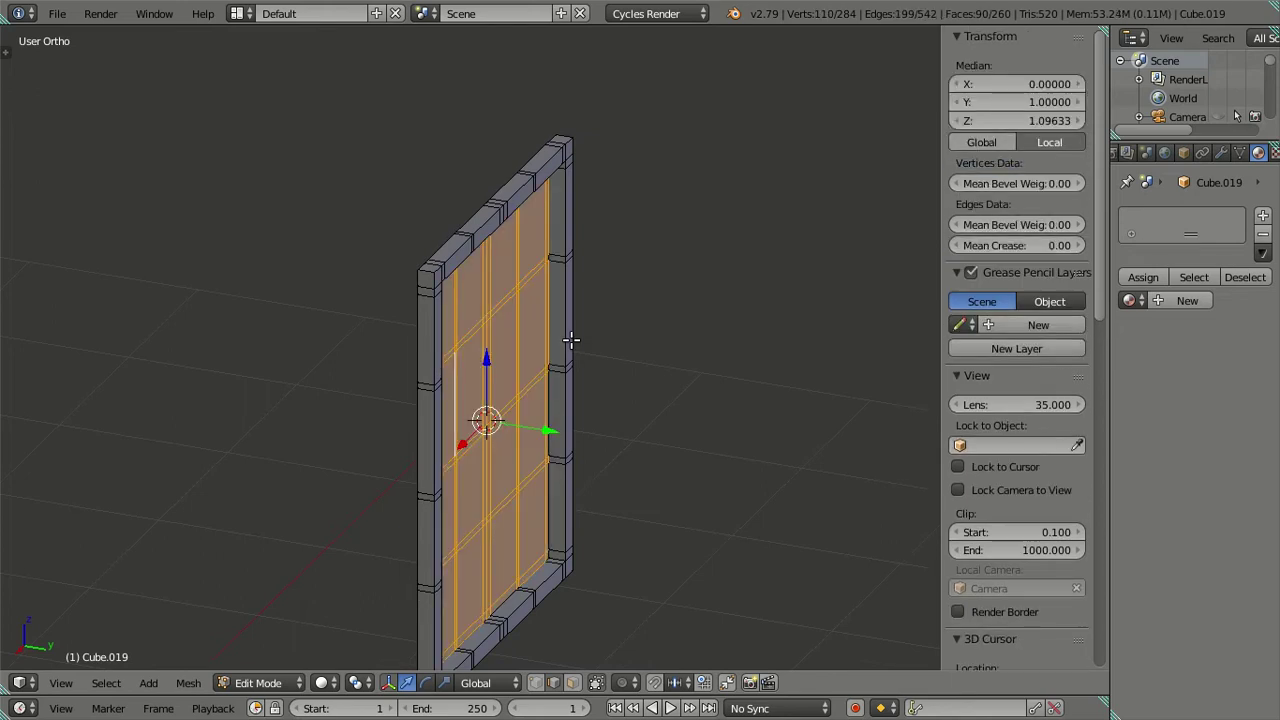
pyautogui.press('a')
pyautogui.press('l')
pyautogui.scroll(-2, 576, 330)
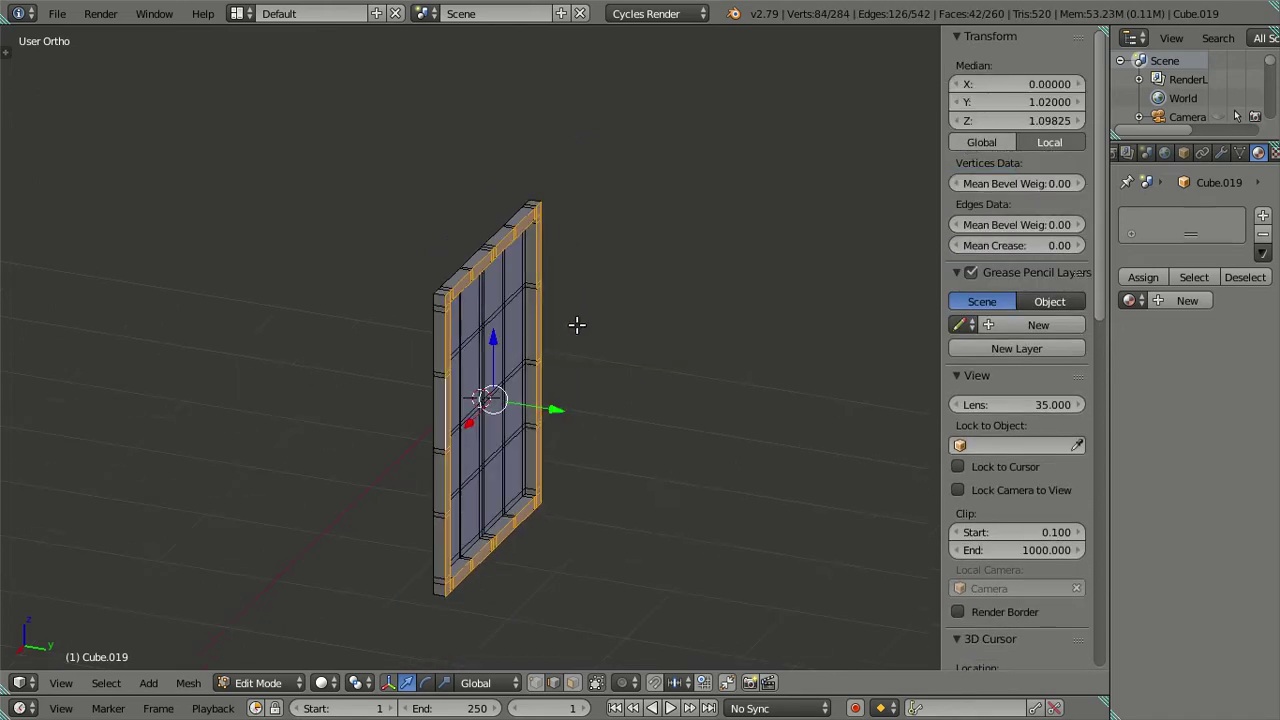
pyautogui.click(1039, 101)
pyautogui.write('1.04')
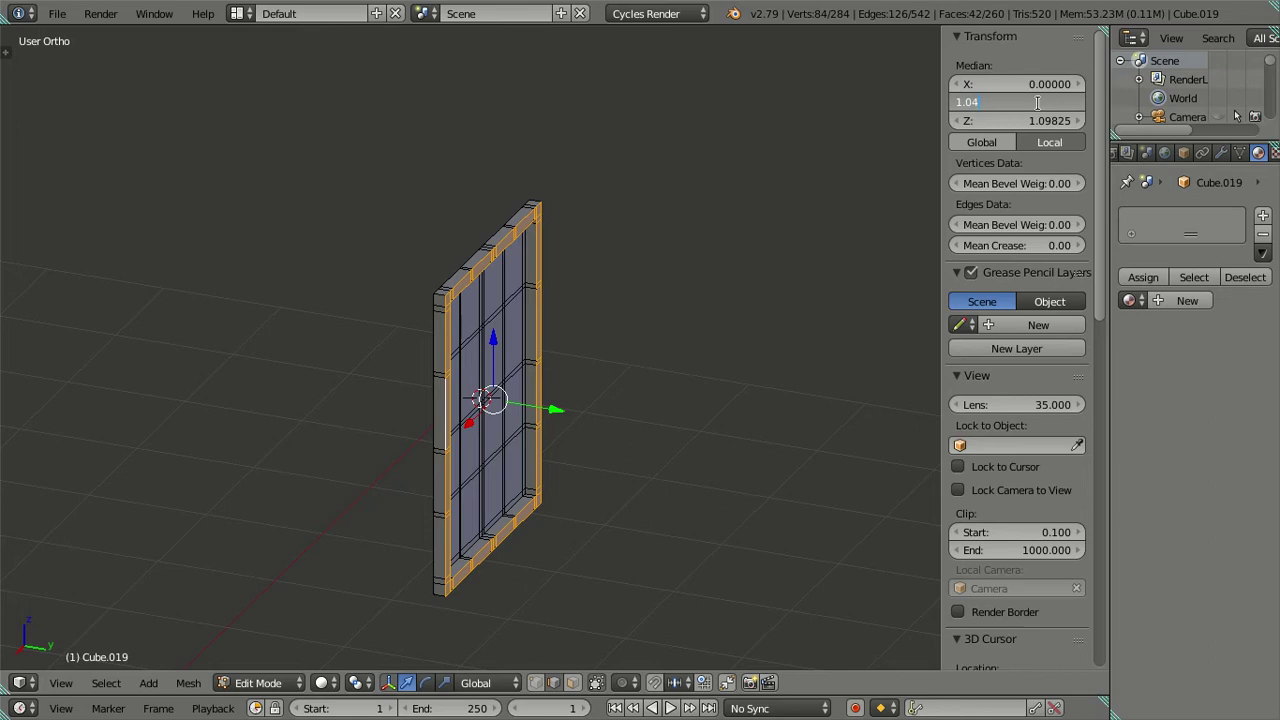
pyautogui.press('Return')
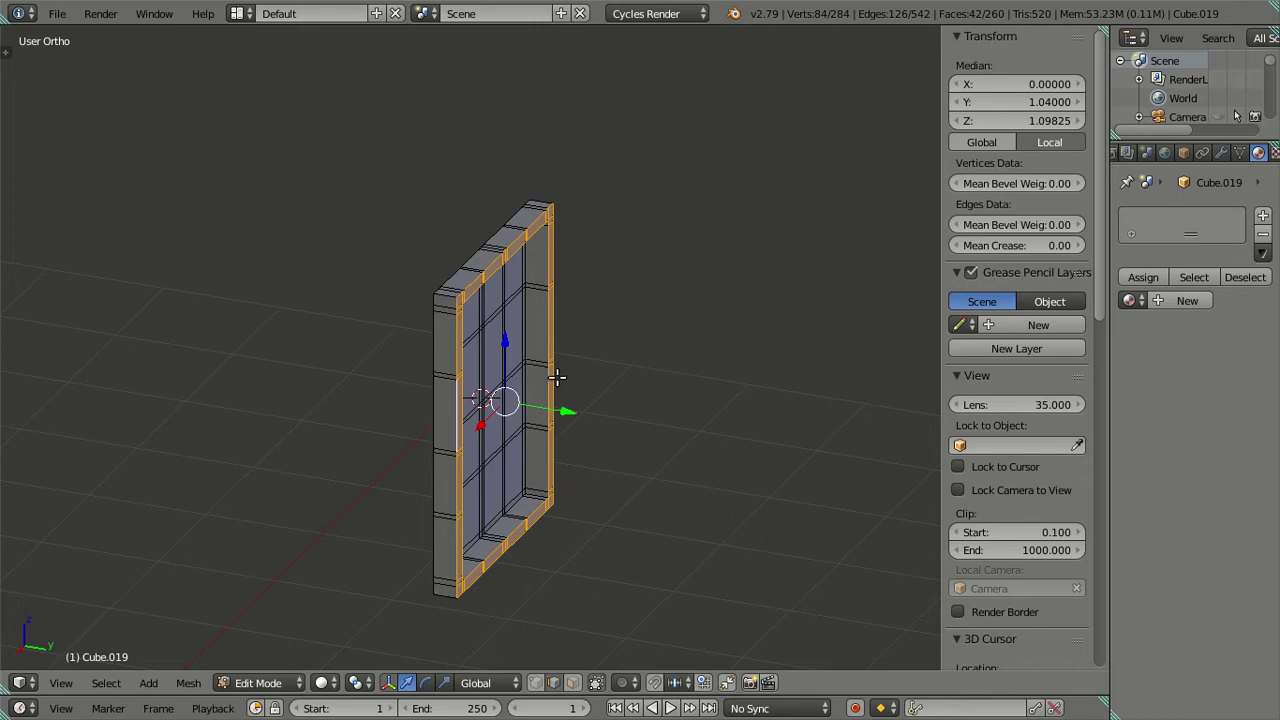
pyautogui.moveTo(503, 305); pyautogui.dragTo(540, 347, button='middle')
pyautogui.click(1030, 102)
pyautogui.write('AA')
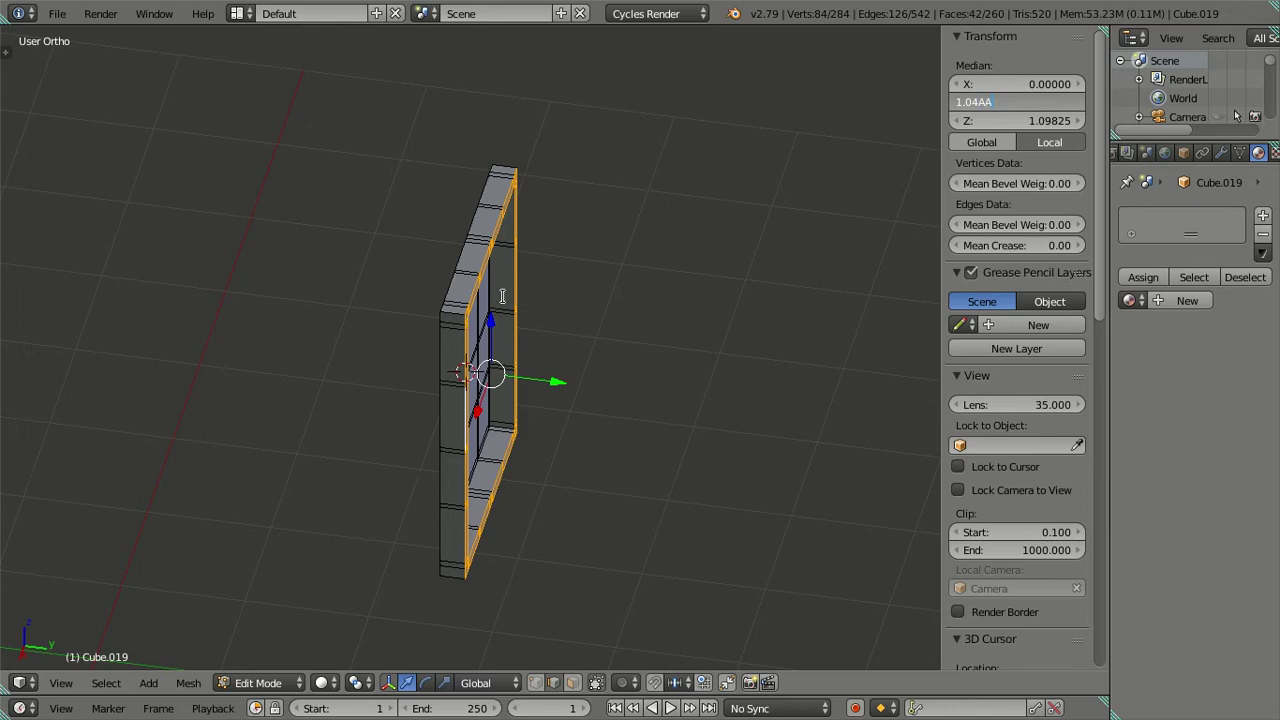
pyautogui.press('Return')
pyautogui.moveTo(771, 214)
pyautogui.mouseDown(button='middle')
pyautogui.moveTo(554, 324)
pyautogui.moveTo(606, 326)
pyautogui.mouseUp(button='middle')
pyautogui.press('a')
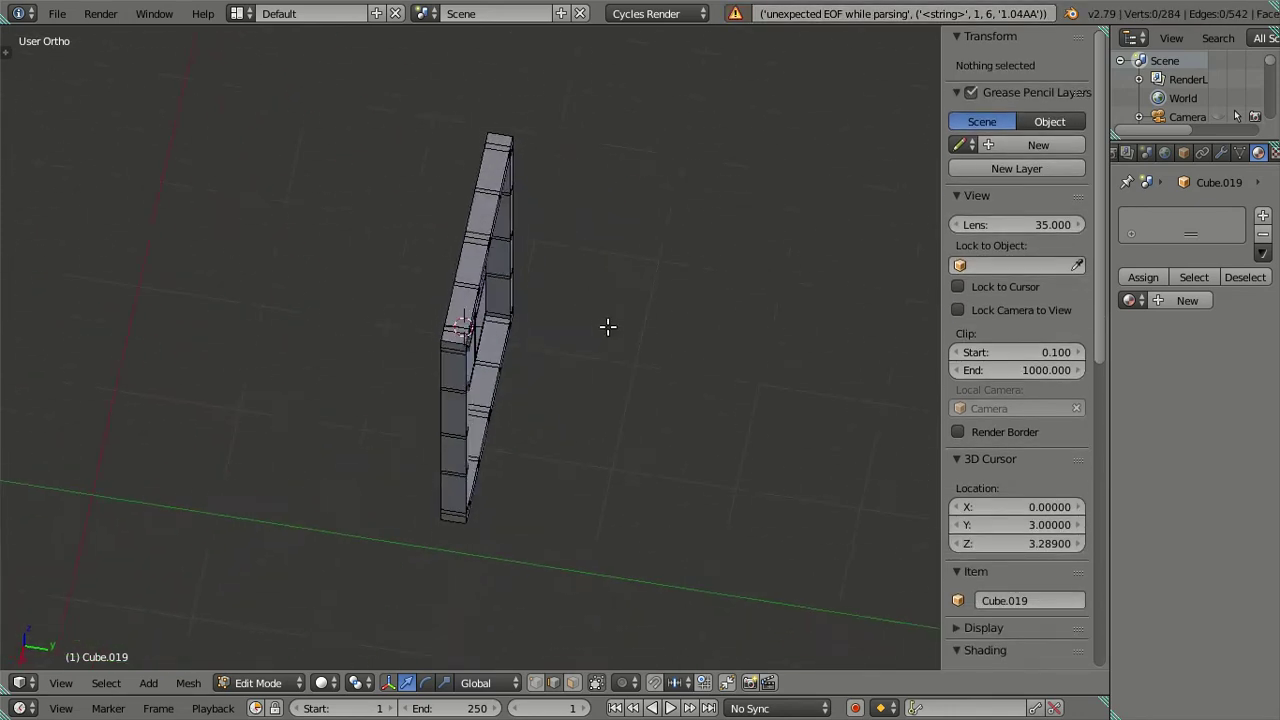
pyautogui.scroll(3, 558, 375)
pyautogui.scroll(1, 540, 369)
pyautogui.scroll(1, 524, 380)
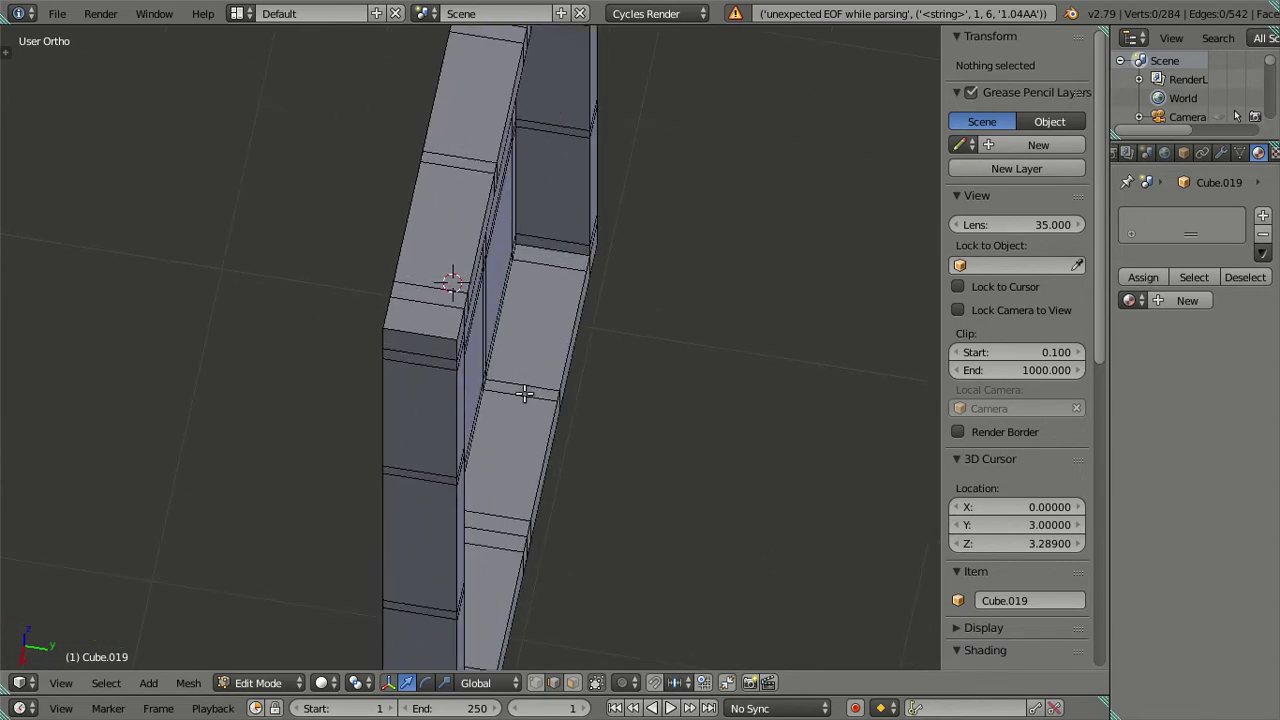
pyautogui.scroll(1, 520, 394)
pyautogui.scroll(1, 514, 398)
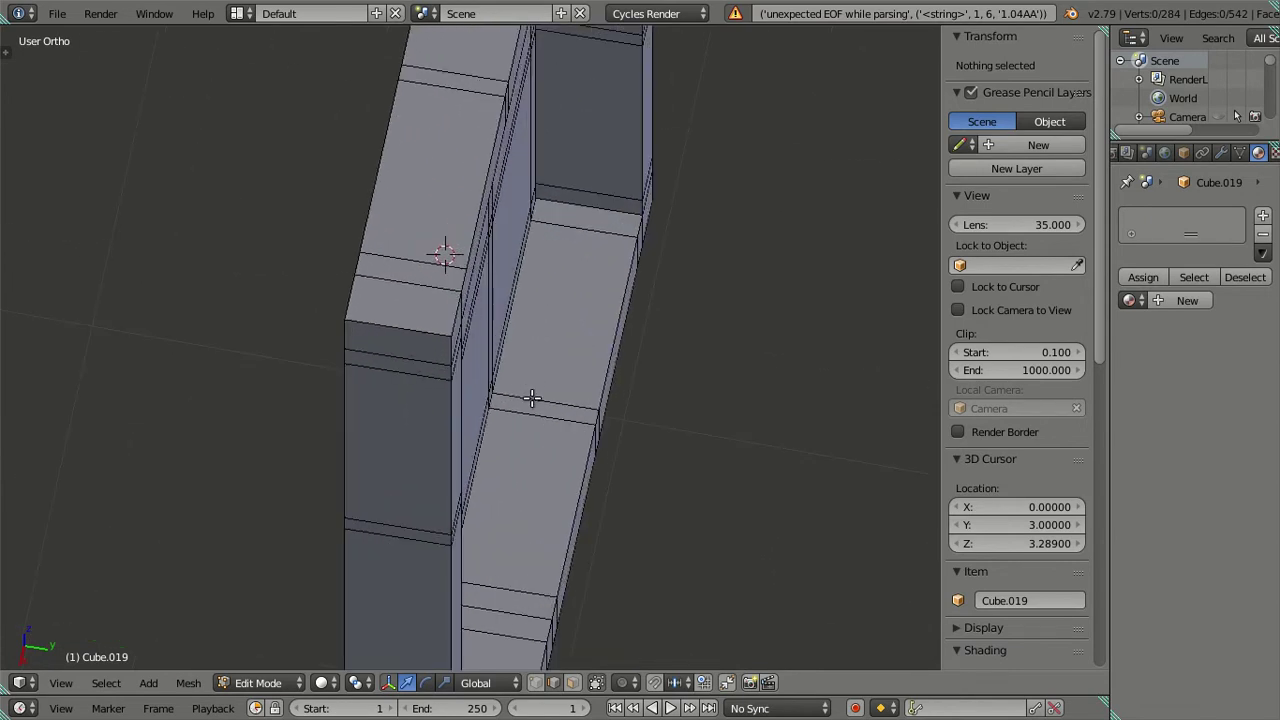
pyautogui.scroll(-2, 543, 394)
pyautogui.moveTo(532, 398)
pyautogui.mouseDown(button='middle')
pyautogui.moveTo(543, 394)
pyautogui.moveTo(414, 397)
pyautogui.moveTo(481, 309)
pyautogui.moveTo(424, 234)
pyautogui.mouseUp(button='middle')
pyautogui.scroll(2, 520, 371)
pyautogui.scroll(-2, 626, 463)
pyautogui.scroll(2, 554, 411)
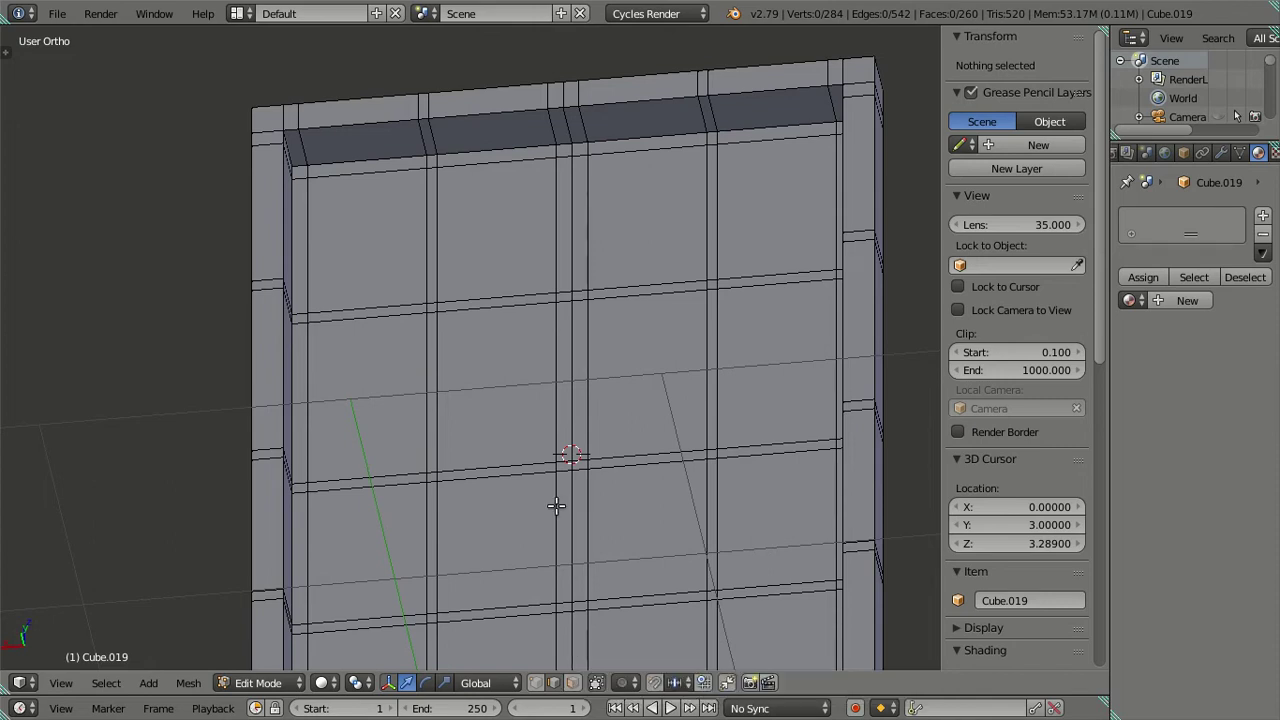
pyautogui.scroll(-1, 530, 370)
pyautogui.scroll(-3, 520, 310)
pyautogui.moveTo(578, 407)
pyautogui.mouseDown(button='middle')
pyautogui.moveTo(597, 433)
pyautogui.moveTo(570, 423)
pyautogui.moveTo(600, 434)
pyautogui.moveTo(623, 466)
pyautogui.moveTo(623, 509)
pyautogui.moveTo(514, 557)
pyautogui.moveTo(580, 654)
pyautogui.mouseUp(button='middle')
# In face select mode, pick the sixteen faces across the panel's four columns.
pyautogui.click(573, 683)
pyautogui.moveTo(565, 552)
pyautogui.mouseDown(button='middle')
pyautogui.moveTo(537, 514)
pyautogui.moveTo(466, 503)
pyautogui.moveTo(439, 525)
pyautogui.mouseUp(button='middle')
pyautogui.click(433, 537)
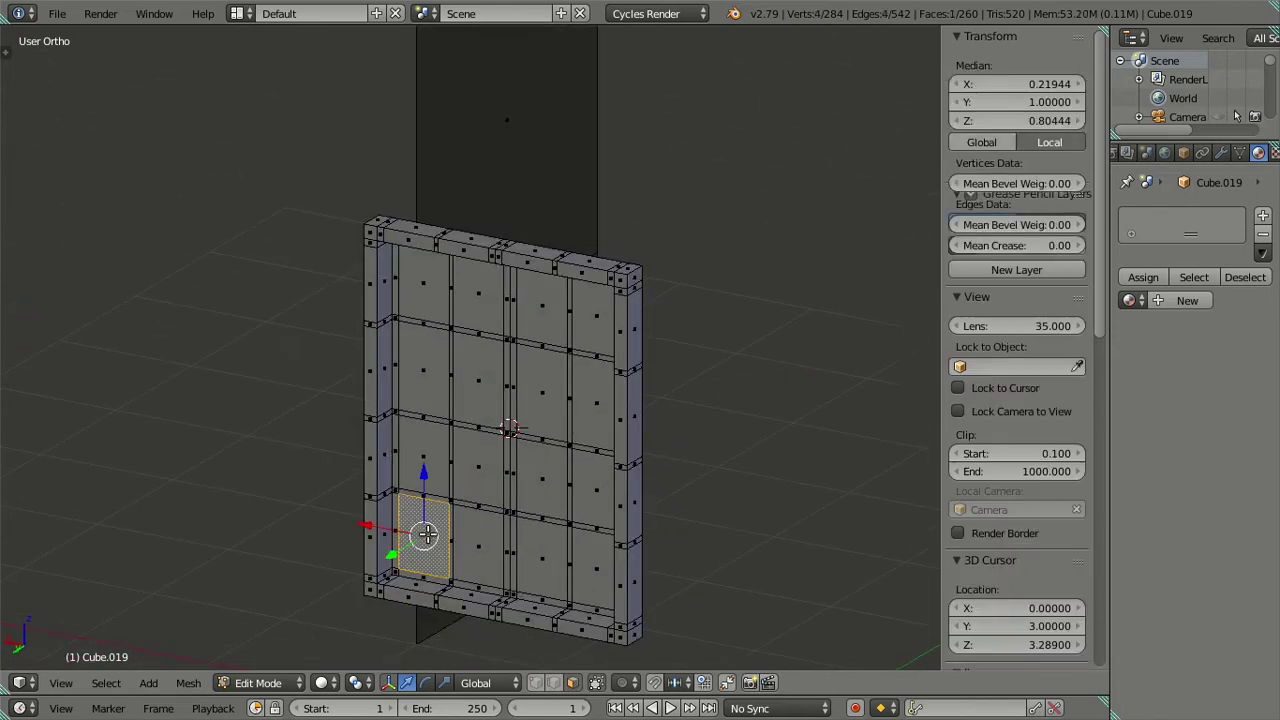
pyautogui.keyDown('shift'); pyautogui.click(426, 456); pyautogui.keyUp('shift')
pyautogui.keyDown('shift'); pyautogui.click(428, 369); pyautogui.keyUp('shift')
pyautogui.keyDown('shift'); pyautogui.click(424, 298); pyautogui.keyUp('shift')
pyautogui.keyDown('shift'); pyautogui.click(470, 310); pyautogui.keyUp('shift')
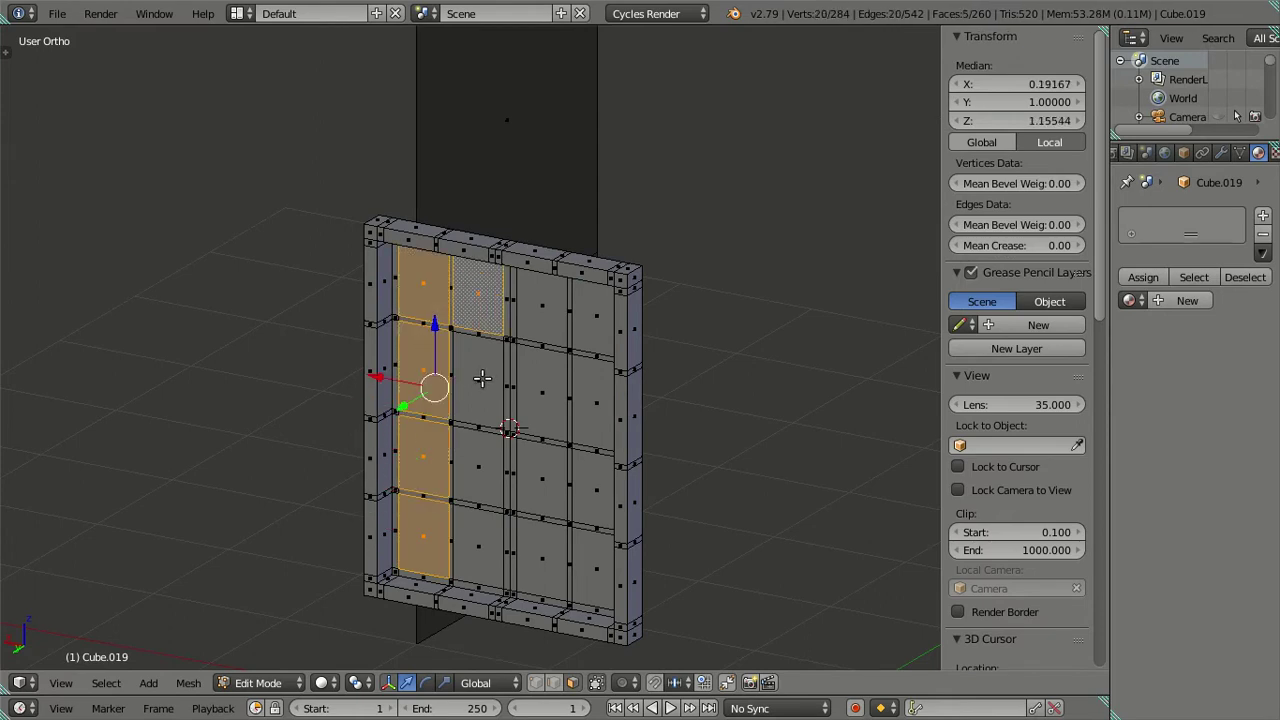
pyautogui.keyDown('shift'); pyautogui.click(487, 376); pyautogui.keyUp('shift')
pyautogui.keyDown('shift'); pyautogui.click(475, 472); pyautogui.keyUp('shift')
pyautogui.keyDown('shift'); pyautogui.click(478, 532); pyautogui.keyUp('shift')
pyautogui.keyDown('shift'); pyautogui.click(544, 549); pyautogui.keyUp('shift')
pyautogui.keyDown('shift'); pyautogui.click(546, 472); pyautogui.keyUp('shift')
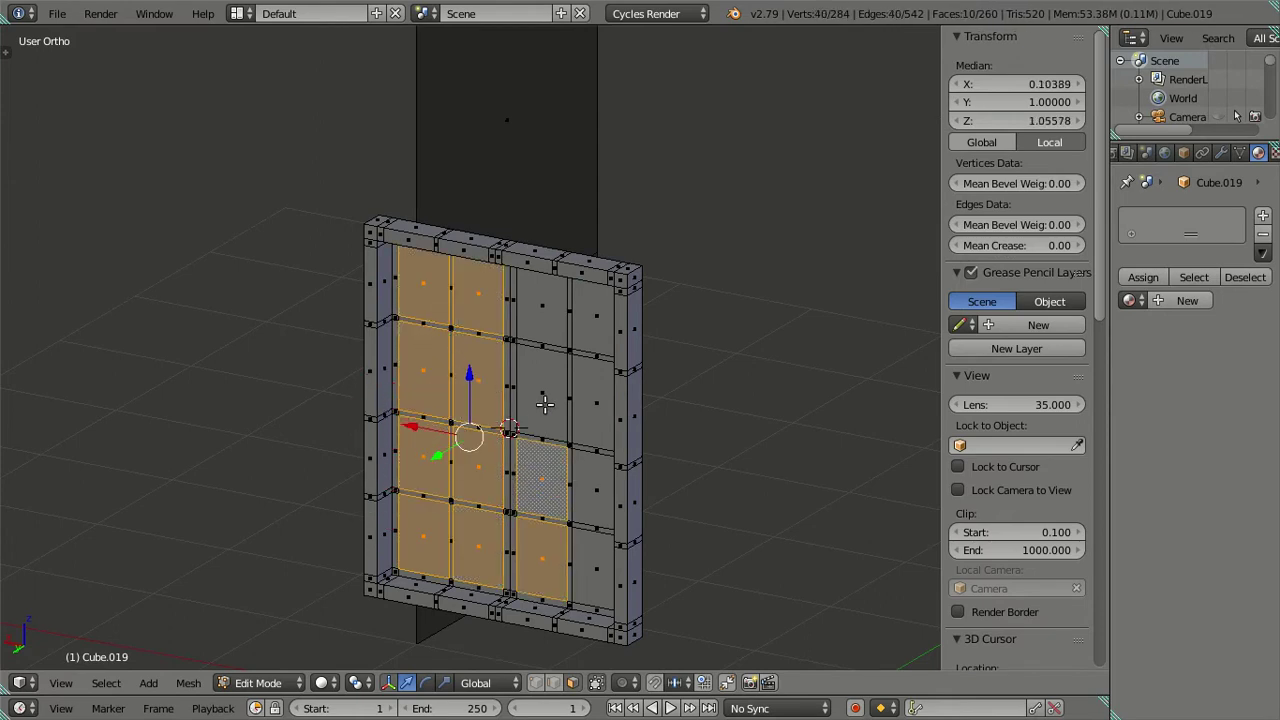
pyautogui.keyDown('shift'); pyautogui.click(546, 400); pyautogui.keyUp('shift')
pyautogui.keyDown('shift'); pyautogui.click(555, 310); pyautogui.keyUp('shift')
pyautogui.keyDown('shift'); pyautogui.click(592, 318); pyautogui.keyUp('shift')
pyautogui.keyDown('shift'); pyautogui.click(594, 398); pyautogui.keyUp('shift')
pyautogui.keyDown('shift'); pyautogui.click(595, 458); pyautogui.keyUp('shift')
pyautogui.moveTo(595, 458)
pyautogui.mouseDown(button='middle')
pyautogui.moveTo(606, 528)
pyautogui.moveTo(547, 411)
pyautogui.moveTo(526, 403)
pyautogui.moveTo(626, 417)
pyautogui.moveTo(629, 431)
pyautogui.mouseUp(button='middle')
pyautogui.keyDown('shift'); pyautogui.click(606, 528); pyautogui.keyUp('shift')
# Clear that selection and select the whole linked inner panel between the slats.
pyautogui.scroll(3, 478, 477)
pyautogui.scroll(2, 478, 477)
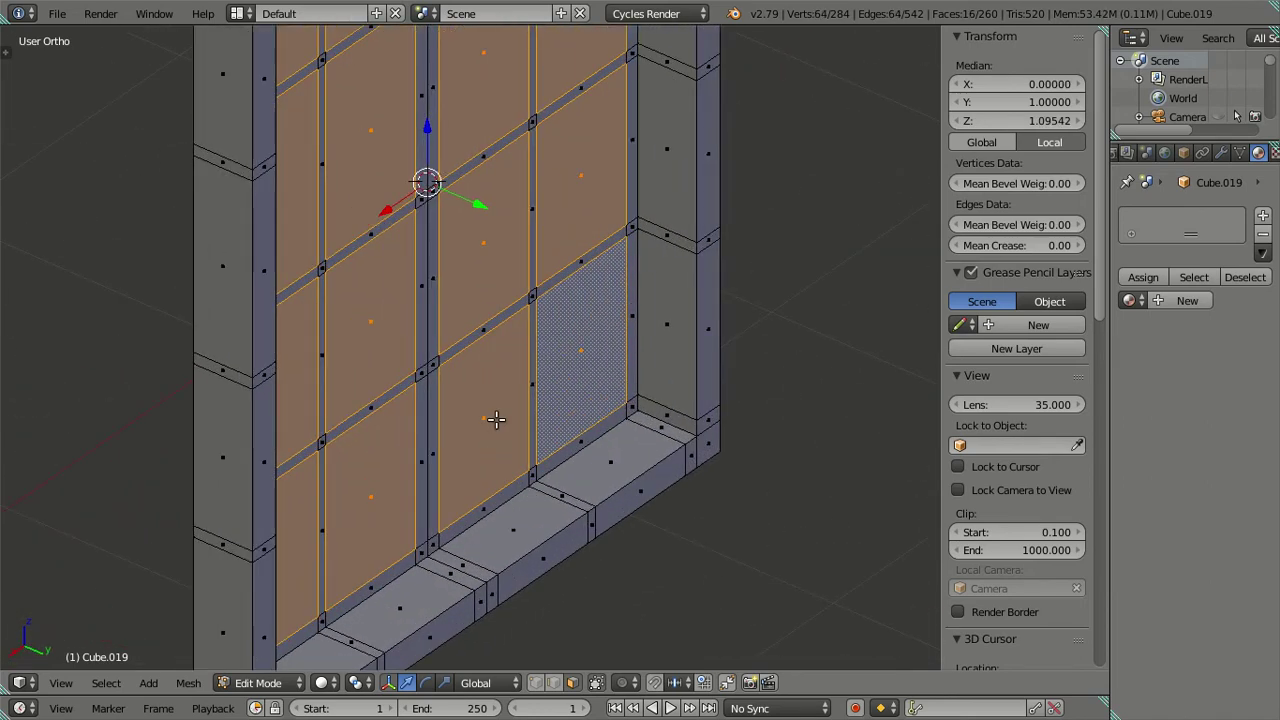
pyautogui.press('a')
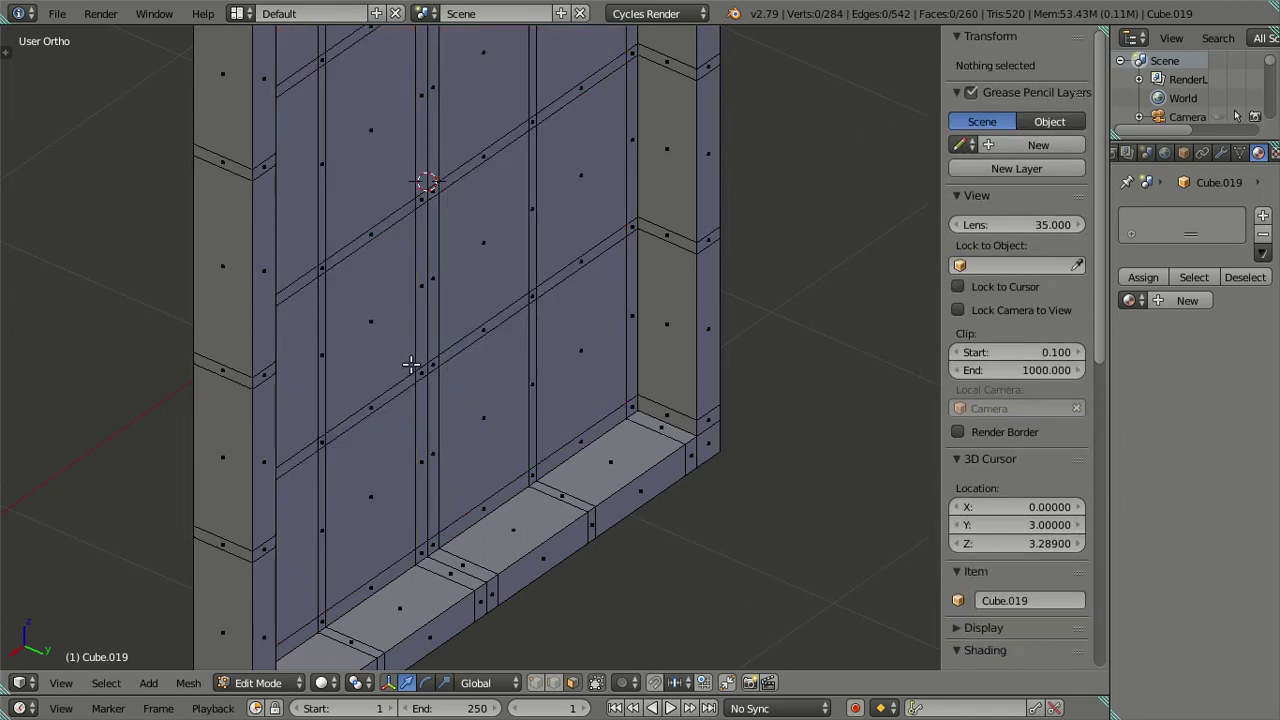
pyautogui.rightClick(410, 365)
pyautogui.hotkey('ctrl', 'l')
pyautogui.moveTo(420, 364)
pyautogui.mouseDown(button='middle')
pyautogui.moveTo(471, 394)
pyautogui.moveTo(474, 337)
pyautogui.mouseUp(button='middle')
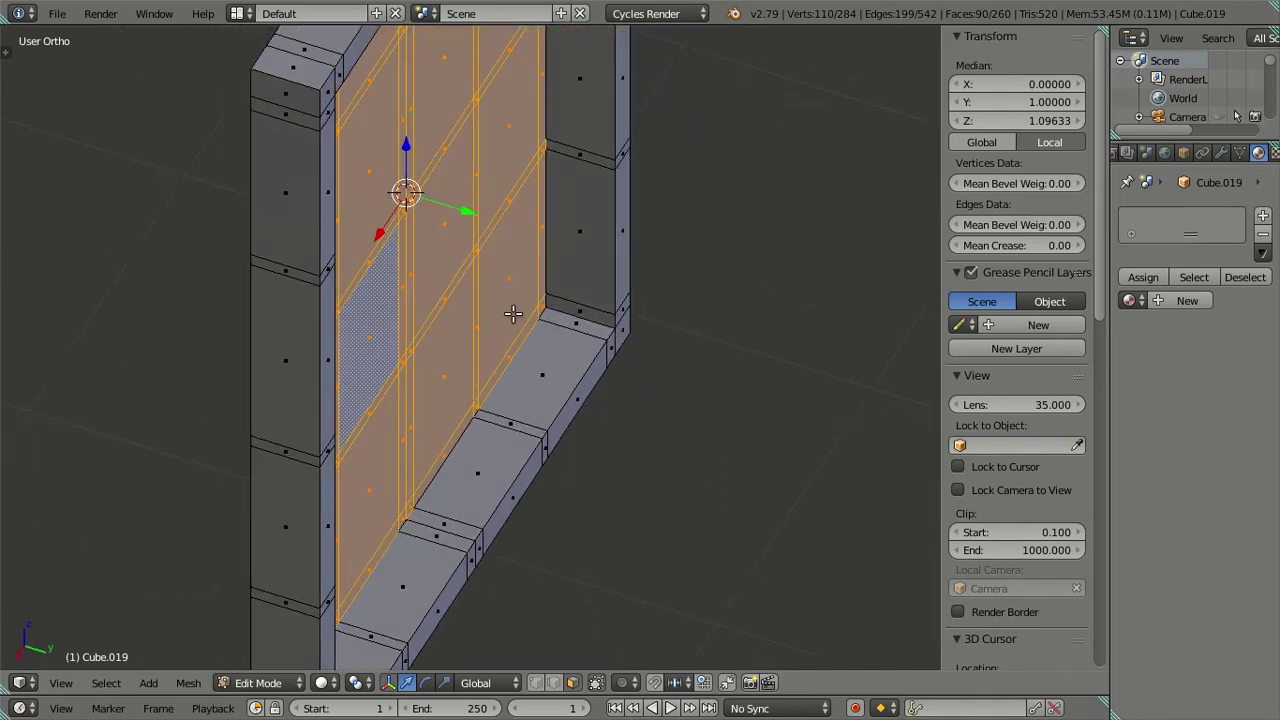
# Extrude the inner panel faces and set their median Y to 1.001.
pyautogui.press('e')
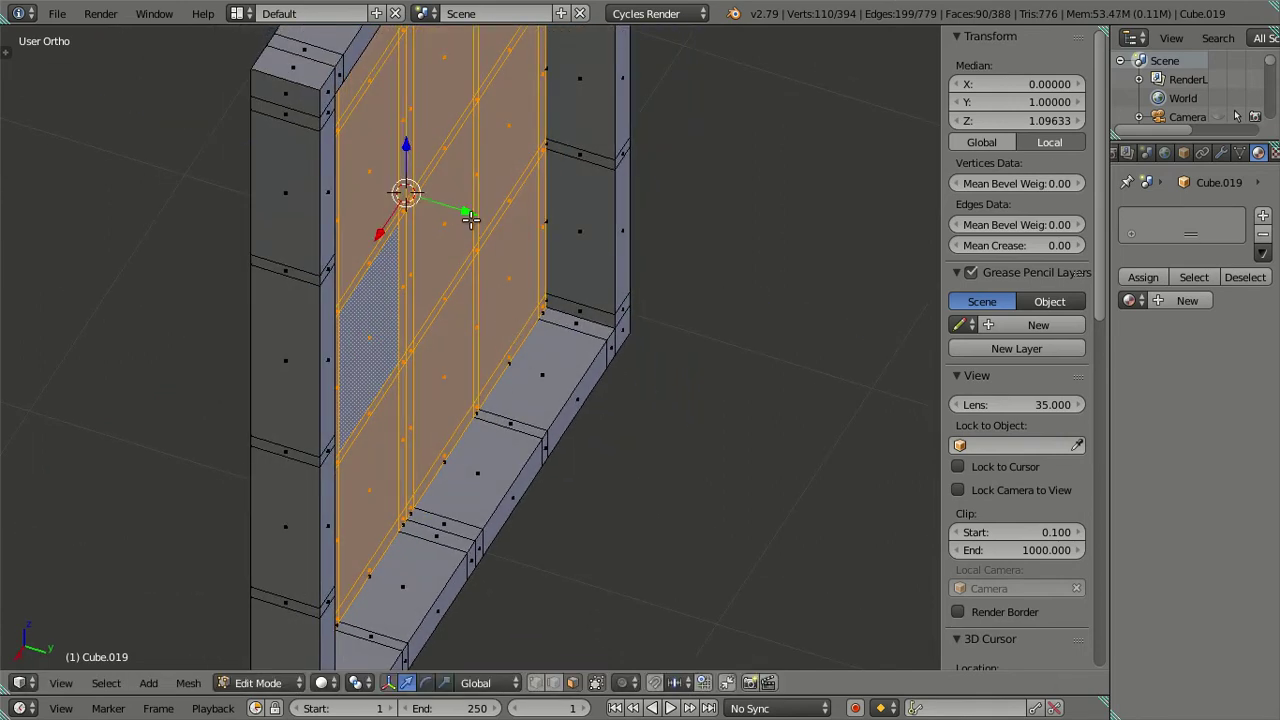
pyautogui.moveTo(469, 208); pyautogui.dragTo(485, 216)
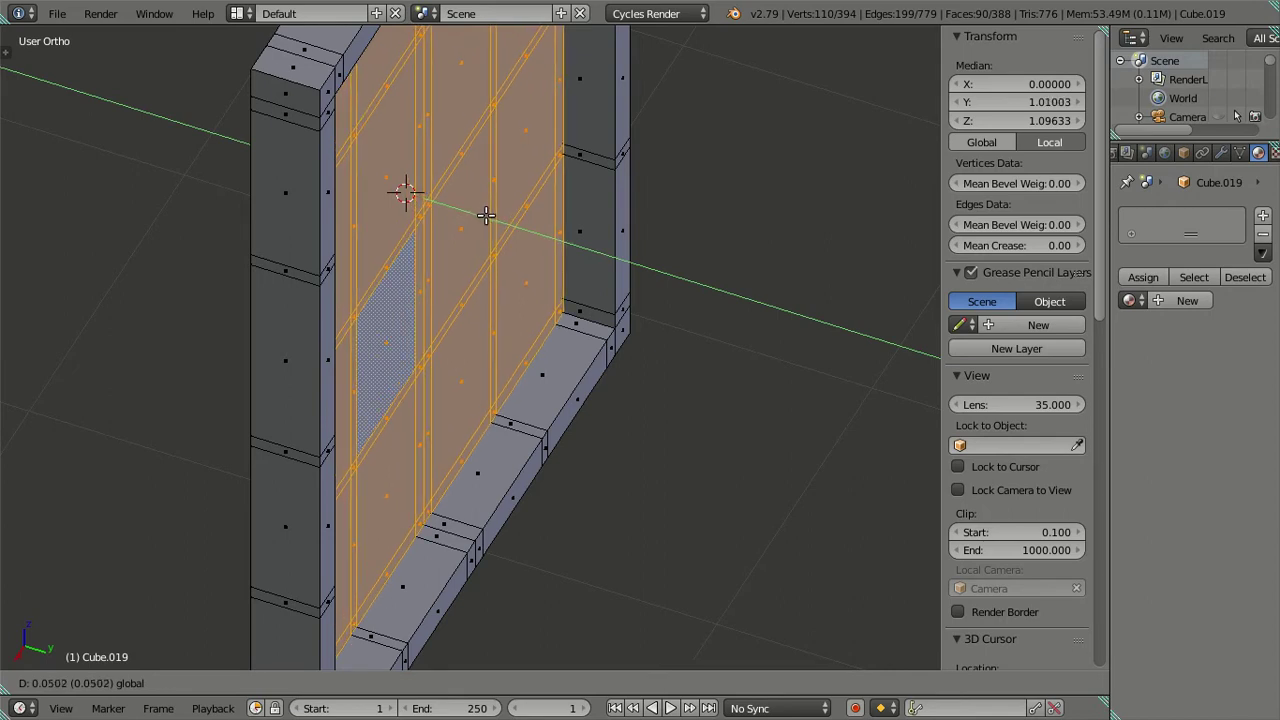
pyautogui.press('z')
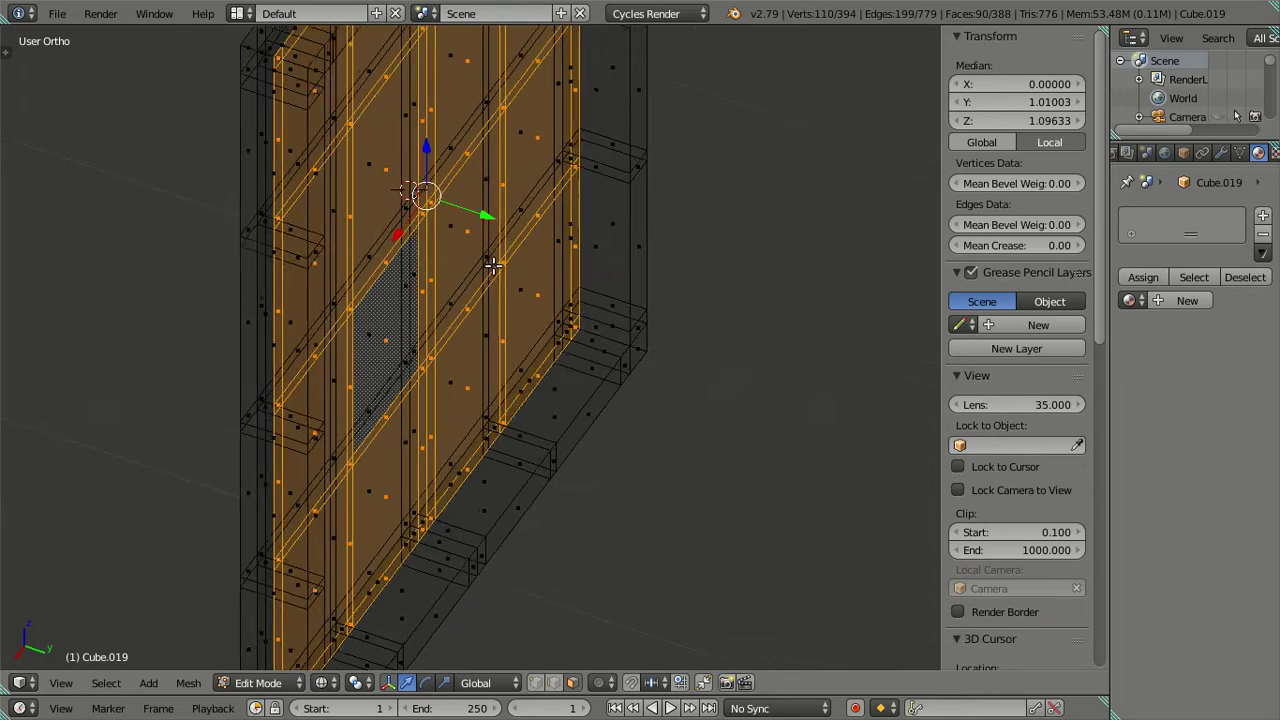
pyautogui.moveTo(493, 265); pyautogui.dragTo(491, 249, button='middle')
pyautogui.click(1028, 101)
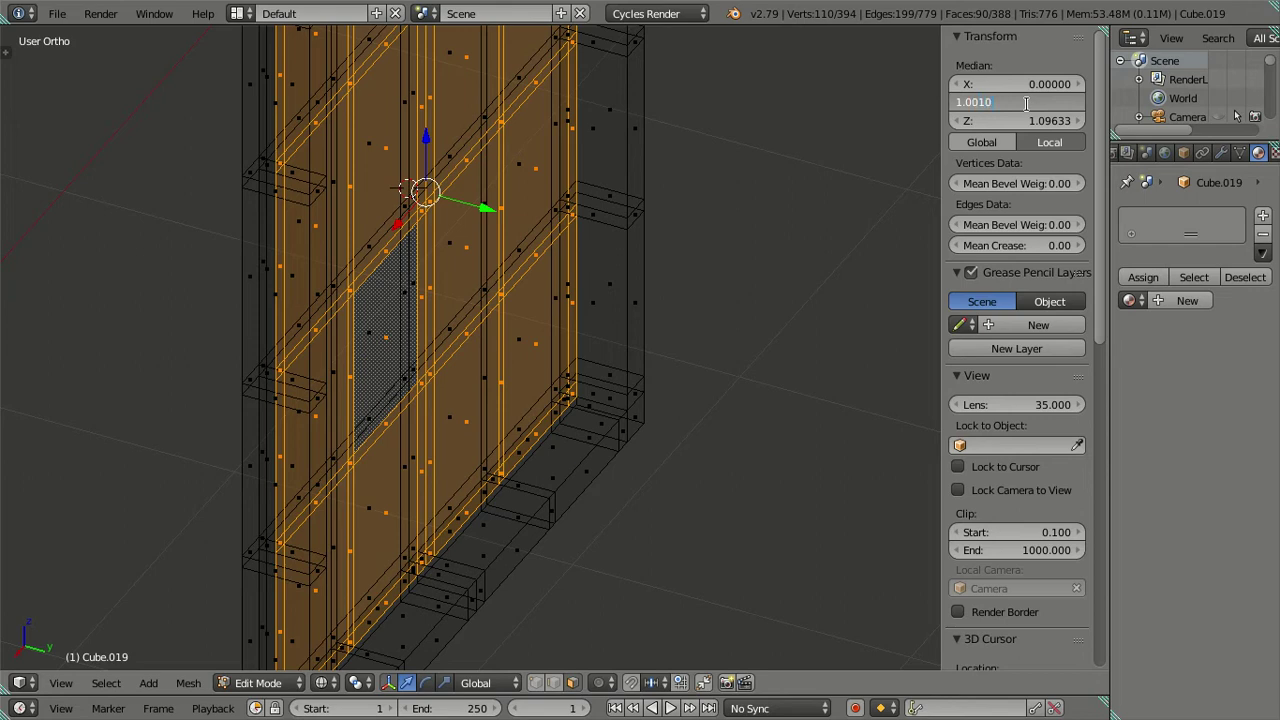
pyautogui.press('Return')
# Return to solid shading and set the inner front panel faces' median Y to 1.0.
pyautogui.press('a')
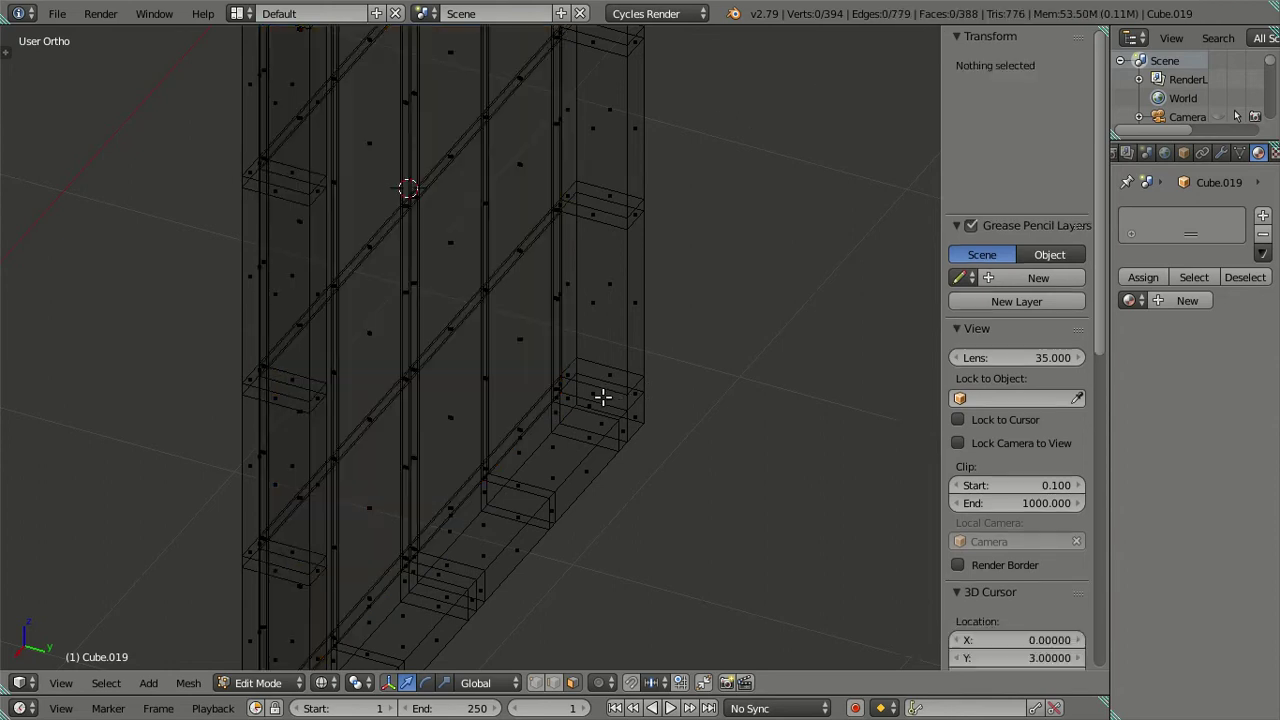
pyautogui.press('z')
pyautogui.scroll(2, 413, 386)
pyautogui.moveTo(413, 386)
pyautogui.mouseDown(button='middle')
pyautogui.moveTo(471, 369)
pyautogui.moveTo(503, 466)
pyautogui.moveTo(486, 293)
pyautogui.moveTo(440, 331)
pyautogui.moveTo(429, 289)
pyautogui.moveTo(363, 309)
pyautogui.moveTo(358, 353)
pyautogui.moveTo(479, 324)
pyautogui.mouseUp(button='middle')
pyautogui.scroll(-3, 479, 324)
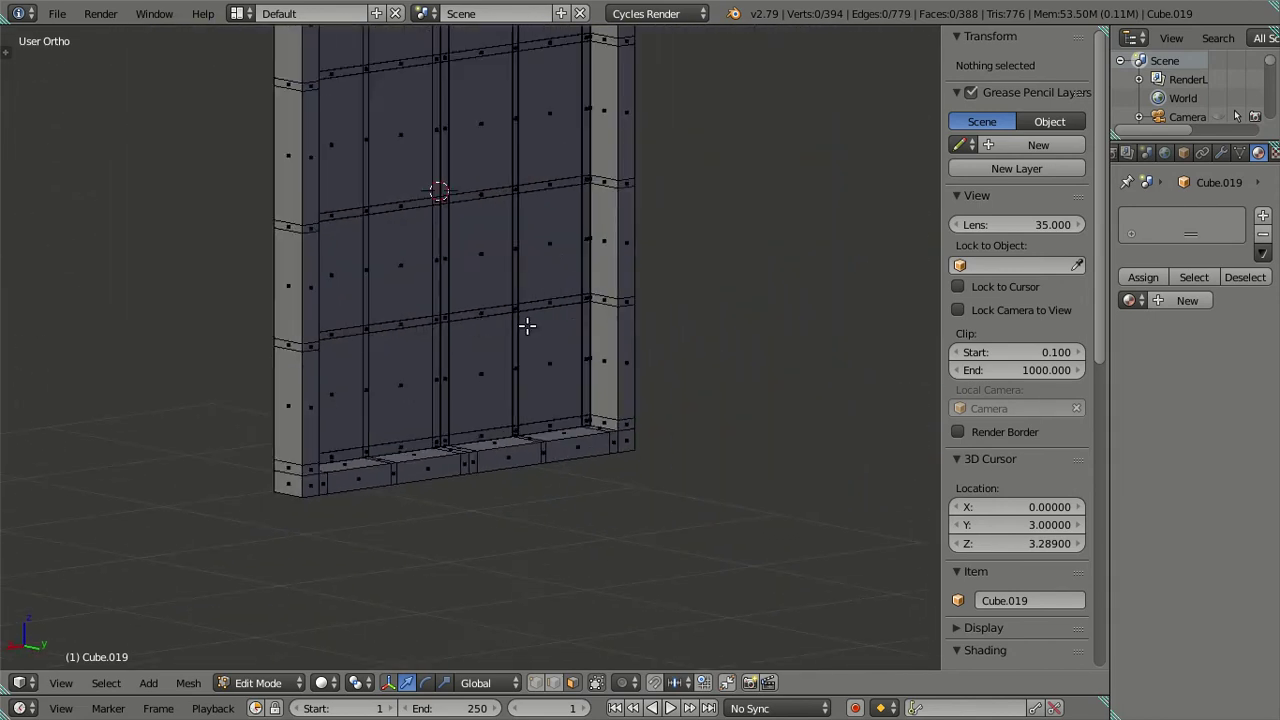
pyautogui.press('l')
pyautogui.click(1008, 101)
pyautogui.write('1')
pyautogui.press('Return')
# Select the sixteen panel faces and duplicate them in place.
pyautogui.moveTo(628, 183)
pyautogui.mouseDown(button='middle')
pyautogui.moveTo(634, 208)
pyautogui.moveTo(606, 229)
pyautogui.moveTo(482, 289)
pyautogui.mouseUp(button='middle')
pyautogui.rightClick(480, 250)
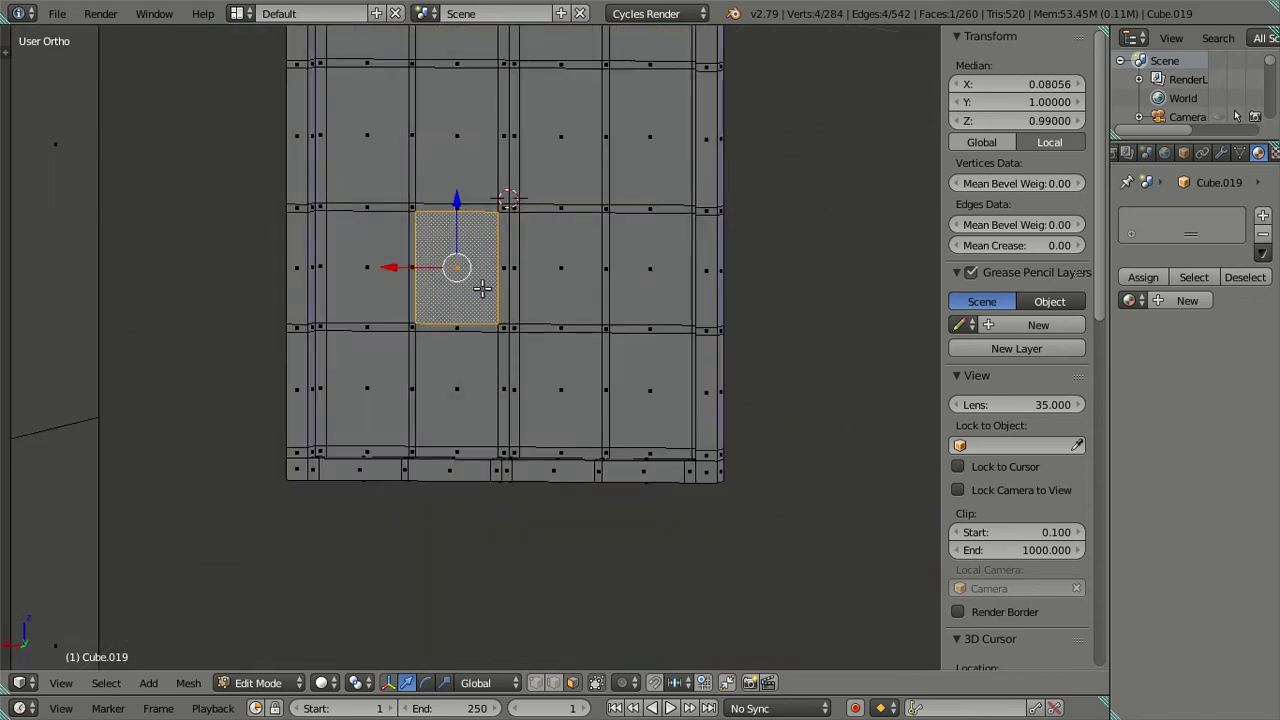
pyautogui.keyDown('shift'); pyautogui.rightClick(393, 379); pyautogui.keyUp('shift')
pyautogui.keyDown('shift'); pyautogui.rightClick(393, 263); pyautogui.keyUp('shift')
pyautogui.keyDown('shift'); pyautogui.rightClick(449, 365); pyautogui.keyUp('shift')
pyautogui.keyDown('shift'); pyautogui.rightClick(438, 130); pyautogui.keyUp('shift')
pyautogui.keyDown('shift'); pyautogui.rightClick(378, 130); pyautogui.keyUp('shift')
pyautogui.keyDown('shift'); pyautogui.moveTo(378, 130); pyautogui.dragTo(311, 290, button='middle'); pyautogui.keyUp('shift')
pyautogui.keyDown('shift'); pyautogui.rightClick(329, 163); pyautogui.keyUp('shift')
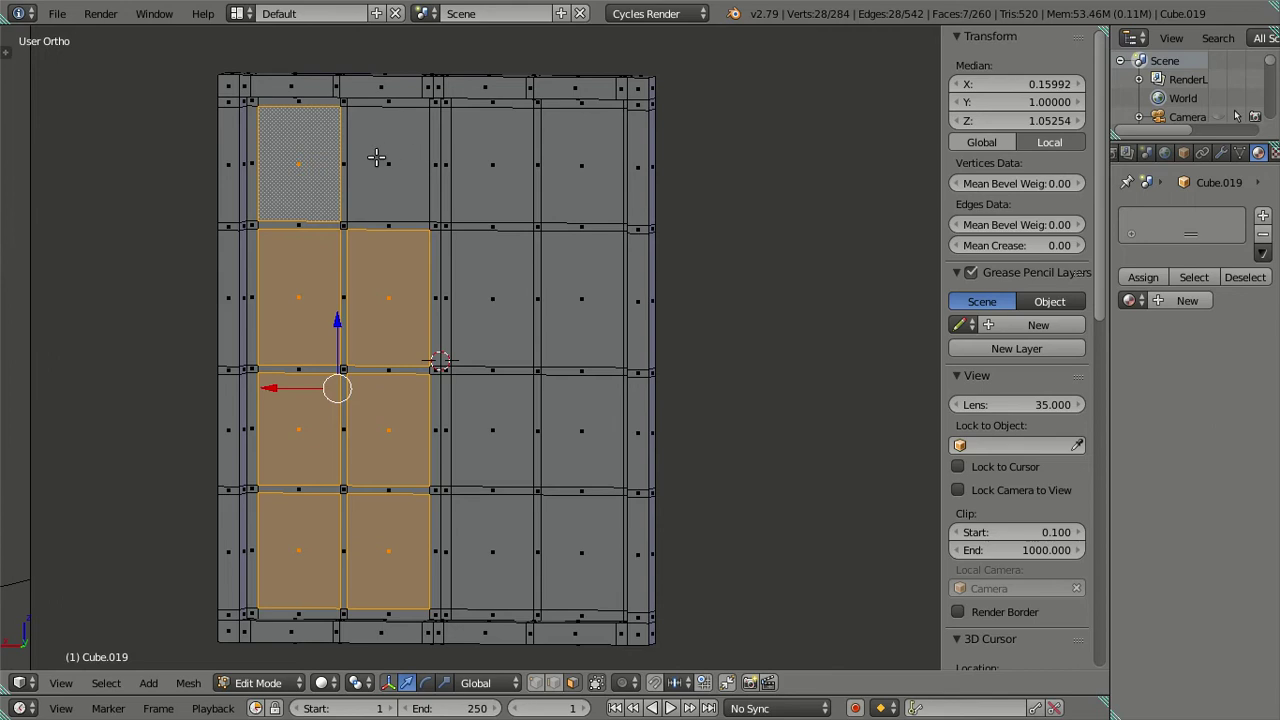
pyautogui.keyDown('shift'); pyautogui.rightClick(376, 157); pyautogui.keyUp('shift')
pyautogui.keyDown('shift'); pyautogui.rightClick(510, 172); pyautogui.keyUp('shift')
pyautogui.keyDown('shift'); pyautogui.rightClick(550, 179); pyautogui.keyUp('shift')
pyautogui.keyDown('shift'); pyautogui.rightClick(566, 294); pyautogui.keyUp('shift')
pyautogui.keyDown('shift'); pyautogui.rightClick(500, 300); pyautogui.keyUp('shift')
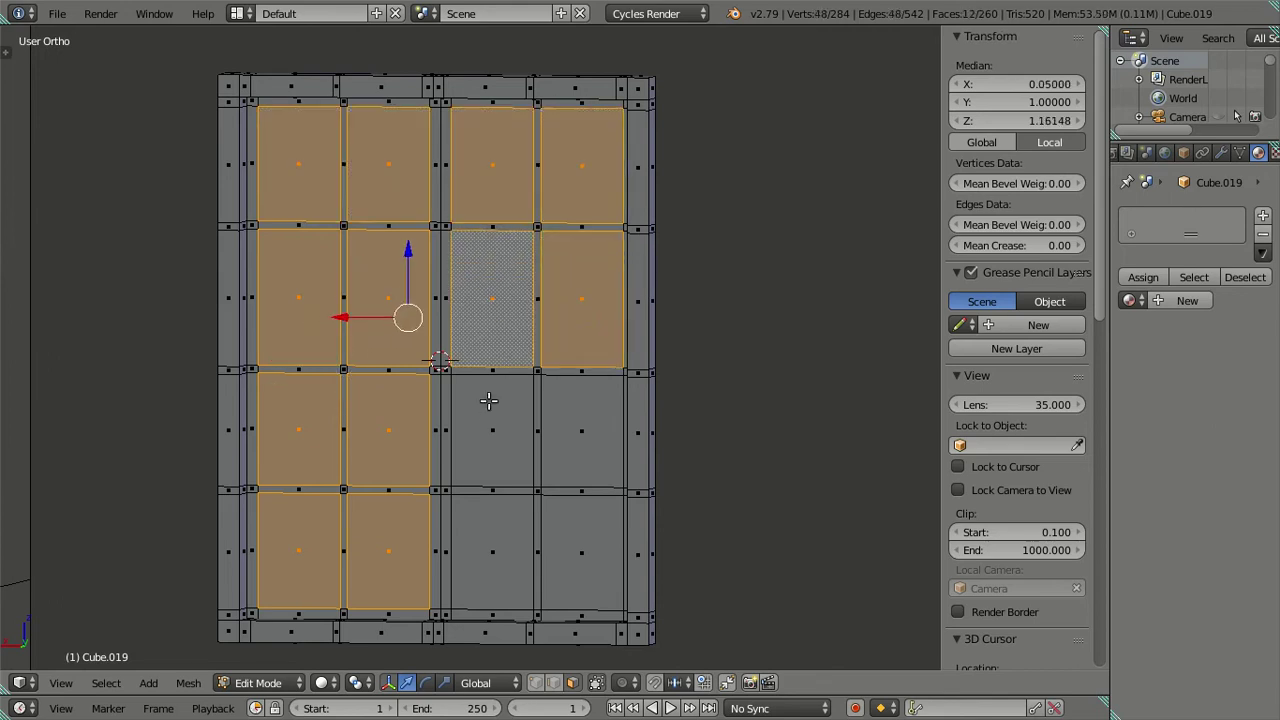
pyautogui.keyDown('shift'); pyautogui.rightClick(489, 401); pyautogui.keyUp('shift')
pyautogui.keyDown('shift'); pyautogui.rightClick(563, 429); pyautogui.keyUp('shift')
pyautogui.keyDown('shift'); pyautogui.rightClick(563, 549); pyautogui.keyUp('shift')
pyautogui.keyDown('shift'); pyautogui.rightClick(510, 540); pyautogui.keyUp('shift')
pyautogui.moveTo(510, 540)
pyautogui.mouseDown(button='middle')
pyautogui.moveTo(621, 510)
pyautogui.moveTo(614, 494)
pyautogui.mouseUp(button='middle')
pyautogui.hotkey('shift', 'd')
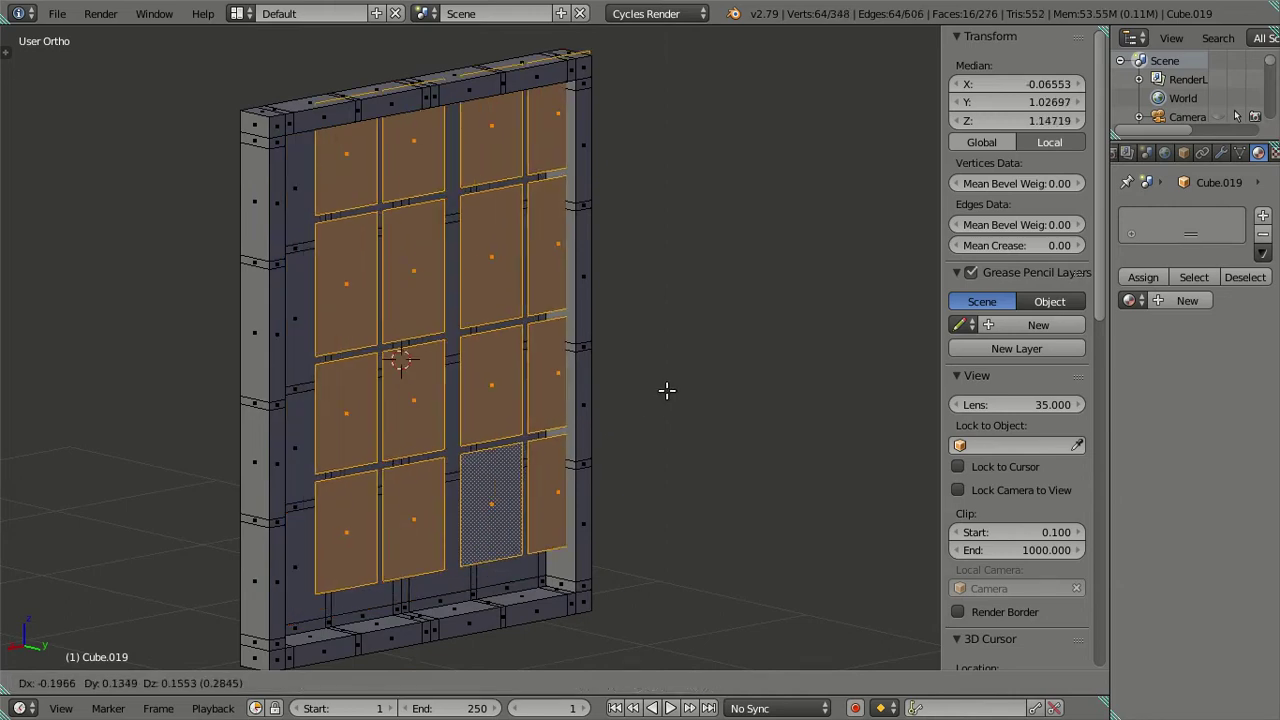
pyautogui.rightClick(688, 408)
# Reselect the sixteen inner pane faces and delete them as Faces, leaving the frame open.
pyautogui.press('a')
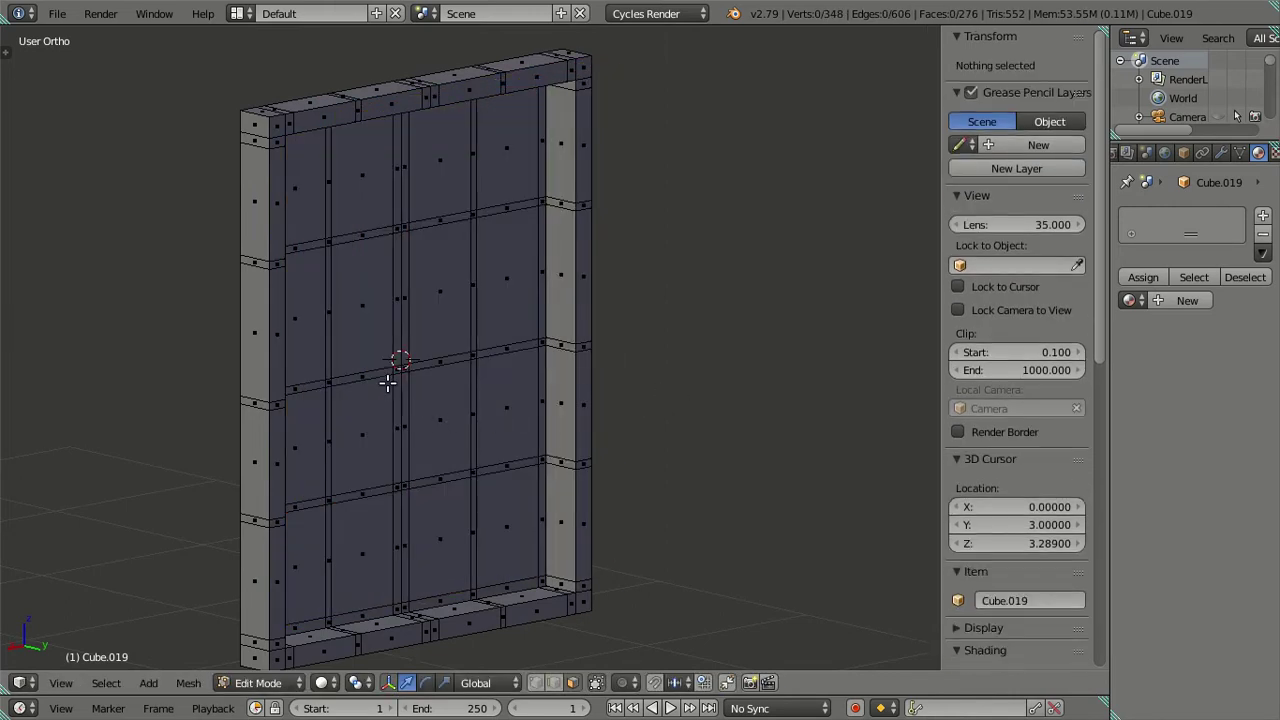
pyautogui.moveTo(388, 384); pyautogui.dragTo(300, 310, button='middle')
pyautogui.rightClick(290, 300)
pyautogui.keyDown('shift'); pyautogui.rightClick(294, 192); pyautogui.keyUp('shift')
pyautogui.keyDown('shift'); pyautogui.rightClick(340, 188); pyautogui.keyUp('shift')
pyautogui.keyDown('shift'); pyautogui.rightClick(349, 290); pyautogui.keyUp('shift')
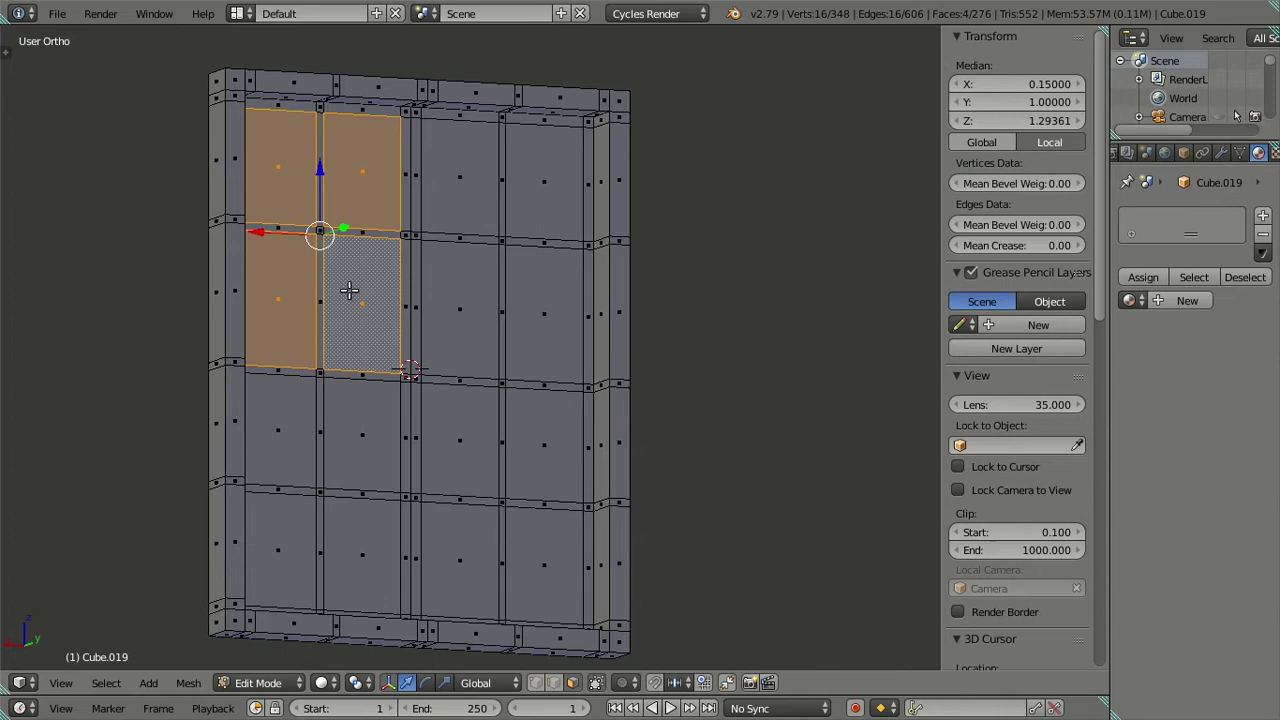
pyautogui.keyDown('shift'); pyautogui.rightClick(462, 190); pyautogui.keyUp('shift')
pyautogui.keyDown('shift'); pyautogui.rightClick(460, 305); pyautogui.keyUp('shift')
pyautogui.keyDown('shift'); pyautogui.rightClick(544, 305); pyautogui.keyUp('shift')
pyautogui.keyDown('shift'); pyautogui.rightClick(548, 210); pyautogui.keyUp('shift')
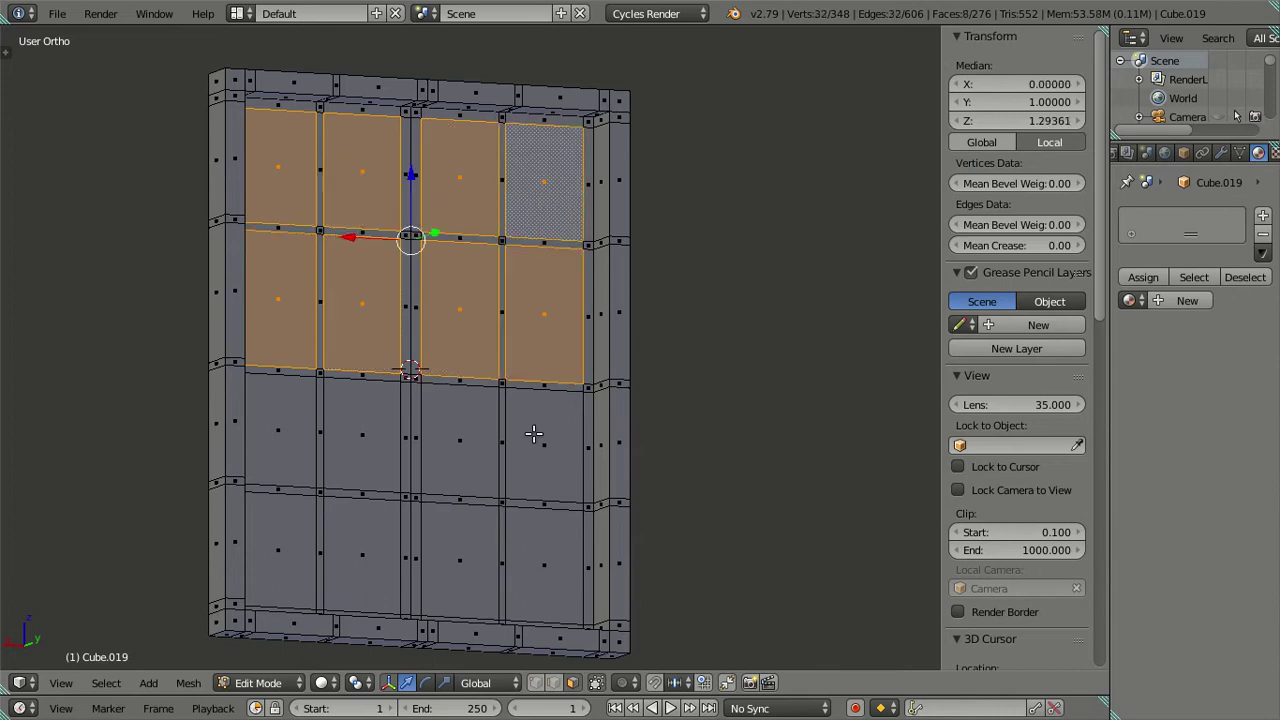
pyautogui.keyDown('shift'); pyautogui.rightClick(538, 440); pyautogui.keyUp('shift')
pyautogui.keyDown('shift'); pyautogui.rightClick(467, 462); pyautogui.keyUp('shift')
pyautogui.keyDown('shift'); pyautogui.rightClick(478, 545); pyautogui.keyUp('shift')
pyautogui.keyDown('shift'); pyautogui.rightClick(523, 547); pyautogui.keyUp('shift')
pyautogui.keyDown('shift'); pyautogui.rightClick(340, 522); pyautogui.keyUp('shift')
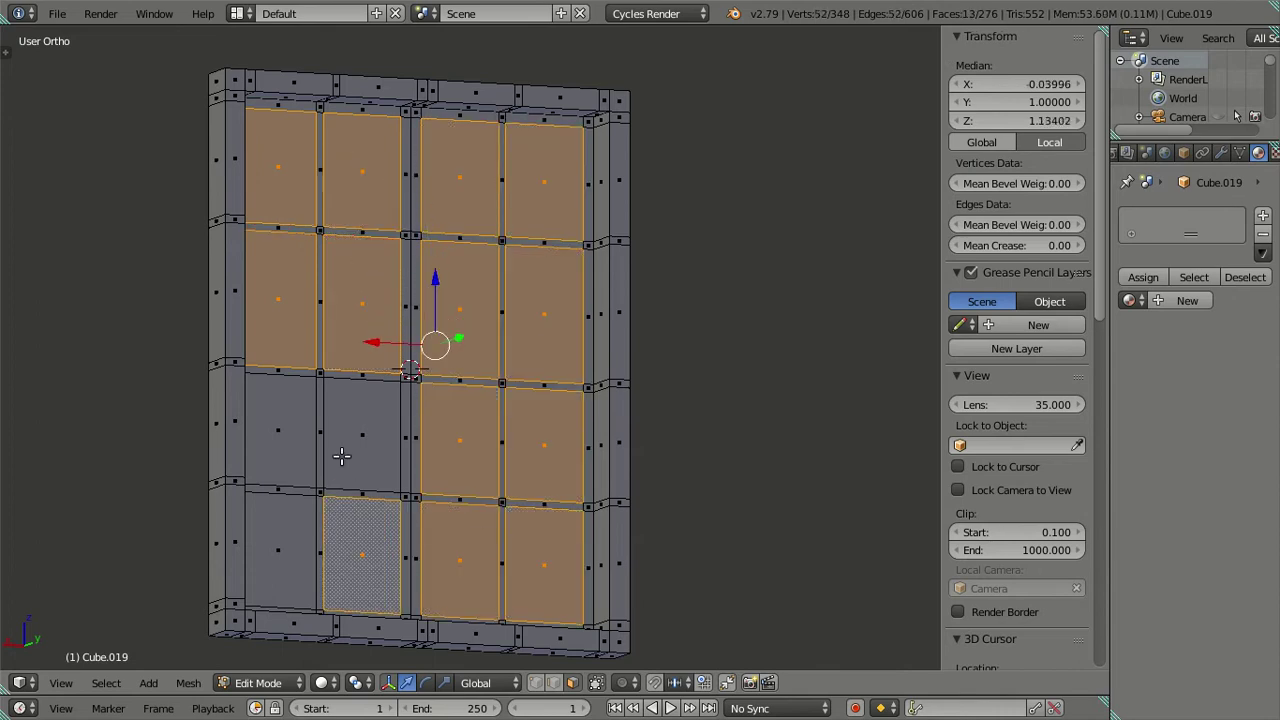
pyautogui.keyDown('shift'); pyautogui.rightClick(342, 455); pyautogui.keyUp('shift')
pyautogui.keyDown('shift'); pyautogui.rightClick(295, 441); pyautogui.keyUp('shift')
pyautogui.keyDown('shift'); pyautogui.rightClick(280, 550); pyautogui.keyUp('shift')
pyautogui.press('x')
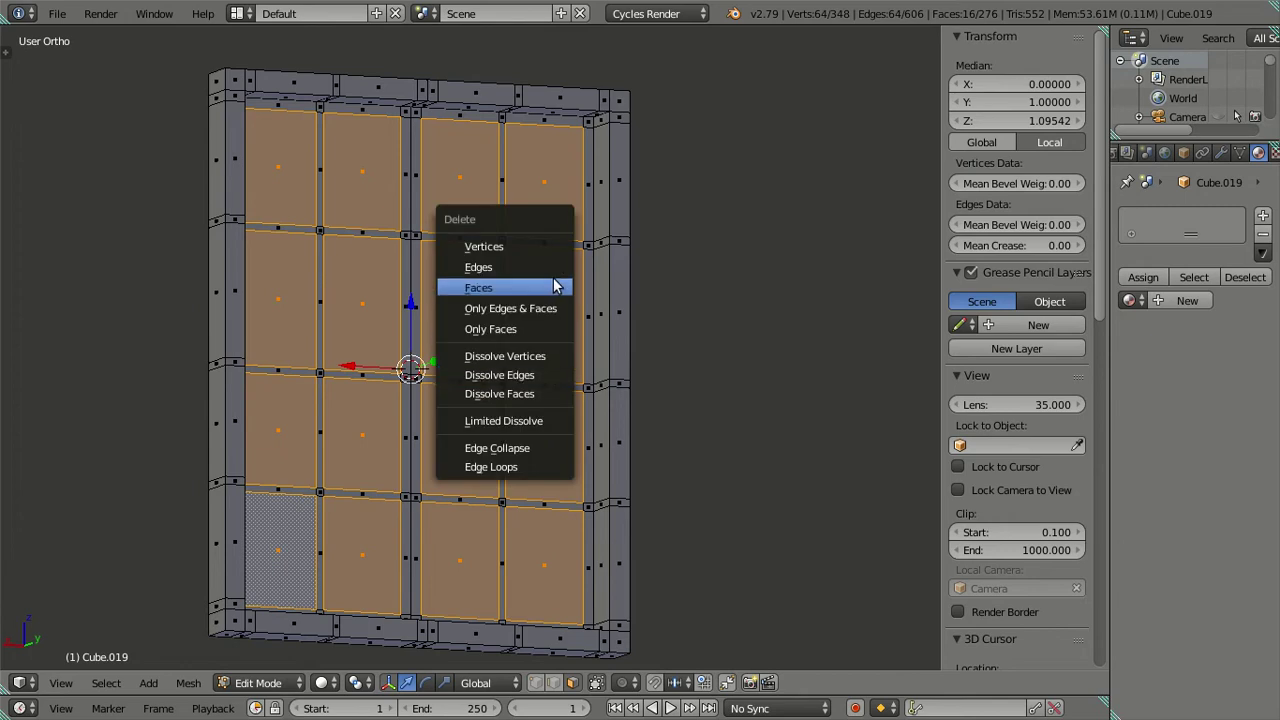
pyautogui.click(540, 287)
pyautogui.moveTo(540, 287); pyautogui.dragTo(423, 386, button='middle')
# Reveal the hidden panel faces and extrude them.
pyautogui.scroll(4, 423, 386)
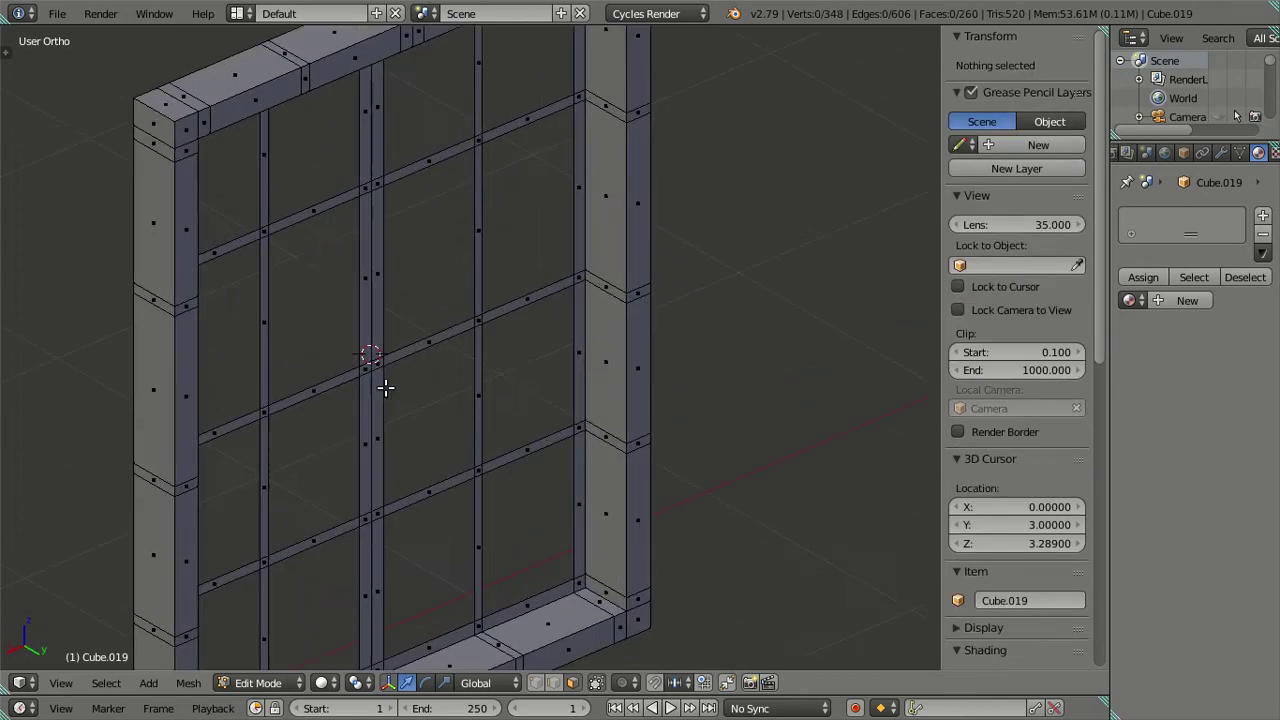
pyautogui.hotkey('alt', 'h')
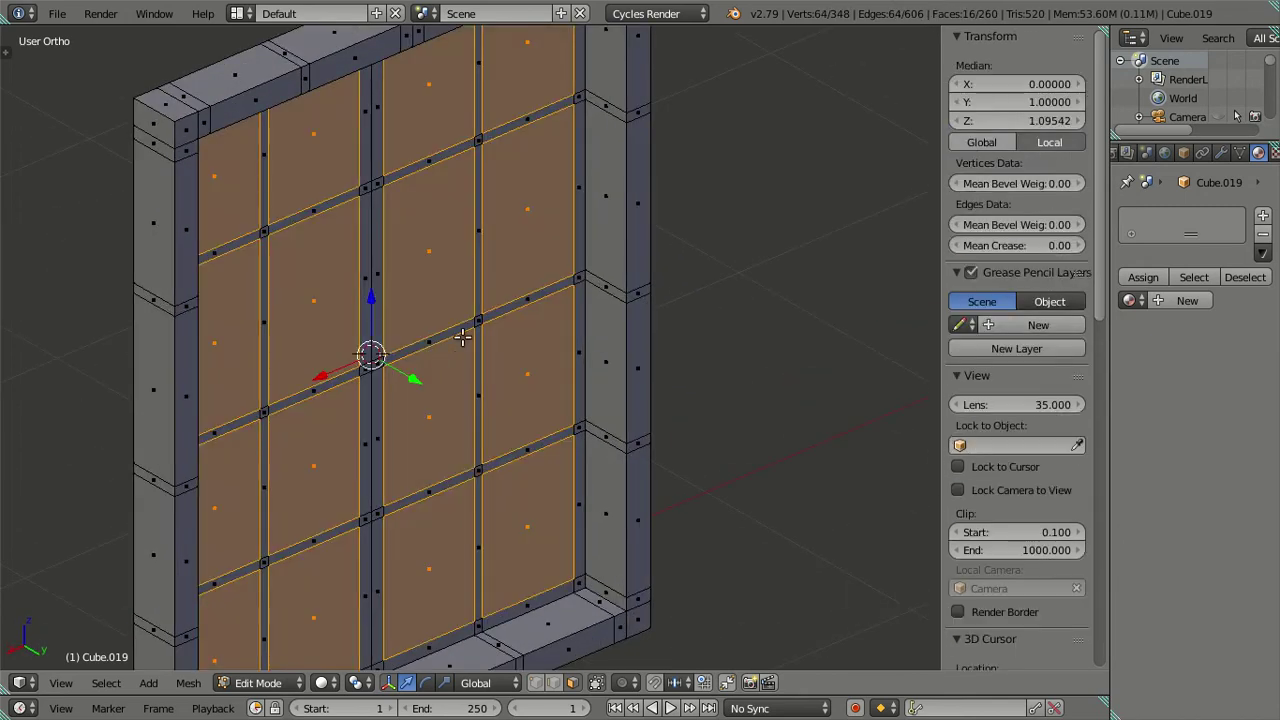
pyautogui.press('e')
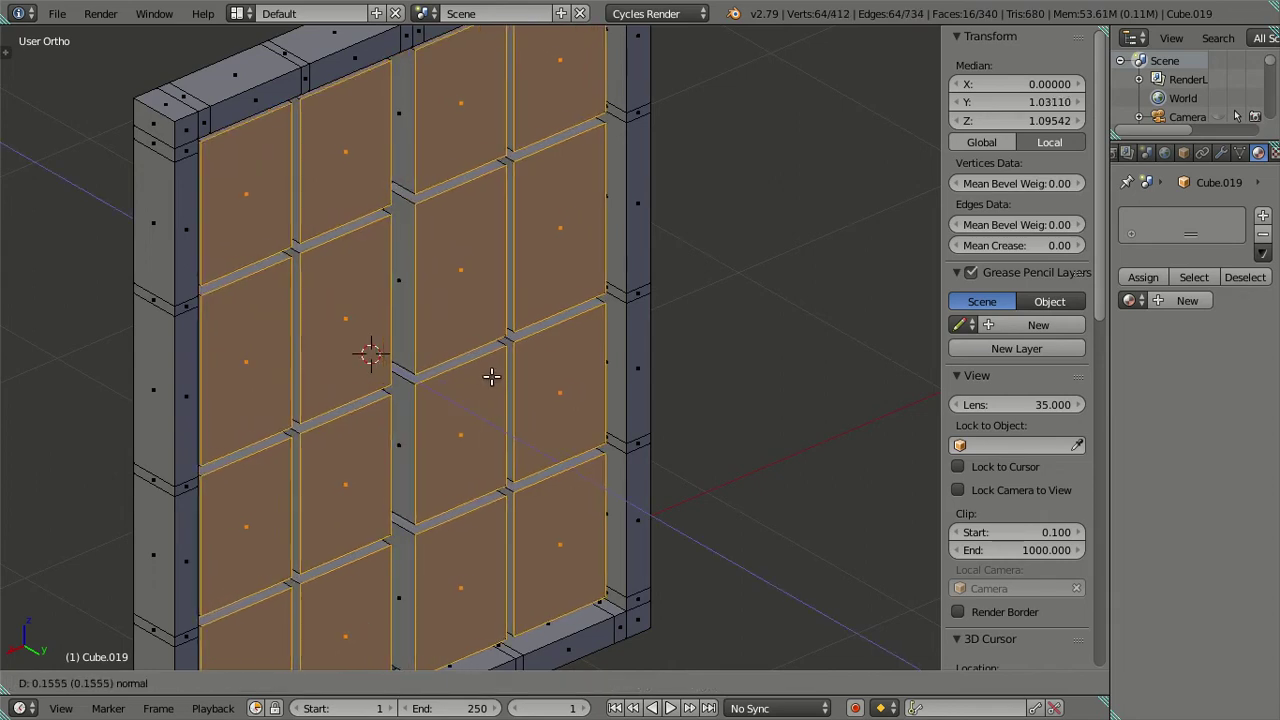
pyautogui.click(480, 372)
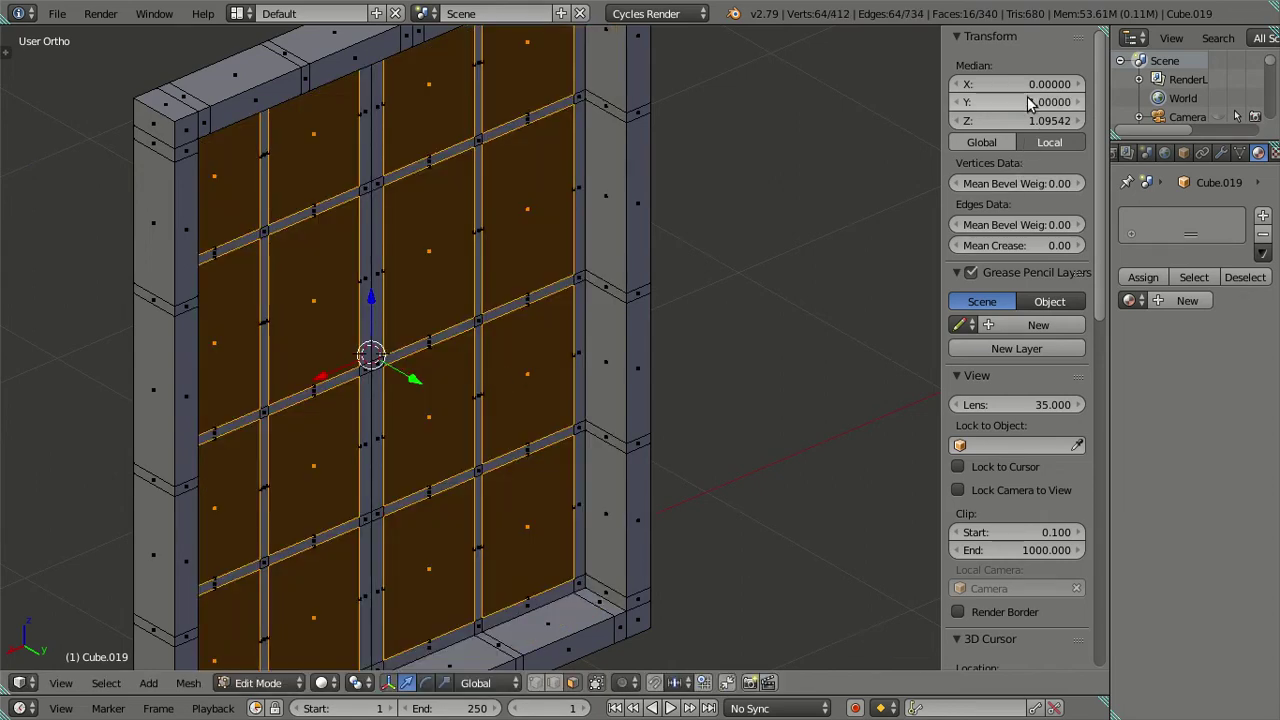
# Select the whole panels without the connecting slat grid and hide them.
pyautogui.press('a')
pyautogui.rightClick(427, 410)
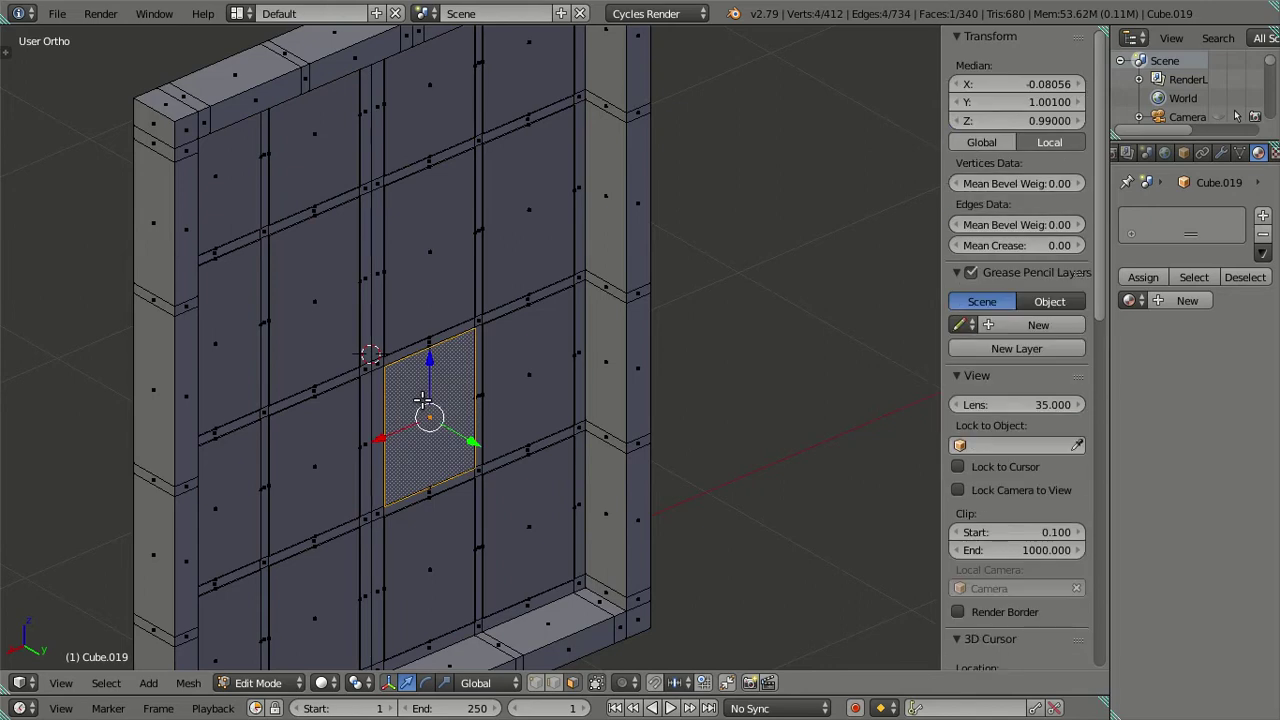
pyautogui.press('l')
pyautogui.press('l')
pyautogui.press('l')
pyautogui.press('l')
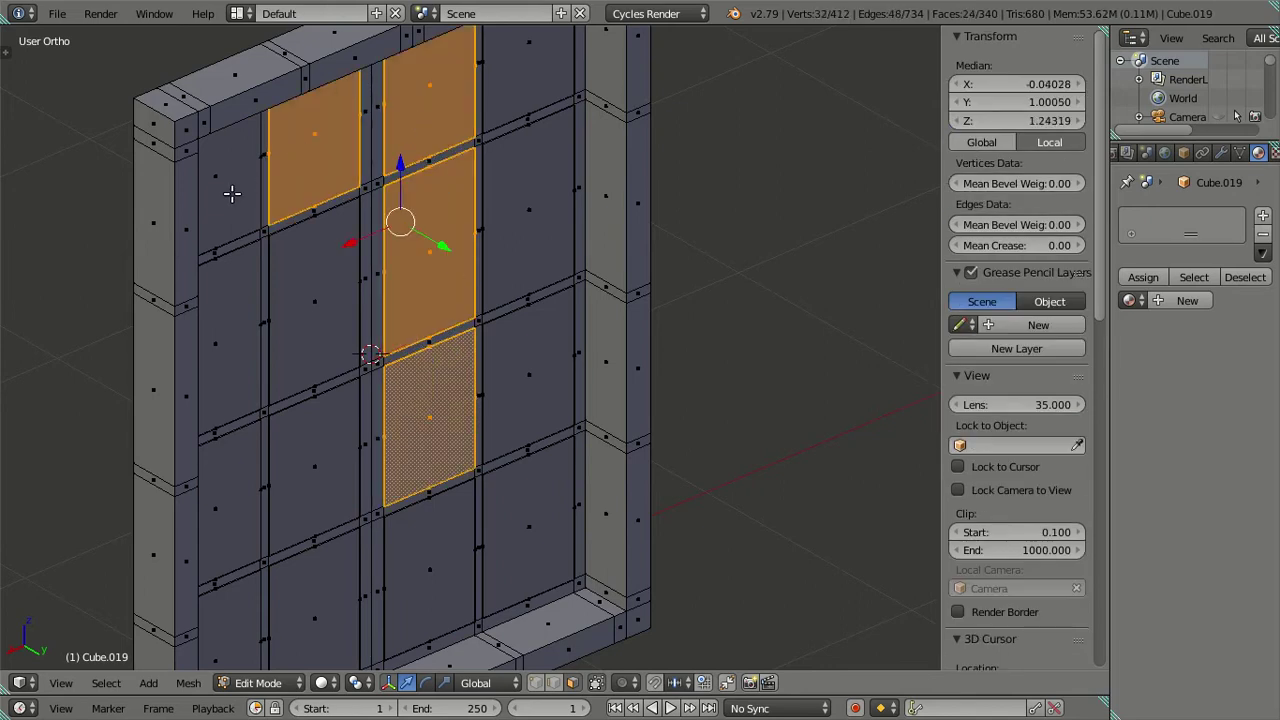
pyautogui.press('l')
pyautogui.press('l')
pyautogui.press('l')
pyautogui.press('l')
pyautogui.press('l')
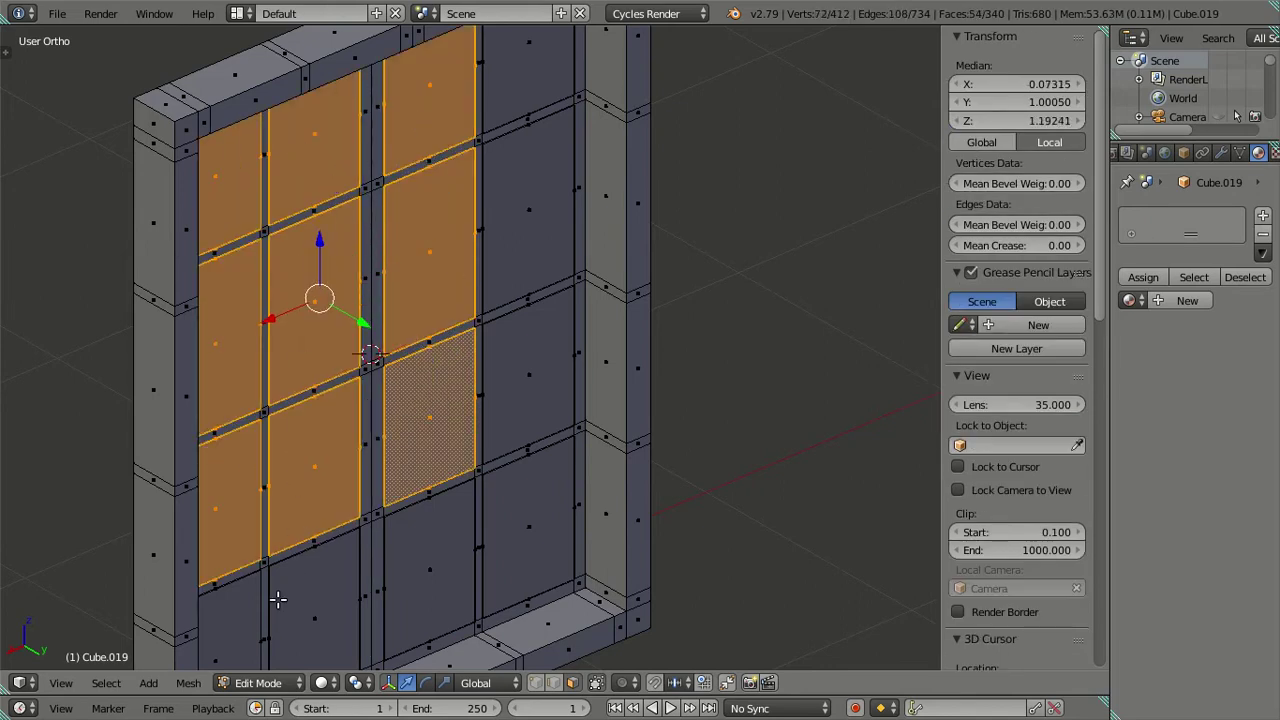
pyautogui.press('l')
pyautogui.press('l')
pyautogui.press('l')
pyautogui.press('l')
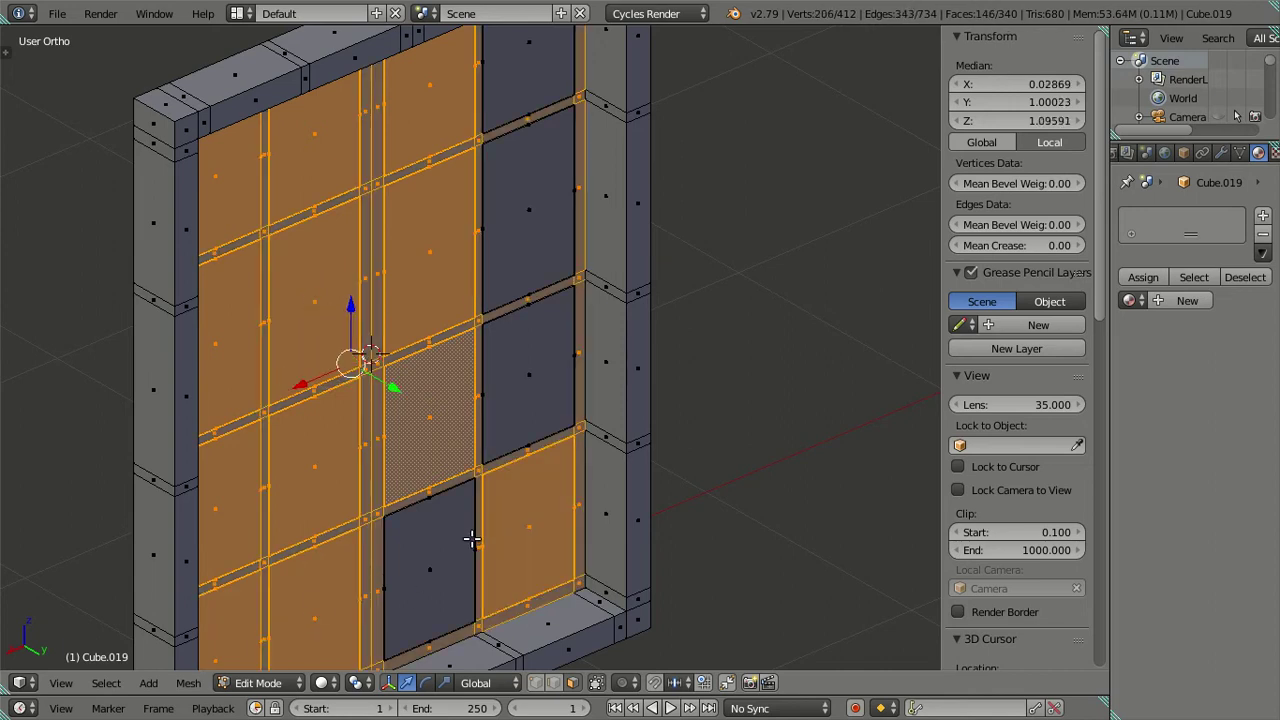
pyautogui.hotkey('ctrl', 'z')
pyautogui.press('l')
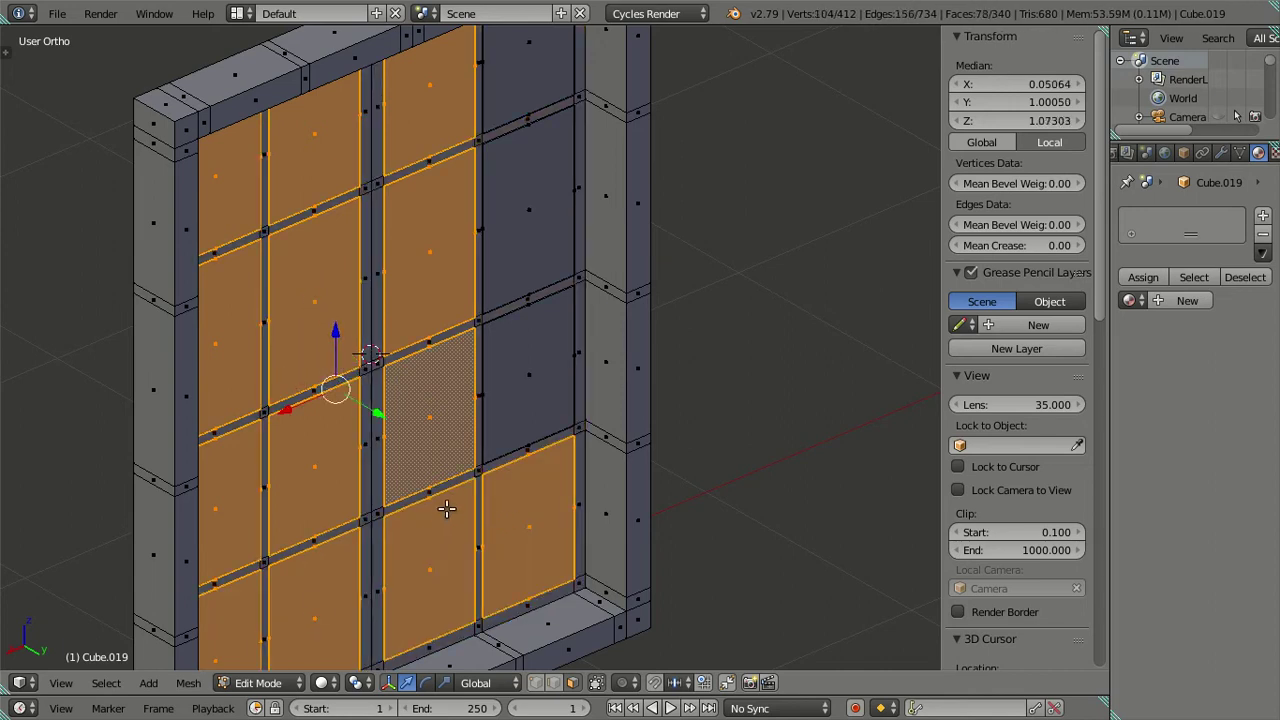
pyautogui.press('l')
pyautogui.press('l')
pyautogui.press('l')
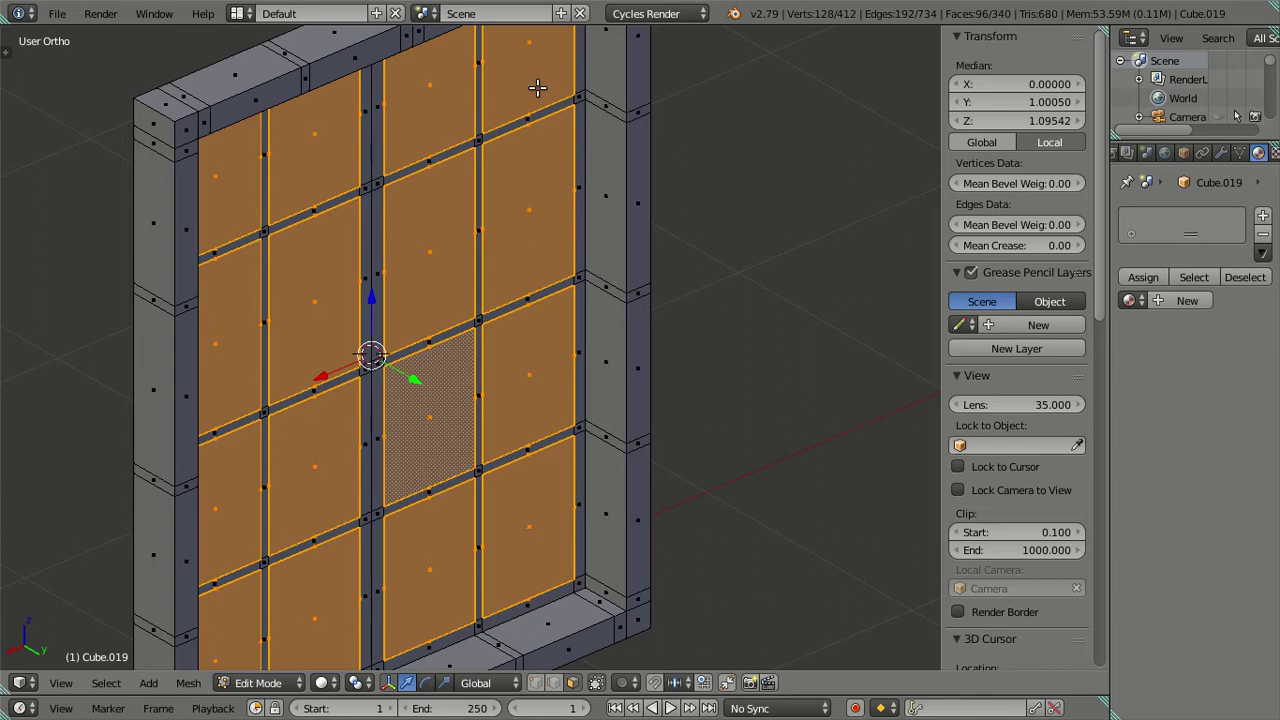
pyautogui.press('h')
# Select the connected slat grid, return to Object Mode, and show Cube.019 on its own.
pyautogui.moveTo(423, 309); pyautogui.dragTo(457, 374, button='middle')
pyautogui.rightClick(365, 355)
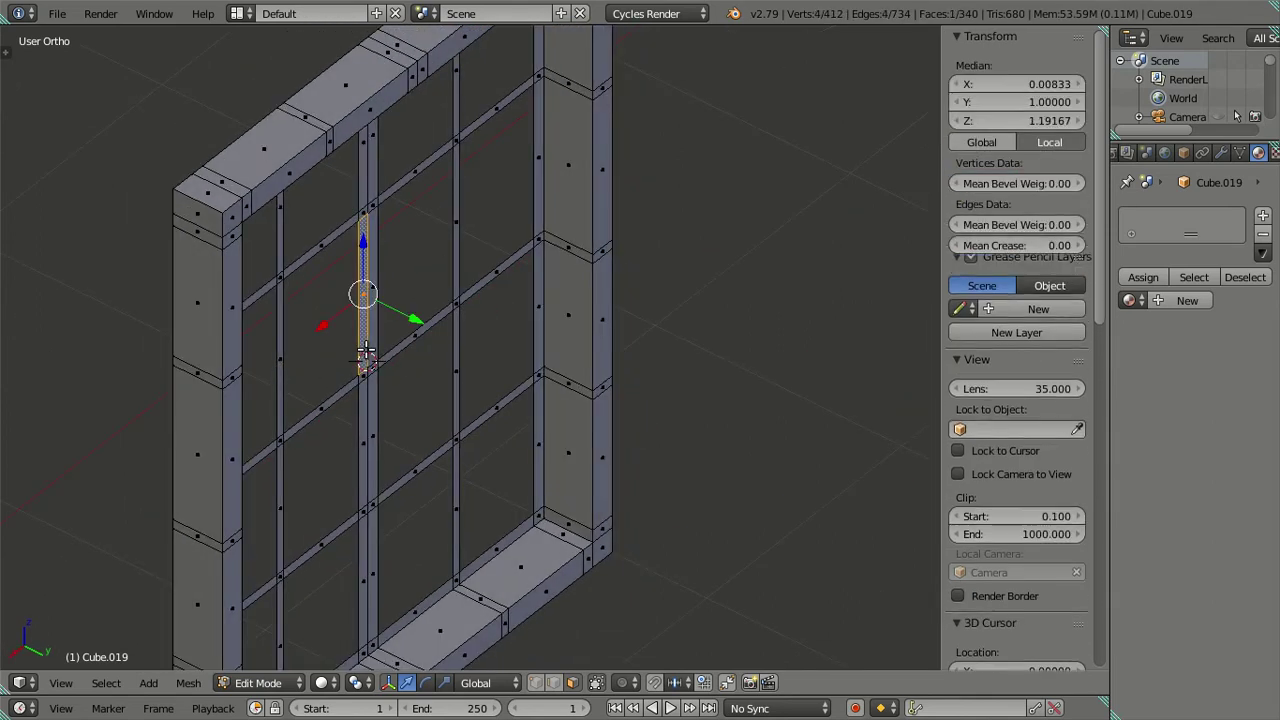
pyautogui.press('l')
pyautogui.moveTo(366, 363)
pyautogui.mouseDown(button='middle')
pyautogui.moveTo(446, 337)
pyautogui.moveTo(449, 386)
pyautogui.moveTo(480, 420)
pyautogui.moveTo(457, 386)
pyautogui.moveTo(429, 391)
pyautogui.mouseUp(button='middle')
pyautogui.scroll(-3, 569, 420)
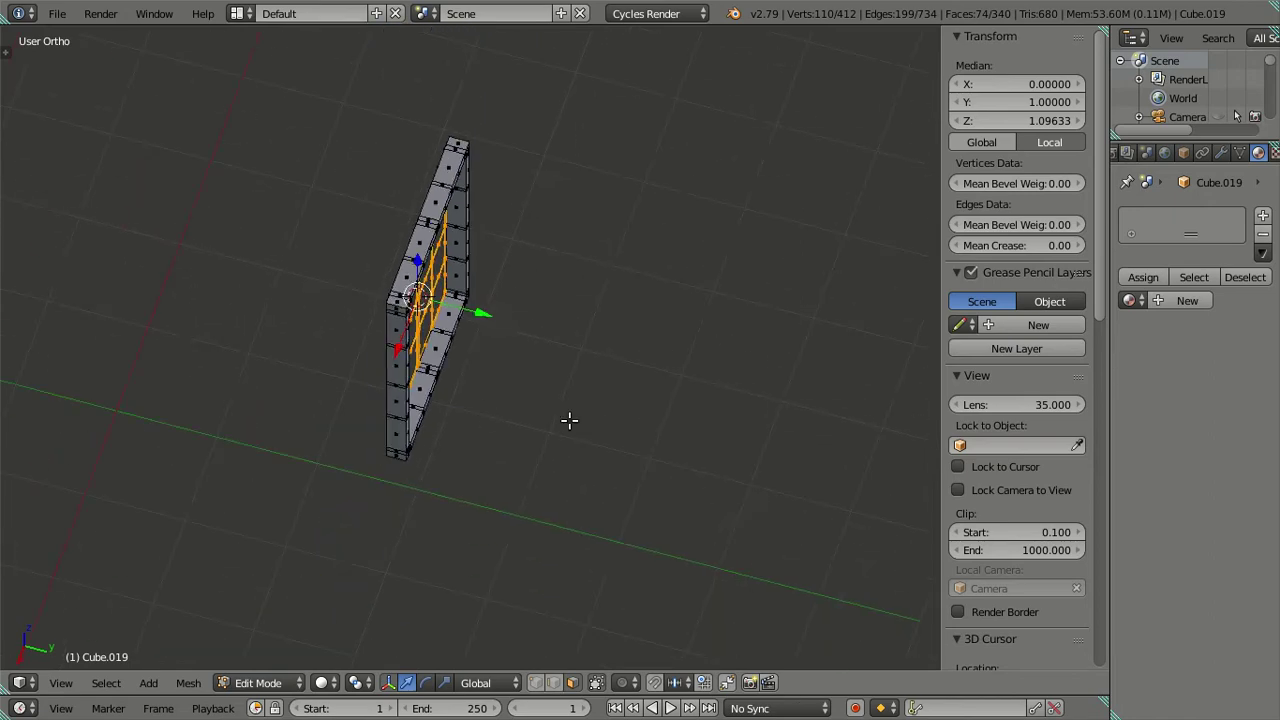
pyautogui.press('Tab')
pyautogui.moveTo(569, 420)
pyautogui.mouseDown(button='middle')
pyautogui.moveTo(496, 371)
pyautogui.moveTo(548, 380)
pyautogui.moveTo(594, 343)
pyautogui.moveTo(591, 423)
pyautogui.moveTo(555, 496)
pyautogui.moveTo(528, 423)
pyautogui.moveTo(554, 349)
pyautogui.moveTo(562, 407)
pyautogui.moveTo(519, 413)
pyautogui.moveTo(513, 365)
pyautogui.moveTo(561, 374)
pyautogui.moveTo(551, 395)
pyautogui.moveTo(453, 375)
pyautogui.moveTo(470, 380)
pyautogui.mouseUp(button='middle')
pyautogui.press('KP_Divide')
pyautogui.press('KP_Divide')
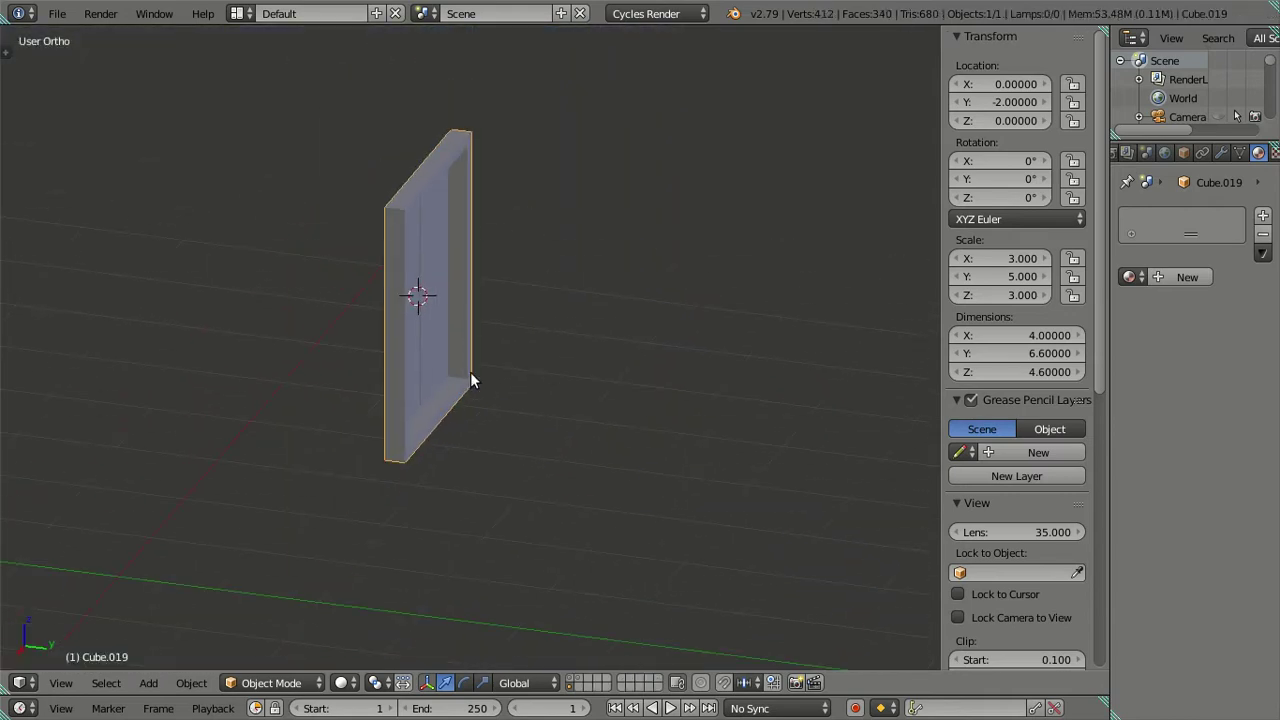
# In Edit Mode, select Cube.019's whole slat grid and extrude it outward about 0.042.
pyautogui.press('Tab')
pyautogui.scroll(3, 556, 396)
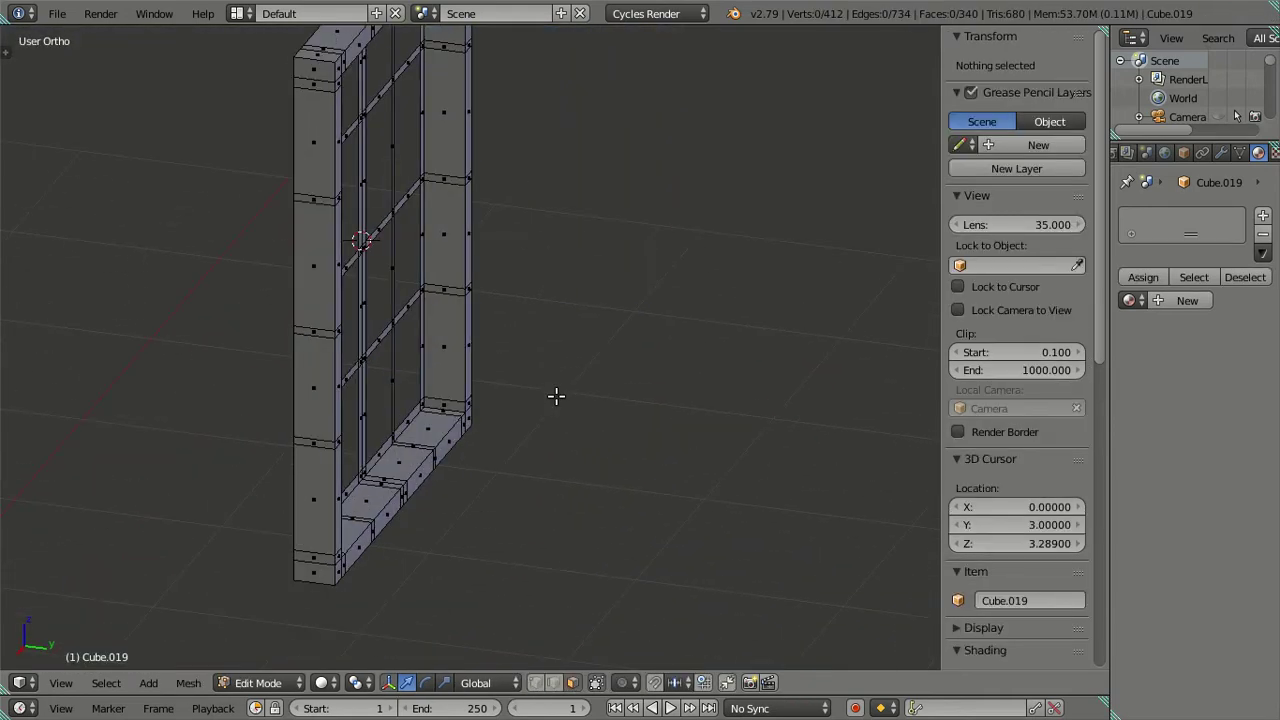
pyautogui.scroll(2, 556, 396)
pyautogui.scroll(2, 496, 397)
pyautogui.moveTo(496, 397)
pyautogui.mouseDown(button='middle')
pyautogui.moveTo(330, 365)
pyautogui.moveTo(386, 346)
pyautogui.moveTo(443, 400)
pyautogui.mouseUp(button='middle')
pyautogui.keyDown('alt'); pyautogui.rightClick(359, 351); pyautogui.keyUp('alt')
pyautogui.scroll(-2, 359, 351)
pyautogui.hotkey('ctrl', 'l')
pyautogui.scroll(2, 454, 316)
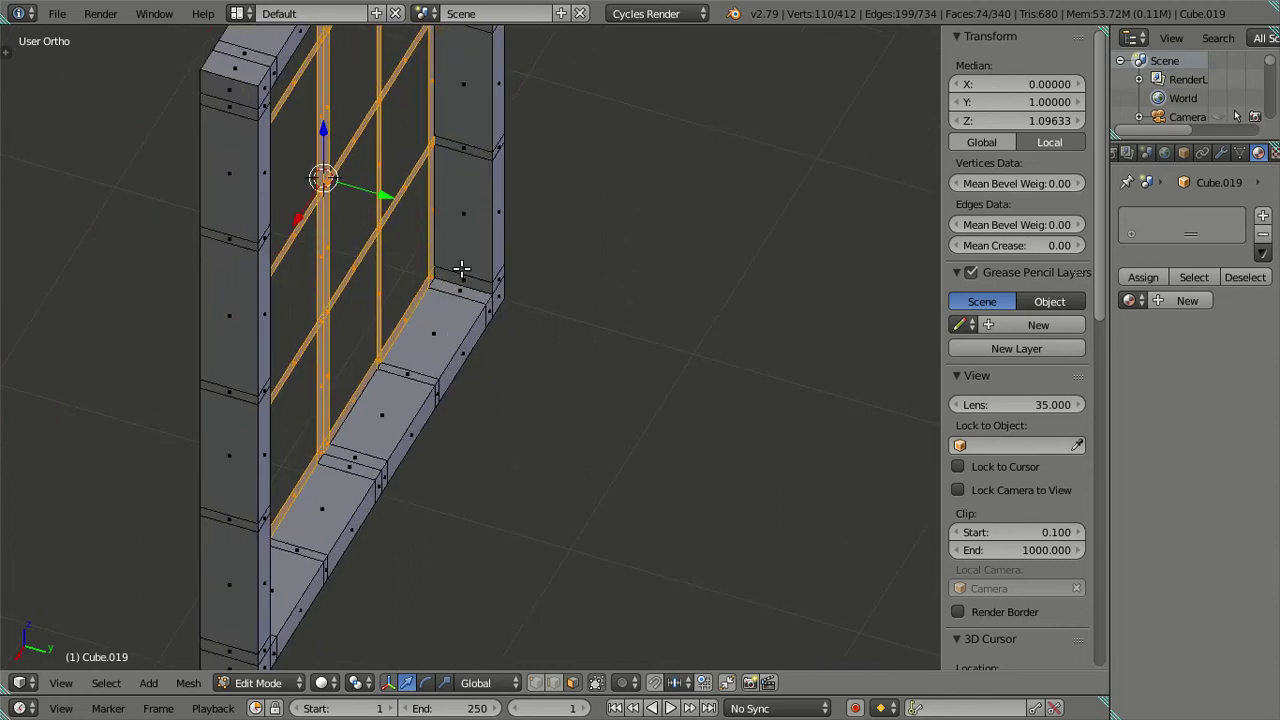
pyautogui.press('e')
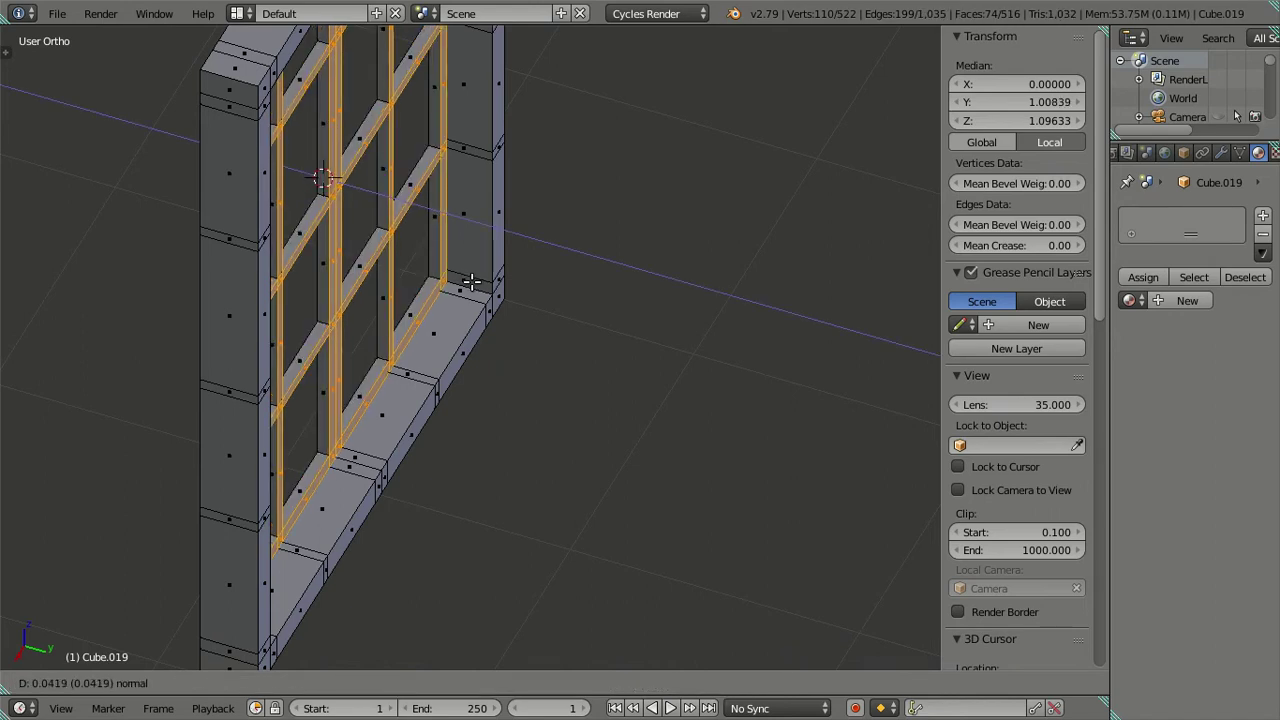
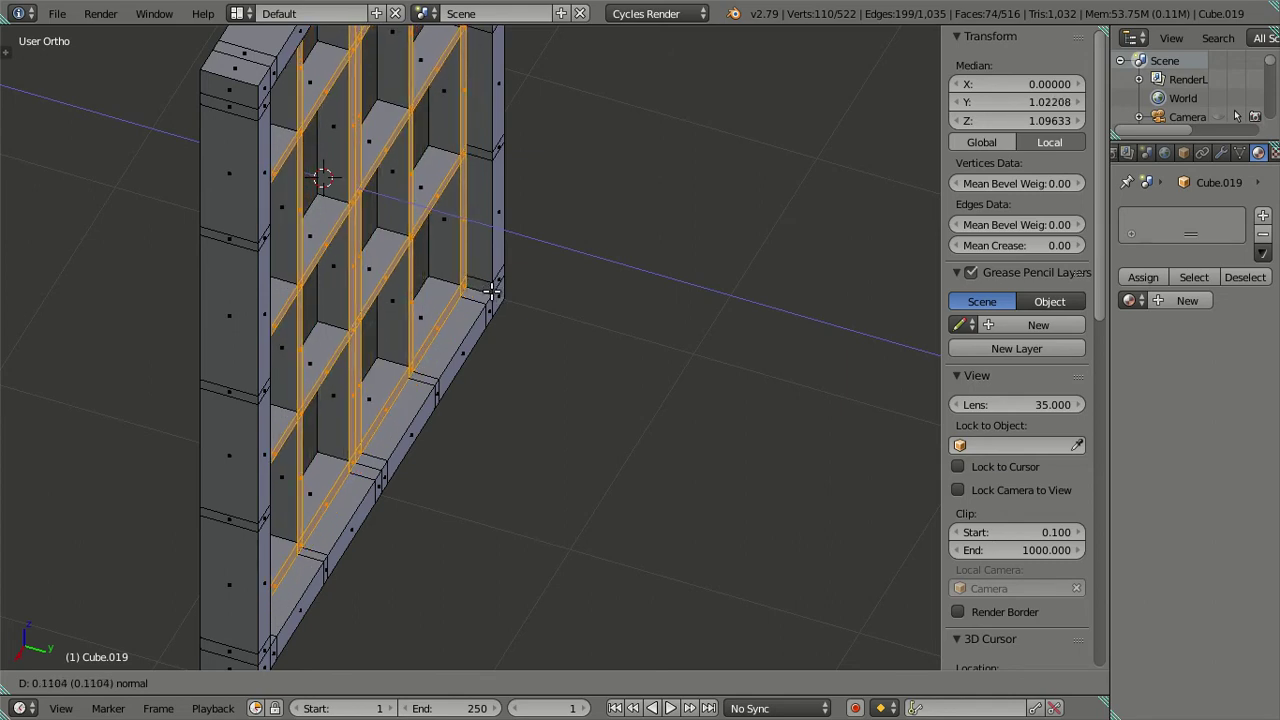
# Confirm the extruded frame edges and try a grid depth of Y 1.003.
pyautogui.click(494, 289)
pyautogui.click(1045, 101)
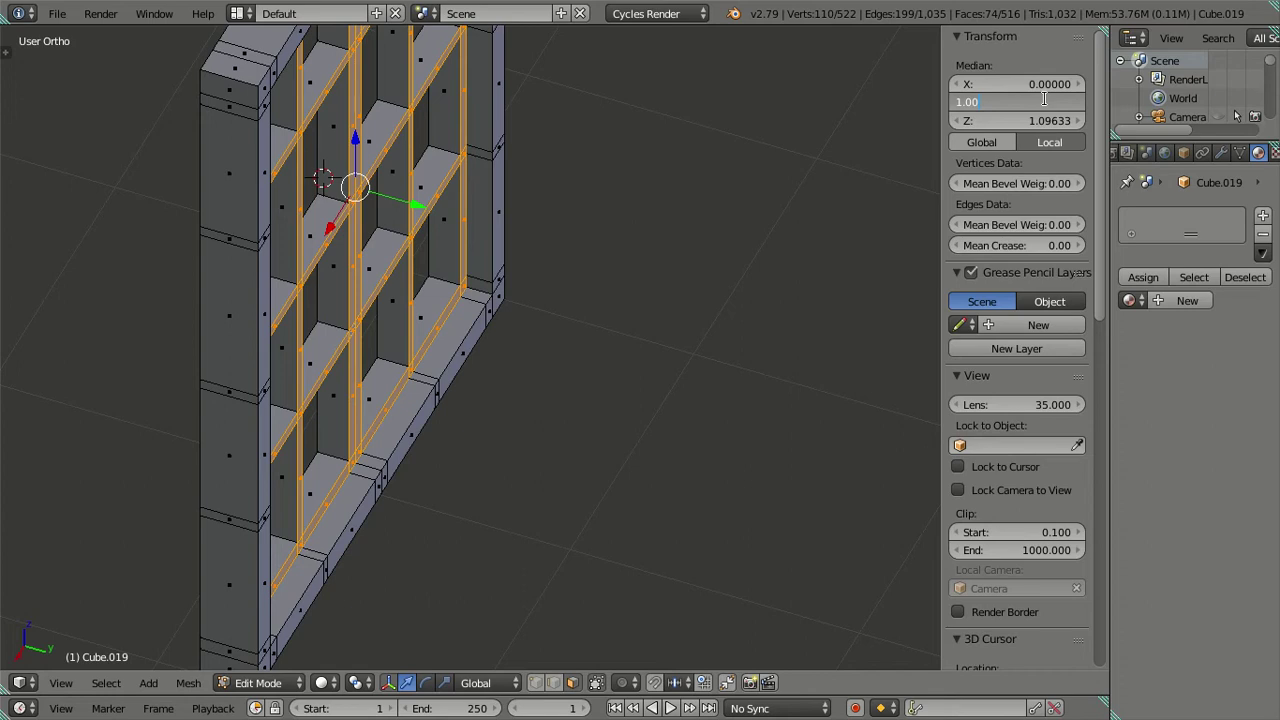
pyautogui.write('3')
pyautogui.press('Return')
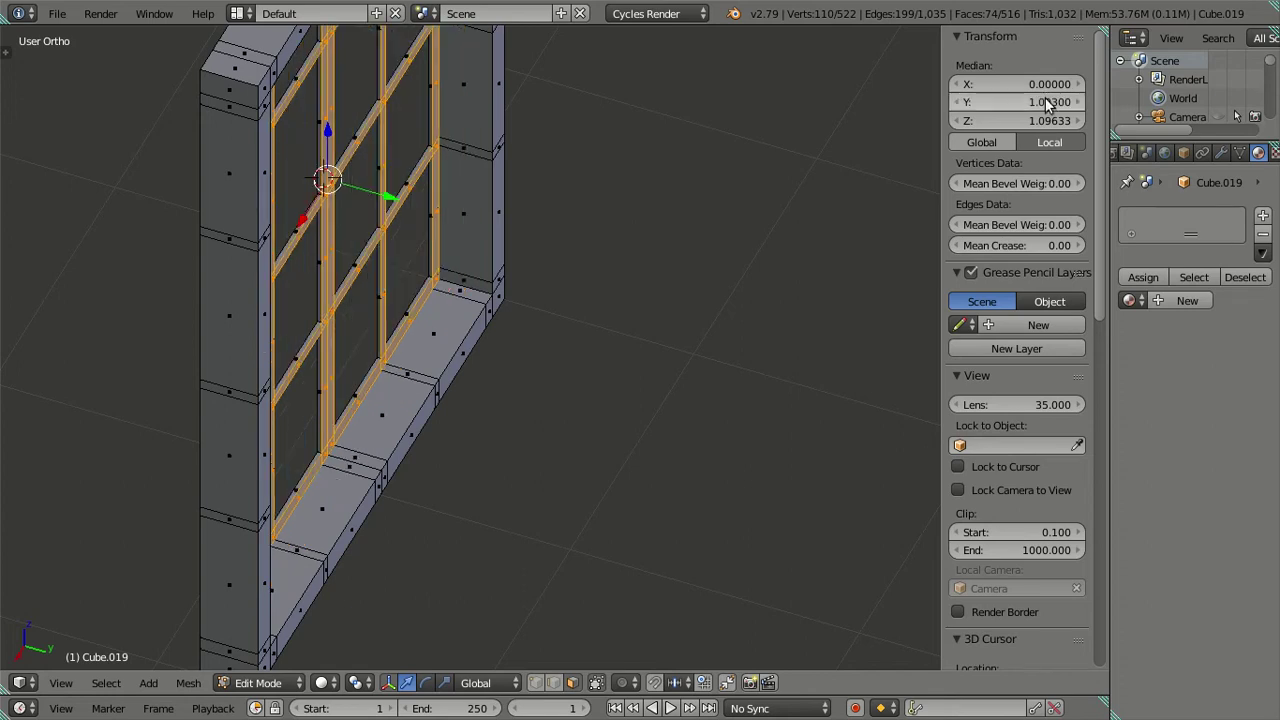
pyautogui.scroll(3, 334, 374)
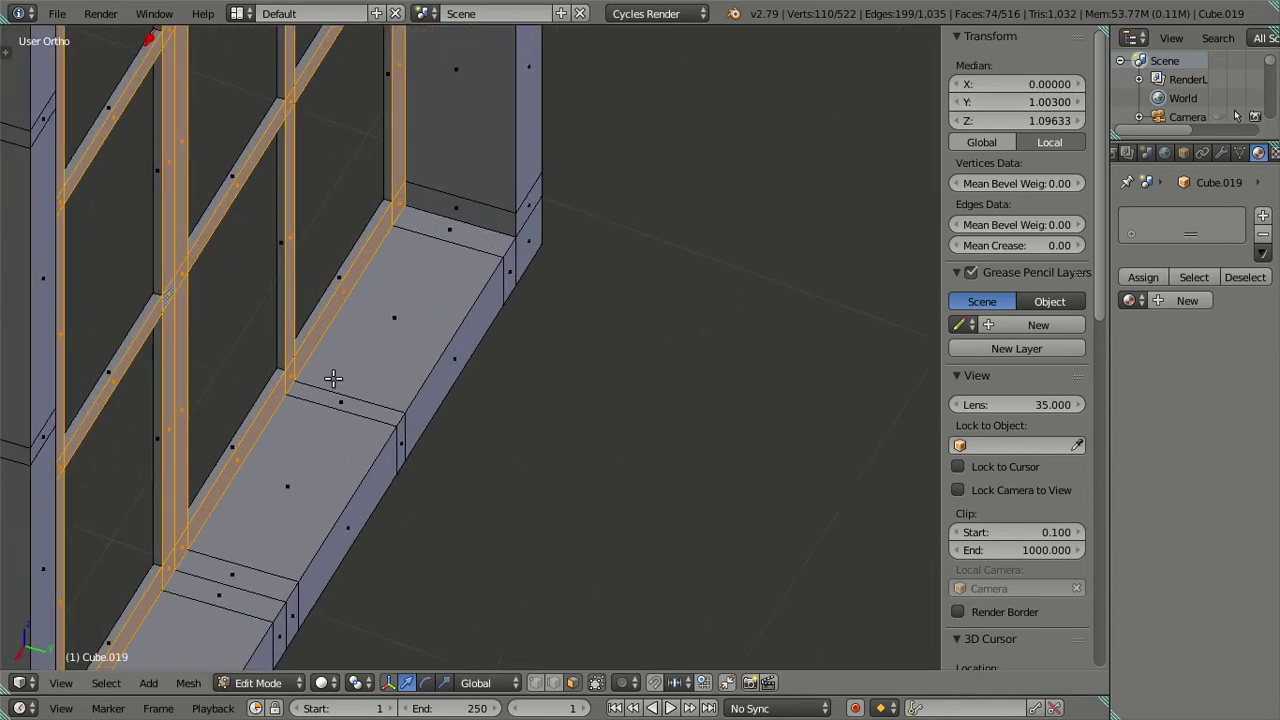
pyautogui.keyDown('shift'); pyautogui.moveTo(374, 334); pyautogui.dragTo(412, 354, button='middle'); pyautogui.keyUp('shift')
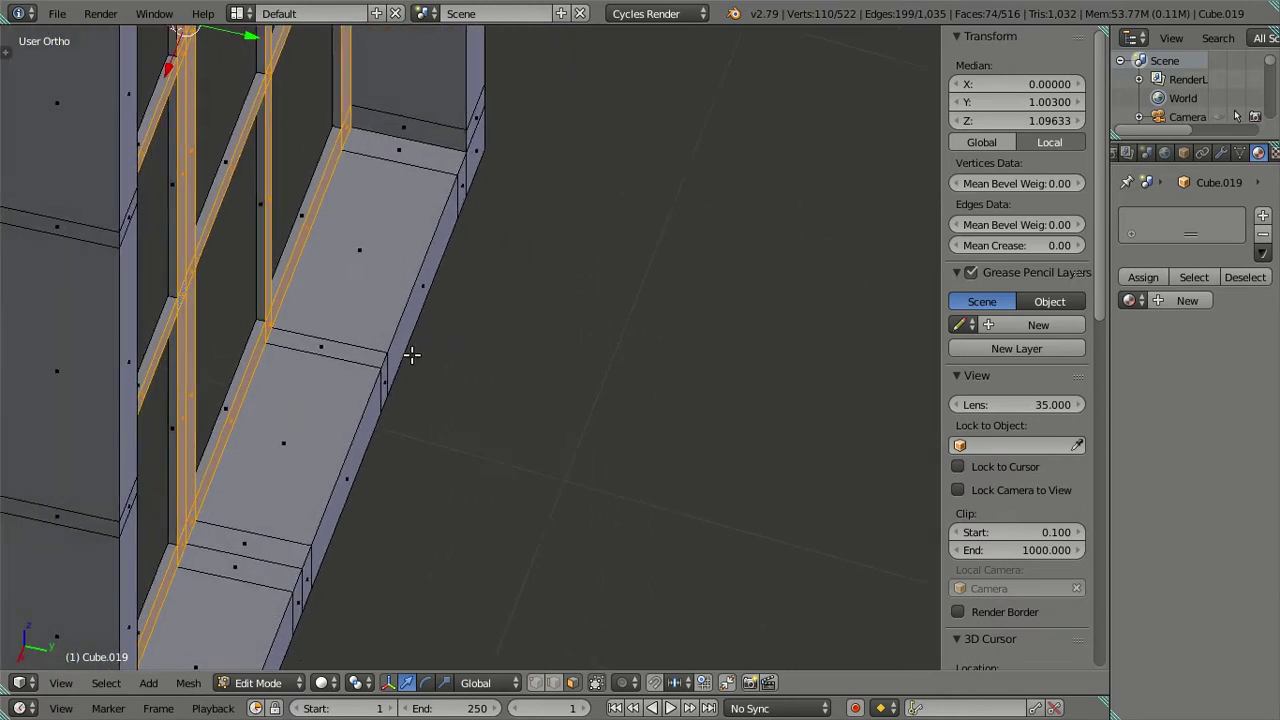
# Set the inner grid's median Y to 1.01 and inspect the frame from the front.
pyautogui.click(1030, 102)
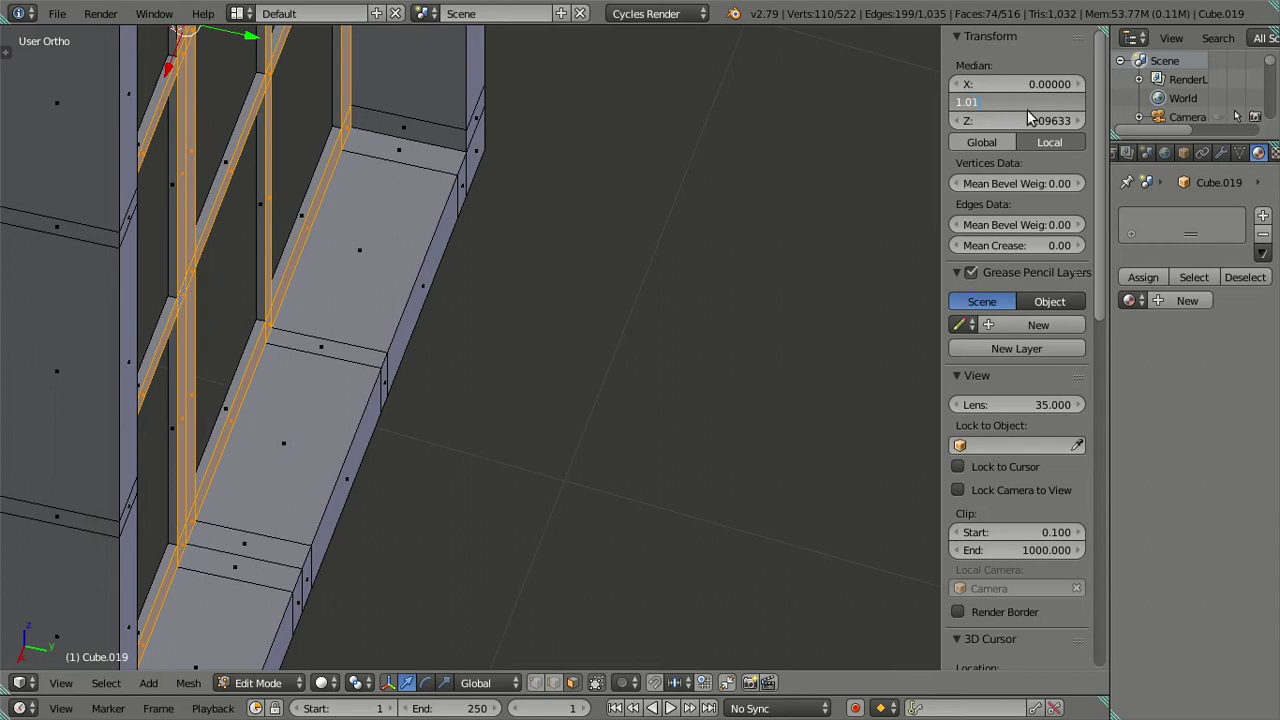
pyautogui.press('Return')
pyautogui.moveTo(500, 366)
pyautogui.mouseDown(button='middle')
pyautogui.moveTo(400, 471)
pyautogui.moveTo(405, 350)
pyautogui.moveTo(340, 362)
pyautogui.moveTo(363, 354)
pyautogui.moveTo(363, 366)
pyautogui.mouseUp(button='middle')
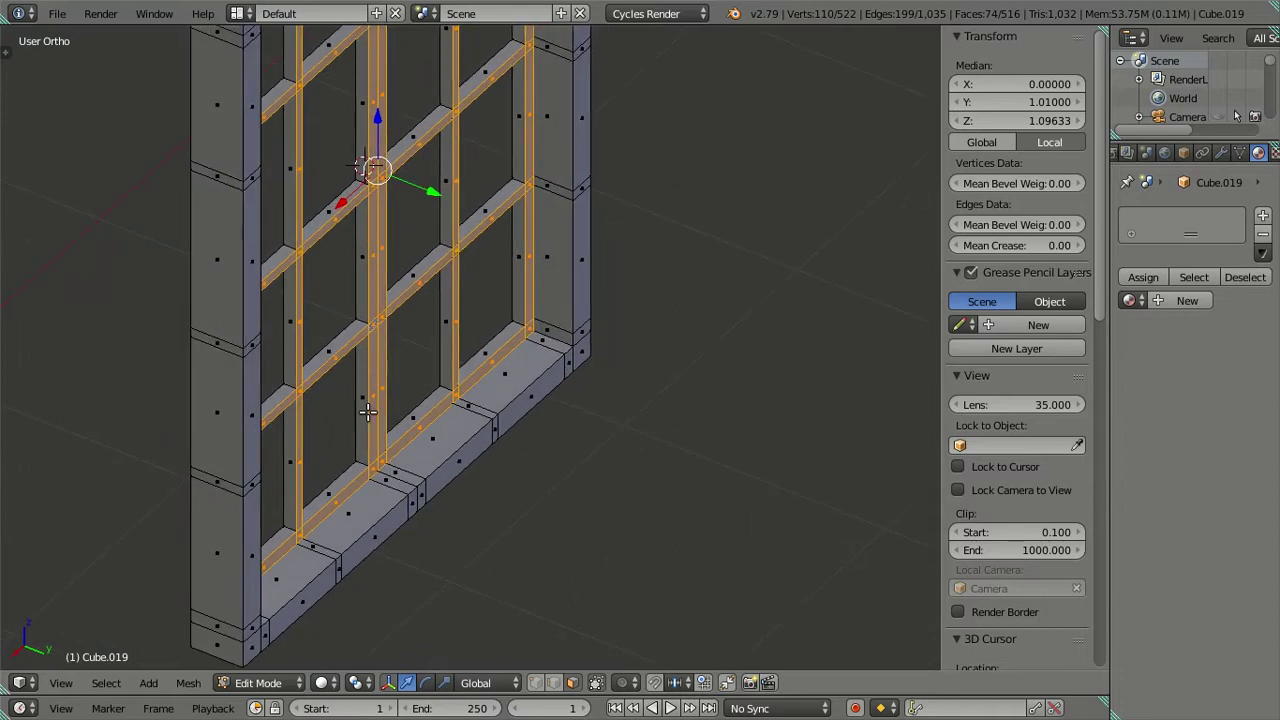
pyautogui.scroll(3, 368, 412)
pyautogui.moveTo(366, 411)
pyautogui.mouseDown(button='middle')
pyautogui.moveTo(337, 414)
pyautogui.moveTo(423, 374)
pyautogui.moveTo(497, 304)
pyautogui.moveTo(517, 251)
pyautogui.moveTo(569, 294)
pyautogui.moveTo(577, 360)
pyautogui.moveTo(508, 429)
pyautogui.moveTo(480, 421)
pyautogui.mouseUp(button='middle')
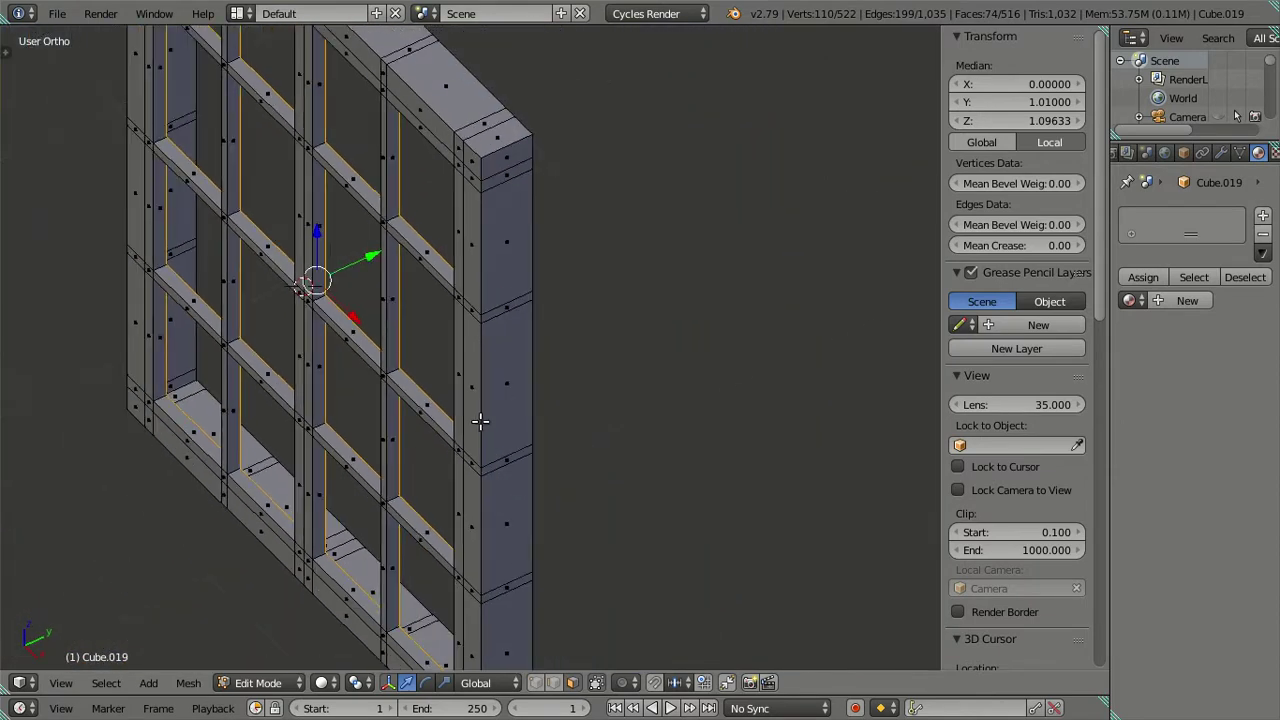
# Try selecting mullion and top-frame faces, then clear the selection for an angled view.
pyautogui.rightClick(315, 368)
pyautogui.rightClick(299, 370)
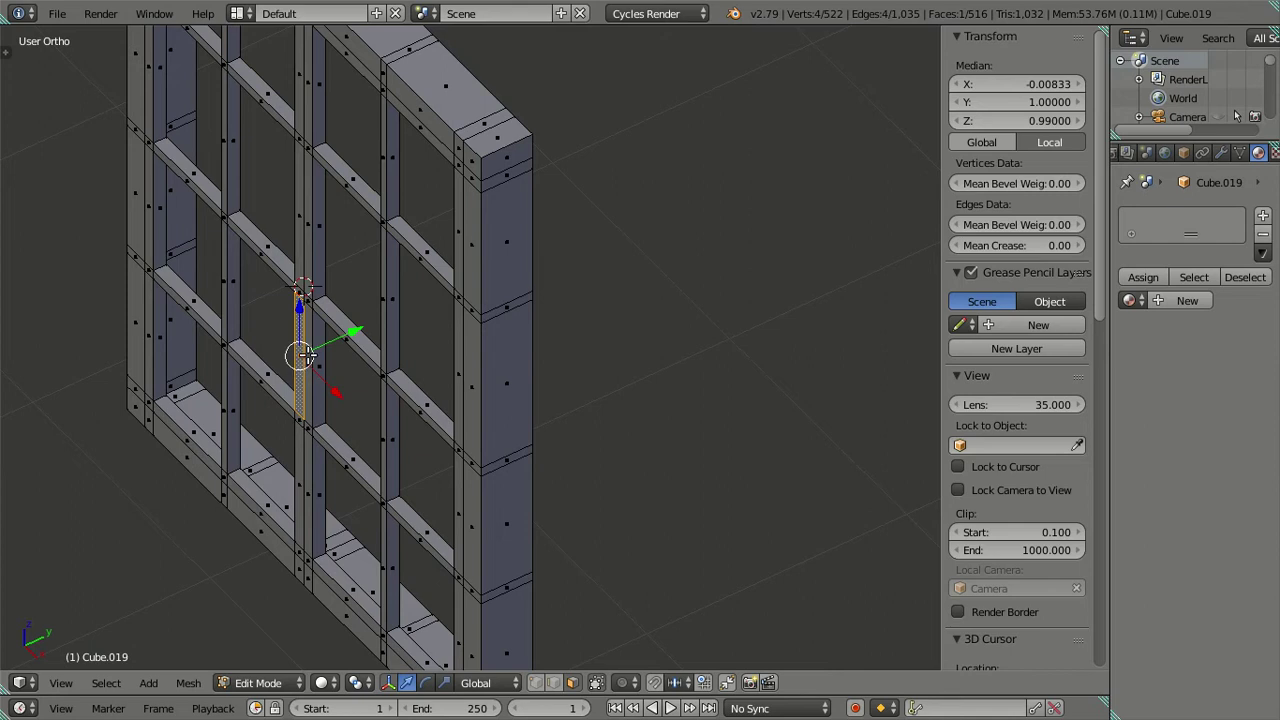
pyautogui.moveTo(333, 372)
pyautogui.mouseDown(button='middle')
pyautogui.moveTo(454, 286)
pyautogui.moveTo(417, 320)
pyautogui.moveTo(441, 255)
pyautogui.mouseUp(button='middle')
pyautogui.scroll(-3, 464, 309)
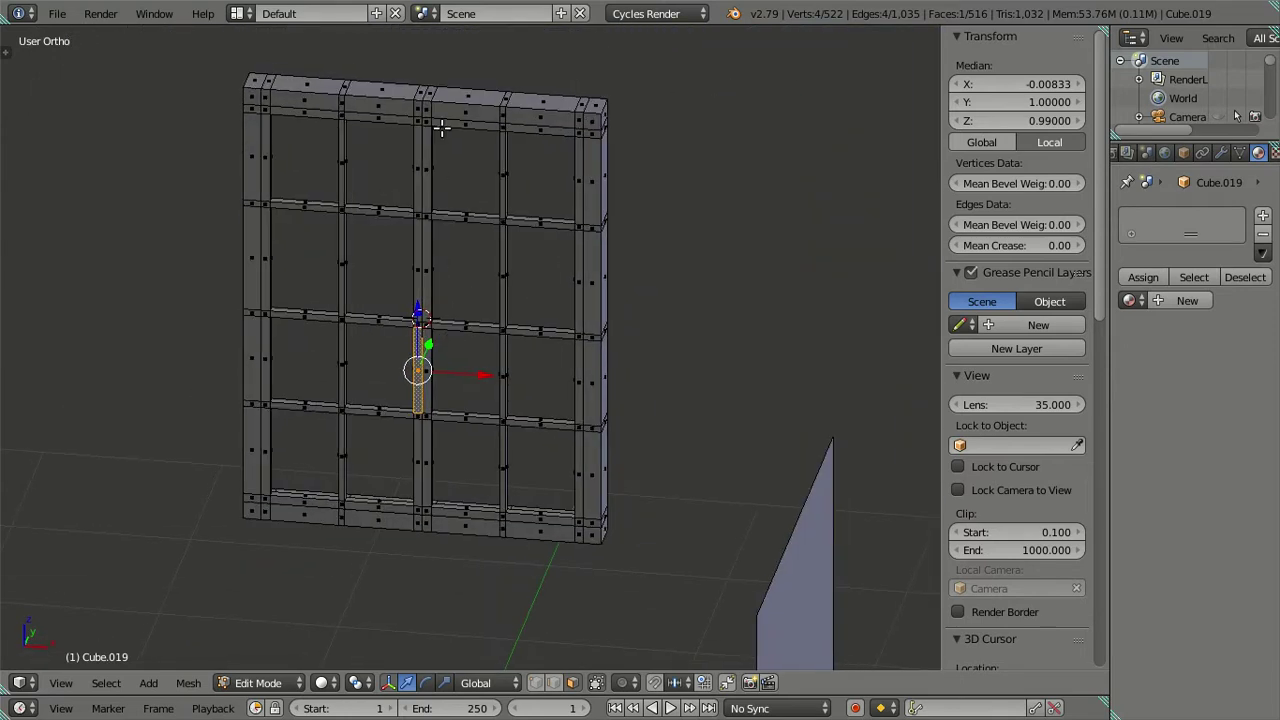
pyautogui.rightClick(466, 110)
pyautogui.press('a')
pyautogui.moveTo(466, 110); pyautogui.dragTo(431, 220, button='middle')
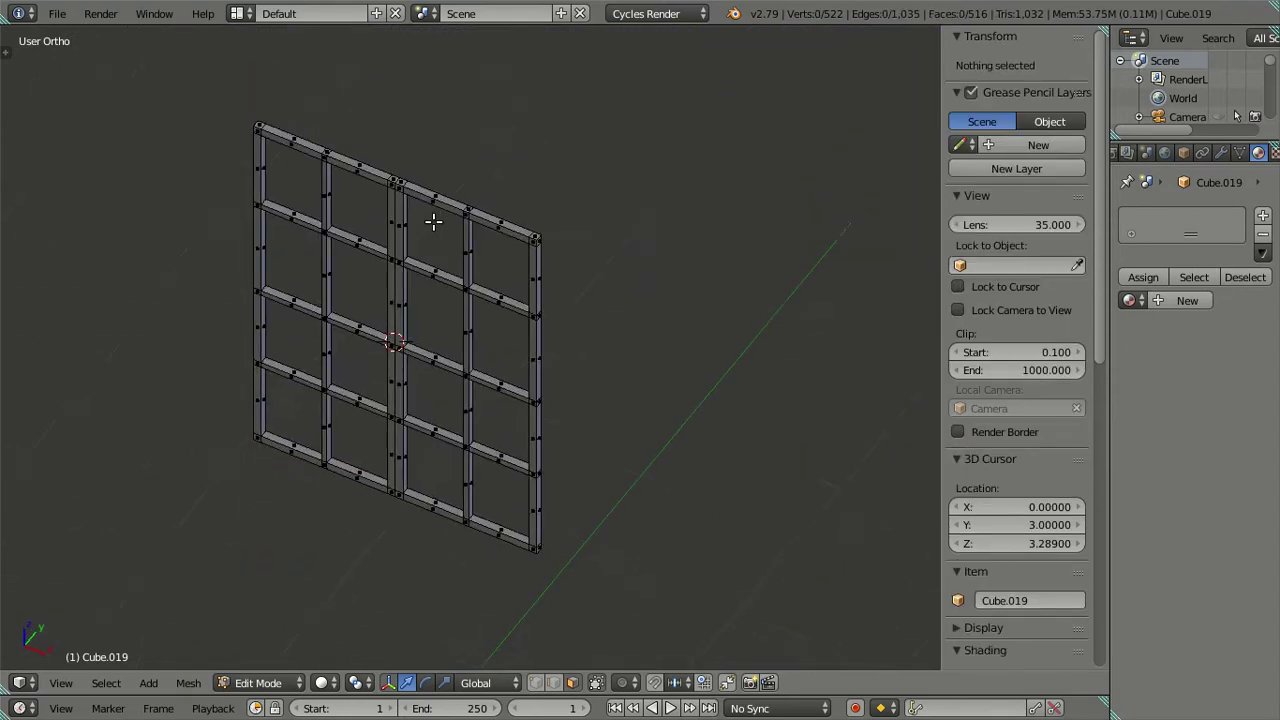
pyautogui.scroll(4, 400, 277)
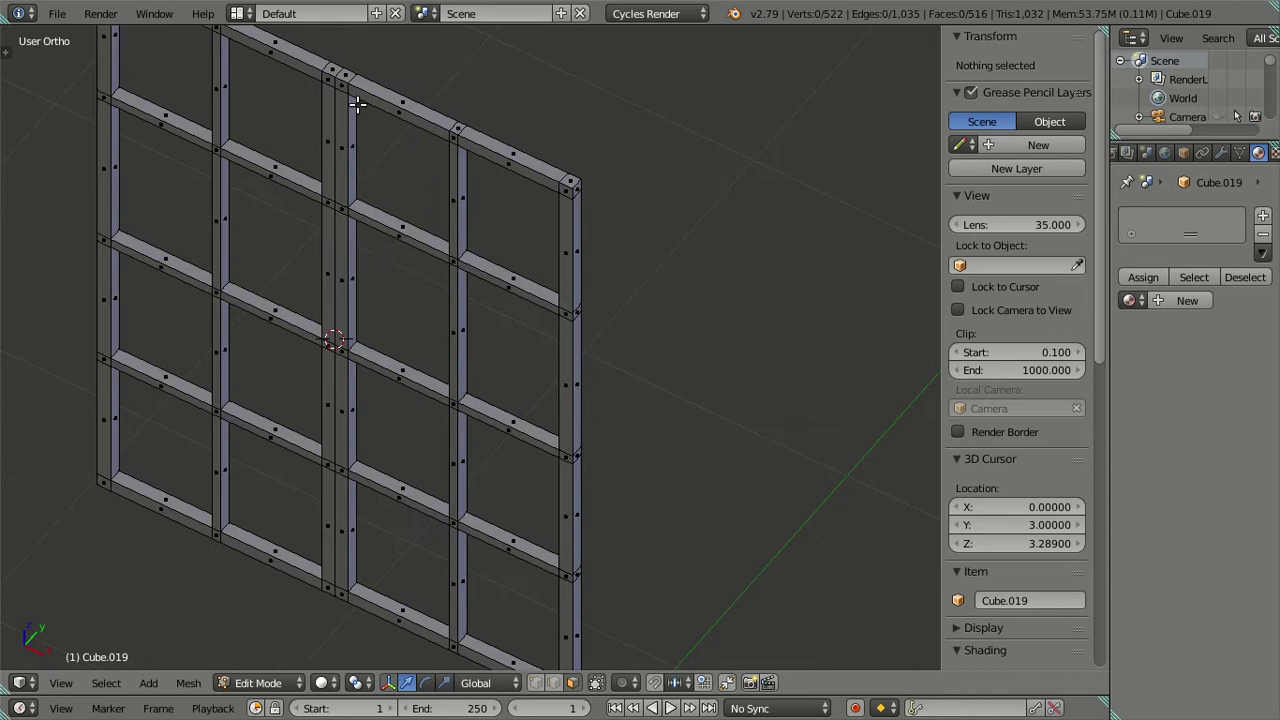
# Select the top, right, middle and left beam loops of the frame.
pyautogui.keyDown('alt'); pyautogui.rightClick(559, 185); pyautogui.keyUp('alt')
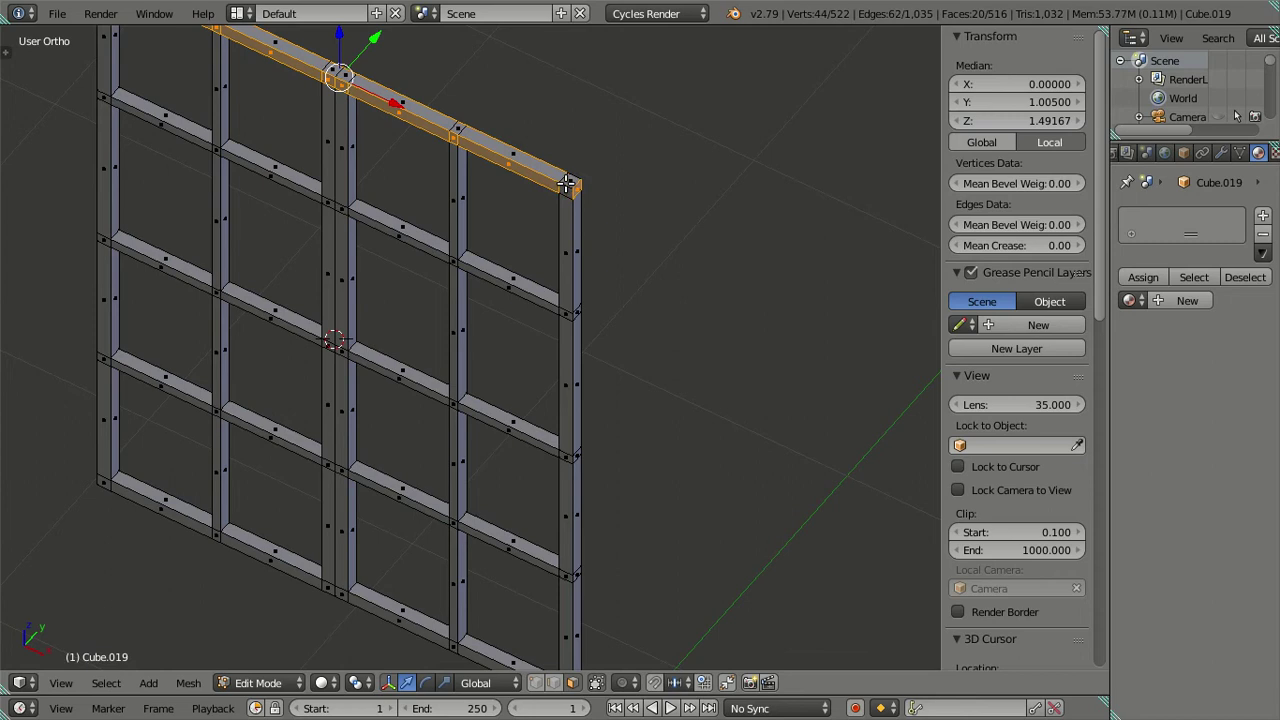
pyautogui.keyDown('alt'); pyautogui.keyDown('shift'); pyautogui.click(568, 200); pyautogui.keyUp('shift'); pyautogui.keyUp('alt')
pyautogui.keyDown('shift'); pyautogui.moveTo(398, 137); pyautogui.dragTo(546, 272, button='middle'); pyautogui.keyUp('shift')
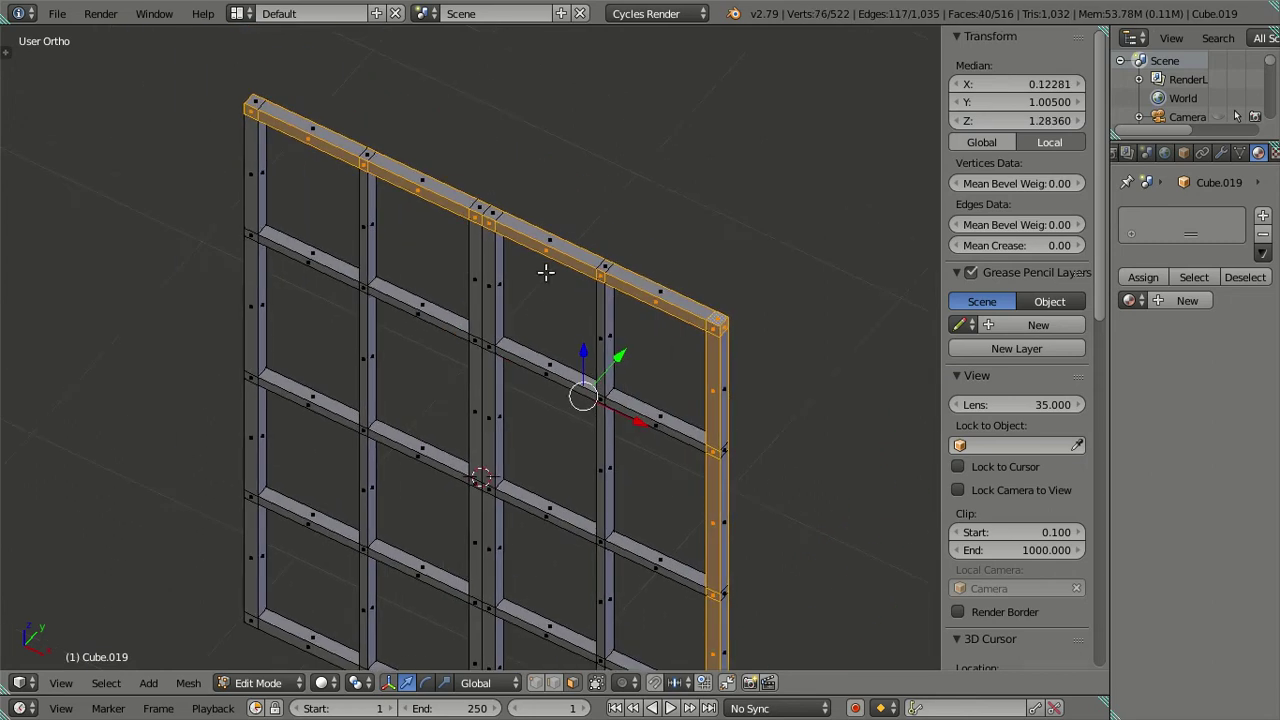
pyautogui.keyDown('alt'); pyautogui.keyDown('shift'); pyautogui.rightClick(488, 341); pyautogui.keyUp('shift'); pyautogui.keyUp('alt')
pyautogui.keyDown('alt'); pyautogui.keyDown('shift'); pyautogui.rightClick(475, 335); pyautogui.keyUp('shift'); pyautogui.keyUp('alt')
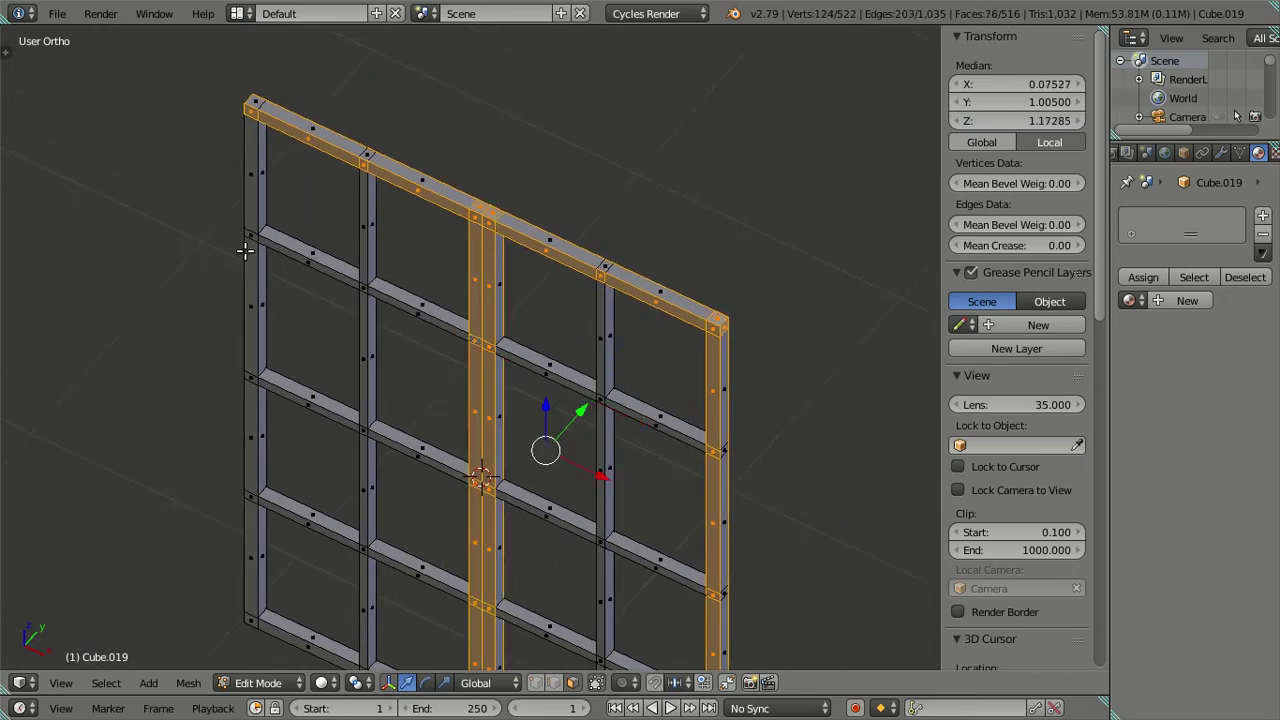
pyautogui.keyDown('alt'); pyautogui.keyDown('shift'); pyautogui.rightClick(248, 226); pyautogui.keyUp('shift'); pyautogui.keyUp('alt')
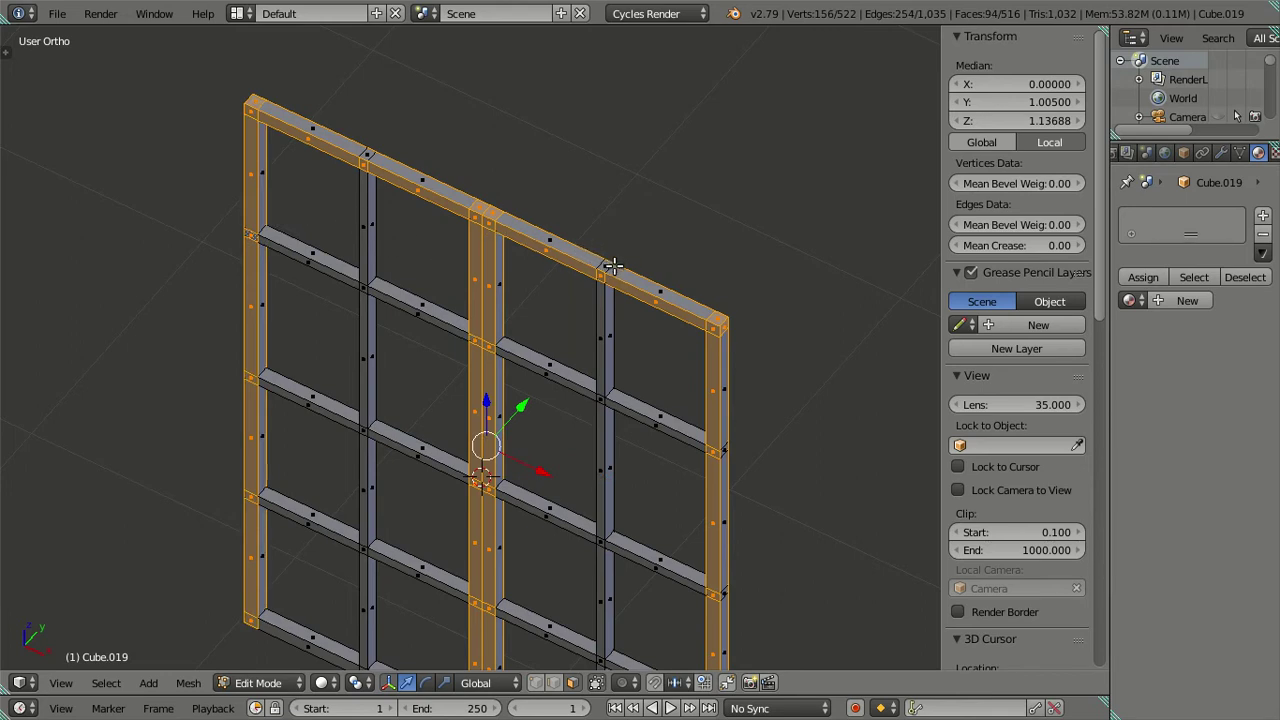
pyautogui.scroll(1, 589, 277)
pyautogui.scroll(2, 605, 225)
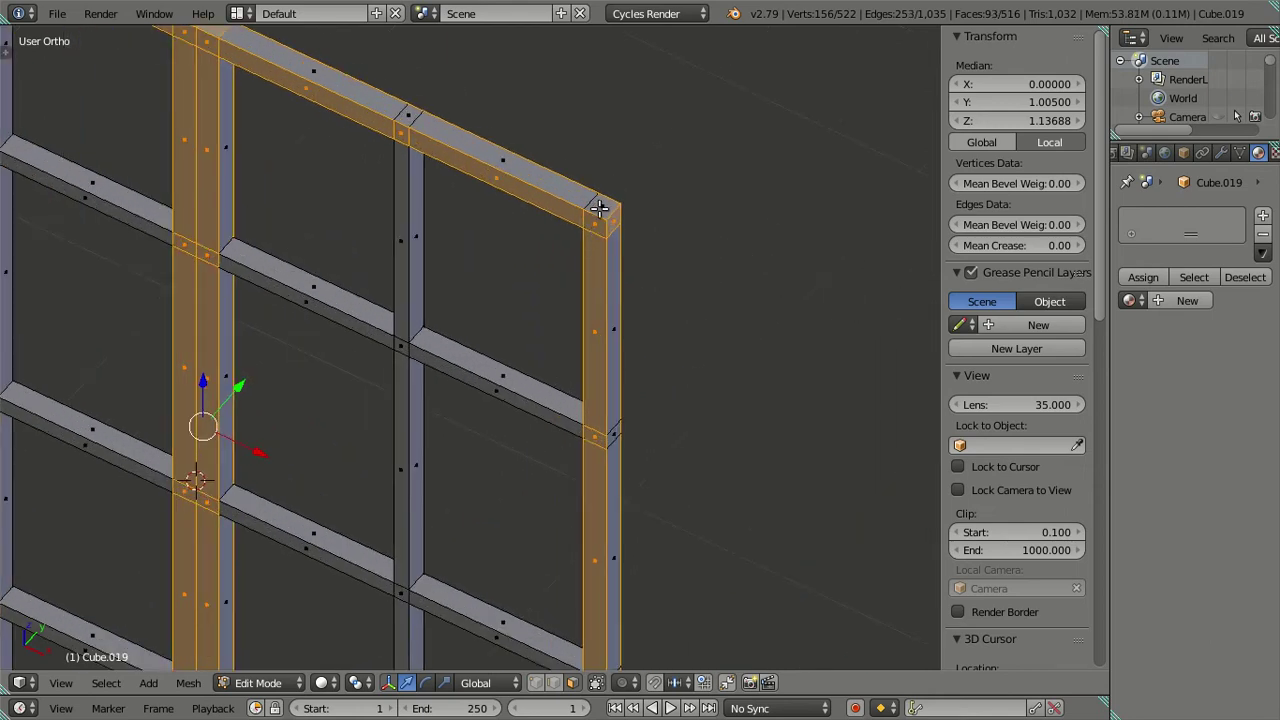
pyautogui.scroll(-4, 590, 223)
pyautogui.scroll(3, 566, 222)
# Undo an extra corner loop and add the bottom beam to the selection.
pyautogui.keyDown('alt'); pyautogui.keyDown('shift'); pyautogui.rightClick(568, 226); pyautogui.keyUp('shift'); pyautogui.keyUp('alt')
pyautogui.hotkey('ctrl', 'z')
pyautogui.scroll(-3, 566, 457)
pyautogui.moveTo(566, 457); pyautogui.dragTo(580, 374, button='middle')
pyautogui.scroll(3, 548, 294)
pyautogui.moveTo(548, 294)
pyautogui.mouseDown(button='middle')
pyautogui.moveTo(326, 371)
pyautogui.moveTo(577, 344)
pyautogui.mouseUp(button='middle')
pyautogui.keyDown('alt'); pyautogui.keyDown('shift'); pyautogui.rightClick(372, 380); pyautogui.keyUp('shift'); pyautogui.keyUp('alt')
pyautogui.moveTo(734, 352)
pyautogui.mouseDown(button='middle')
pyautogui.moveTo(640, 250)
pyautogui.moveTo(511, 290)
pyautogui.moveTo(714, 434)
pyautogui.moveTo(498, 340)
pyautogui.moveTo(371, 357)
pyautogui.moveTo(277, 409)
pyautogui.moveTo(491, 423)
pyautogui.moveTo(414, 265)
pyautogui.moveTo(477, 349)
pyautogui.moveTo(474, 394)
pyautogui.moveTo(437, 403)
pyautogui.moveTo(463, 404)
pyautogui.moveTo(480, 260)
pyautogui.moveTo(529, 400)
pyautogui.moveTo(417, 386)
pyautogui.moveTo(440, 330)
pyautogui.moveTo(457, 391)
pyautogui.moveTo(491, 393)
pyautogui.mouseUp(button='middle')
pyautogui.scroll(2, 620, 235)
pyautogui.scroll(2, 632, 242)
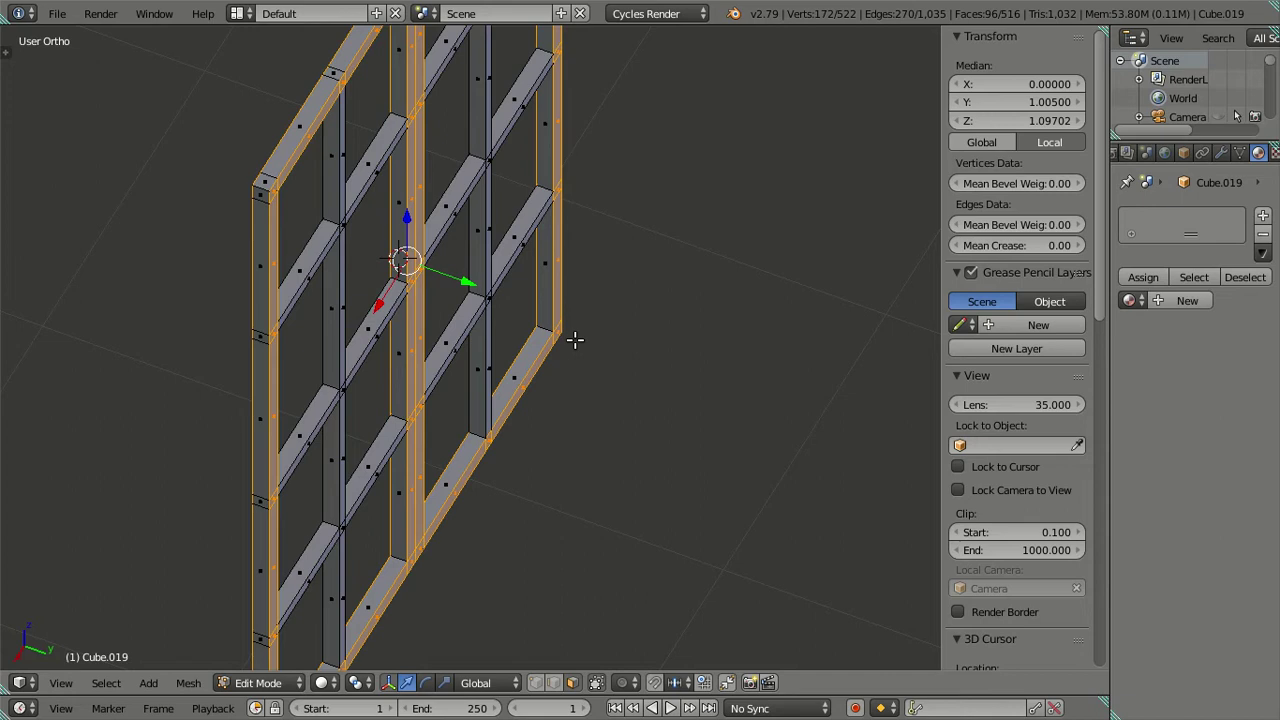
# Scale the selected frame beams and central mullion by 2 along Y.
pyautogui.press('s')
pyautogui.press('y')
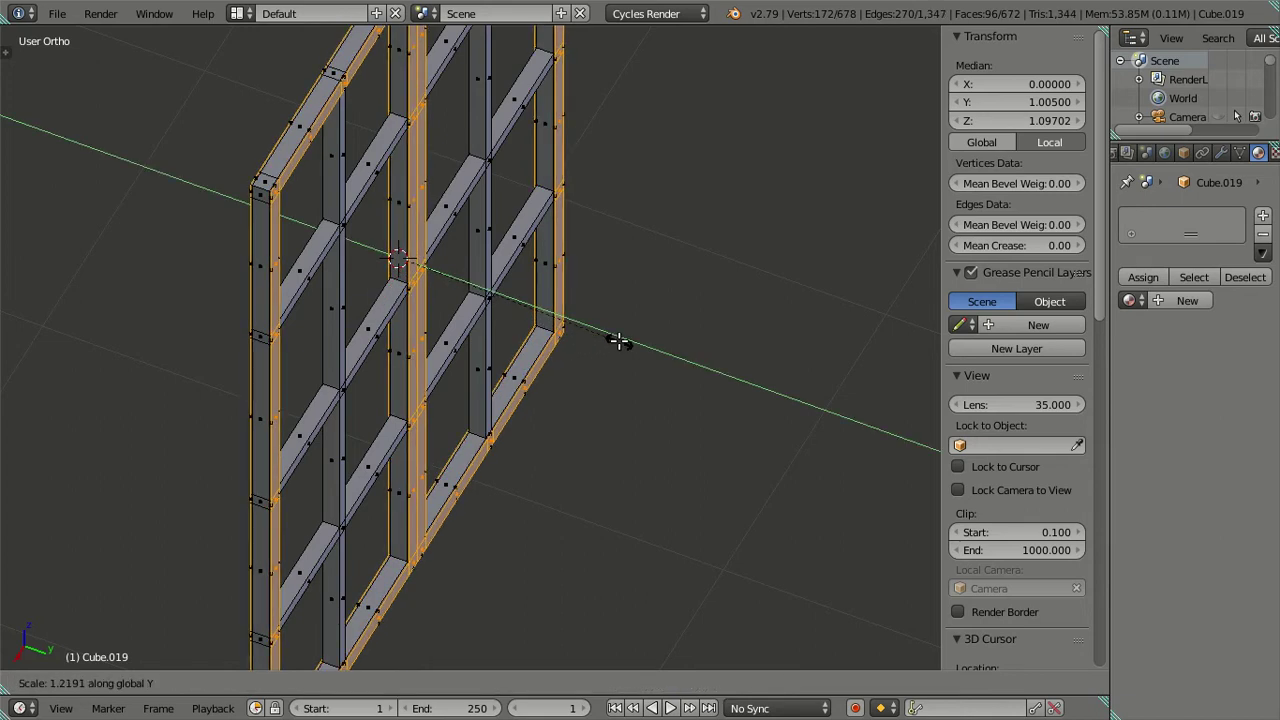
pyautogui.click(619, 341)
pyautogui.press('s')
pyautogui.press('y')
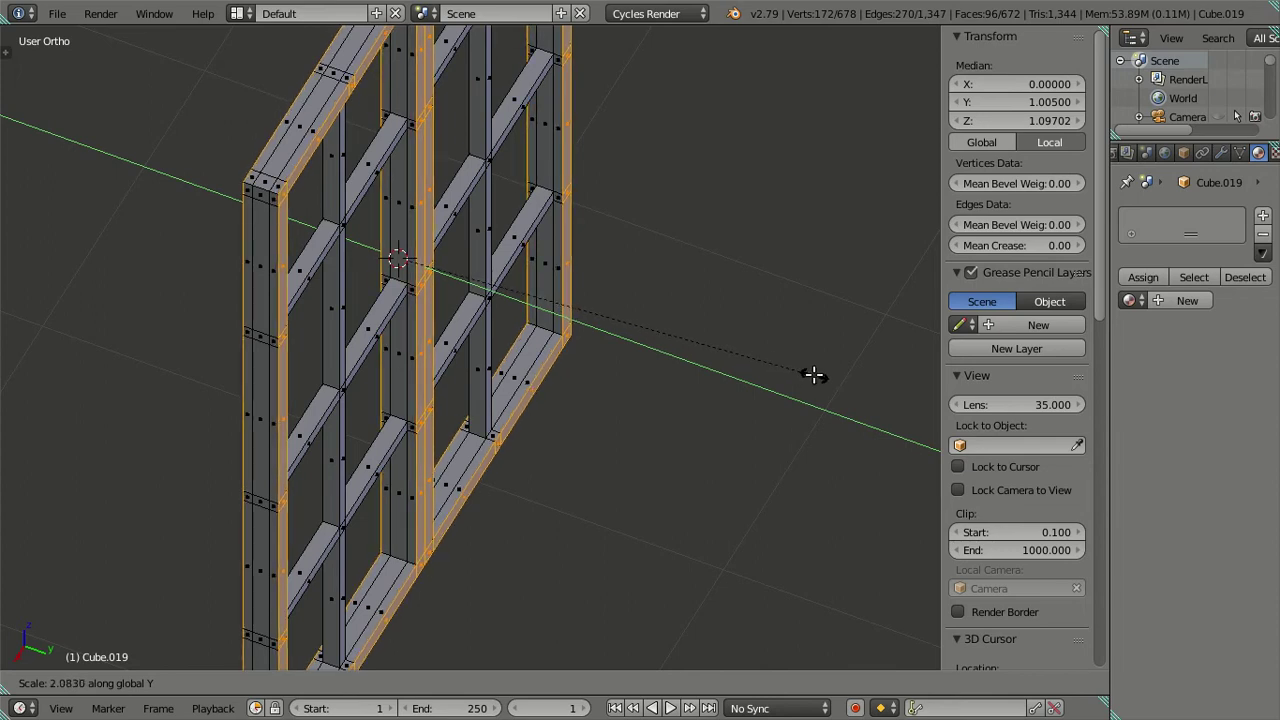
pyautogui.write('2')
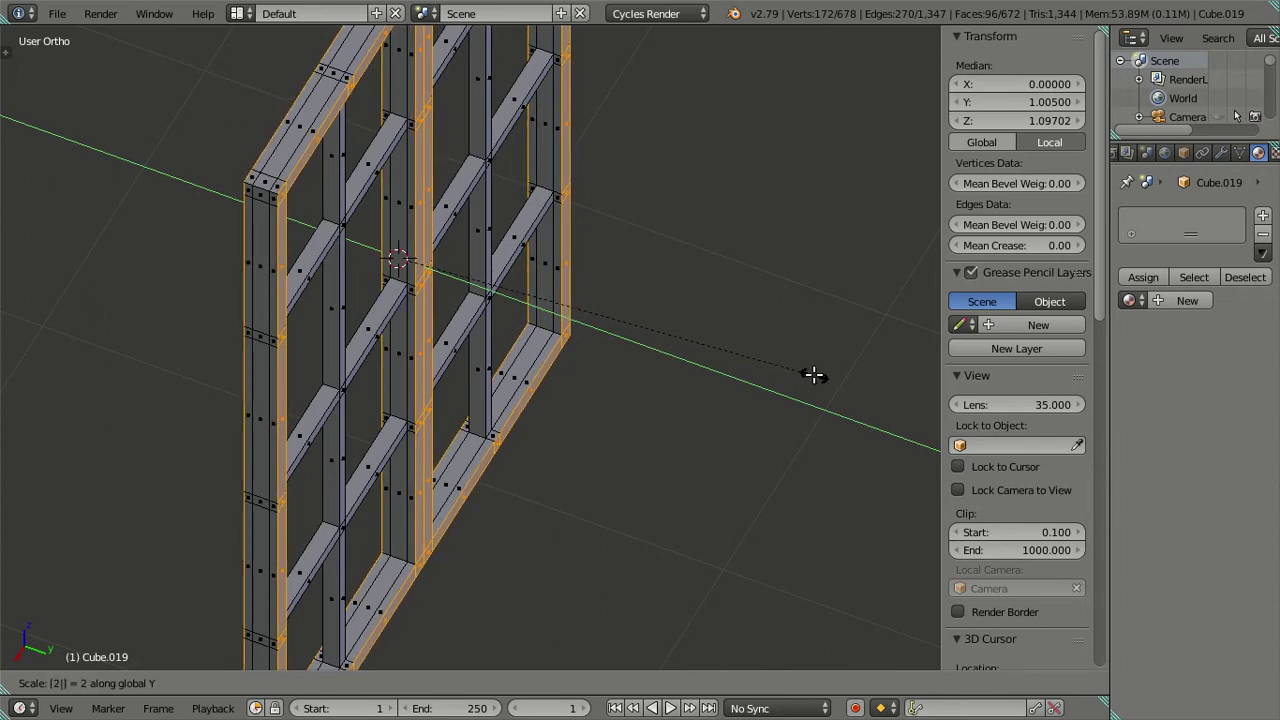
pyautogui.press('Return')
# Deselect, inspect the window in Object Mode, then return to Edit Mode.
pyautogui.press('a')
pyautogui.press('Tab')
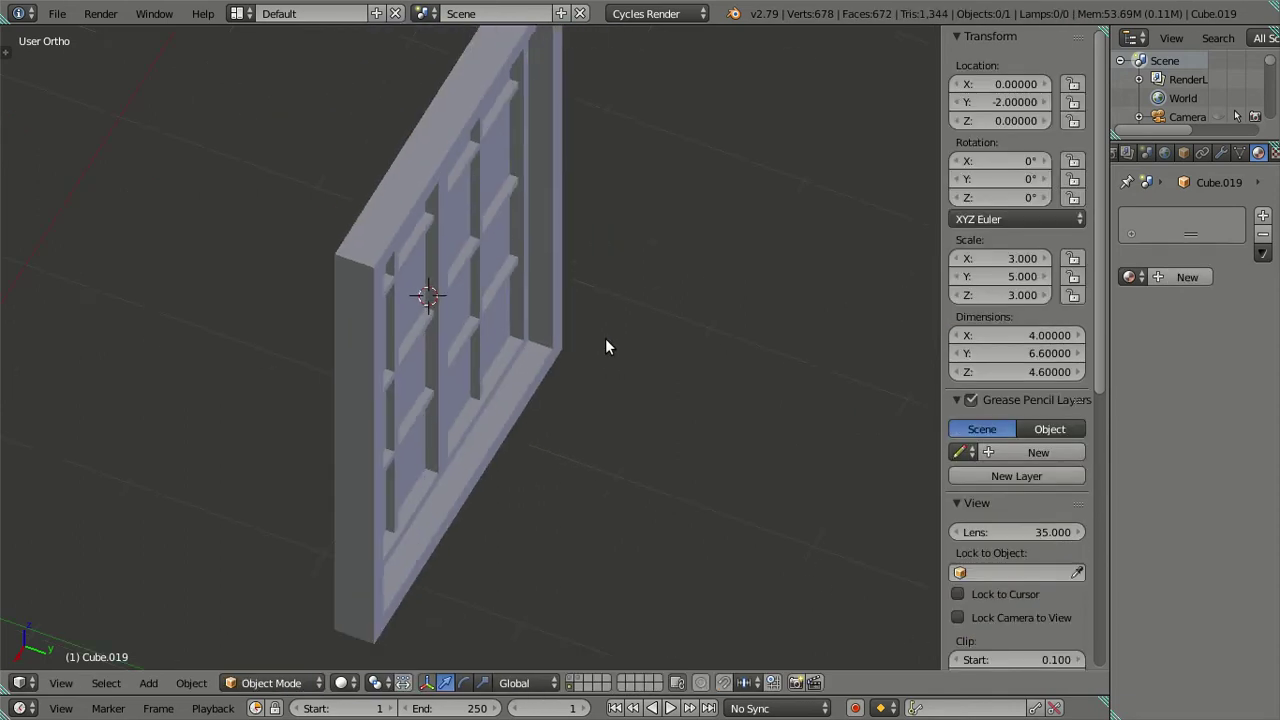
pyautogui.moveTo(532, 355)
pyautogui.mouseDown(button='middle')
pyautogui.moveTo(514, 361)
pyautogui.moveTo(537, 317)
pyautogui.moveTo(574, 309)
pyautogui.moveTo(449, 326)
pyautogui.moveTo(489, 251)
pyautogui.moveTo(662, 386)
pyautogui.moveTo(752, 350)
pyautogui.moveTo(531, 429)
pyautogui.mouseUp(button='middle')
pyautogui.press('Tab')
pyautogui.scroll(2, 456, 432)
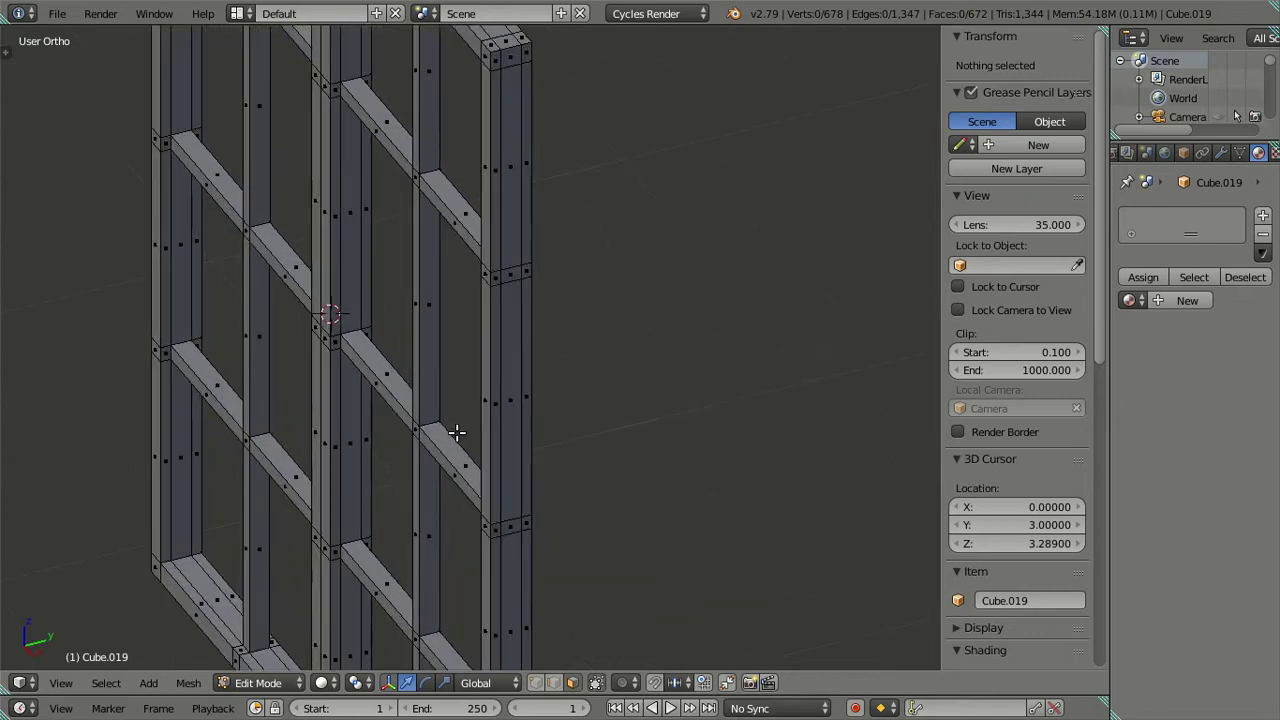
# Check a mullion face's Y position, then clear the selection facing the window front.
pyautogui.rightClick(357, 438)
pyautogui.click(1014, 98)
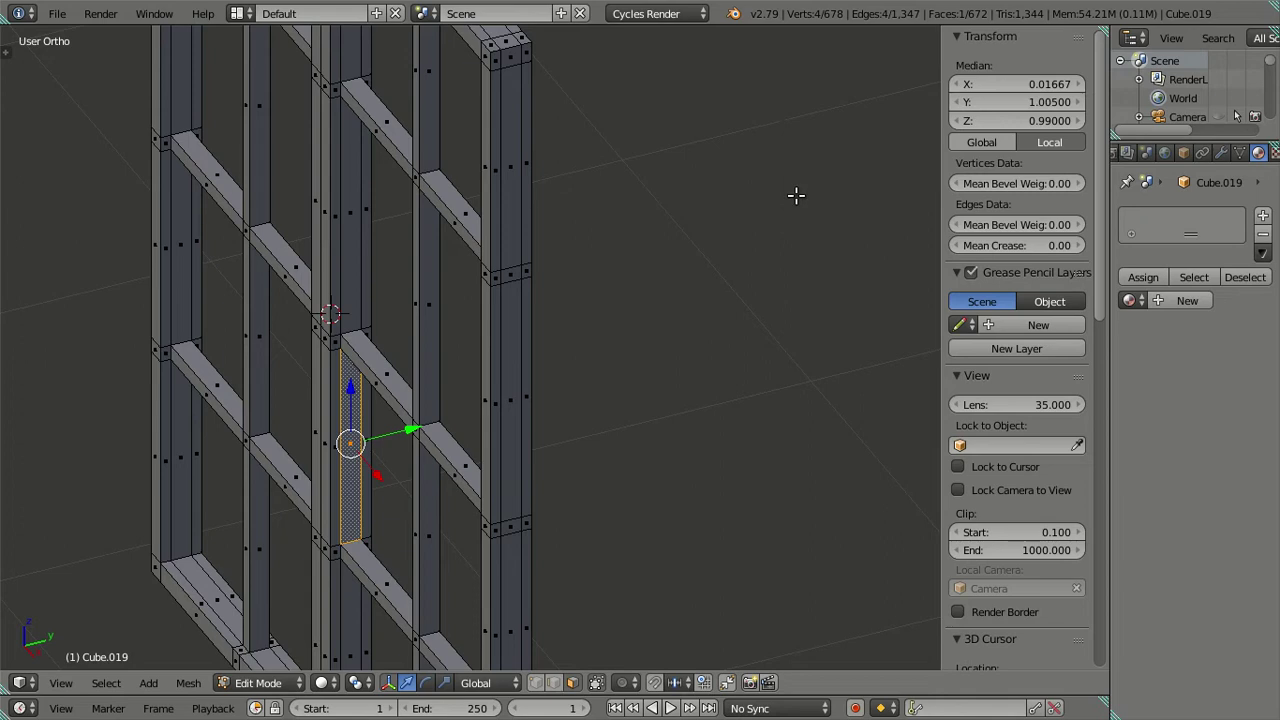
pyautogui.press('a')
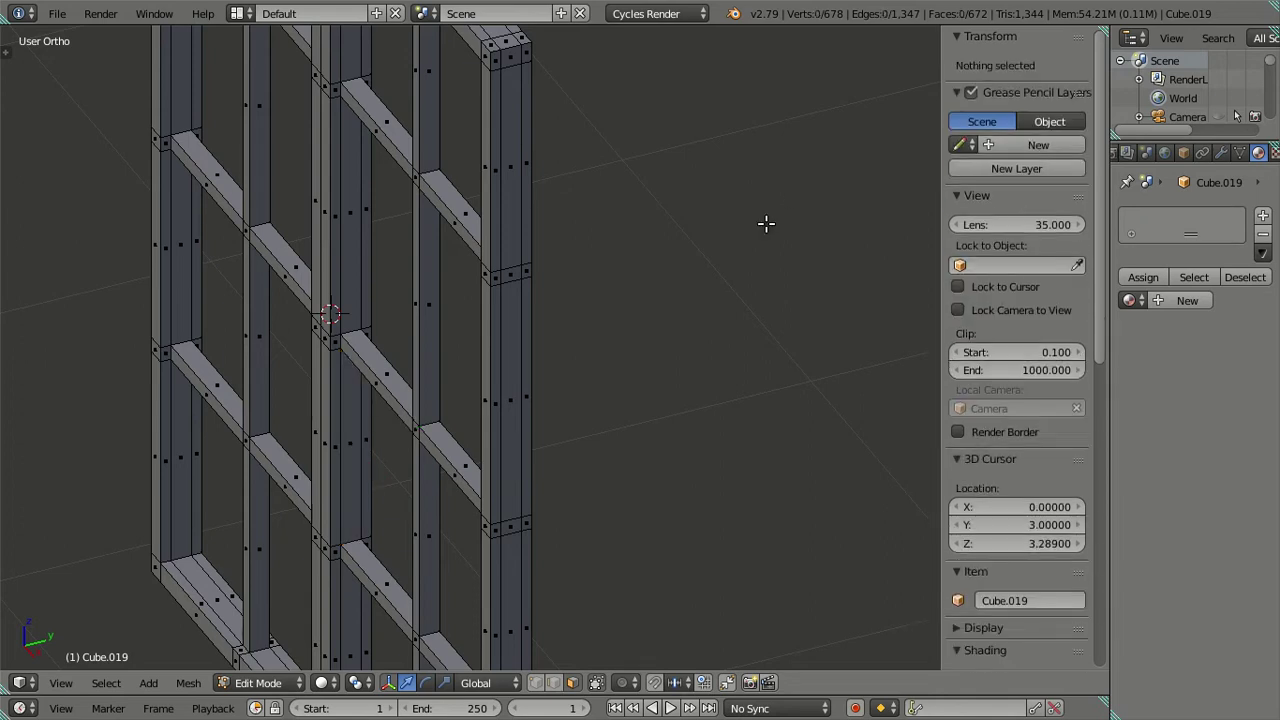
pyautogui.press('a')
pyautogui.moveTo(651, 251)
pyautogui.mouseDown(button='middle')
pyautogui.moveTo(585, 280)
pyautogui.moveTo(633, 398)
pyautogui.moveTo(623, 343)
pyautogui.moveTo(585, 308)
pyautogui.moveTo(369, 272)
pyautogui.moveTo(343, 309)
pyautogui.moveTo(317, 286)
pyautogui.mouseUp(button='middle')
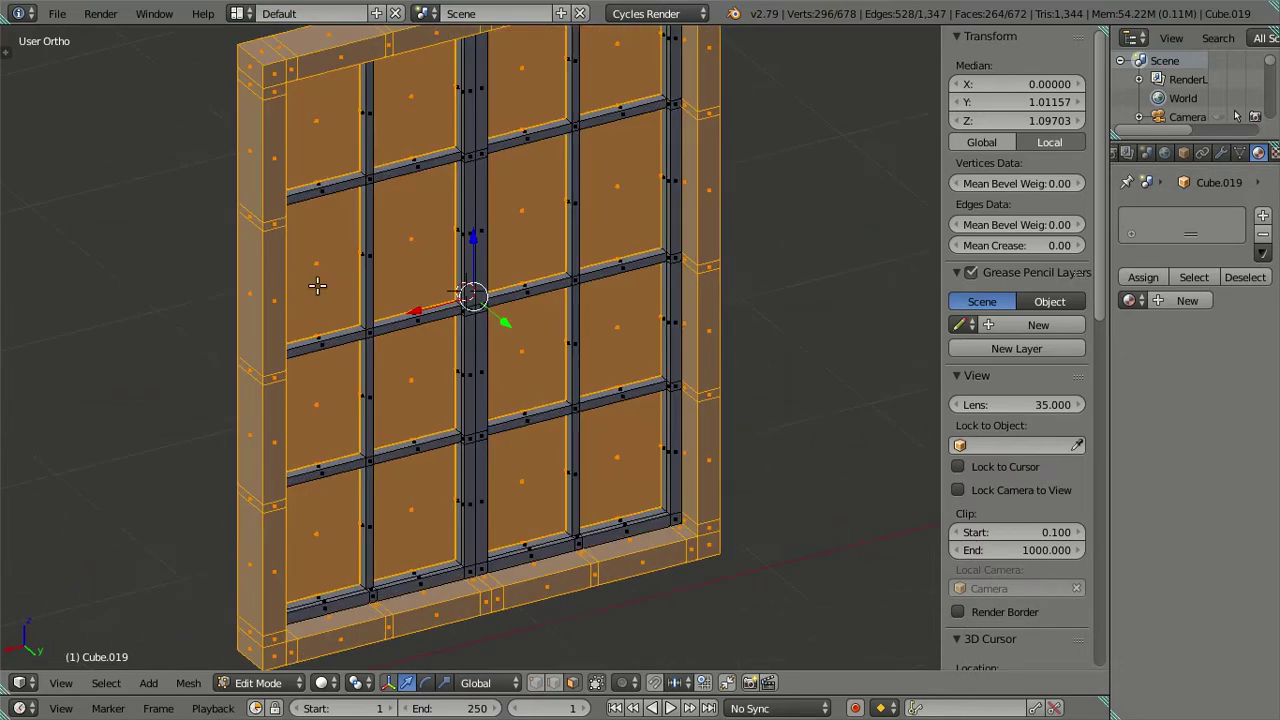
pyautogui.scroll(-1, 261, 378)
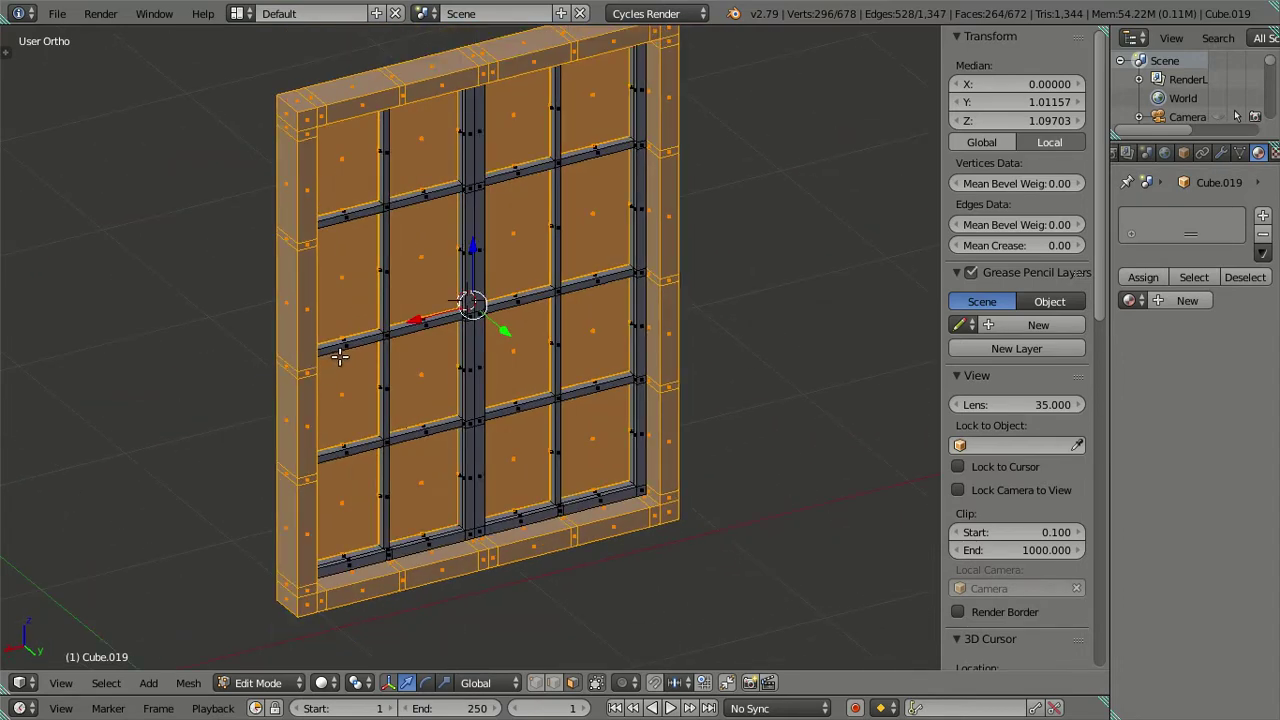
pyautogui.press('a')
# Select glass panes across the columns and grow the selection to linked geometry.
pyautogui.rightClick(353, 292)
pyautogui.keyDown('shift'); pyautogui.rightClick(365, 165); pyautogui.keyUp('shift')
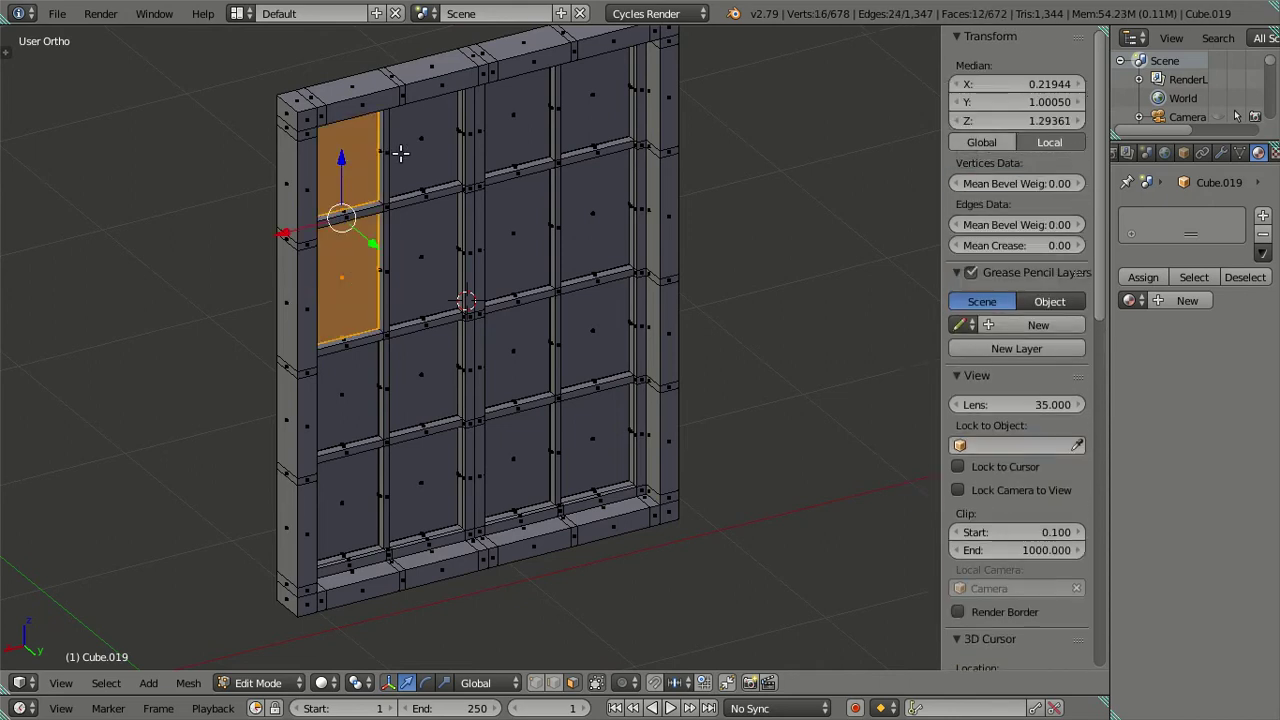
pyautogui.keyDown('shift'); pyautogui.rightClick(575, 141); pyautogui.keyUp('shift')
pyautogui.keyDown('shift'); pyautogui.rightClick(586, 184); pyautogui.keyUp('shift')
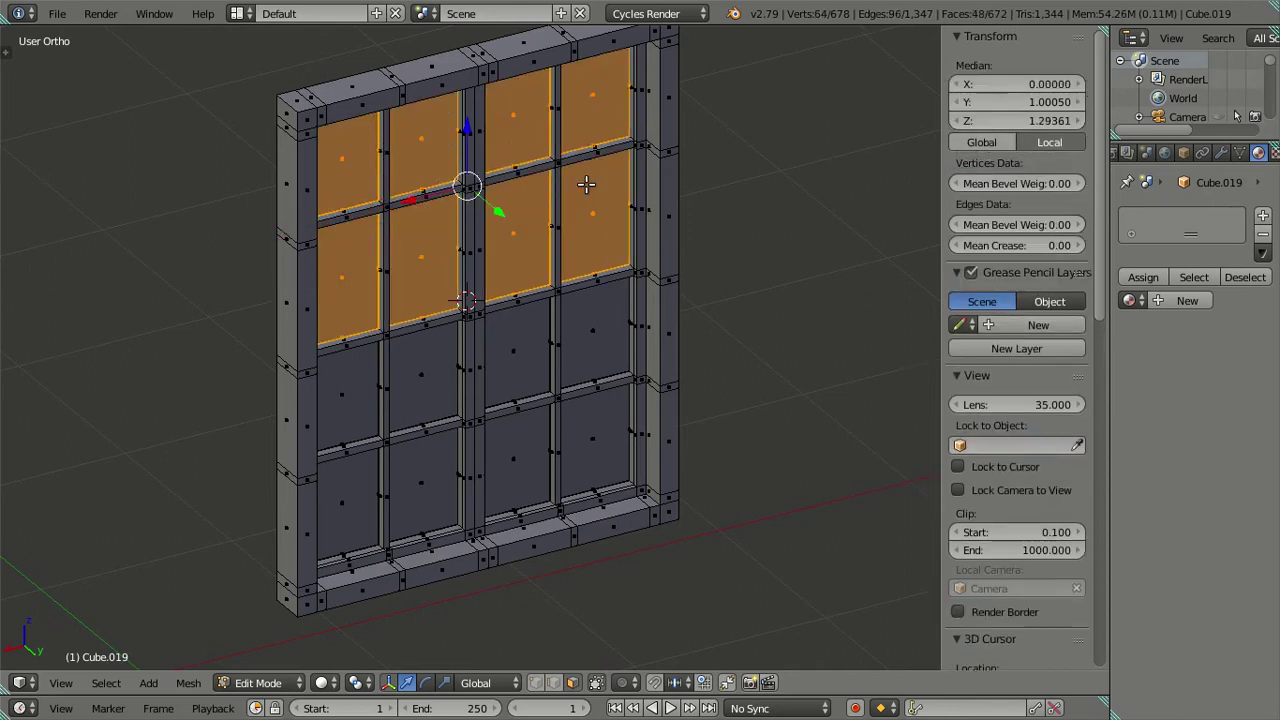
pyautogui.keyDown('shift'); pyautogui.rightClick(591, 344); pyautogui.keyUp('shift')
pyautogui.keyDown('shift'); pyautogui.rightClick(589, 426); pyautogui.keyUp('shift')
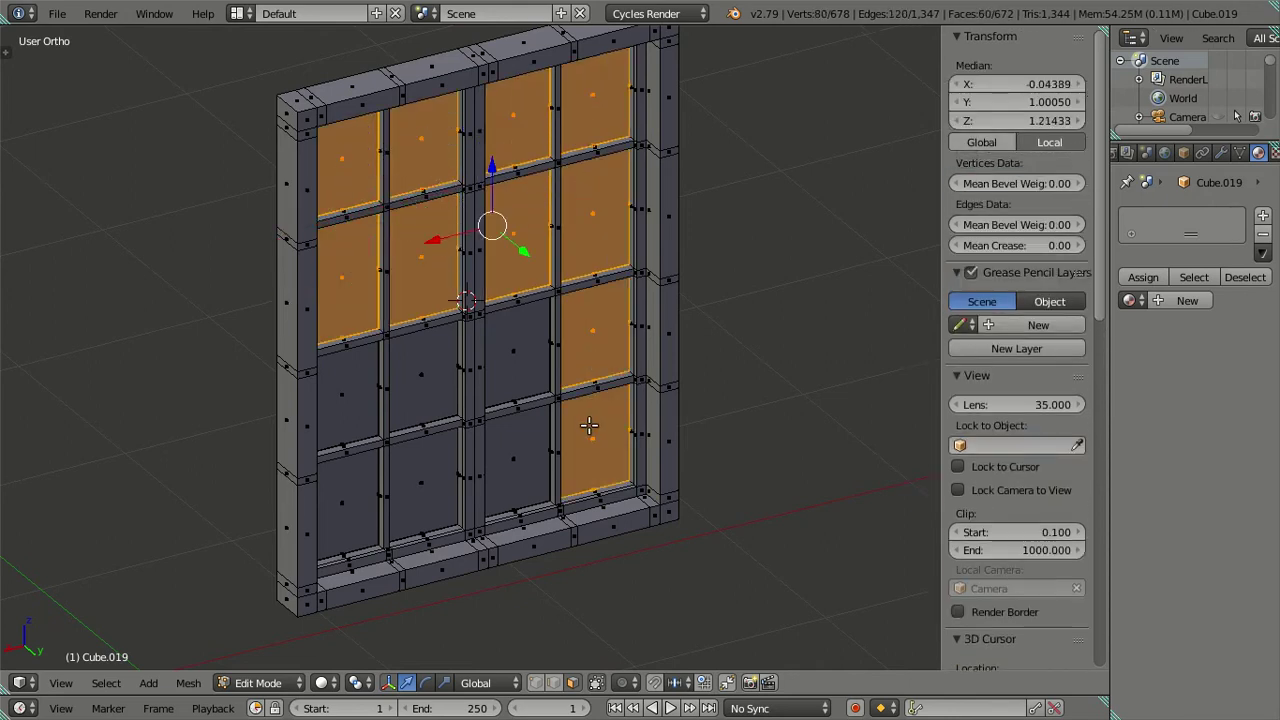
pyautogui.keyDown('shift'); pyautogui.rightClick(444, 449); pyautogui.keyUp('shift')
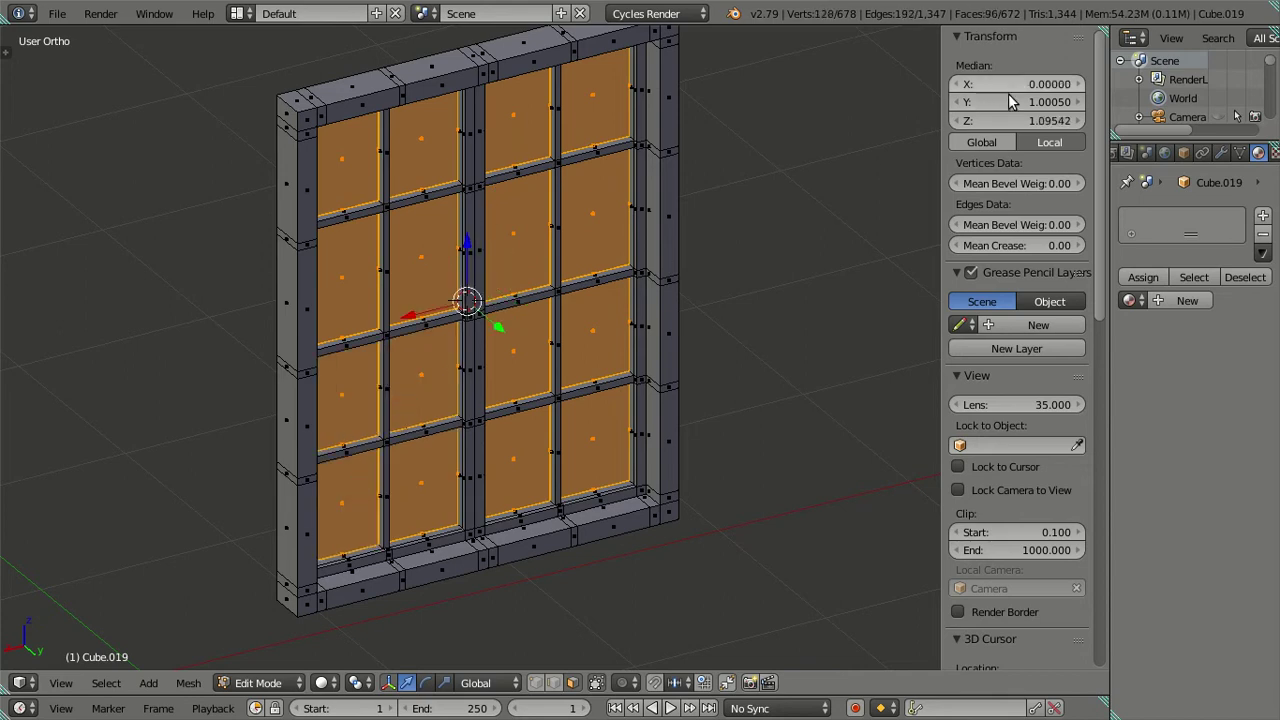
pyautogui.press('a')
pyautogui.moveTo(471, 300)
pyautogui.mouseDown(button='middle')
pyautogui.moveTo(550, 394)
pyautogui.moveTo(531, 451)
pyautogui.moveTo(483, 380)
pyautogui.moveTo(514, 374)
pyautogui.moveTo(573, 408)
pyautogui.mouseUp(button='middle')
pyautogui.hotkey('ctrl', 'z')
pyautogui.press('l')
# Inspect a bottom sill face, then clear the mesh selection and view the wall edge-on.
pyautogui.scroll(-4, 482, 377)
pyautogui.scroll(2, 545, 380)
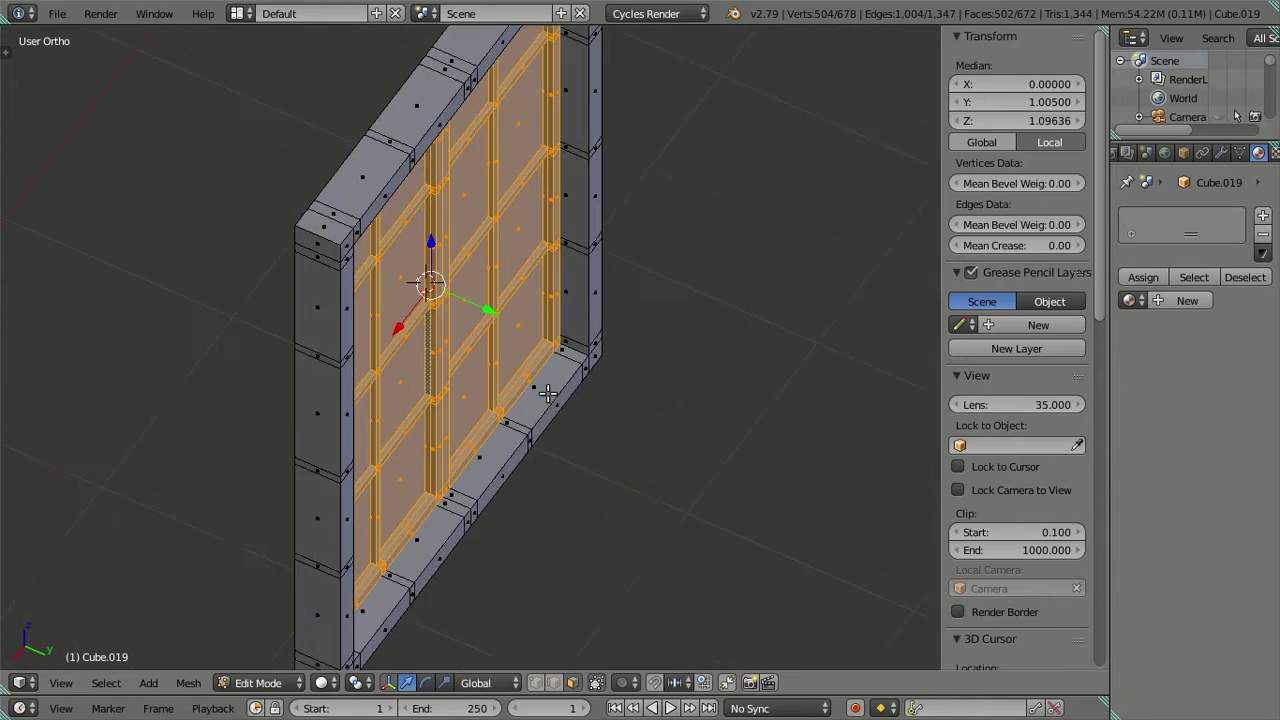
pyautogui.rightClick(541, 385)
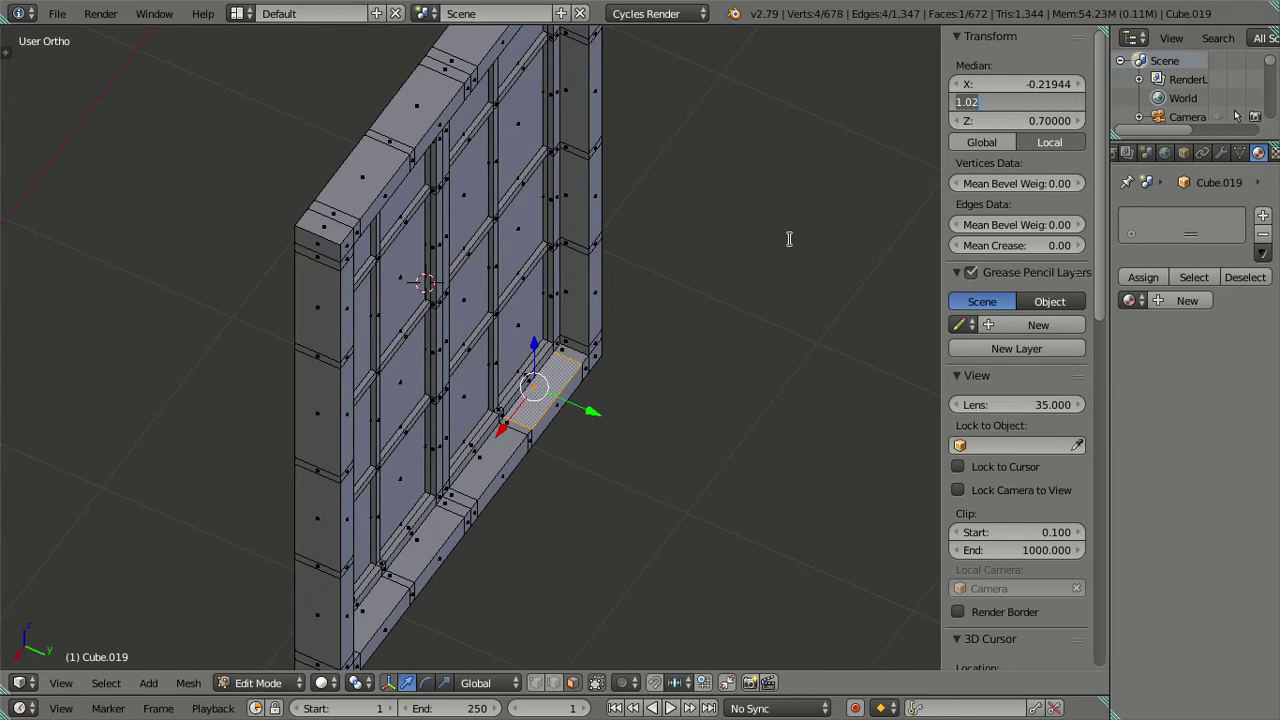
pyautogui.hotkey('ctrl', 'z')
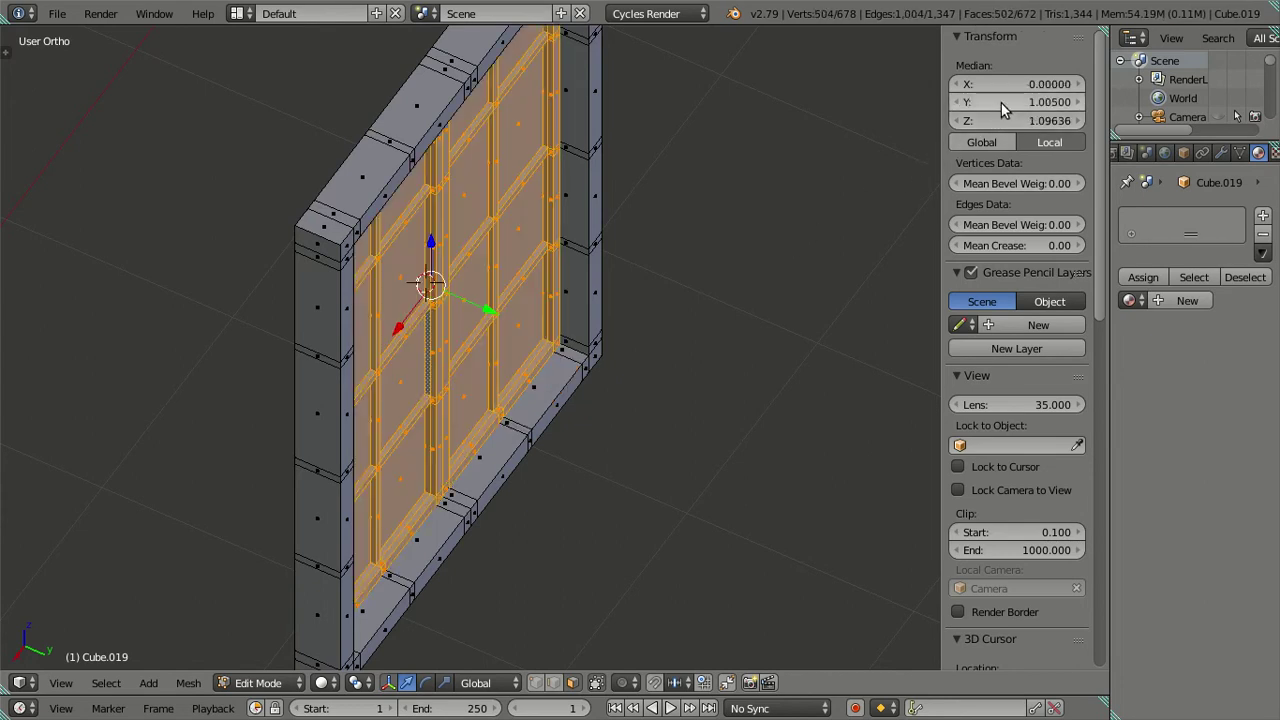
pyautogui.press('a')
pyautogui.moveTo(643, 317); pyautogui.dragTo(443, 351, button='middle')
pyautogui.scroll(-3, 443, 351)
pyautogui.moveTo(523, 457)
pyautogui.mouseDown(button='middle')
pyautogui.moveTo(477, 437)
pyautogui.moveTo(545, 430)
pyautogui.moveTo(594, 443)
pyautogui.moveTo(543, 337)
pyautogui.moveTo(422, 370)
pyautogui.moveTo(329, 418)
pyautogui.mouseUp(button='middle')
# Return to Object Mode and show all scene layers to reveal the room.
pyautogui.press('Tab')
pyautogui.press('`')
pyautogui.moveTo(322, 368)
pyautogui.mouseDown(button='middle')
pyautogui.moveTo(399, 378)
pyautogui.moveTo(412, 338)
pyautogui.moveTo(443, 349)
pyautogui.moveTo(466, 380)
pyautogui.moveTo(463, 467)
pyautogui.moveTo(349, 343)
pyautogui.moveTo(389, 306)
pyautogui.moveTo(429, 314)
pyautogui.moveTo(443, 329)
pyautogui.moveTo(432, 334)
pyautogui.moveTo(440, 454)
pyautogui.moveTo(450, 438)
pyautogui.moveTo(394, 405)
pyautogui.moveTo(455, 430)
pyautogui.mouseUp(button='middle')
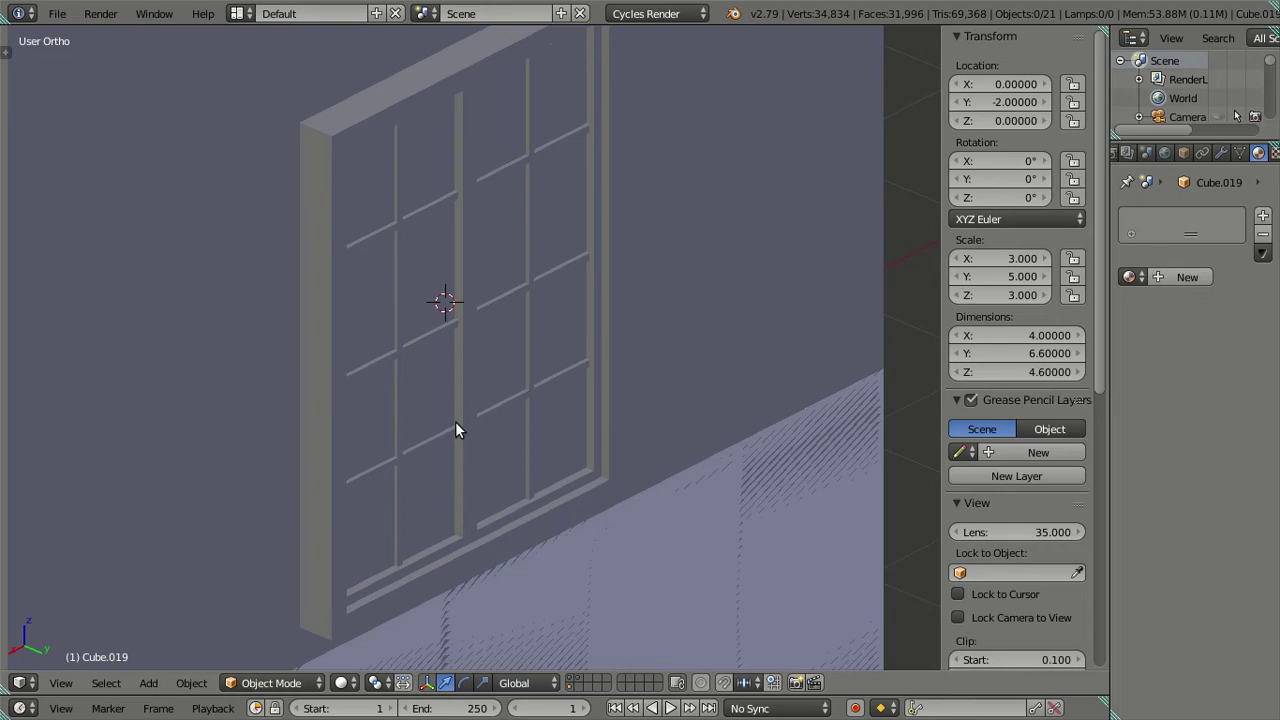
# Show only layer 2 so the window appears without the building walls.
pyautogui.moveTo(455, 430)
pyautogui.mouseDown(button='middle')
pyautogui.moveTo(506, 460)
pyautogui.moveTo(479, 417)
pyautogui.mouseUp(button='middle')
pyautogui.press('2')
pyautogui.moveTo(563, 324)
pyautogui.mouseDown(button='middle')
pyautogui.moveTo(578, 341)
pyautogui.moveTo(583, 385)
pyautogui.moveTo(573, 382)
pyautogui.mouseUp(button='middle')
pyautogui.press('1')
pyautogui.press('2')
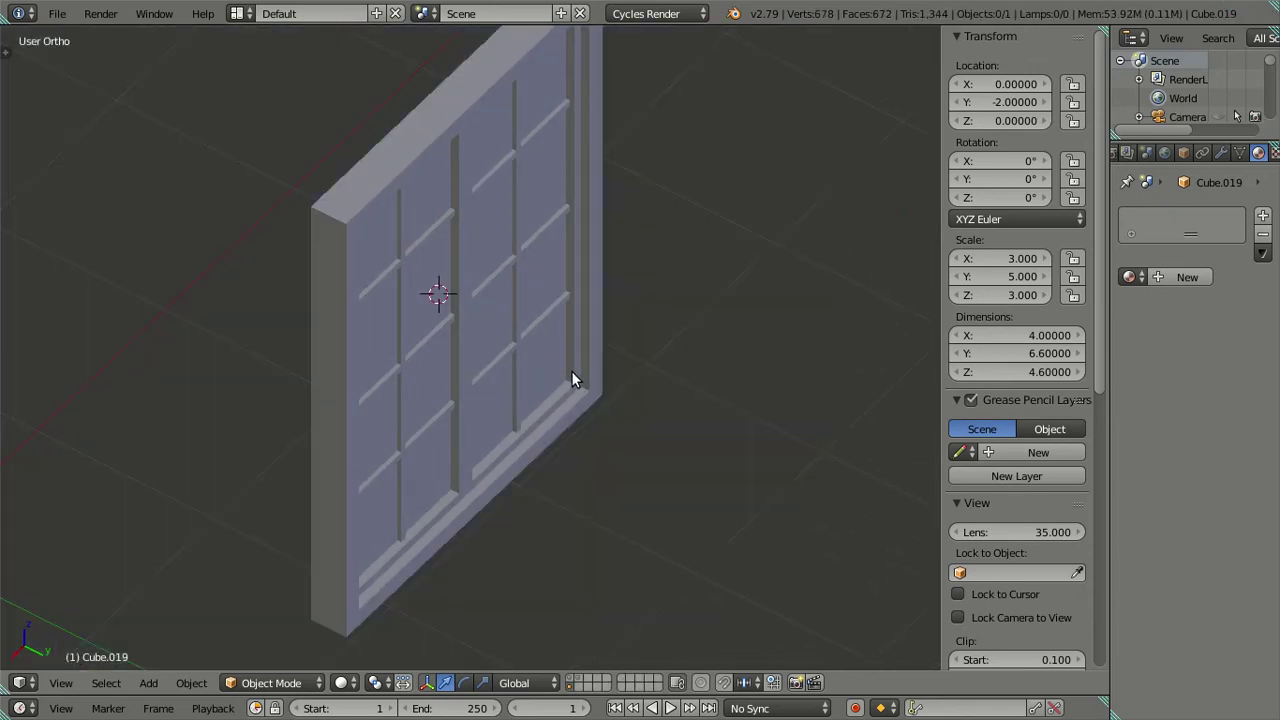
# Select the window, enter Edit Mode and select its connected inner panel.
pyautogui.rightClick(521, 408)
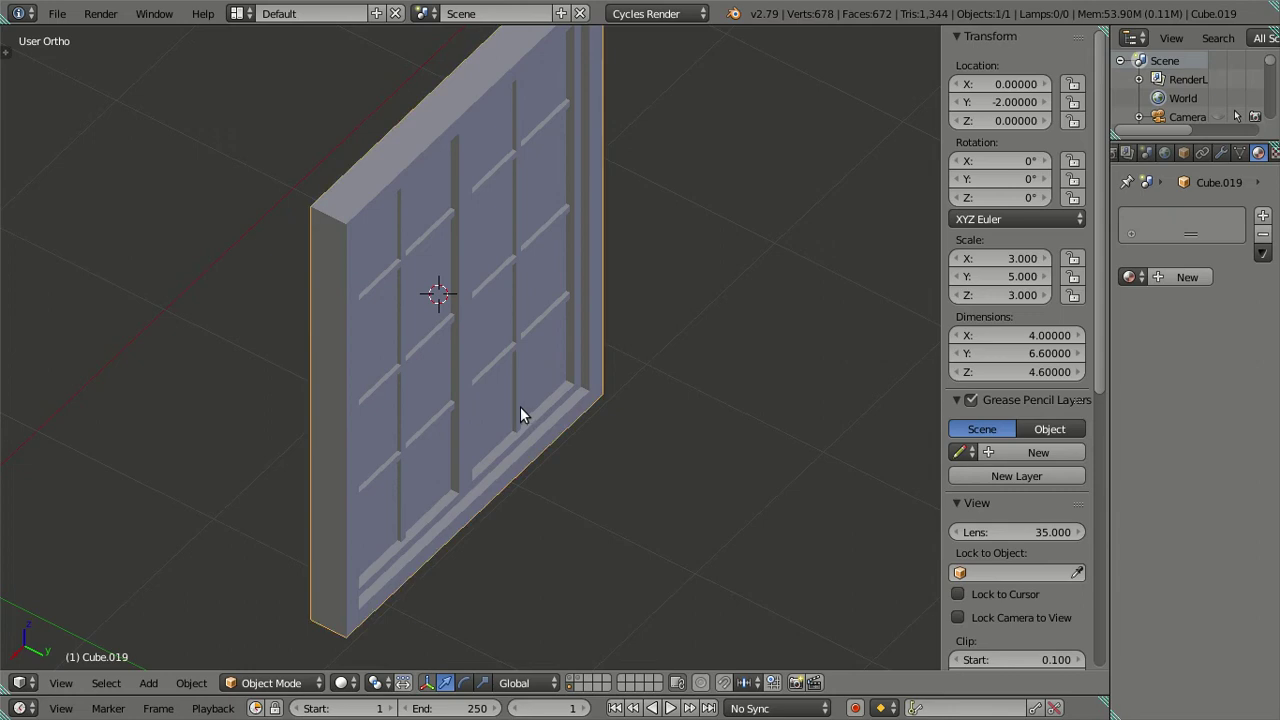
pyautogui.press('Tab')
pyautogui.press('l')
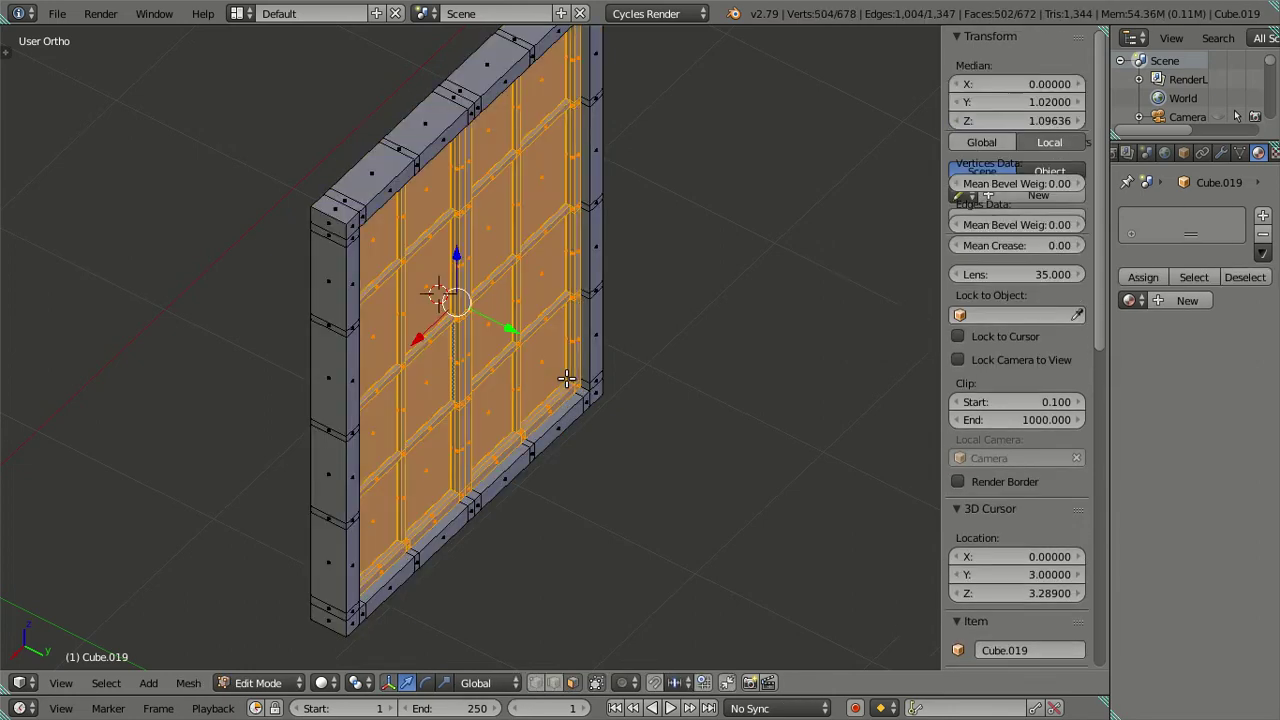
pyautogui.keyDown('shift'); pyautogui.moveTo(586, 380); pyautogui.dragTo(560, 368, button='middle'); pyautogui.keyUp('shift')
pyautogui.scroll(2, 463, 366)
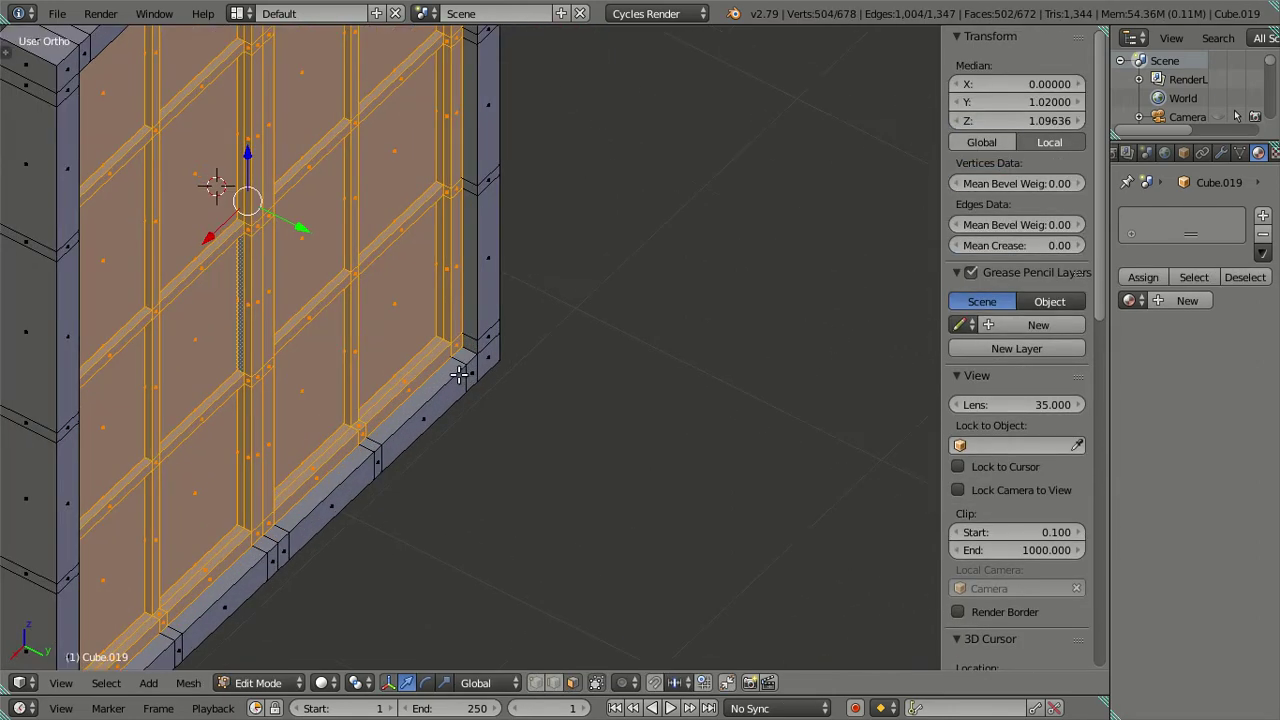
pyautogui.scroll(-1, 480, 391)
pyautogui.scroll(1, 448, 402)
pyautogui.moveTo(425, 365); pyautogui.dragTo(394, 291, button='middle')
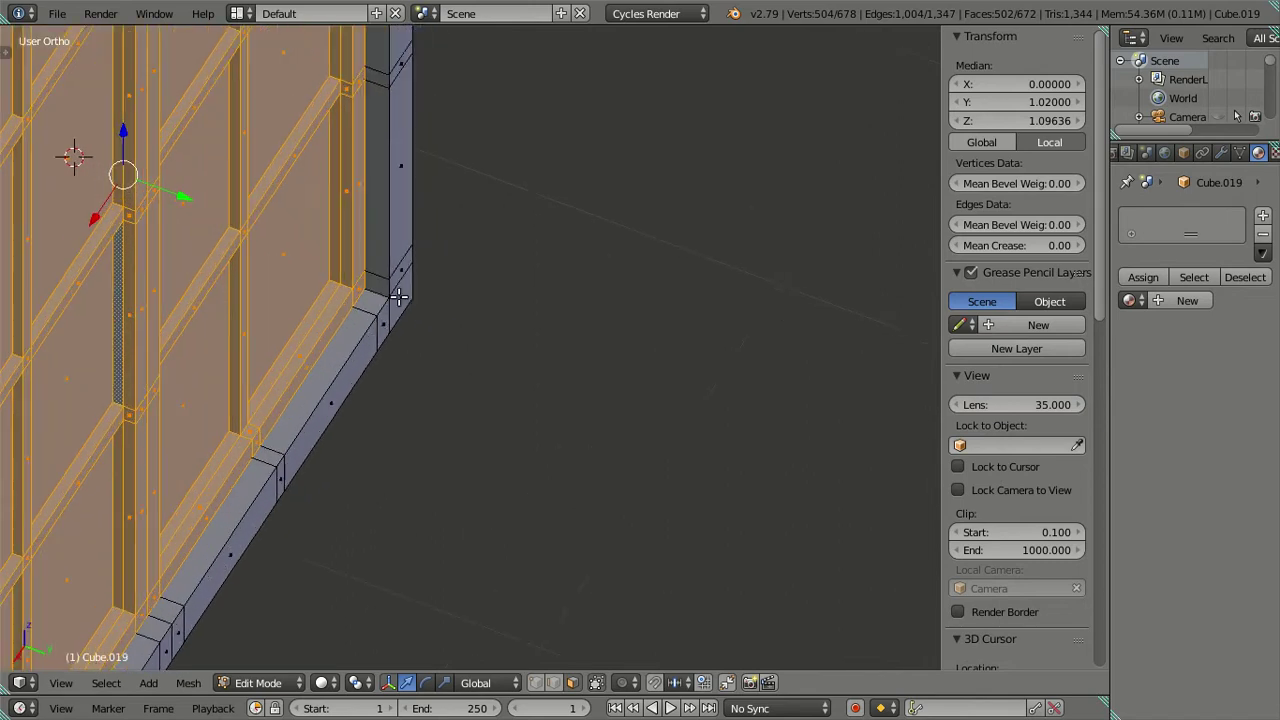
# Switch to wireframe in Right Ortho view with the panel column centred.
pyautogui.press('z')
pyautogui.press('KP_3')
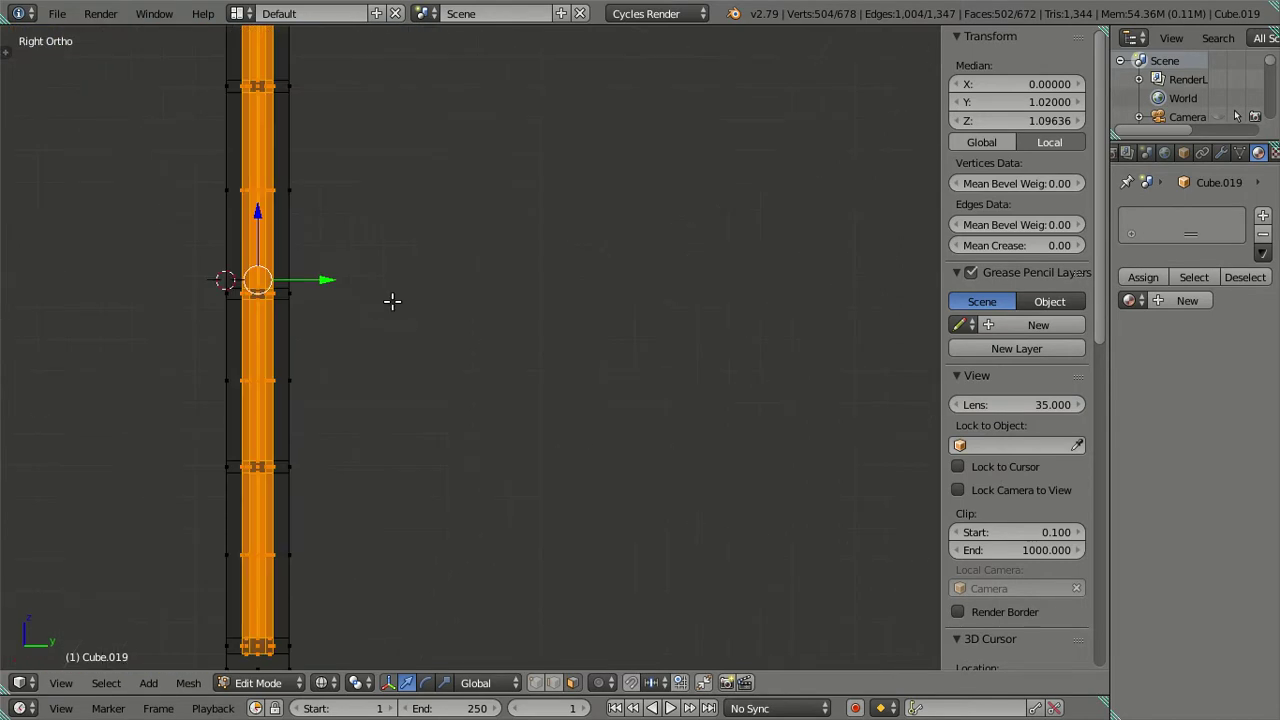
pyautogui.keyDown('shift'); pyautogui.moveTo(338, 449); pyautogui.dragTo(452, 256, button='middle'); pyautogui.keyUp('shift')
pyautogui.scroll(3, 343, 351)
pyautogui.moveTo(349, 201)
pyautogui.keyDown('shift'); pyautogui.mouseDown(button='middle')
pyautogui.moveTo(443, 423)
pyautogui.moveTo(371, 69)
pyautogui.moveTo(414, 346)
pyautogui.mouseUp(button='middle'); pyautogui.keyUp('shift')
pyautogui.scroll(5, 400, 310)
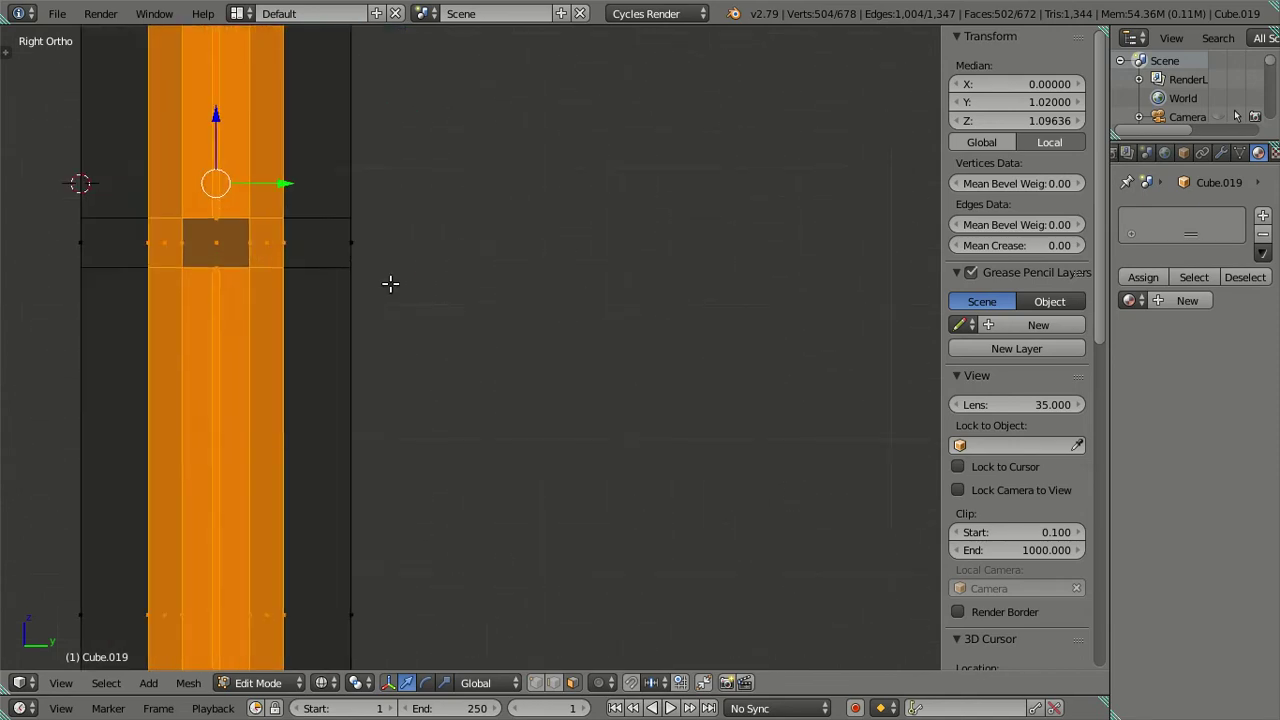
pyautogui.keyDown('shift'); pyautogui.moveTo(390, 284); pyautogui.dragTo(680, 383, button='middle'); pyautogui.keyUp('shift')
pyautogui.scroll(3, 630, 387)
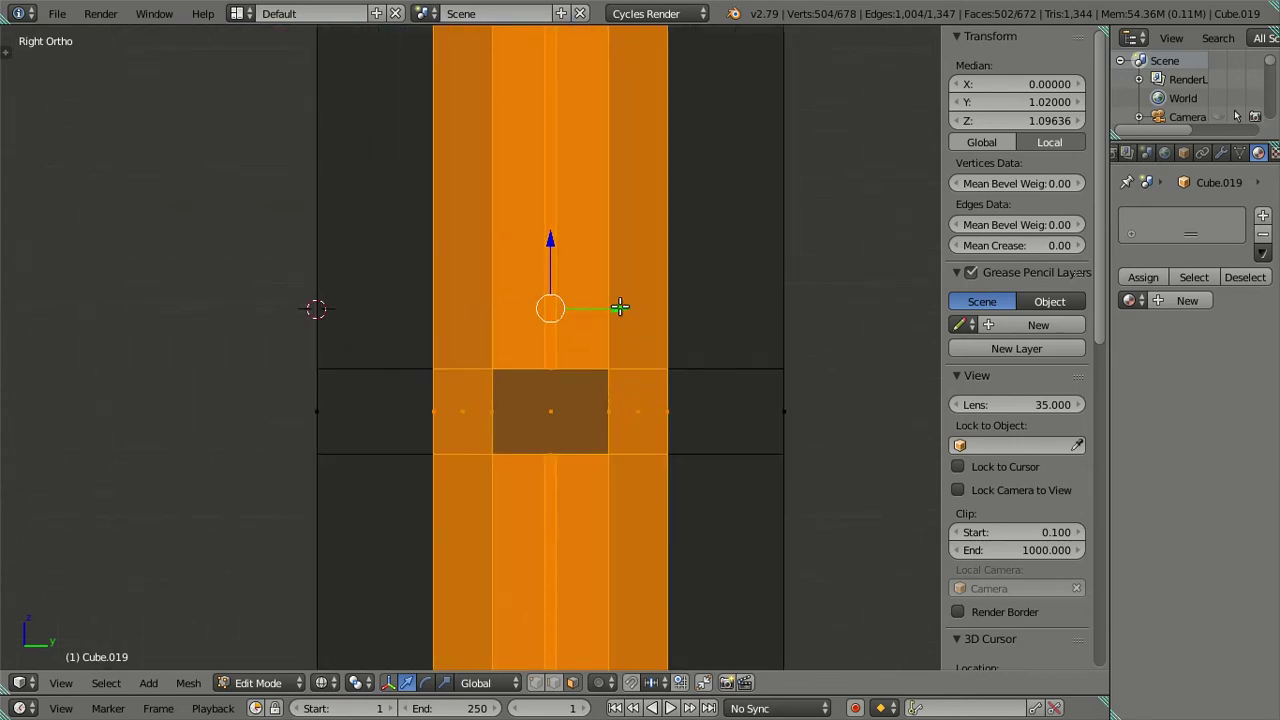
# Move the inner panel along Y to about 1.03, deselect all and return to Object Mode.
pyautogui.moveTo(620, 308); pyautogui.dragTo(734, 316)
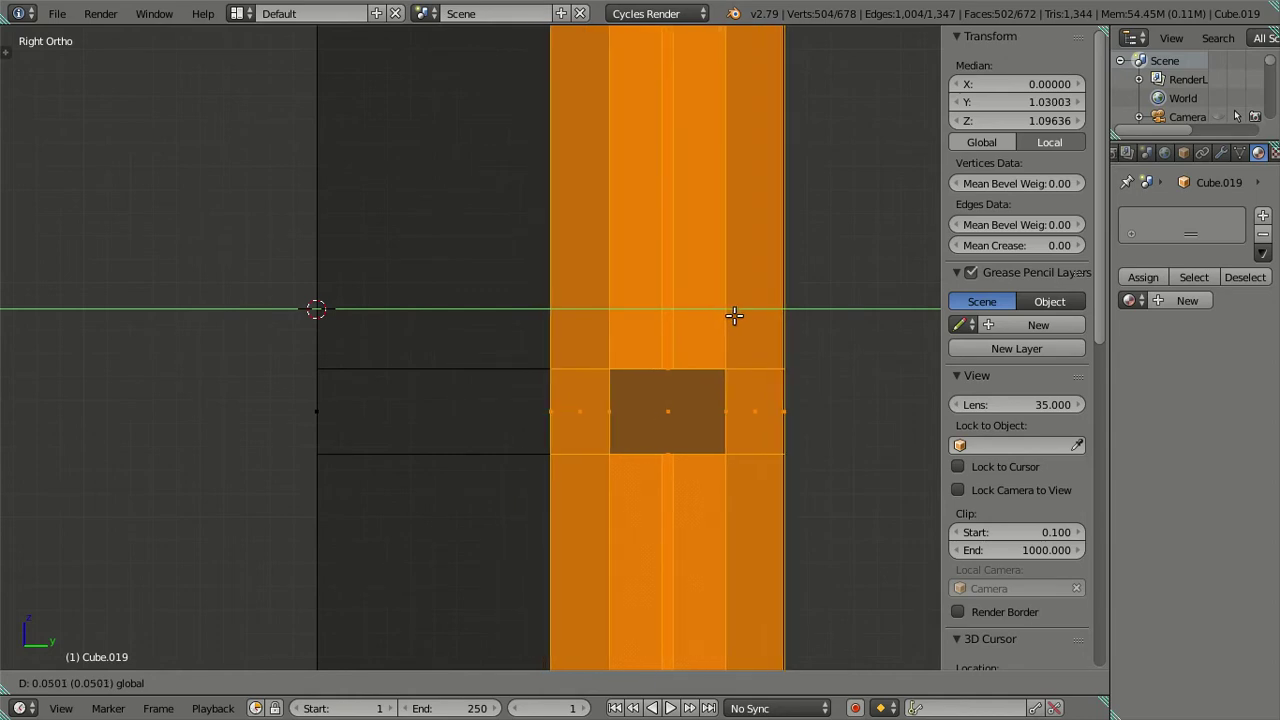
pyautogui.moveTo(733, 316); pyautogui.dragTo(735, 317)
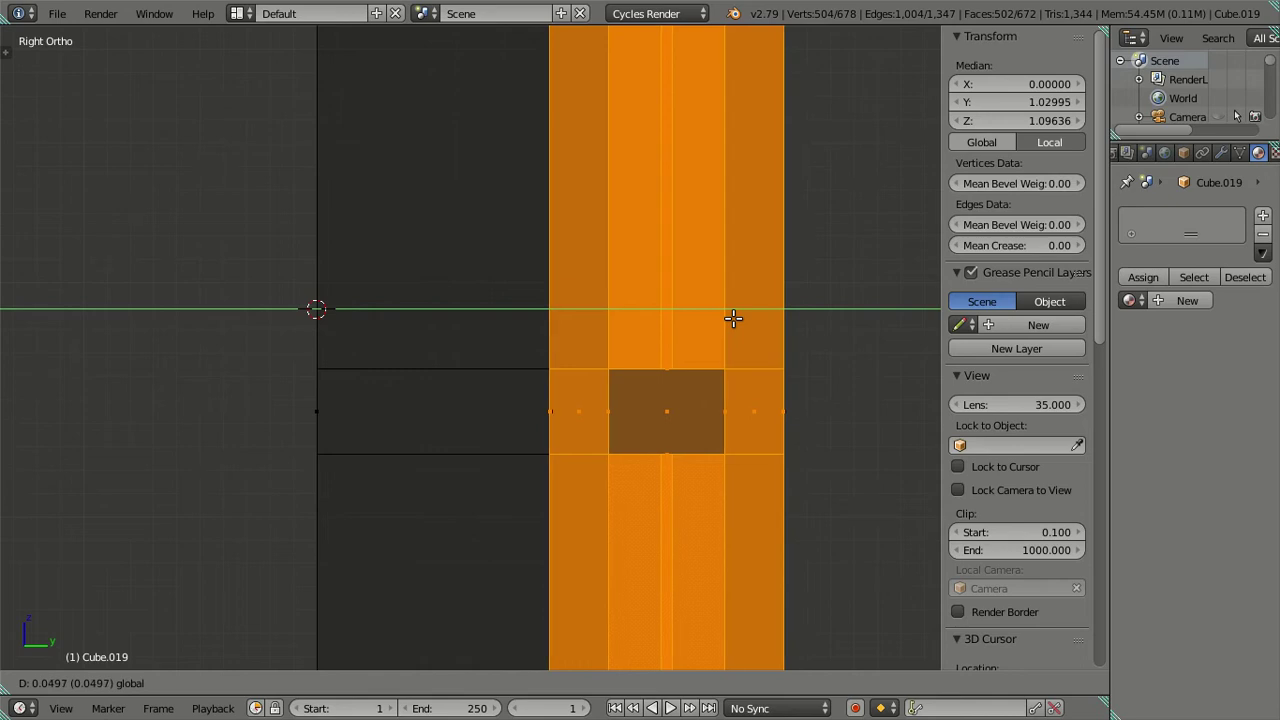
pyautogui.click(733, 318)
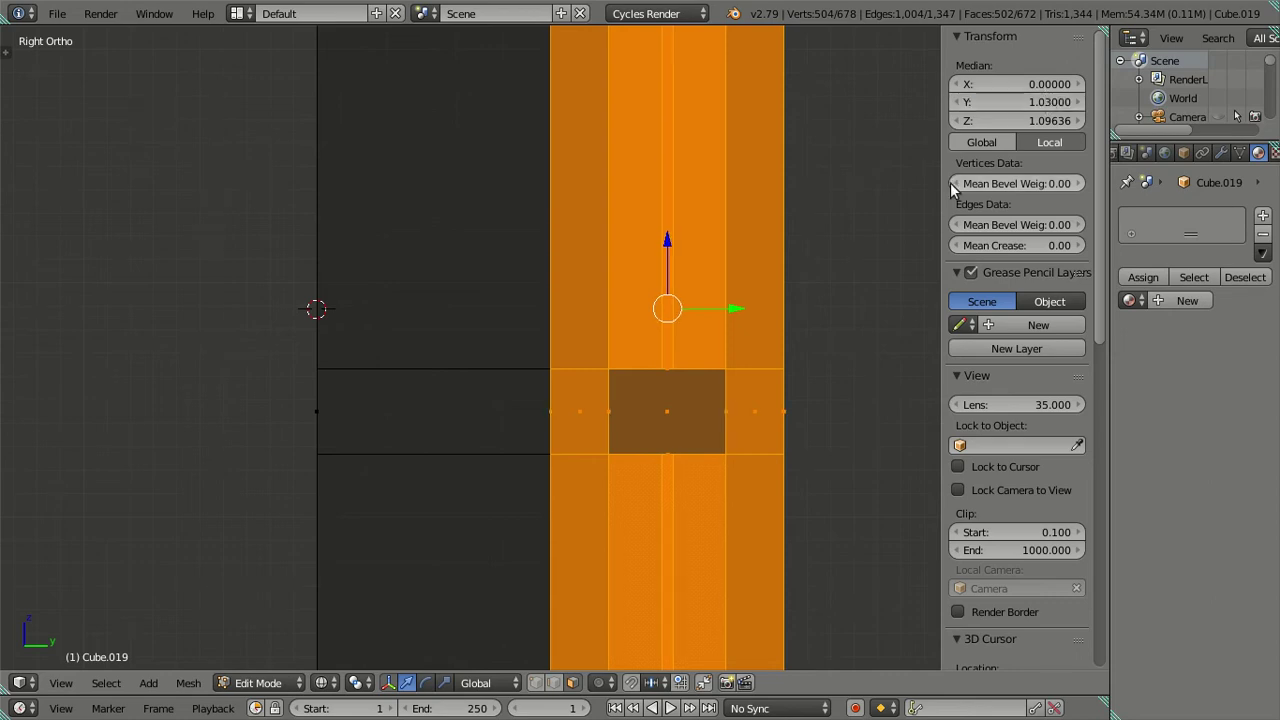
pyautogui.scroll(6, 737, 409)
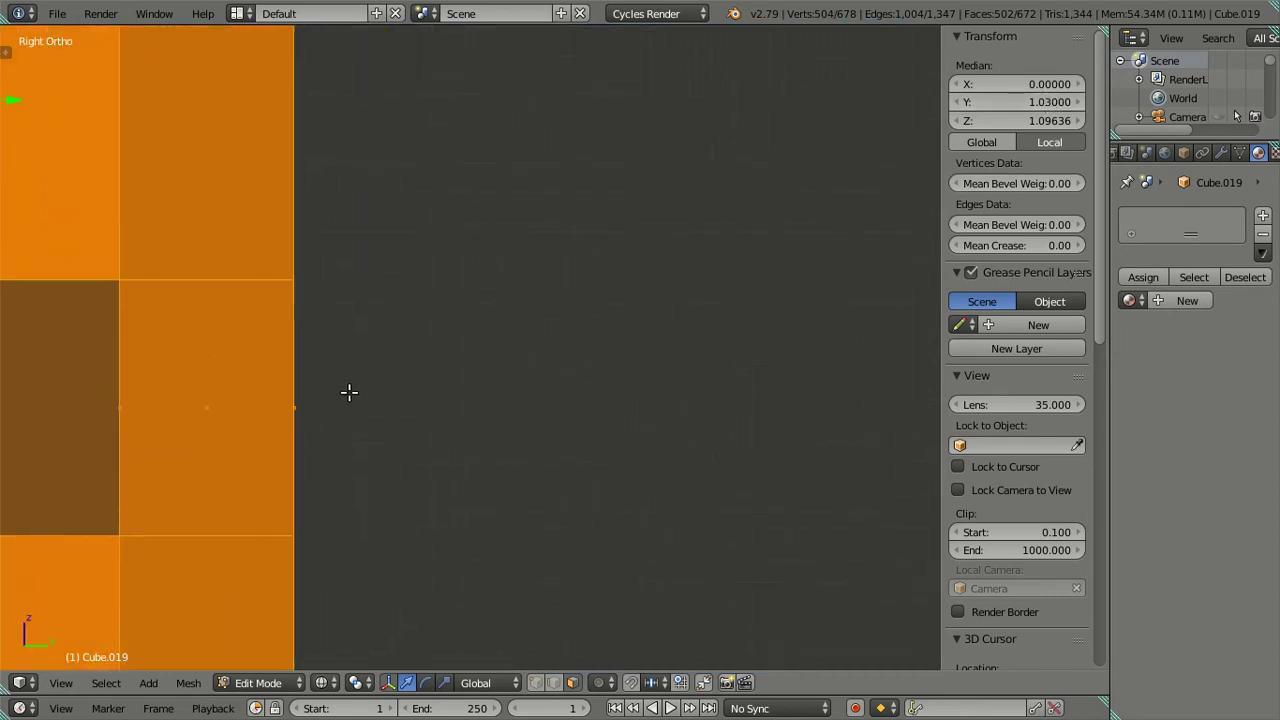
pyautogui.press('a')
pyautogui.moveTo(474, 363)
pyautogui.keyDown('shift'); pyautogui.mouseDown(button='middle')
pyautogui.moveTo(586, 383)
pyautogui.moveTo(634, 429)
pyautogui.moveTo(591, 389)
pyautogui.moveTo(549, 434)
pyautogui.moveTo(466, 474)
pyautogui.moveTo(428, 453)
pyautogui.moveTo(400, 337)
pyautogui.moveTo(651, 403)
pyautogui.moveTo(663, 466)
pyautogui.moveTo(709, 453)
pyautogui.moveTo(591, 437)
pyautogui.moveTo(403, 369)
pyautogui.moveTo(629, 363)
pyautogui.moveTo(688, 356)
pyautogui.moveTo(700, 340)
pyautogui.moveTo(543, 309)
pyautogui.moveTo(585, 300)
pyautogui.moveTo(608, 371)
pyautogui.moveTo(512, 350)
pyautogui.mouseUp(button='middle'); pyautogui.keyUp('shift')
pyautogui.press('Tab')
pyautogui.scroll(-5, 542, 417)
pyautogui.scroll(-3, 554, 414)
# Re-enter Edit Mode on the window mesh.
pyautogui.scroll(3, 426, 369)
pyautogui.press('Tab')
pyautogui.scroll(4, 700, 340)
pyautogui.scroll(-4, 600, 374)
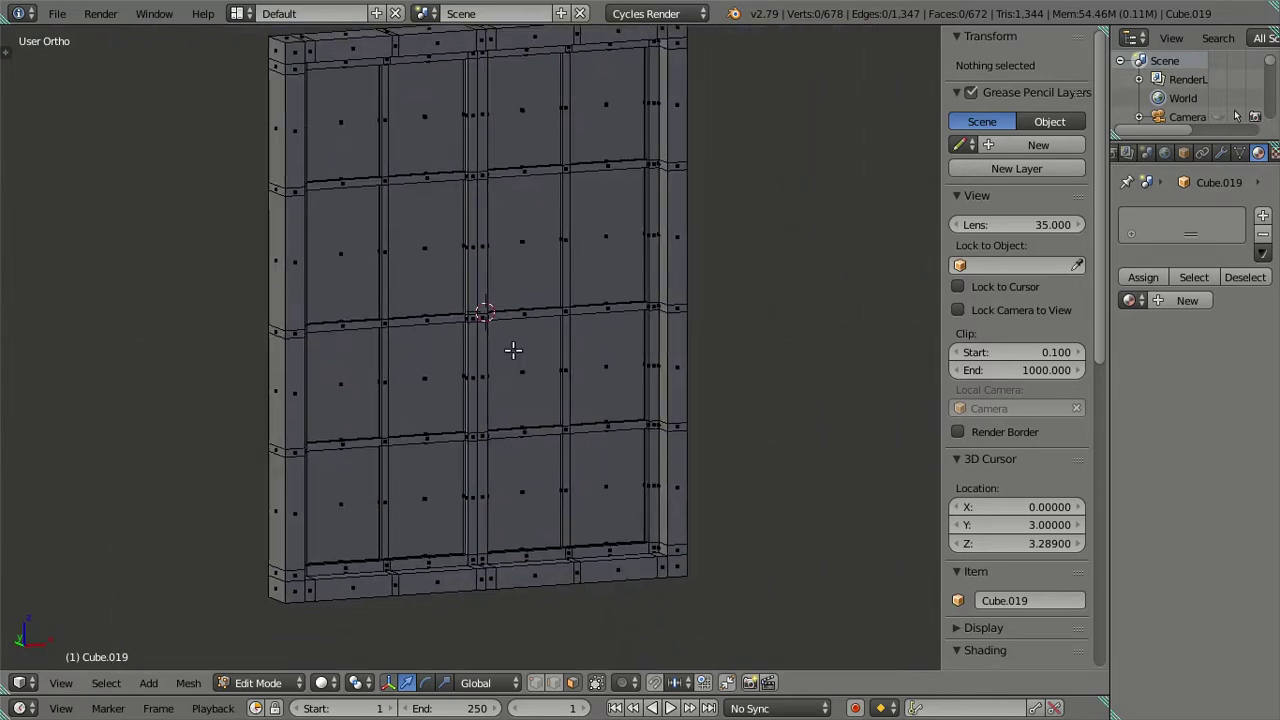
pyautogui.scroll(3, 512, 350)
# Orbit and zoom to a side-angled close-up of the frame's bottom rail.
pyautogui.moveTo(434, 420)
pyautogui.mouseDown(button='middle')
pyautogui.moveTo(477, 400)
pyautogui.moveTo(440, 436)
pyautogui.moveTo(377, 423)
pyautogui.moveTo(366, 406)
pyautogui.moveTo(390, 257)
pyautogui.mouseUp(button='middle')
pyautogui.scroll(-3, 387, 271)
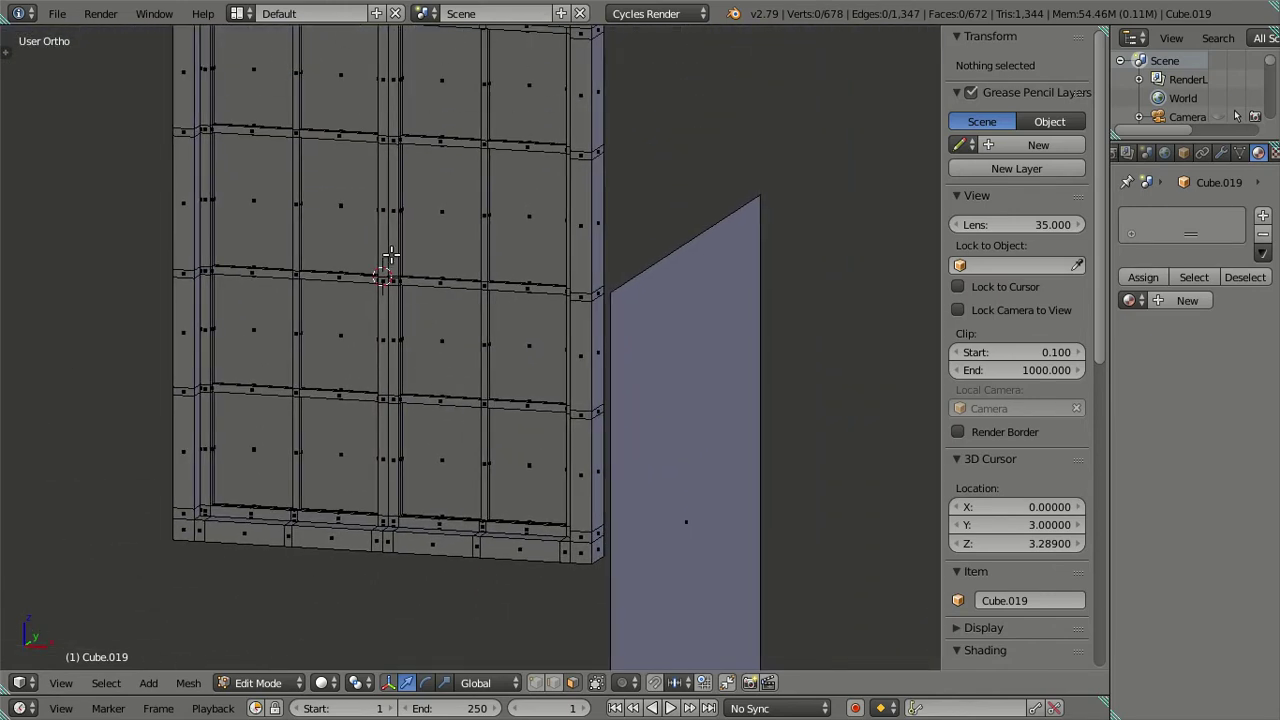
pyautogui.scroll(-2, 390, 257)
pyautogui.scroll(2, 432, 272)
pyautogui.moveTo(449, 303)
pyautogui.mouseDown(button='middle')
pyautogui.moveTo(357, 280)
pyautogui.moveTo(320, 253)
pyautogui.moveTo(413, 236)
pyautogui.moveTo(445, 270)
pyautogui.moveTo(491, 491)
pyautogui.moveTo(345, 417)
pyautogui.moveTo(337, 406)
pyautogui.moveTo(509, 449)
pyautogui.moveTo(623, 503)
pyautogui.mouseUp(button='middle')
pyautogui.scroll(-1, 465, 201)
pyautogui.scroll(1, 600, 530)
pyautogui.scroll(2, 550, 540)
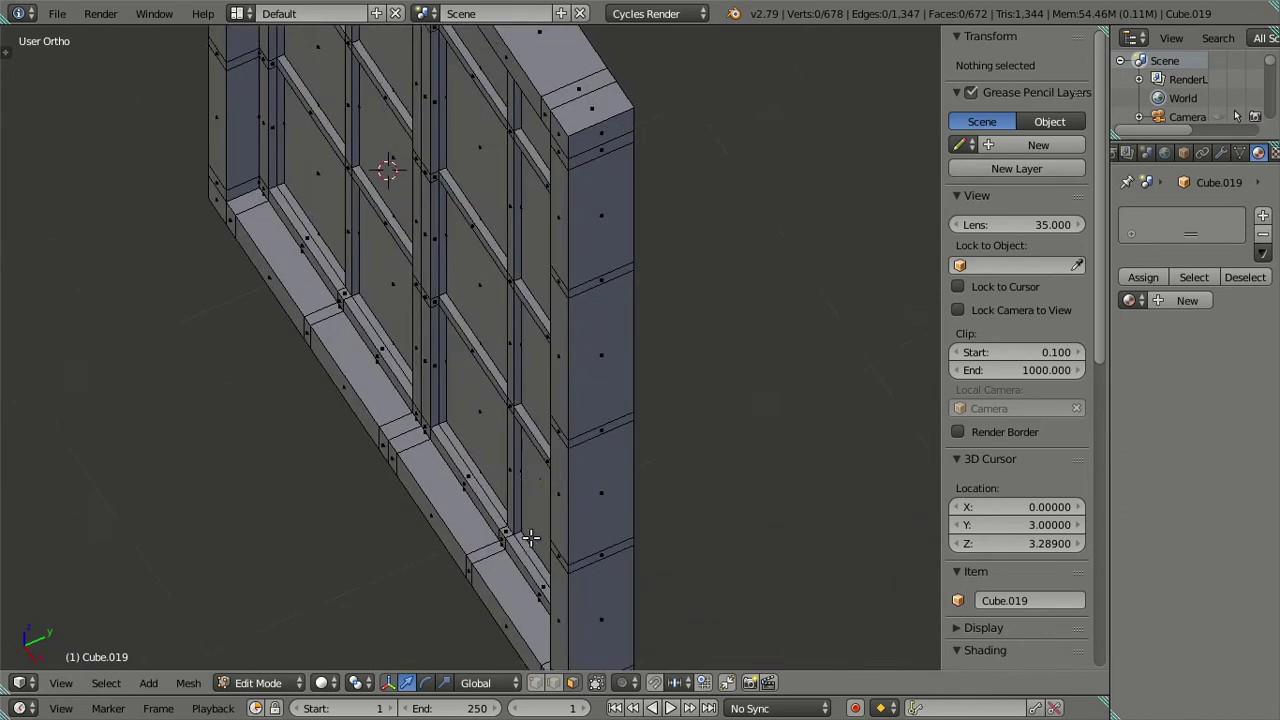
pyautogui.scroll(2, 515, 450)
pyautogui.scroll(3, 505, 330)
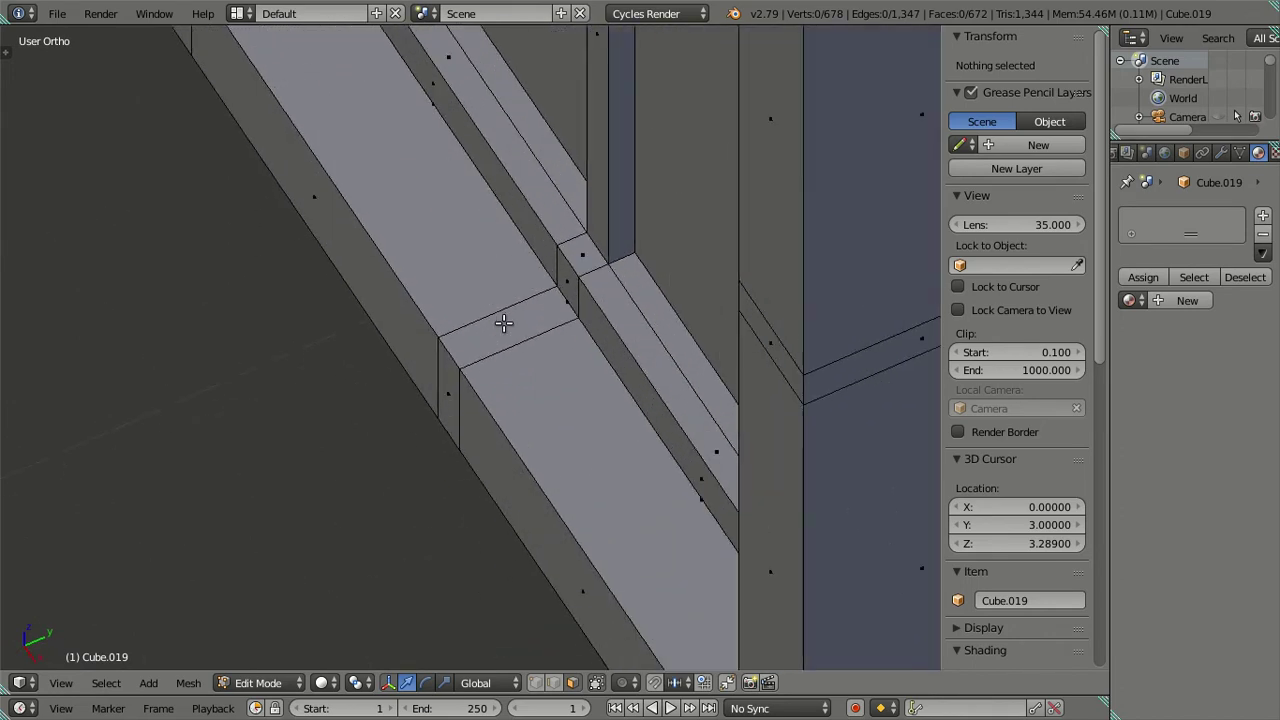
# Switch to edge select mode and select the long edge along the bottom rail.
pyautogui.hotkey('ctrl', 'Tab')
pyautogui.click(632, 397)
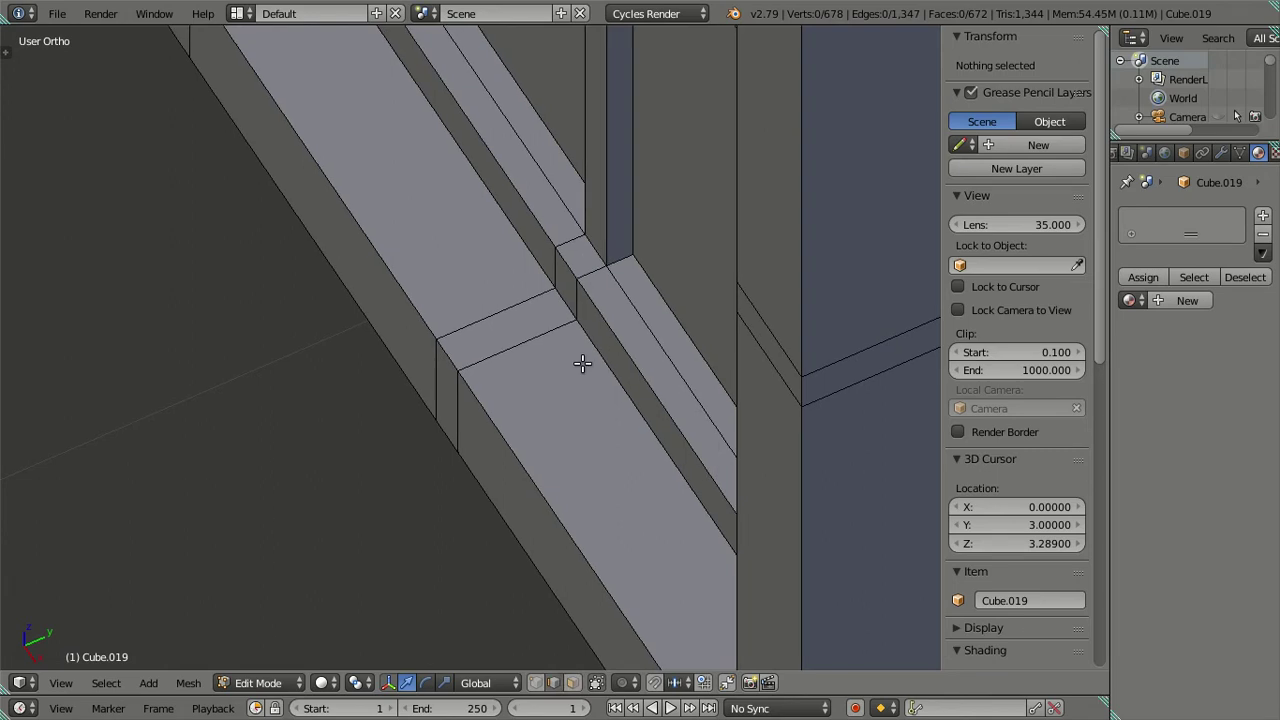
pyautogui.keyDown('shift'); pyautogui.moveTo(582, 363); pyautogui.dragTo(549, 391, button='middle'); pyautogui.keyUp('shift')
pyautogui.rightClick(570, 391)
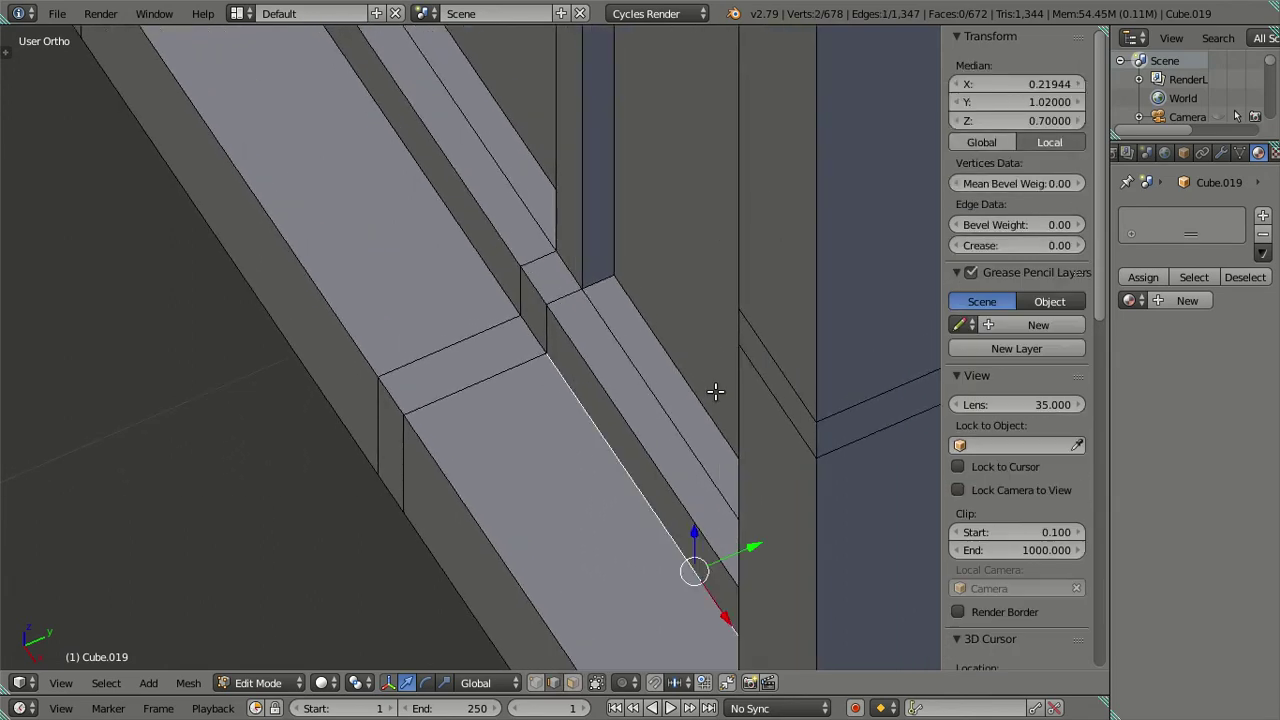
pyautogui.press('g')
pyautogui.press('g')
pyautogui.press('Escape')
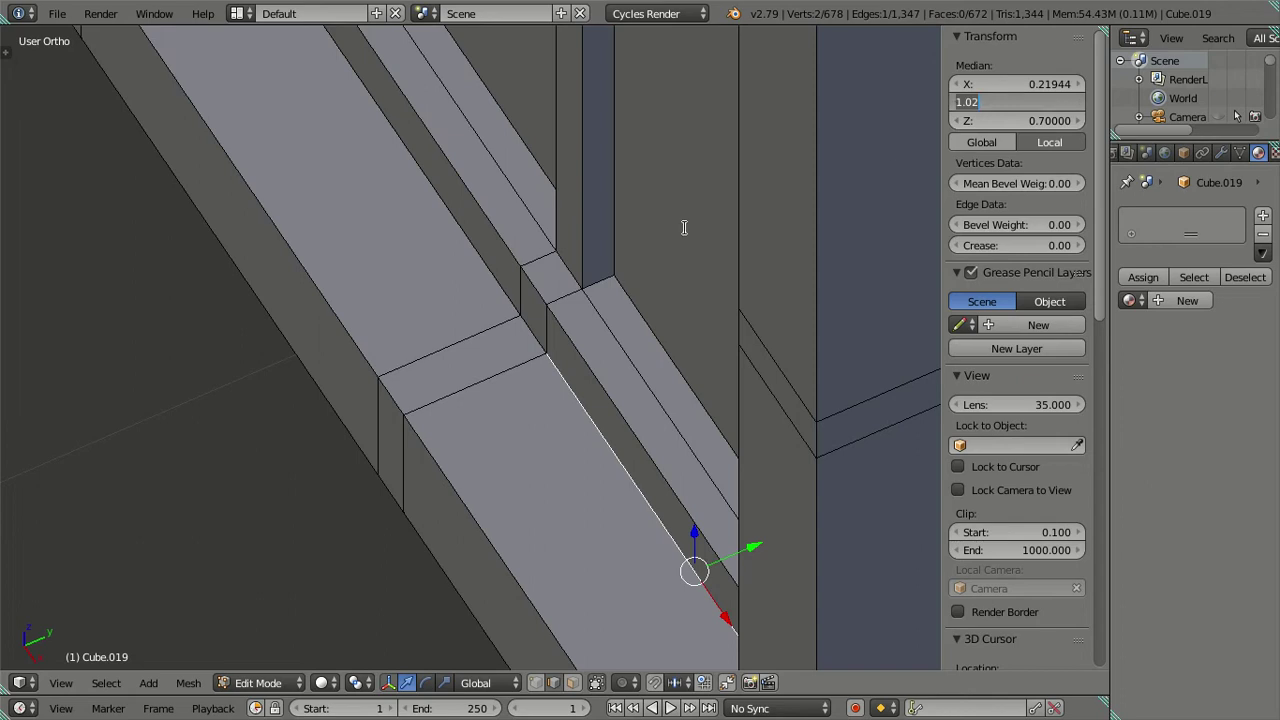
pyautogui.press('Return')
# Add a lengthwise loop cut along the rail, then deselect all and face the wall head-on.
pyautogui.hotkey('ctrl', 'r')
pyautogui.click(462, 398)
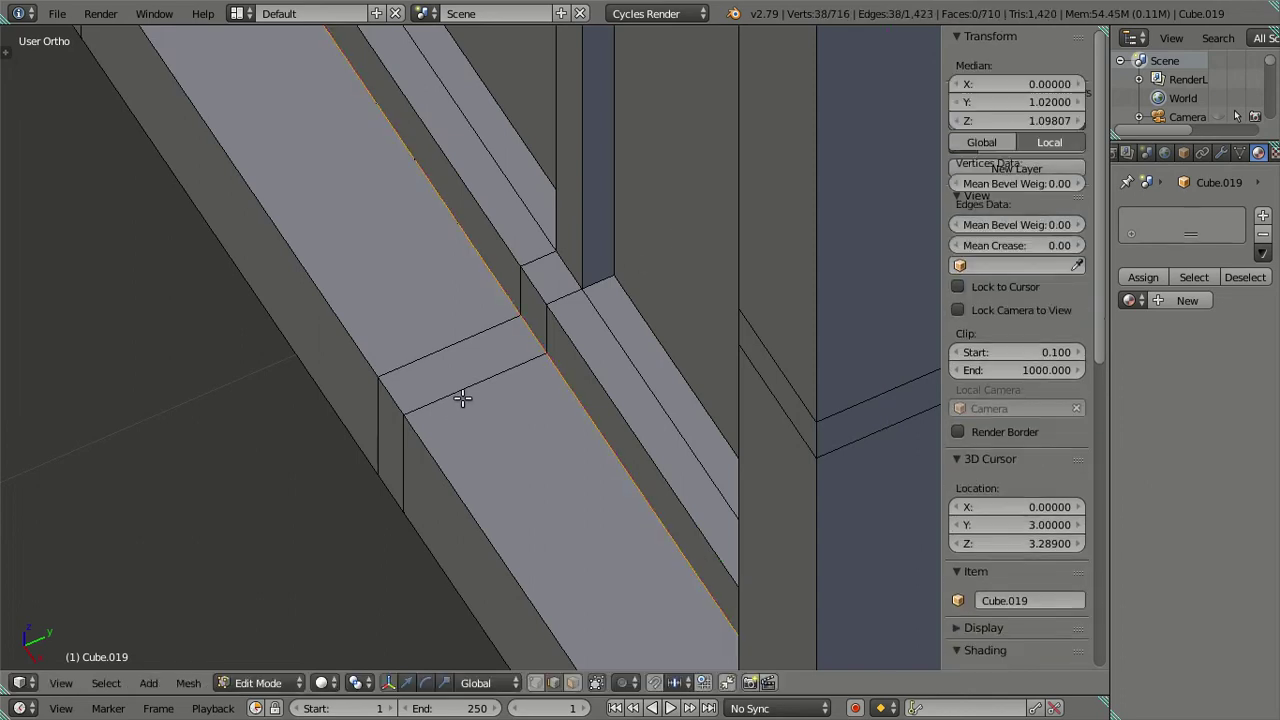
pyautogui.scroll(-2, 504, 353)
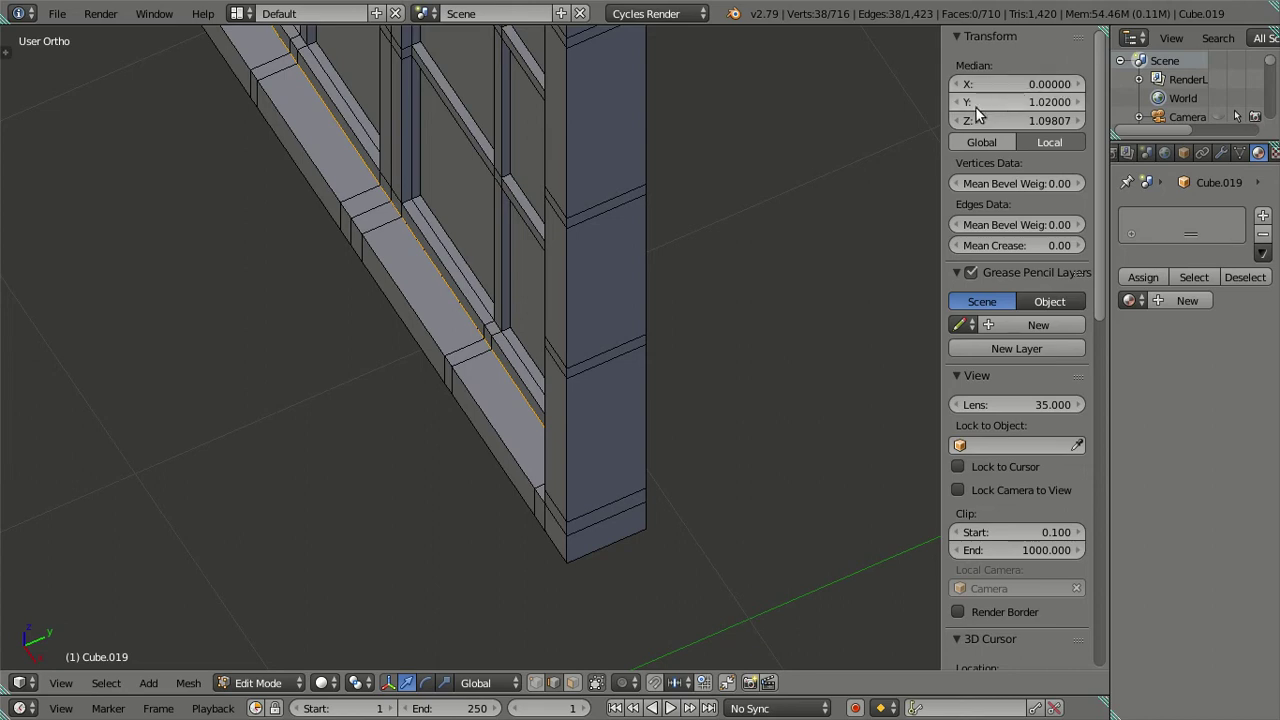
pyautogui.press('a')
pyautogui.moveTo(509, 340); pyautogui.dragTo(464, 327, button='middle')
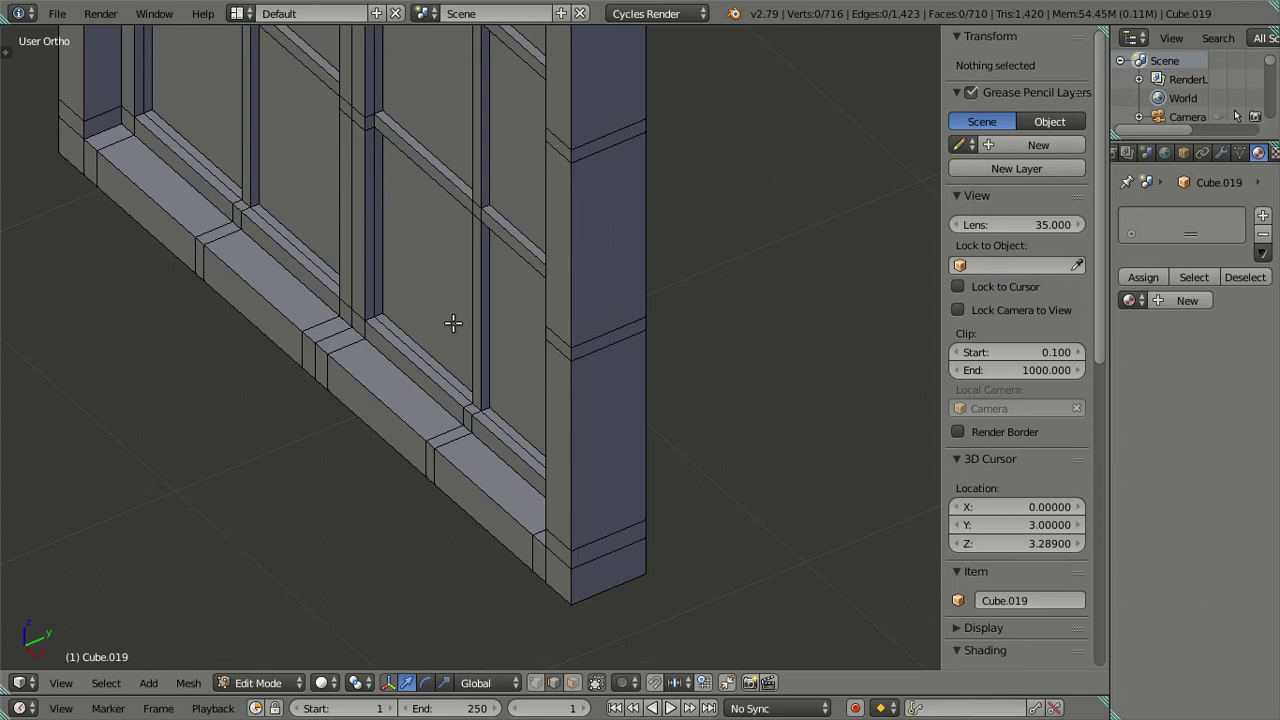
pyautogui.moveTo(343, 292)
pyautogui.mouseDown(button='middle')
pyautogui.moveTo(374, 266)
pyautogui.moveTo(343, 278)
pyautogui.mouseUp(button='middle')
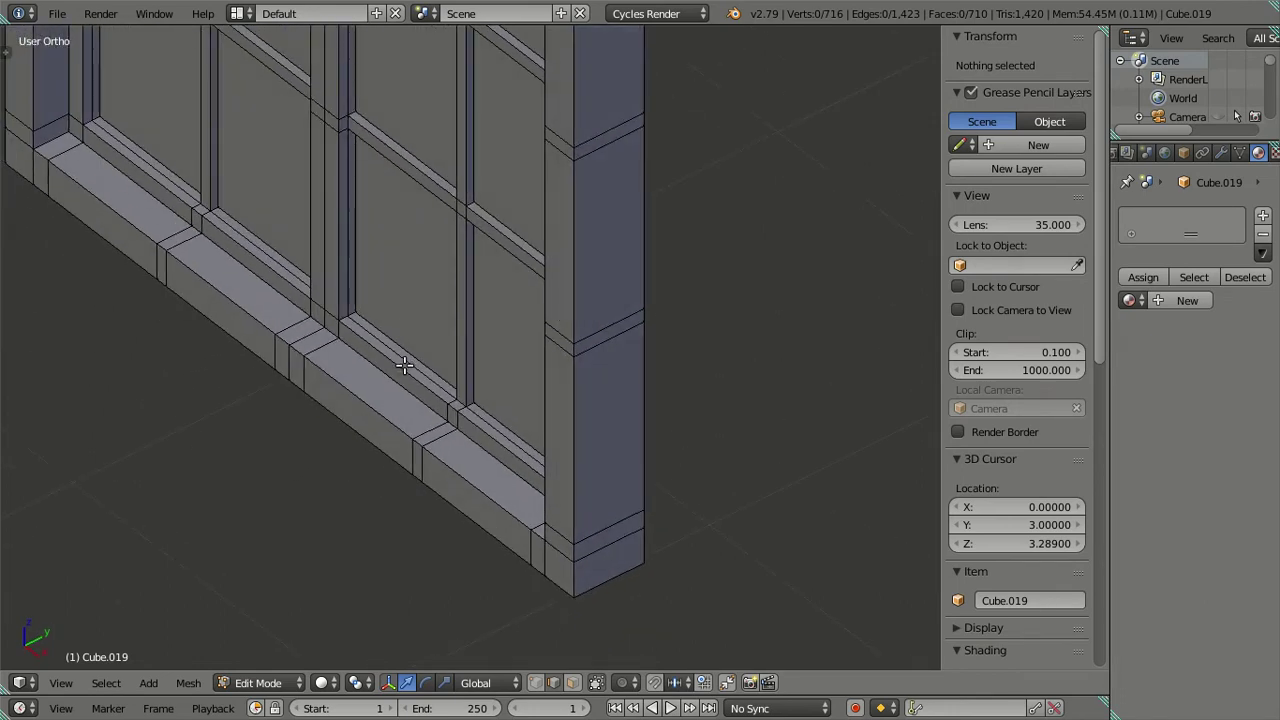
pyautogui.moveTo(393, 323)
pyautogui.mouseDown(button='middle')
pyautogui.moveTo(471, 408)
pyautogui.moveTo(423, 157)
pyautogui.mouseUp(button='middle')
pyautogui.scroll(5, 548, 369)
pyautogui.moveTo(548, 369)
pyautogui.mouseDown(button='middle')
pyautogui.moveTo(597, 391)
pyautogui.moveTo(643, 346)
pyautogui.moveTo(631, 331)
pyautogui.moveTo(603, 337)
pyautogui.moveTo(609, 349)
pyautogui.moveTo(653, 330)
pyautogui.moveTo(643, 397)
pyautogui.moveTo(620, 360)
pyautogui.moveTo(619, 322)
pyautogui.moveTo(574, 340)
pyautogui.moveTo(589, 371)
pyautogui.moveTo(639, 367)
pyautogui.moveTo(631, 222)
pyautogui.mouseUp(button='middle')
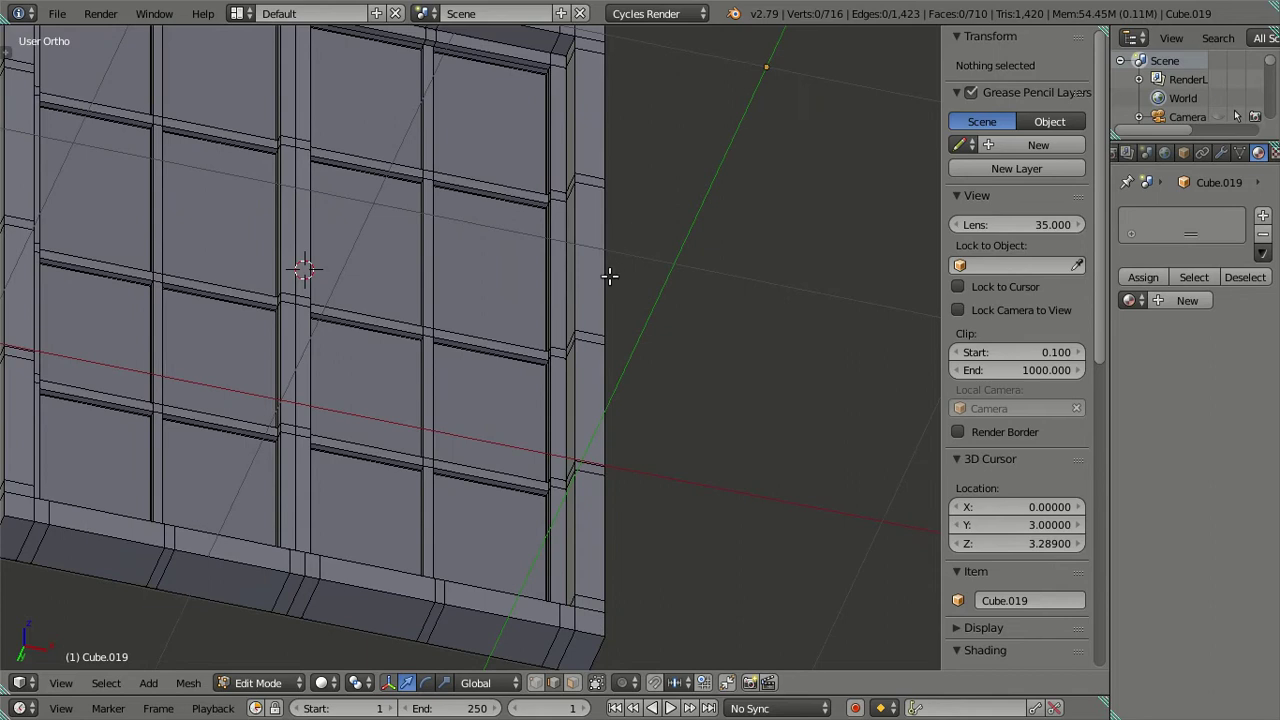
# Add five trial loop cuts across the vertical frame bar without sliding them.
pyautogui.scroll(1, 610, 278)
pyautogui.scroll(1, 650, 315)
pyautogui.scroll(1, 560, 340)
pyautogui.scroll(2, 485, 365)
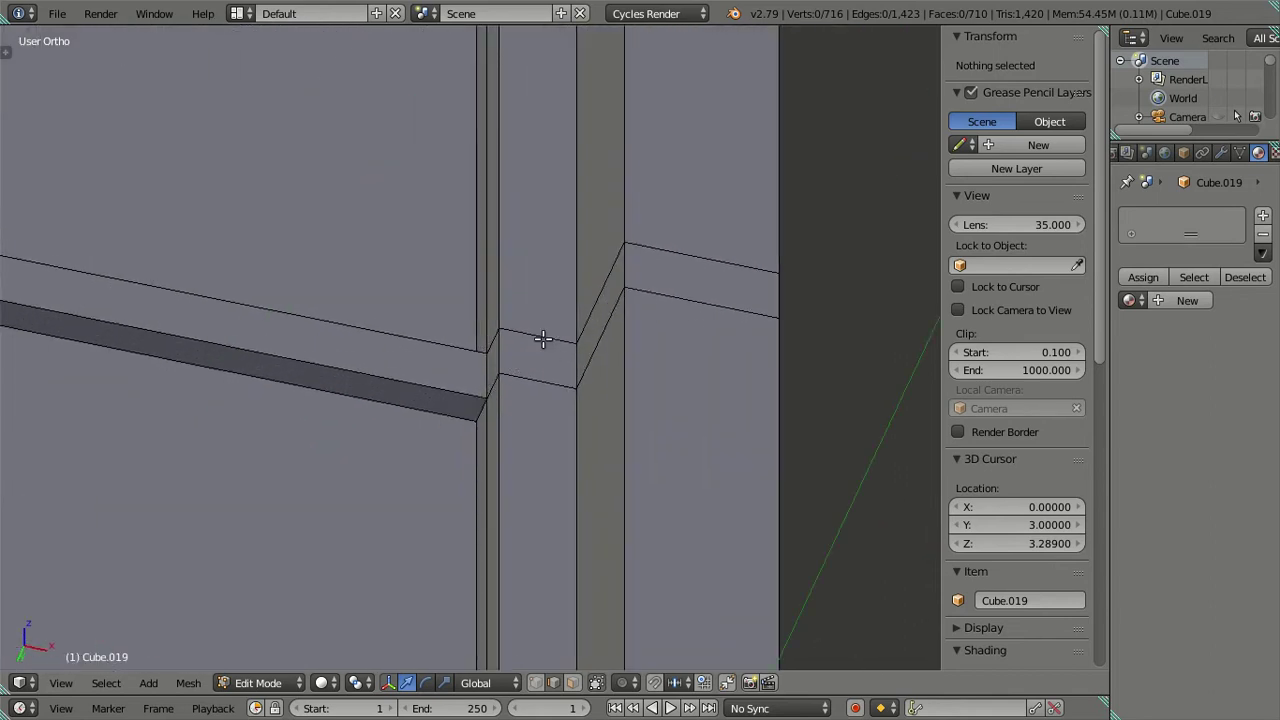
pyautogui.scroll(1, 542, 339)
pyautogui.scroll(1, 542, 339)
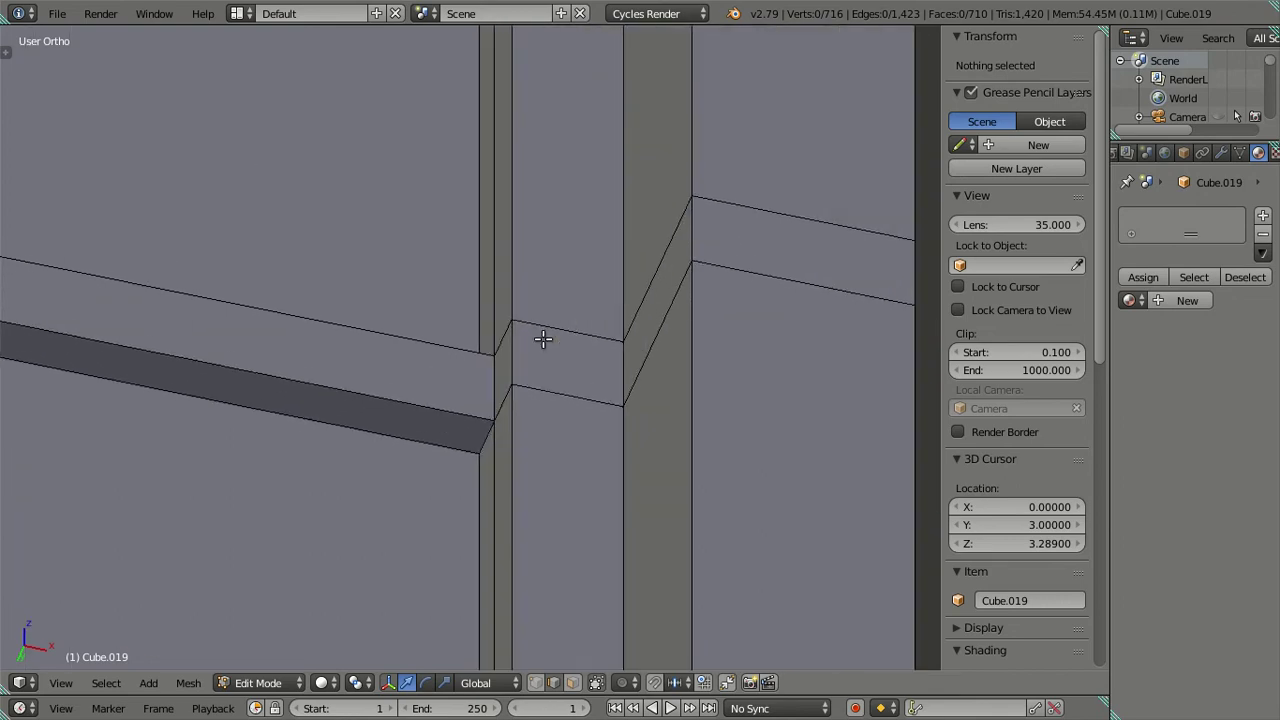
pyautogui.hotkey('ctrl', 'r')
pyautogui.scroll(2, 552, 334)
pyautogui.scroll(2, 553, 334)
pyautogui.press('Escape')
pyautogui.moveTo(553, 334); pyautogui.dragTo(630, 348, button='middle')
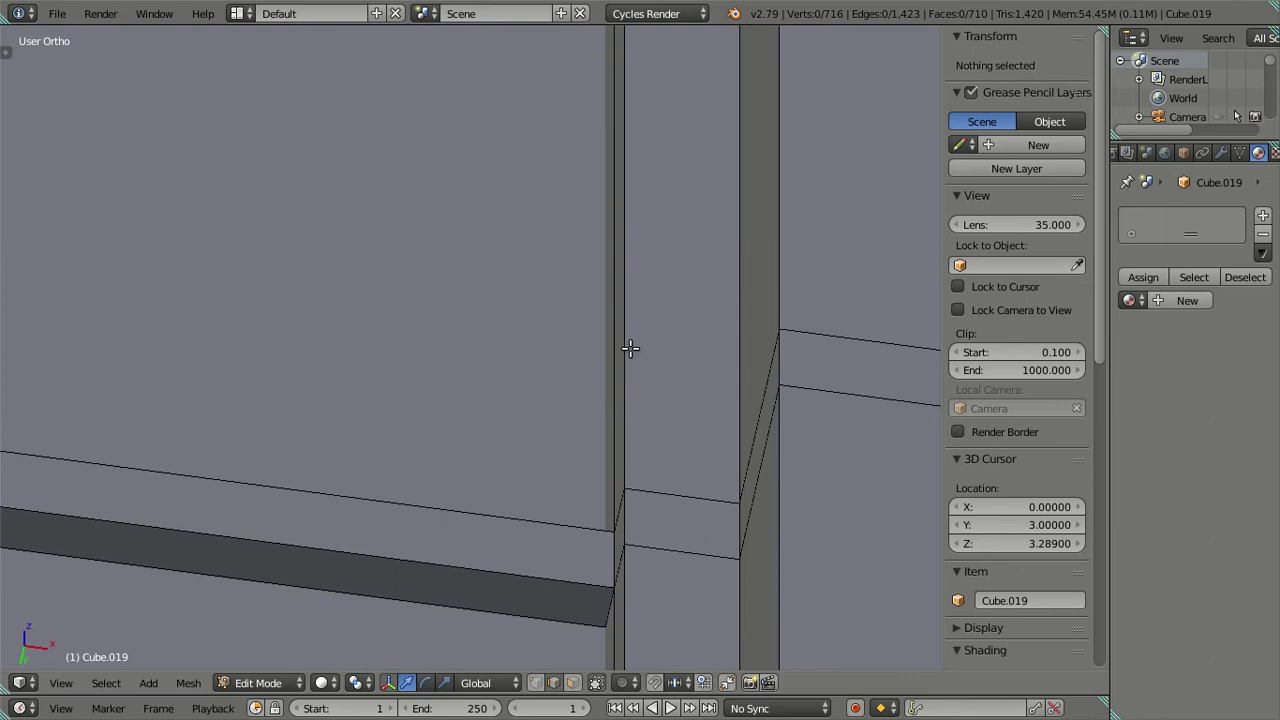
pyautogui.hotkey('ctrl', 'r')
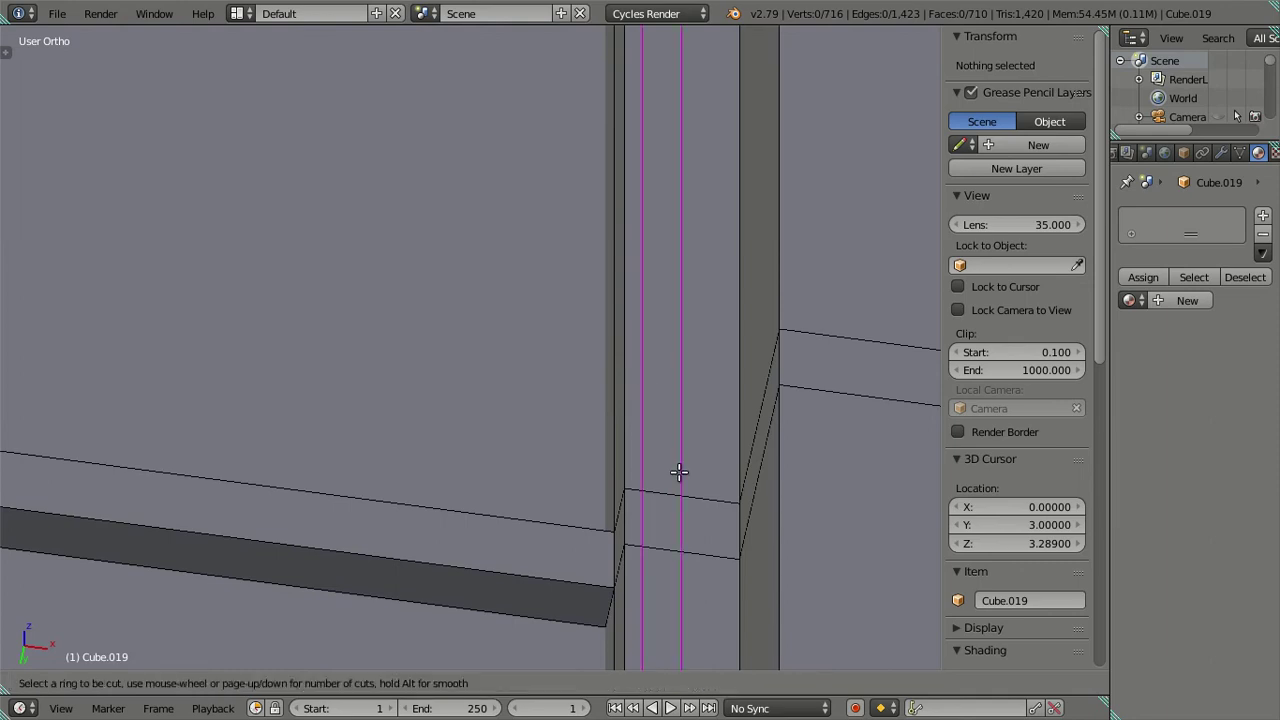
pyautogui.scroll(2, 679, 472)
pyautogui.scroll(2, 679, 472)
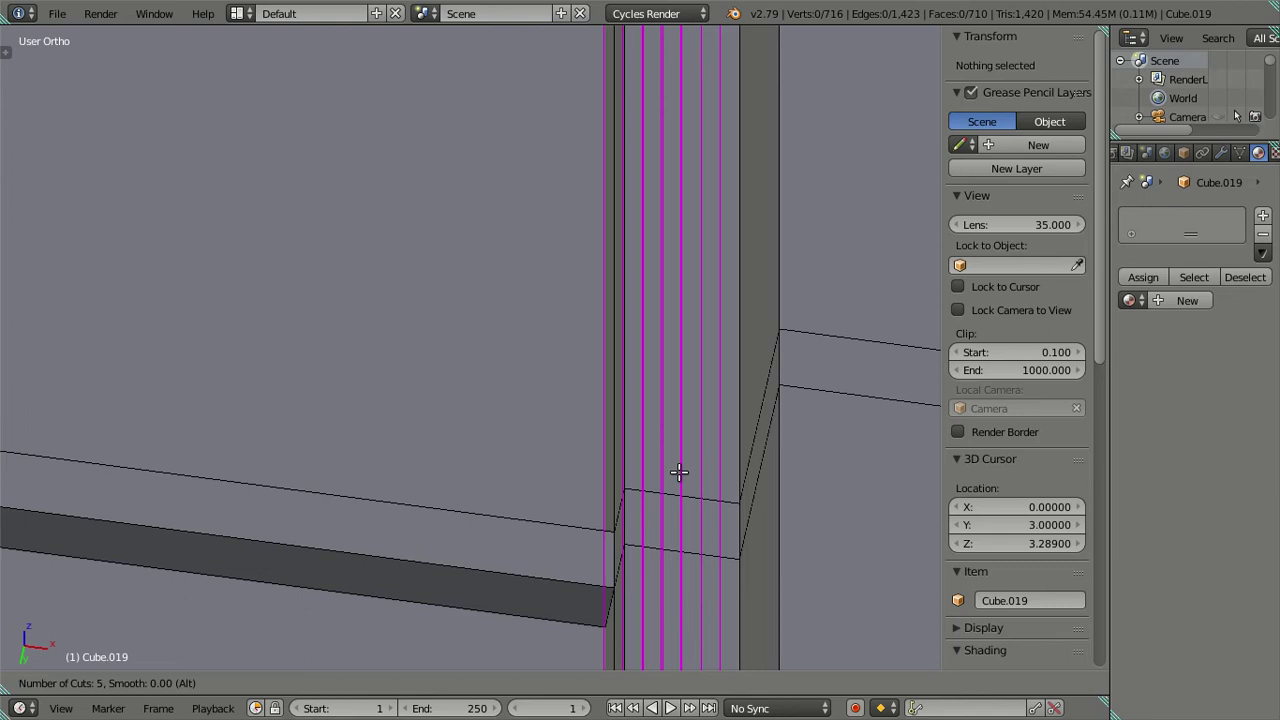
pyautogui.scroll(1, 679, 472)
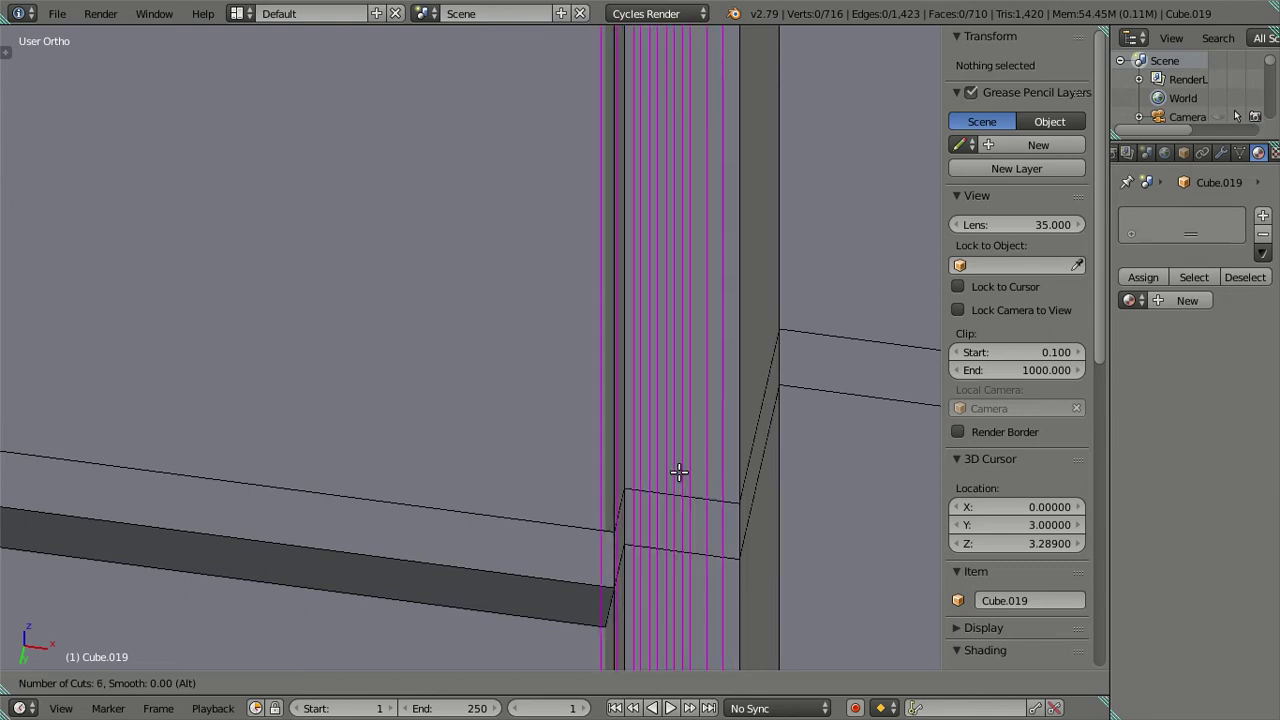
pyautogui.scroll(-1, 679, 472)
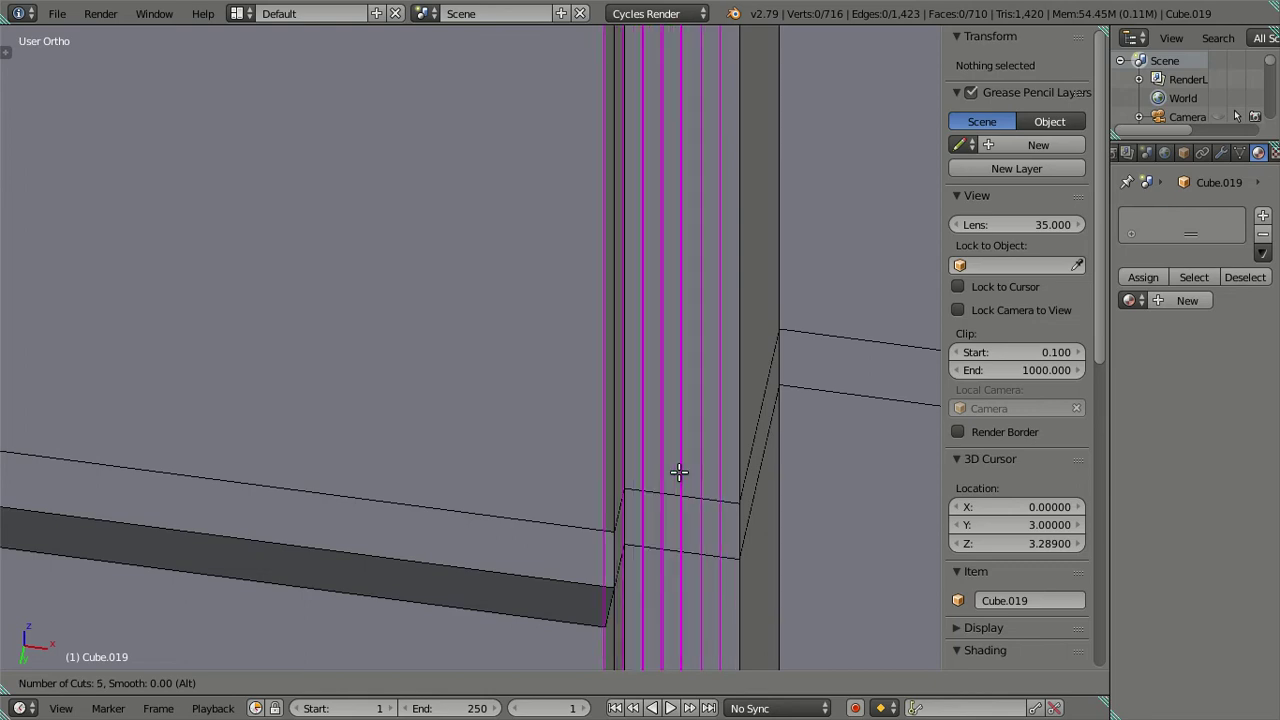
pyautogui.click(679, 472)
pyautogui.rightClick(679, 472)
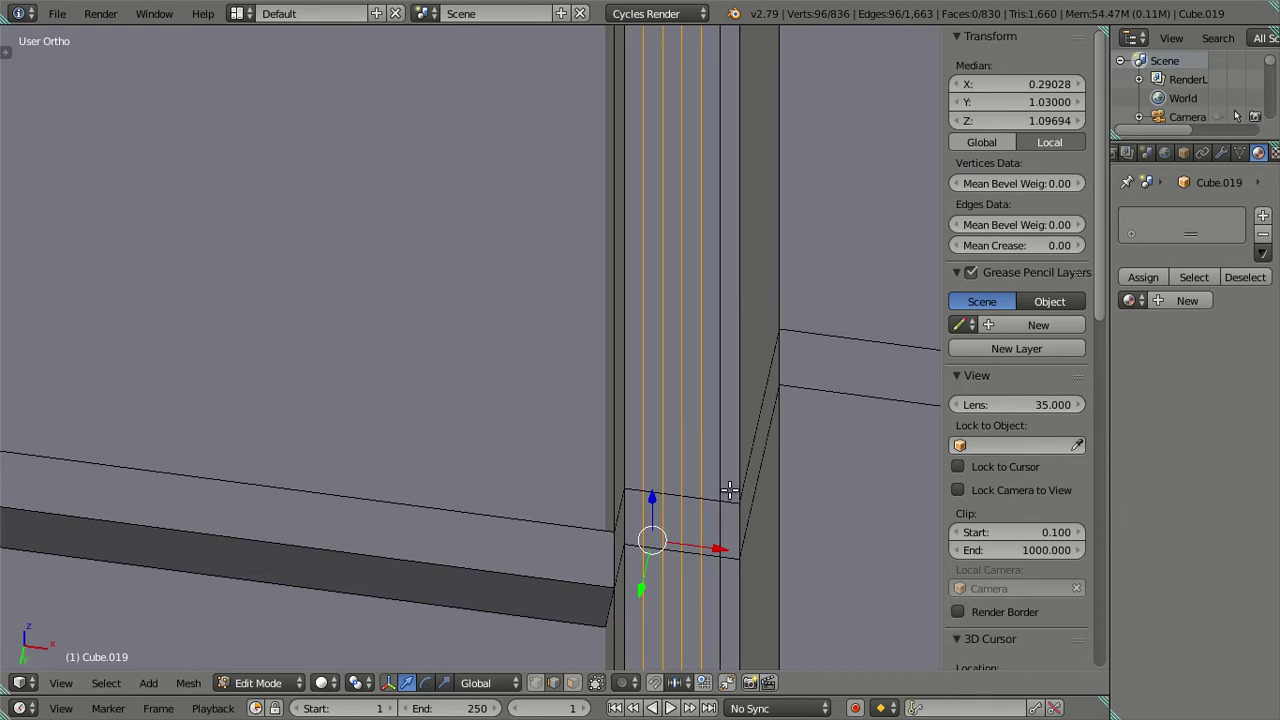
# Dissolve the five new edge loops from the vertical bar.
pyautogui.press('x')
pyautogui.click(729, 490)
pyautogui.hotkey('ctrl', 'z')
pyautogui.press('x')
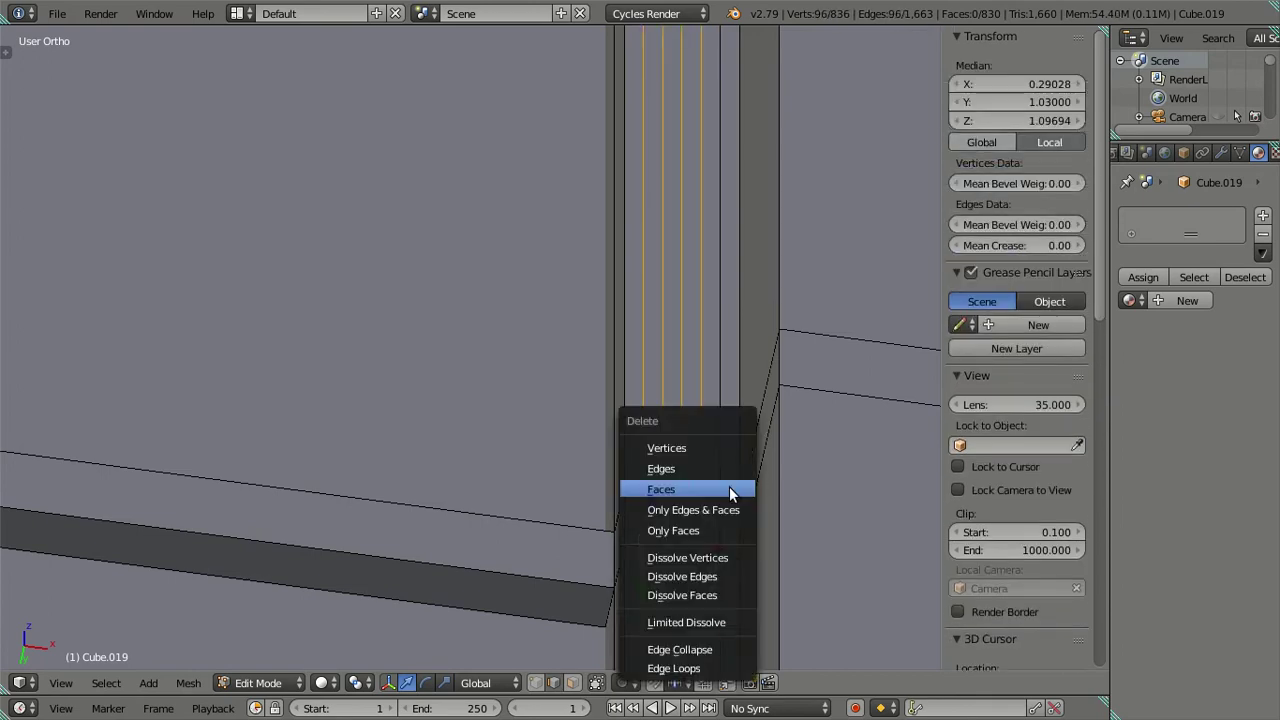
pyautogui.click(725, 576)
# Add trial loop cuts across the vertical strip, then dissolve them again.
pyautogui.scroll(-4, 400, 423)
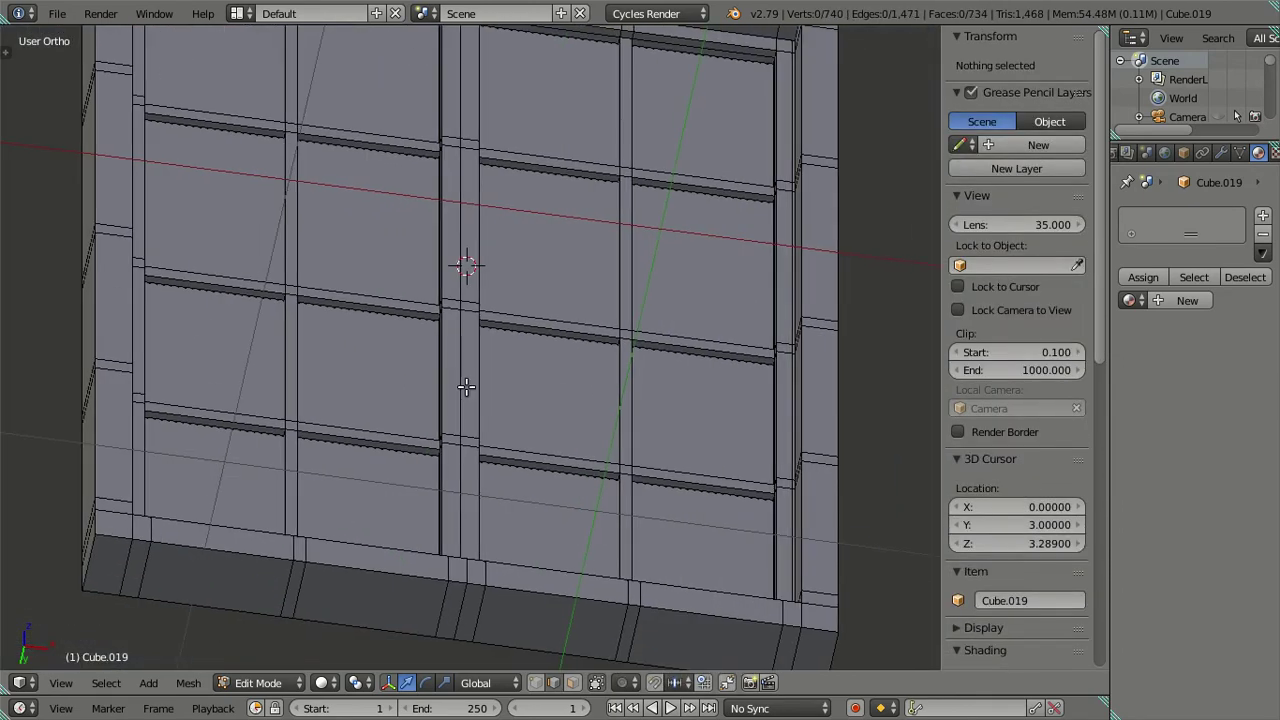
pyautogui.moveTo(390, 455)
pyautogui.mouseDown(button='middle')
pyautogui.moveTo(486, 351)
pyautogui.moveTo(543, 420)
pyautogui.moveTo(428, 240)
pyautogui.moveTo(500, 400)
pyautogui.mouseUp(button='middle')
pyautogui.scroll(2, 484, 393)
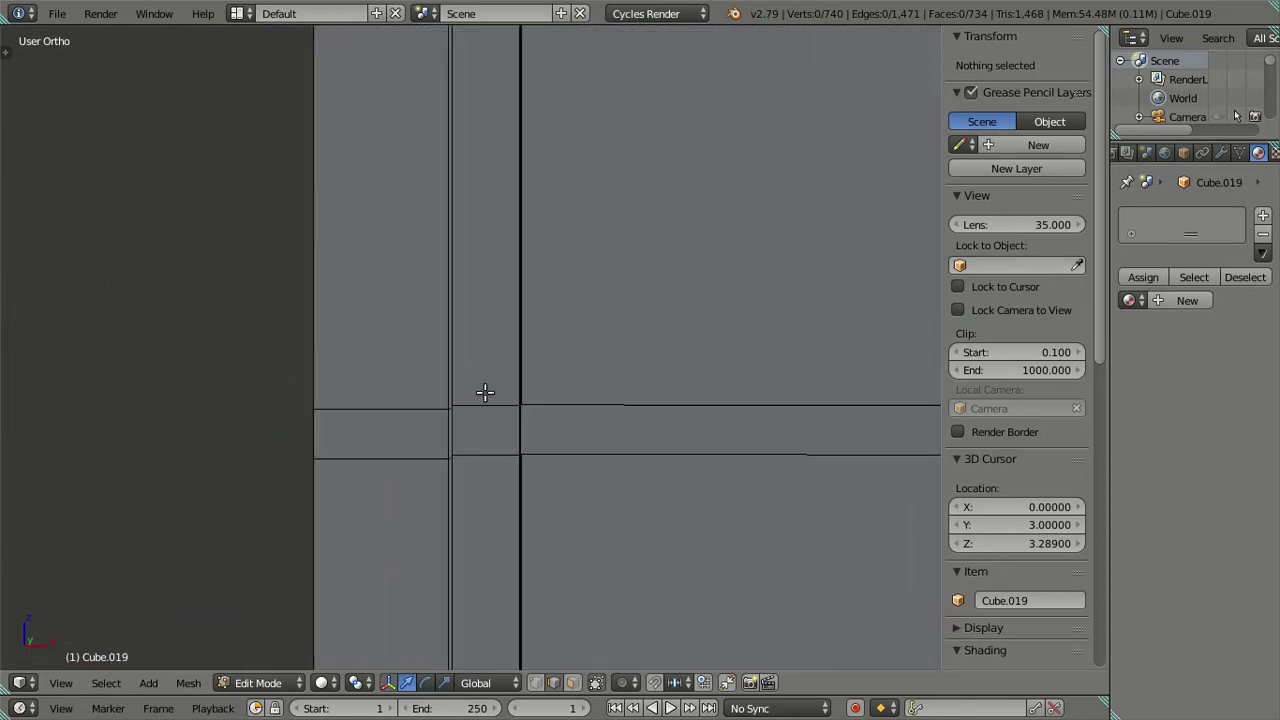
pyautogui.hotkey('ctrl', 'r')
pyautogui.scroll(3, 484, 392)
pyautogui.click(486, 391)
pyautogui.rightClick(470, 383)
pyautogui.press('x')
pyautogui.click(571, 400)
# Add a loop cut along the strip and dissolve it.
pyautogui.scroll(-1, 583, 420)
pyautogui.scroll(-2, 534, 171)
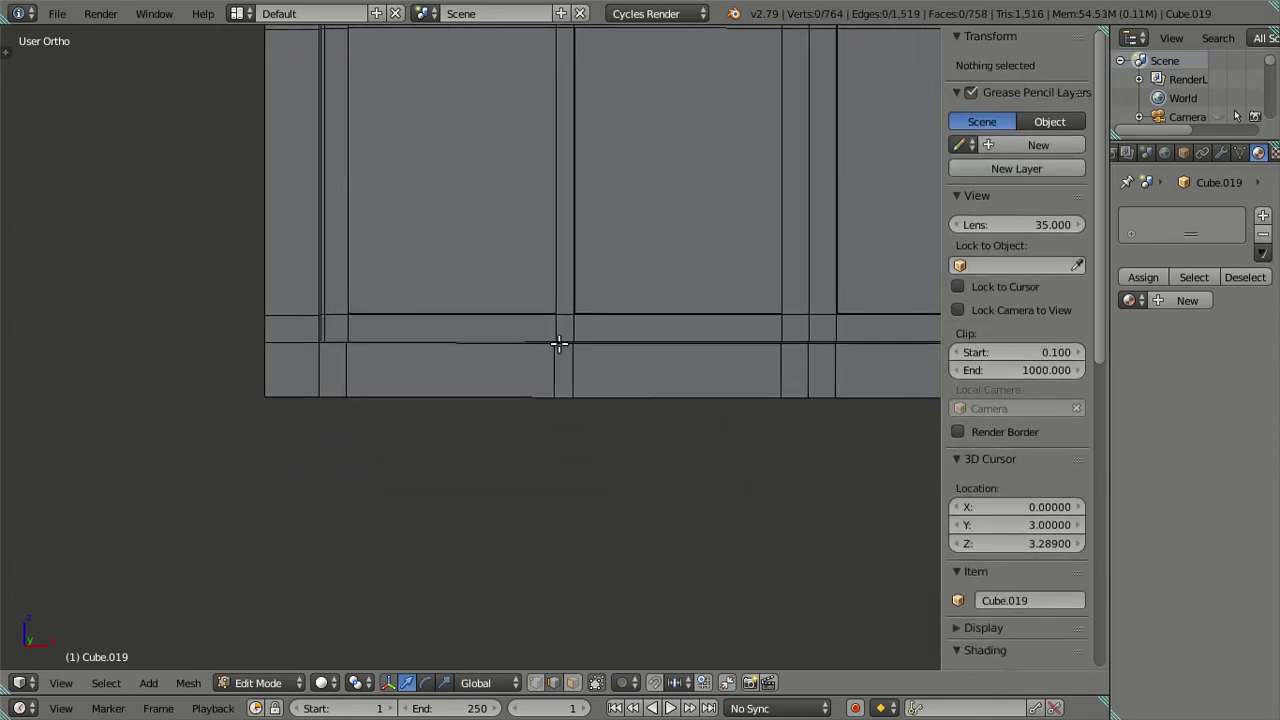
pyautogui.moveTo(559, 344)
pyautogui.mouseDown(button='middle')
pyautogui.moveTo(543, 351)
pyautogui.moveTo(563, 363)
pyautogui.moveTo(506, 309)
pyautogui.moveTo(571, 260)
pyautogui.mouseUp(button='middle')
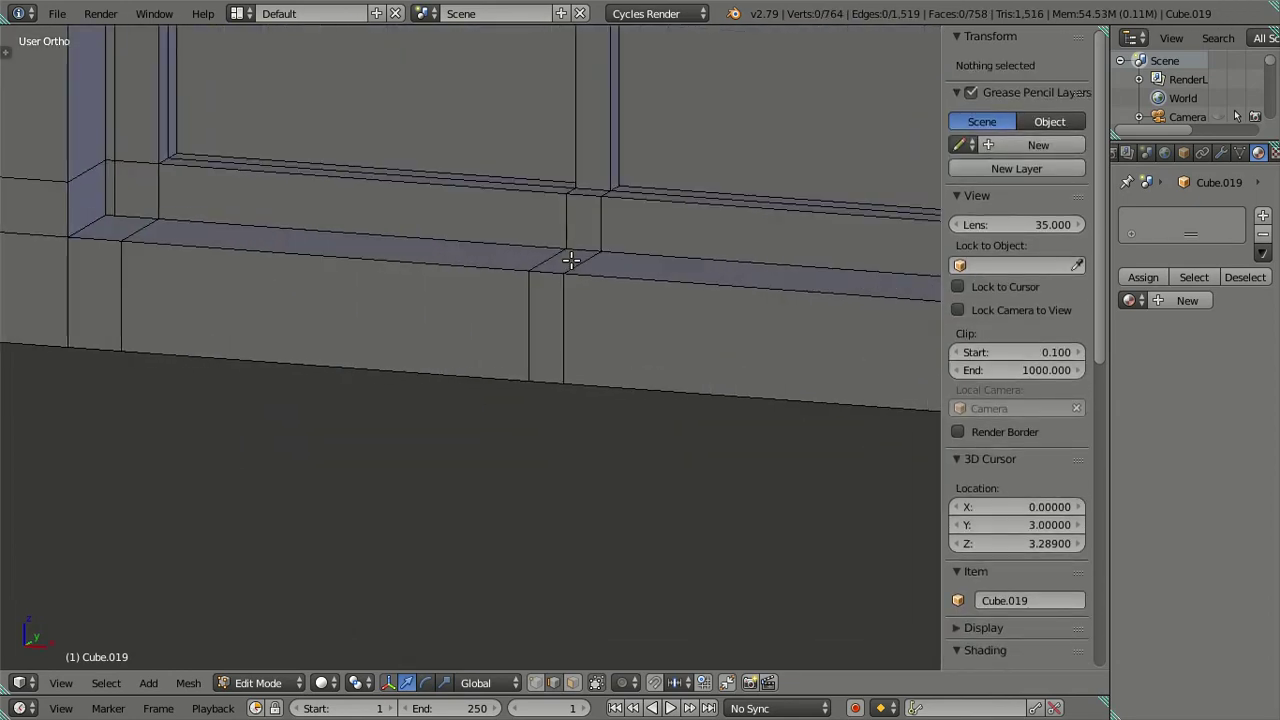
pyautogui.hotkey('ctrl', 'r')
pyautogui.click(600, 222)
pyautogui.rightClick(600, 222)
pyautogui.press('x')
pyautogui.click(620, 248)
# Add a loop cut along the horizontal frame bar and dissolve it.
pyautogui.scroll(-3, 617, 240)
pyautogui.moveTo(669, 137)
pyautogui.mouseDown(button='middle')
pyautogui.moveTo(569, 443)
pyautogui.moveTo(619, 287)
pyautogui.mouseUp(button='middle')
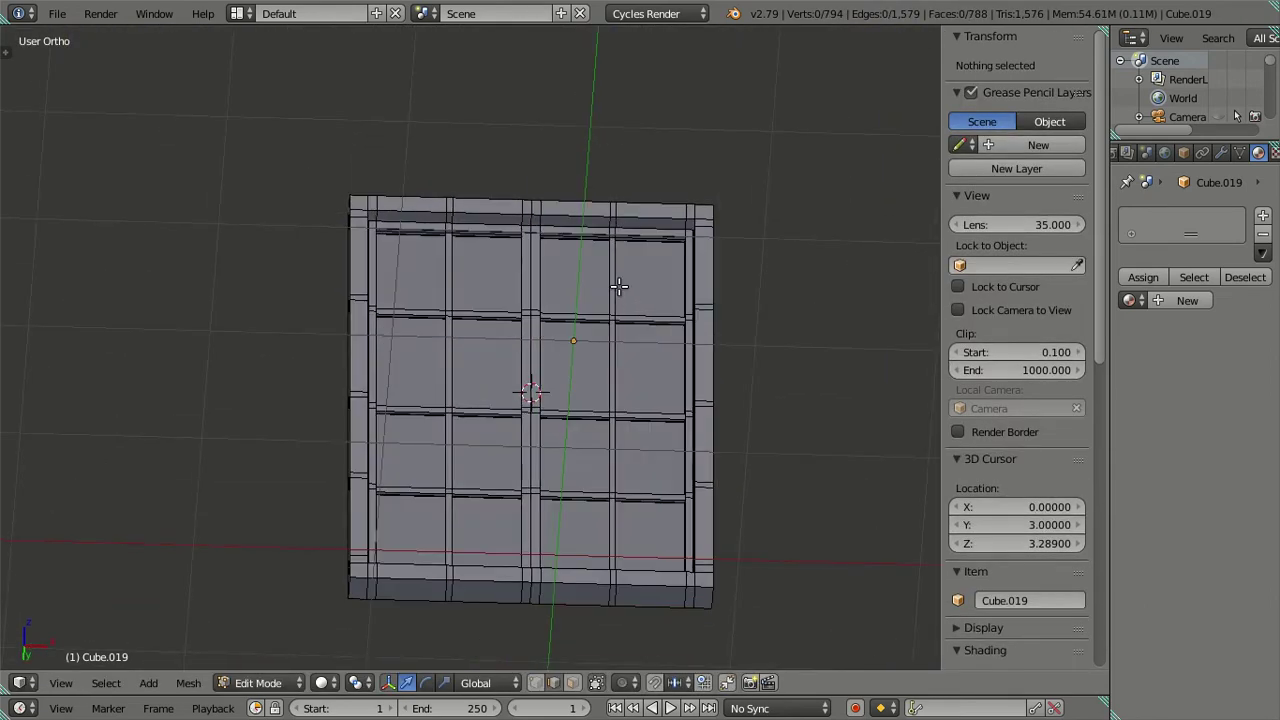
pyautogui.scroll(2, 619, 287)
pyautogui.scroll(2, 566, 414)
pyautogui.scroll(2, 560, 437)
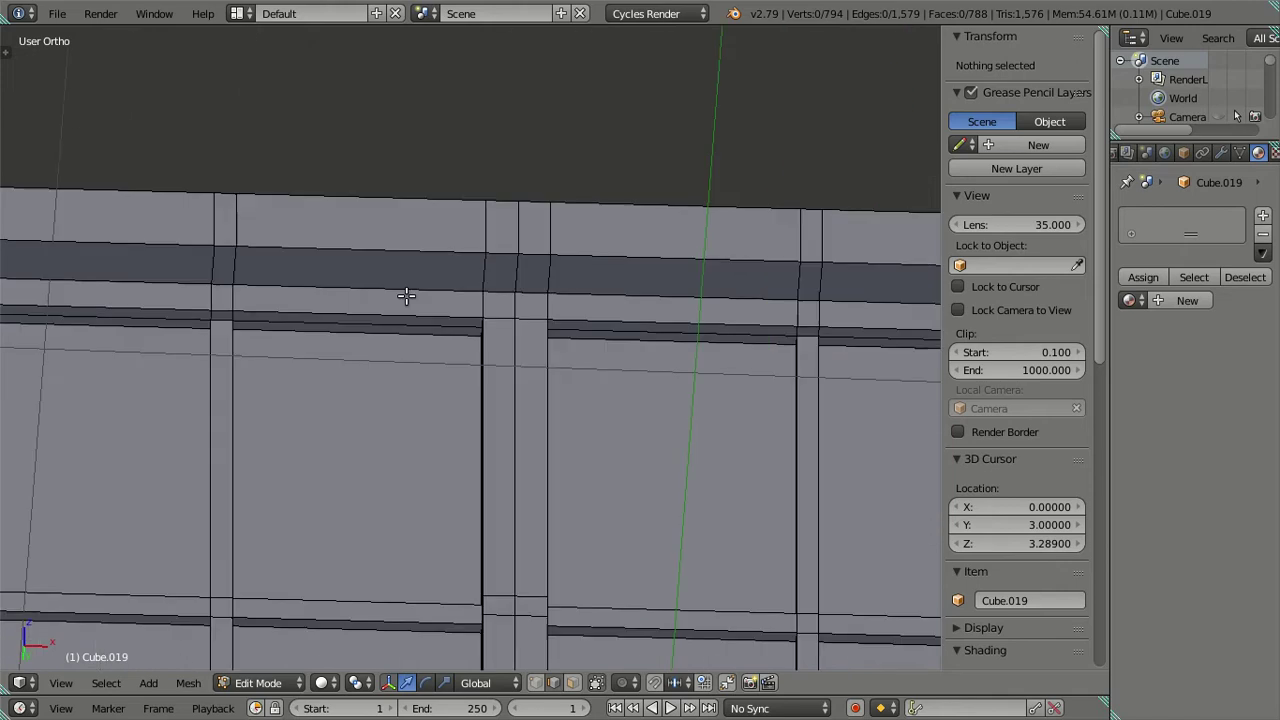
pyautogui.scroll(2, 406, 294)
pyautogui.moveTo(471, 203)
pyautogui.mouseDown(button='middle')
pyautogui.moveTo(511, 366)
pyautogui.moveTo(571, 357)
pyautogui.mouseUp(button='middle')
pyautogui.hotkey('ctrl', 'r')
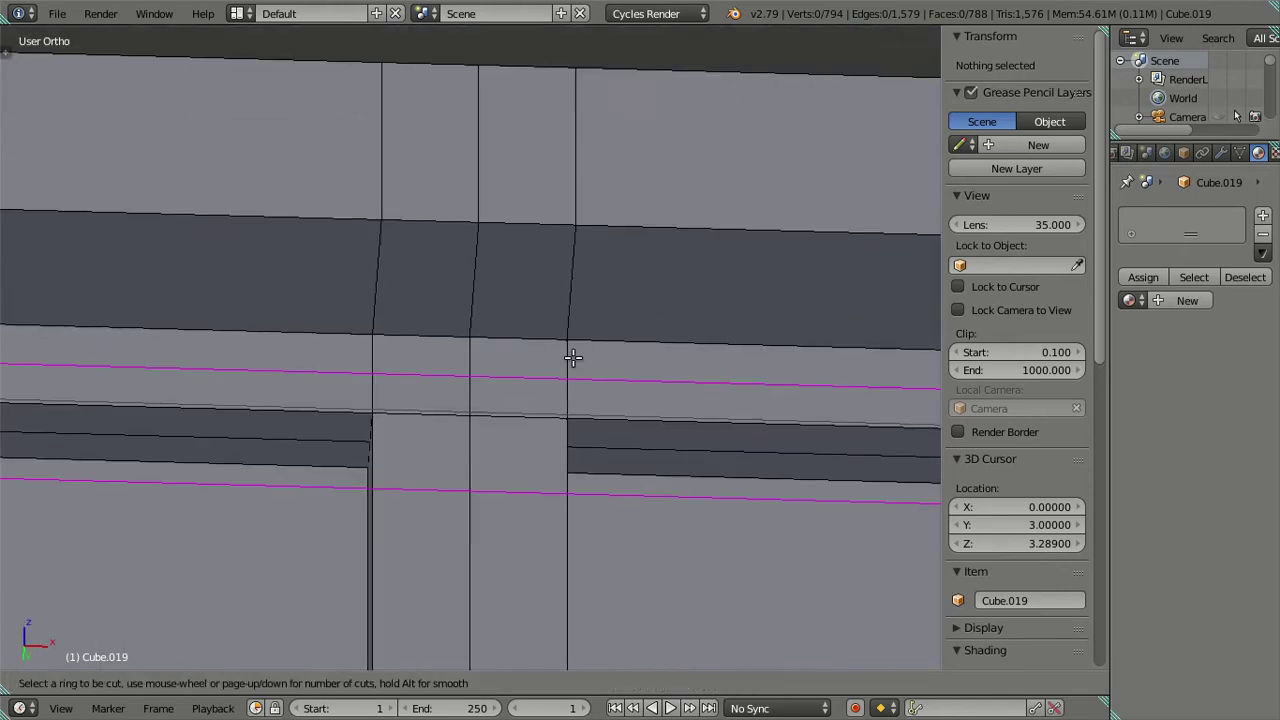
pyautogui.click(572, 357)
pyautogui.click(572, 357)
pyautogui.press('x')
pyautogui.click(614, 354)
# Select the face strip along the frame's top and right edges.
pyautogui.scroll(-3, 614, 354)
pyautogui.moveTo(614, 354)
pyautogui.mouseDown(button='middle')
pyautogui.moveTo(620, 410)
pyautogui.moveTo(696, 459)
pyautogui.mouseUp(button='middle')
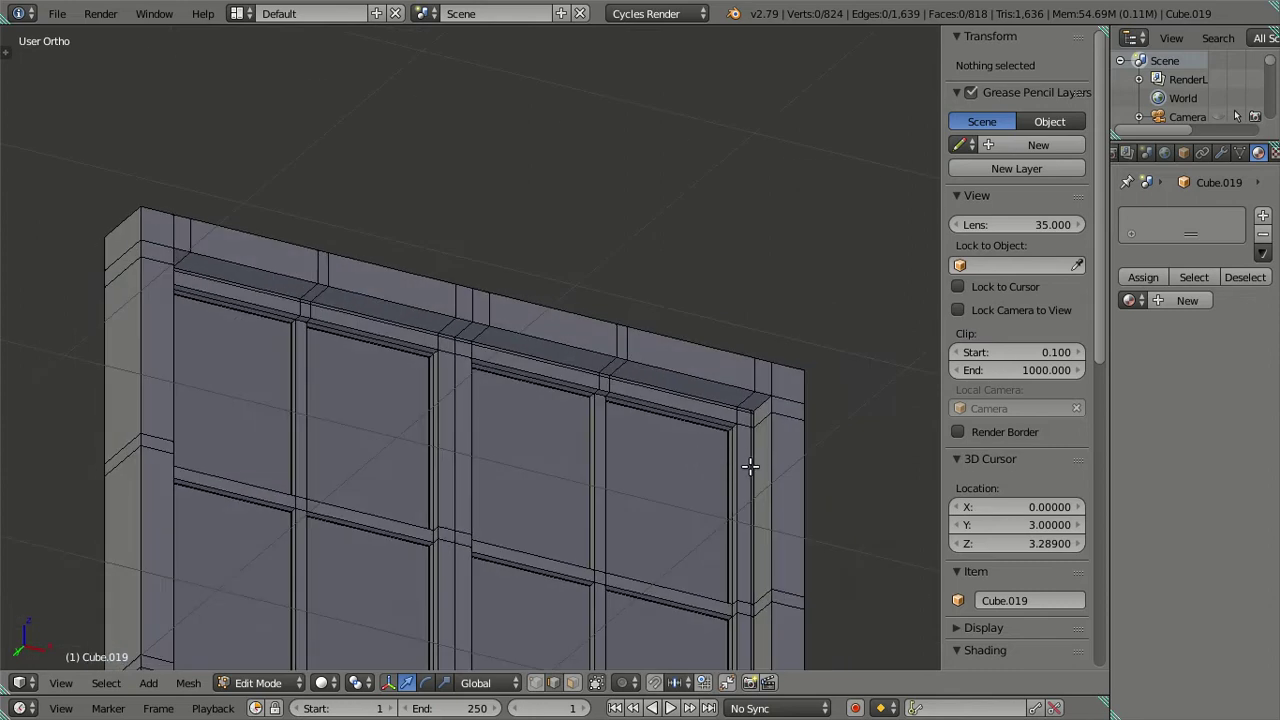
pyautogui.keyDown('shift'); pyautogui.moveTo(675, 547); pyautogui.dragTo(580, 573, button='middle'); pyautogui.keyUp('shift')
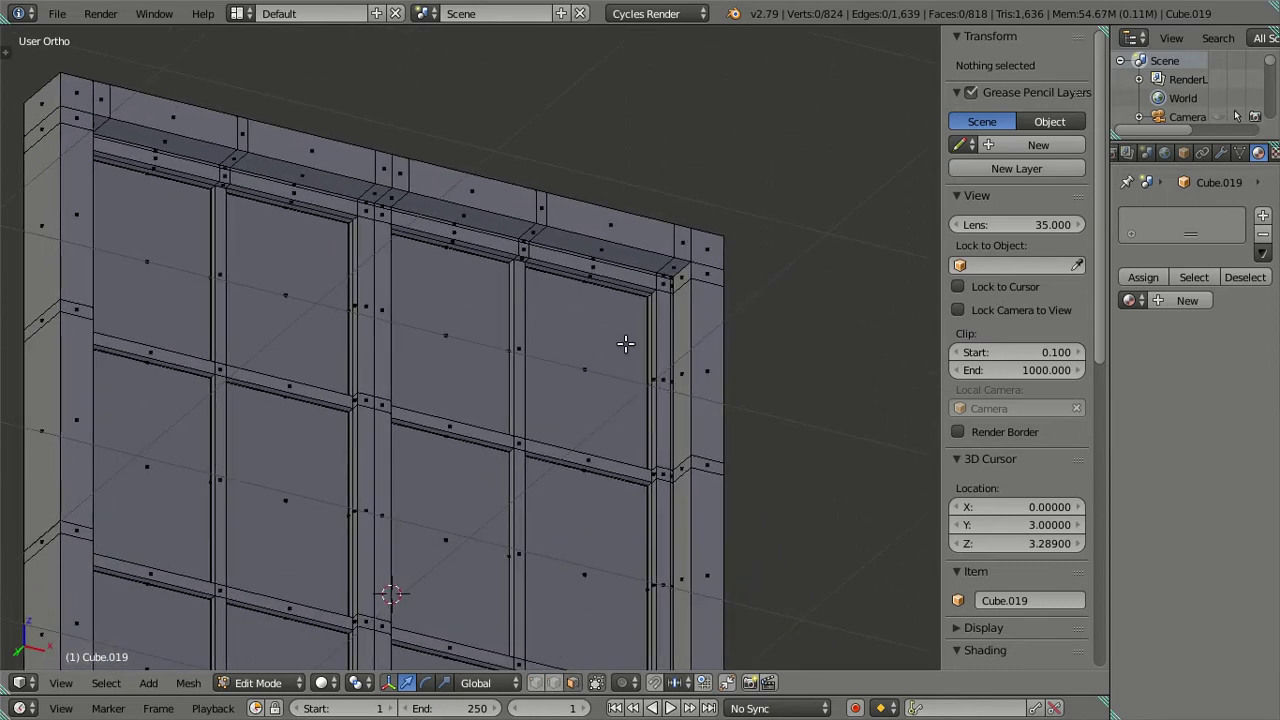
pyautogui.keyDown('alt'); pyautogui.click(660, 270); pyautogui.keyUp('alt')
pyautogui.moveTo(660, 270)
pyautogui.mouseDown(button='middle')
pyautogui.moveTo(700, 334)
pyautogui.moveTo(617, 331)
pyautogui.moveTo(623, 285)
pyautogui.moveTo(647, 333)
pyautogui.mouseUp(button='middle')
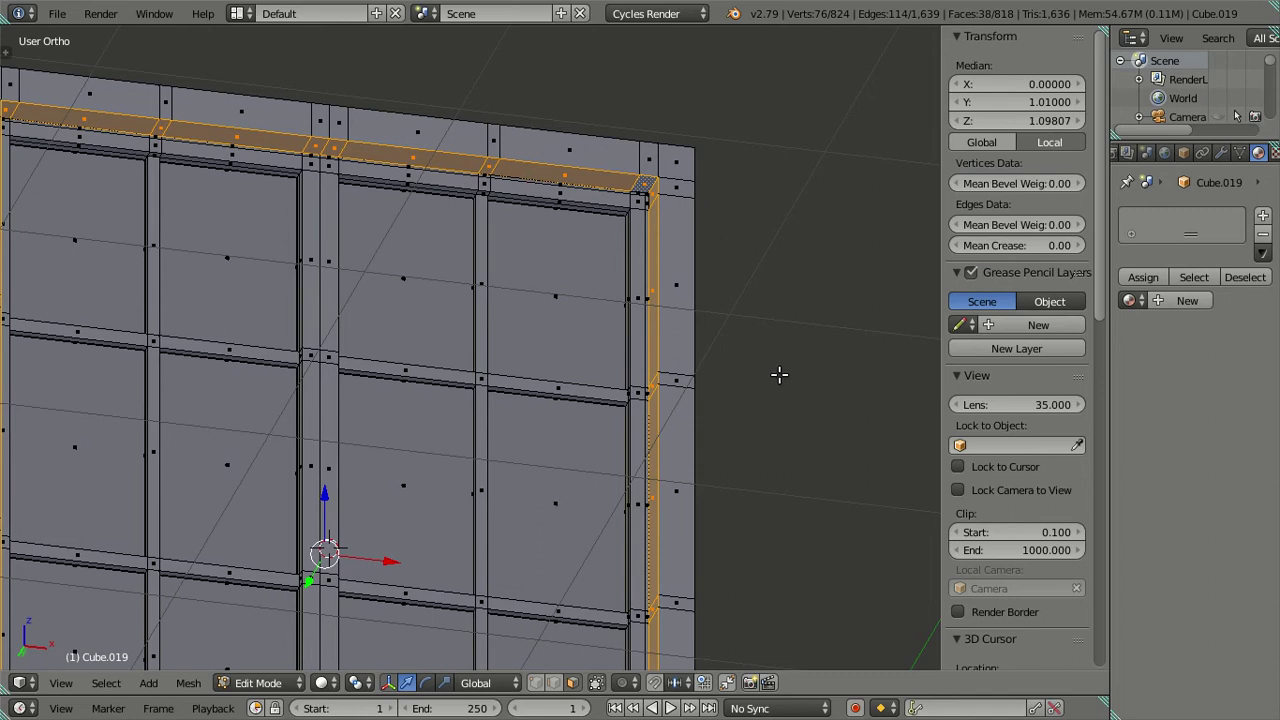
# Extrude the selected frame strip in place and scale it down to about 0.97.
pyautogui.press('i')
pyautogui.click(737, 379)
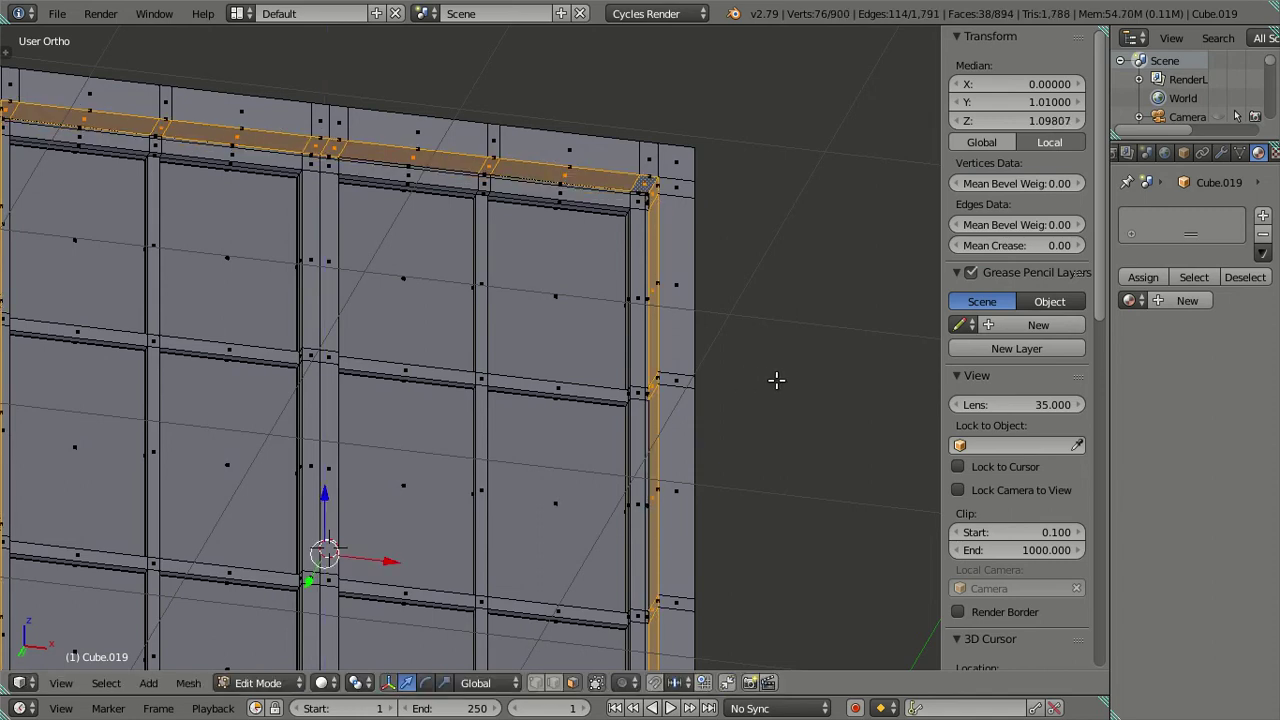
pyautogui.press('s')
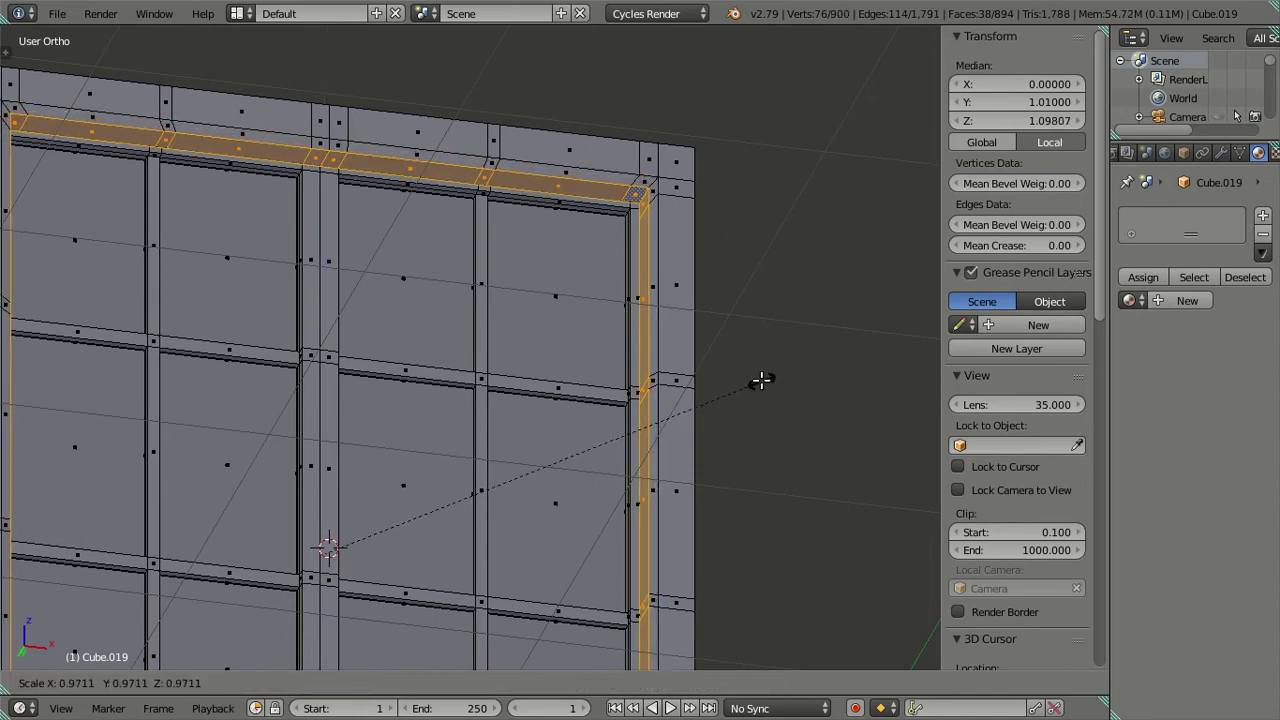
pyautogui.click(761, 380)
pyautogui.press('a')
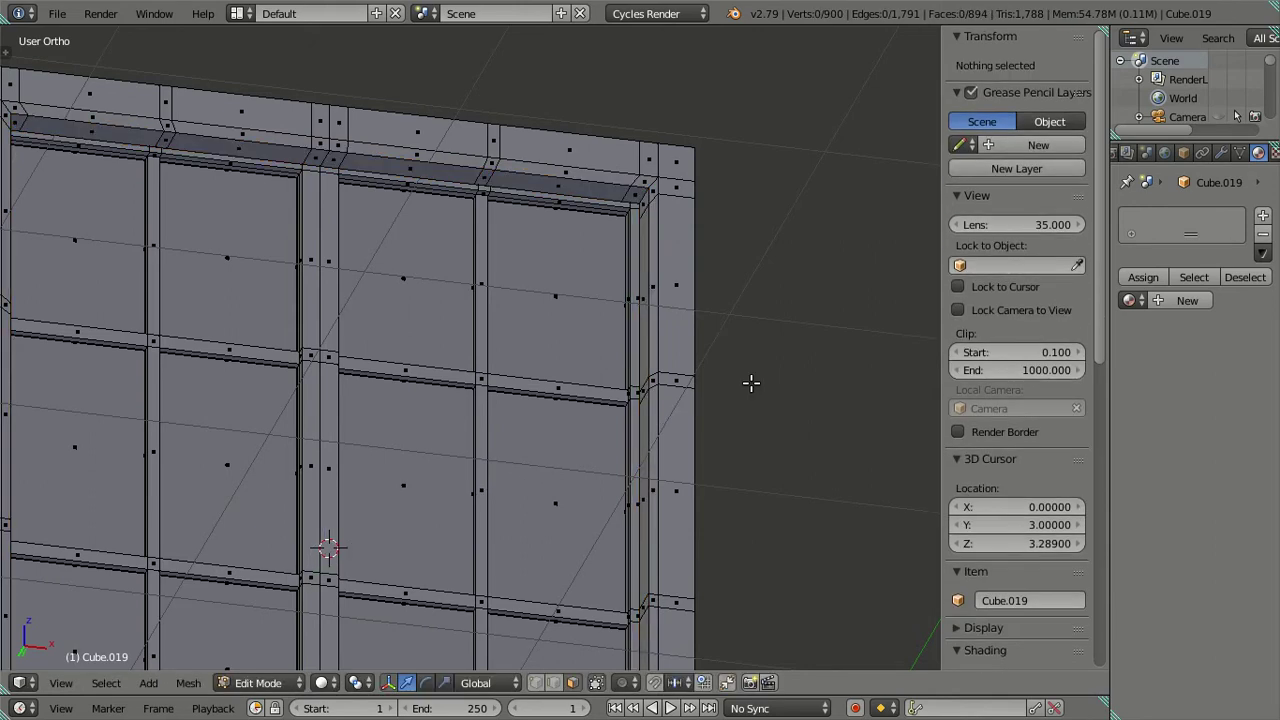
pyautogui.moveTo(725, 404); pyautogui.dragTo(720, 434, button='middle')
pyautogui.hotkey('ctrl', 'z')
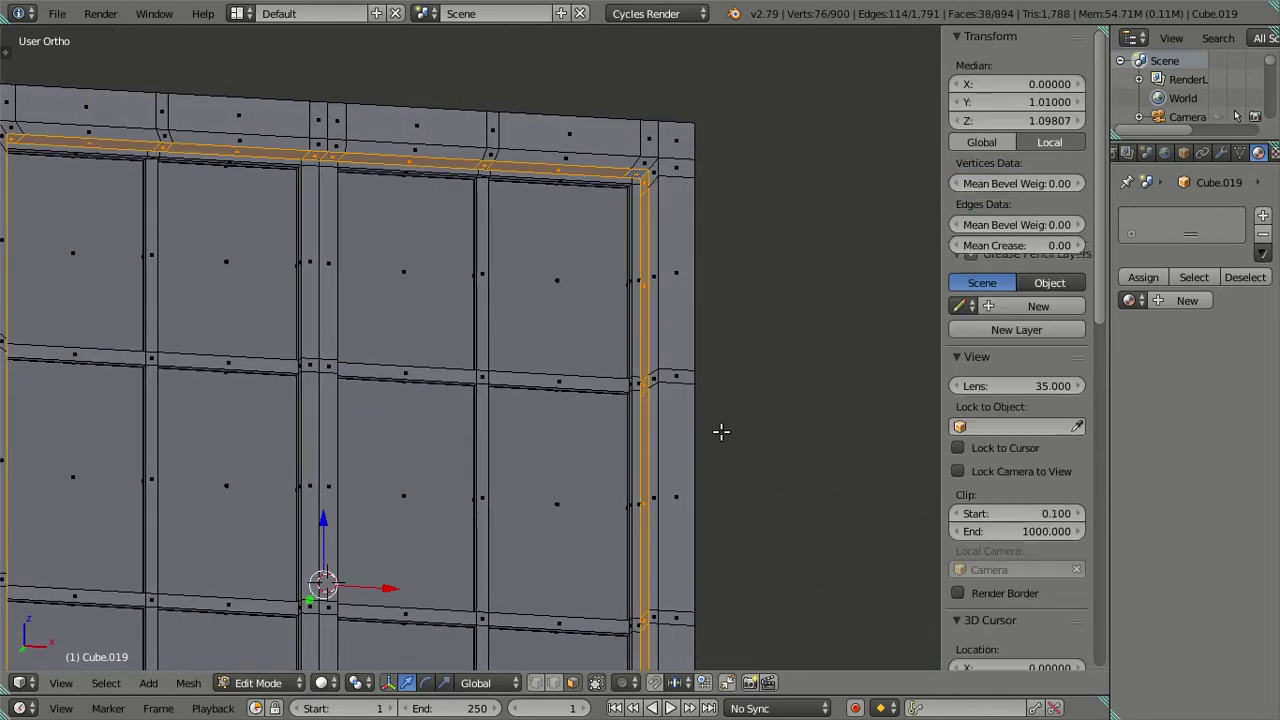
# Select the vertical edge on the frame's right side.
pyautogui.moveTo(796, 461)
pyautogui.mouseDown(button='middle')
pyautogui.moveTo(783, 426)
pyautogui.moveTo(820, 411)
pyautogui.moveTo(826, 429)
pyautogui.moveTo(826, 417)
pyautogui.moveTo(803, 449)
pyautogui.moveTo(829, 458)
pyautogui.moveTo(800, 451)
pyautogui.moveTo(803, 429)
pyautogui.moveTo(789, 449)
pyautogui.moveTo(802, 410)
pyautogui.mouseUp(button='middle')
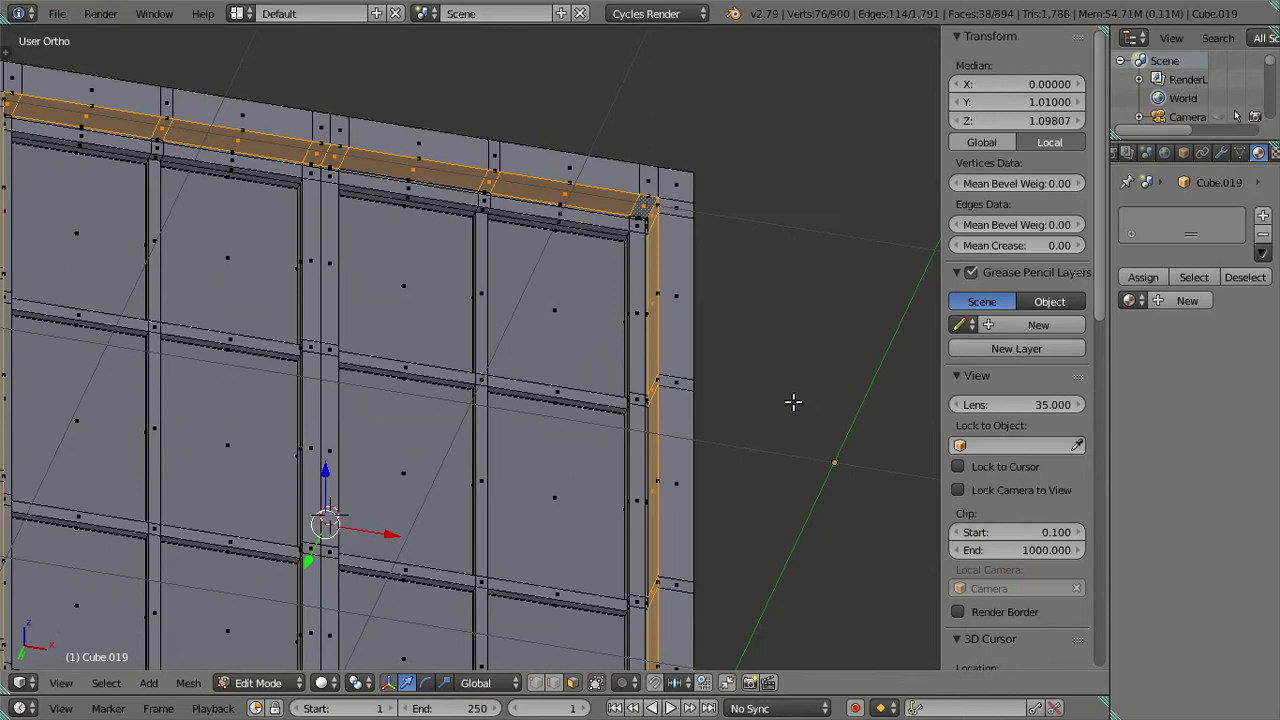
pyautogui.scroll(2, 669, 186)
pyautogui.scroll(1, 705, 242)
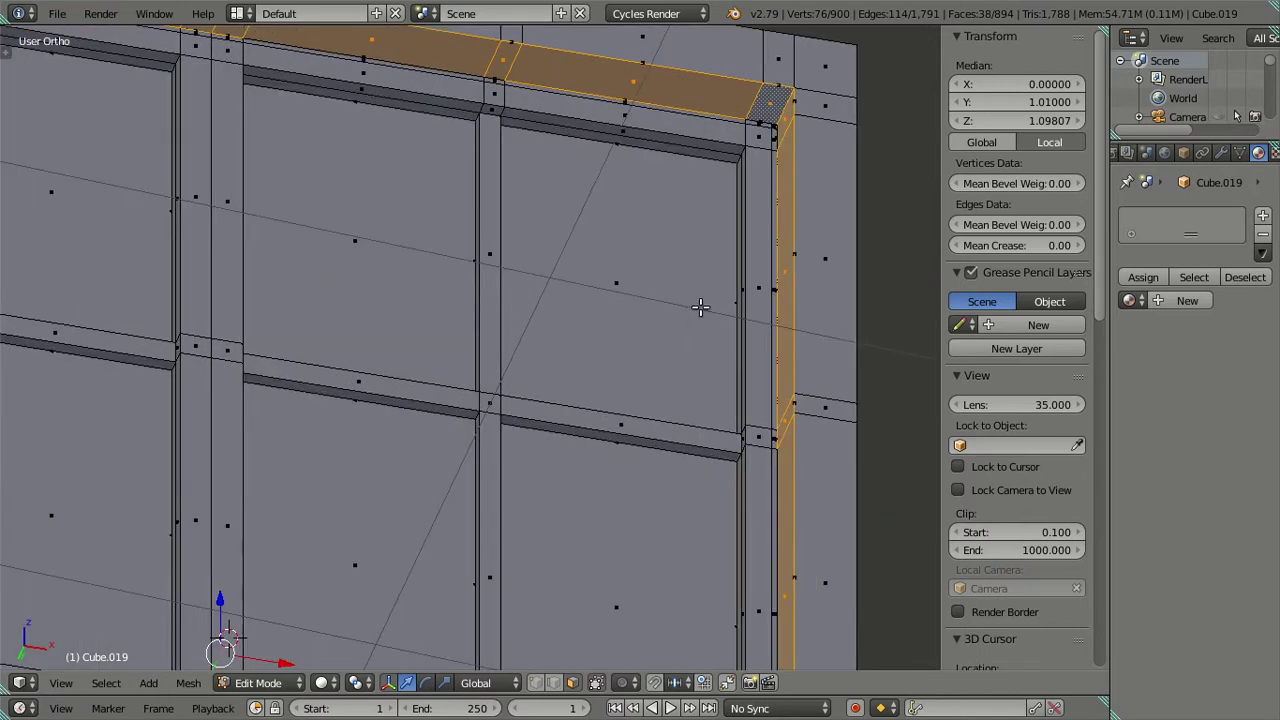
pyautogui.keyDown('ctrl'); pyautogui.scroll(2, 695, 304); pyautogui.keyUp('ctrl')
pyautogui.scroll(-3, 723, 363)
pyautogui.keyDown('shift'); pyautogui.moveTo(614, 213); pyautogui.dragTo(672, 250, button='middle'); pyautogui.keyUp('shift')
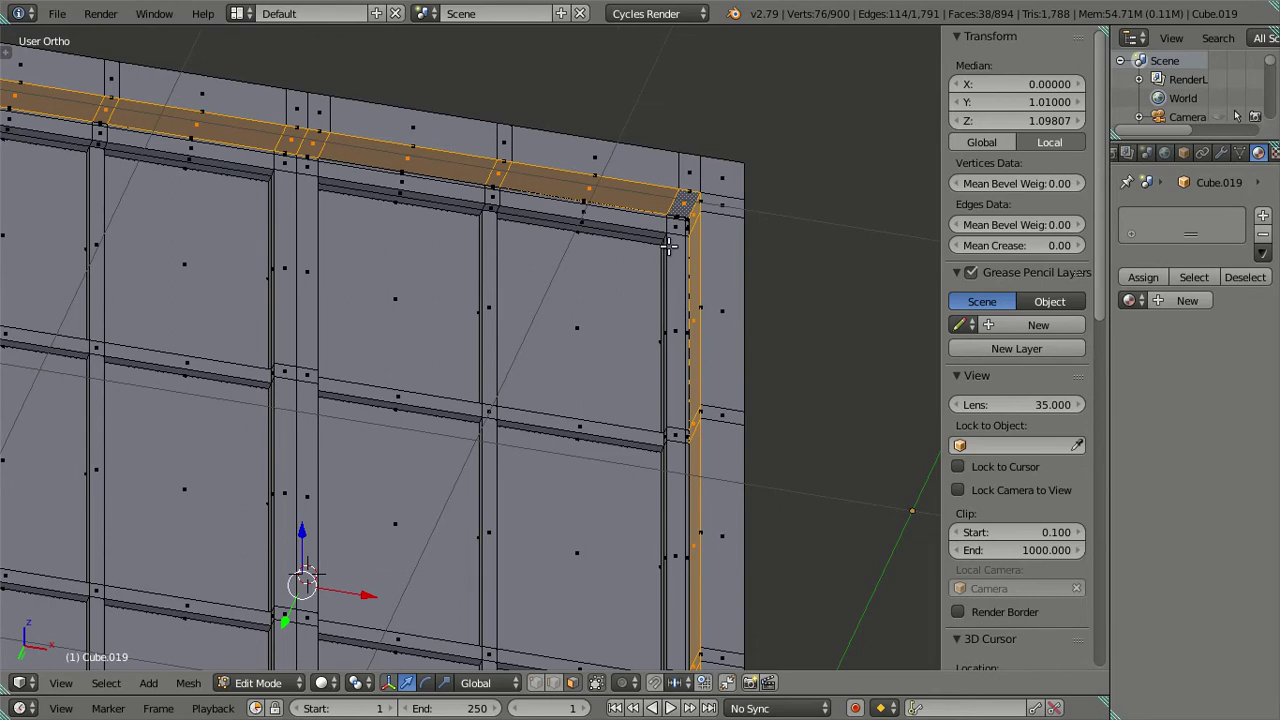
pyautogui.scroll(1, 668, 245)
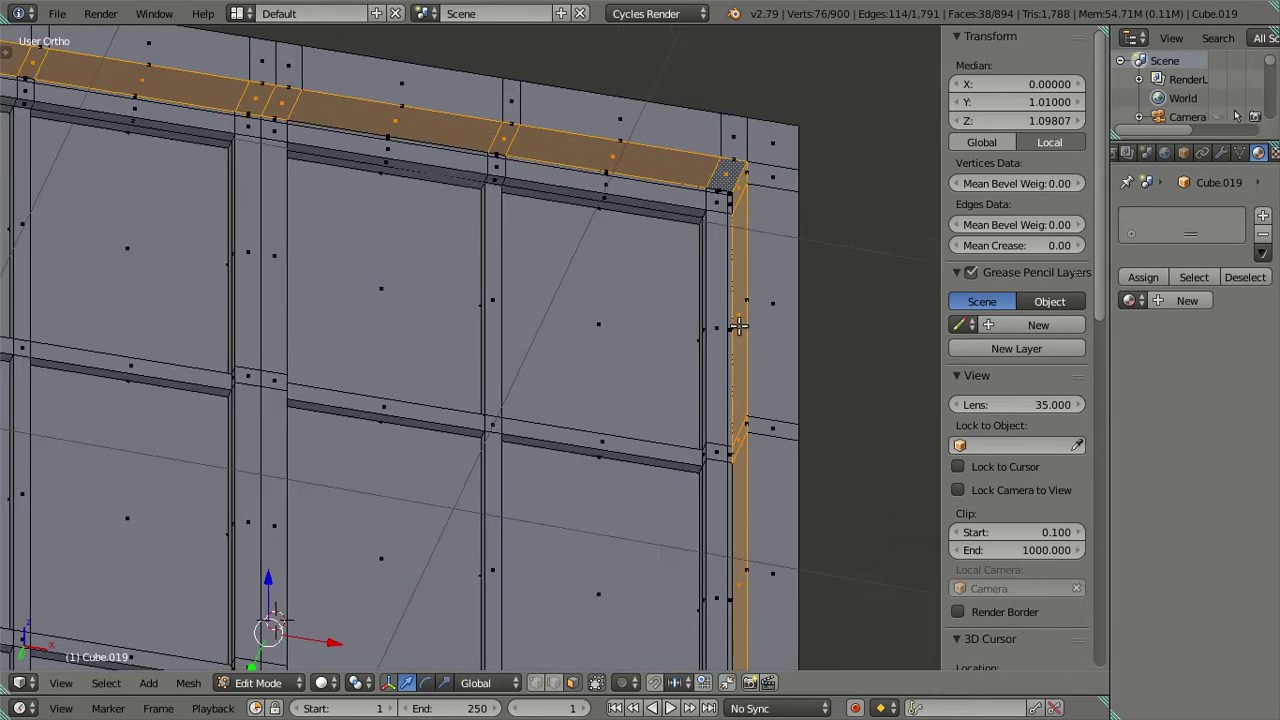
pyautogui.scroll(2, 718, 358)
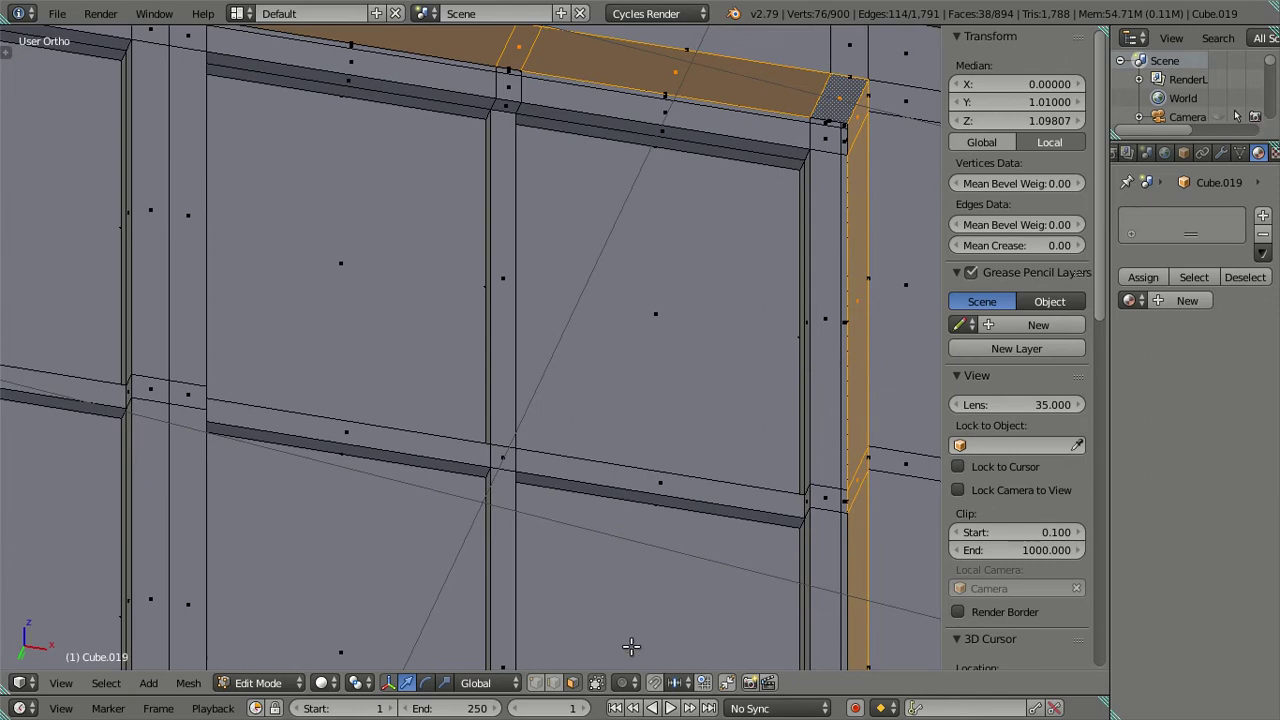
pyautogui.rightClick(842, 322)
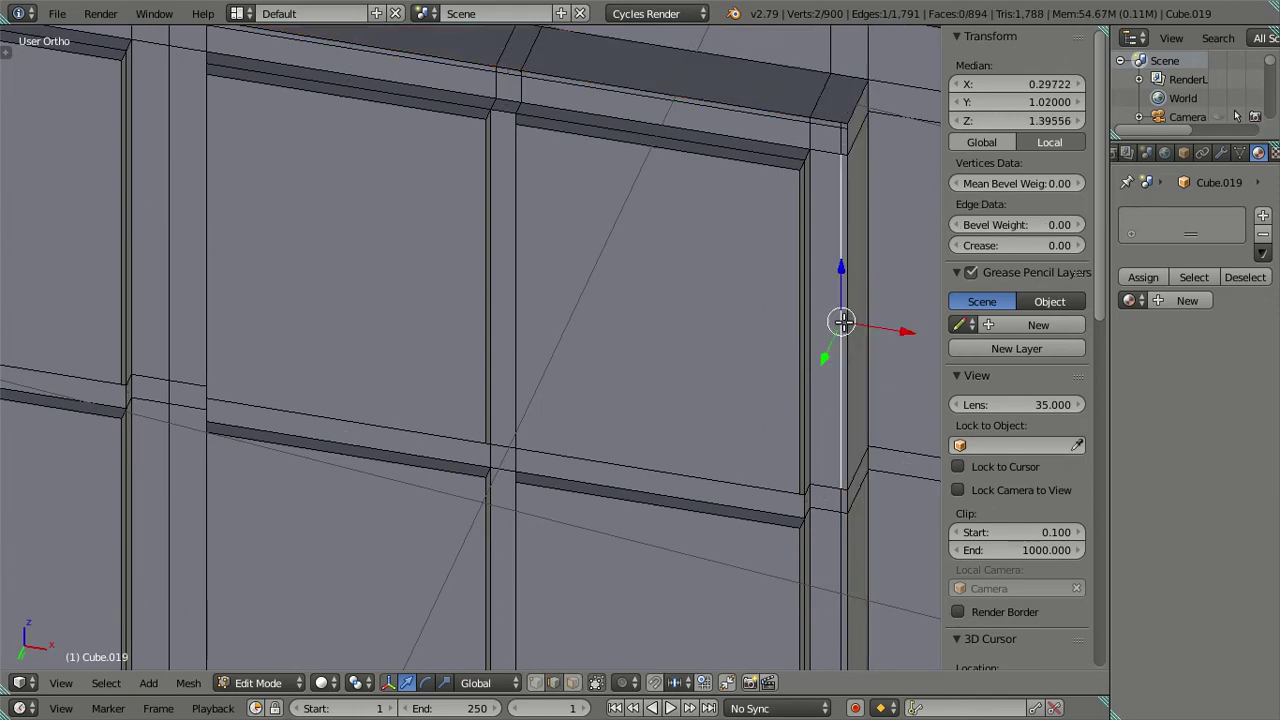
# Leave the edge's X position at 0.29722 and restore the top and right strip selection.
pyautogui.moveTo(800, 330)
pyautogui.mouseDown(button='middle')
pyautogui.moveTo(746, 323)
pyautogui.moveTo(747, 297)
pyautogui.moveTo(597, 346)
pyautogui.moveTo(740, 323)
pyautogui.mouseUp(button='middle')
pyautogui.moveTo(740, 345); pyautogui.dragTo(723, 340)
pyautogui.click(1017, 84)
pyautogui.press('Return')
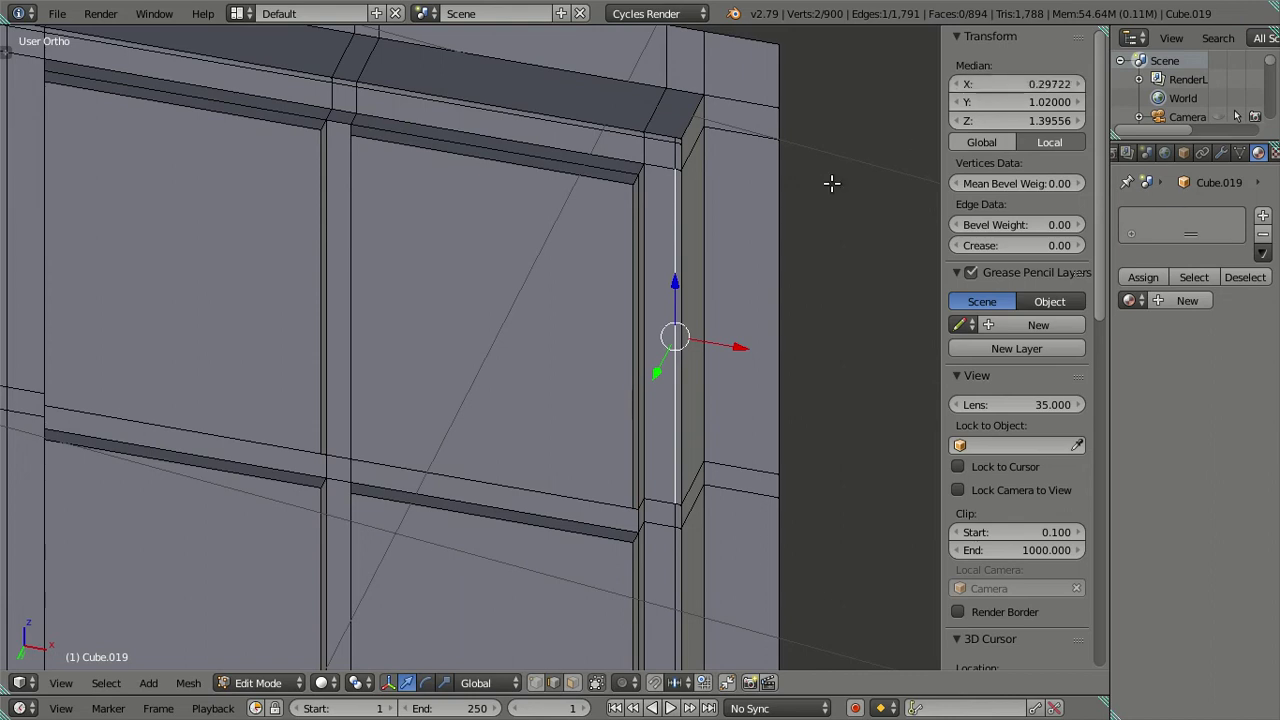
pyautogui.hotkey('ctrl', 'z')
pyautogui.hotkey('ctrl', 'z')
pyautogui.hotkey('ctrl', 'z')
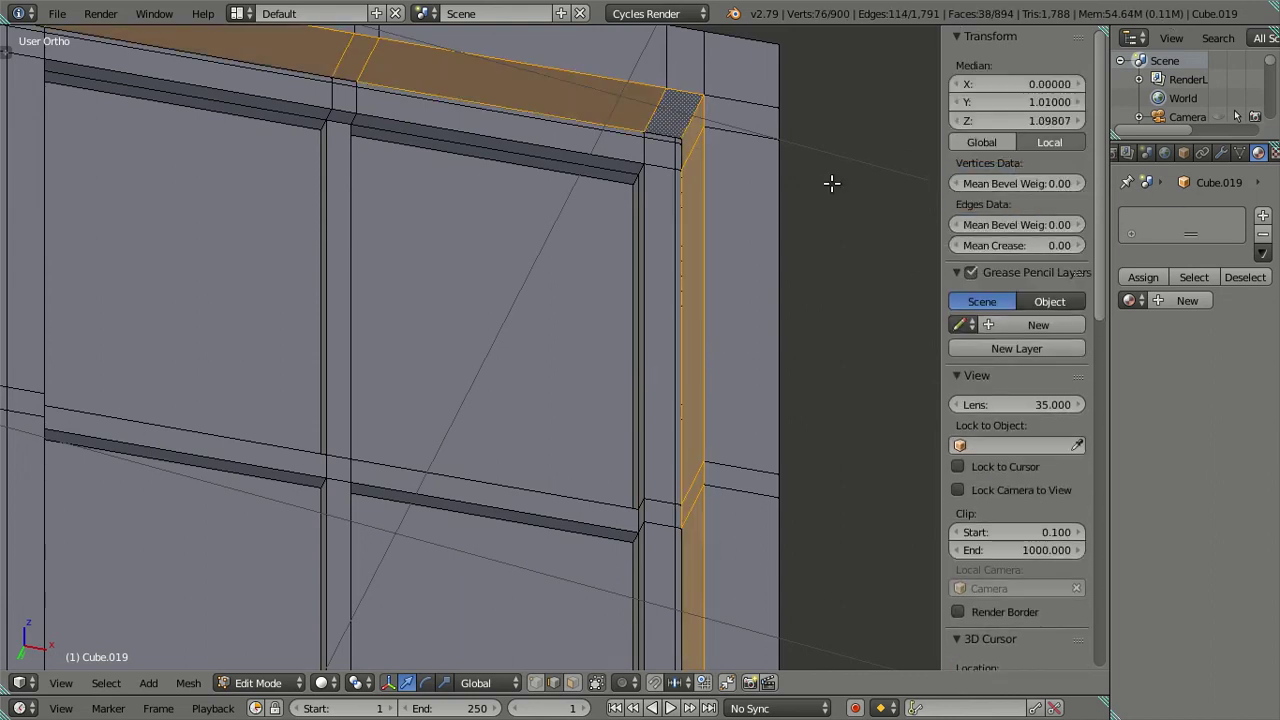
# Orbit and zoom out to show the whole wall panel.
pyautogui.scroll(-4, 709, 234)
pyautogui.moveTo(709, 234)
pyautogui.mouseDown(button='middle')
pyautogui.moveTo(663, 206)
pyautogui.moveTo(686, 234)
pyautogui.moveTo(518, 251)
pyautogui.moveTo(569, 256)
pyautogui.mouseUp(button='middle')
pyautogui.scroll(2, 626, 229)
pyautogui.scroll(-3, 640, 243)
pyautogui.moveTo(616, 362)
pyautogui.mouseDown(button='middle')
pyautogui.moveTo(614, 266)
pyautogui.moveTo(636, 410)
pyautogui.moveTo(666, 440)
pyautogui.moveTo(671, 371)
pyautogui.moveTo(650, 358)
pyautogui.mouseUp(button='middle')
pyautogui.scroll(-1, 629, 303)
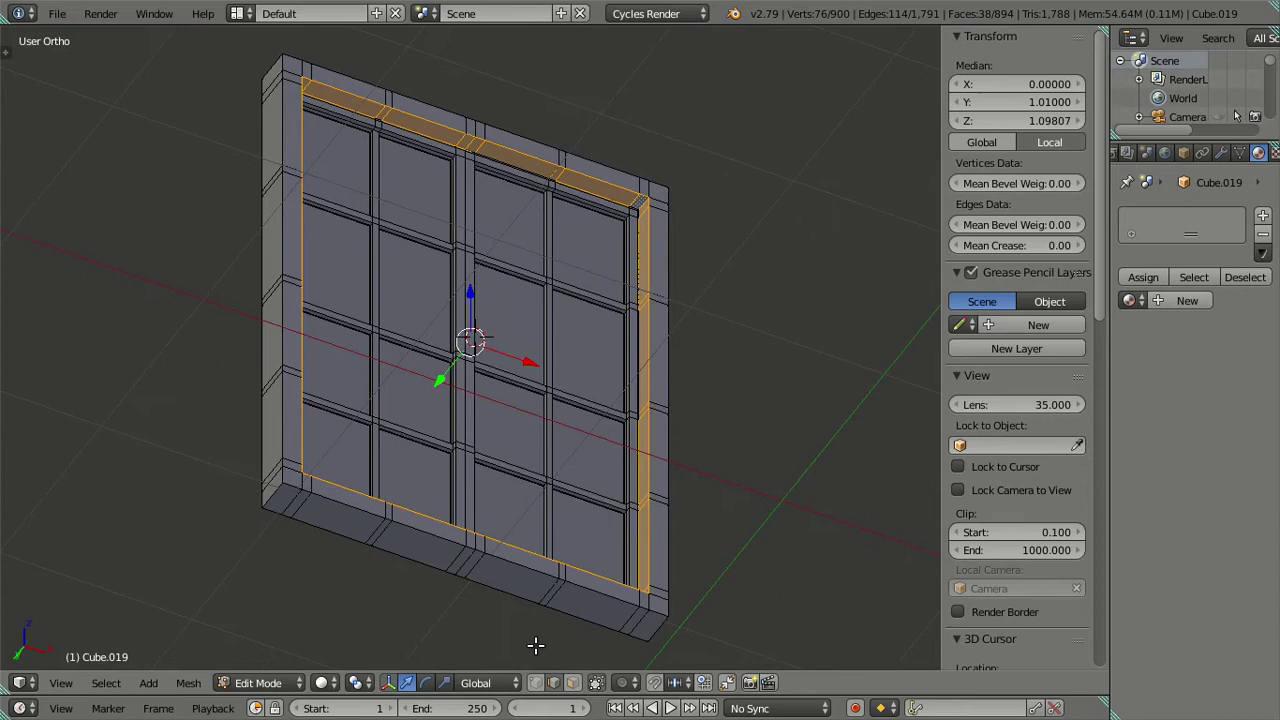
# Switch to face select and wireframe, then brush-deselect most of the bottom strip.
pyautogui.click(573, 682)
pyautogui.press('z')
pyautogui.moveTo(590, 520)
pyautogui.mouseDown(button='middle')
pyautogui.moveTo(600, 340)
pyautogui.moveTo(551, 423)
pyautogui.moveTo(531, 311)
pyautogui.mouseUp(button='middle')
pyautogui.scroll(3, 586, 346)
pyautogui.scroll(2, 645, 312)
pyautogui.keyDown('shift'); pyautogui.moveTo(645, 312); pyautogui.dragTo(526, 390, button='middle'); pyautogui.keyUp('shift')
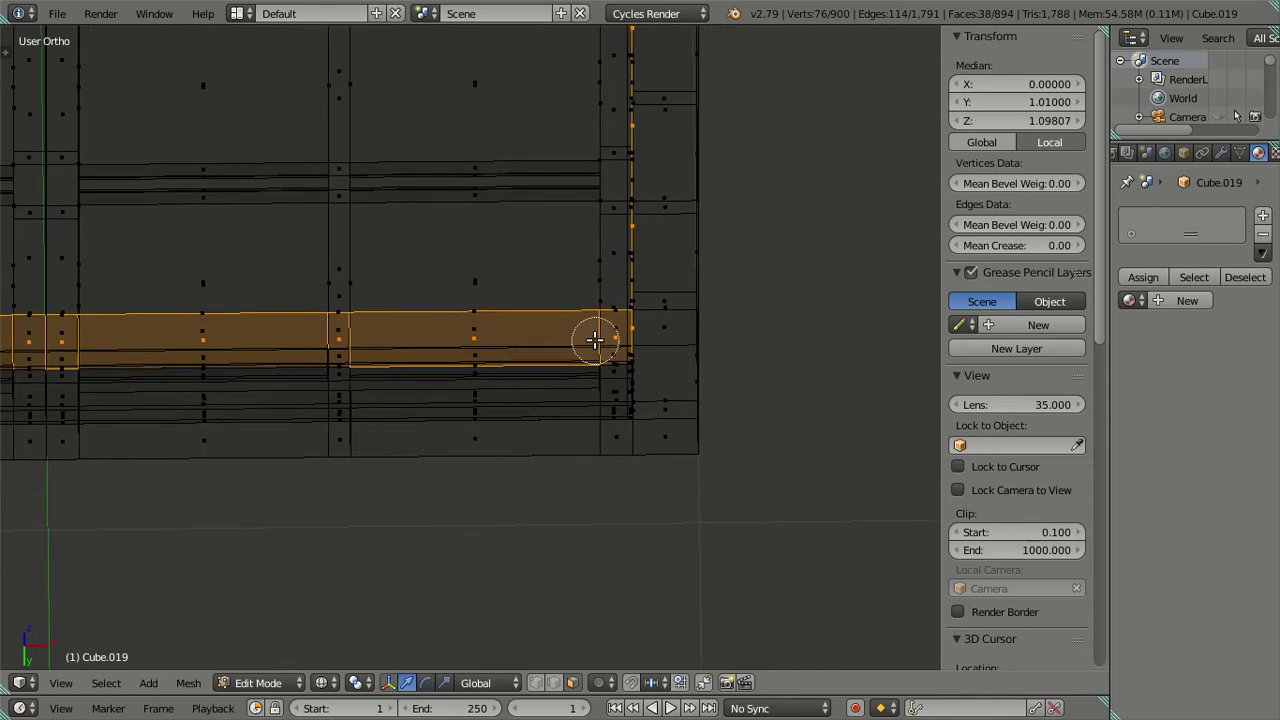
pyautogui.moveTo(562, 338)
pyautogui.mouseDown(button='middle')
pyautogui.moveTo(277, 323)
pyautogui.moveTo(183, 340)
pyautogui.mouseUp(button='middle')
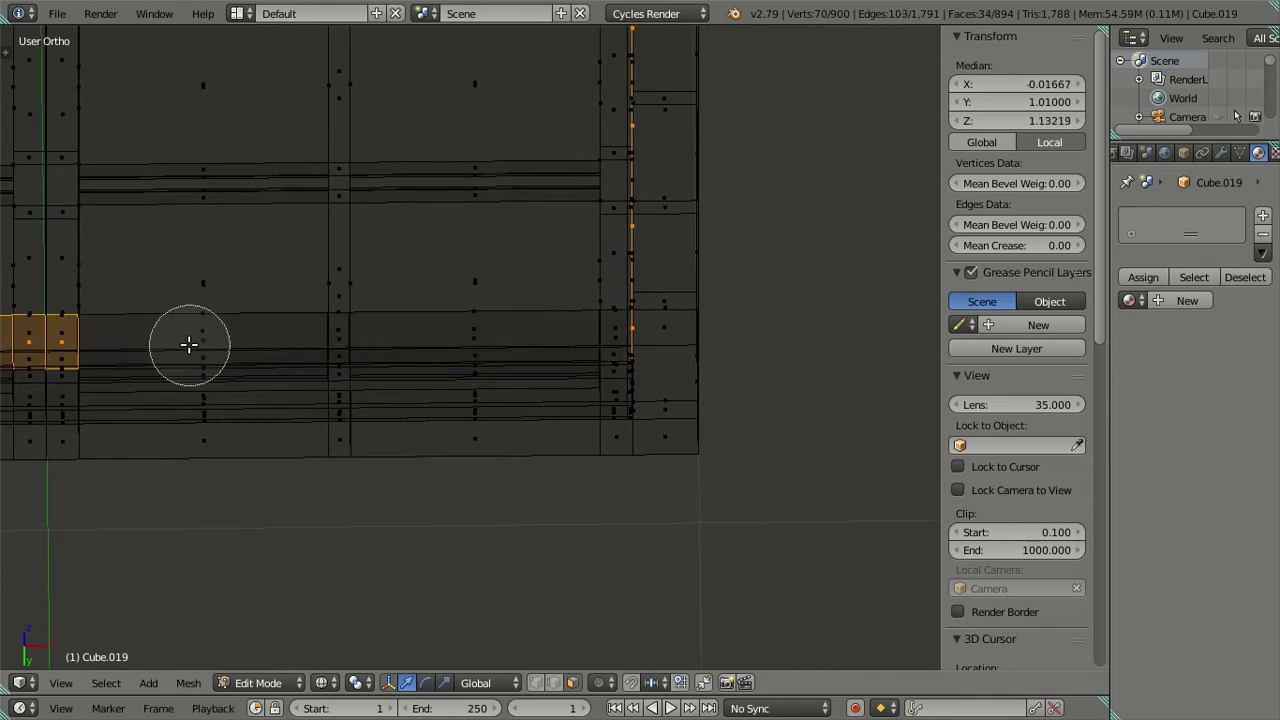
pyautogui.press('Escape')
pyautogui.scroll(-2, 189, 346)
pyautogui.scroll(-4, 408, 314)
pyautogui.scroll(2, 520, 171)
# Deselect the top-right corner face, the long top strip and the left column.
pyautogui.moveTo(520, 171)
pyautogui.mouseDown(button='middle')
pyautogui.moveTo(428, 385)
pyautogui.moveTo(441, 325)
pyautogui.mouseUp(button='middle')
pyautogui.scroll(3, 441, 325)
pyautogui.scroll(3, 520, 320)
pyautogui.scroll(2, 531, 386)
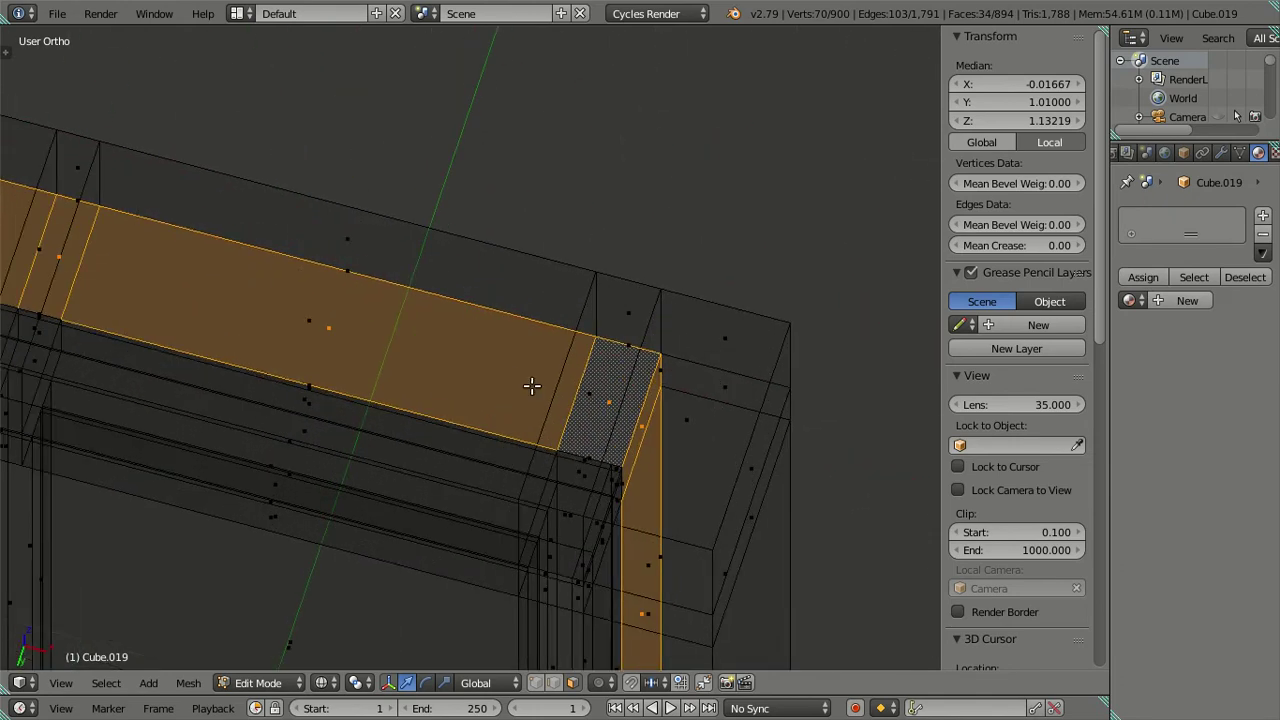
pyautogui.middleClick(599, 402)
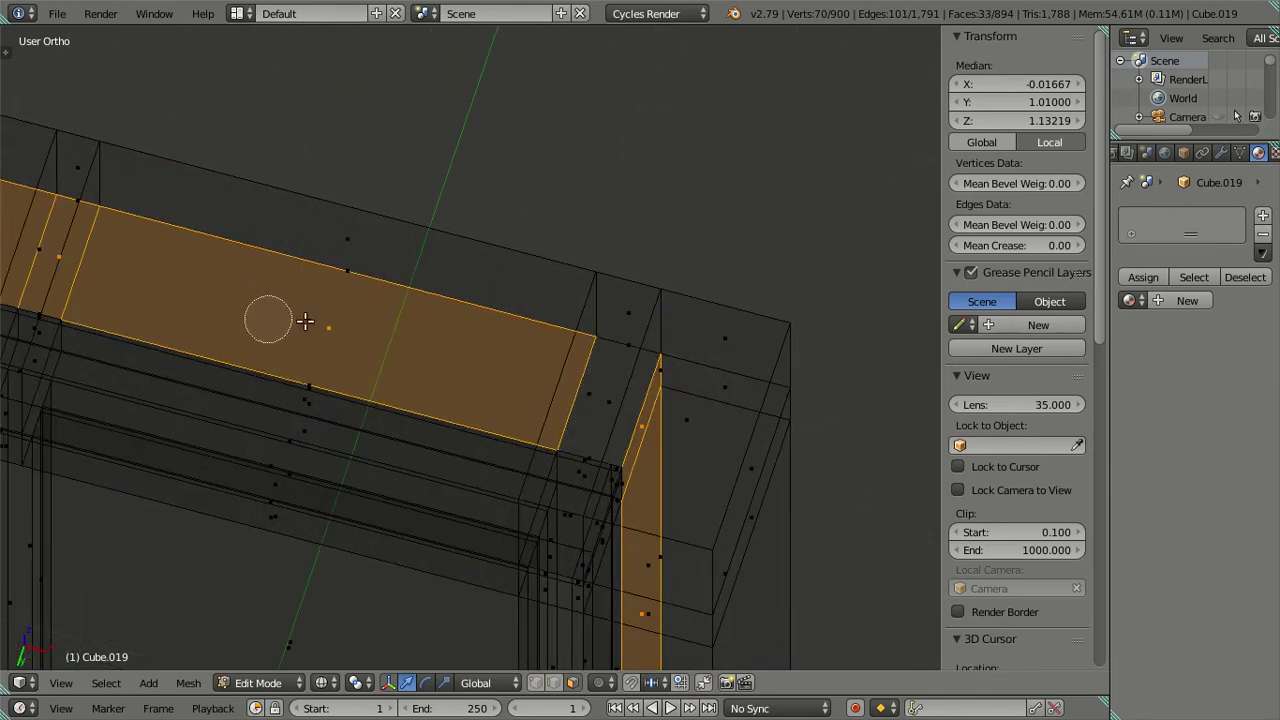
pyautogui.middleClick(305, 321)
pyautogui.scroll(-5, 200, 300)
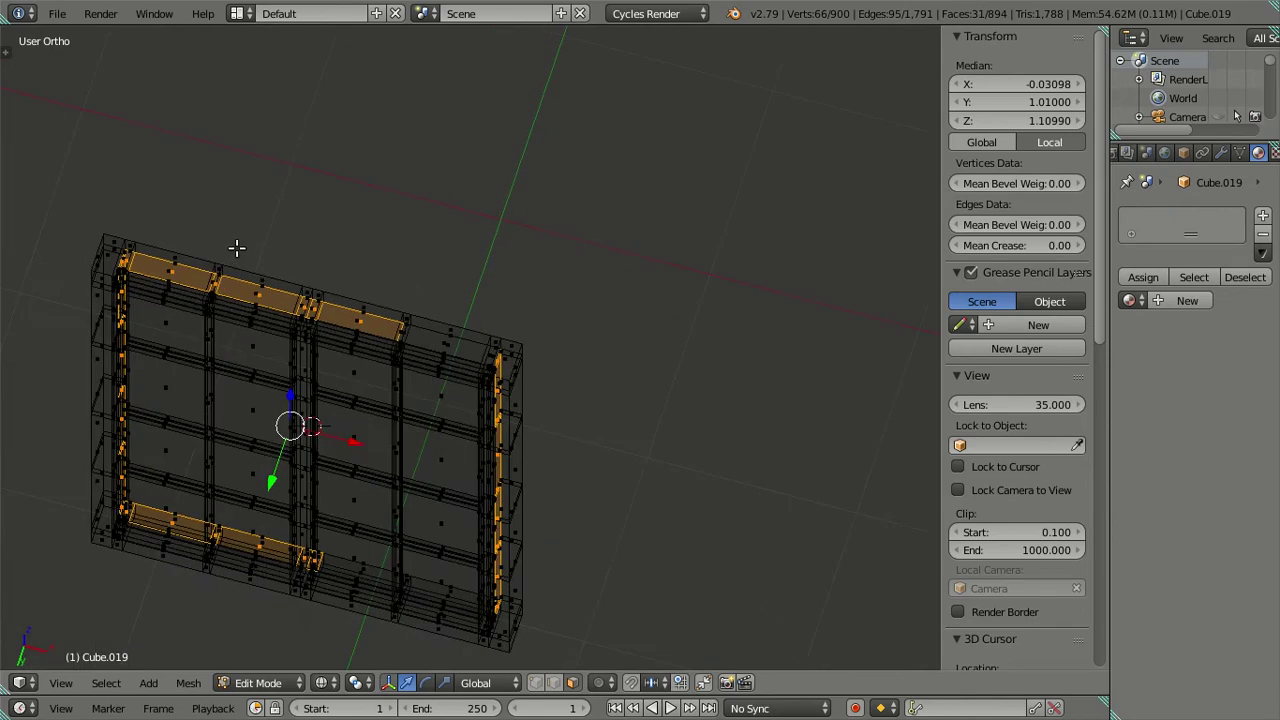
pyautogui.scroll(-3, 389, 337)
pyautogui.moveTo(428, 337)
pyautogui.mouseDown(button='middle')
pyautogui.moveTo(257, 314)
pyautogui.moveTo(414, 337)
pyautogui.moveTo(309, 354)
pyautogui.moveTo(313, 460)
pyautogui.moveTo(396, 457)
pyautogui.mouseUp(button='middle')
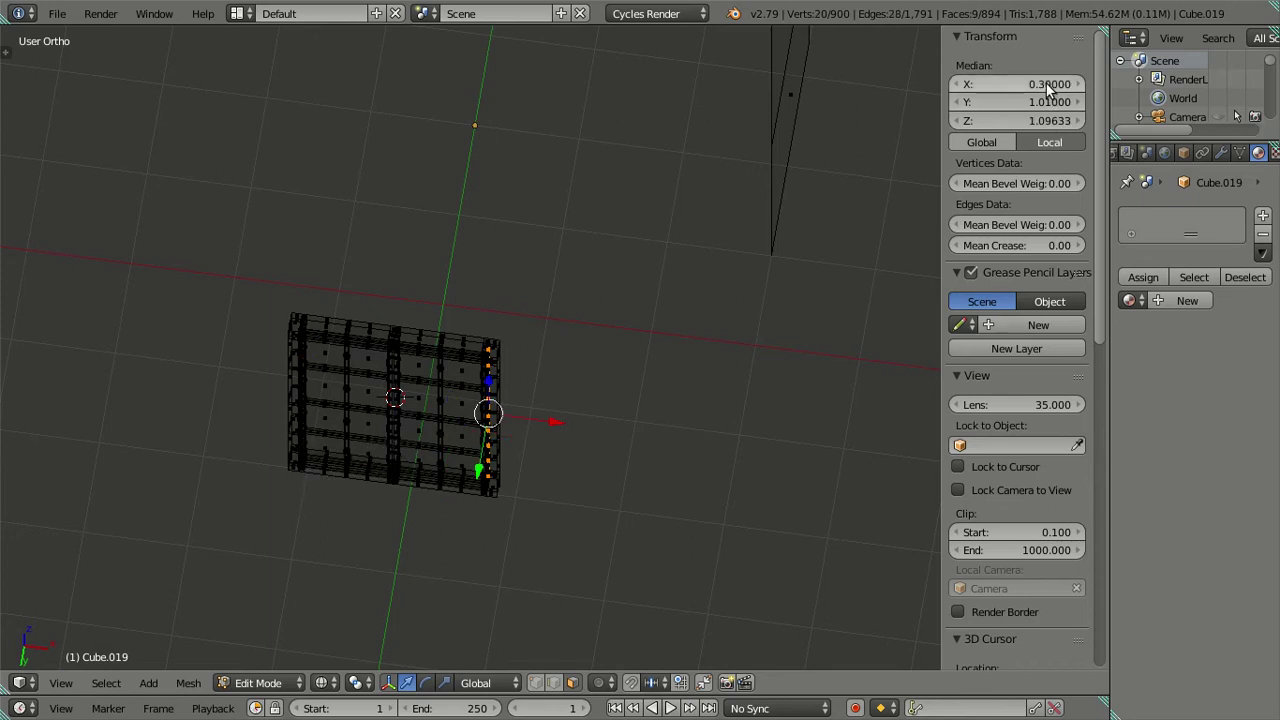
# Clear the selection, return to solid shading, and loop-select the top and right border faces.
pyautogui.press('a')
pyautogui.scroll(4, 643, 426)
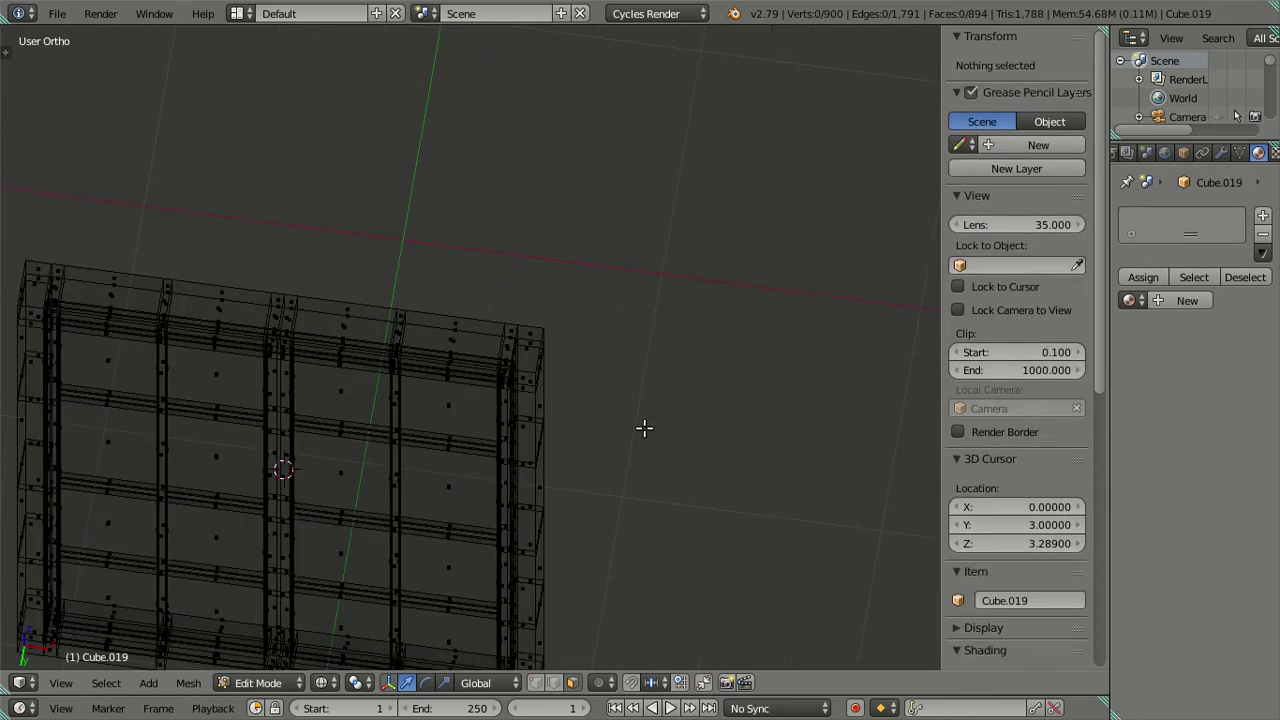
pyautogui.press('z')
pyautogui.moveTo(577, 440); pyautogui.dragTo(583, 466, button='middle')
pyautogui.scroll(3, 560, 445)
pyautogui.scroll(2, 541, 424)
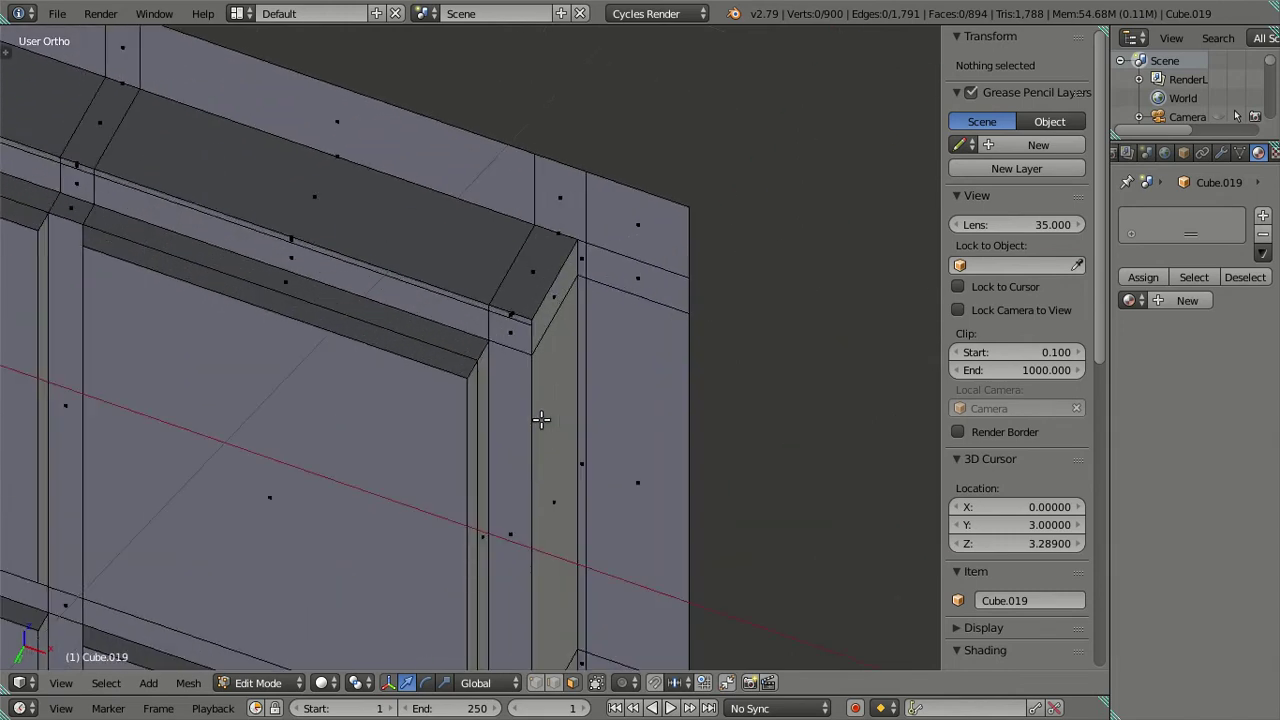
pyautogui.scroll(-2, 574, 290)
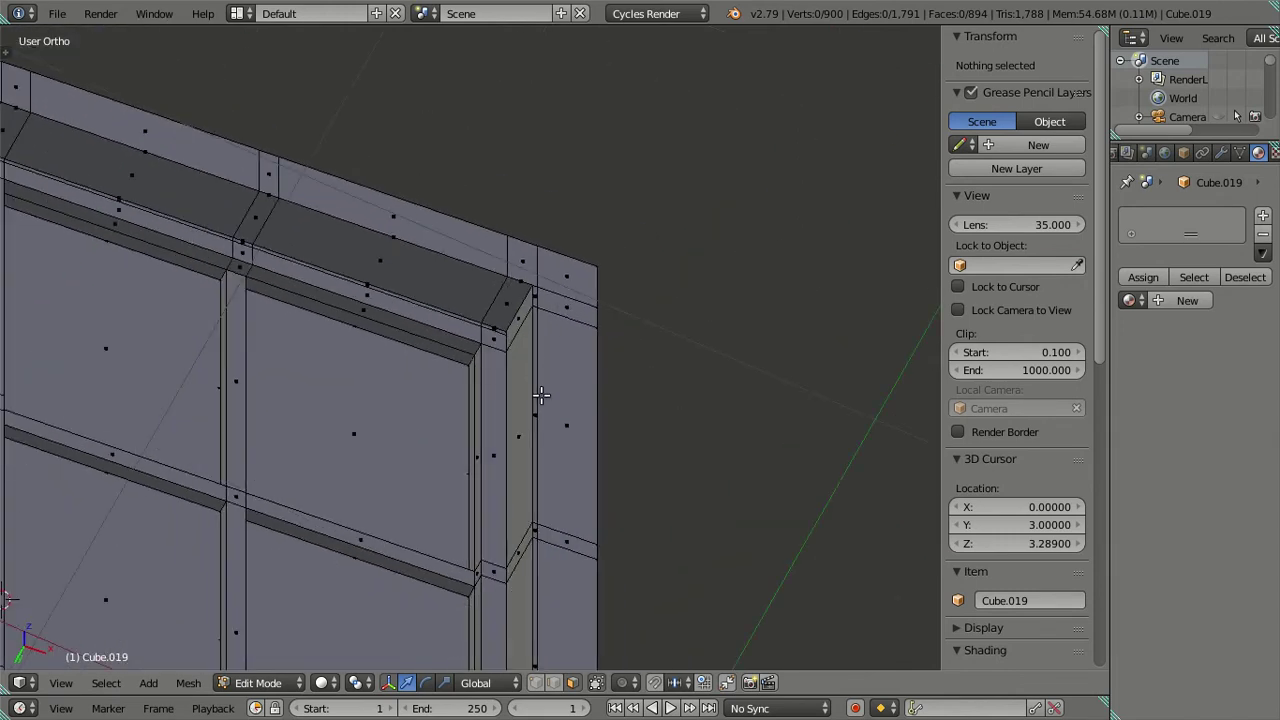
pyautogui.moveTo(537, 394); pyautogui.dragTo(526, 347, button='middle')
pyautogui.keyDown('alt'); pyautogui.rightClick(525, 289); pyautogui.keyUp('alt')
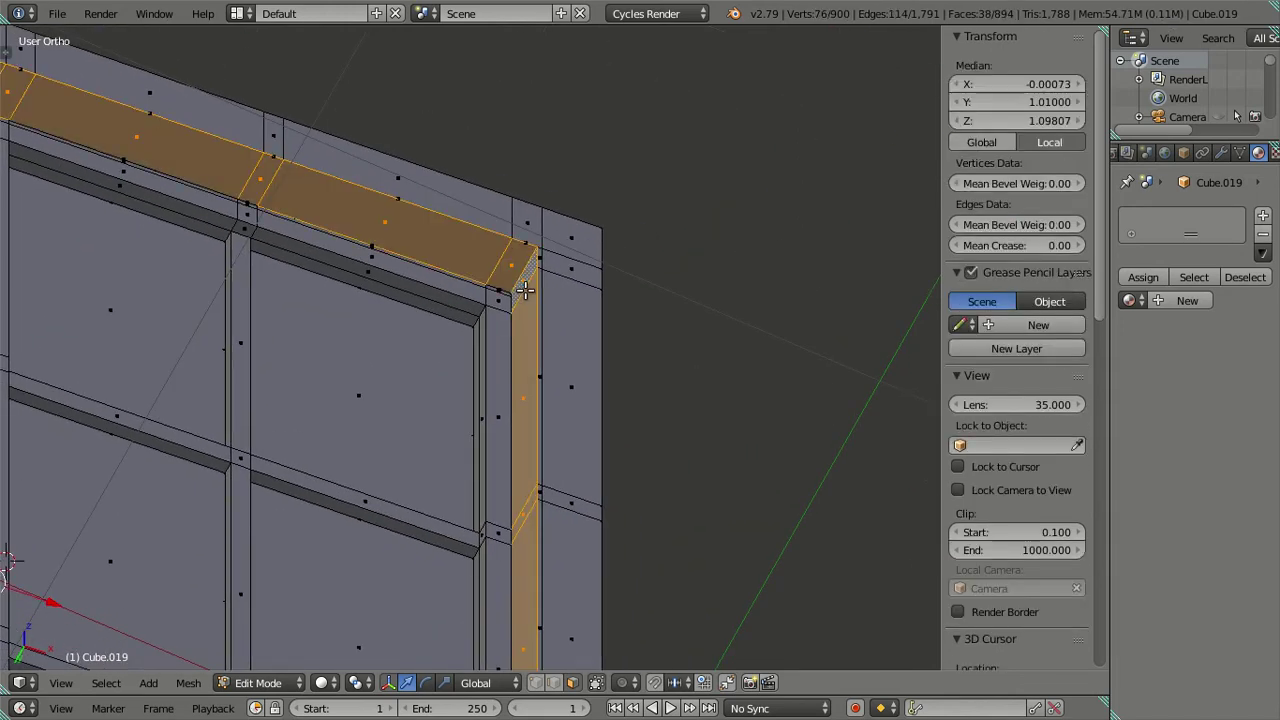
# Deselect the top-left and left faces of the top strip.
pyautogui.scroll(-2, 570, 320)
pyautogui.scroll(1, 615, 345)
pyautogui.moveTo(563, 331); pyautogui.dragTo(460, 360, button='middle')
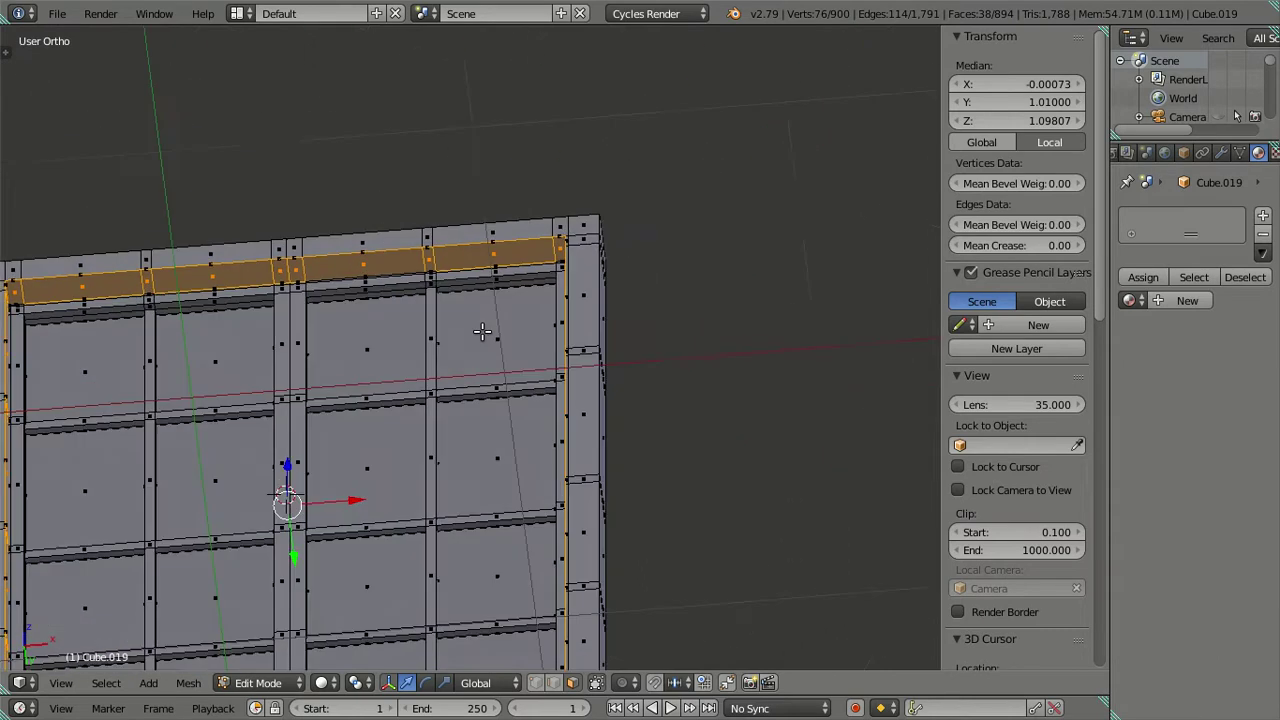
pyautogui.scroll(2, 284, 321)
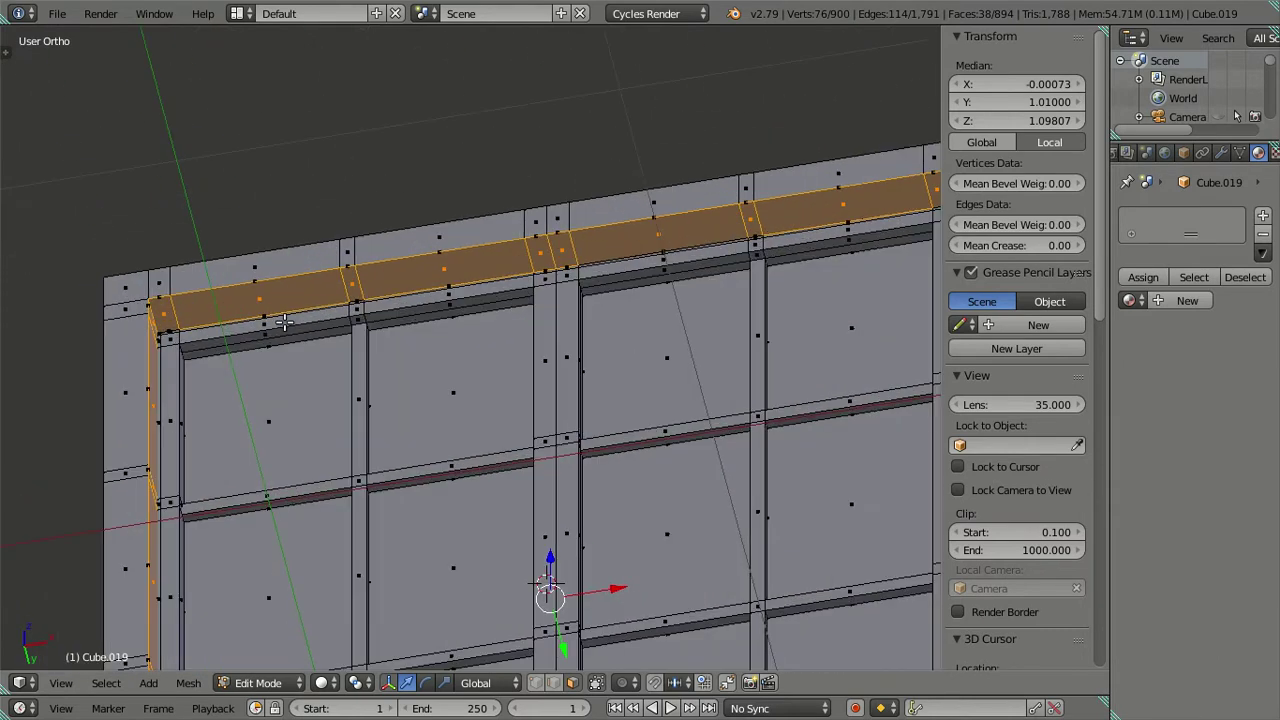
pyautogui.keyDown('shift'); pyautogui.rightClick(213, 311); pyautogui.keyUp('shift')
pyautogui.keyDown('shift'); pyautogui.rightClick(365, 285); pyautogui.keyUp('shift')
pyautogui.scroll(-2, 380, 287)
# Deselect bottom-strip faces, then the top strip, right column and remaining bottom faces.
pyautogui.moveTo(380, 287)
pyautogui.mouseDown(button='middle')
pyautogui.moveTo(464, 414)
pyautogui.moveTo(434, 443)
pyautogui.mouseUp(button='middle')
pyautogui.scroll(4, 304, 327)
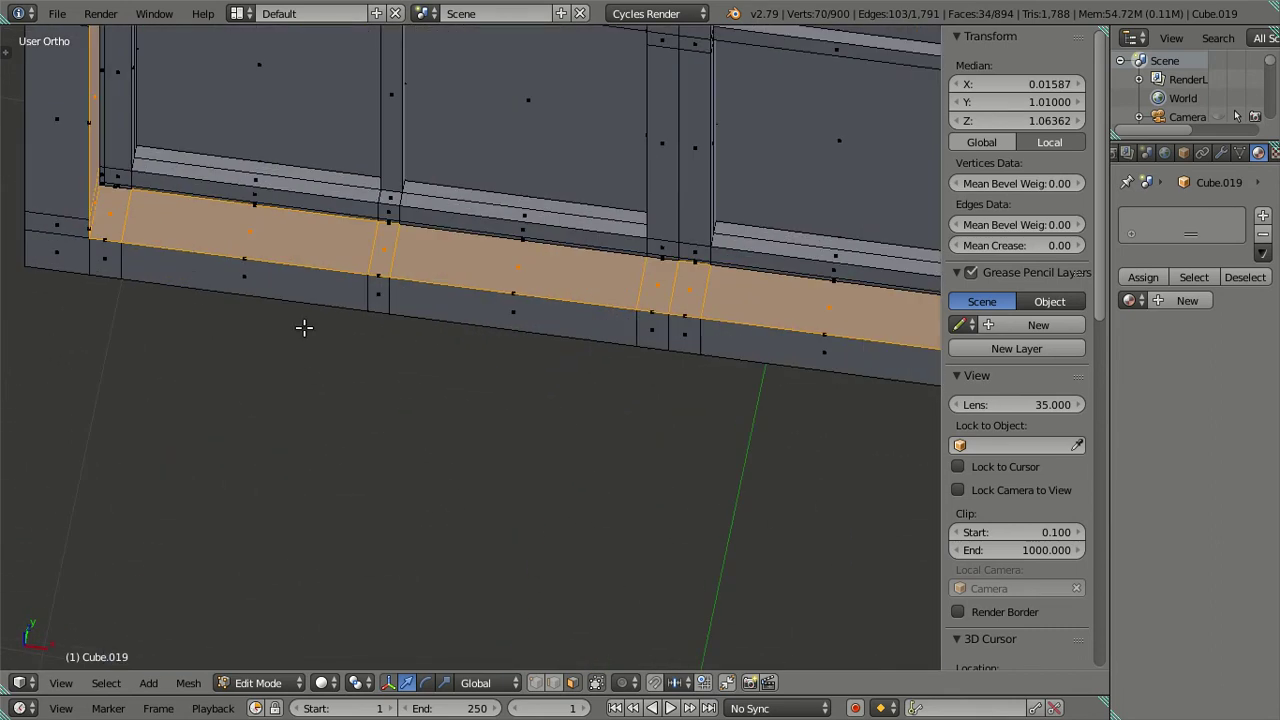
pyautogui.keyDown('shift'); pyautogui.rightClick(103, 198); pyautogui.keyUp('shift')
pyautogui.keyDown('shift'); pyautogui.rightClick(168, 218); pyautogui.keyUp('shift')
pyautogui.keyDown('shift'); pyautogui.rightClick(440, 258); pyautogui.keyUp('shift')
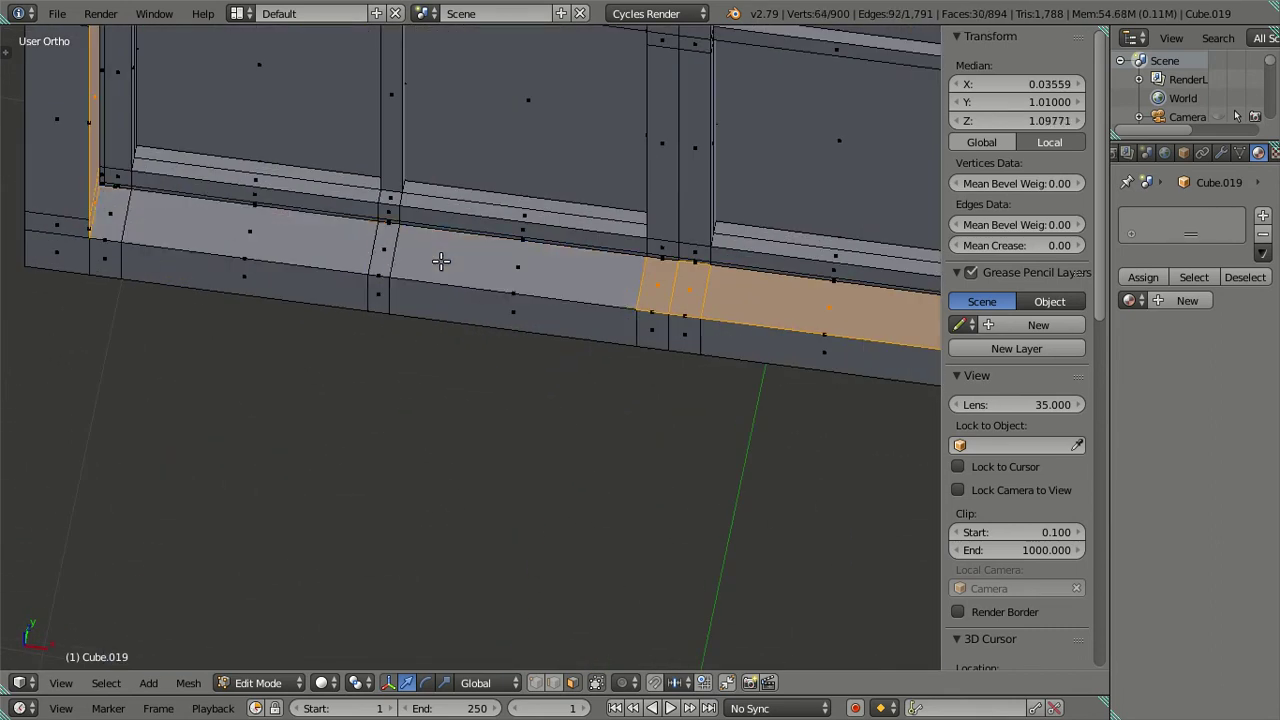
pyautogui.scroll(-5, 491, 249)
pyautogui.scroll(-2, 614, 291)
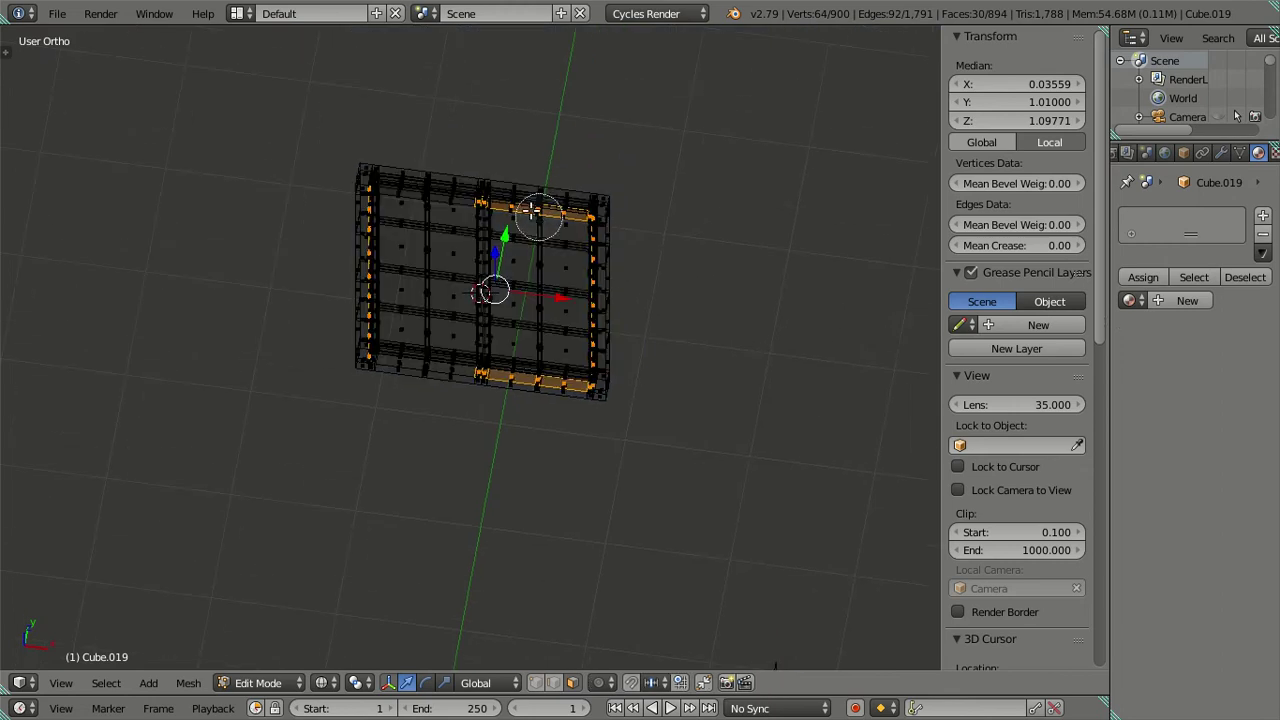
pyautogui.moveTo(480, 200)
pyautogui.mouseDown(button='middle')
pyautogui.moveTo(560, 206)
pyautogui.moveTo(600, 286)
pyautogui.moveTo(594, 391)
pyautogui.moveTo(480, 368)
pyautogui.moveTo(402, 387)
pyautogui.mouseUp(button='middle')
# Switch to solid shading and edge select mode, then select the strip's vertical edge loop.
pyautogui.press('Escape')
pyautogui.press('z')
pyautogui.scroll(3, 408, 320)
pyautogui.scroll(3, 516, 343)
pyautogui.scroll(4, 516, 343)
pyautogui.scroll(1, 402, 387)
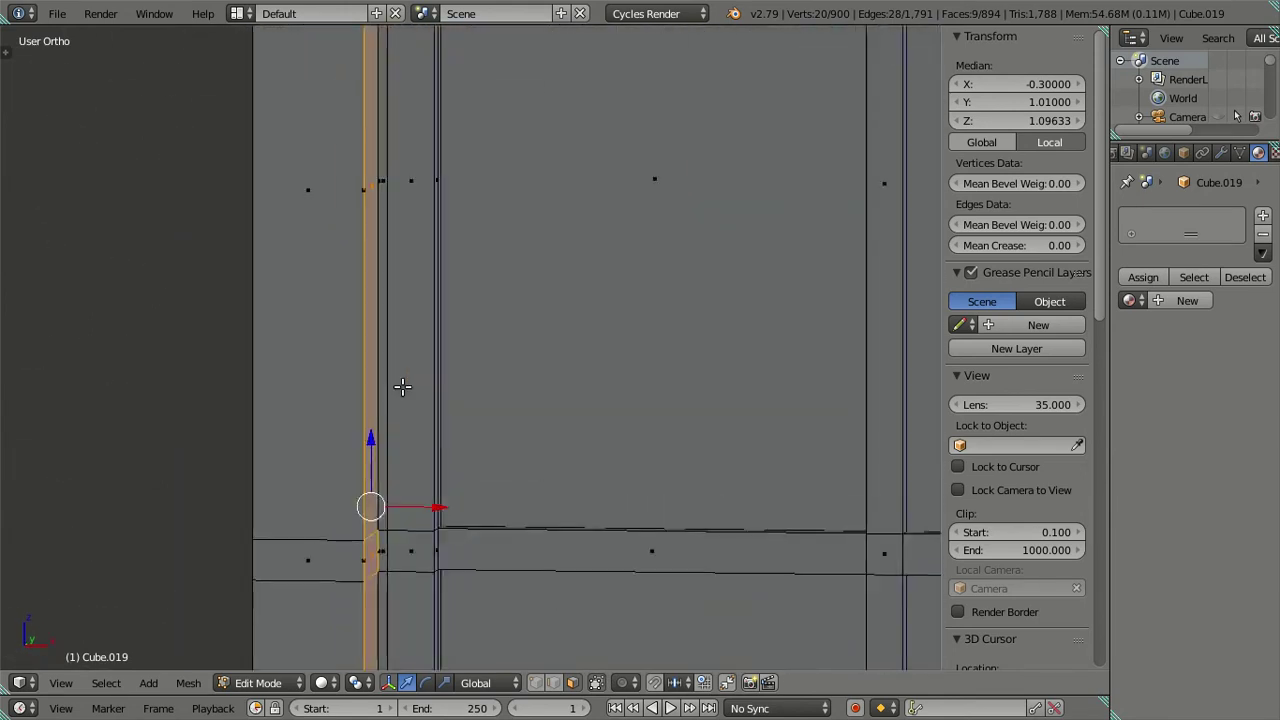
pyautogui.hotkey('ctrl', 'Tab')
pyautogui.click(395, 326)
pyautogui.keyDown('alt'); pyautogui.keyDown('shift'); pyautogui.click(395, 292); pyautogui.keyUp('shift'); pyautogui.keyUp('alt')
# Restore the strip edge's slight rightward shift to about X -0.297, then deselect everything.
pyautogui.press('a')
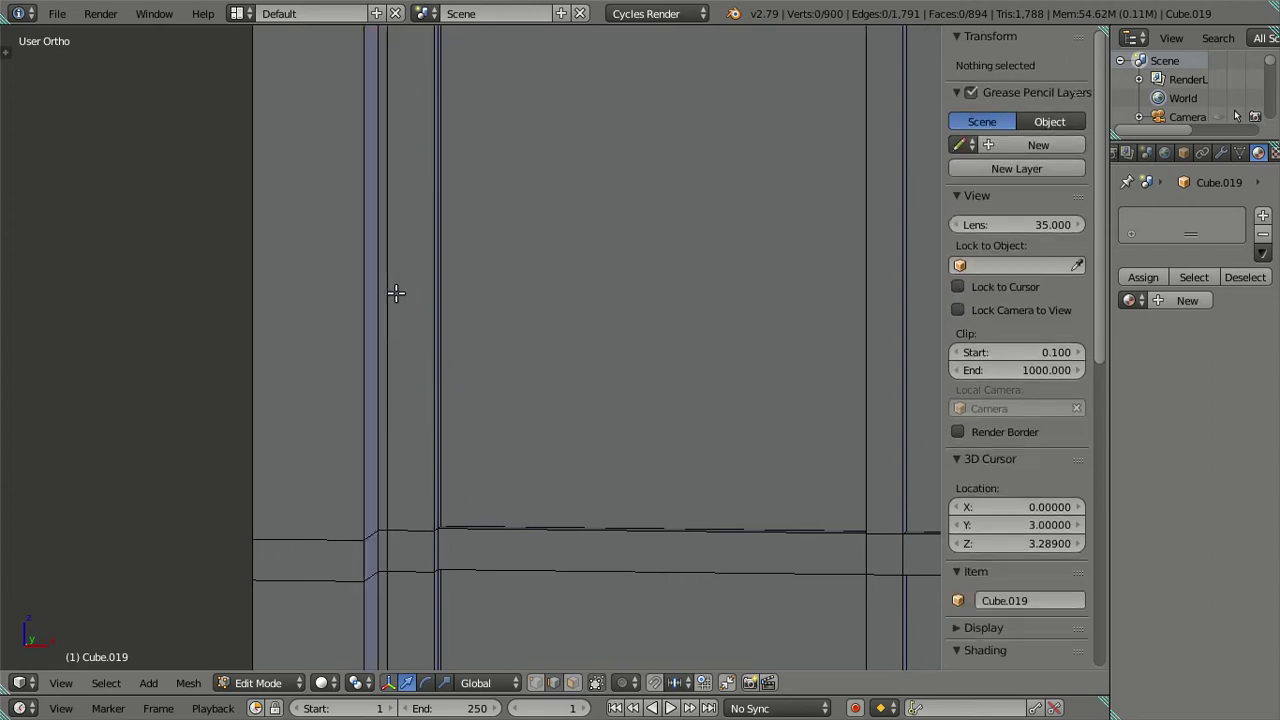
pyautogui.click(395, 292)
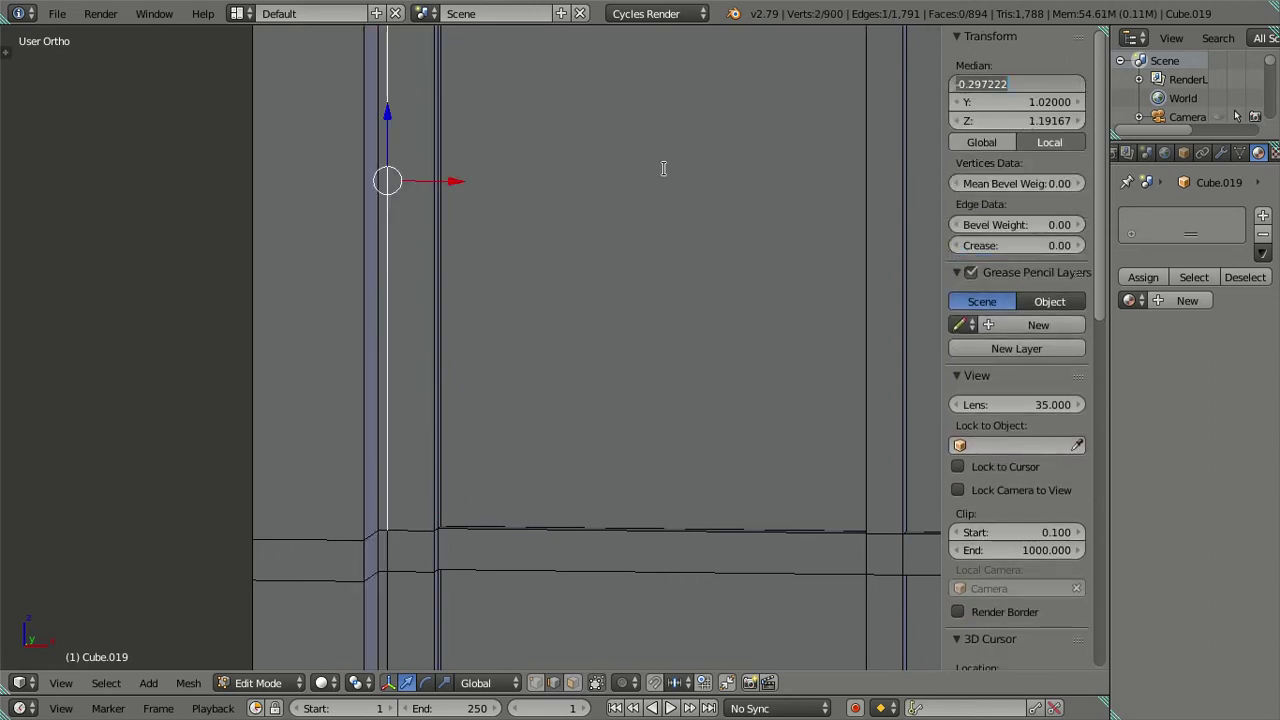
pyautogui.hotkey('ctrl', 'z')
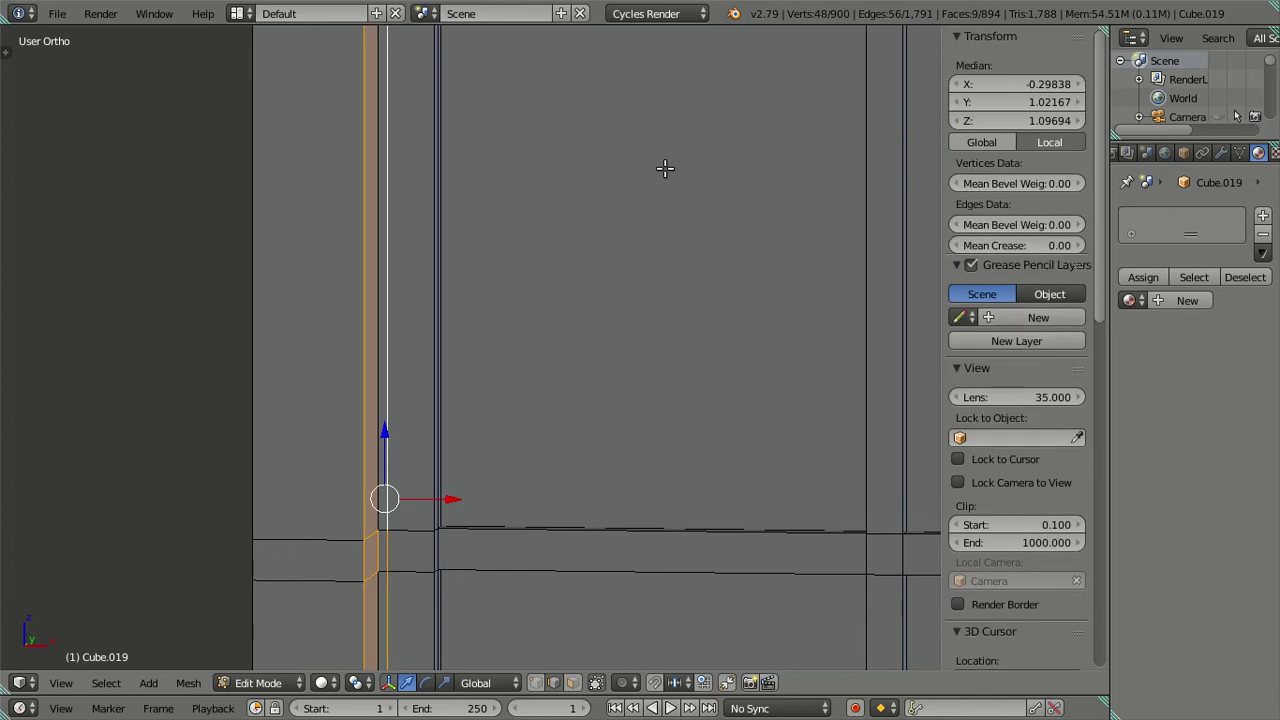
pyautogui.hotkey('ctrl', 'z')
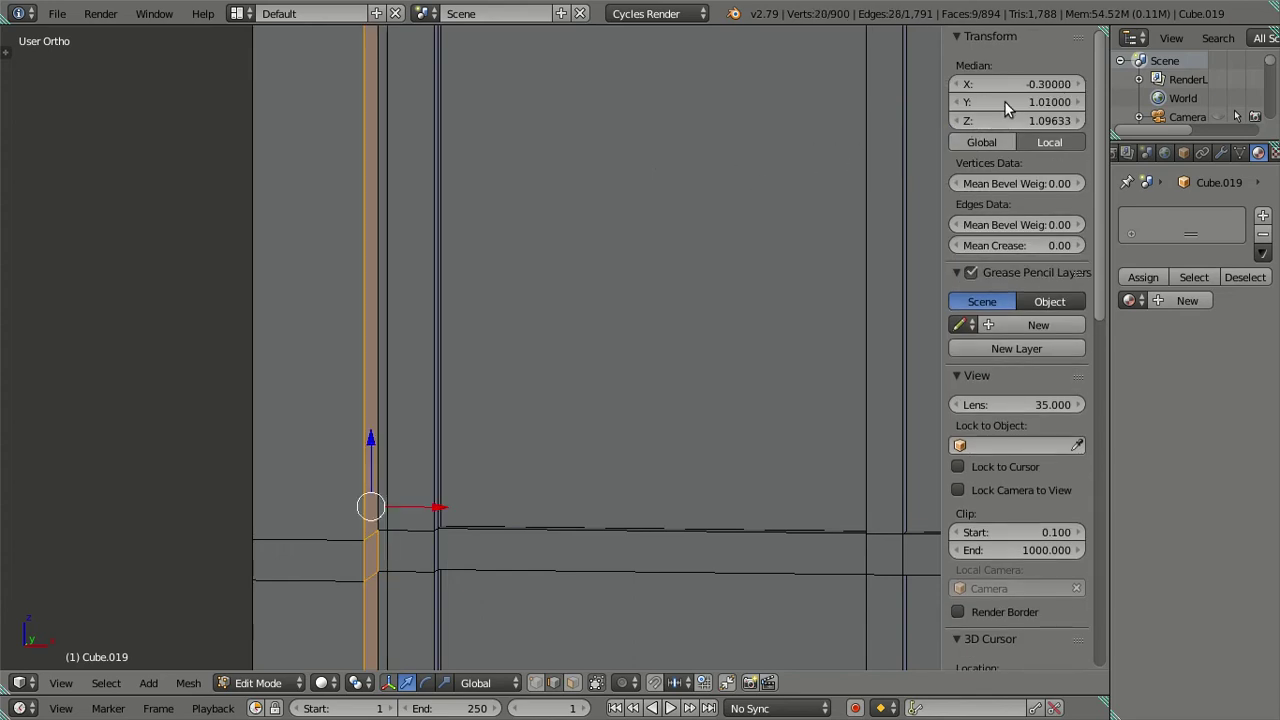
pyautogui.hotkey('ctrl', 'z')
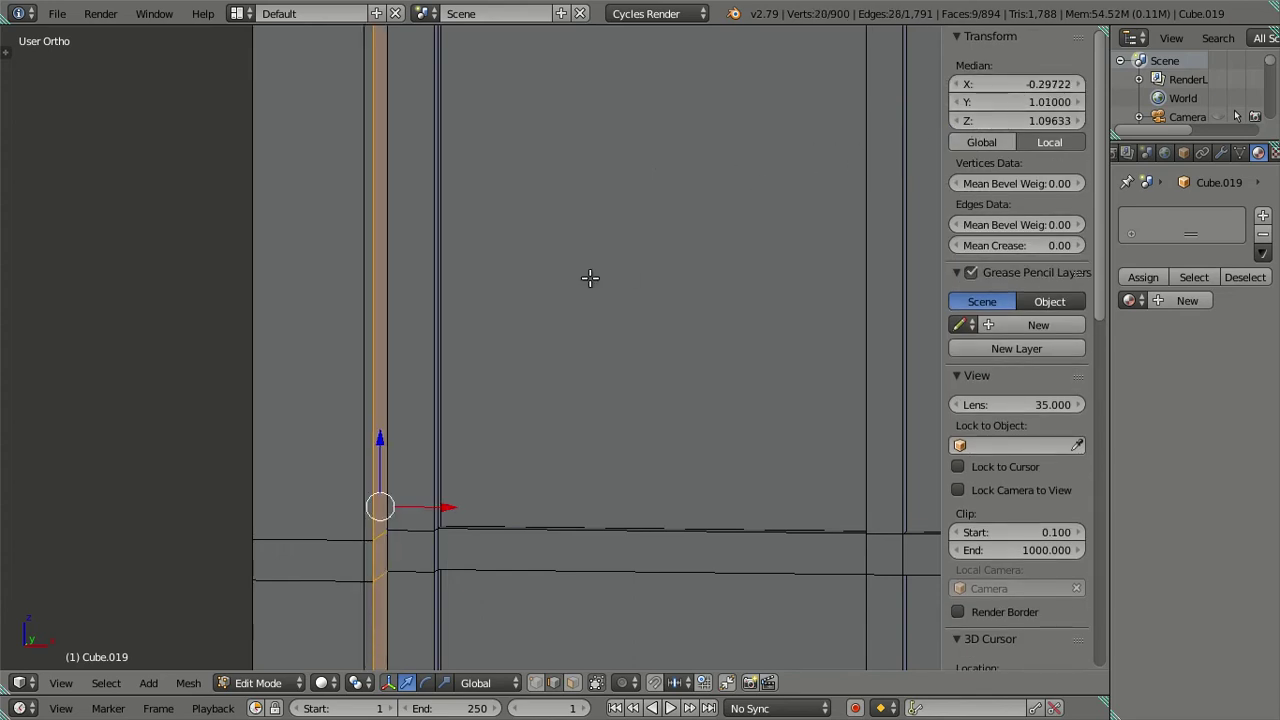
pyautogui.press('a')
# Zoom out and orbit to an angled view of the whole window frame.
pyautogui.scroll(-3, 543, 354)
pyautogui.scroll(-3, 534, 394)
pyautogui.scroll(-2, 534, 394)
pyautogui.moveTo(534, 394)
pyautogui.mouseDown(button='middle')
pyautogui.moveTo(580, 377)
pyautogui.moveTo(334, 400)
pyautogui.moveTo(314, 380)
pyautogui.moveTo(353, 350)
pyautogui.moveTo(654, 409)
pyautogui.moveTo(677, 386)
pyautogui.mouseUp(button='middle')
pyautogui.scroll(-2, 514, 120)
pyautogui.scroll(4, 492, 340)
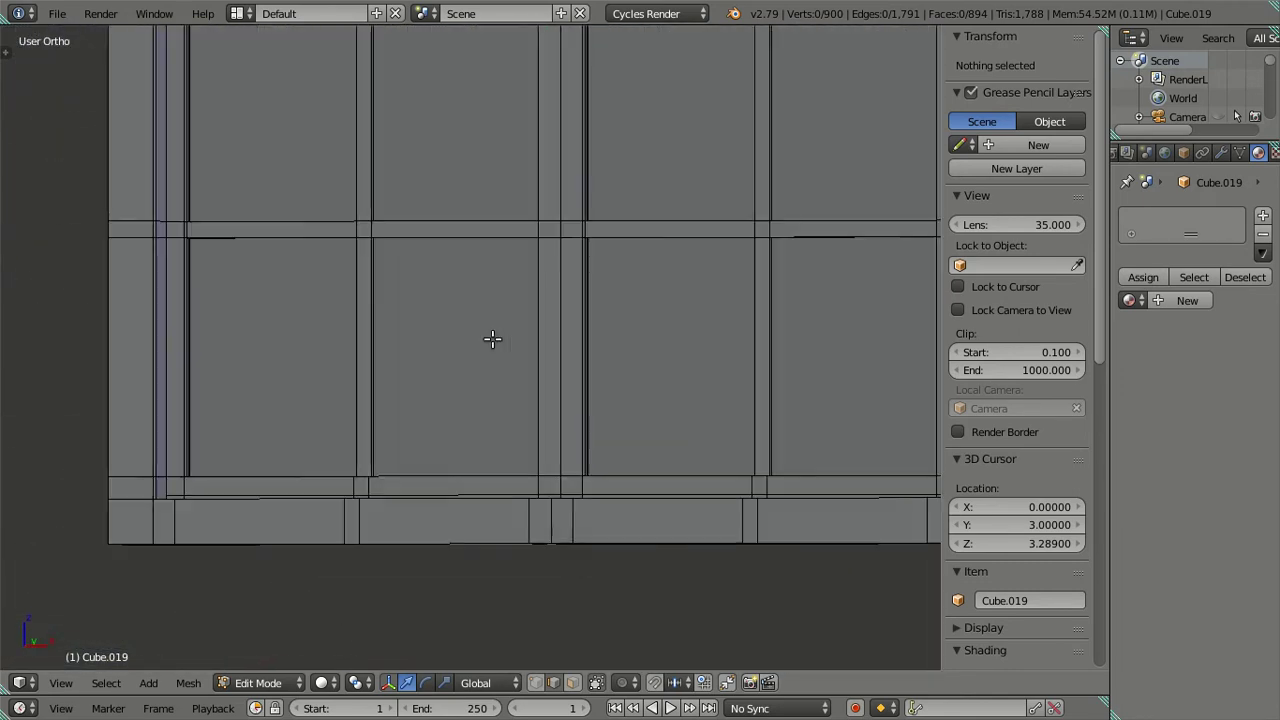
pyautogui.scroll(-2, 492, 340)
pyautogui.moveTo(492, 340); pyautogui.dragTo(319, 448, button='middle')
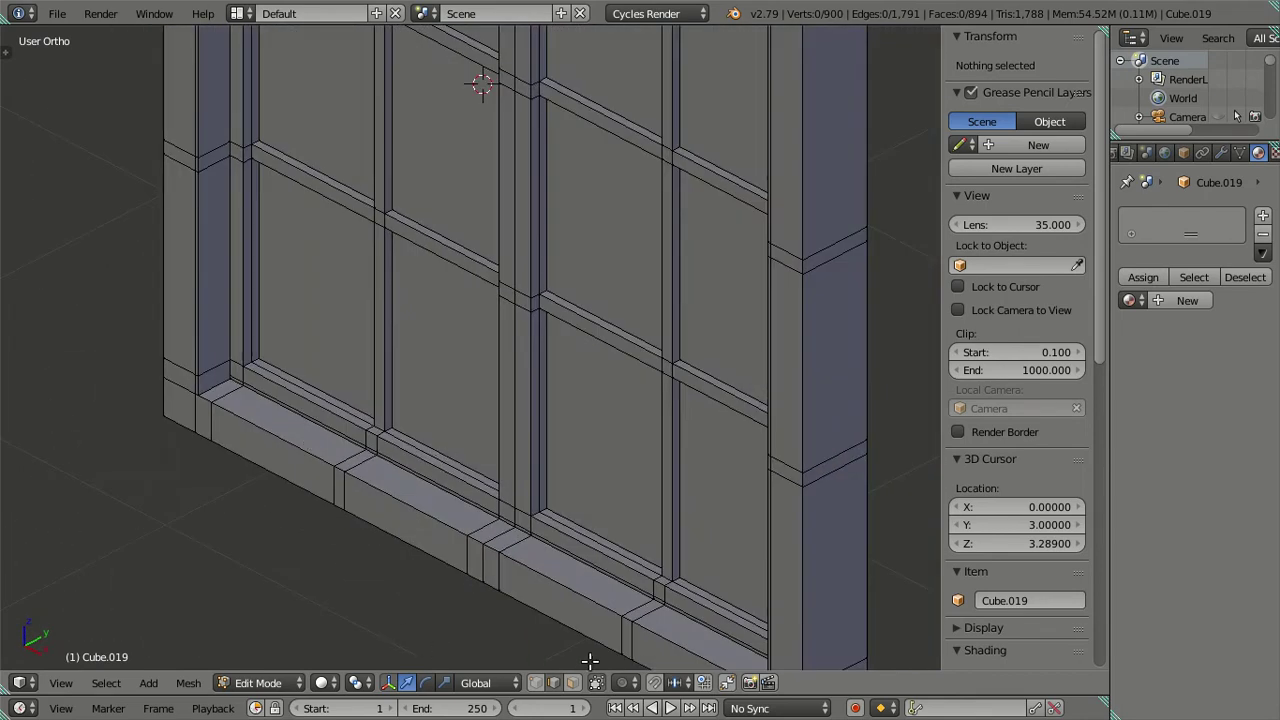
pyautogui.keyDown('alt'); pyautogui.rightClick(216, 366); pyautogui.keyUp('alt')
pyautogui.moveTo(400, 420)
pyautogui.mouseDown(button='middle')
pyautogui.moveTo(423, 389)
pyautogui.moveTo(409, 383)
pyautogui.mouseUp(button='middle')
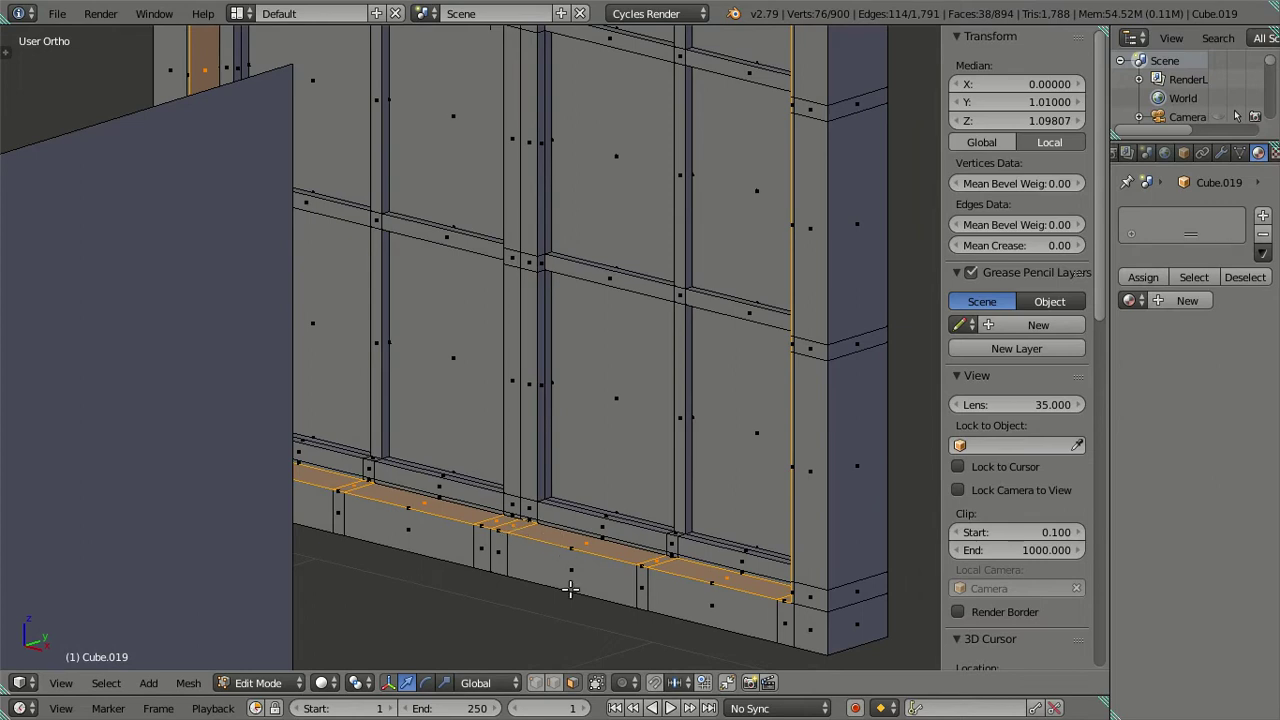
pyautogui.rightClick(590, 530)
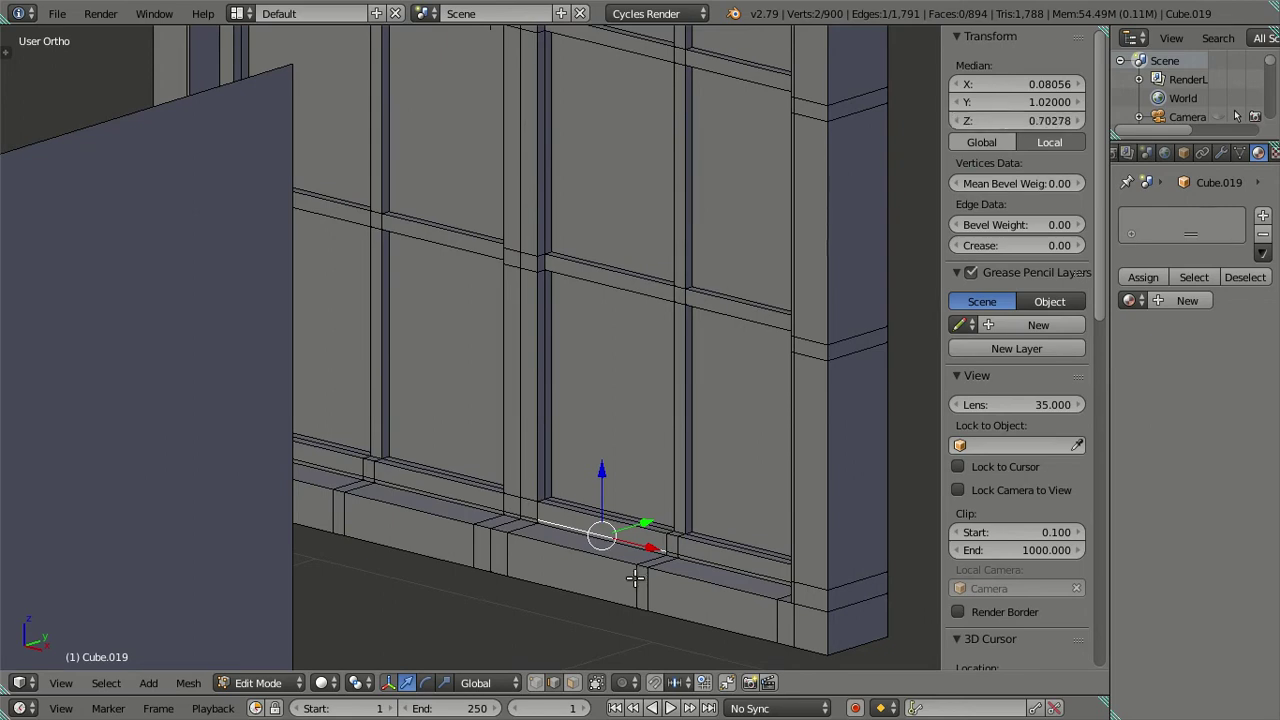
pyautogui.press('a')
pyautogui.moveTo(586, 443); pyautogui.dragTo(394, 477, button='middle')
pyautogui.press('a')
pyautogui.press('a')
pyautogui.keyDown('alt'); pyautogui.rightClick(243, 367); pyautogui.keyUp('alt')
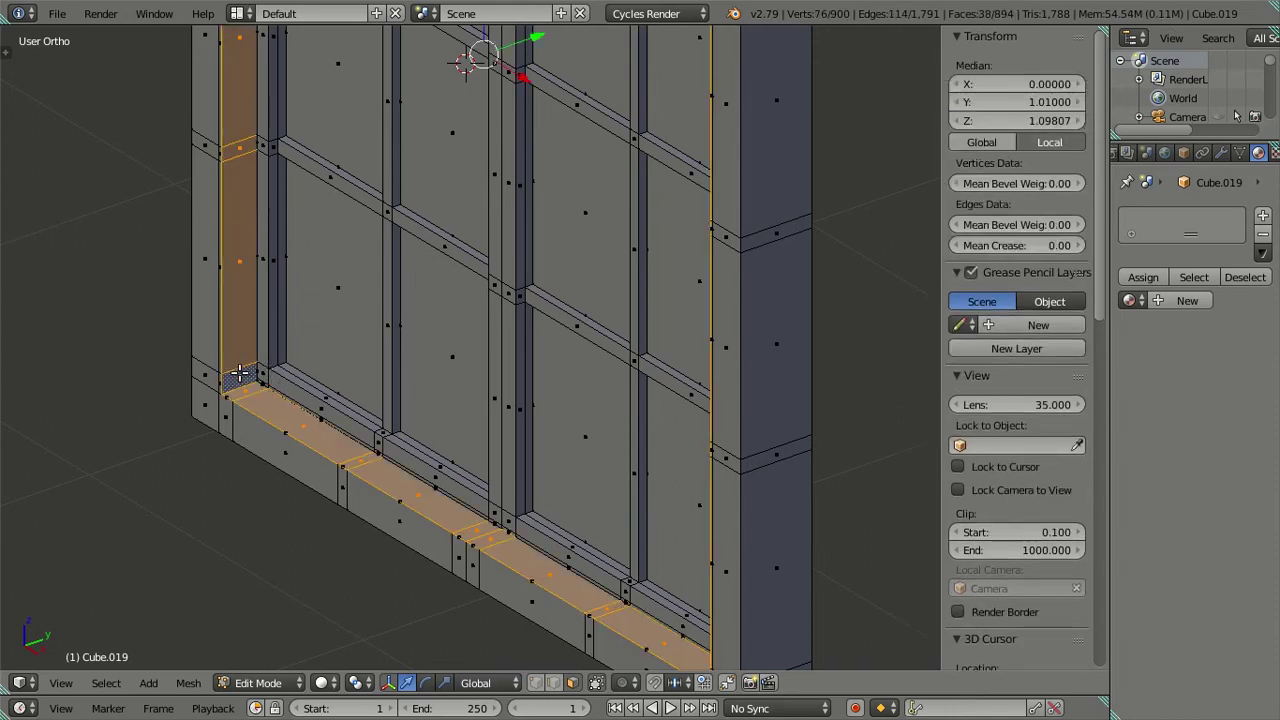
pyautogui.keyDown('shift'); pyautogui.rightClick(240, 373); pyautogui.keyUp('shift')
pyautogui.keyDown('shift'); pyautogui.rightClick(243, 318); pyautogui.keyUp('shift')
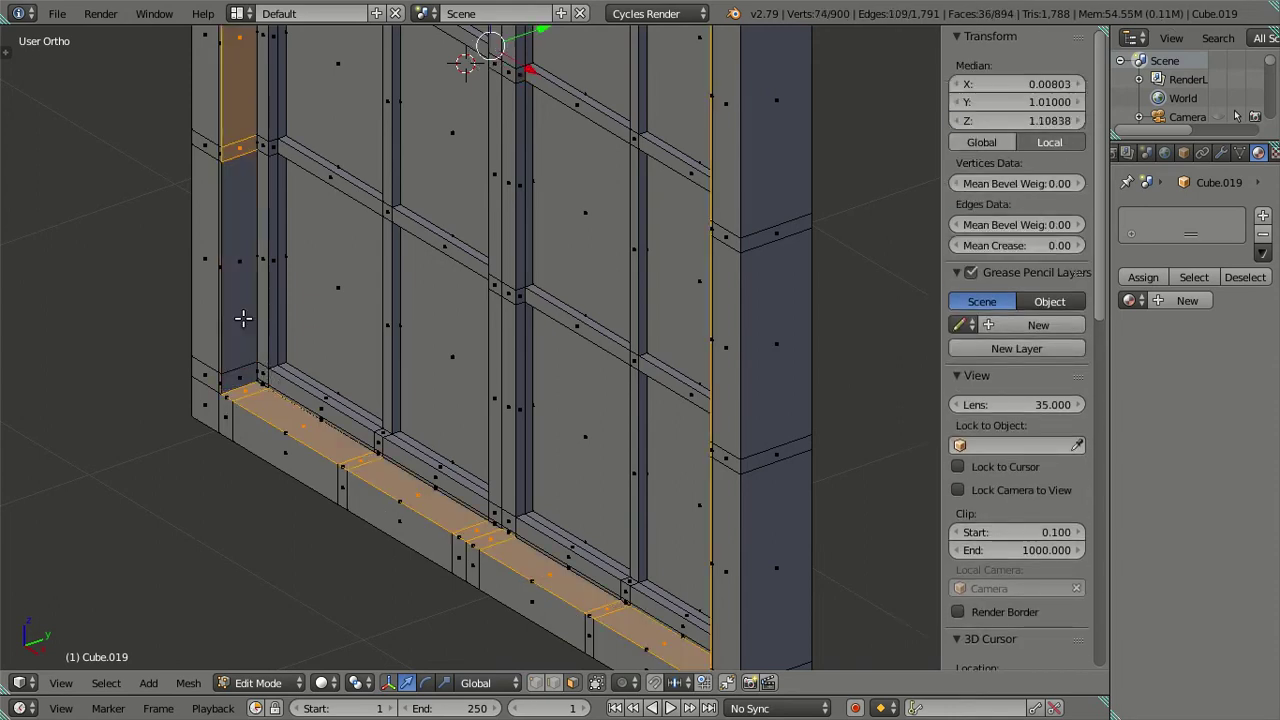
pyautogui.keyDown('shift'); pyautogui.rightClick(238, 144); pyautogui.keyUp('shift')
pyautogui.moveTo(238, 144); pyautogui.dragTo(509, 364, button='middle')
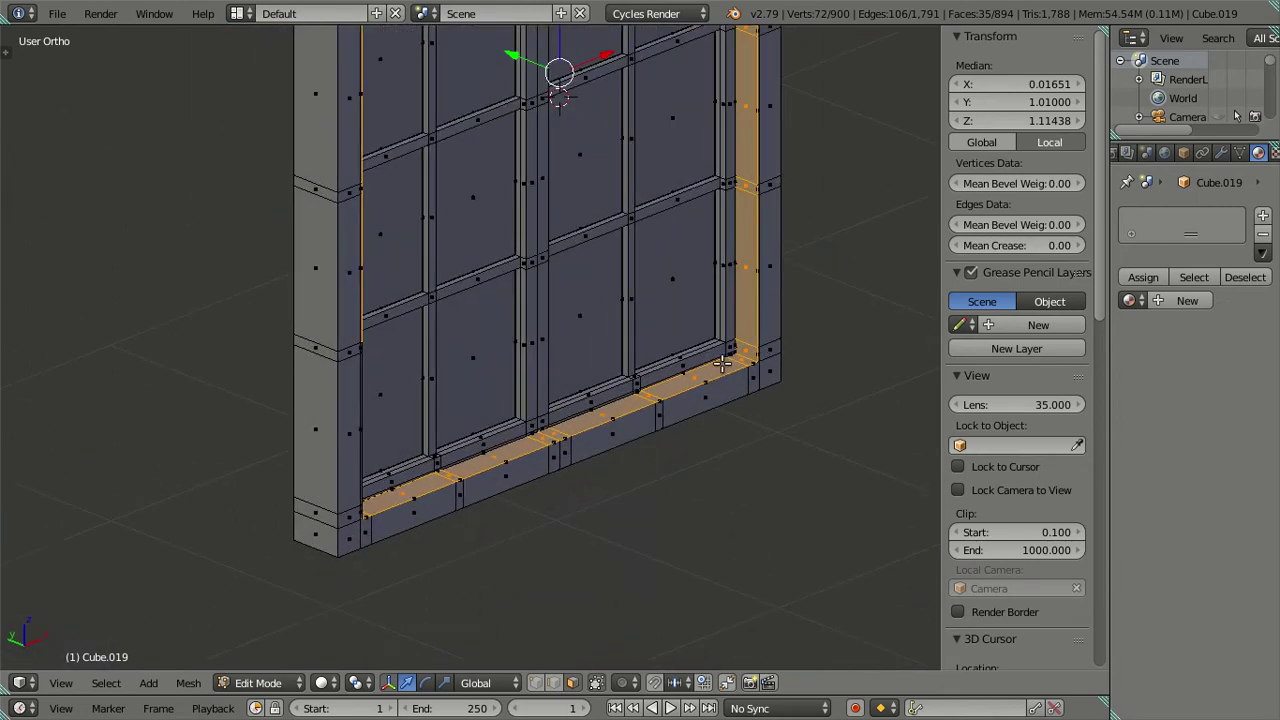
pyautogui.scroll(2, 509, 364)
pyautogui.keyDown('shift'); pyautogui.rightClick(643, 304); pyautogui.keyUp('shift')
pyautogui.scroll(-3, 640, 280)
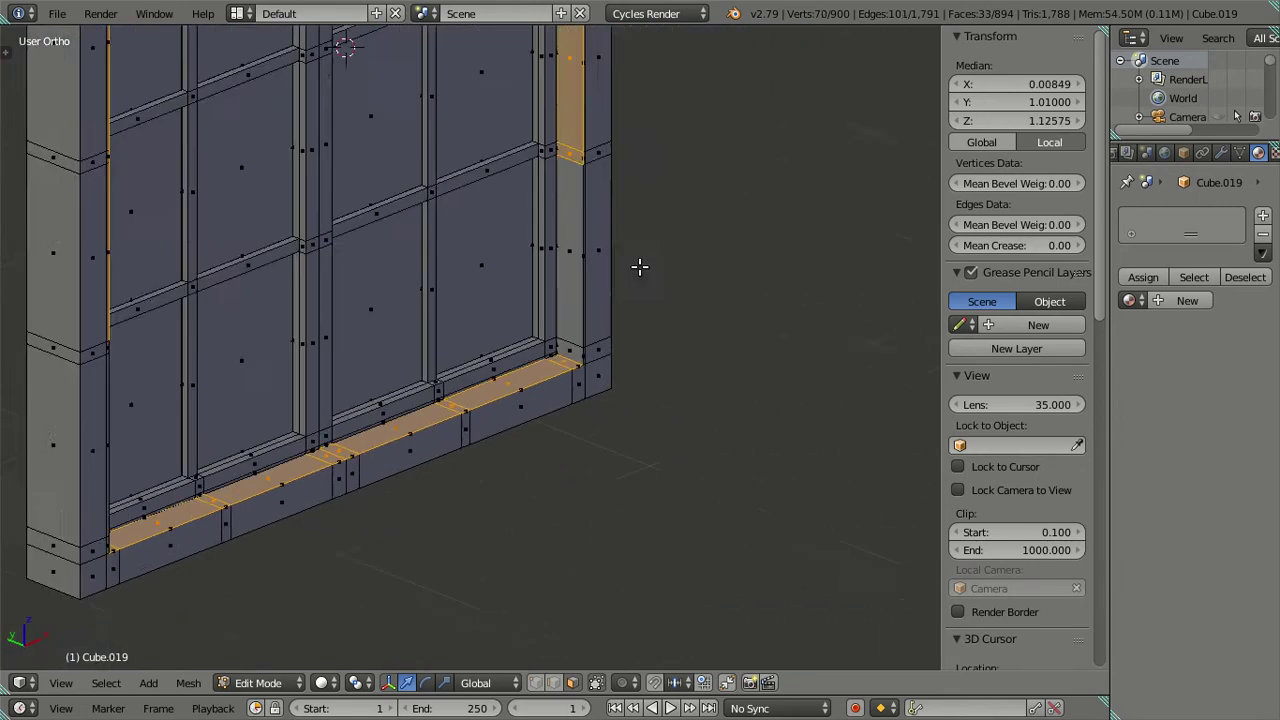
pyautogui.scroll(3, 590, 290)
pyautogui.keyDown('shift'); pyautogui.rightClick(597, 261); pyautogui.keyUp('shift')
pyautogui.keyDown('shift'); pyautogui.rightClick(597, 261); pyautogui.keyUp('shift')
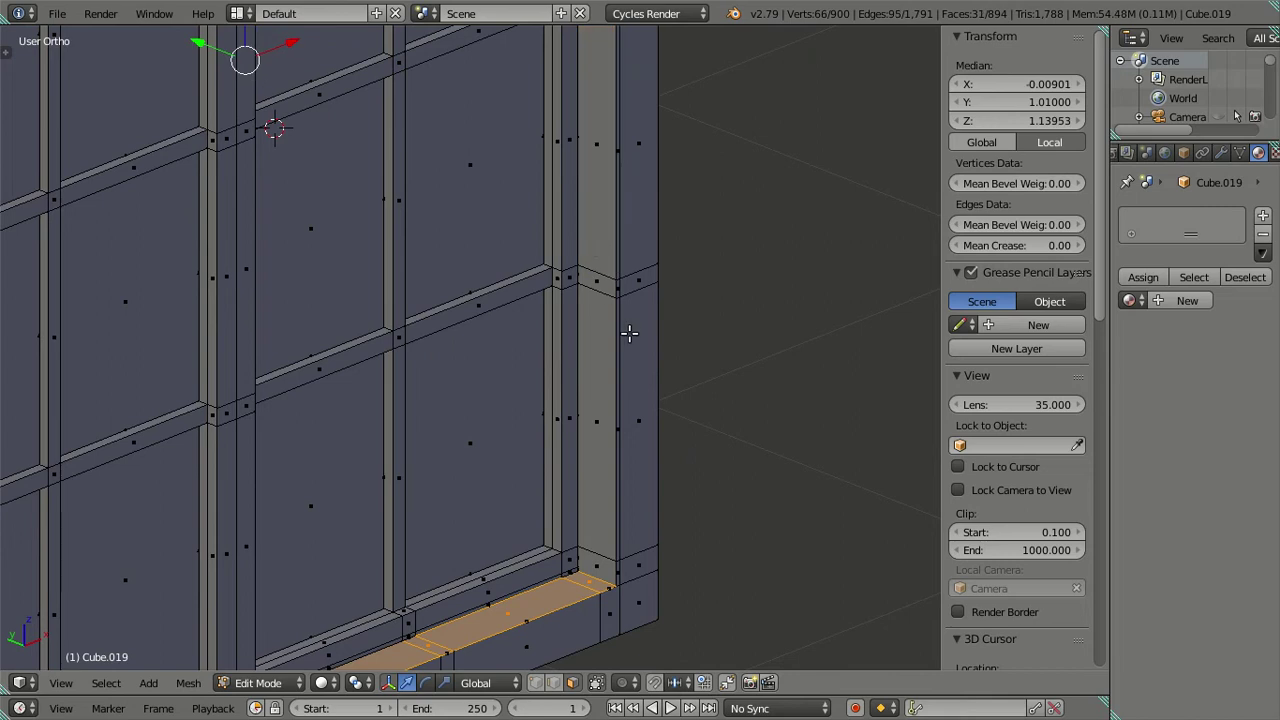
pyautogui.scroll(-5, 603, 326)
pyautogui.press('z')
pyautogui.moveTo(369, 378)
pyautogui.mouseDown(button='middle')
pyautogui.moveTo(371, 271)
pyautogui.moveTo(400, 177)
pyautogui.moveTo(508, 163)
pyautogui.moveTo(500, 271)
pyautogui.mouseUp(button='middle')
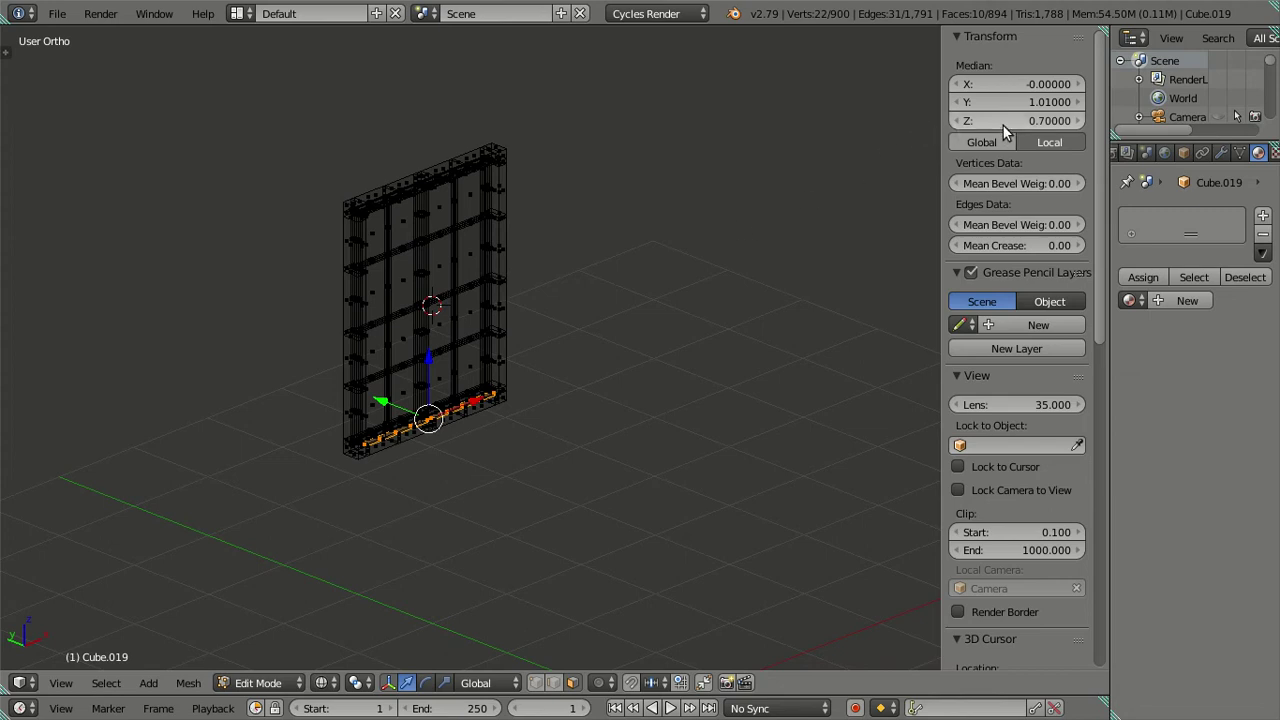
pyautogui.press('a')
# In solid shading and edge mode, select the frame's top edge, apply a value edit, then deselect.
pyautogui.press('z')
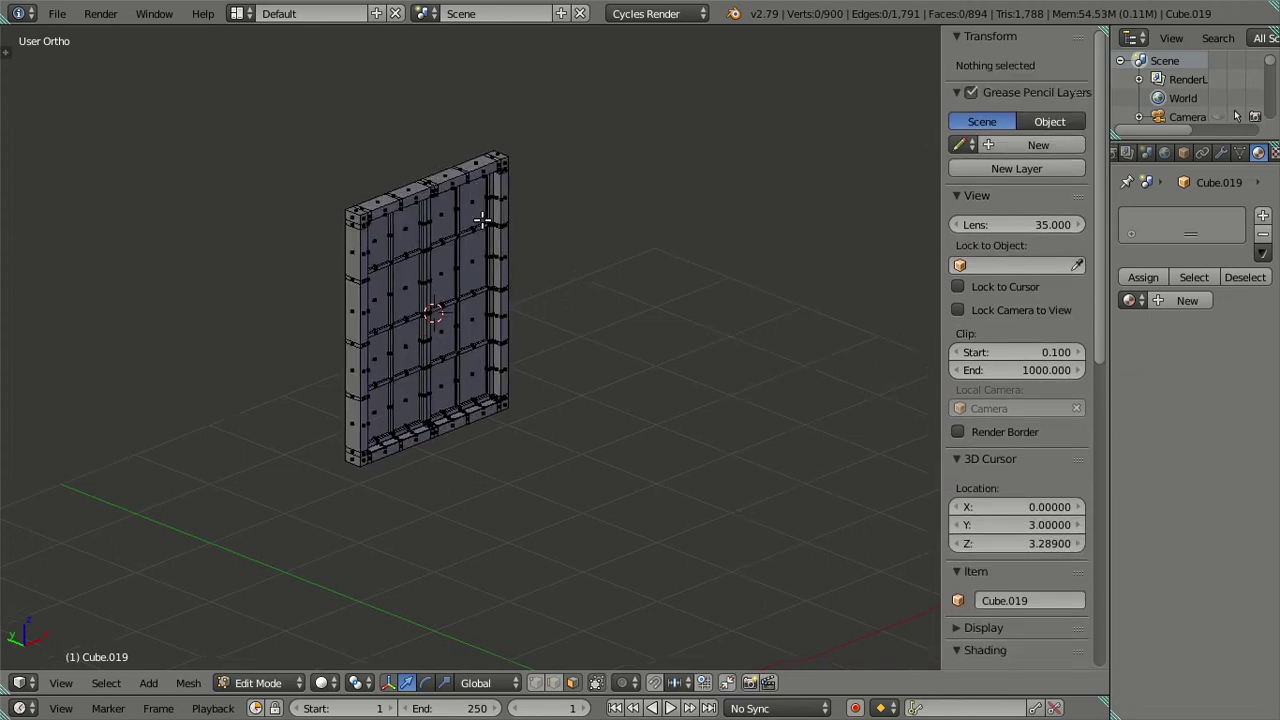
pyautogui.moveTo(482, 220); pyautogui.dragTo(460, 223, button='middle')
pyautogui.scroll(3, 480, 255)
pyautogui.scroll(2, 505, 300)
pyautogui.scroll(2, 515, 327)
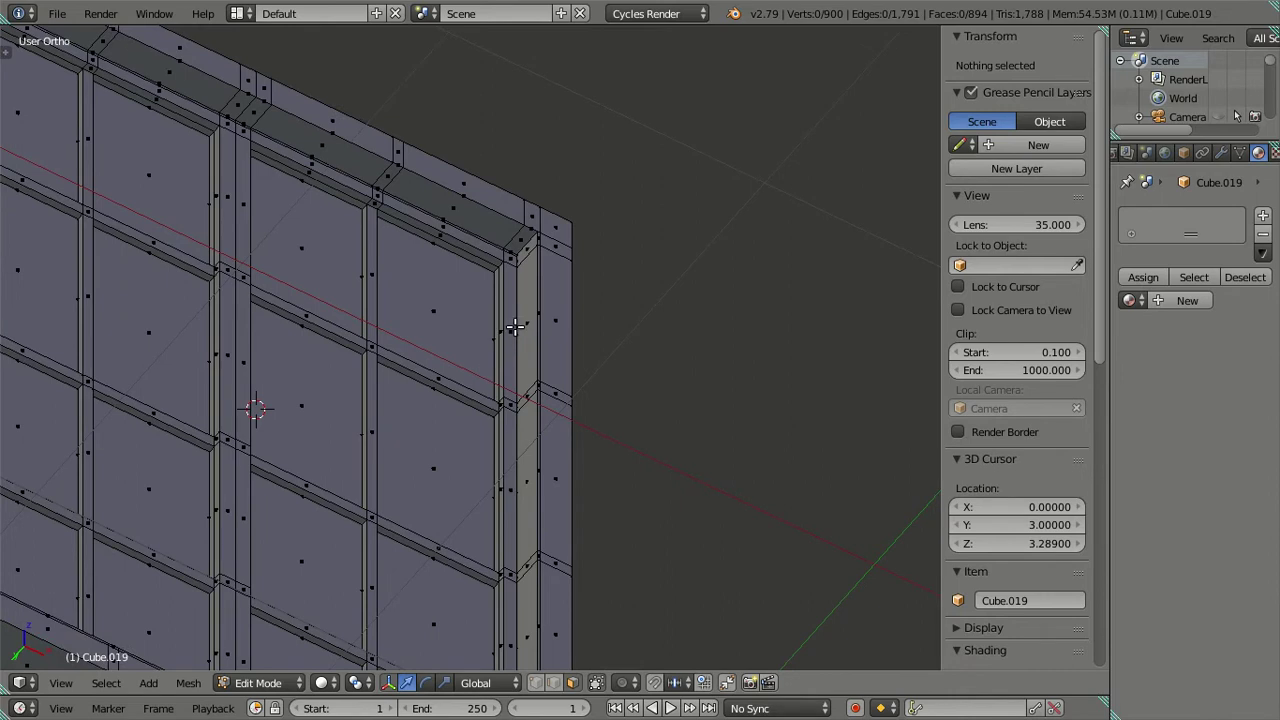
pyautogui.scroll(2, 515, 327)
pyautogui.hotkey('ctrl', 'Tab')
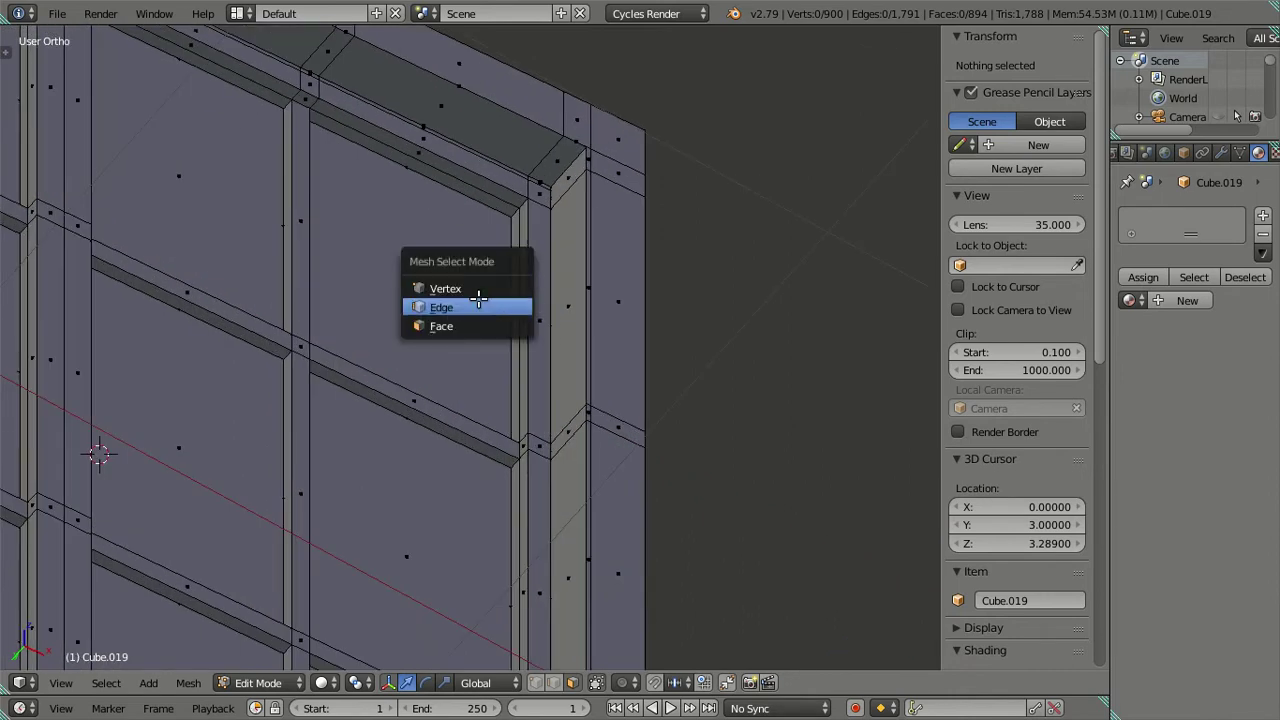
pyautogui.click(479, 299)
pyautogui.rightClick(441, 133)
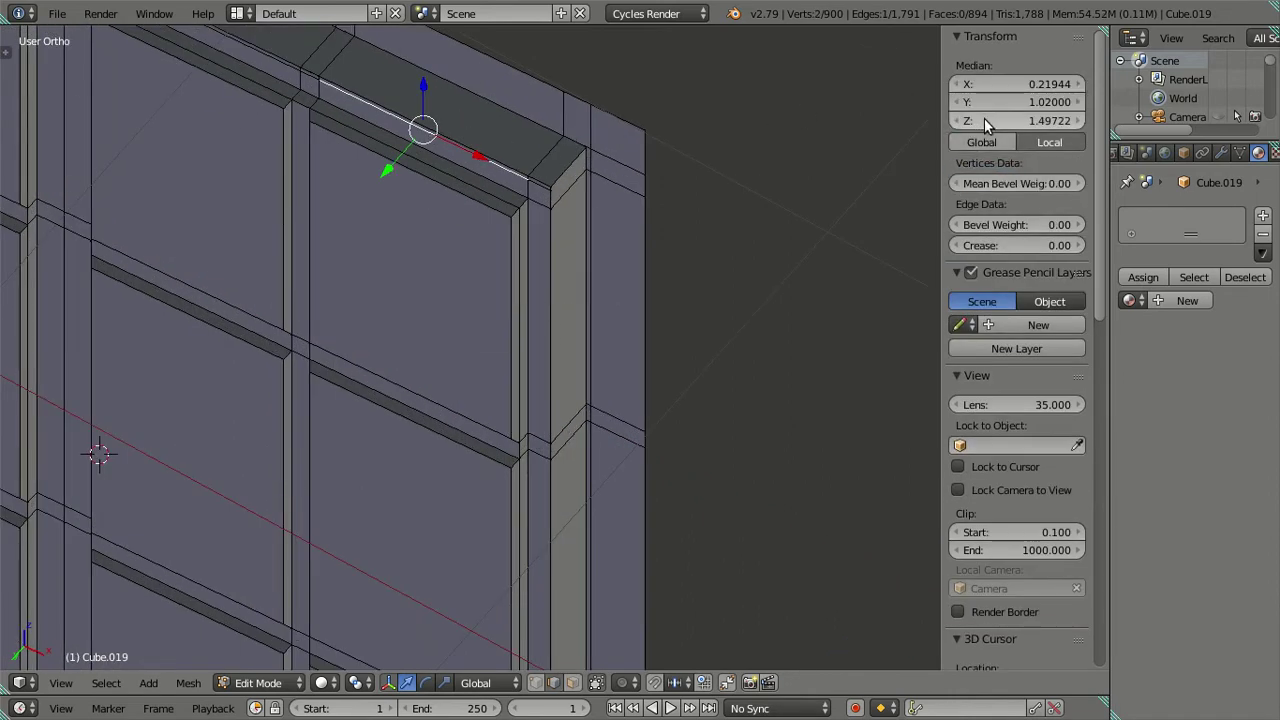
pyautogui.press('Return')
pyautogui.press('a')
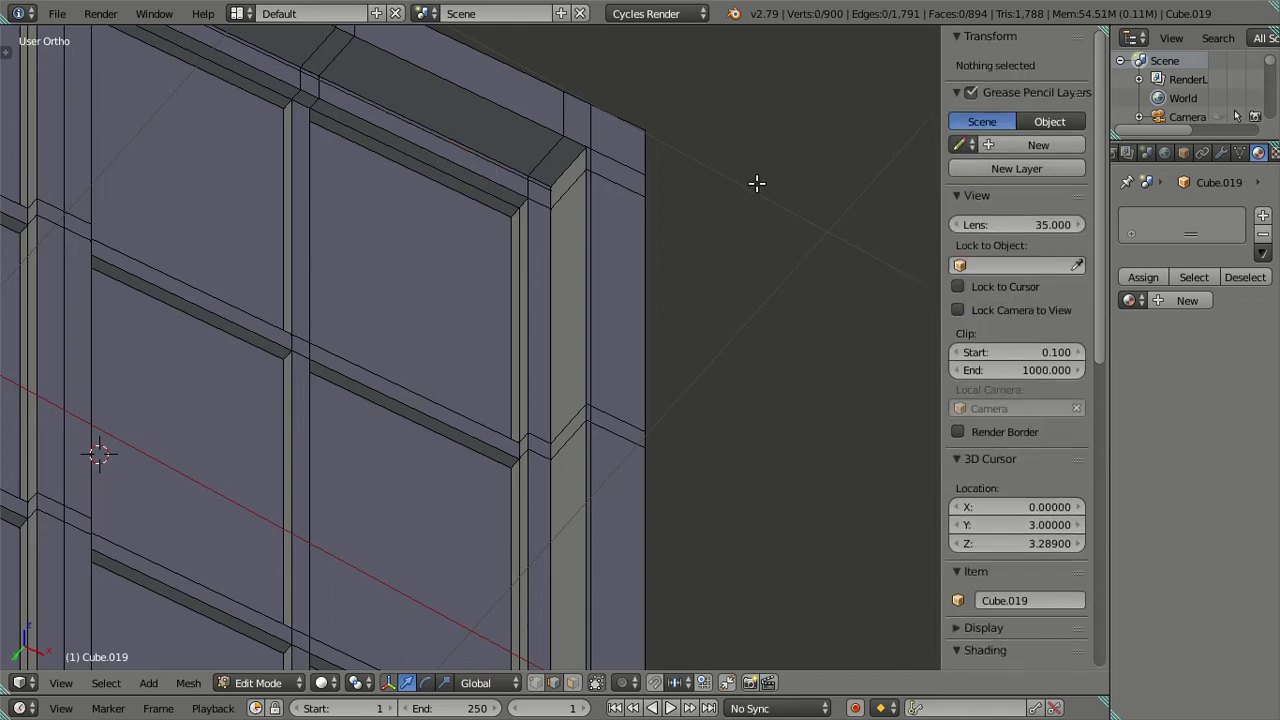
# In face select mode, select the top band's face loop, leaving out two vertical-strip faces.
pyautogui.scroll(1, 560, 160)
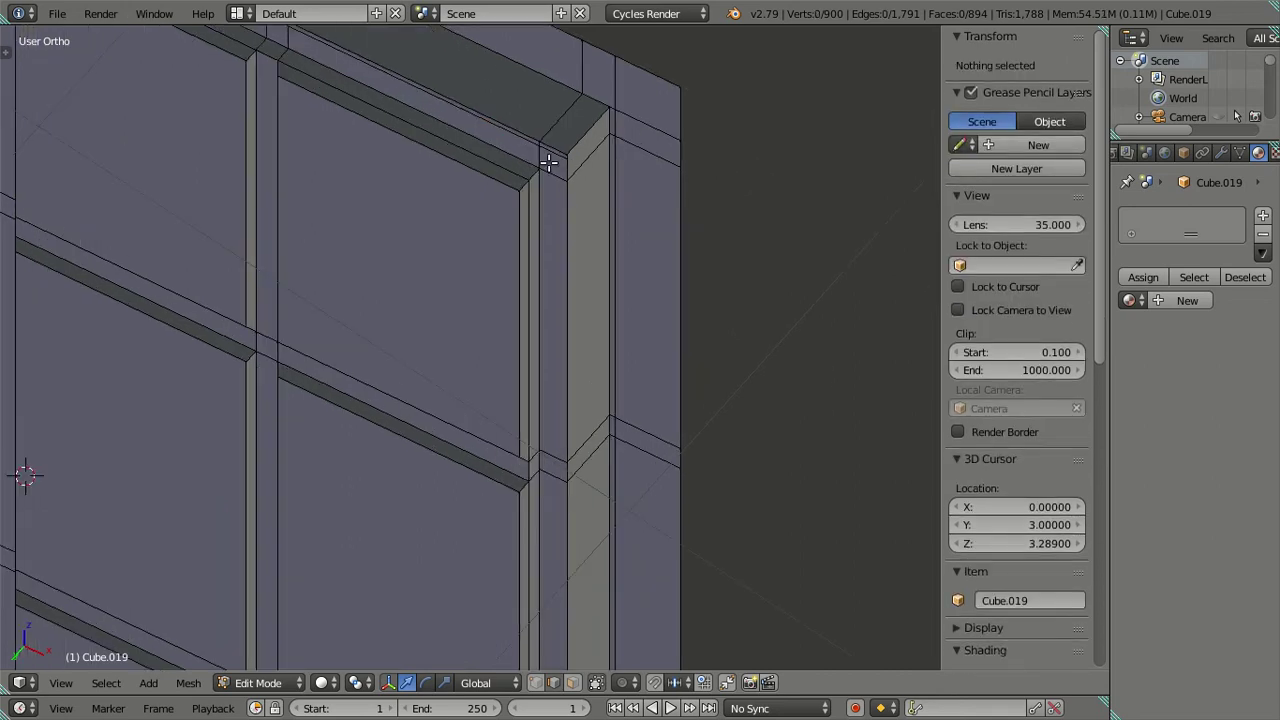
pyautogui.scroll(1, 634, 257)
pyautogui.hotkey('ctrl', 'Tab')
pyautogui.press('Down')
pyautogui.press('Return')
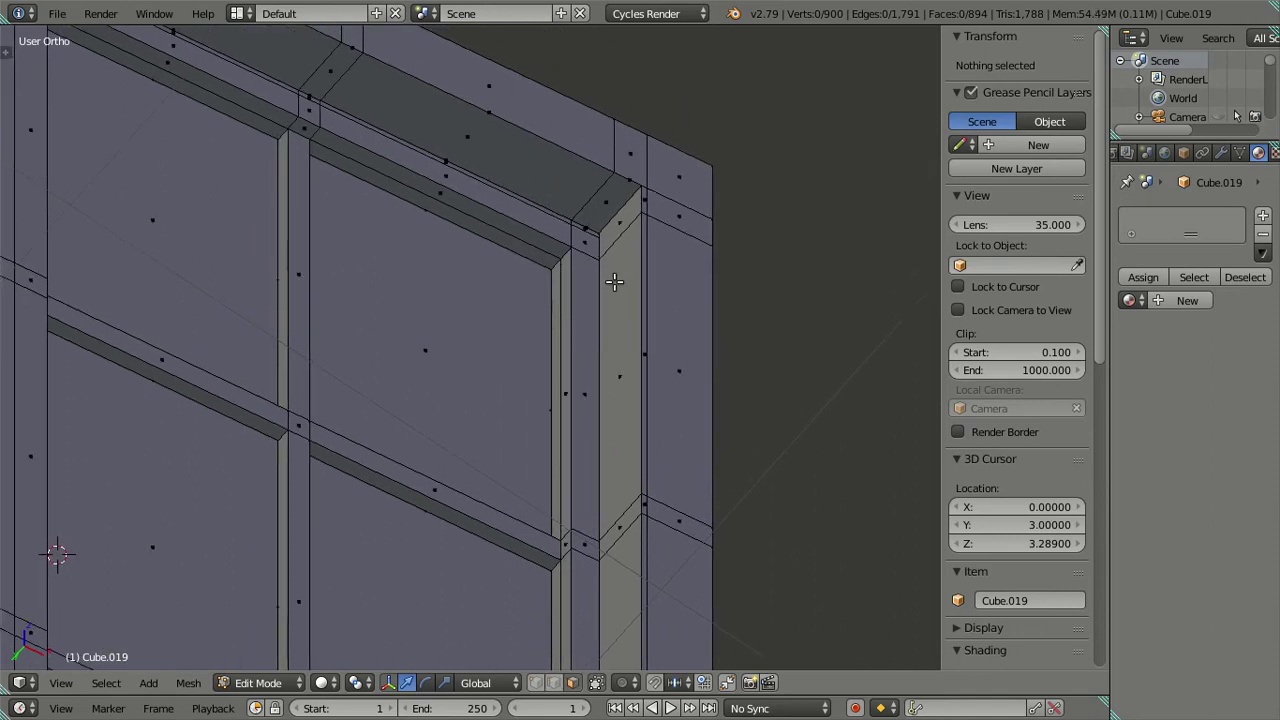
pyautogui.keyDown('alt'); pyautogui.rightClick(620, 233); pyautogui.keyUp('alt')
pyautogui.scroll(-4, 628, 314)
pyautogui.moveTo(628, 314)
pyautogui.mouseDown(button='middle')
pyautogui.moveTo(397, 437)
pyautogui.moveTo(712, 261)
pyautogui.mouseUp(button='middle')
pyautogui.scroll(3, 712, 261)
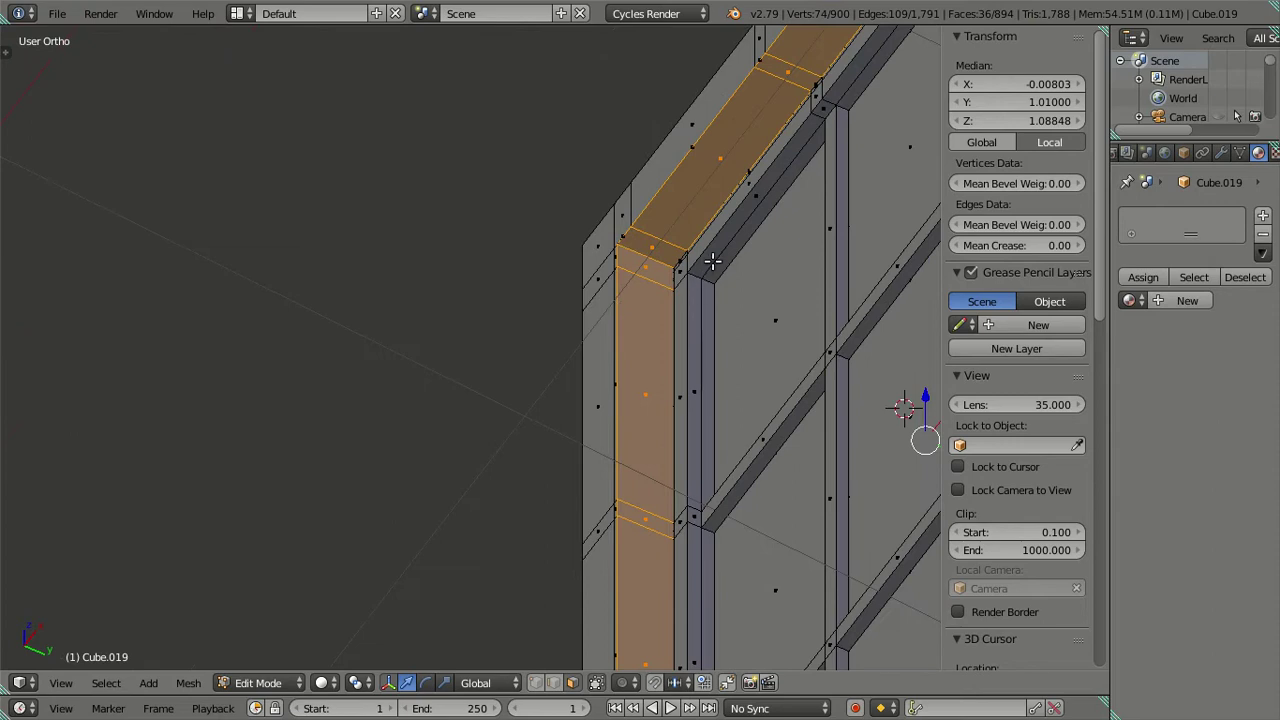
pyautogui.keyDown('shift'); pyautogui.rightClick(641, 268); pyautogui.keyUp('shift')
pyautogui.scroll(-5, 646, 323)
pyautogui.moveTo(646, 323); pyautogui.dragTo(713, 486, button='middle')
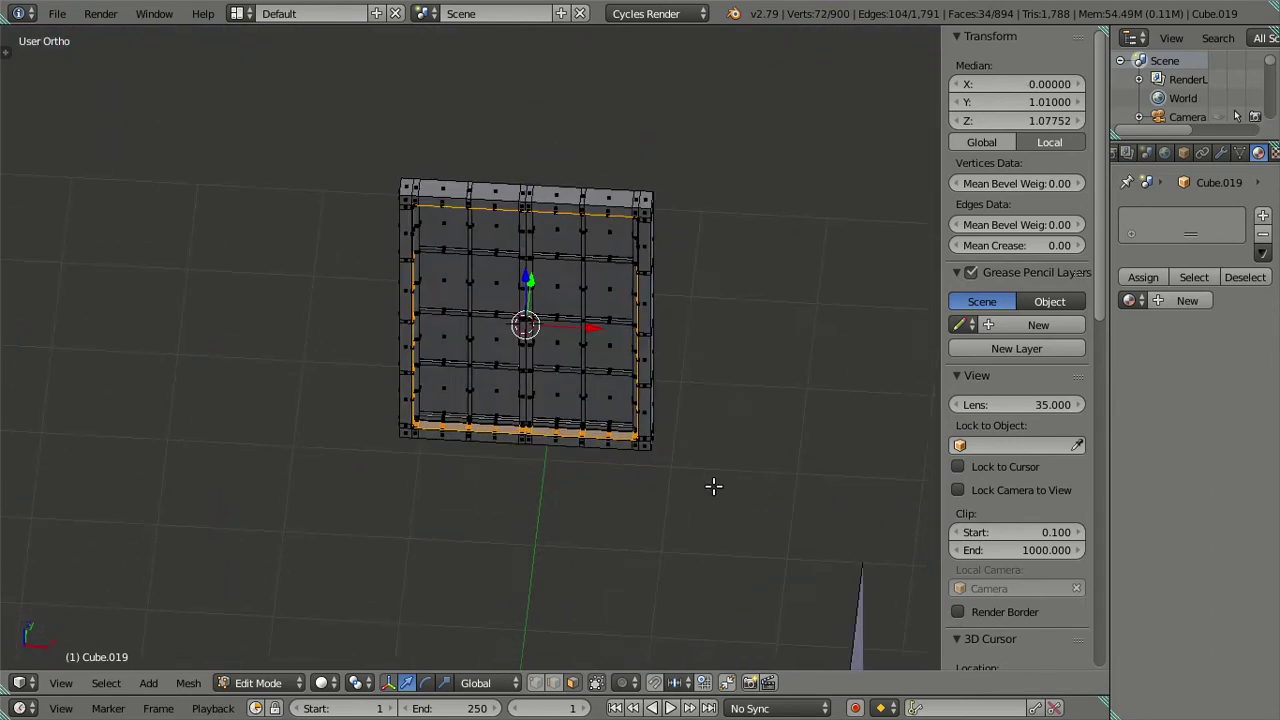
# Keep only the top edge row selected, lower it from Z 1.5 to about 1.499, then deselect.
pyautogui.press('z')
pyautogui.scroll(4, 626, 269)
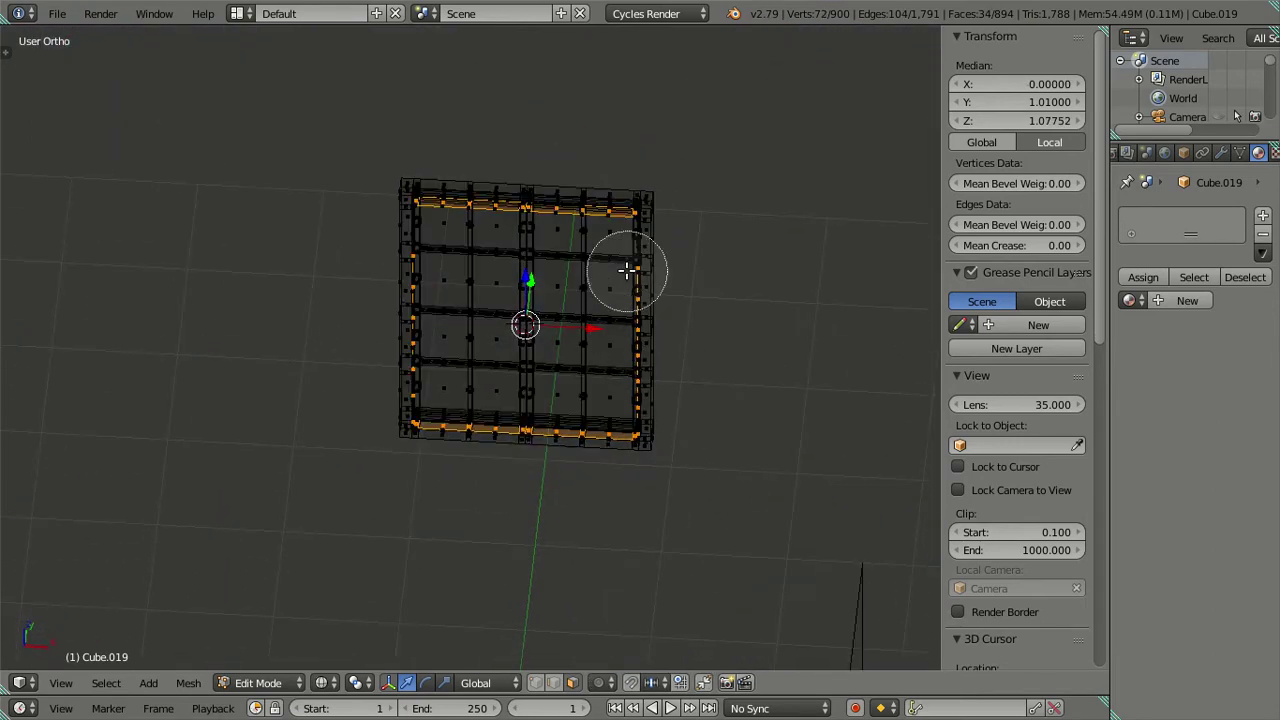
pyautogui.moveTo(634, 288)
pyautogui.mouseDown(button='middle')
pyautogui.moveTo(623, 466)
pyautogui.moveTo(391, 423)
pyautogui.moveTo(414, 277)
pyautogui.moveTo(427, 287)
pyautogui.mouseUp(button='middle')
pyautogui.press('Escape')
pyautogui.press('z')
pyautogui.moveTo(586, 237); pyautogui.dragTo(637, 131, button='middle')
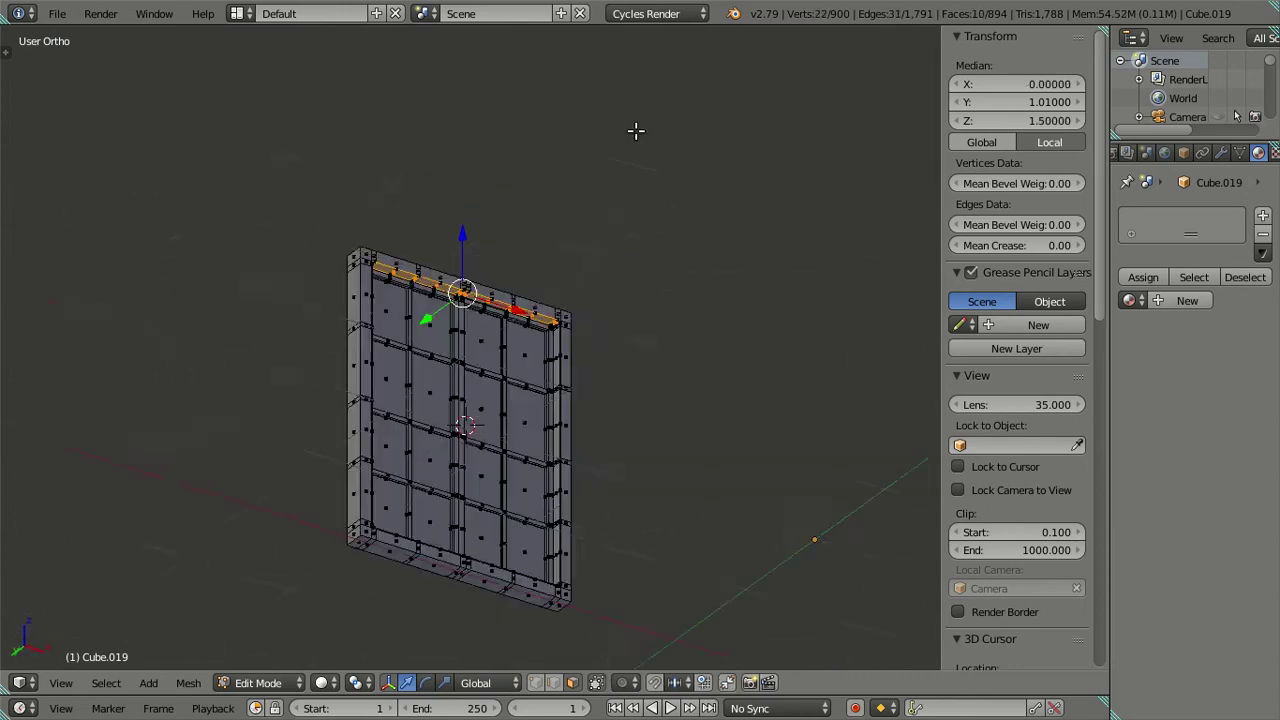
pyautogui.scroll(4, 660, 170)
pyautogui.moveTo(1010, 121); pyautogui.dragTo(1003, 121)
pyautogui.press('a')
pyautogui.moveTo(623, 371)
pyautogui.mouseDown(button='middle')
pyautogui.moveTo(307, 434)
pyautogui.moveTo(280, 452)
pyautogui.mouseUp(button='middle')
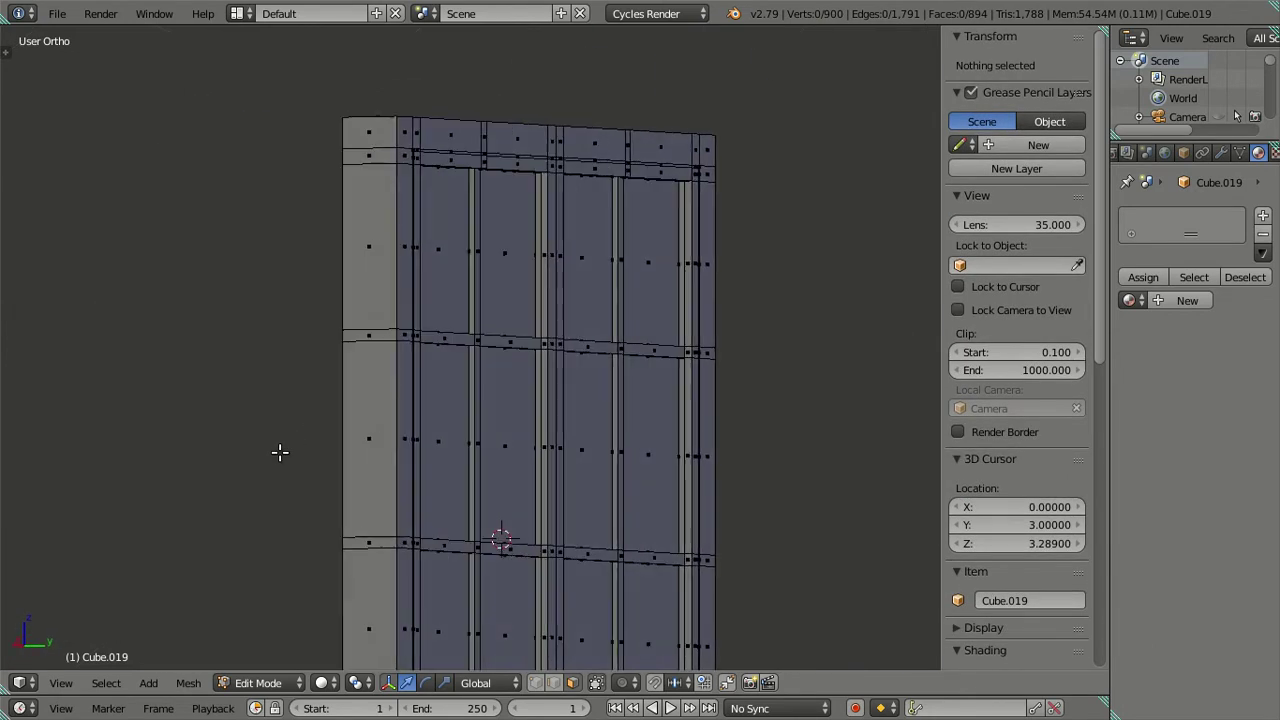
# In edge select mode, select the extra edge loop inside the top frame.
pyautogui.press('Tab')
pyautogui.press('Tab')
pyautogui.hotkey('ctrl', 'Tab')
pyautogui.click(514, 323)
pyautogui.scroll(2, 420, 149)
pyautogui.scroll(2, 469, 265)
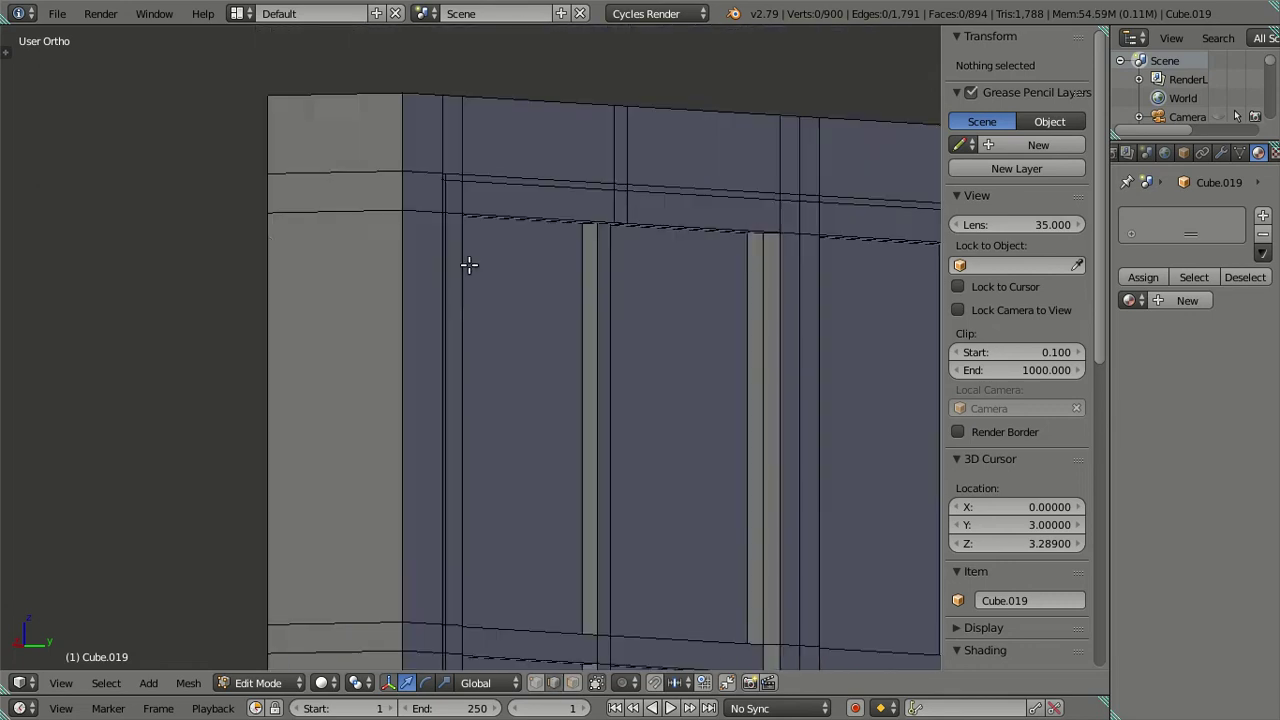
pyautogui.scroll(1, 469, 265)
pyautogui.scroll(2, 467, 354)
pyautogui.keyDown('alt'); pyautogui.rightClick(466, 267); pyautogui.keyUp('alt')
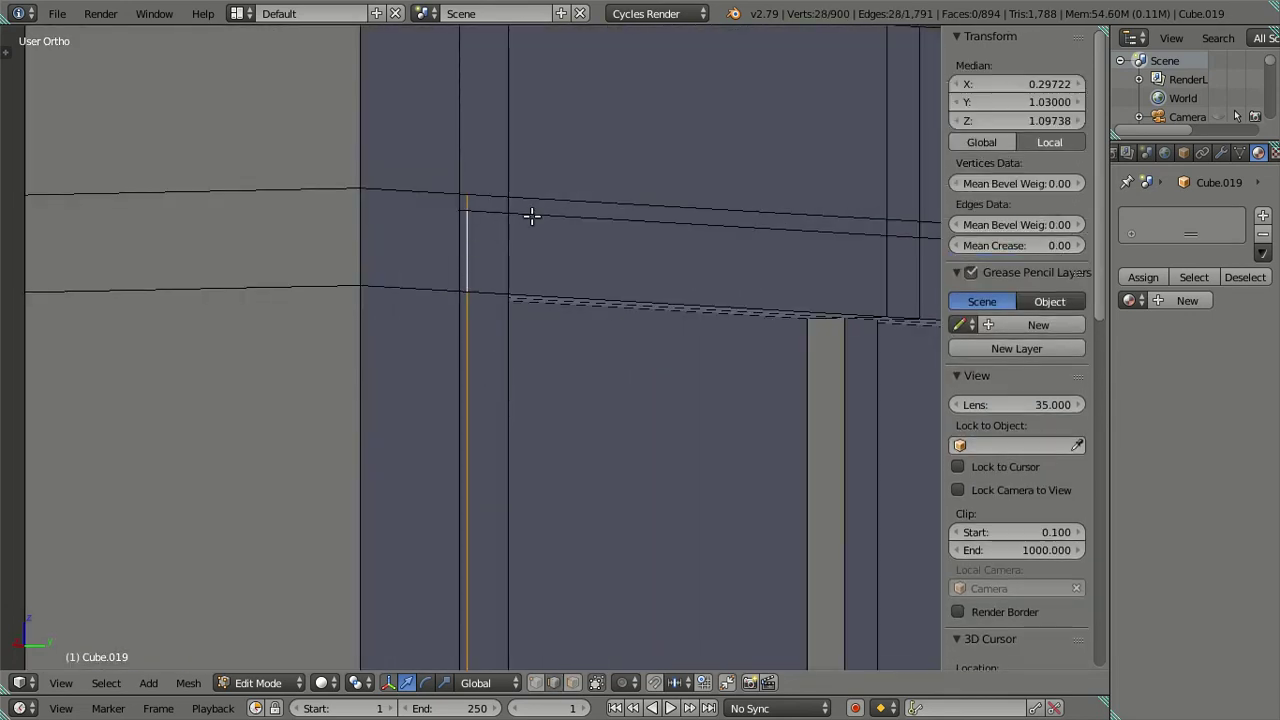
pyautogui.scroll(-1, 529, 257)
pyautogui.scroll(-3, 634, 386)
pyautogui.scroll(-1, 479, 371)
pyautogui.scroll(2, 800, 277)
pyautogui.scroll(1, 603, 351)
pyautogui.scroll(1, 662, 291)
pyautogui.scroll(-4, 677, 277)
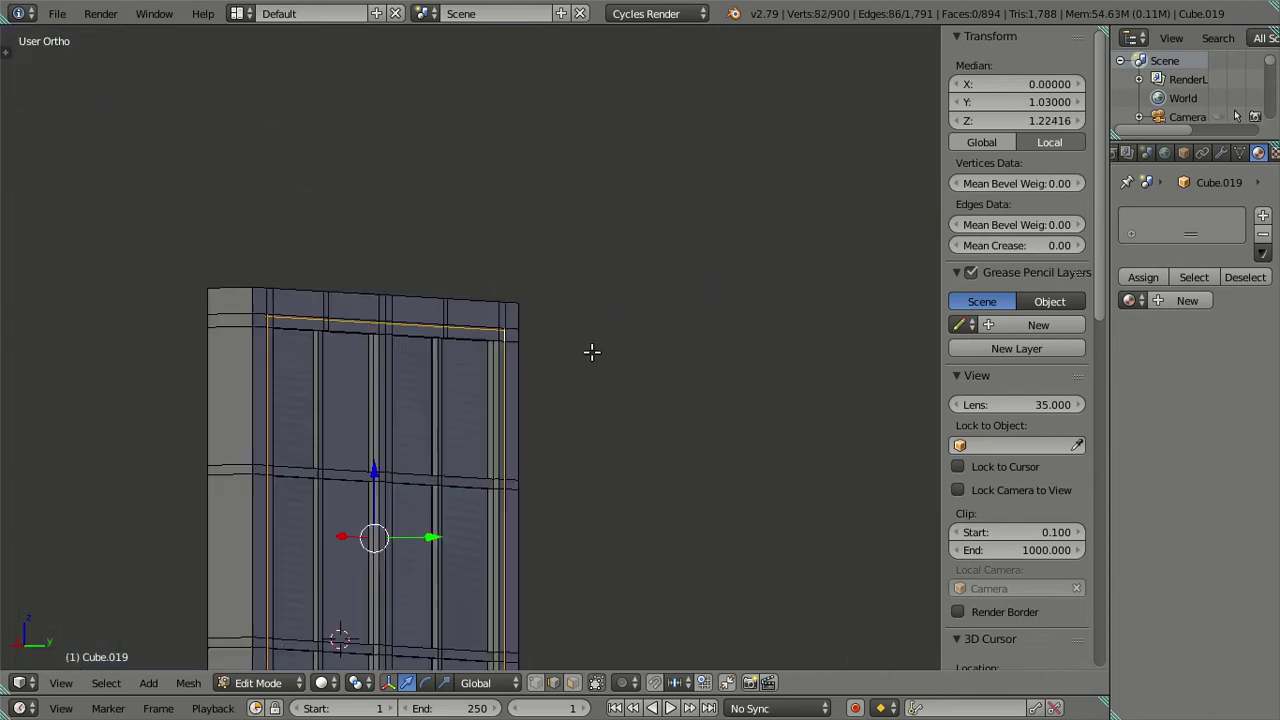
pyautogui.scroll(2, 600, 300)
pyautogui.scroll(1, 655, 320)
pyautogui.scroll(1, 674, 326)
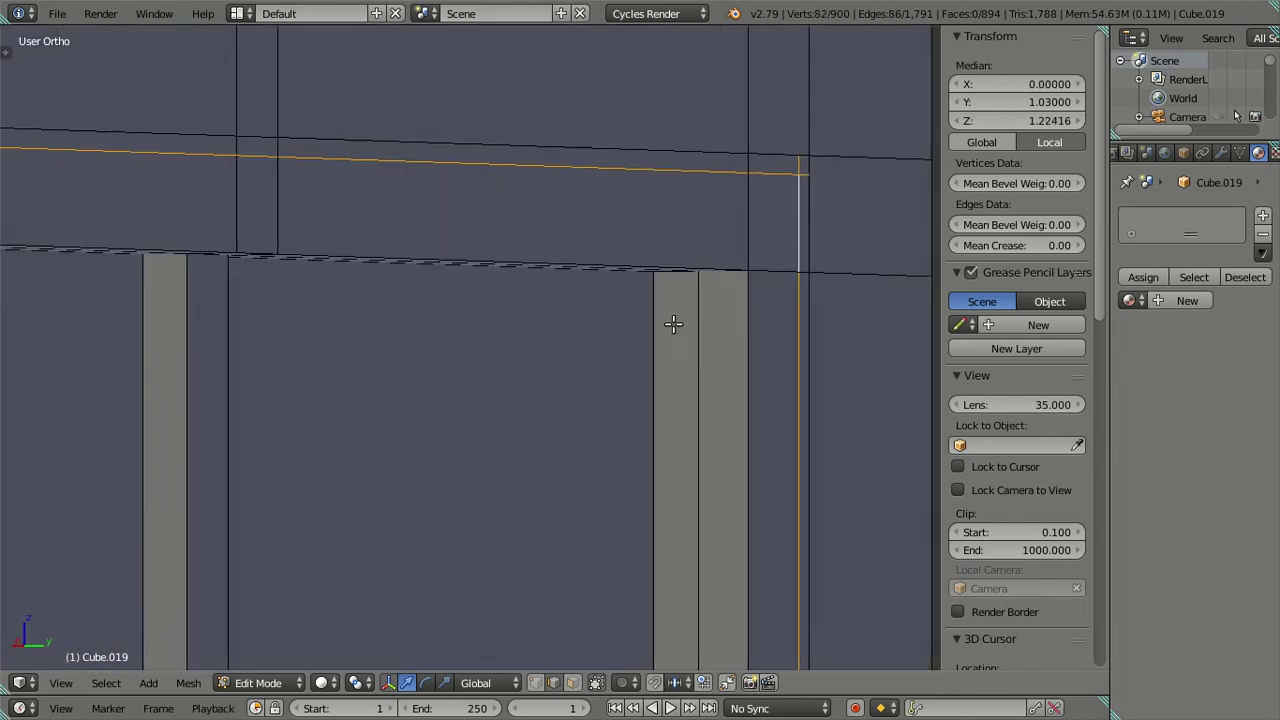
pyautogui.scroll(1, 640, 322)
# Dissolve the selected edge loop near the top of the frame.
pyautogui.moveTo(611, 318); pyautogui.dragTo(320, 371, button='middle')
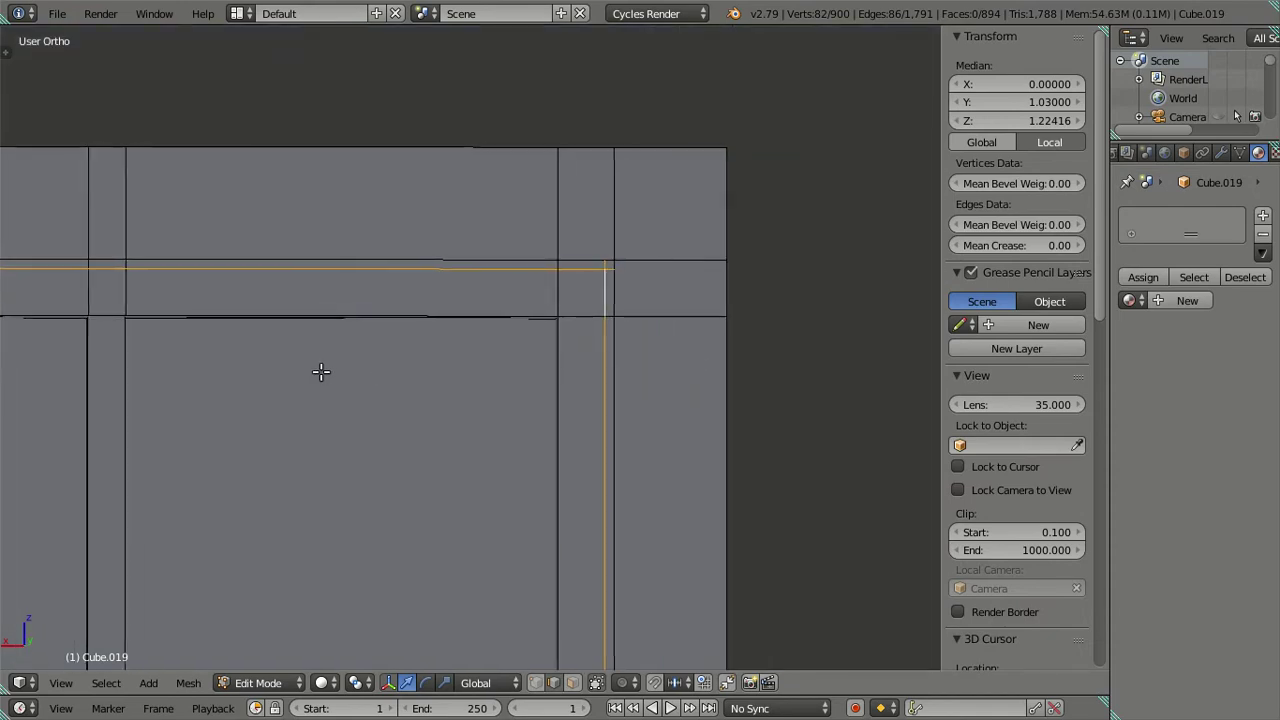
pyautogui.scroll(-3, 334, 377)
pyautogui.scroll(2, 474, 358)
pyautogui.scroll(1, 583, 503)
pyautogui.keyDown('shift'); pyautogui.moveTo(583, 503); pyautogui.dragTo(530, 386, button='middle'); pyautogui.keyUp('shift')
pyautogui.scroll(4, 545, 370)
pyautogui.press('x')
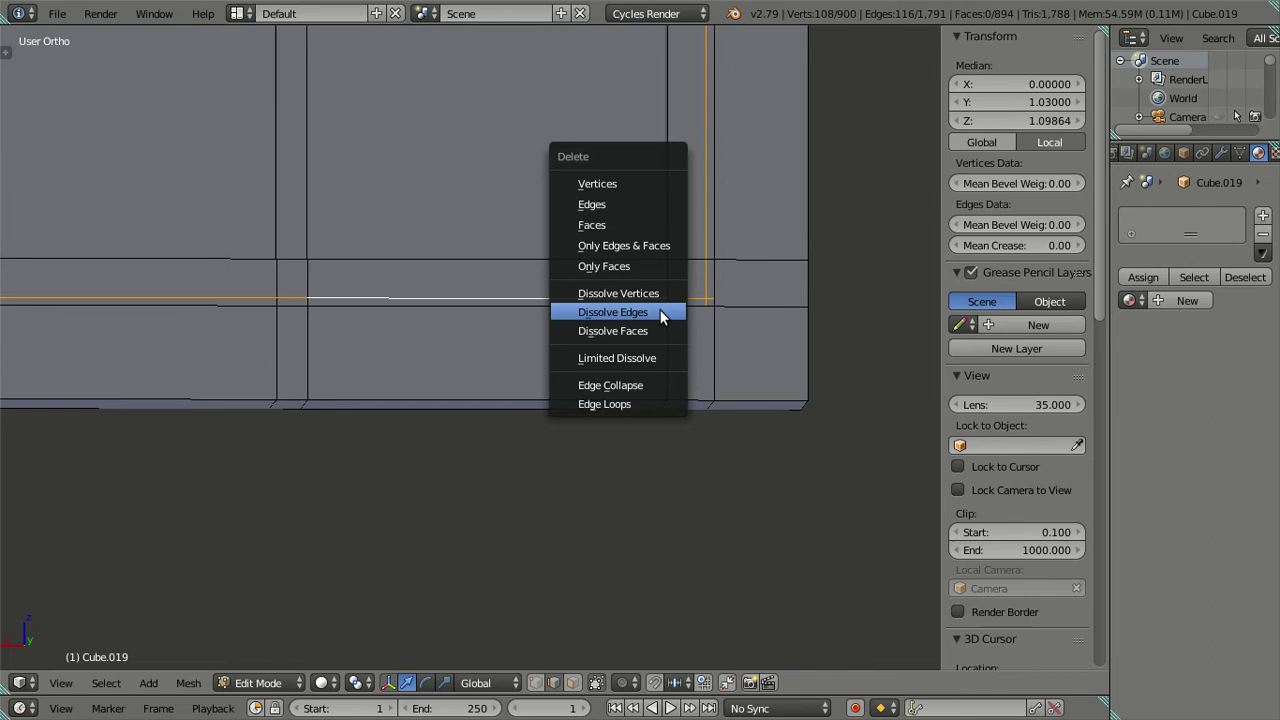
pyautogui.click(658, 314)
# Select the whole connected window frame from one of its edges, then deselect it.
pyautogui.scroll(-4, 631, 309)
pyautogui.moveTo(337, 331)
pyautogui.mouseDown(button='middle')
pyautogui.moveTo(416, 312)
pyautogui.moveTo(586, 314)
pyautogui.moveTo(548, 394)
pyautogui.moveTo(560, 470)
pyautogui.mouseUp(button='middle')
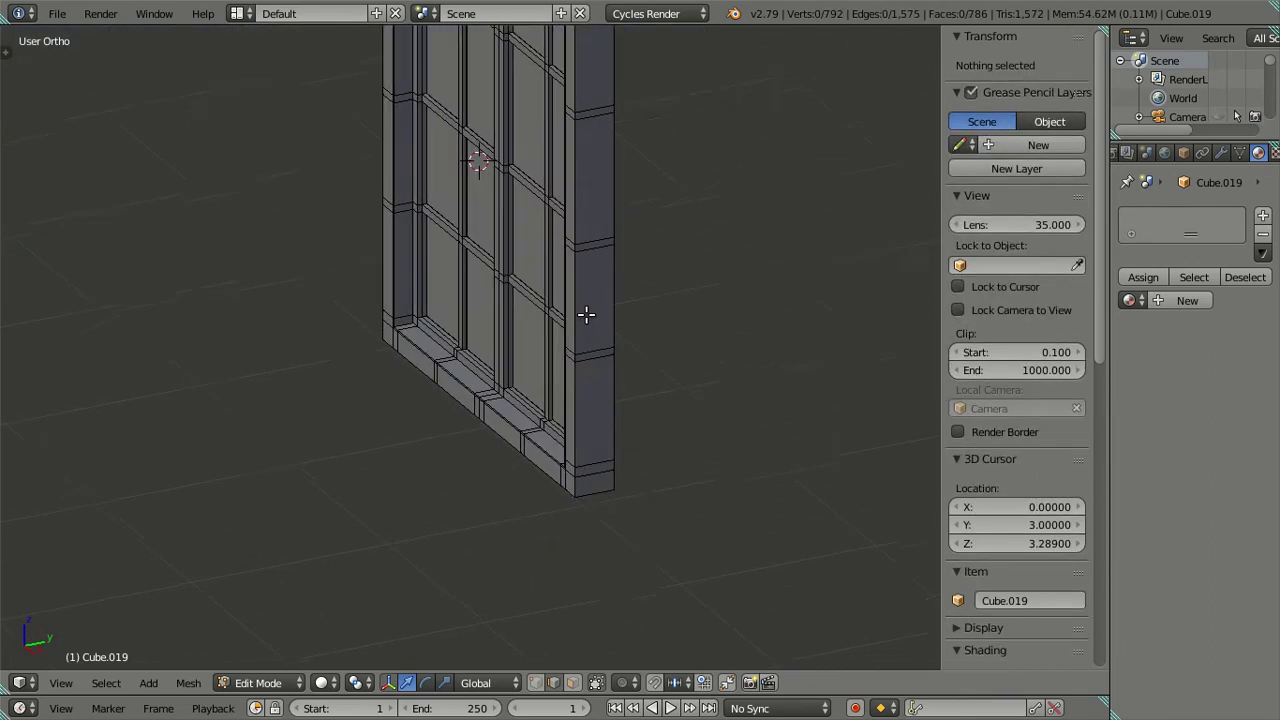
pyautogui.scroll(2, 548, 394)
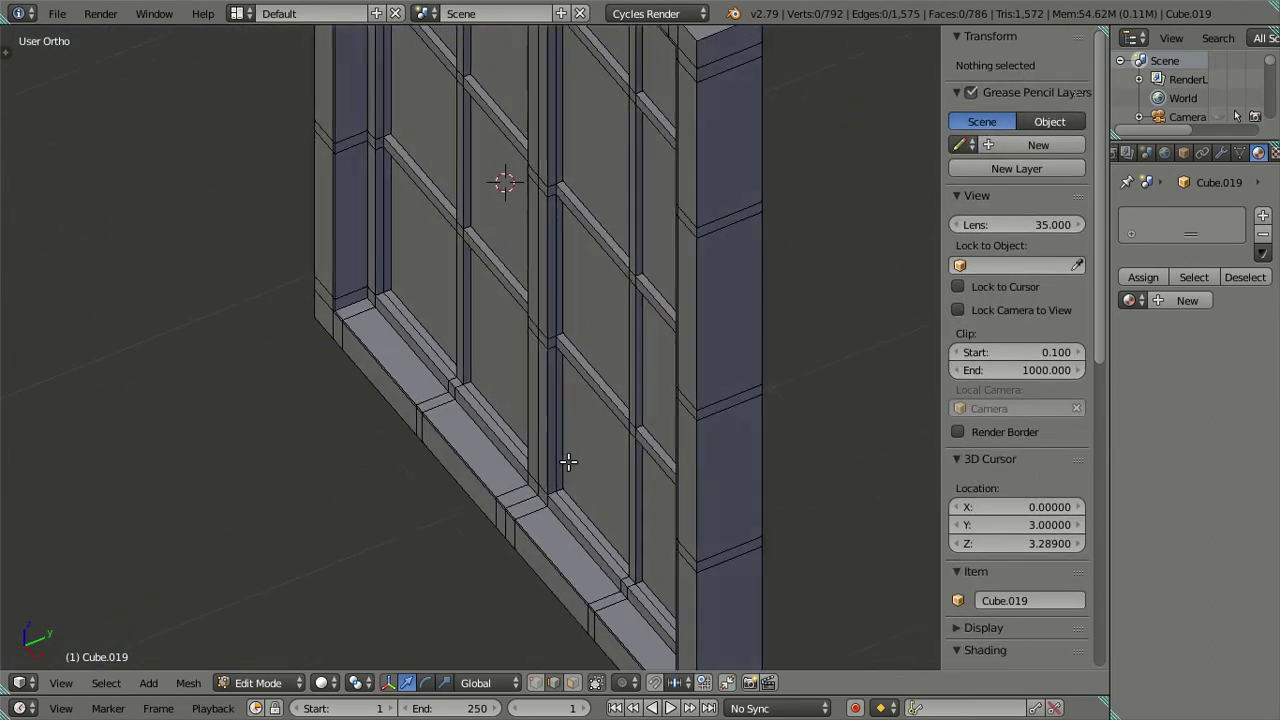
pyautogui.rightClick(557, 482)
pyautogui.hotkey('ctrl', 'l')
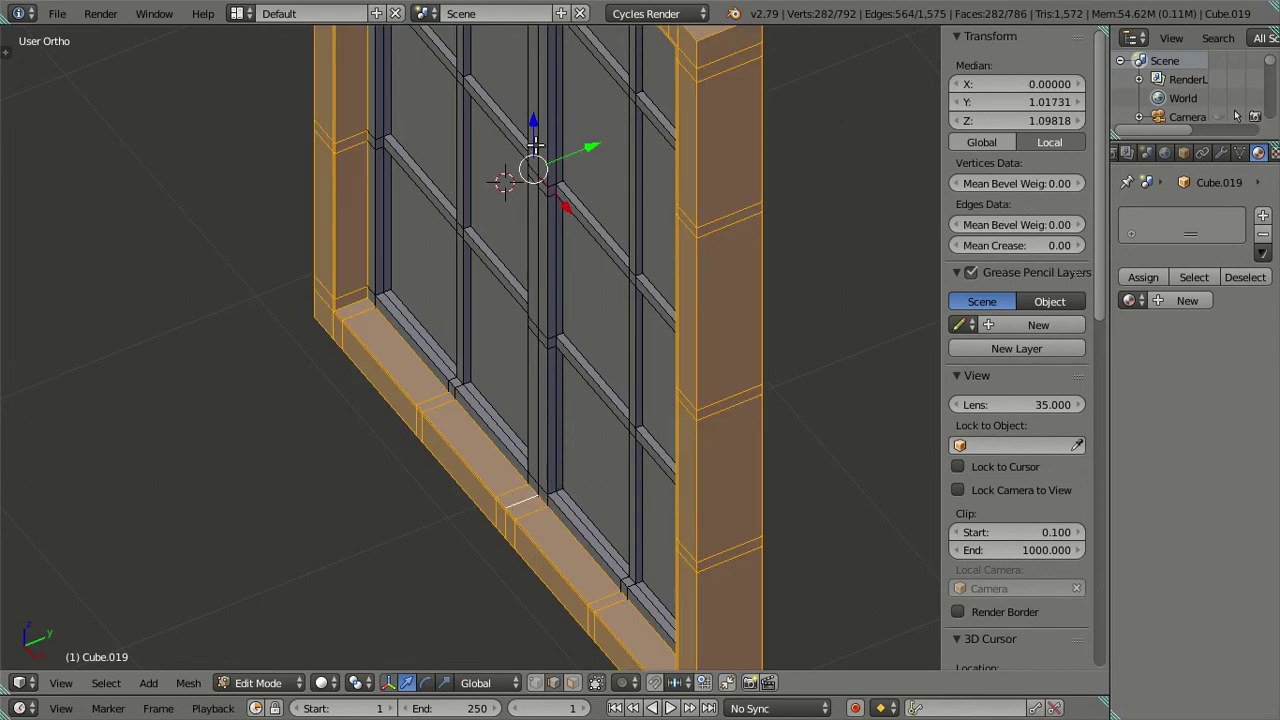
pyautogui.scroll(-3, 535, 143)
pyautogui.press('a')
# Move the connected wall piece away from the frame along Y, then deselect it.
pyautogui.moveTo(563, 223); pyautogui.dragTo(534, 277, button='middle')
pyautogui.scroll(2, 531, 271)
pyautogui.press('l')
pyautogui.press('g')
pyautogui.press('y')
pyautogui.click(429, 374)
pyautogui.press('a')
# Select and deselect the connected window frame mesh, ending on a straight-on view.
pyautogui.moveTo(429, 374)
pyautogui.mouseDown(button='middle')
pyautogui.moveTo(400, 323)
pyautogui.moveTo(452, 394)
pyautogui.moveTo(434, 389)
pyautogui.moveTo(500, 405)
pyautogui.moveTo(574, 237)
pyautogui.moveTo(471, 423)
pyautogui.mouseUp(button='middle')
pyautogui.scroll(2, 537, 408)
pyautogui.press('l')
pyautogui.press('a')
pyautogui.scroll(-3, 537, 404)
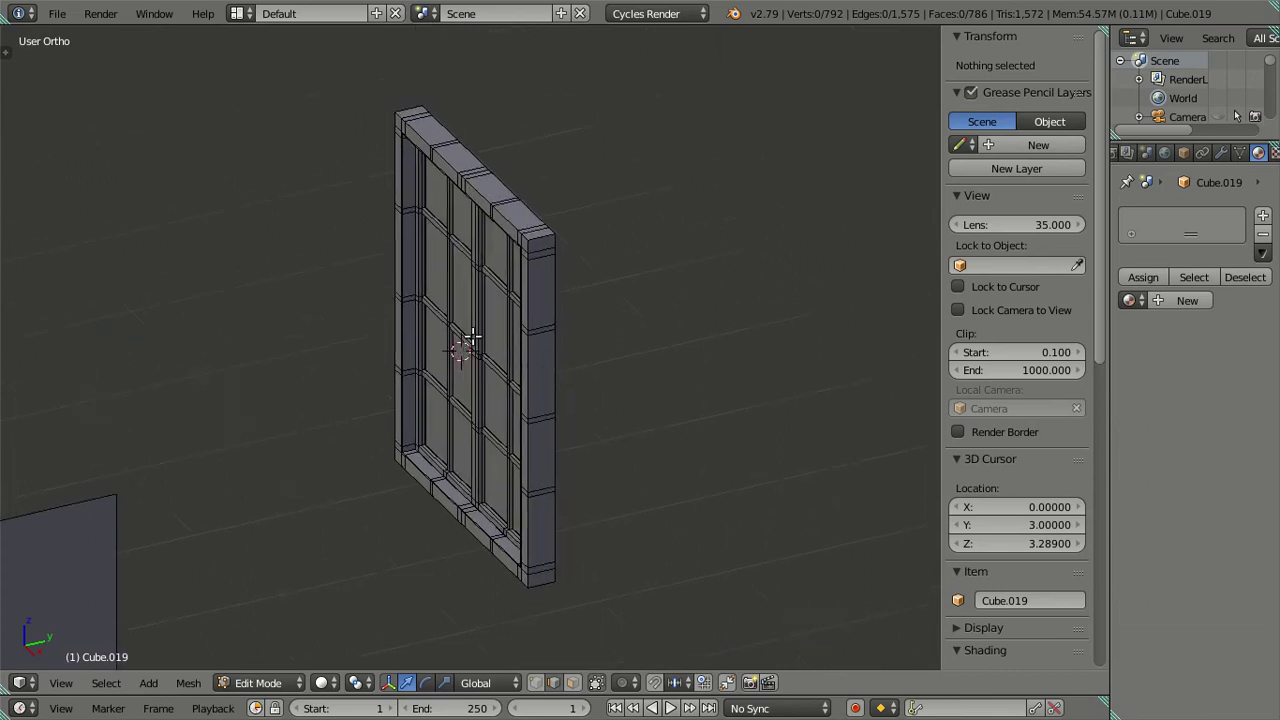
pyautogui.scroll(4, 625, 285)
pyautogui.moveTo(625, 285)
pyautogui.mouseDown(button='middle')
pyautogui.moveTo(689, 363)
pyautogui.moveTo(689, 286)
pyautogui.moveTo(619, 272)
pyautogui.moveTo(586, 451)
pyautogui.moveTo(571, 423)
pyautogui.moveTo(500, 372)
pyautogui.mouseUp(button='middle')
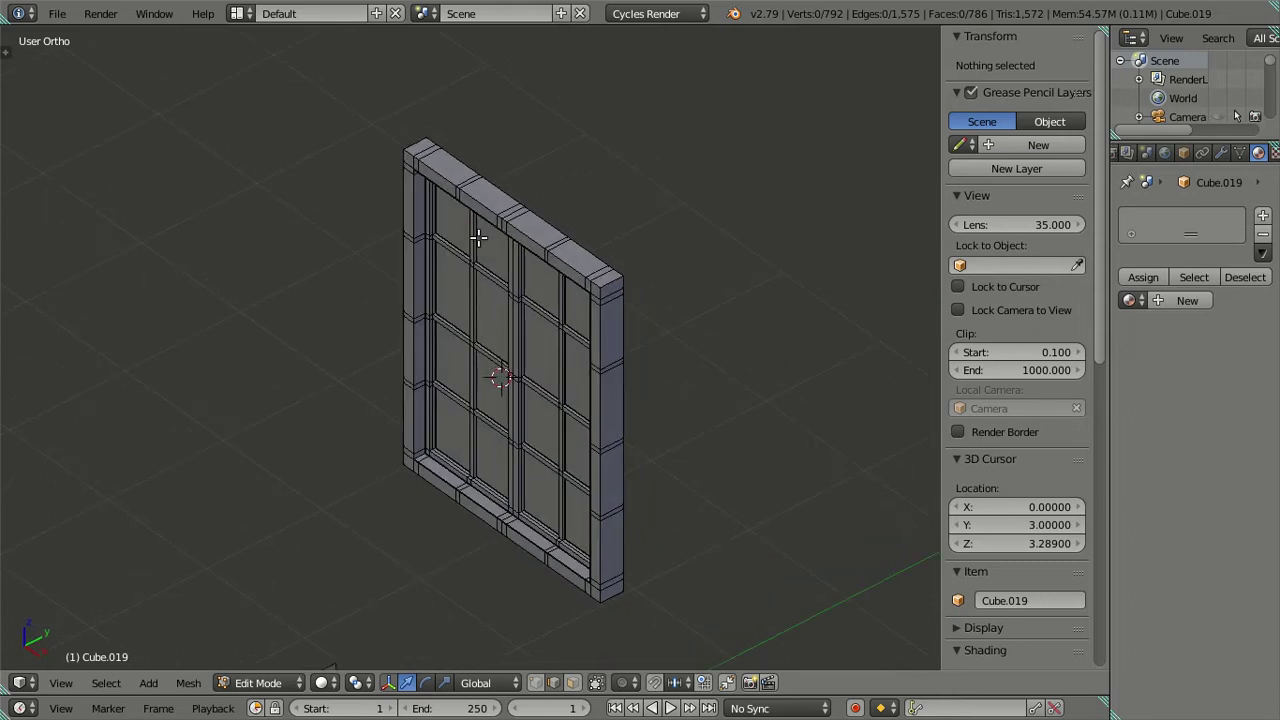
# Return to Object Mode, show the whole scene via local view, then isolate the window again.
pyautogui.scroll(3, 478, 236)
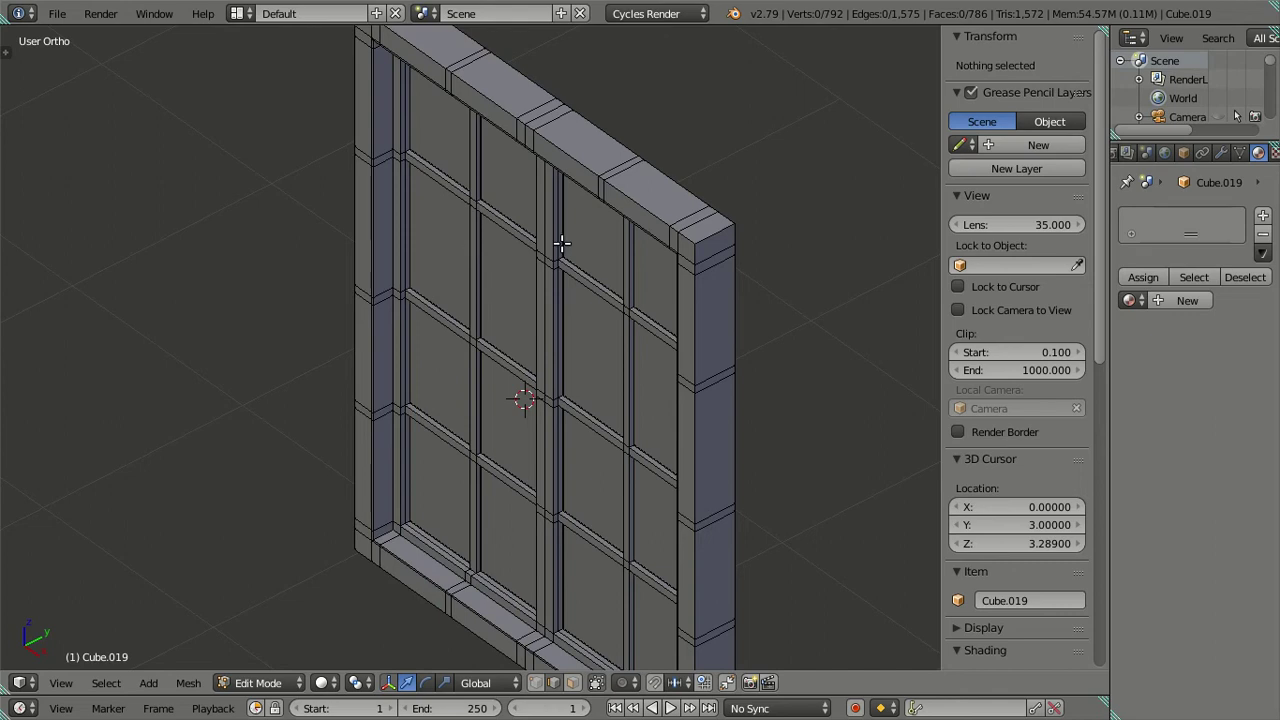
pyautogui.scroll(-2, 428, 250)
pyautogui.moveTo(434, 594)
pyautogui.mouseDown(button='middle')
pyautogui.moveTo(626, 294)
pyautogui.moveTo(540, 331)
pyautogui.moveTo(544, 306)
pyautogui.moveTo(426, 323)
pyautogui.mouseUp(button='middle')
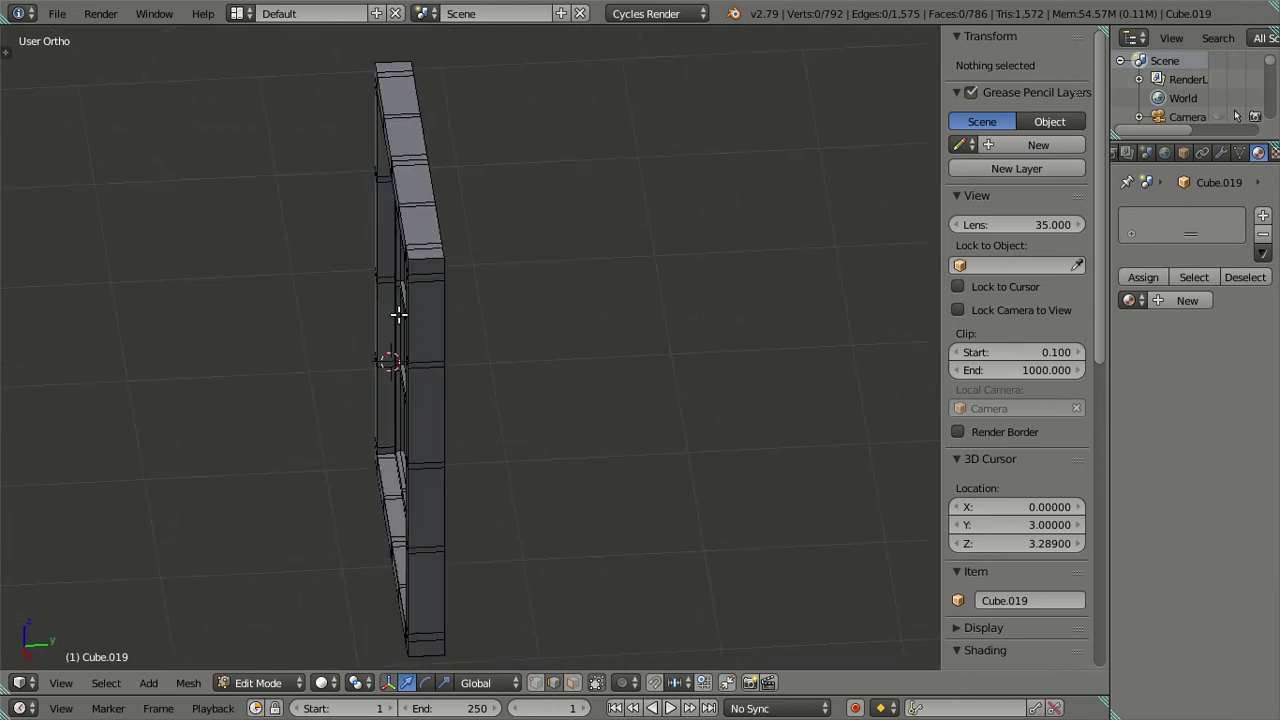
pyautogui.scroll(1, 398, 315)
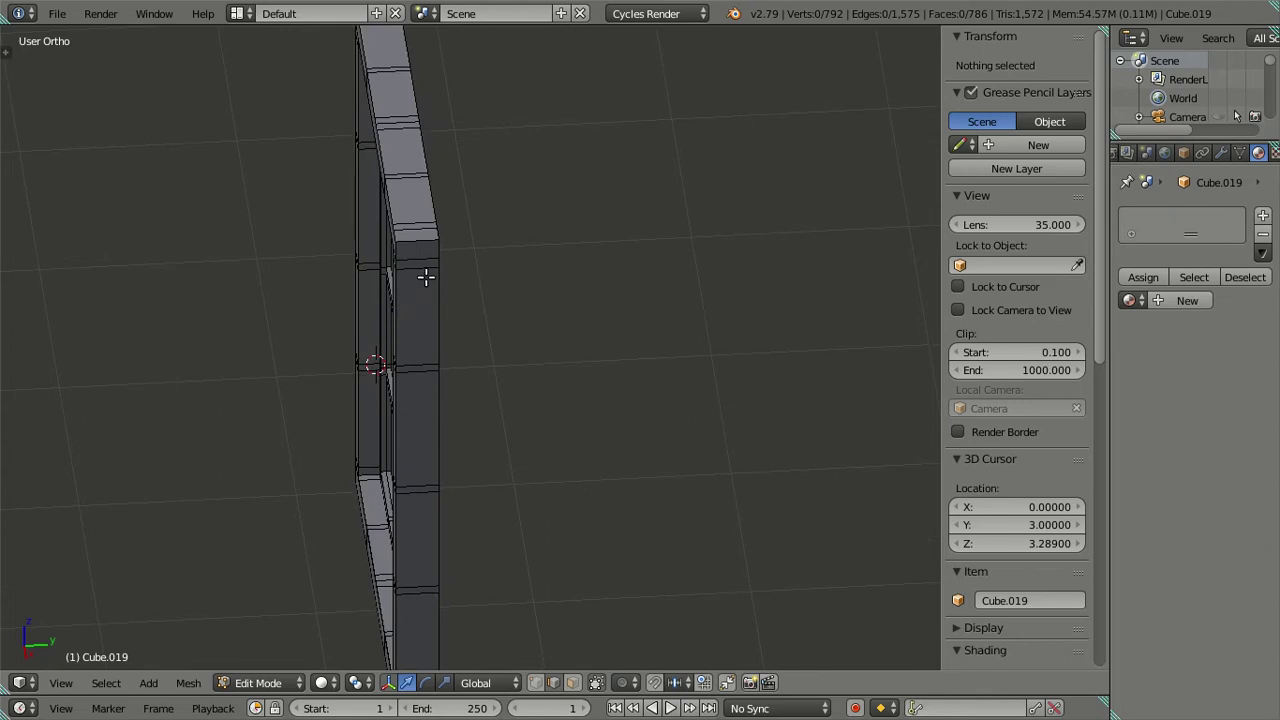
pyautogui.scroll(-4, 314, 268)
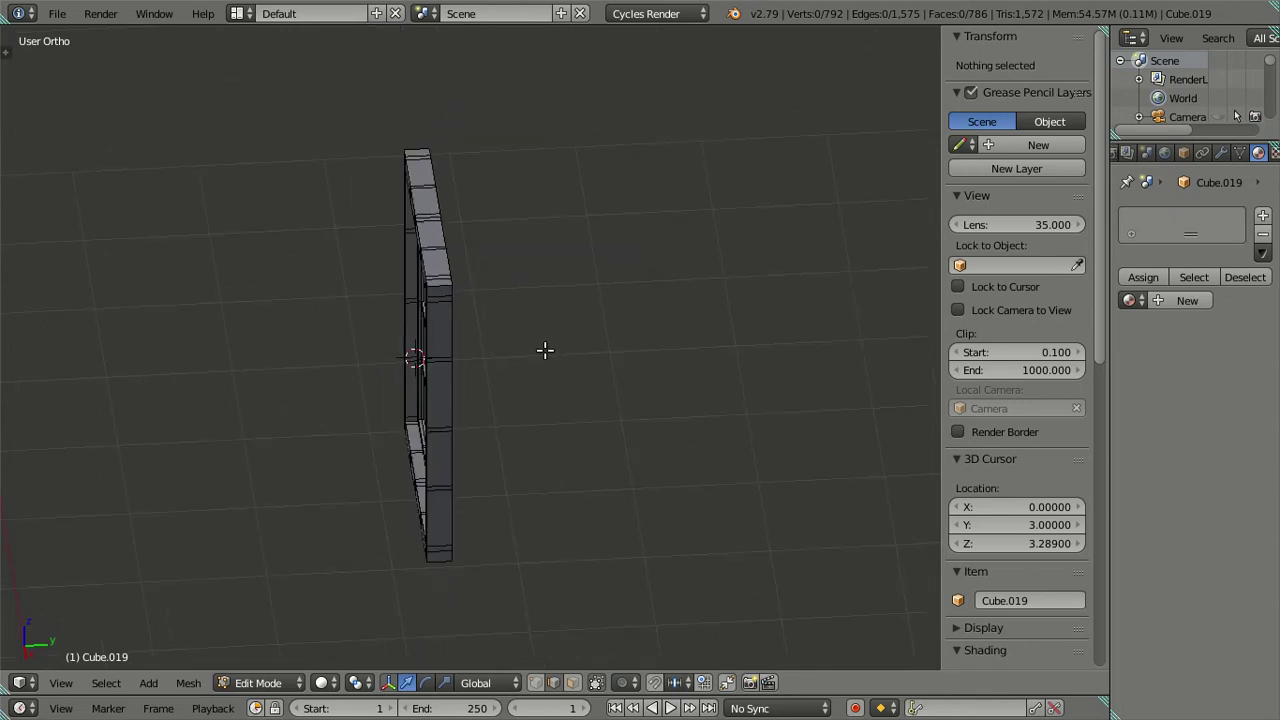
pyautogui.press('Tab')
pyautogui.press('KP_Divide')
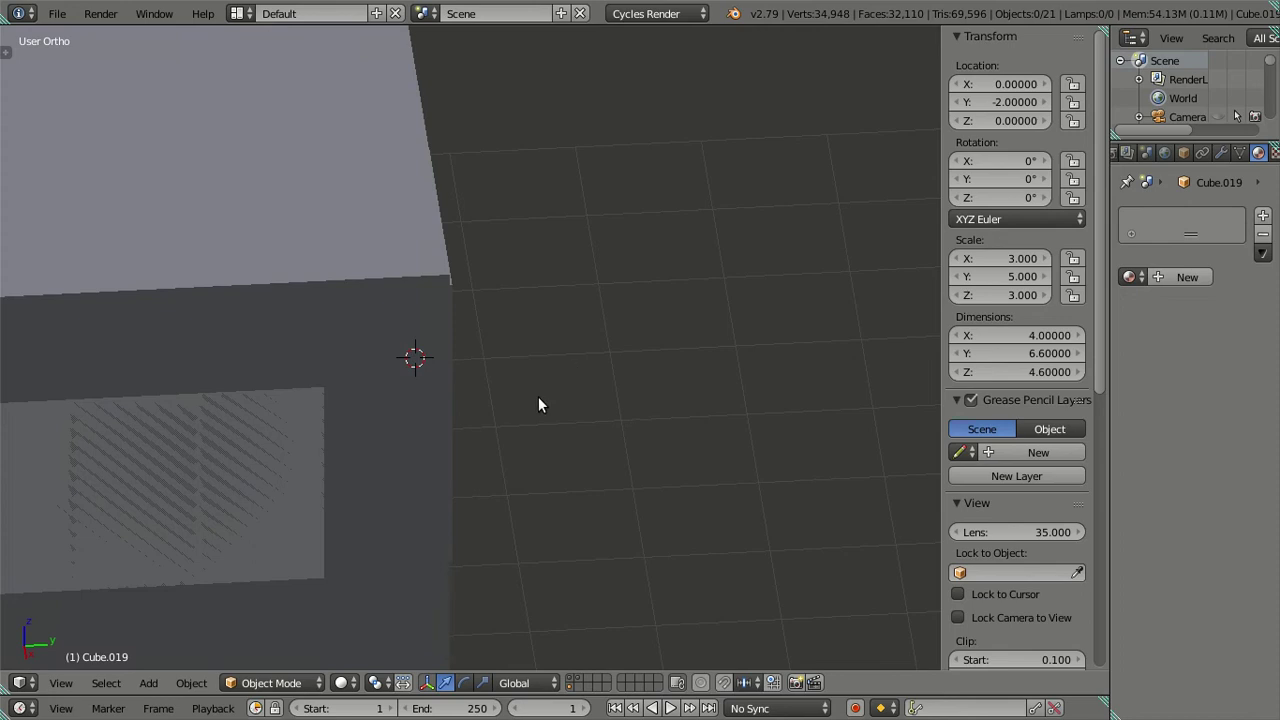
pyautogui.moveTo(483, 356)
pyautogui.mouseDown(button='middle')
pyautogui.moveTo(527, 350)
pyautogui.moveTo(527, 443)
pyautogui.moveTo(520, 434)
pyautogui.mouseUp(button='middle')
pyautogui.press('KP_Divide')
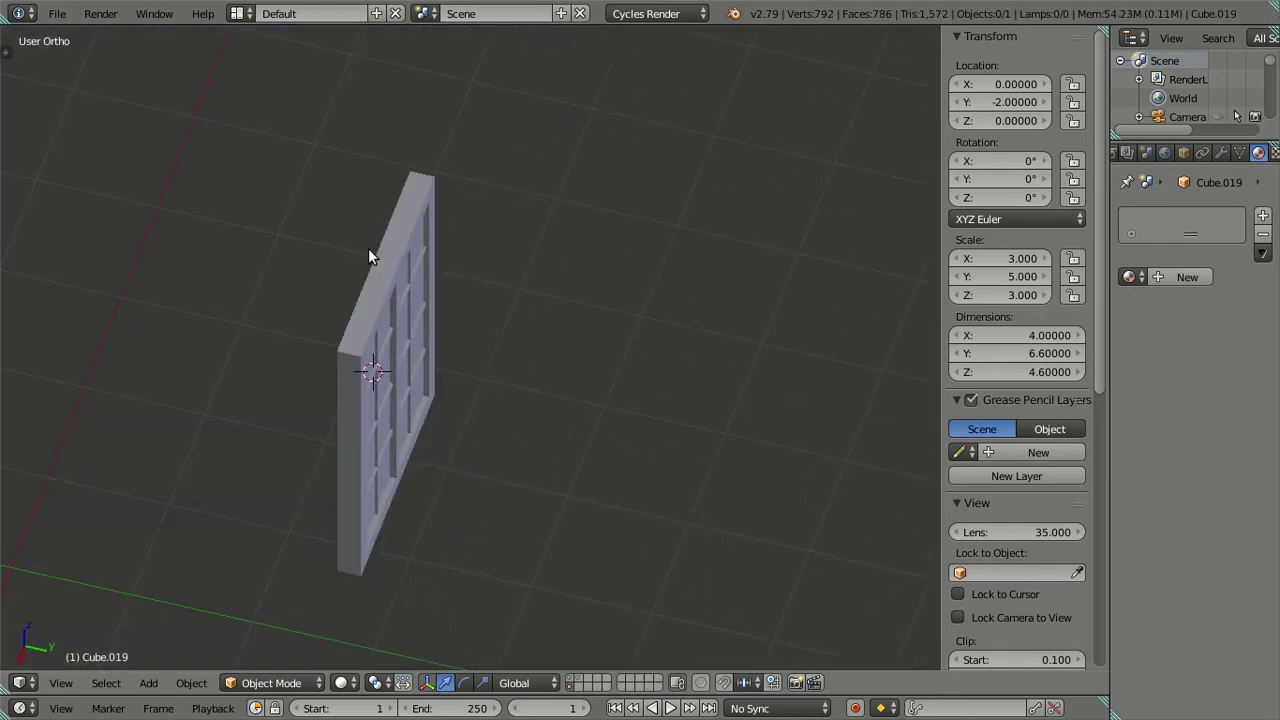
# Adjust the Y position of an edge on top of the frame, then return to Object Mode.
pyautogui.press('Tab')
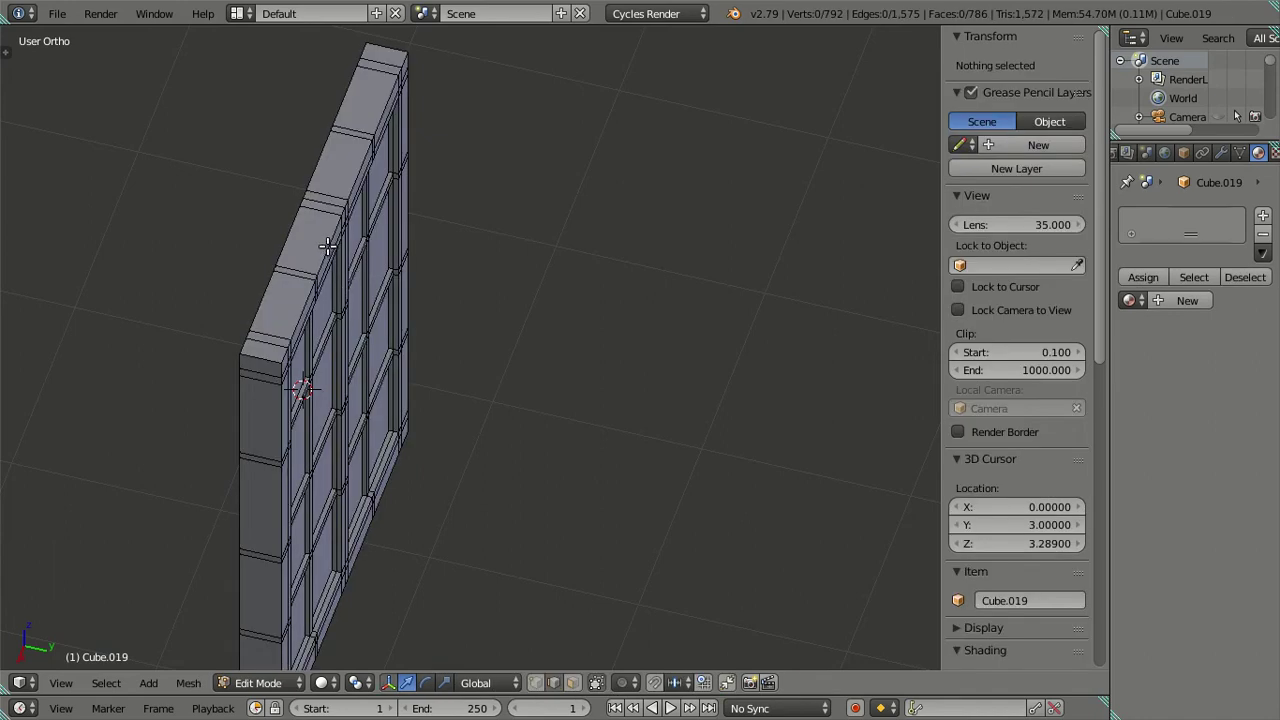
pyautogui.rightClick(328, 245)
pyautogui.click(995, 104)
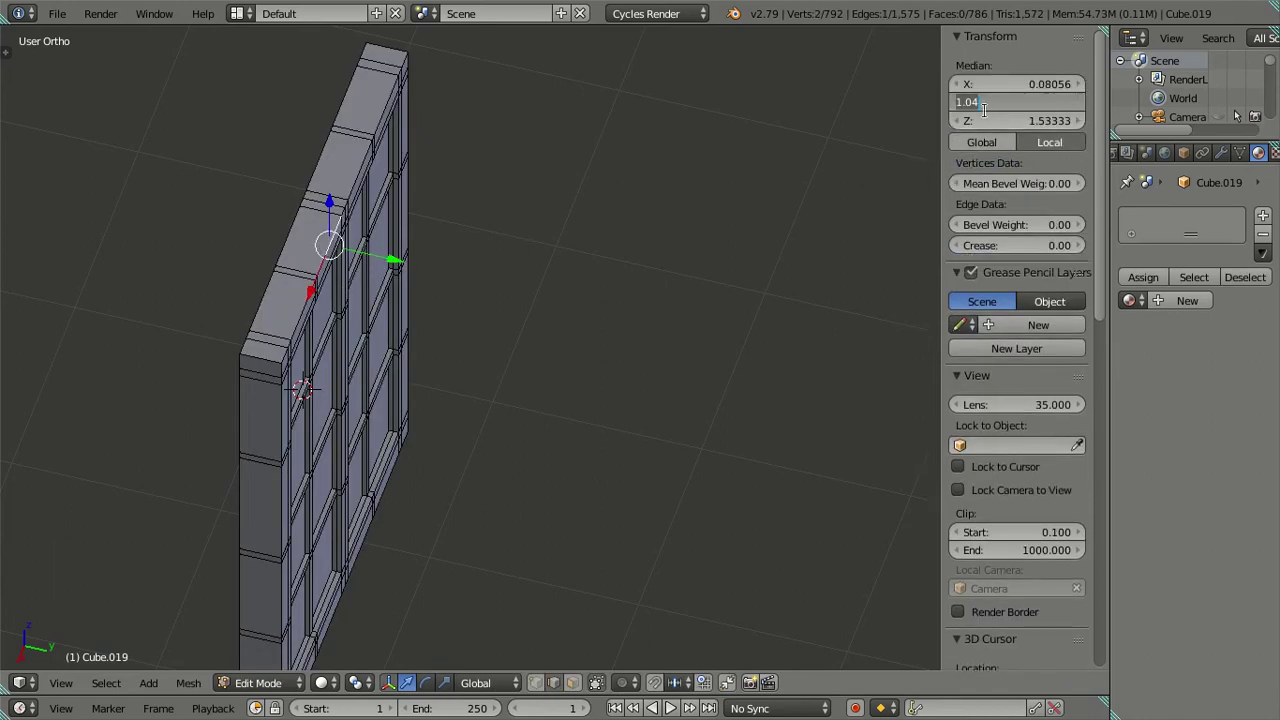
pyautogui.press('a')
pyautogui.press('Tab')
pyautogui.scroll(-4, 477, 241)
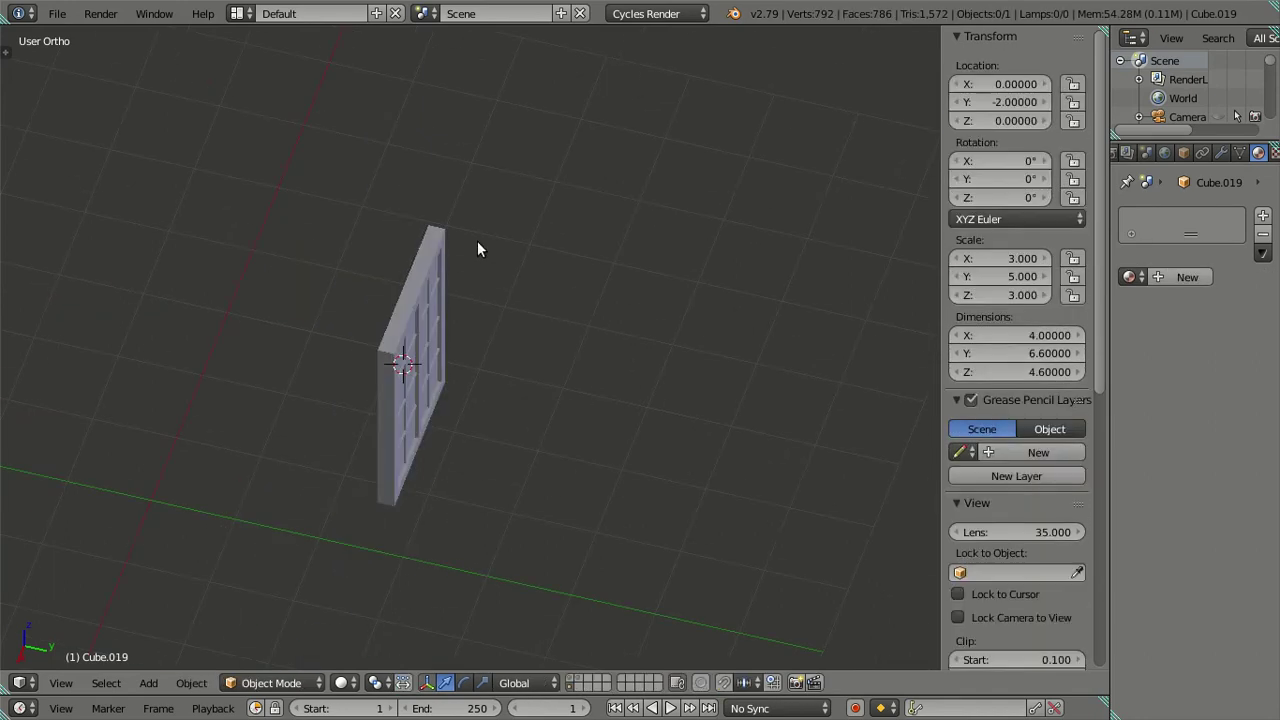
pyautogui.moveTo(477, 241); pyautogui.dragTo(407, 332, button='middle')
# Show the large box's layer, select the box and start editing its mesh.
pyautogui.click(578, 685)
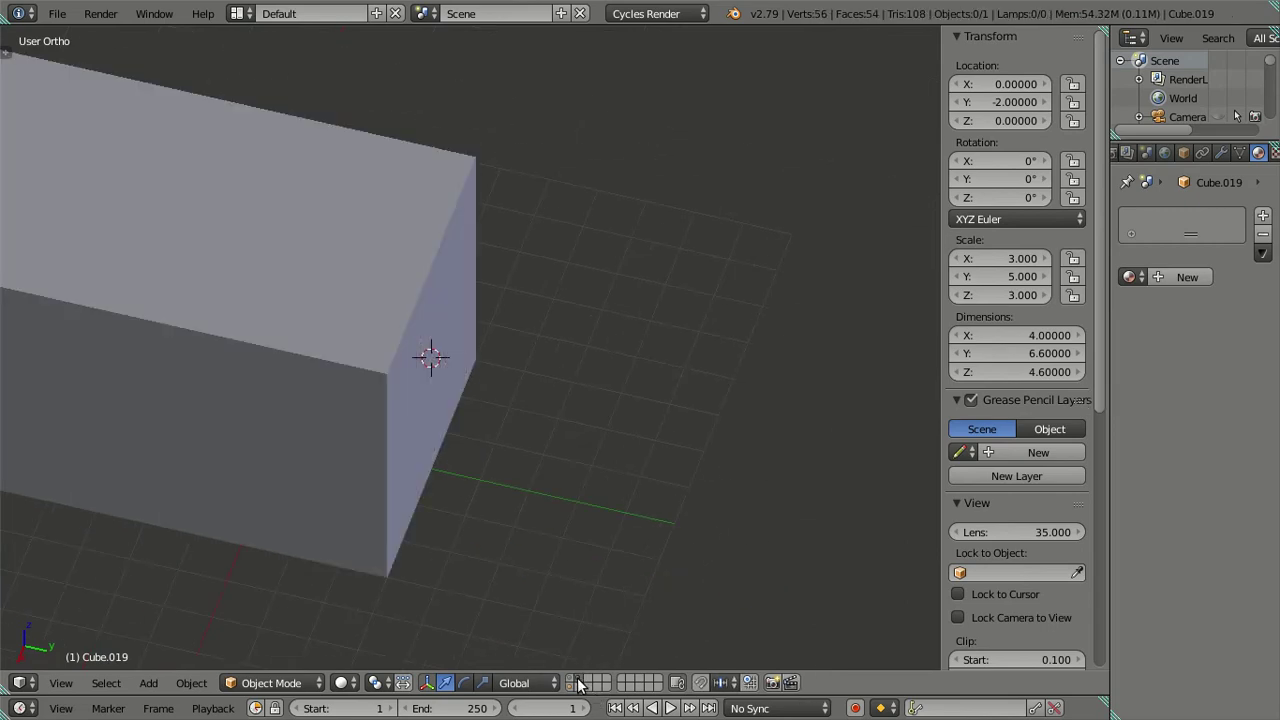
pyautogui.rightClick(340, 315)
pyautogui.press('Tab')
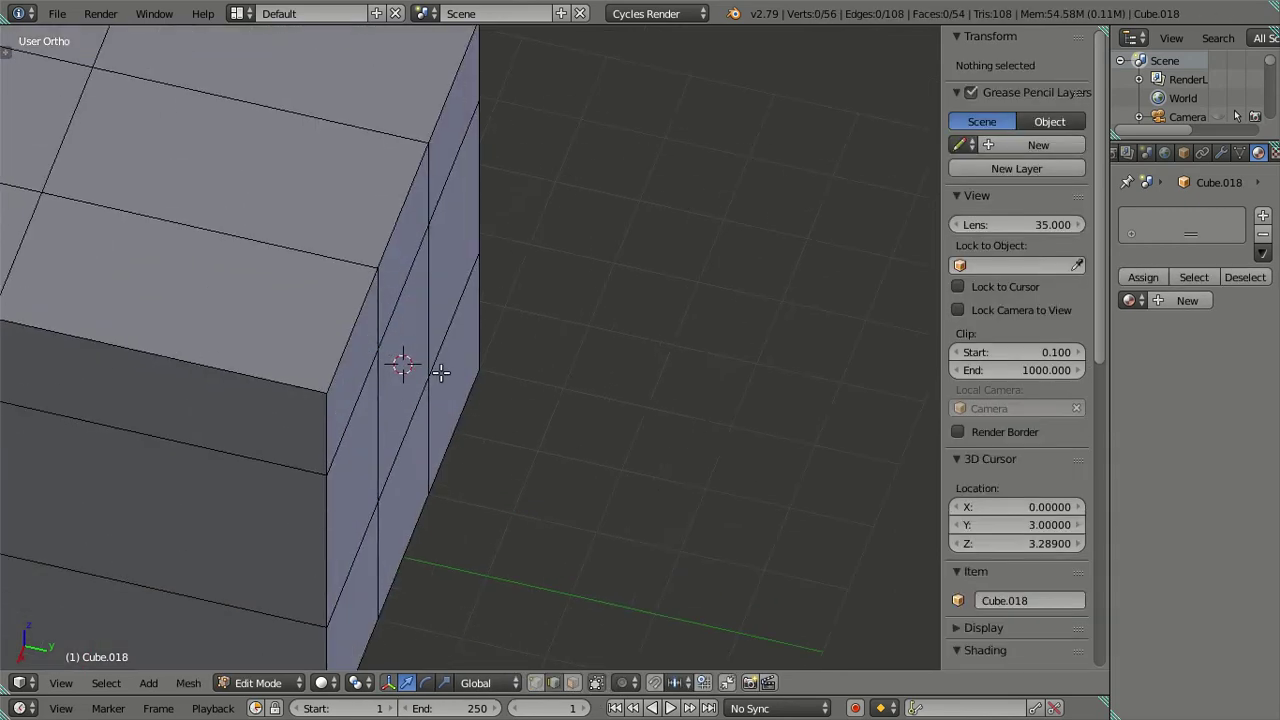
pyautogui.scroll(-5, 440, 372)
pyautogui.moveTo(437, 320)
pyautogui.mouseDown(button='middle')
pyautogui.moveTo(386, 343)
pyautogui.moveTo(363, 171)
pyautogui.moveTo(322, 264)
pyautogui.moveTo(391, 323)
pyautogui.mouseUp(button='middle')
pyautogui.scroll(2, 491, 331)
pyautogui.moveTo(491, 331)
pyautogui.mouseDown(button='middle')
pyautogui.moveTo(403, 334)
pyautogui.moveTo(364, 386)
pyautogui.mouseUp(button='middle')
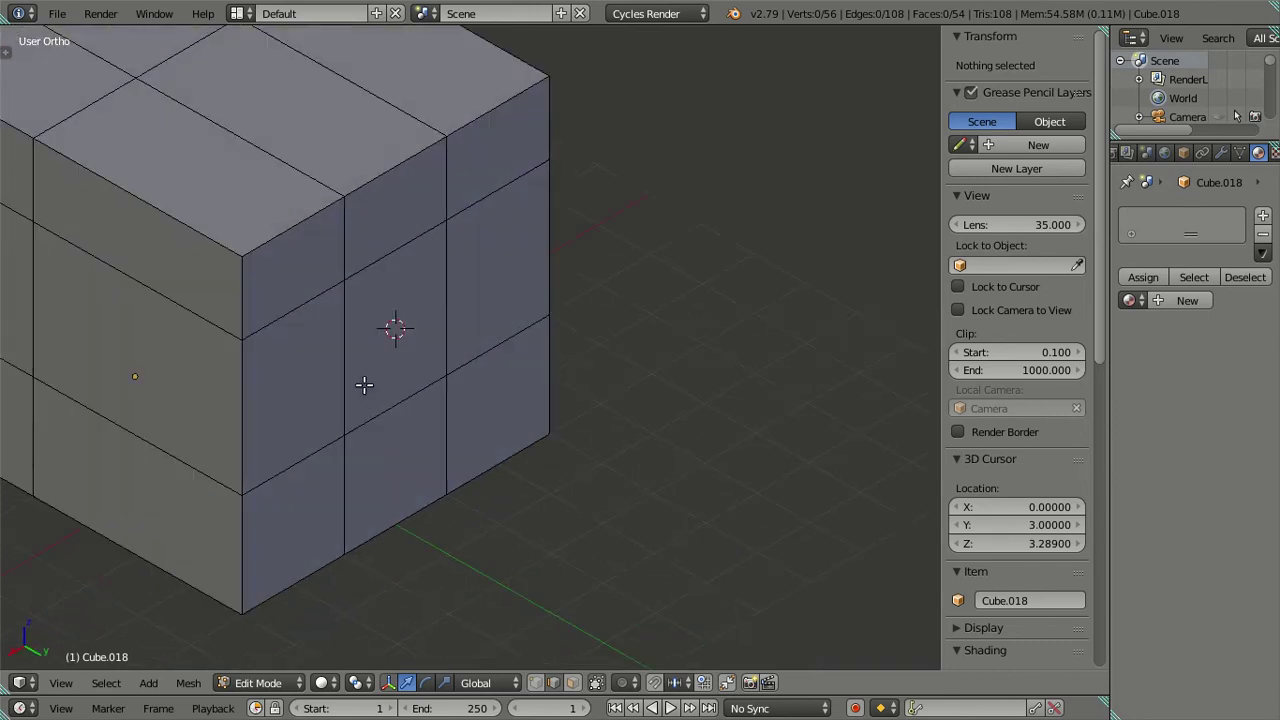
# Delete the centre face of the box's front grid to leave a square hole.
pyautogui.rightClick(320, 303)
pyautogui.keyDown('shift'); pyautogui.rightClick(397, 207); pyautogui.keyUp('shift')
pyautogui.keyDown('shift'); pyautogui.rightClick(500, 150); pyautogui.keyUp('shift')
pyautogui.keyDown('shift'); pyautogui.rightClick(529, 217); pyautogui.keyUp('shift')
pyautogui.keyDown('shift'); pyautogui.rightClick(395, 325); pyautogui.keyUp('shift')
pyautogui.keyDown('shift'); pyautogui.rightClick(297, 430); pyautogui.keyUp('shift')
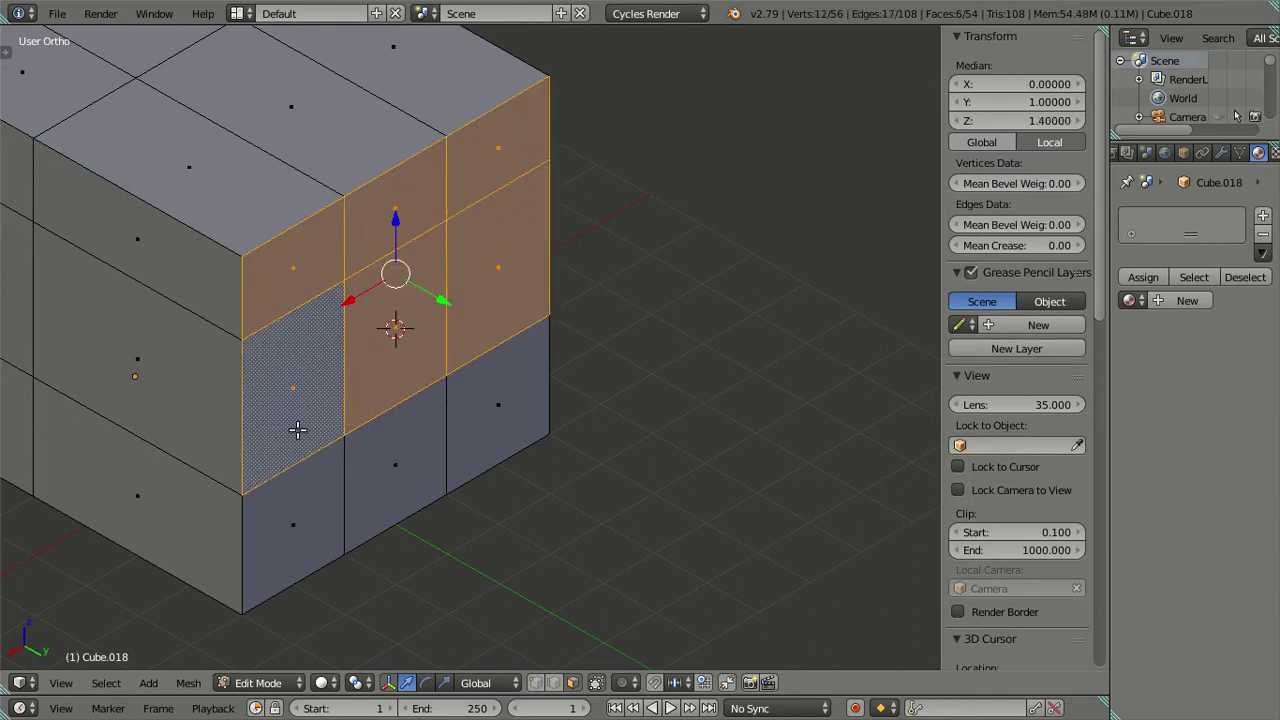
pyautogui.keyDown('shift'); pyautogui.rightClick(308, 468); pyautogui.keyUp('shift')
pyautogui.keyDown('shift'); pyautogui.rightClick(386, 449); pyautogui.keyUp('shift')
pyautogui.keyDown('shift'); pyautogui.rightClick(464, 420); pyautogui.keyUp('shift')
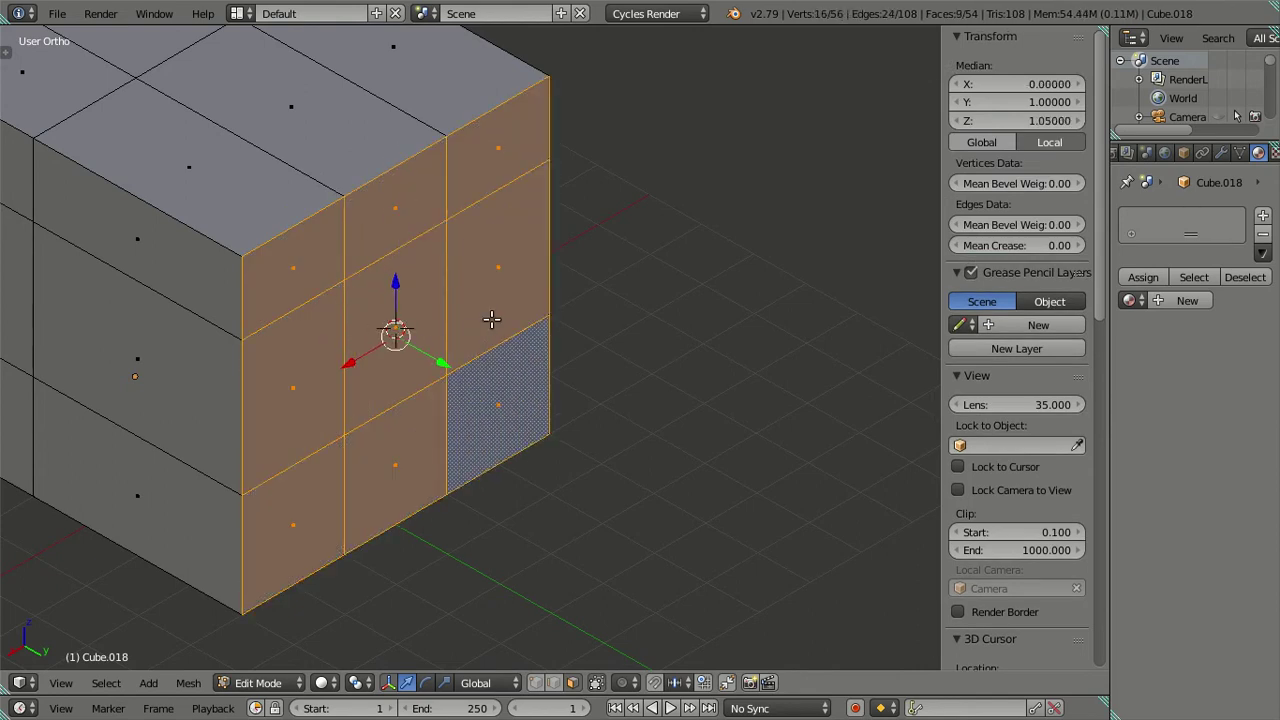
pyautogui.rightClick(435, 322)
pyautogui.press('x')
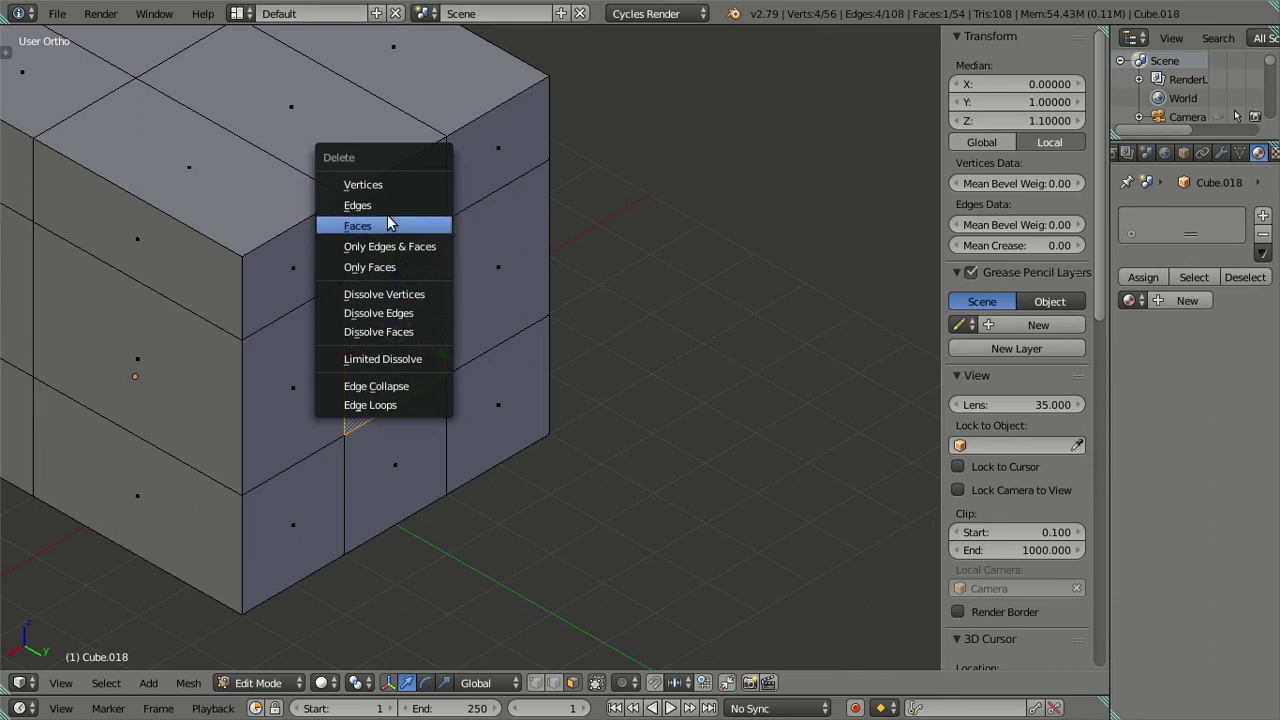
pyautogui.click(388, 219)
# Select the eight faces surrounding the square hole.
pyautogui.rightClick(293, 267)
pyautogui.keyDown('shift'); pyautogui.rightClick(395, 207); pyautogui.keyUp('shift')
pyautogui.keyDown('shift'); pyautogui.rightClick(498, 148); pyautogui.keyUp('shift')
pyautogui.keyDown('shift'); pyautogui.rightClick(498, 267); pyautogui.keyUp('shift')
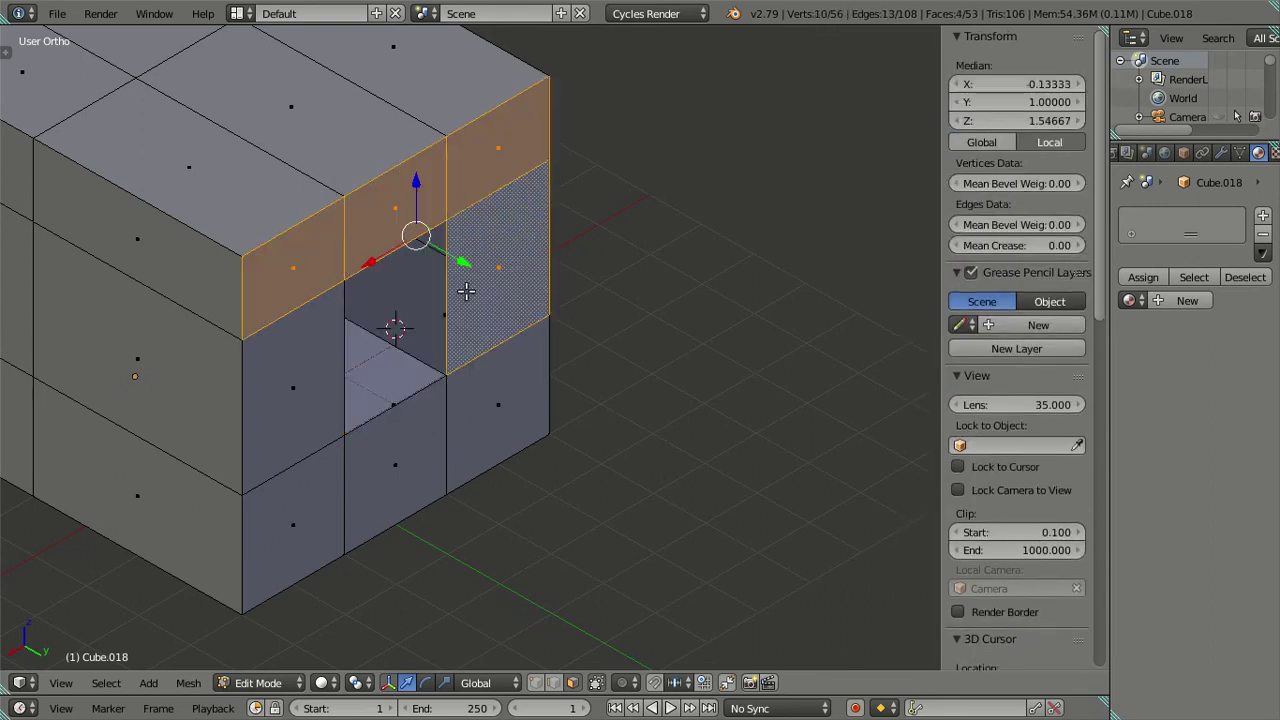
pyautogui.keyDown('shift'); pyautogui.rightClick(314, 407); pyautogui.keyUp('shift')
pyautogui.keyDown('shift'); pyautogui.rightClick(310, 461); pyautogui.keyUp('shift')
pyautogui.keyDown('shift'); pyautogui.rightClick(400, 449); pyautogui.keyUp('shift')
pyautogui.keyDown('shift'); pyautogui.rightClick(479, 408); pyautogui.keyUp('shift')
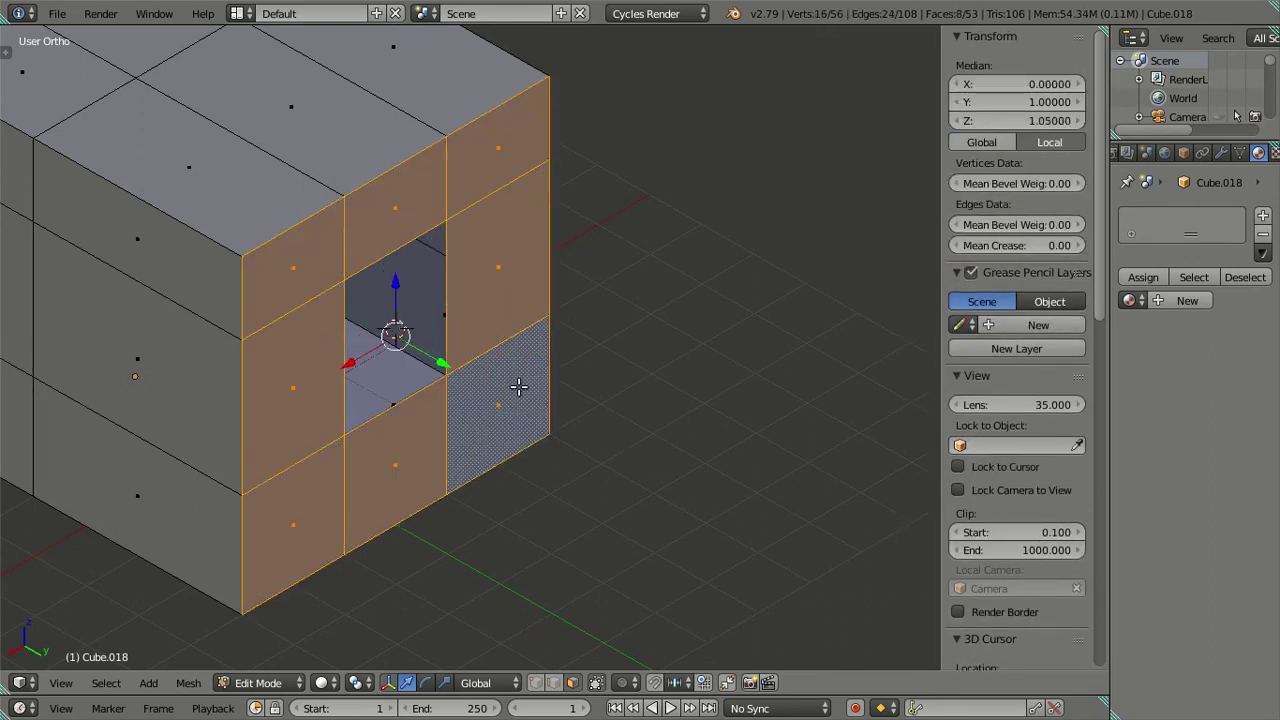
pyautogui.moveTo(518, 387); pyautogui.dragTo(559, 404, button='middle')
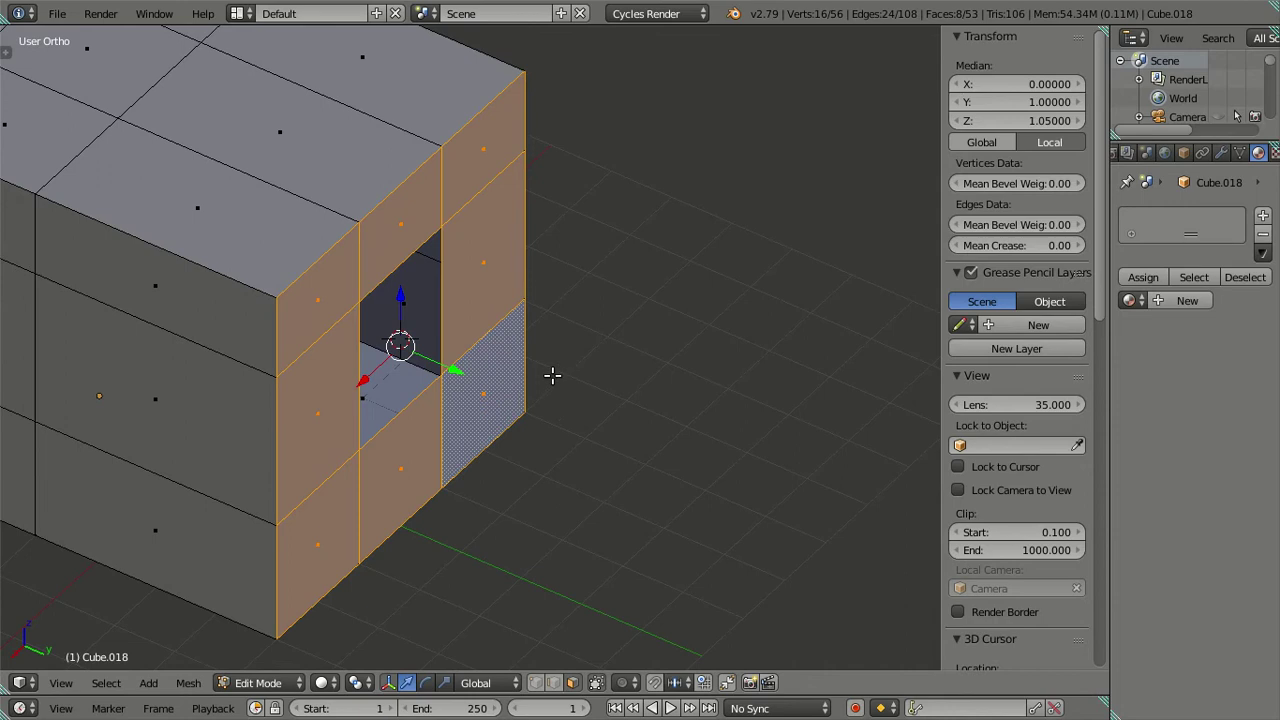
pyautogui.hotkey('ctrl', 'space')
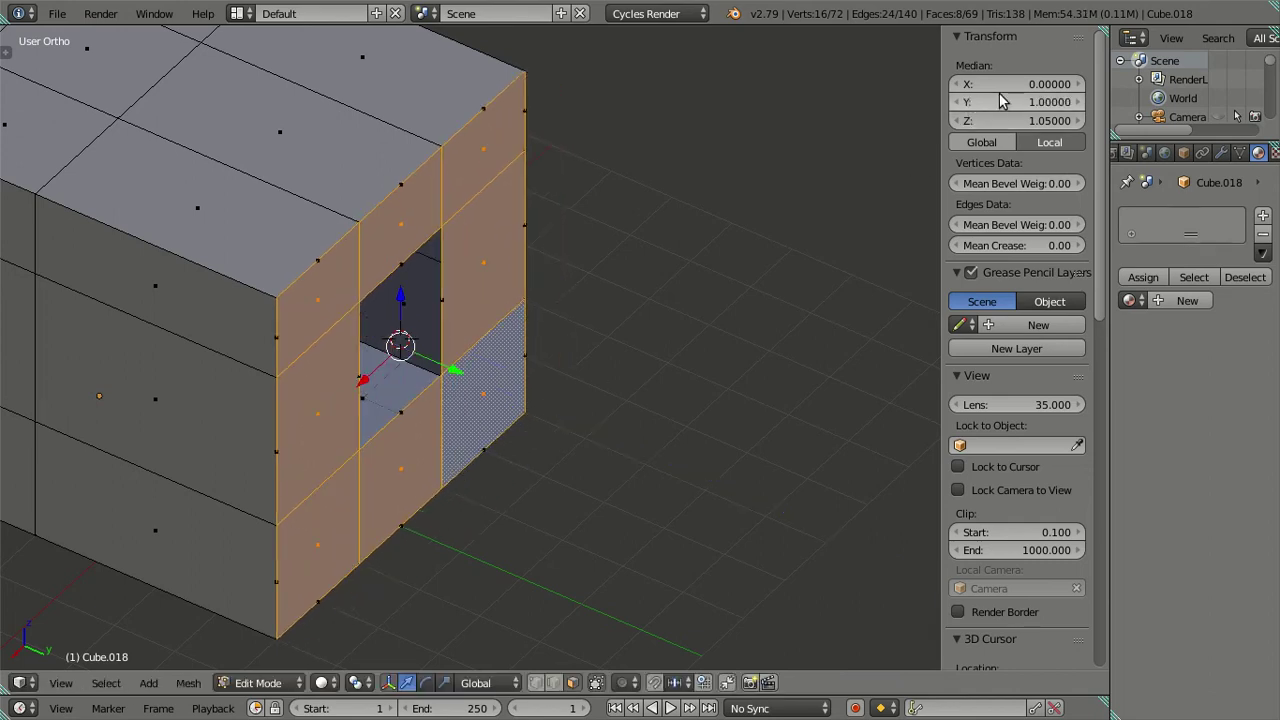
# Clear the selection and select the right-edge strip and right-column faces.
pyautogui.press('a')
pyautogui.moveTo(443, 420)
pyautogui.mouseDown(button='middle')
pyautogui.moveTo(453, 429)
pyautogui.moveTo(400, 323)
pyautogui.moveTo(431, 346)
pyautogui.moveTo(360, 420)
pyautogui.moveTo(417, 309)
pyautogui.moveTo(509, 397)
pyautogui.moveTo(517, 443)
pyautogui.moveTo(508, 431)
pyautogui.moveTo(543, 397)
pyautogui.moveTo(514, 337)
pyautogui.moveTo(477, 380)
pyautogui.moveTo(457, 382)
pyautogui.moveTo(480, 374)
pyautogui.moveTo(510, 300)
pyautogui.moveTo(551, 334)
pyautogui.moveTo(620, 354)
pyautogui.moveTo(701, 300)
pyautogui.moveTo(714, 349)
pyautogui.moveTo(634, 306)
pyautogui.moveTo(571, 297)
pyautogui.moveTo(563, 253)
pyautogui.mouseUp(button='middle')
pyautogui.scroll(-3, 457, 382)
pyautogui.scroll(-2, 457, 382)
pyautogui.rightClick(563, 253)
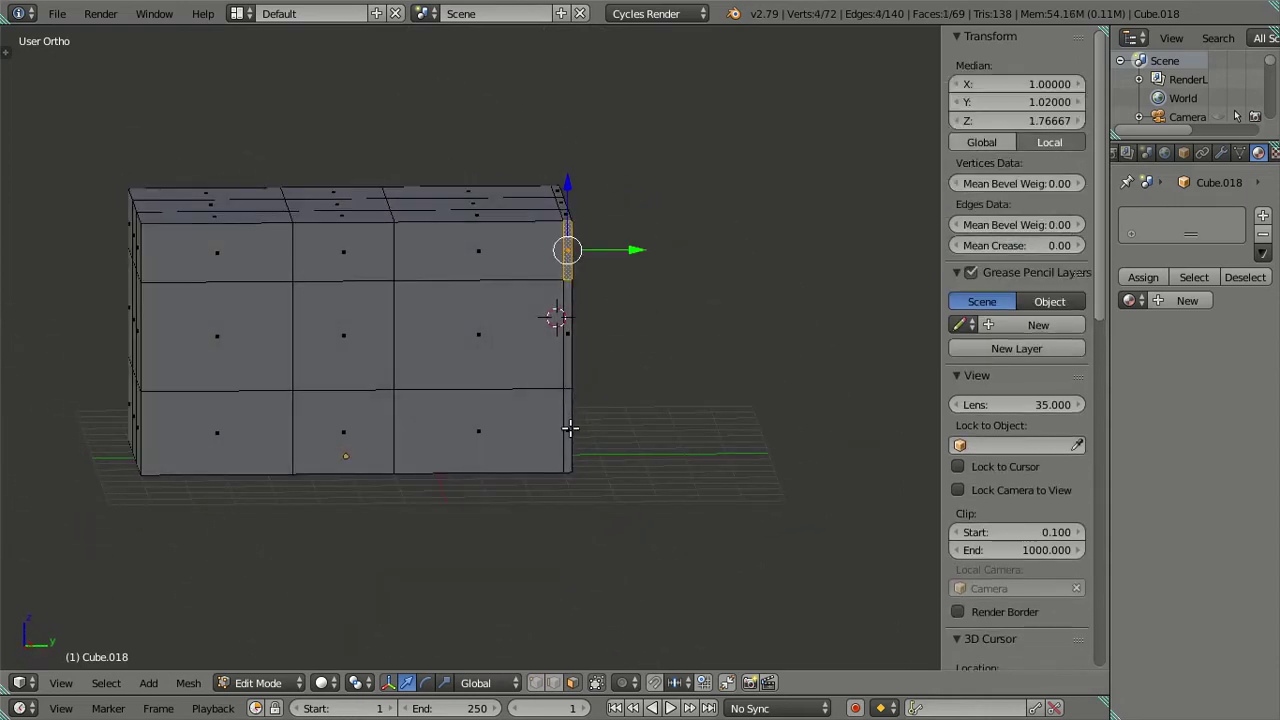
pyautogui.keyDown('shift'); pyautogui.rightClick(569, 428); pyautogui.keyUp('shift')
pyautogui.keyDown('shift'); pyautogui.rightClick(477, 265); pyautogui.keyUp('shift')
pyautogui.keyDown('shift'); pyautogui.rightClick(470, 340); pyautogui.keyUp('shift')
pyautogui.keyDown('shift'); pyautogui.rightClick(466, 410); pyautogui.keyUp('shift')
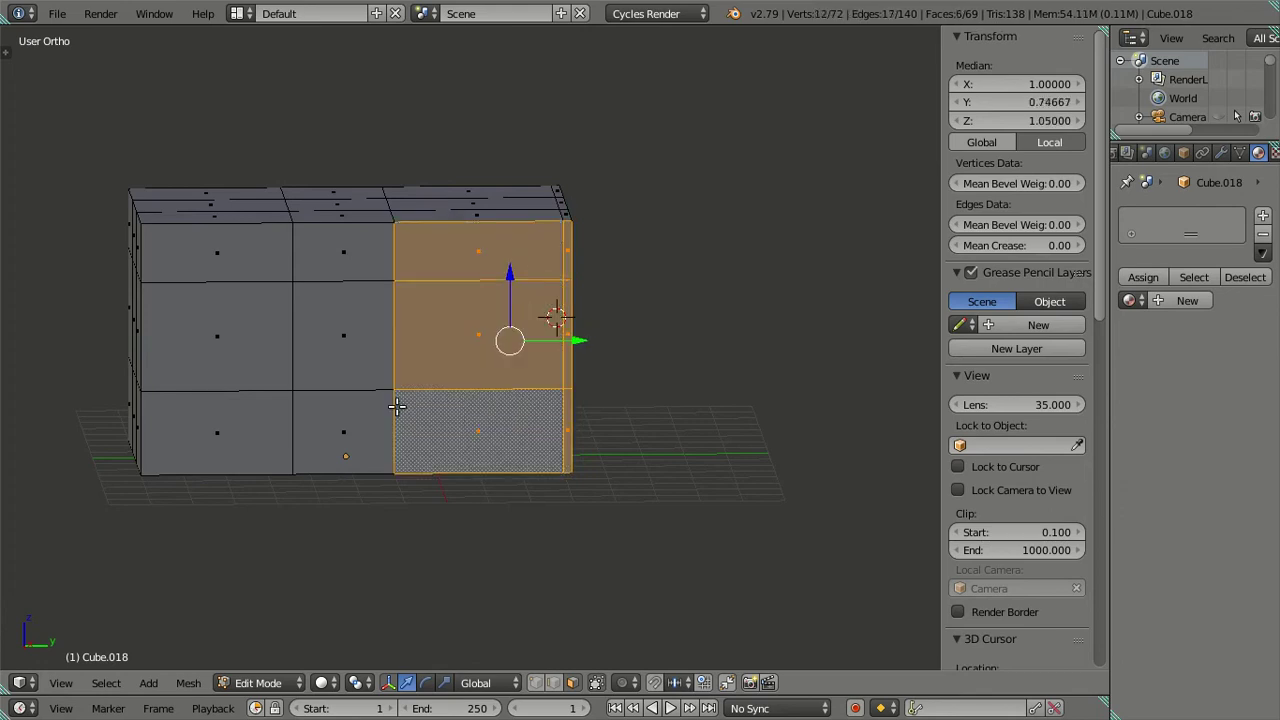
# Add the middle and left columns of front faces to the selection.
pyautogui.keyDown('shift'); pyautogui.rightClick(385, 410); pyautogui.keyUp('shift')
pyautogui.keyDown('shift'); pyautogui.rightClick(350, 330); pyautogui.keyUp('shift')
pyautogui.keyDown('shift'); pyautogui.rightClick(344, 261); pyautogui.keyUp('shift')
pyautogui.keyDown('shift'); pyautogui.rightClick(216, 256); pyautogui.keyUp('shift')
pyautogui.keyDown('shift'); pyautogui.rightClick(216, 336); pyautogui.keyUp('shift')
pyautogui.keyDown('shift'); pyautogui.rightClick(230, 432); pyautogui.keyUp('shift')
pyautogui.moveTo(448, 378); pyautogui.dragTo(507, 445, button='middle')
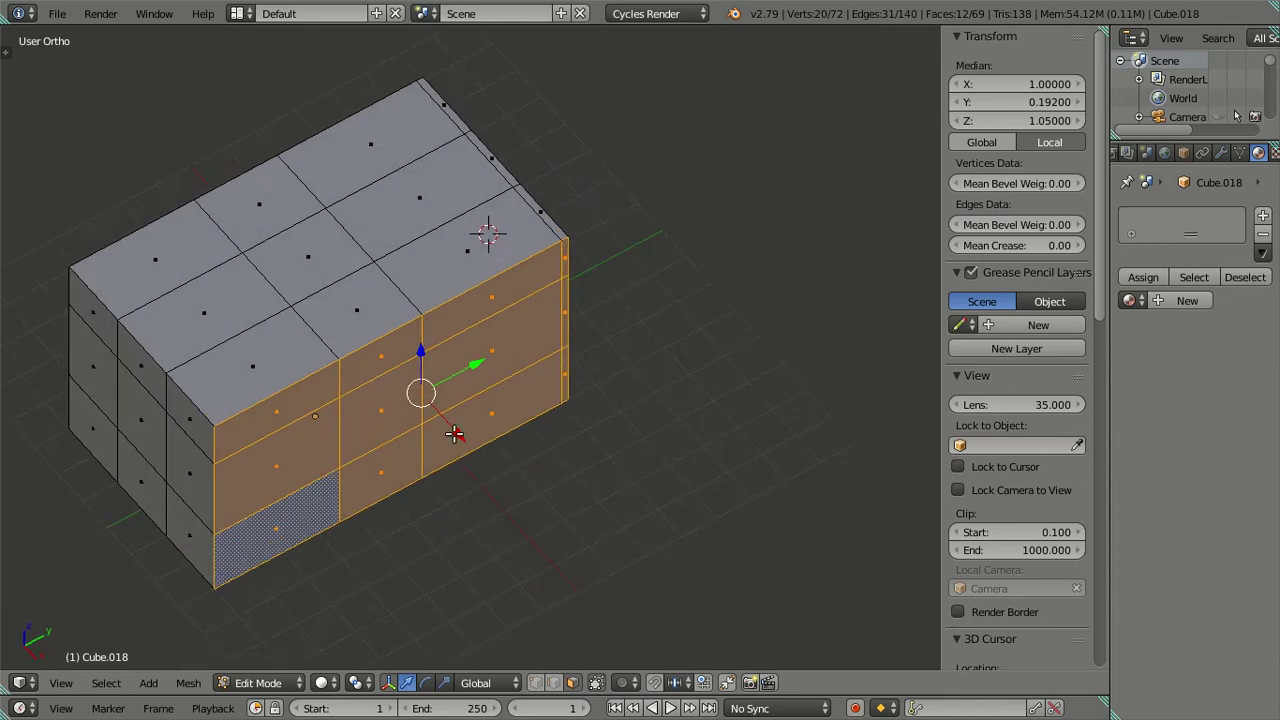
pyautogui.moveTo(428, 468); pyautogui.dragTo(379, 368, button='middle')
# Delete the middle-centre and bottom-centre faces to open a floor-level doorway.
pyautogui.keyDown('shift'); pyautogui.rightClick(357, 369); pyautogui.keyUp('shift')
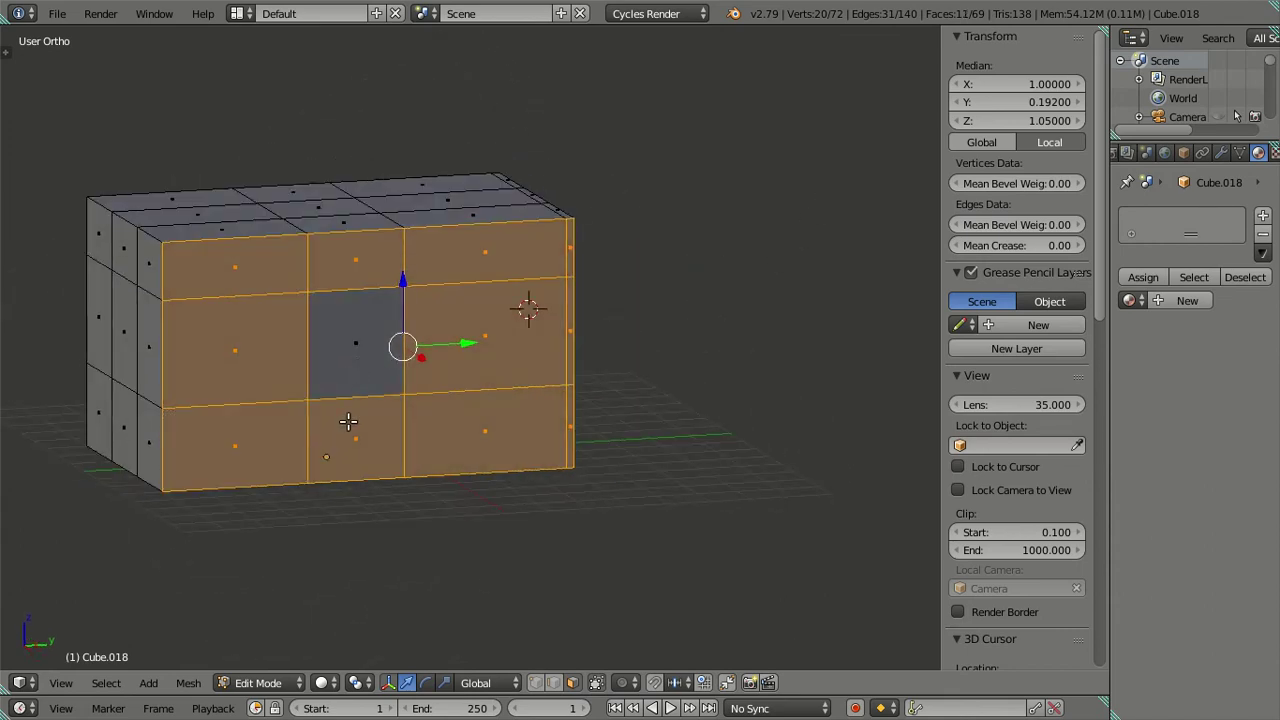
pyautogui.keyDown('shift'); pyautogui.rightClick(346, 423); pyautogui.keyUp('shift')
pyautogui.rightClick(355, 367)
pyautogui.keyDown('shift'); pyautogui.rightClick(391, 411); pyautogui.keyUp('shift')
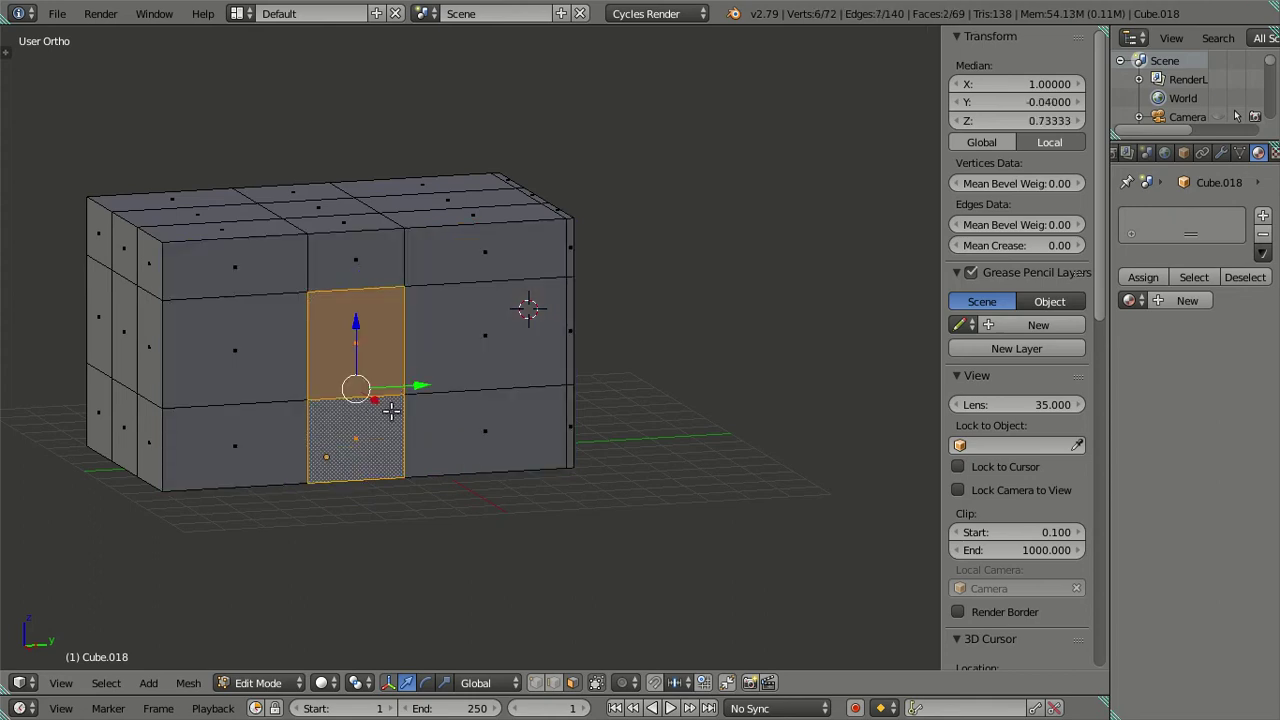
pyautogui.press('x')
pyautogui.click(571, 397)
pyautogui.moveTo(489, 394); pyautogui.dragTo(506, 495, button='middle')
pyautogui.moveTo(512, 509)
pyautogui.mouseDown(button='middle')
pyautogui.moveTo(523, 533)
pyautogui.moveTo(494, 514)
pyautogui.moveTo(487, 443)
pyautogui.moveTo(528, 287)
pyautogui.moveTo(566, 420)
pyautogui.moveTo(533, 432)
pyautogui.moveTo(496, 377)
pyautogui.mouseUp(button='middle')
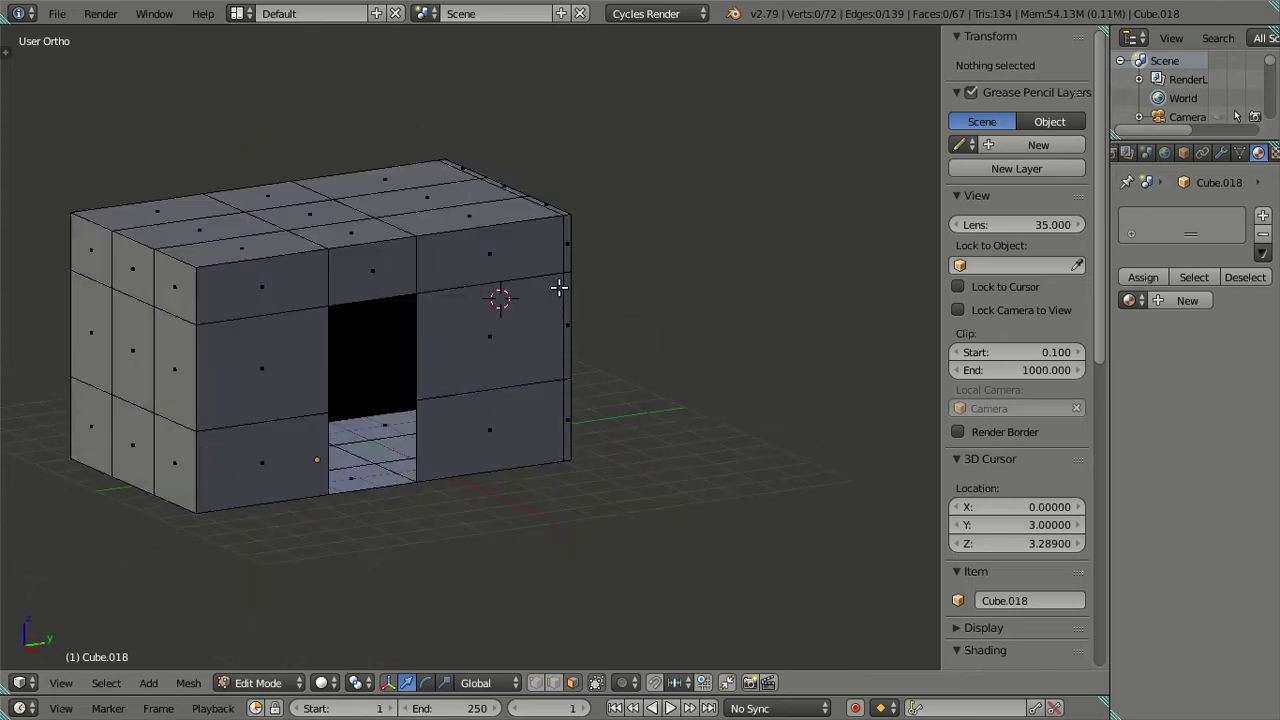
# Select the right-side, top and left-front faces framing the doorway.
pyautogui.keyDown('alt'); pyautogui.rightClick(567, 238); pyautogui.keyUp('alt')
pyautogui.keyDown('shift'); pyautogui.rightClick(568, 403); pyautogui.keyUp('shift')
pyautogui.keyDown('shift'); pyautogui.rightClick(544, 414); pyautogui.keyUp('shift')
pyautogui.keyDown('shift'); pyautogui.rightClick(515, 297); pyautogui.keyUp('shift')
pyautogui.keyDown('shift'); pyautogui.rightClick(488, 248); pyautogui.keyUp('shift')
pyautogui.keyDown('shift'); pyautogui.rightClick(375, 273); pyautogui.keyUp('shift')
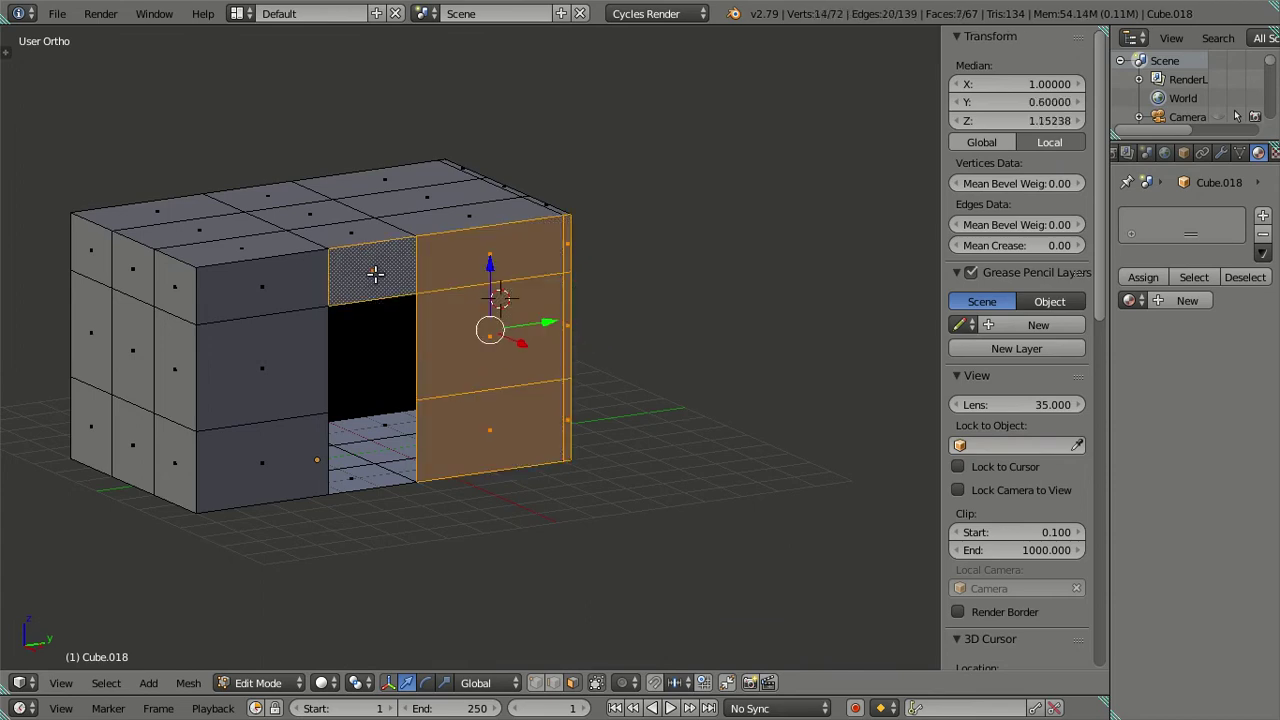
pyautogui.keyDown('shift'); pyautogui.rightClick(290, 292); pyautogui.keyUp('shift')
pyautogui.keyDown('shift'); pyautogui.rightClick(300, 355); pyautogui.keyUp('shift')
pyautogui.keyDown('shift'); pyautogui.rightClick(295, 447); pyautogui.keyUp('shift')
pyautogui.moveTo(712, 275); pyautogui.dragTo(476, 451, button='middle')
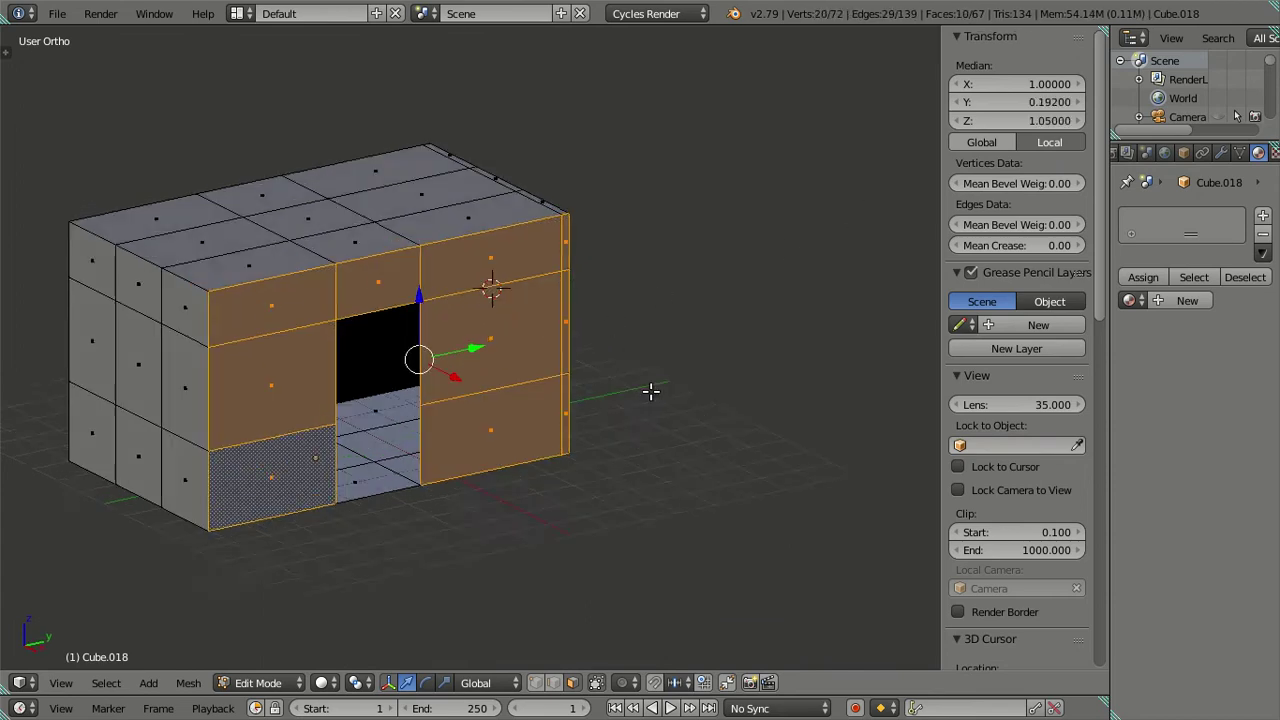
# Extrude the framing faces in place, then deselect everything.
pyautogui.press('e')
pyautogui.press('Escape')
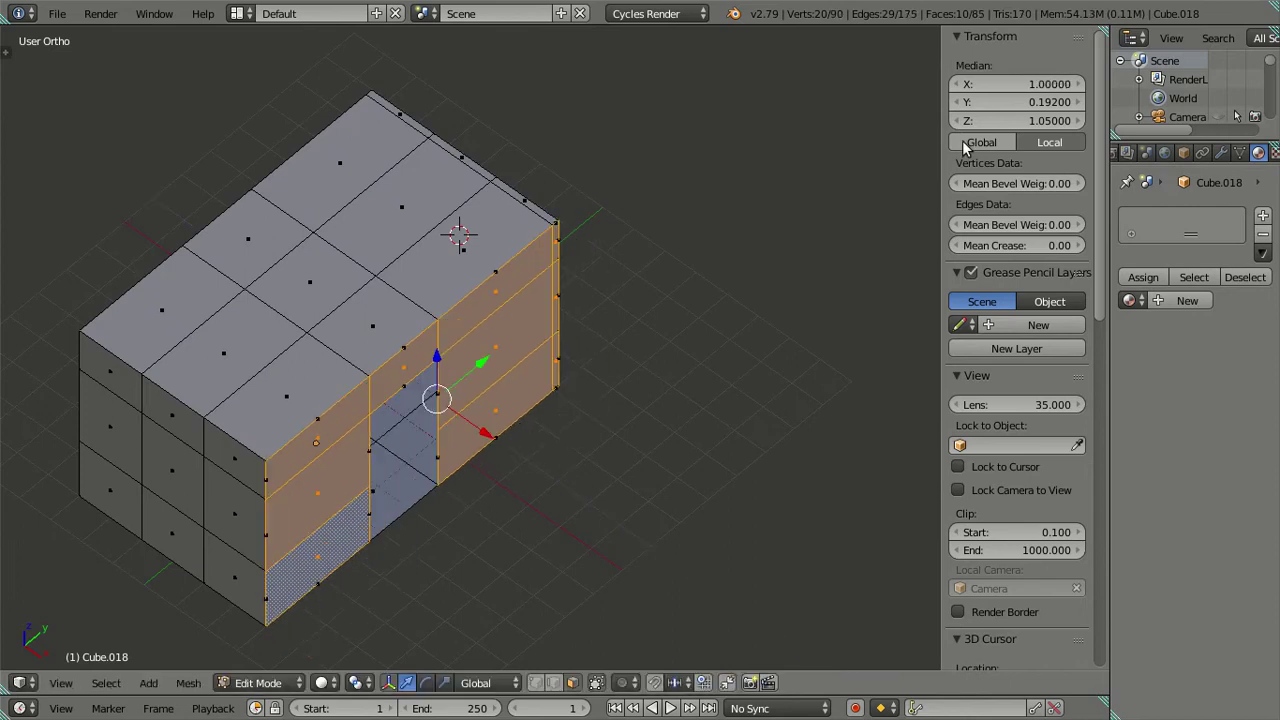
pyautogui.moveTo(623, 363)
pyautogui.mouseDown(button='middle')
pyautogui.moveTo(628, 448)
pyautogui.moveTo(588, 462)
pyautogui.mouseUp(button='middle')
pyautogui.press('a')
pyautogui.scroll(1, 611, 463)
pyautogui.scroll(2, 606, 350)
pyautogui.scroll(2, 634, 310)
pyautogui.moveTo(628, 270); pyautogui.dragTo(757, 271, button='middle')
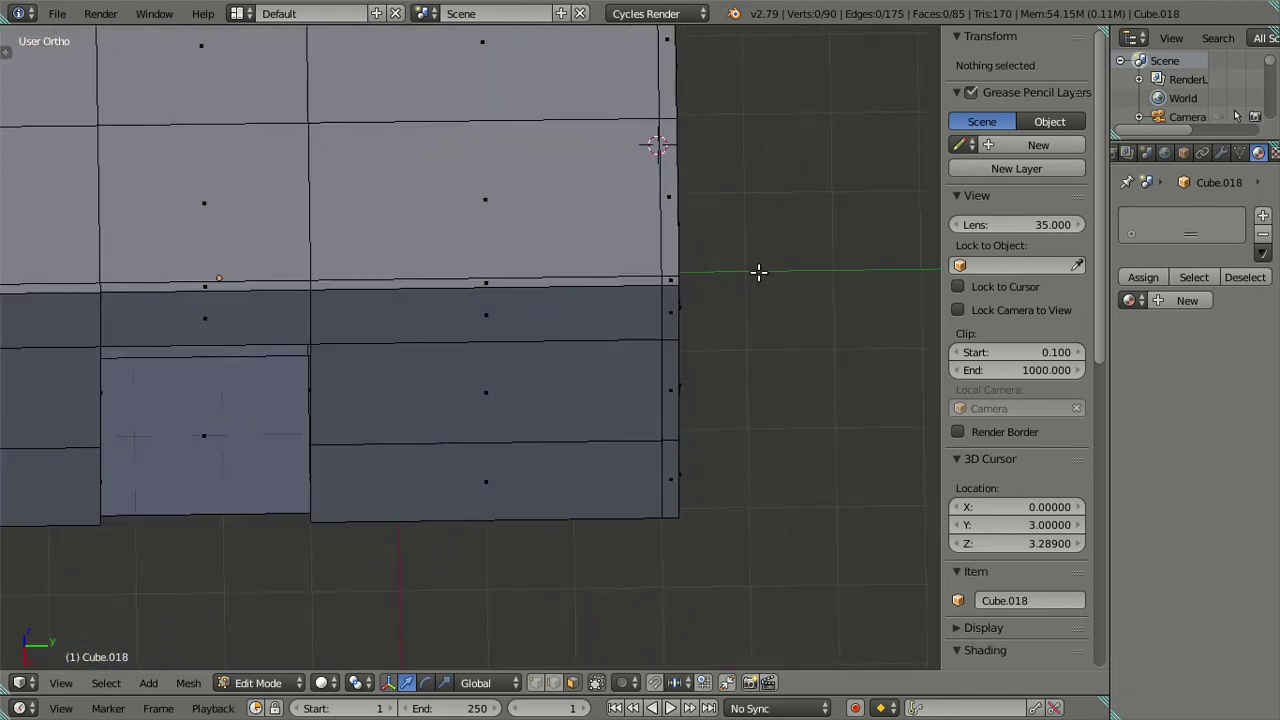
# Undo four times back to the box with only its square hole.
pyautogui.hotkey('ctrl', 'z')
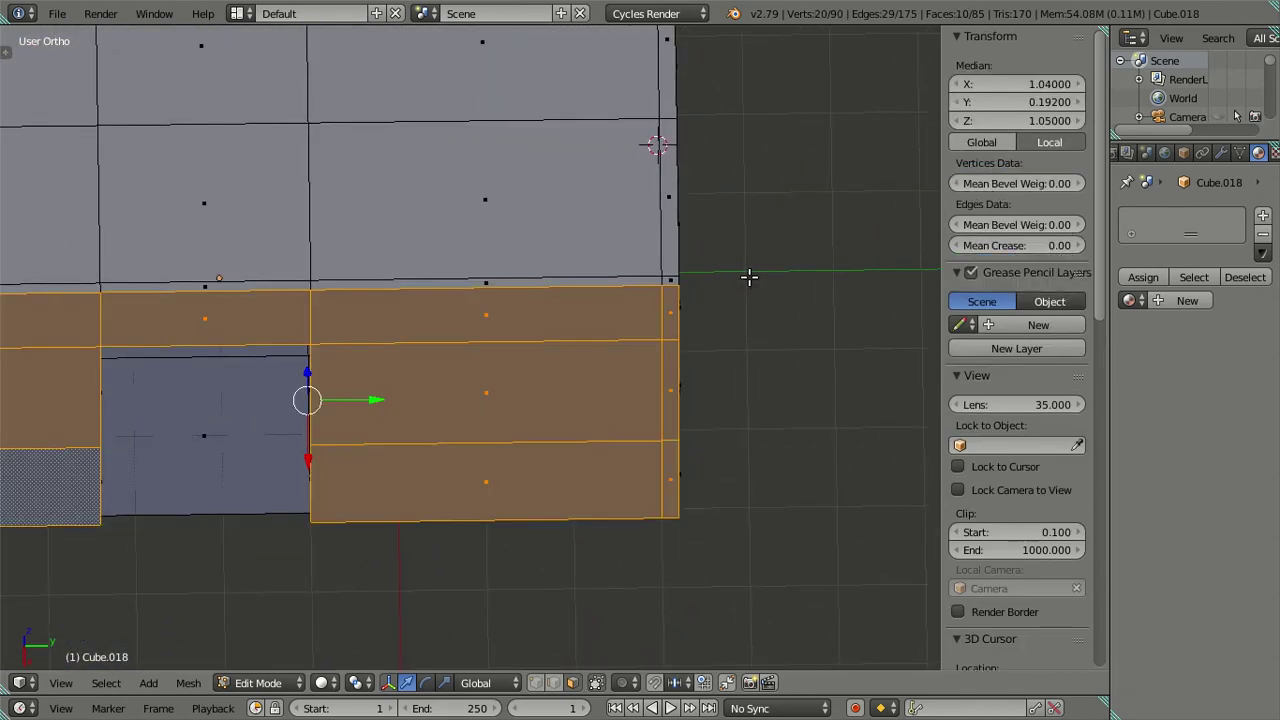
pyautogui.hotkey('ctrl', 'z')
pyautogui.hotkey('ctrl', 'z')
pyautogui.hotkey('ctrl', 'z')
pyautogui.hotkey('ctrl', 'z')
pyautogui.hotkey('ctrl', 'z')
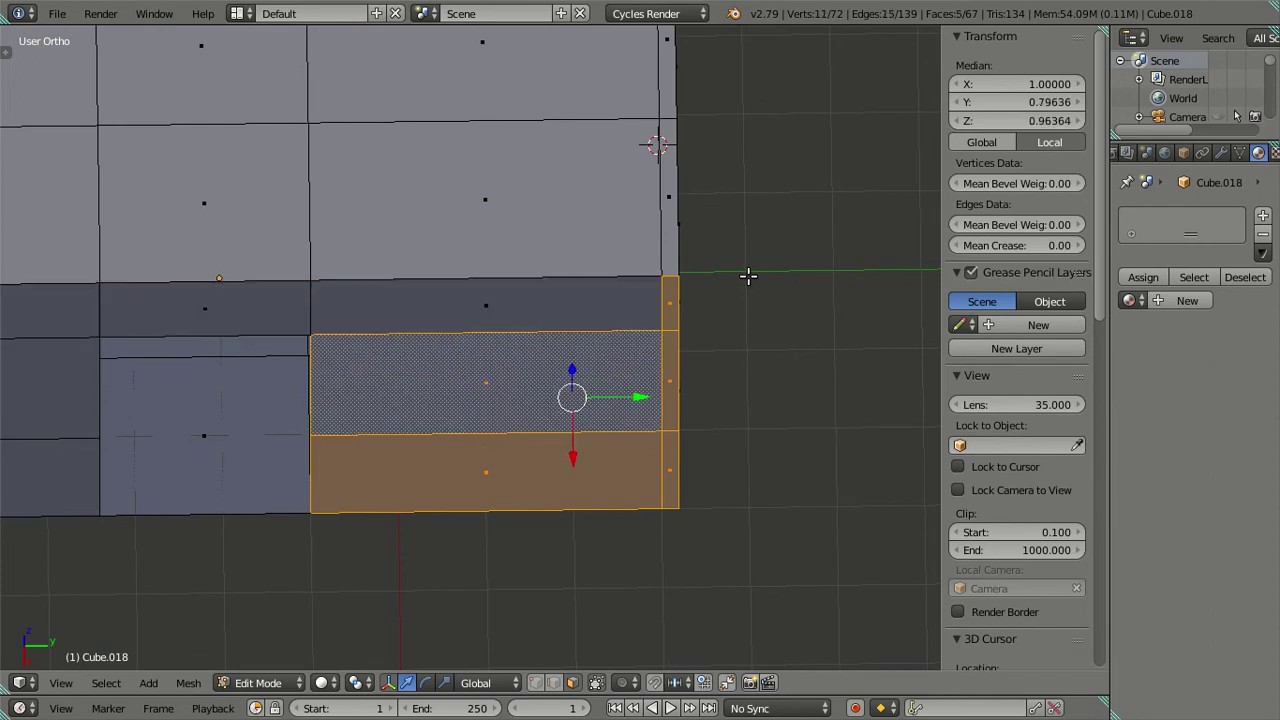
pyautogui.hotkey('ctrl', 'z')
pyautogui.hotkey('ctrl', 'z')
pyautogui.hotkey('ctrl', 'z')
pyautogui.hotkey('ctrl', 'z')
pyautogui.hotkey('ctrl', 'z')
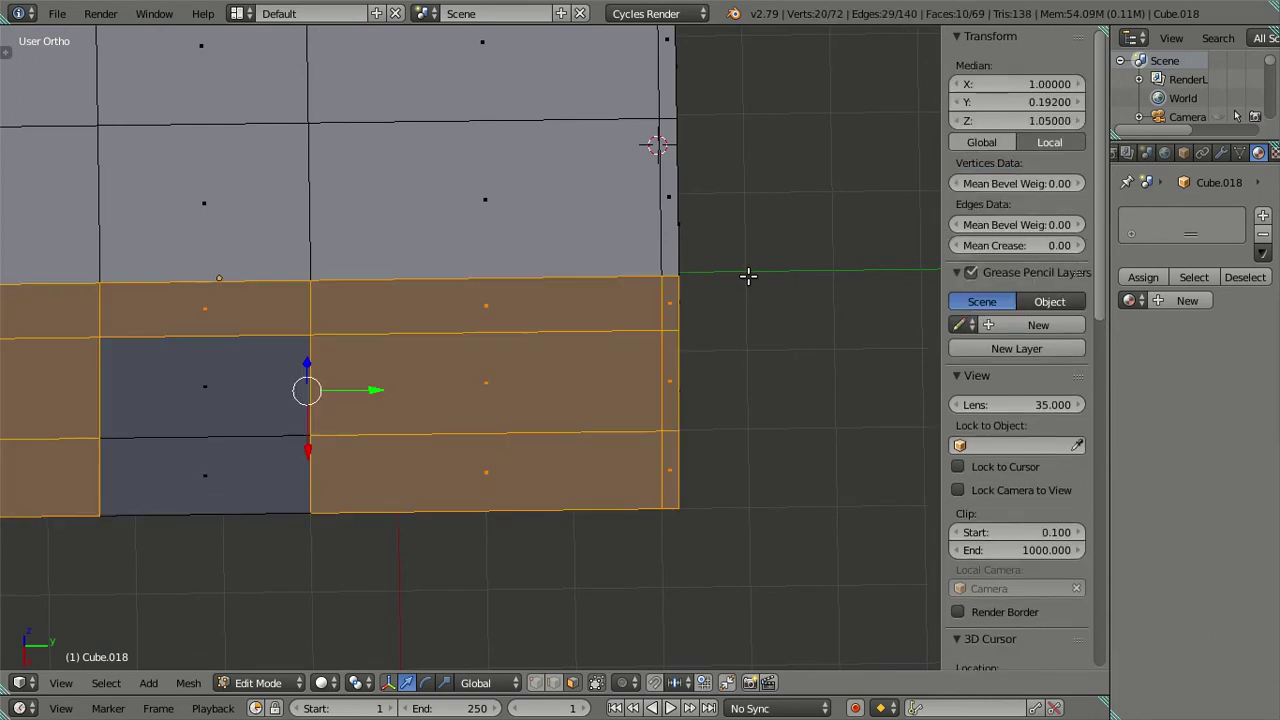
pyautogui.hotkey('ctrl', 'z')
pyautogui.scroll(-4, 279, 375)
pyautogui.moveTo(279, 375)
pyautogui.mouseDown(button='middle')
pyautogui.moveTo(363, 271)
pyautogui.moveTo(380, 220)
pyautogui.moveTo(443, 309)
pyautogui.moveTo(148, 240)
pyautogui.mouseUp(button='middle')
pyautogui.scroll(3, 540, 354)
pyautogui.moveTo(540, 354); pyautogui.dragTo(530, 314, button='middle')
# Return to Object Mode, show the window-and-panel layer and select the window.
pyautogui.press('Tab')
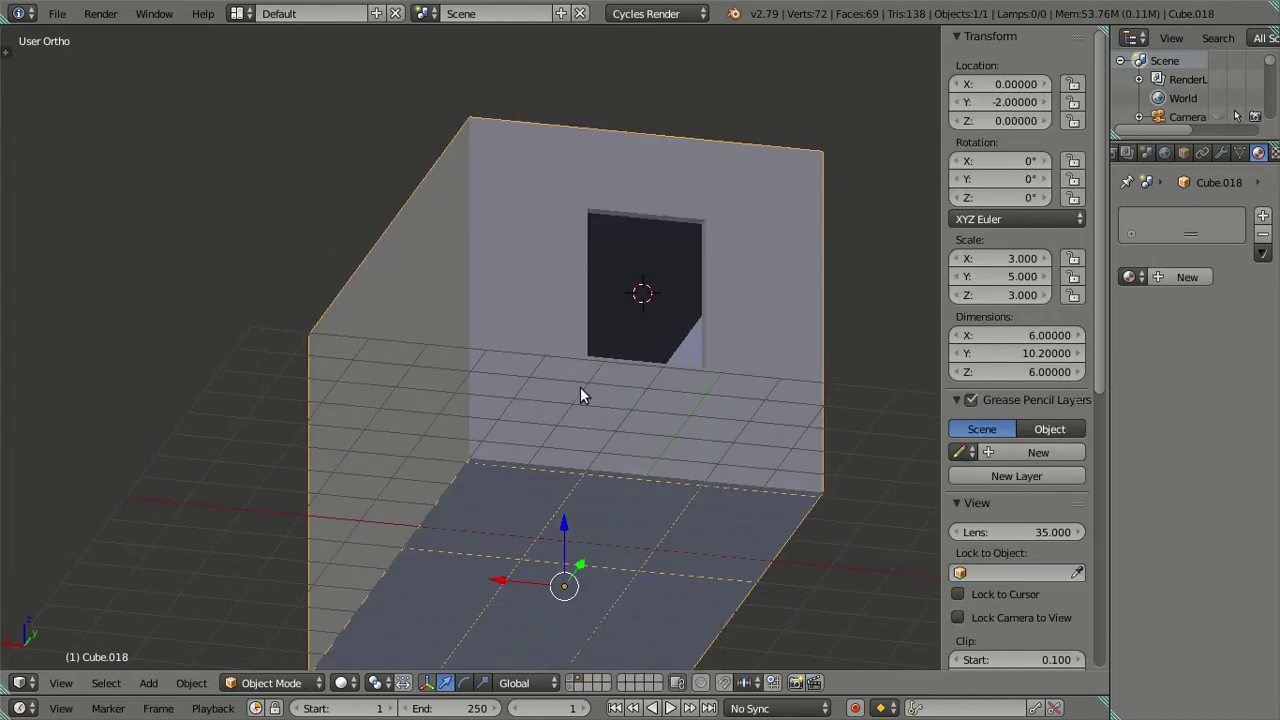
pyautogui.press('a')
pyautogui.moveTo(583, 395); pyautogui.dragTo(613, 508, button='middle')
pyautogui.click(567, 690)
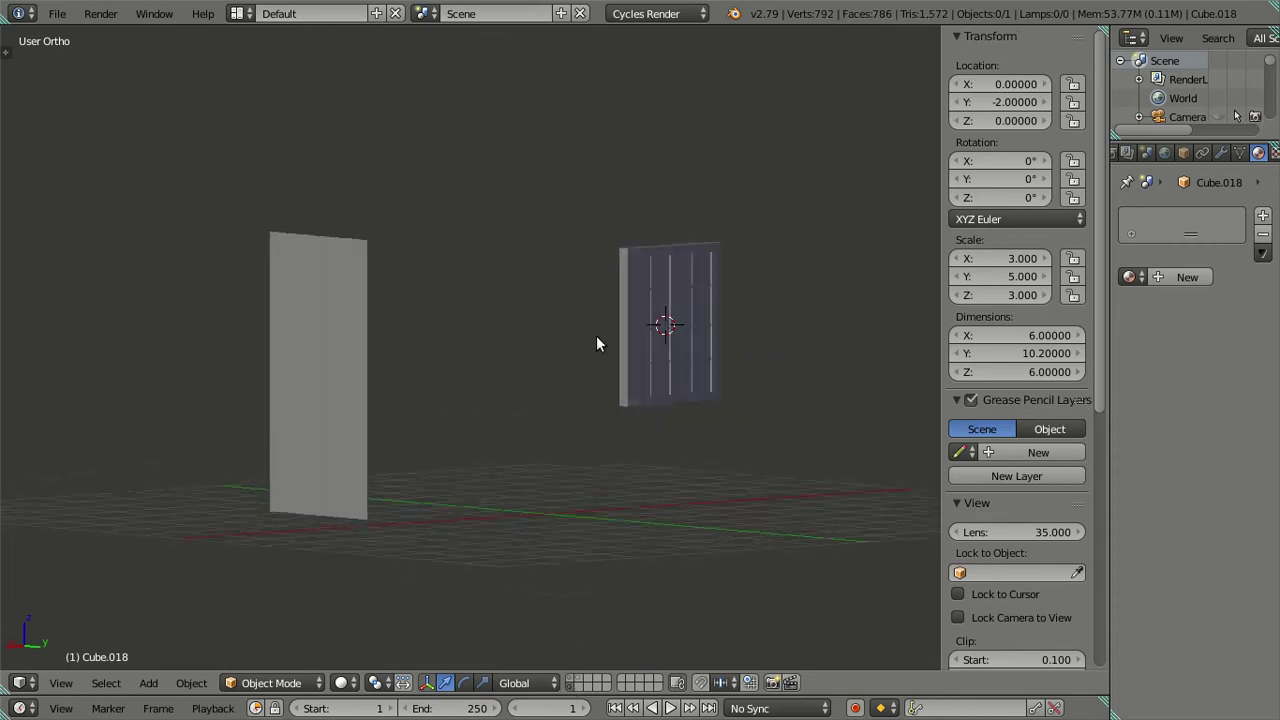
pyautogui.moveTo(596, 335); pyautogui.dragTo(657, 360, button='middle')
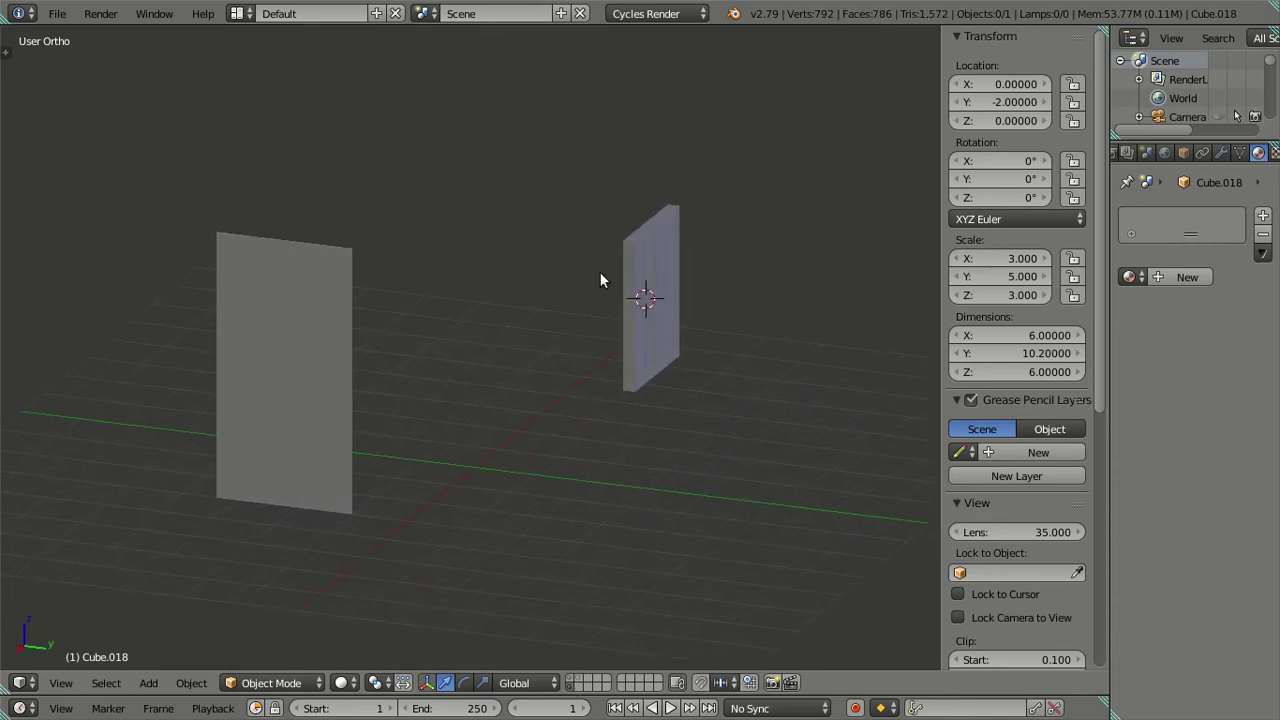
pyautogui.moveTo(279, 348)
pyautogui.mouseDown(button='middle')
pyautogui.moveTo(383, 463)
pyautogui.moveTo(390, 407)
pyautogui.mouseUp(button='middle')
pyautogui.moveTo(520, 274)
pyautogui.mouseDown(button='middle')
pyautogui.moveTo(577, 143)
pyautogui.moveTo(629, 120)
pyautogui.mouseUp(button='middle')
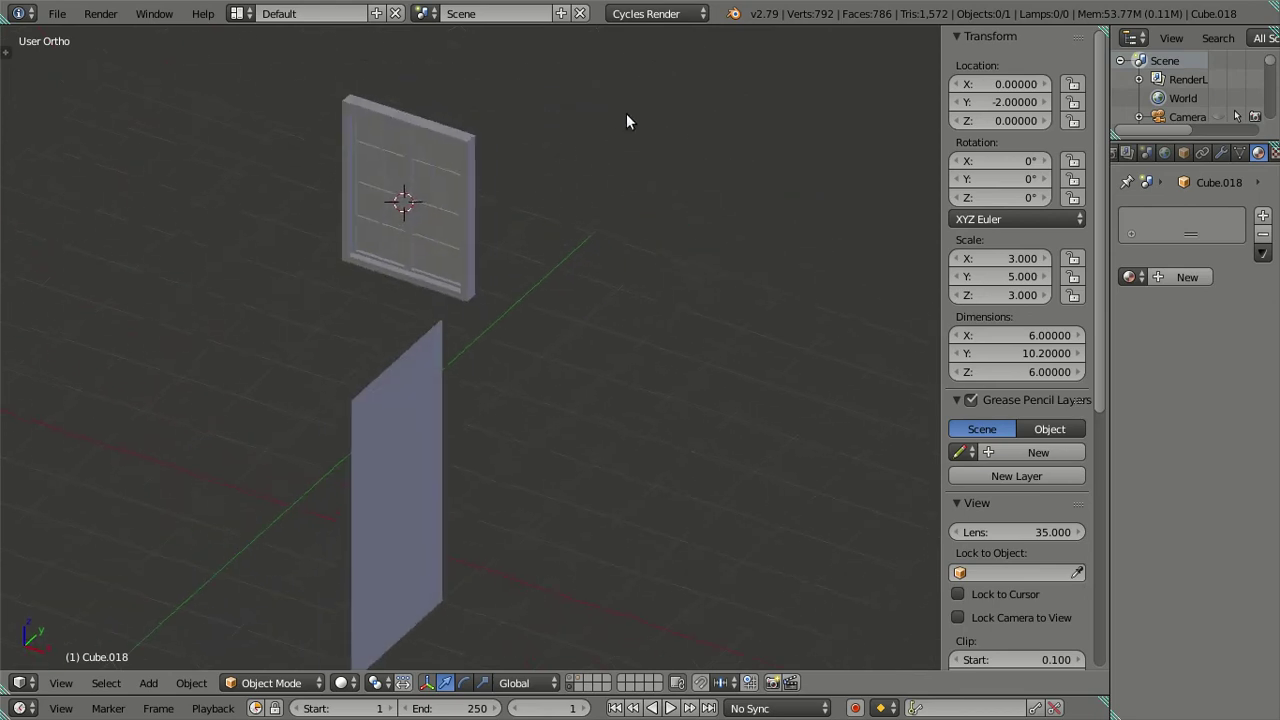
pyautogui.moveTo(453, 295)
pyautogui.mouseDown(button='middle')
pyautogui.moveTo(509, 251)
pyautogui.moveTo(457, 266)
pyautogui.moveTo(425, 167)
pyautogui.moveTo(443, 294)
pyautogui.moveTo(380, 254)
pyautogui.moveTo(417, 240)
pyautogui.mouseUp(button='middle')
pyautogui.rightClick(425, 167)
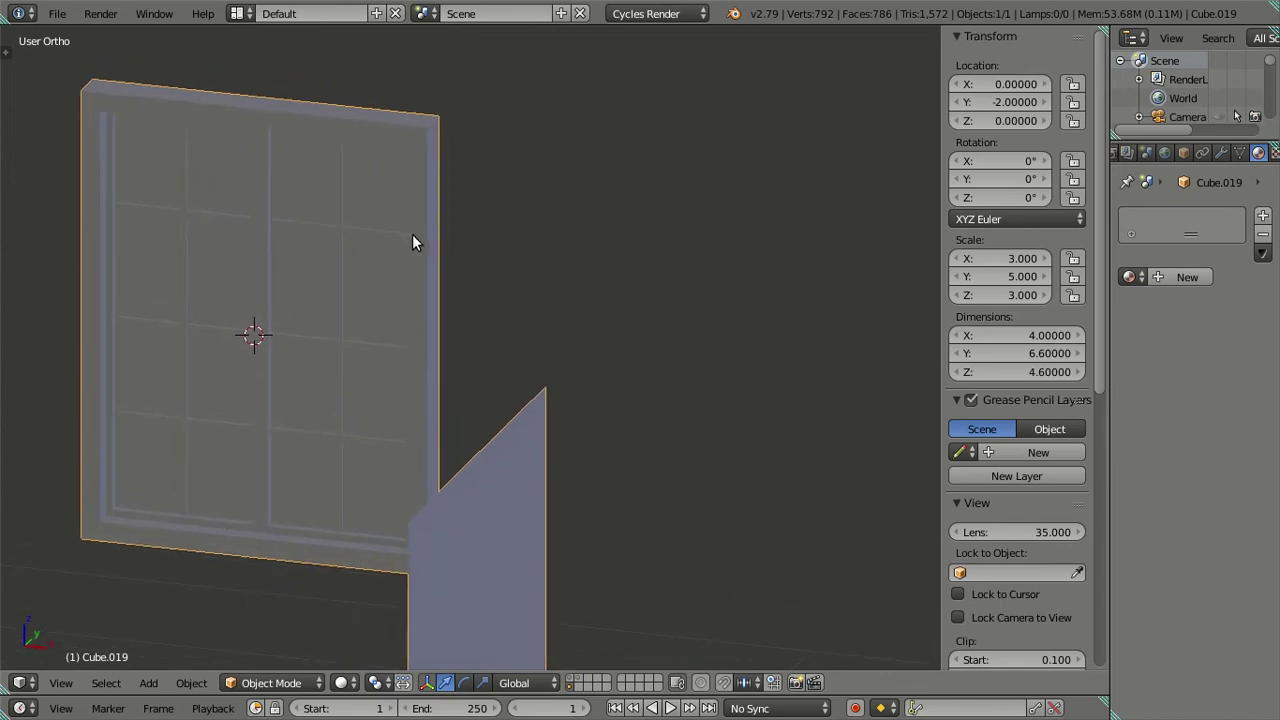
# Give the window the existing Material plus a second slot with Material.001.
pyautogui.click(1129, 277)
pyautogui.click(1058, 297)
pyautogui.keyDown('shift'); pyautogui.moveTo(355, 297); pyautogui.dragTo(461, 325, button='middle'); pyautogui.keyUp('shift')
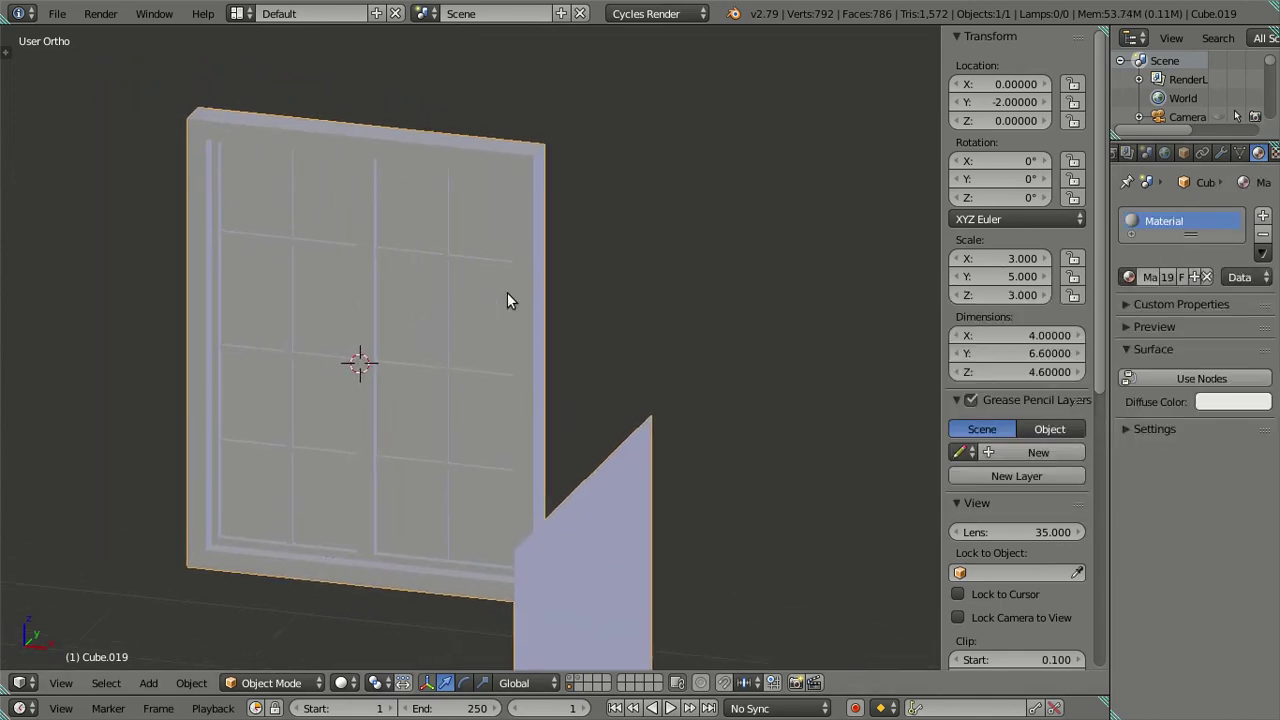
pyautogui.click(1263, 216)
pyautogui.click(1129, 320)
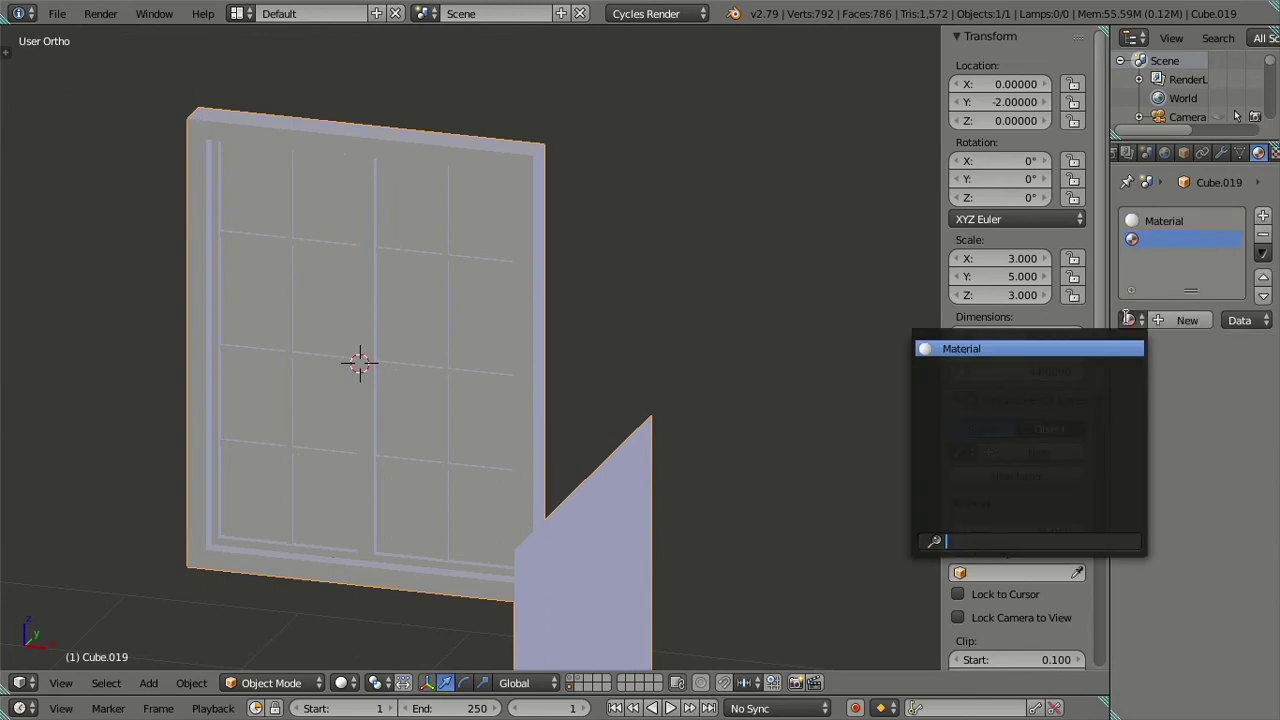
pyautogui.click(1019, 350)
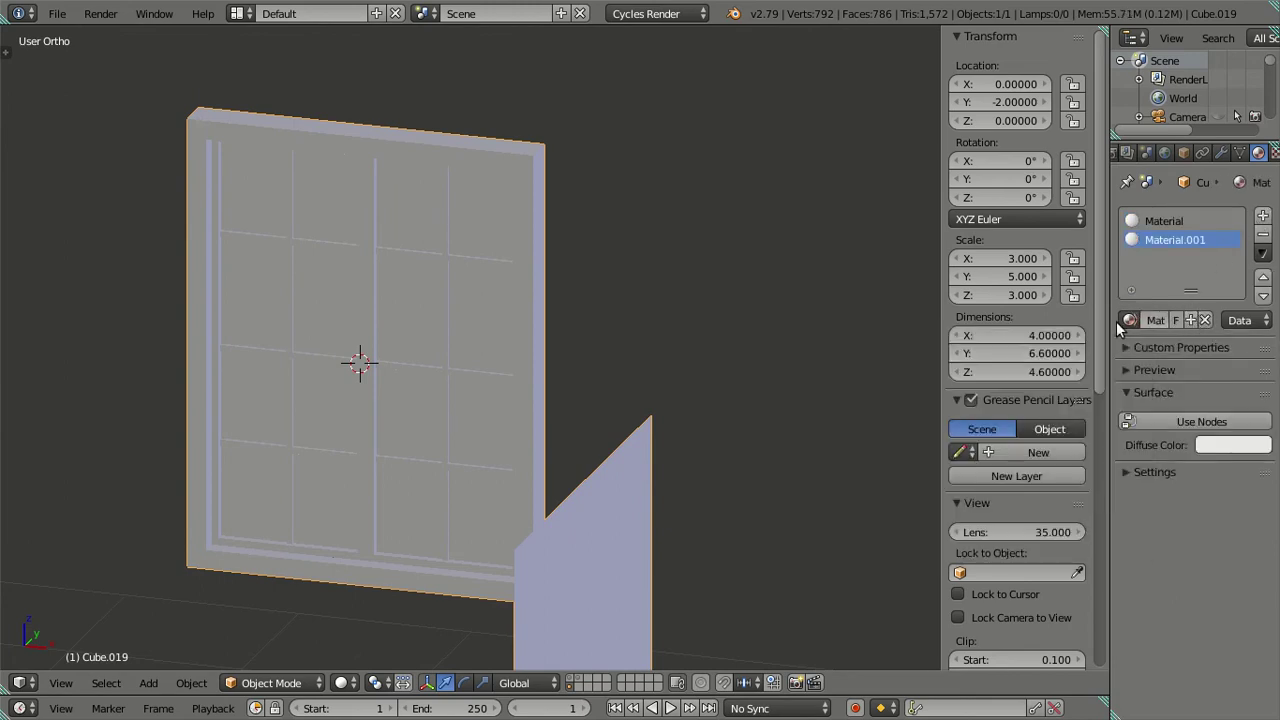
# Enable nodes on Material.001 and set its surface to Glass BSDF.
pyautogui.click(1203, 416)
pyautogui.click(1201, 424)
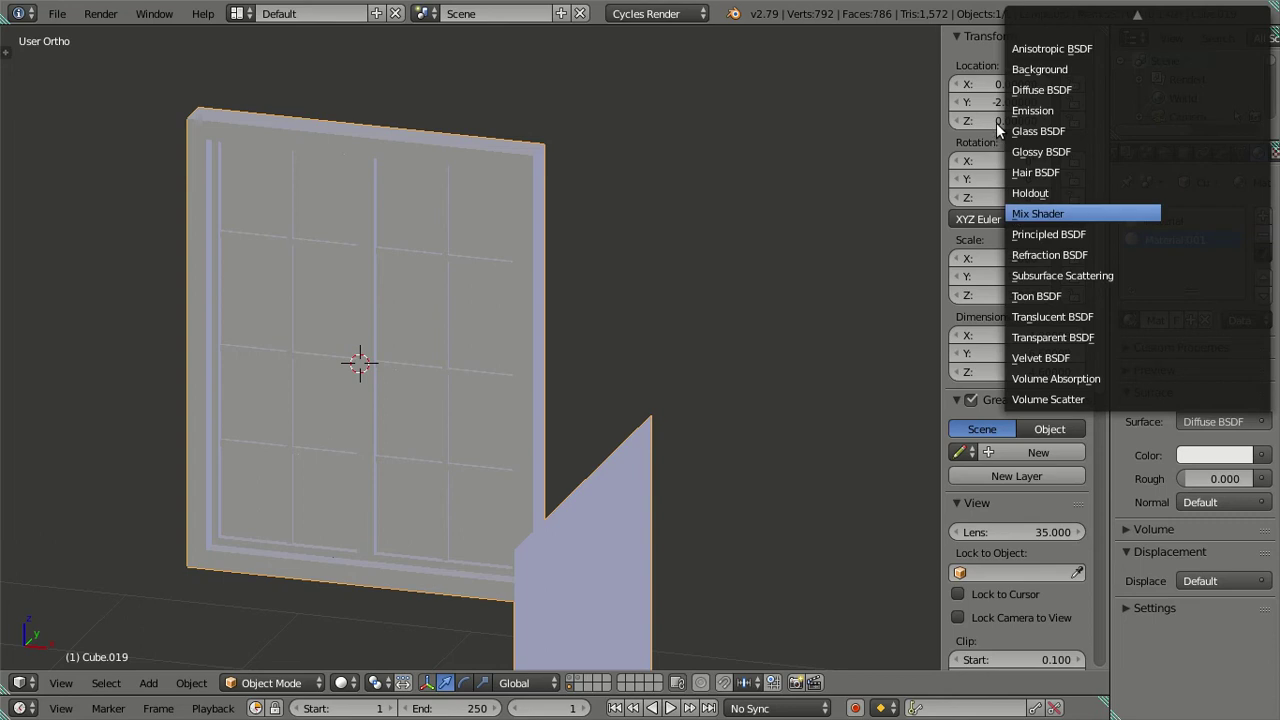
pyautogui.click(1077, 131)
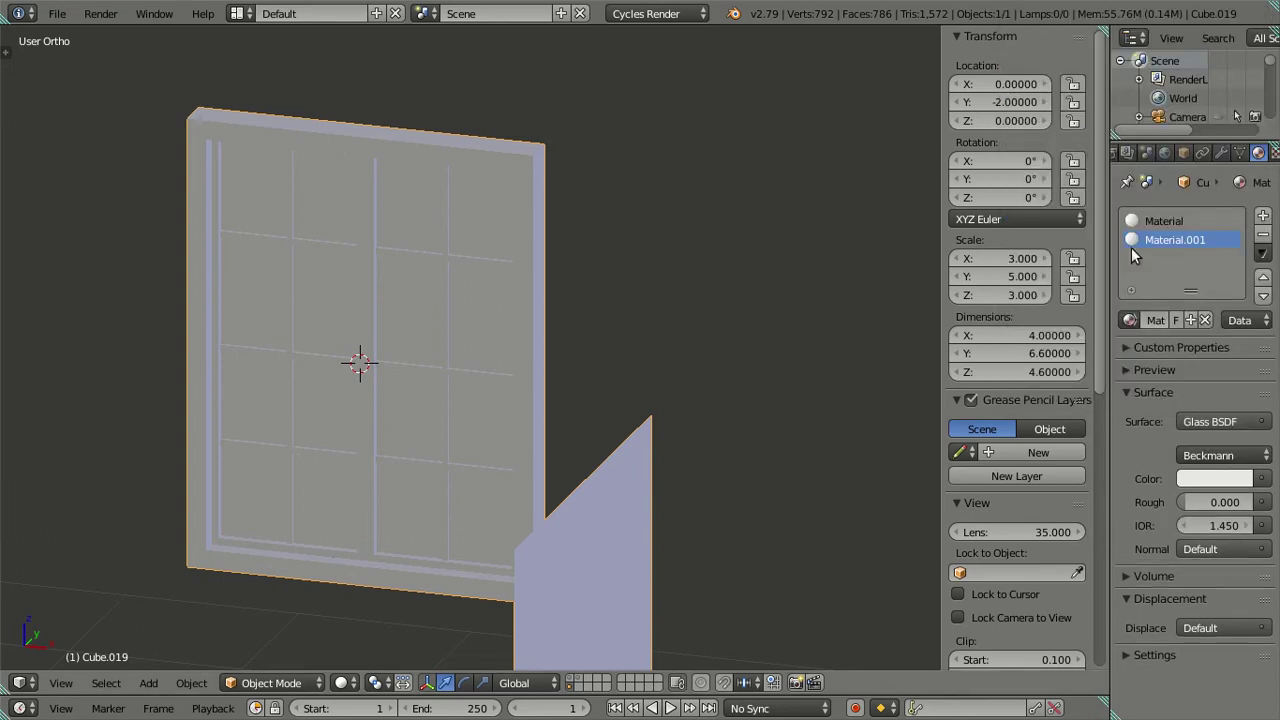
pyautogui.click(1129, 371)
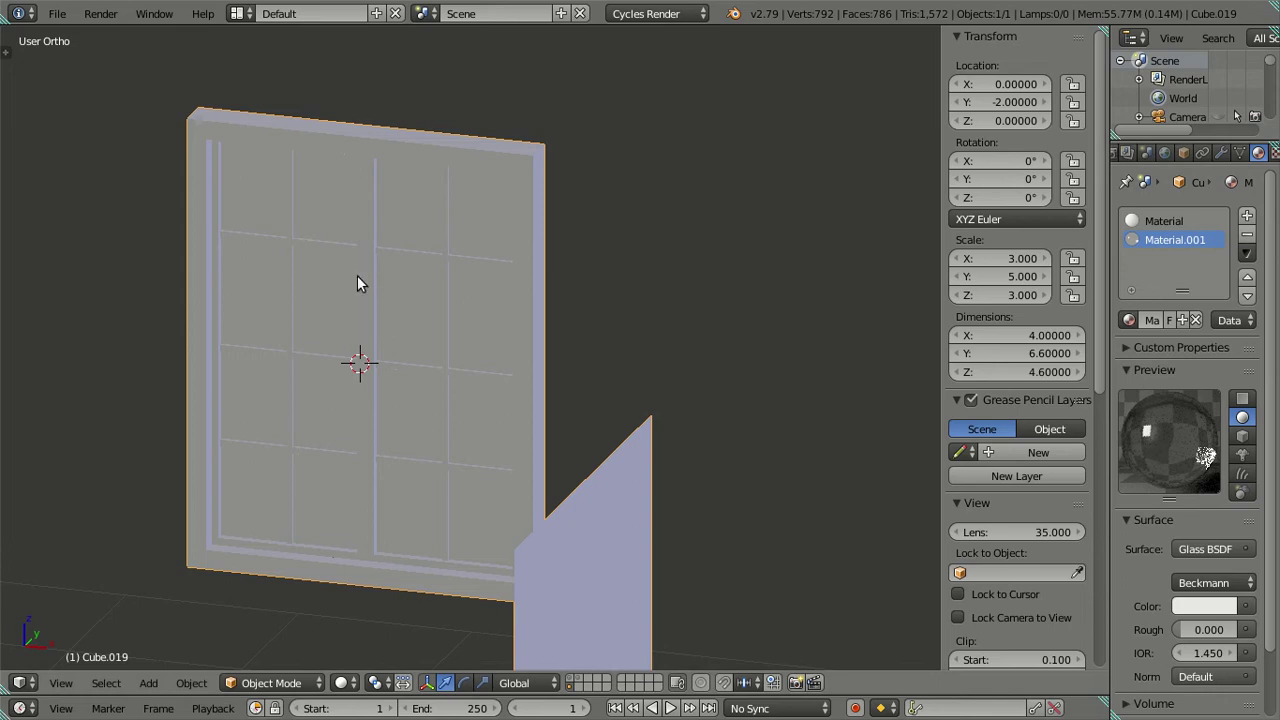
pyautogui.press('Tab')
# Select all sixteen recessed pane faces of the window, row by row.
pyautogui.moveTo(357, 275)
pyautogui.mouseDown(button='middle')
pyautogui.moveTo(339, 238)
pyautogui.moveTo(442, 238)
pyautogui.mouseUp(button='middle')
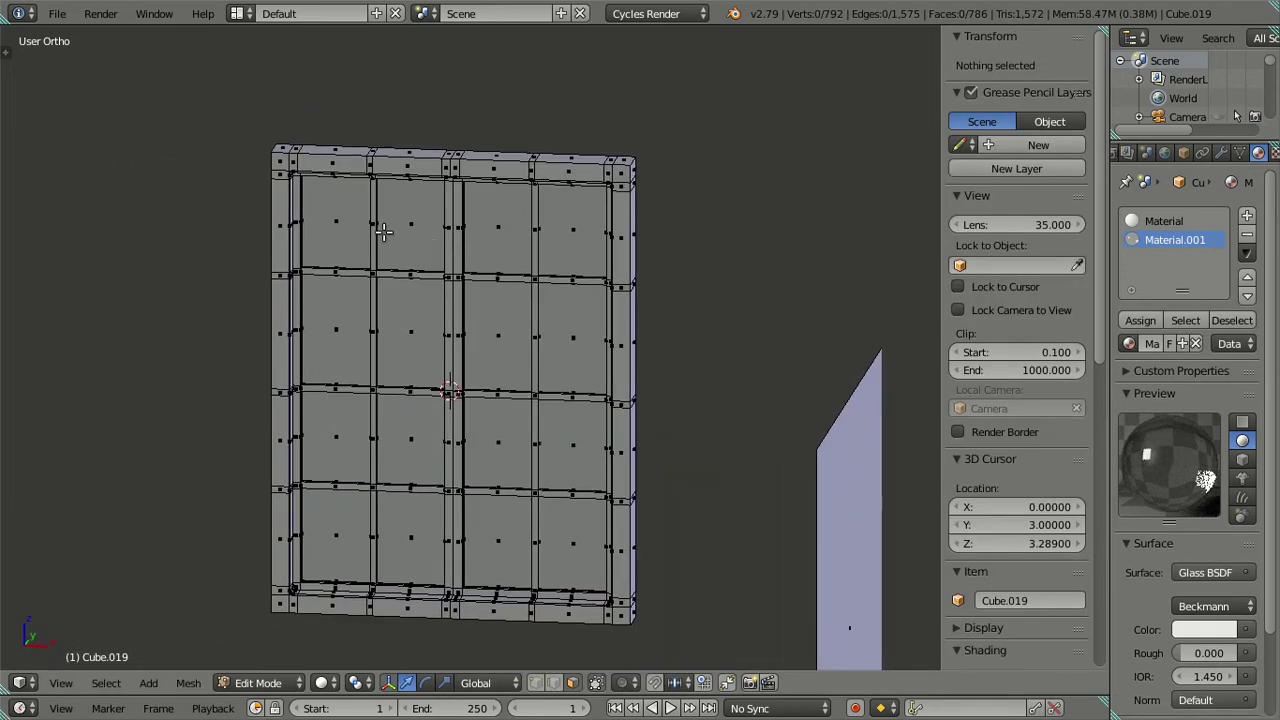
pyautogui.rightClick(352, 226)
pyautogui.keyDown('shift'); pyautogui.rightClick(420, 228); pyautogui.keyUp('shift')
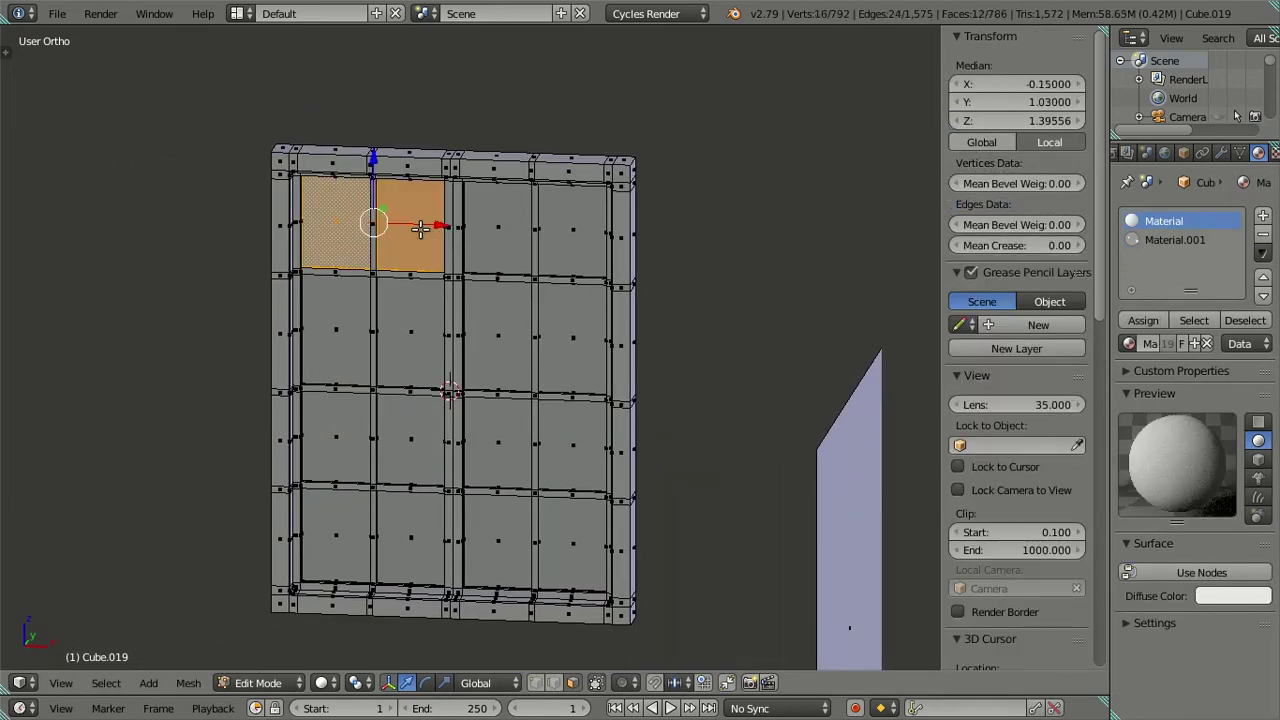
pyautogui.keyDown('shift'); pyautogui.rightClick(498, 232); pyautogui.keyUp('shift')
pyautogui.keyDown('shift'); pyautogui.rightClick(570, 240); pyautogui.keyUp('shift')
pyautogui.keyDown('shift'); pyautogui.rightClick(570, 335); pyautogui.keyUp('shift')
pyautogui.keyDown('shift'); pyautogui.rightClick(485, 331); pyautogui.keyUp('shift')
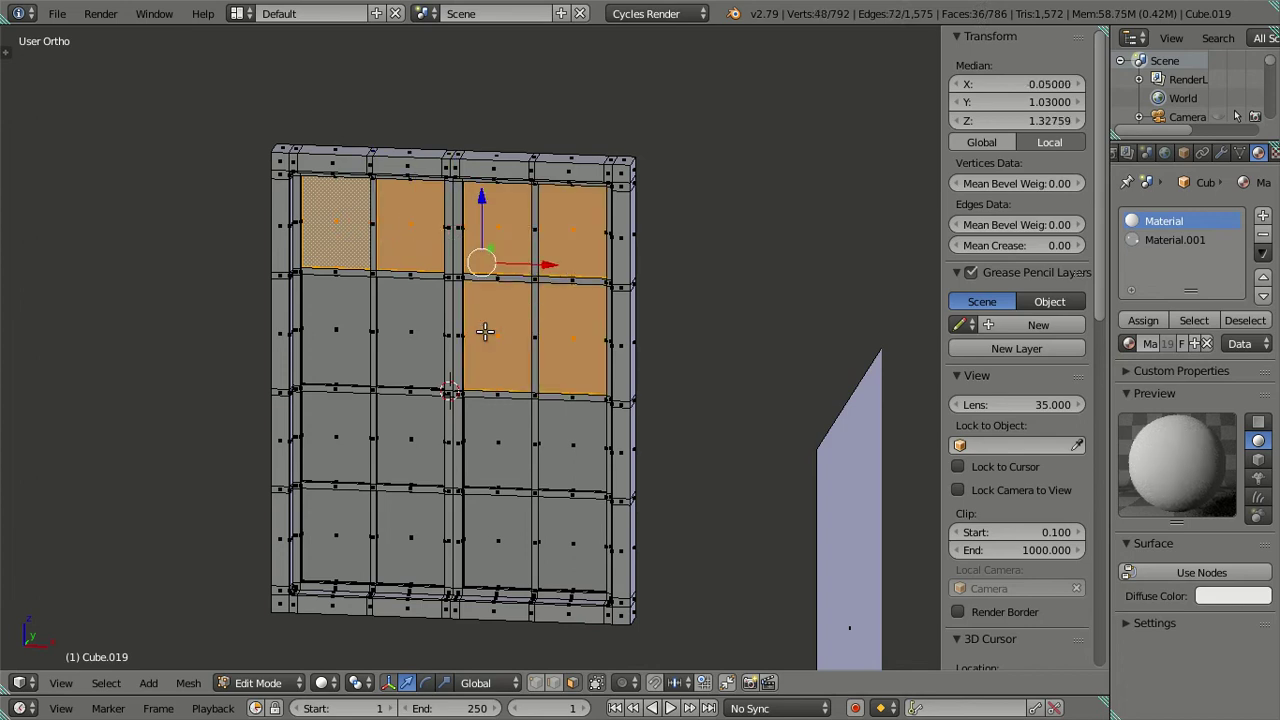
pyautogui.keyDown('shift'); pyautogui.rightClick(386, 332); pyautogui.keyUp('shift')
pyautogui.keyDown('shift'); pyautogui.rightClick(346, 334); pyautogui.keyUp('shift')
pyautogui.keyDown('shift'); pyautogui.rightClick(360, 445); pyautogui.keyUp('shift')
pyautogui.keyDown('shift'); pyautogui.rightClick(402, 443); pyautogui.keyUp('shift')
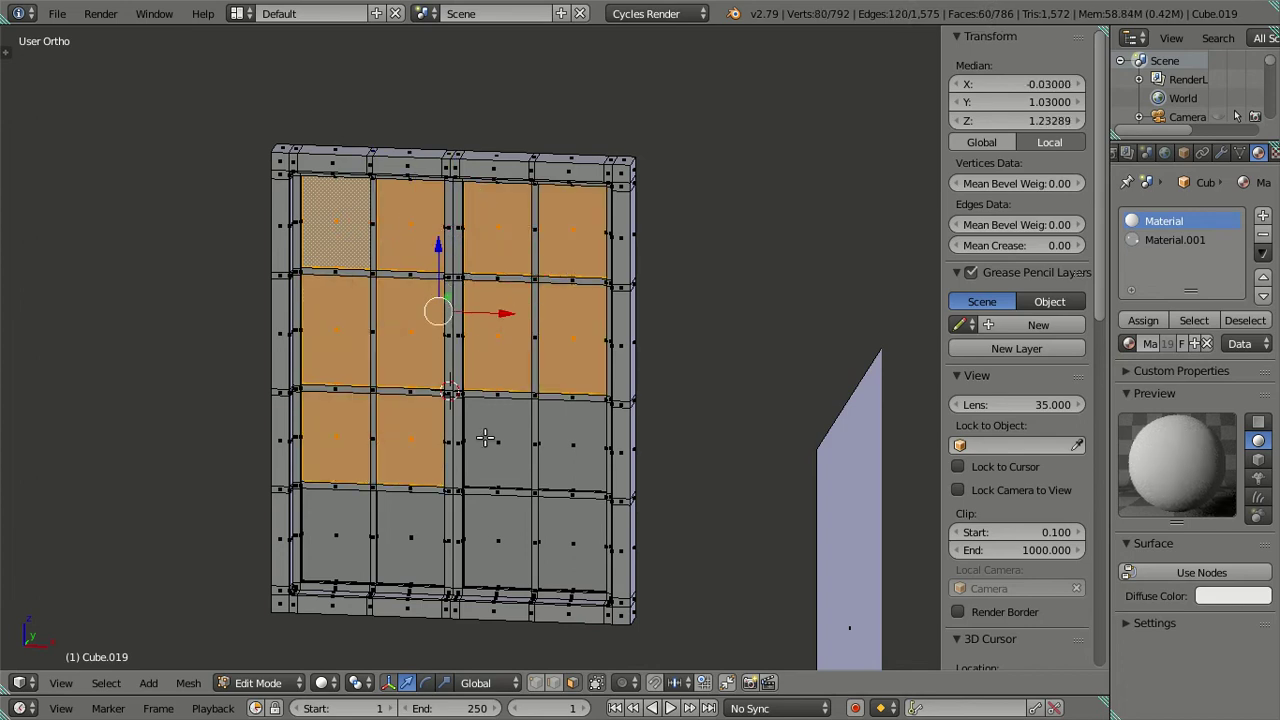
pyautogui.keyDown('shift'); pyautogui.rightClick(505, 440); pyautogui.keyUp('shift')
pyautogui.keyDown('shift'); pyautogui.rightClick(556, 457); pyautogui.keyUp('shift')
pyautogui.keyDown('shift'); pyautogui.rightClick(558, 550); pyautogui.keyUp('shift')
pyautogui.keyDown('shift'); pyautogui.rightClick(462, 534); pyautogui.keyUp('shift')
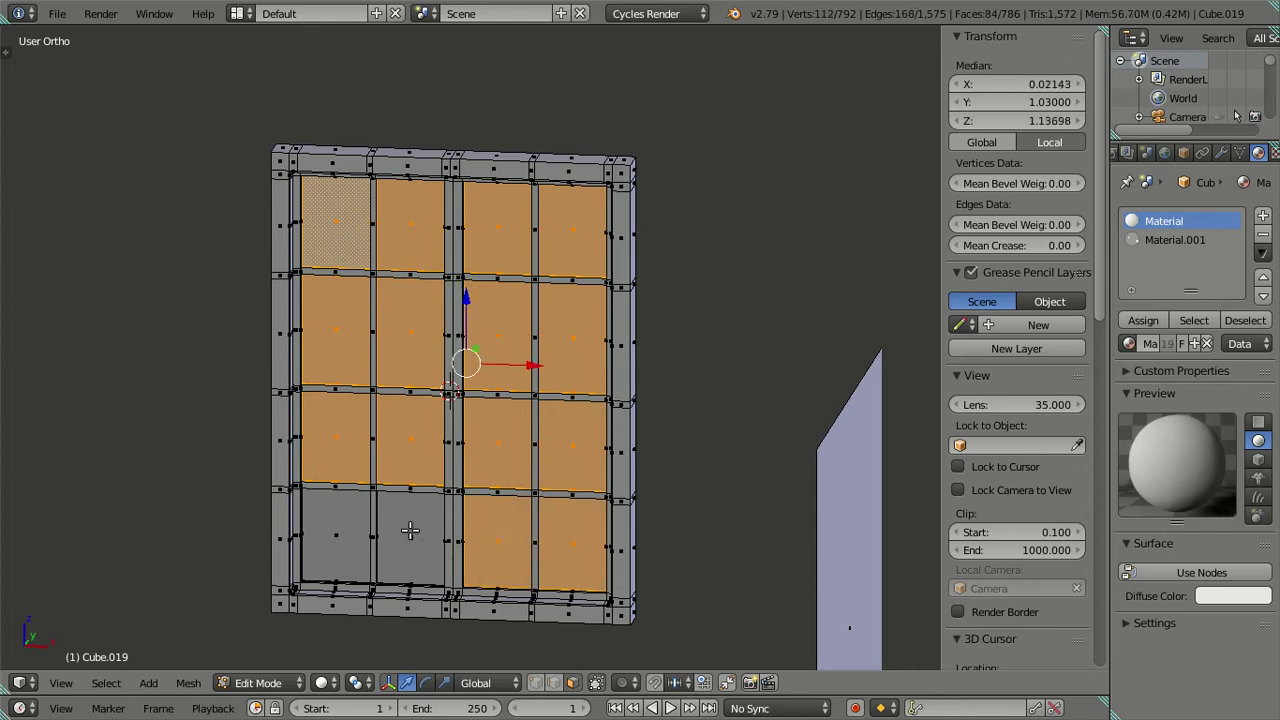
pyautogui.keyDown('shift'); pyautogui.rightClick(390, 532); pyautogui.keyUp('shift')
pyautogui.keyDown('shift'); pyautogui.rightClick(333, 524); pyautogui.keyUp('shift')
# Assign the glass Material.001 to the selected panes and deselect them.
pyautogui.click(1147, 241)
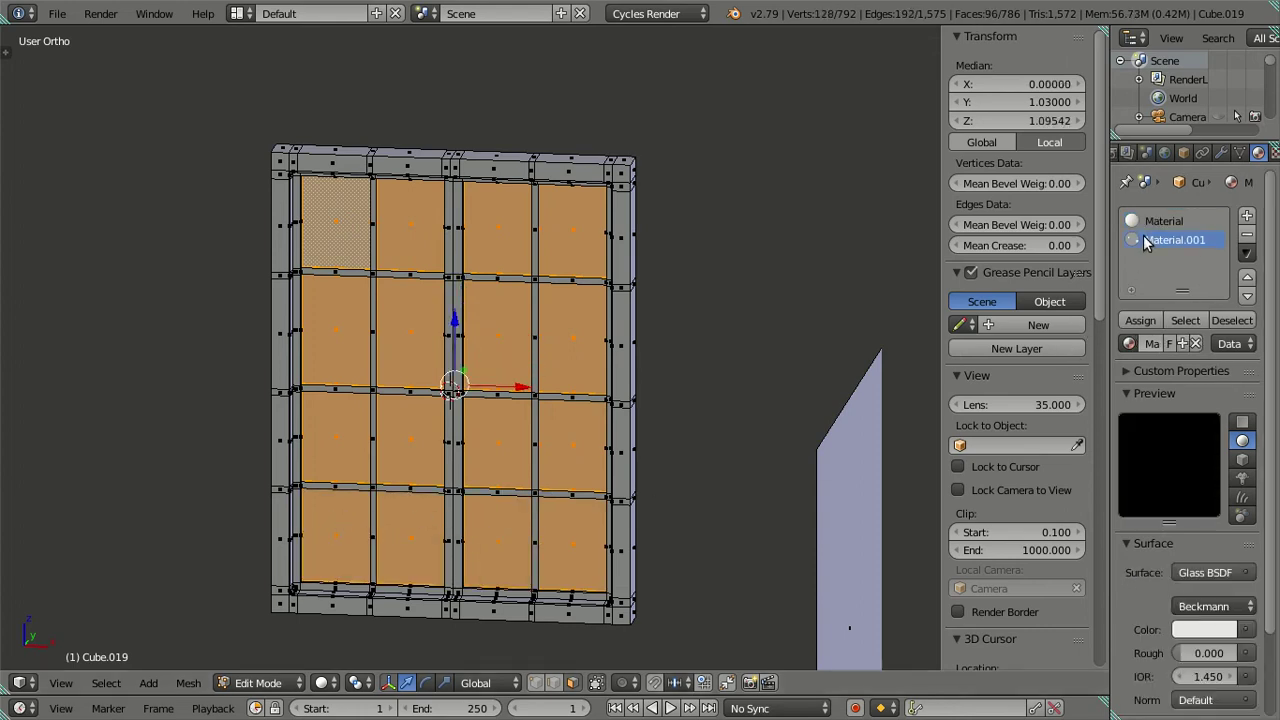
pyautogui.click(1138, 322)
pyautogui.press('a')
pyautogui.moveTo(514, 251)
pyautogui.mouseDown(button='middle')
pyautogui.moveTo(669, 279)
pyautogui.moveTo(560, 300)
pyautogui.mouseUp(button='middle')
pyautogui.scroll(-2, 1167, 558)
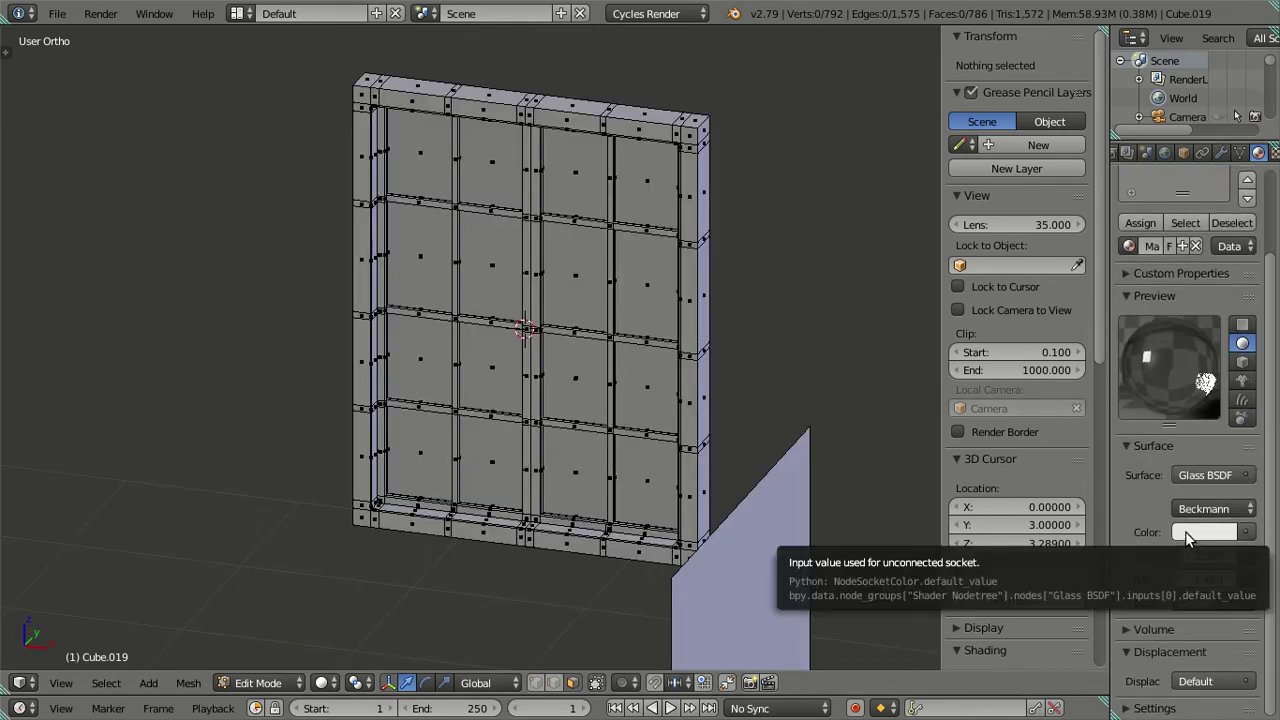
pyautogui.scroll(-4, 1157, 558)
# Set Material.001's viewport colour to light teal (R 0.312, G 1.000, B 0.861).
pyautogui.click(1135, 666)
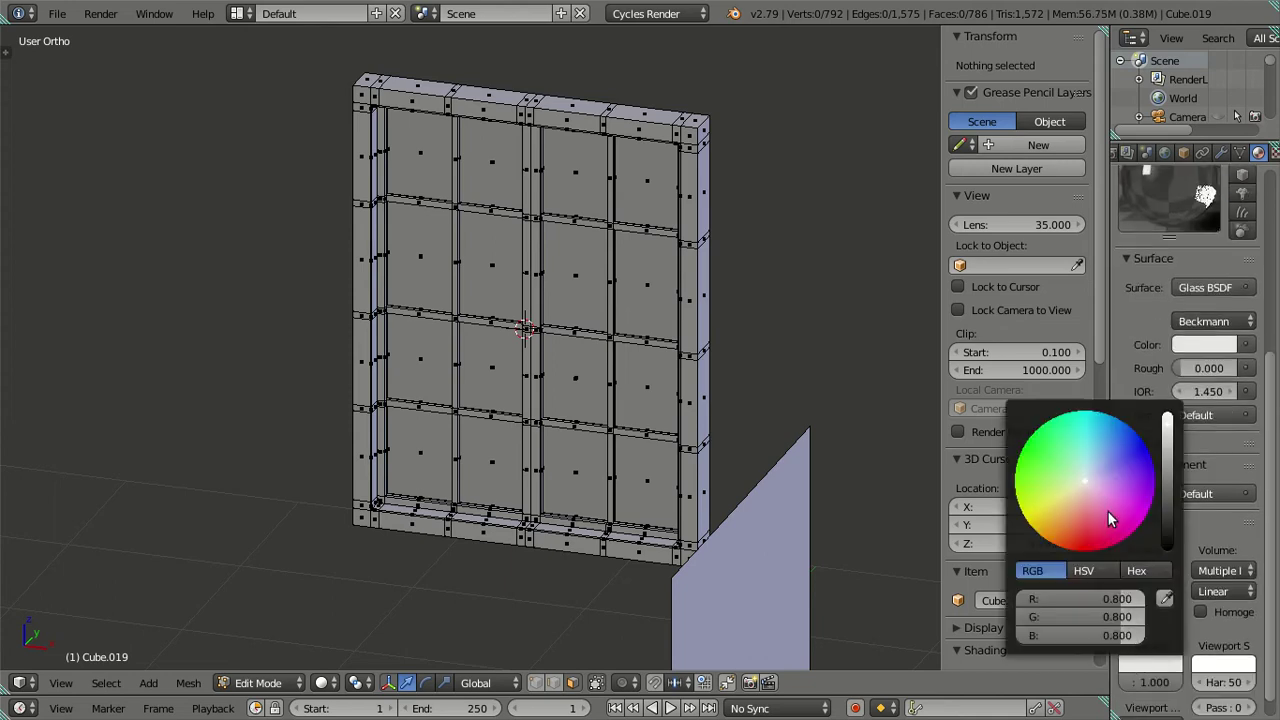
pyautogui.click(1086, 457)
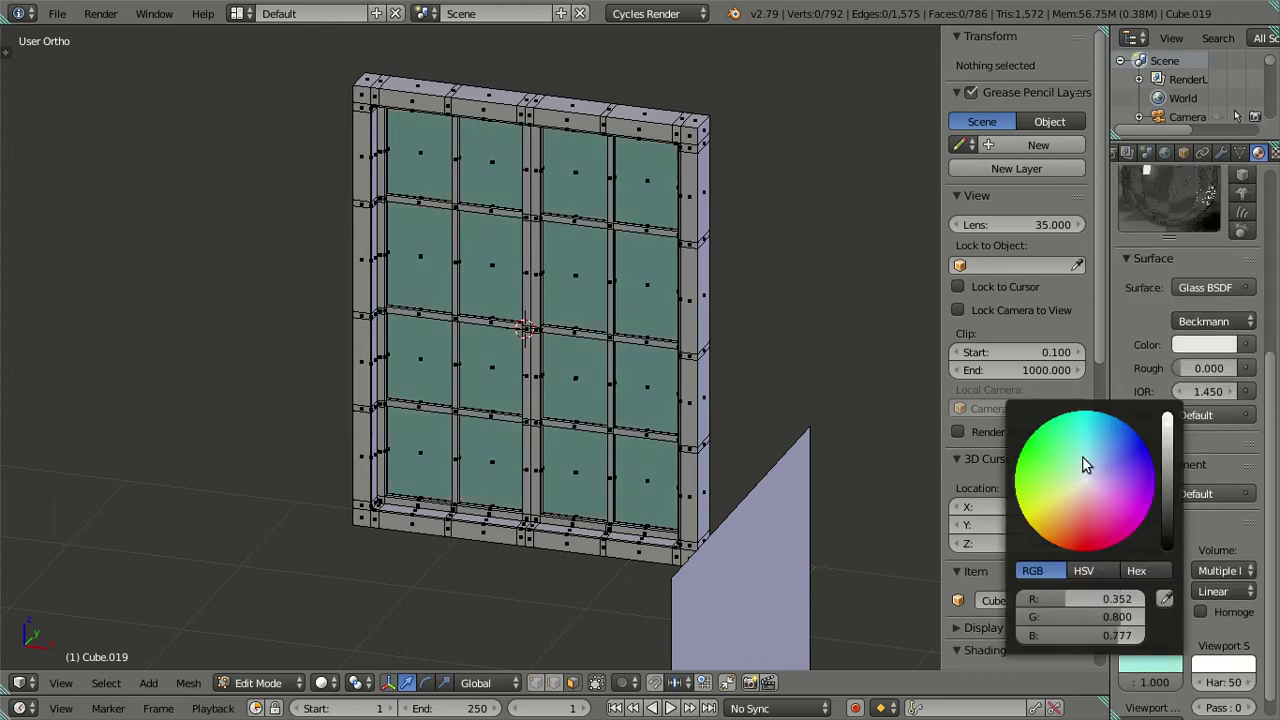
pyautogui.moveTo(1082, 450); pyautogui.dragTo(1083, 443)
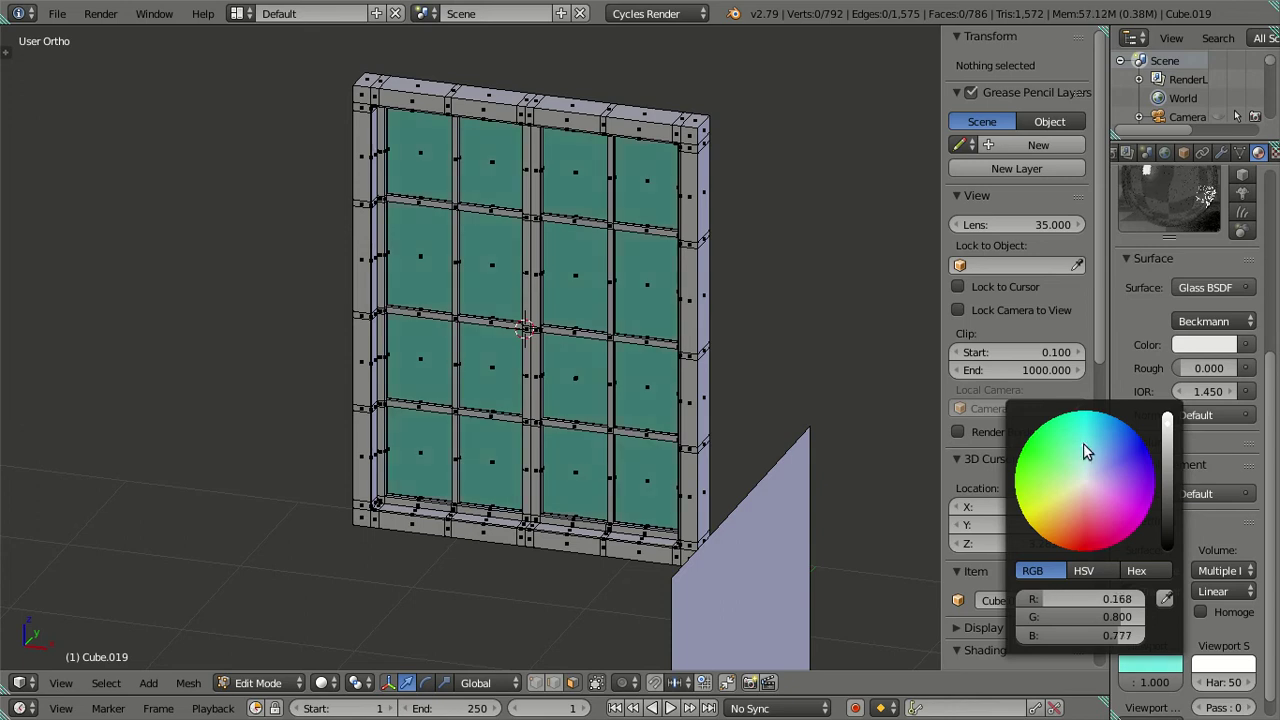
pyautogui.scroll(4, 1138, 445)
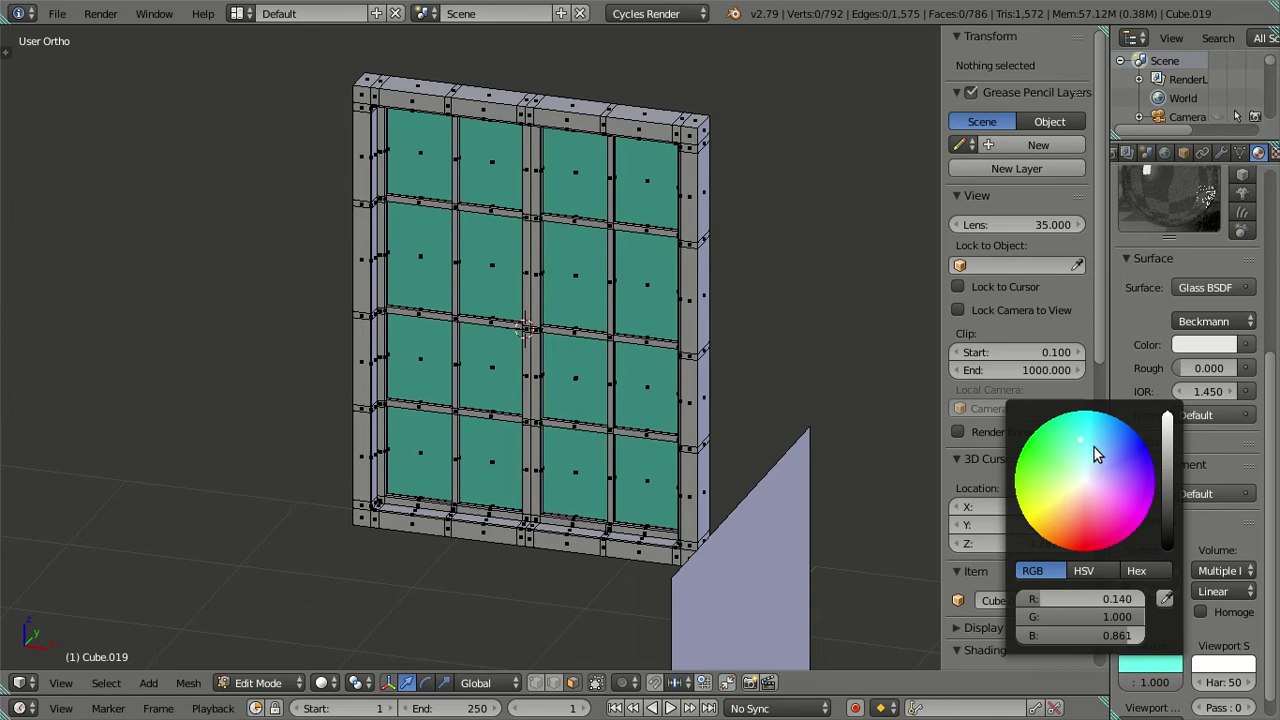
pyautogui.click(1096, 450)
pyautogui.moveTo(1098, 457)
pyautogui.mouseDown()
pyautogui.moveTo(1072, 443)
pyautogui.moveTo(1083, 443)
pyautogui.mouseUp()
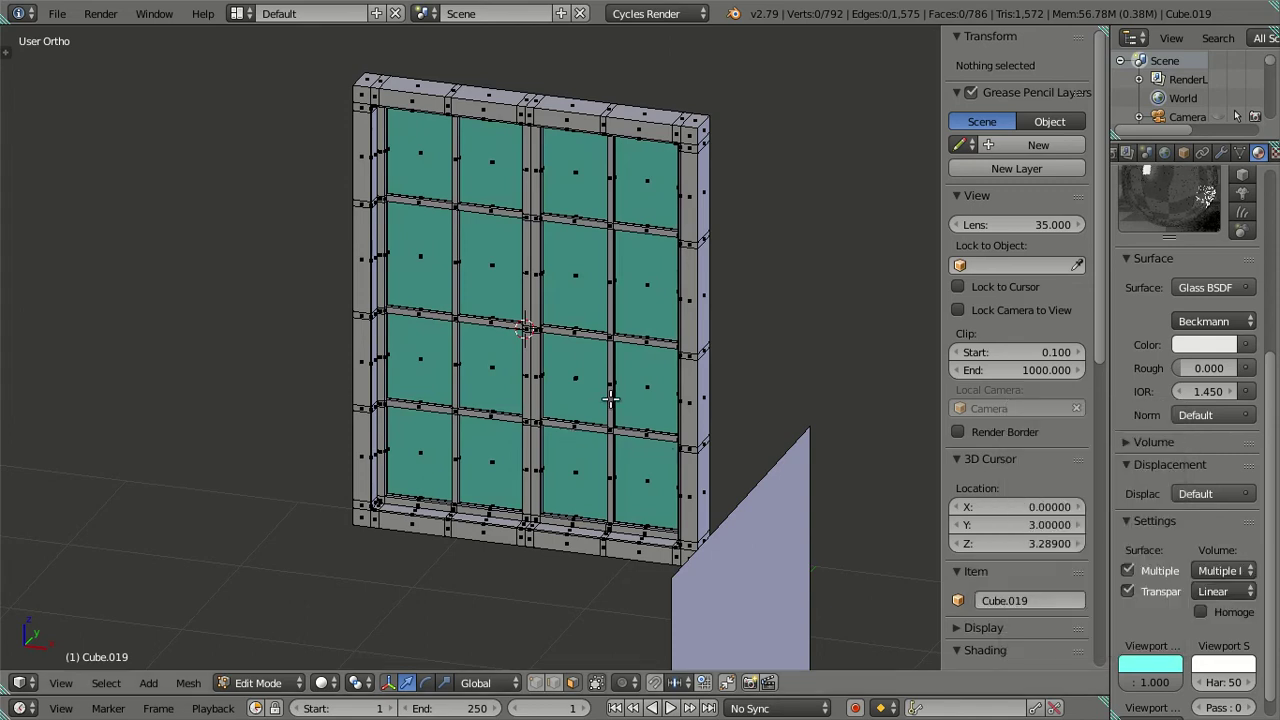
# Frame the scene in Object Mode and orbit to see the window beside the panel.
pyautogui.press('Tab')
pyautogui.press('Home')
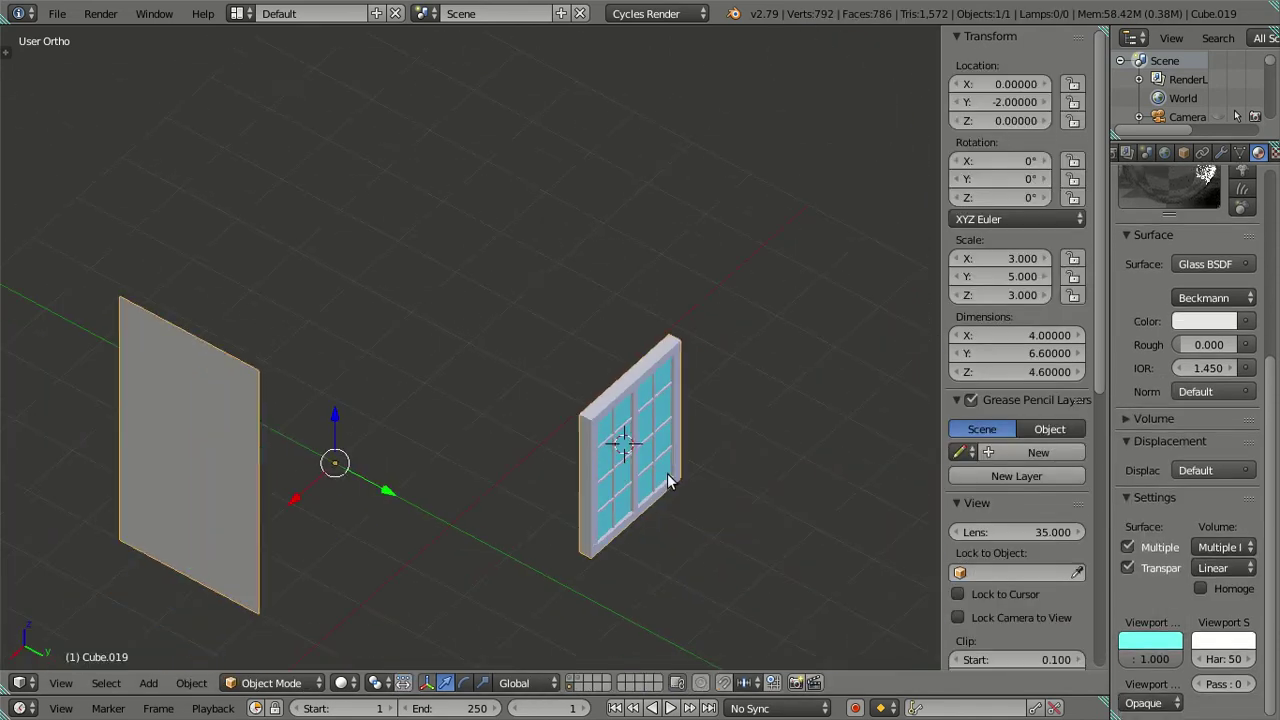
pyautogui.moveTo(625, 400); pyautogui.dragTo(554, 349, button='middle')
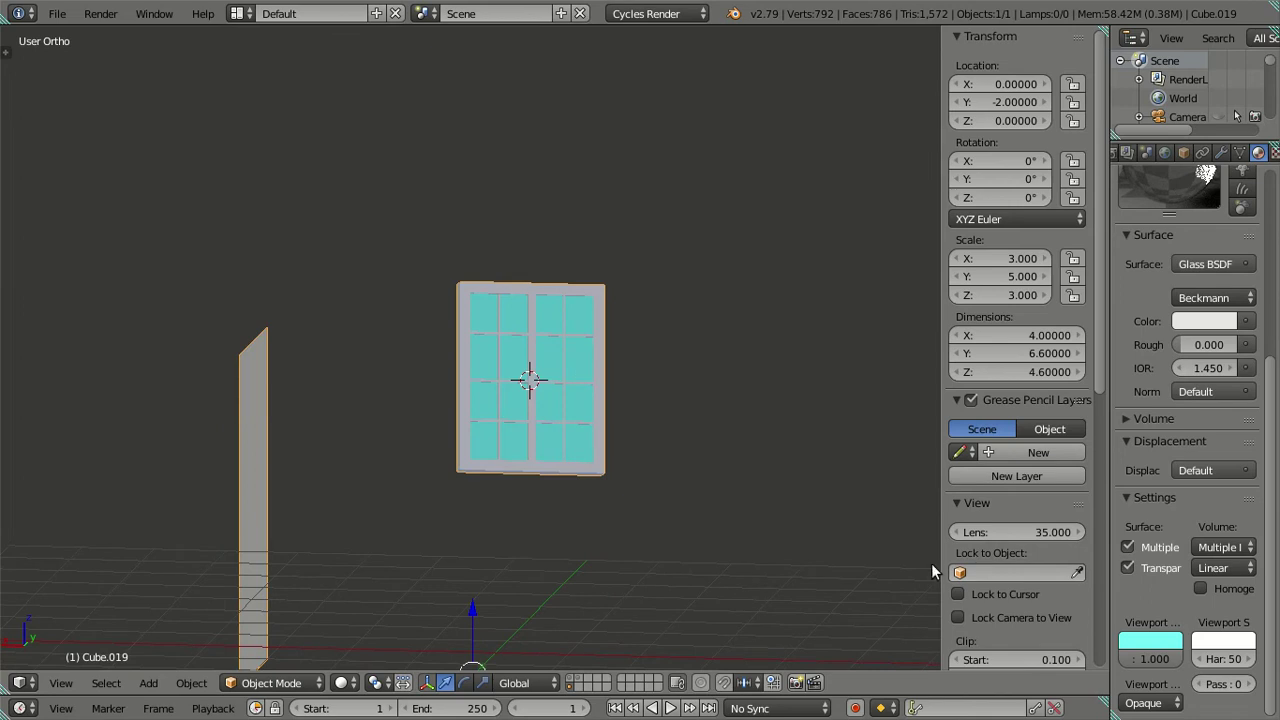
pyautogui.moveTo(475, 332)
pyautogui.mouseDown(button='middle')
pyautogui.moveTo(570, 450)
pyautogui.moveTo(832, 443)
pyautogui.moveTo(829, 477)
pyautogui.moveTo(834, 429)
pyautogui.moveTo(680, 471)
pyautogui.moveTo(436, 295)
pyautogui.moveTo(649, 307)
pyautogui.mouseUp(button='middle')
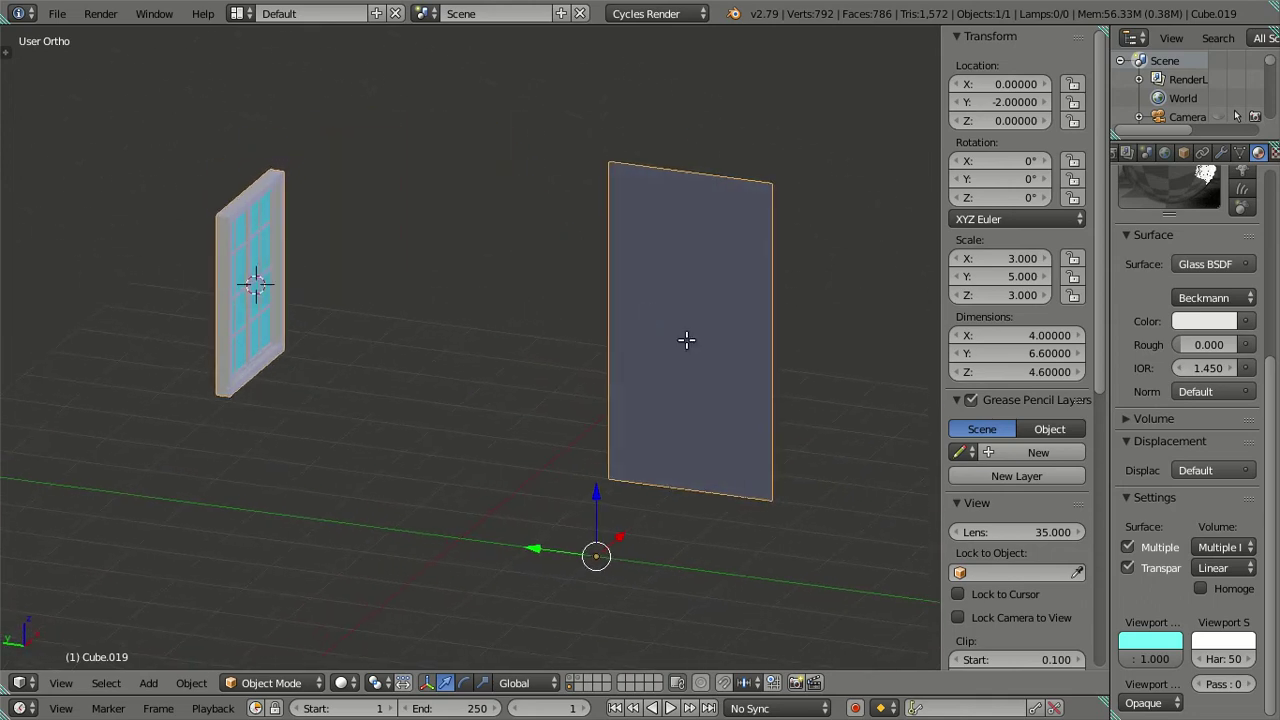
pyautogui.press('Tab')
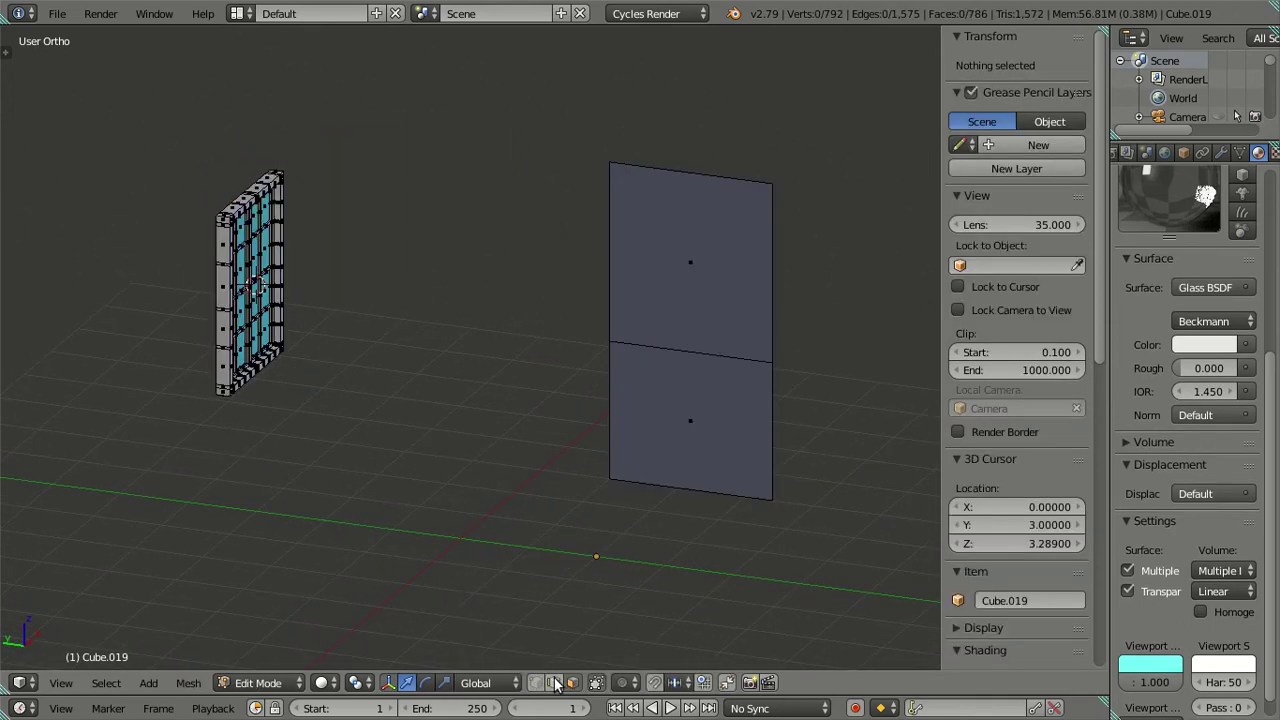
# Check the camera view, reveal the kitchen scene in wireframe and orbit to an angled overview.
pyautogui.click(554, 683)
pyautogui.press('KP_0')
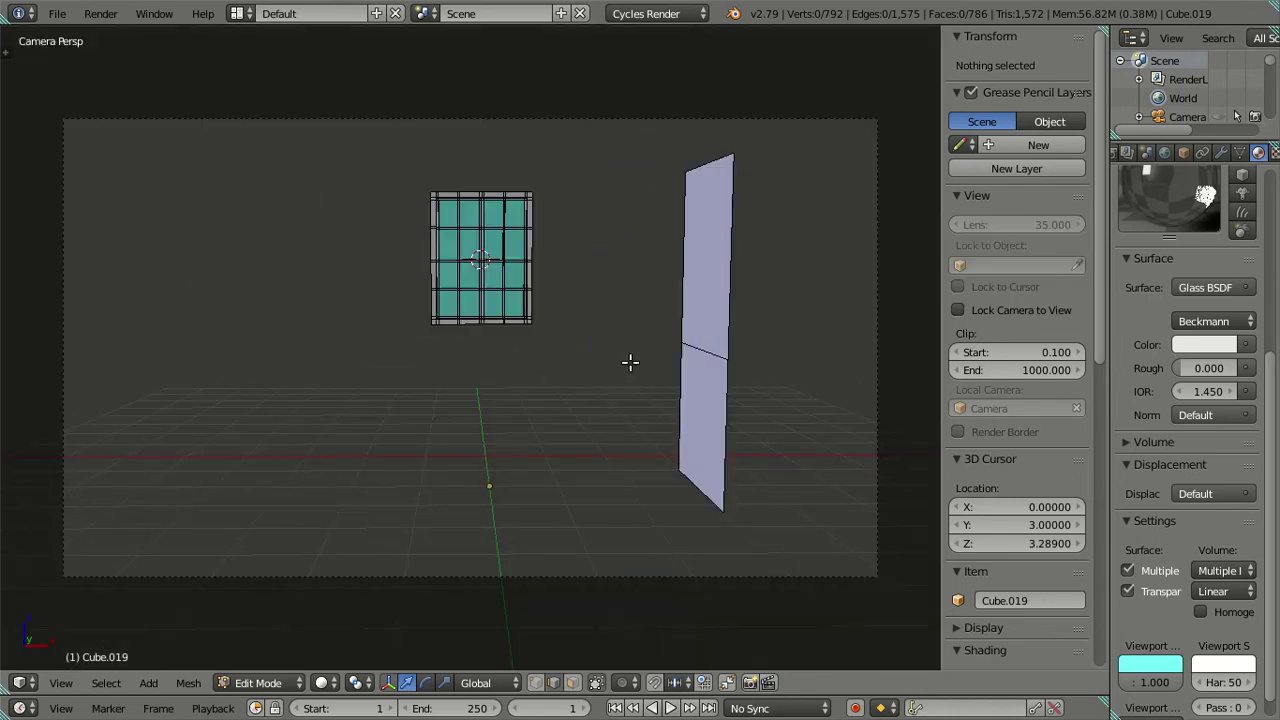
pyautogui.hotkey('alt', 'h')
pyautogui.press('z')
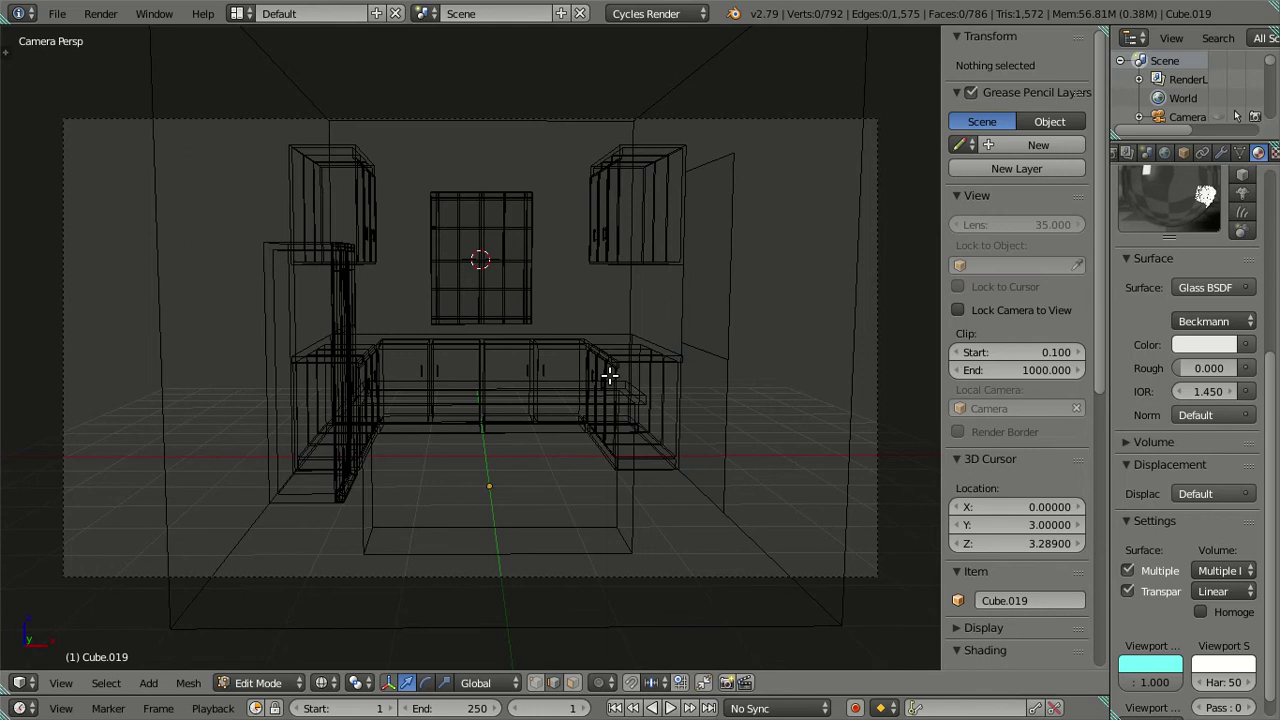
pyautogui.moveTo(701, 377)
pyautogui.mouseDown(button='middle')
pyautogui.moveTo(571, 408)
pyautogui.moveTo(543, 400)
pyautogui.moveTo(543, 386)
pyautogui.moveTo(636, 423)
pyautogui.mouseUp(button='middle')
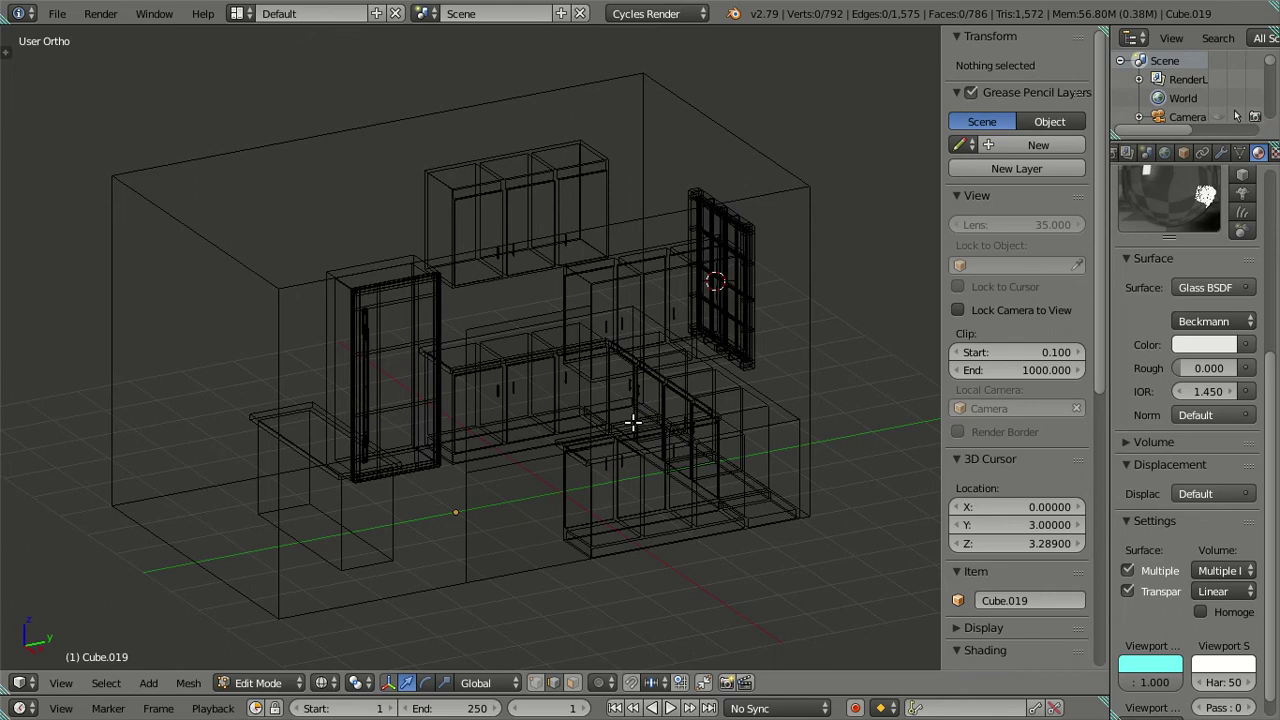
pyautogui.press('Tab')
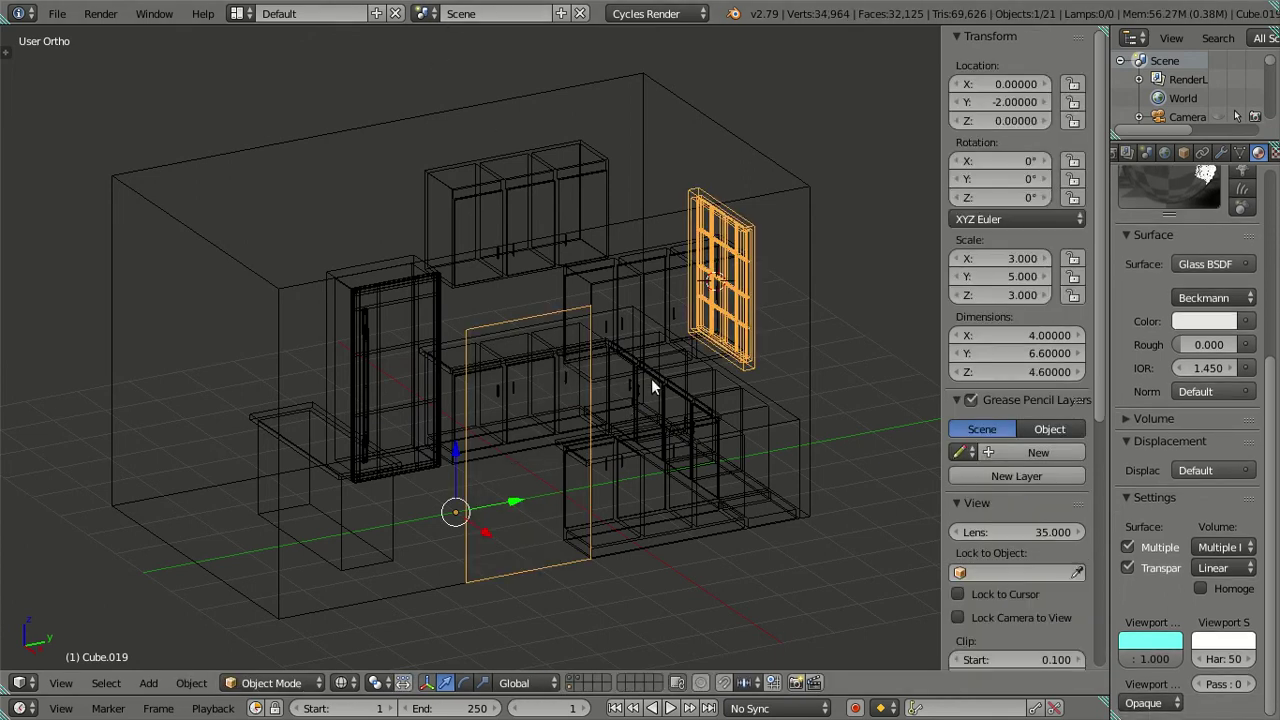
# Isolate the door panel and window in local view and edit the panel mesh in solid shading.
pyautogui.moveTo(651, 378); pyautogui.dragTo(665, 367, button='middle')
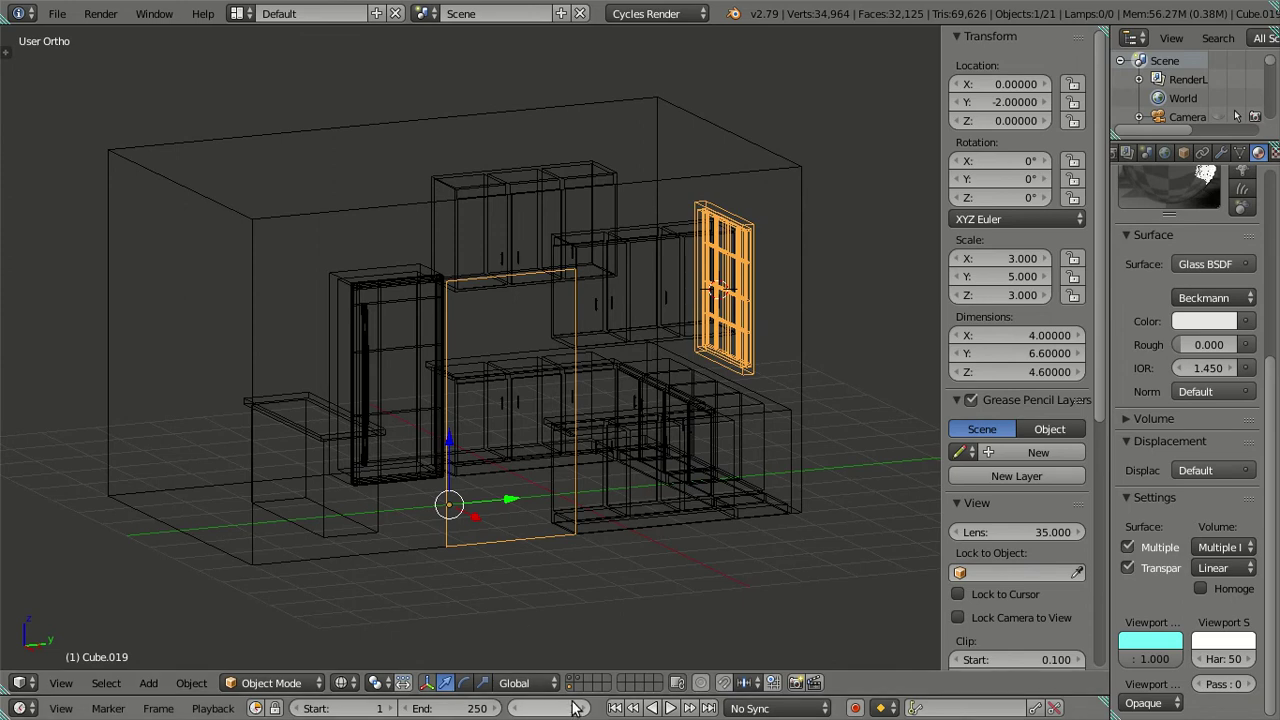
pyautogui.press('KP_Divide')
pyautogui.press('Tab')
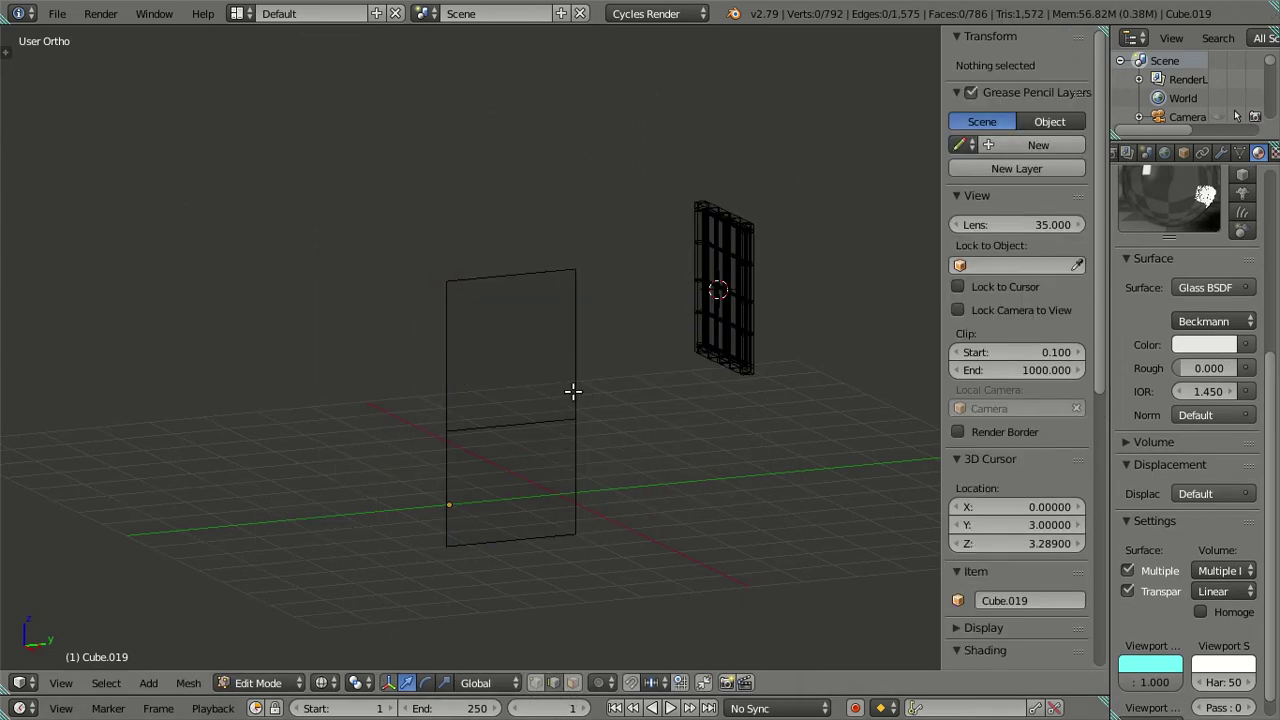
pyautogui.keyDown('alt'); pyautogui.moveTo(573, 391); pyautogui.dragTo(536, 356, button='middle'); pyautogui.keyUp('alt')
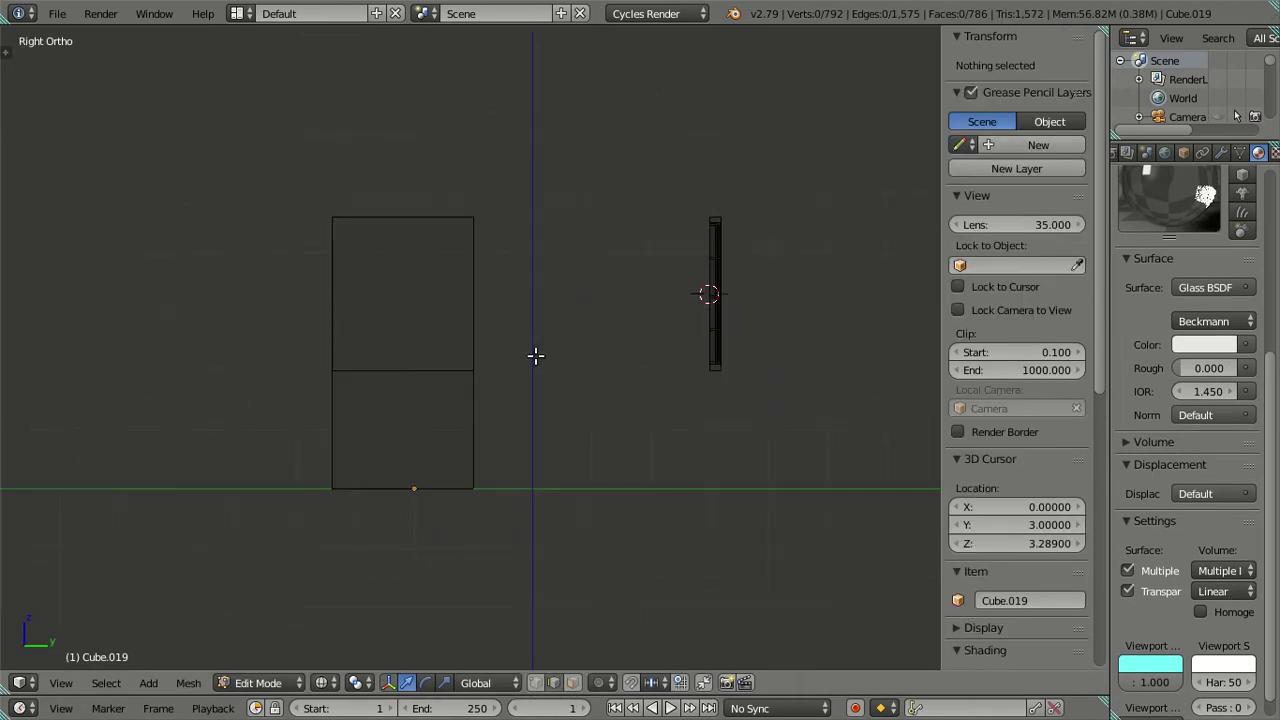
pyautogui.press('Tab')
pyautogui.scroll(3, 400, 323)
pyautogui.press('Tab')
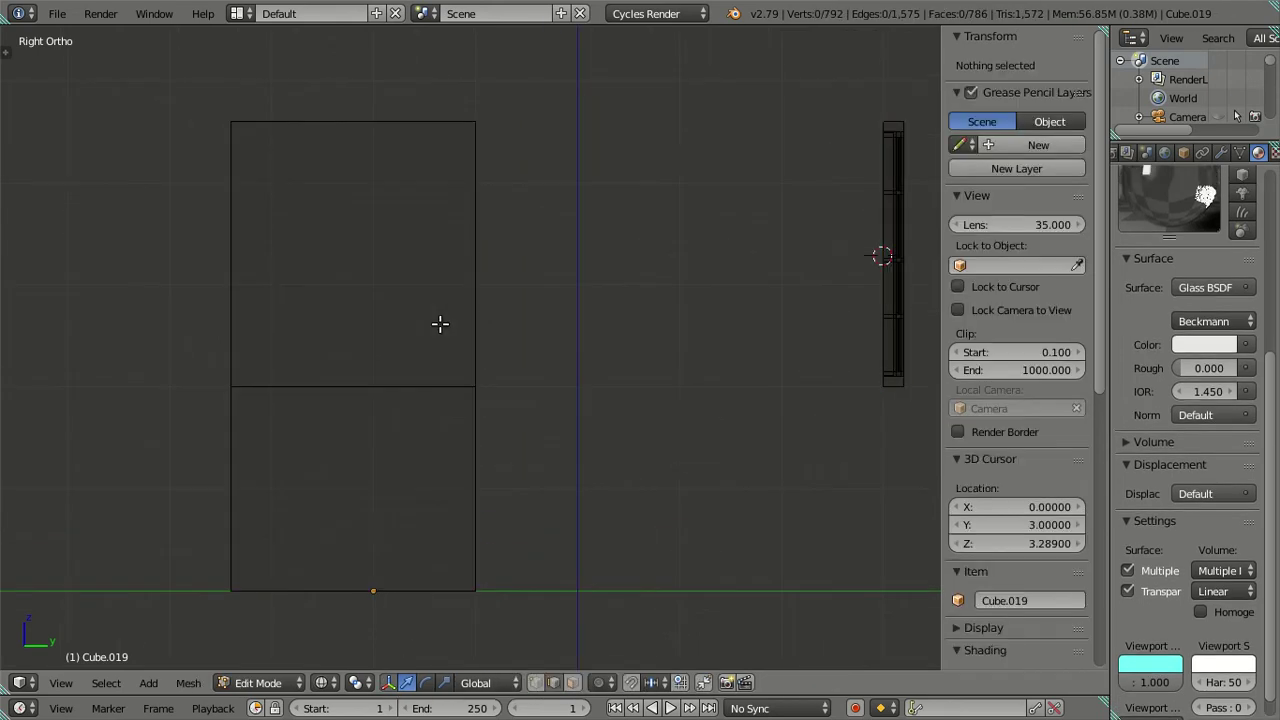
pyautogui.press('z')
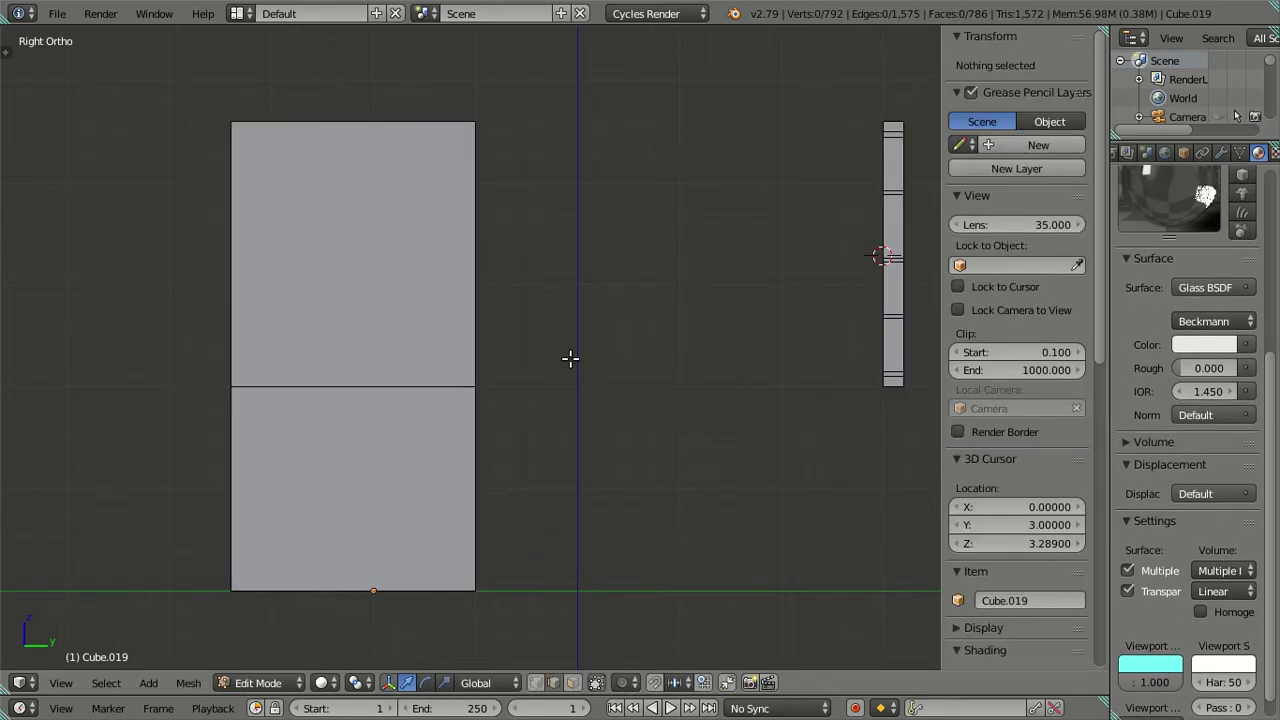
# Frame the panel side-on in Right Ortho view, centred in the viewport.
pyautogui.keyDown('shift'); pyautogui.moveTo(510, 338); pyautogui.dragTo(600, 342, button='middle'); pyautogui.keyUp('shift')
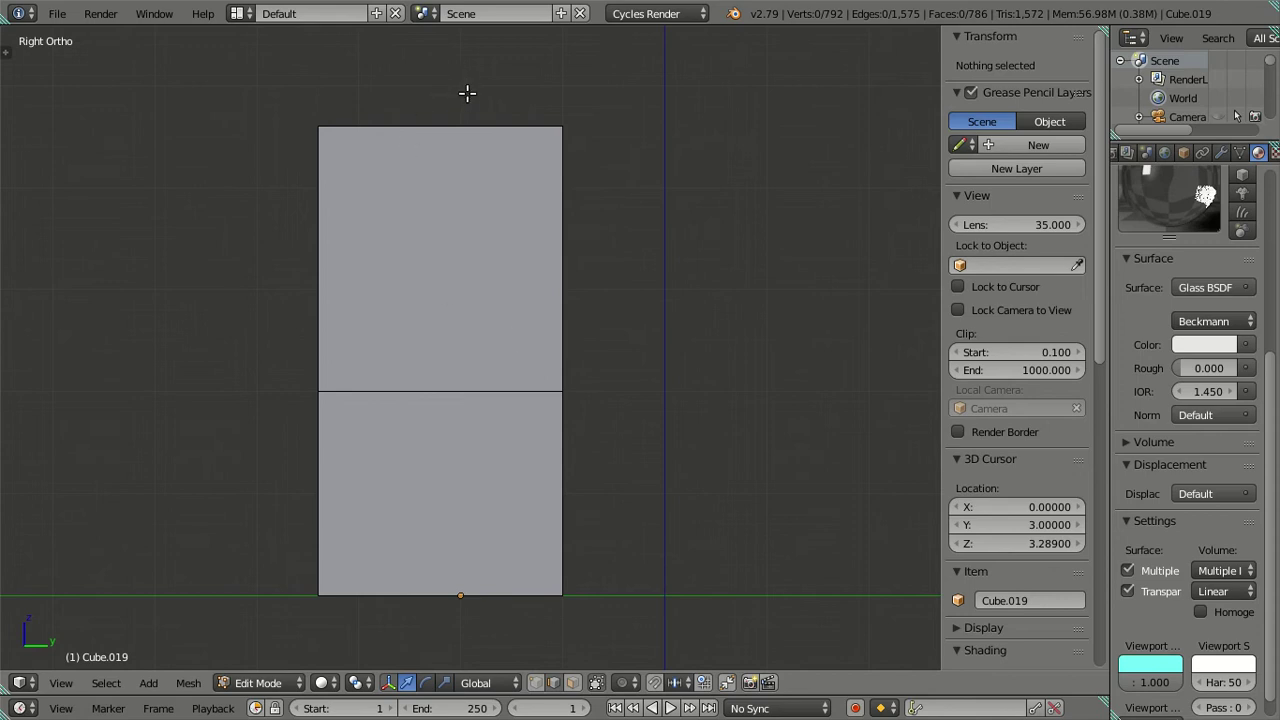
pyautogui.scroll(-3, 539, 305)
pyautogui.moveTo(725, 386)
pyautogui.mouseDown(button='middle')
pyautogui.moveTo(574, 397)
pyautogui.moveTo(732, 385)
pyautogui.mouseUp(button='middle')
pyautogui.scroll(3, 700, 410)
pyautogui.press('KP_3')
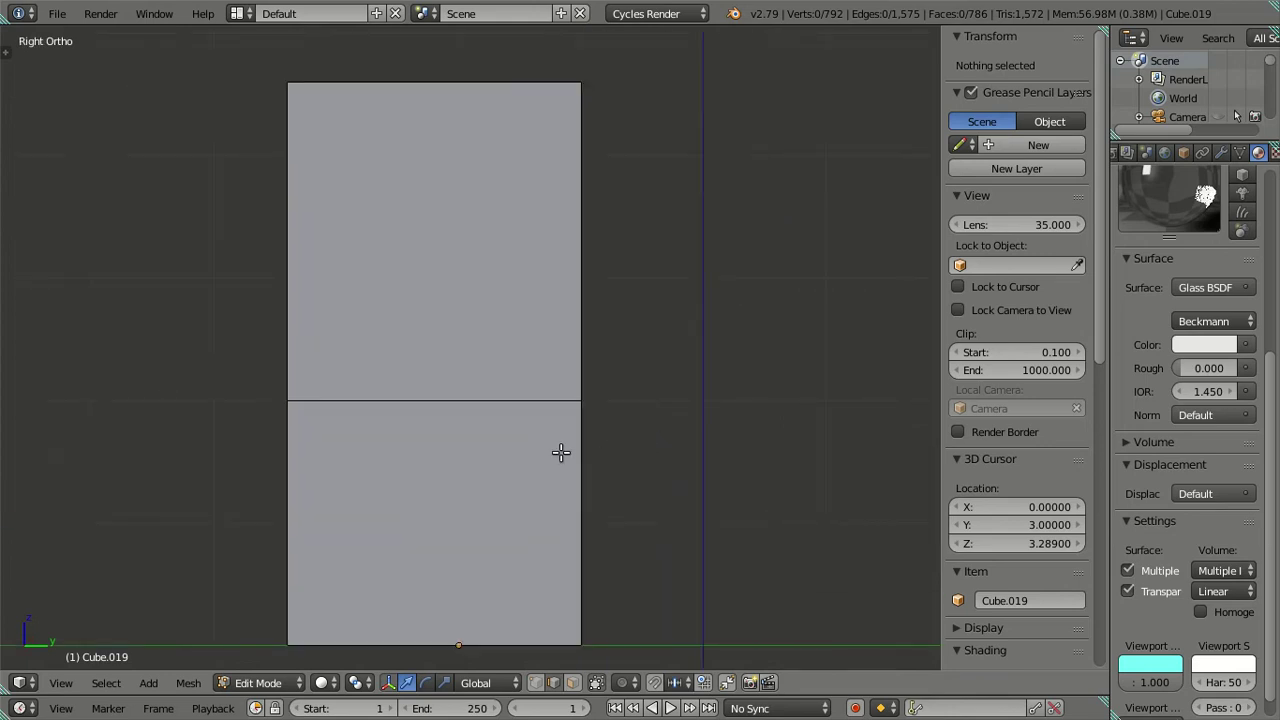
pyautogui.scroll(-2, 557, 334)
pyautogui.scroll(5, 489, 37)
pyautogui.scroll(-1, 538, 420)
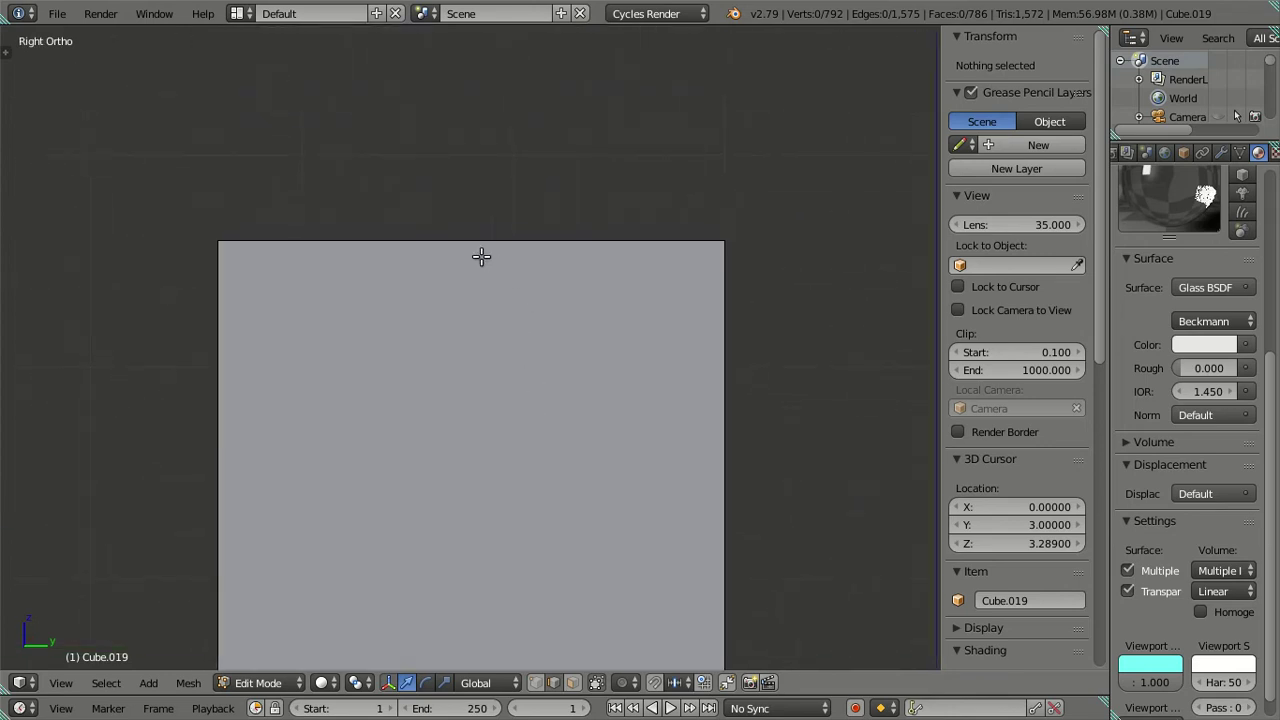
# Preview eleven vertical loop cuts across the tall panel with Ctrl+R.
pyautogui.hotkey('ctrl', 'r')
pyautogui.scroll(4, 470, 238)
pyautogui.scroll(3, 469, 240)
pyautogui.scroll(2, 468, 241)
pyautogui.scroll(1, 468, 241)
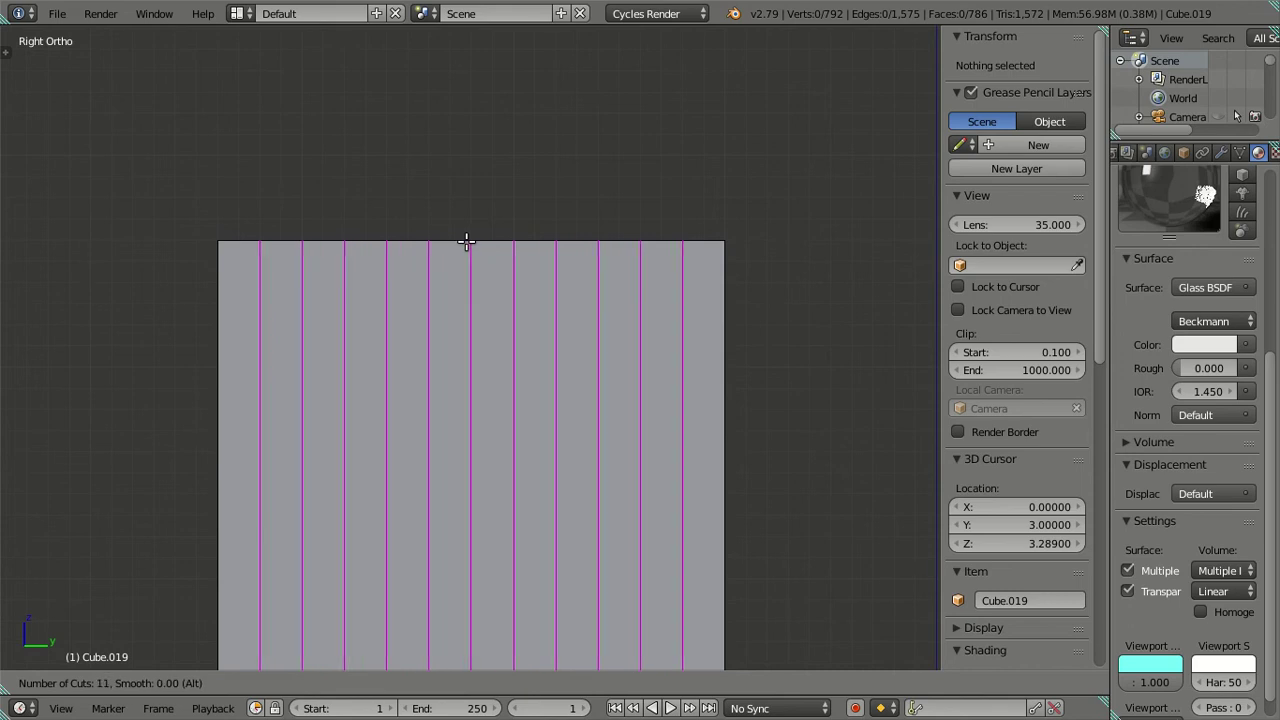
# Keep the two vertical loops nearest each side and dissolve the other eleven-cut edges.
pyautogui.click(464, 241)
pyautogui.rightClick(464, 241)
pyautogui.keyDown('shift'); pyautogui.rightClick(262, 341); pyautogui.keyUp('shift')
pyautogui.keyDown('shift'); pyautogui.rightClick(689, 347); pyautogui.keyUp('shift')
pyautogui.press('x')
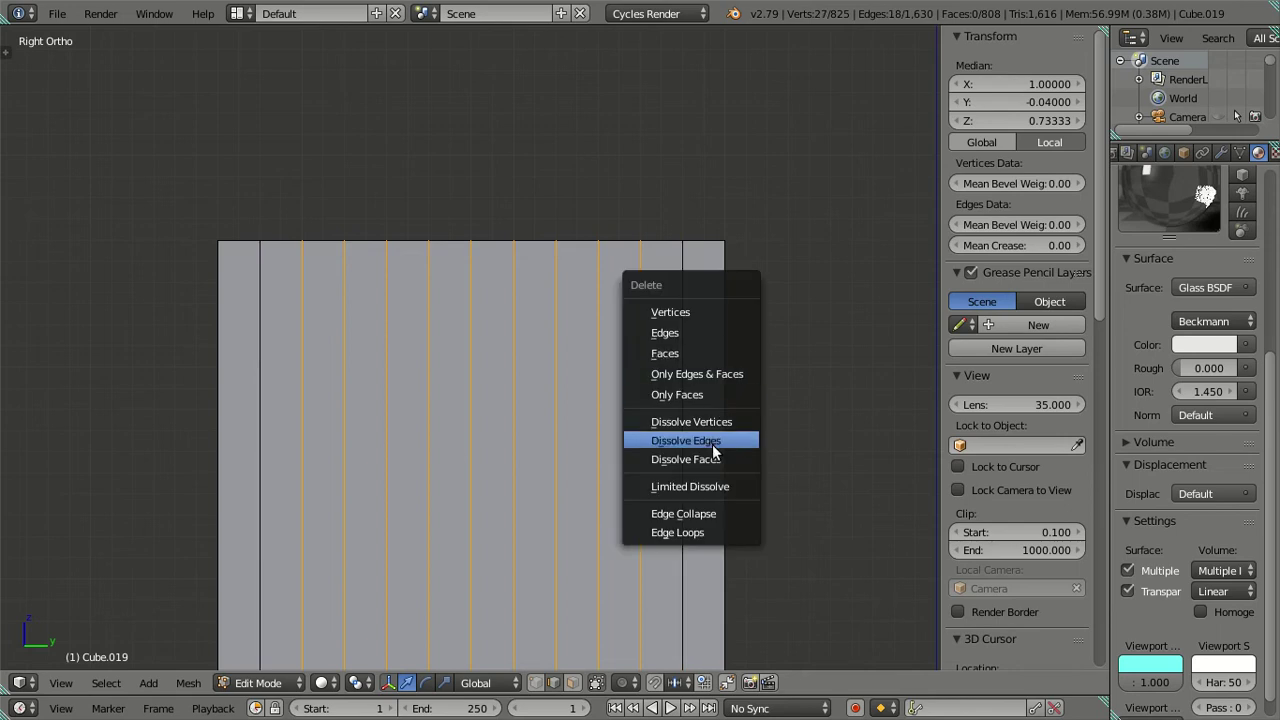
pyautogui.click(713, 441)
# Zoom onto the panel's upper part and preview twelve horizontal loop cuts.
pyautogui.scroll(-4, 617, 377)
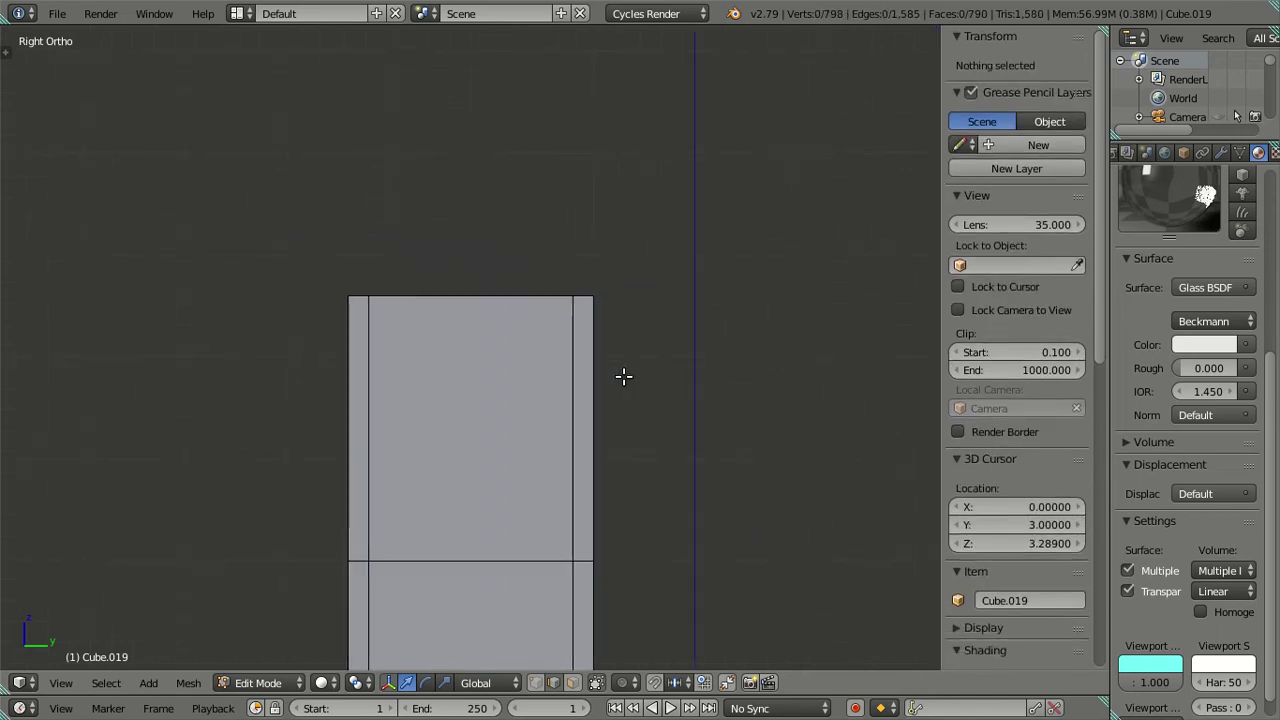
pyautogui.keyDown('shift'); pyautogui.scroll(-4, 640, 451); pyautogui.keyUp('shift')
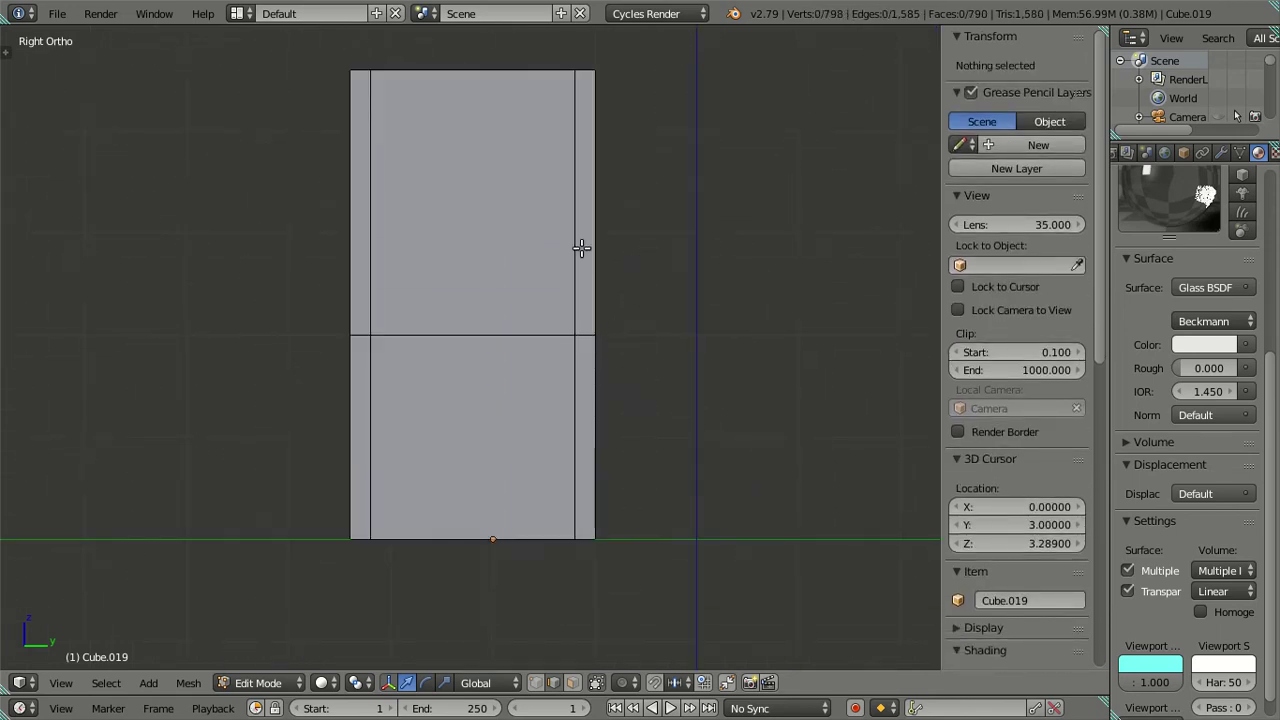
pyautogui.keyDown('ctrl'); pyautogui.scroll(2, 581, 248); pyautogui.keyUp('ctrl')
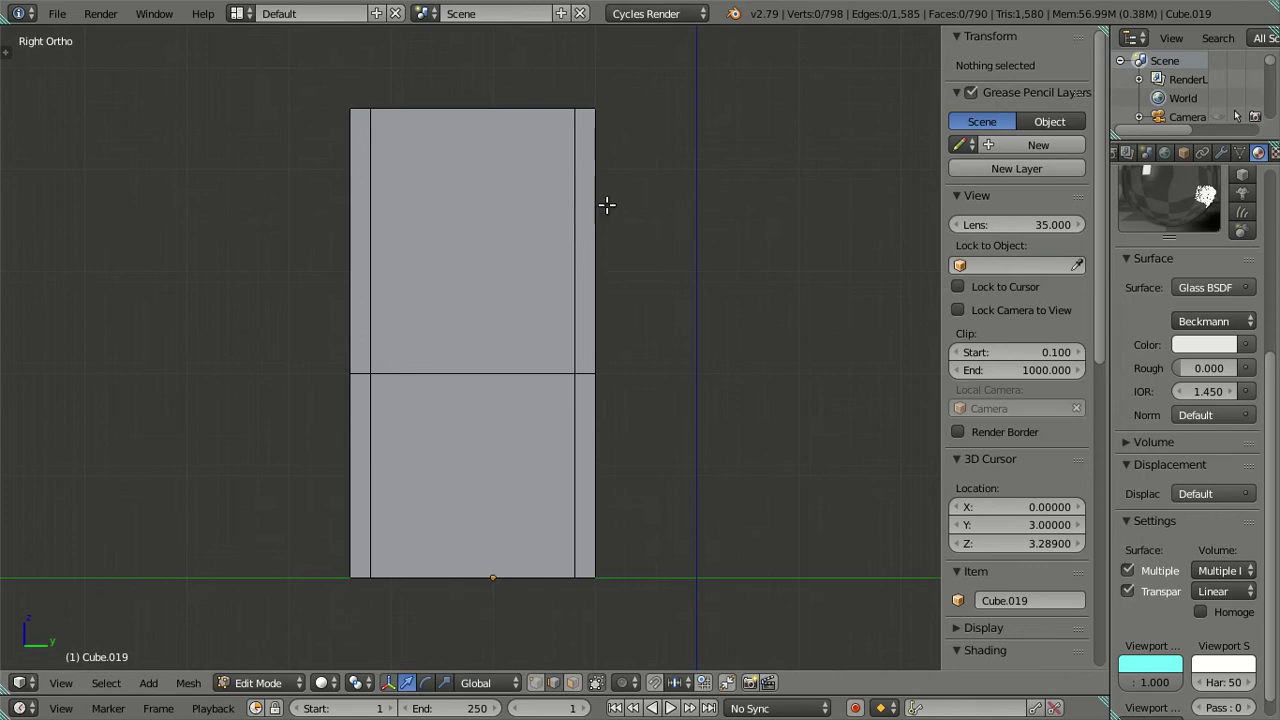
pyautogui.scroll(2, 607, 205)
pyautogui.keyDown('shift'); pyautogui.moveTo(614, 183); pyautogui.dragTo(586, 363, button='middle'); pyautogui.keyUp('shift')
pyautogui.scroll(1, 586, 360)
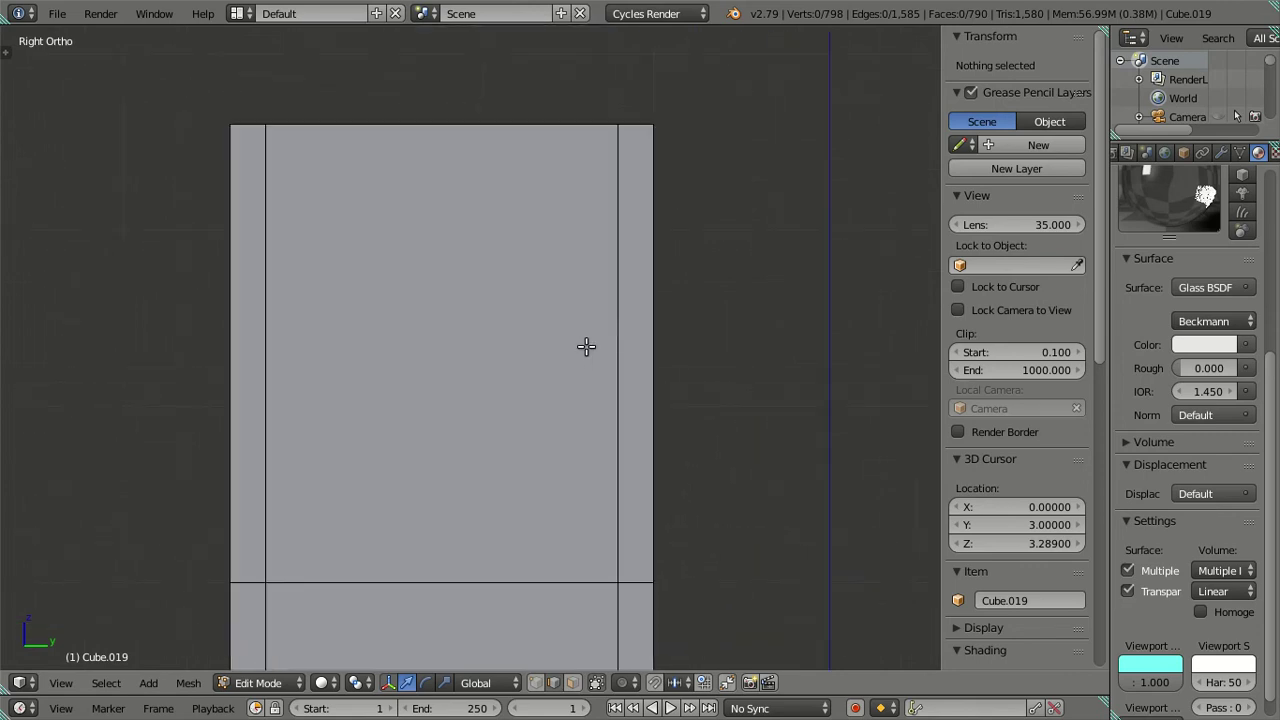
pyautogui.scroll(1, 586, 347)
pyautogui.keyDown('shift'); pyautogui.scroll(-1, 586, 347); pyautogui.keyUp('shift')
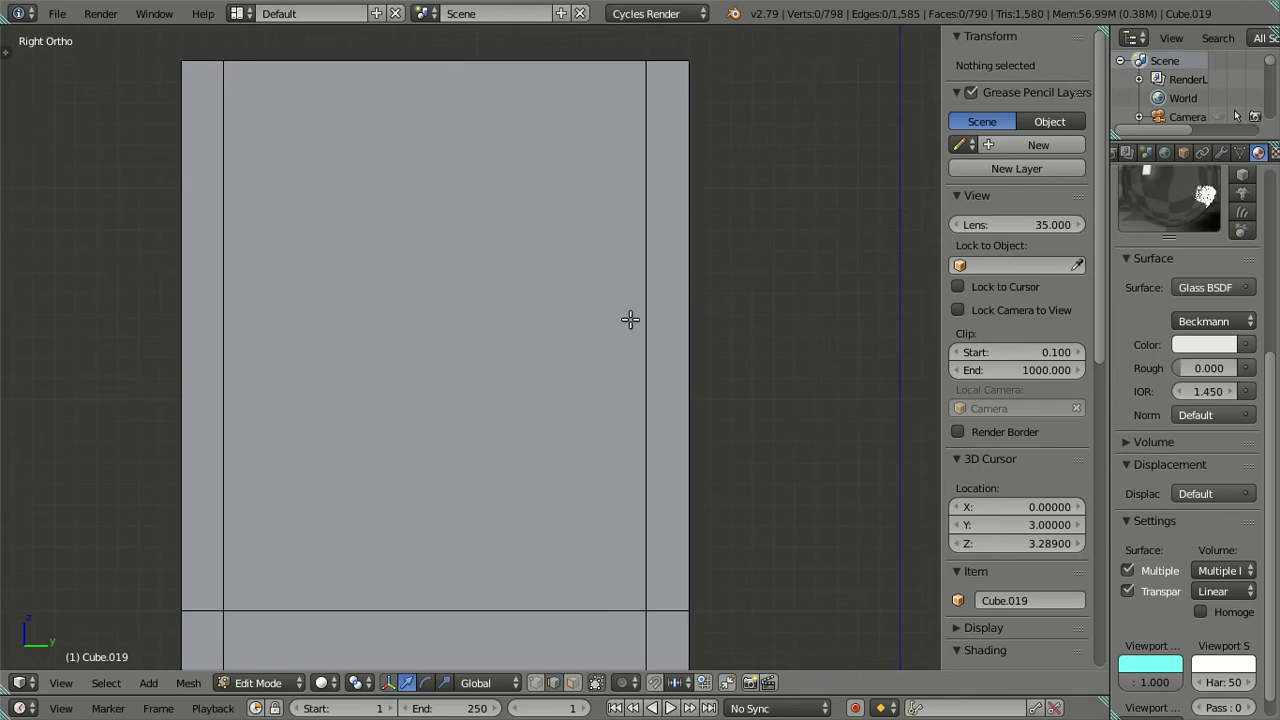
pyautogui.hotkey('ctrl', 'r')
pyautogui.scroll(7, 634, 318)
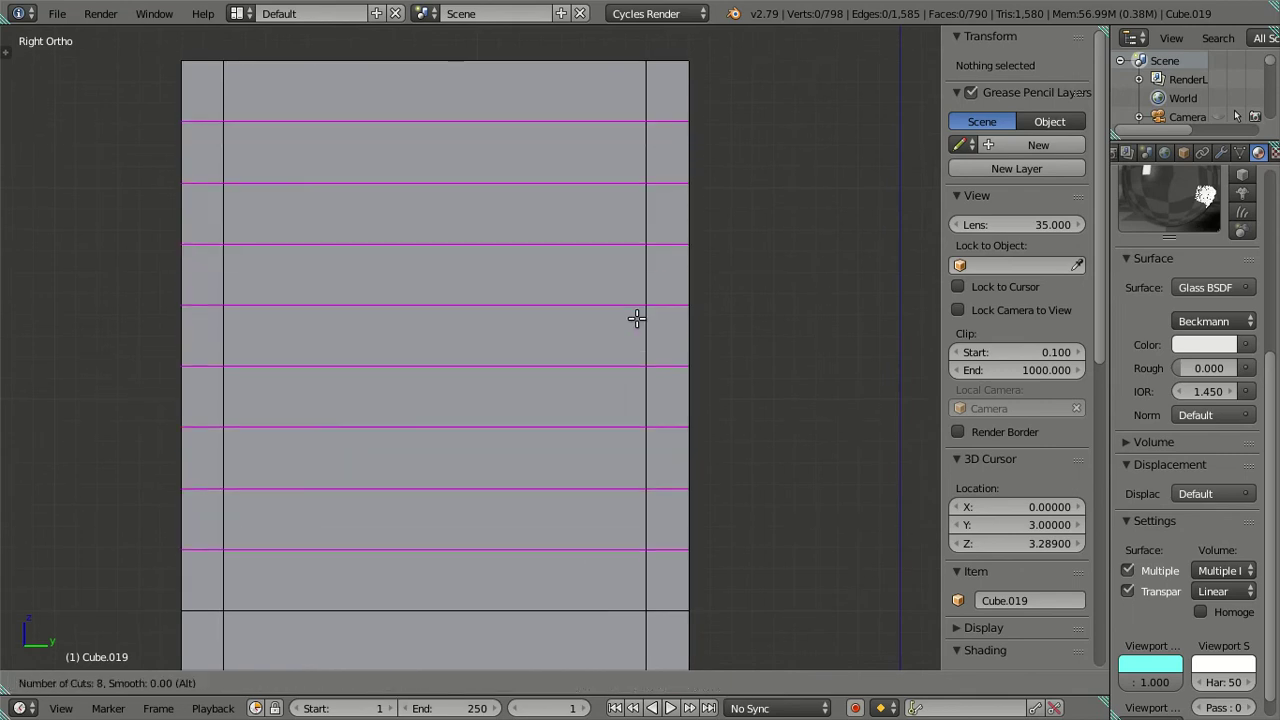
pyautogui.scroll(2, 636, 318)
pyautogui.scroll(2, 636, 318)
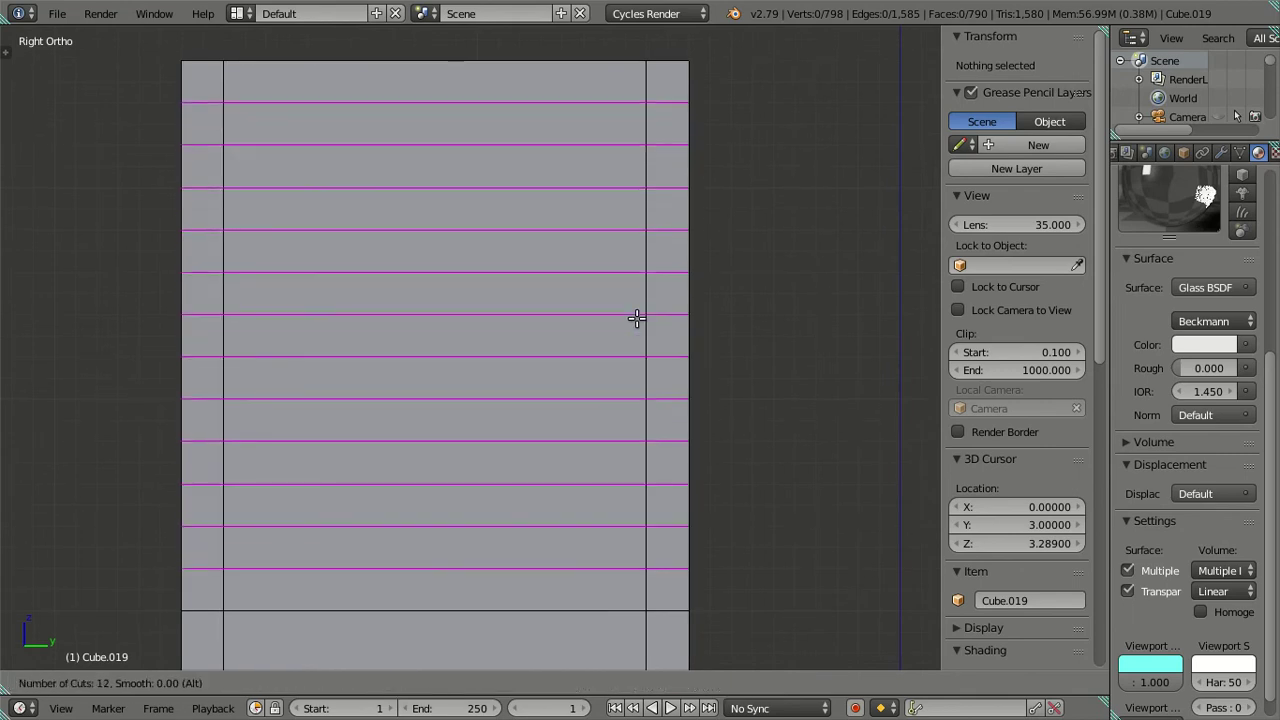
# Keep three horizontal loops near the top, including the topmost, and dissolve the rest.
pyautogui.click(636, 318)
pyautogui.rightClick(636, 318)
pyautogui.keyDown('alt'); pyautogui.keyDown('shift'); pyautogui.rightClick(578, 399); pyautogui.keyUp('shift'); pyautogui.keyUp('alt')
pyautogui.keyDown('alt'); pyautogui.keyDown('shift'); pyautogui.rightClick(577, 188); pyautogui.keyUp('shift'); pyautogui.keyUp('alt')
pyautogui.keyDown('alt'); pyautogui.keyDown('shift'); pyautogui.rightClick(583, 106); pyautogui.keyUp('shift'); pyautogui.keyUp('alt')
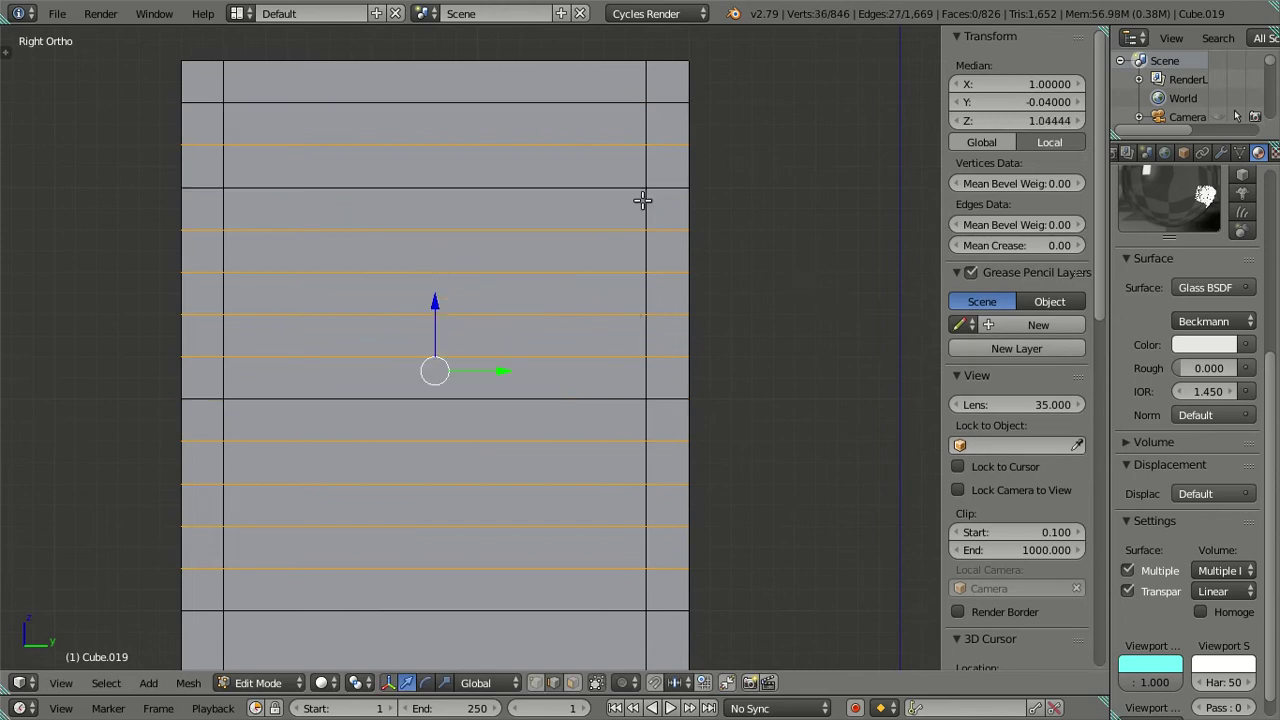
pyautogui.press('x')
pyautogui.click(810, 458)
pyautogui.scroll(-5, 551, 506)
# Add nine loop cuts to the panel's lower section and dissolve the extra edges.
pyautogui.keyDown('shift'); pyautogui.moveTo(551, 506); pyautogui.dragTo(557, 392, button='middle'); pyautogui.keyUp('shift')
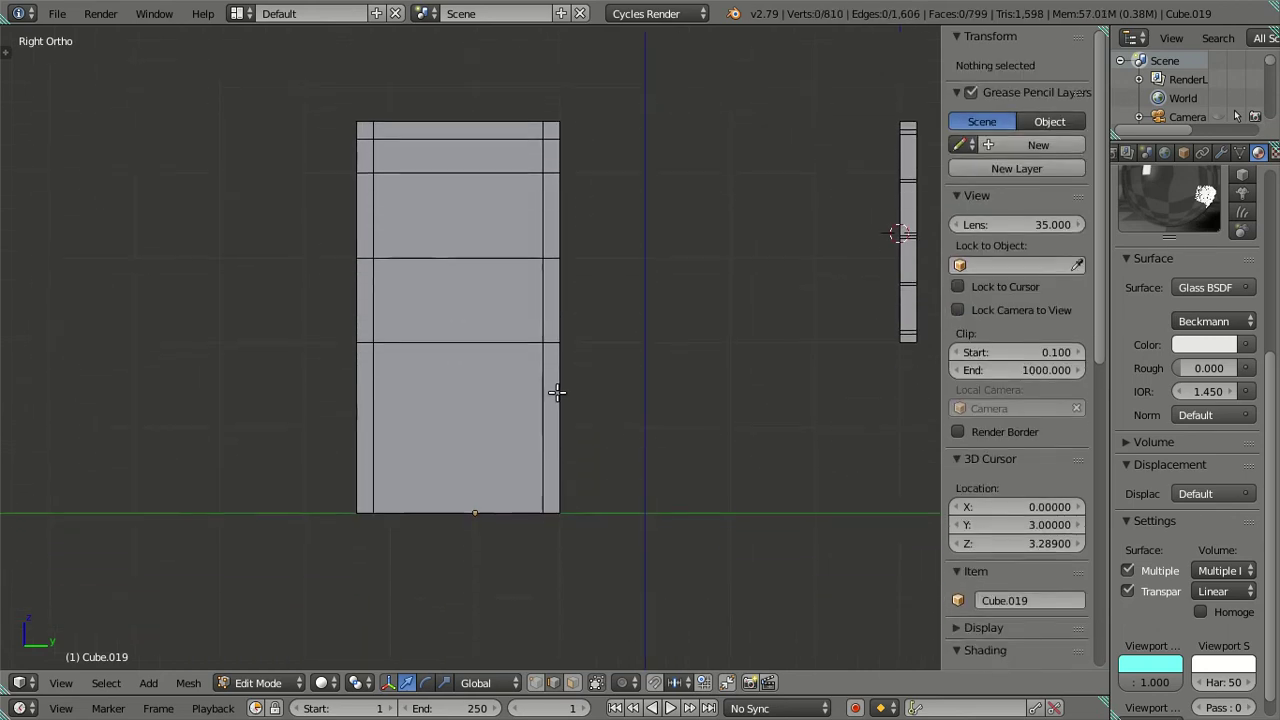
pyautogui.scroll(4, 557, 392)
pyautogui.keyDown('shift'); pyautogui.moveTo(591, 500); pyautogui.dragTo(577, 369, button='middle'); pyautogui.keyUp('shift')
pyautogui.hotkey('ctrl', 'r')
pyautogui.scroll(4, 615, 362)
pyautogui.scroll(3, 615, 360)
pyautogui.scroll(1, 615, 358)
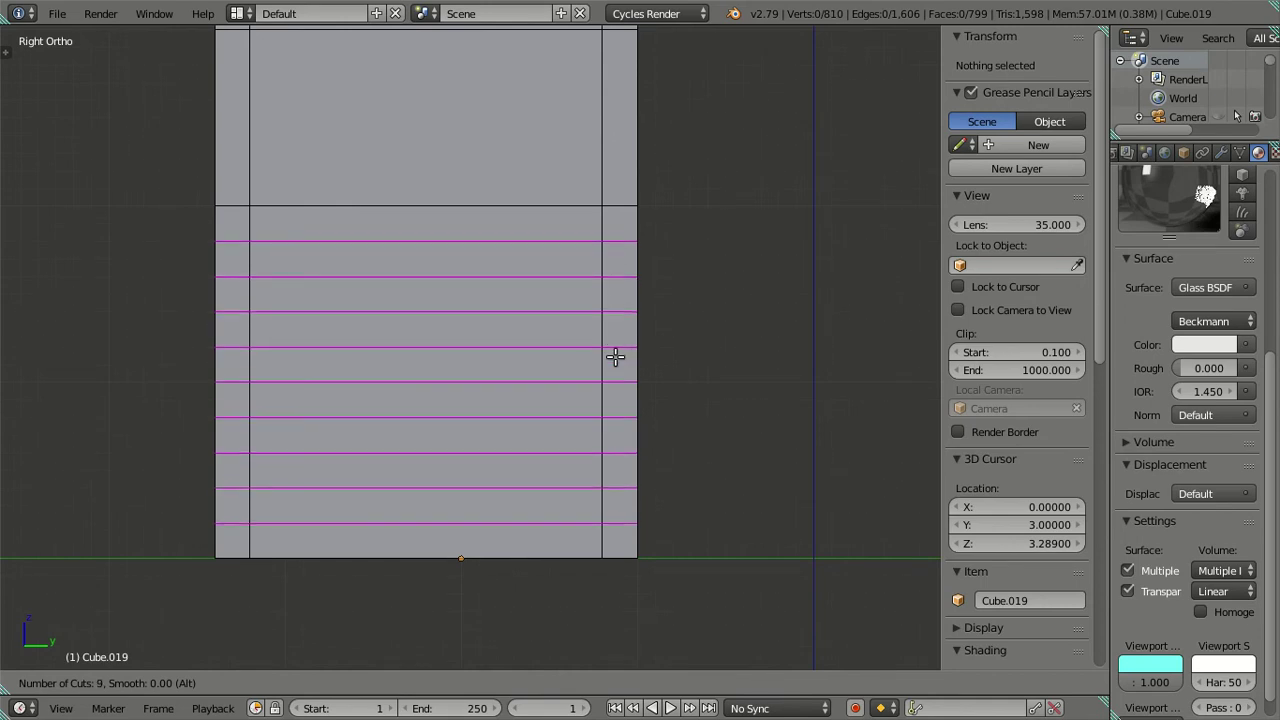
pyautogui.click(615, 357)
pyautogui.rightClick(615, 357)
pyautogui.press('x')
pyautogui.click(694, 520)
pyautogui.scroll(-3, 475, 382)
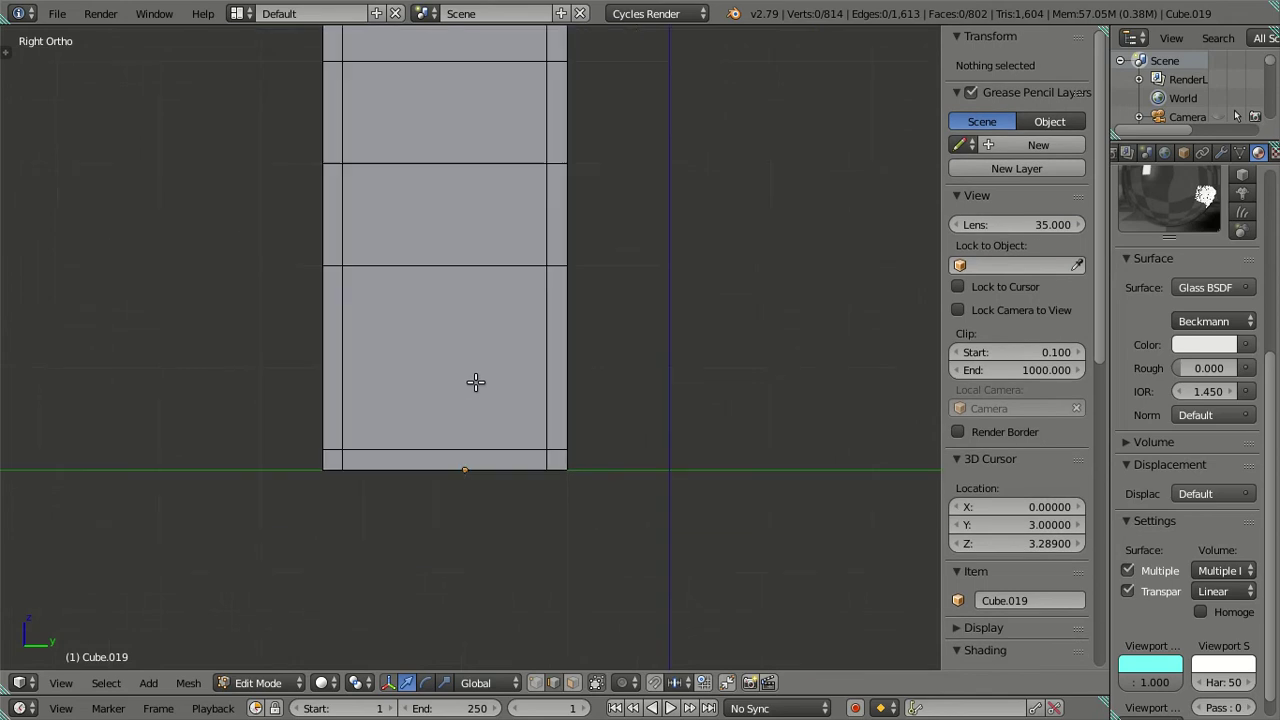
pyautogui.scroll(-2, 475, 382)
# Orbit to an angled User Ortho view showing the door panel beside the teal window.
pyautogui.moveTo(840, 327)
pyautogui.mouseDown(button='middle')
pyautogui.moveTo(657, 320)
pyautogui.moveTo(697, 343)
pyautogui.moveTo(799, 344)
pyautogui.mouseUp(button='middle')
pyautogui.moveTo(507, 319)
pyautogui.mouseDown(button='middle')
pyautogui.moveTo(500, 334)
pyautogui.moveTo(383, 306)
pyautogui.moveTo(419, 291)
pyautogui.moveTo(751, 337)
pyautogui.moveTo(883, 334)
pyautogui.moveTo(934, 306)
pyautogui.moveTo(13, 306)
pyautogui.moveTo(894, 271)
pyautogui.moveTo(743, 310)
pyautogui.moveTo(697, 240)
pyautogui.moveTo(586, 371)
pyautogui.moveTo(617, 385)
pyautogui.moveTo(766, 369)
pyautogui.moveTo(757, 360)
pyautogui.moveTo(742, 395)
pyautogui.mouseUp(button='middle')
pyautogui.scroll(-4, 742, 395)
pyautogui.moveTo(803, 457); pyautogui.dragTo(477, 432, button='middle')
pyautogui.moveTo(444, 440)
pyautogui.mouseDown(button='middle')
pyautogui.moveTo(306, 449)
pyautogui.moveTo(318, 471)
pyautogui.moveTo(306, 543)
pyautogui.moveTo(329, 520)
pyautogui.moveTo(386, 595)
pyautogui.mouseUp(button='middle')
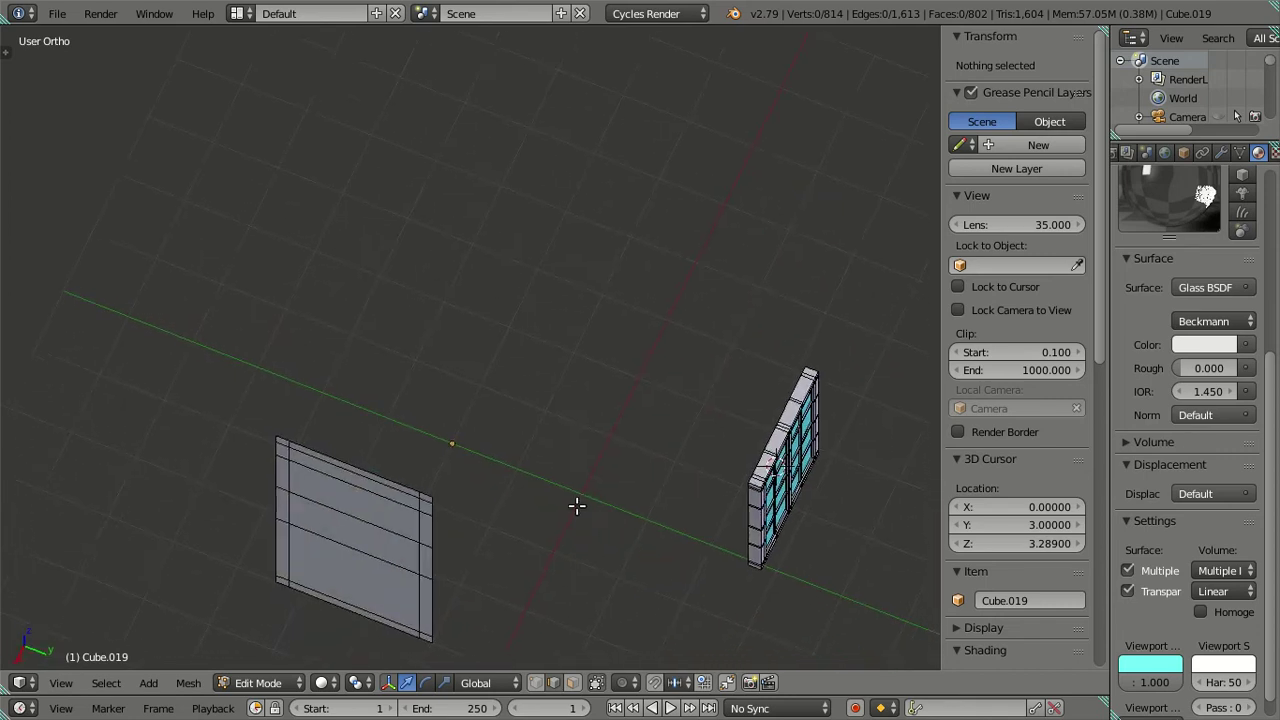
# Move the window's top edge along Y to a Median Y of 1.04.
pyautogui.scroll(2, 634, 417)
pyautogui.scroll(2, 646, 386)
pyautogui.scroll(1, 634, 373)
pyautogui.scroll(2, 634, 373)
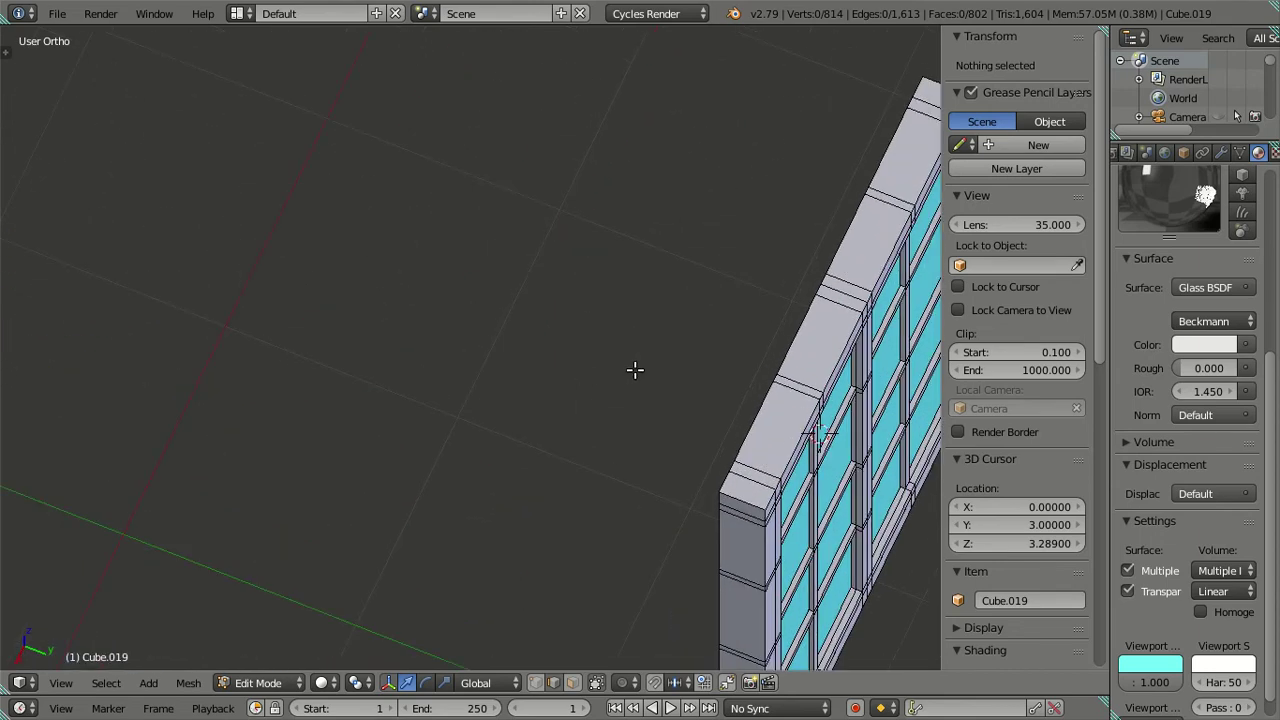
pyautogui.rightClick(802, 330)
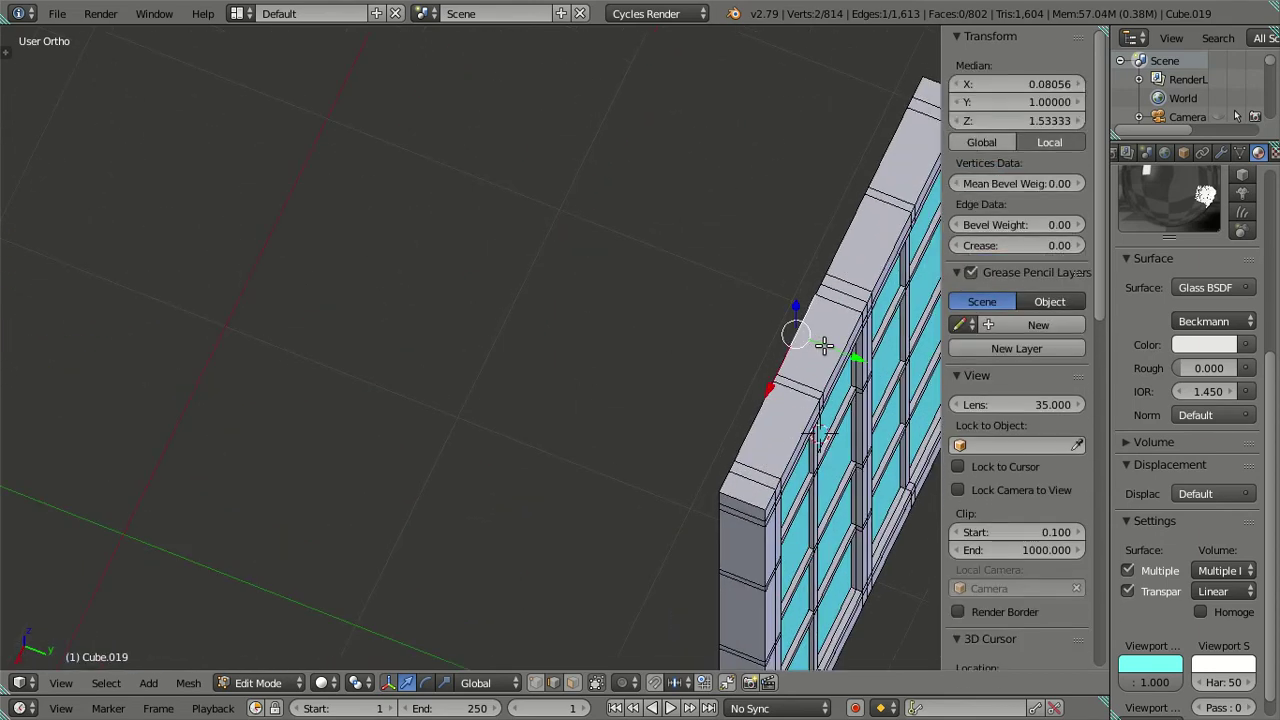
pyautogui.press('g')
pyautogui.press('y')
pyautogui.click(834, 350)
pyautogui.scroll(-3, 615, 330)
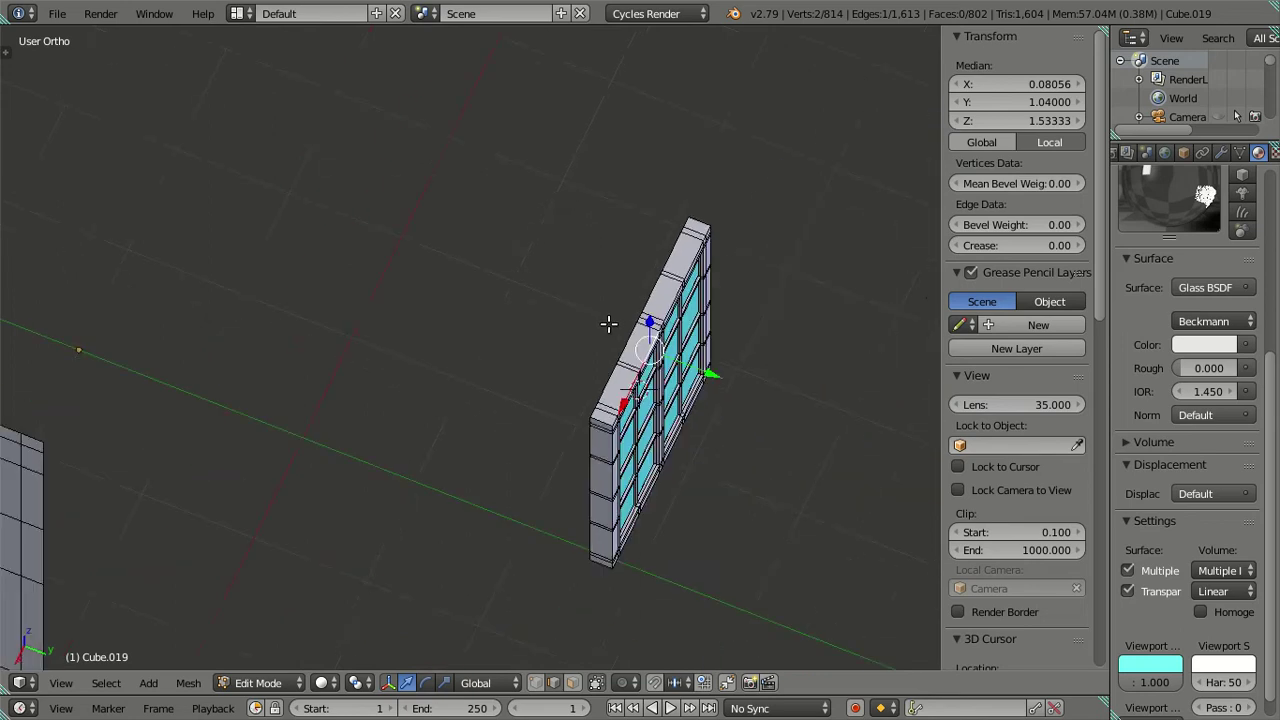
pyautogui.scroll(-2, 615, 330)
pyautogui.click(962, 103)
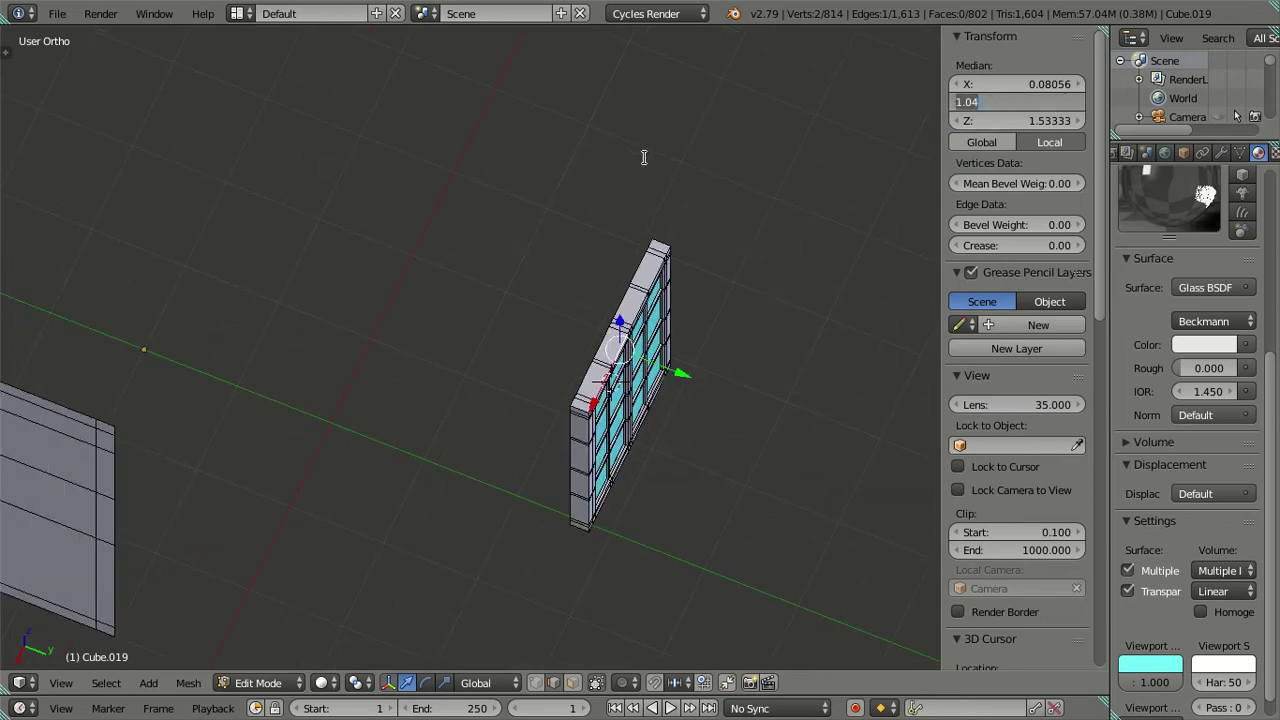
pyautogui.press('Return')
# Reframe the view around the wall panel and window and clear the selection.
pyautogui.keyDown('shift'); pyautogui.moveTo(380, 346); pyautogui.dragTo(445, 303, button='middle'); pyautogui.keyUp('shift')
pyautogui.scroll(2, 445, 303)
pyautogui.rightClick(383, 326)
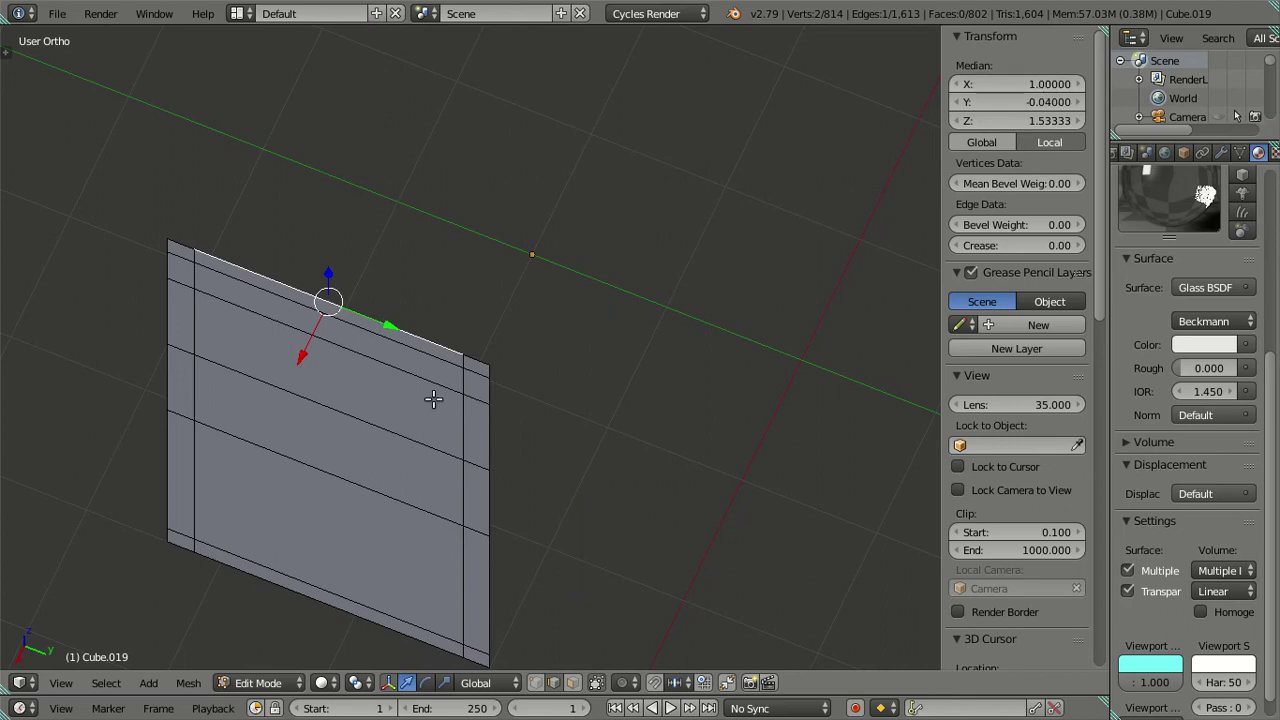
pyautogui.scroll(-3, 440, 420)
pyautogui.keyDown('shift'); pyautogui.moveTo(451, 449); pyautogui.dragTo(484, 345, button='middle'); pyautogui.keyUp('shift')
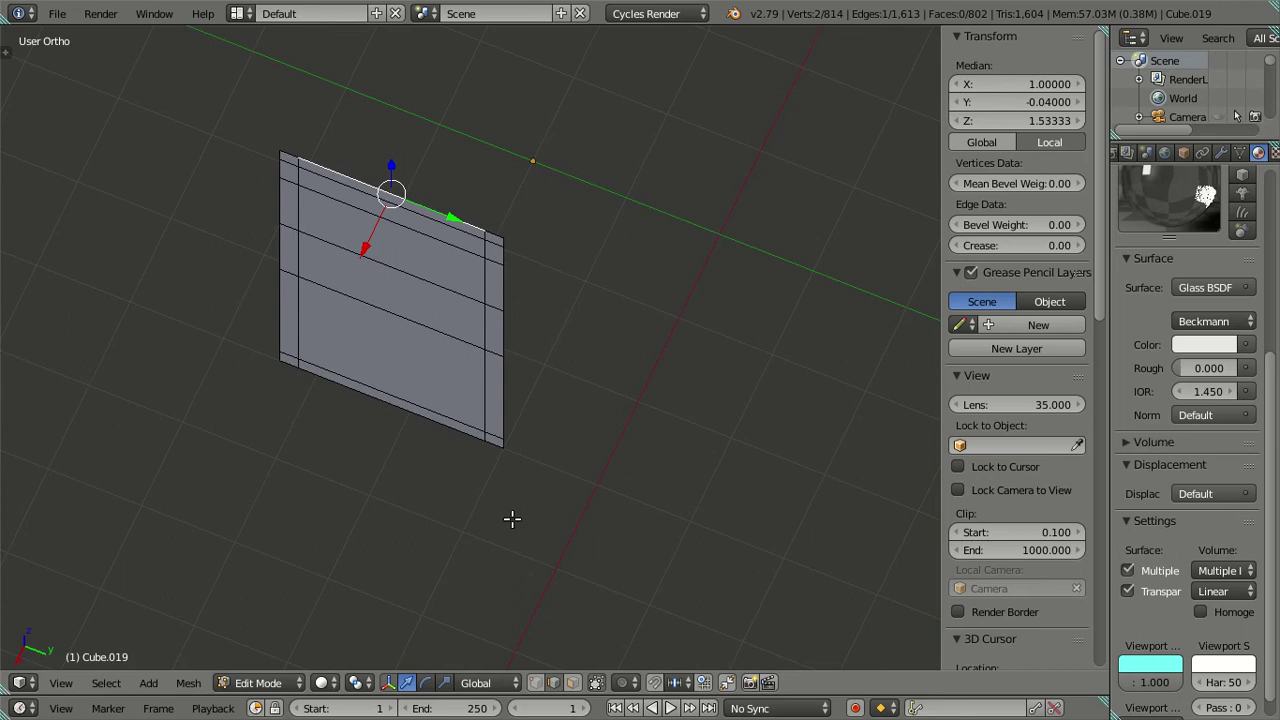
pyautogui.scroll(2, 500, 463)
pyautogui.scroll(3, 514, 423)
pyautogui.moveTo(514, 423); pyautogui.dragTo(554, 638, button='middle')
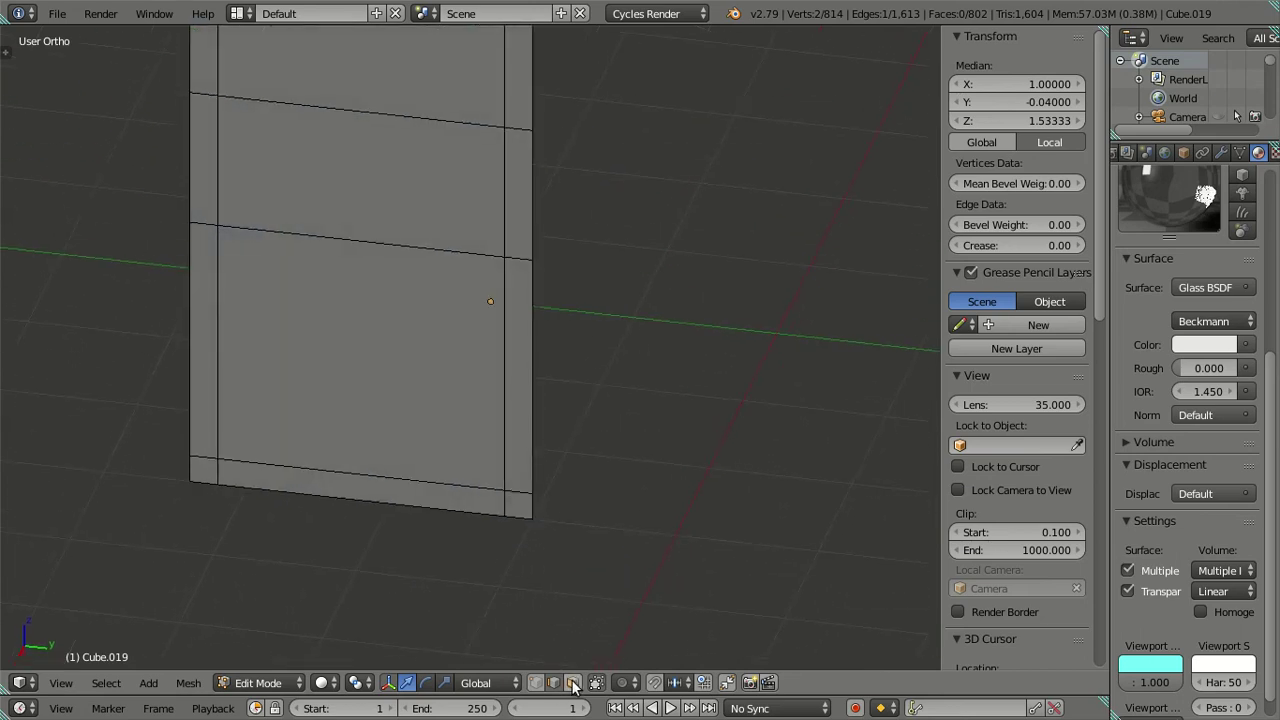
pyautogui.press('a')
pyautogui.scroll(-4, 534, 523)
pyautogui.moveTo(491, 249)
pyautogui.mouseDown(button='middle')
pyautogui.moveTo(485, 299)
pyautogui.moveTo(471, 220)
pyautogui.mouseUp(button='middle')
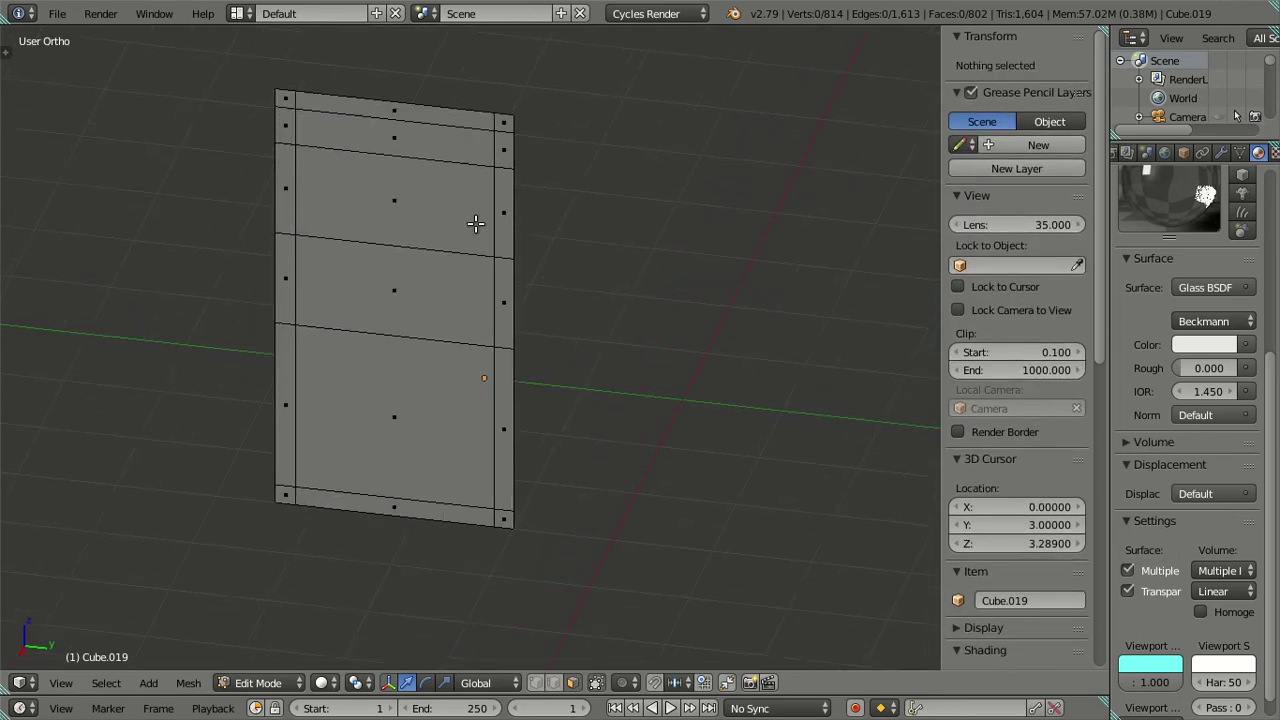
pyautogui.scroll(-1, 474, 221)
pyautogui.moveTo(493, 278)
pyautogui.mouseDown(button='middle')
pyautogui.moveTo(623, 257)
pyautogui.moveTo(594, 277)
pyautogui.moveTo(554, 240)
pyautogui.moveTo(568, 248)
pyautogui.mouseUp(button='middle')
pyautogui.scroll(1, 632, 274)
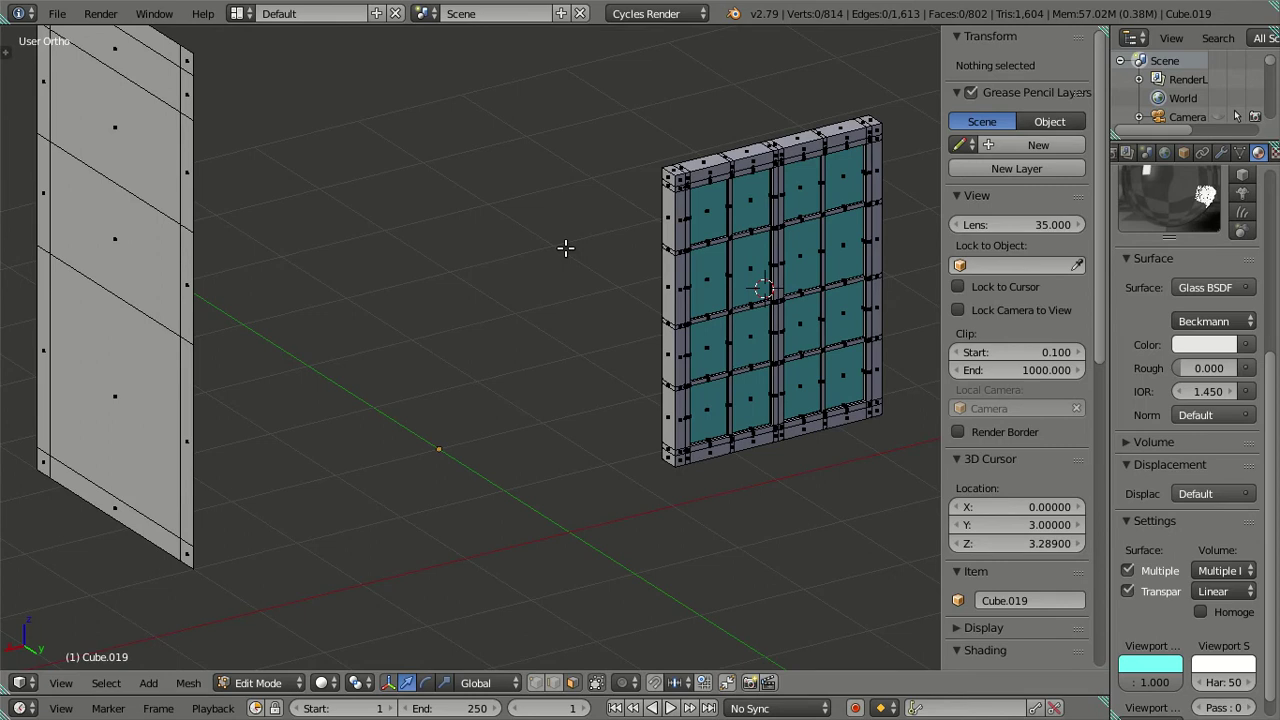
# Check the scene from front, perspective and camera views, then face the wall panel.
pyautogui.press('KP_1')
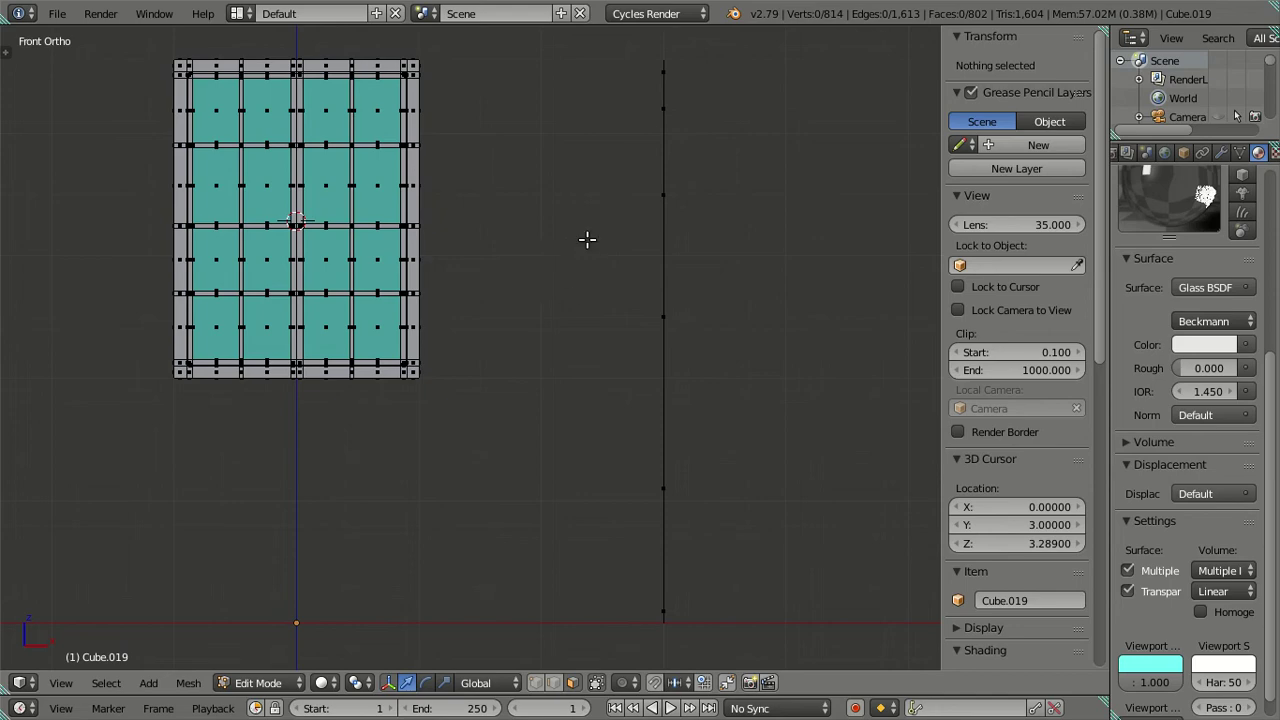
pyautogui.moveTo(434, 223)
pyautogui.mouseDown(button='middle')
pyautogui.moveTo(600, 237)
pyautogui.moveTo(674, 200)
pyautogui.moveTo(551, 231)
pyautogui.mouseUp(button='middle')
pyautogui.press('KP_5')
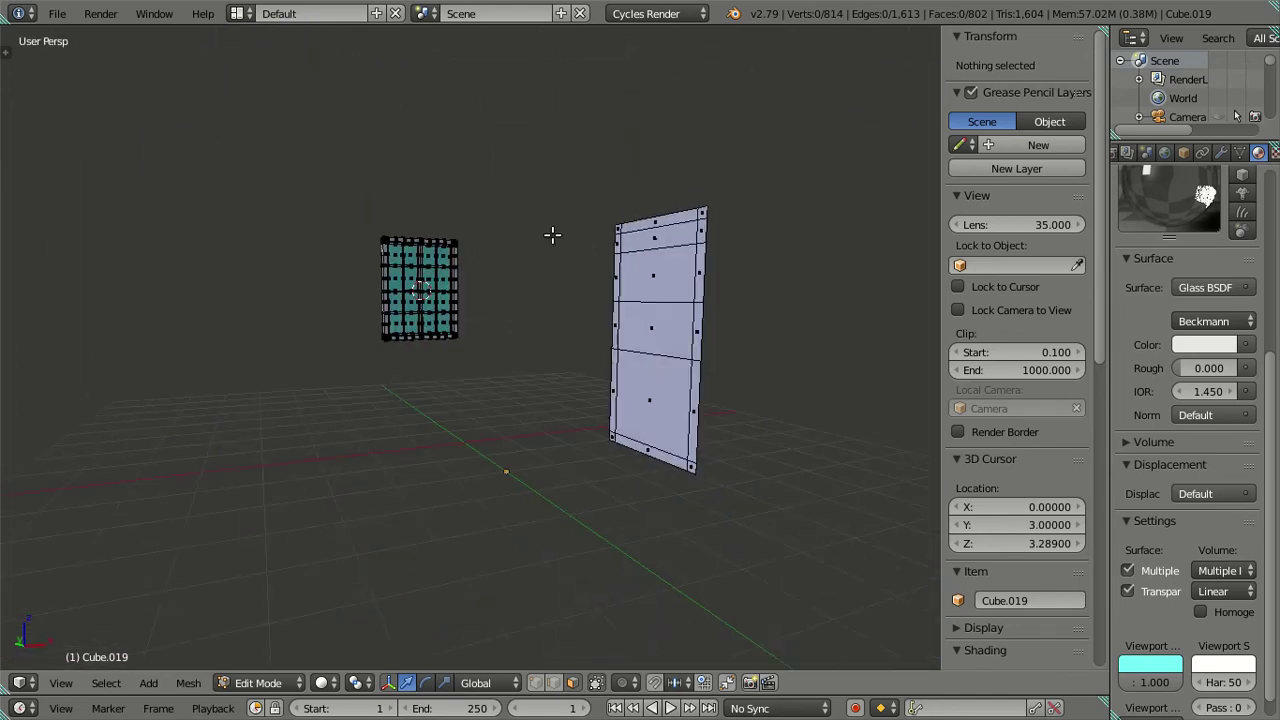
pyautogui.press('KP_0')
pyautogui.moveTo(559, 235)
pyautogui.mouseDown(button='middle')
pyautogui.moveTo(657, 194)
pyautogui.moveTo(817, 223)
pyautogui.moveTo(600, 291)
pyautogui.moveTo(477, 366)
pyautogui.mouseUp(button='middle')
pyautogui.scroll(4, 358, 289)
pyautogui.scroll(1, 265, 148)
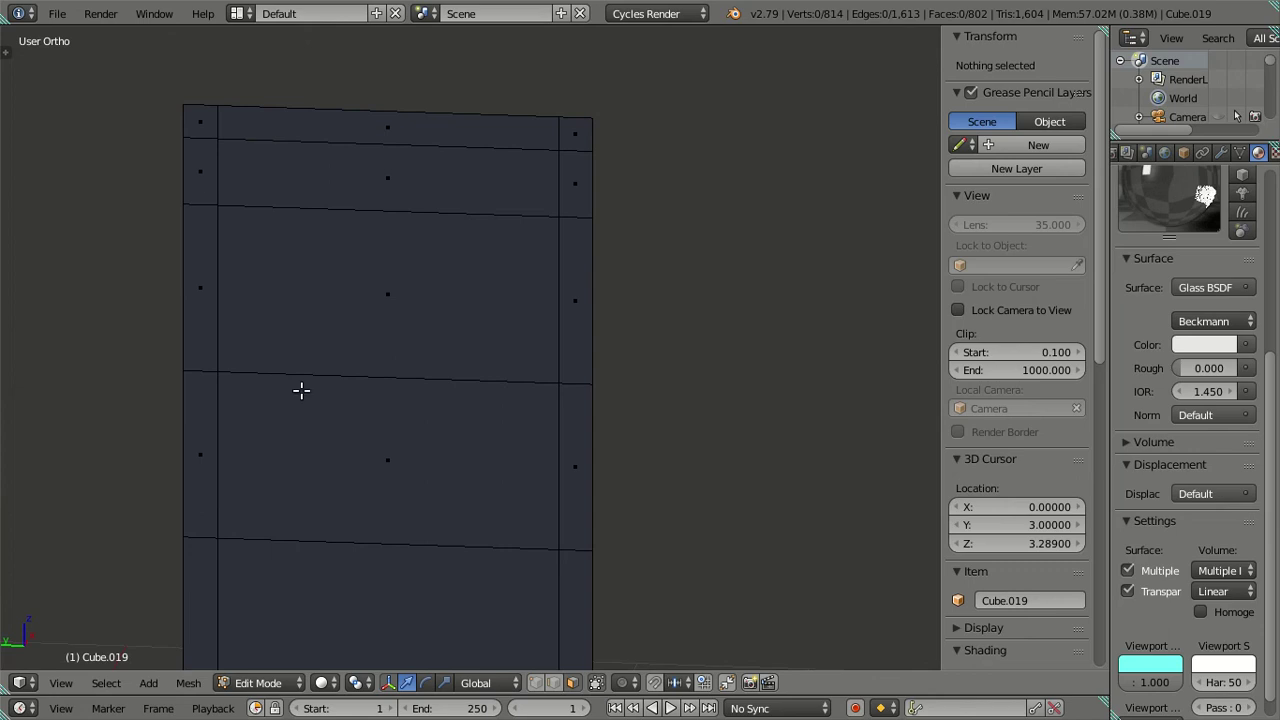
pyautogui.press('KP_5')
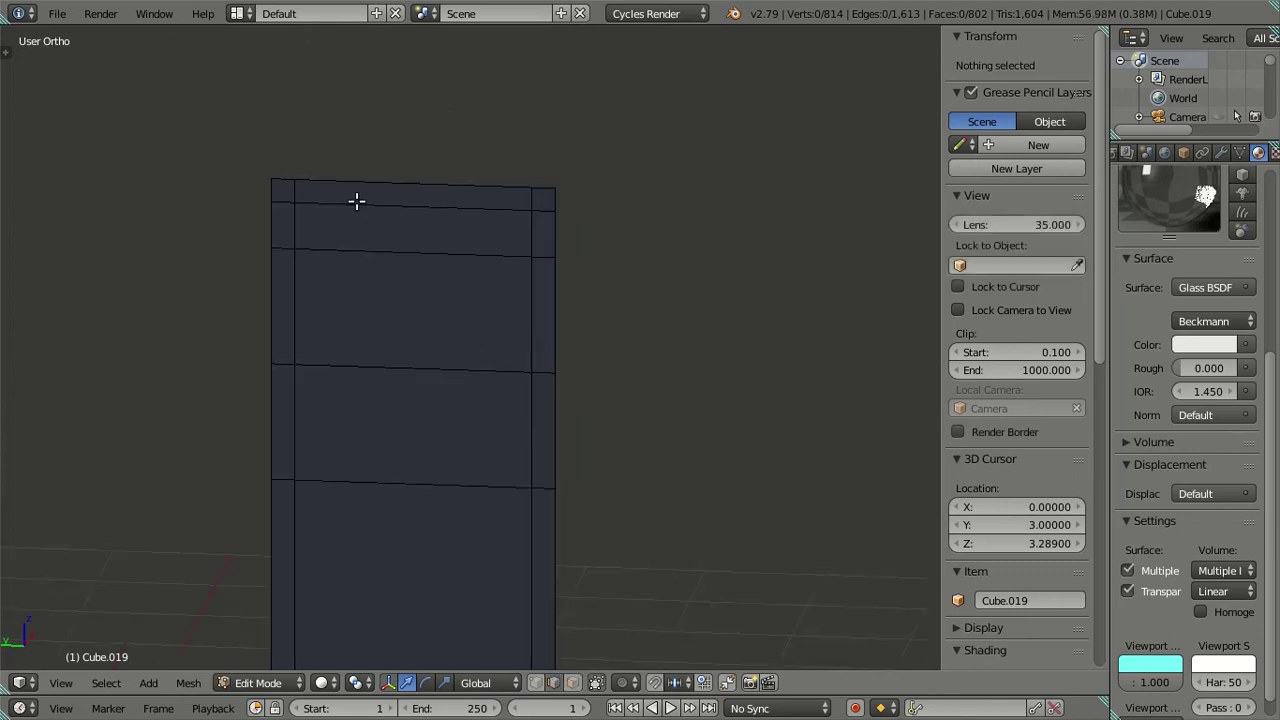
# Select the panel's top, left, bottom and right border edges and duplicate them.
pyautogui.rightClick(357, 201)
pyautogui.scroll(-3, 300, 255)
pyautogui.scroll(-1, 340, 370)
pyautogui.keyDown('alt'); pyautogui.keyDown('shift'); pyautogui.rightClick(383, 466); pyautogui.keyUp('shift'); pyautogui.keyUp('alt')
pyautogui.keyDown('shift'); pyautogui.rightClick(410, 502); pyautogui.keyUp('shift')
pyautogui.keyDown('alt'); pyautogui.keyDown('shift'); pyautogui.rightClick(497, 290); pyautogui.keyUp('shift'); pyautogui.keyUp('alt')
pyautogui.hotkey('shift', 'd')
# Keep the duplicated edges in place, select the whole border ring and extrude it in place.
pyautogui.rightClick(608, 374)
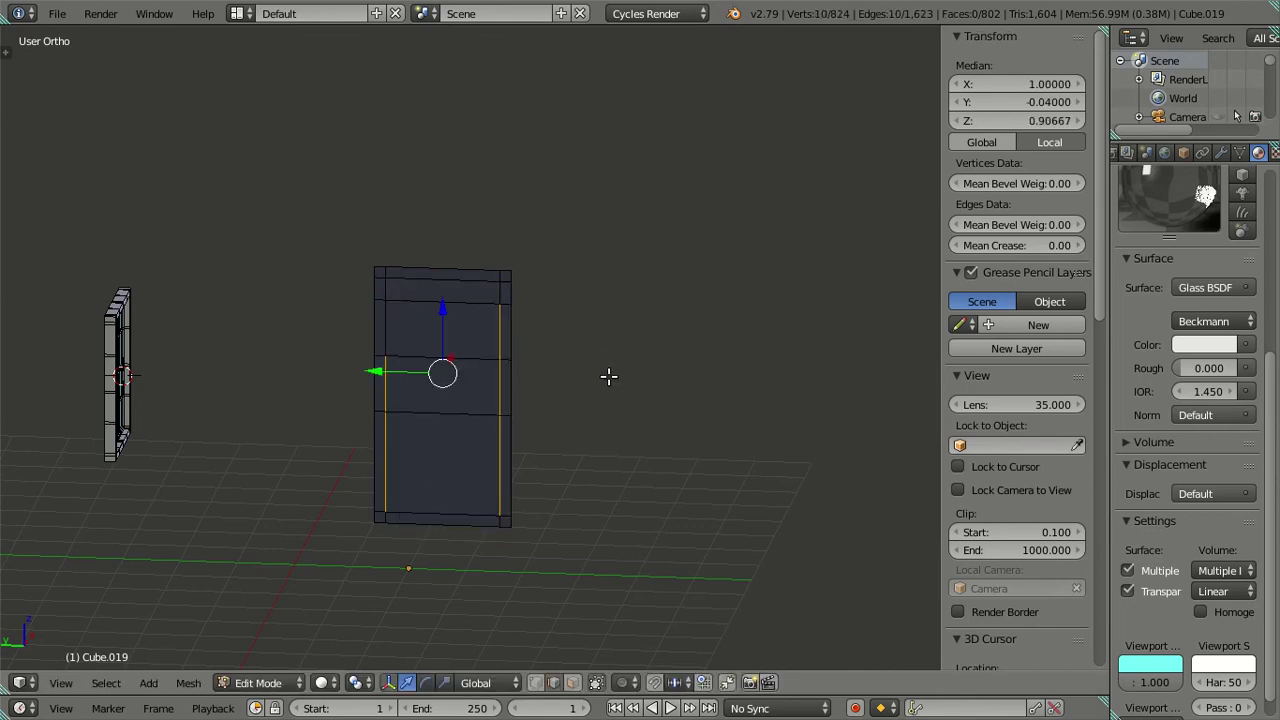
pyautogui.scroll(3, 580, 331)
pyautogui.press('a')
pyautogui.rightClick(499, 229)
pyautogui.hotkey('ctrl', 'l')
pyautogui.moveTo(560, 266)
pyautogui.mouseDown(button='middle')
pyautogui.moveTo(411, 327)
pyautogui.moveTo(230, 430)
pyautogui.mouseUp(button='middle')
pyautogui.press('e')
pyautogui.rightClick(594, 429)
# Offset the extruded border to Median X 1.04, then adjust it to 1.08.
pyautogui.click(1020, 86)
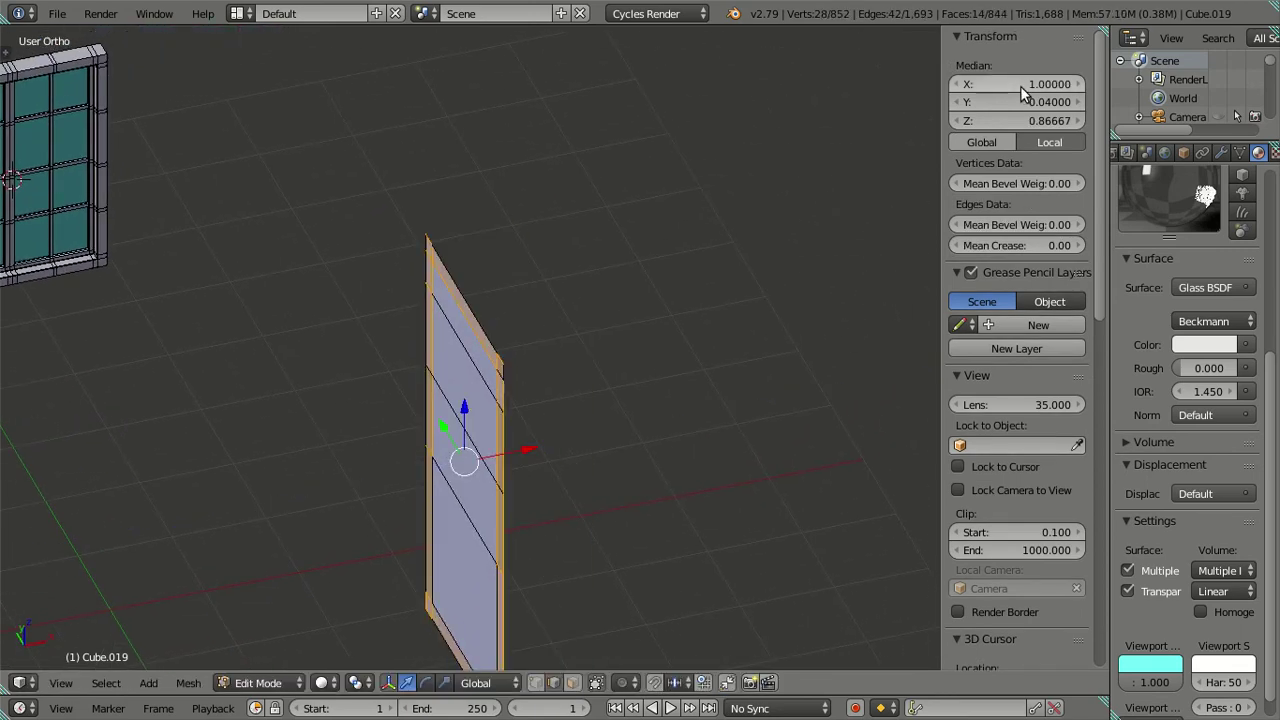
pyautogui.write('1.04')
pyautogui.press('Return')
pyautogui.moveTo(552, 358); pyautogui.dragTo(472, 383, button='middle')
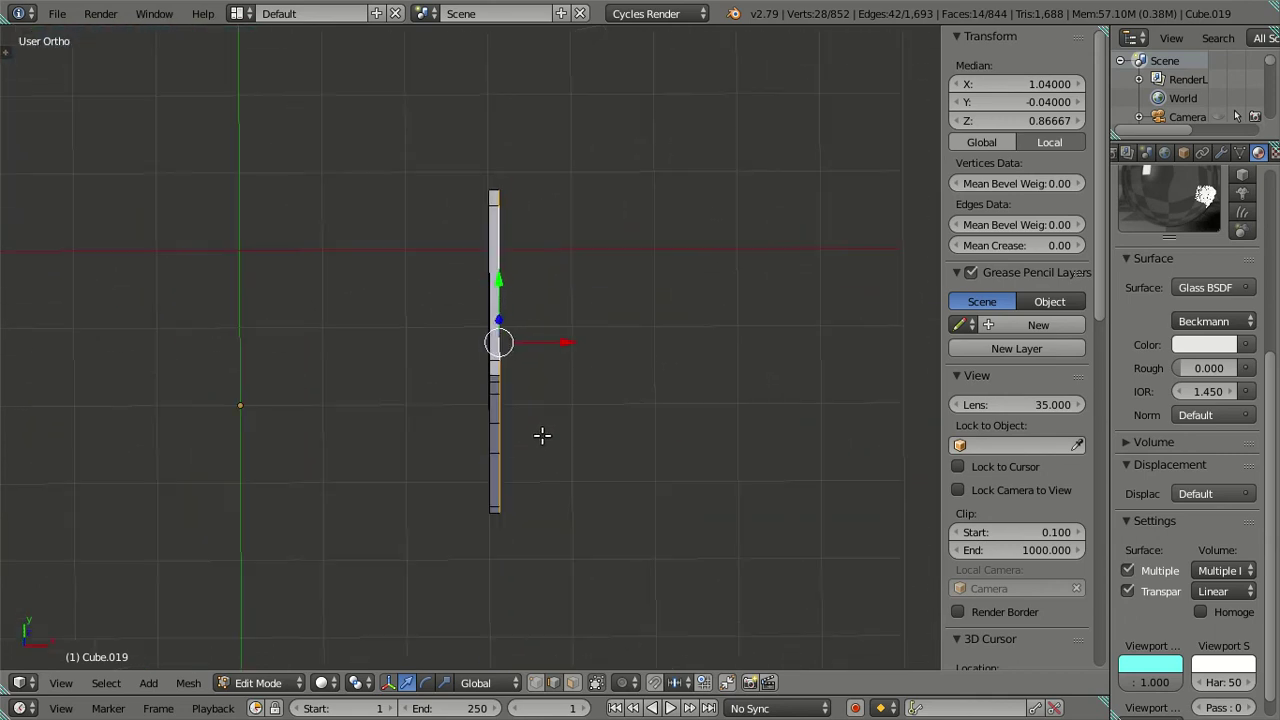
pyautogui.scroll(2, 380, 308)
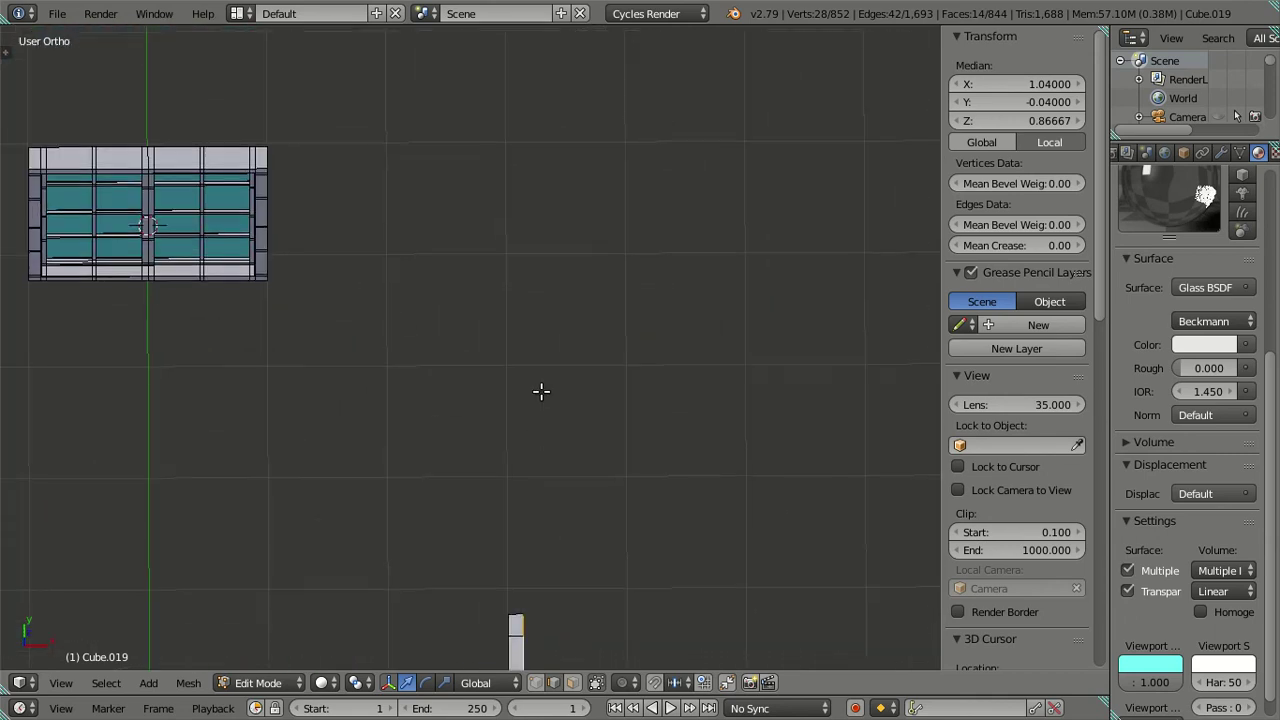
pyautogui.keyDown('shift'); pyautogui.scroll(-5, 540, 389); pyautogui.keyUp('shift')
pyautogui.click(1047, 83)
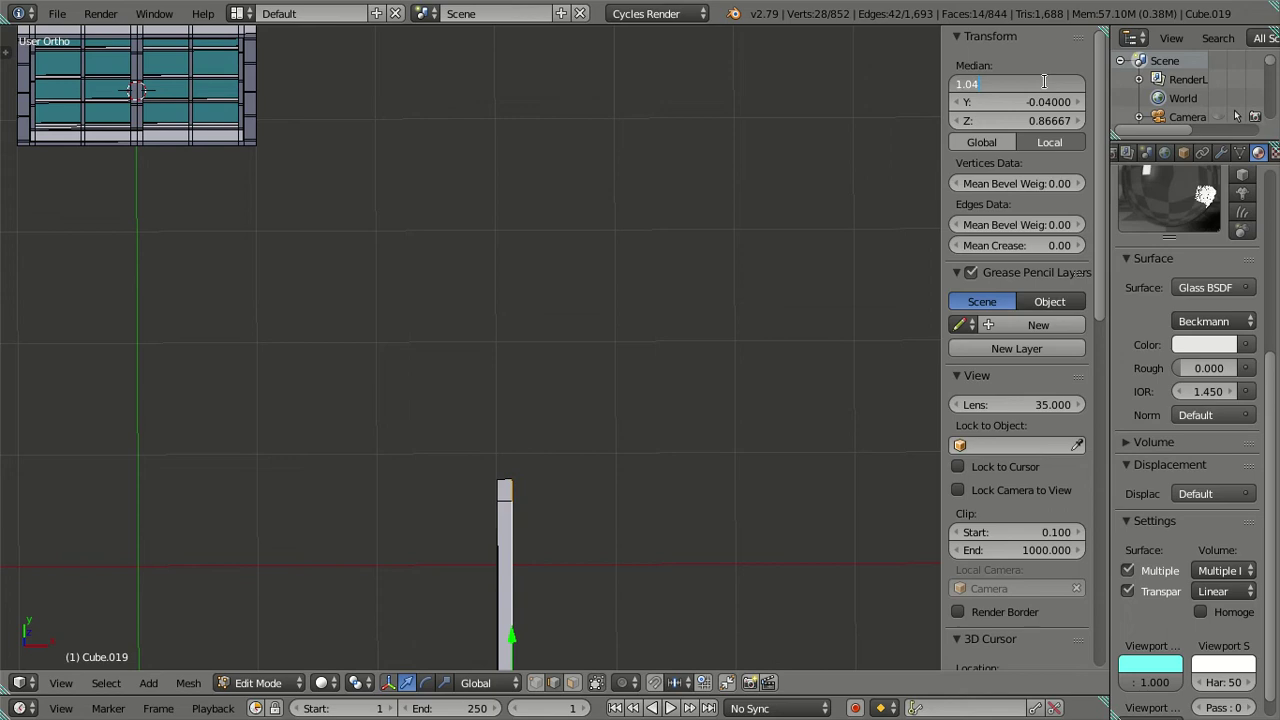
pyautogui.press('Return')
pyautogui.scroll(-4, 569, 203)
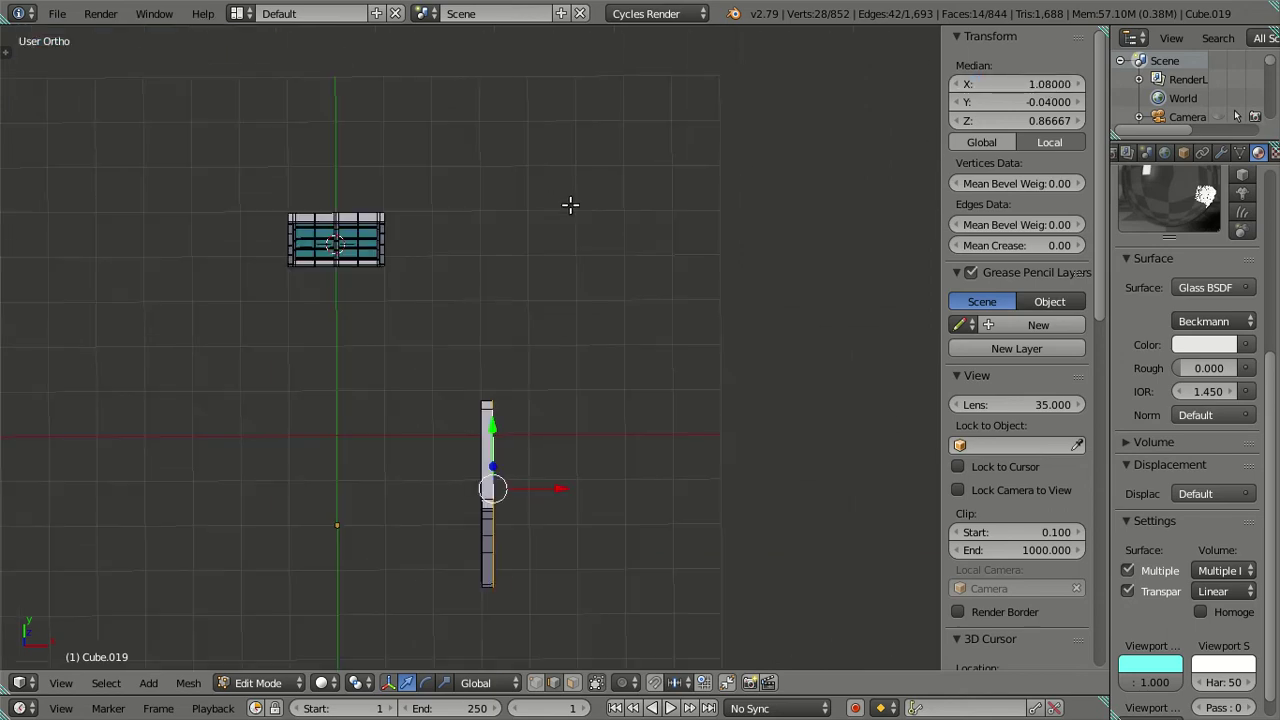
# Inspect the raised frame from the top view and deselect everything.
pyautogui.moveTo(569, 203); pyautogui.dragTo(557, 262, button='middle')
pyautogui.press('KP_7')
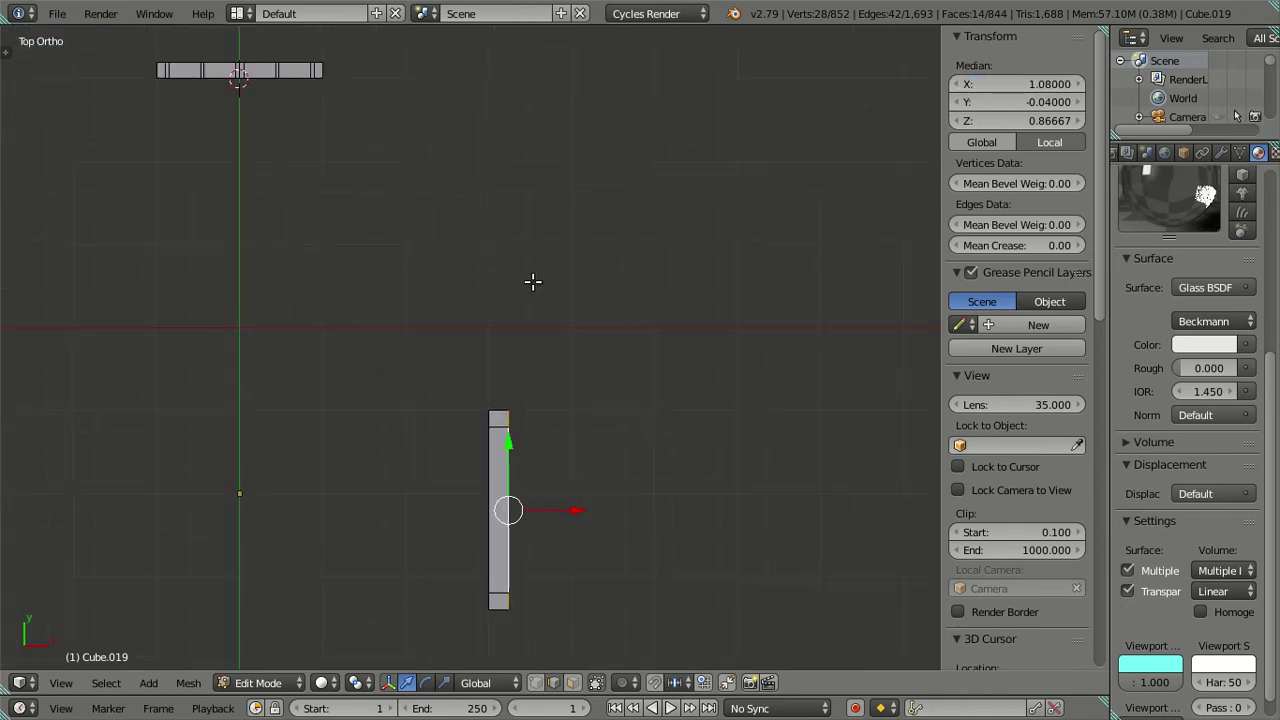
pyautogui.scroll(2, 526, 349)
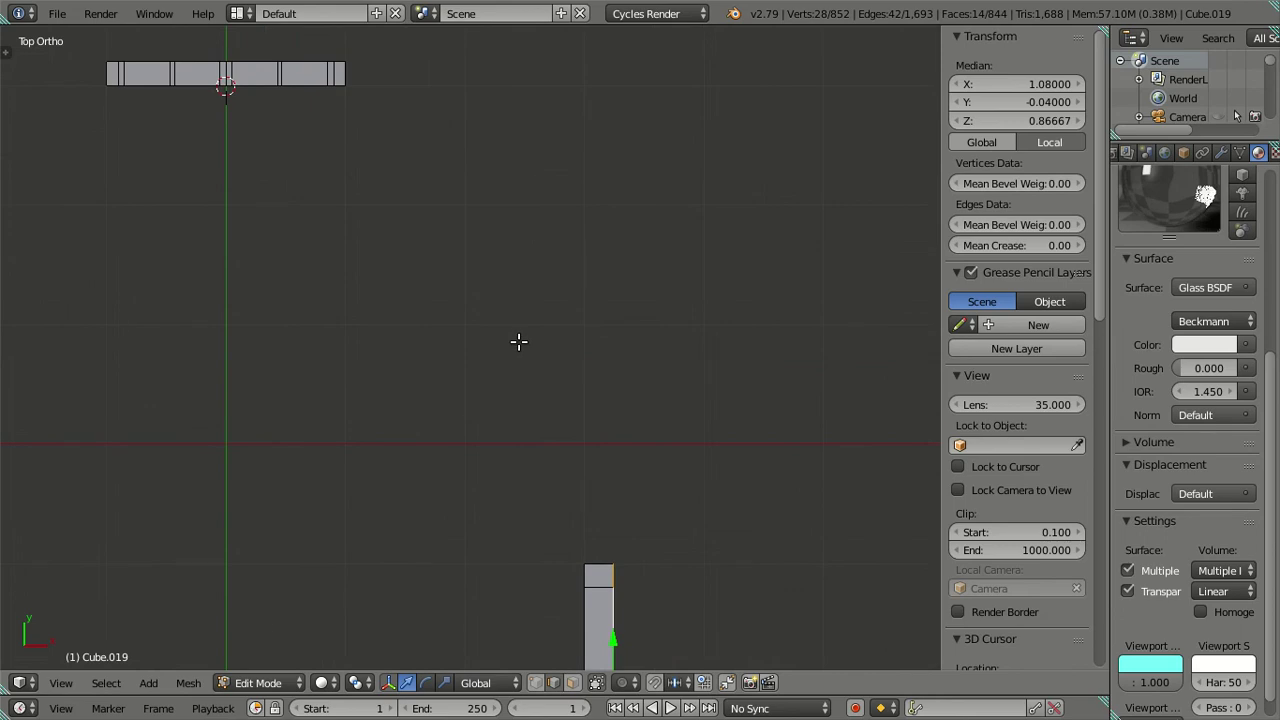
pyautogui.keyDown('shift'); pyautogui.moveTo(519, 342); pyautogui.dragTo(589, 375, button='middle'); pyautogui.keyUp('shift')
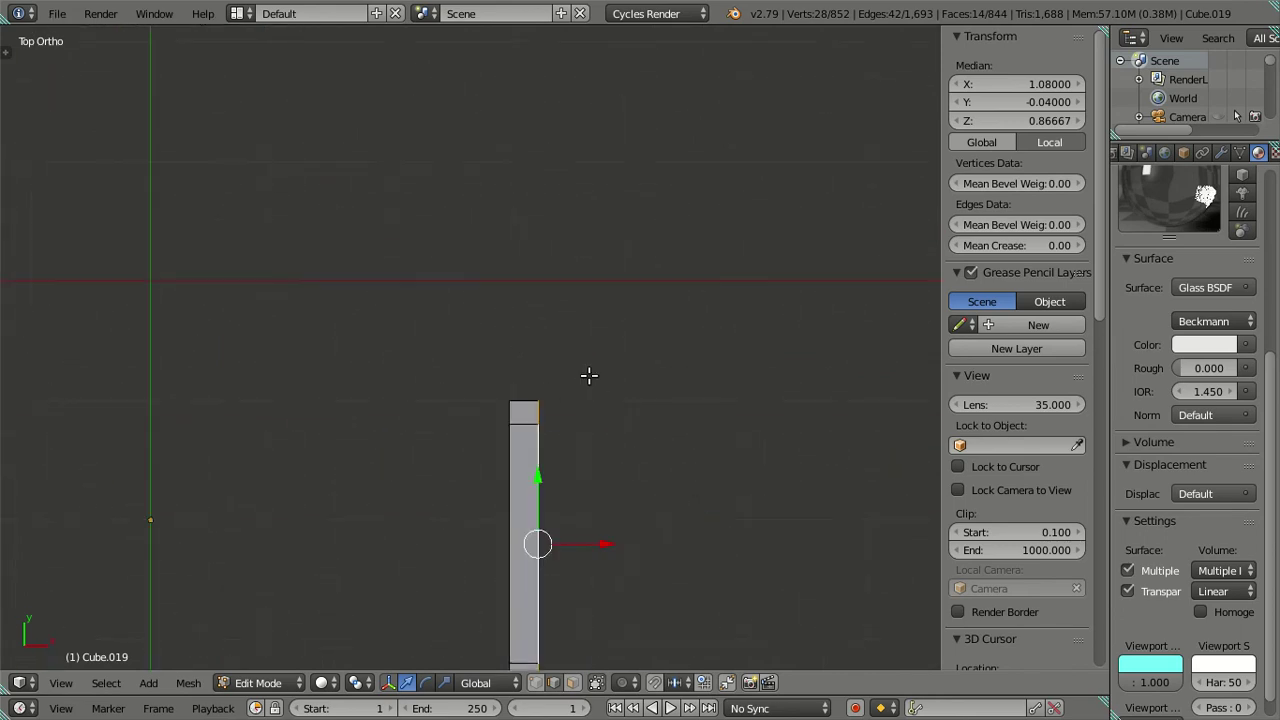
pyautogui.press('a')
pyautogui.scroll(-3, 600, 430)
# Orbit around the door and window, dropping out of Edit Mode and back in.
pyautogui.moveTo(617, 486)
pyautogui.mouseDown(button='middle')
pyautogui.moveTo(466, 226)
pyautogui.moveTo(481, 458)
pyautogui.moveTo(614, 429)
pyautogui.moveTo(697, 439)
pyautogui.moveTo(757, 383)
pyautogui.moveTo(766, 309)
pyautogui.moveTo(574, 357)
pyautogui.moveTo(780, 351)
pyautogui.moveTo(531, 351)
pyautogui.moveTo(521, 401)
pyautogui.mouseUp(button='middle')
pyautogui.scroll(3, 750, 390)
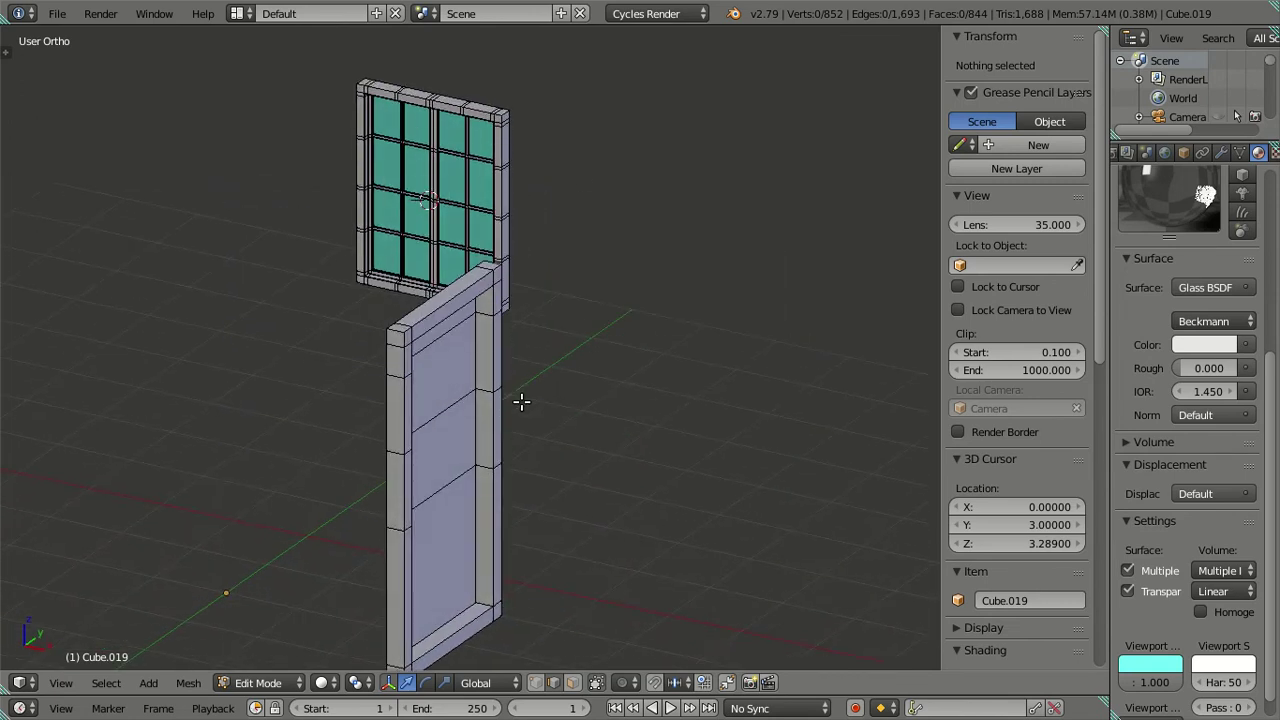
pyautogui.scroll(1, 515, 420)
pyautogui.scroll(1, 503, 429)
pyautogui.scroll(-2, 457, 349)
pyautogui.moveTo(457, 349)
pyautogui.mouseDown(button='middle')
pyautogui.moveTo(546, 348)
pyautogui.moveTo(640, 314)
pyautogui.moveTo(694, 320)
pyautogui.moveTo(417, 277)
pyautogui.moveTo(486, 386)
pyautogui.moveTo(425, 400)
pyautogui.moveTo(486, 271)
pyautogui.mouseUp(button='middle')
pyautogui.press('Tab')
pyautogui.scroll(4, 443, 362)
pyautogui.press('Tab')
pyautogui.moveTo(463, 316)
pyautogui.mouseDown(button='middle')
pyautogui.moveTo(491, 286)
pyautogui.moveTo(471, 417)
pyautogui.moveTo(429, 514)
pyautogui.moveTo(638, 433)
pyautogui.moveTo(649, 483)
pyautogui.mouseUp(button='middle')
pyautogui.scroll(-3, 404, 447)
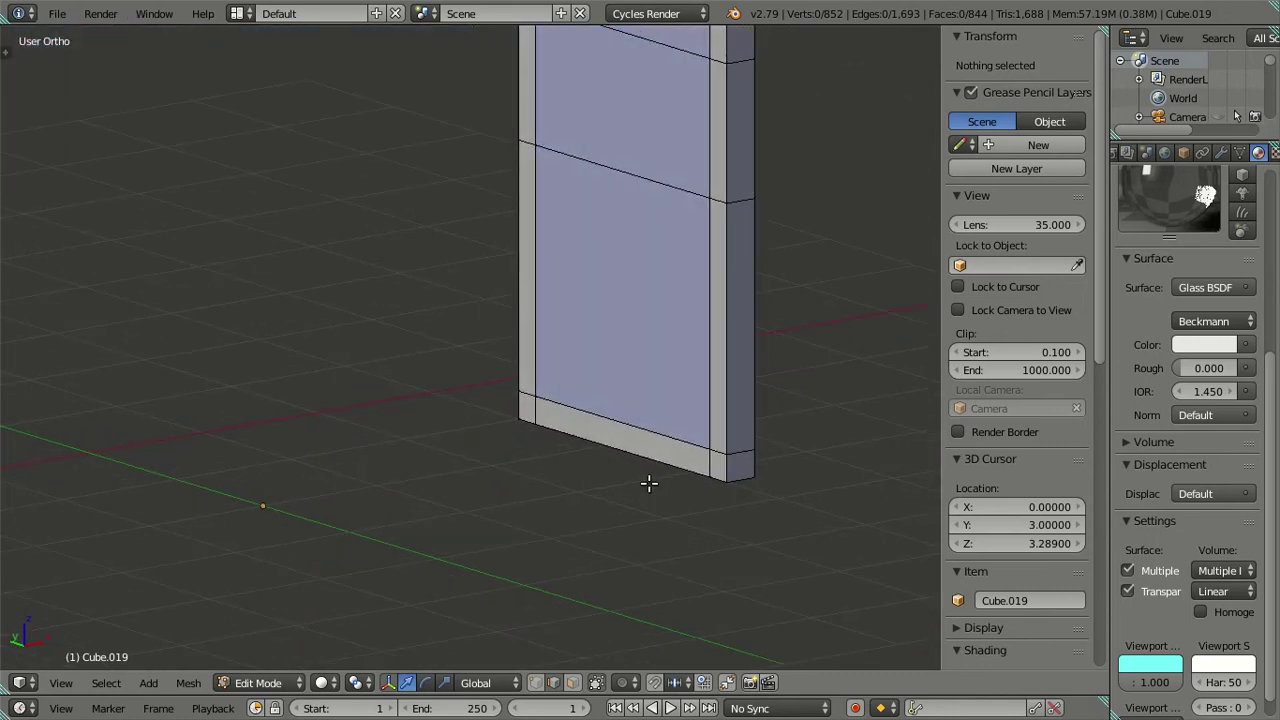
# Undo the earlier border extrusion, returning to the duplicated border edges.
pyautogui.rightClick(641, 476)
pyautogui.press('h')
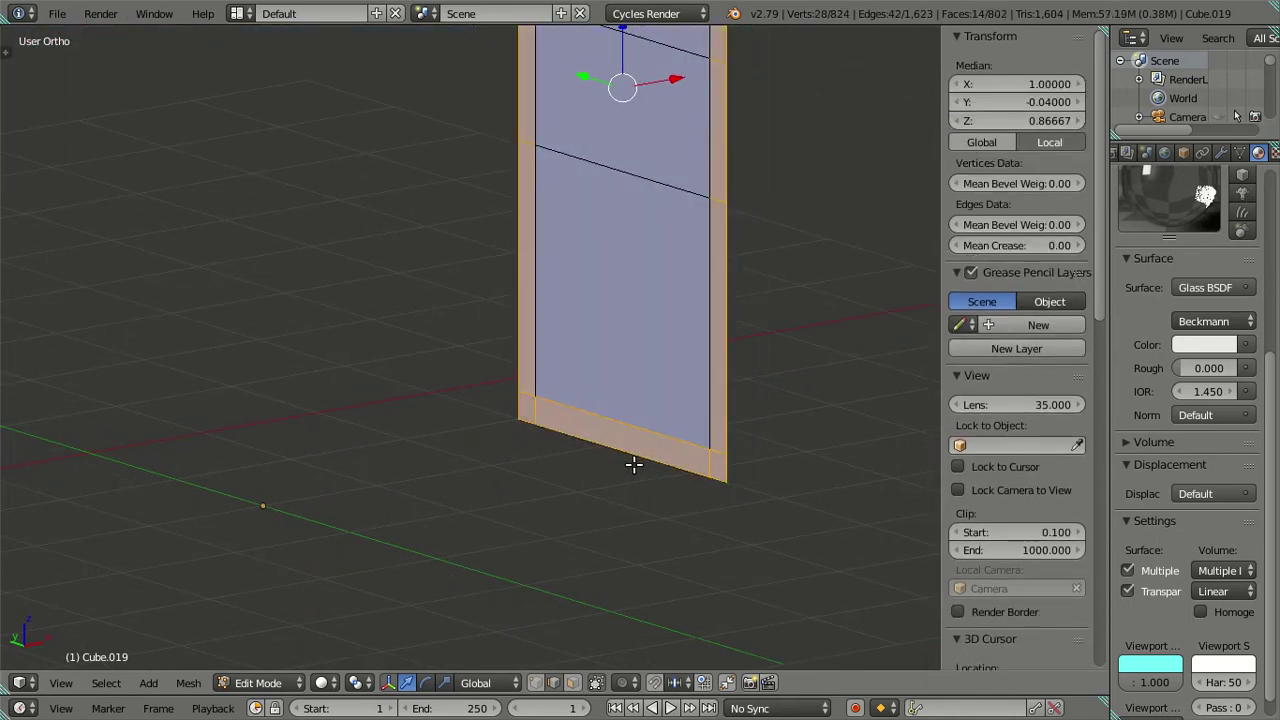
pyautogui.press('h')
pyautogui.scroll(-2, 629, 448)
# Select several edges along the door's bottom and sides.
pyautogui.keyDown('alt'); pyautogui.rightClick(614, 425); pyautogui.keyUp('alt')
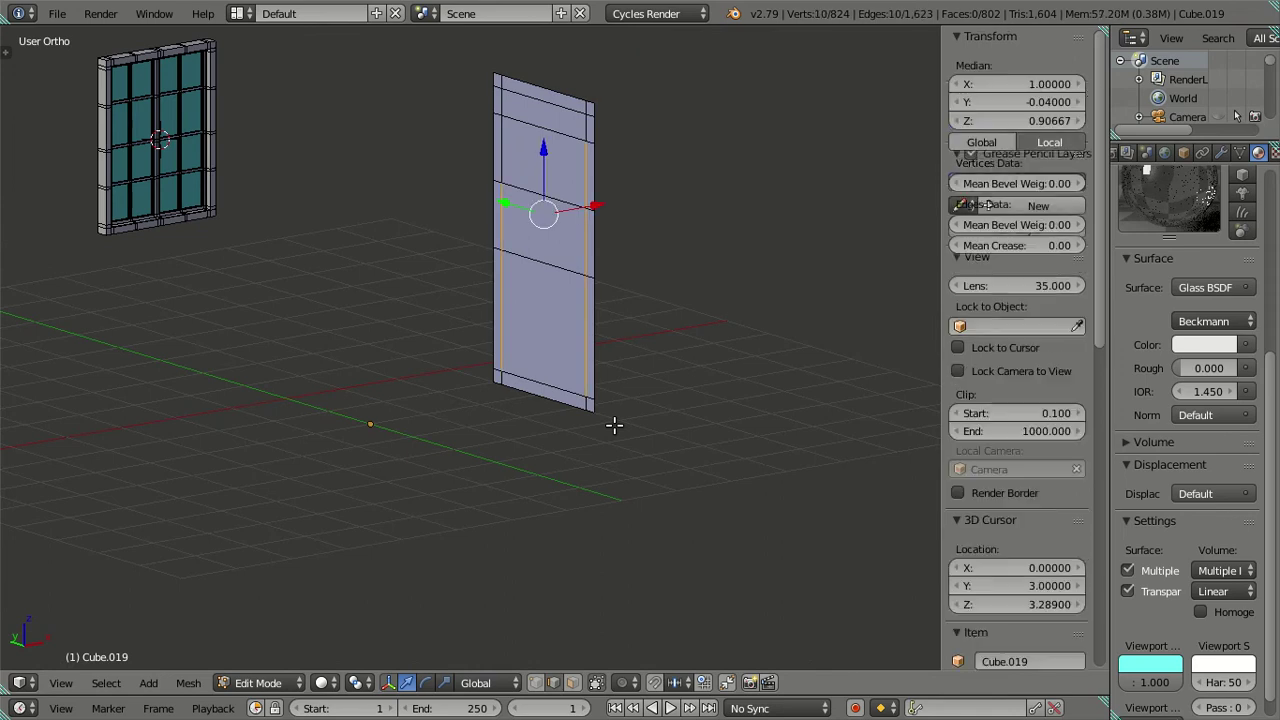
pyautogui.keyDown('shift'); pyautogui.rightClick(614, 425); pyautogui.keyUp('shift')
pyautogui.scroll(2, 578, 421)
pyautogui.scroll(2, 580, 420)
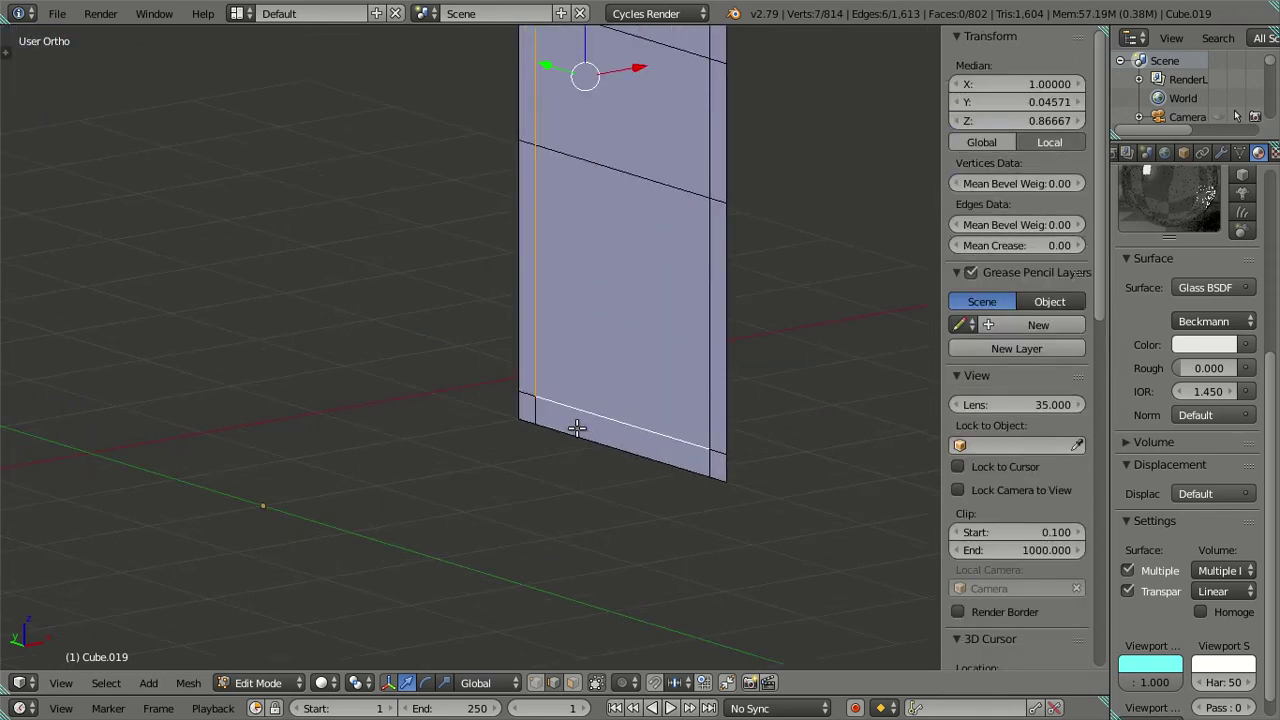
pyautogui.keyDown('shift'); pyautogui.rightClick(582, 413); pyautogui.keyUp('shift')
pyautogui.keyDown('shift'); pyautogui.rightClick(532, 410); pyautogui.keyUp('shift')
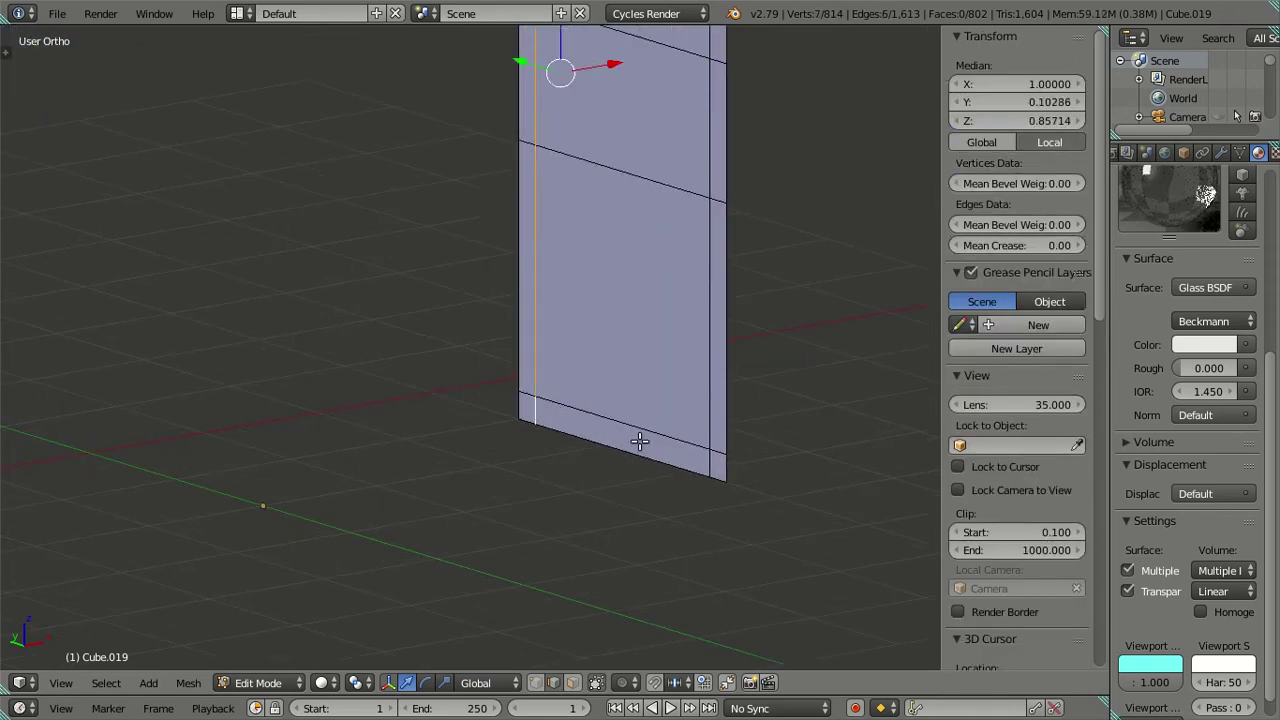
pyautogui.keyDown('shift'); pyautogui.rightClick(695, 460); pyautogui.keyUp('shift')
pyautogui.keyDown('shift'); pyautogui.moveTo(654, 331); pyautogui.dragTo(576, 516, button='middle'); pyautogui.keyUp('shift')
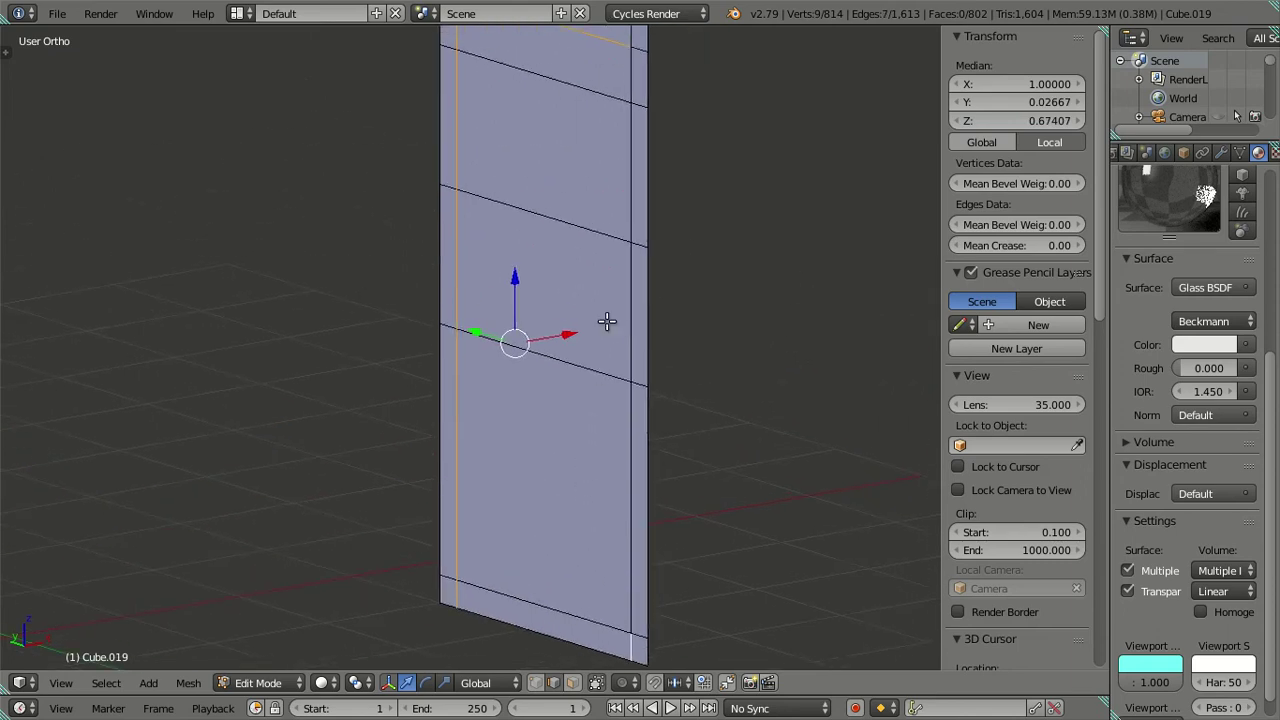
pyautogui.keyDown('shift'); pyautogui.rightClick(632, 95); pyautogui.keyUp('shift')
pyautogui.scroll(-2, 622, 200)
pyautogui.scroll(-1, 605, 270)
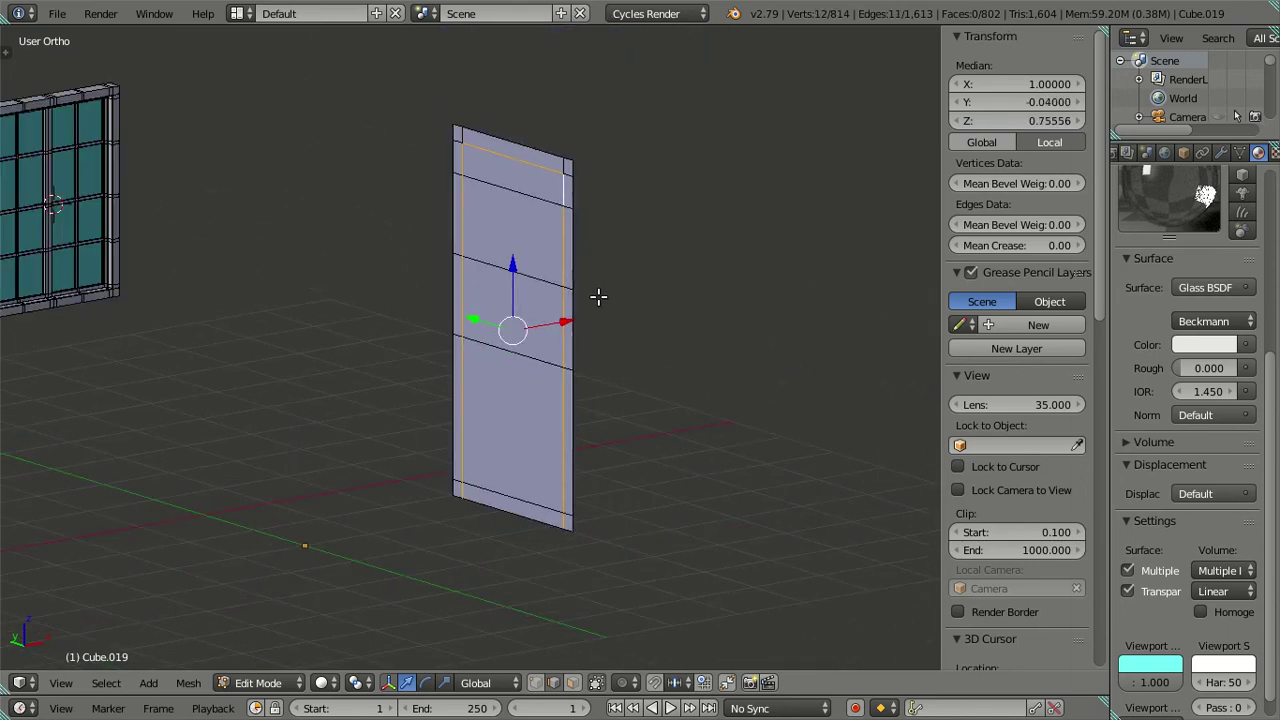
# Duplicate the door edges in place, then select the ring around the door's rim instead.
pyautogui.hotkey('shift', 'd')
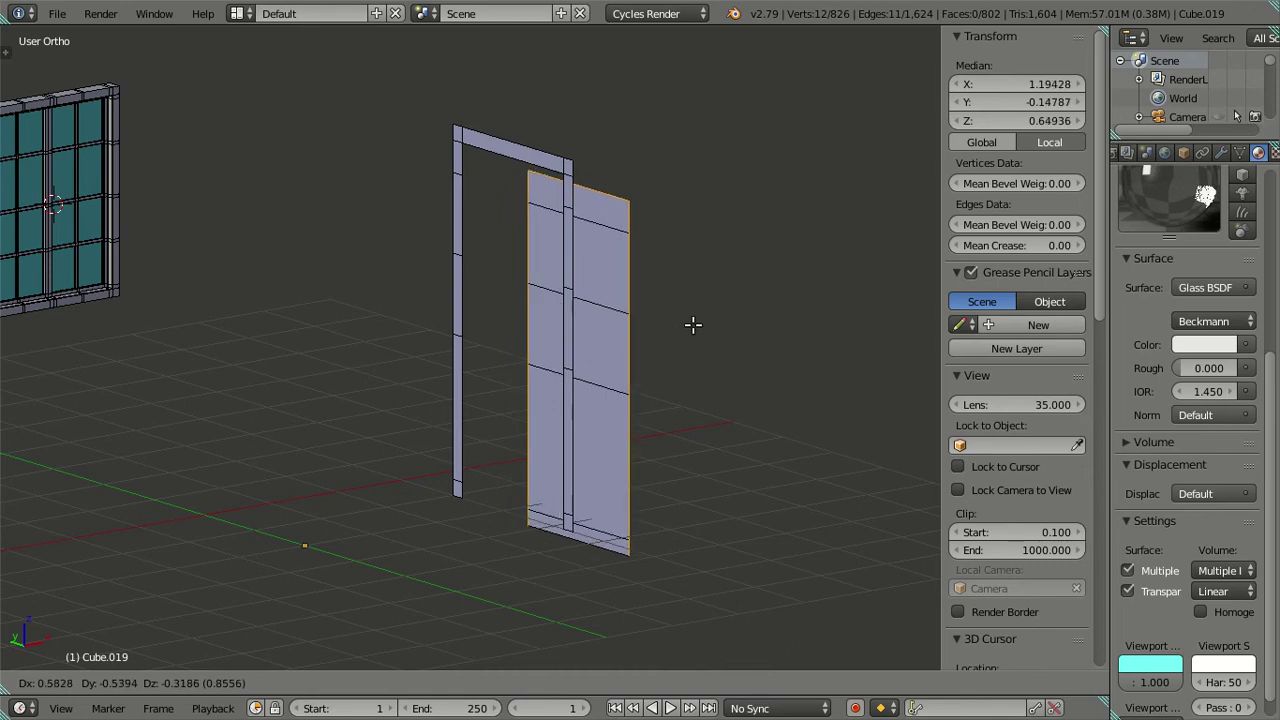
pyautogui.rightClick(733, 320)
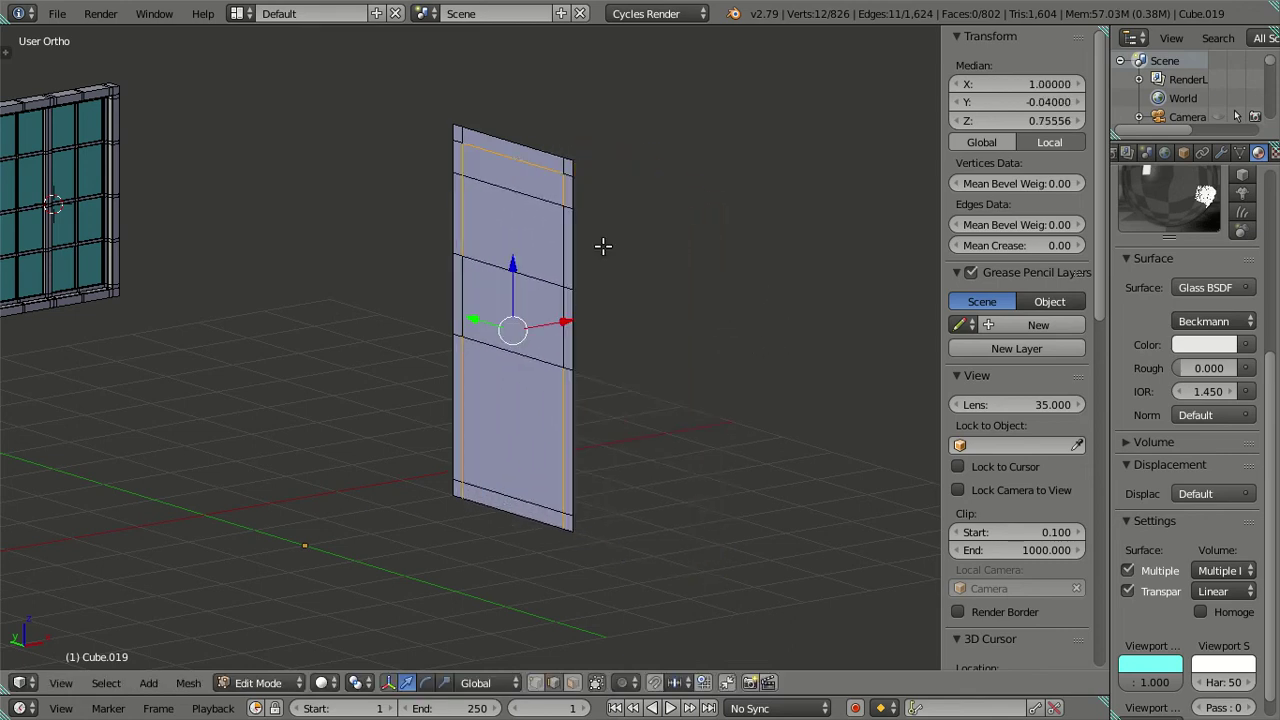
pyautogui.press('a')
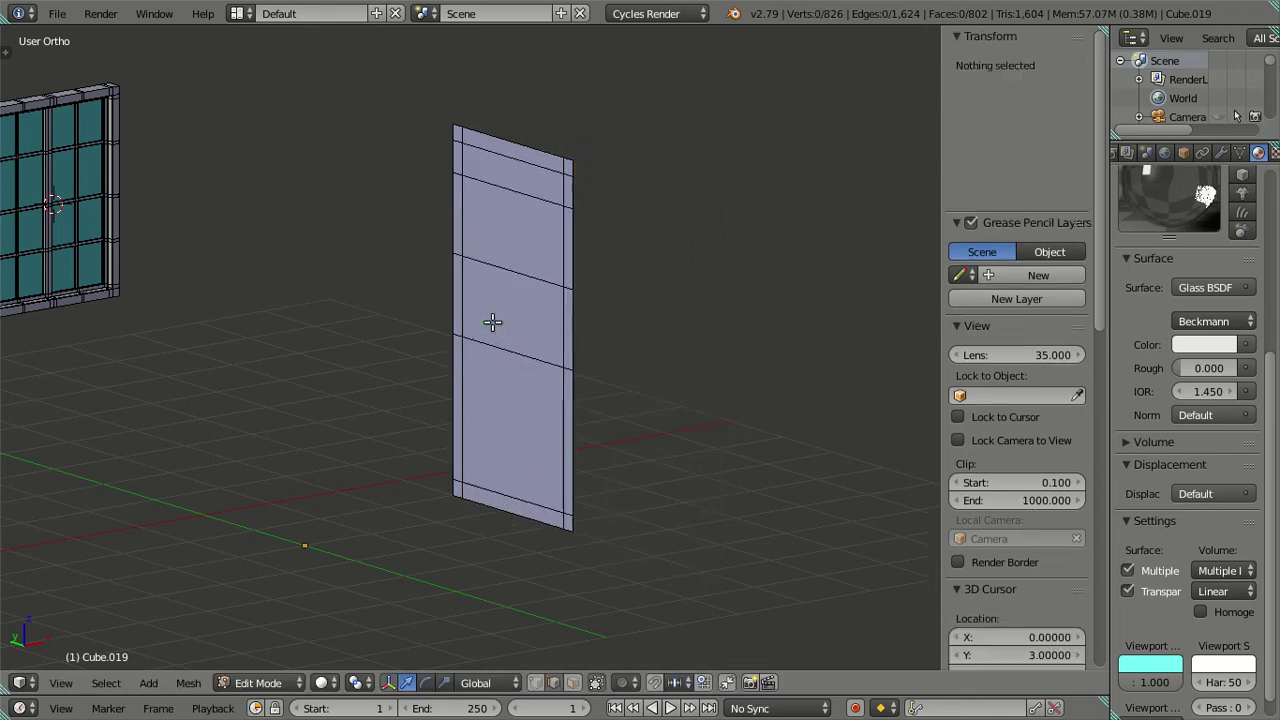
pyautogui.rightClick(510, 266)
pyautogui.rightClick(574, 246)
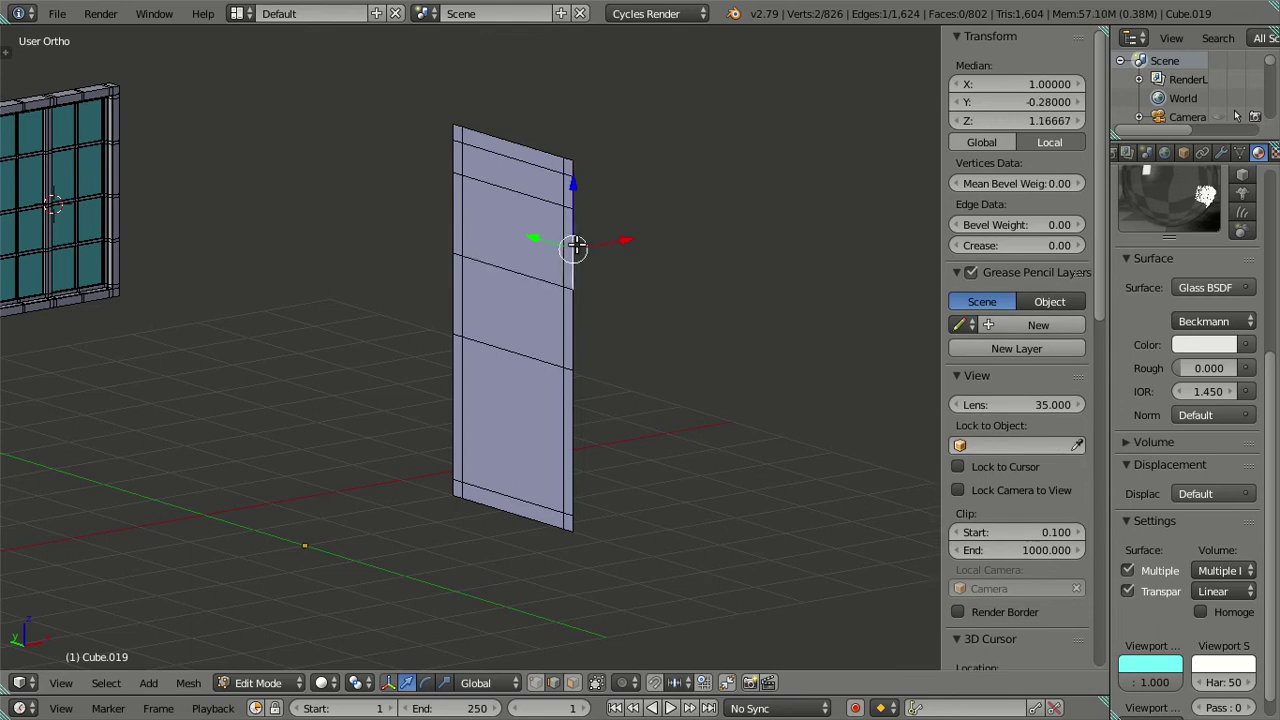
pyautogui.keyDown('ctrl'); pyautogui.keyDown('alt'); pyautogui.rightClick(576, 246); pyautogui.keyUp('alt'); pyautogui.keyUp('ctrl')
pyautogui.moveTo(583, 277)
pyautogui.mouseDown(button='middle')
pyautogui.moveTo(557, 323)
pyautogui.moveTo(531, 314)
pyautogui.moveTo(521, 364)
pyautogui.mouseUp(button='middle')
# Extrude the rim ring in place and set its Median X to 1.08 as a raised frame.
pyautogui.press('e')
pyautogui.rightClick(705, 332)
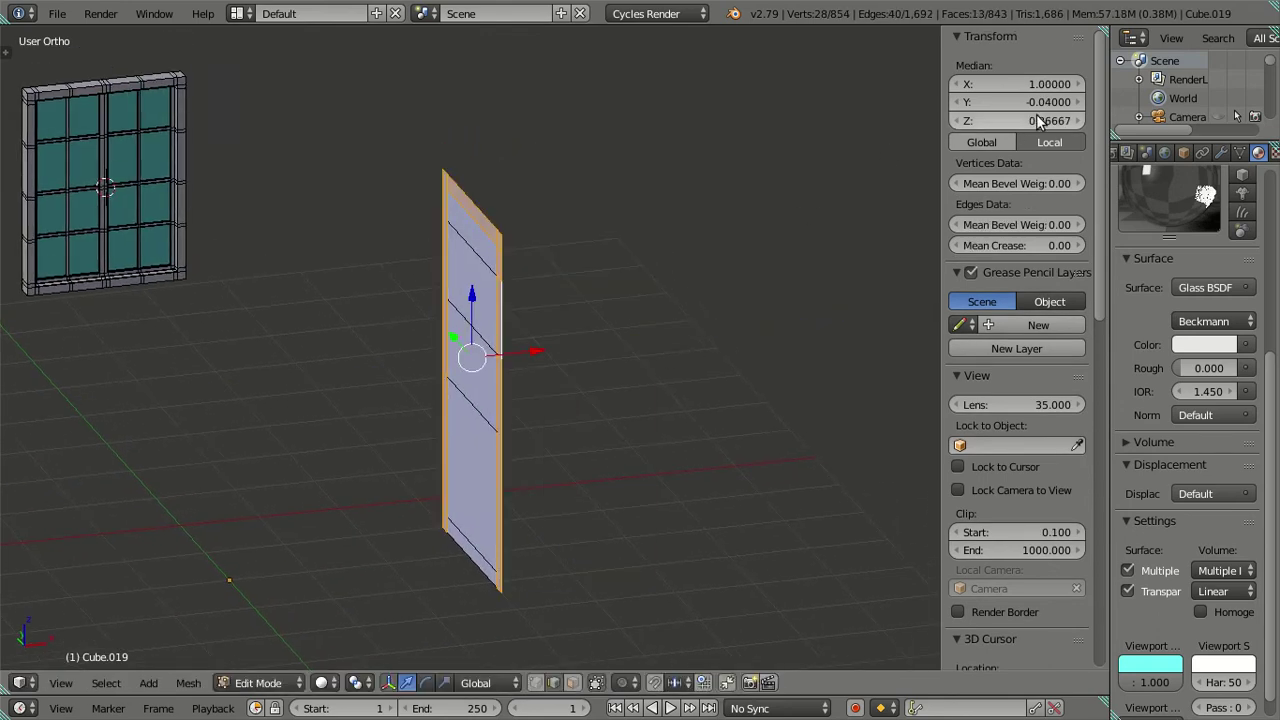
pyautogui.moveTo(1033, 84); pyautogui.dragTo(1037, 90)
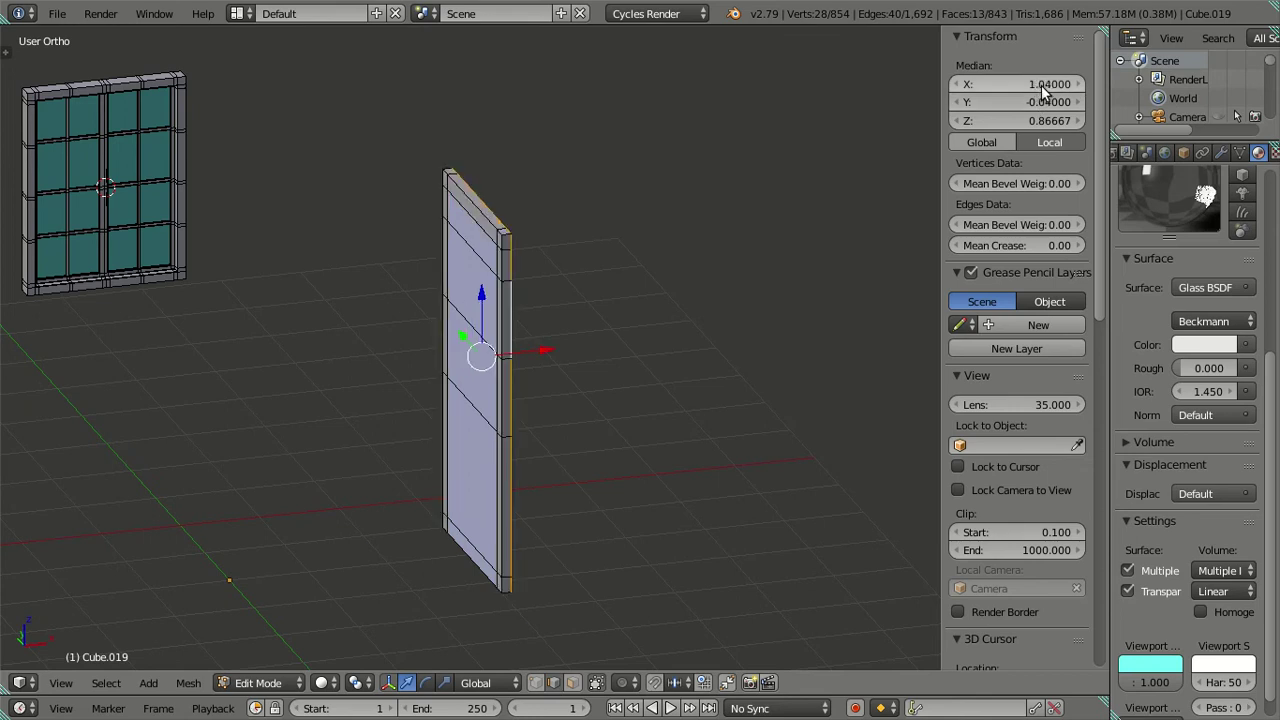
pyautogui.click(1041, 85)
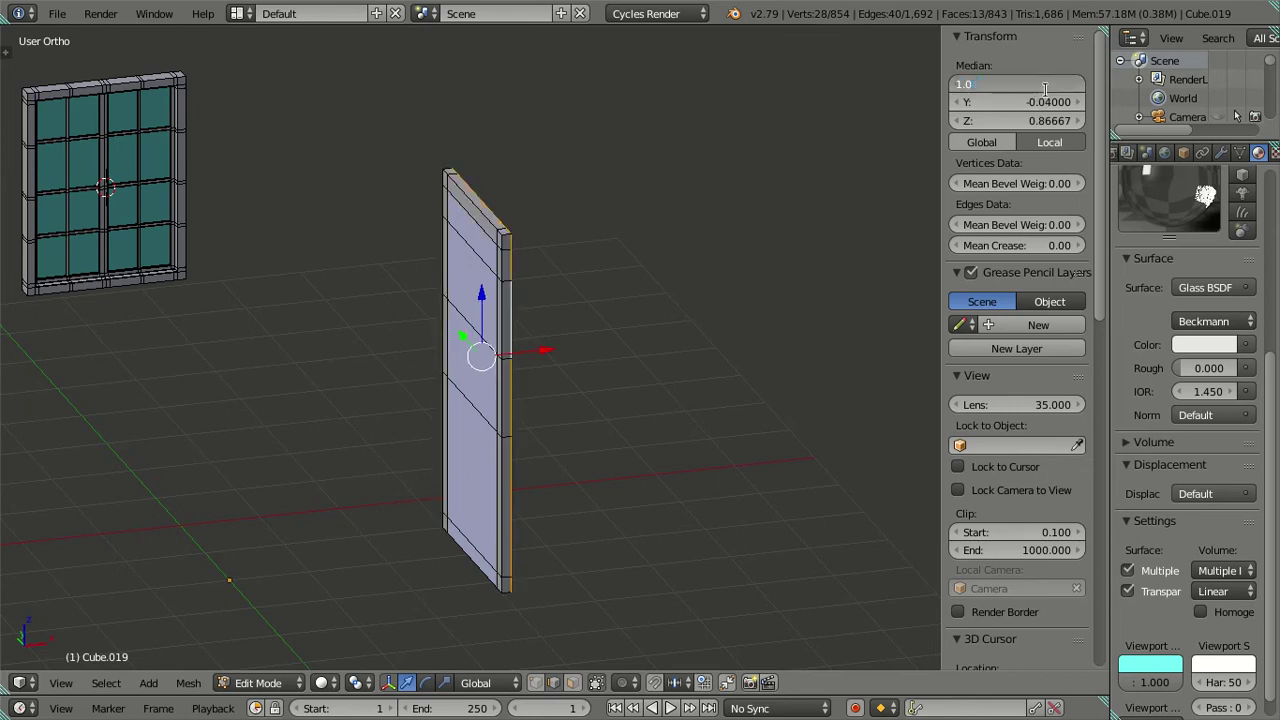
pyautogui.write('8')
pyautogui.press('Return')
pyautogui.moveTo(614, 231)
pyautogui.mouseDown(button='middle')
pyautogui.moveTo(558, 291)
pyautogui.moveTo(540, 246)
pyautogui.moveTo(491, 251)
pyautogui.mouseUp(button='middle')
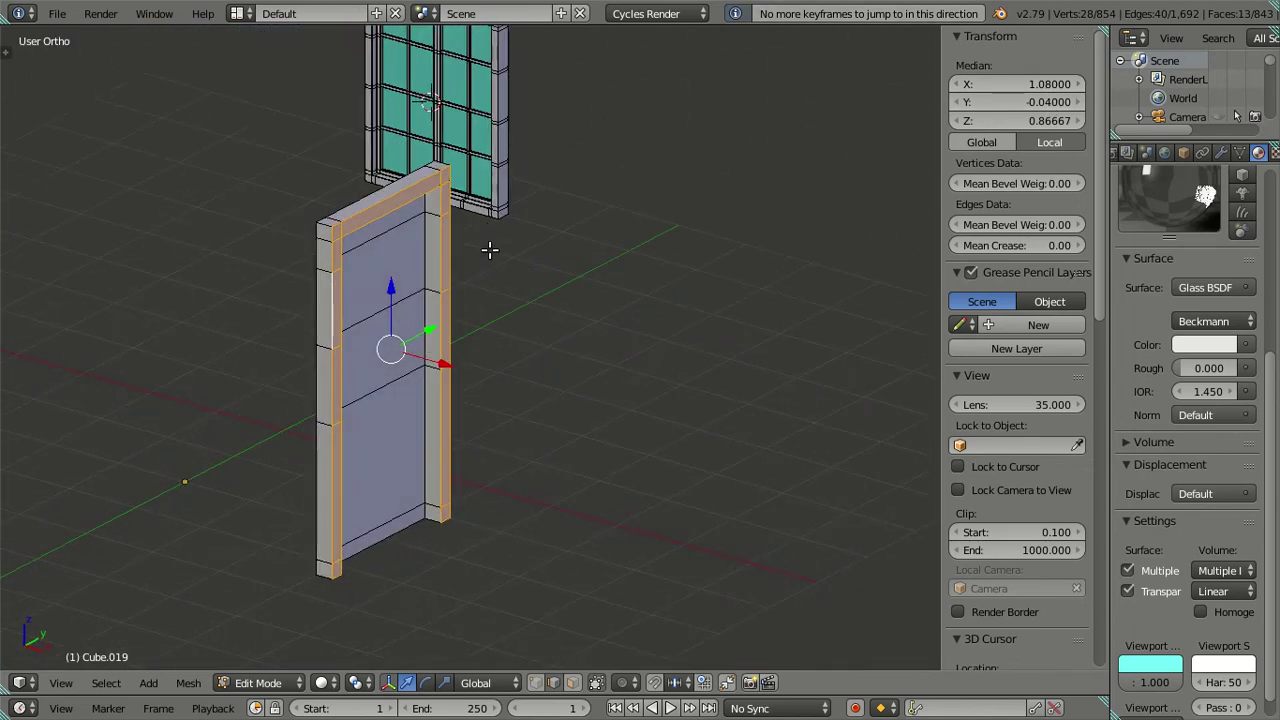
pyautogui.press('a')
pyautogui.moveTo(422, 343)
pyautogui.mouseDown(button='middle')
pyautogui.moveTo(425, 320)
pyautogui.moveTo(380, 280)
pyautogui.moveTo(428, 291)
pyautogui.moveTo(460, 320)
pyautogui.moveTo(409, 303)
pyautogui.moveTo(514, 266)
pyautogui.moveTo(419, 398)
pyautogui.moveTo(363, 300)
pyautogui.moveTo(357, 328)
pyautogui.moveTo(457, 383)
pyautogui.mouseUp(button='middle')
# Switch to a straight side wireframe view of the door.
pyautogui.scroll(3, 457, 383)
pyautogui.press('z')
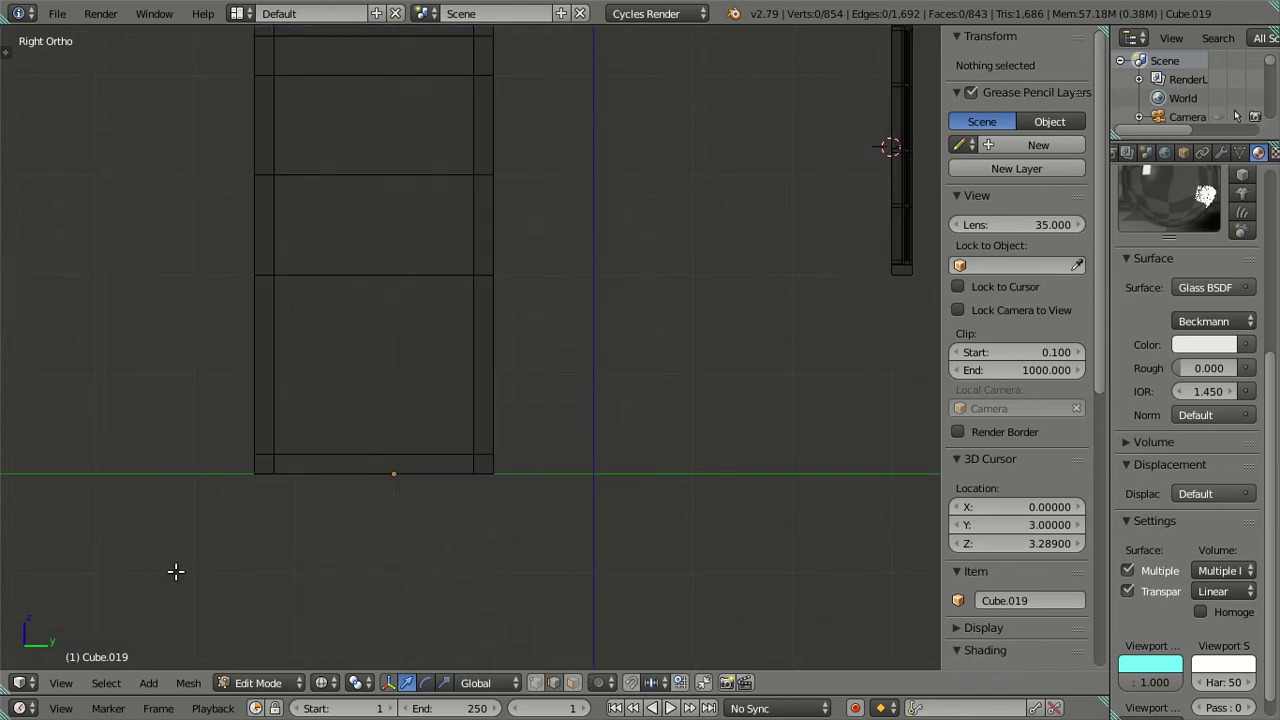
pyautogui.hotkey('ctrl', 's')
pyautogui.click(486, 432)
pyautogui.scroll(2, 481, 464)
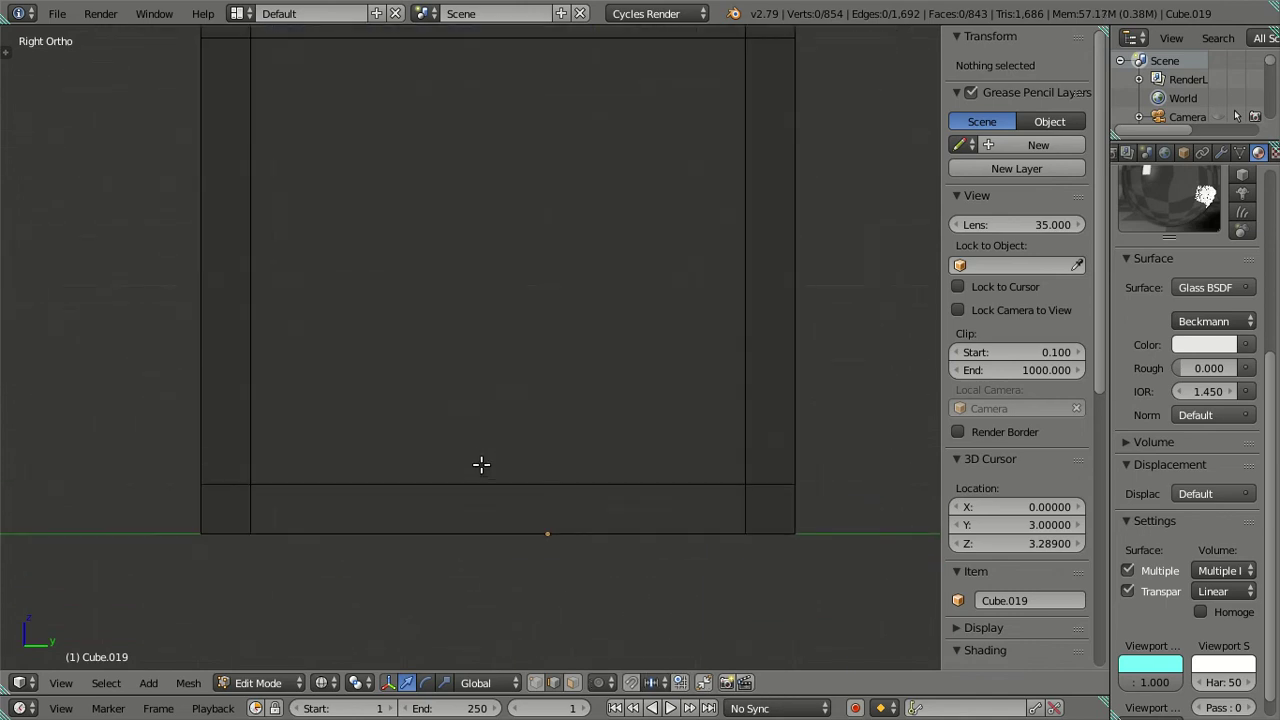
# Add nine vertical loop cuts across the door, then delete all but the leftmost loop.
pyautogui.hotkey('ctrl', 'r')
pyautogui.scroll(4, 522, 469)
pyautogui.scroll(2, 522, 469)
pyautogui.scroll(1, 522, 469)
pyautogui.scroll(1, 522, 469)
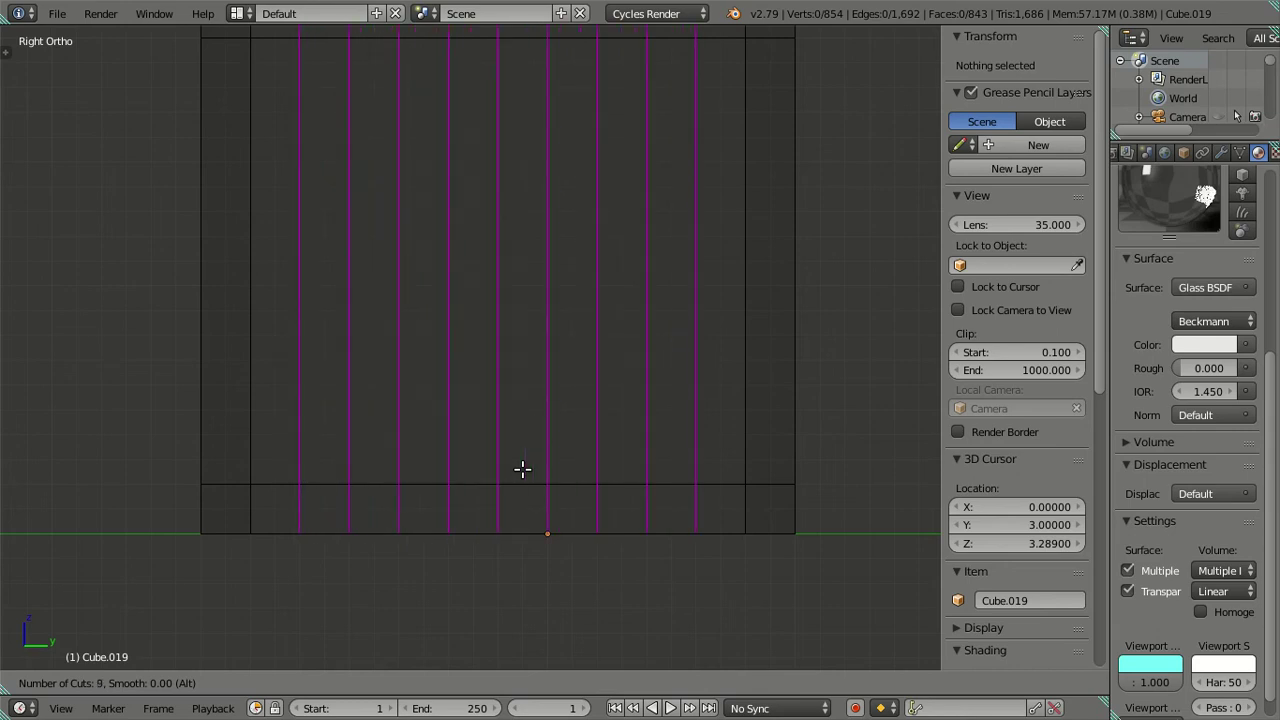
pyautogui.click(522, 469)
pyautogui.rightClick(522, 469)
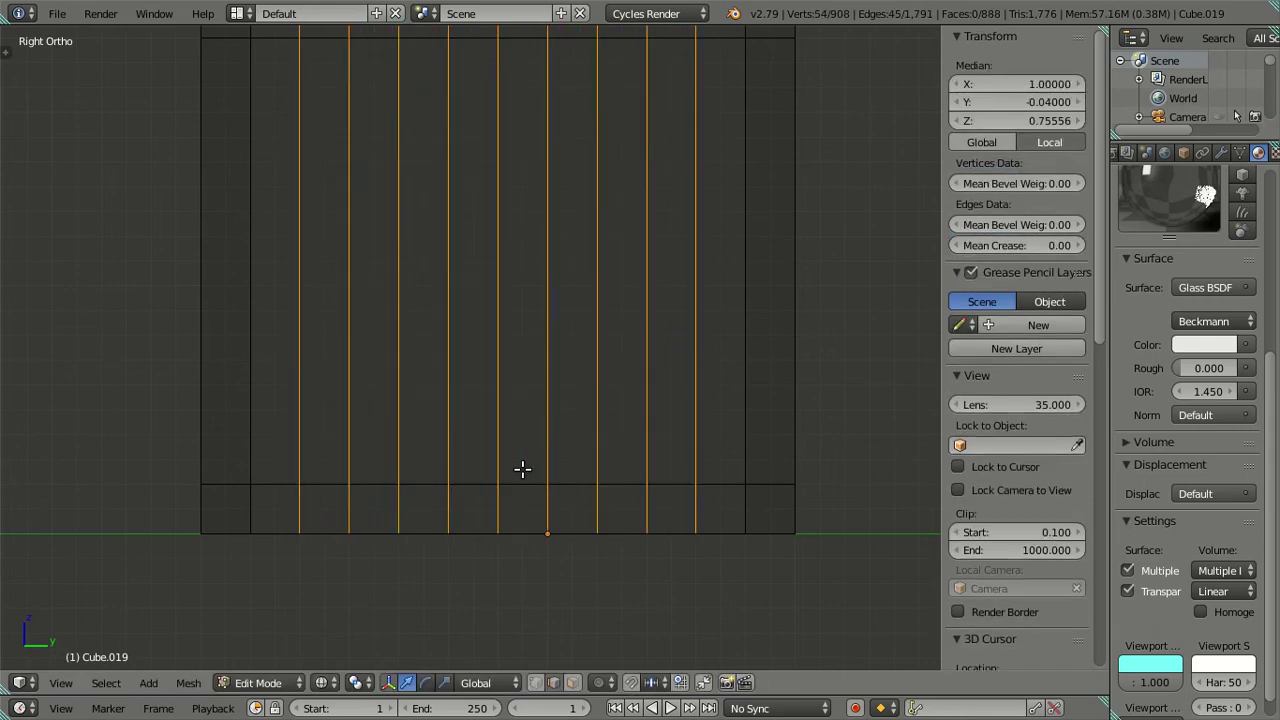
pyautogui.keyDown('alt'); pyautogui.keyDown('shift'); pyautogui.rightClick(302, 420); pyautogui.keyUp('shift'); pyautogui.keyUp('alt')
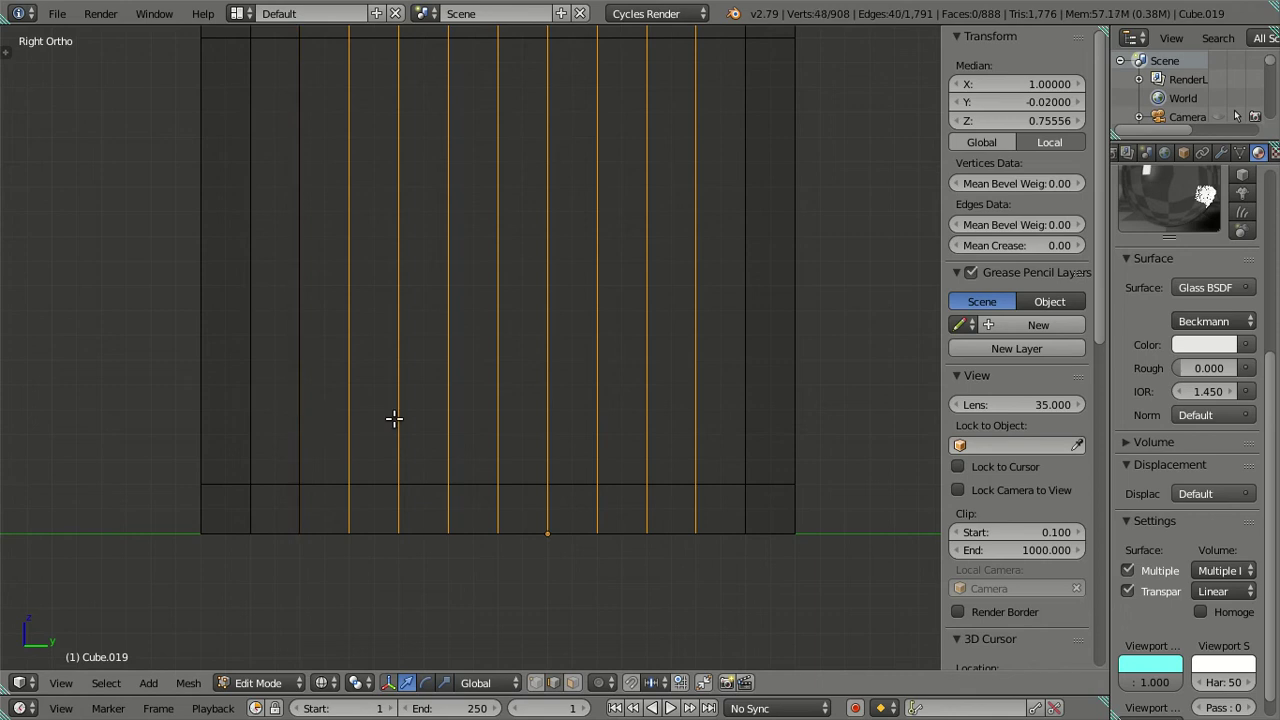
pyautogui.press('x')
pyautogui.click(740, 443)
# Cut a centred horizontal loop across the panel and delete an unwanted horizontal loop.
pyautogui.scroll(-4, 480, 254)
pyautogui.keyDown('shift'); pyautogui.scroll(5, 624, 380); pyautogui.keyUp('shift')
pyautogui.scroll(2, 575, 210)
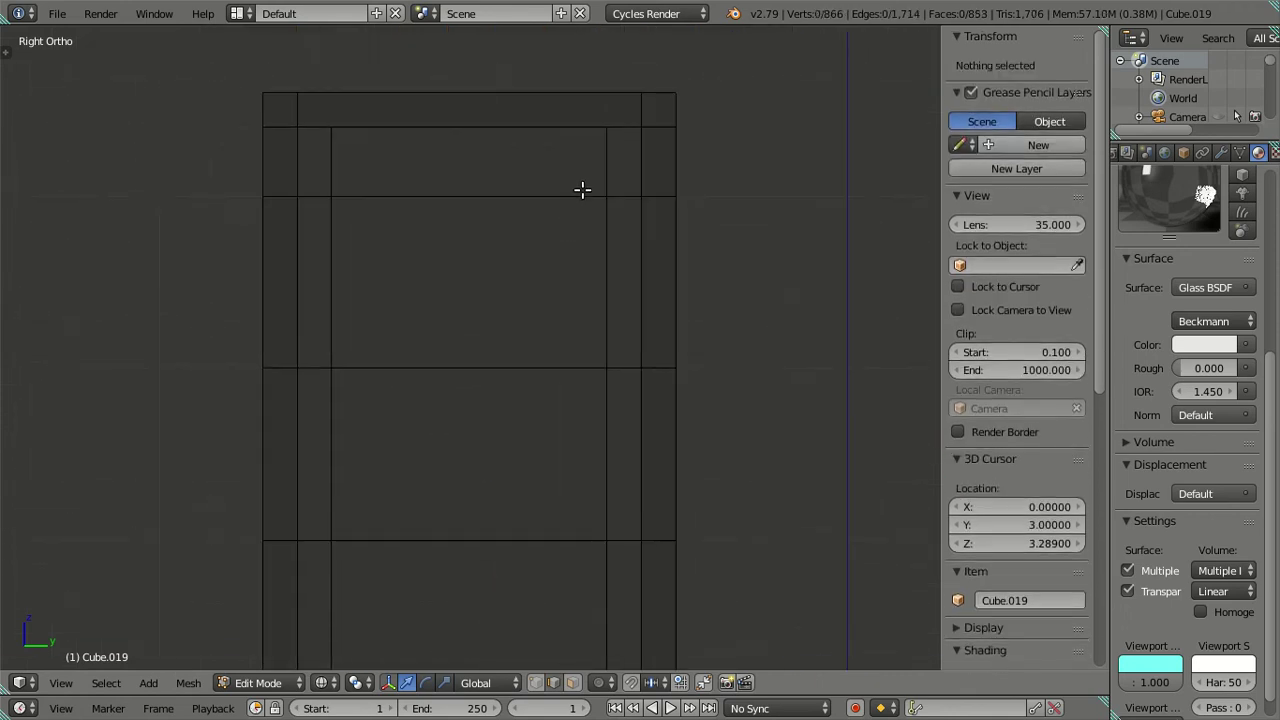
pyautogui.keyDown('shift'); pyautogui.scroll(2, 590, 270); pyautogui.keyUp('shift')
pyautogui.scroll(1, 590, 270)
pyautogui.scroll(1, 620, 325)
pyautogui.hotkey('ctrl', 'r')
pyautogui.click(634, 320)
pyautogui.rightClick(634, 320)
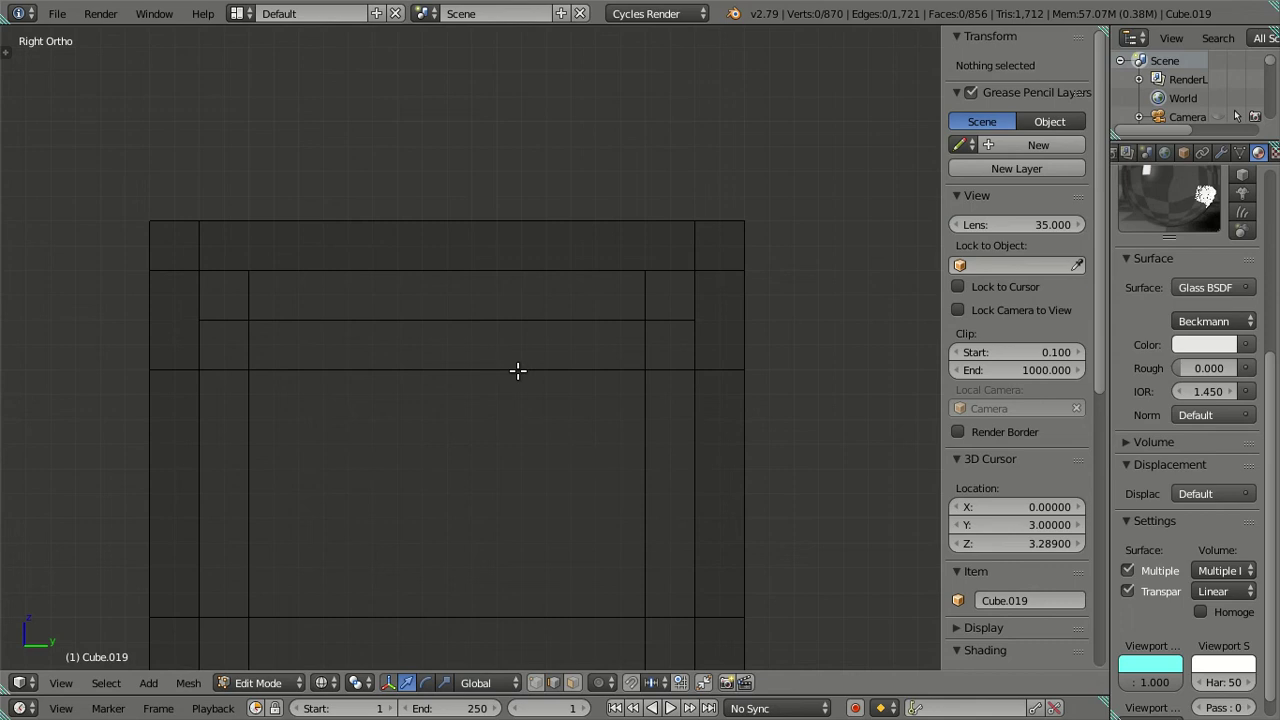
pyautogui.keyDown('alt'); pyautogui.rightClick(517, 371); pyautogui.keyUp('alt')
pyautogui.press('x')
pyautogui.click(603, 419)
# Delete two leftover horizontal edge loops from the panel.
pyautogui.scroll(-4, 560, 470)
pyautogui.keyDown('shift'); pyautogui.scroll(-2, 541, 459); pyautogui.keyUp('shift')
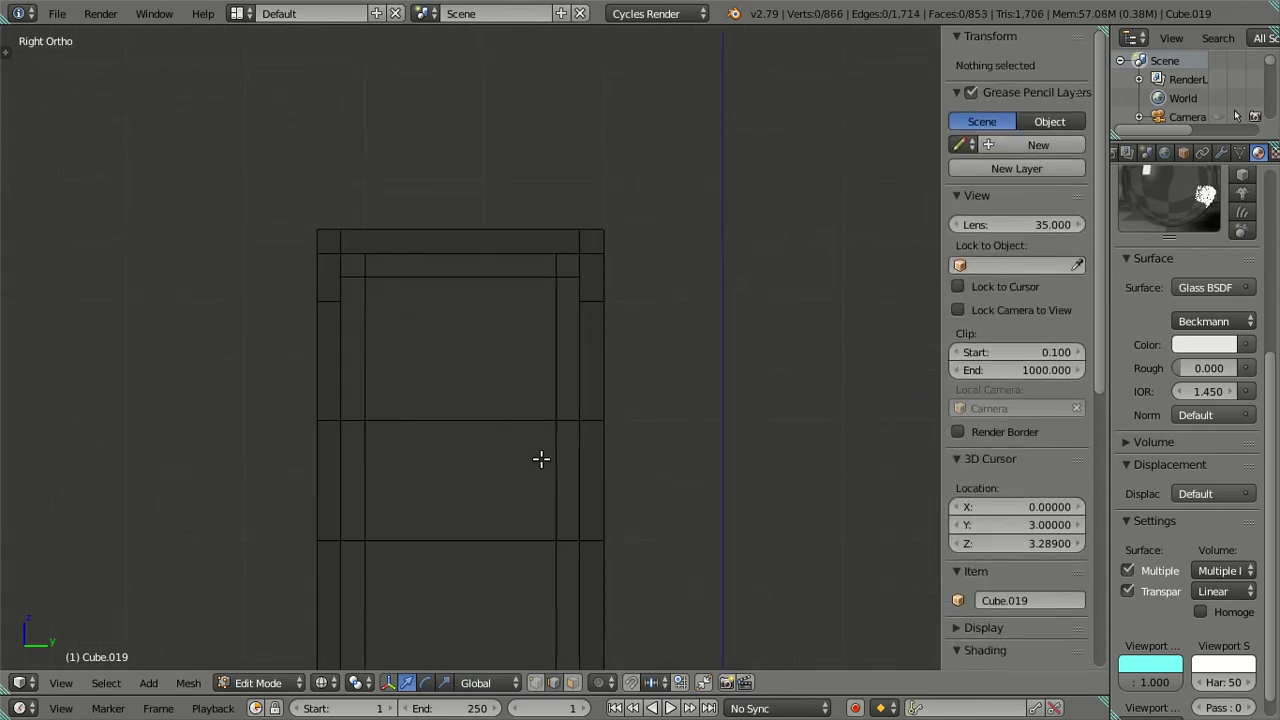
pyautogui.keyDown('shift'); pyautogui.moveTo(550, 571); pyautogui.dragTo(531, 338, button='middle'); pyautogui.keyUp('shift')
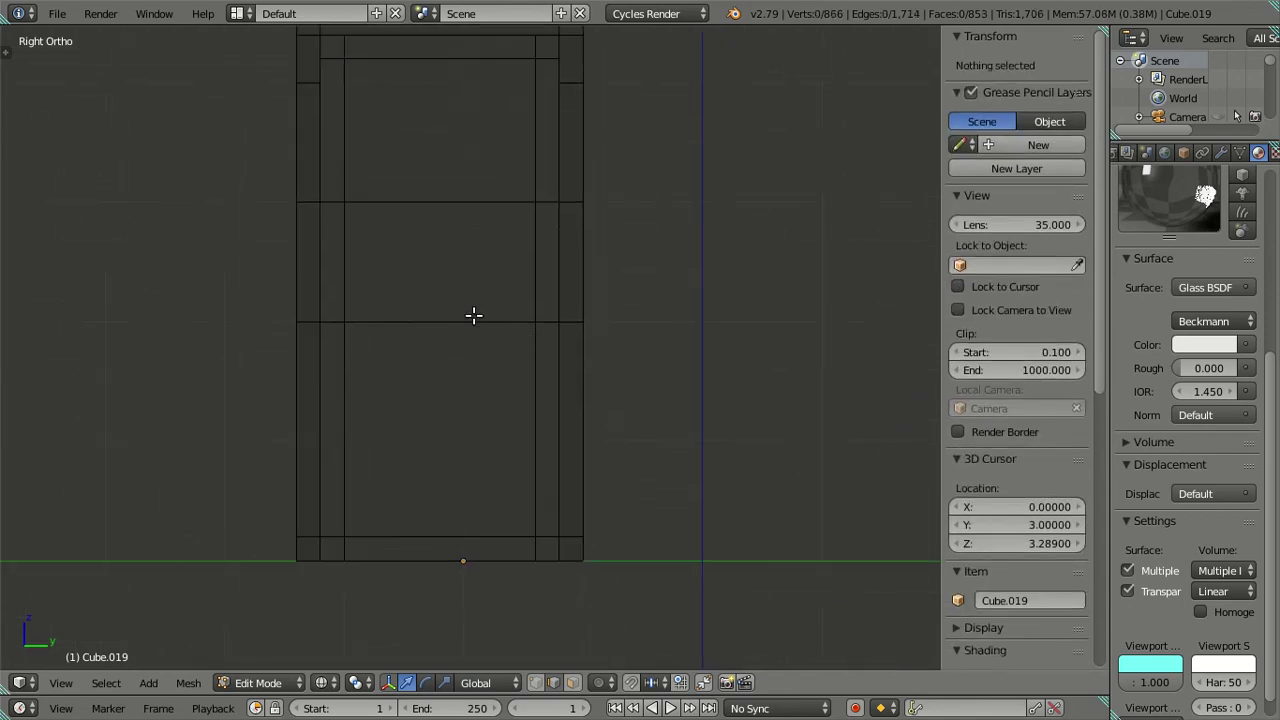
pyautogui.keyDown('shift'); pyautogui.moveTo(487, 299); pyautogui.dragTo(490, 348, button='middle'); pyautogui.keyUp('shift')
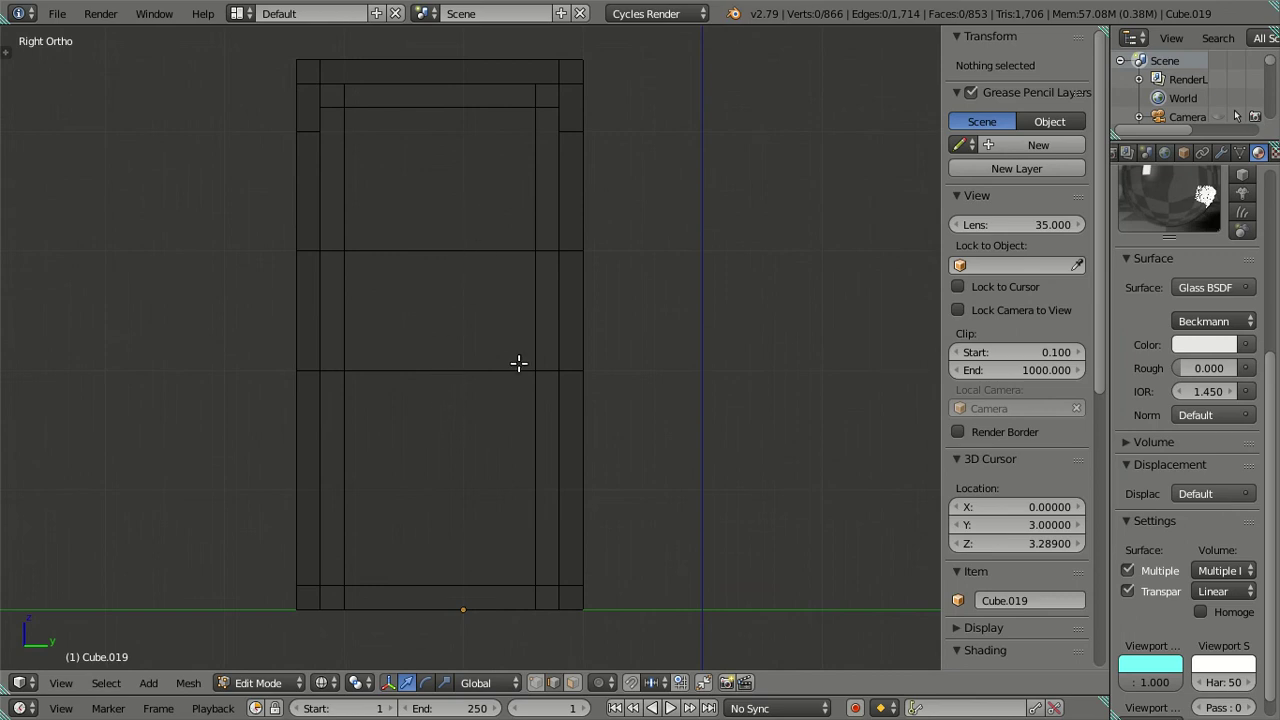
pyautogui.scroll(1, 527, 247)
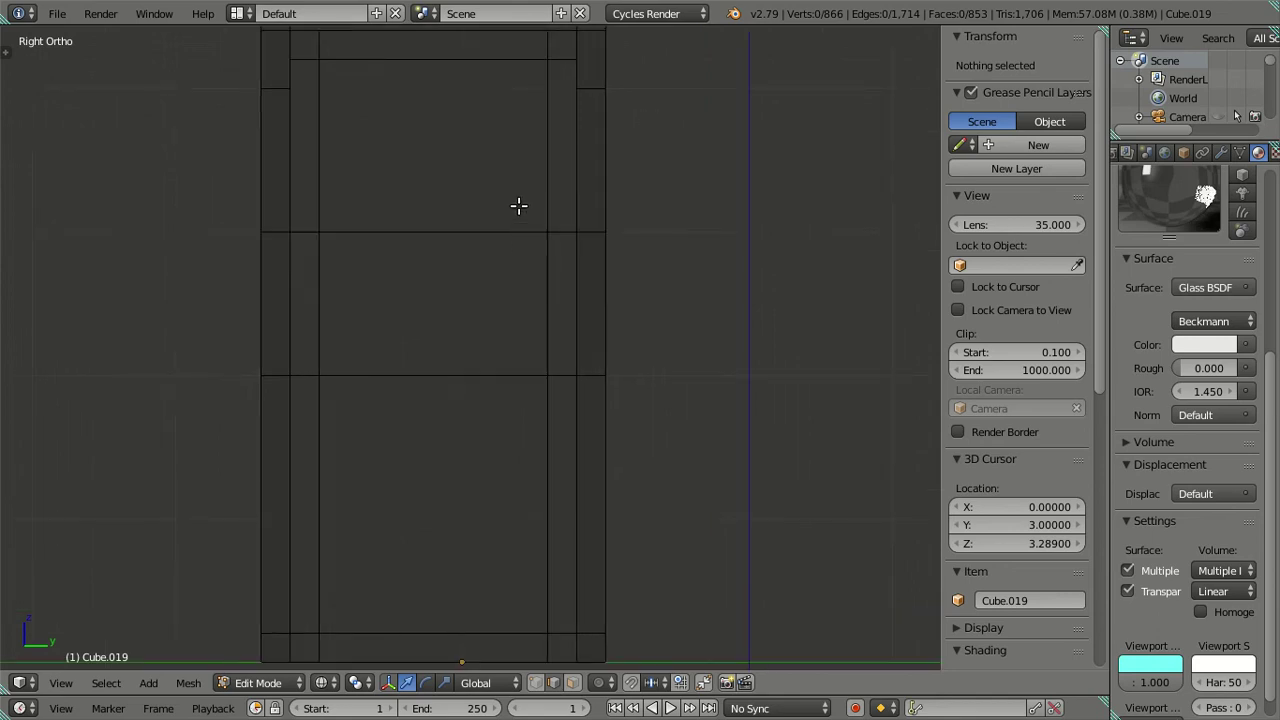
pyautogui.keyDown('alt'); pyautogui.rightClick(464, 231); pyautogui.keyUp('alt')
pyautogui.keyDown('alt'); pyautogui.keyDown('shift'); pyautogui.rightClick(471, 375); pyautogui.keyUp('shift'); pyautogui.keyUp('alt')
pyautogui.press('x')
pyautogui.click(660, 423)
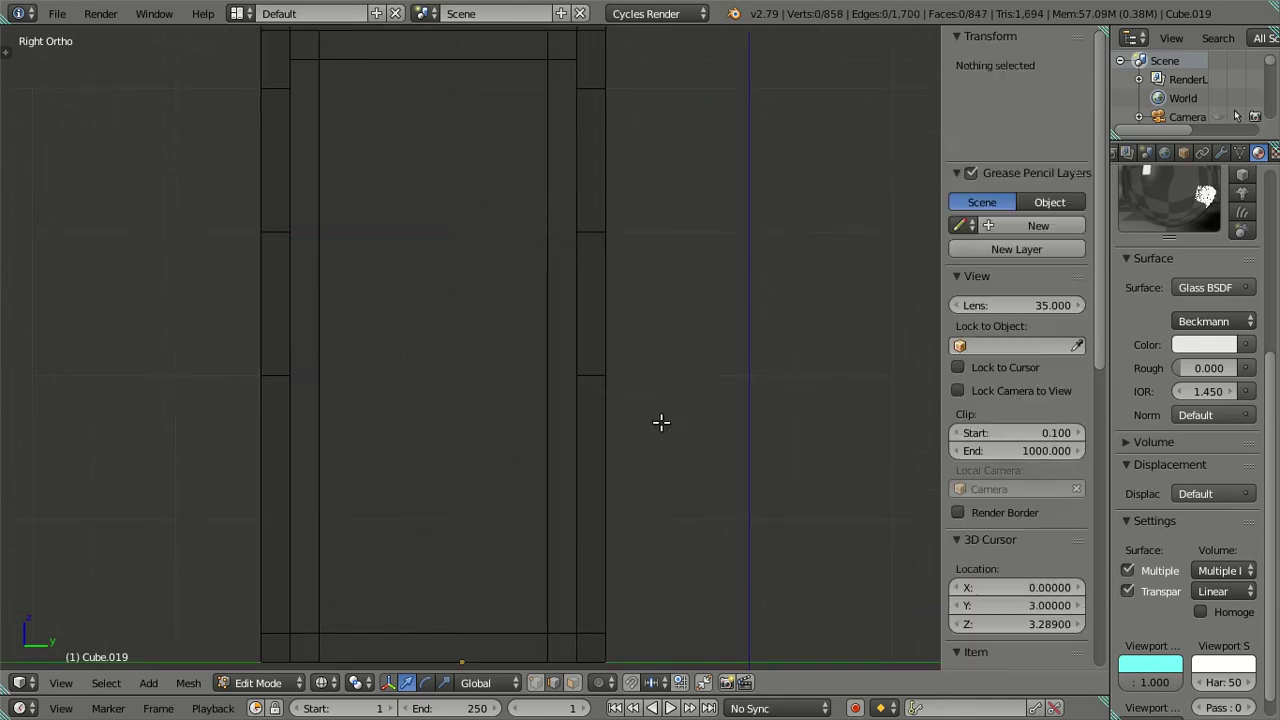
# Add one horizontal loop and one centred vertical loop to the inner panel.
pyautogui.hotkey('ctrl', 'r')
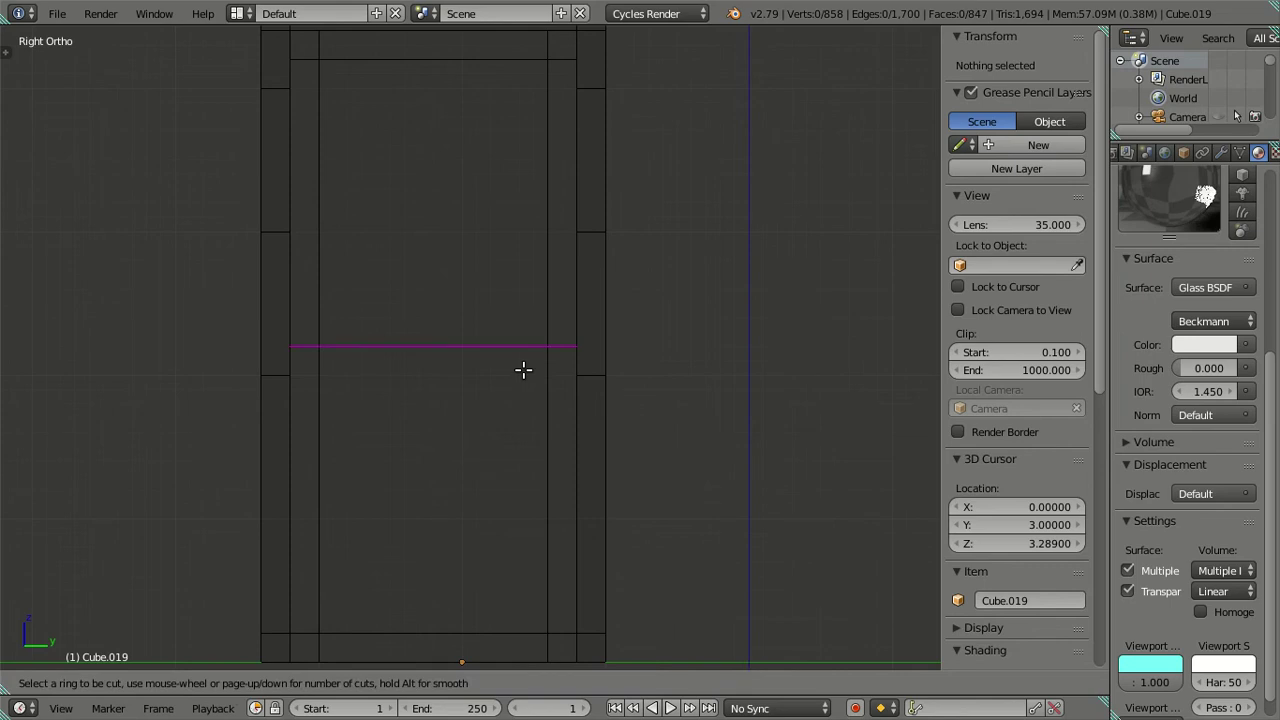
pyautogui.click(523, 370)
pyautogui.scroll(-2, 523, 365)
pyautogui.hotkey('ctrl', 'r')
pyautogui.click(445, 349)
pyautogui.rightClick(445, 349)
pyautogui.scroll(4, 455, 370)
pyautogui.scroll(3, 466, 396)
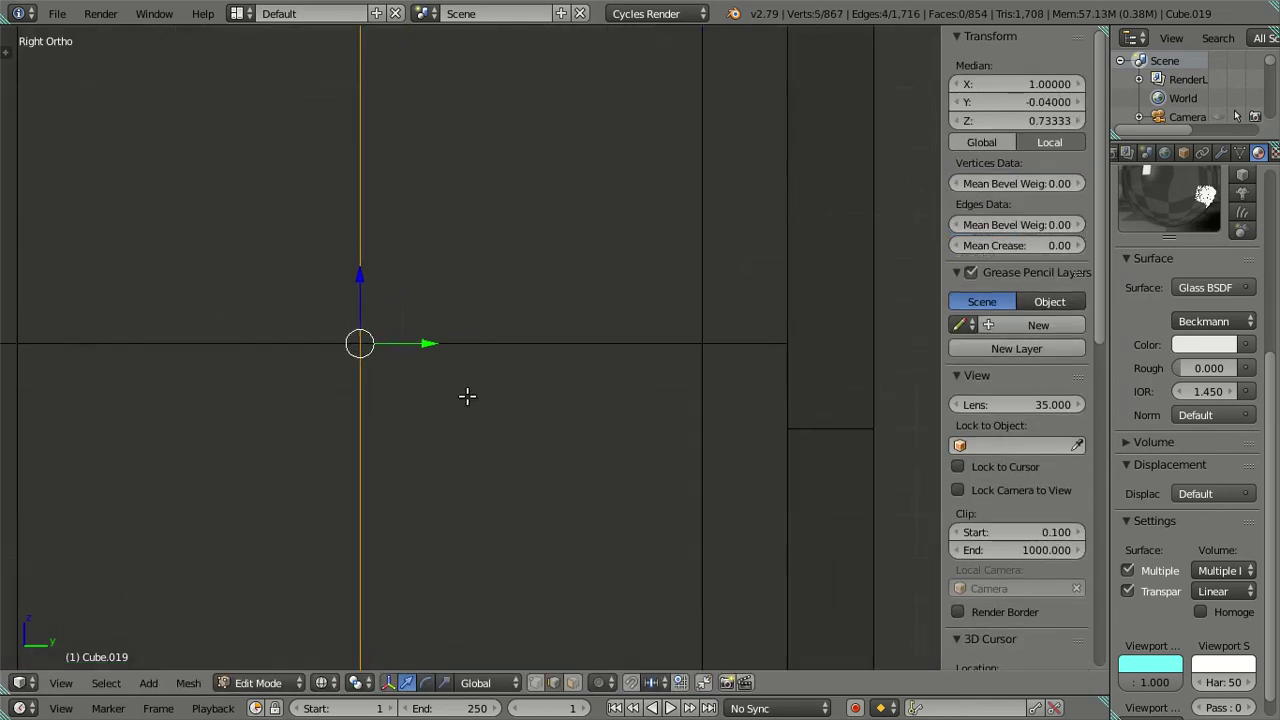
pyautogui.press('a')
pyautogui.scroll(-3, 467, 396)
pyautogui.scroll(-2, 467, 396)
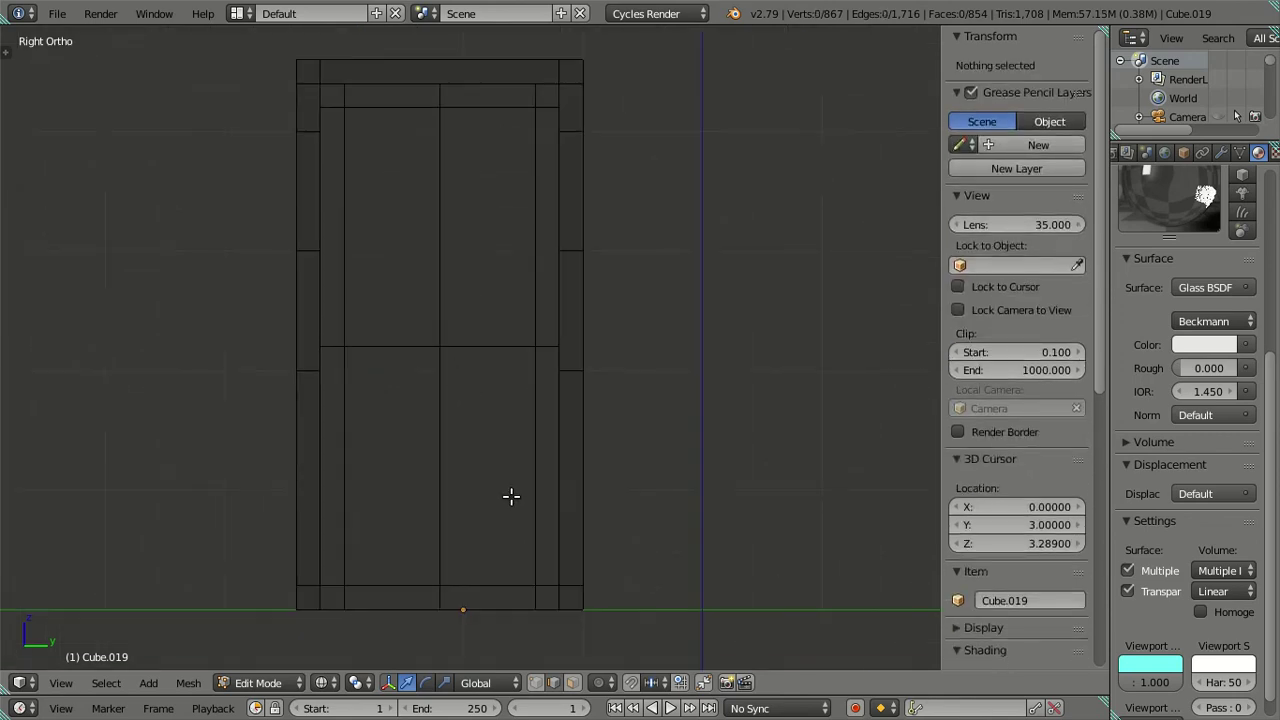
pyautogui.hotkey('ctrl', 'r')
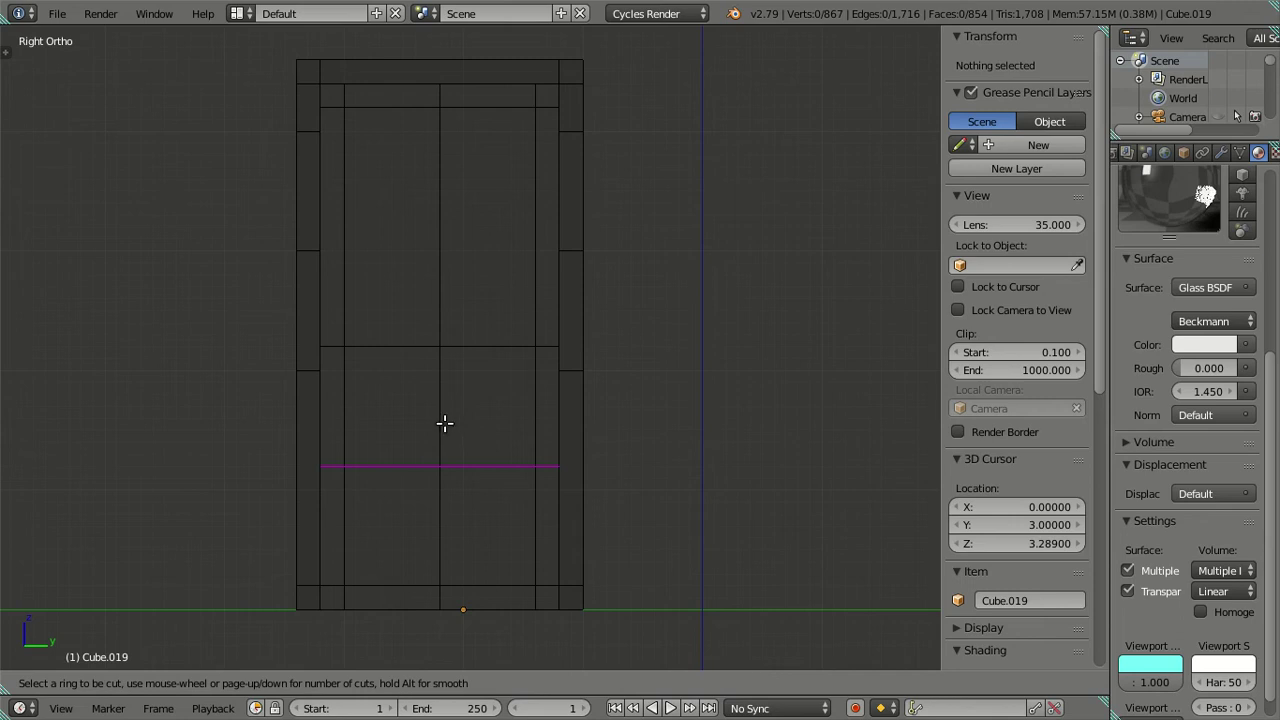
# Commit the pending loop cut on the door and clear the mesh selection.
pyautogui.click(444, 423)
pyautogui.hotkey('ctrl', 'r')
pyautogui.click(434, 223)
pyautogui.scroll(3, 490, 290)
pyautogui.press('a')
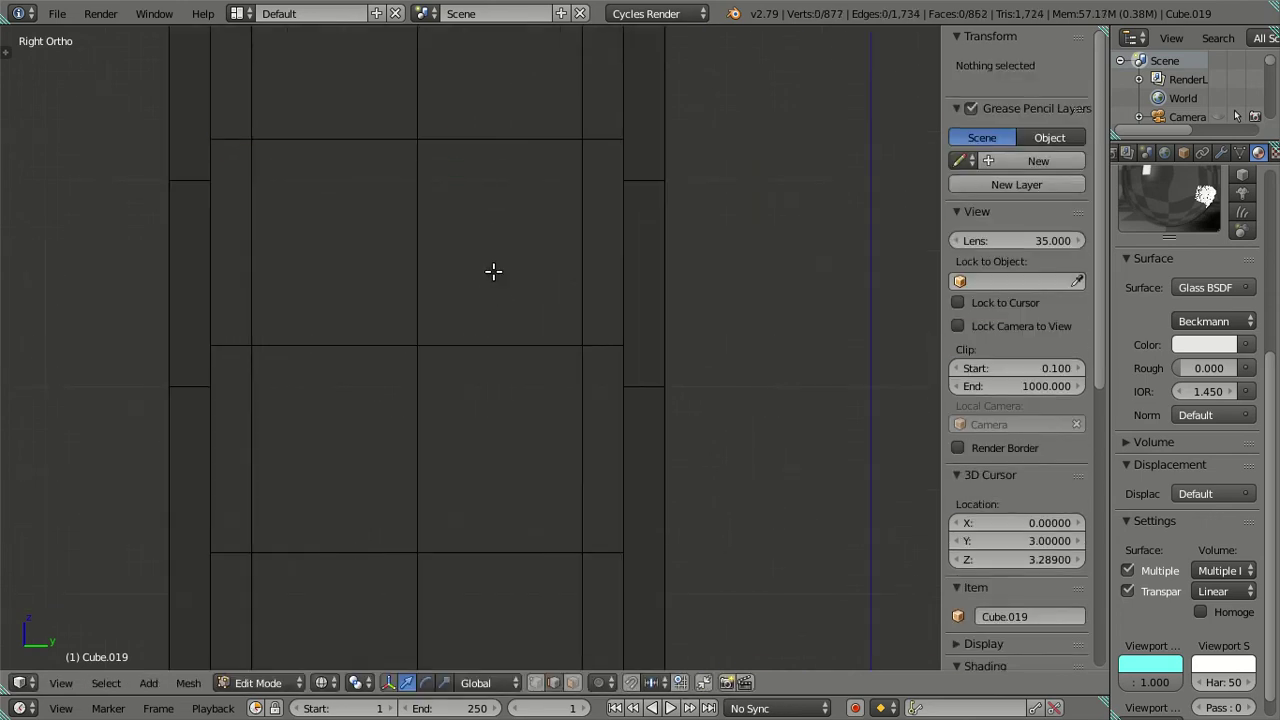
pyautogui.scroll(1, 493, 271)
pyautogui.scroll(1, 492, 268)
pyautogui.scroll(1, 491, 265)
pyautogui.scroll(1, 490, 262)
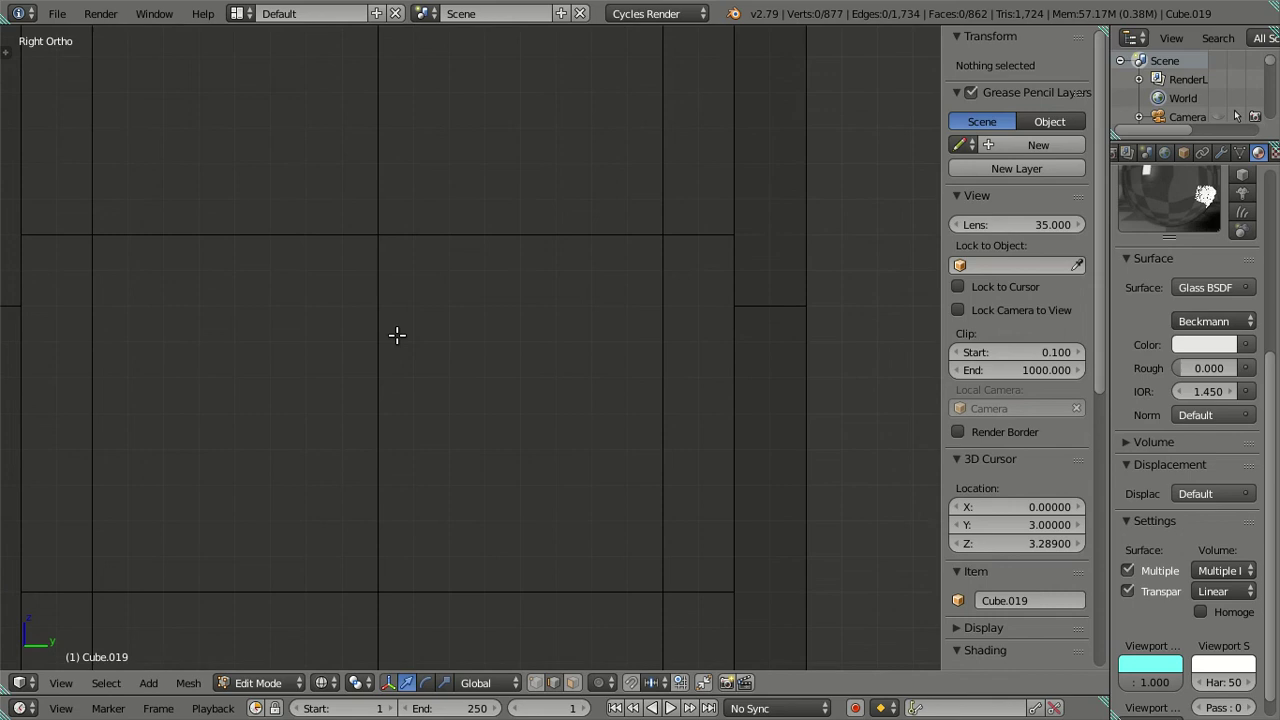
# Cut nine horizontal loops across the door panel and dissolve the unwanted ones.
pyautogui.hotkey('ctrl', 'r')
pyautogui.scroll(7, 397, 335)
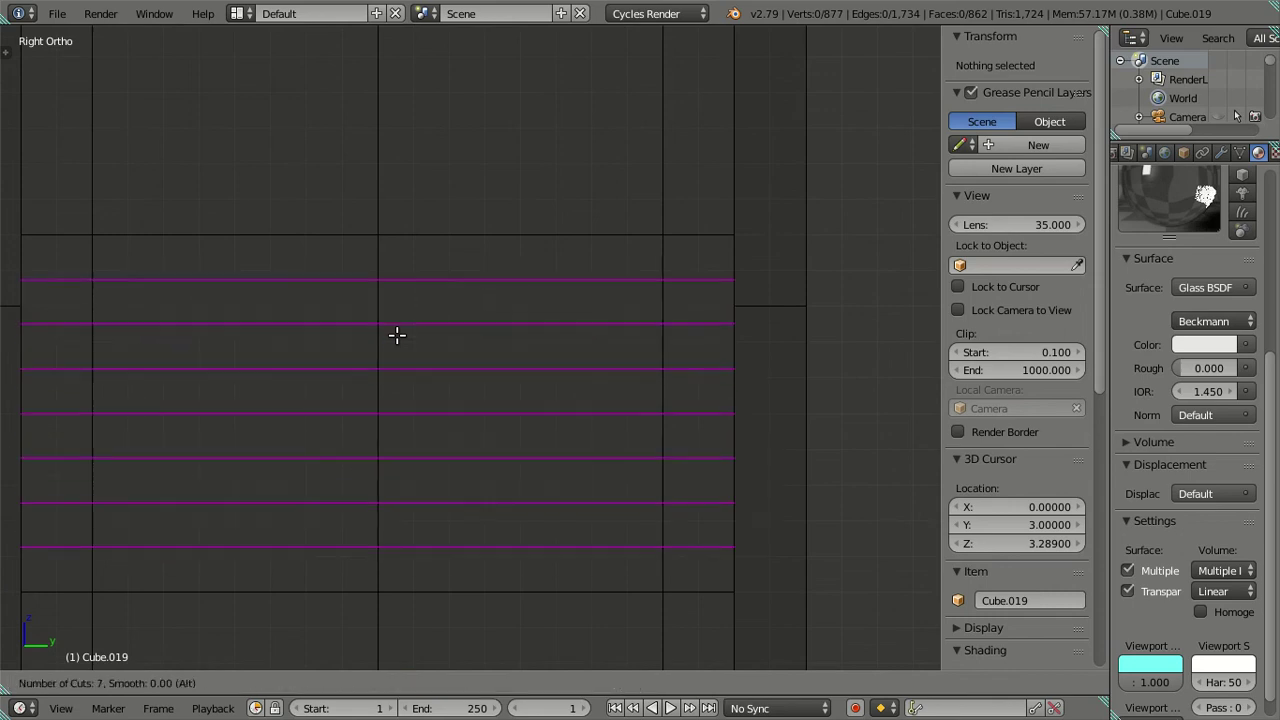
pyautogui.scroll(1, 397, 335)
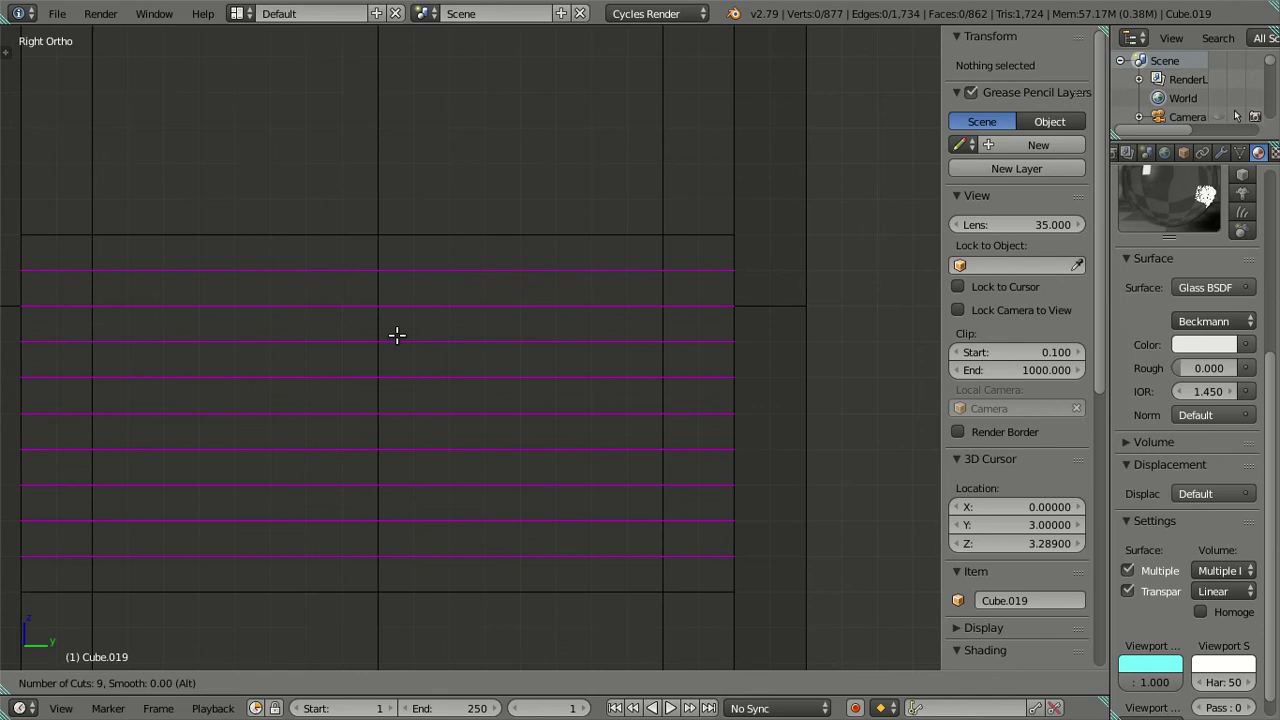
pyautogui.click(397, 335)
pyautogui.rightClick(397, 335)
pyautogui.keyDown('alt'); pyautogui.keyDown('shift'); pyautogui.rightClick(444, 280); pyautogui.keyUp('shift'); pyautogui.keyUp('alt')
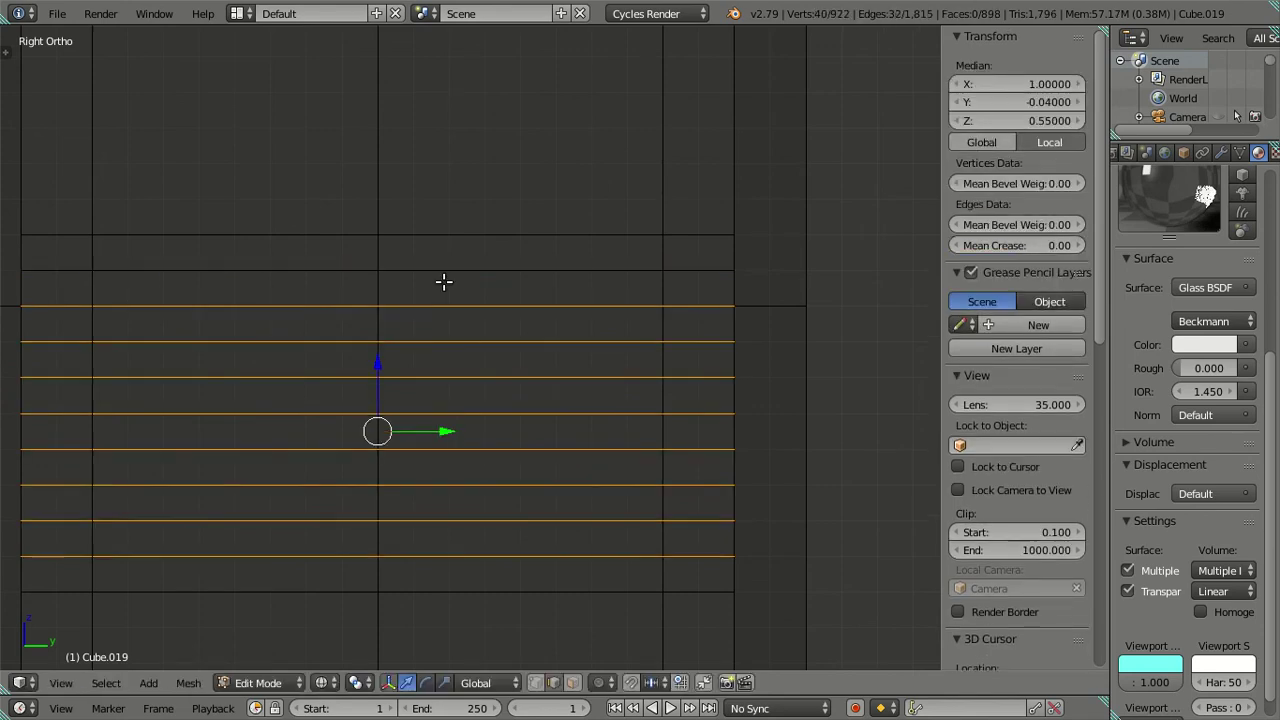
pyautogui.press('x')
pyautogui.click(529, 526)
pyautogui.scroll(-2, 417, 200)
pyautogui.scroll(-2, 442, 453)
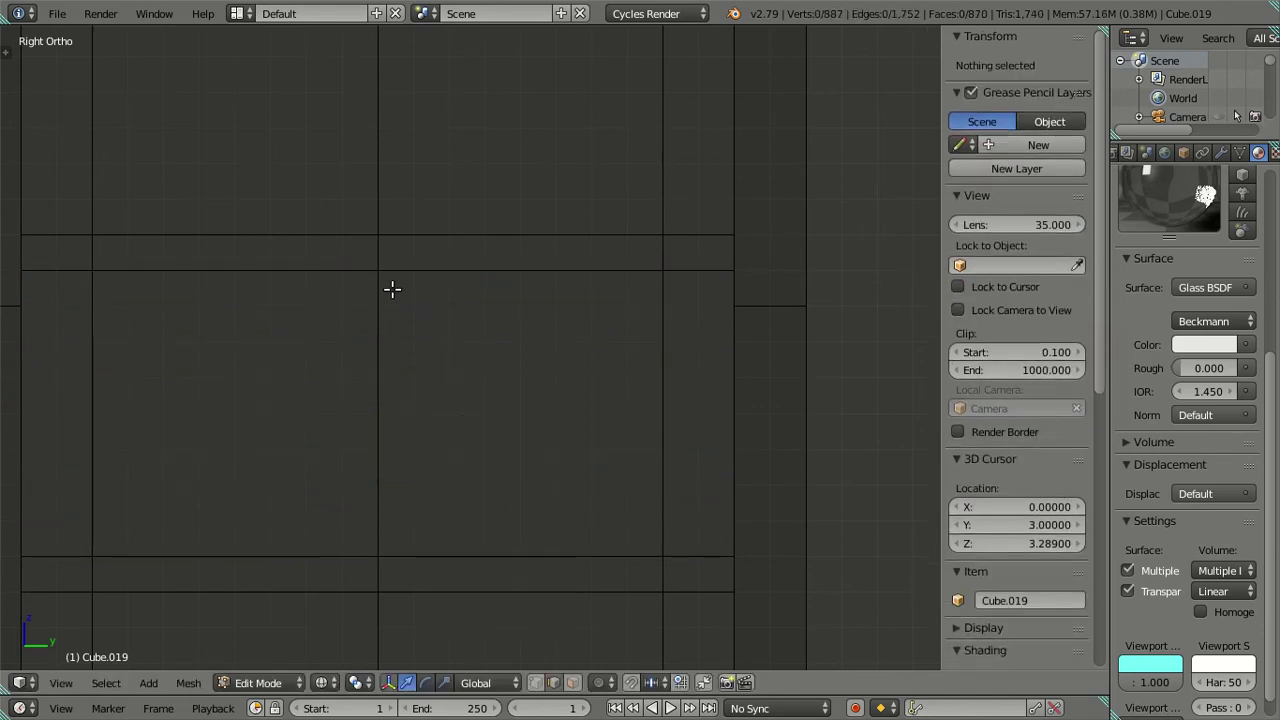
pyautogui.scroll(1, 437, 354)
pyautogui.scroll(1, 435, 337)
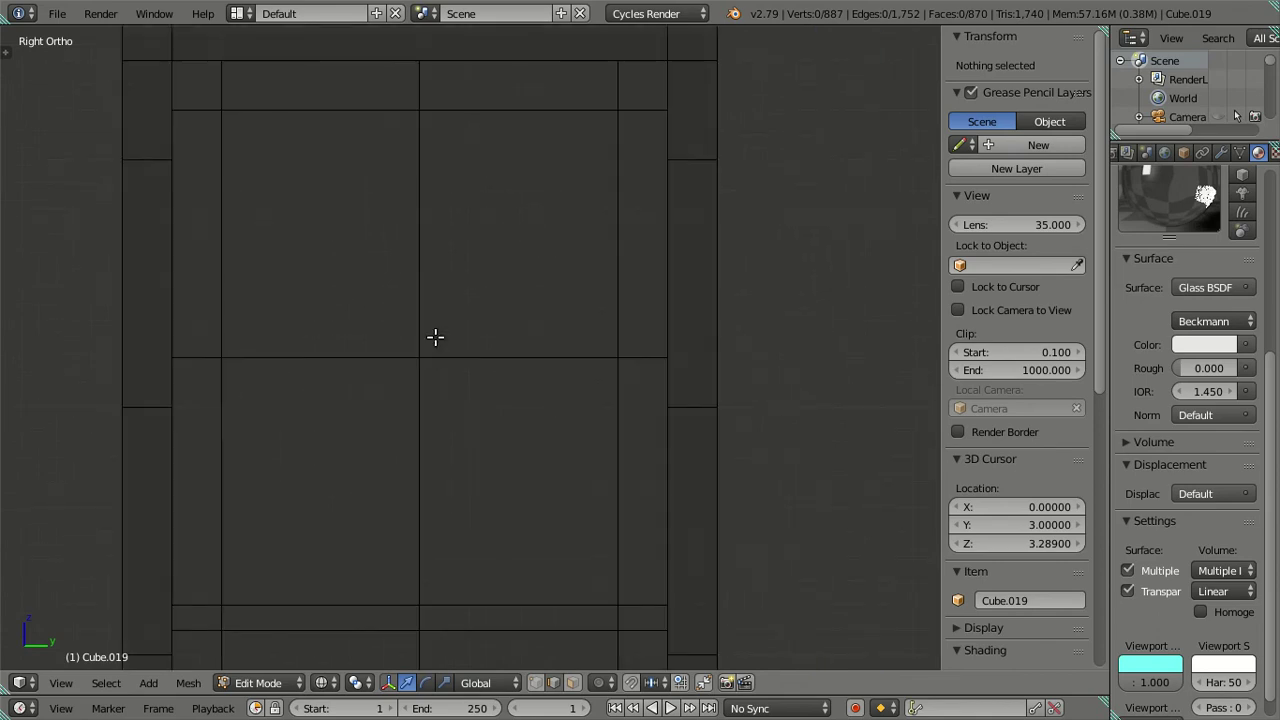
# Undo that dissolve, then redissolve the loops while keeping the bottom loop as a bar edge.
pyautogui.hotkey('ctrl', 'z')
pyautogui.scroll(-2, 508, 423)
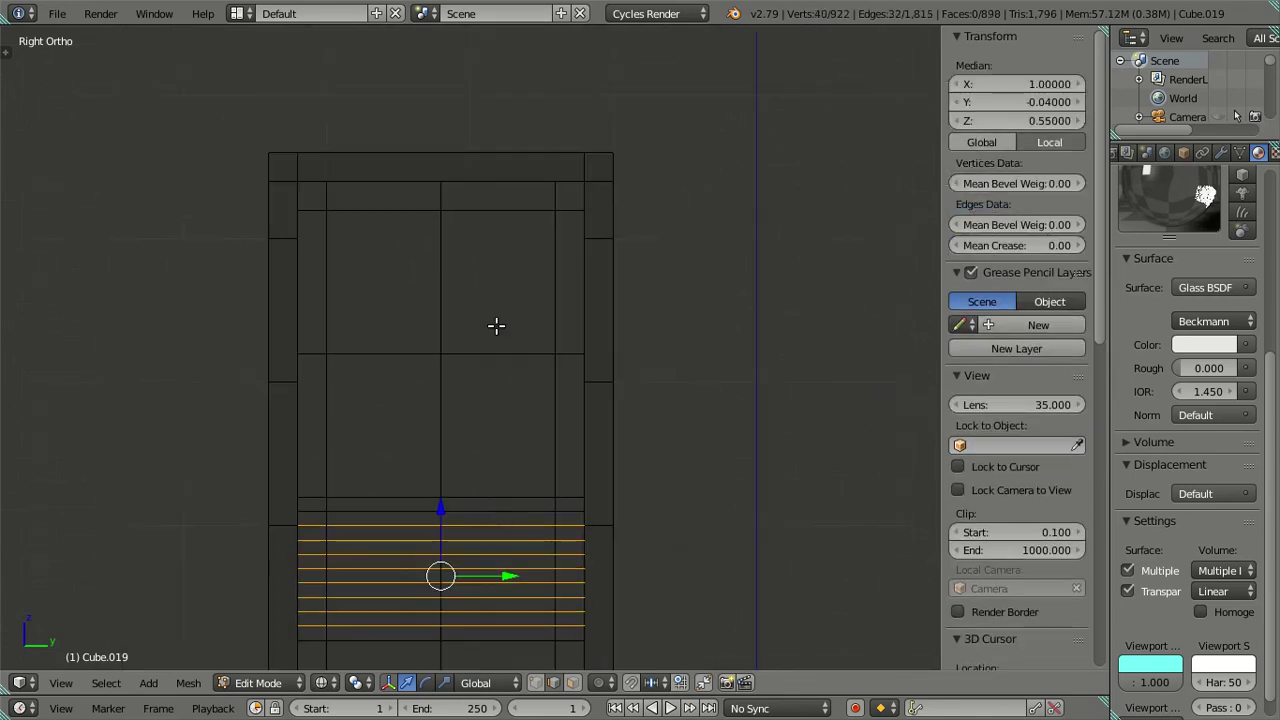
pyautogui.keyDown('shift'); pyautogui.scroll(-3, 594, 443); pyautogui.keyUp('shift')
pyautogui.scroll(3, 561, 401)
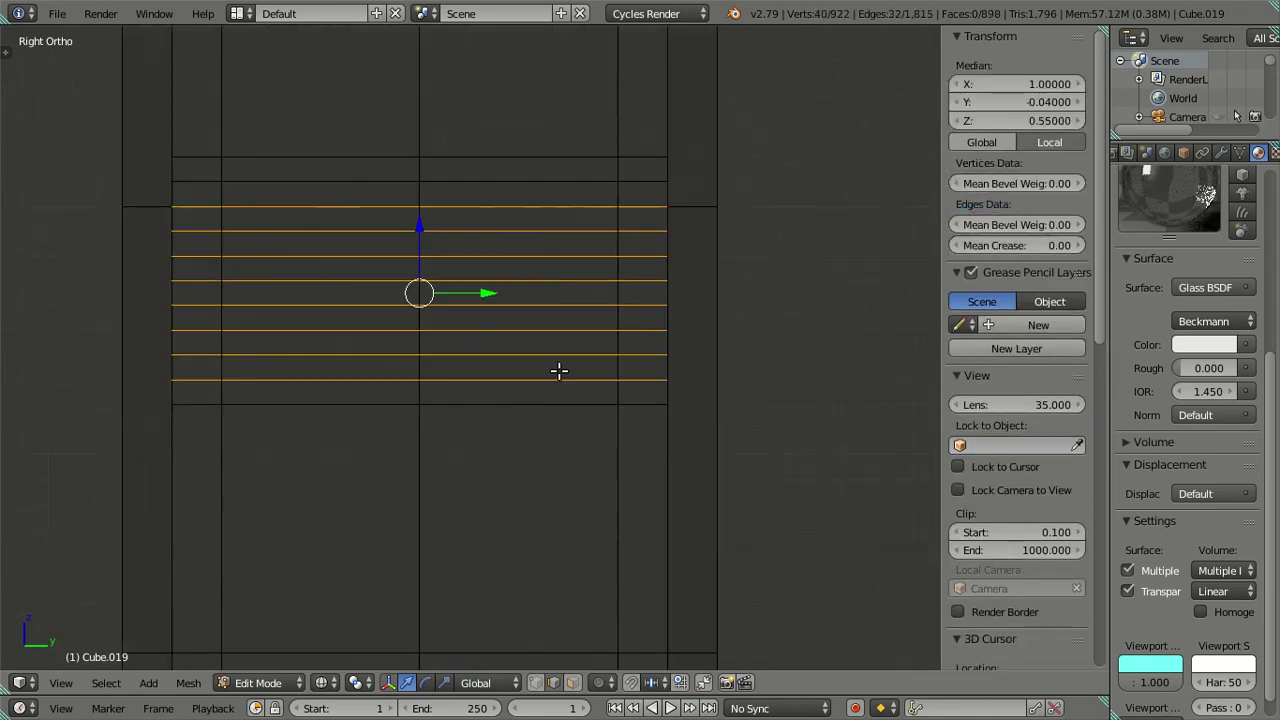
pyautogui.keyDown('alt'); pyautogui.keyDown('shift'); pyautogui.rightClick(636, 379); pyautogui.keyUp('shift'); pyautogui.keyUp('alt')
pyautogui.press('x')
pyautogui.click(771, 397)
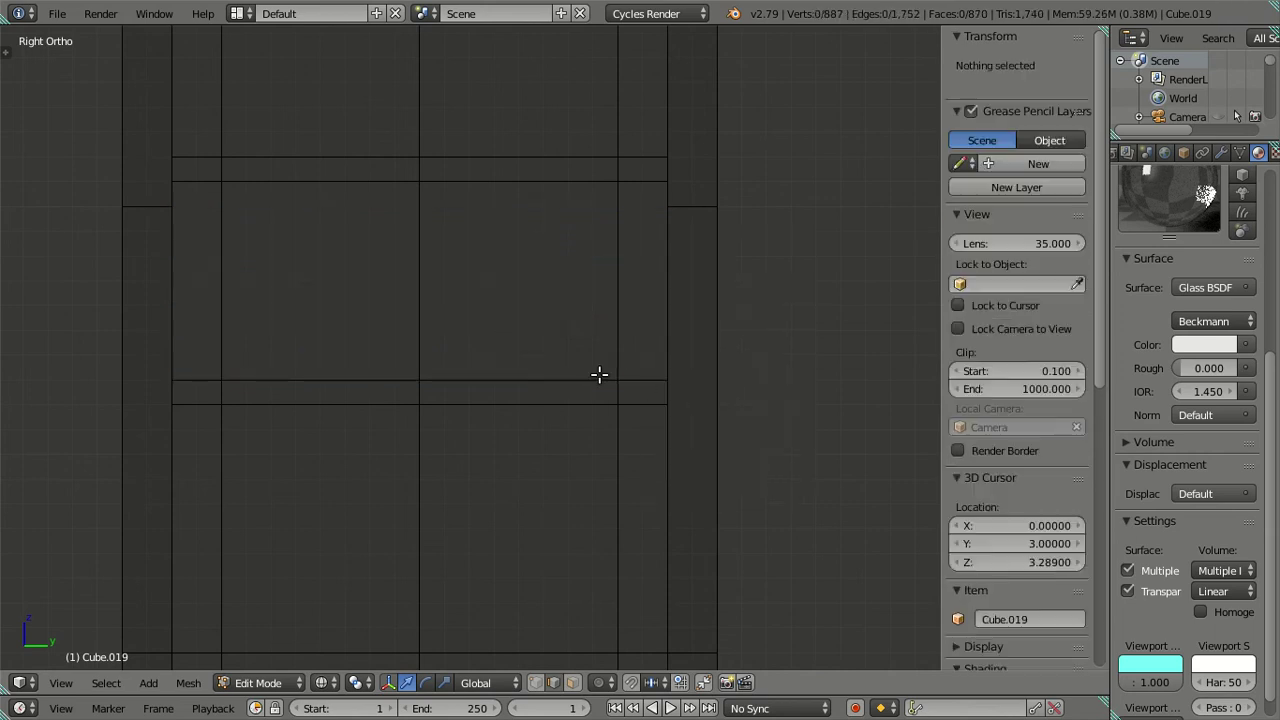
pyautogui.scroll(-3, 540, 350)
pyautogui.keyDown('shift'); pyautogui.scroll(-2, 480, 317); pyautogui.keyUp('shift')
pyautogui.scroll(4, 451, 337)
pyautogui.scroll(3, 427, 304)
pyautogui.keyDown('shift'); pyautogui.moveTo(427, 304); pyautogui.dragTo(424, 327, button='middle'); pyautogui.keyUp('shift')
# Cut ten loops across the door, keep one new loop, and dissolve the rest.
pyautogui.hotkey('ctrl', 'r')
pyautogui.scroll(4, 422, 322)
pyautogui.scroll(2, 422, 322)
pyautogui.scroll(2, 422, 322)
pyautogui.scroll(1, 422, 322)
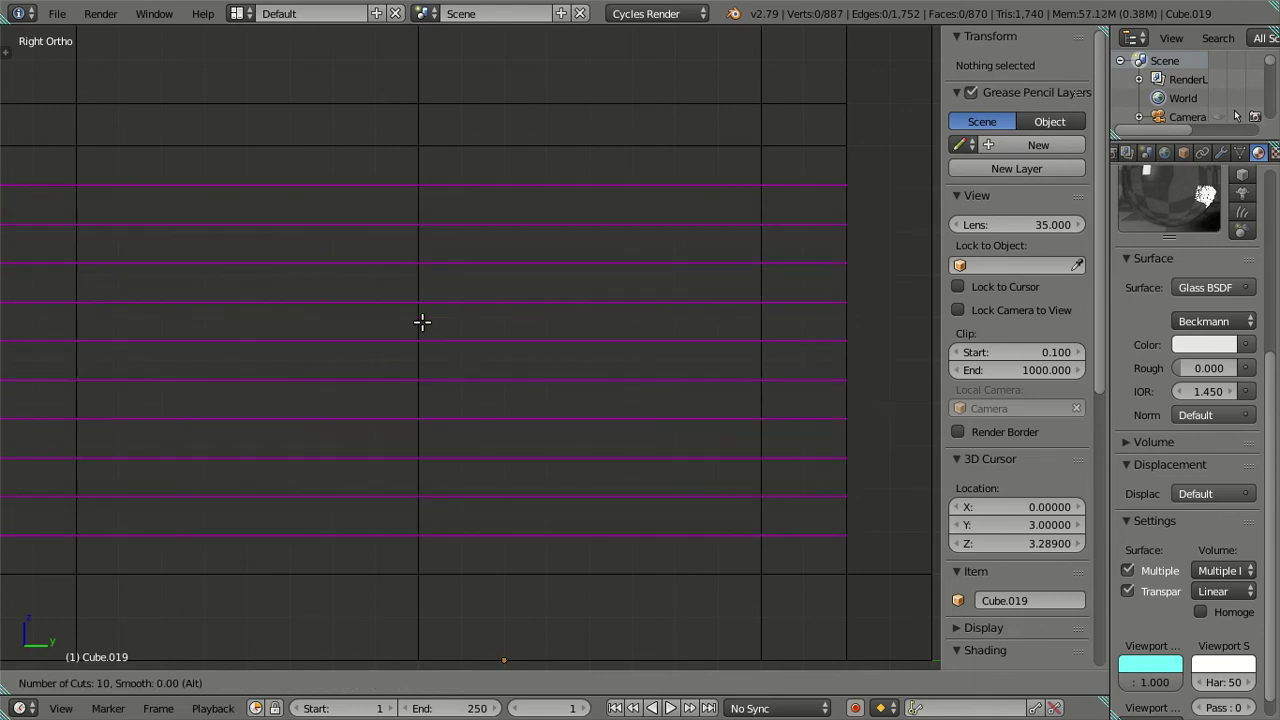
pyautogui.click(422, 322)
pyautogui.rightClick(441, 279)
pyautogui.keyDown('alt'); pyautogui.keyDown('shift'); pyautogui.rightClick(504, 197); pyautogui.keyUp('shift'); pyautogui.keyUp('alt')
pyautogui.press('x')
pyautogui.click(527, 525)
pyautogui.scroll(-2, 514, 491)
pyautogui.scroll(-1, 514, 274)
pyautogui.scroll(-2, 525, 335)
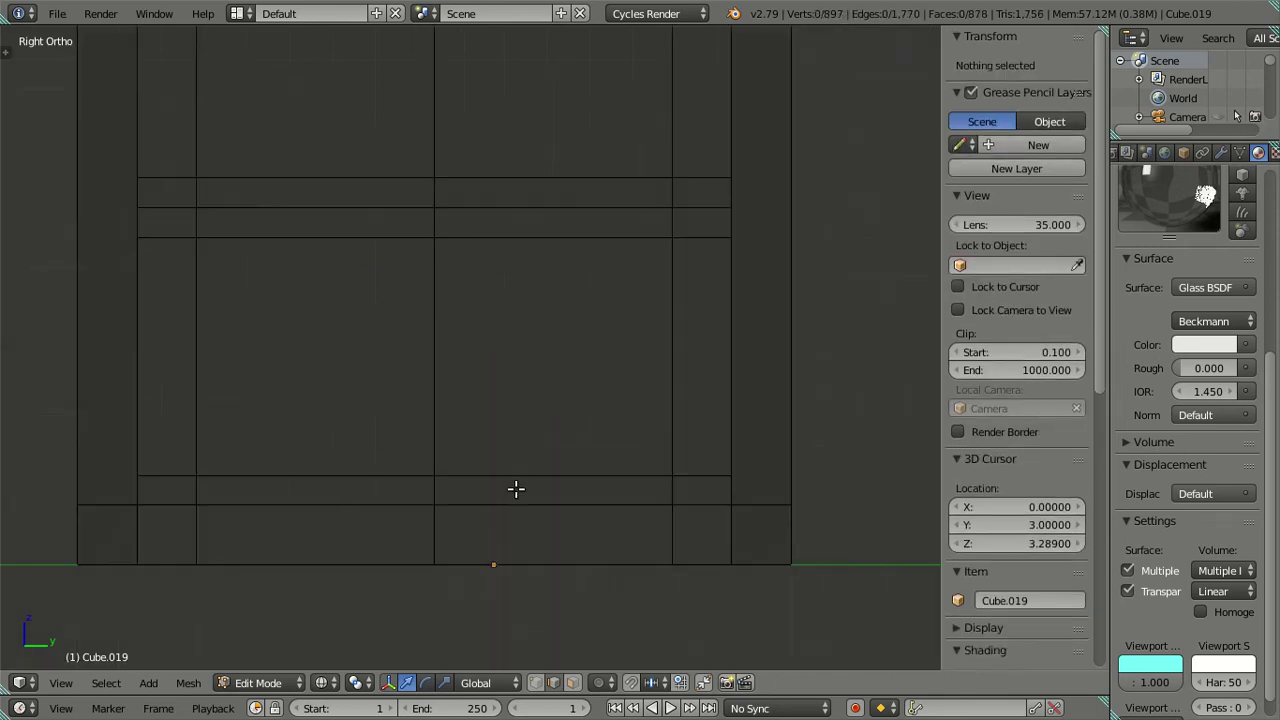
# Add nine more horizontal loop cuts on another part of the door.
pyautogui.moveTo(525, 335)
pyautogui.keyDown('shift'); pyautogui.mouseDown(button='middle')
pyautogui.moveTo(529, 591)
pyautogui.moveTo(526, 360)
pyautogui.moveTo(528, 386)
pyautogui.mouseUp(button='middle'); pyautogui.keyUp('shift')
pyautogui.scroll(3, 504, 370)
pyautogui.scroll(2, 497, 366)
pyautogui.hotkey('ctrl', 'r')
pyautogui.scroll(4, 459, 347)
pyautogui.scroll(3, 459, 347)
pyautogui.scroll(1, 459, 347)
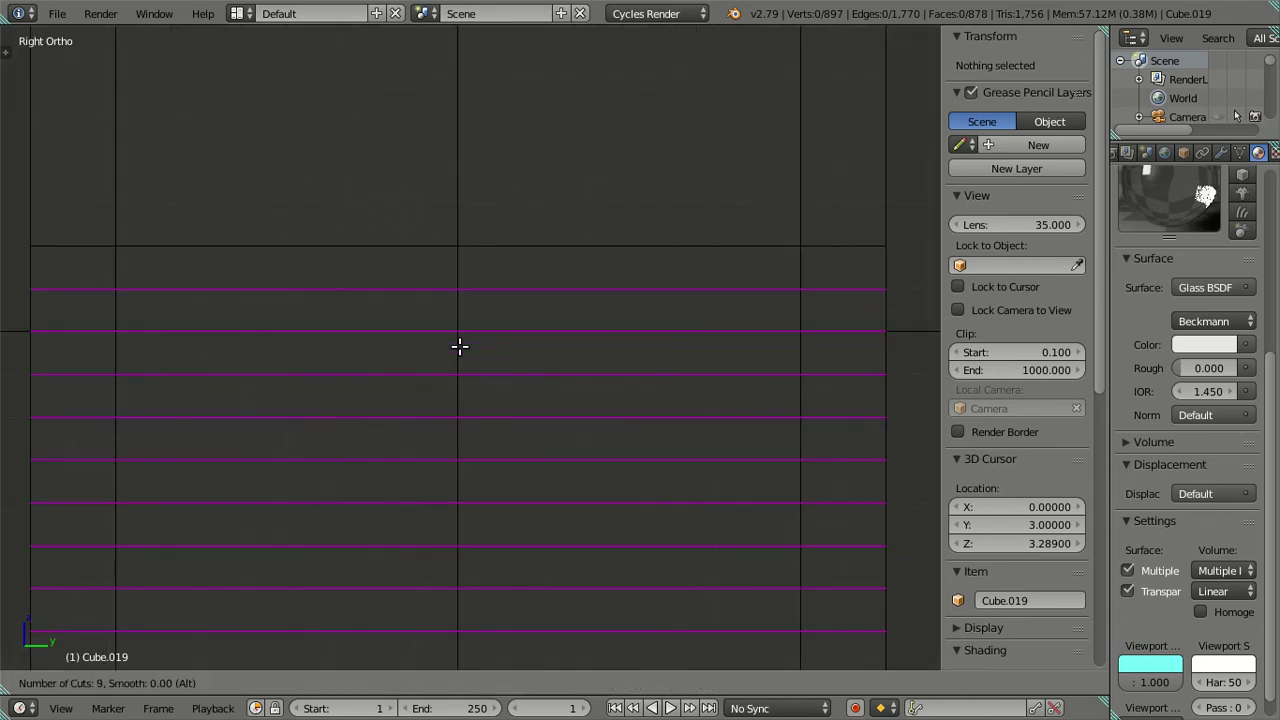
pyautogui.click(459, 347)
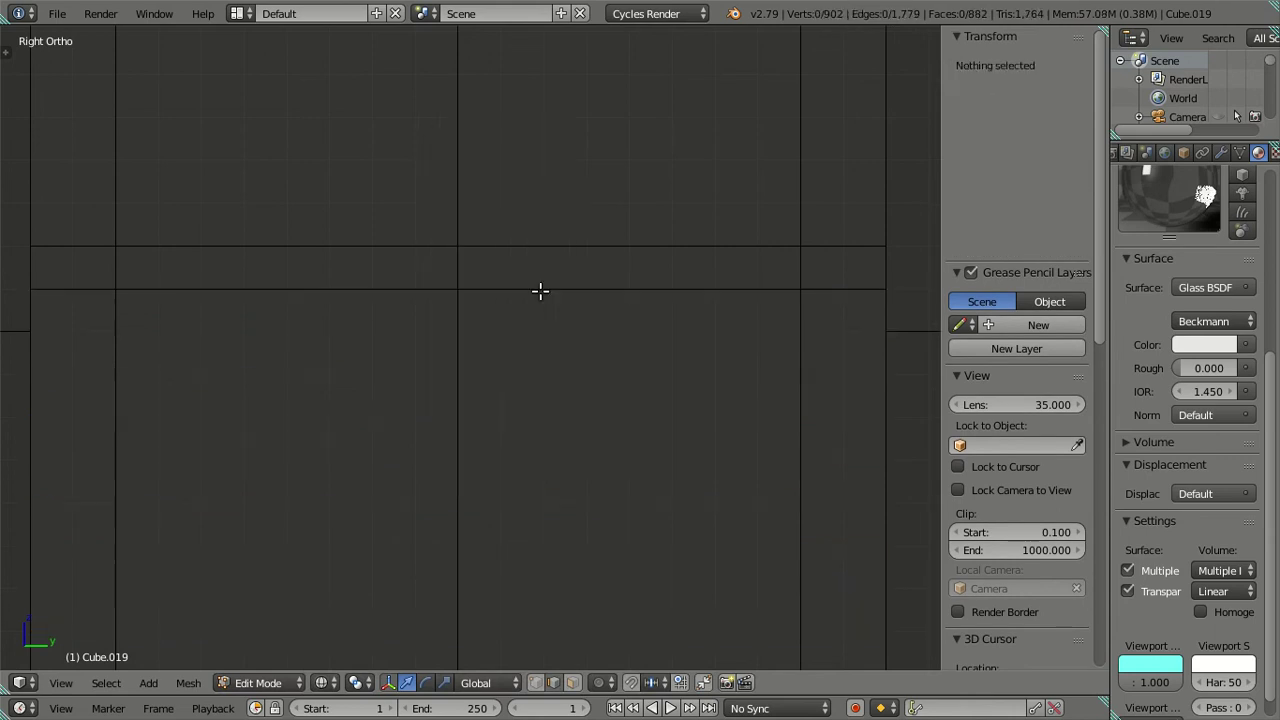
pyautogui.scroll(-2, 530, 286)
# Cut eight loops across the upper pane and dissolve the extra selected loops.
pyautogui.keyDown('shift'); pyautogui.moveTo(530, 286); pyautogui.dragTo(541, 445, button='middle'); pyautogui.keyUp('shift')
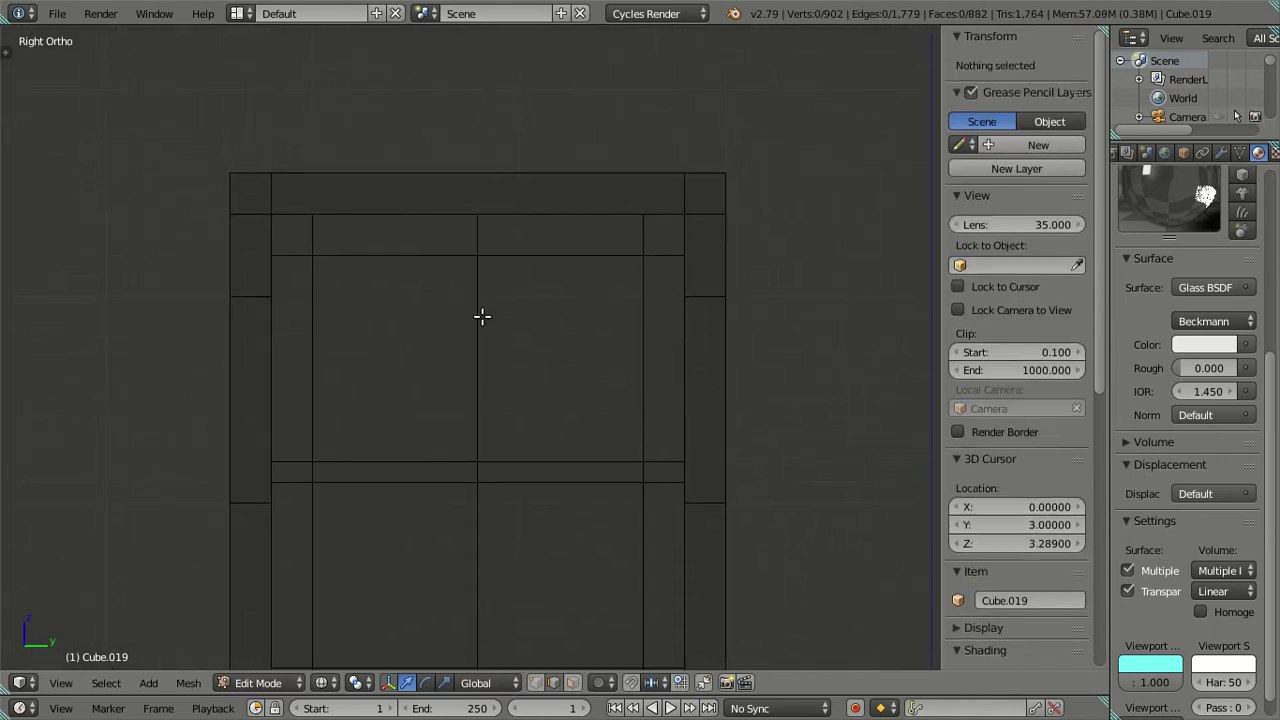
pyautogui.hotkey('ctrl', 'r')
pyautogui.scroll(3, 482, 316)
pyautogui.press('Escape')
pyautogui.scroll(4, 480, 322)
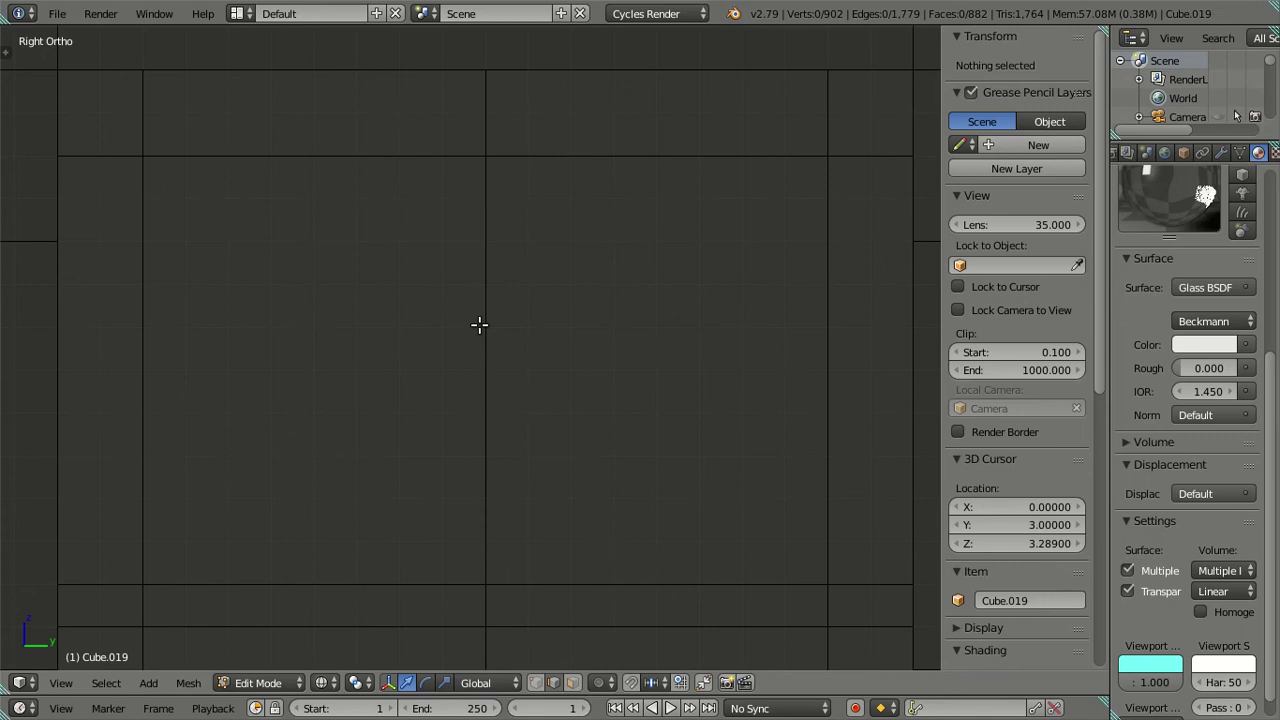
pyautogui.hotkey('ctrl', 'r')
pyautogui.scroll(1, 484, 307)
pyautogui.scroll(6, 484, 307)
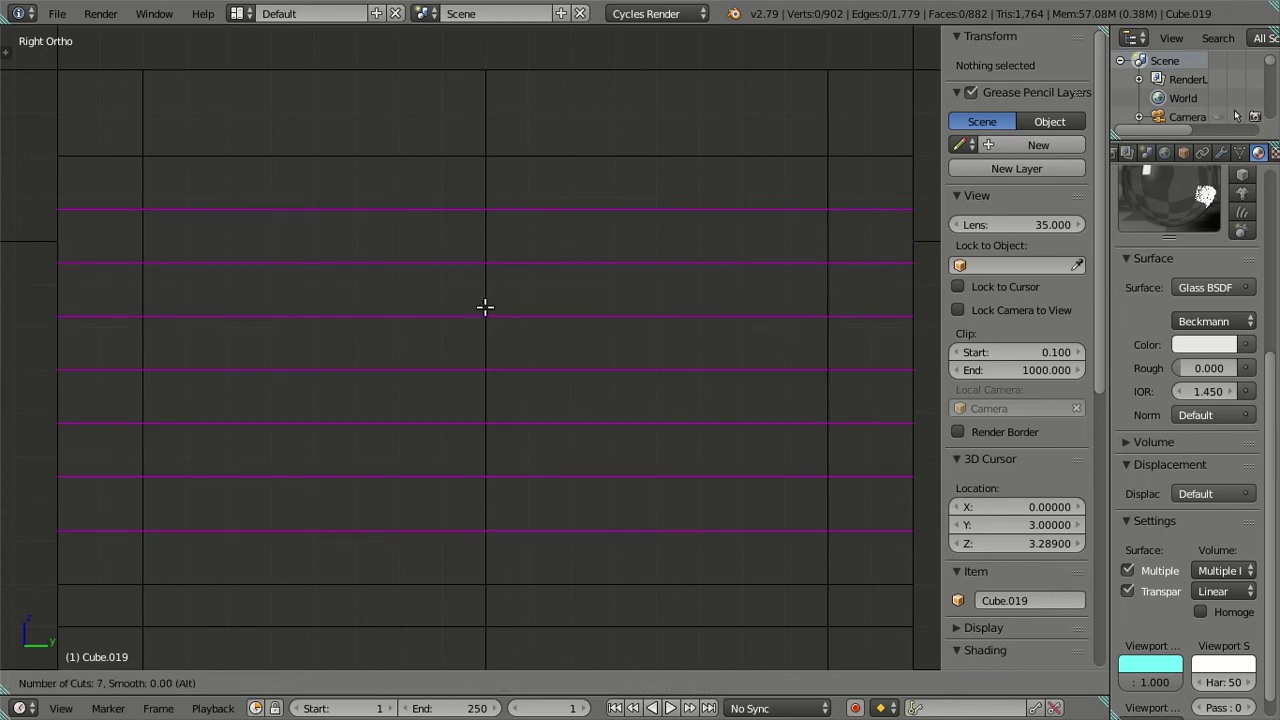
pyautogui.click(484, 307)
pyautogui.click(553, 191)
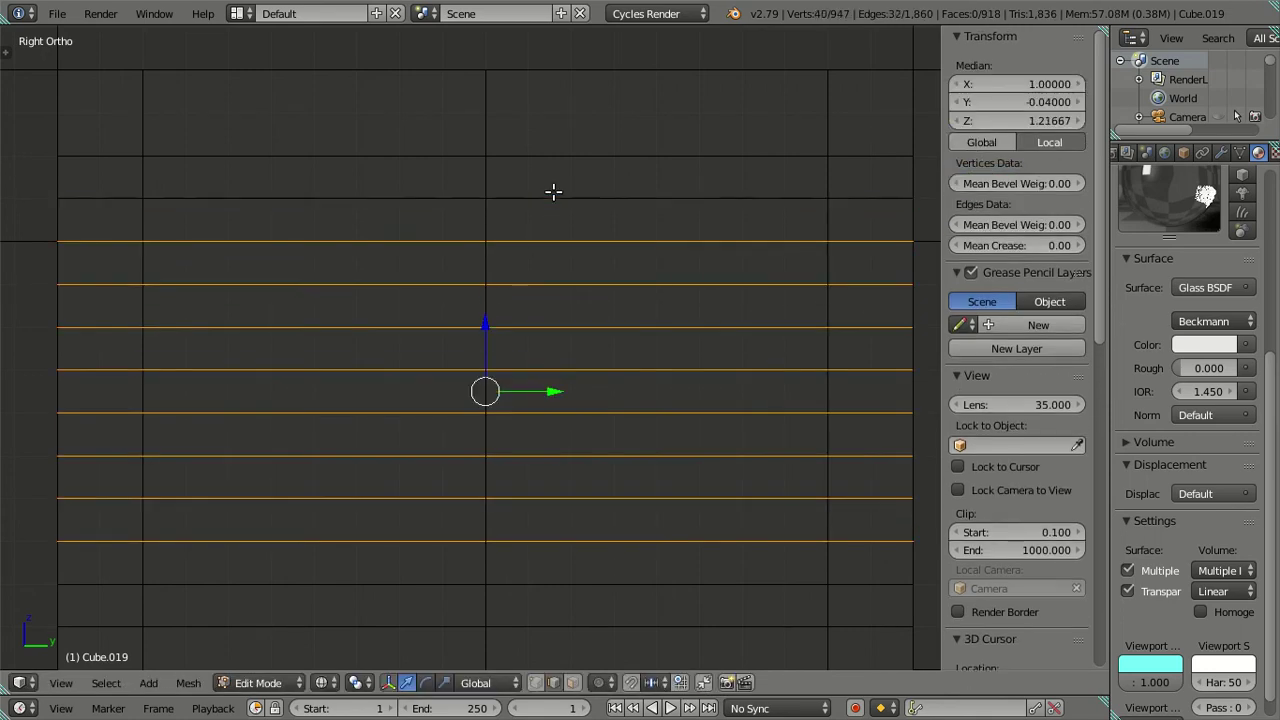
pyautogui.press('x')
pyautogui.click(543, 531)
# Zoom and pan to view the whole door with its new horizontal bars.
pyautogui.scroll(-3, 551, 531)
pyautogui.scroll(2, 535, 367)
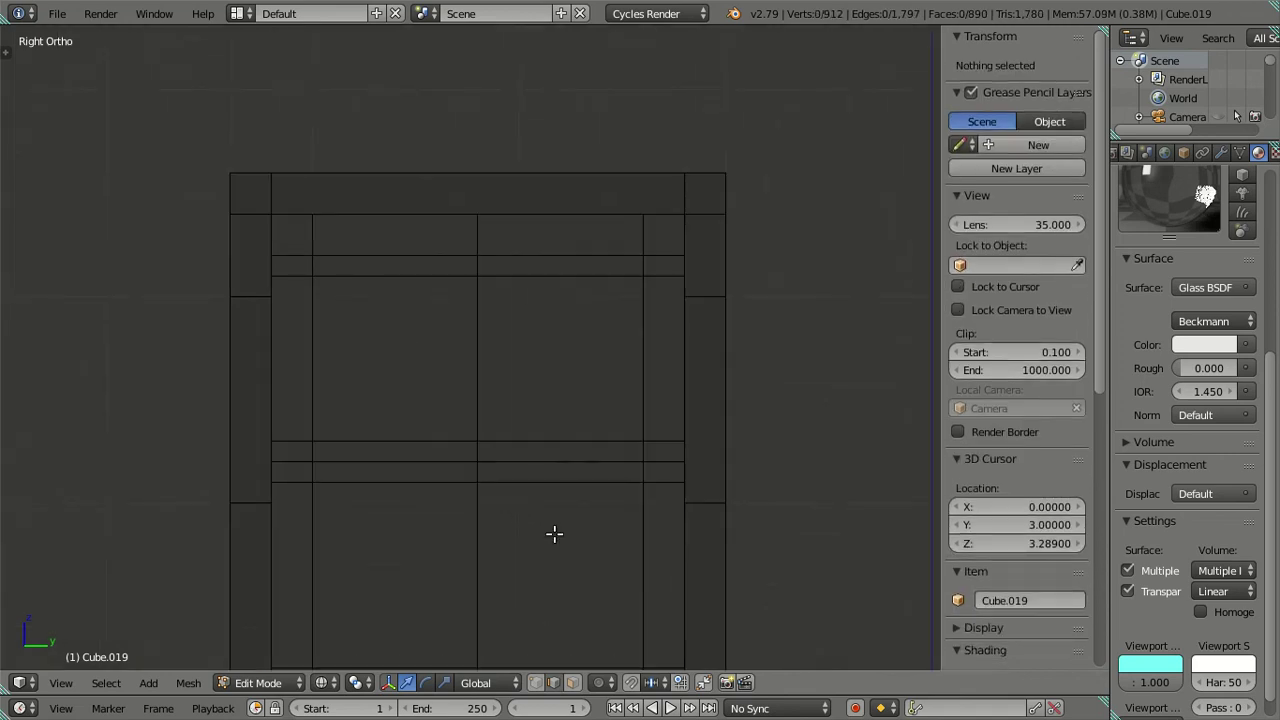
pyautogui.scroll(-2, 532, 378)
pyautogui.scroll(-1, 522, 410)
pyautogui.moveTo(529, 420)
pyautogui.keyDown('shift'); pyautogui.mouseDown(button='middle')
pyautogui.moveTo(524, 357)
pyautogui.moveTo(519, 384)
pyautogui.mouseUp(button='middle'); pyautogui.keyUp('shift')
pyautogui.scroll(1, 518, 364)
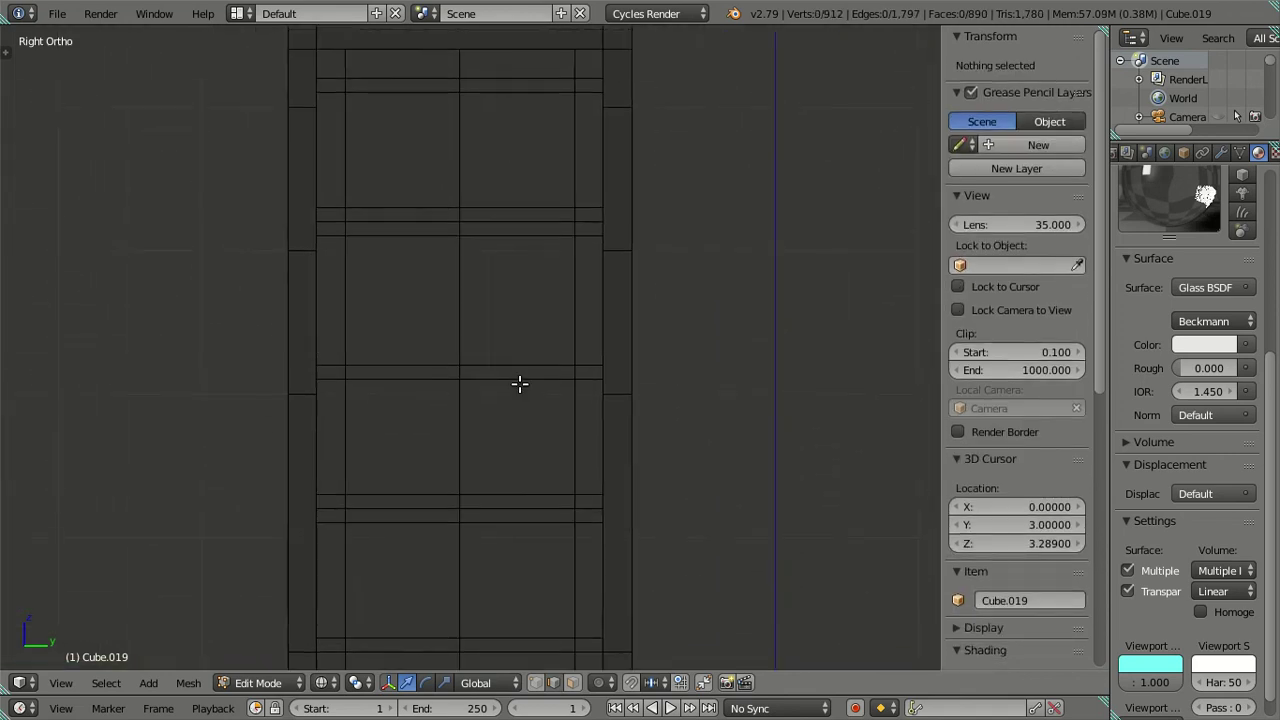
pyautogui.scroll(-1, 509, 429)
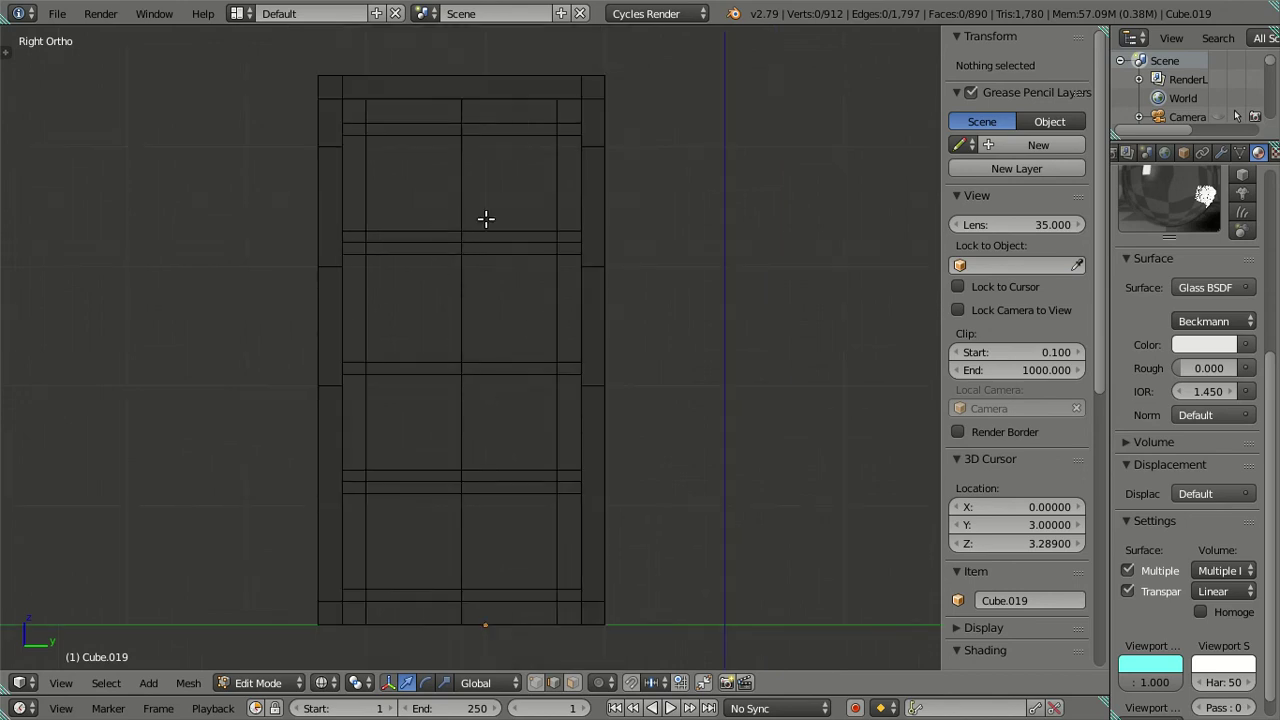
# In Right Ortho view, dissolve the stray horizontal loops at the door's top and bottom.
pyautogui.press('z')
pyautogui.moveTo(460, 254)
pyautogui.mouseDown(button='middle')
pyautogui.moveTo(491, 251)
pyautogui.moveTo(494, 220)
pyautogui.moveTo(485, 229)
pyautogui.mouseUp(button='middle')
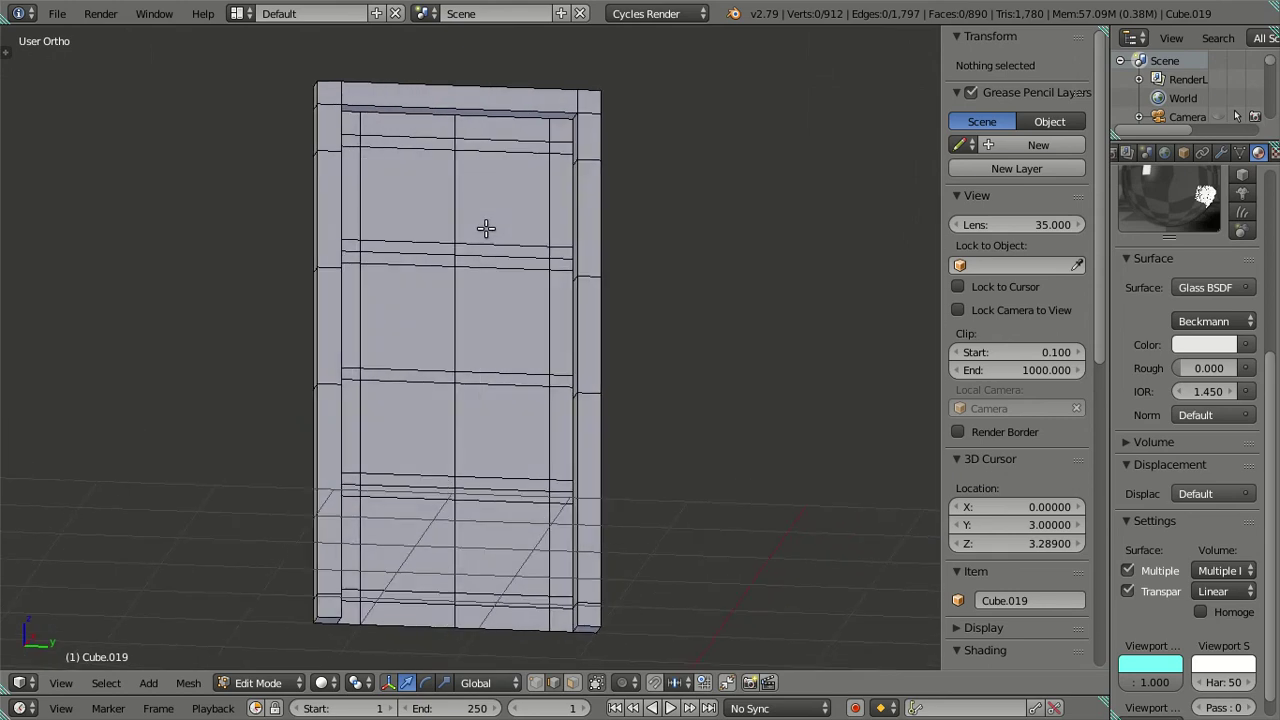
pyautogui.press('KP_3')
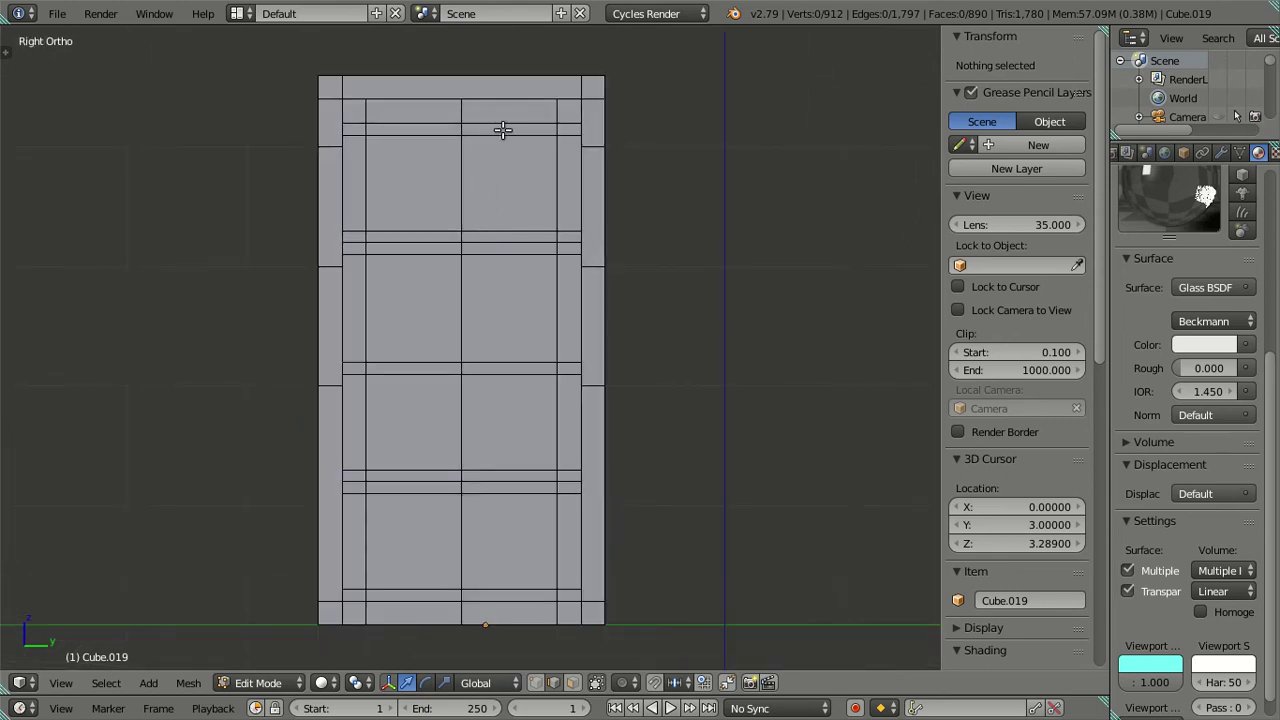
pyautogui.keyDown('alt'); pyautogui.rightClick(504, 137); pyautogui.keyUp('alt')
pyautogui.keyDown('alt'); pyautogui.keyDown('shift'); pyautogui.rightClick(514, 571); pyautogui.keyUp('shift'); pyautogui.keyUp('alt')
pyautogui.press('x')
pyautogui.click(545, 580)
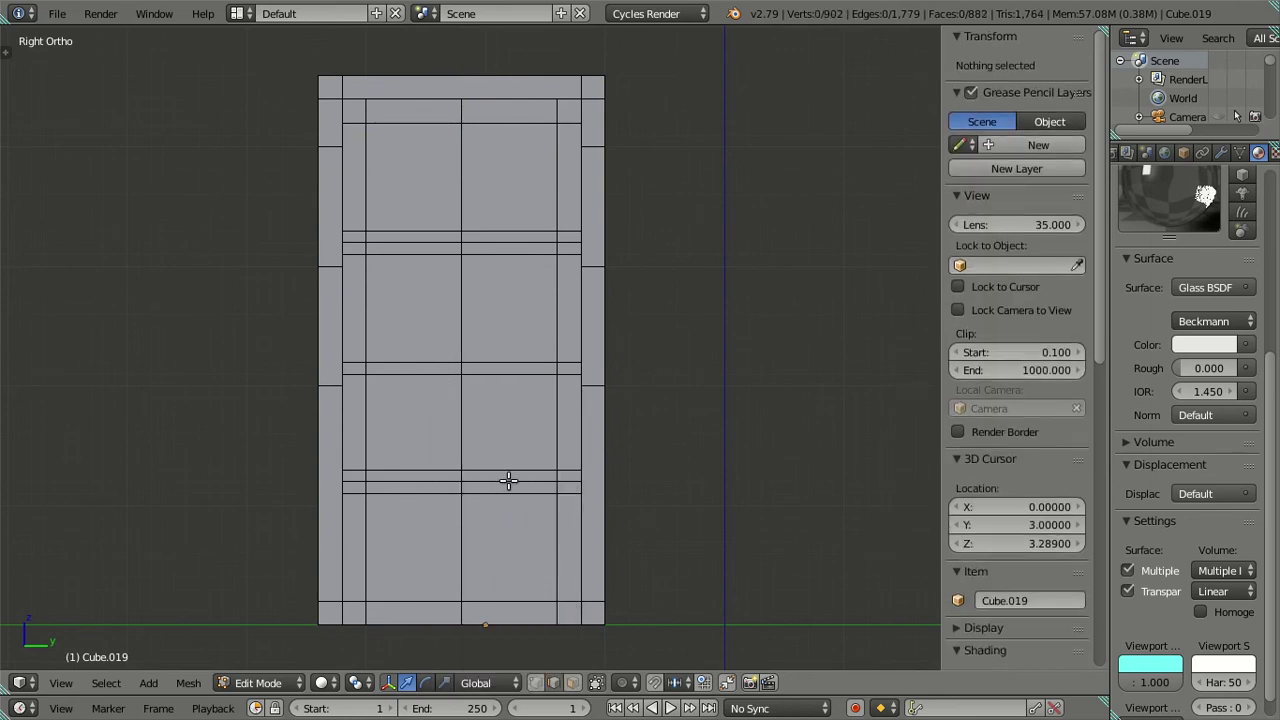
# Add six horizontal loop cuts across the door's bottom pane.
pyautogui.keyDown('alt'); pyautogui.rightClick(509, 481); pyautogui.keyUp('alt')
pyautogui.scroll(4, 524, 478)
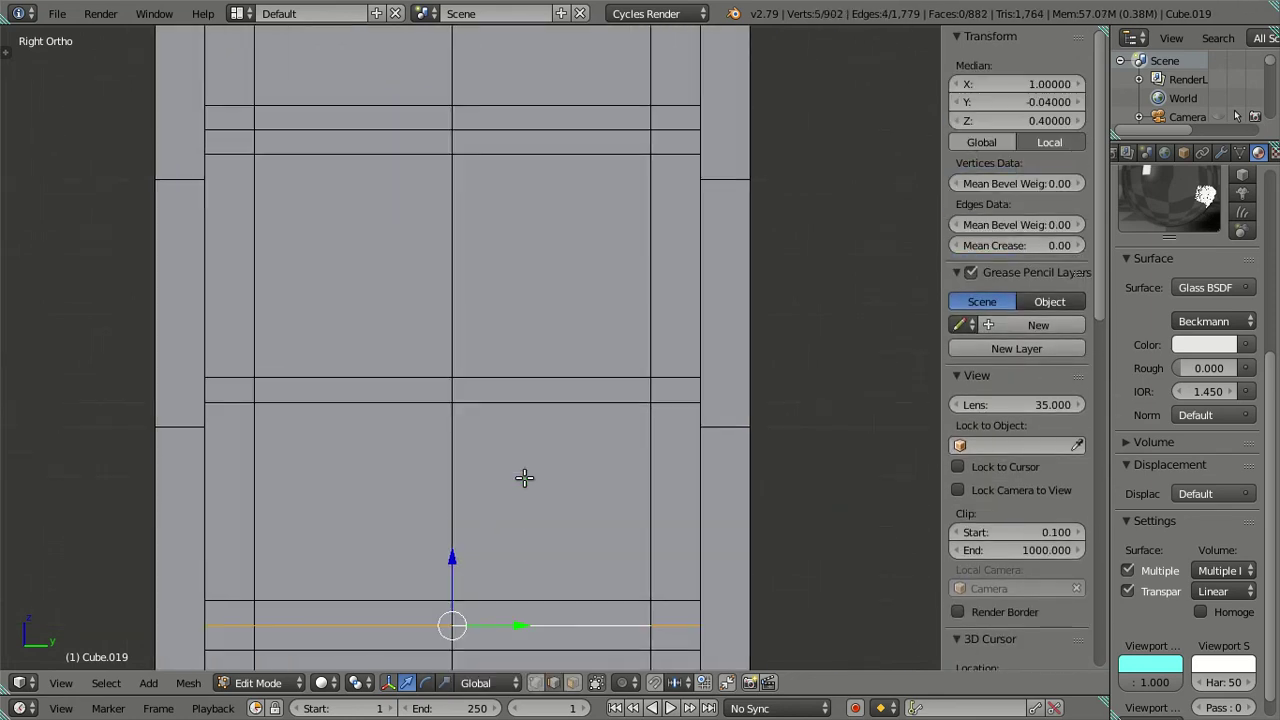
pyautogui.scroll(2, 457, 445)
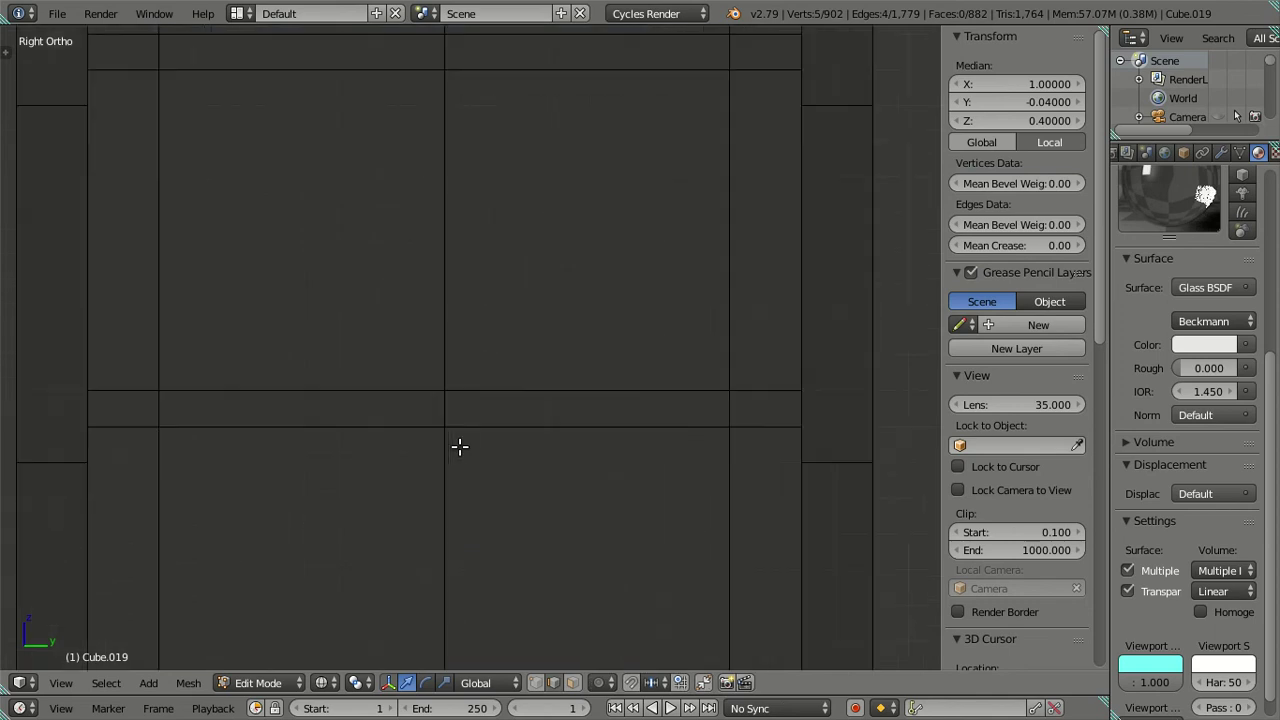
pyautogui.hotkey('ctrl', 'r')
pyautogui.scroll(3, 461, 488)
pyautogui.scroll(2, 461, 488)
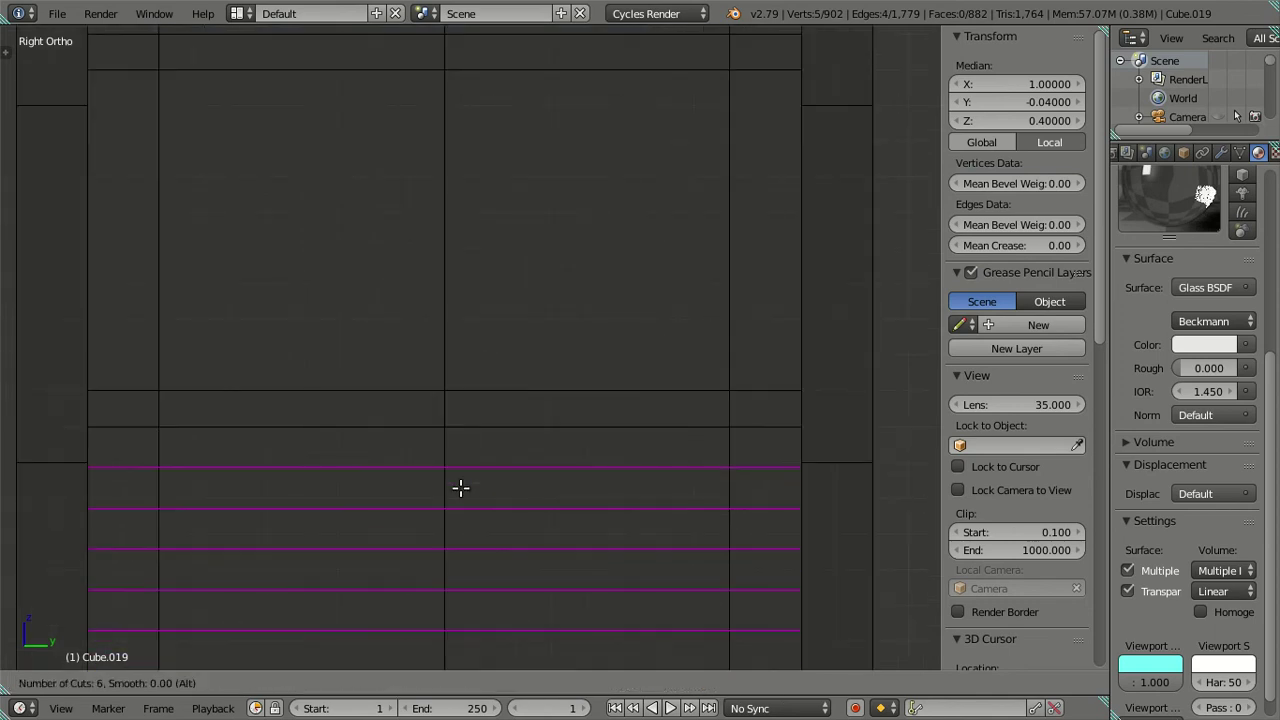
pyautogui.click(460, 488)
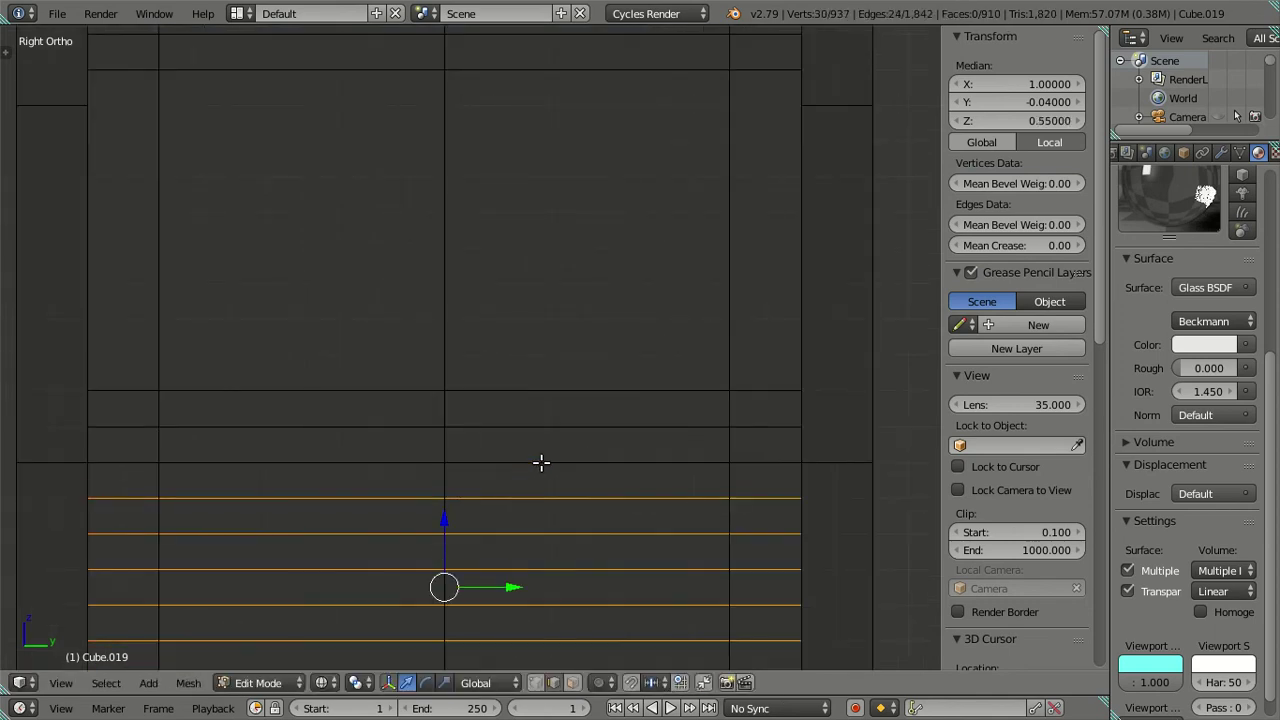
pyautogui.press('a')
# Dissolve three extra horizontal edge loops, then check the door and return to Right Ortho.
pyautogui.scroll(-4, 541, 462)
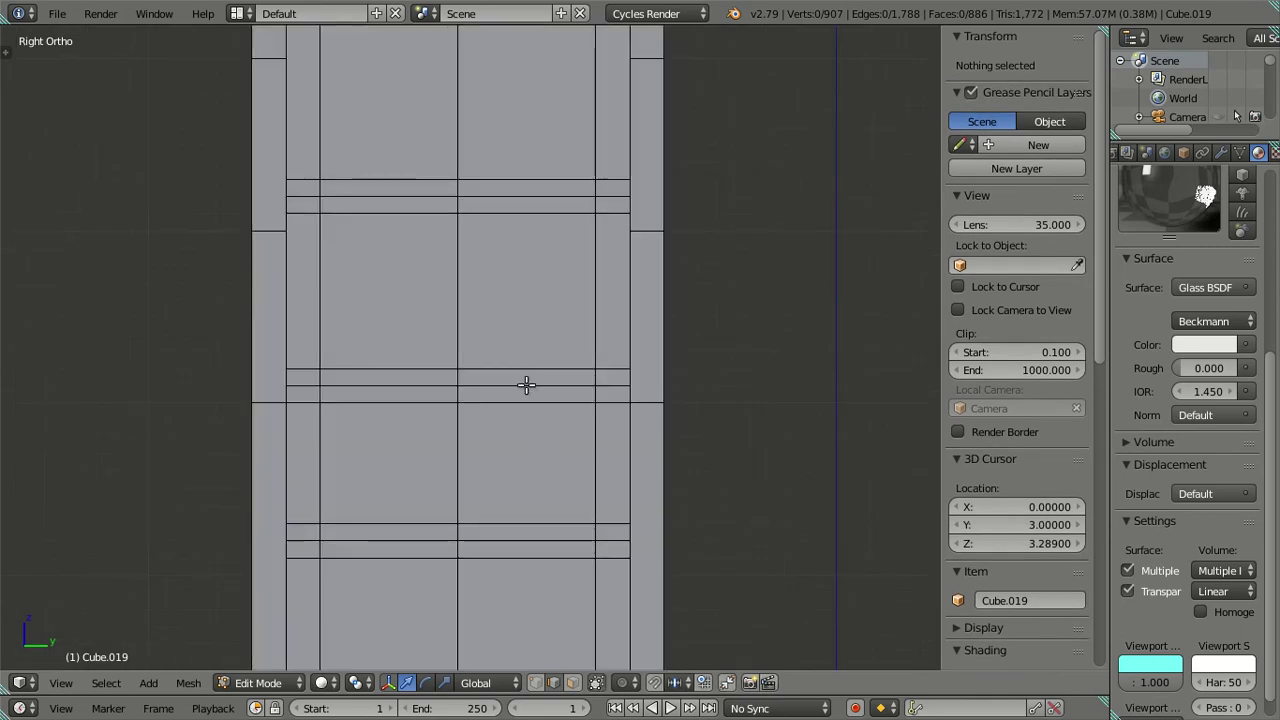
pyautogui.keyDown('alt'); pyautogui.rightClick(526, 385); pyautogui.keyUp('alt')
pyautogui.keyDown('alt'); pyautogui.keyDown('shift'); pyautogui.rightClick(503, 197); pyautogui.keyUp('shift'); pyautogui.keyUp('alt')
pyautogui.keyDown('alt'); pyautogui.keyDown('shift'); pyautogui.rightClick(505, 540); pyautogui.keyUp('shift'); pyautogui.keyUp('alt')
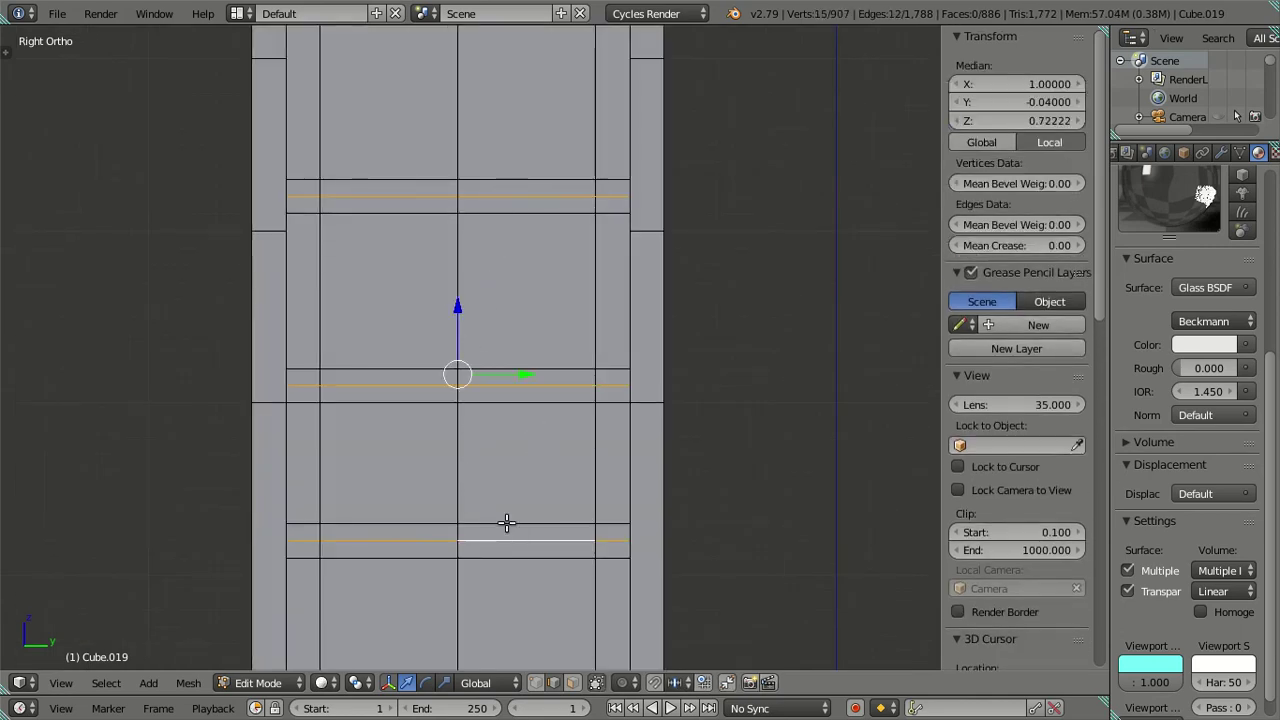
pyautogui.press('x')
pyautogui.click(496, 505)
pyautogui.scroll(-4, 496, 505)
pyautogui.scroll(2, 480, 503)
pyautogui.scroll(2, 483, 470)
pyautogui.moveTo(483, 437)
pyautogui.mouseDown(button='middle')
pyautogui.moveTo(599, 432)
pyautogui.moveTo(534, 294)
pyautogui.moveTo(459, 338)
pyautogui.moveTo(494, 437)
pyautogui.mouseUp(button='middle')
pyautogui.press('KP_3')
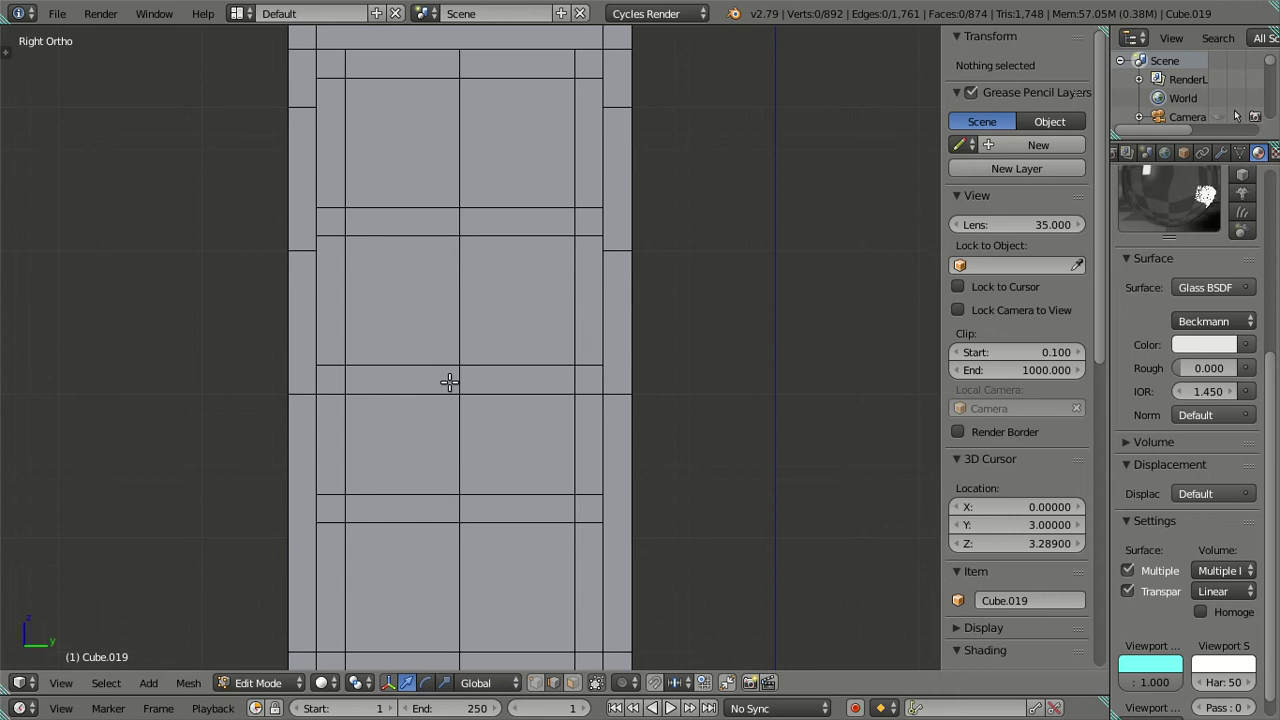
pyautogui.moveTo(501, 320)
pyautogui.mouseDown(button='middle')
pyautogui.moveTo(514, 291)
pyautogui.moveTo(486, 291)
pyautogui.moveTo(514, 272)
pyautogui.mouseUp(button='middle')
pyautogui.moveTo(625, 180)
pyautogui.mouseDown(button='middle')
pyautogui.moveTo(580, 226)
pyautogui.moveTo(466, 260)
pyautogui.moveTo(567, 199)
pyautogui.moveTo(547, 181)
pyautogui.moveTo(620, 166)
pyautogui.moveTo(517, 205)
pyautogui.moveTo(511, 257)
pyautogui.moveTo(480, 243)
pyautogui.moveTo(510, 204)
pyautogui.moveTo(568, 213)
pyautogui.mouseUp(button='middle')
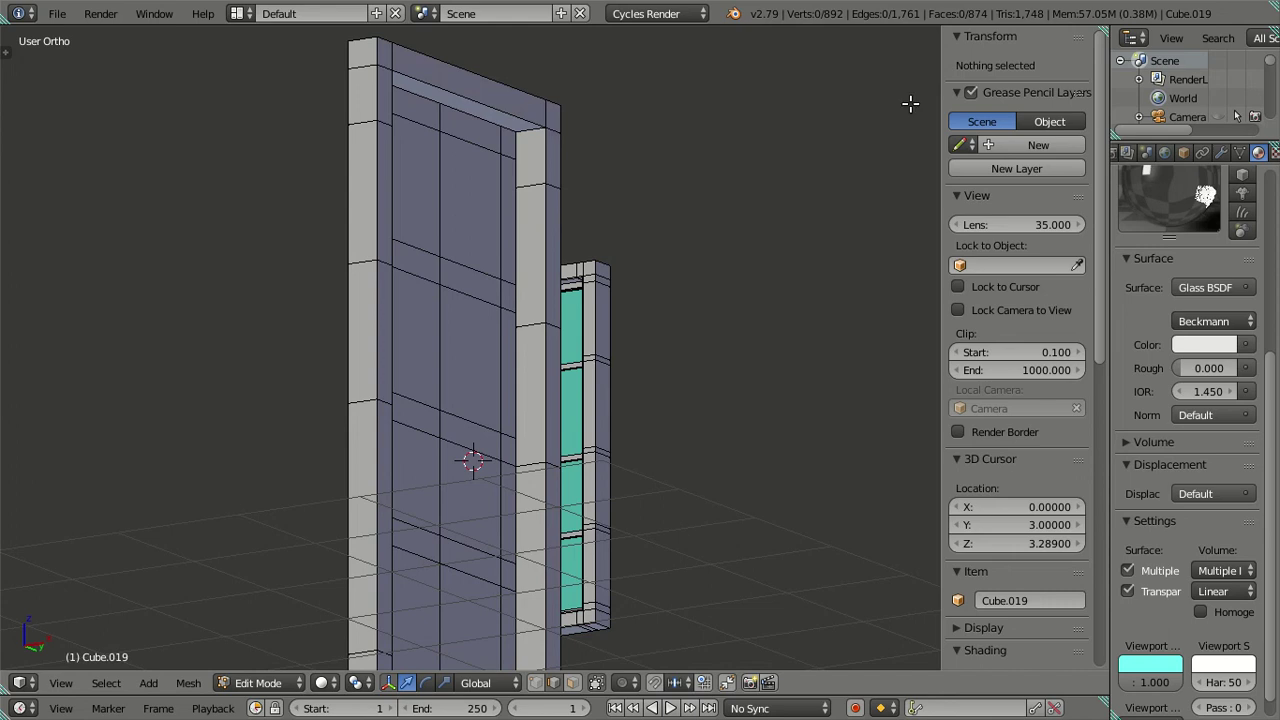
pyautogui.moveTo(516, 241)
pyautogui.mouseDown(button='middle')
pyautogui.moveTo(483, 209)
pyautogui.moveTo(454, 237)
pyautogui.moveTo(440, 208)
pyautogui.moveTo(466, 286)
pyautogui.moveTo(446, 306)
pyautogui.moveTo(370, 296)
pyautogui.moveTo(371, 251)
pyautogui.moveTo(346, 197)
pyautogui.moveTo(312, 252)
pyautogui.mouseUp(button='middle')
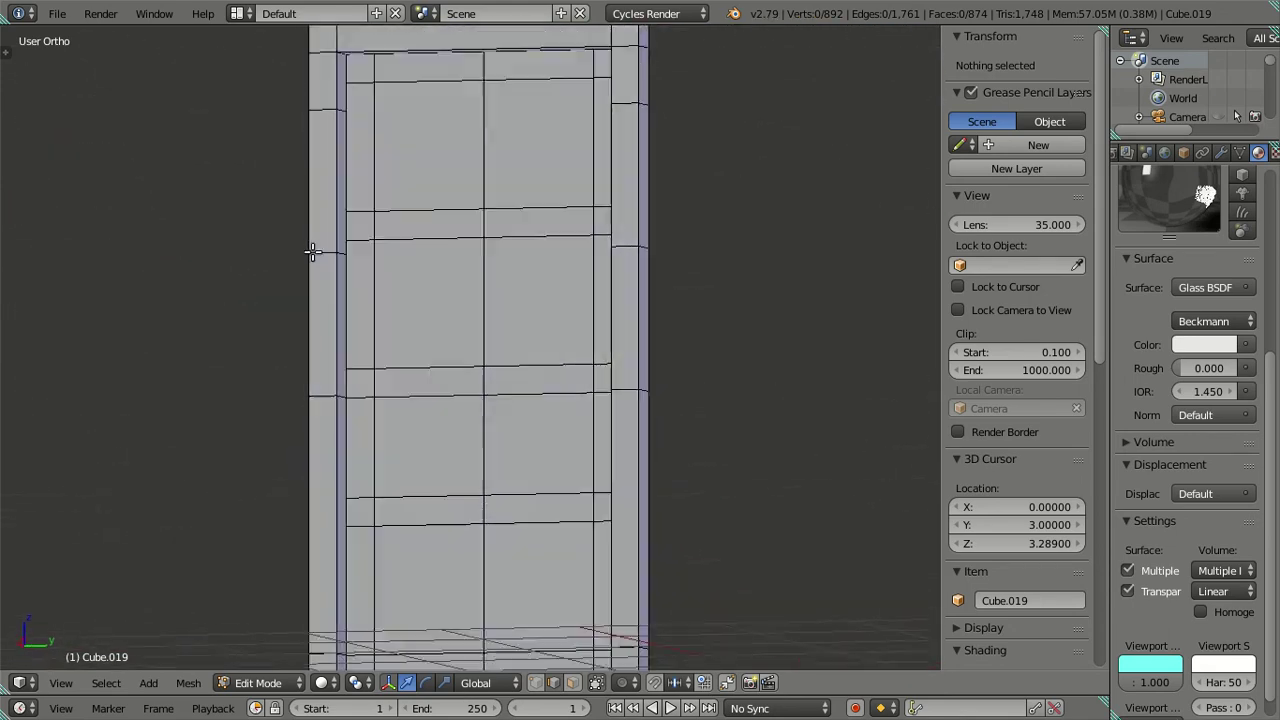
pyautogui.press('KP_3')
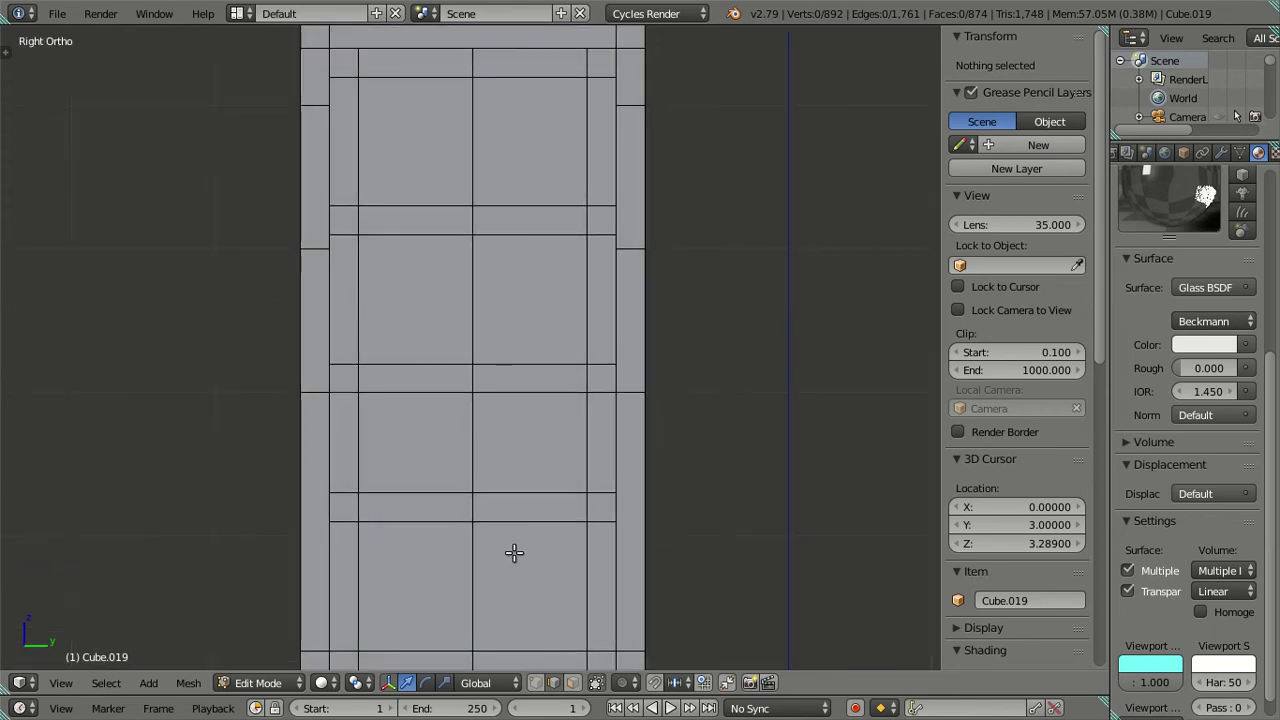
pyautogui.press('super')
# Switch to wireframe and zoom in on the bottom of the door.
pyautogui.write('z')
pyautogui.click(785, 657)
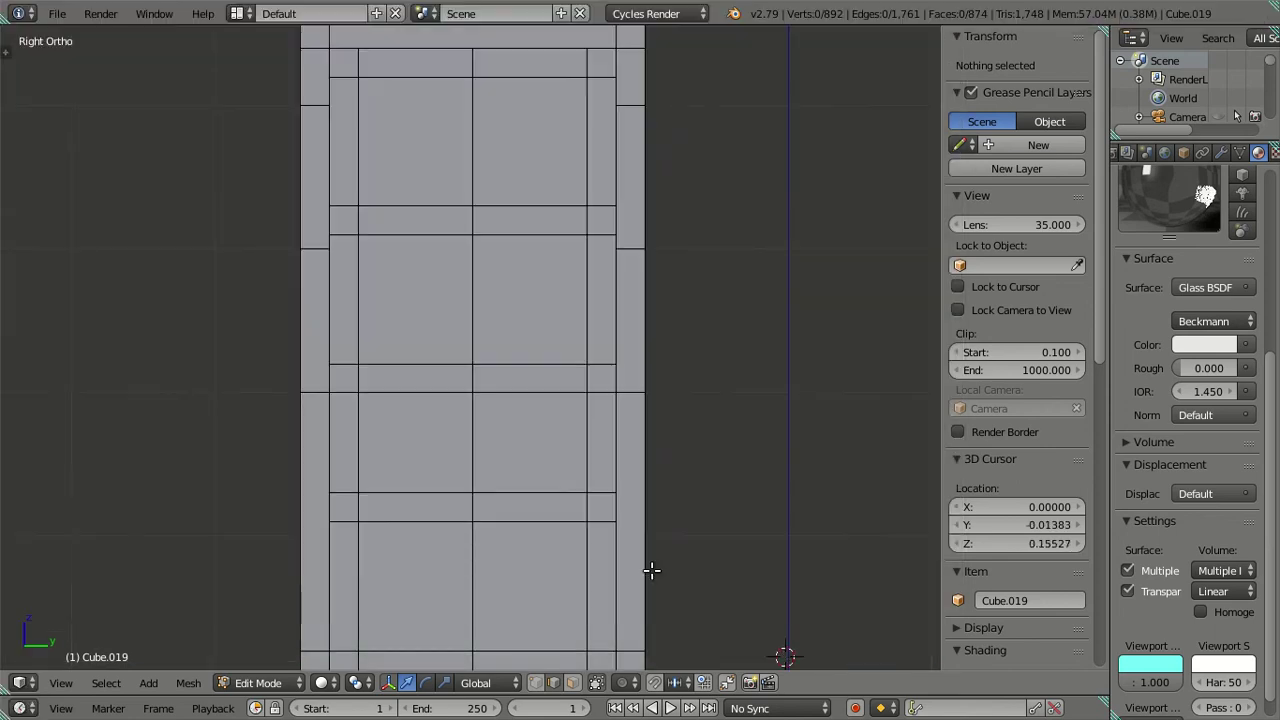
pyautogui.keyDown('shift'); pyautogui.moveTo(651, 570); pyautogui.dragTo(634, 277, button='middle'); pyautogui.keyUp('shift')
pyautogui.scroll(3, 451, 317)
pyautogui.scroll(2, 545, 362)
pyautogui.scroll(2, 545, 360)
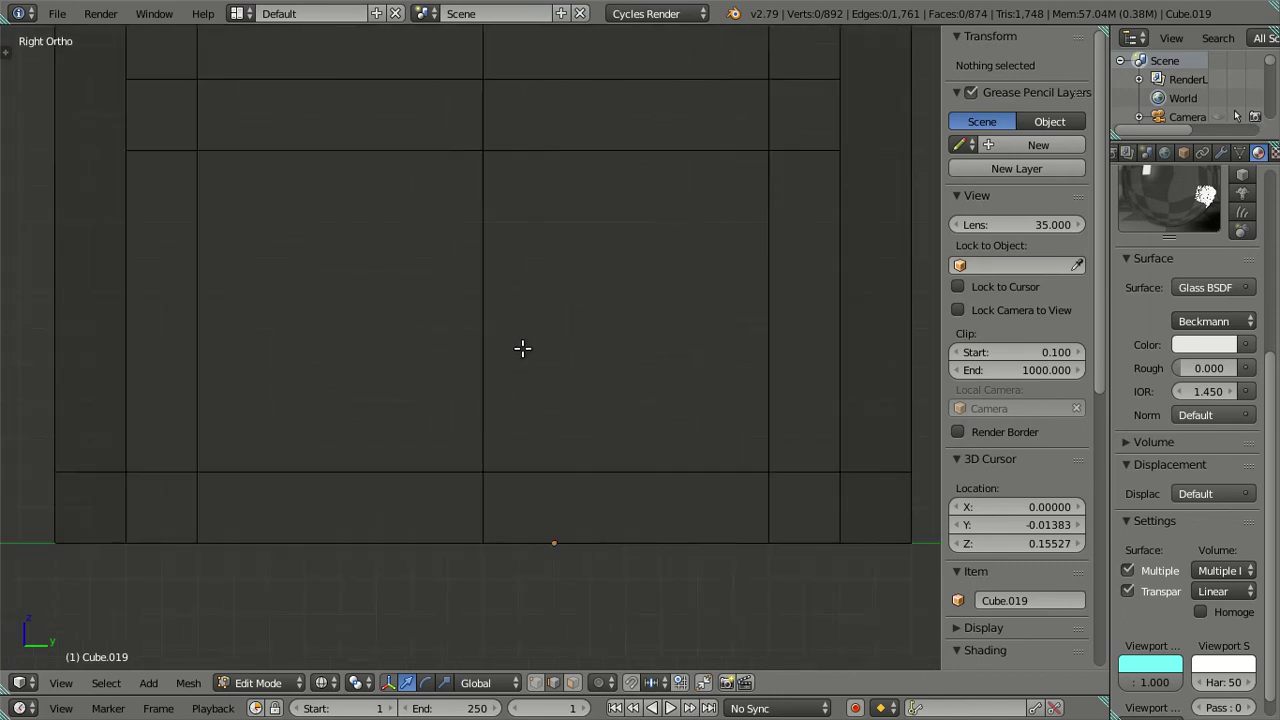
# Cut seven vertical loops across the door and dissolve them.
pyautogui.hotkey('ctrl', 'r')
pyautogui.scroll(1, 538, 448)
pyautogui.scroll(3, 538, 448)
pyautogui.scroll(1, 539, 449)
pyautogui.scroll(1, 539, 449)
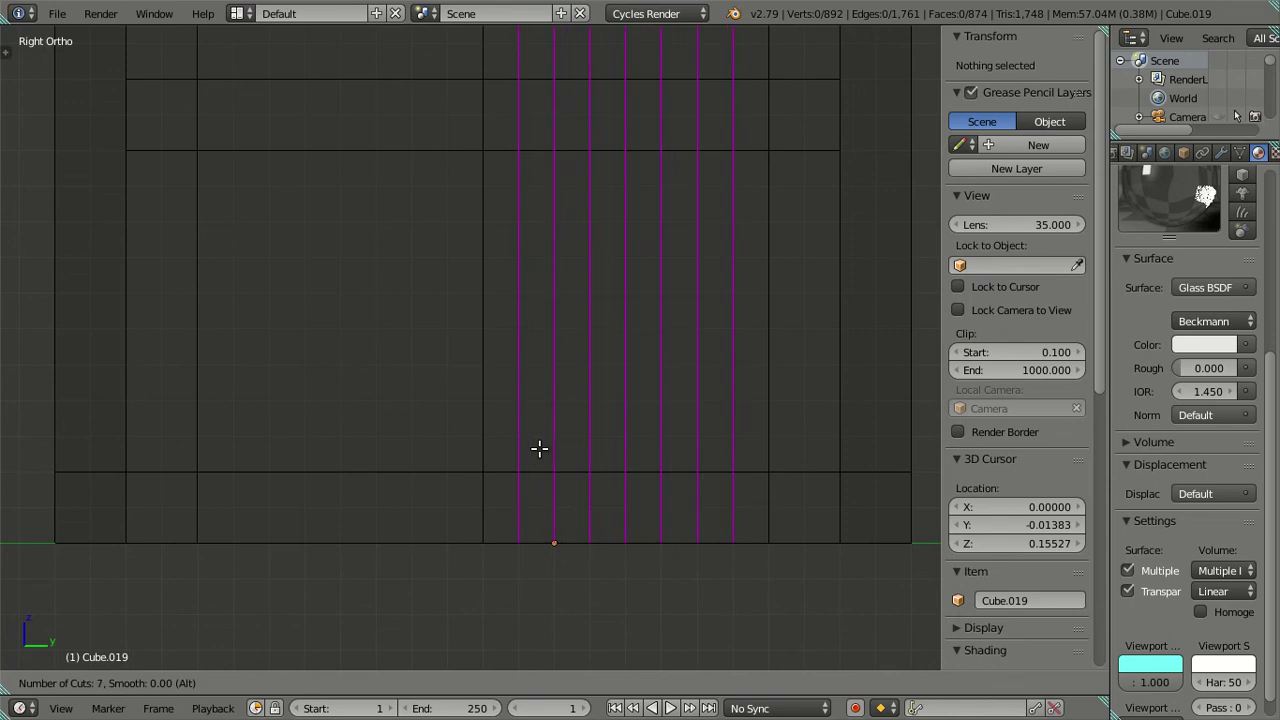
pyautogui.click(539, 449)
pyautogui.rightClick(534, 437)
pyautogui.press('x')
pyautogui.click(544, 410)
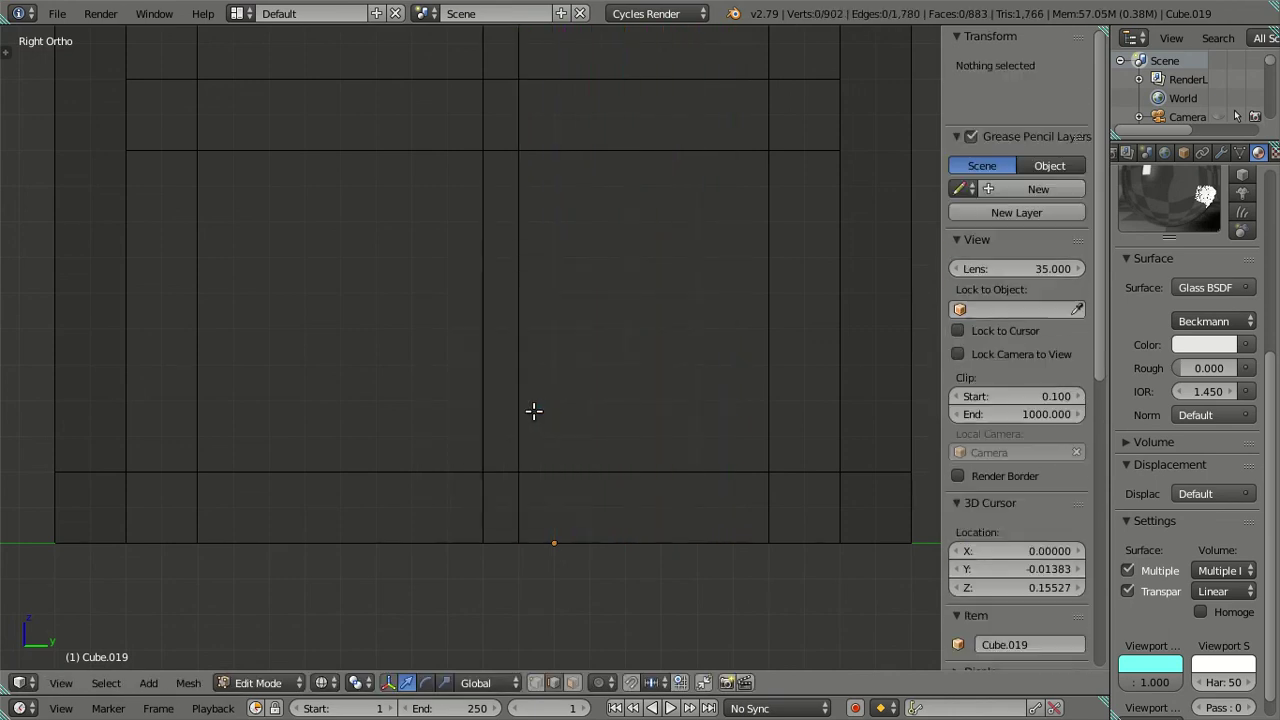
# Recut seven vertical loops, dissolve six, then dissolve the original centre loop.
pyautogui.hotkey('ctrl', 'r')
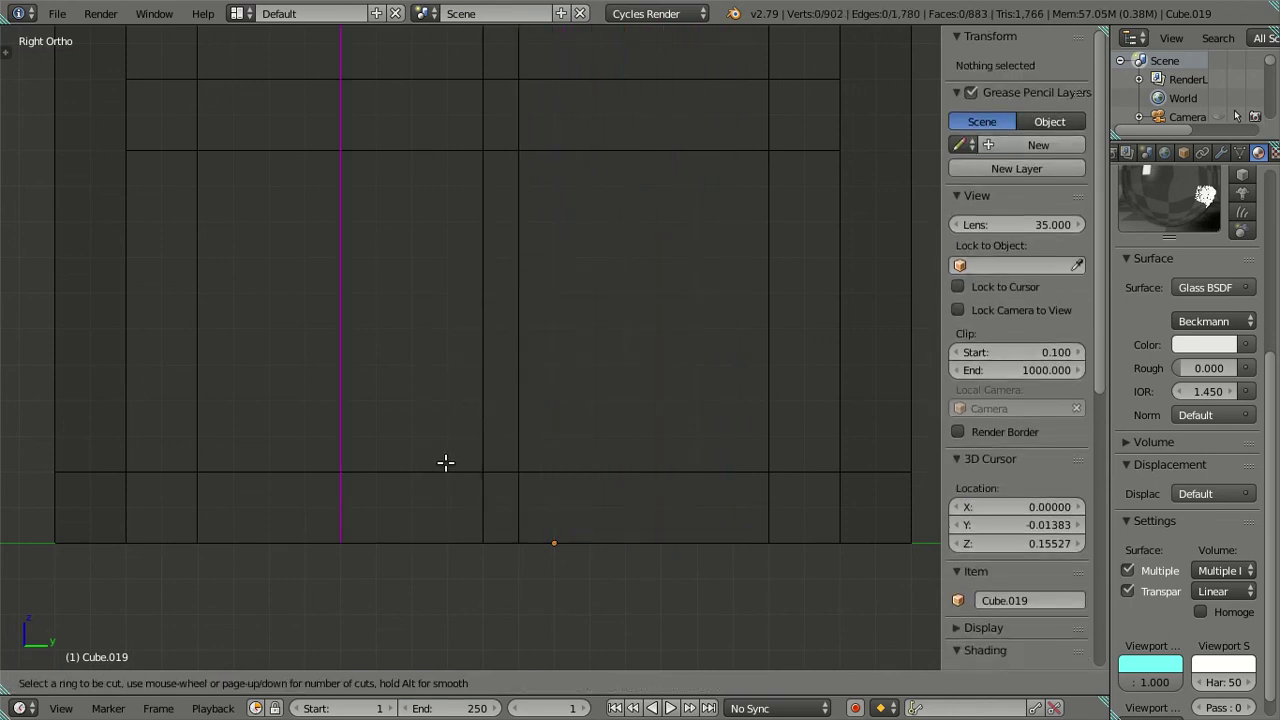
pyautogui.scroll(3, 446, 462)
pyautogui.scroll(2, 446, 462)
pyautogui.scroll(1, 446, 462)
pyautogui.click(446, 462)
pyautogui.rightClick(449, 434)
pyautogui.press('x')
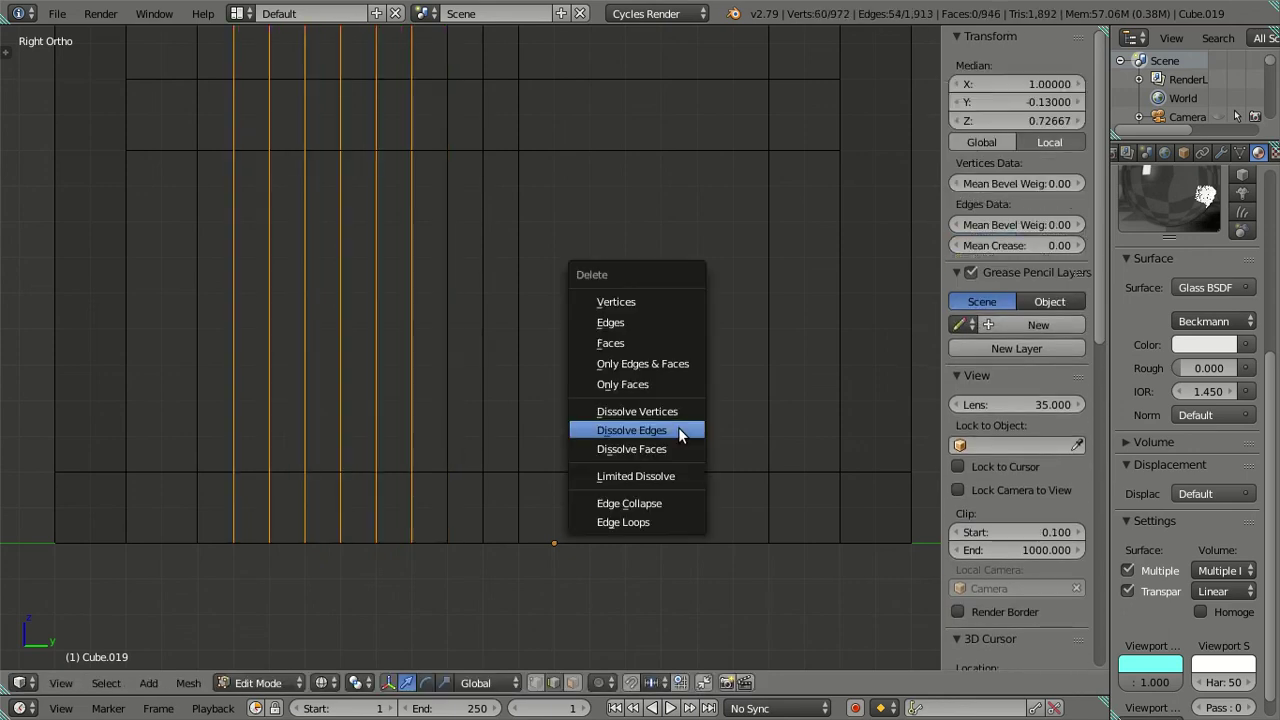
pyautogui.click(678, 427)
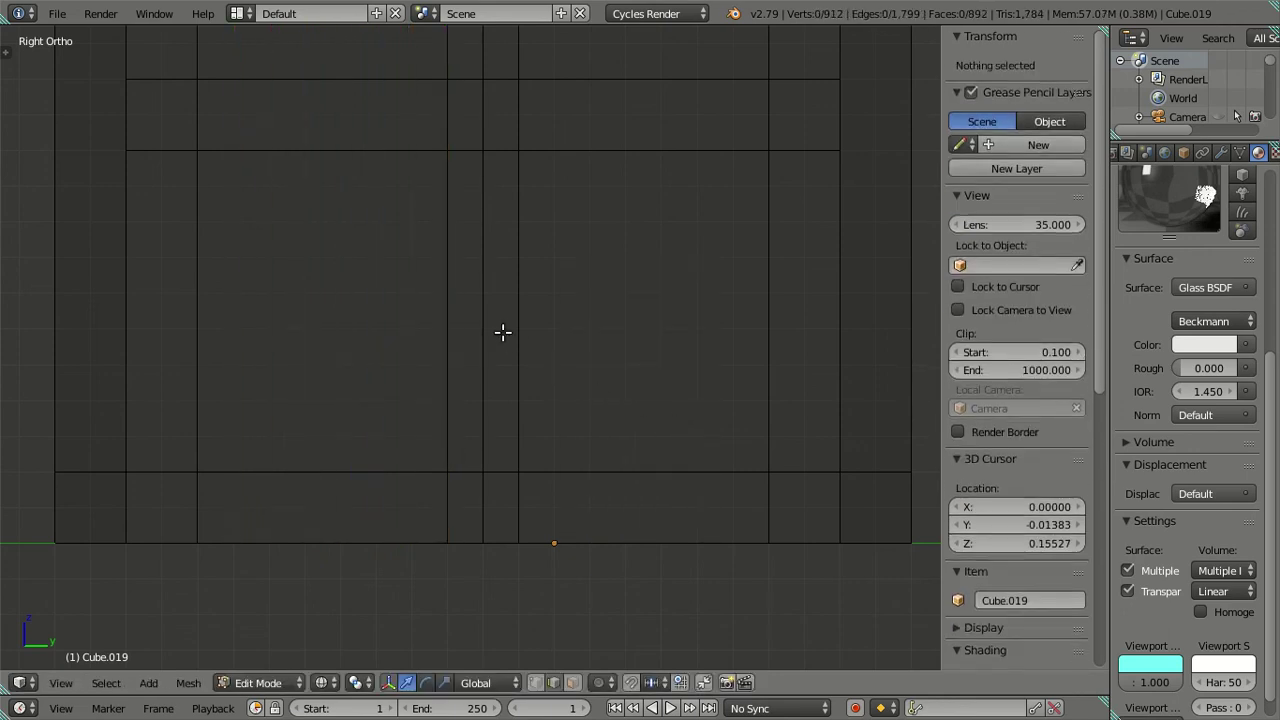
pyautogui.keyDown('alt'); pyautogui.rightClick(502, 332); pyautogui.keyUp('alt')
pyautogui.press('x')
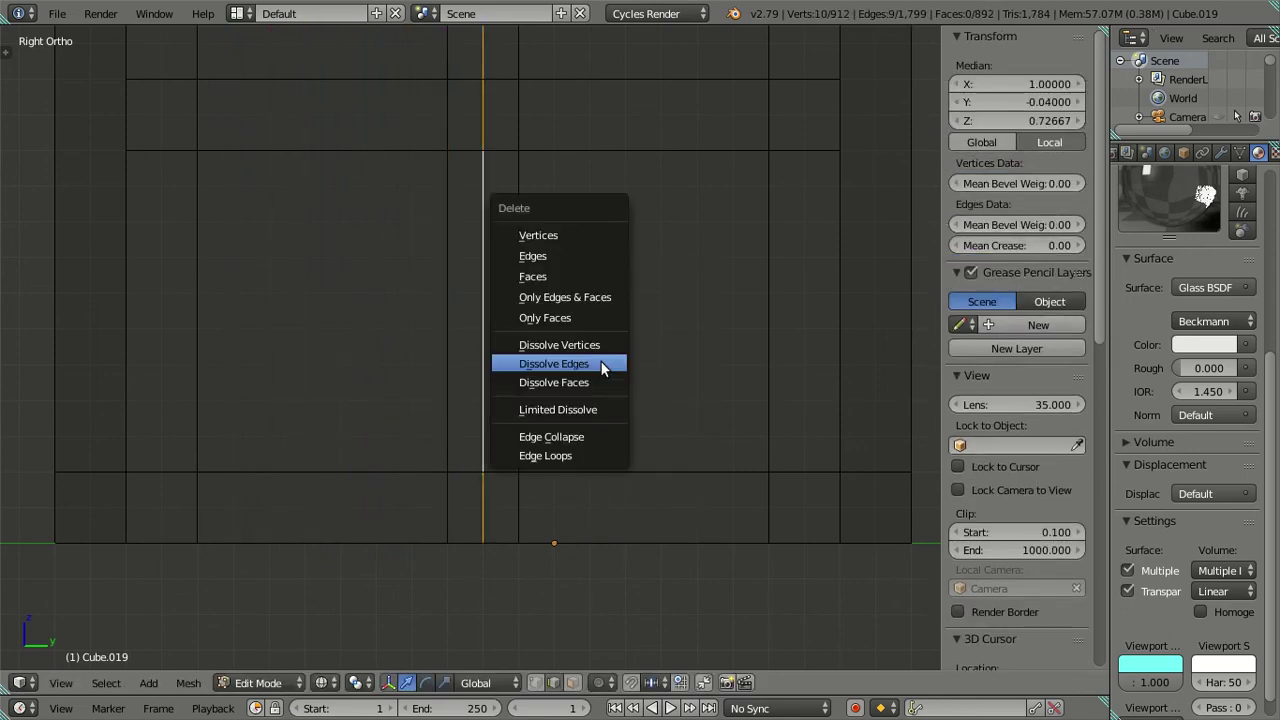
pyautogui.click(600, 366)
# Return to solid shading and orbit to inspect the new middle mullion strip.
pyautogui.scroll(-4, 600, 362)
pyautogui.press('z')
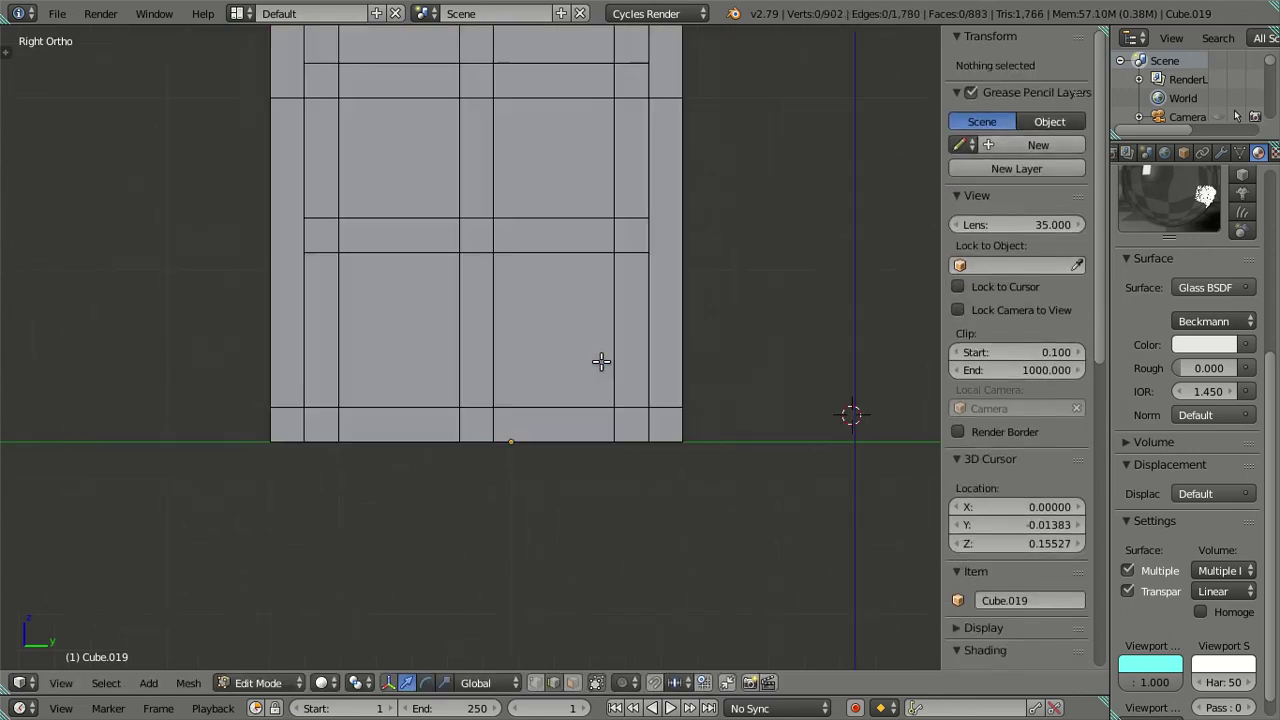
pyautogui.scroll(-4, 596, 356)
pyautogui.keyDown('shift'); pyautogui.moveTo(574, 241); pyautogui.dragTo(609, 323, button='middle'); pyautogui.keyUp('shift')
pyautogui.scroll(1, 609, 318)
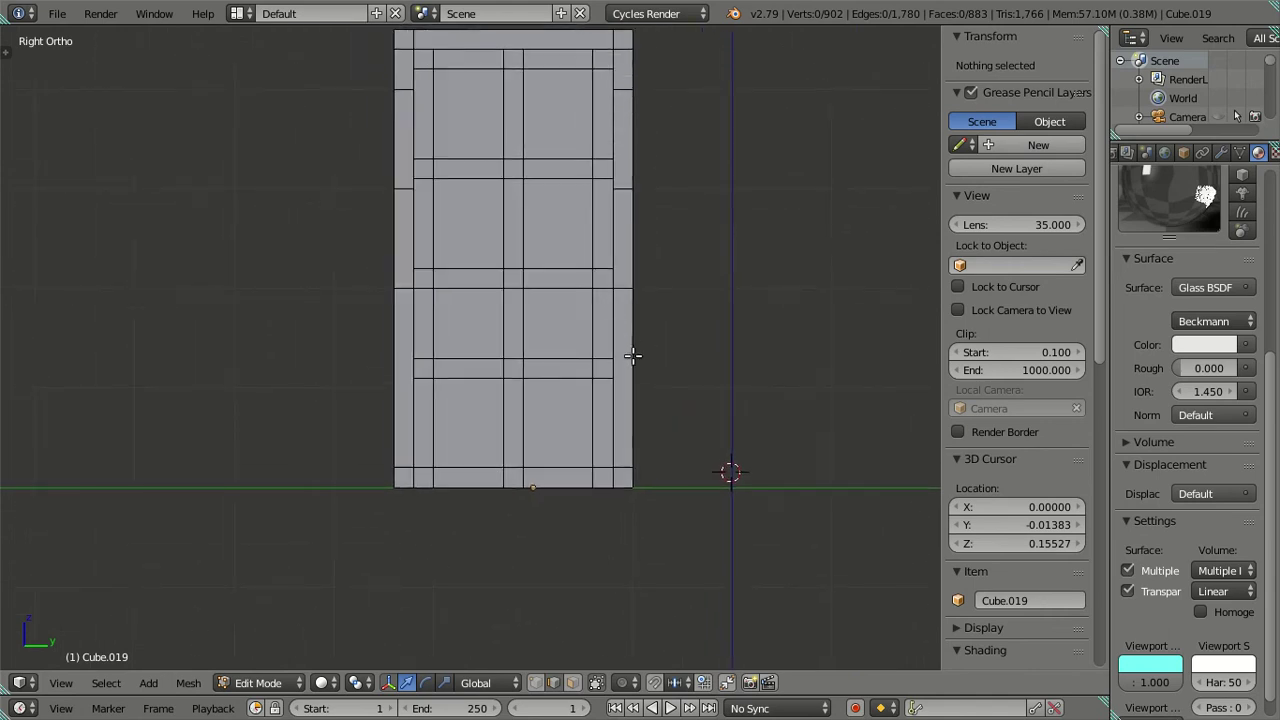
pyautogui.moveTo(585, 85)
pyautogui.keyDown('shift'); pyautogui.mouseDown(button='middle')
pyautogui.moveTo(566, 177)
pyautogui.moveTo(530, 230)
pyautogui.mouseUp(button='middle'); pyautogui.keyUp('shift')
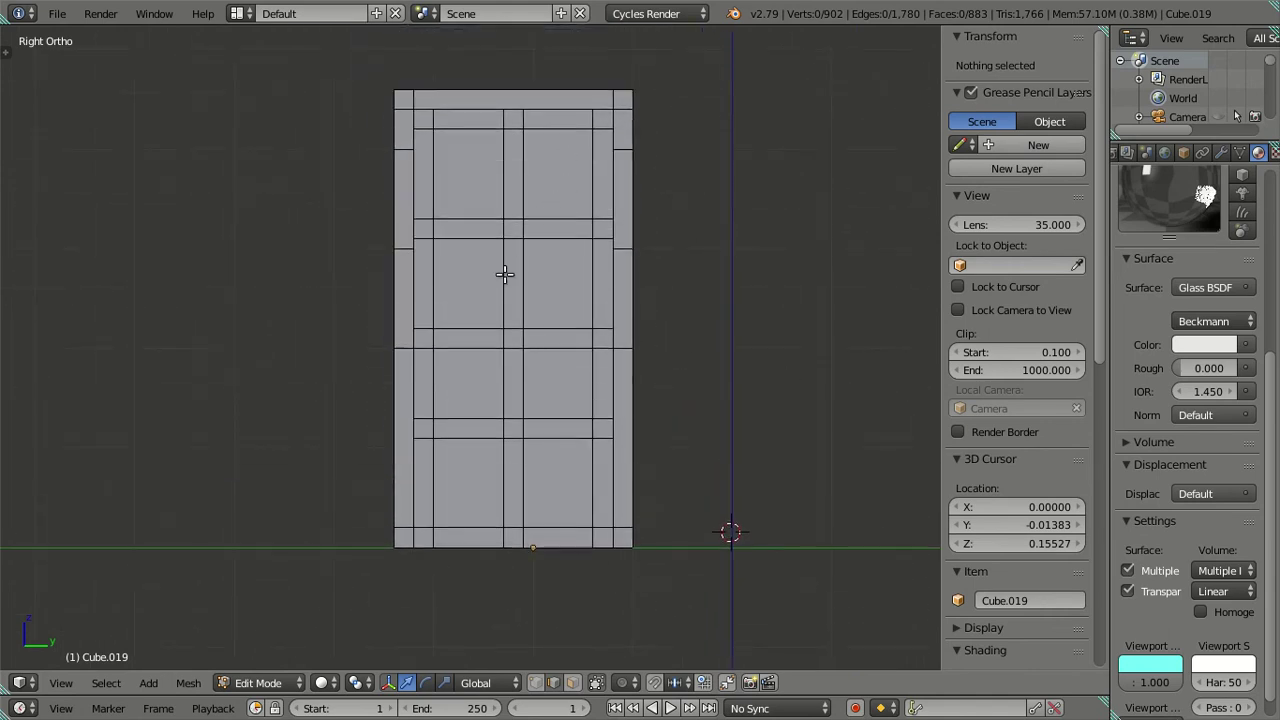
pyautogui.moveTo(491, 304)
pyautogui.mouseDown(button='middle')
pyautogui.moveTo(623, 280)
pyautogui.moveTo(517, 263)
pyautogui.moveTo(866, 339)
pyautogui.moveTo(537, 323)
pyautogui.moveTo(677, 331)
pyautogui.moveTo(418, 270)
pyautogui.moveTo(174, 306)
pyautogui.moveTo(609, 323)
pyautogui.moveTo(700, 310)
pyautogui.moveTo(551, 296)
pyautogui.moveTo(803, 354)
pyautogui.moveTo(837, 340)
pyautogui.moveTo(849, 414)
pyautogui.moveTo(840, 389)
pyautogui.moveTo(521, 402)
pyautogui.mouseUp(button='middle')
# Tilt the view and select four of the door's pane faces in face select mode.
pyautogui.scroll(2, 441, 347)
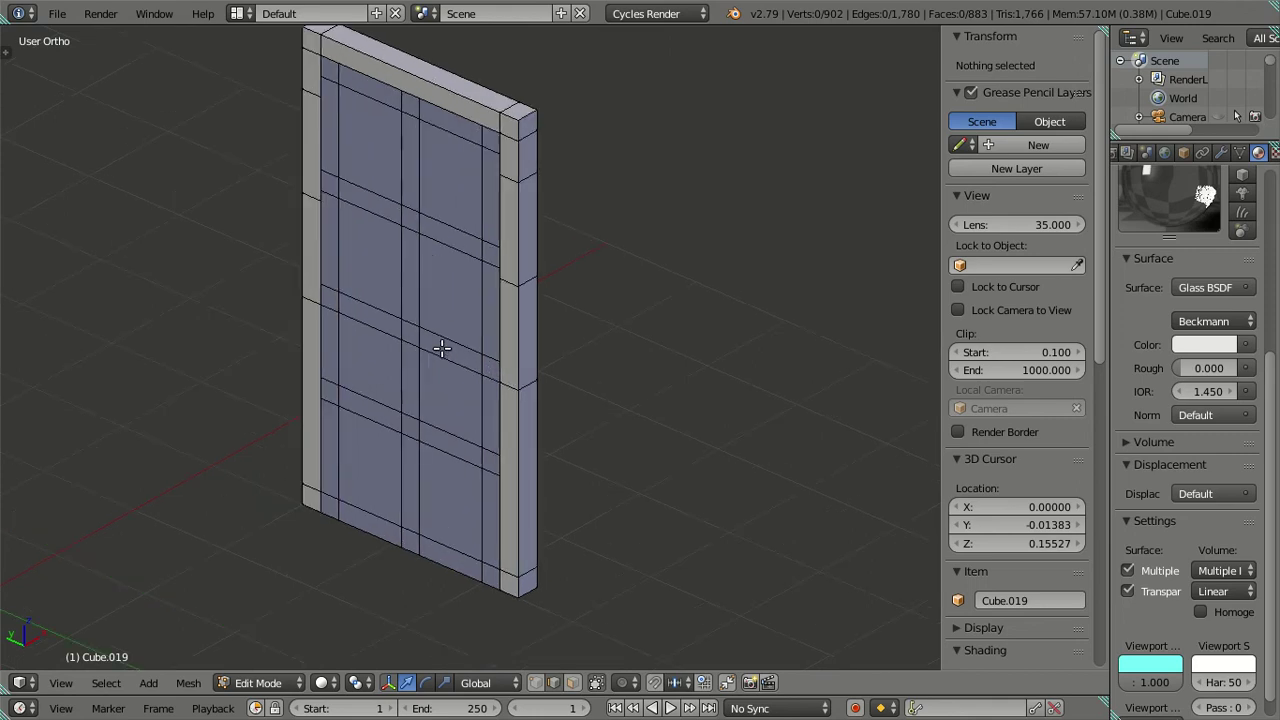
pyautogui.scroll(3, 451, 351)
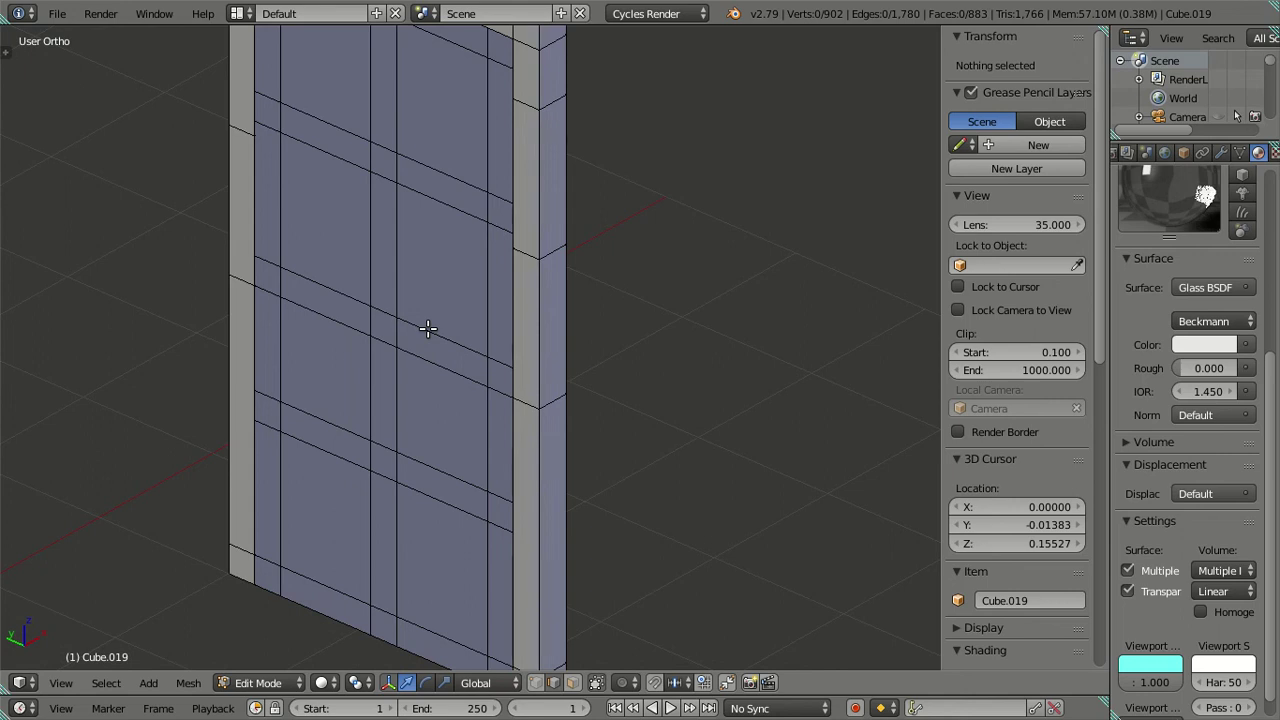
pyautogui.scroll(-3, 428, 329)
pyautogui.moveTo(428, 366)
pyautogui.mouseDown(button='middle')
pyautogui.moveTo(474, 383)
pyautogui.moveTo(557, 543)
pyautogui.mouseUp(button='middle')
pyautogui.click(572, 682)
pyautogui.click(340, 446)
pyautogui.keyDown('shift'); pyautogui.click(459, 483); pyautogui.keyUp('shift')
pyautogui.keyDown('shift'); pyautogui.click(445, 405); pyautogui.keyUp('shift')
pyautogui.keyDown('shift'); pyautogui.click(370, 378); pyautogui.keyUp('shift')
pyautogui.moveTo(370, 378)
pyautogui.mouseDown(button='middle')
pyautogui.moveTo(560, 317)
pyautogui.moveTo(565, 357)
pyautogui.moveTo(510, 332)
pyautogui.moveTo(329, 337)
pyautogui.mouseUp(button='middle')
# Snap to the side view, deselect all and switch to wireframe shading.
pyautogui.press('KP_3')
pyautogui.scroll(2, 550, 512)
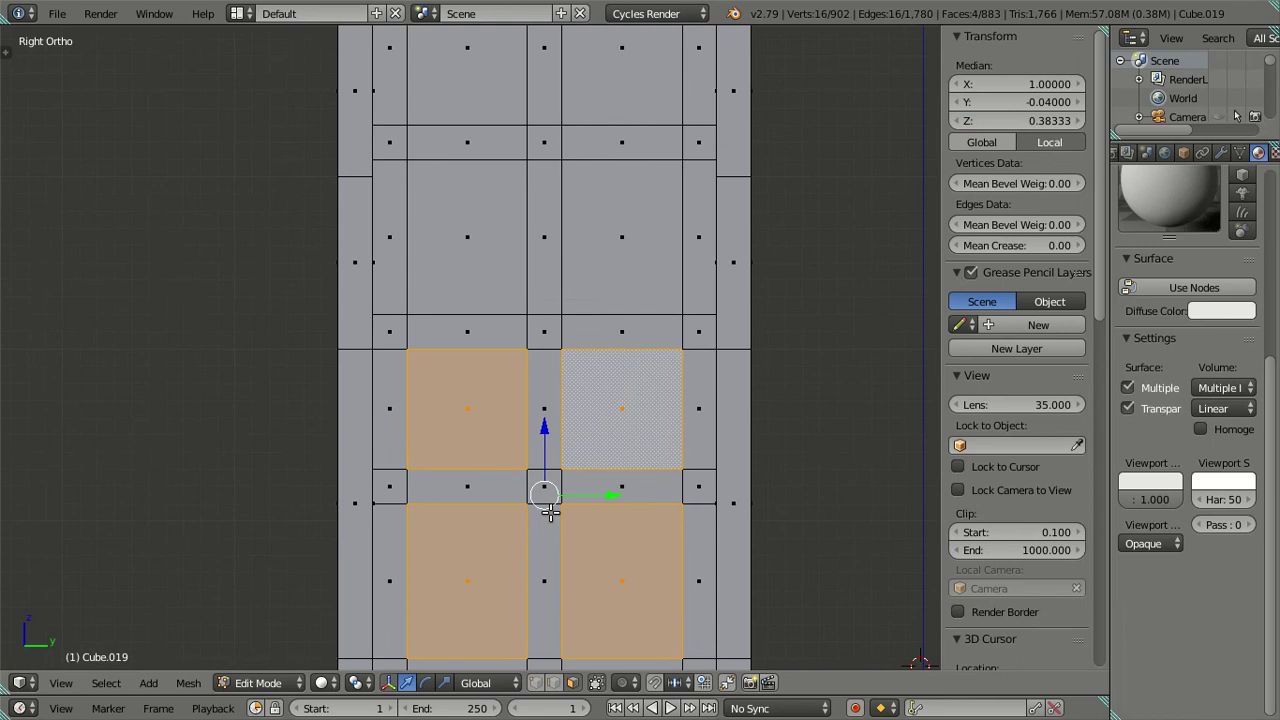
pyautogui.press('a')
pyautogui.press('z')
pyautogui.scroll(2, 580, 408)
pyautogui.scroll(1, 575, 415)
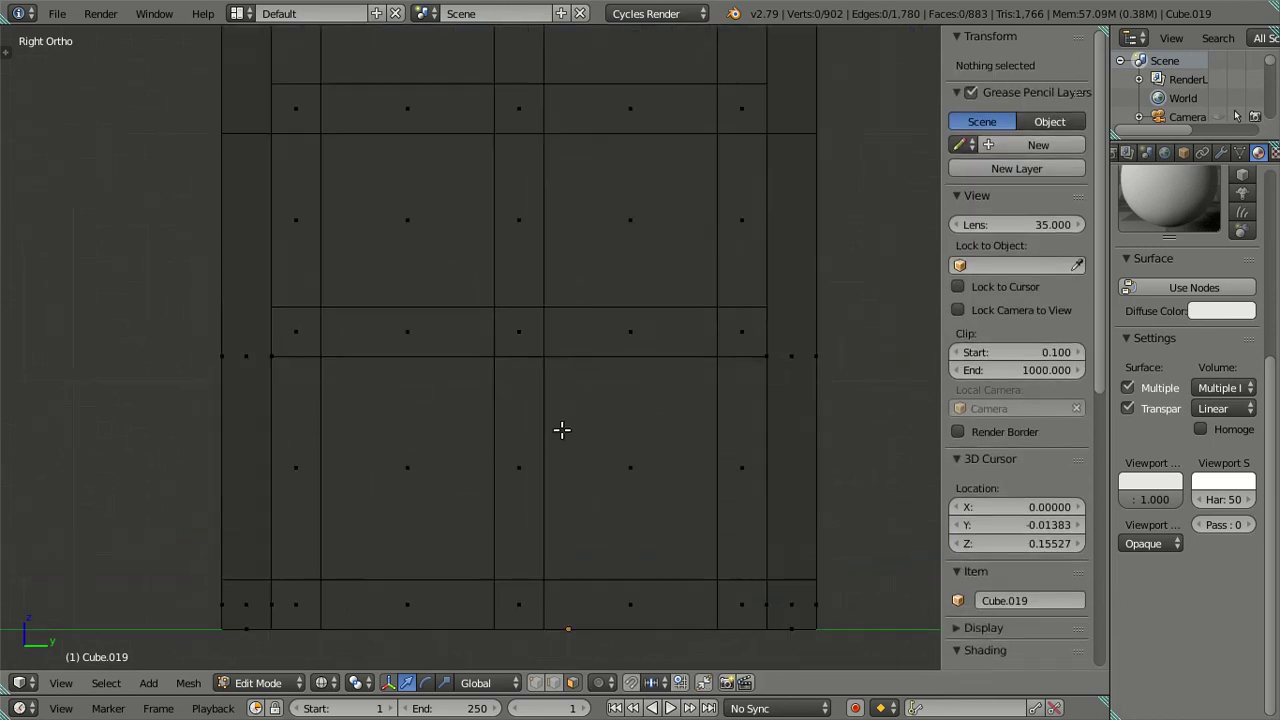
# Add horizontal loop cuts across the door, then dissolve them again.
pyautogui.hotkey('ctrl', 'r')
pyautogui.scroll(5, 551, 447)
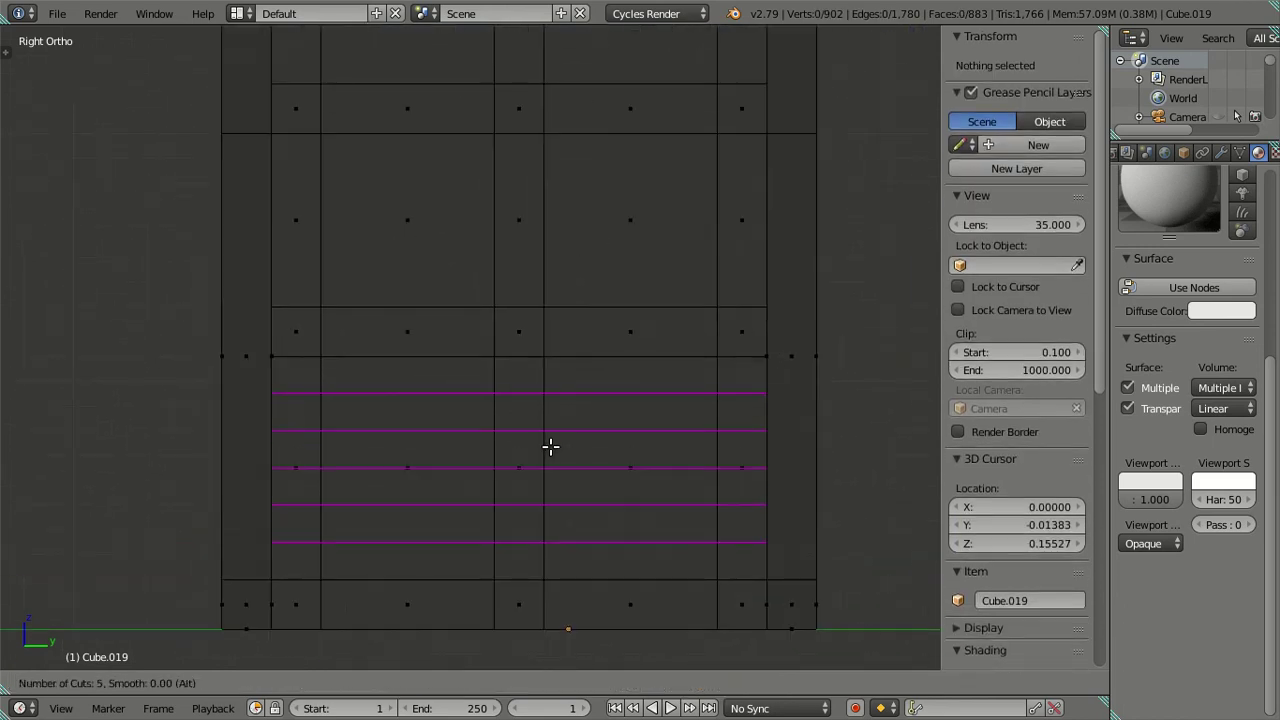
pyautogui.scroll(1, 551, 447)
pyautogui.click(551, 447)
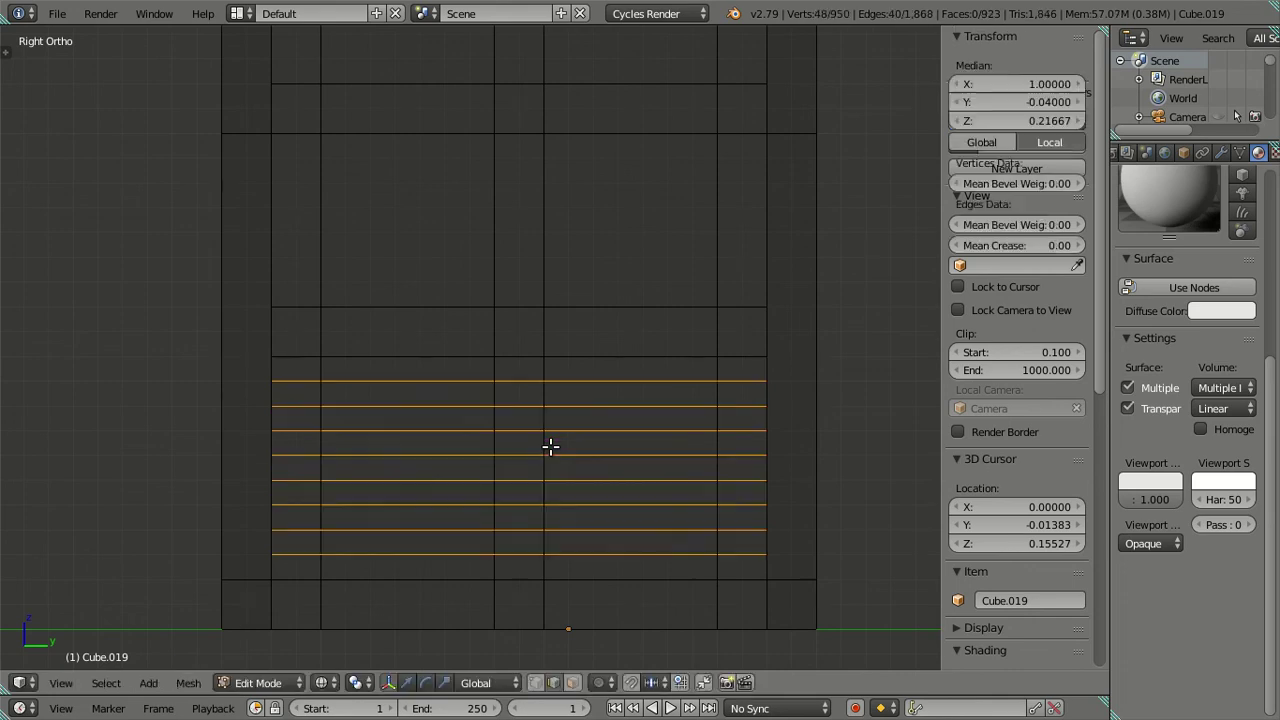
pyautogui.rightClick(551, 445)
pyautogui.press('x')
pyautogui.click(583, 376)
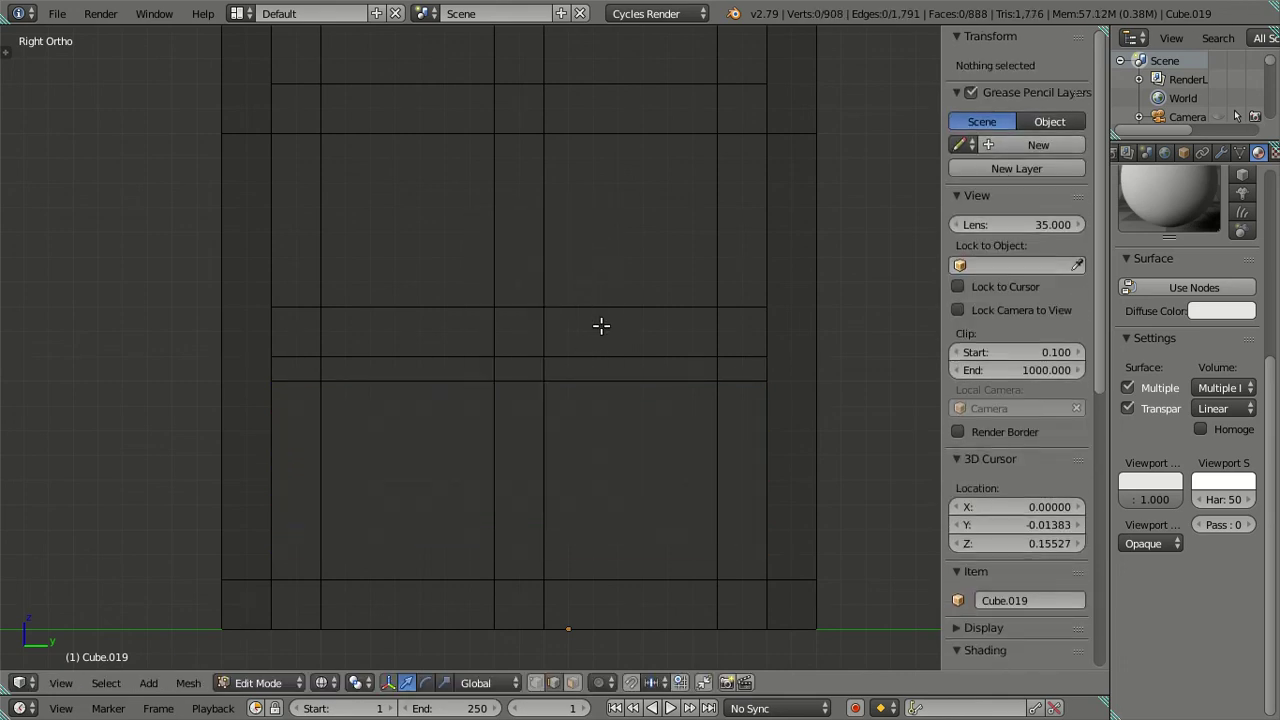
# Add a single horizontal loop cut, then select and dissolve an edge loop.
pyautogui.hotkey('ctrl', 'r')
pyautogui.click(551, 334)
pyautogui.press('a')
pyautogui.keyDown('alt'); pyautogui.rightClick(605, 318); pyautogui.keyUp('alt')
pyautogui.press('x')
pyautogui.click(605, 318)
pyautogui.hotkey('ctrl', 'z')
pyautogui.press('x')
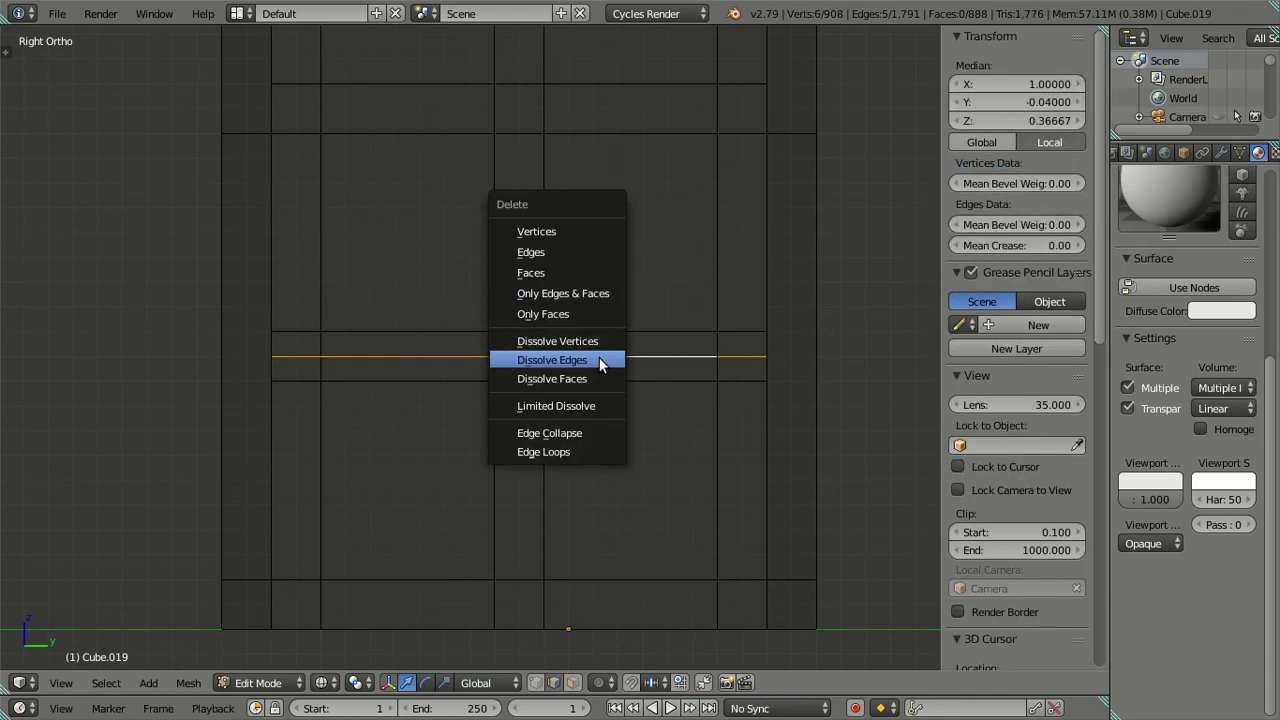
pyautogui.click(606, 360)
# Return to solid shading and zoom in on the door.
pyautogui.scroll(-1, 568, 350)
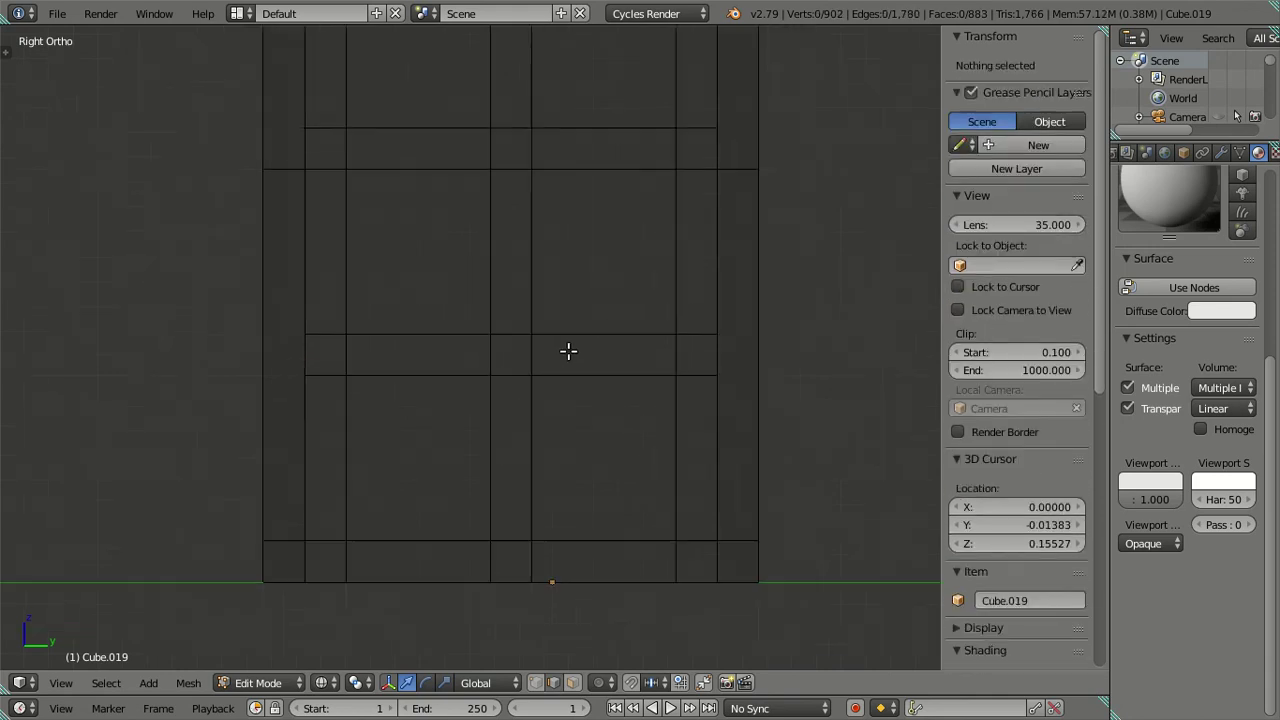
pyautogui.scroll(-2, 568, 350)
pyautogui.scroll(-3, 623, 323)
pyautogui.scroll(1, 614, 257)
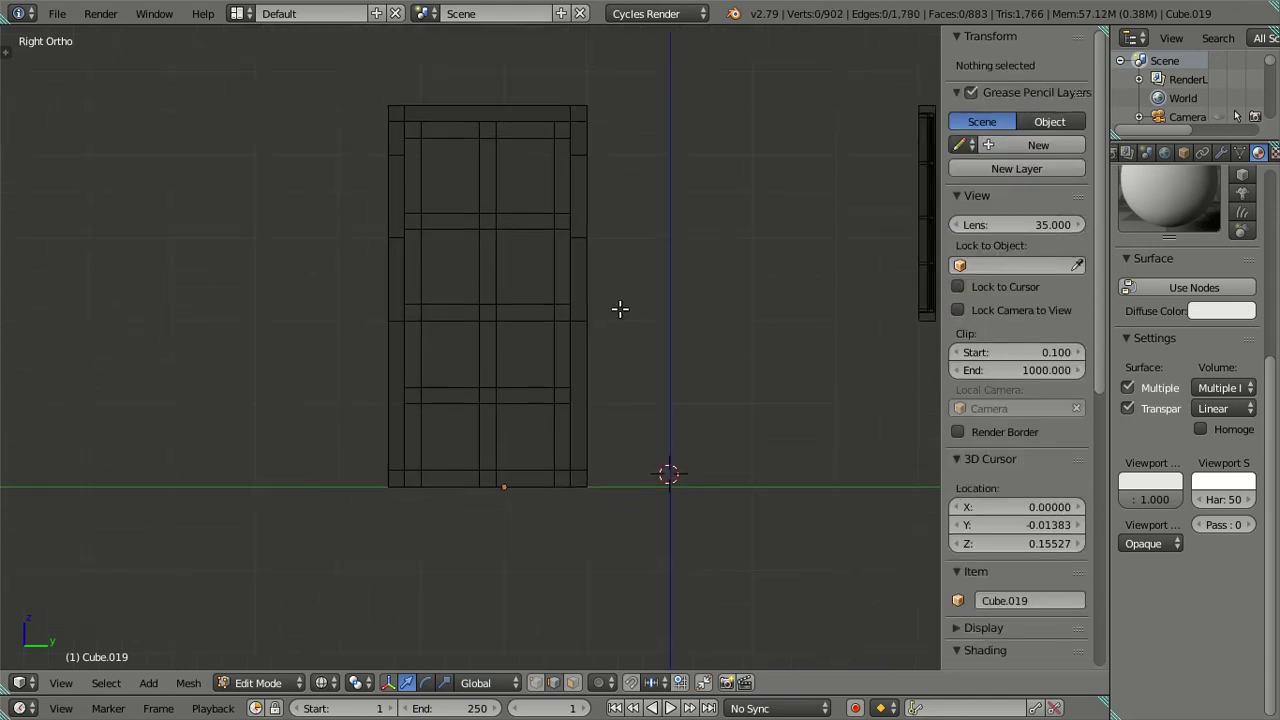
pyautogui.scroll(1, 620, 306)
pyautogui.press('z')
pyautogui.press('z')
pyautogui.scroll(3, 615, 315)
pyautogui.scroll(2, 578, 570)
pyautogui.scroll(2, 551, 377)
pyautogui.scroll(1, 531, 286)
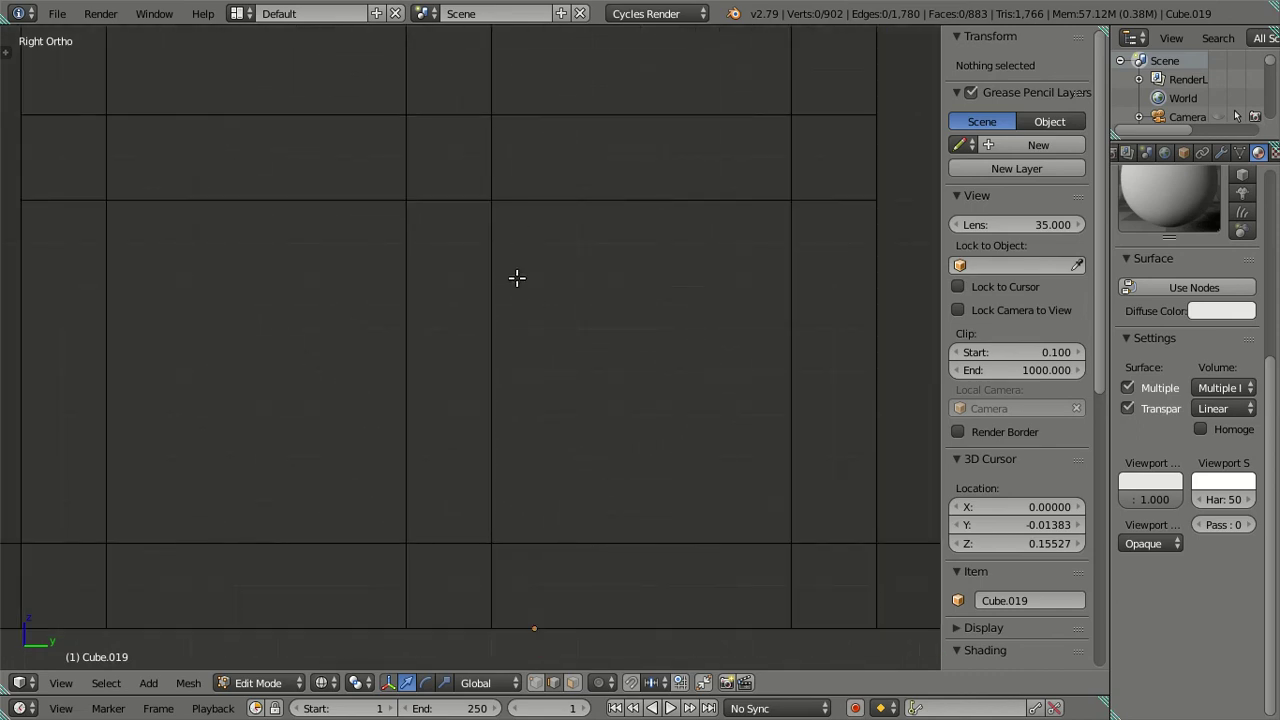
# Try a seven-cut loop cut across the door repeatedly, cancelling each attempt.
pyautogui.hotkey('ctrl', 'r')
pyautogui.scroll(4, 560, 303)
pyautogui.scroll(2, 560, 303)
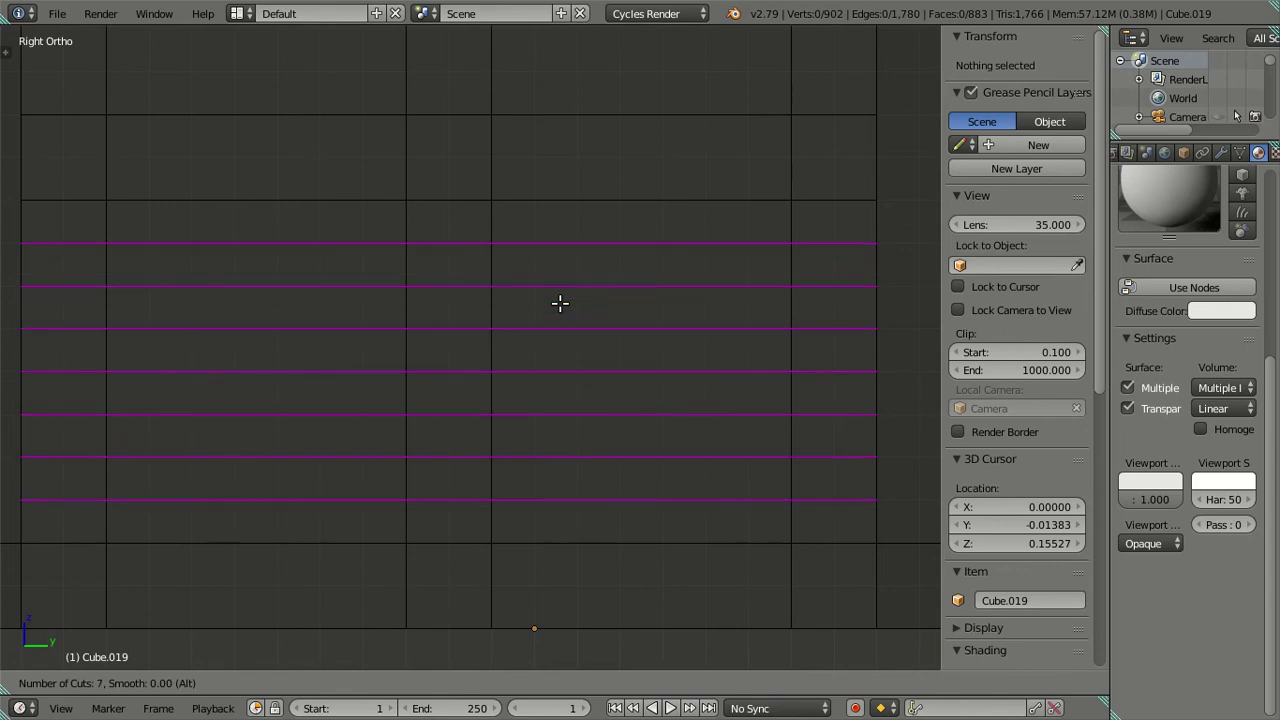
pyautogui.rightClick(560, 303)
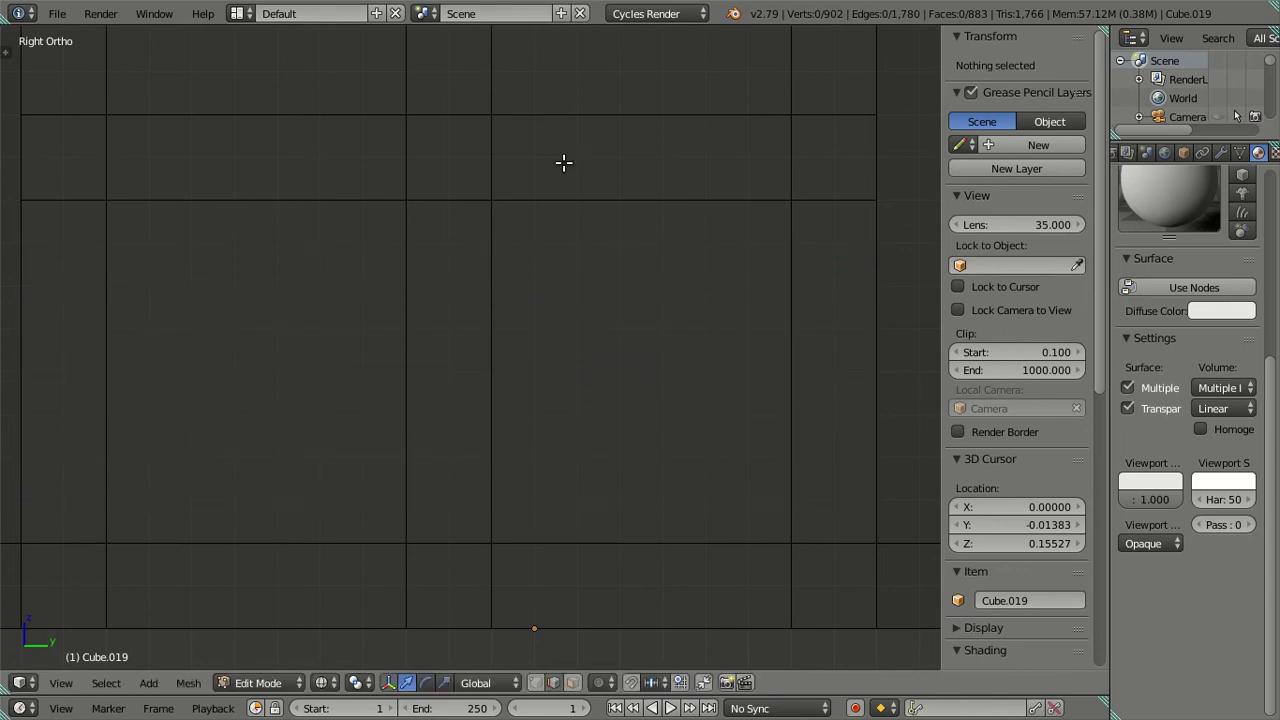
pyautogui.hotkey('ctrl', 'r')
pyautogui.write('7')
pyautogui.rightClick(453, 380)
pyautogui.keyDown('shift'); pyautogui.scroll(5, 462, 362); pyautogui.keyUp('shift')
pyautogui.hotkey('ctrl', 'r')
pyautogui.write('7')
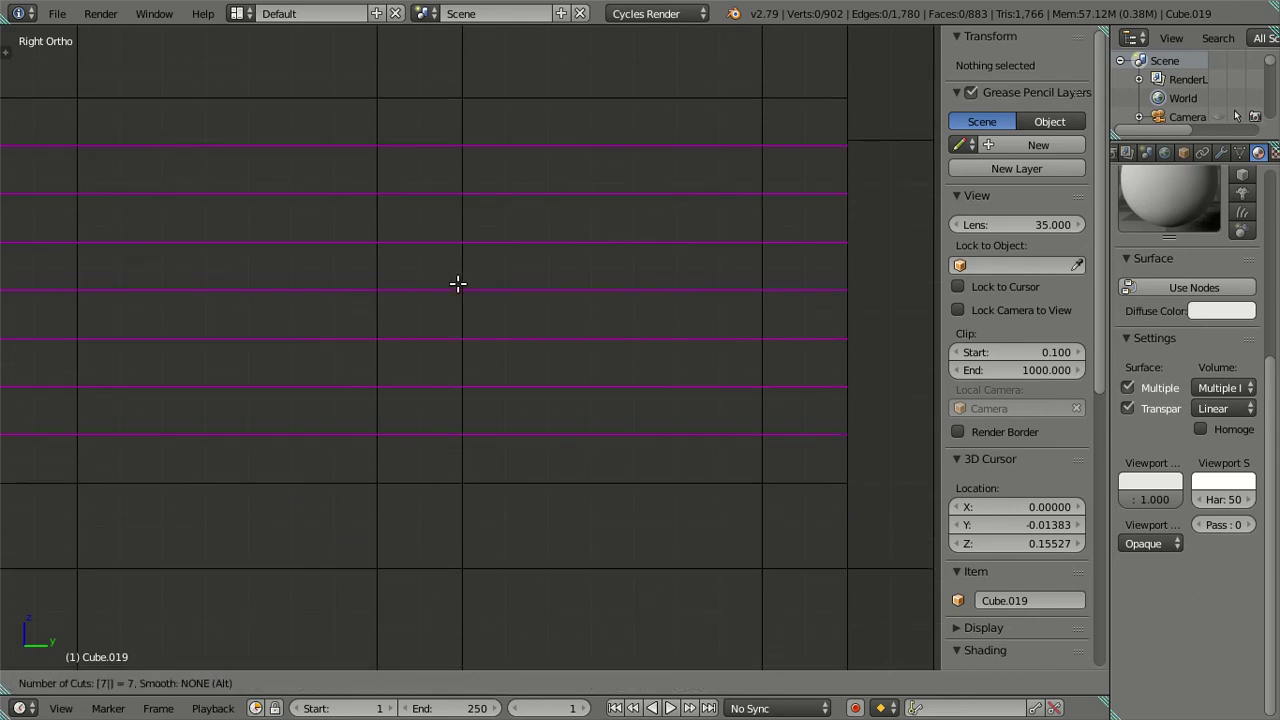
pyautogui.scroll(1, 457, 284)
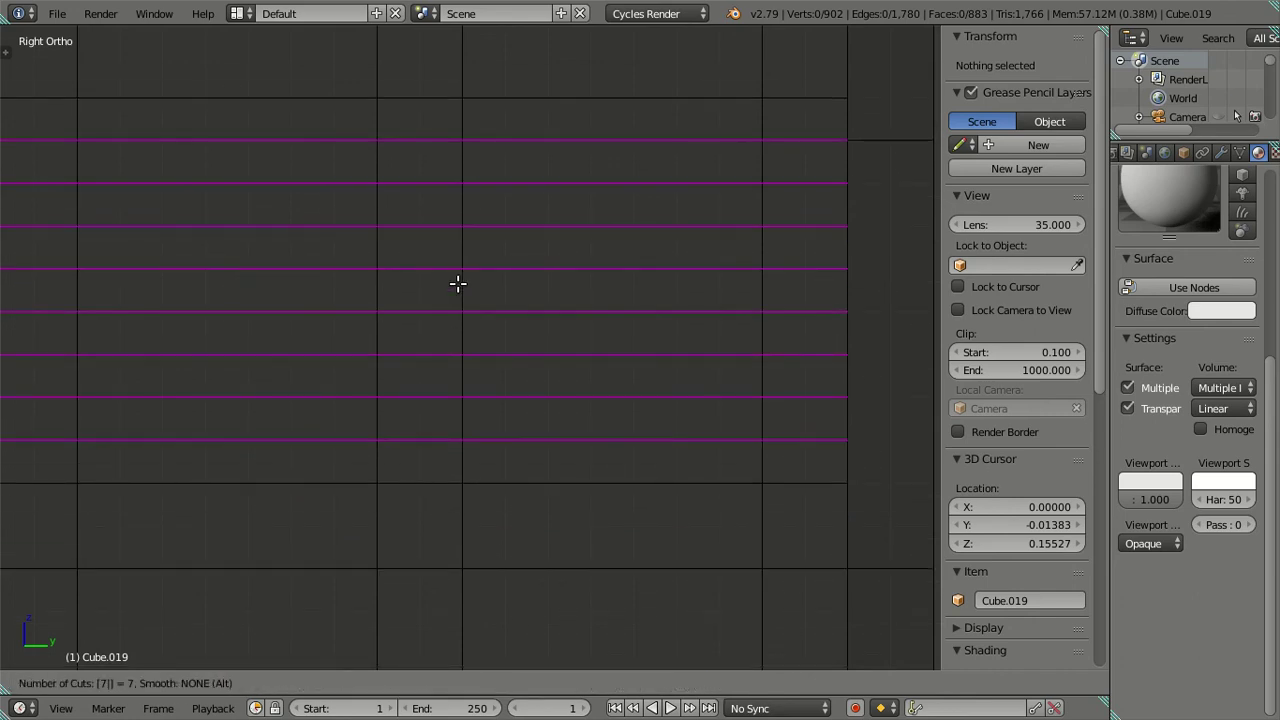
pyautogui.rightClick(457, 284)
# Frame the whole door, start one more seven-cut loop cut, and cancel it.
pyautogui.keyDown('shift'); pyautogui.moveTo(509, 218); pyautogui.dragTo(546, 463, button='middle'); pyautogui.keyUp('shift')
pyautogui.scroll(3, 506, 408)
pyautogui.hotkey('ctrl', 'r')
pyautogui.press('7')
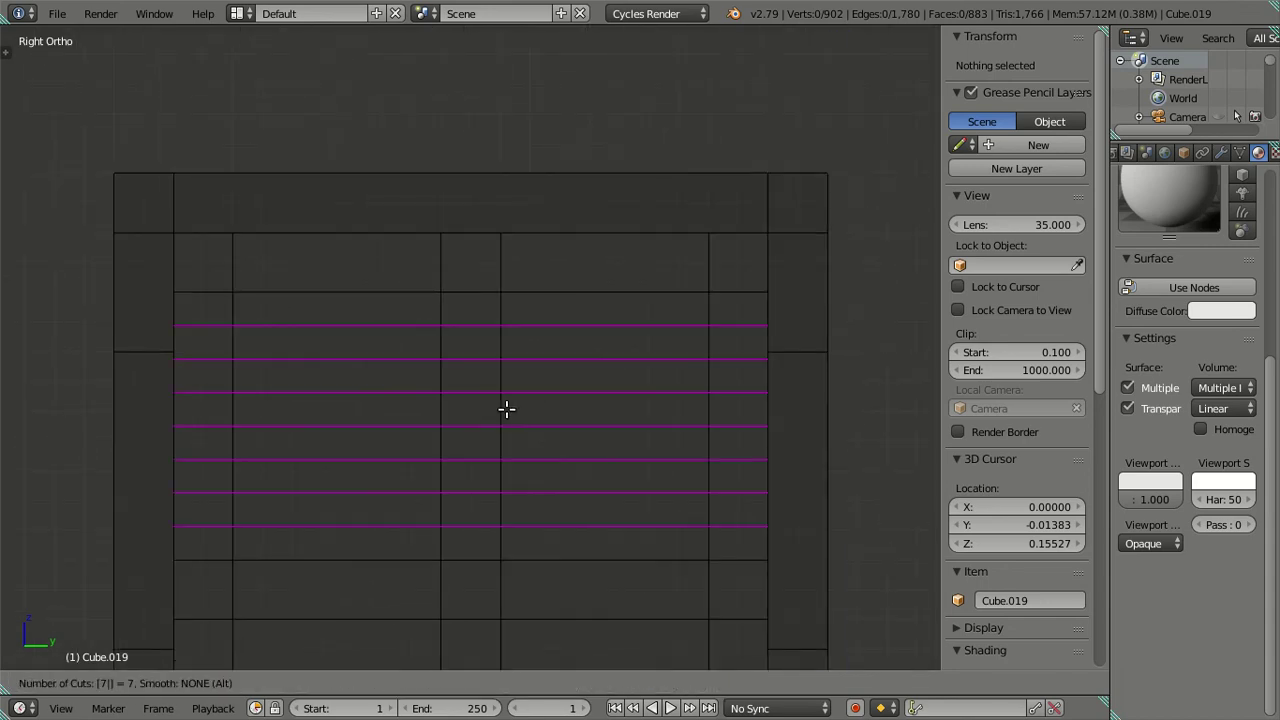
pyautogui.scroll(1, 506, 408)
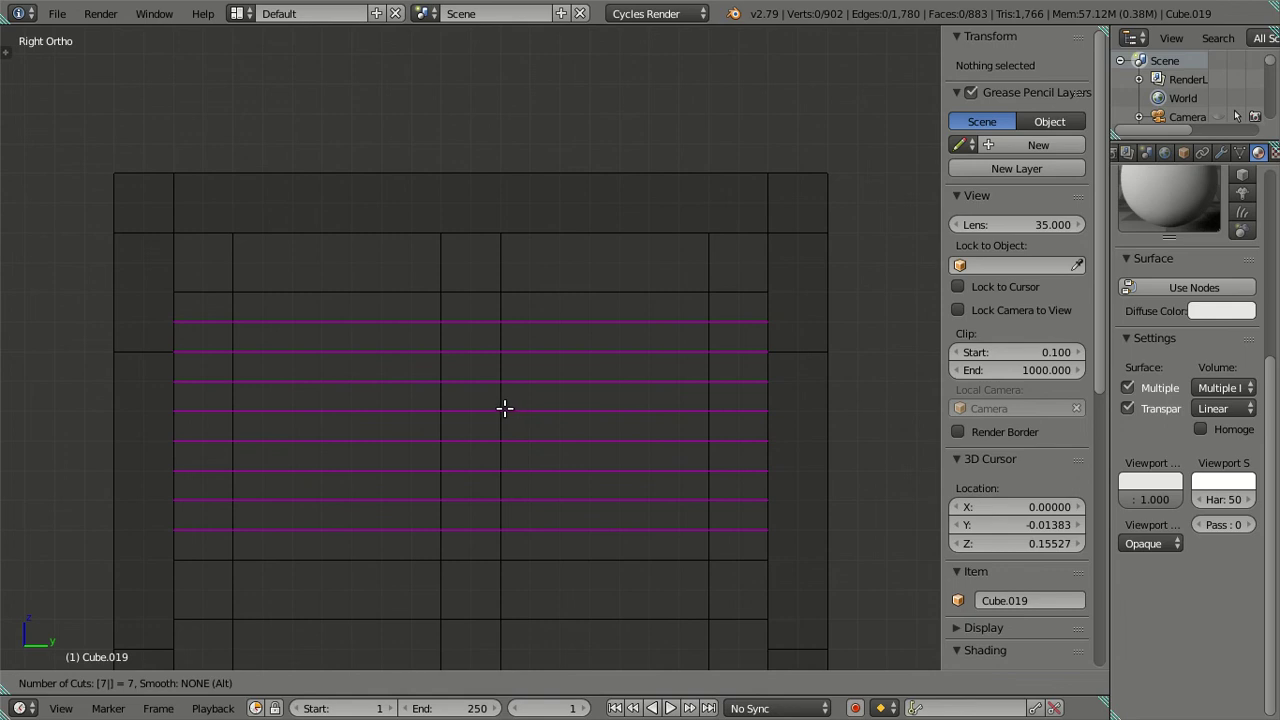
pyautogui.press('Escape')
pyautogui.scroll(-3, 506, 408)
pyautogui.scroll(-2, 497, 509)
# Select the stray horizontal edge loop across the door's middle and delete it.
pyautogui.keyDown('shift'); pyautogui.moveTo(497, 509); pyautogui.dragTo(514, 357, button='middle'); pyautogui.keyUp('shift')
pyautogui.scroll(3, 517, 374)
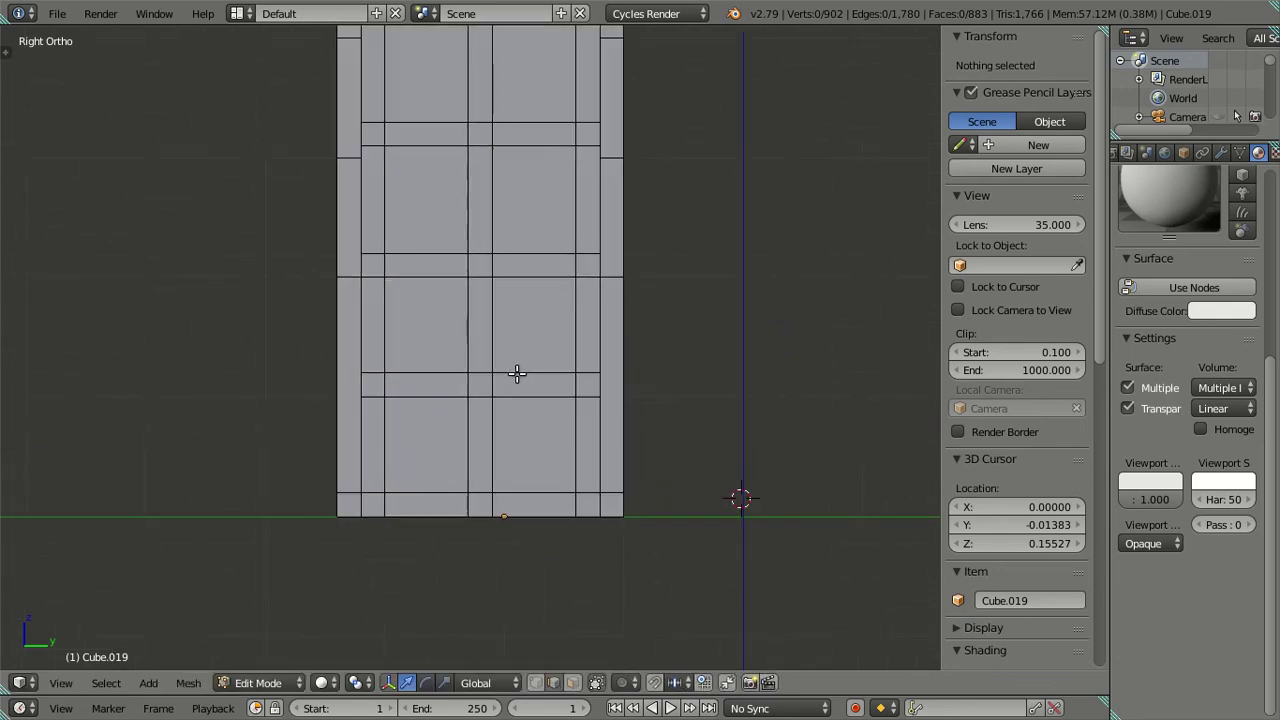
pyautogui.scroll(-2, 508, 372)
pyautogui.scroll(4, 508, 372)
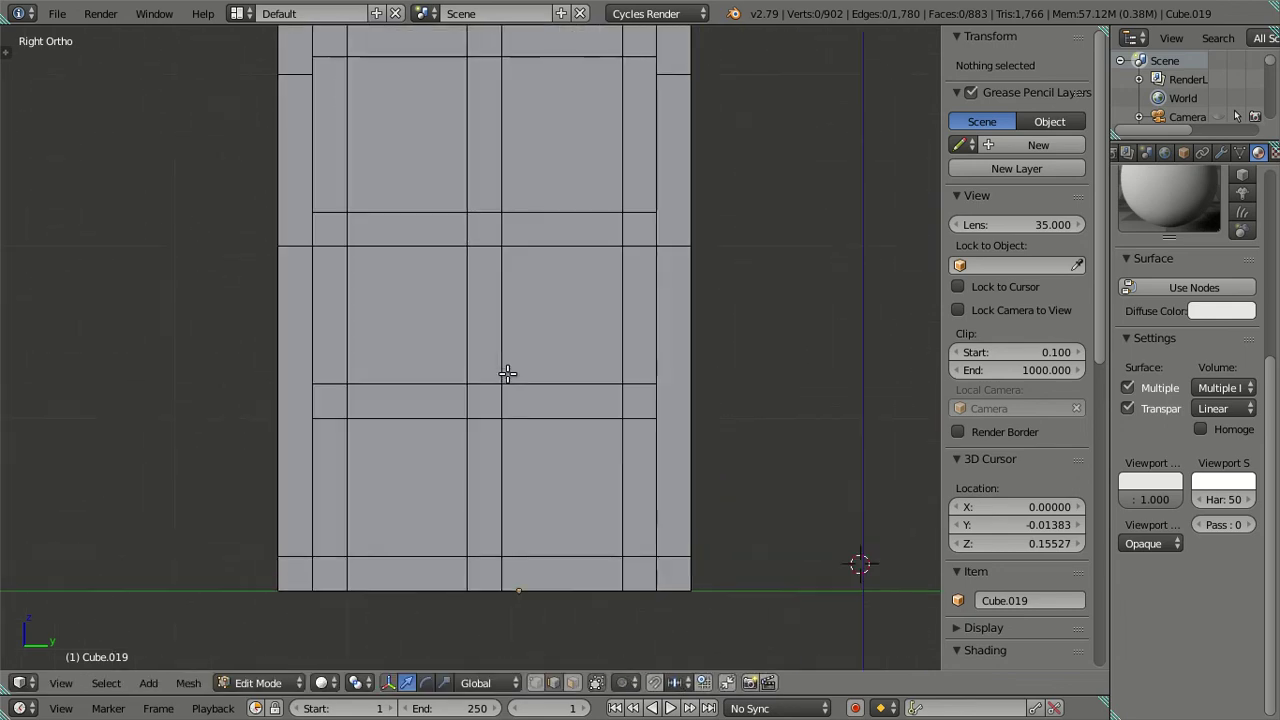
pyautogui.keyDown('alt'); pyautogui.click(542, 381); pyautogui.keyUp('alt')
pyautogui.keyDown('alt'); pyautogui.keyDown('shift'); pyautogui.click(571, 417); pyautogui.keyUp('shift'); pyautogui.keyUp('alt')
pyautogui.press('x')
pyautogui.click(571, 417)
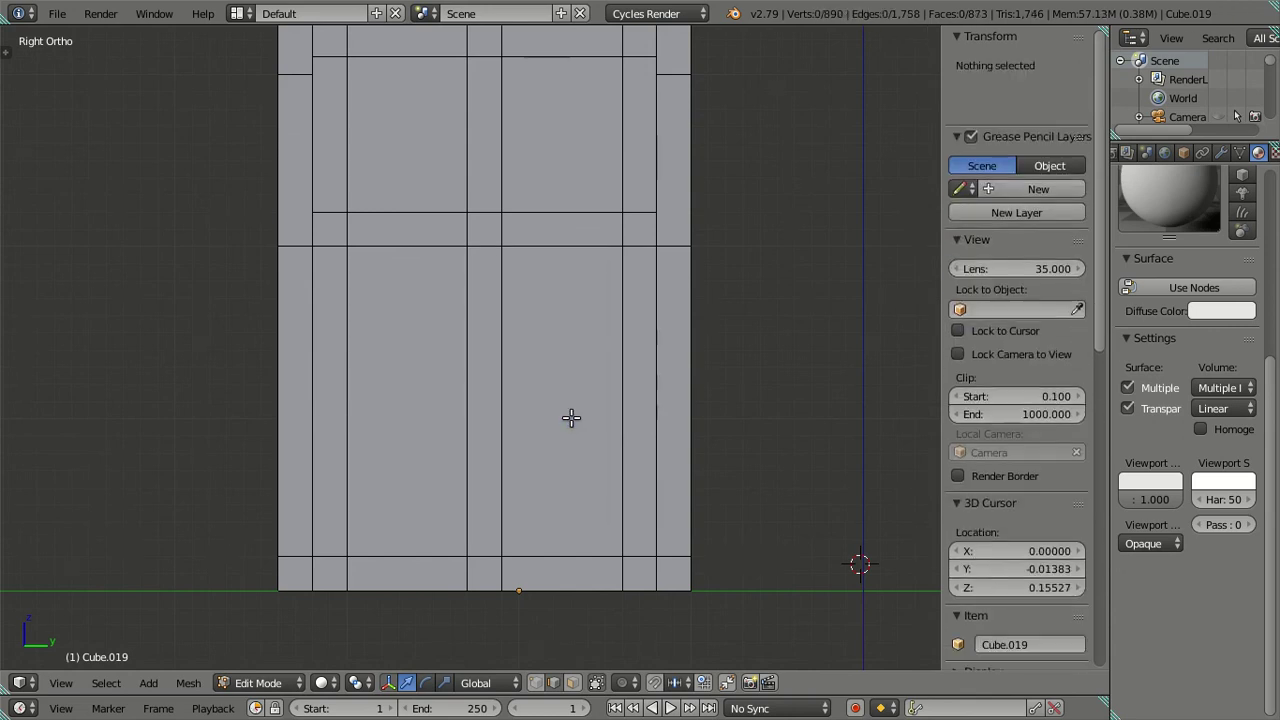
pyautogui.scroll(-4, 511, 352)
# Select the six door panel faces in face select mode.
pyautogui.moveTo(511, 352)
pyautogui.mouseDown(button='middle')
pyautogui.moveTo(574, 371)
pyautogui.moveTo(608, 349)
pyautogui.moveTo(591, 357)
pyautogui.moveTo(820, 363)
pyautogui.moveTo(889, 431)
pyautogui.moveTo(920, 354)
pyautogui.moveTo(11, 346)
pyautogui.moveTo(19, 361)
pyautogui.moveTo(905, 393)
pyautogui.moveTo(838, 393)
pyautogui.mouseUp(button='middle')
pyautogui.scroll(2, 465, 365)
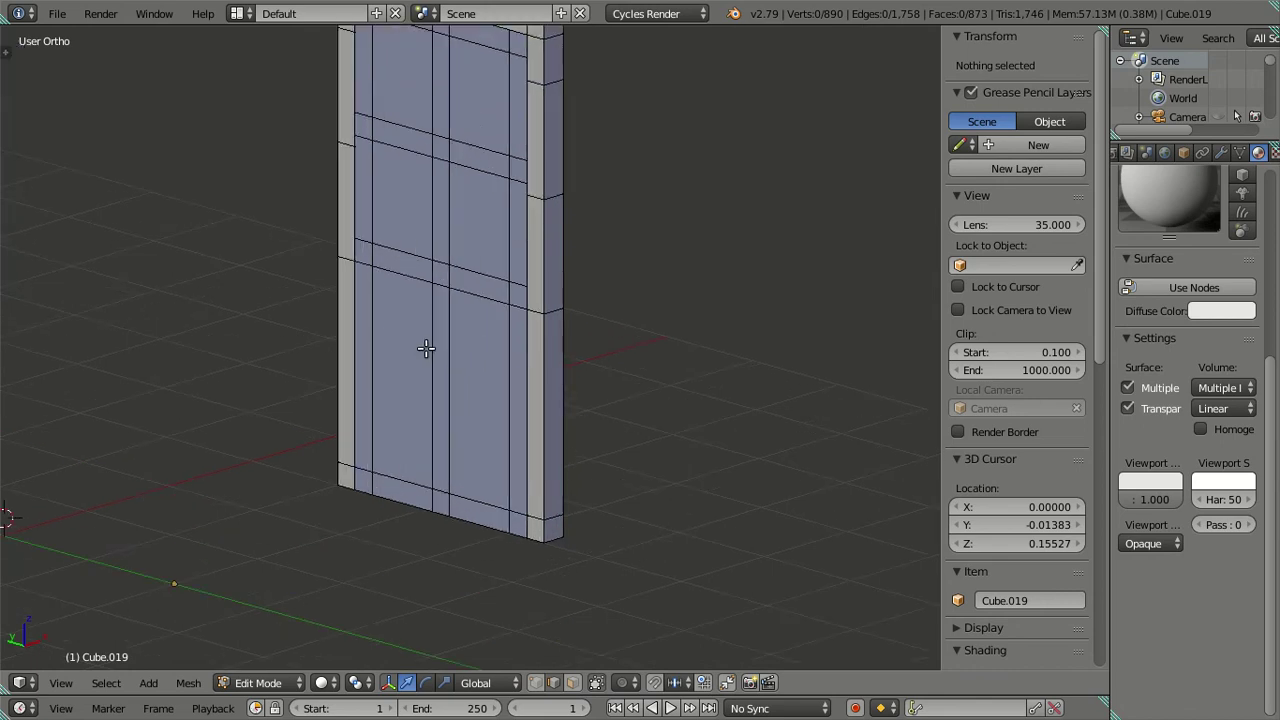
pyautogui.click(572, 681)
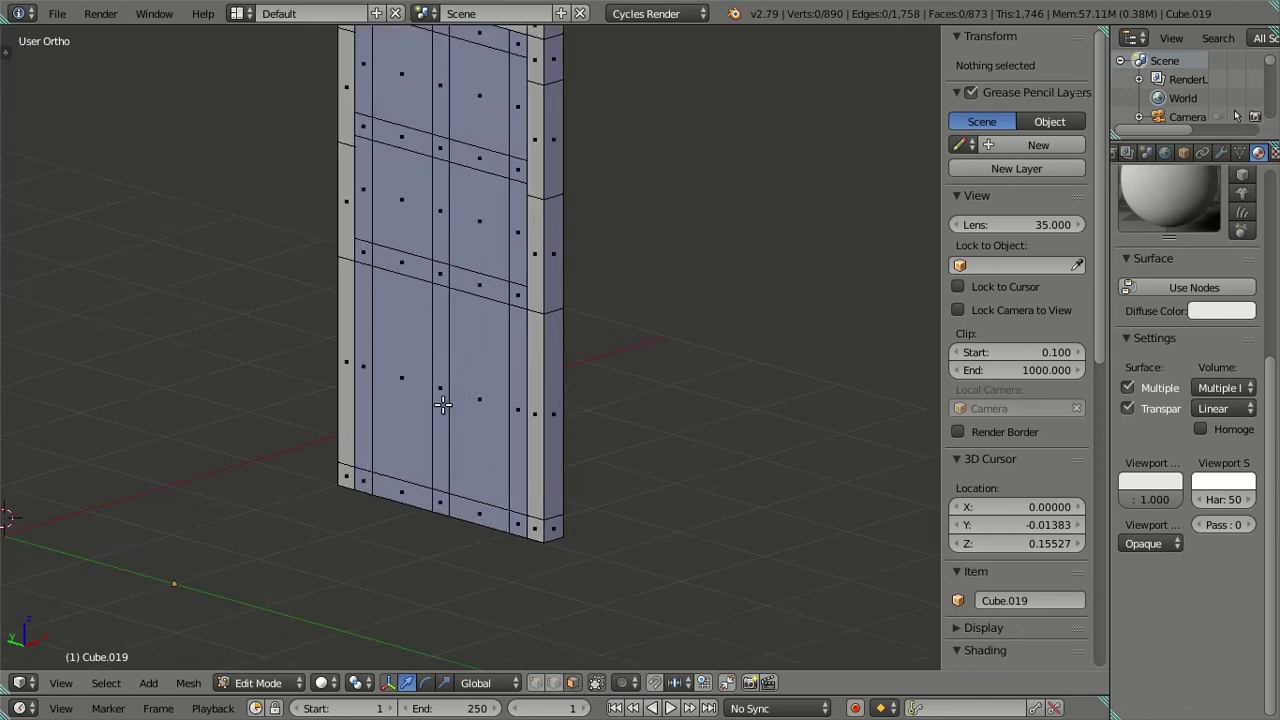
pyautogui.rightClick(490, 375)
pyautogui.keyDown('shift'); pyautogui.rightClick(412, 300); pyautogui.keyUp('shift')
pyautogui.keyDown('shift'); pyautogui.rightClick(410, 225); pyautogui.keyUp('shift')
pyautogui.keyDown('shift'); pyautogui.rightClick(468, 203); pyautogui.keyUp('shift')
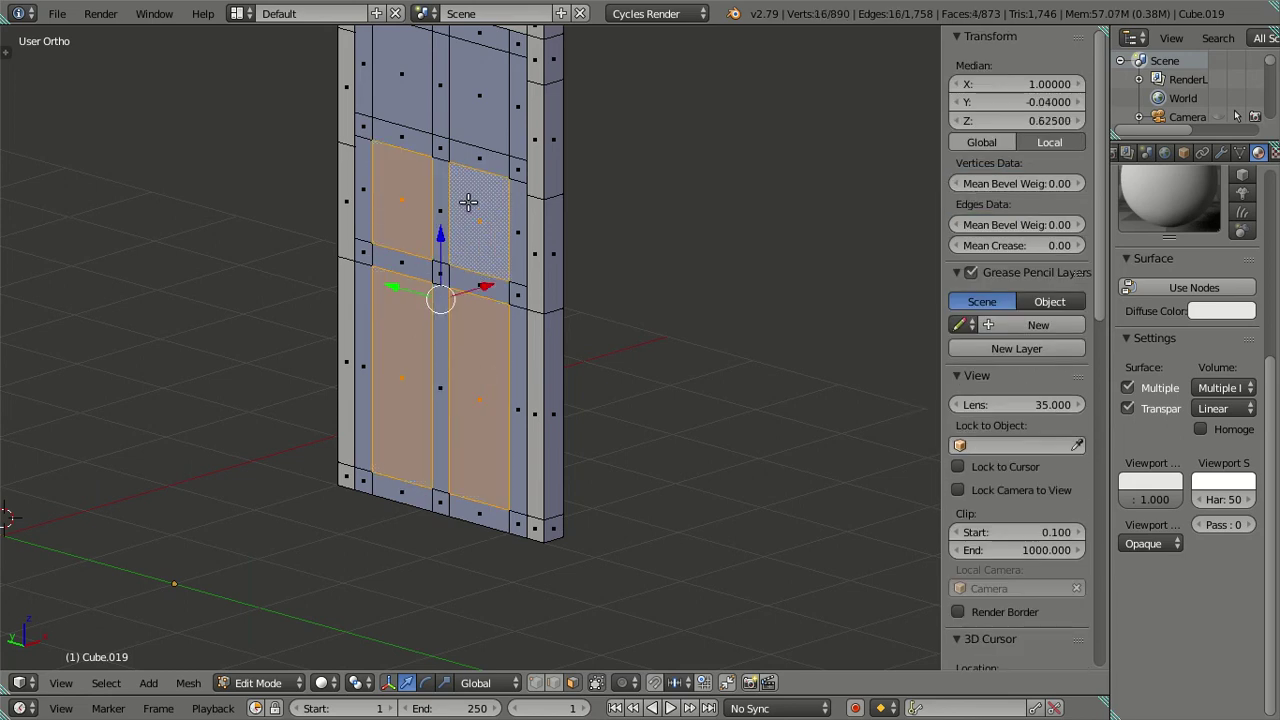
pyautogui.keyDown('shift'); pyautogui.moveTo(468, 203); pyautogui.dragTo(493, 328, button='middle'); pyautogui.keyUp('shift')
pyautogui.keyDown('shift'); pyautogui.rightClick(482, 243); pyautogui.keyUp('shift')
pyautogui.keyDown('shift'); pyautogui.rightClick(433, 211); pyautogui.keyUp('shift')
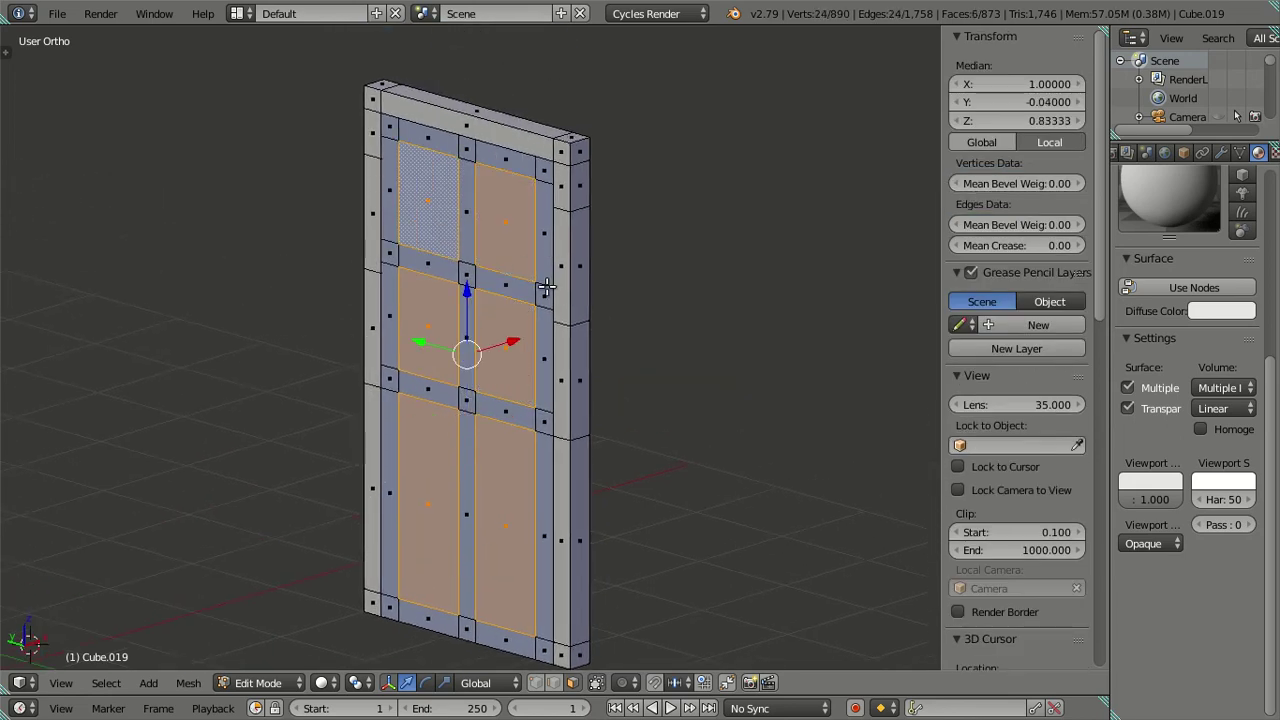
# Inset the six panels, then select the six inner faces and delete them.
pyautogui.press('i')
pyautogui.click(638, 360)
pyautogui.press('a')
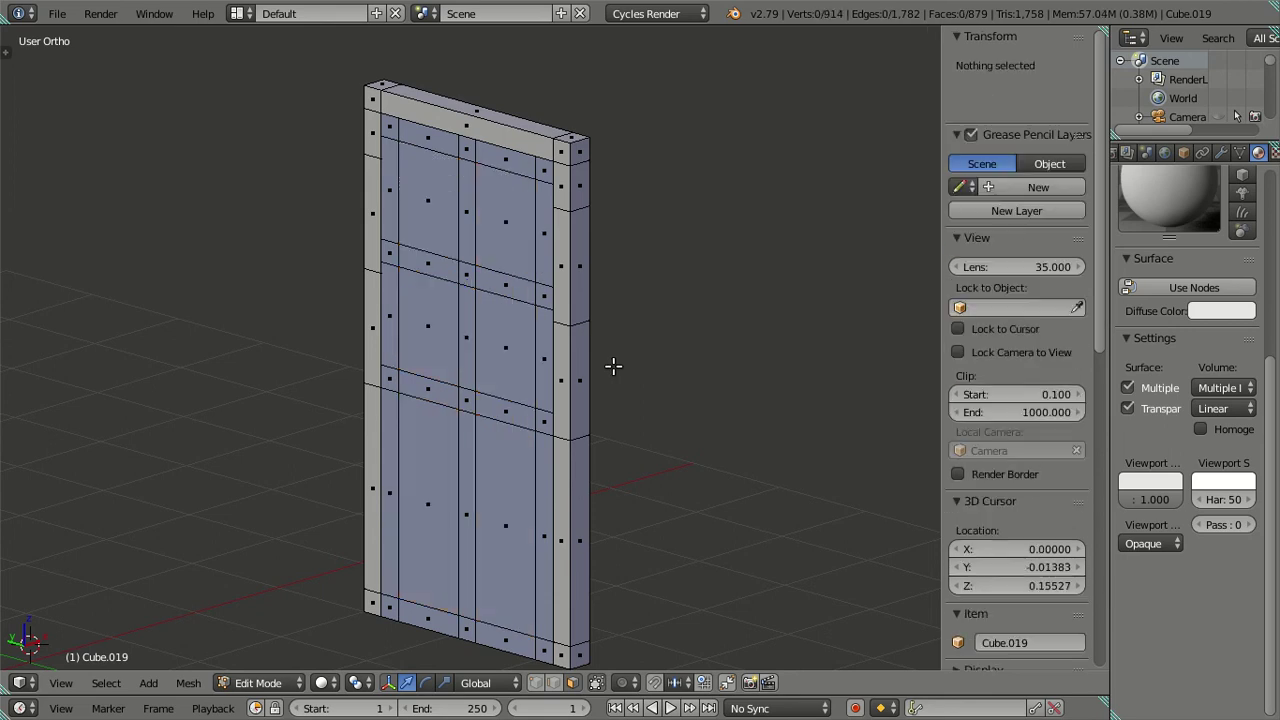
pyautogui.rightClick(500, 357)
pyautogui.keyDown('shift'); pyautogui.rightClick(428, 330); pyautogui.keyUp('shift')
pyautogui.keyDown('shift'); pyautogui.rightClick(435, 233); pyautogui.keyUp('shift')
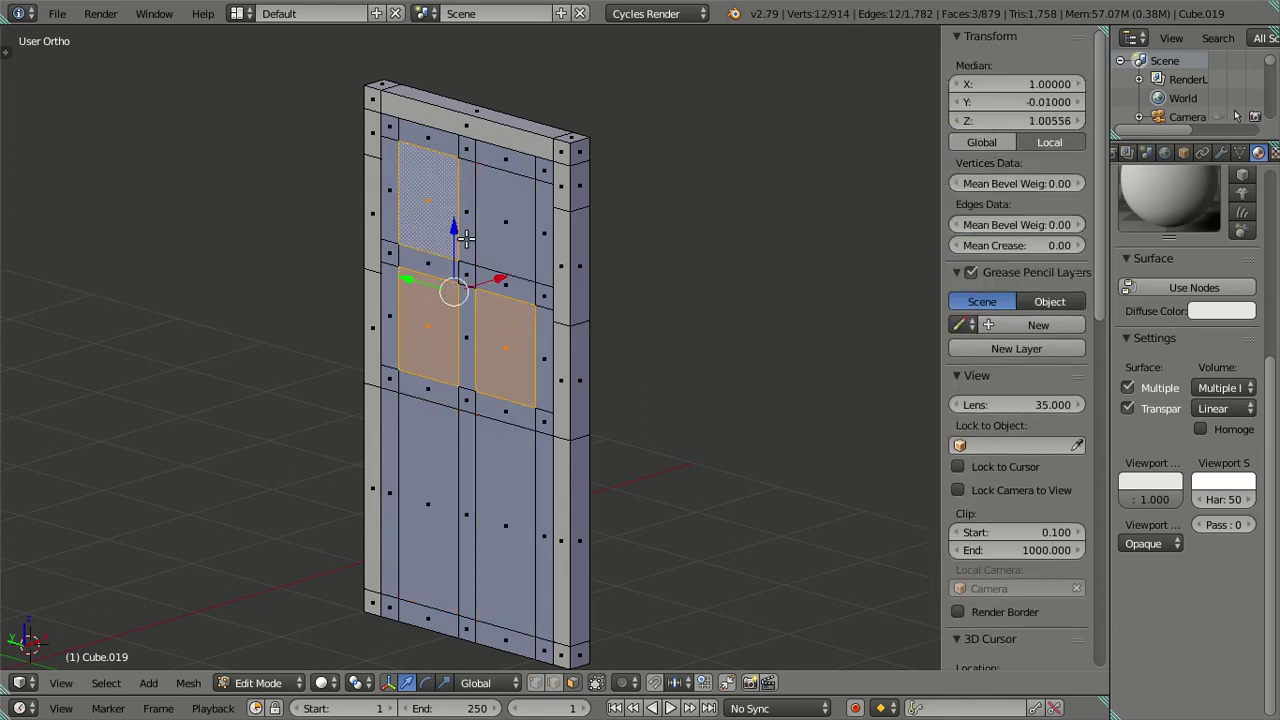
pyautogui.keyDown('shift'); pyautogui.rightClick(494, 268); pyautogui.keyUp('shift')
pyautogui.keyDown('shift'); pyautogui.rightClick(505, 510); pyautogui.keyUp('shift')
pyautogui.keyDown('shift'); pyautogui.rightClick(440, 510); pyautogui.keyUp('shift')
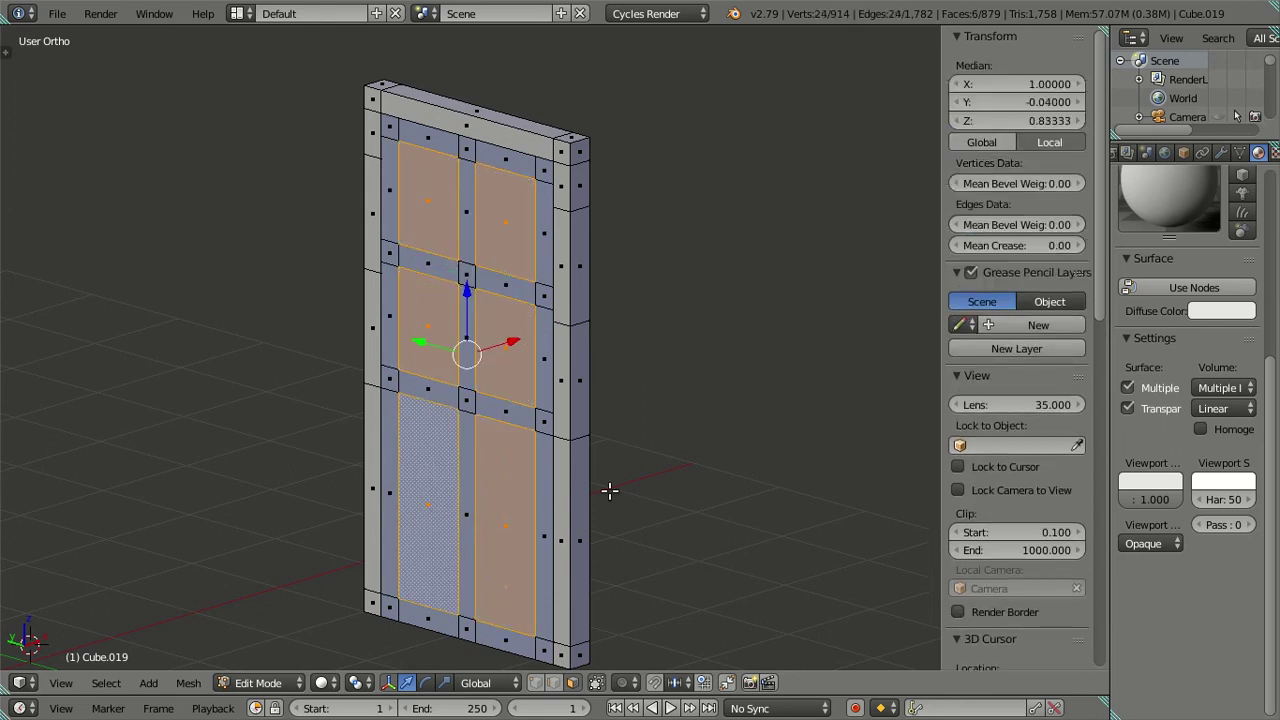
pyautogui.press('x')
pyautogui.click(728, 352)
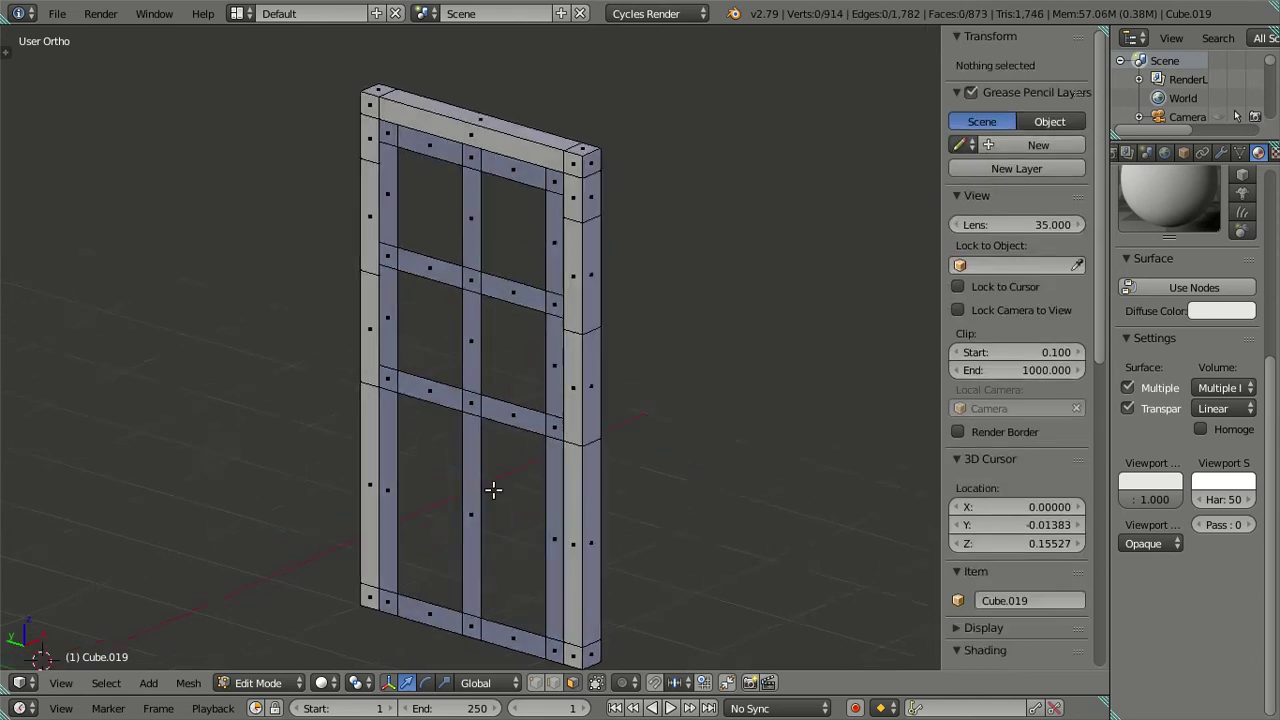
# Orbit around the scene to look at the blue window.
pyautogui.scroll(3, 470, 521)
pyautogui.moveTo(511, 443); pyautogui.dragTo(483, 468, button='middle')
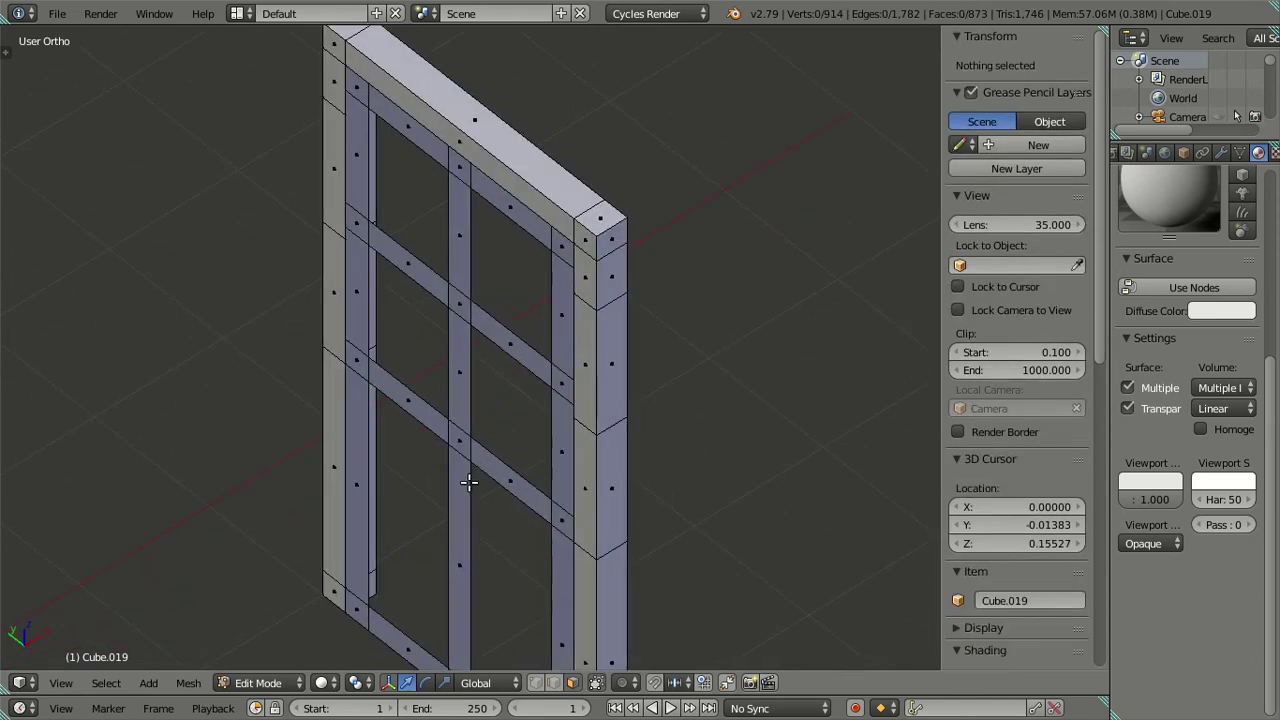
pyautogui.scroll(1, 469, 482)
pyautogui.scroll(-1, 485, 487)
pyautogui.scroll(-5, 489, 423)
pyautogui.scroll(5, 446, 366)
pyautogui.scroll(-7, 409, 366)
pyautogui.moveTo(409, 366); pyautogui.dragTo(417, 366, button='middle')
pyautogui.scroll(2, 491, 311)
pyautogui.moveTo(491, 311)
pyautogui.mouseDown(button='middle')
pyautogui.moveTo(237, 300)
pyautogui.moveTo(608, 359)
pyautogui.moveTo(449, 451)
pyautogui.mouseUp(button='middle')
# Select a window glass pane and check its Median Y depth of 1.0305.
pyautogui.scroll(4, 449, 451)
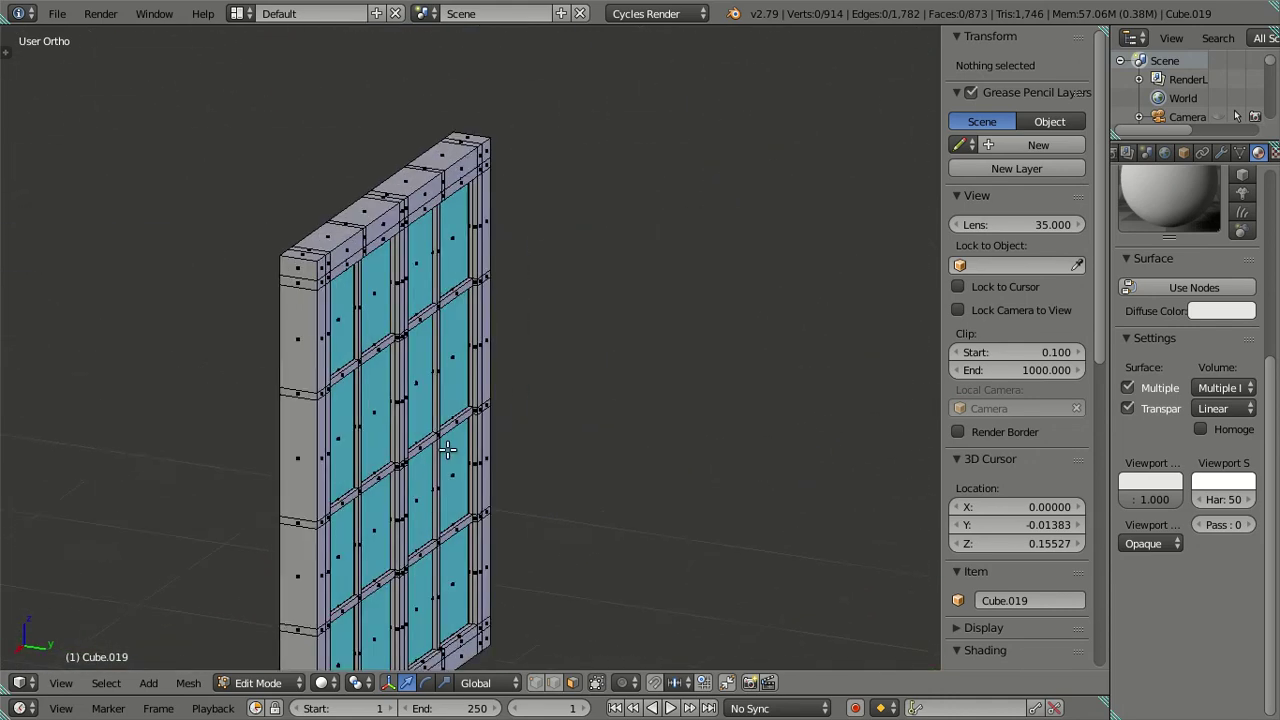
pyautogui.scroll(2, 449, 451)
pyautogui.rightClick(353, 430)
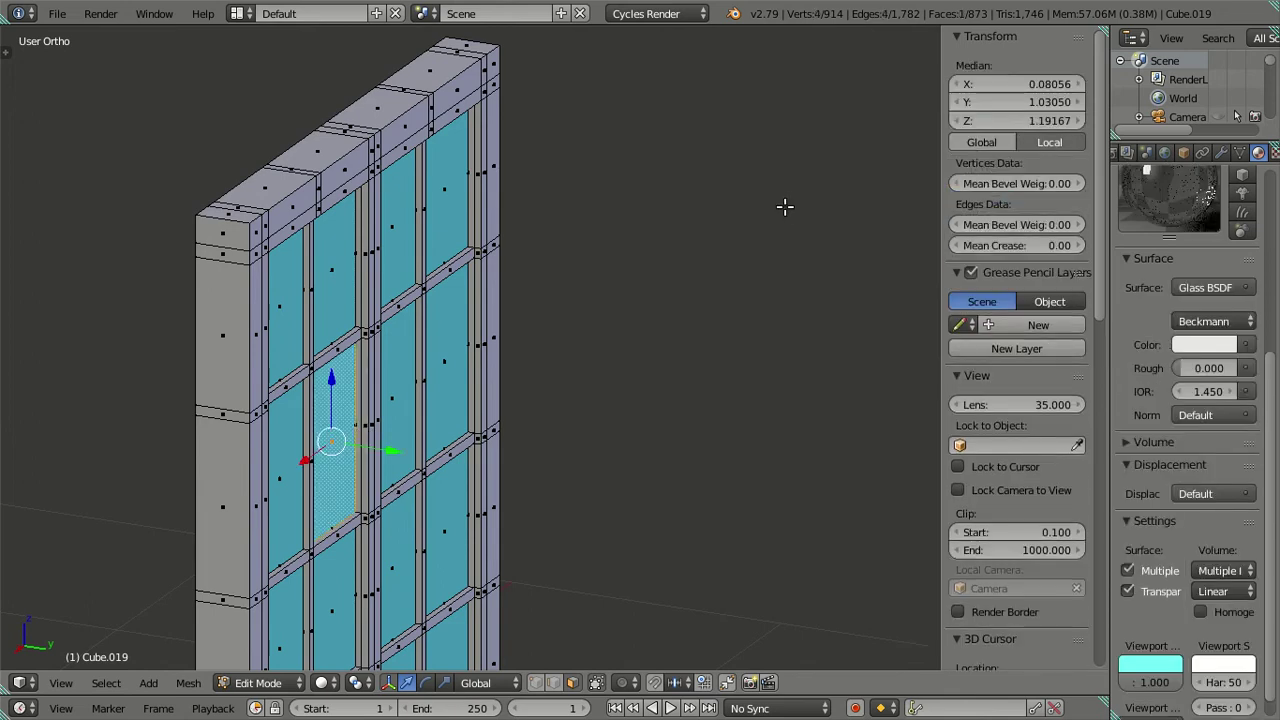
pyautogui.click(1013, 100)
pyautogui.press('Return')
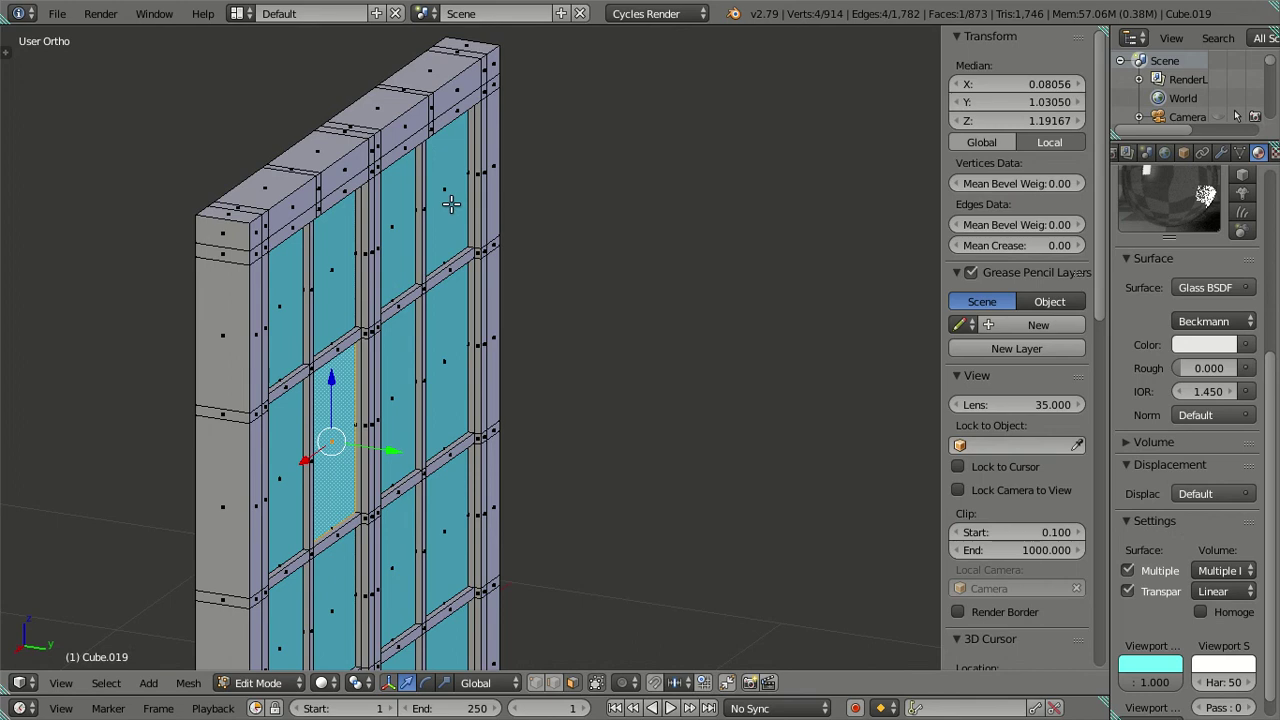
# Check the depth of the upper-right and middle glass panes, then deselect all.
pyautogui.rightClick(451, 204)
pyautogui.rightClick(402, 395)
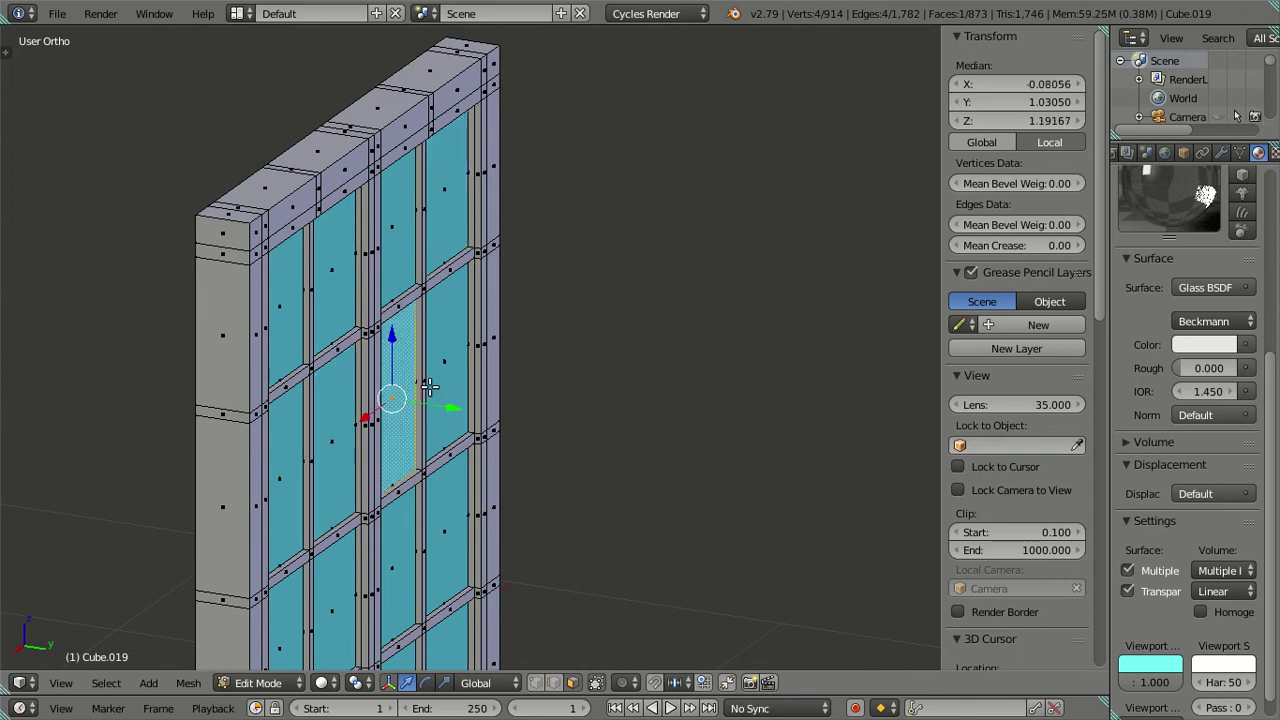
pyautogui.click(1015, 101)
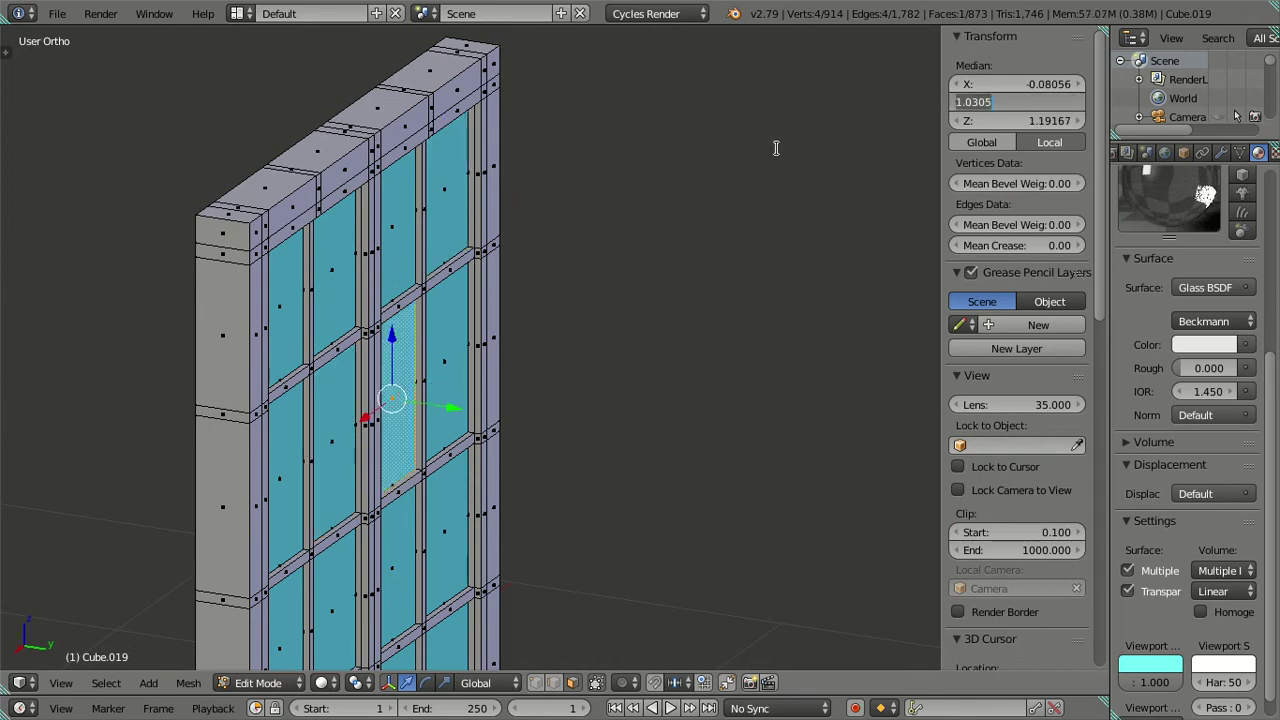
pyautogui.press('Return')
pyautogui.press('a')
# Orbit back to the door and select its pane faces.
pyautogui.scroll(-3, 734, 197)
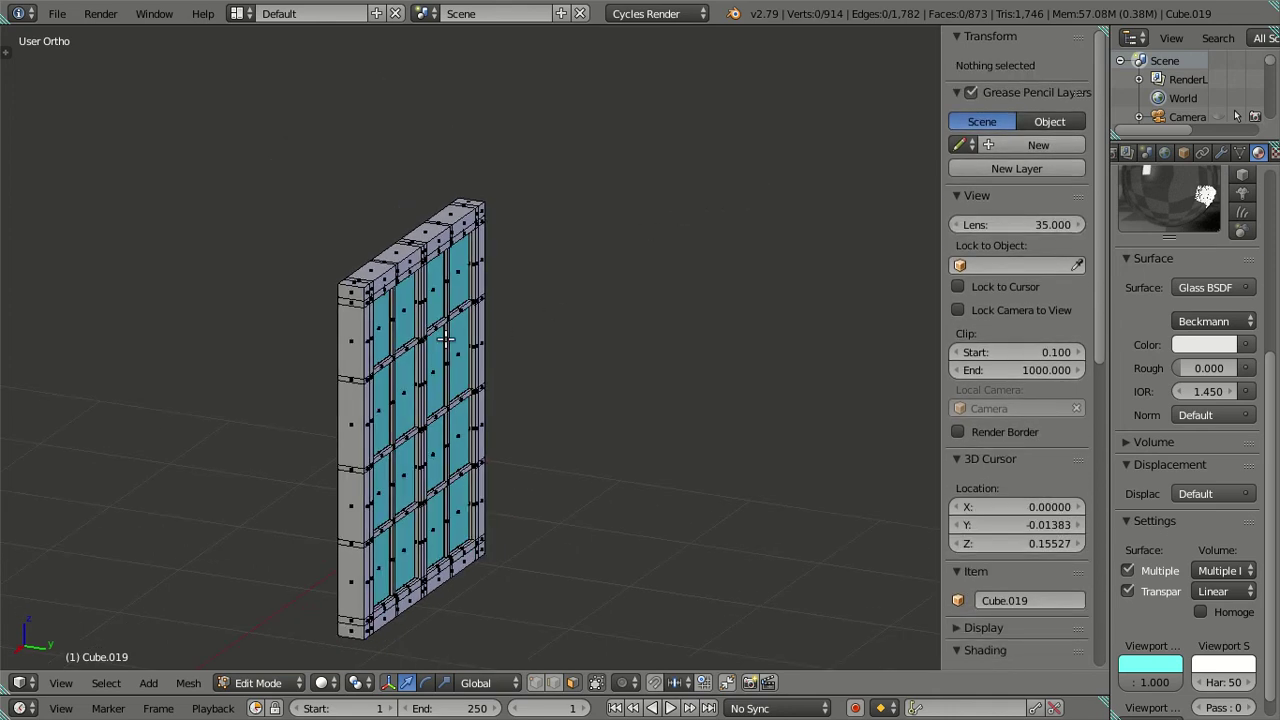
pyautogui.moveTo(684, 209); pyautogui.dragTo(640, 360, button='middle')
pyautogui.scroll(2, 640, 400)
pyautogui.moveTo(615, 480); pyautogui.dragTo(551, 286, button='middle')
pyautogui.scroll(-3, 674, 323)
pyautogui.keyDown('shift'); pyautogui.moveTo(674, 323); pyautogui.dragTo(409, 369, button='middle'); pyautogui.keyUp('shift')
pyautogui.rightClick(566, 333)
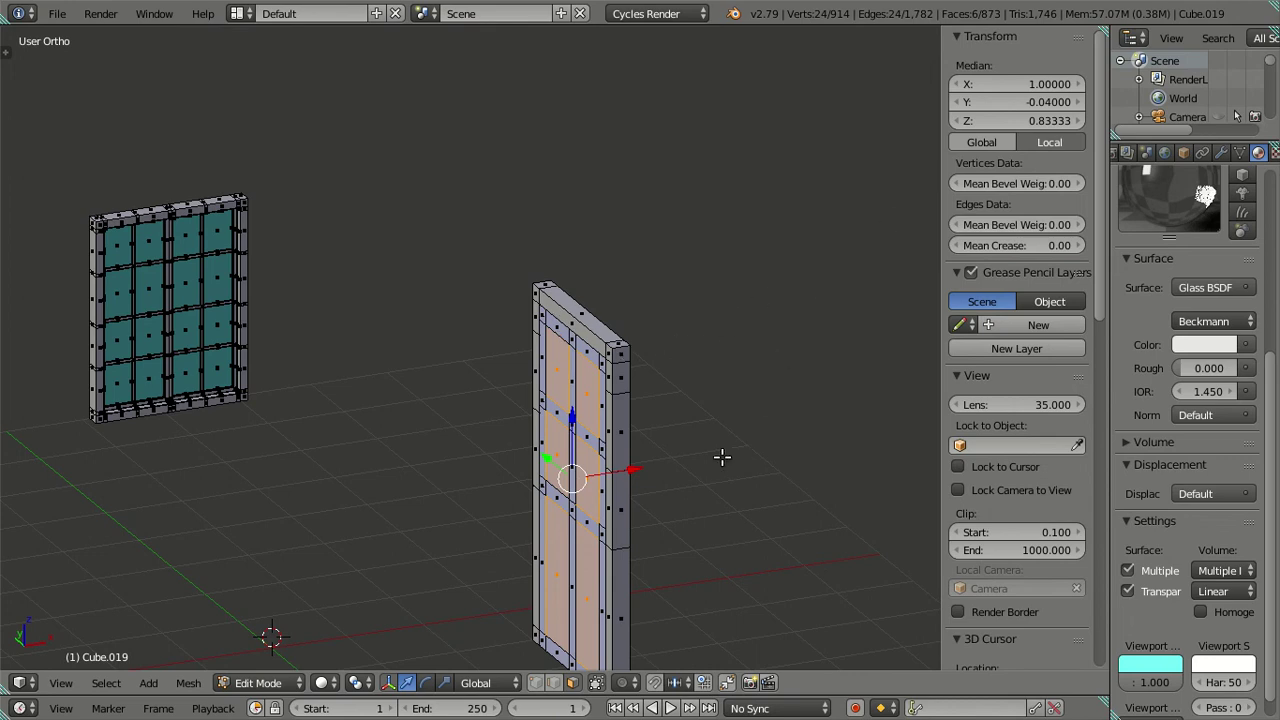
# Inset the door's pane faces with a flipped depth, then undo it.
pyautogui.press('i')
pyautogui.click(814, 454)
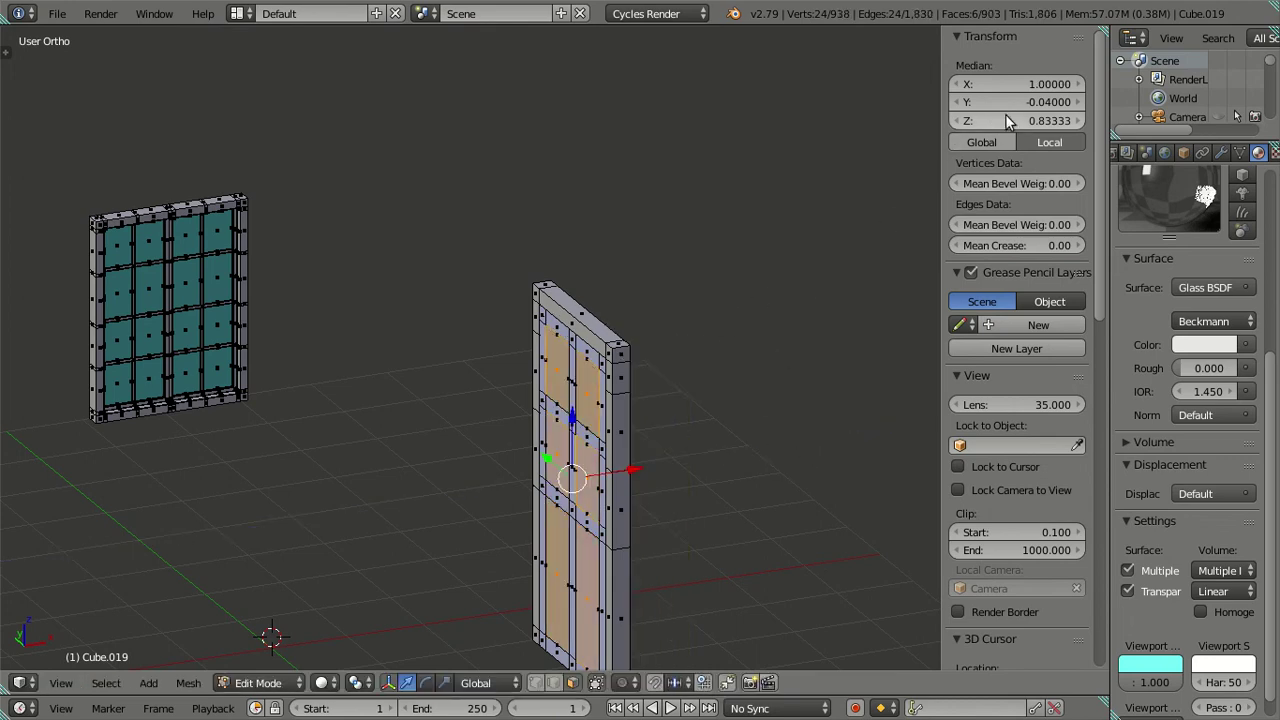
pyautogui.press('-')
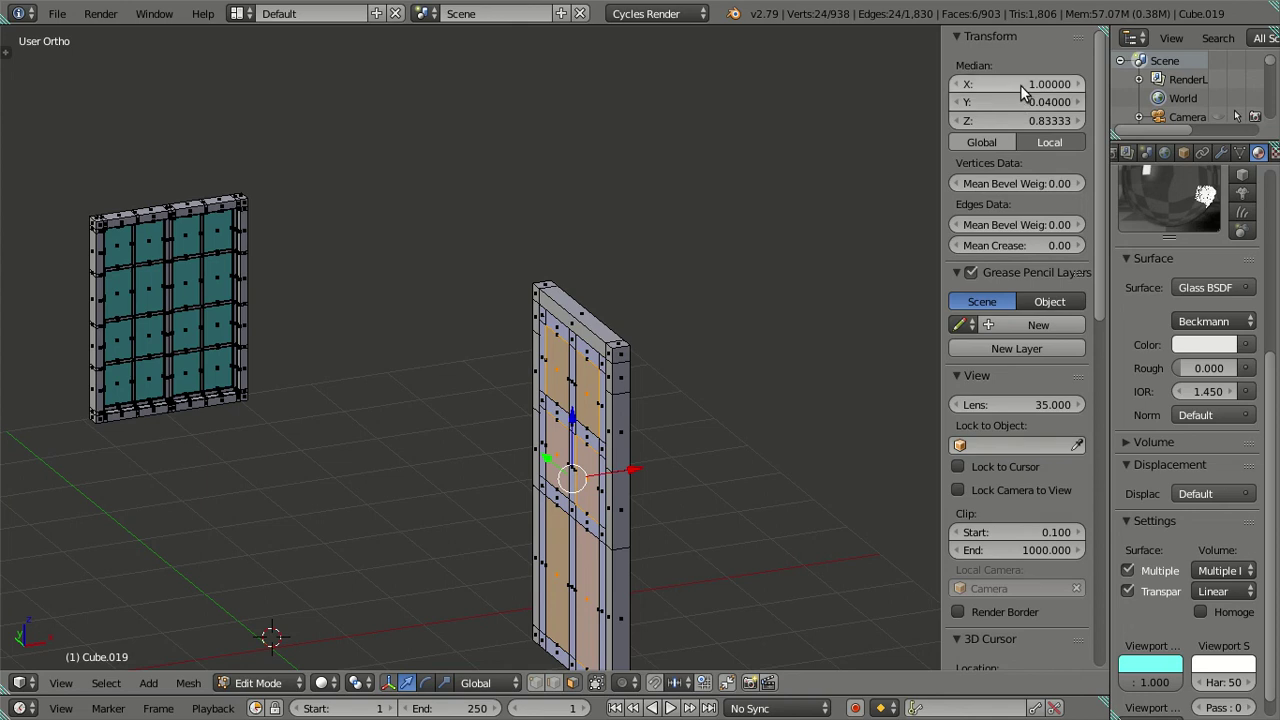
pyautogui.hotkey('ctrl', 'z')
# Try editing the pane faces' Median X, then revert them to X 1.0.
pyautogui.moveTo(657, 374); pyautogui.dragTo(423, 508, button='middle')
pyautogui.scroll(3, 423, 508)
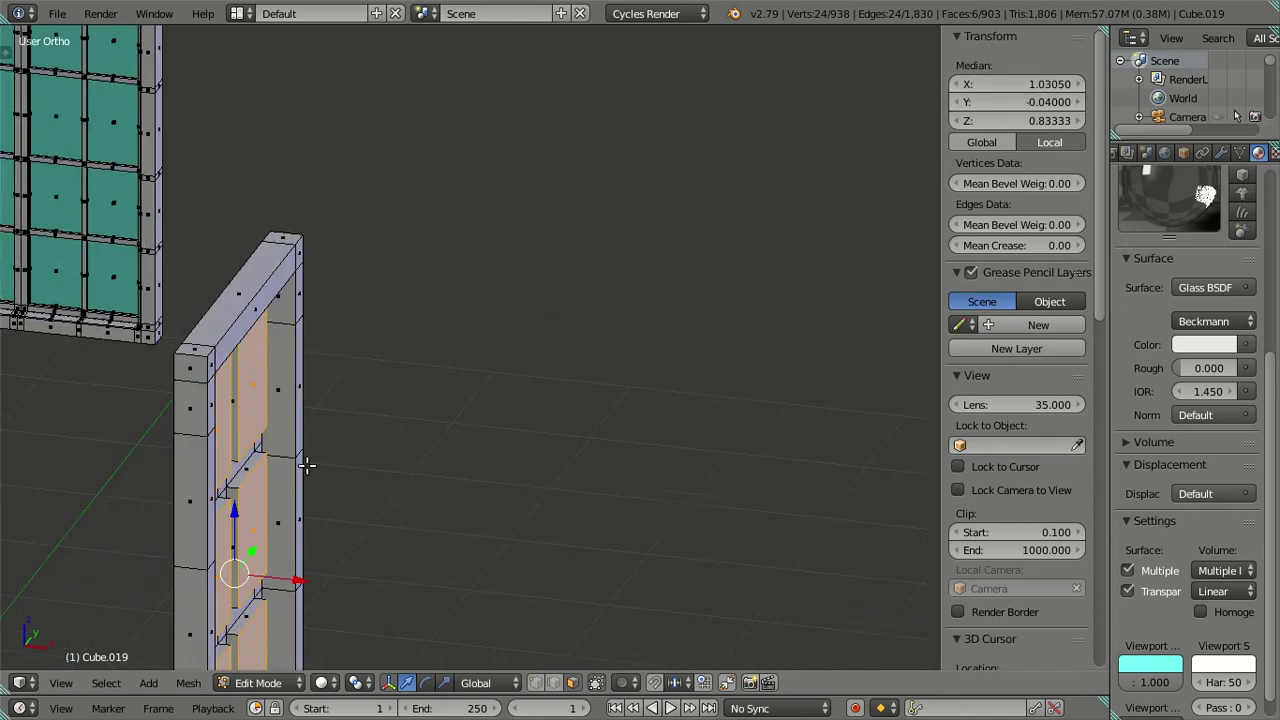
pyautogui.scroll(2, 457, 443)
pyautogui.scroll(2, 500, 380)
pyautogui.click(1040, 88)
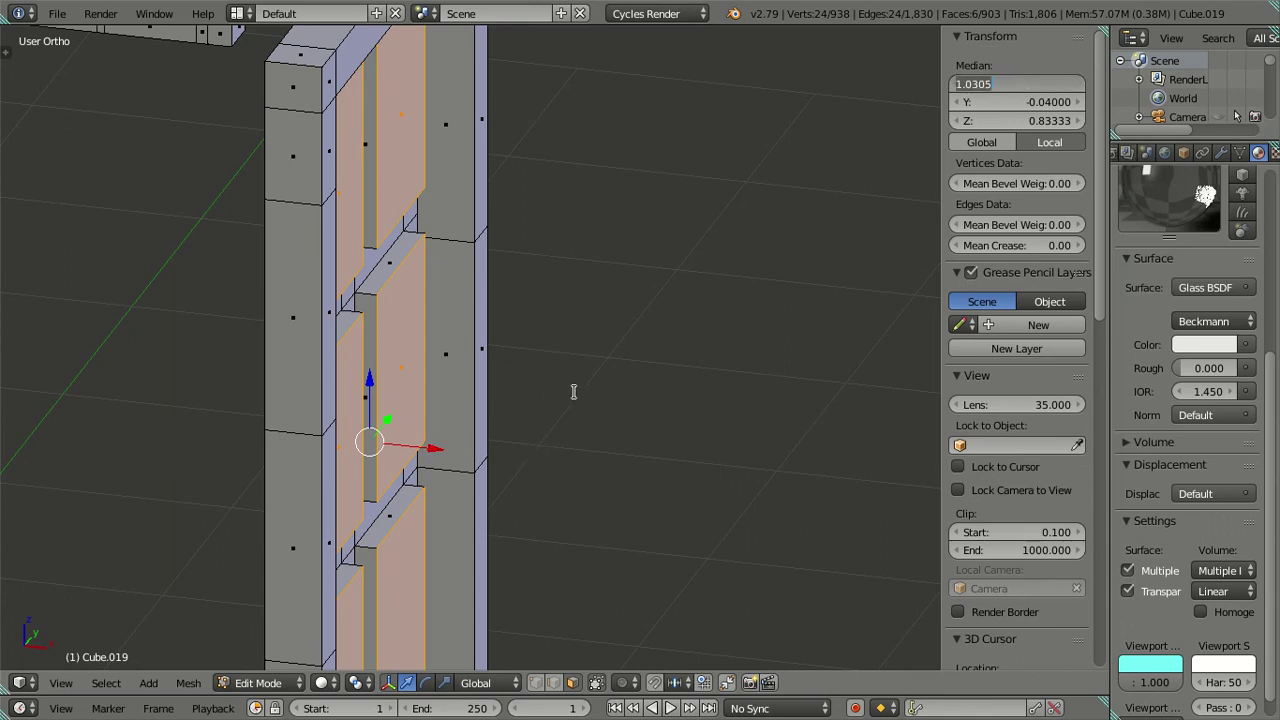
pyautogui.press('Escape')
pyautogui.hotkey('ctrl', 'z')
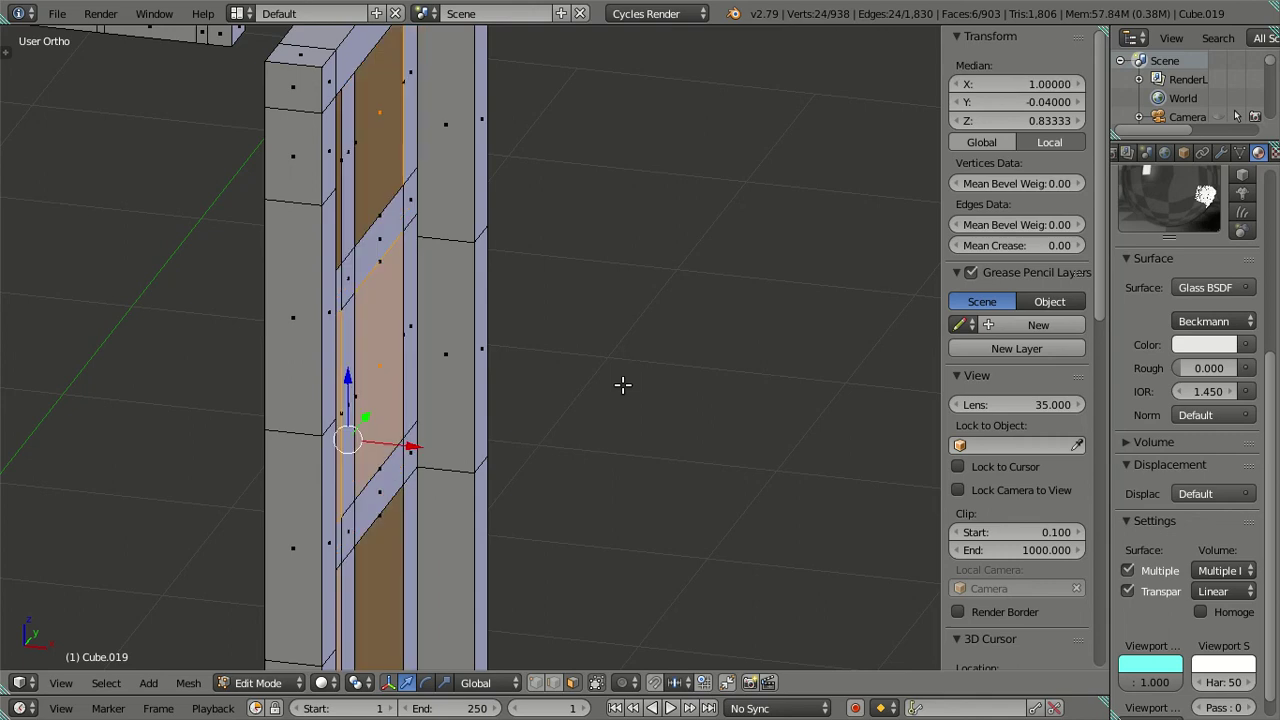
# Undo the trial inset, reselect the pane faces, and view the door in front wireframe.
pyautogui.press('a')
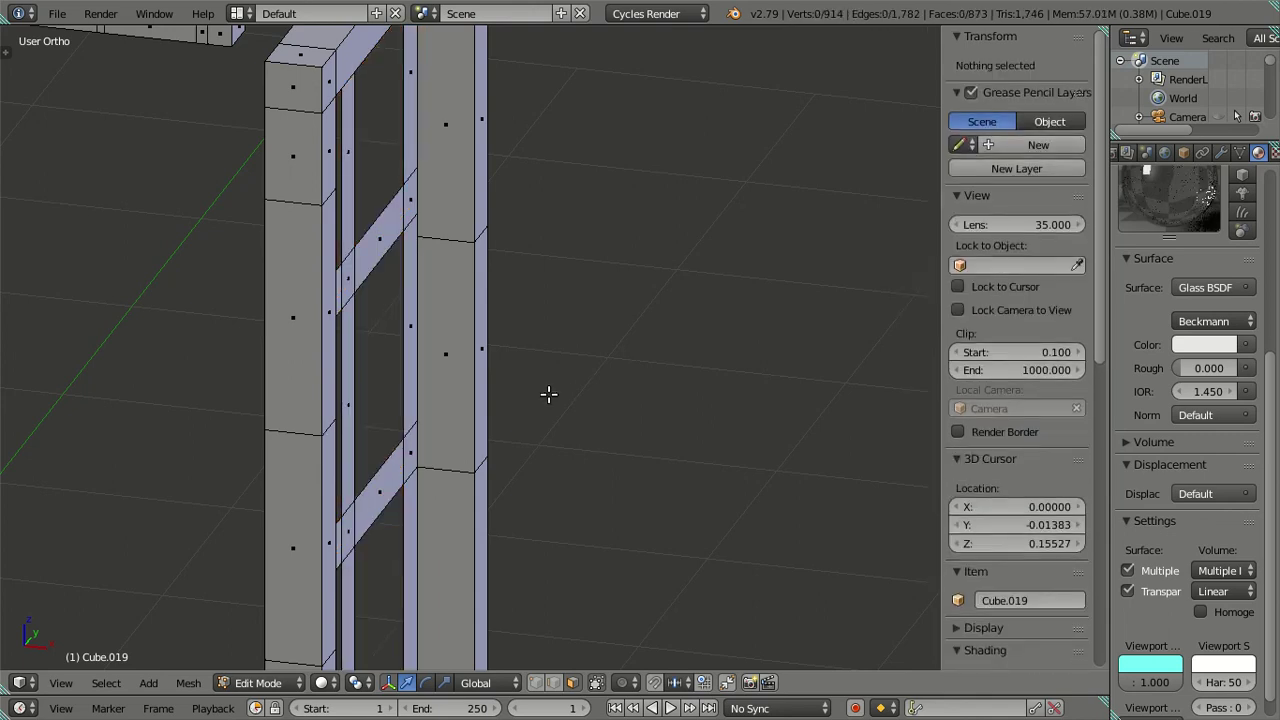
pyautogui.scroll(-3, 549, 394)
pyautogui.hotkey('ctrl', 'z')
pyautogui.scroll(-2, 517, 391)
pyautogui.scroll(2, 443, 390)
pyautogui.press('z')
pyautogui.scroll(2, 456, 412)
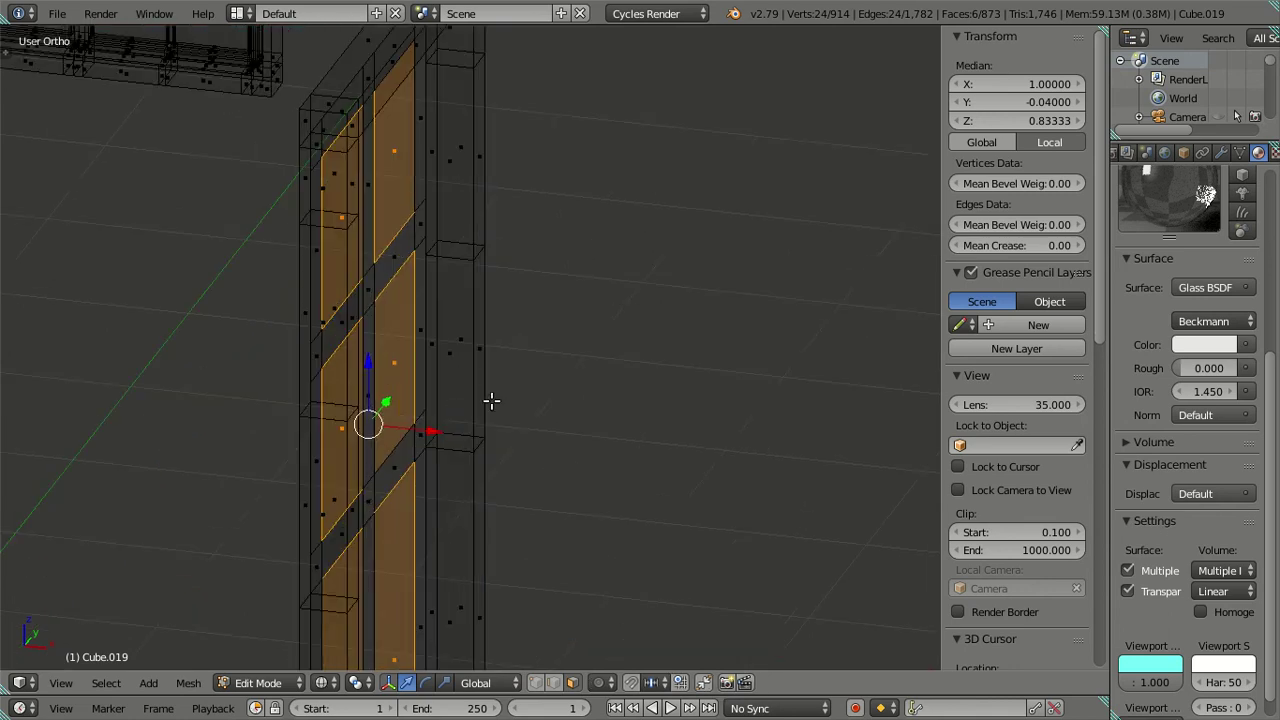
pyautogui.press('KP_1')
# Extrude the selected door faces along their normals and set Median X to 1.003.
pyautogui.press('z')
pyautogui.scroll(1, 609, 403)
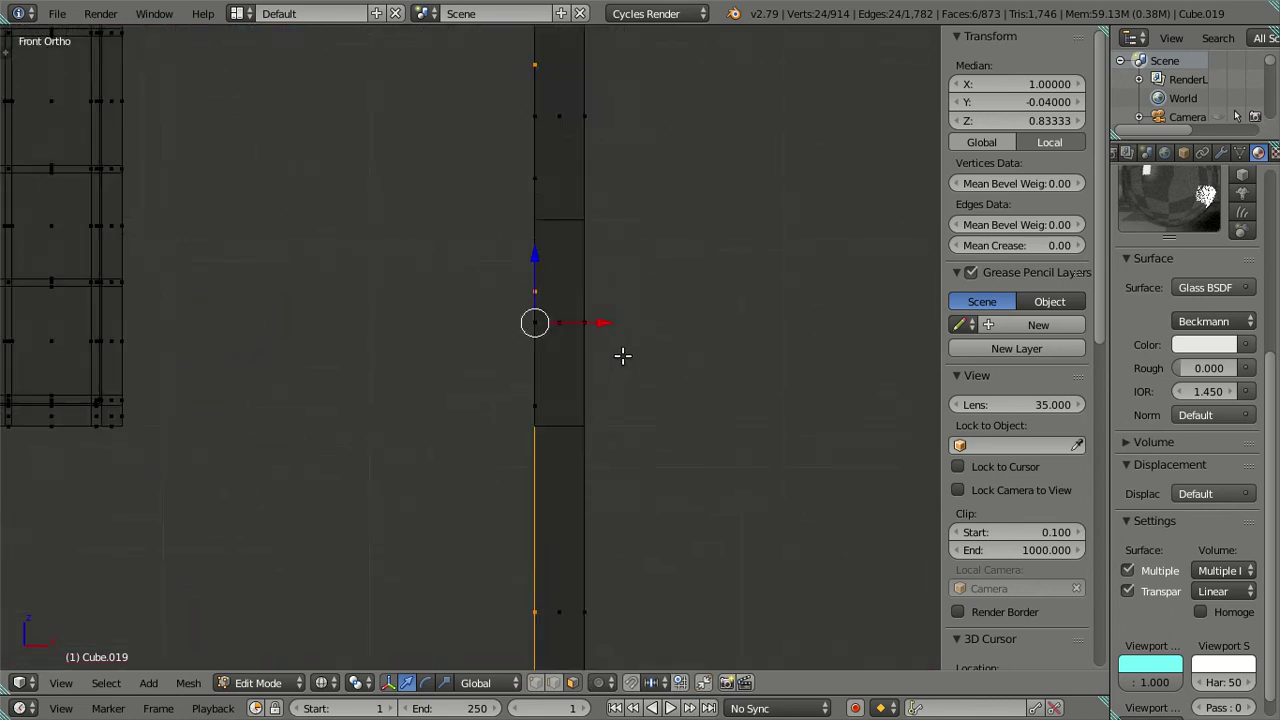
pyautogui.scroll(1, 623, 354)
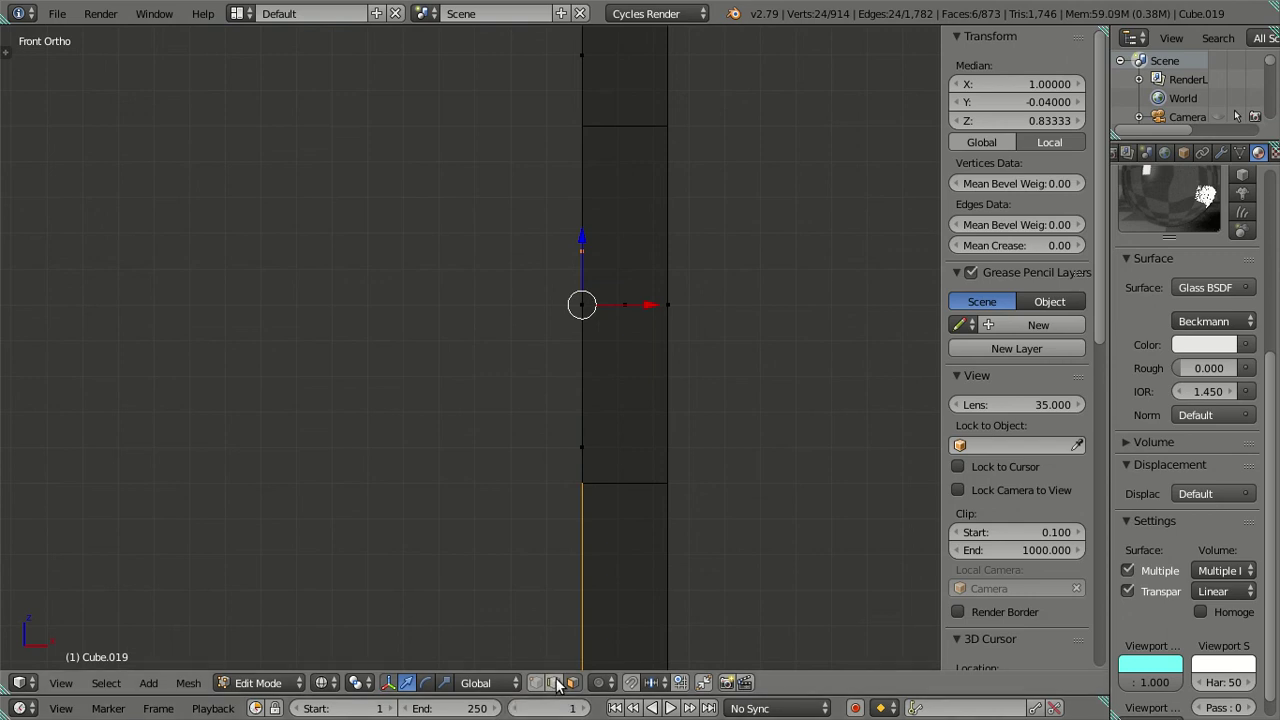
pyautogui.click(152, 14)
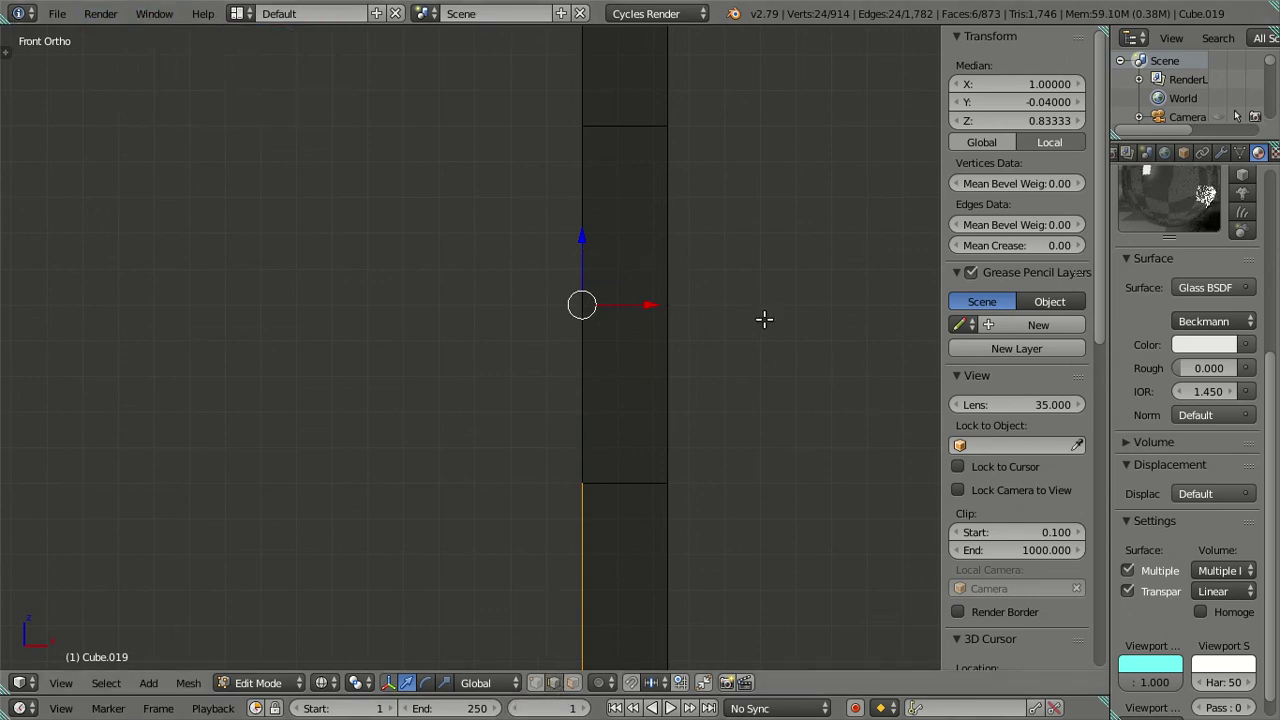
pyautogui.keyDown('shift'); pyautogui.moveTo(749, 320); pyautogui.dragTo(657, 331, button='middle'); pyautogui.keyUp('shift')
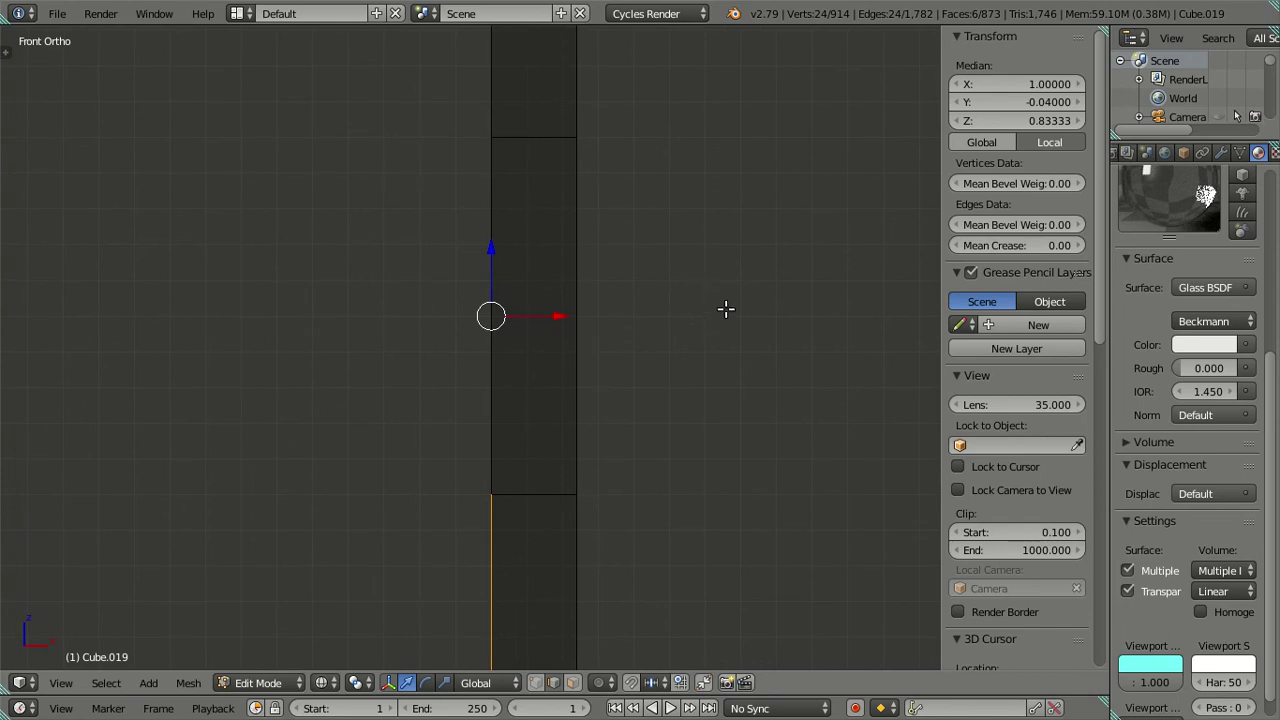
pyautogui.press('e')
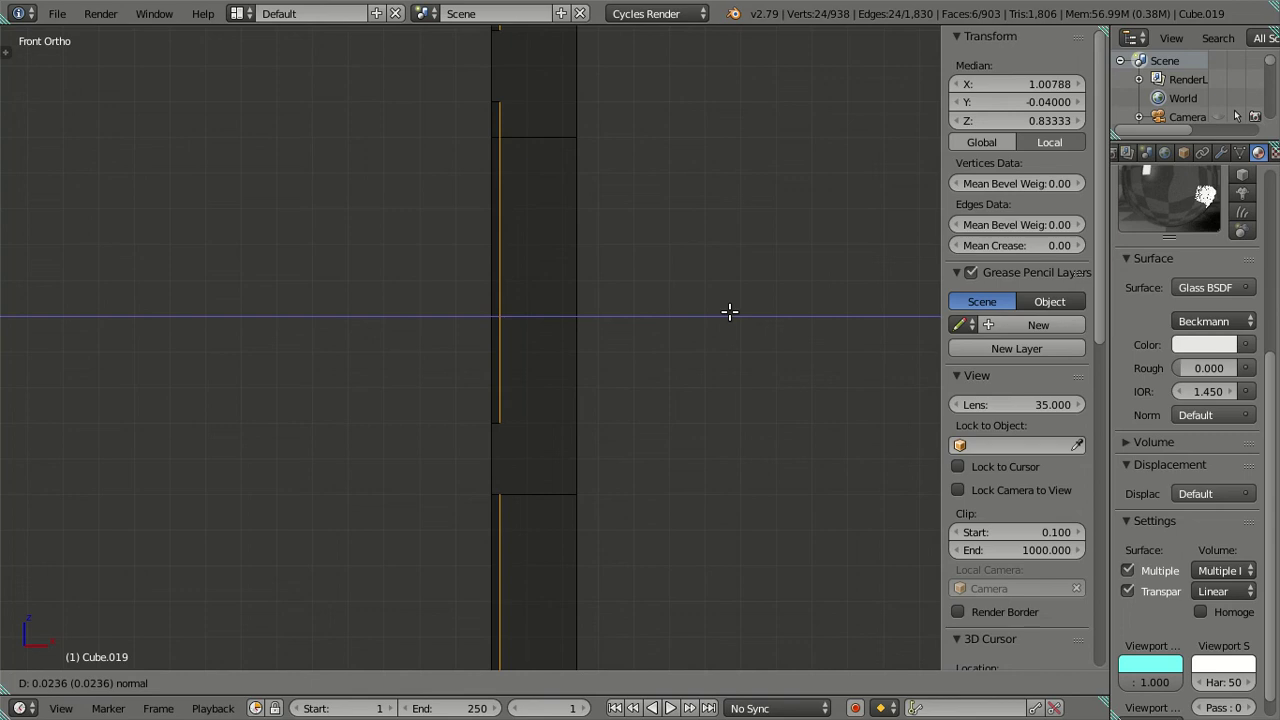
pyautogui.click(726, 310)
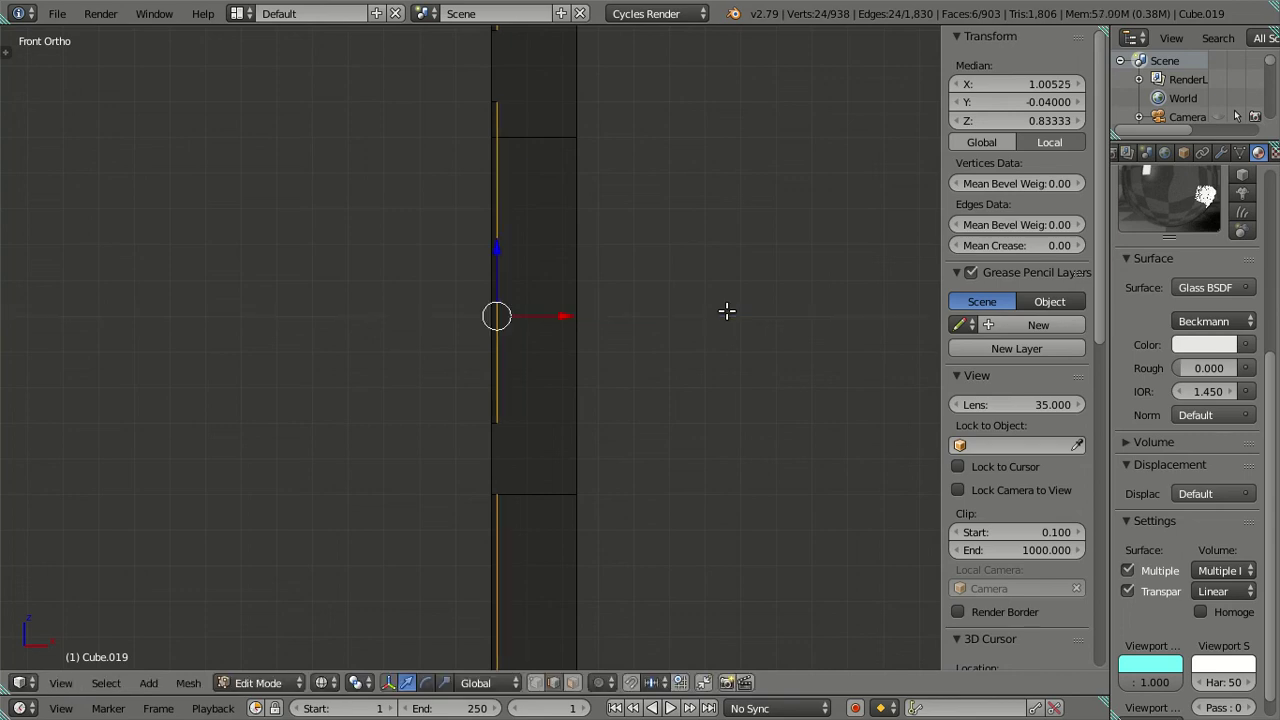
pyautogui.click(1046, 84)
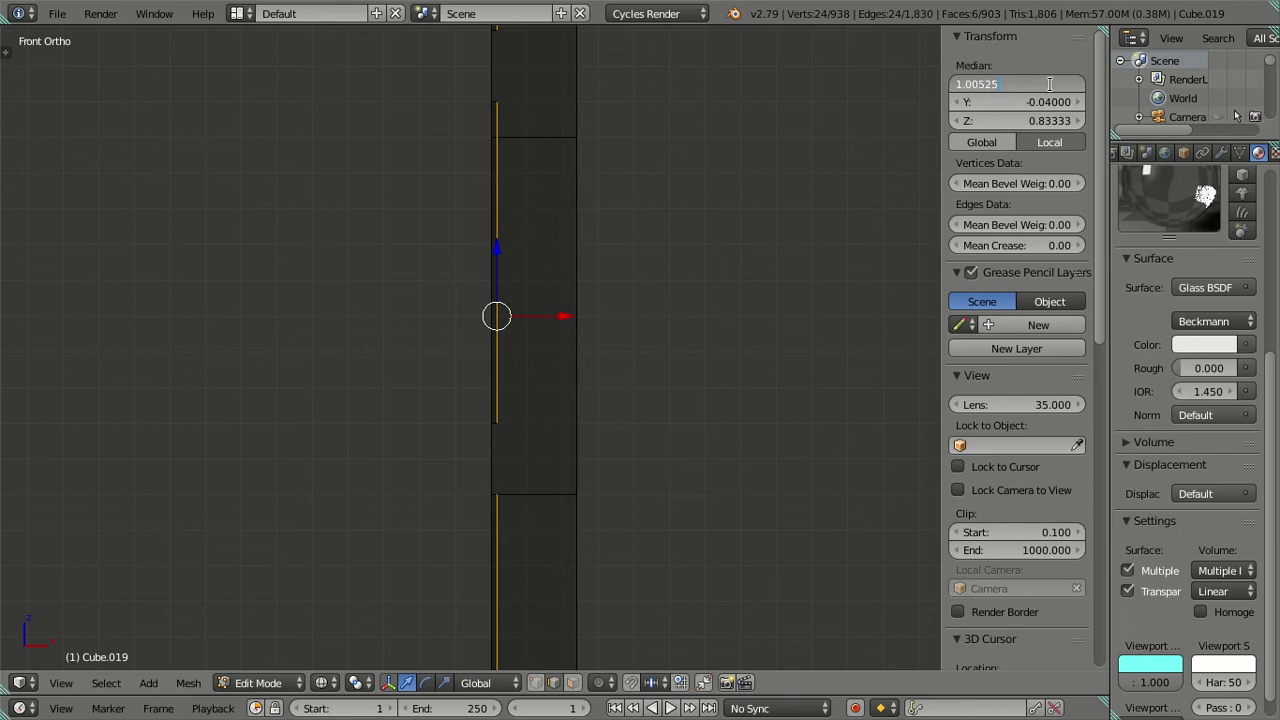
pyautogui.write('1.003')
pyautogui.press('Return')
# Select the six pane faces of the door and delete only those faces.
pyautogui.press('a')
pyautogui.scroll(-2, 680, 220)
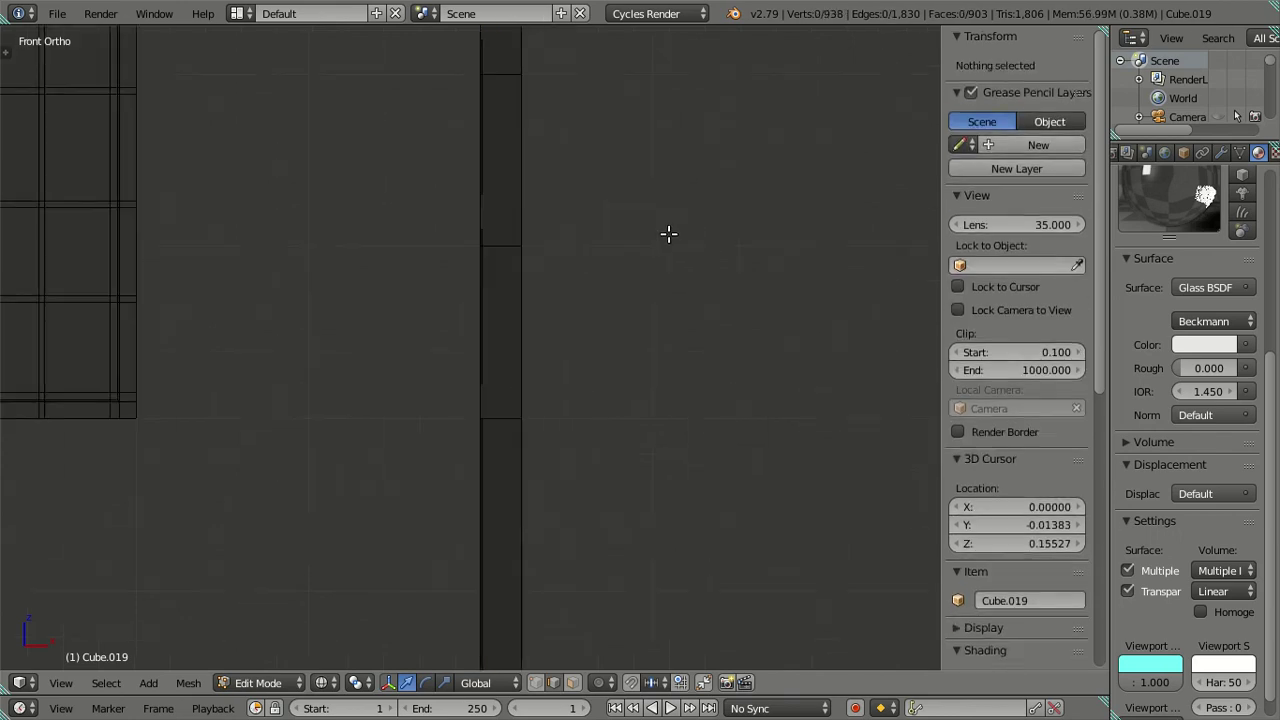
pyautogui.moveTo(669, 234); pyautogui.dragTo(558, 283, button='middle')
pyautogui.scroll(-3, 537, 297)
pyautogui.moveTo(703, 334)
pyautogui.mouseDown(button='middle')
pyautogui.moveTo(537, 354)
pyautogui.moveTo(429, 279)
pyautogui.moveTo(709, 366)
pyautogui.moveTo(651, 328)
pyautogui.mouseUp(button='middle')
pyautogui.scroll(3, 429, 279)
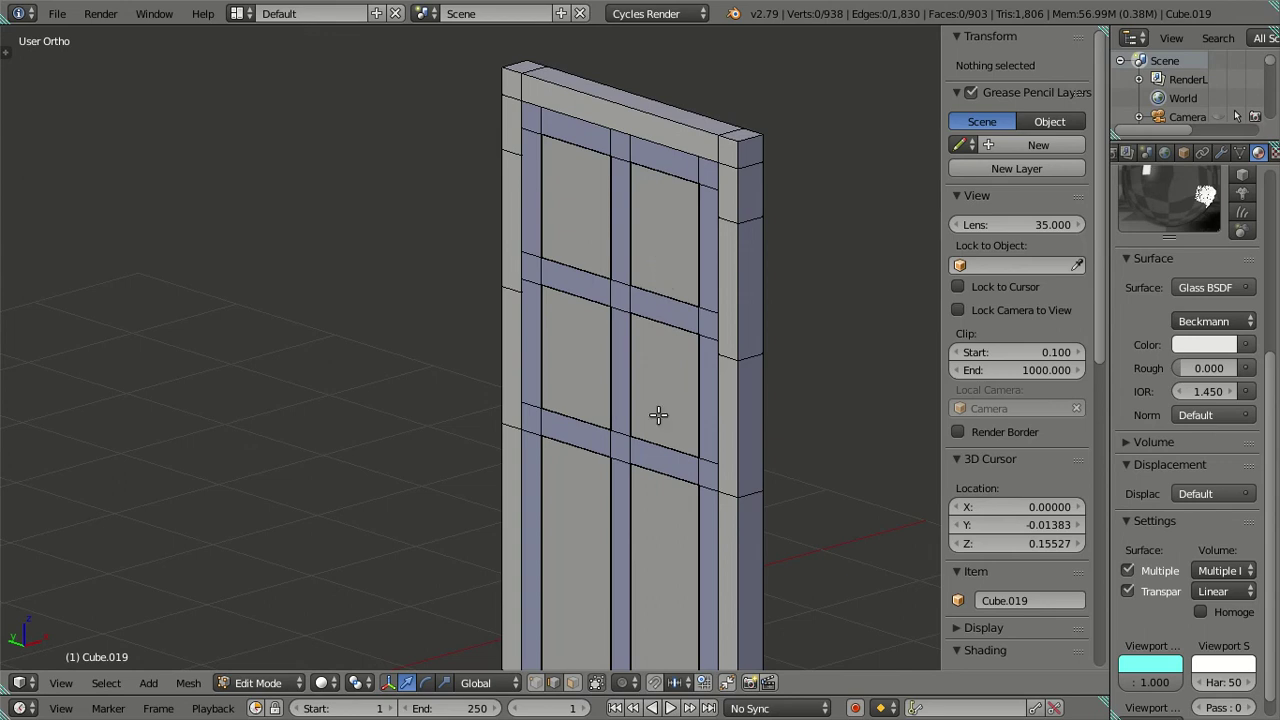
pyautogui.scroll(-2, 541, 496)
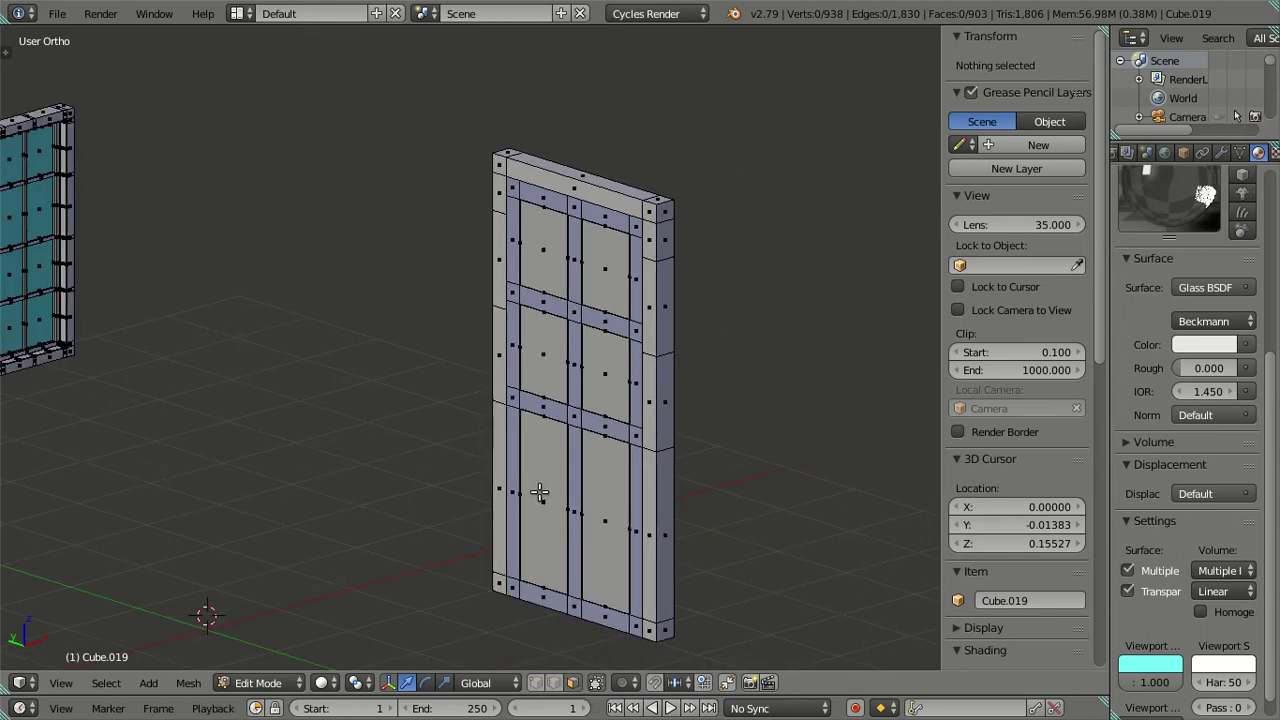
pyautogui.click(539, 492)
pyautogui.keyDown('shift'); pyautogui.click(614, 481); pyautogui.keyUp('shift')
pyautogui.keyDown('shift'); pyautogui.click(595, 357); pyautogui.keyUp('shift')
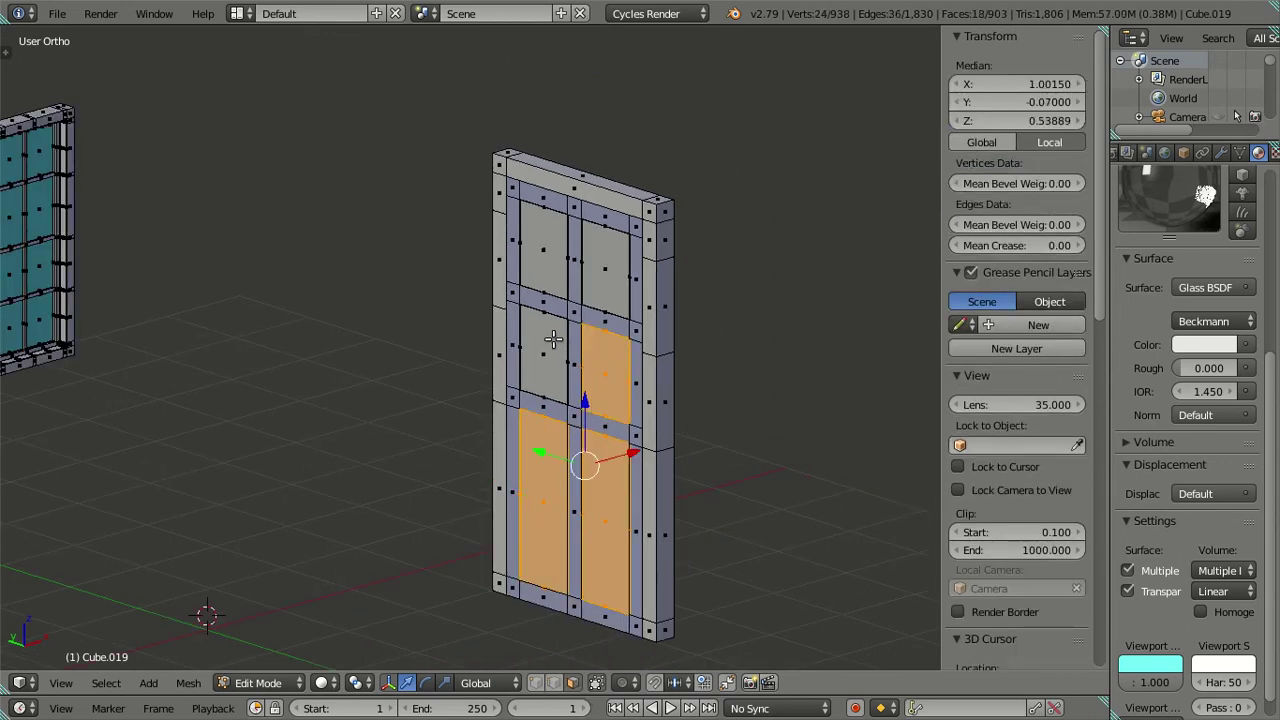
pyautogui.keyDown('shift'); pyautogui.click(553, 340); pyautogui.keyUp('shift')
pyautogui.keyDown('shift'); pyautogui.click(545, 245); pyautogui.keyUp('shift')
pyautogui.keyDown('shift'); pyautogui.click(589, 267); pyautogui.keyUp('shift')
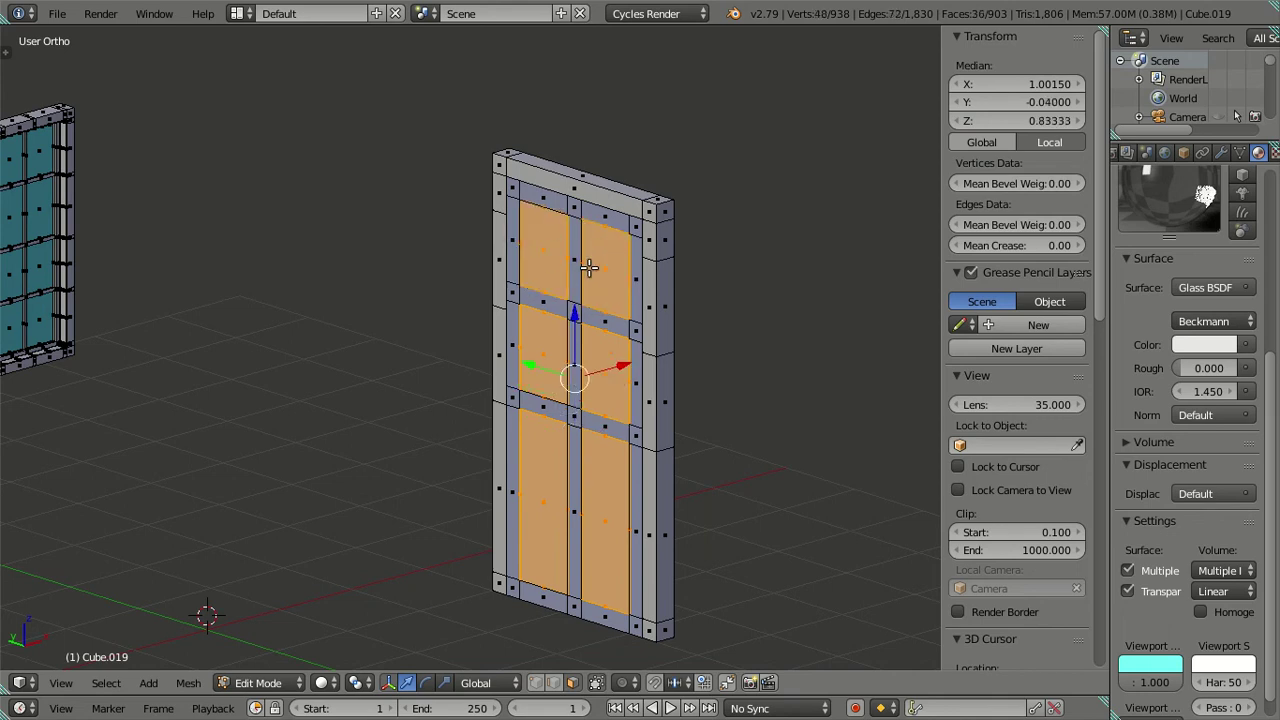
pyautogui.press('x')
pyautogui.click(589, 300)
# Inspect the open door frame beside the window in wireframe and solid shading.
pyautogui.scroll(-3, 478, 312)
pyautogui.press('z')
pyautogui.keyDown('shift'); pyautogui.moveTo(200, 294); pyautogui.dragTo(405, 342, button='middle'); pyautogui.keyUp('shift')
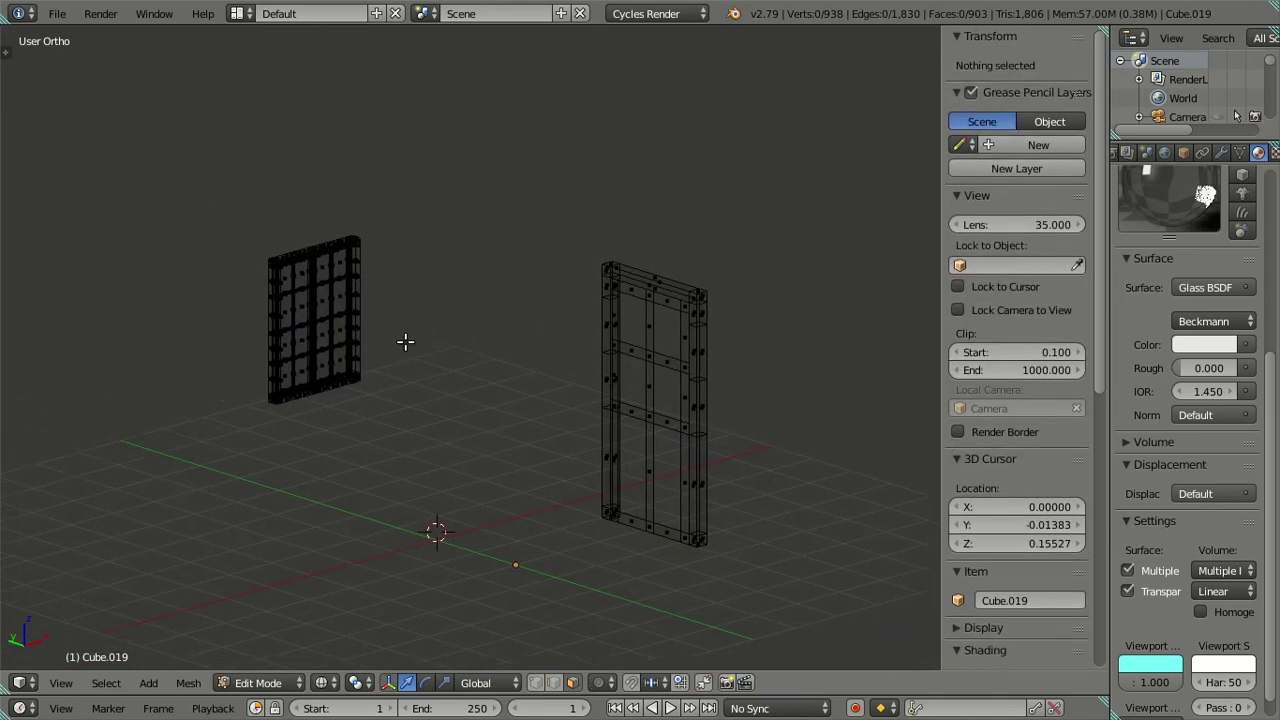
pyautogui.press('z')
pyautogui.scroll(2, 750, 424)
pyautogui.scroll(2, 720, 460)
pyautogui.scroll(2, 663, 514)
pyautogui.scroll(-2, 583, 551)
pyautogui.moveTo(583, 551); pyautogui.dragTo(560, 383, button='middle')
pyautogui.scroll(2, 509, 474)
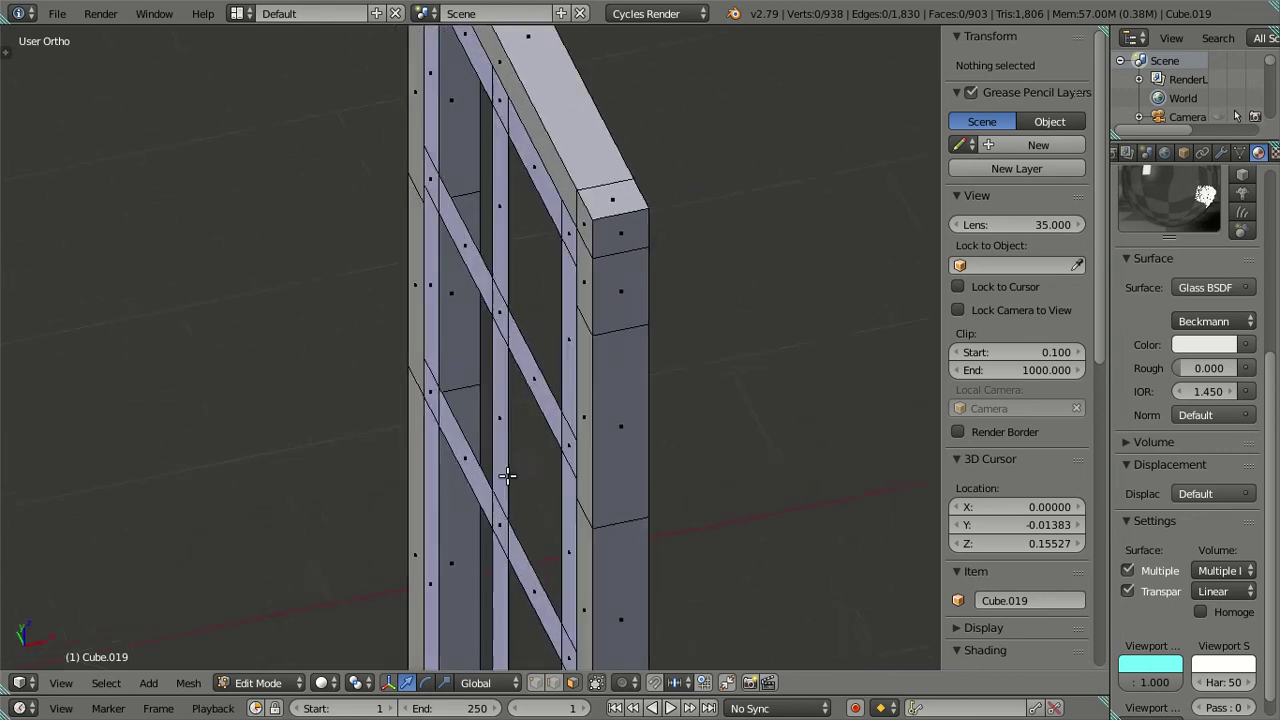
pyautogui.scroll(3, 591, 483)
# Select the whole connected mullion grid and view the door side-on and front-on.
pyautogui.rightClick(591, 483)
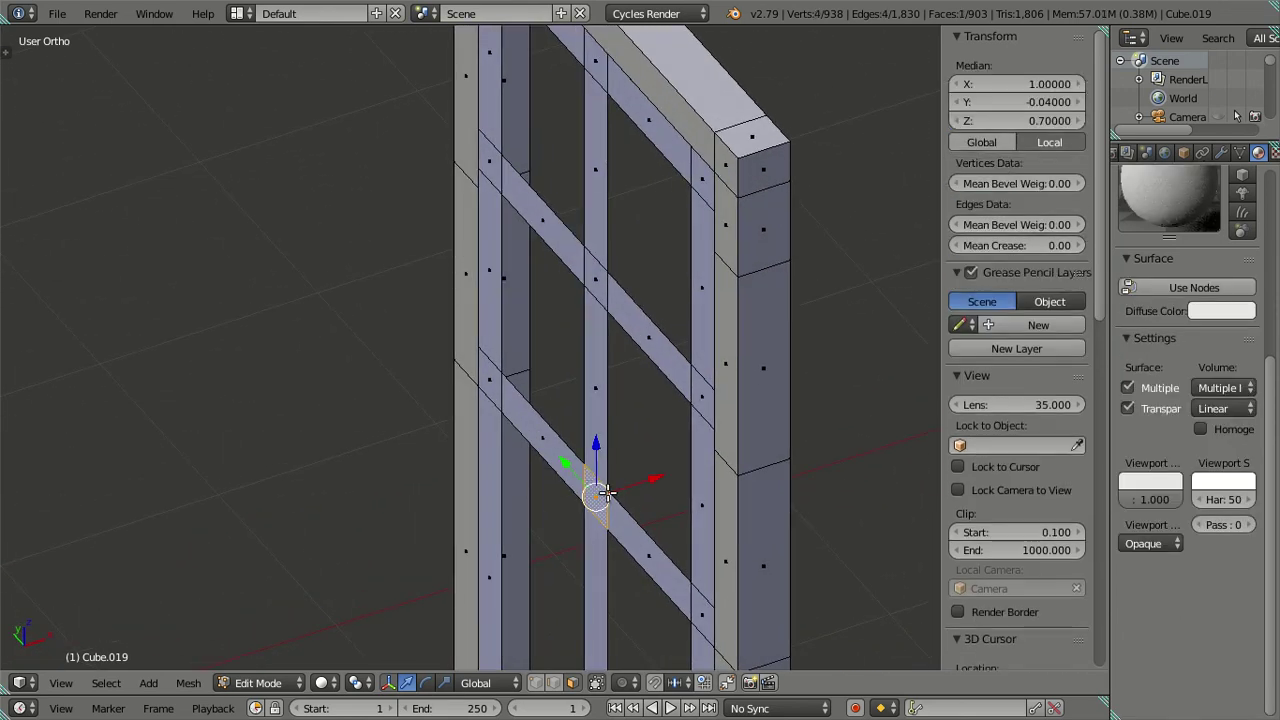
pyautogui.hotkey('ctrl', 'l')
pyautogui.scroll(-2, 600, 480)
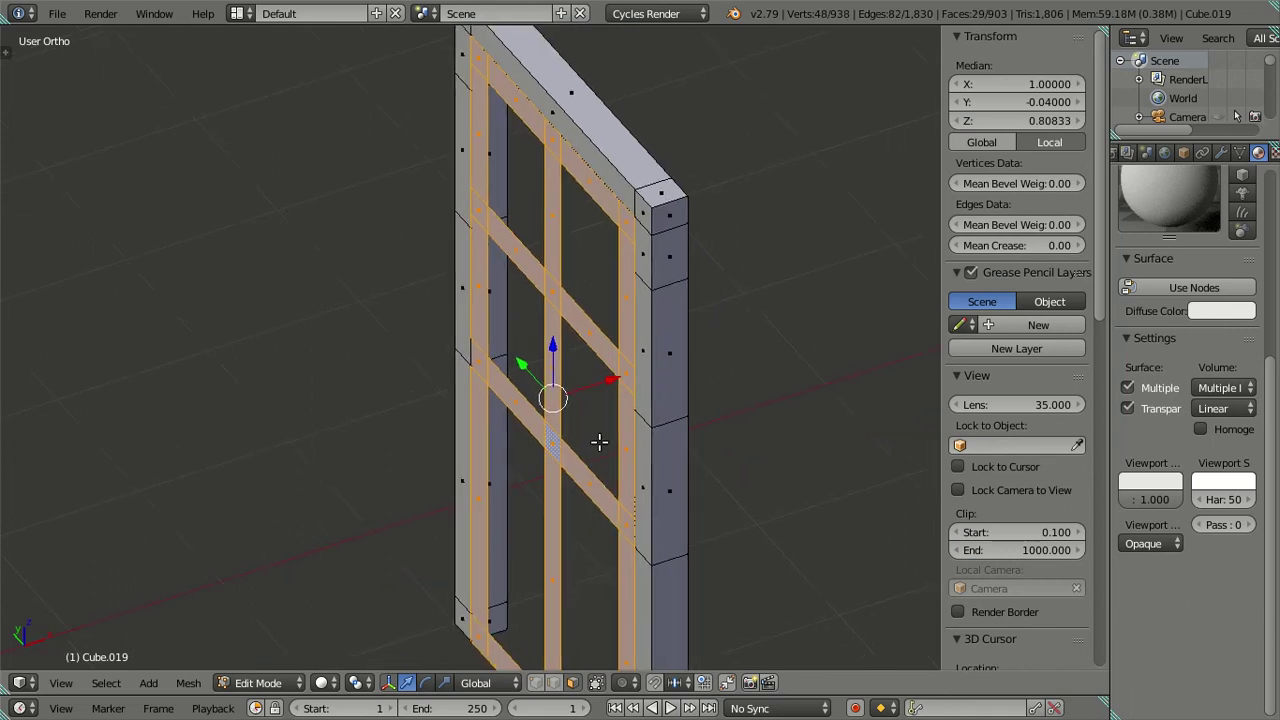
pyautogui.scroll(-2, 560, 460)
pyautogui.press('KP_3')
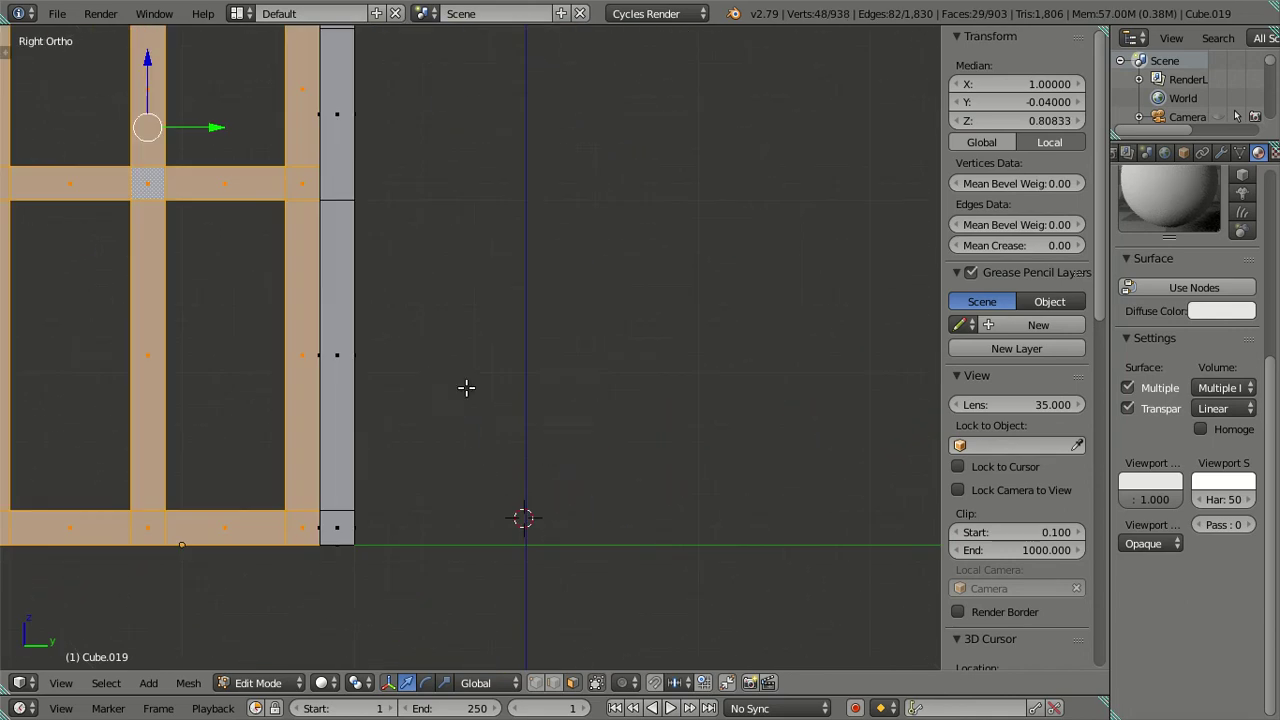
pyautogui.scroll(-3, 394, 346)
pyautogui.moveTo(394, 346); pyautogui.dragTo(401, 347, button='middle')
pyautogui.press('KP_1')
pyautogui.scroll(3, 434, 340)
pyautogui.scroll(2, 566, 369)
pyautogui.scroll(2, 579, 456)
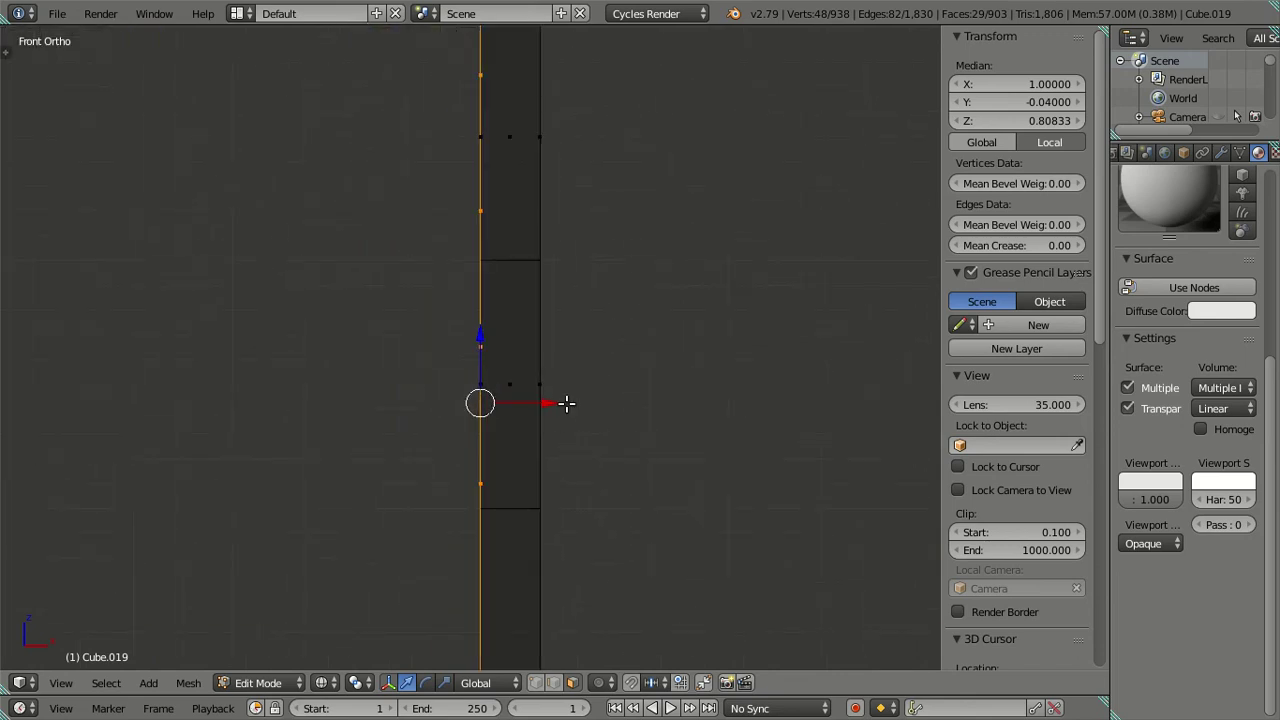
# Extrude the mullion grid along its normal and set its Median X to 1.03.
pyautogui.press('e')
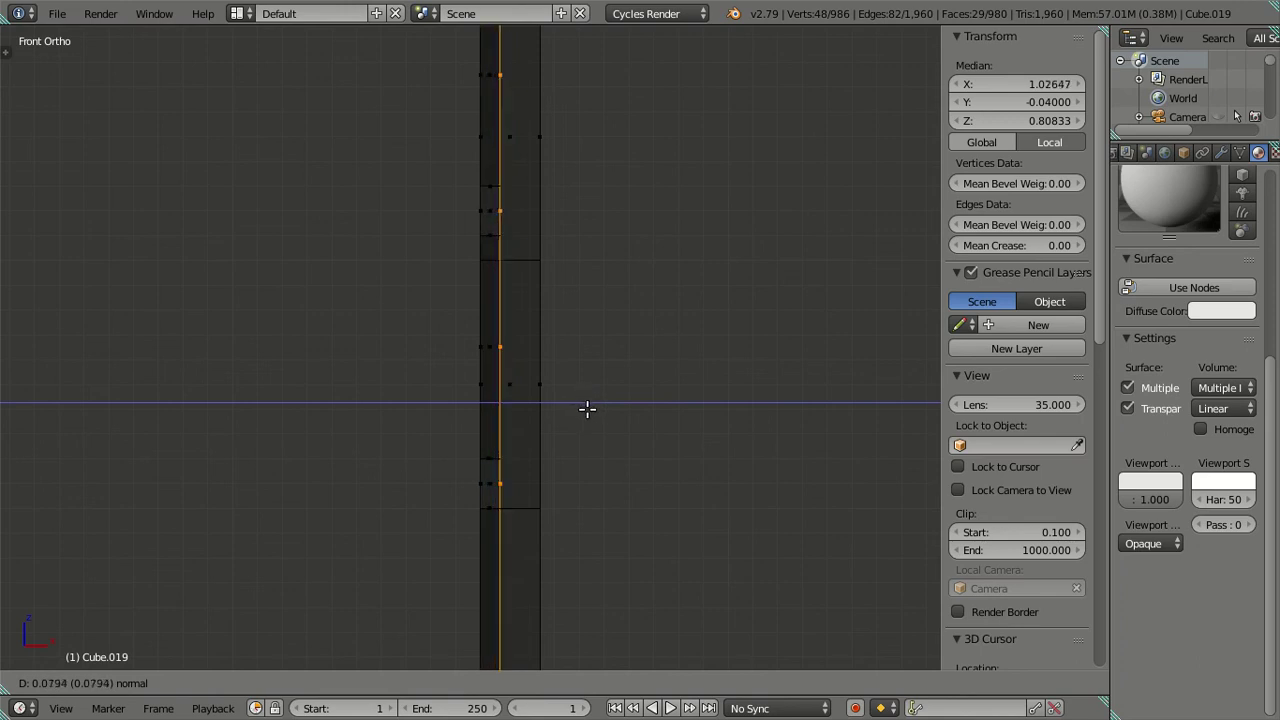
pyautogui.click(592, 410)
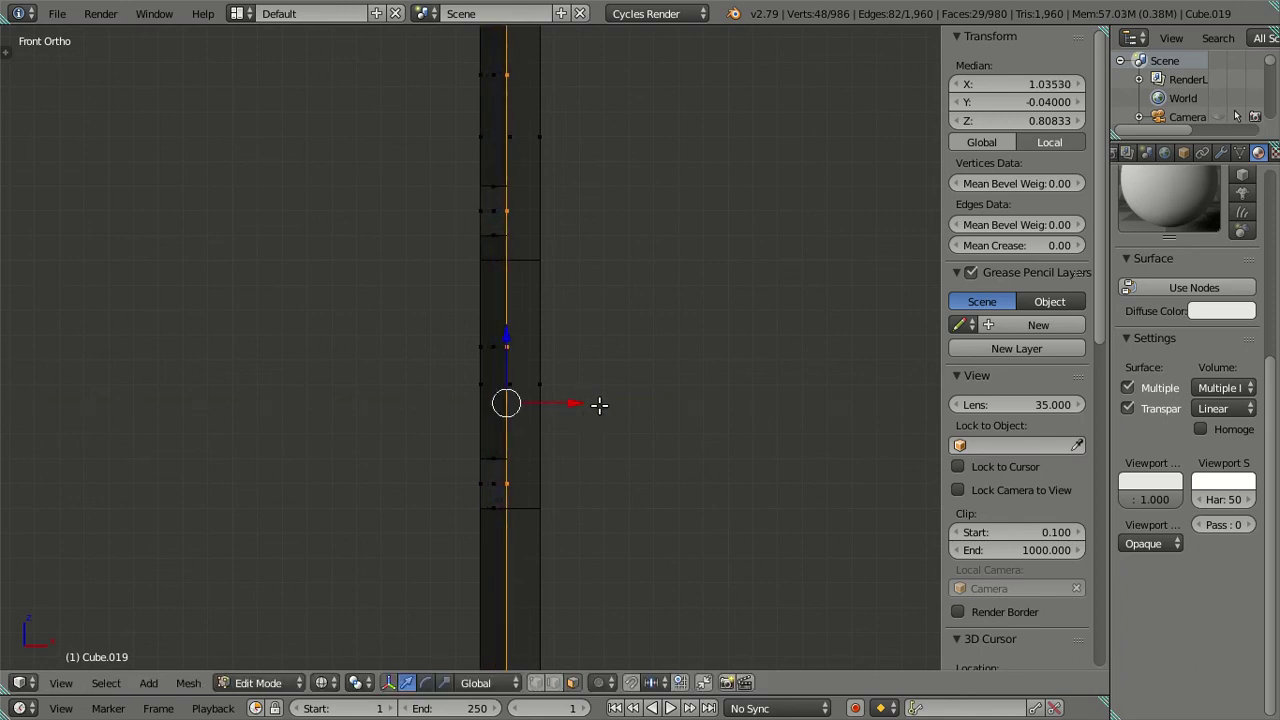
pyautogui.click(1043, 84)
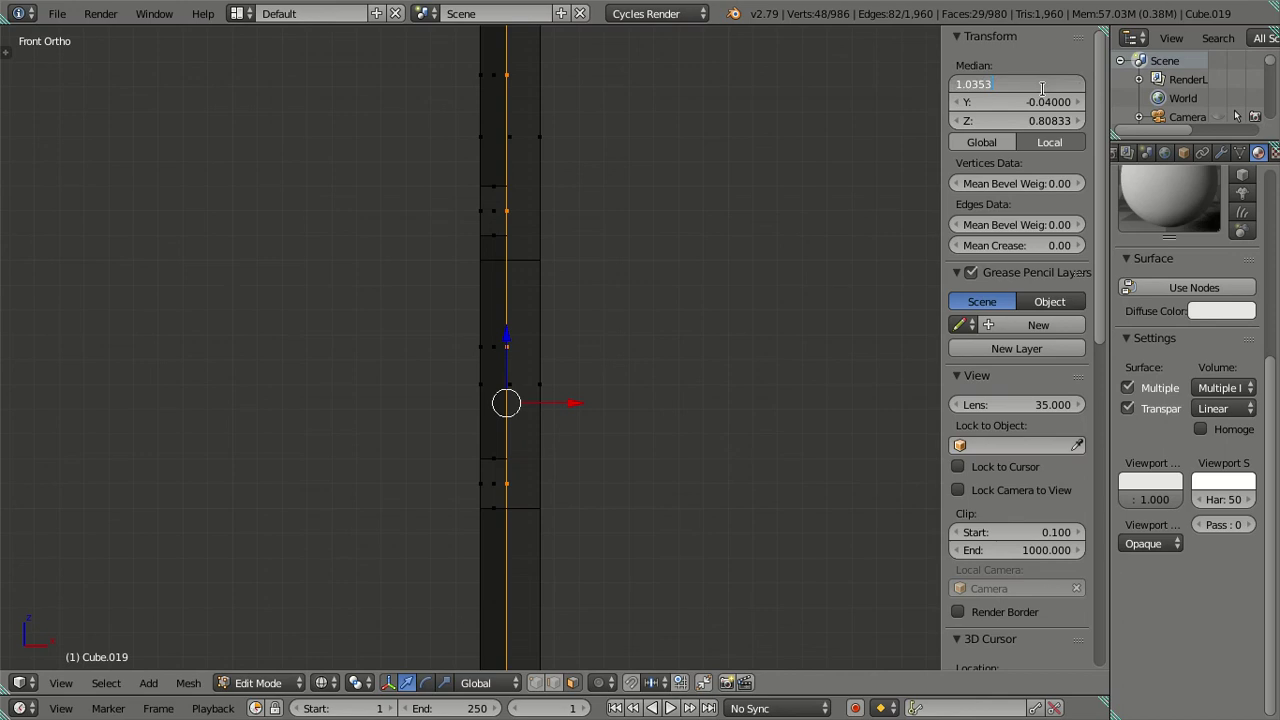
pyautogui.write('1.03')
pyautogui.press('Return')
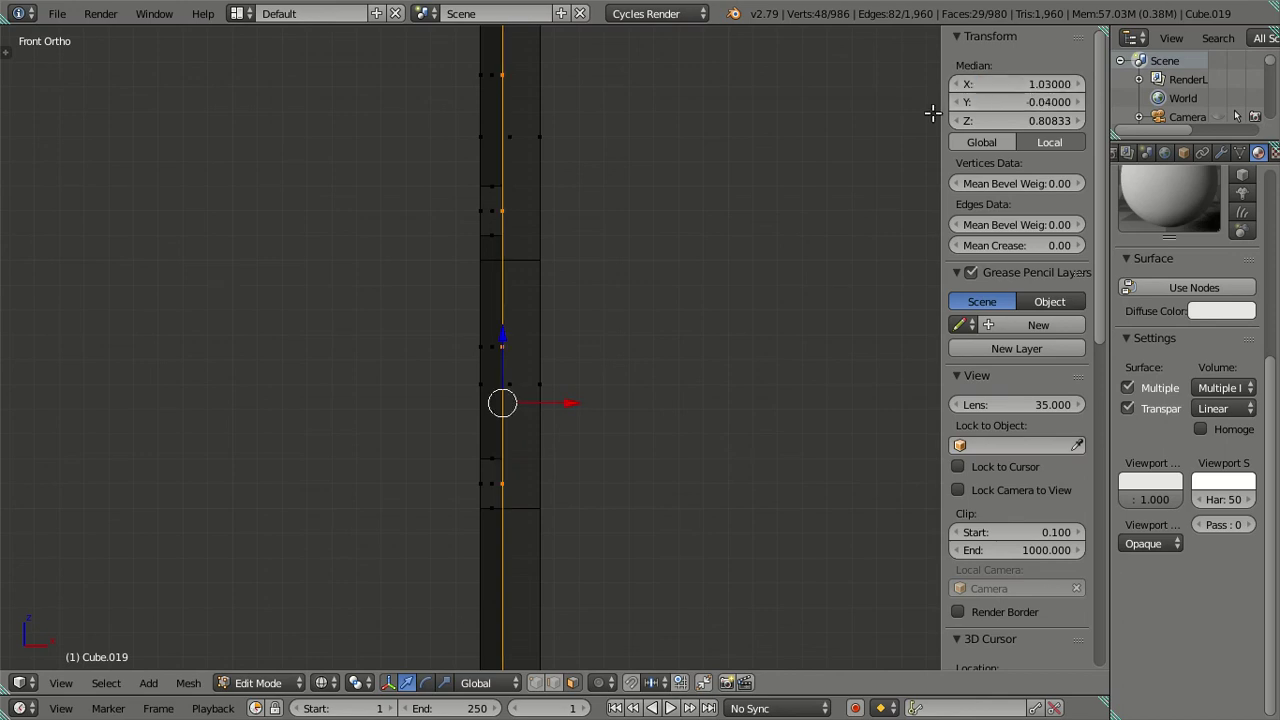
pyautogui.scroll(-3, 597, 280)
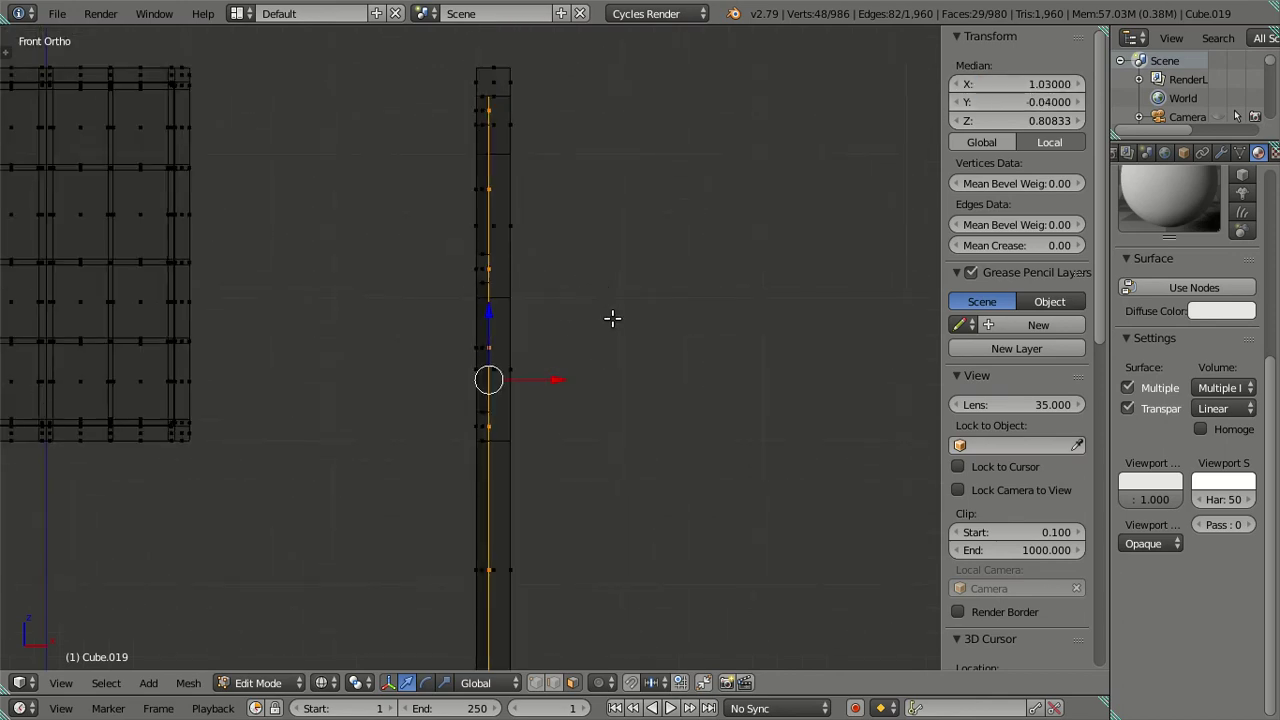
pyautogui.moveTo(589, 360)
pyautogui.mouseDown(button='middle')
pyautogui.moveTo(552, 454)
pyautogui.moveTo(632, 423)
pyautogui.moveTo(683, 423)
pyautogui.moveTo(697, 451)
pyautogui.moveTo(677, 446)
pyautogui.moveTo(698, 427)
pyautogui.moveTo(686, 440)
pyautogui.moveTo(700, 471)
pyautogui.moveTo(750, 403)
pyautogui.moveTo(726, 457)
pyautogui.moveTo(666, 466)
pyautogui.moveTo(749, 400)
pyautogui.moveTo(811, 374)
pyautogui.moveTo(766, 314)
pyautogui.moveTo(683, 479)
pyautogui.moveTo(581, 357)
pyautogui.mouseUp(button='middle')
pyautogui.press('z')
pyautogui.scroll(2, 581, 357)
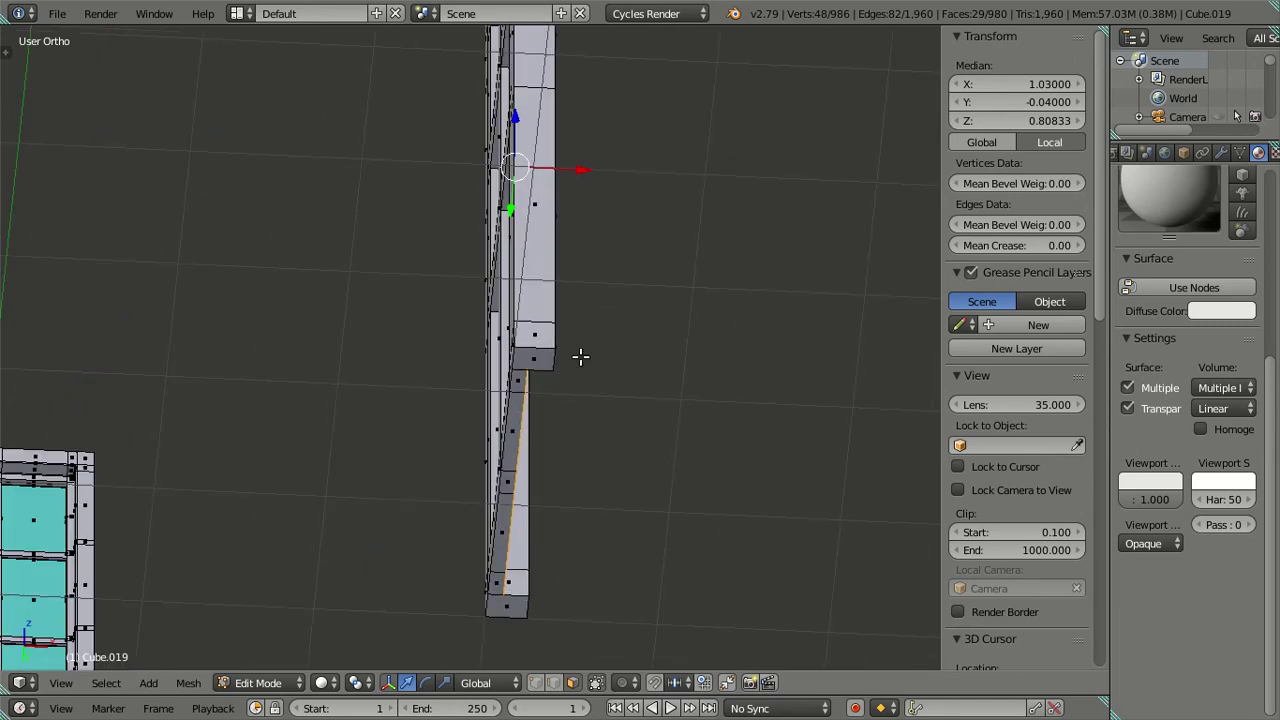
pyautogui.click(1032, 81)
pyautogui.write('1.04')
pyautogui.press('Return')
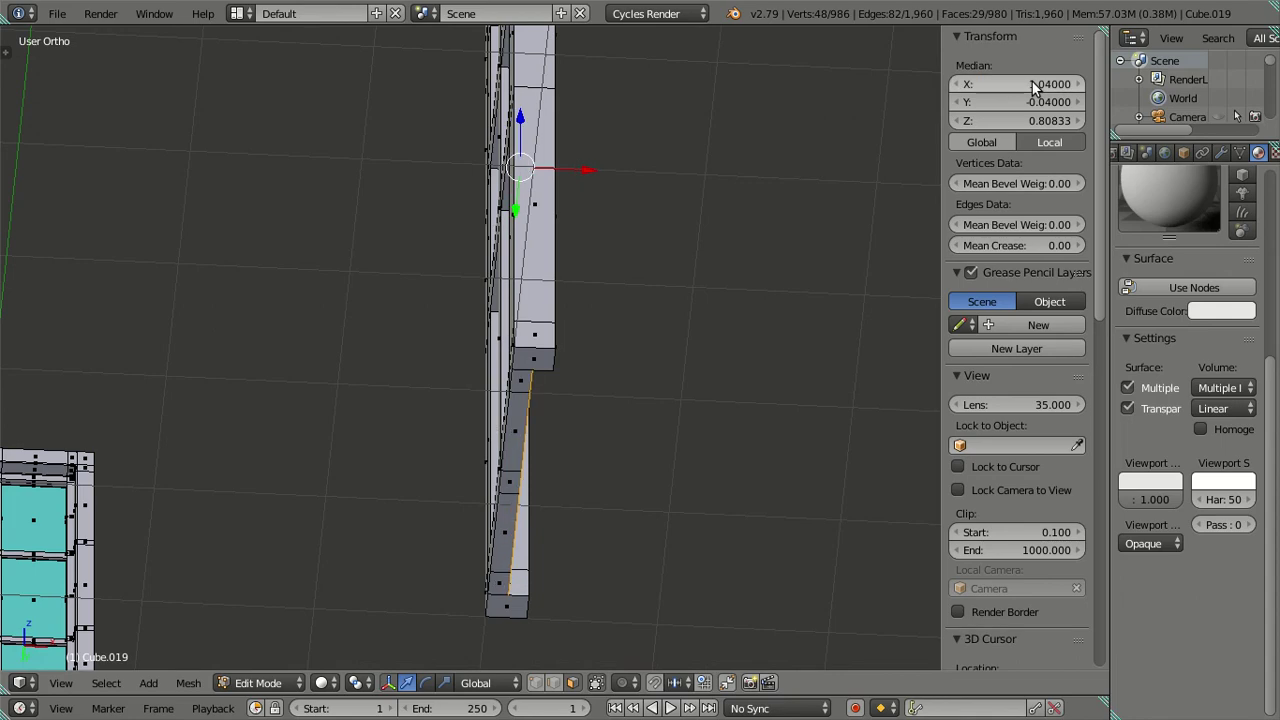
pyautogui.moveTo(613, 400)
pyautogui.mouseDown(button='middle')
pyautogui.moveTo(649, 380)
pyautogui.moveTo(608, 371)
pyautogui.moveTo(591, 400)
pyautogui.moveTo(547, 387)
pyautogui.moveTo(580, 457)
pyautogui.moveTo(675, 461)
pyautogui.moveTo(685, 493)
pyautogui.moveTo(680, 472)
pyautogui.moveTo(557, 471)
pyautogui.moveTo(566, 294)
pyautogui.moveTo(509, 480)
pyautogui.mouseUp(button='middle')
pyautogui.press('a')
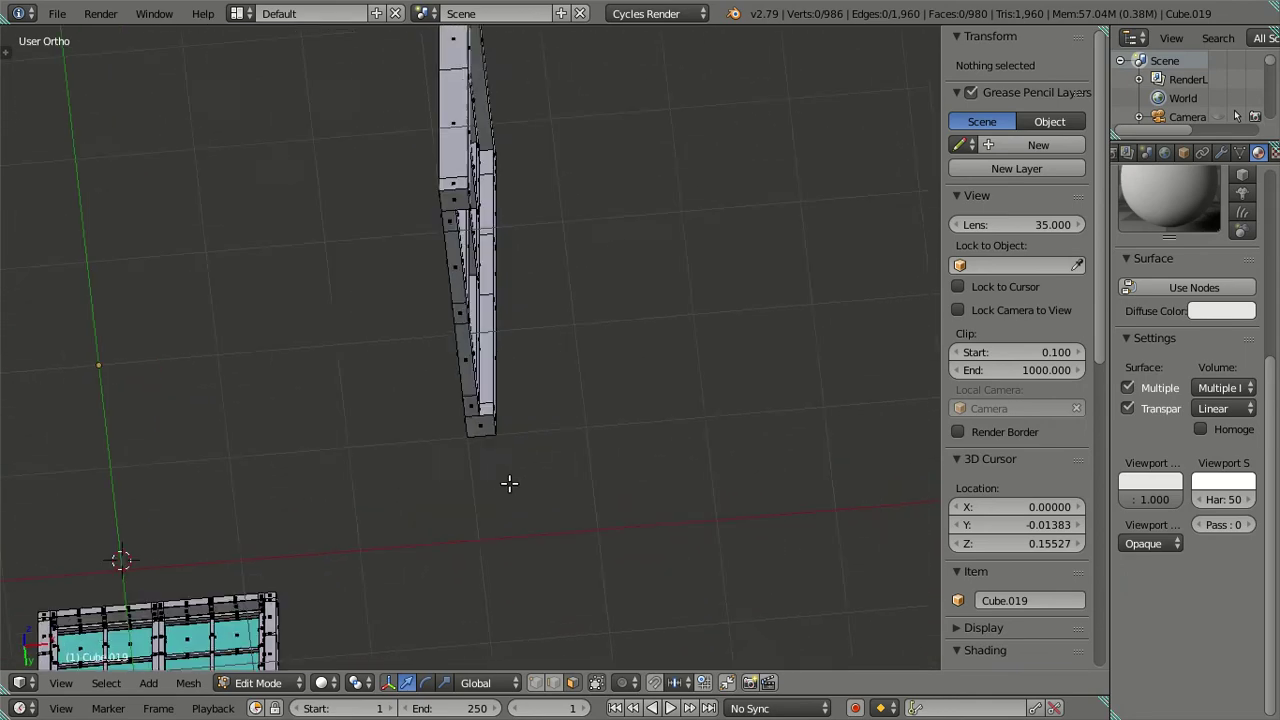
pyautogui.scroll(4, 509, 482)
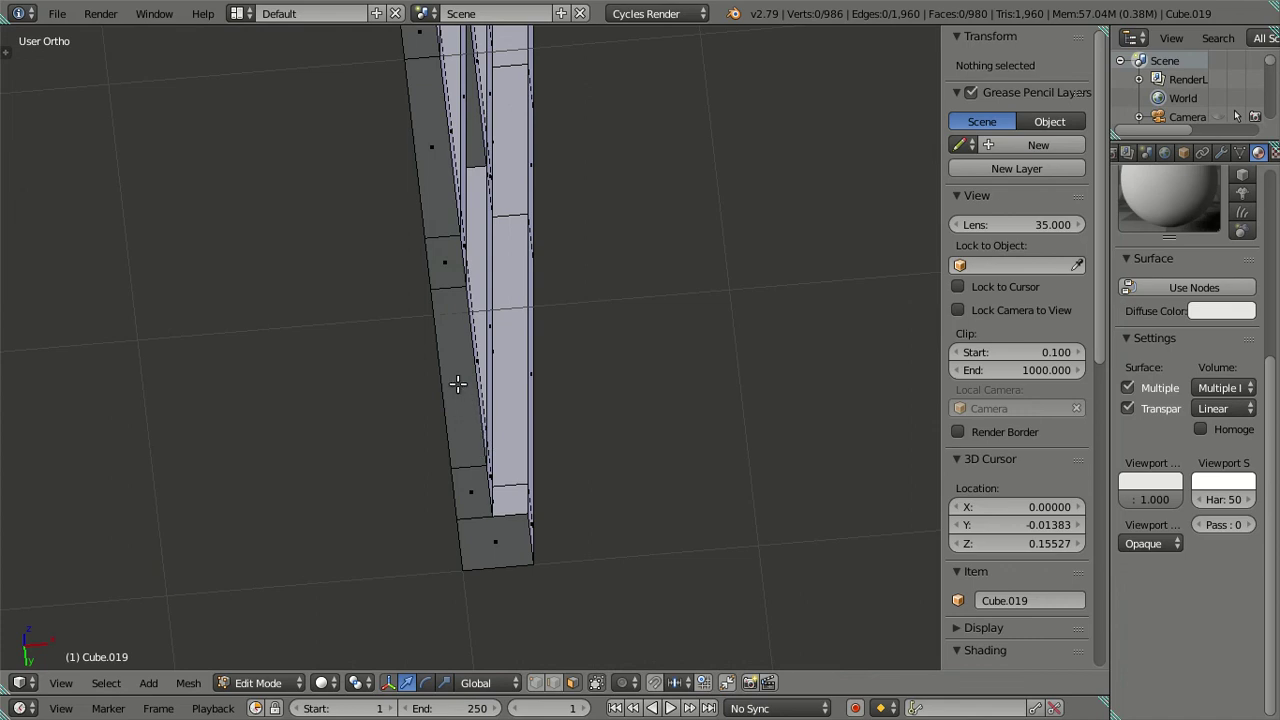
pyautogui.scroll(1, 500, 458)
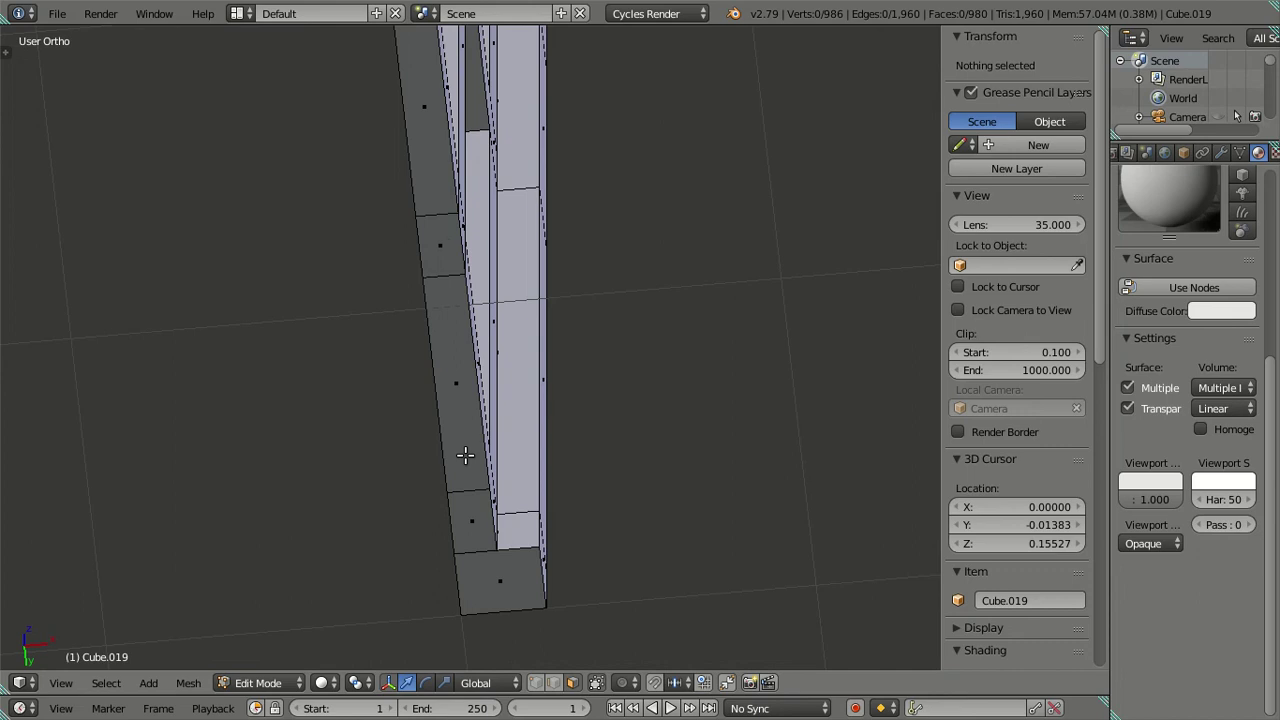
pyautogui.scroll(1, 470, 480)
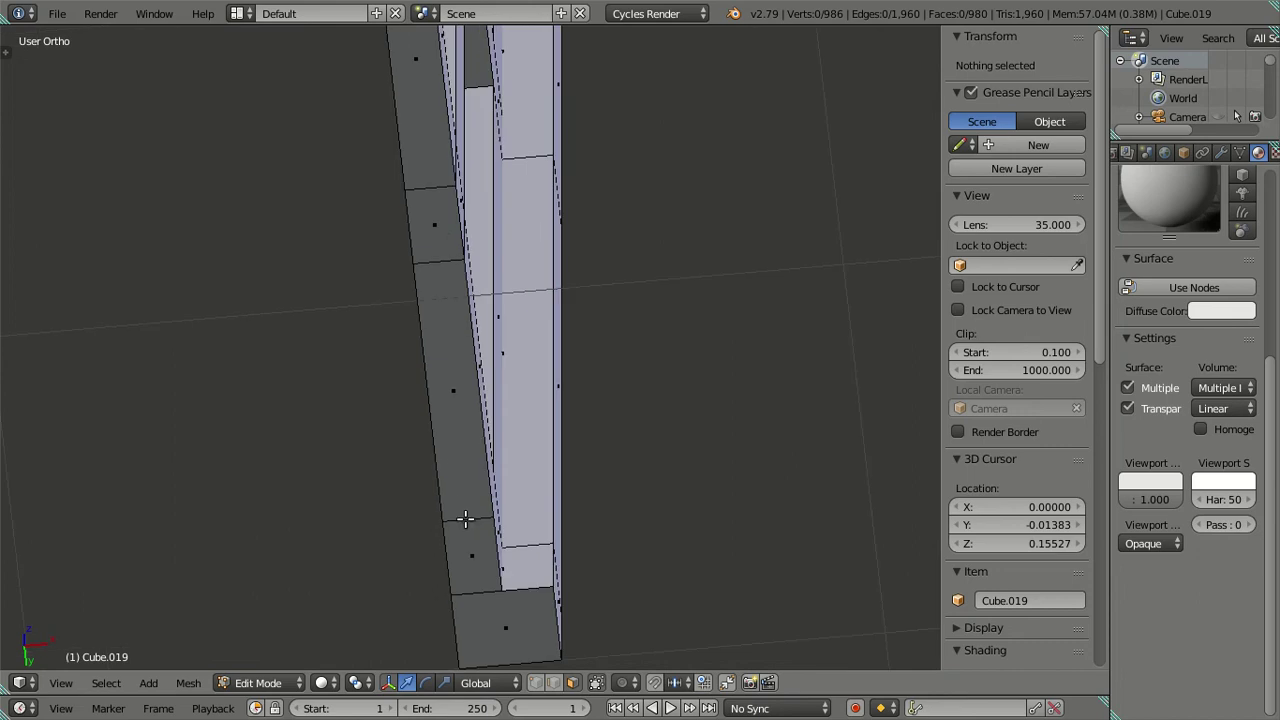
pyautogui.click(555, 685)
pyautogui.hotkey('ctrl', 'r')
pyautogui.click(522, 545)
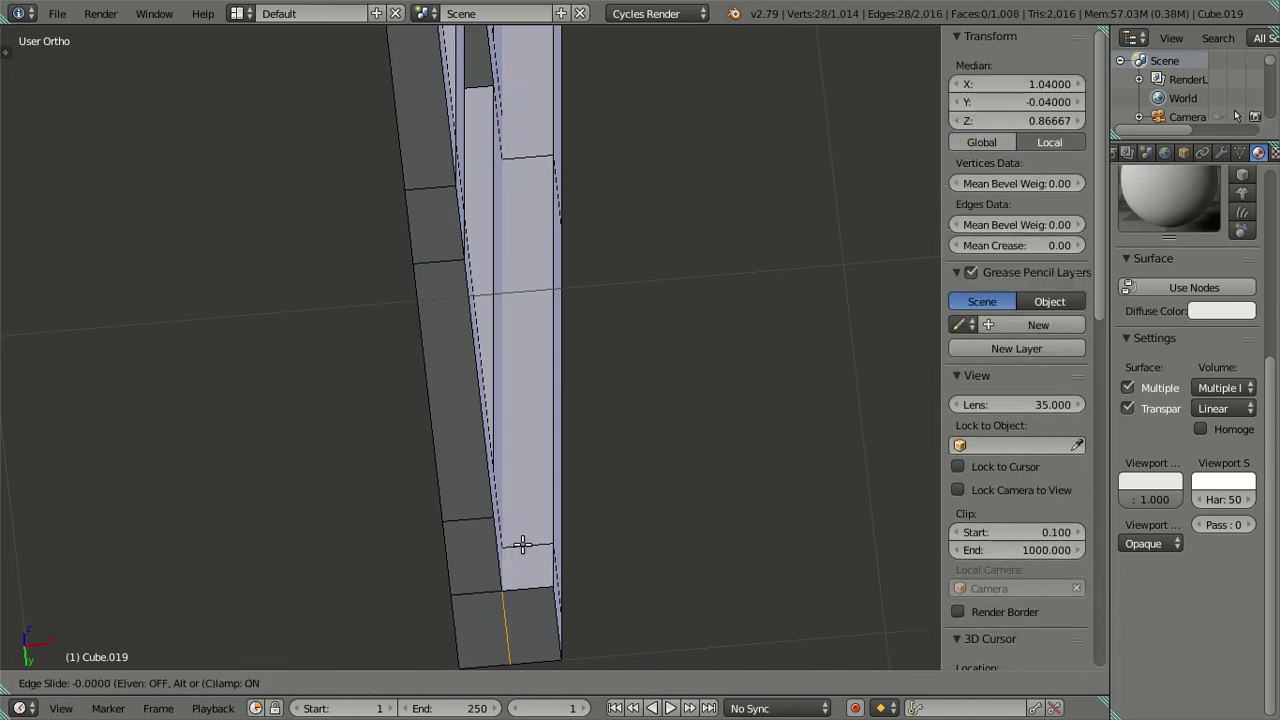
pyautogui.rightClick(522, 545)
pyautogui.hotkey('ctrl', 'r')
pyautogui.click(522, 545)
pyautogui.rightClick(522, 545)
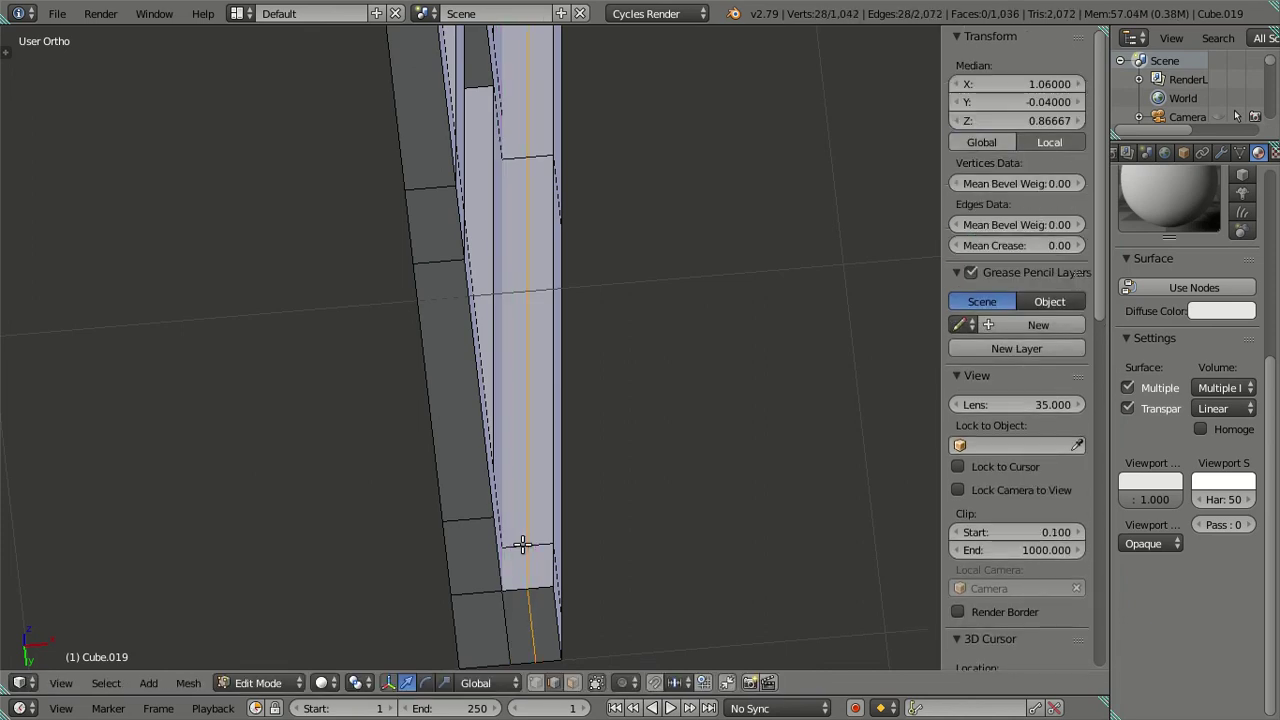
pyautogui.scroll(-3, 743, 194)
pyautogui.scroll(-3, 743, 194)
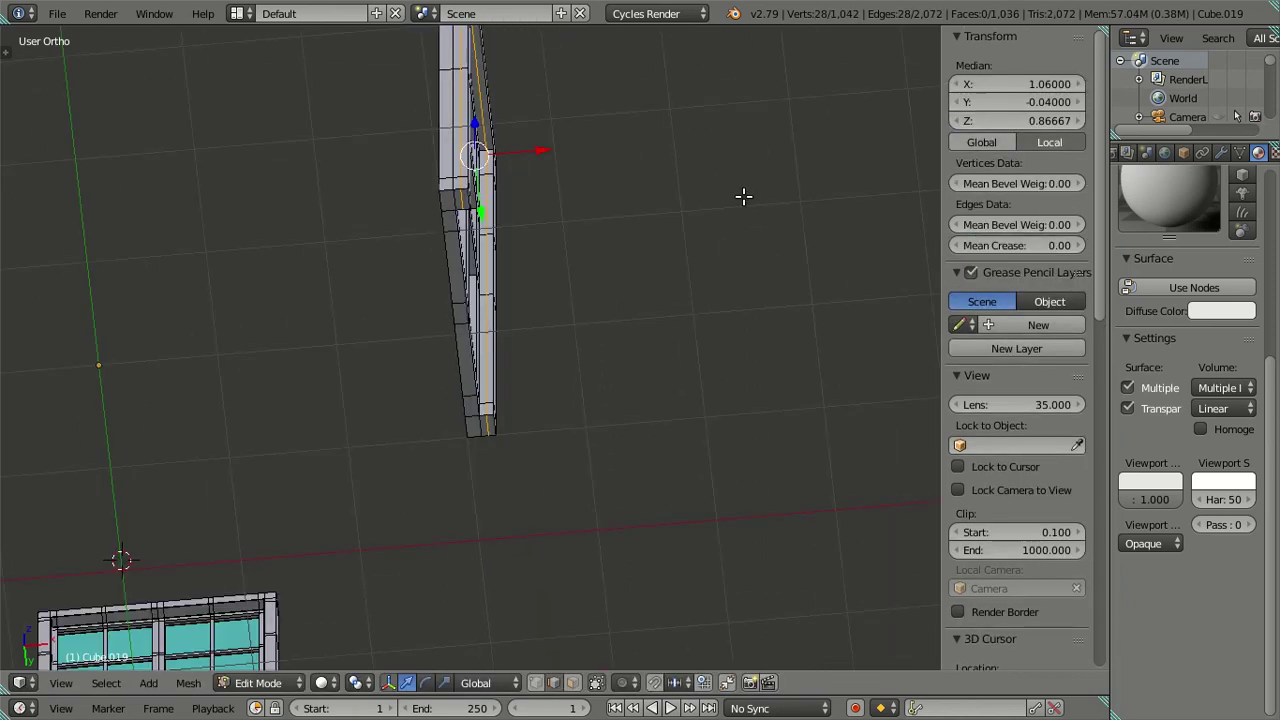
pyautogui.click(984, 85)
pyautogui.press('x')
pyautogui.click(720, 224)
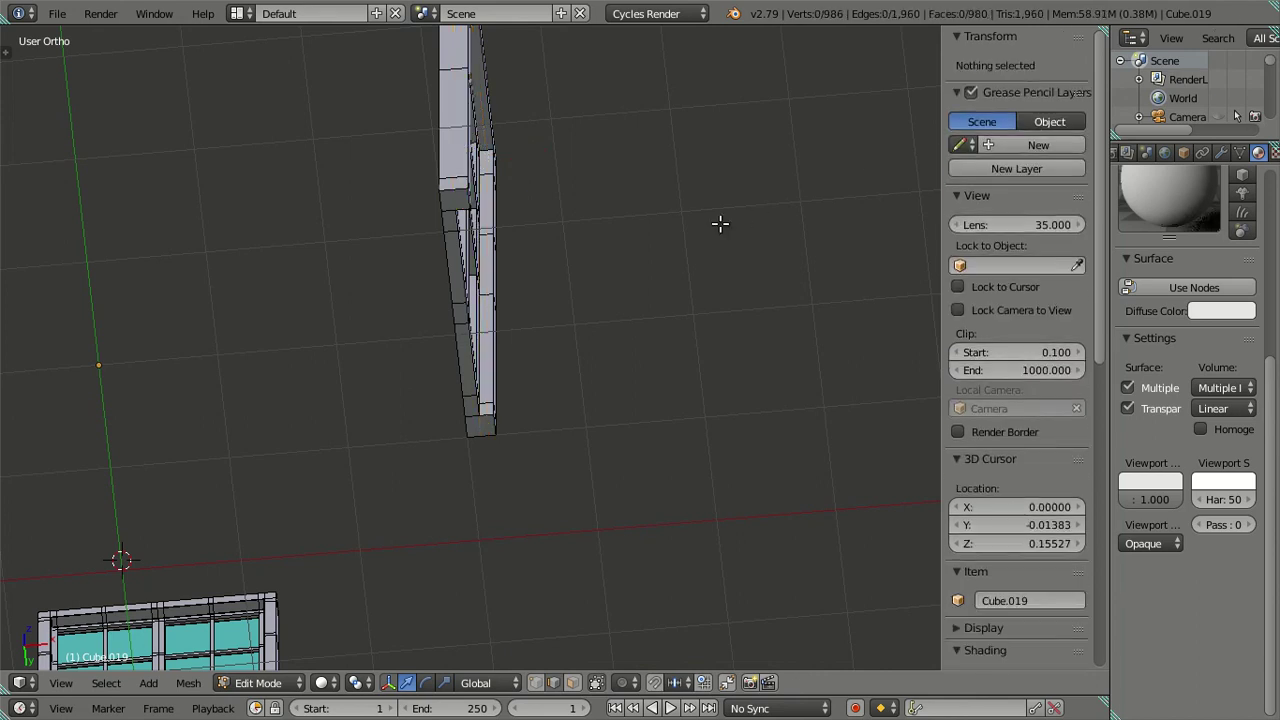
# Select the panes and mullions, try pushing the whole panel back, then undo it.
pyautogui.scroll(3, 720, 308)
pyautogui.scroll(-2, 559, 347)
pyautogui.moveTo(559, 347)
pyautogui.mouseDown(button='middle')
pyautogui.moveTo(543, 289)
pyautogui.moveTo(614, 329)
pyautogui.moveTo(629, 366)
pyautogui.moveTo(616, 383)
pyautogui.moveTo(617, 451)
pyautogui.mouseUp(button='middle')
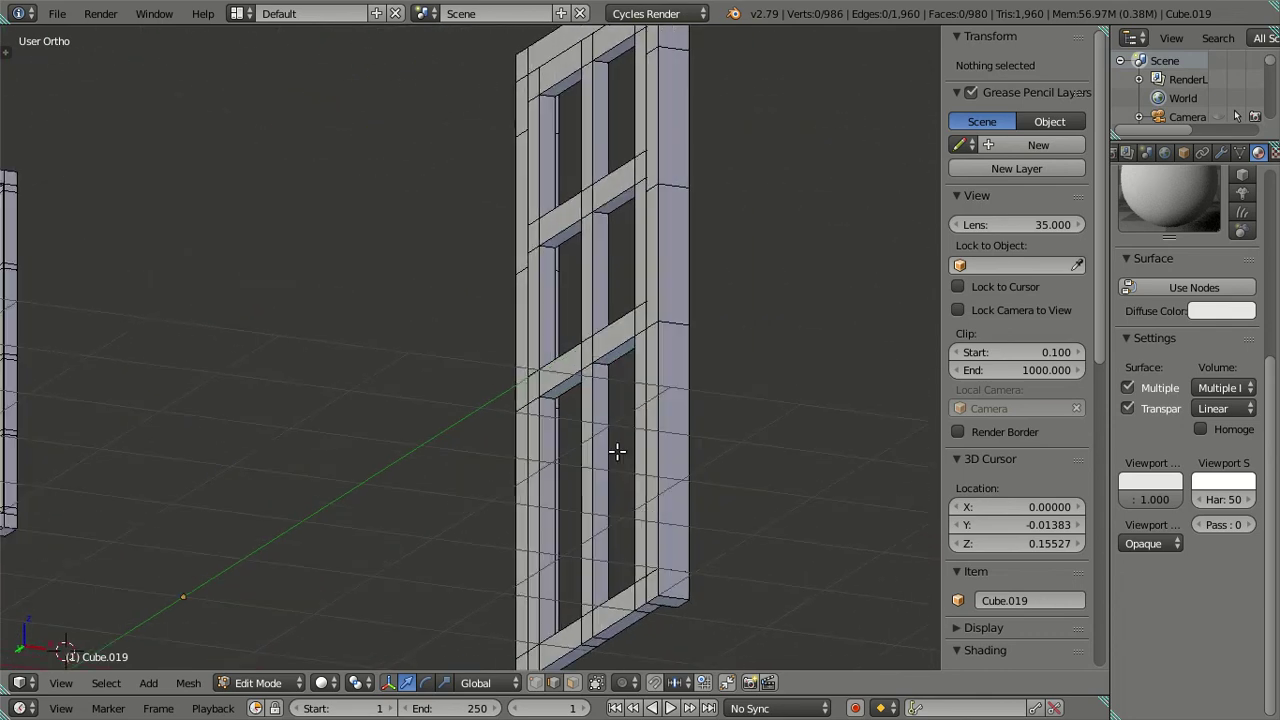
pyautogui.hotkey('alt', 'h')
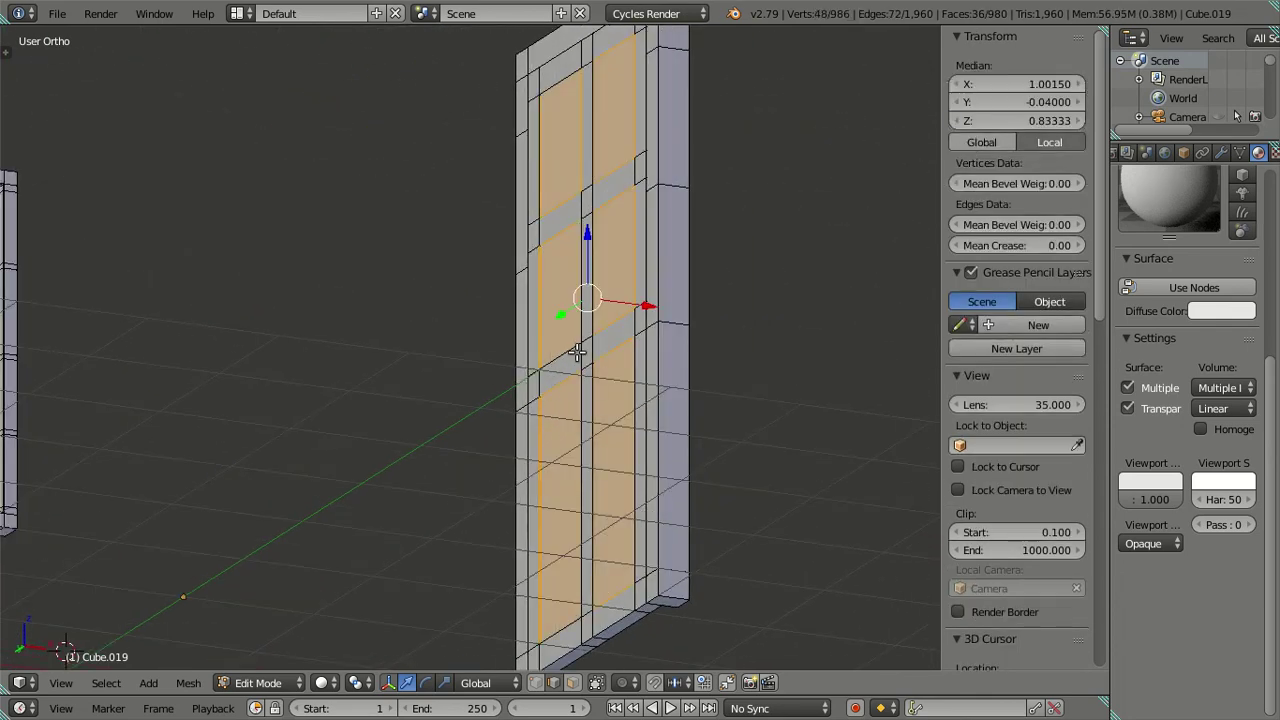
pyautogui.press('ctrl+KP_Add')
pyautogui.moveTo(720, 460)
pyautogui.mouseDown(button='middle')
pyautogui.moveTo(694, 417)
pyautogui.moveTo(769, 237)
pyautogui.mouseUp(button='middle')
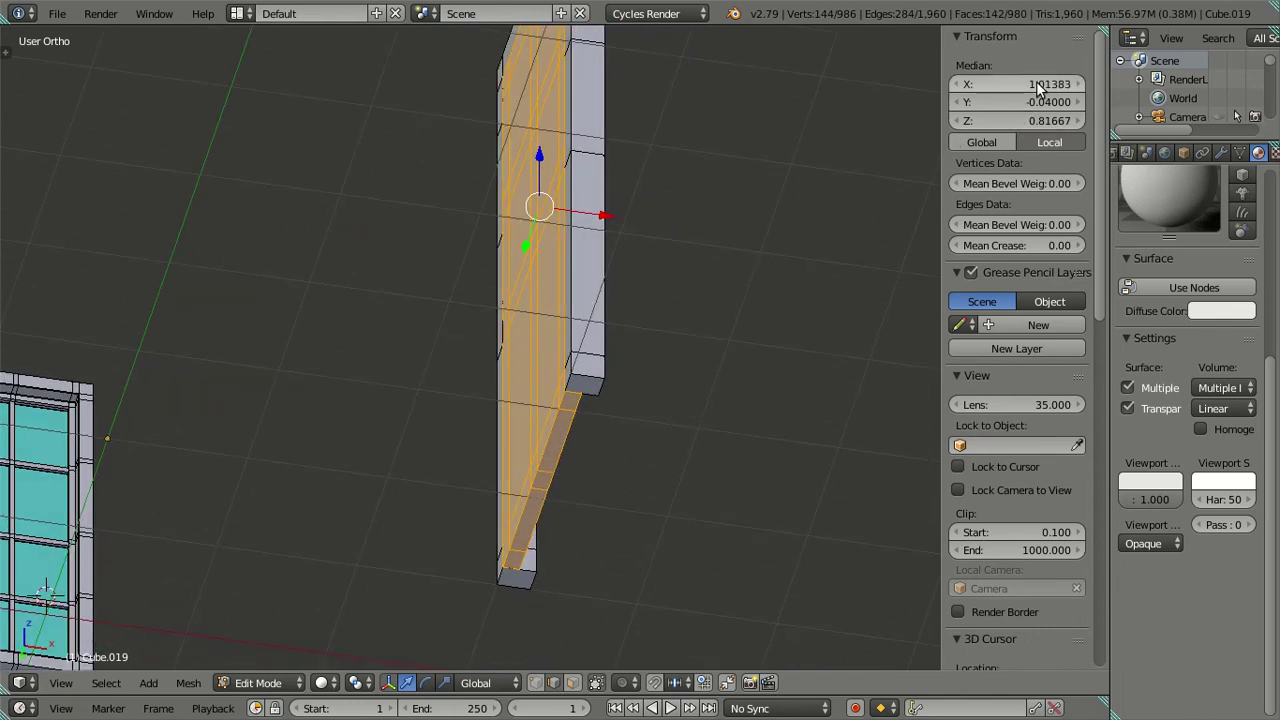
pyautogui.moveTo(1040, 88); pyautogui.dragTo(771, 303)
pyautogui.moveTo(771, 303)
pyautogui.mouseDown(button='middle')
pyautogui.moveTo(711, 363)
pyautogui.moveTo(689, 363)
pyautogui.moveTo(606, 346)
pyautogui.moveTo(631, 300)
pyautogui.mouseUp(button='middle')
pyautogui.hotkey('ctrl', 'z')
# Set the panes and then the mullion grid back into the frame at X 1.06.
pyautogui.moveTo(534, 294); pyautogui.dragTo(642, 410, button='middle')
pyautogui.hotkey('ctrl', 'z')
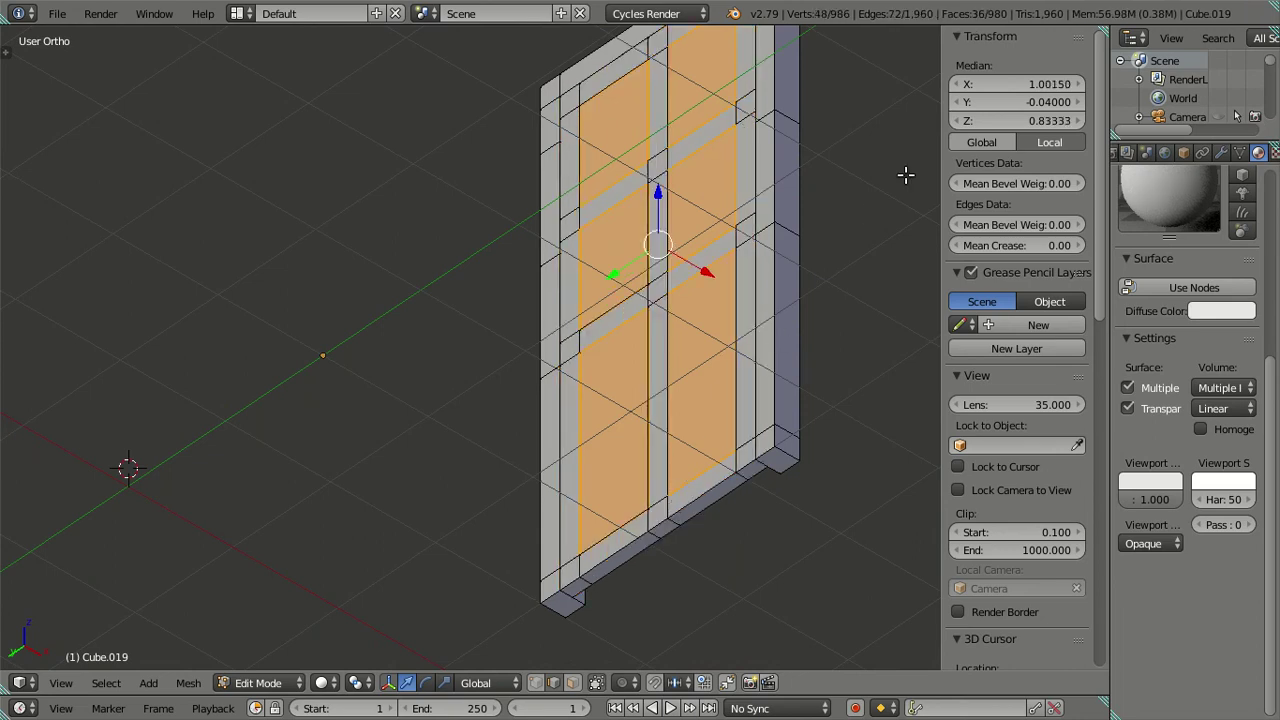
pyautogui.hotkey('ctrl', 'z')
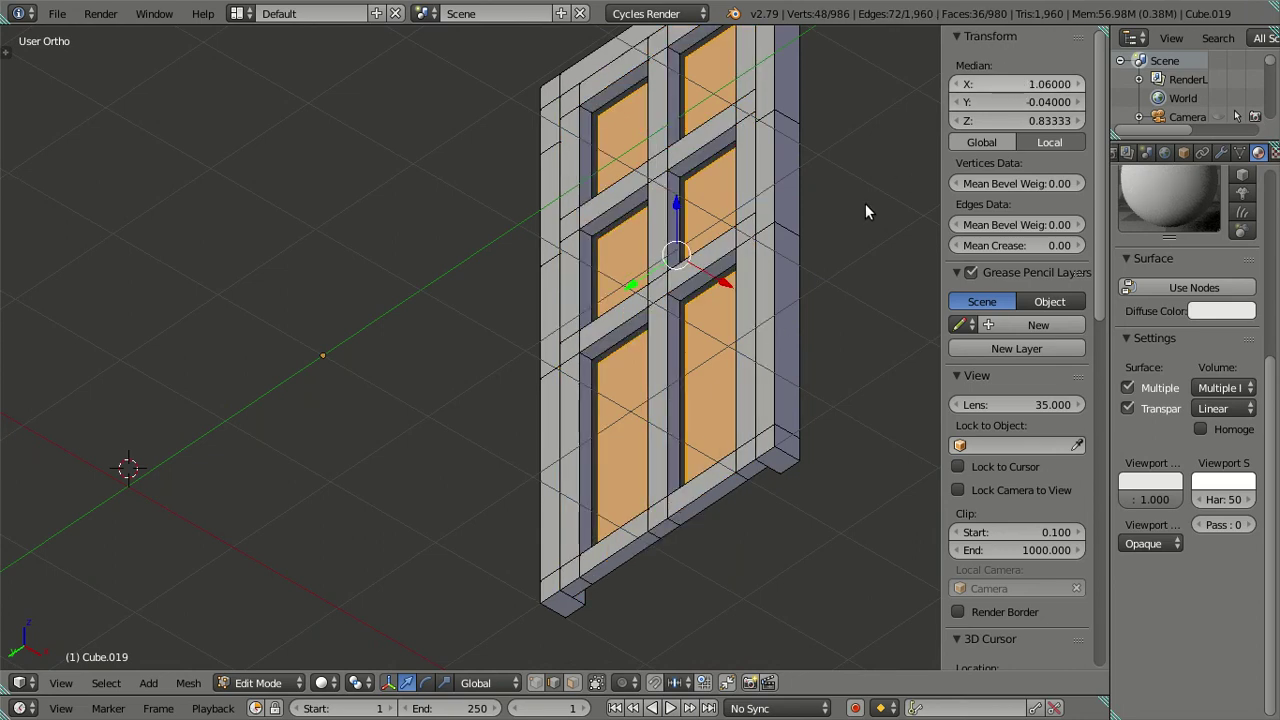
pyautogui.hotkey('ctrl', 'z')
pyautogui.hotkey('ctrl', 'z')
pyautogui.hotkey('ctrl', 'z')
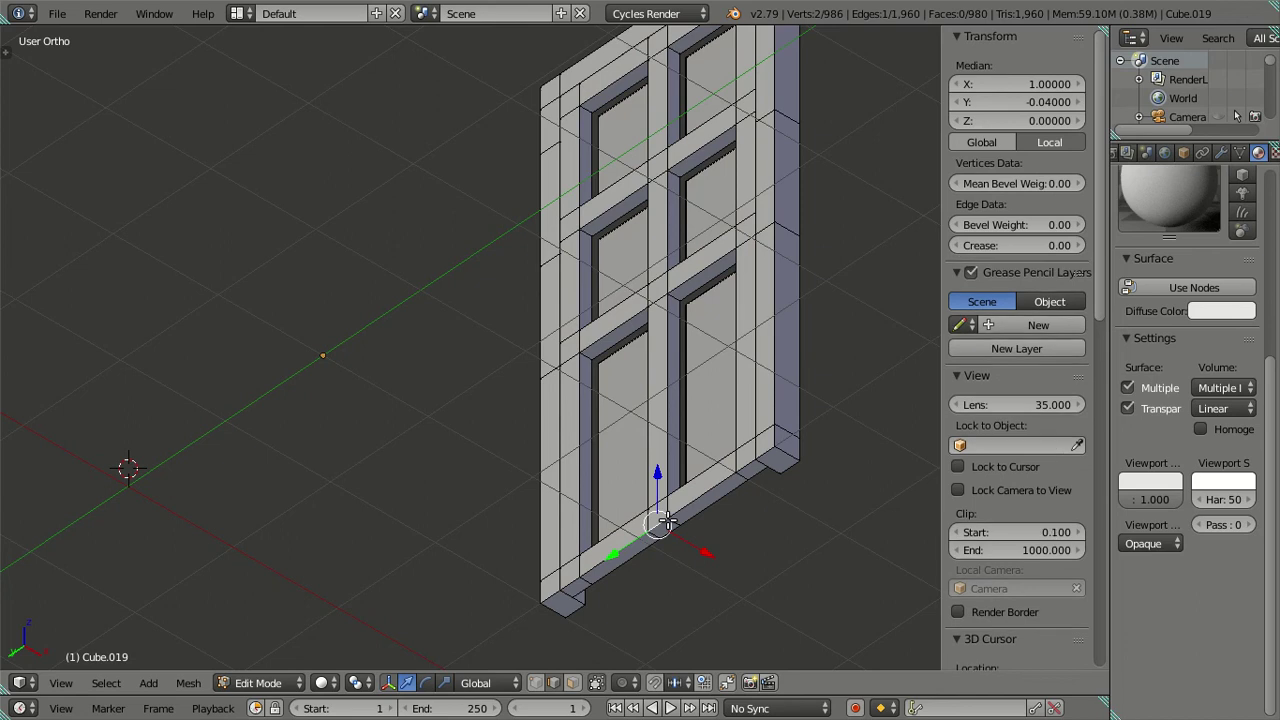
pyautogui.hotkey('ctrl', 'z')
pyautogui.hotkey('ctrl', 'z')
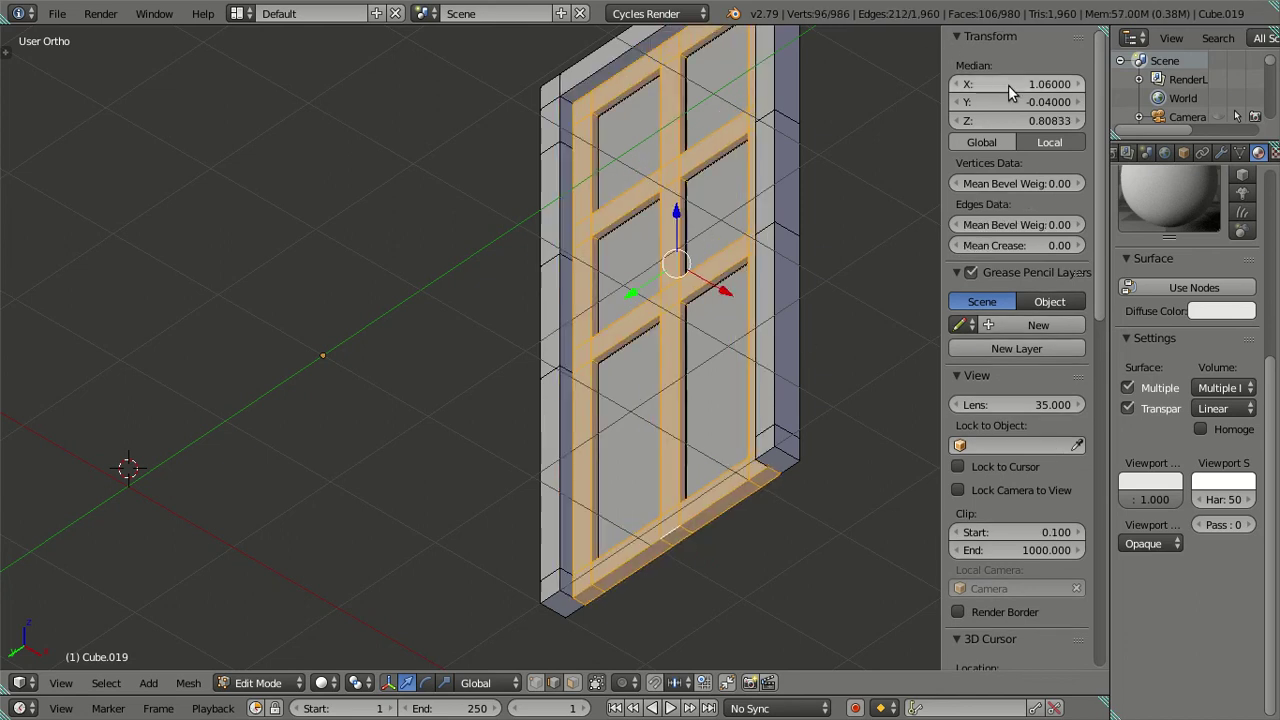
pyautogui.moveTo(694, 349)
pyautogui.mouseDown(button='middle')
pyautogui.moveTo(680, 337)
pyautogui.moveTo(503, 374)
pyautogui.moveTo(541, 398)
pyautogui.mouseUp(button='middle')
# Deselect all, review the inset door from side, front and angled views, and leave Edit Mode.
pyautogui.press('a')
pyautogui.press('KP_3')
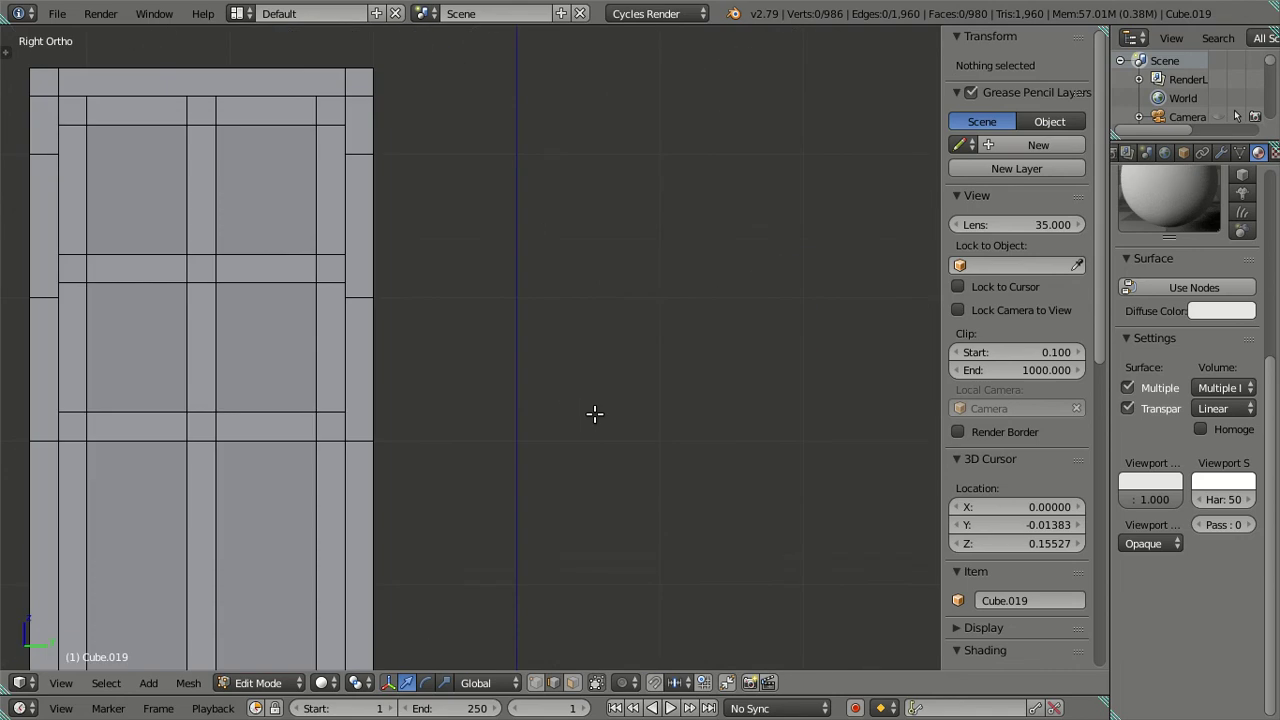
pyautogui.press('KP_4')
pyautogui.press('KP_4')
pyautogui.press('KP_4')
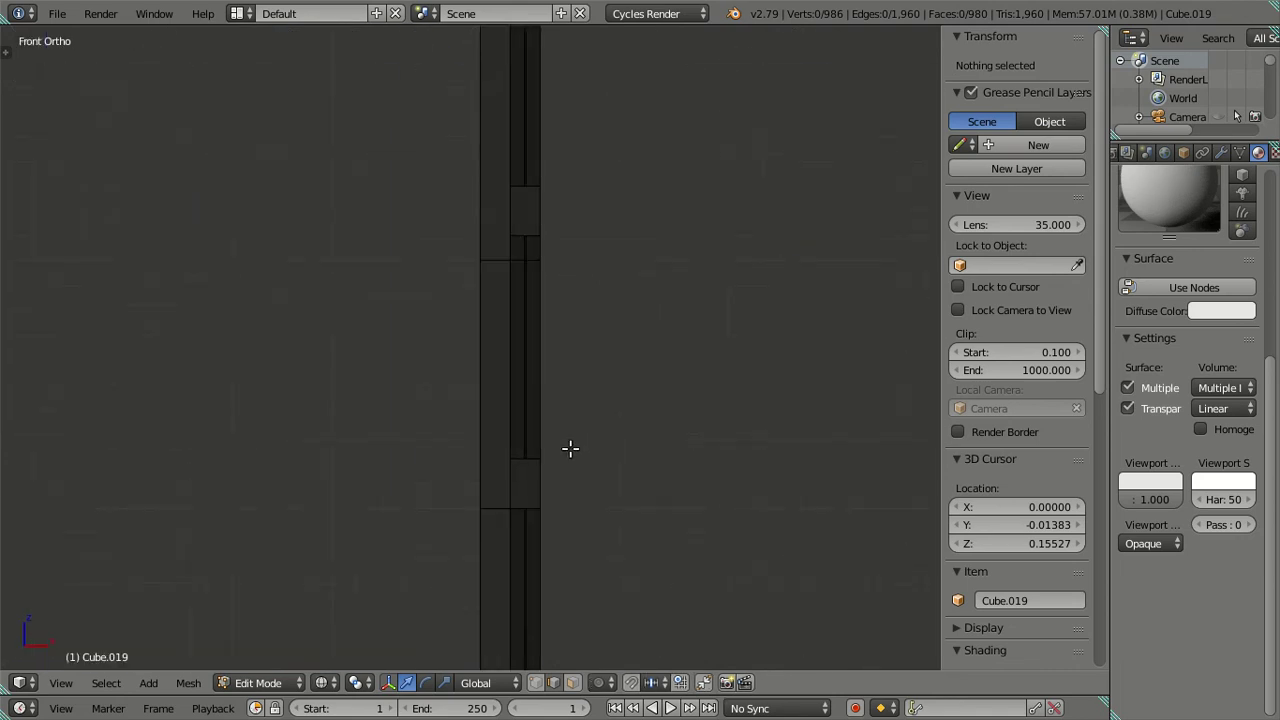
pyautogui.press('KP_4')
pyautogui.press('KP_4')
pyautogui.press('KP_4')
pyautogui.moveTo(570, 449)
pyautogui.mouseDown(button='middle')
pyautogui.moveTo(514, 420)
pyautogui.moveTo(640, 434)
pyautogui.moveTo(664, 470)
pyautogui.moveTo(608, 491)
pyautogui.moveTo(371, 457)
pyautogui.moveTo(363, 434)
pyautogui.moveTo(416, 382)
pyautogui.moveTo(443, 316)
pyautogui.moveTo(429, 357)
pyautogui.moveTo(407, 349)
pyautogui.moveTo(484, 405)
pyautogui.moveTo(453, 397)
pyautogui.moveTo(542, 411)
pyautogui.moveTo(653, 380)
pyautogui.moveTo(692, 321)
pyautogui.moveTo(670, 295)
pyautogui.moveTo(666, 345)
pyautogui.moveTo(651, 340)
pyautogui.moveTo(654, 371)
pyautogui.moveTo(629, 387)
pyautogui.moveTo(605, 345)
pyautogui.mouseUp(button='middle')
pyautogui.scroll(2, 416, 382)
pyautogui.scroll(2, 457, 363)
pyautogui.scroll(1, 420, 386)
pyautogui.scroll(2, 426, 380)
pyautogui.scroll(-2, 404, 320)
pyautogui.scroll(-3, 402, 315)
pyautogui.scroll(-2, 420, 340)
pyautogui.press('Tab')
pyautogui.press('Tab')
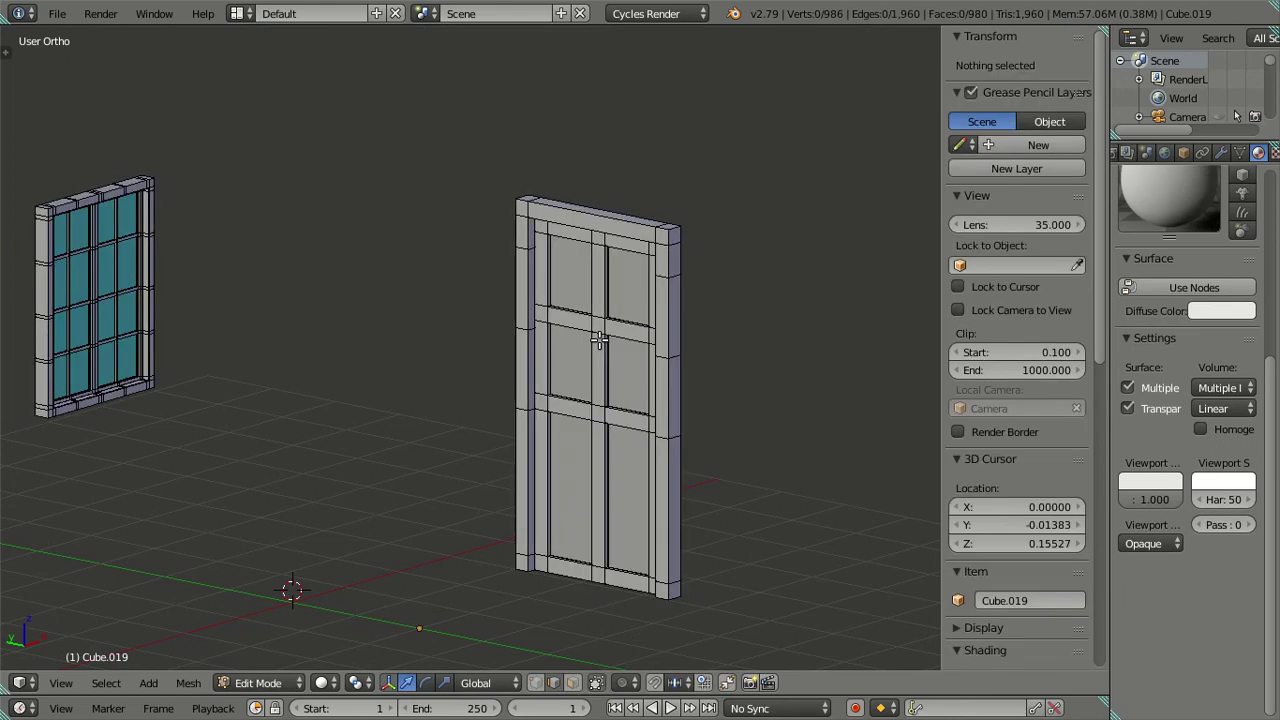
# Assign the Glass BSDF Material.001 to the selected door panes, then return to Object Mode.
pyautogui.click(567, 469)
pyautogui.keyDown('shift'); pyautogui.click(626, 467); pyautogui.keyUp('shift')
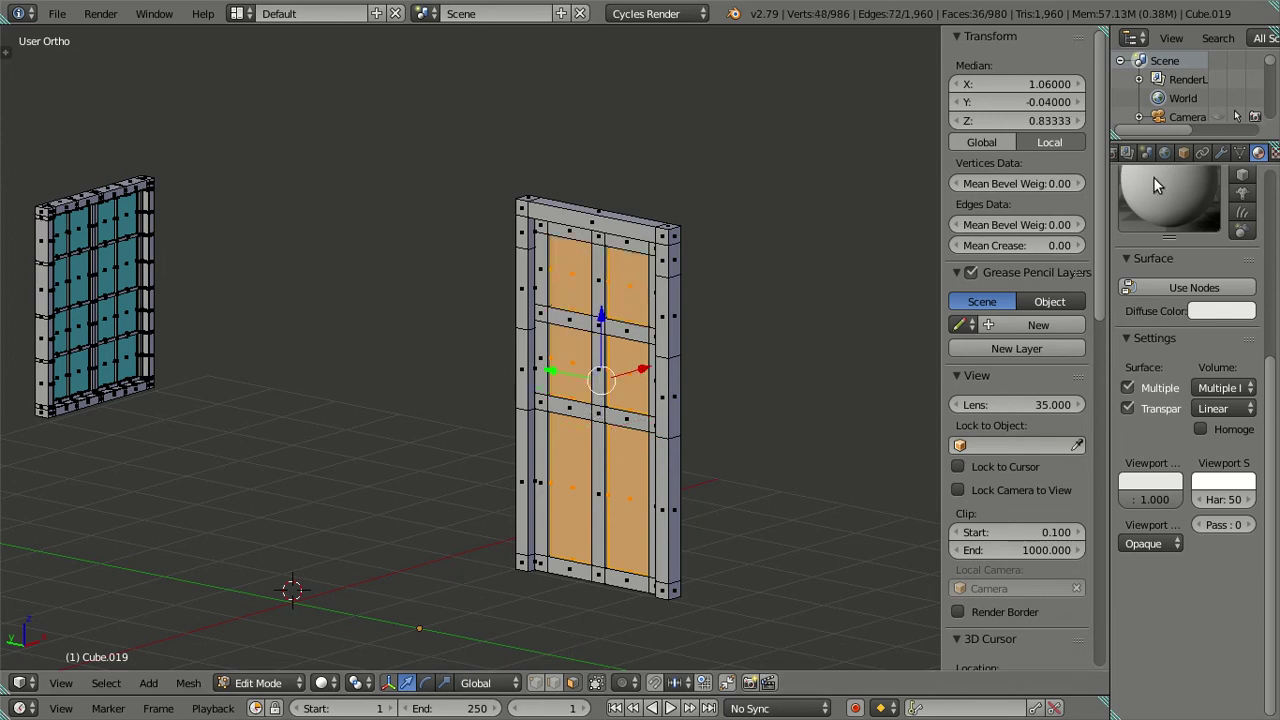
pyautogui.scroll(4, 1190, 287)
pyautogui.scroll(2, 1190, 287)
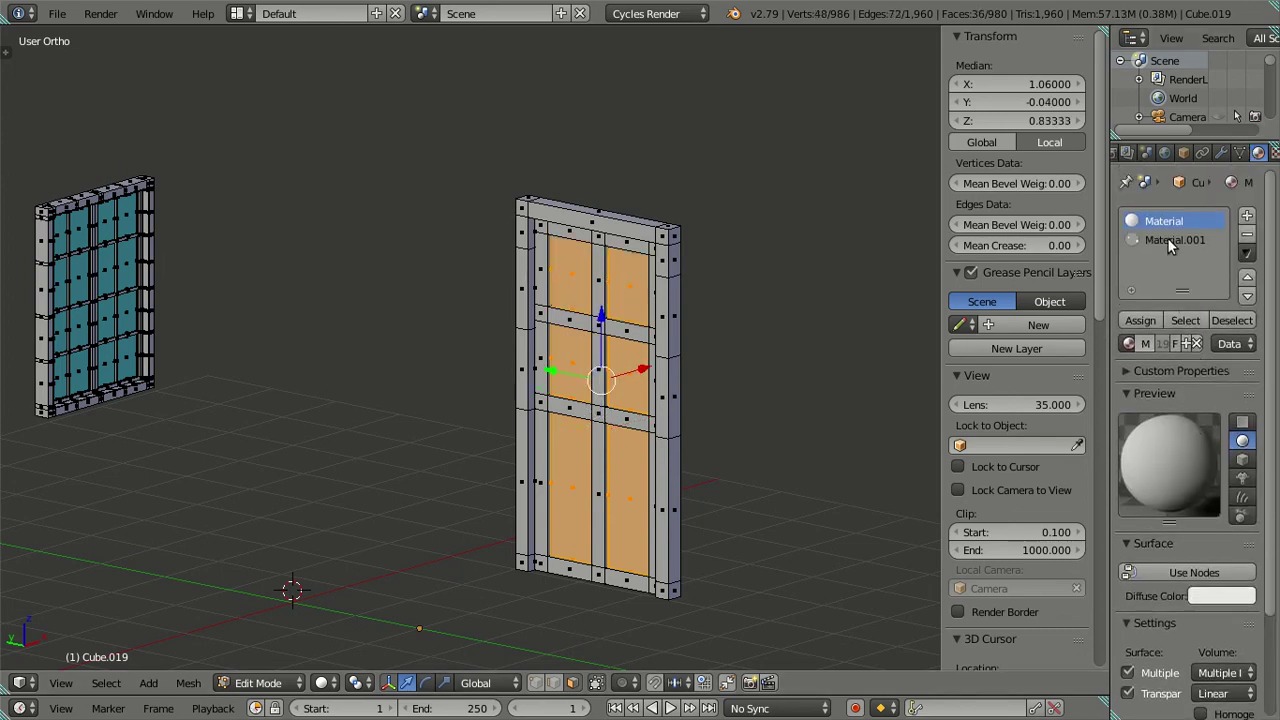
pyautogui.click(1167, 240)
pyautogui.click(1144, 323)
pyautogui.press('a')
pyautogui.moveTo(720, 377)
pyautogui.mouseDown(button='middle')
pyautogui.moveTo(641, 385)
pyautogui.moveTo(541, 90)
pyautogui.mouseUp(button='middle')
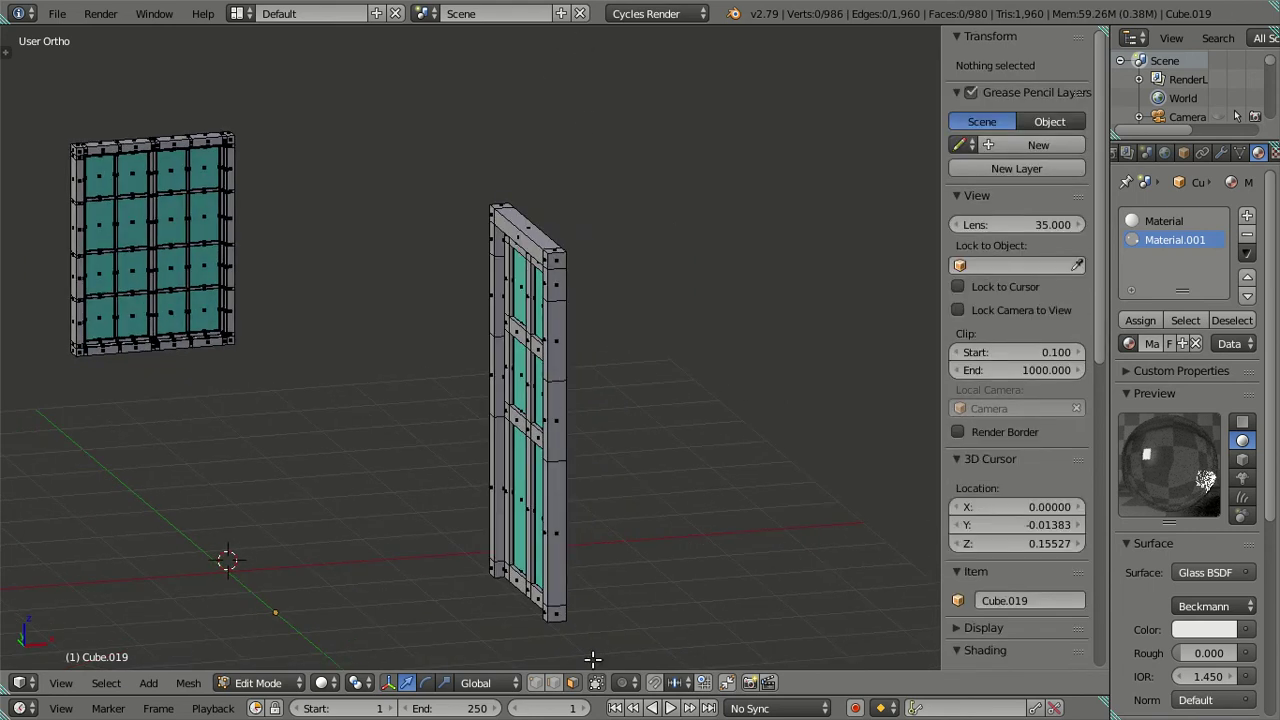
pyautogui.moveTo(390, 321)
pyautogui.mouseDown(button='middle')
pyautogui.moveTo(486, 317)
pyautogui.moveTo(274, 286)
pyautogui.mouseUp(button='middle')
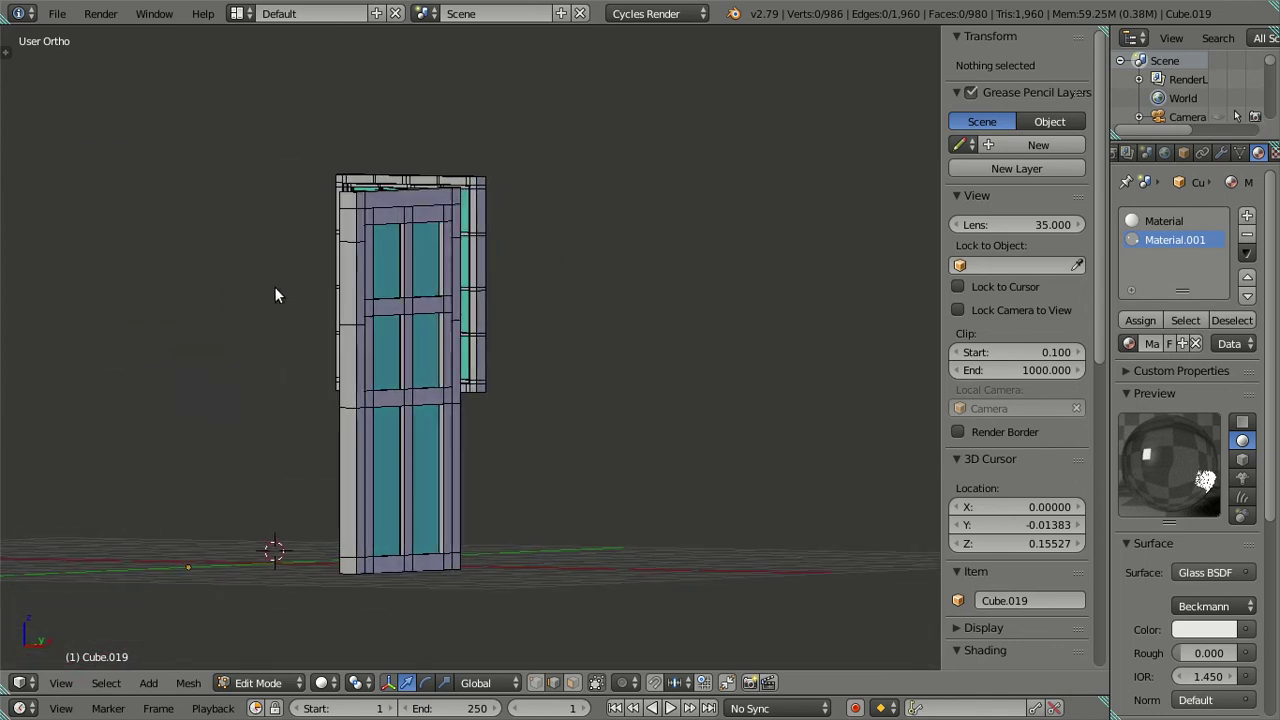
pyautogui.press('Tab')
pyautogui.scroll(-2, 339, 320)
# Show the kitchen and door layers together and view the scene in wireframe.
pyautogui.moveTo(339, 320)
pyautogui.mouseDown(button='middle')
pyautogui.moveTo(517, 424)
pyautogui.moveTo(506, 478)
pyautogui.moveTo(494, 474)
pyautogui.mouseUp(button='middle')
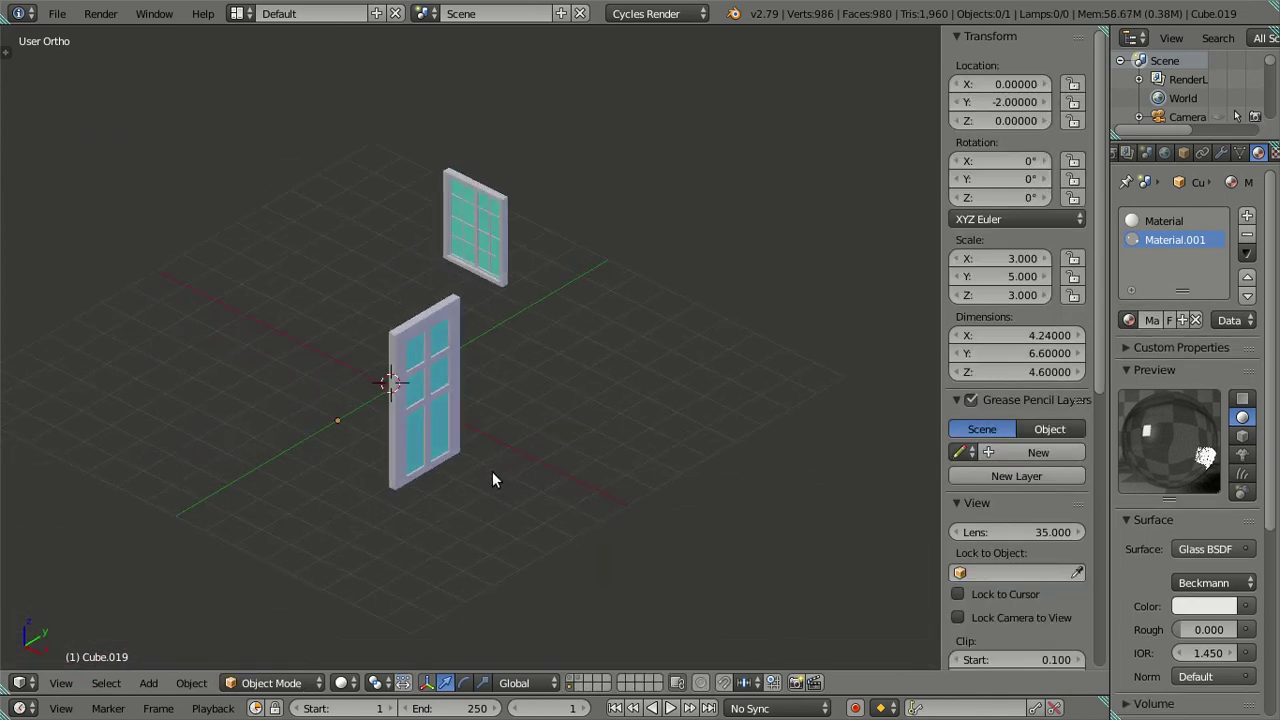
pyautogui.click(577, 681)
pyautogui.keyDown('shift'); pyautogui.click(583, 681); pyautogui.keyUp('shift')
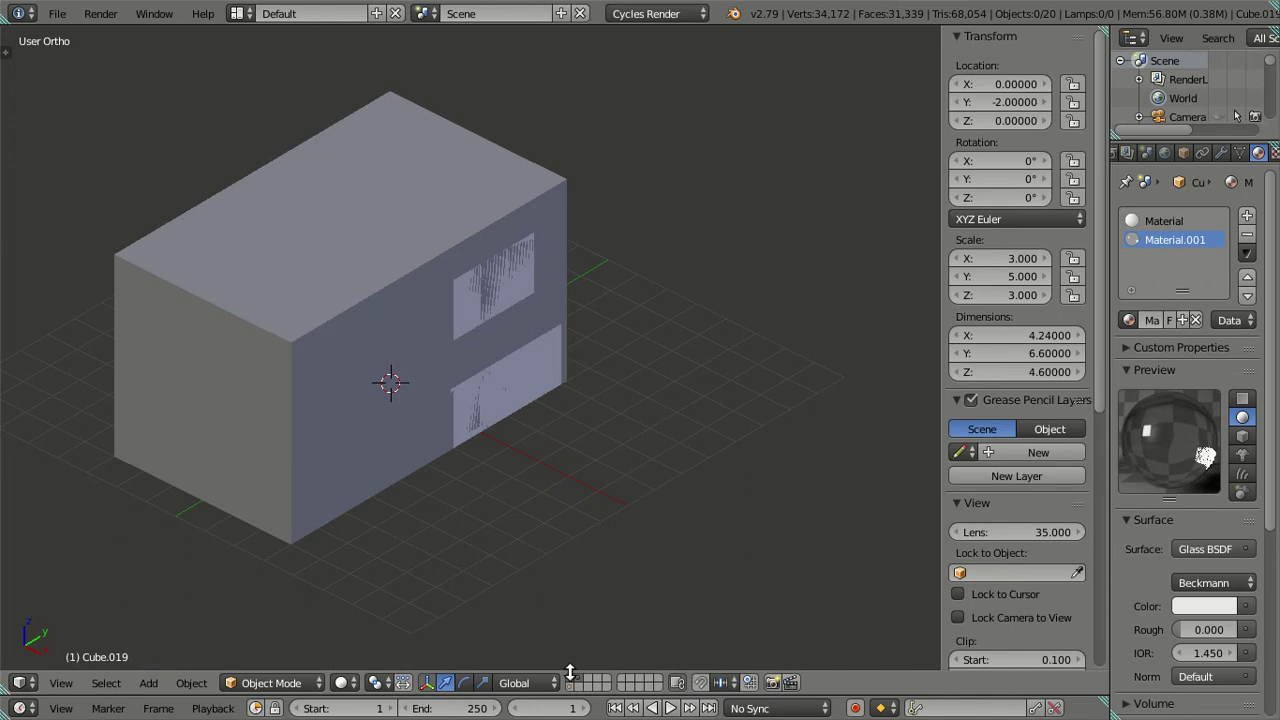
pyautogui.press('z')
pyautogui.moveTo(554, 498)
pyautogui.mouseDown(button='middle')
pyautogui.moveTo(503, 453)
pyautogui.moveTo(444, 436)
pyautogui.moveTo(451, 478)
pyautogui.moveTo(525, 519)
pyautogui.moveTo(588, 707)
pyautogui.mouseUp(button='middle')
pyautogui.keyDown('shift'); pyautogui.click(592, 681); pyautogui.keyUp('shift')
pyautogui.moveTo(481, 460); pyautogui.dragTo(421, 413, button='middle')
pyautogui.scroll(4, 421, 413)
pyautogui.scroll(-2, 480, 430)
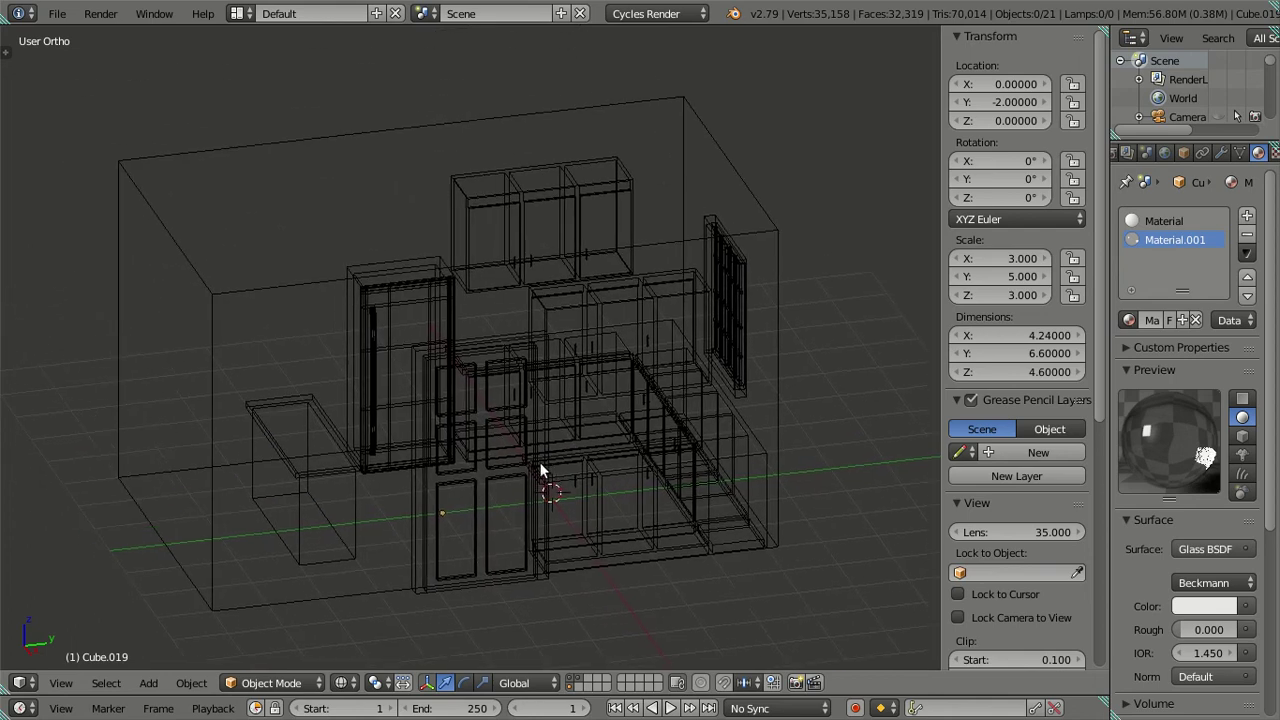
# Save over Kitchen Set.blend and leave fullscreen window mode.
pyautogui.hotkey('ctrl', 's')
pyautogui.click(570, 432)
pyautogui.click(157, 15)
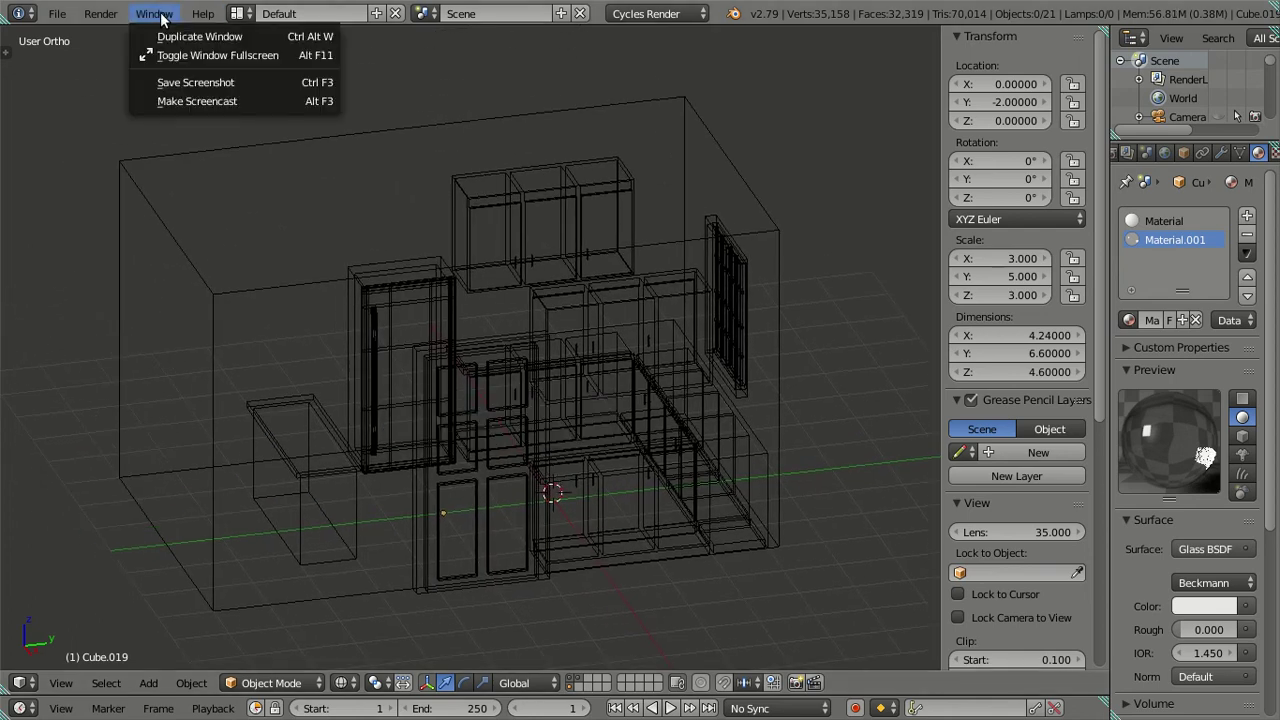
pyautogui.click(177, 54)
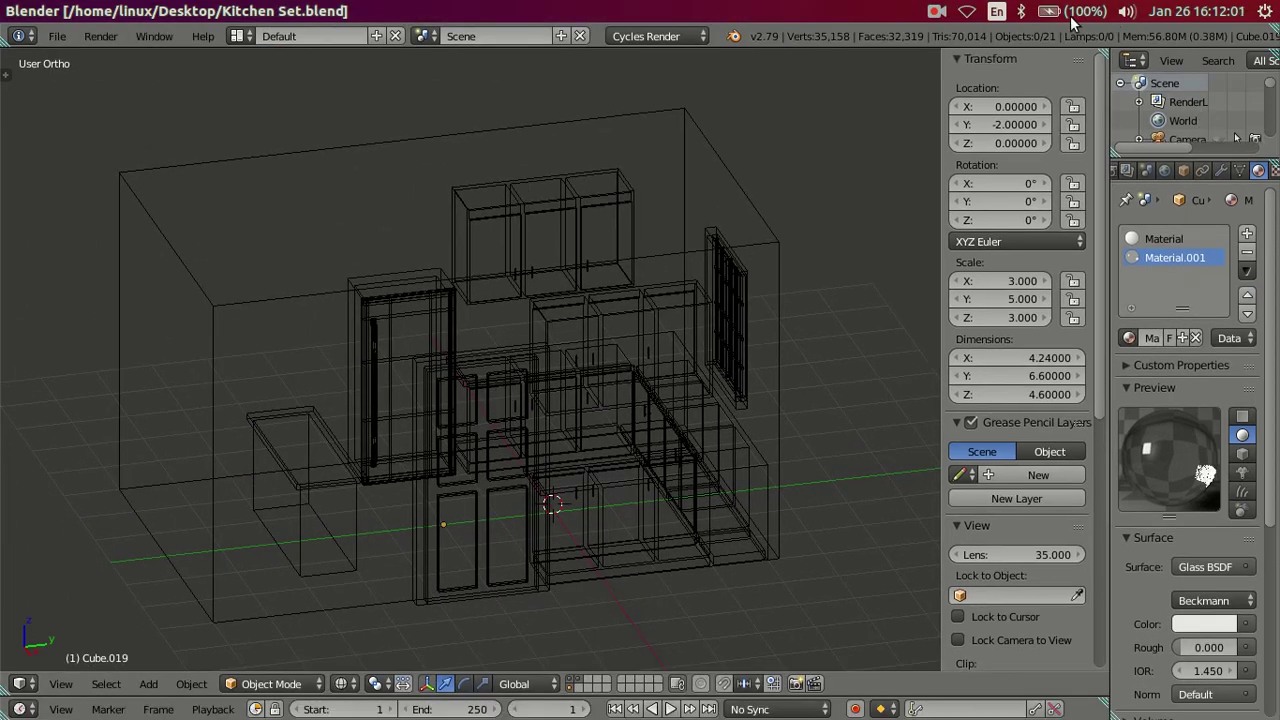